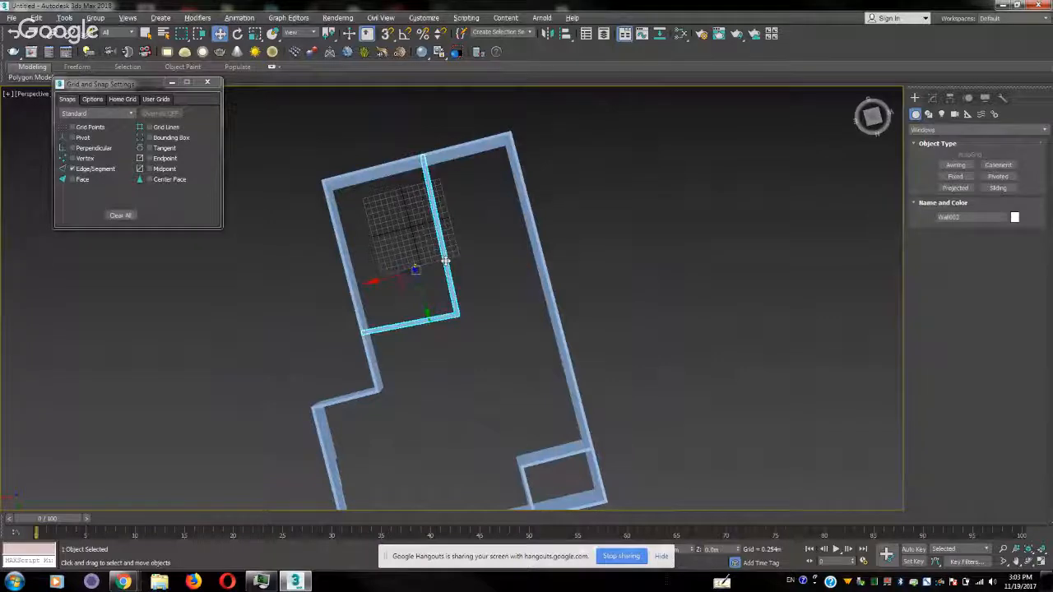
Show the floor plan in a maximized Top view and enter vertex editing on the selected L-shaped partition wall
{"action": "key", "text": "alt+w"}
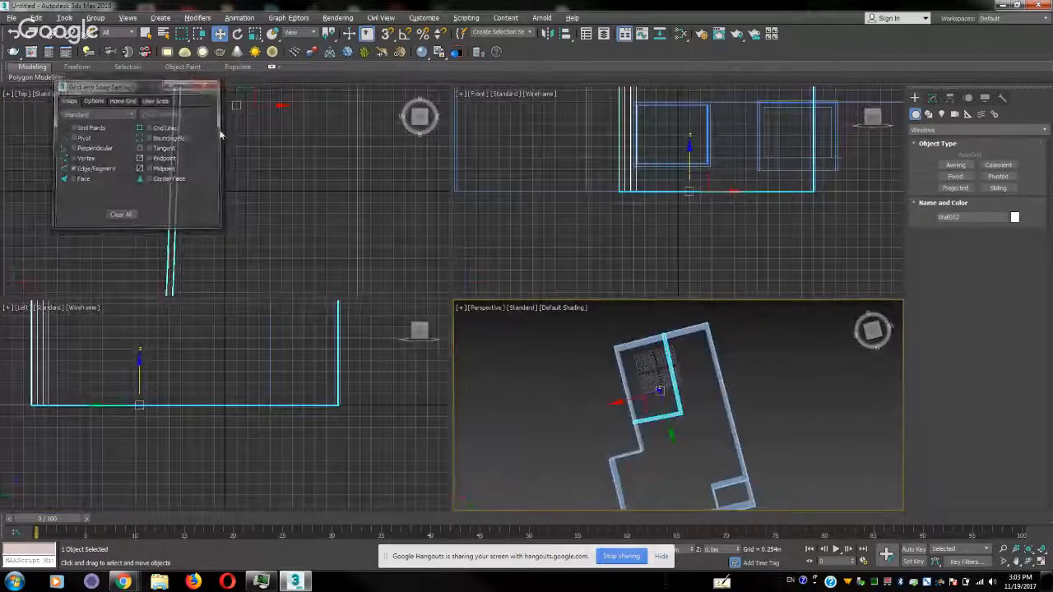
{"action": "middle_click_drag", "start_coordinate": [222, 217], "coordinate": [250, 178]}
{"action": "scroll", "coordinate": [250, 178], "scroll_direction": "down", "scroll_amount": 5}
{"action": "middle_click_drag", "start_coordinate": [275, 140], "coordinate": [263, 224]}
{"action": "scroll", "coordinate": [262, 231], "scroll_direction": "up", "scroll_amount": 3}
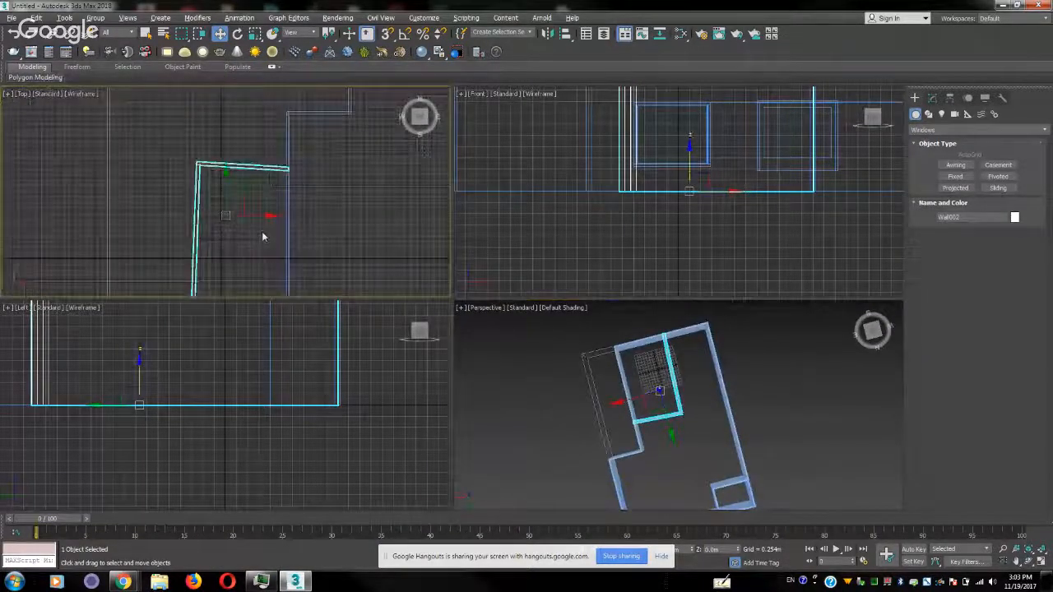
{"action": "scroll", "coordinate": [262, 234], "scroll_direction": "down", "scroll_amount": 2}
{"action": "key", "text": "alt+w"}
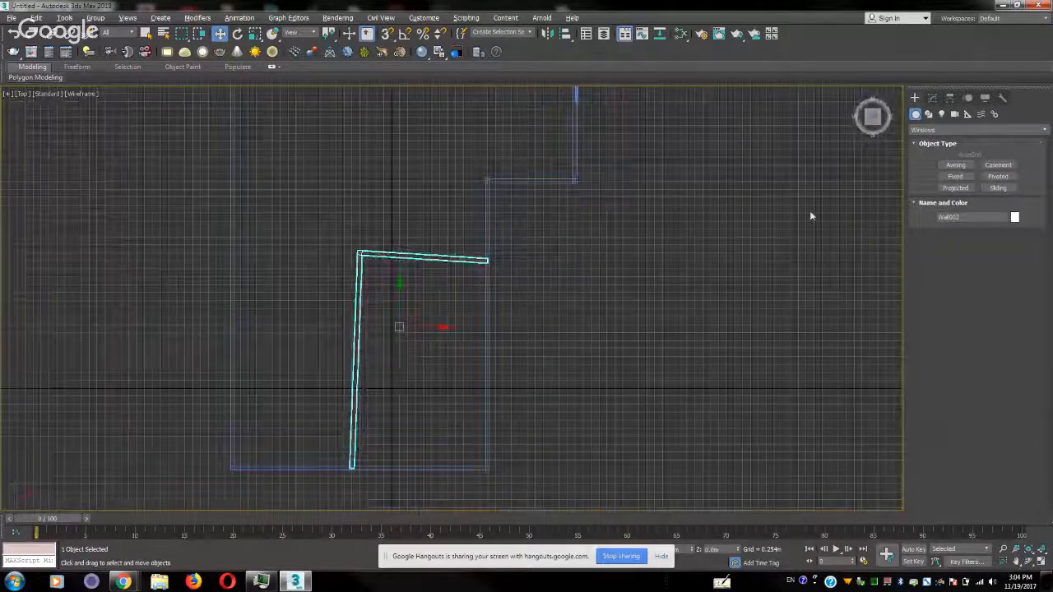
{"action": "left_click", "coordinate": [934, 98]}
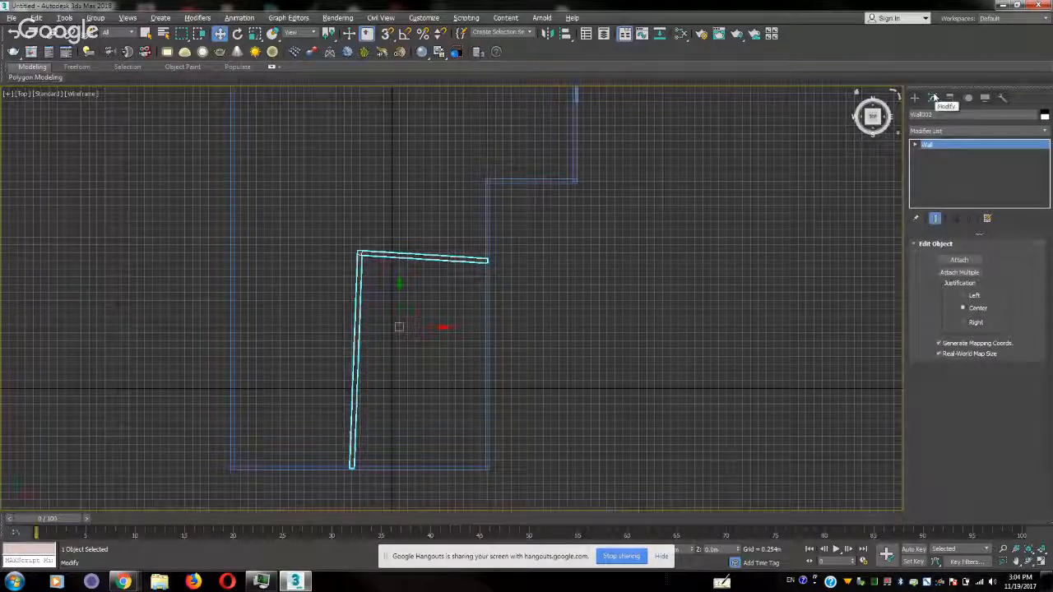
{"action": "left_click", "coordinate": [915, 145]}
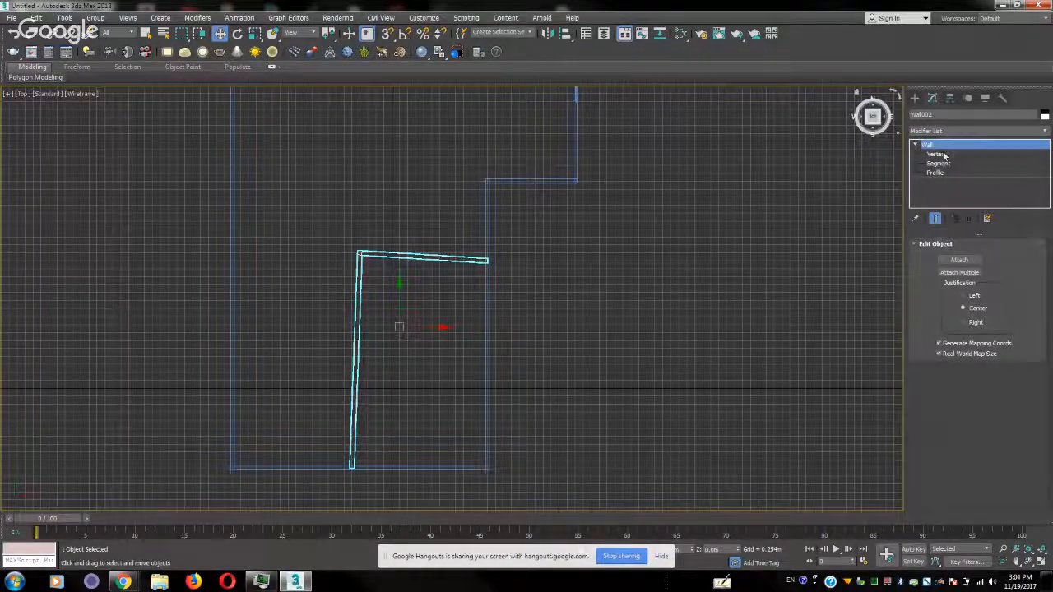
{"action": "left_click", "coordinate": [937, 155]}
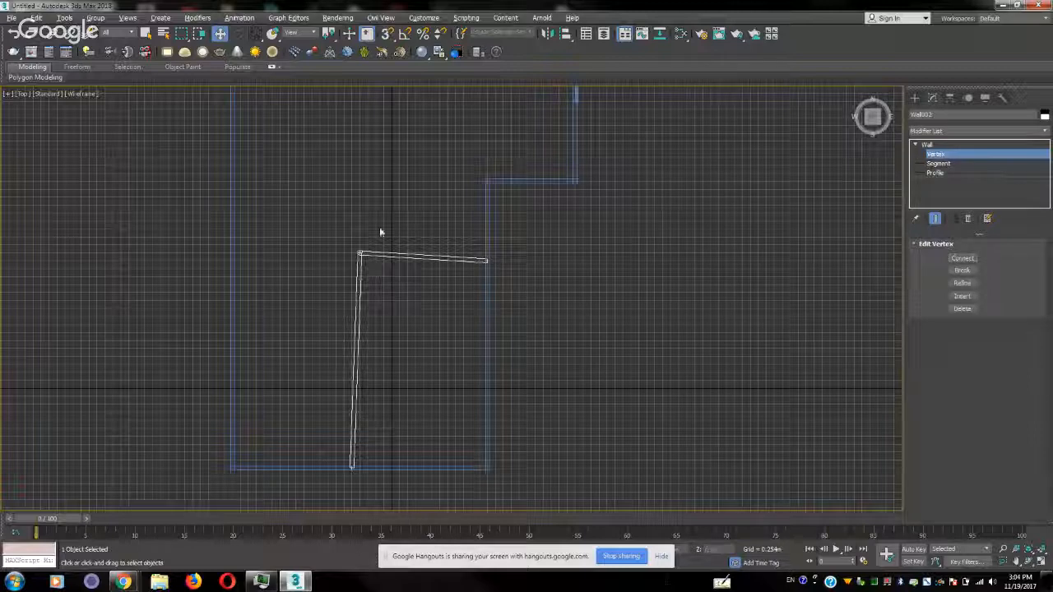
Straighten the partition's short segment by setting its free end vertex to the corner vertex's world Y value, 4.318 m
{"action": "left_click_drag", "start_coordinate": [379, 230], "coordinate": [323, 284]}
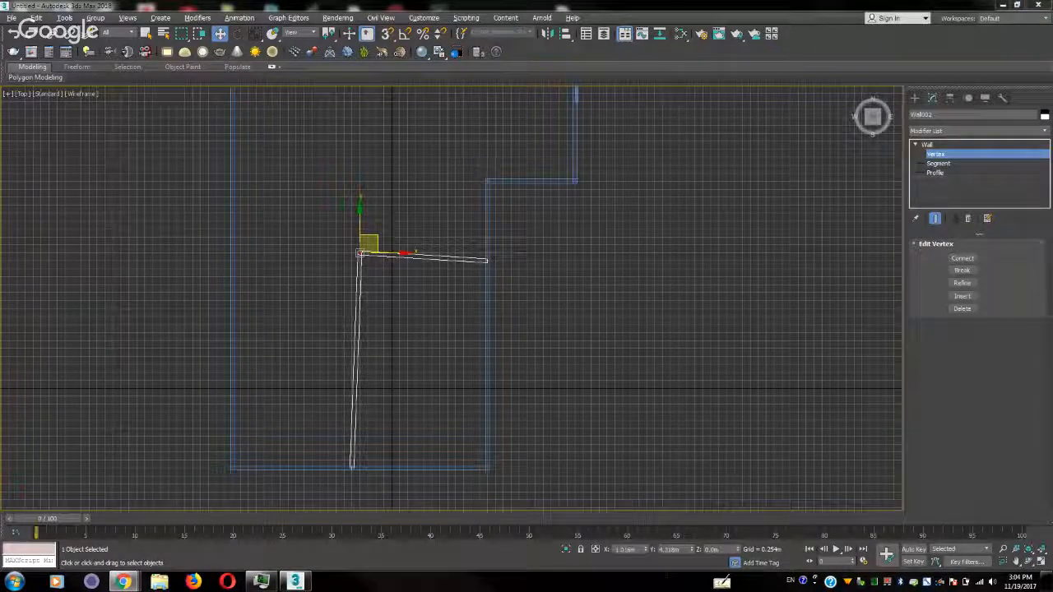
{"action": "right_click", "coordinate": [222, 35]}
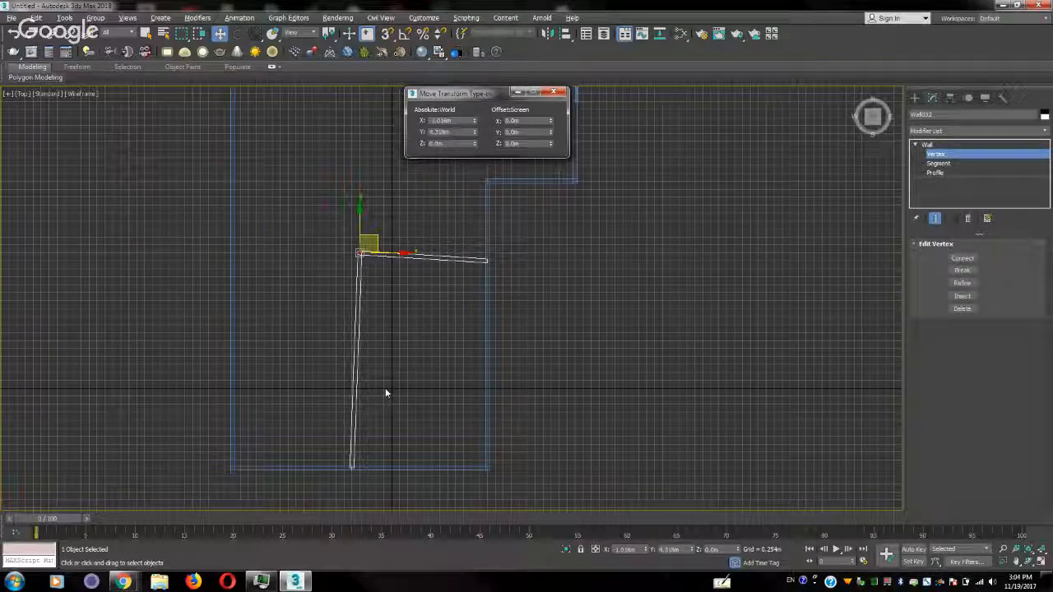
{"action": "double_click", "coordinate": [452, 133]}
{"action": "key", "text": "ctrl+c"}
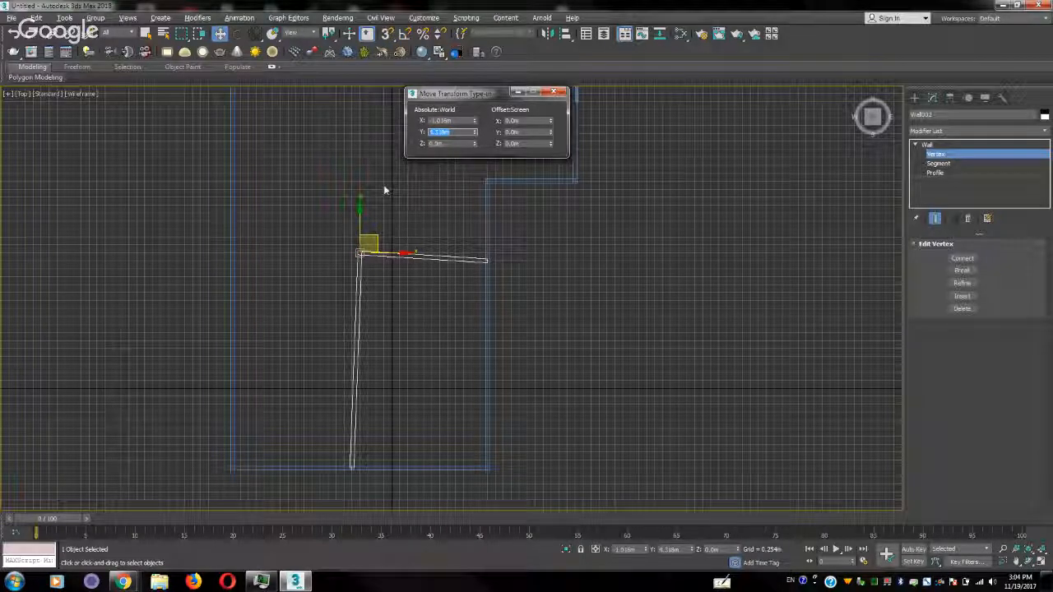
{"action": "left_click", "coordinate": [487, 261]}
{"action": "left_click_drag", "start_coordinate": [467, 132], "coordinate": [372, 132]}
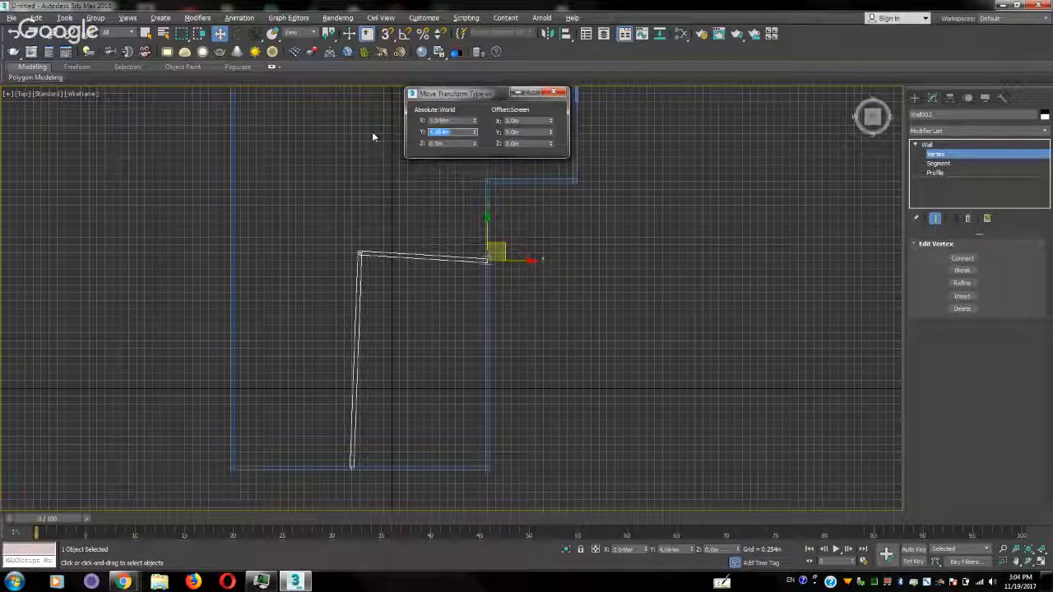
{"action": "key", "text": "ctrl+v"}
{"action": "key", "text": "Tab"}
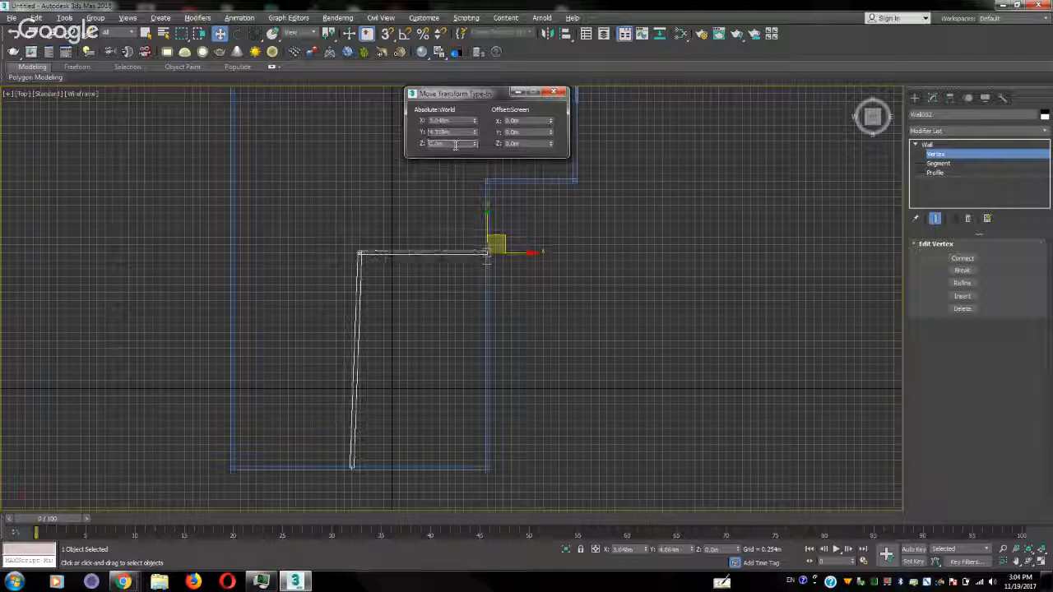
Straighten the partition's long segment by setting its free end vertex to the corner vertex's world X value, -1.016 m
{"action": "left_click", "coordinate": [360, 252]}
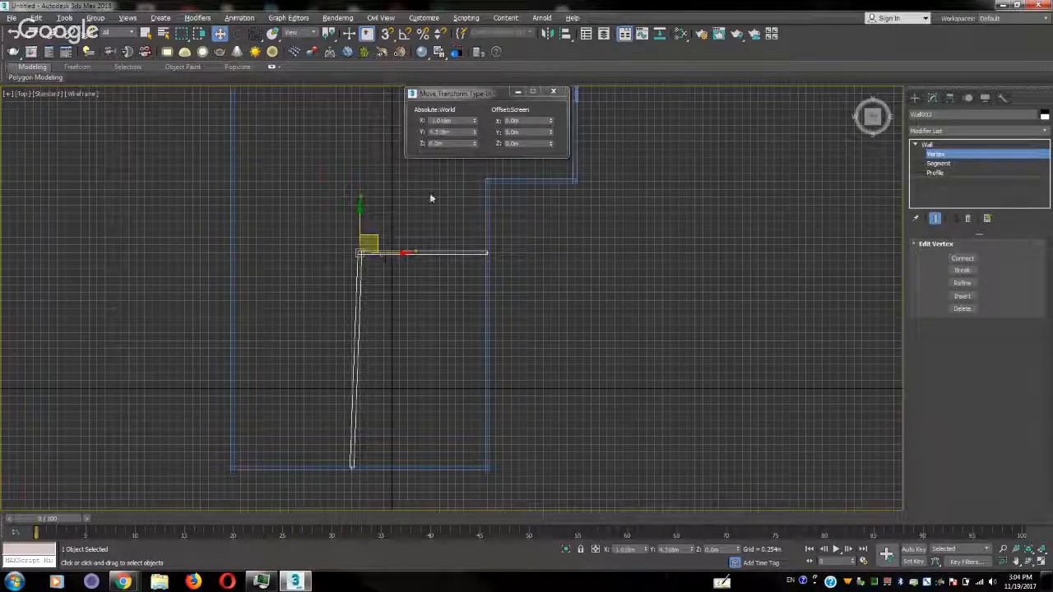
{"action": "left_click_drag", "start_coordinate": [457, 121], "coordinate": [389, 127]}
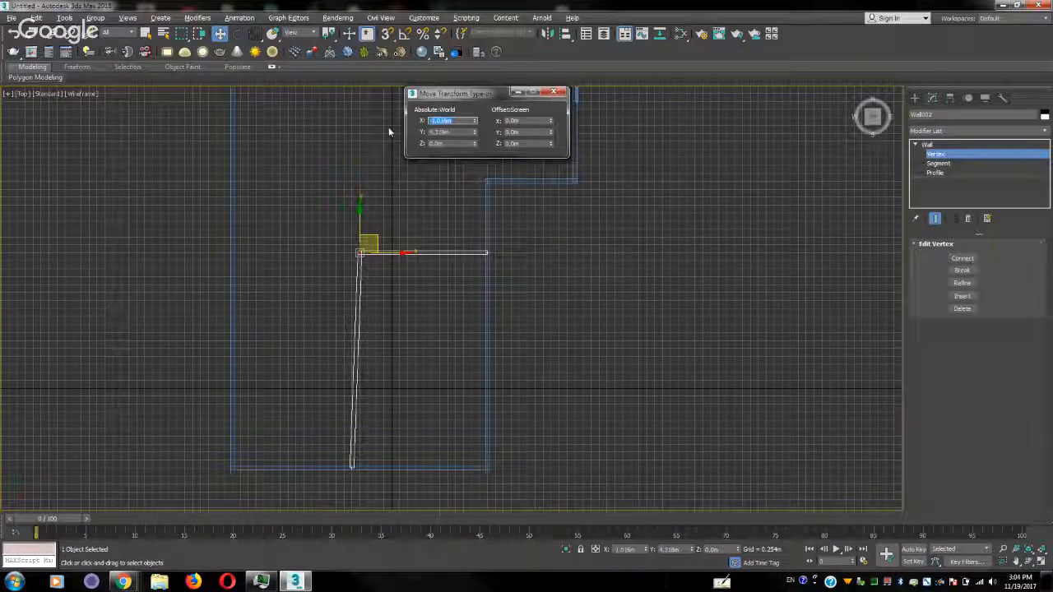
{"action": "left_click", "coordinate": [351, 465]}
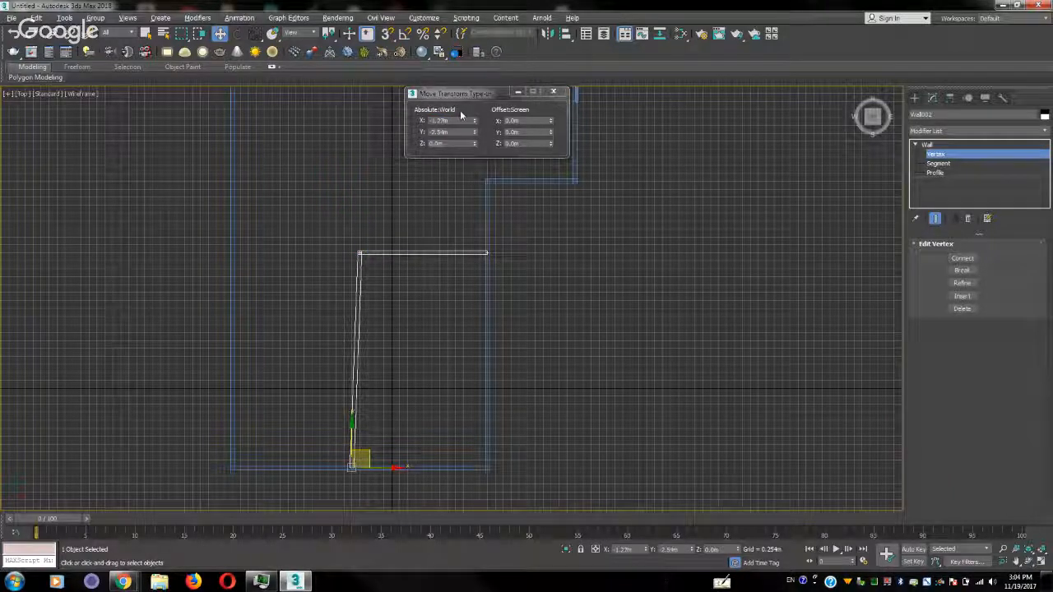
{"action": "left_click_drag", "start_coordinate": [460, 121], "coordinate": [396, 127]}
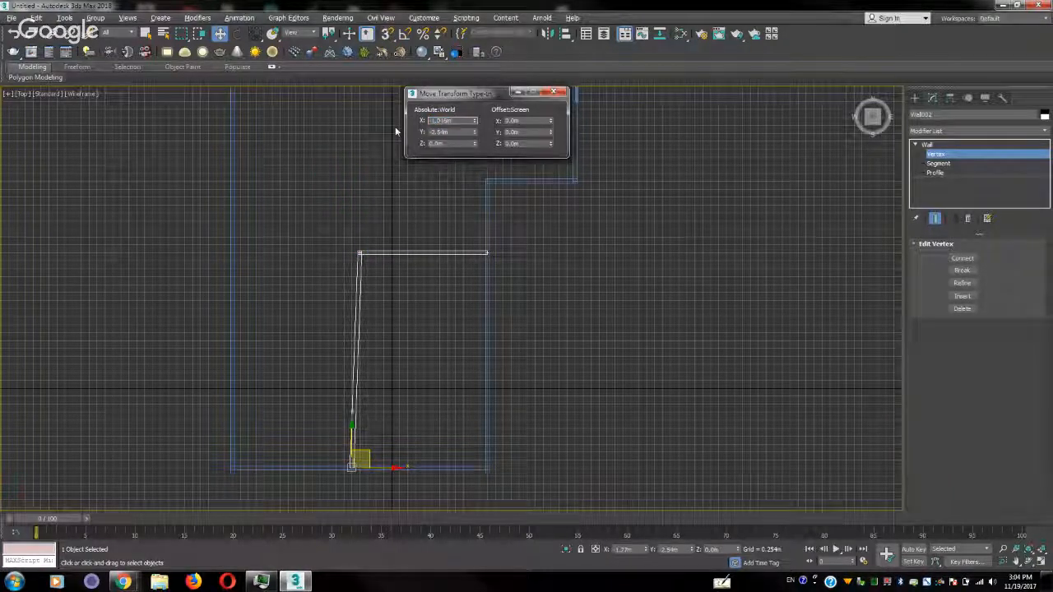
{"action": "type", "text": "-1.016m"}
{"action": "key", "text": "Return"}
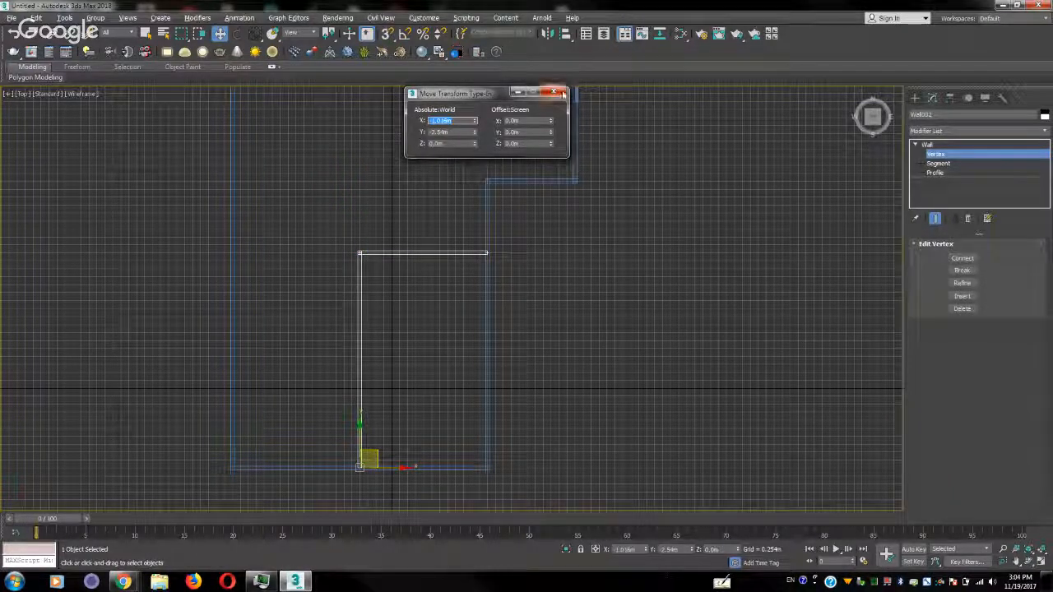
{"action": "left_click", "coordinate": [562, 94]}
Leave the partition's vertex level, then select the outer wall and enter vertex editing on it
{"action": "middle_click_drag", "start_coordinate": [495, 119], "coordinate": [331, 341]}
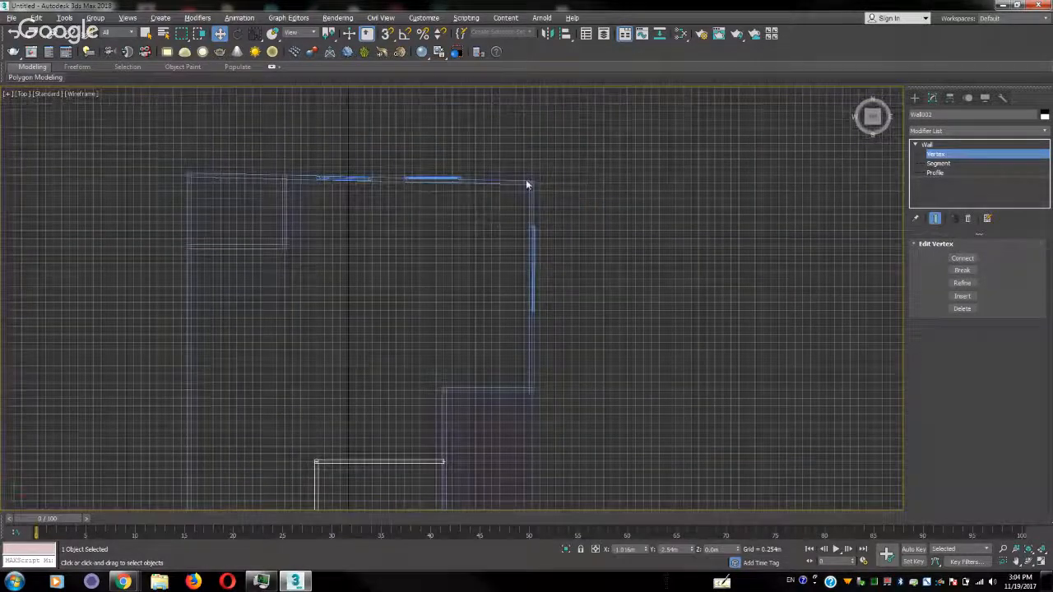
{"action": "scroll", "coordinate": [403, 204], "scroll_direction": "up", "scroll_amount": 5}
{"action": "scroll", "coordinate": [427, 210], "scroll_direction": "down", "scroll_amount": 5}
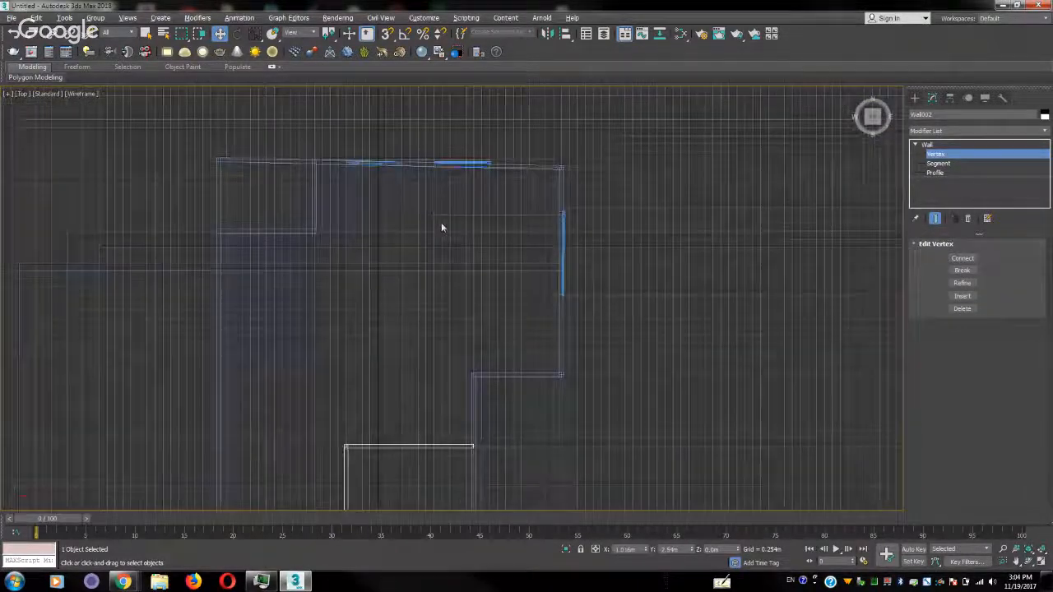
{"action": "left_click_drag", "start_coordinate": [602, 139], "coordinate": [546, 185]}
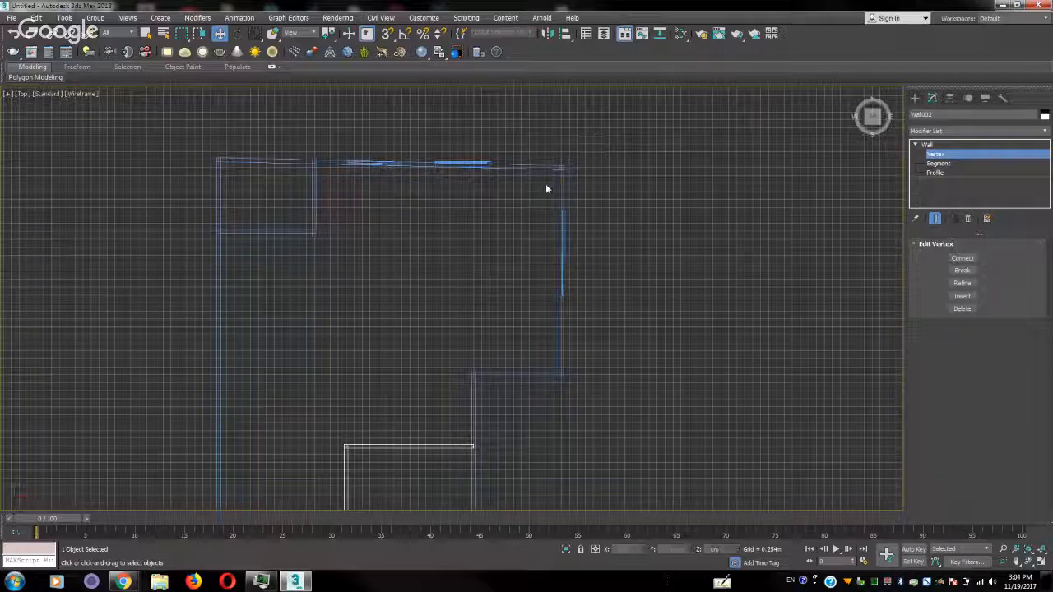
{"action": "left_click", "coordinate": [934, 156]}
{"action": "left_click", "coordinate": [331, 179]}
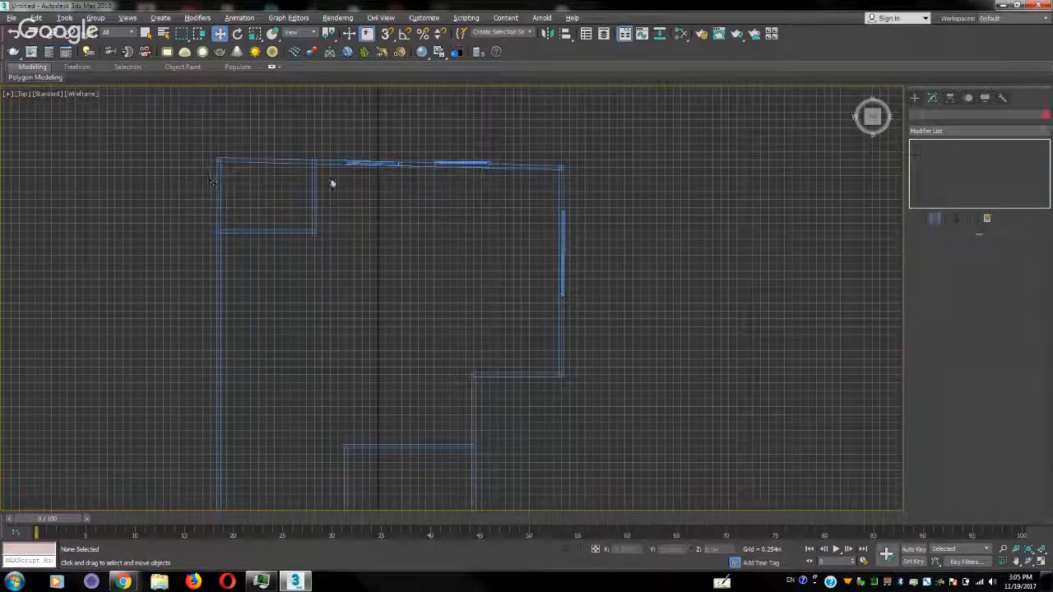
{"action": "left_click", "coordinate": [563, 175]}
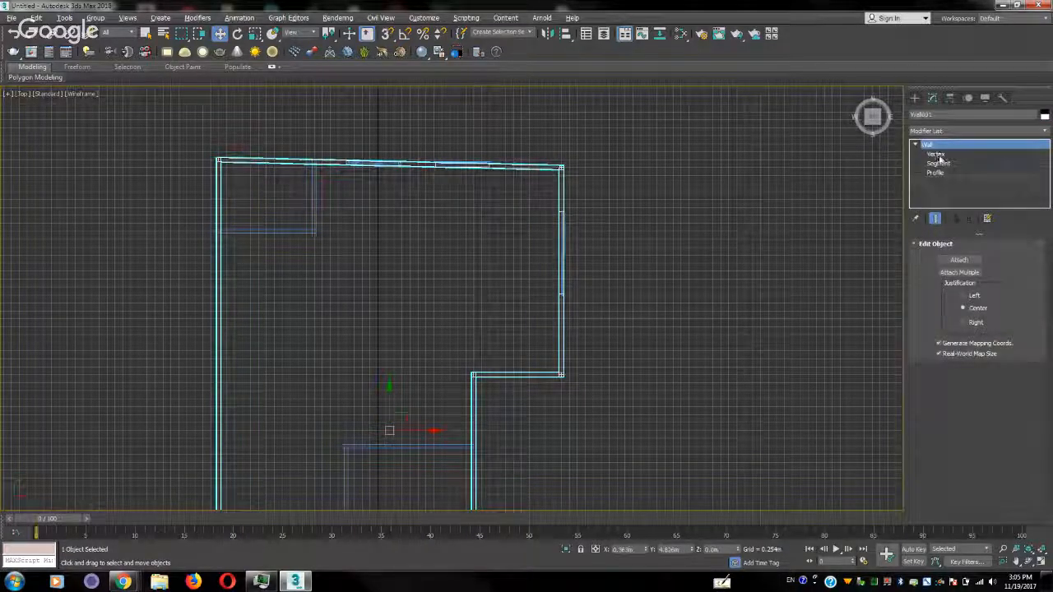
{"action": "left_click", "coordinate": [936, 154]}
Level the outer wall's slanted upper segment by giving its right corner vertex the left corner's Y value, 13.462 m
{"action": "left_click_drag", "start_coordinate": [263, 134], "coordinate": [192, 171]}
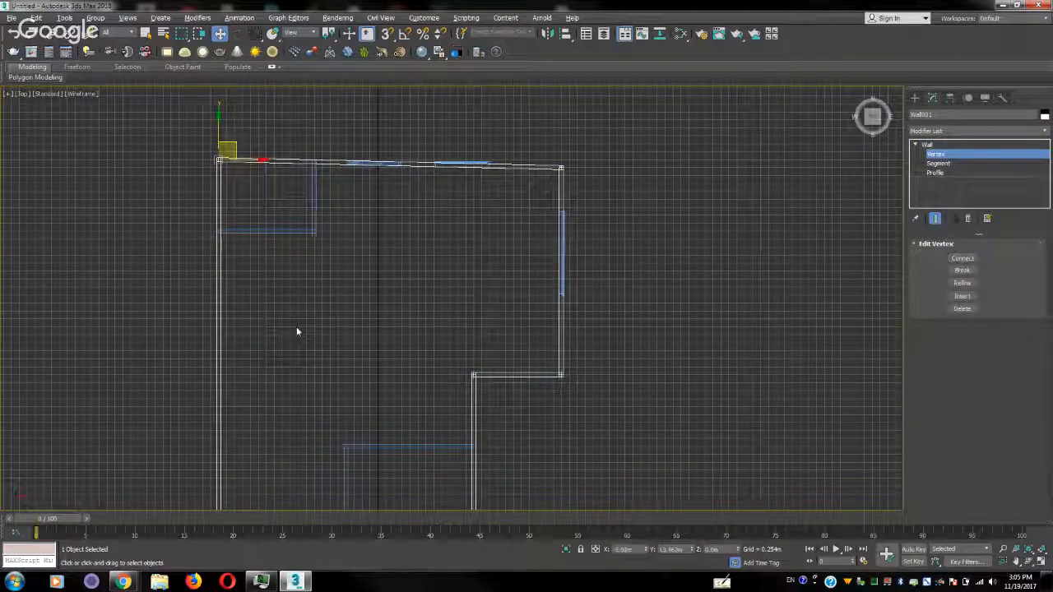
{"action": "double_click", "coordinate": [672, 549]}
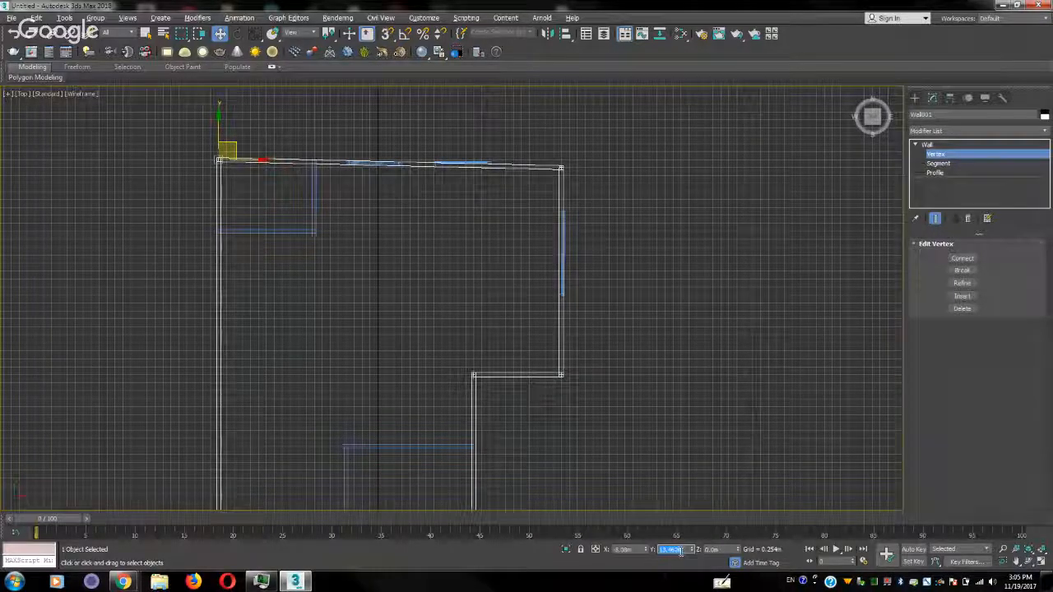
{"action": "left_click", "coordinate": [560, 167]}
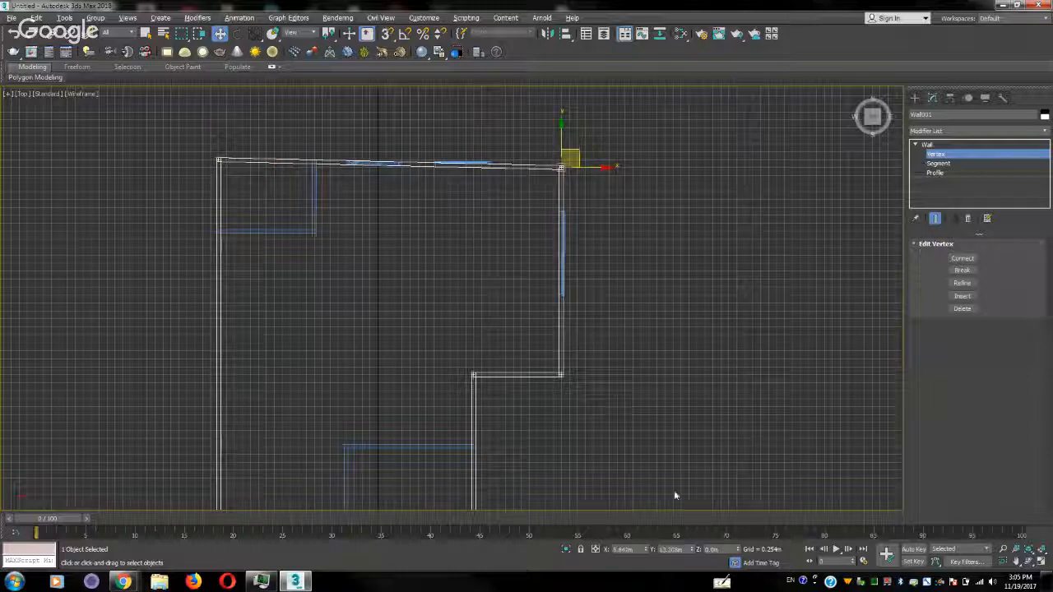
{"action": "double_click", "coordinate": [673, 550]}
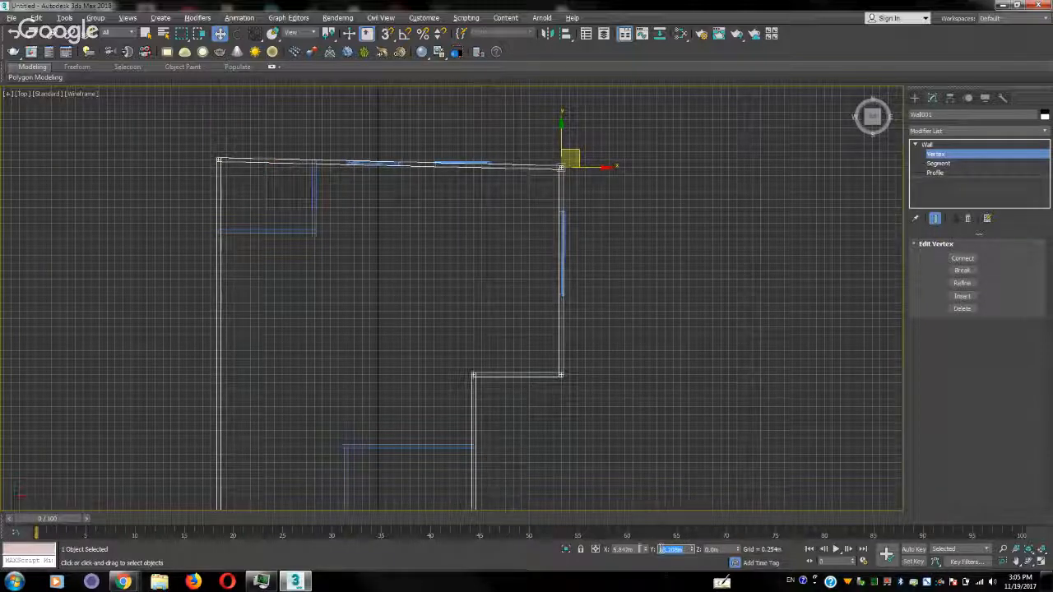
{"action": "type", "text": "13.462m"}
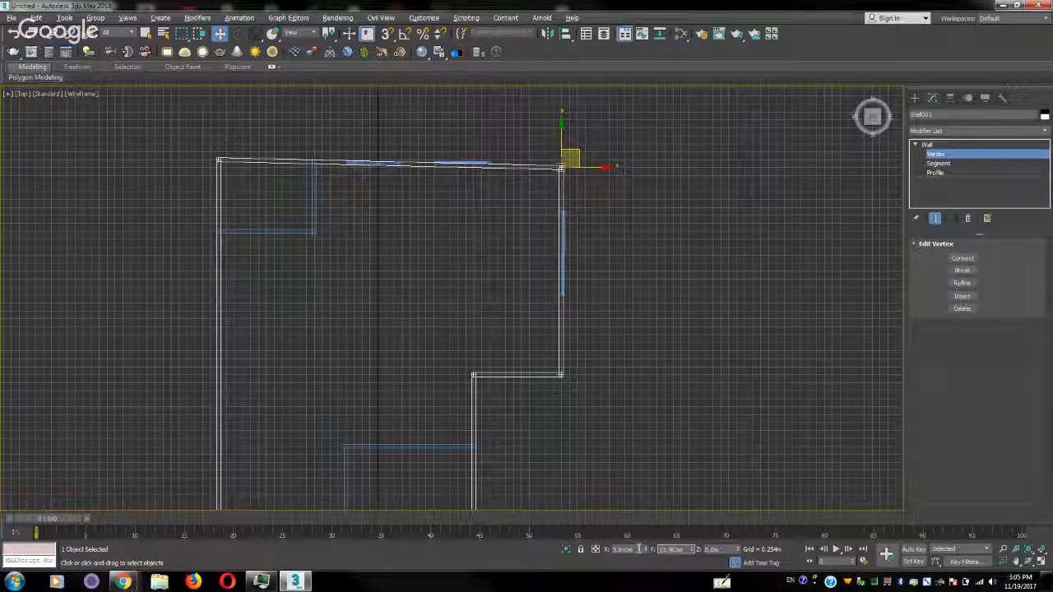
{"action": "key", "text": "Return"}
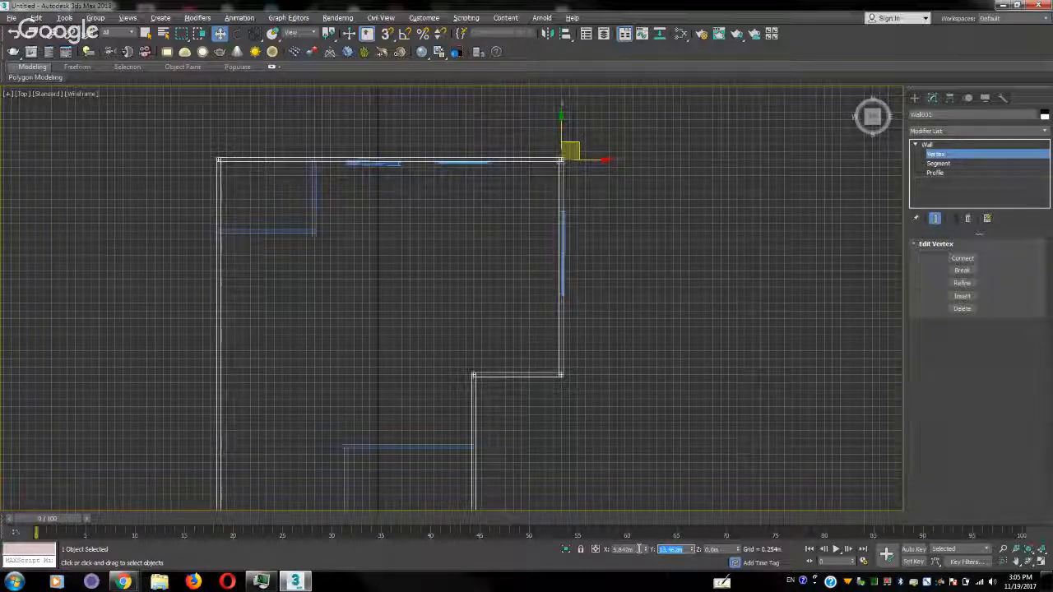
Exit the outer wall's vertex editing, deselect it and inspect the straightened walls in the Perspective view
{"action": "left_click", "coordinate": [451, 348]}
{"action": "middle_click_drag", "start_coordinate": [451, 348], "coordinate": [457, 239]}
{"action": "key", "text": "p"}
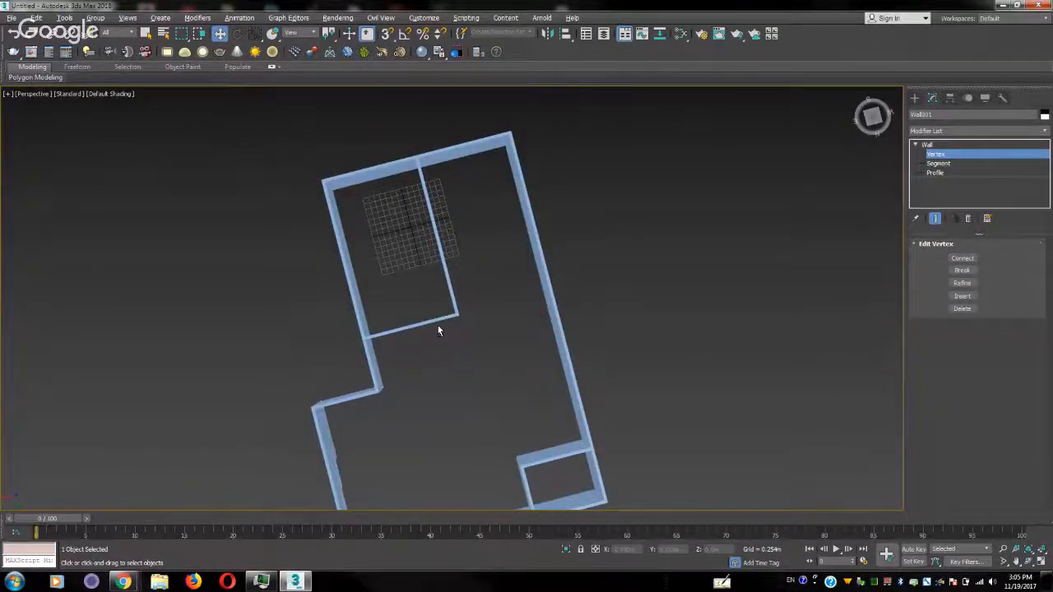
{"action": "middle_click_drag", "start_coordinate": [437, 329], "coordinate": [390, 225], "text": "alt"}
{"action": "middle_click_drag", "start_coordinate": [541, 357], "coordinate": [528, 291]}
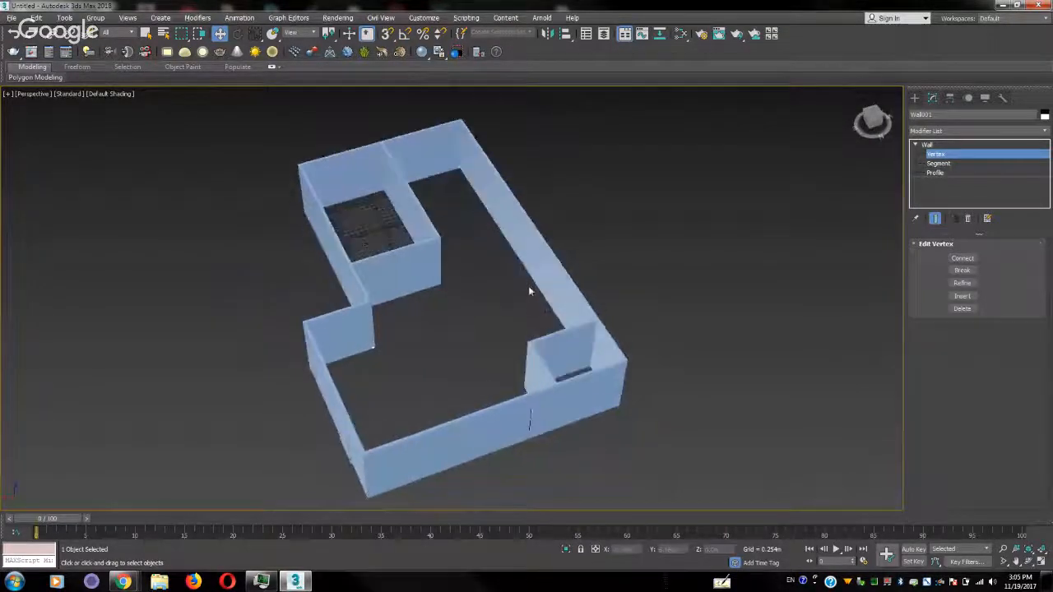
{"action": "left_click", "coordinate": [935, 156]}
{"action": "left_click", "coordinate": [462, 326]}
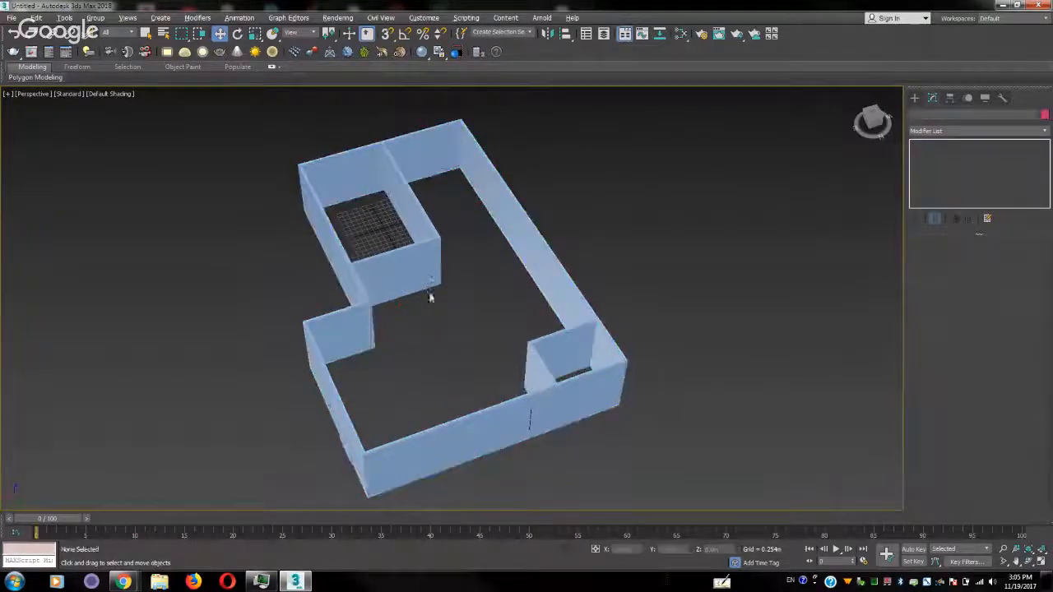
{"action": "middle_click_drag", "start_coordinate": [430, 296], "coordinate": [435, 342], "text": "alt"}
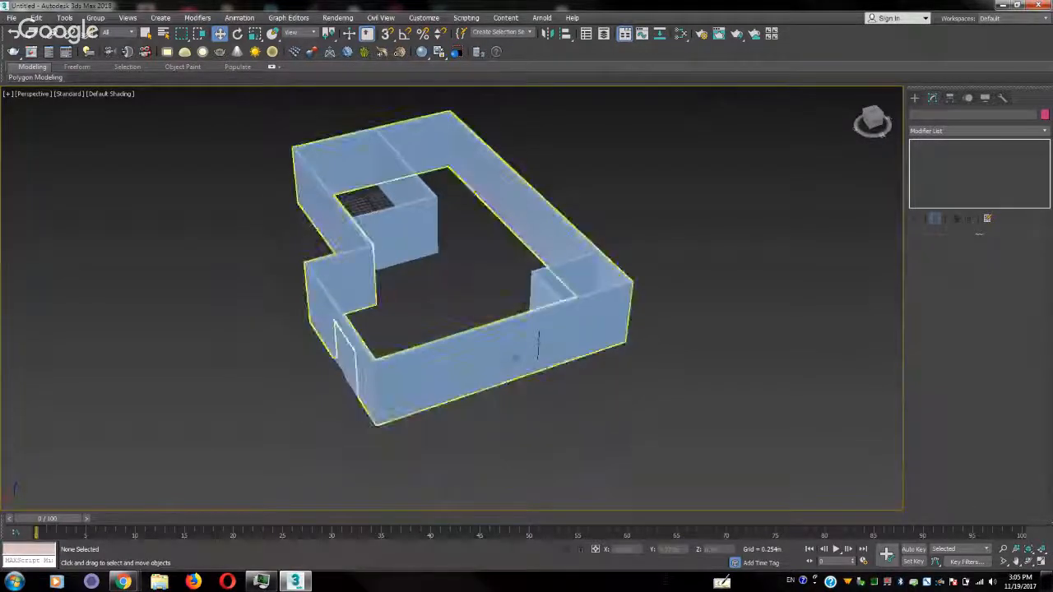
Select the pivoted window and pivot door in the straightened wall and move both along Y into the wall's thickness in the Top view
{"action": "left_click", "coordinate": [524, 356]}
{"action": "middle_click_drag", "start_coordinate": [505, 293], "coordinate": [587, 247], "text": "alt"}
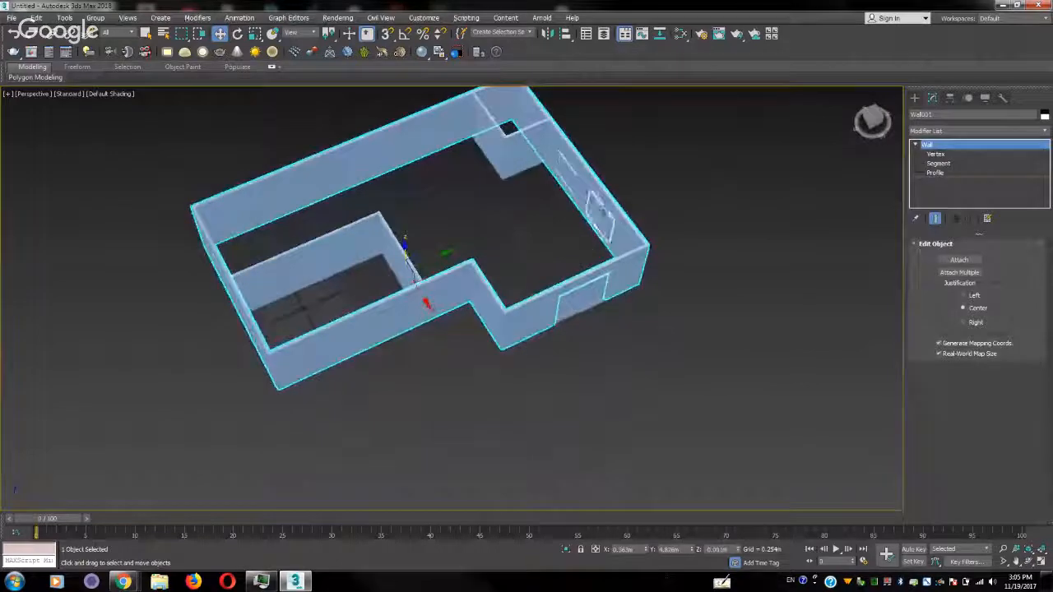
{"action": "left_click", "coordinate": [597, 204]}
{"action": "left_click", "coordinate": [559, 171], "text": "ctrl"}
{"action": "key", "text": "z"}
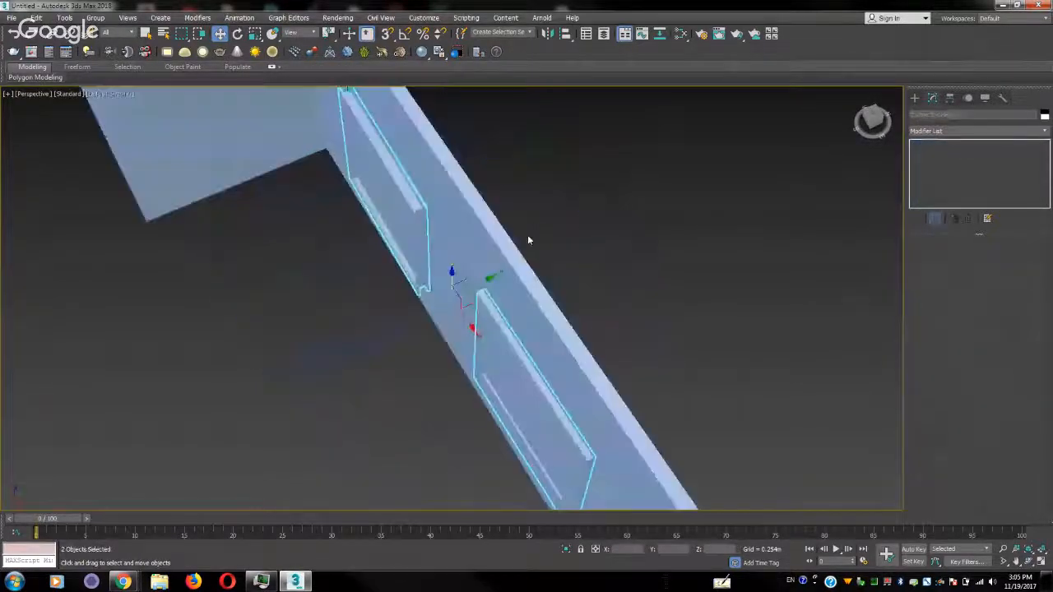
{"action": "key", "text": "t"}
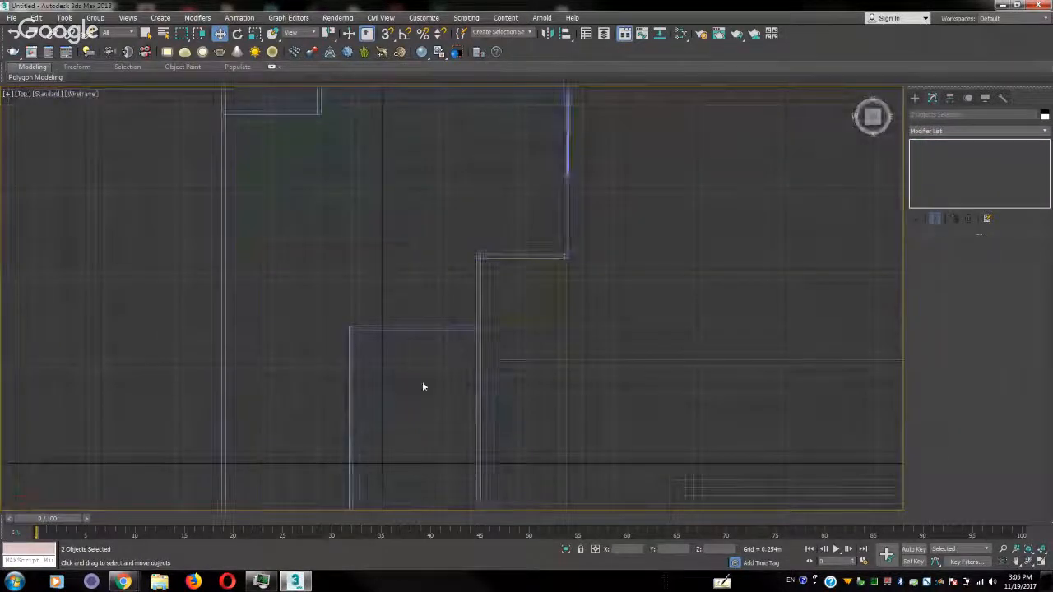
{"action": "scroll", "coordinate": [423, 383], "scroll_direction": "down", "scroll_amount": 2}
{"action": "middle_click_drag", "start_coordinate": [423, 383], "coordinate": [452, 314]}
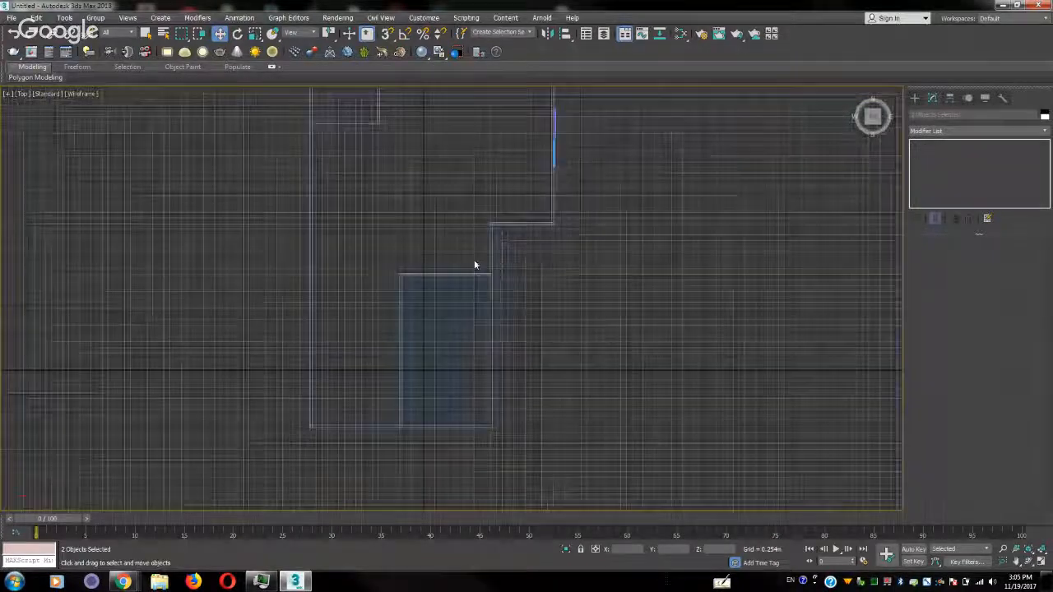
{"action": "key", "text": "f"}
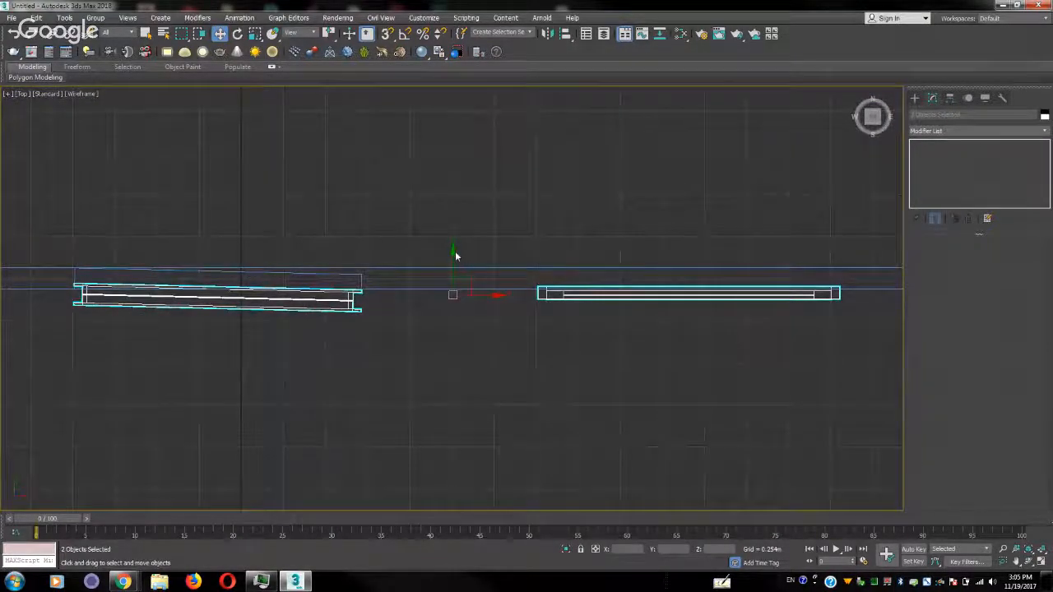
{"action": "left_click_drag", "start_coordinate": [453, 251], "coordinate": [454, 236]}
Set the pivot door's depth to about 0.093 m and shift it along Y until its outer edge is flush with the wall
{"action": "left_click", "coordinate": [662, 278]}
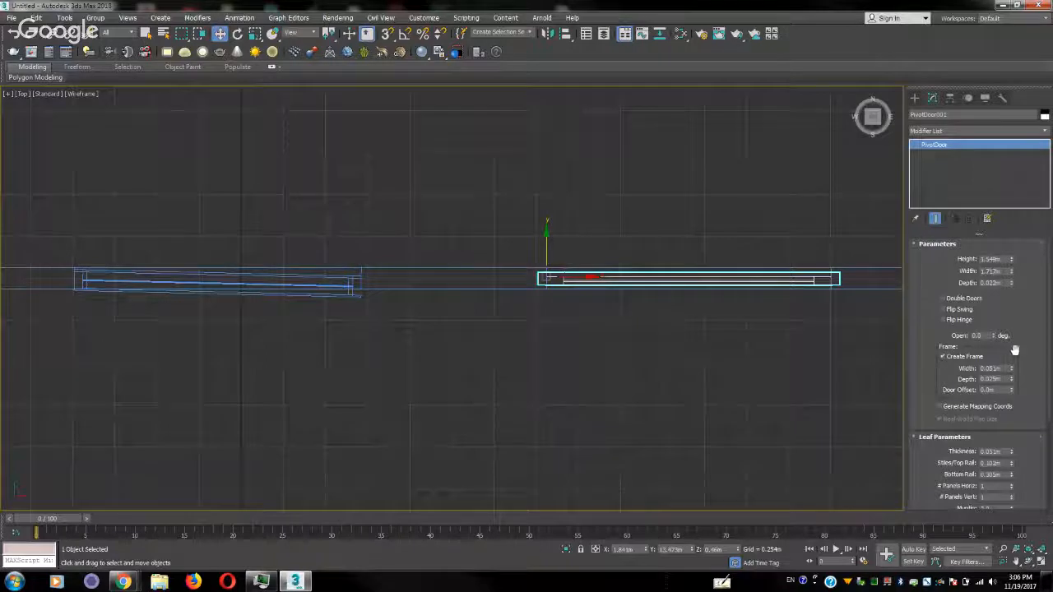
{"action": "left_click", "coordinate": [1012, 281]}
{"action": "left_click_drag", "start_coordinate": [1012, 281], "coordinate": [1005, 156]}
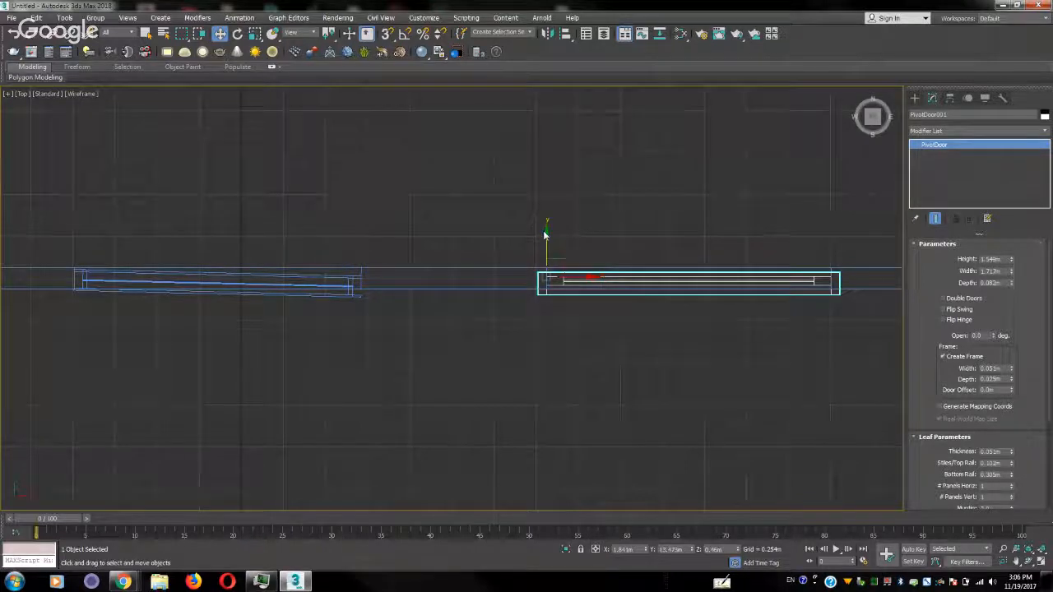
{"action": "left_click_drag", "start_coordinate": [545, 230], "coordinate": [546, 227]}
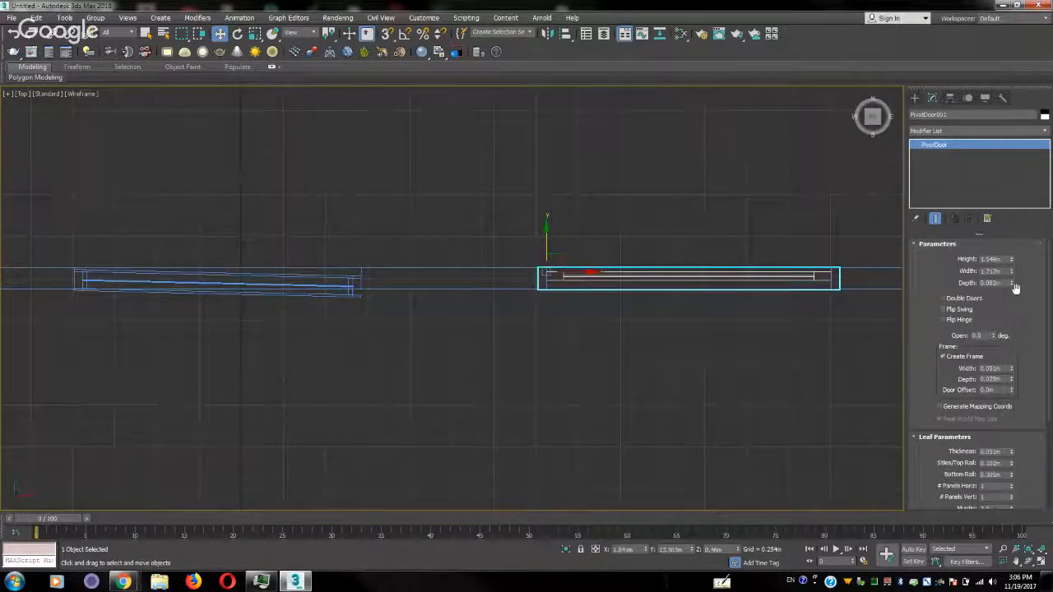
{"action": "left_click_drag", "start_coordinate": [1012, 283], "coordinate": [1012, 272]}
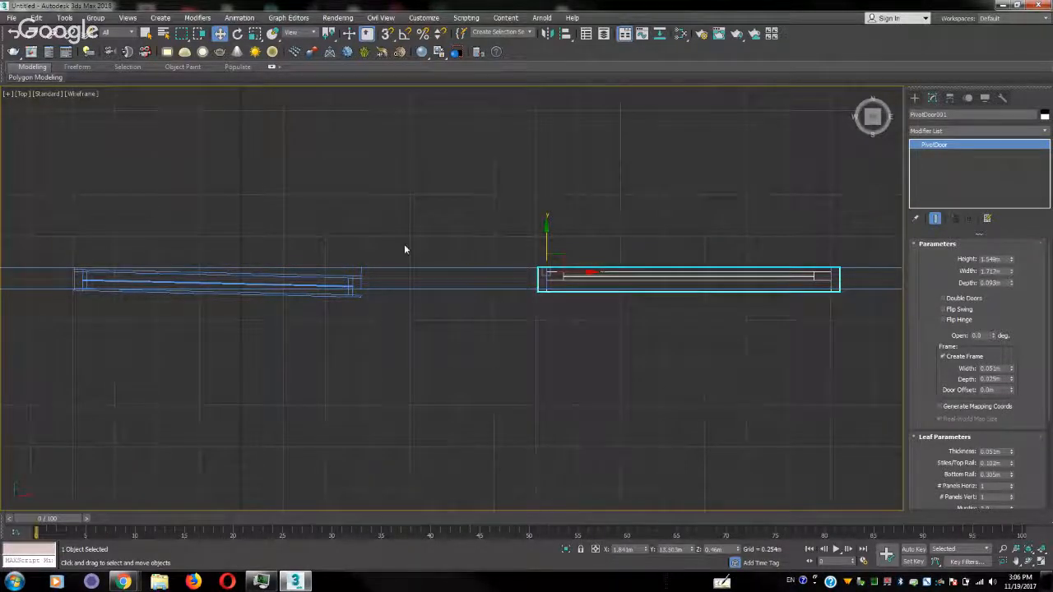
Straighten the slanted pivoted window by setting its Z rotation to 0
{"action": "left_click", "coordinate": [349, 280]}
{"action": "middle_click_drag", "start_coordinate": [131, 226], "coordinate": [252, 220]}
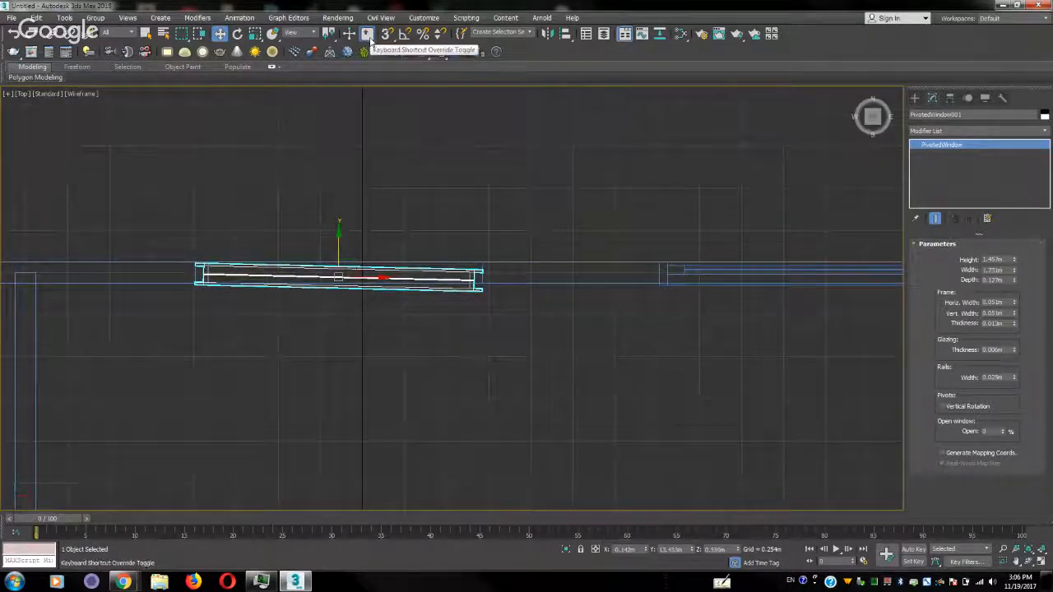
{"action": "left_click", "coordinate": [238, 33]}
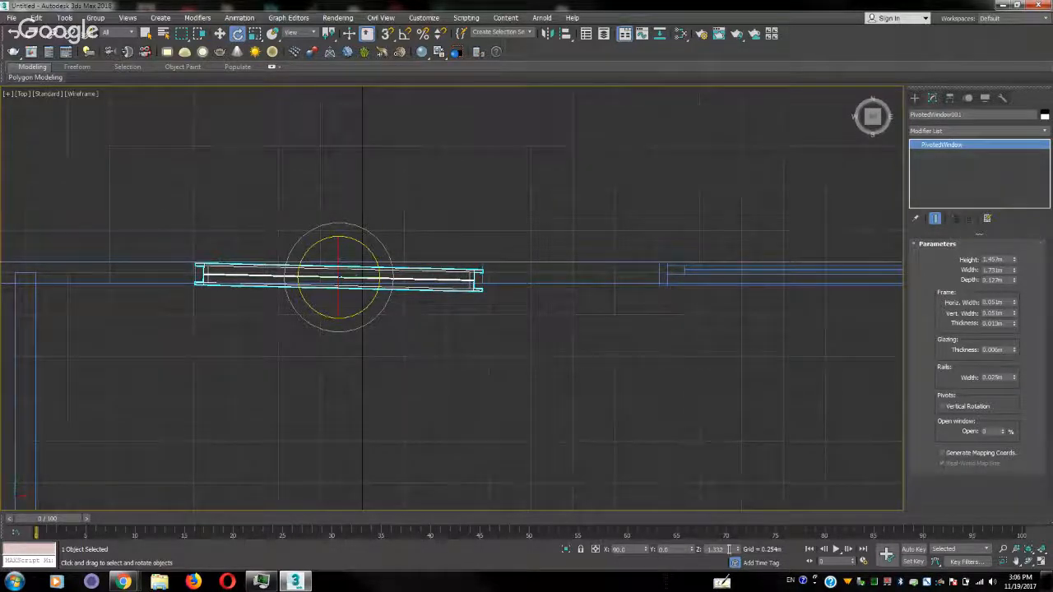
{"action": "left_click_drag", "start_coordinate": [729, 549], "coordinate": [689, 549]}
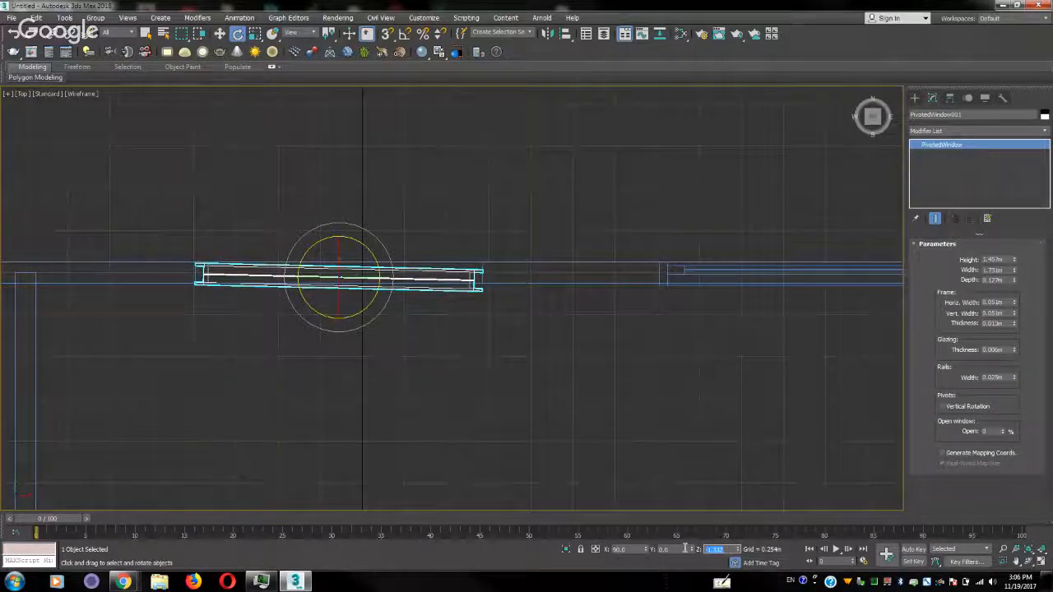
{"action": "type", "text": "0"}
{"action": "key", "text": "Return"}
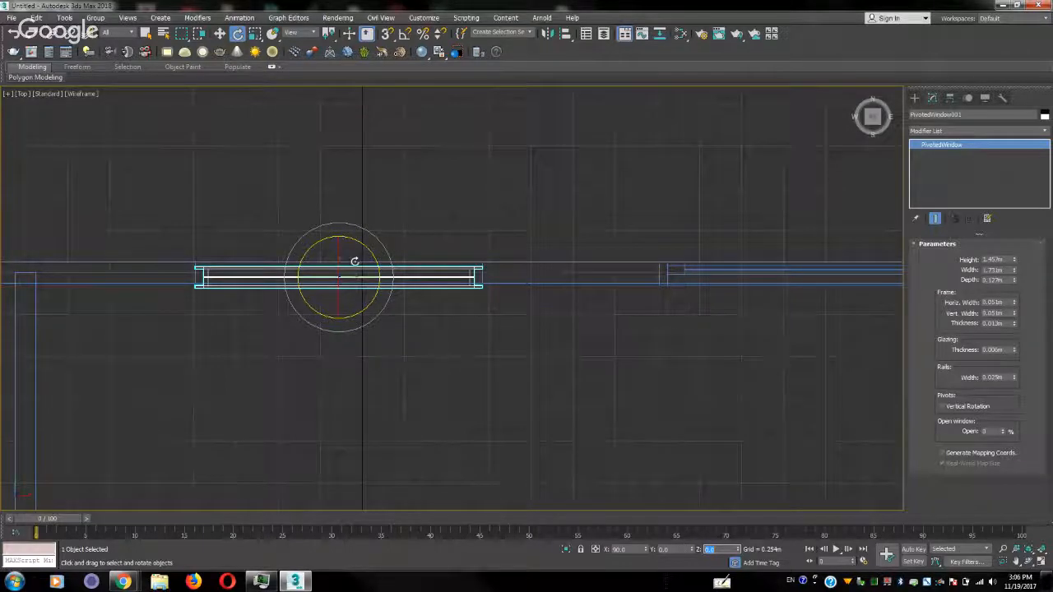
Move the straightened window along Y to about 13.46 m so it sits centred in the wall
{"action": "right_click", "coordinate": [356, 235]}
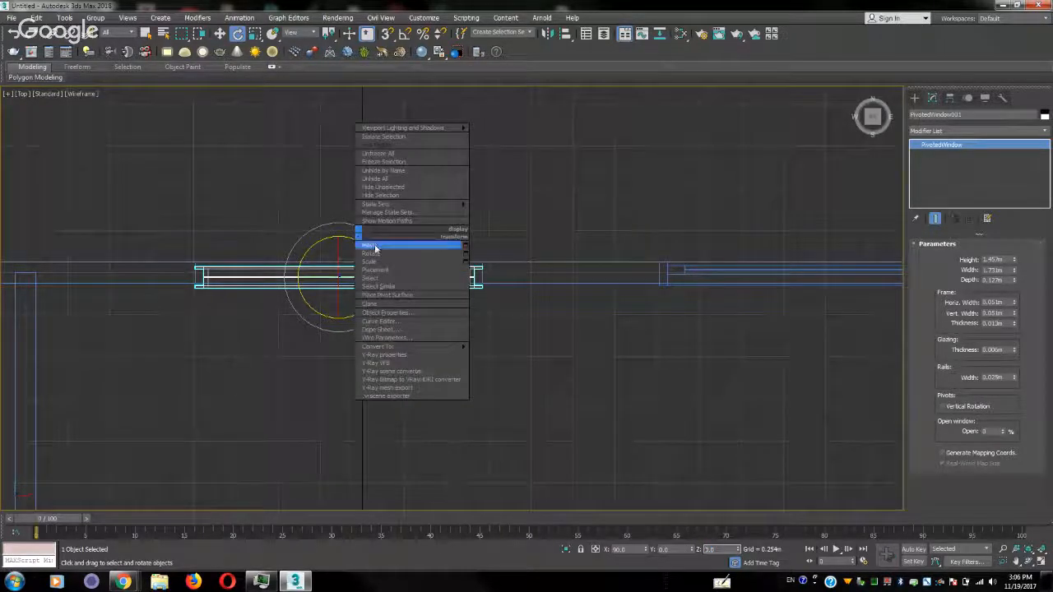
{"action": "left_click", "coordinate": [370, 246]}
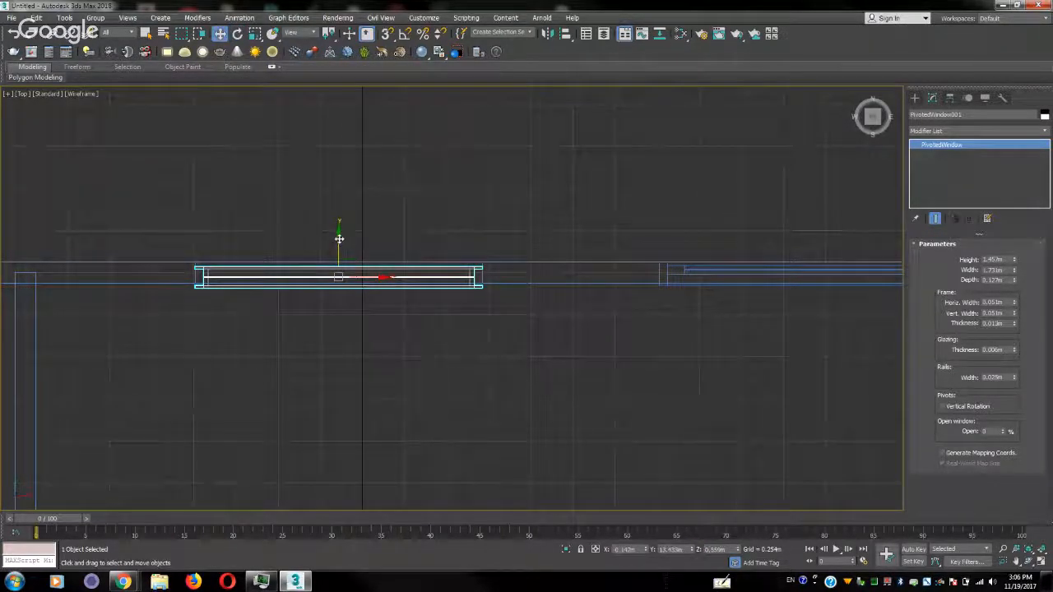
{"action": "left_click_drag", "start_coordinate": [340, 236], "coordinate": [341, 235]}
{"action": "middle_click_drag", "start_coordinate": [578, 386], "coordinate": [403, 260]}
{"action": "scroll", "coordinate": [380, 252], "scroll_direction": "down", "scroll_amount": 5}
{"action": "middle_click_drag", "start_coordinate": [507, 351], "coordinate": [339, 198]}
{"action": "mouse_move", "coordinate": [376, 350]}
{"action": "middle_mouse_down"}
{"action": "mouse_move", "coordinate": [563, 128]}
{"action": "mouse_move", "coordinate": [650, 240]}
{"action": "mouse_move", "coordinate": [496, 252]}
{"action": "middle_mouse_up"}
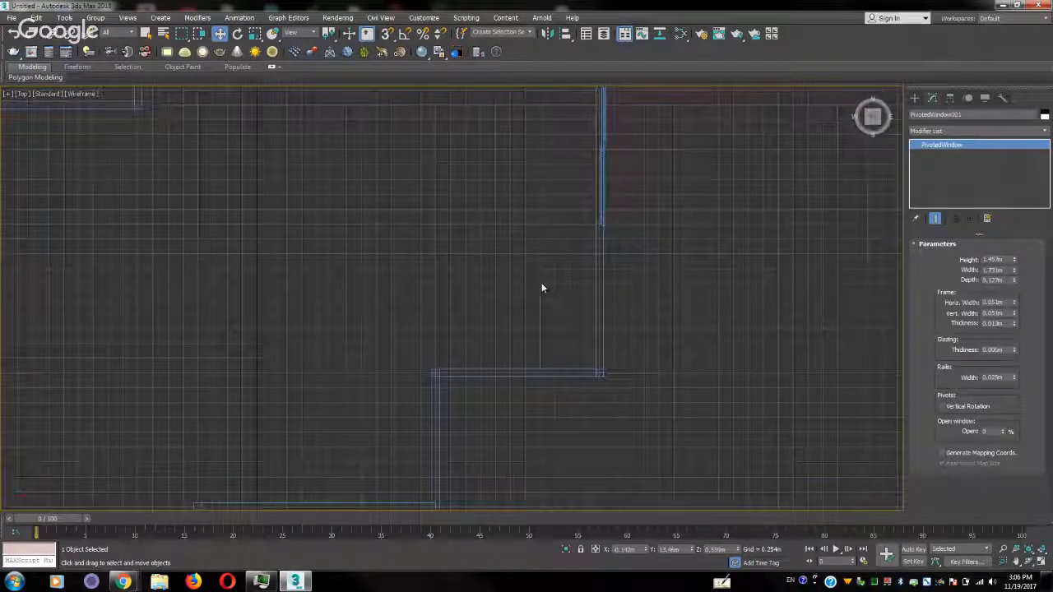
Select the outer wall in the Perspective view, add an Edit Poly modifier to it and enter edge editing
{"action": "key", "text": "p"}
{"action": "scroll", "coordinate": [436, 250], "scroll_direction": "down", "scroll_amount": 7}
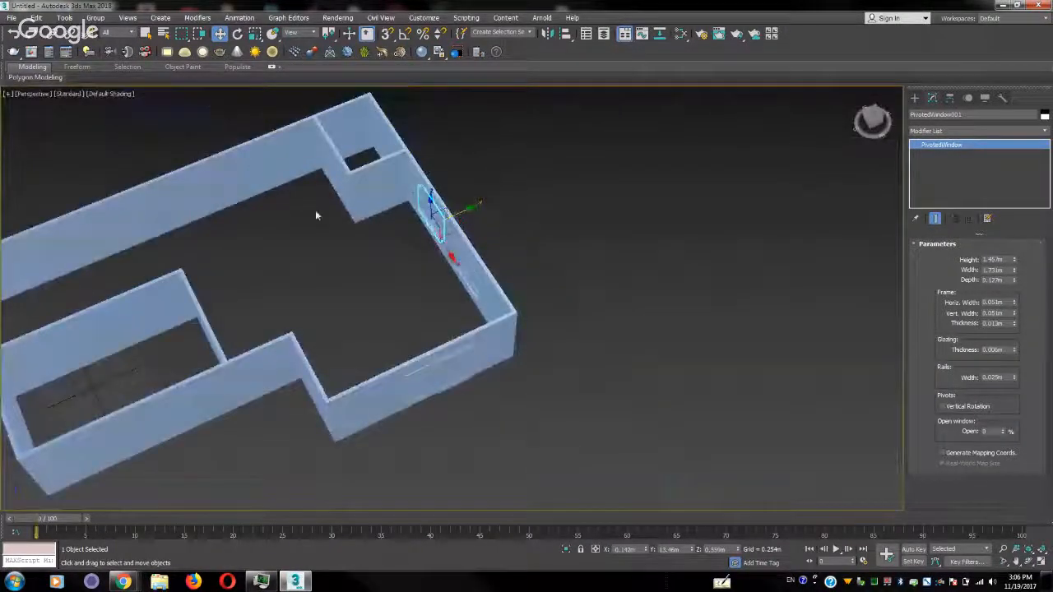
{"action": "left_click", "coordinate": [271, 165]}
{"action": "middle_click_drag", "start_coordinate": [216, 233], "coordinate": [341, 242], "text": "alt"}
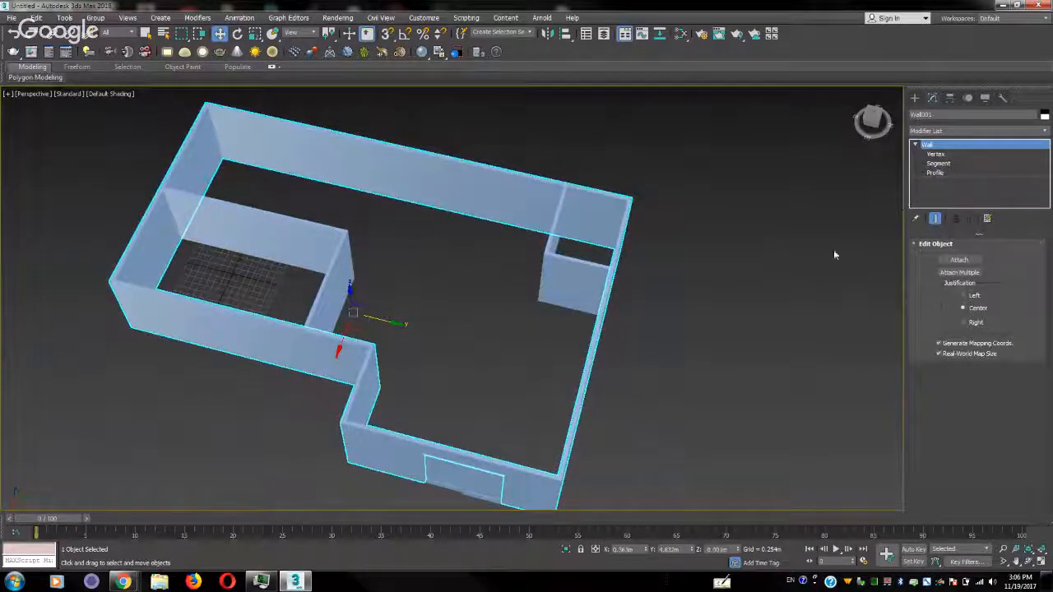
{"action": "middle_click_drag", "start_coordinate": [683, 302], "coordinate": [417, 262], "text": "alt"}
{"action": "left_click", "coordinate": [1046, 133]}
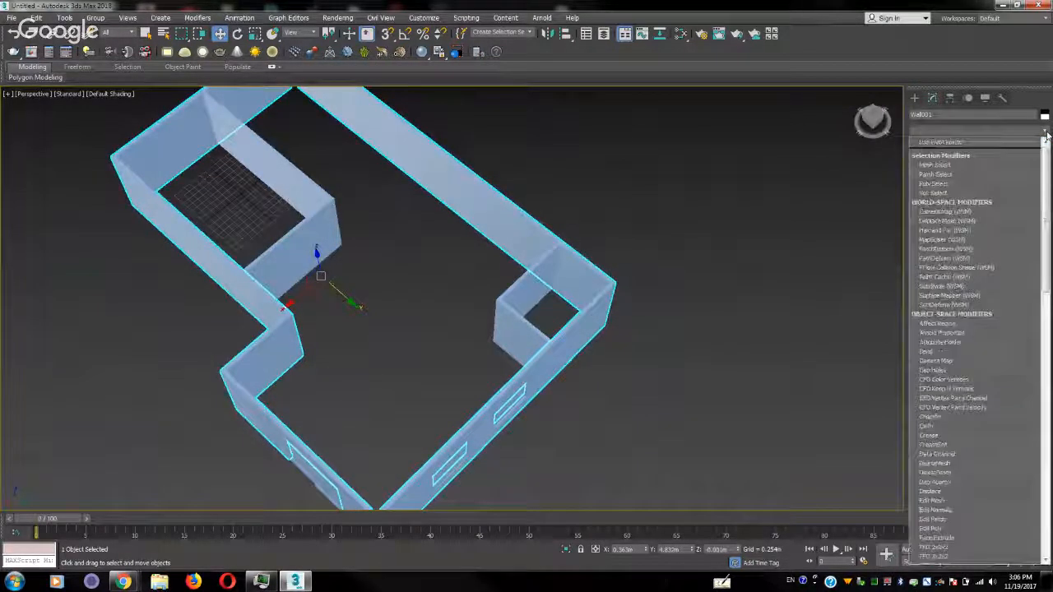
{"action": "key", "text": "e"}
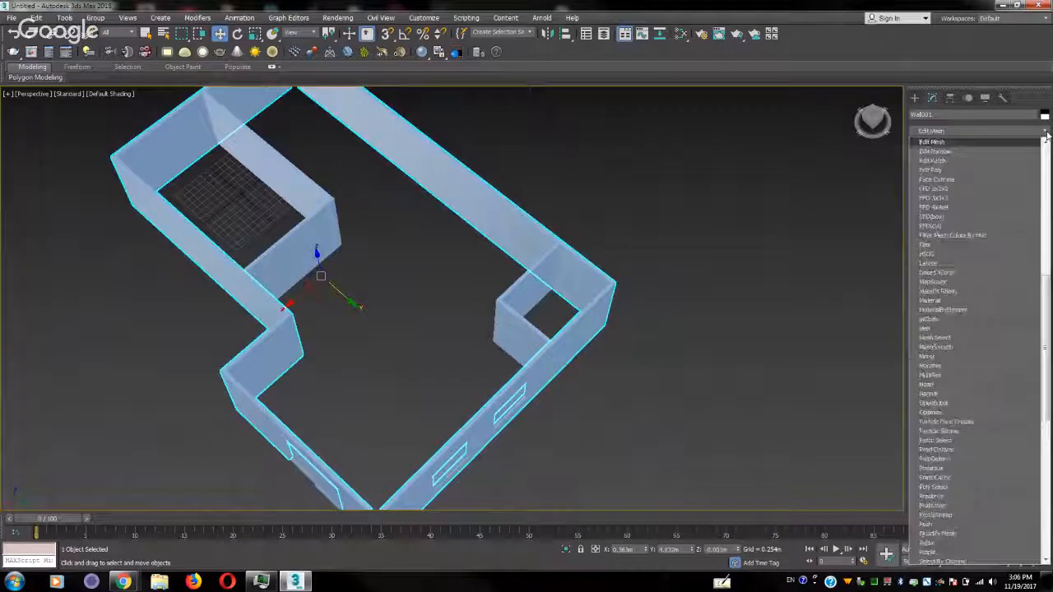
{"action": "left_click", "coordinate": [965, 170]}
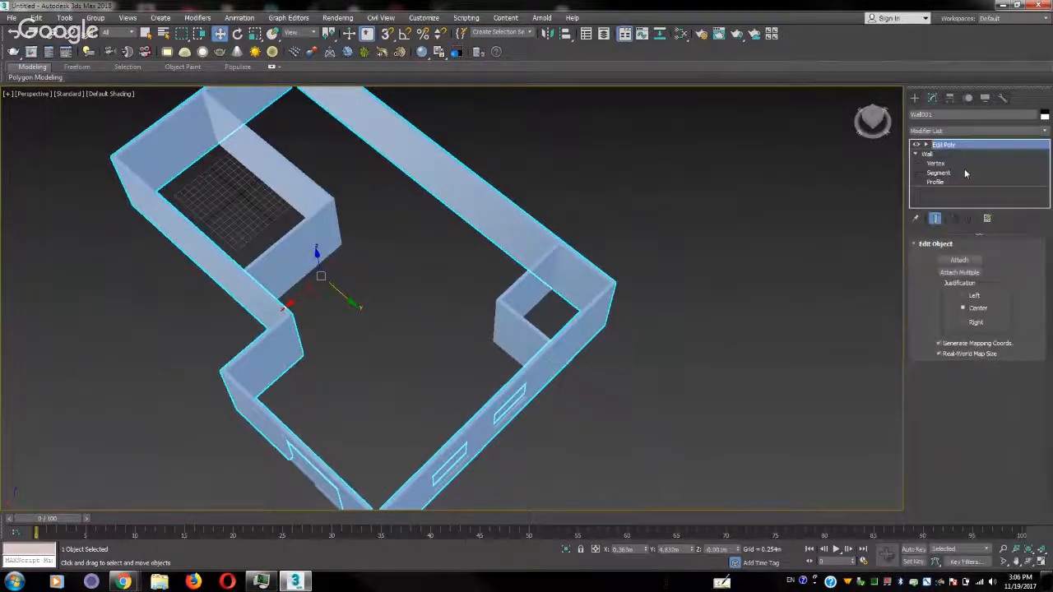
{"action": "left_click", "coordinate": [926, 145]}
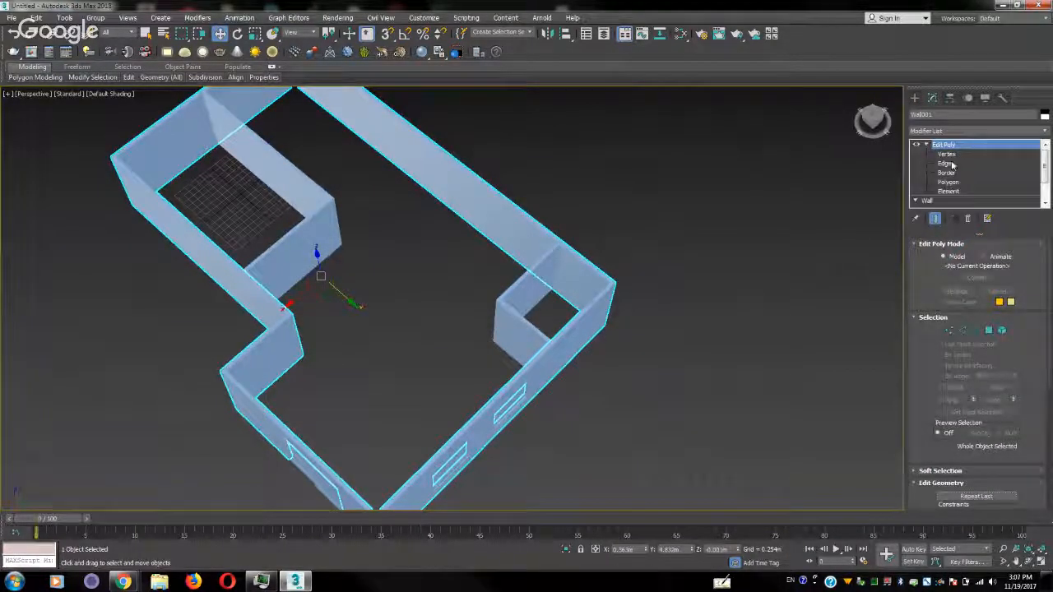
{"action": "left_click", "coordinate": [948, 164]}
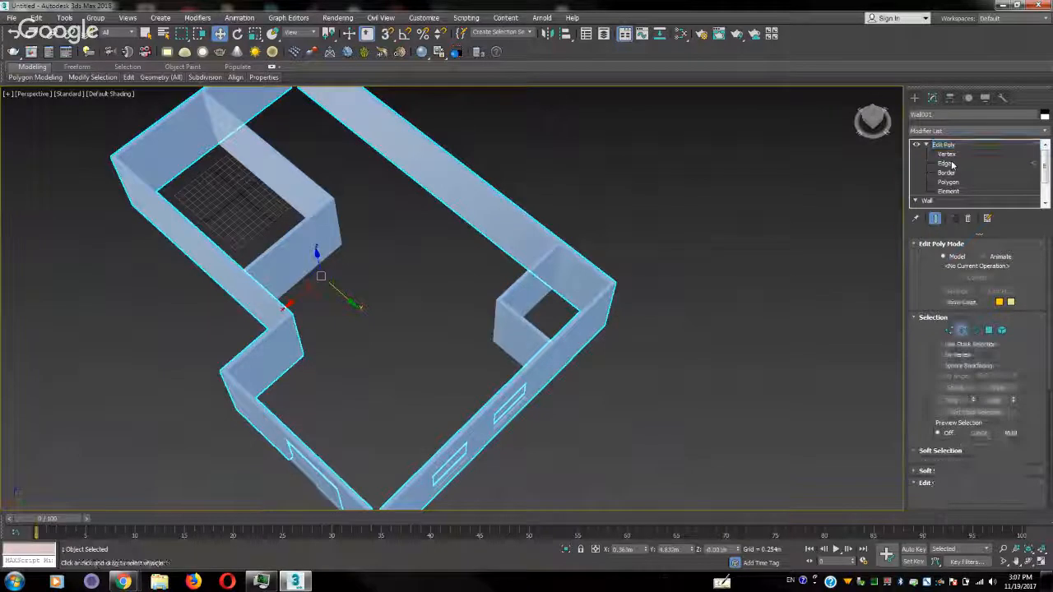
Select the outer wall's inner bottom edges along the end wall, the partitioned room's side wall, the jog and up to the door opening
{"action": "left_click", "coordinate": [489, 241]}
{"action": "middle_click_drag", "start_coordinate": [297, 167], "coordinate": [476, 222]}
{"action": "left_click", "coordinate": [377, 254]}
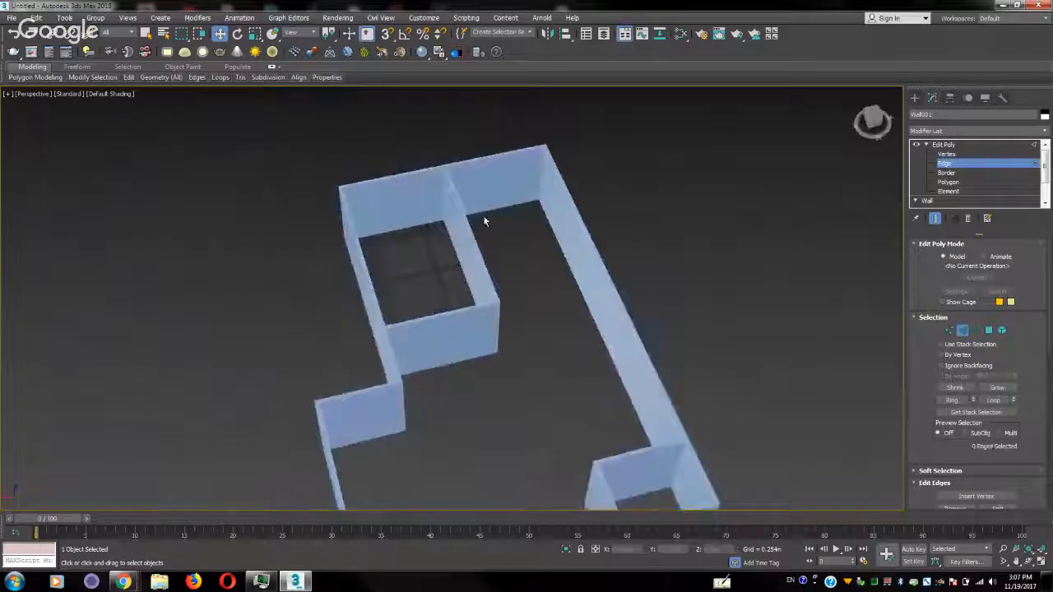
{"action": "left_click", "coordinate": [484, 219]}
{"action": "middle_click_drag", "start_coordinate": [511, 279], "coordinate": [356, 239], "text": "alt"}
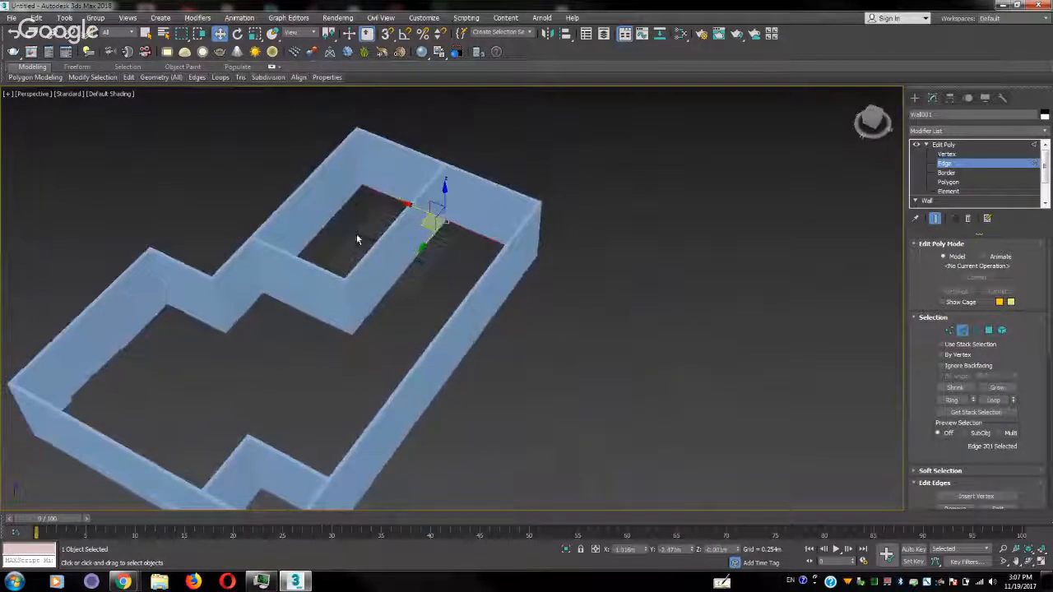
{"action": "left_click", "coordinate": [326, 224], "text": "ctrl"}
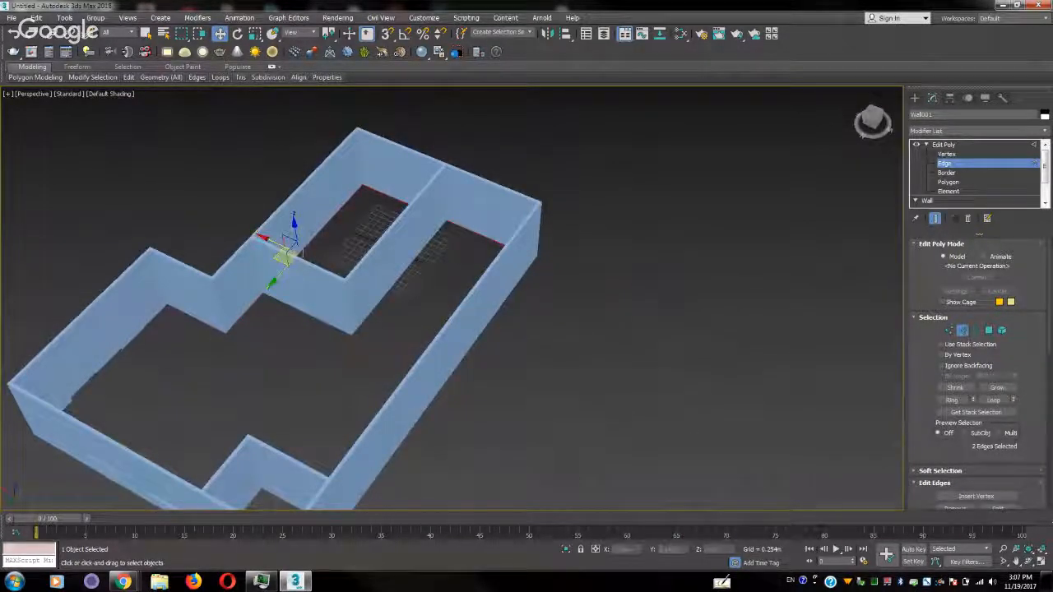
{"action": "left_click", "coordinate": [216, 327], "text": "ctrl"}
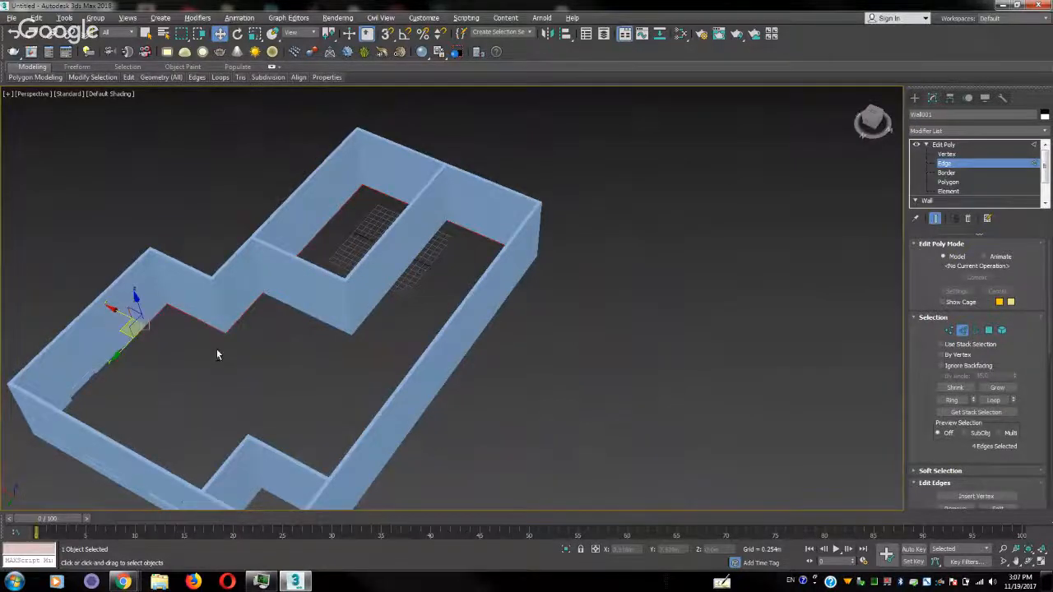
Add the inner bottom edge on the far side of the door opening and the one along the window wall to the selection
{"action": "middle_click_drag", "start_coordinate": [218, 355], "coordinate": [180, 364], "text": "alt"}
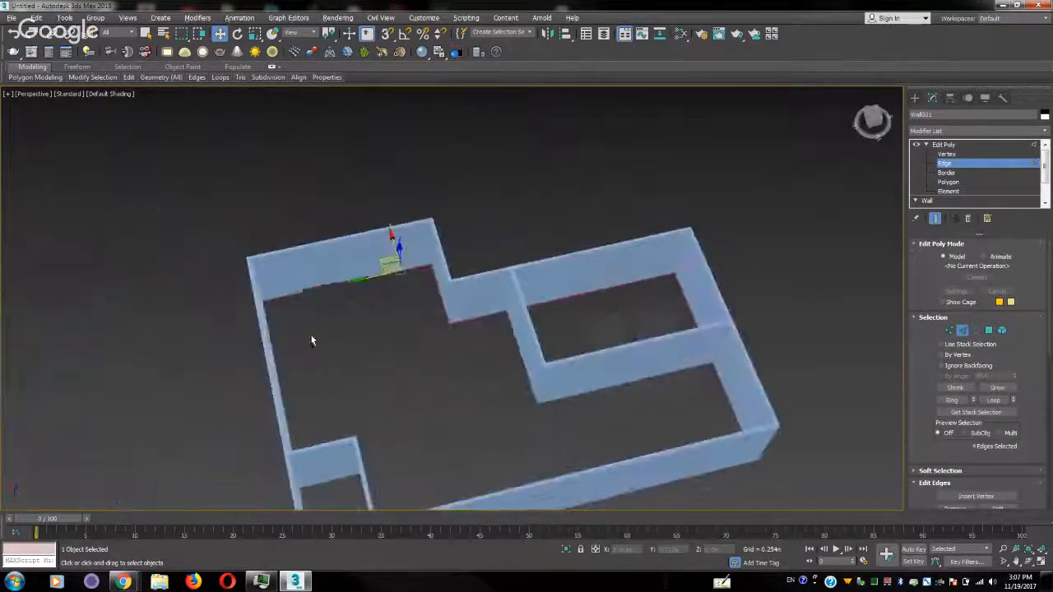
{"action": "left_click", "coordinate": [282, 300], "text": "ctrl"}
{"action": "middle_click_drag", "start_coordinate": [355, 344], "coordinate": [308, 343], "text": "alt"}
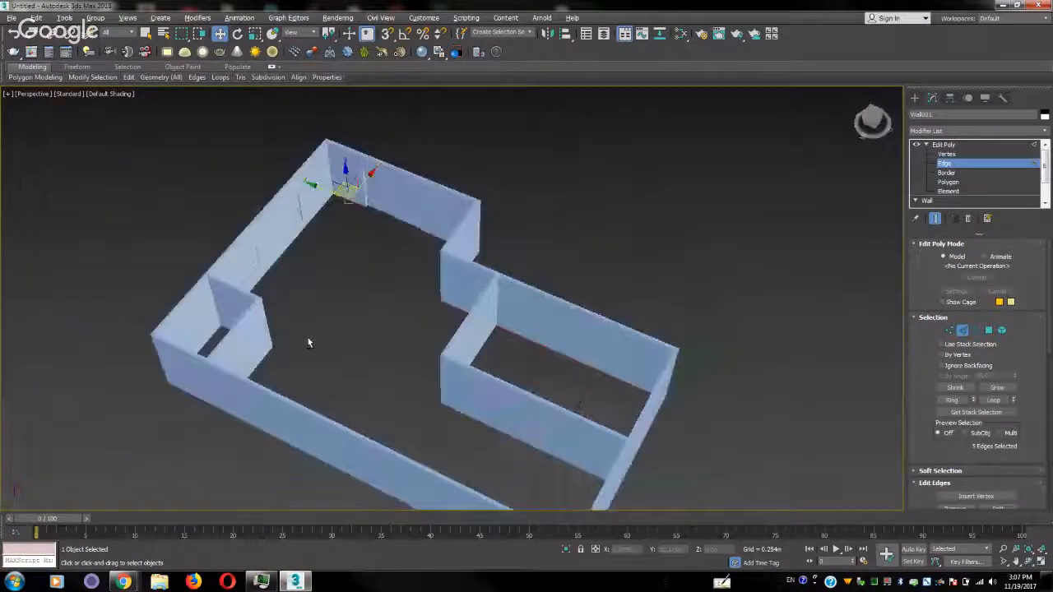
{"action": "mouse_move", "coordinate": [381, 318]}
{"action": "middle_mouse_down", "text": "alt"}
{"action": "mouse_move", "coordinate": [364, 308]}
{"action": "mouse_move", "coordinate": [408, 308]}
{"action": "mouse_move", "coordinate": [421, 329]}
{"action": "mouse_move", "coordinate": [376, 332]}
{"action": "middle_mouse_up", "text": "alt"}
{"action": "left_click", "coordinate": [391, 286]}
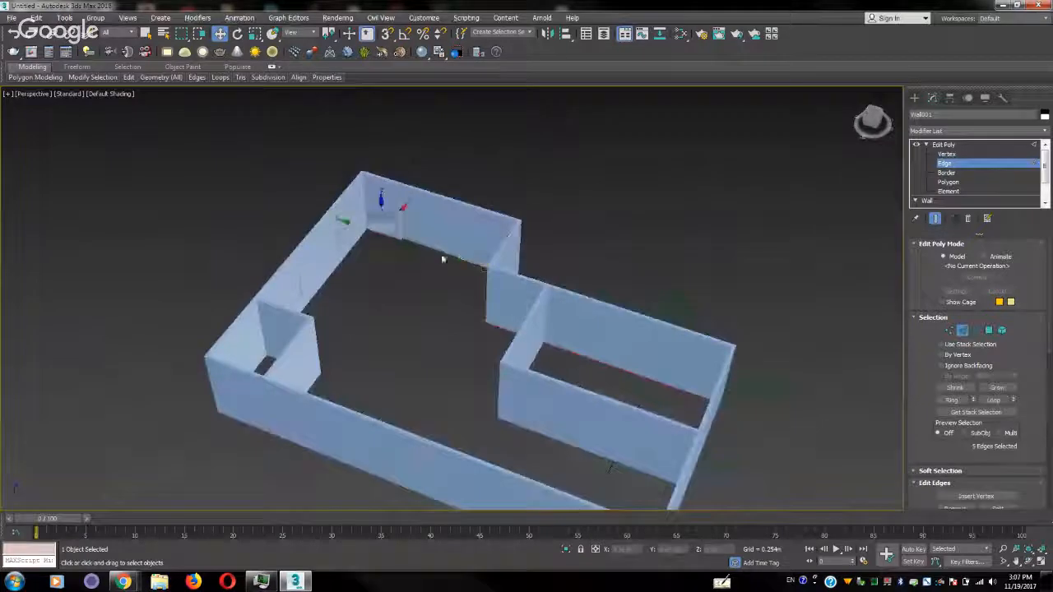
{"action": "middle_click_drag", "start_coordinate": [401, 279], "coordinate": [400, 303], "text": "alt"}
{"action": "scroll", "coordinate": [400, 302], "scroll_direction": "up", "scroll_amount": 6}
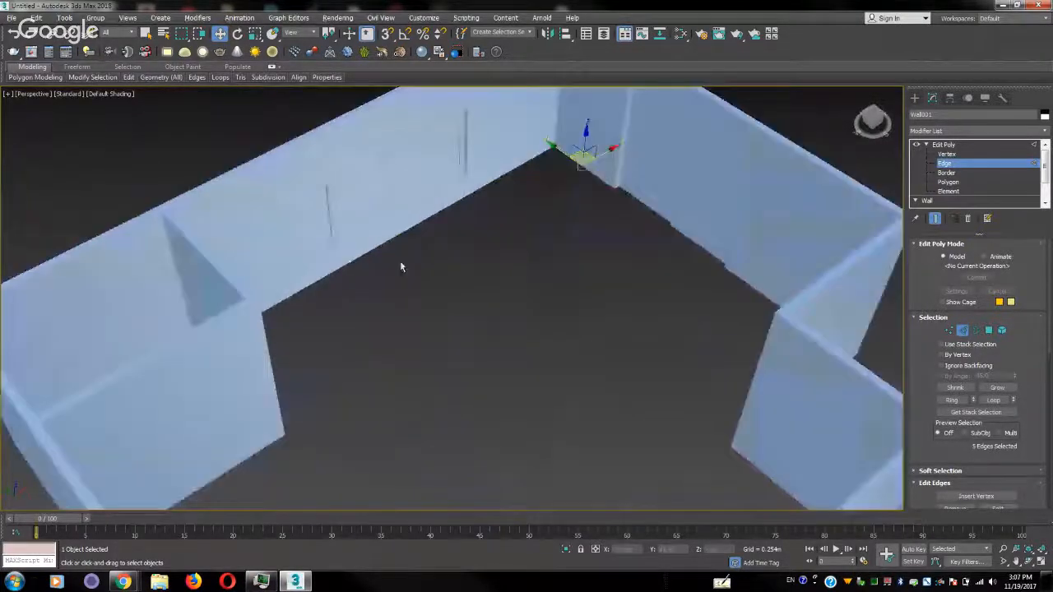
{"action": "left_click", "coordinate": [406, 230], "text": "ctrl"}
{"action": "middle_click_drag", "start_coordinate": [469, 279], "coordinate": [392, 273], "text": "alt"}
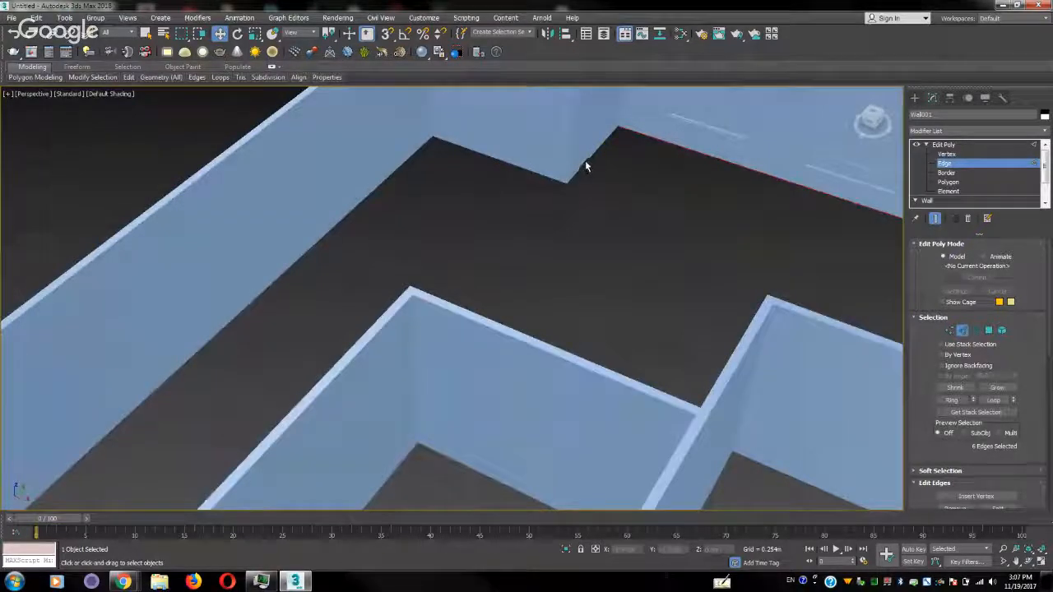
Add the long side wall's inner bottom edge to the selection and check the complete set of selected edges around the house
{"action": "middle_click_drag", "start_coordinate": [622, 180], "coordinate": [574, 166]}
{"action": "scroll", "coordinate": [596, 383], "scroll_direction": "down", "scroll_amount": 4}
{"action": "middle_click_drag", "start_coordinate": [597, 387], "coordinate": [629, 226]}
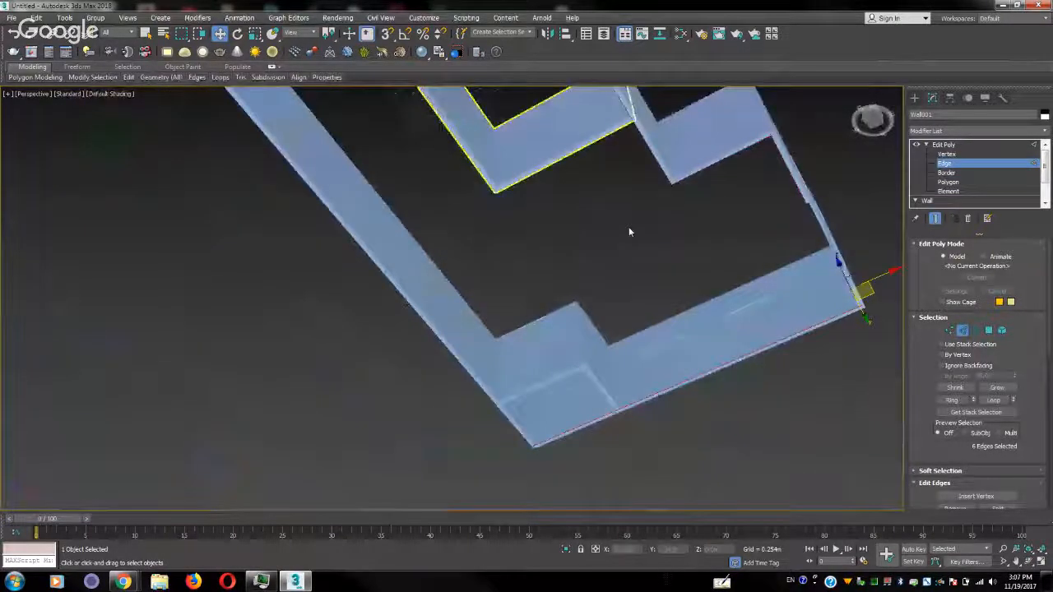
{"action": "scroll", "coordinate": [640, 410], "scroll_direction": "up", "scroll_amount": 5}
{"action": "left_click", "coordinate": [334, 461], "text": "ctrl"}
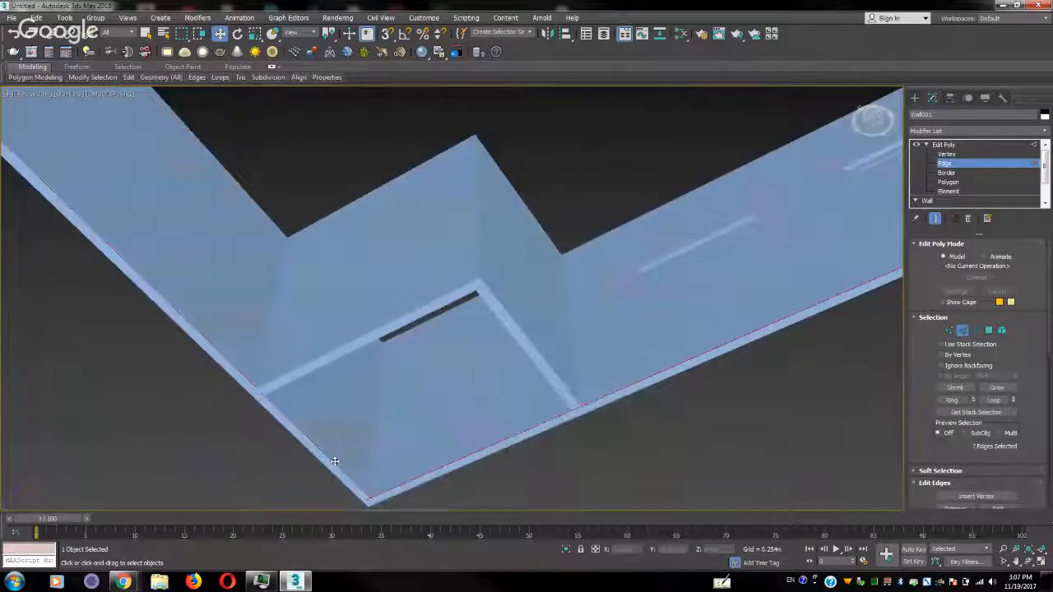
{"action": "middle_click_drag", "start_coordinate": [309, 336], "coordinate": [468, 378]}
{"action": "scroll", "coordinate": [418, 286], "scroll_direction": "down", "scroll_amount": 3}
{"action": "middle_click_drag", "start_coordinate": [500, 143], "coordinate": [889, 371]}
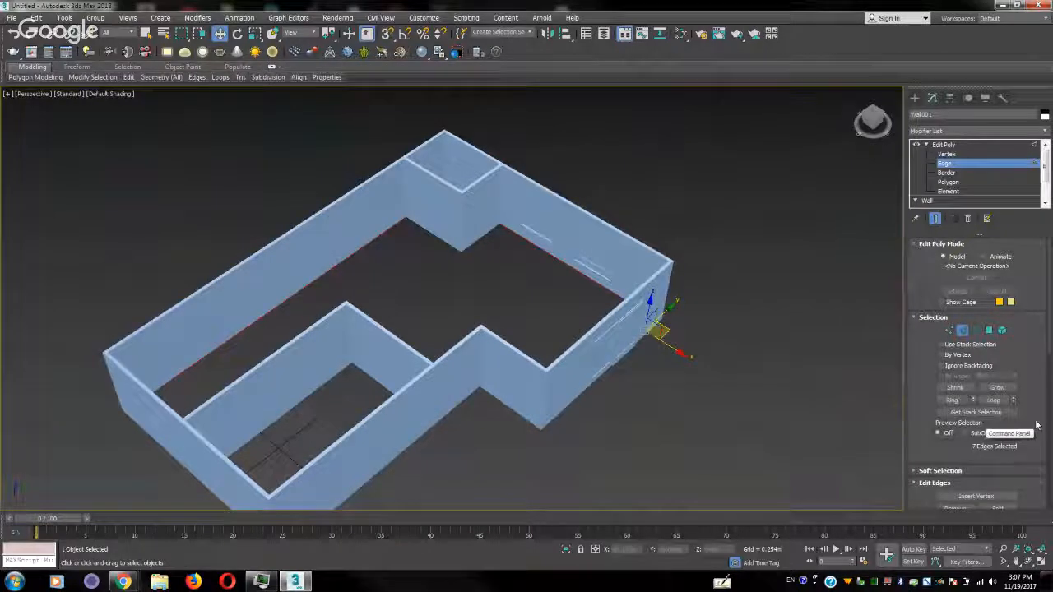
Create a linear shape named Floor from the outer wall's selected inner bottom edges
{"action": "scroll", "coordinate": [1011, 395], "scroll_direction": "down", "scroll_amount": 6}
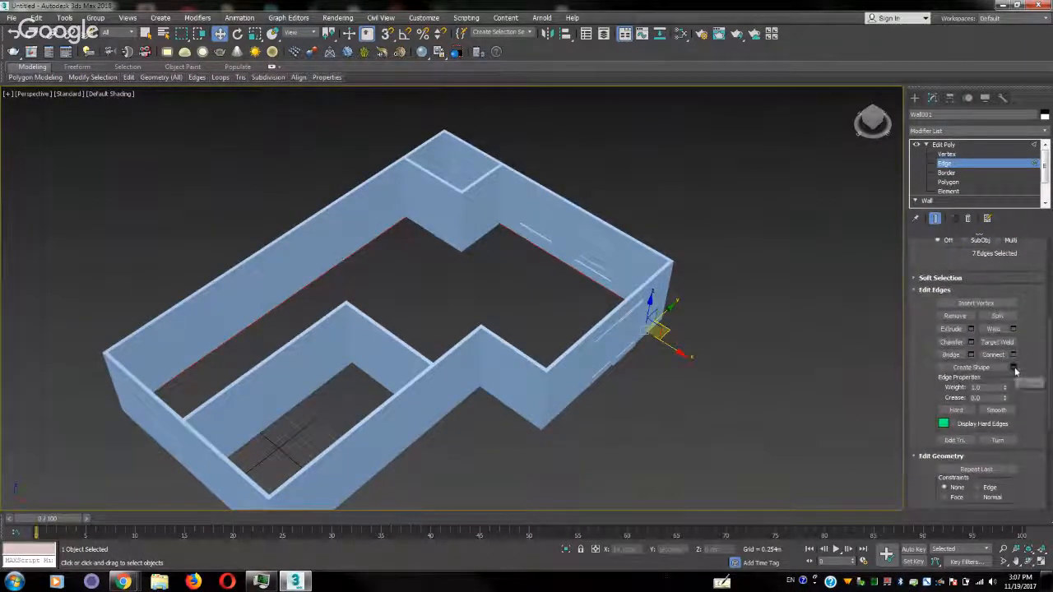
{"action": "left_click", "coordinate": [1014, 370]}
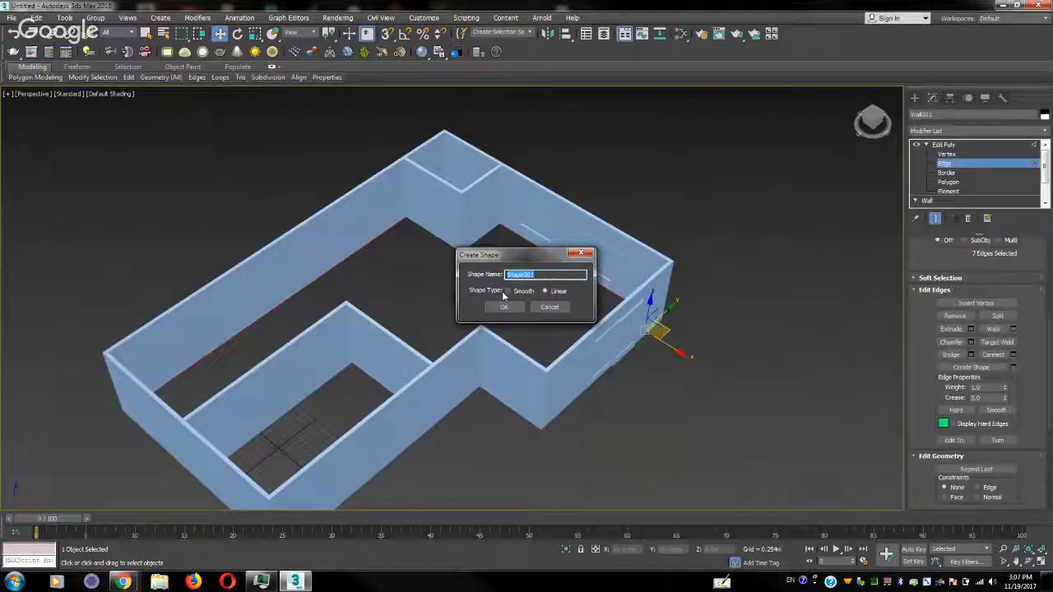
{"action": "left_click", "coordinate": [548, 276]}
{"action": "left_click", "coordinate": [497, 309]}
Select the outer wall's top edges along the window wall and the long side wall
{"action": "middle_click_drag", "start_coordinate": [539, 337], "coordinate": [617, 325], "text": "alt"}
{"action": "scroll", "coordinate": [477, 247], "scroll_direction": "up", "scroll_amount": 5}
{"action": "middle_click_drag", "start_coordinate": [449, 294], "coordinate": [554, 270], "text": "alt"}
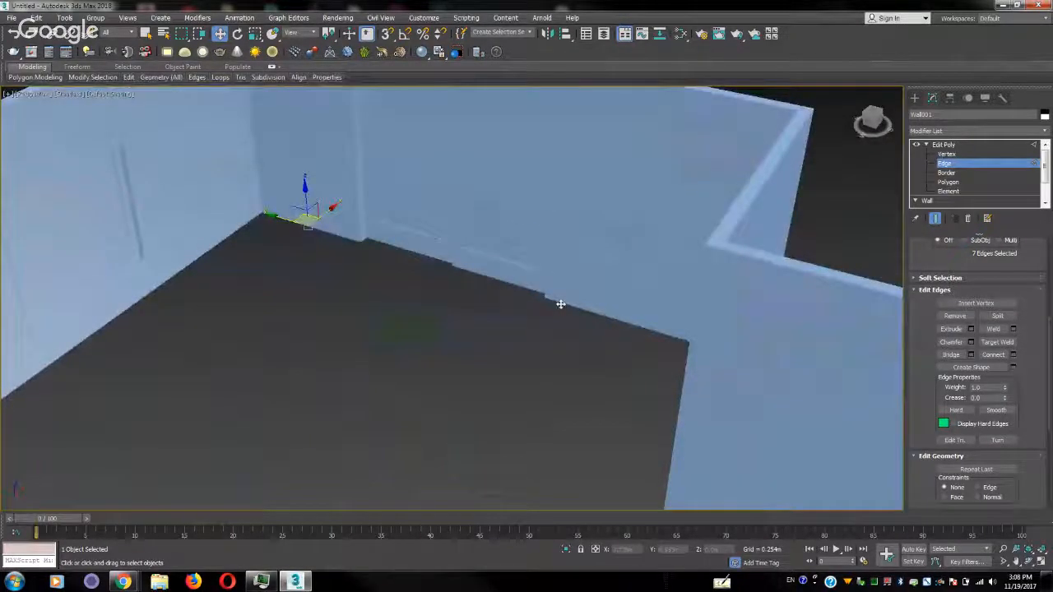
{"action": "scroll", "coordinate": [510, 309], "scroll_direction": "down", "scroll_amount": 10}
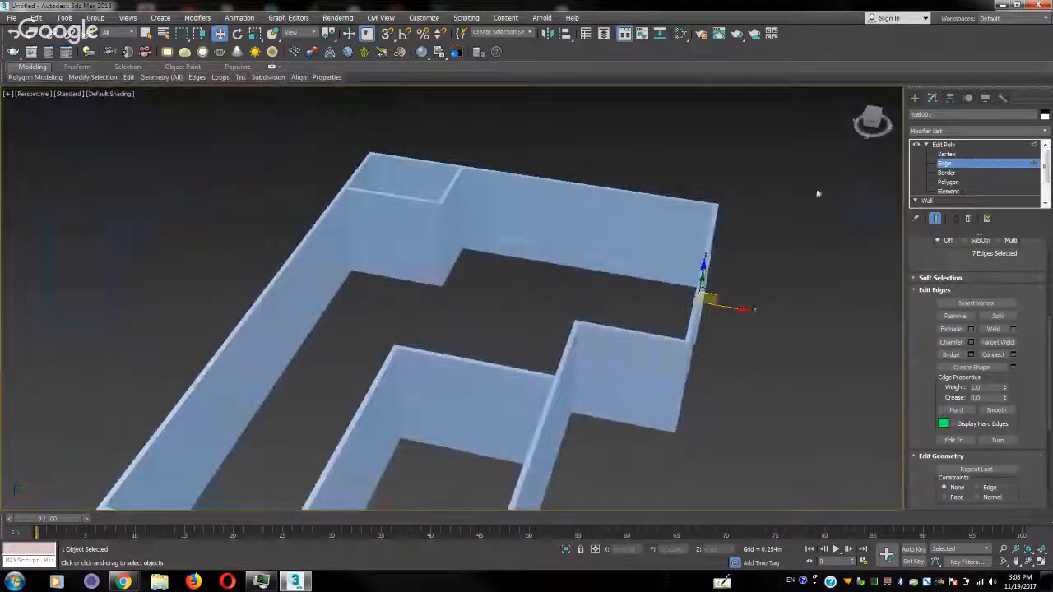
{"action": "left_click", "coordinate": [635, 196]}
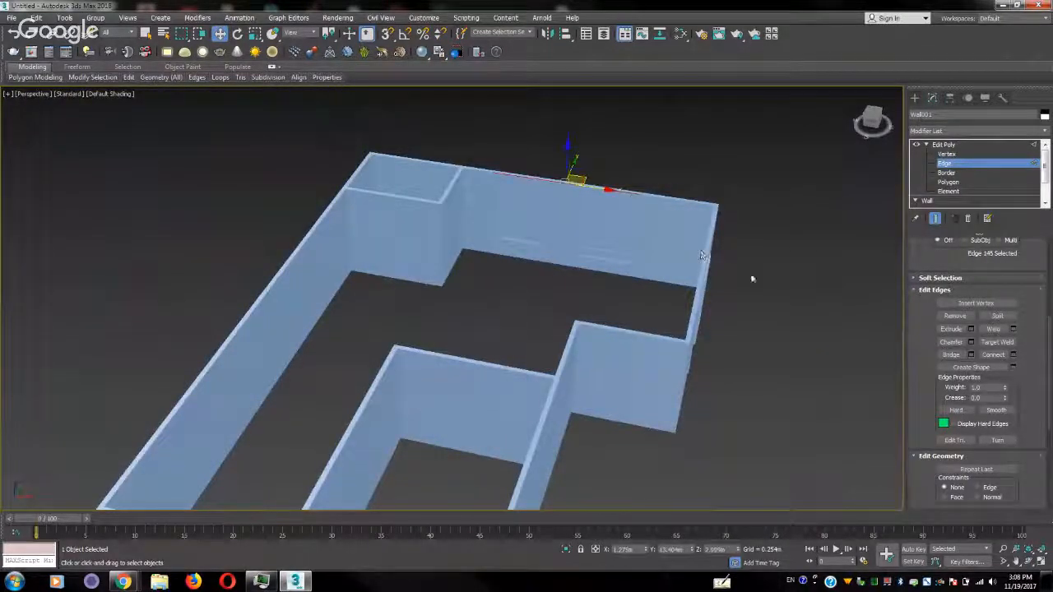
{"action": "middle_click_drag", "start_coordinate": [753, 278], "coordinate": [644, 244], "text": "alt"}
{"action": "left_click", "coordinate": [646, 247], "text": "ctrl"}
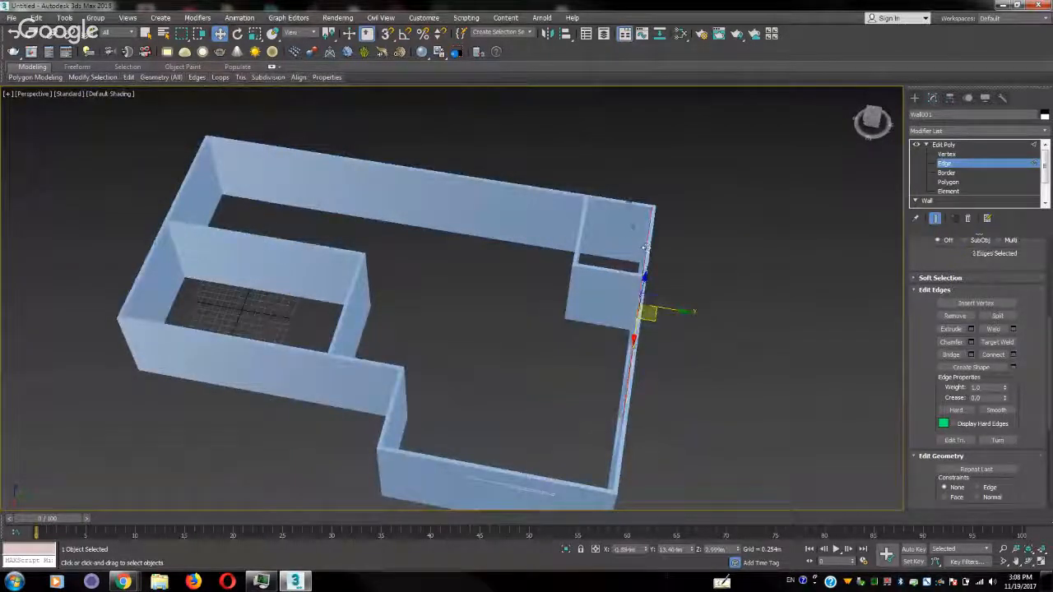
{"action": "left_click", "coordinate": [628, 204], "text": "ctrl"}
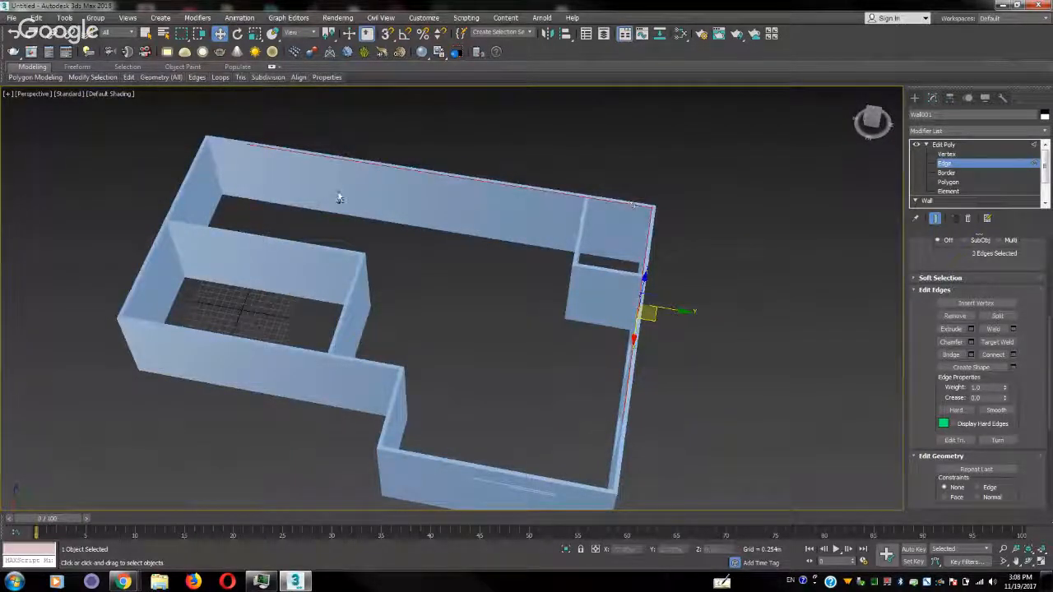
Add the top edges of the end wall, the partitioned room's side wall, the jog and the door wall to the selection
{"action": "left_click", "coordinate": [225, 148], "text": "ctrl"}
{"action": "left_click", "coordinate": [200, 162], "text": "ctrl"}
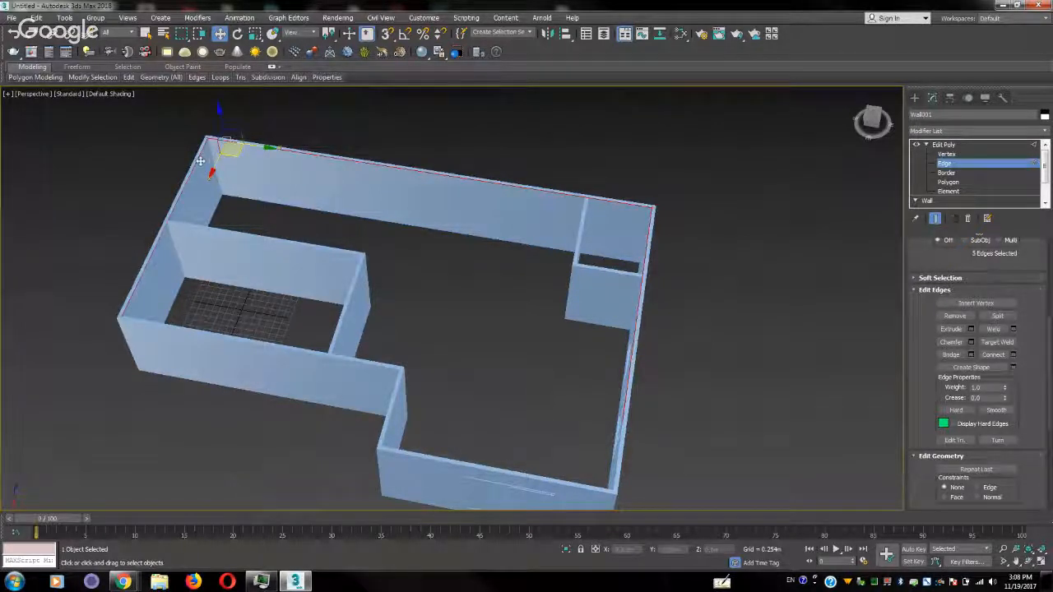
{"action": "left_click", "coordinate": [204, 332], "text": "ctrl"}
{"action": "middle_click_drag", "start_coordinate": [398, 388], "coordinate": [463, 338]}
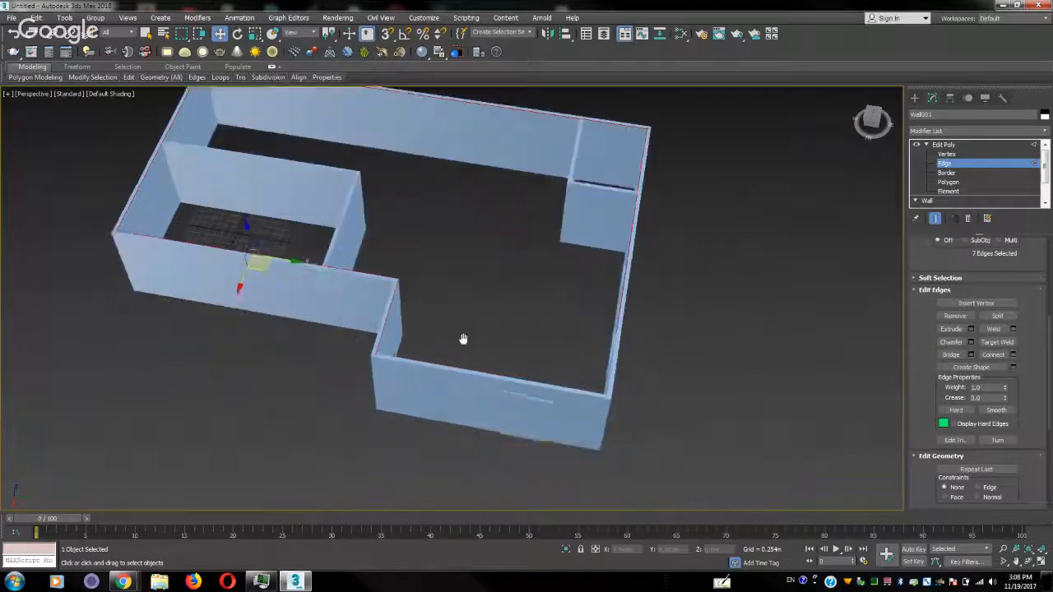
{"action": "left_click", "coordinate": [484, 372], "text": "ctrl"}
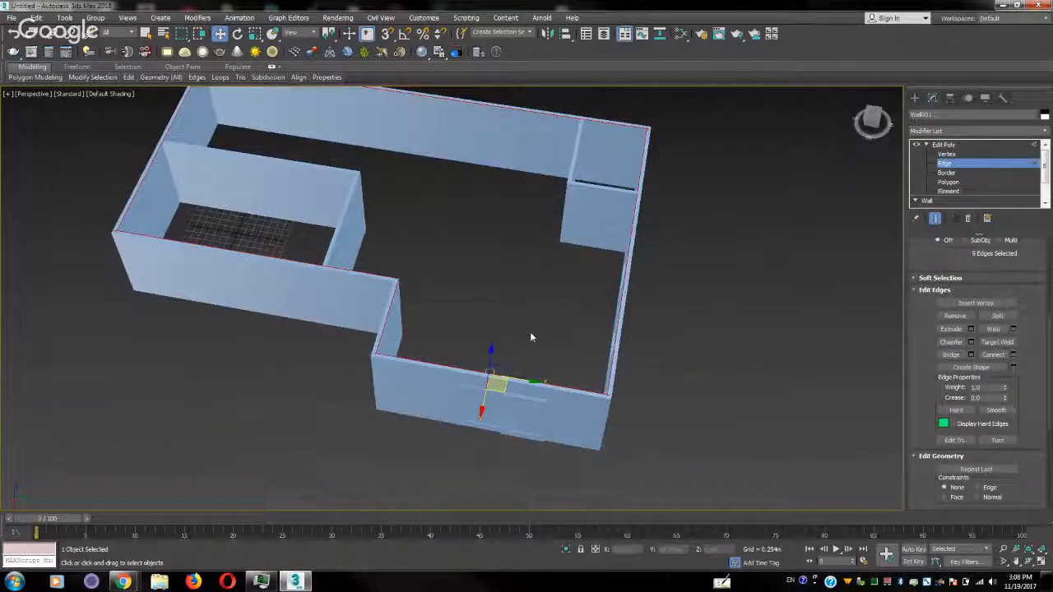
Create a shape from the selected top edges, leave edge editing and select the new outline on top of the wall
{"action": "middle_click_drag", "start_coordinate": [530, 332], "coordinate": [493, 297], "text": "alt"}
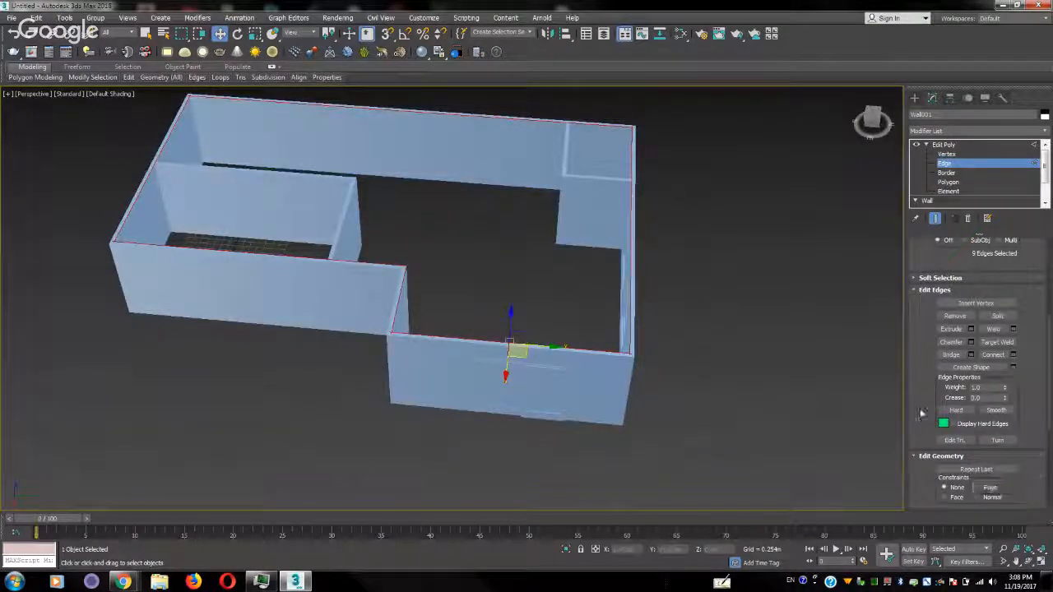
{"action": "left_click", "coordinate": [992, 370]}
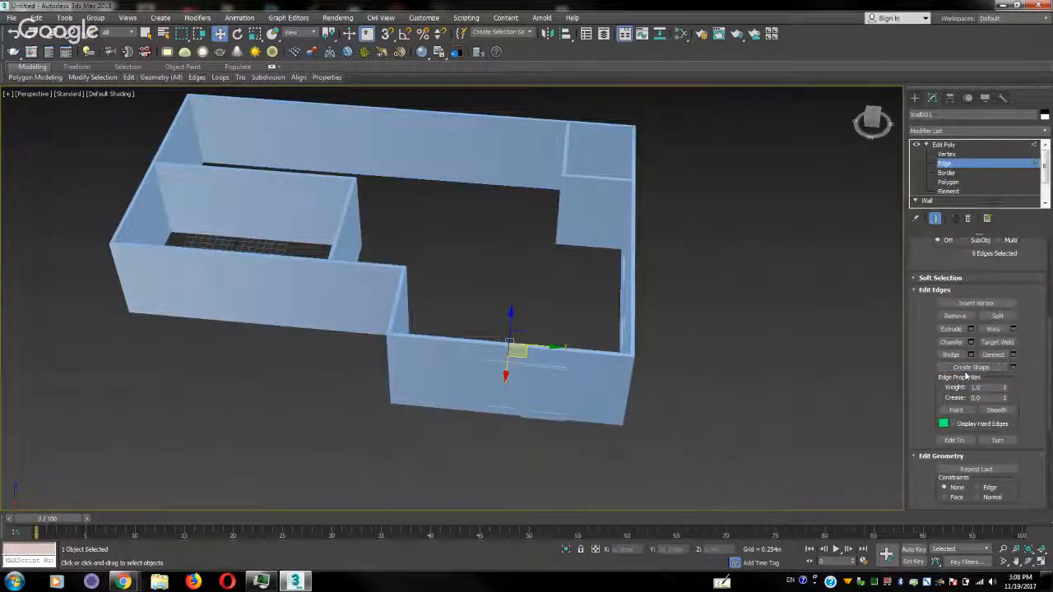
{"action": "left_click", "coordinate": [1012, 166]}
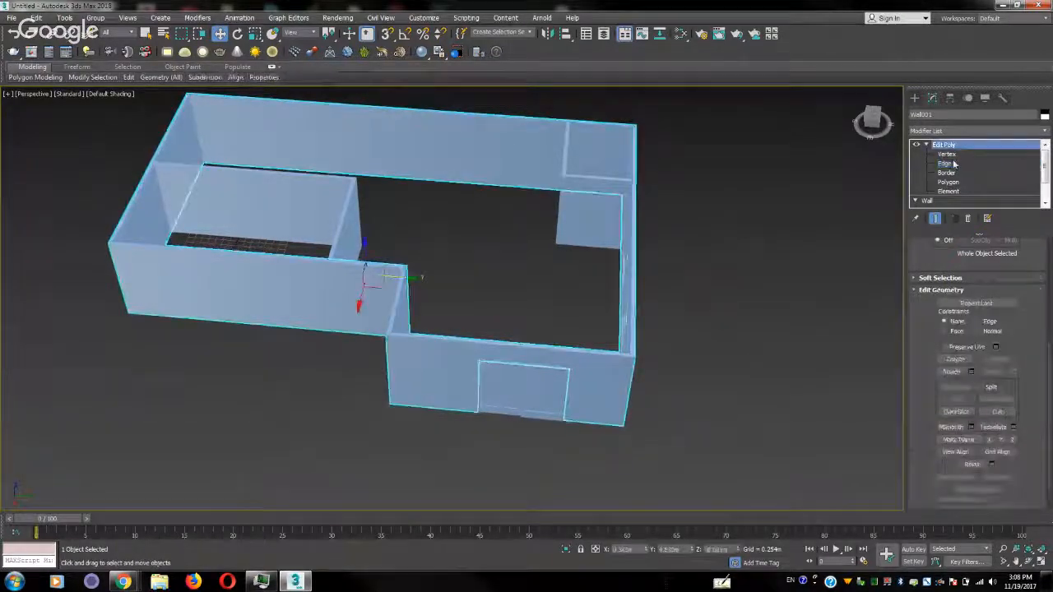
{"action": "left_click", "coordinate": [808, 156]}
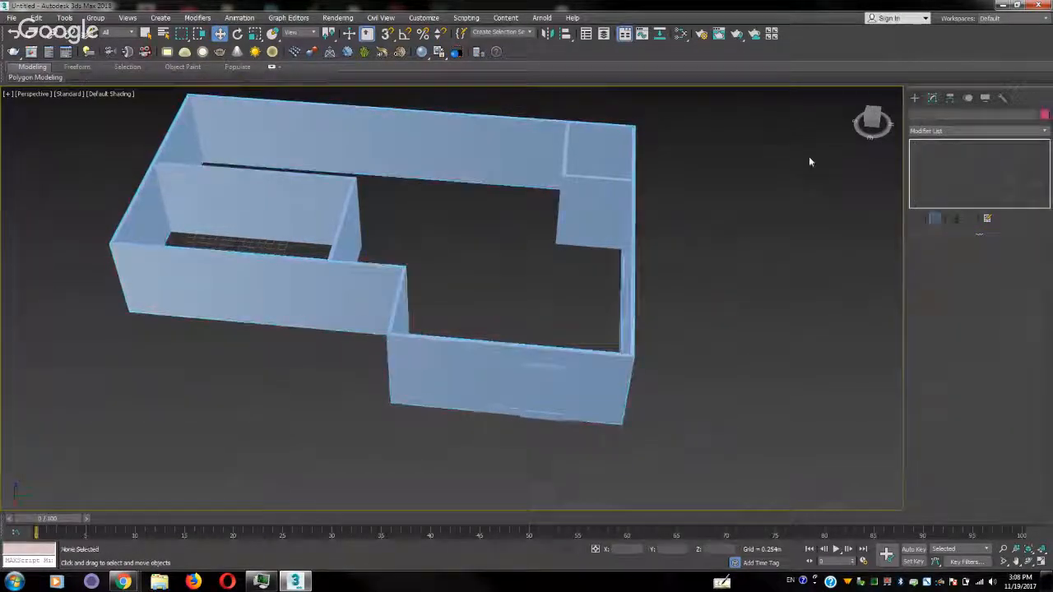
{"action": "left_click", "coordinate": [520, 120]}
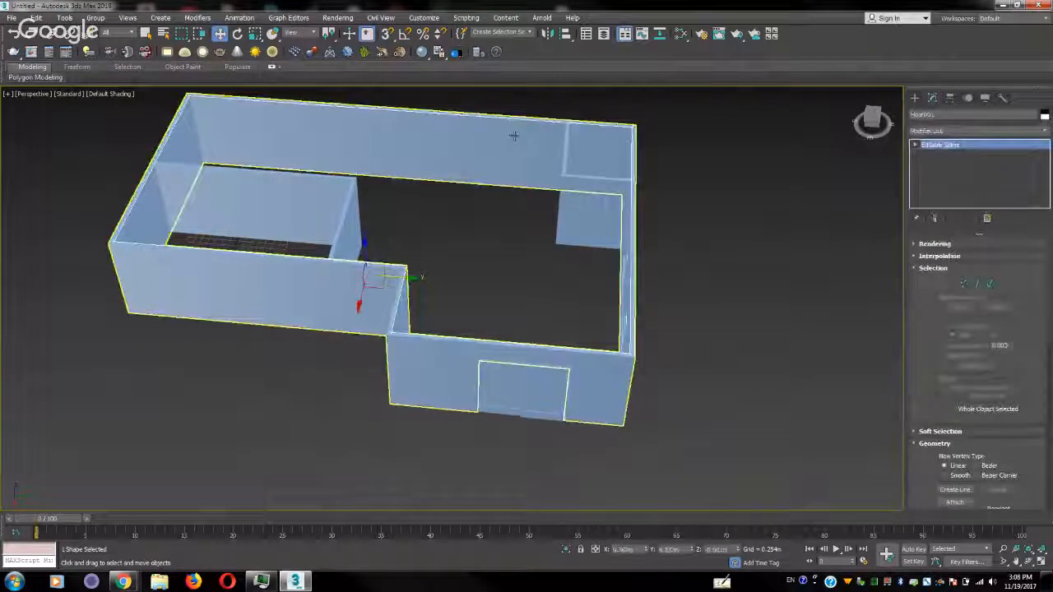
Isolate the new outline and examine its corners one by one in the Top view
{"action": "key", "text": "alt+q"}
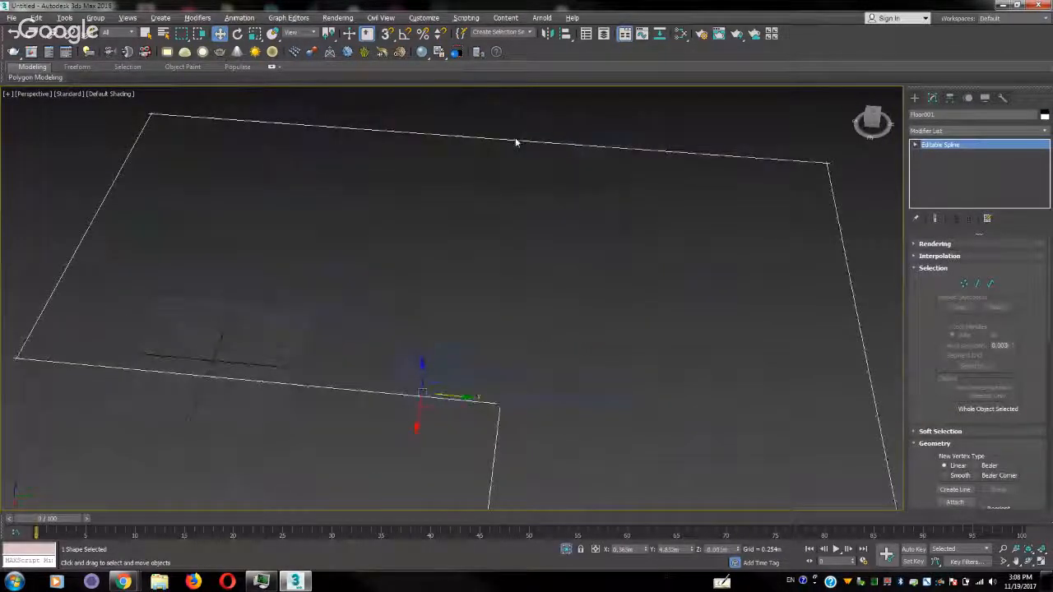
{"action": "key", "text": "t"}
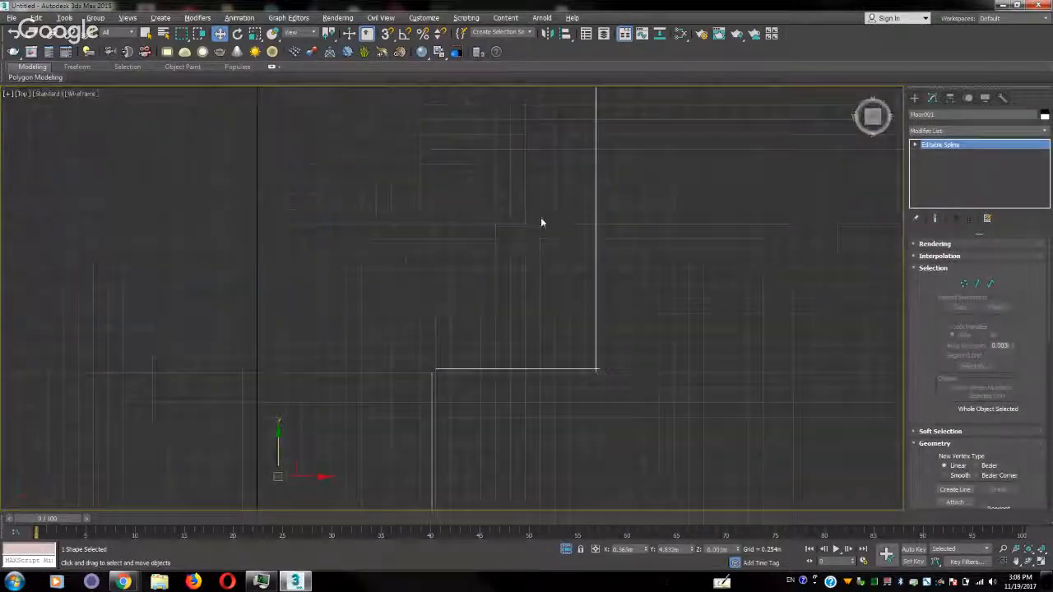
{"action": "scroll", "coordinate": [585, 285], "scroll_direction": "down", "scroll_amount": 5}
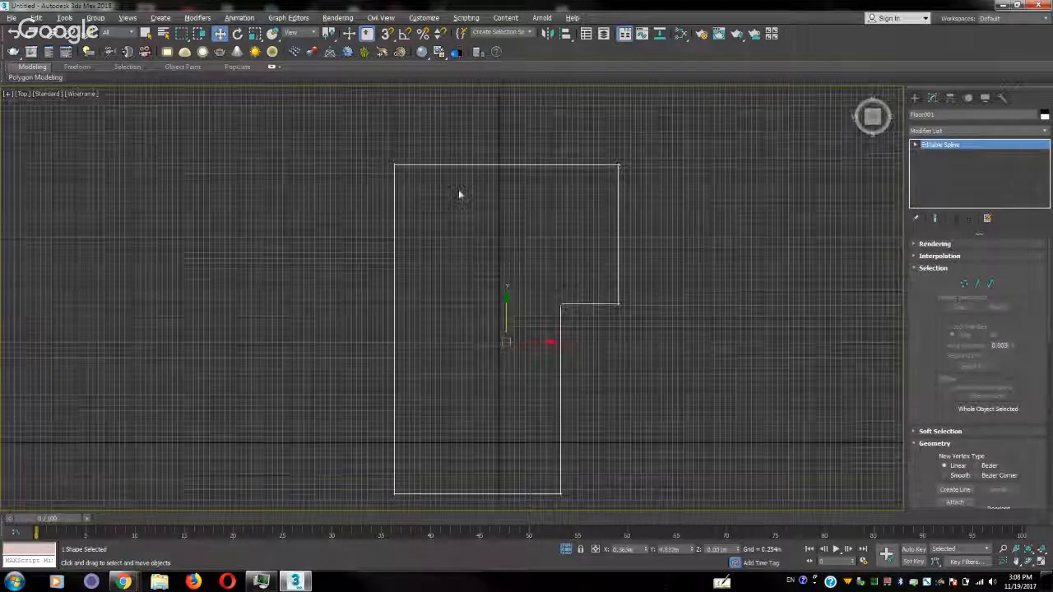
{"action": "scroll", "coordinate": [459, 194], "scroll_direction": "up", "scroll_amount": 5}
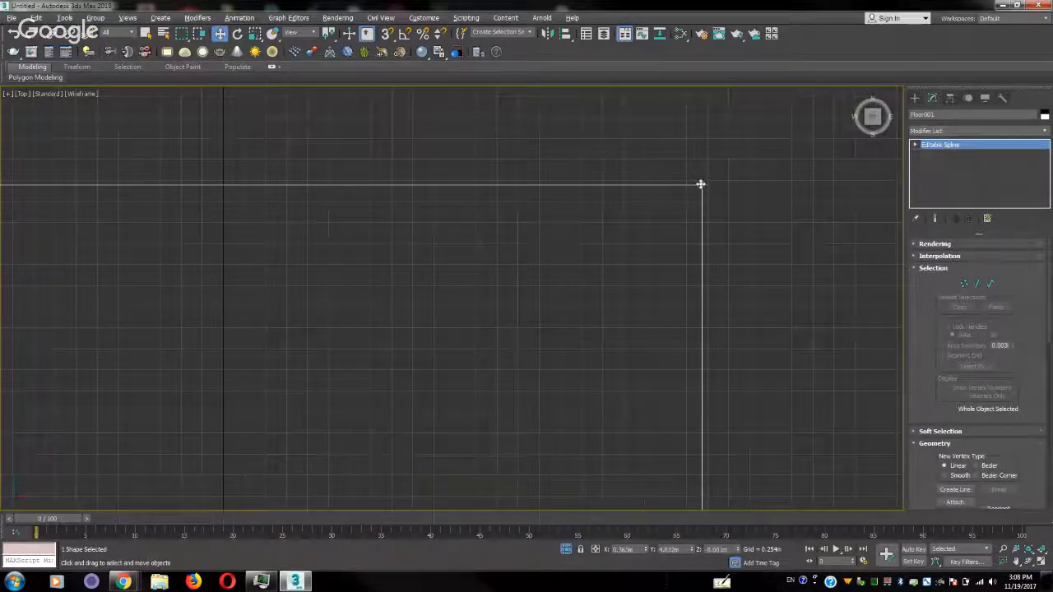
{"action": "middle_click_drag", "start_coordinate": [494, 226], "coordinate": [654, 184]}
{"action": "scroll", "coordinate": [745, 159], "scroll_direction": "down", "scroll_amount": 3}
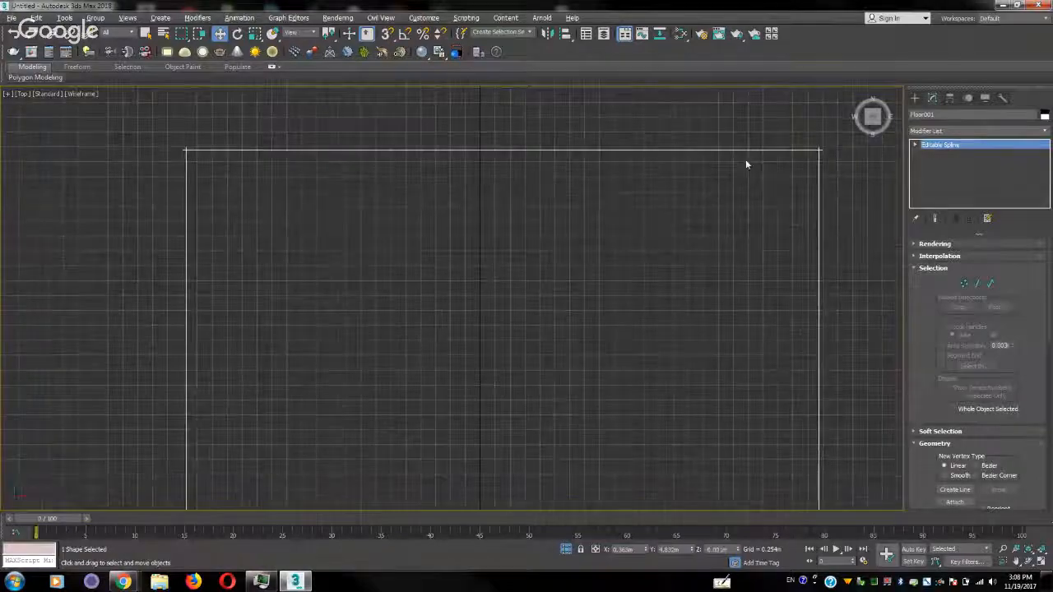
{"action": "scroll", "coordinate": [370, 149], "scroll_direction": "up", "scroll_amount": 5}
{"action": "scroll", "coordinate": [367, 161], "scroll_direction": "down", "scroll_amount": 5}
{"action": "middle_click_drag", "start_coordinate": [501, 374], "coordinate": [491, 165]}
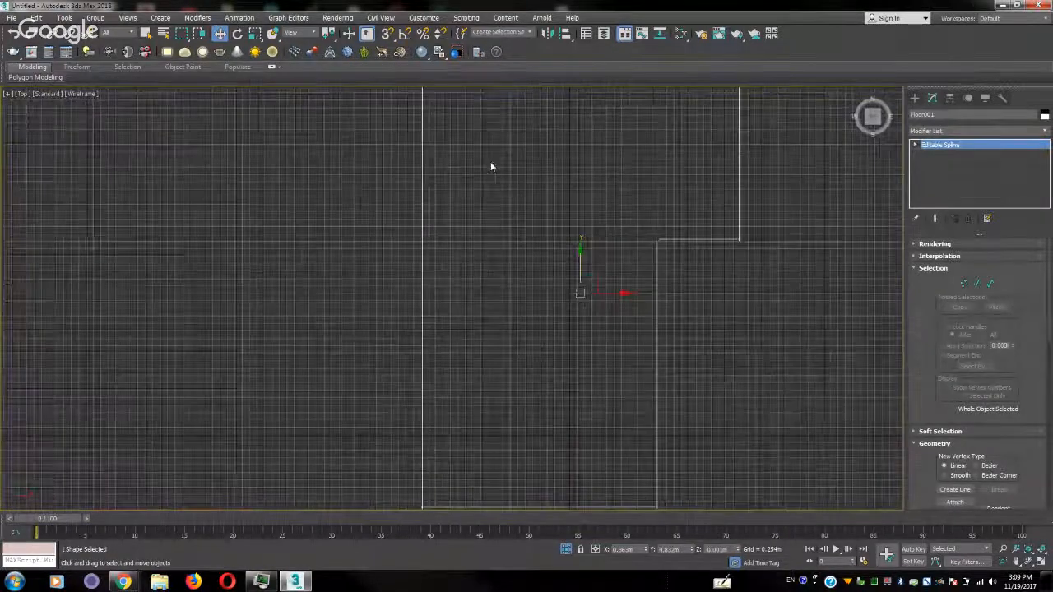
{"action": "scroll", "coordinate": [463, 356], "scroll_direction": "down", "scroll_amount": 2}
{"action": "middle_click_drag", "start_coordinate": [443, 454], "coordinate": [424, 370]}
{"action": "scroll", "coordinate": [424, 369], "scroll_direction": "up", "scroll_amount": 6}
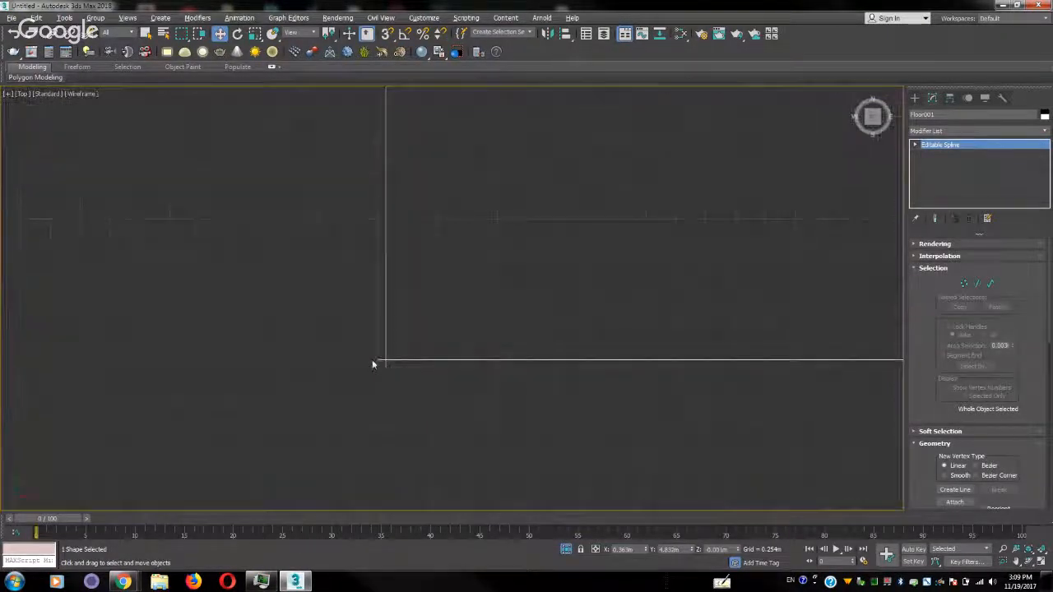
{"action": "scroll", "coordinate": [518, 350], "scroll_direction": "down", "scroll_amount": 1}
{"action": "scroll", "coordinate": [518, 353], "scroll_direction": "down", "scroll_amount": 2}
{"action": "middle_click_drag", "start_coordinate": [616, 308], "coordinate": [483, 315]}
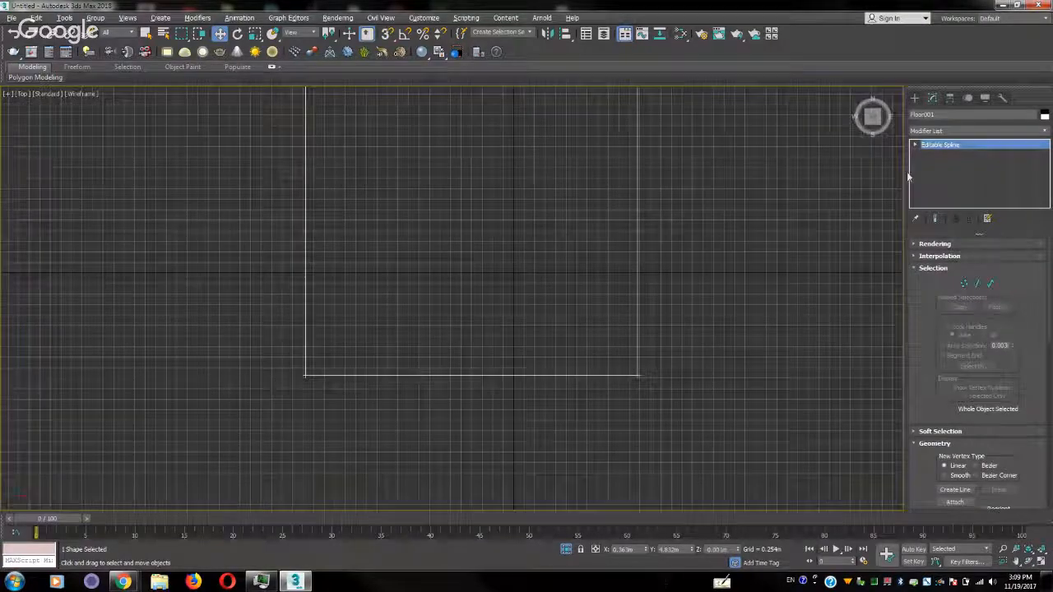
Show the outline's vertices and check them against the house in the Perspective view, ending in object-level selection
{"action": "key", "text": "1"}
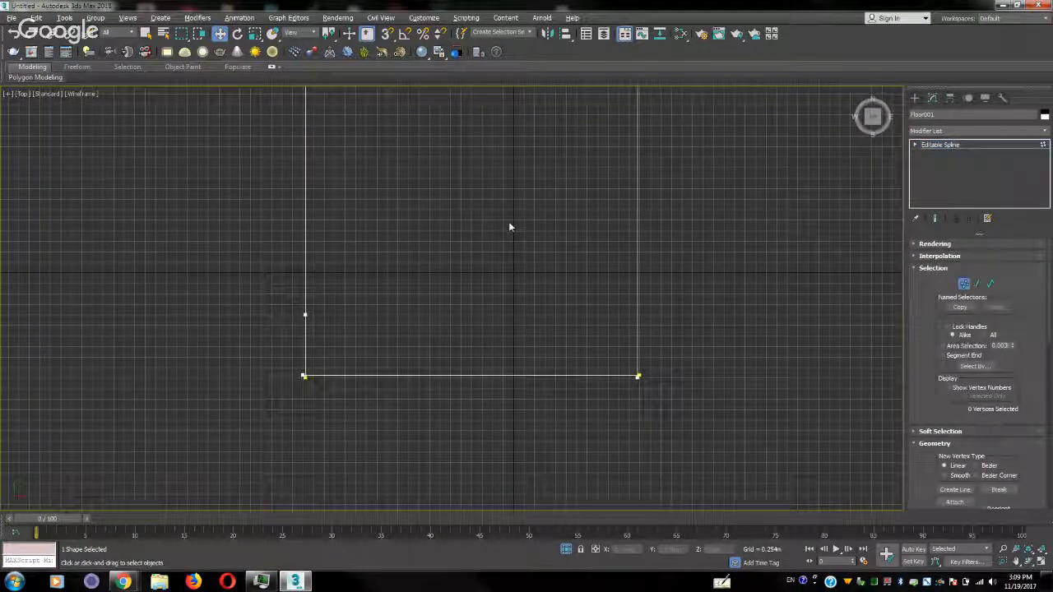
{"action": "key", "text": "p"}
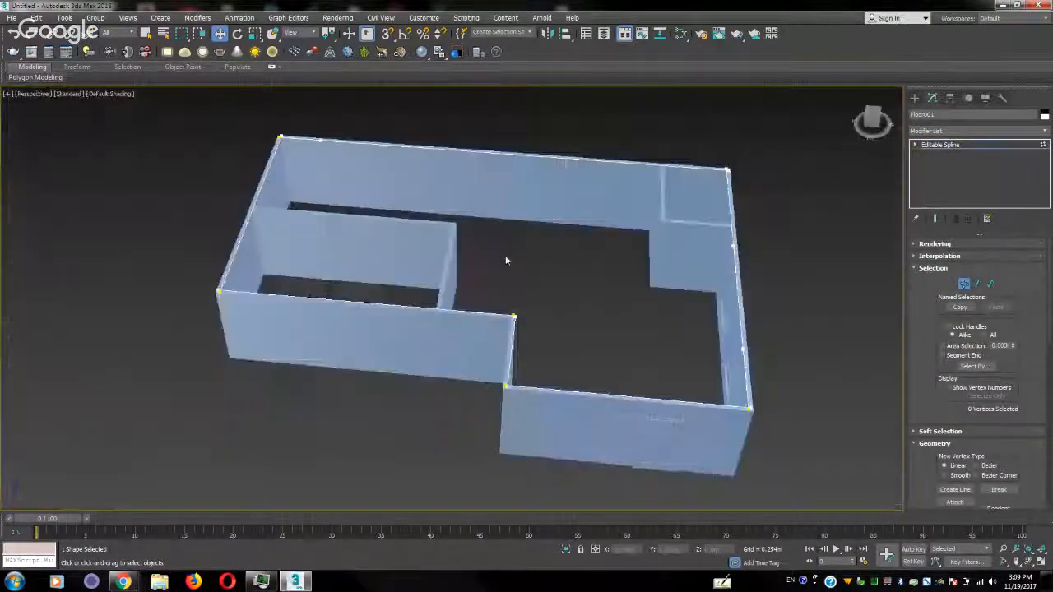
{"action": "left_click", "coordinate": [1024, 147]}
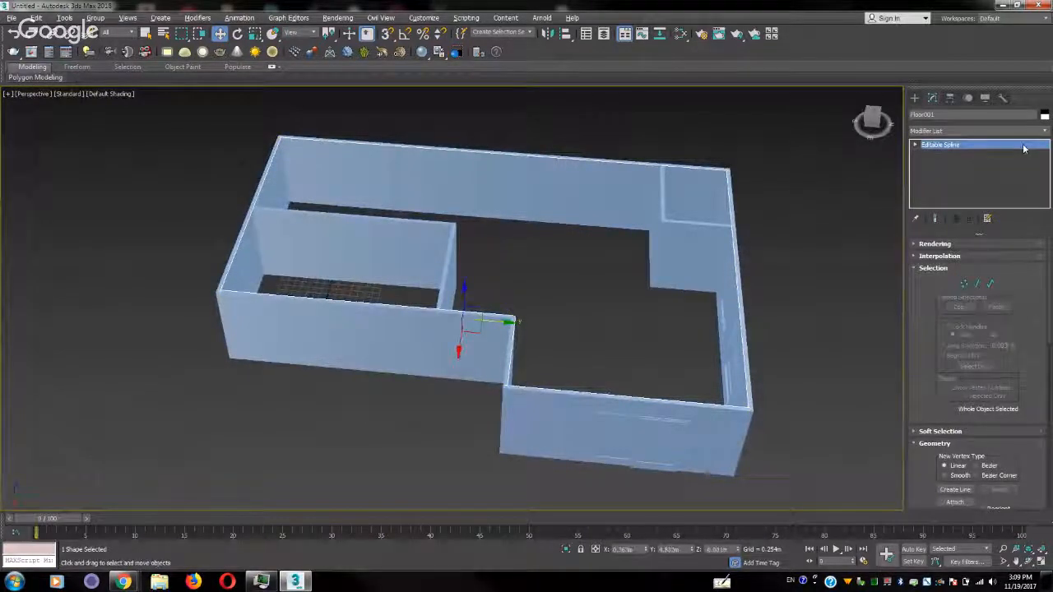
Isolate the outer wall and turn on Edged Faces shading in the Perspective view
{"action": "left_click", "coordinate": [479, 189]}
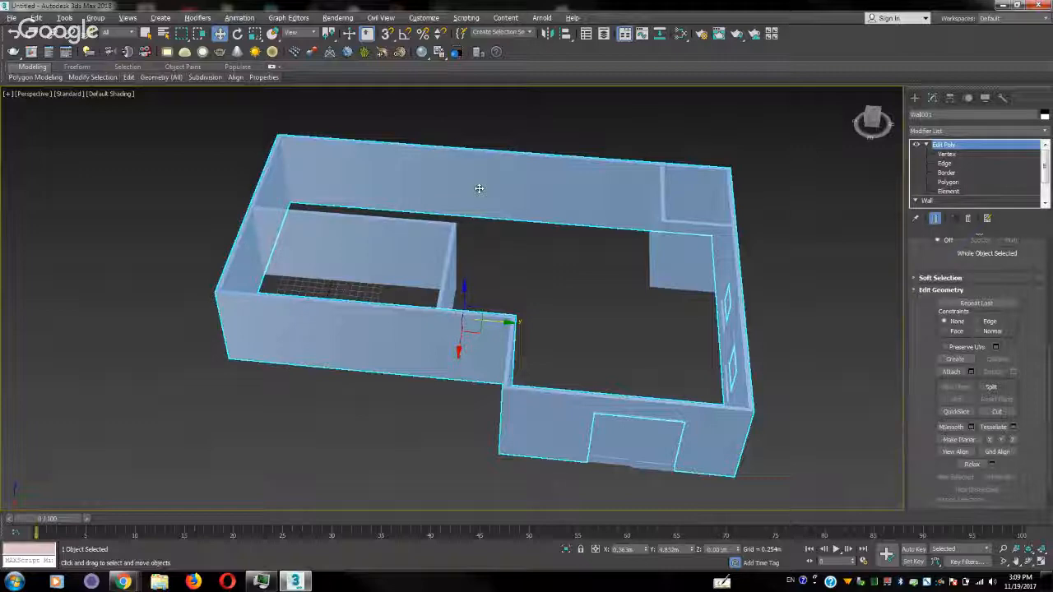
{"action": "scroll", "coordinate": [479, 189], "scroll_direction": "up", "scroll_amount": 5}
{"action": "middle_click_drag", "start_coordinate": [694, 272], "coordinate": [514, 284]}
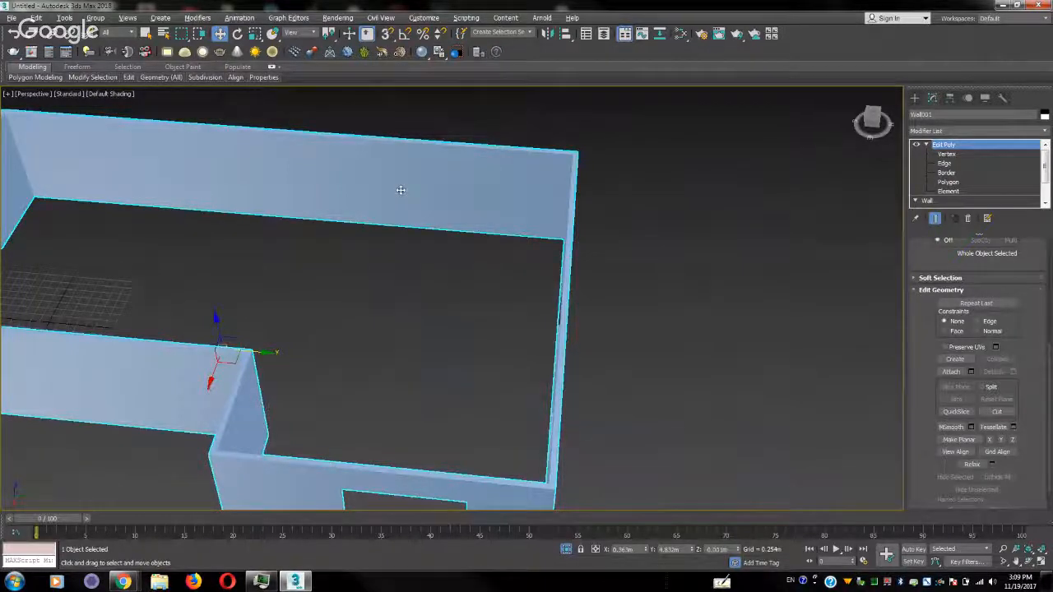
{"action": "mouse_move", "coordinate": [400, 190]}
{"action": "middle_mouse_down", "text": "alt"}
{"action": "mouse_move", "coordinate": [392, 216]}
{"action": "mouse_move", "coordinate": [354, 206]}
{"action": "middle_mouse_up", "text": "alt"}
{"action": "left_click", "coordinate": [70, 94]}
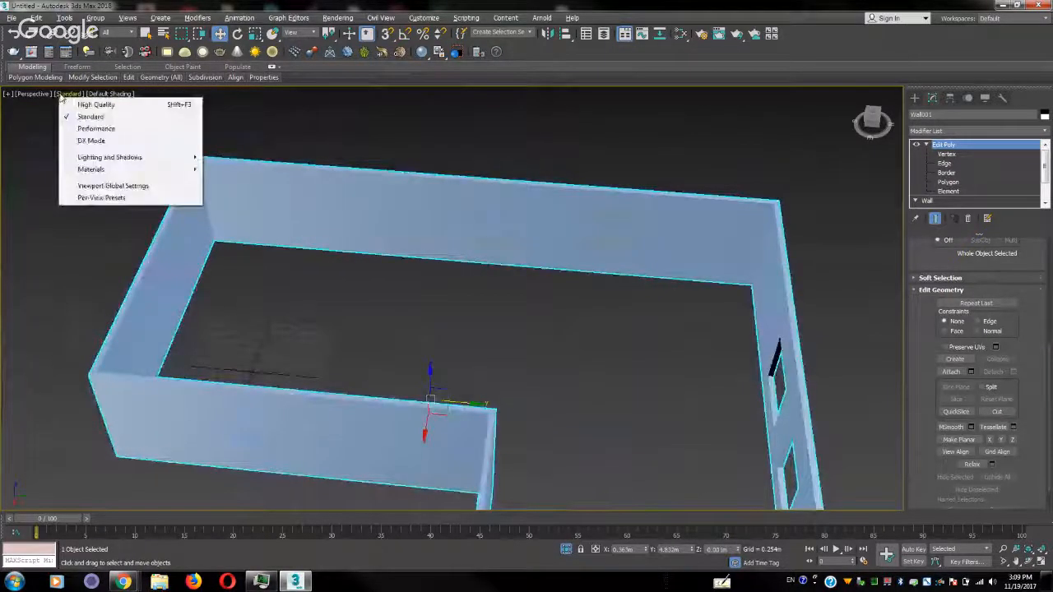
{"action": "left_click", "coordinate": [105, 95]}
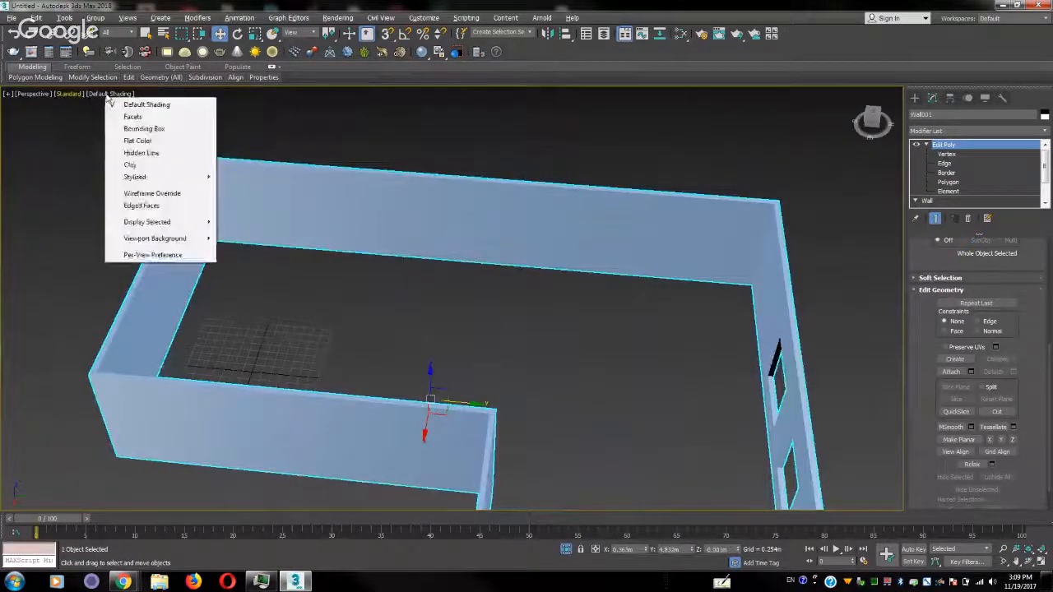
{"action": "left_click", "coordinate": [138, 207]}
Inspect the outer wall's corners with edged faces displayed and switch Edit Poly to vertex editing
{"action": "middle_click_drag", "start_coordinate": [138, 207], "coordinate": [576, 370], "text": "alt"}
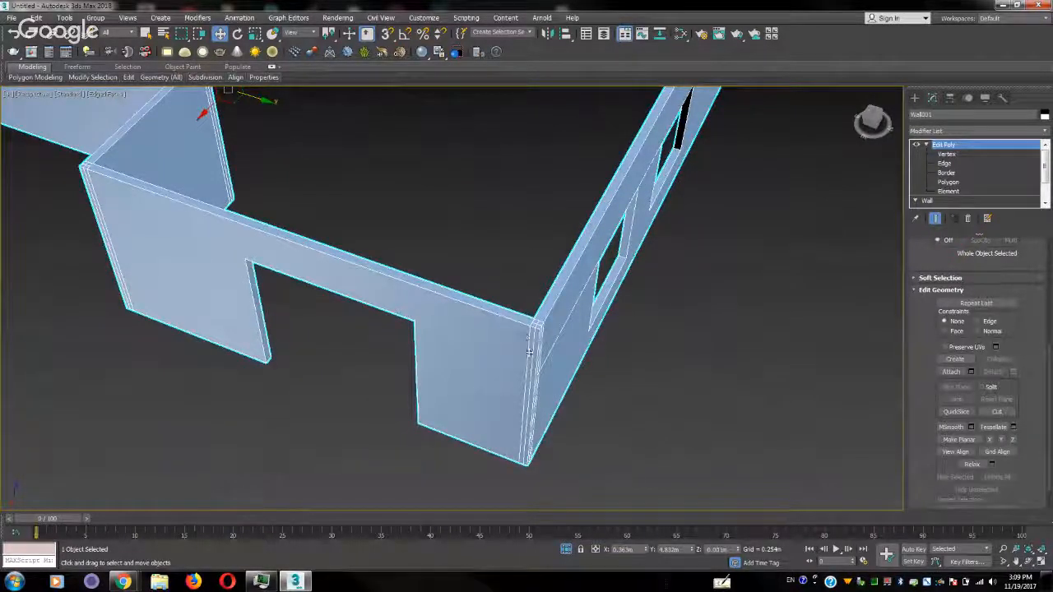
{"action": "middle_click_drag", "start_coordinate": [533, 352], "coordinate": [560, 346], "text": "alt"}
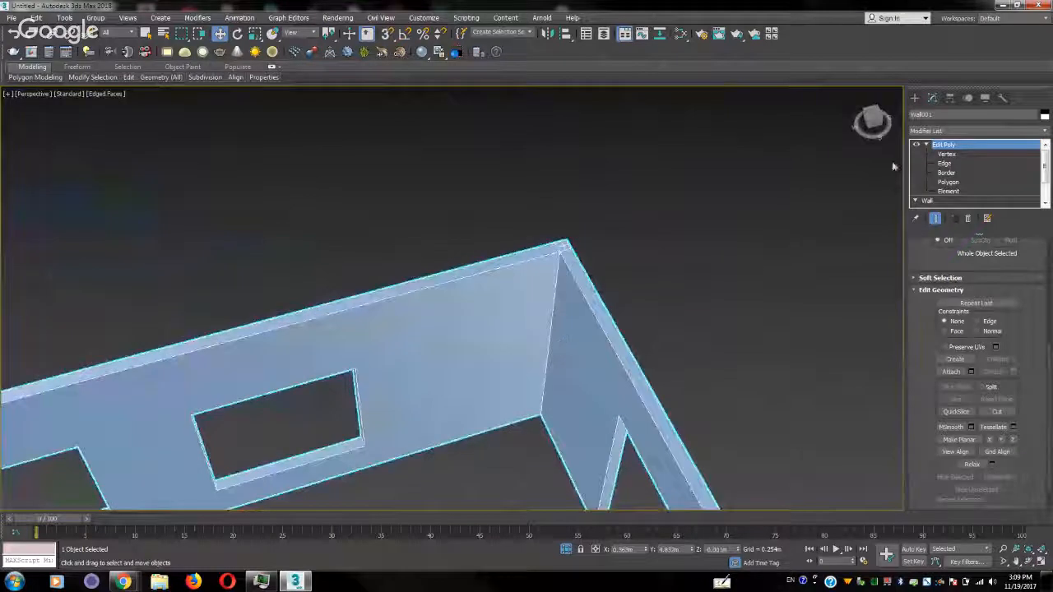
{"action": "left_click", "coordinate": [947, 155]}
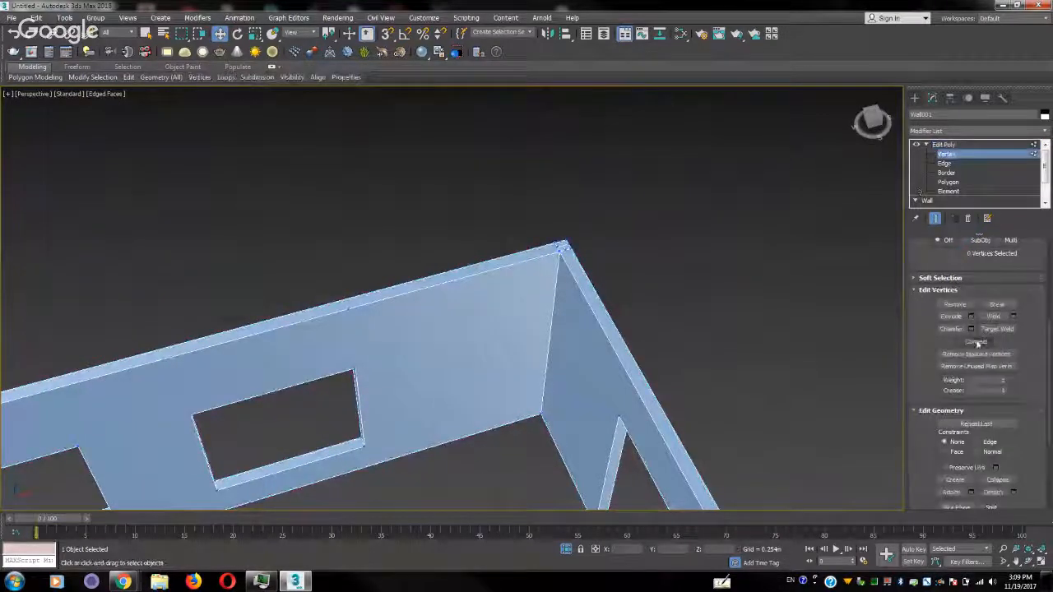
Try to merge the extra vertices on top of the wall's corner with Target Weld
{"action": "left_click", "coordinate": [997, 329]}
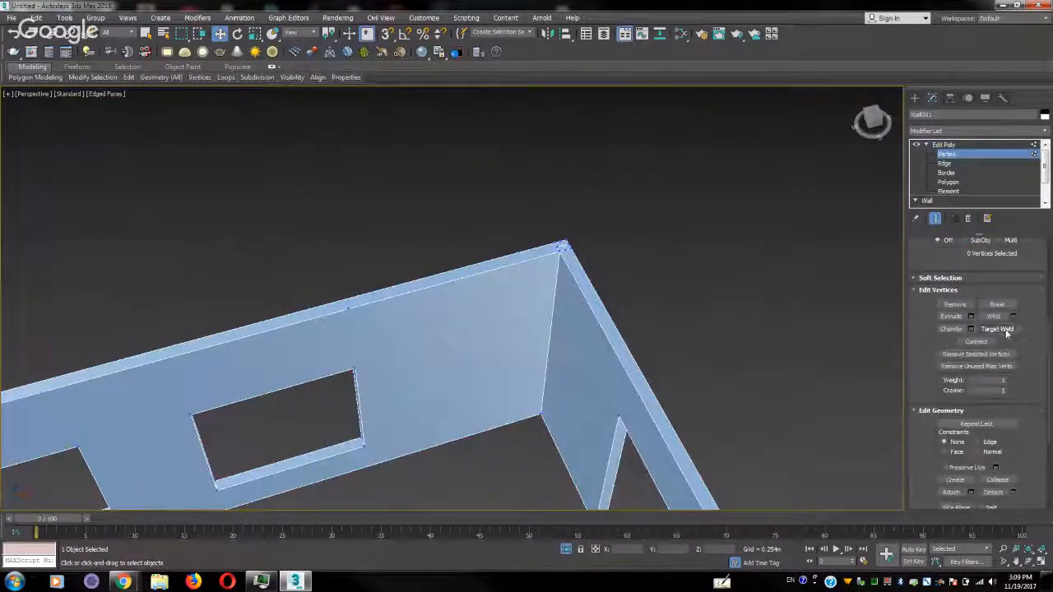
{"action": "middle_click_drag", "start_coordinate": [666, 281], "coordinate": [634, 321], "text": "alt"}
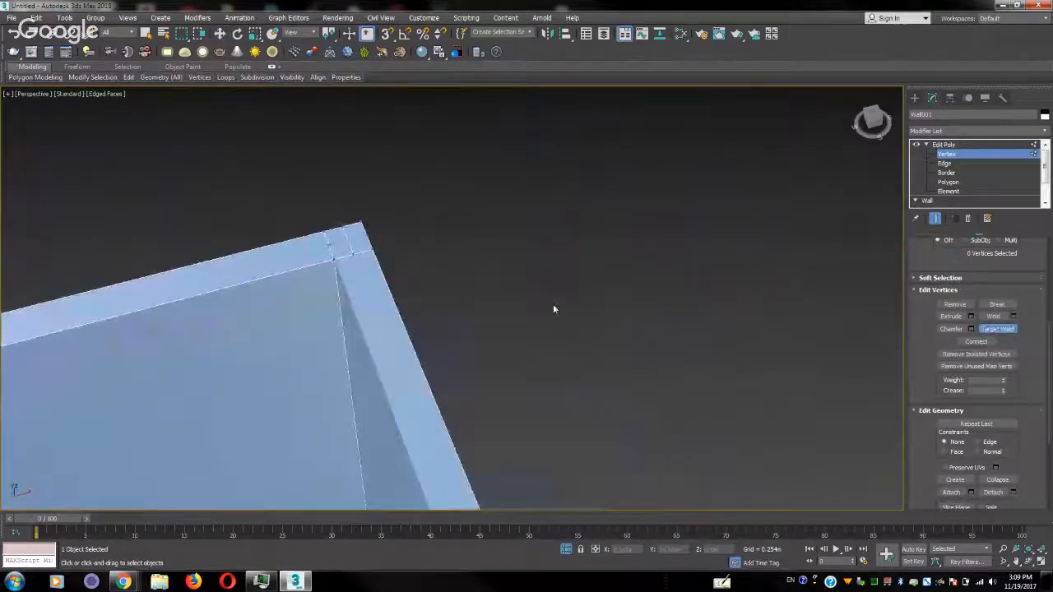
{"action": "mouse_move", "coordinate": [552, 303]}
{"action": "middle_mouse_down", "text": "alt"}
{"action": "mouse_move", "coordinate": [618, 310]}
{"action": "mouse_move", "coordinate": [541, 299]}
{"action": "middle_mouse_up", "text": "alt"}
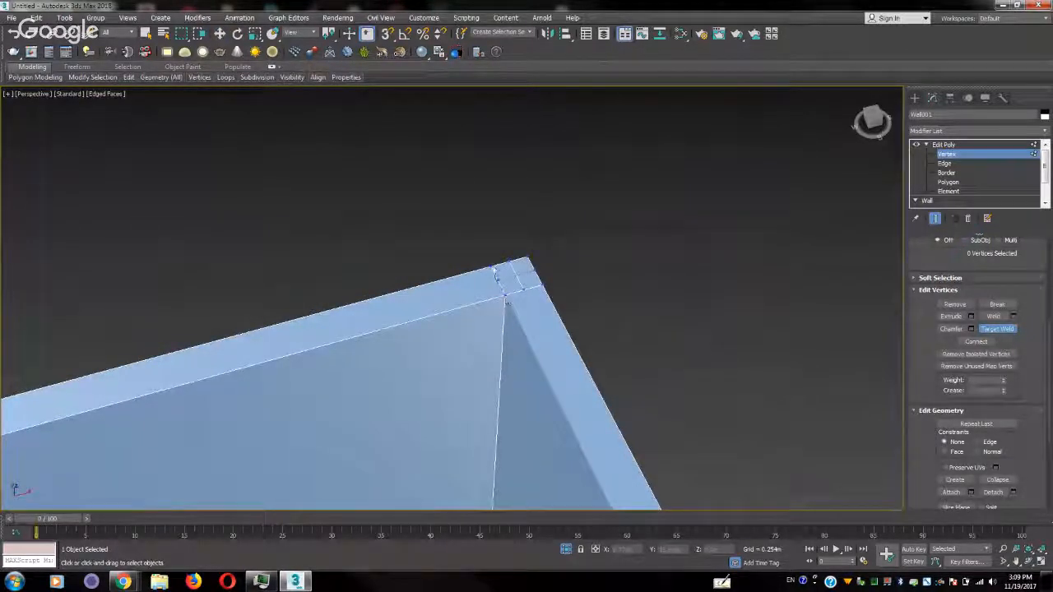
{"action": "left_click", "coordinate": [493, 271]}
{"action": "key", "text": "w"}
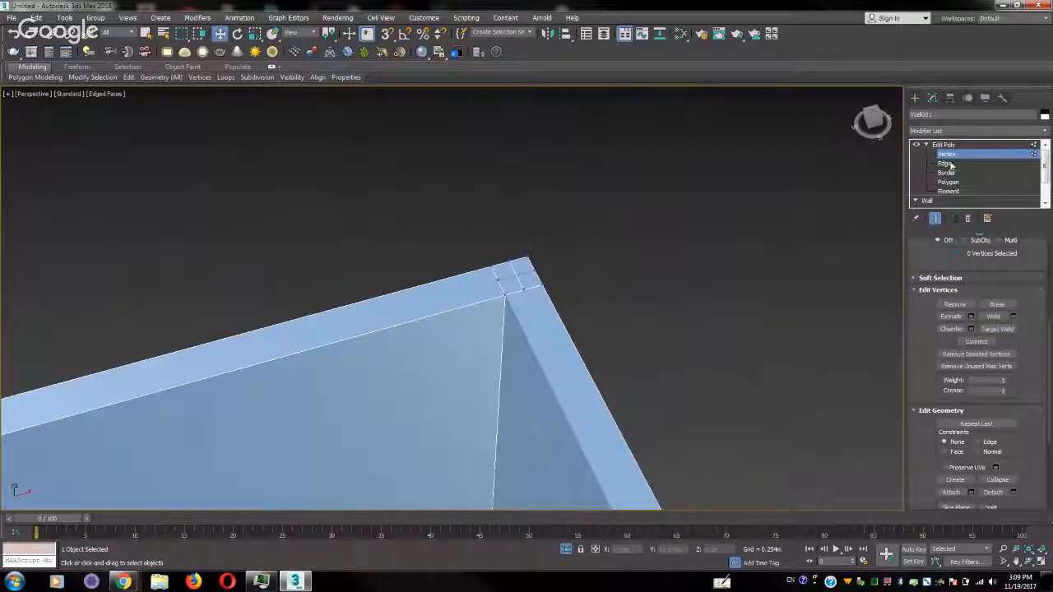
{"action": "left_click", "coordinate": [524, 289]}
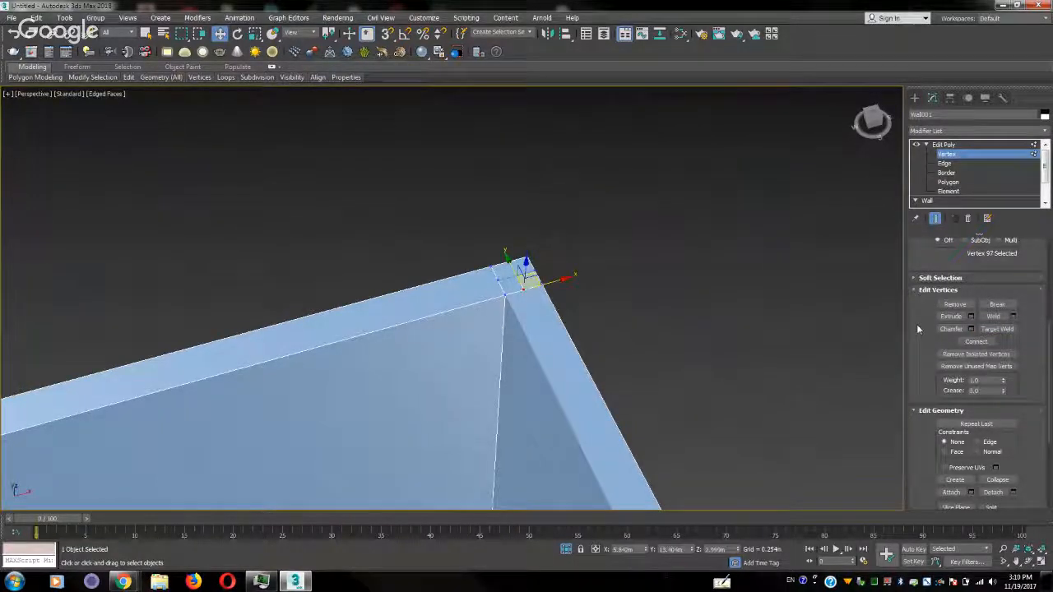
{"action": "left_click", "coordinate": [1001, 327]}
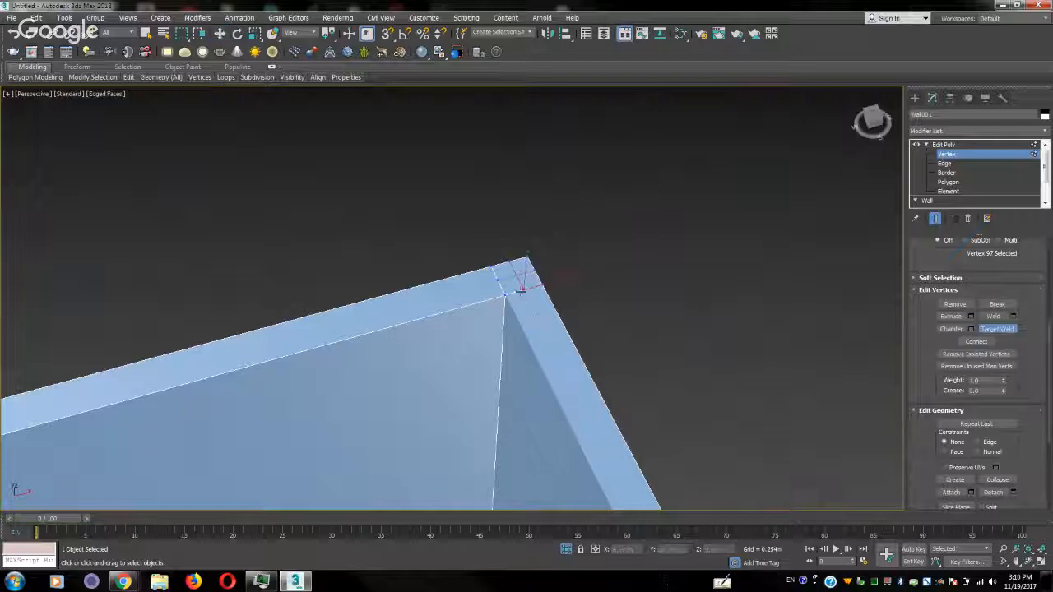
{"action": "right_click", "coordinate": [522, 291]}
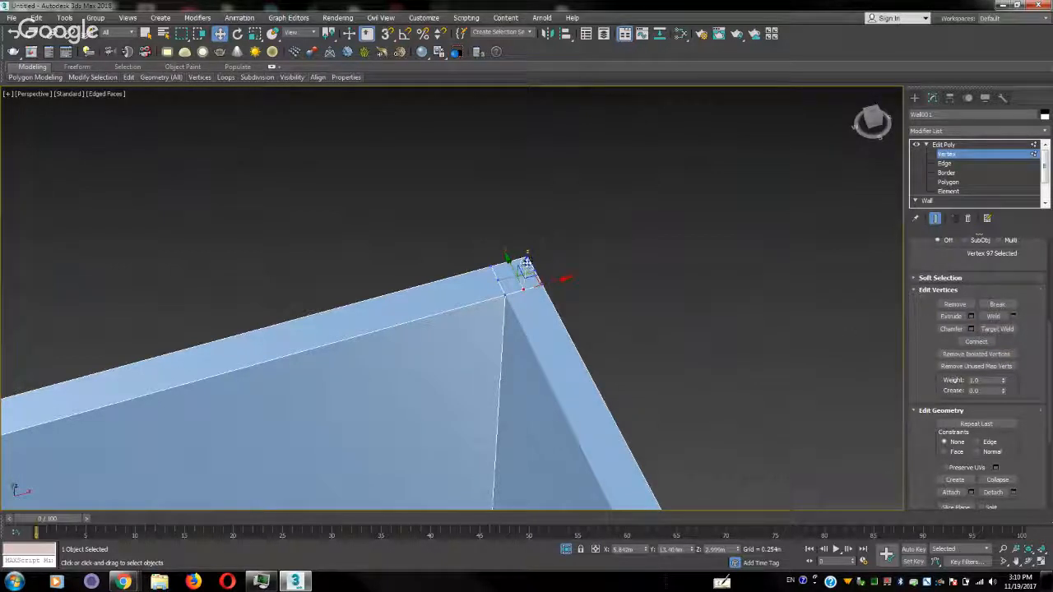
Try moving the corner's top vertex vertically and then across the wall top, and undo the move
{"action": "left_click_drag", "start_coordinate": [526, 264], "coordinate": [521, 221]}
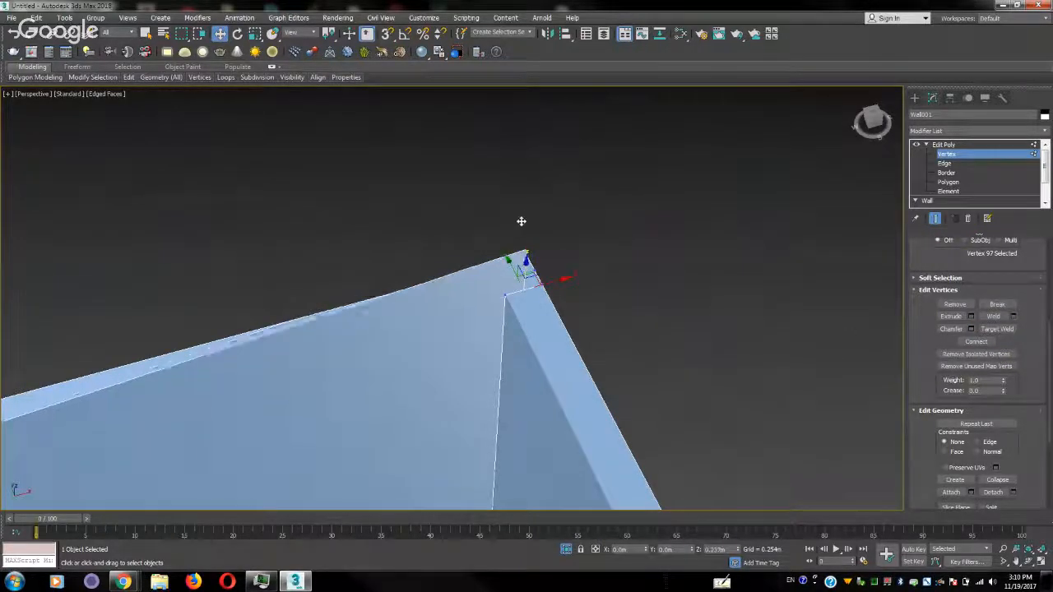
{"action": "right_click", "coordinate": [521, 222]}
{"action": "left_click_drag", "start_coordinate": [537, 278], "coordinate": [496, 333]}
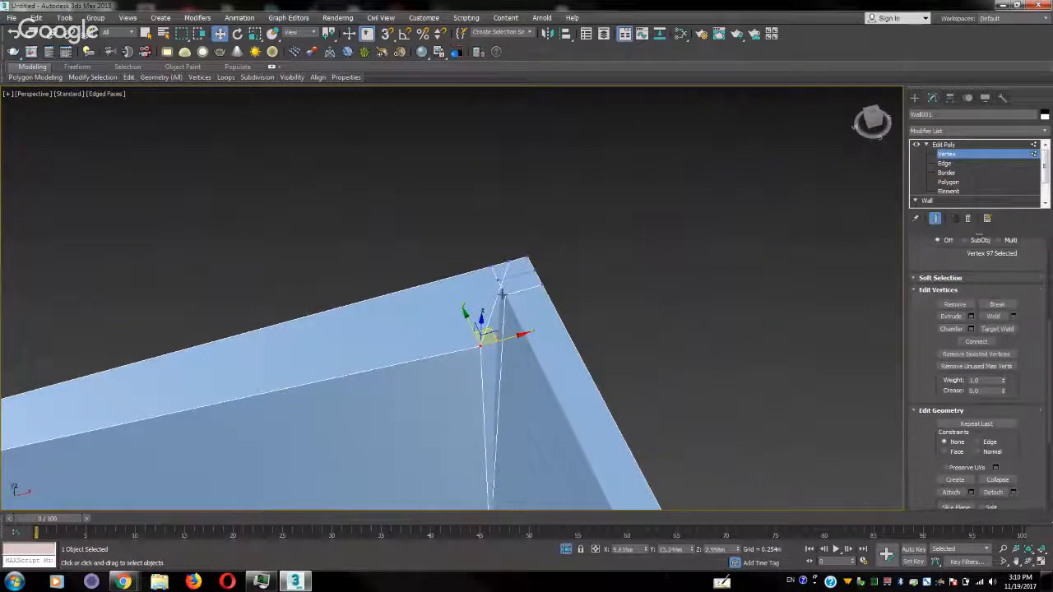
{"action": "left_click", "coordinate": [503, 295]}
{"action": "key", "text": "ctrl+z"}
{"action": "key", "text": "ctrl+z"}
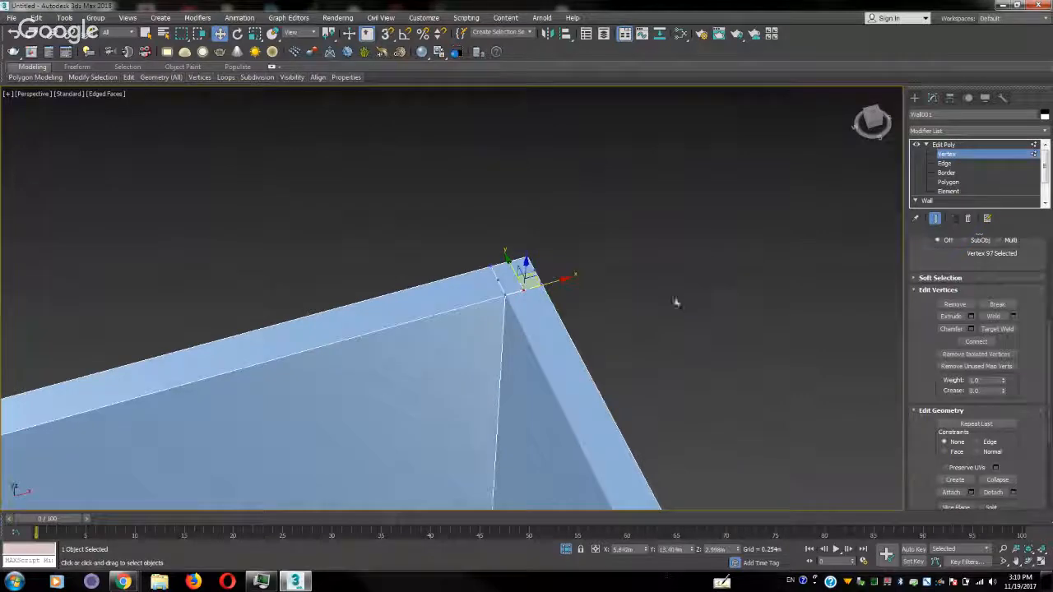
In the Top view, delete the square polygon overlapping the wall's lower-right corner and check the adjoining wall-top polygon
{"action": "key", "text": "t"}
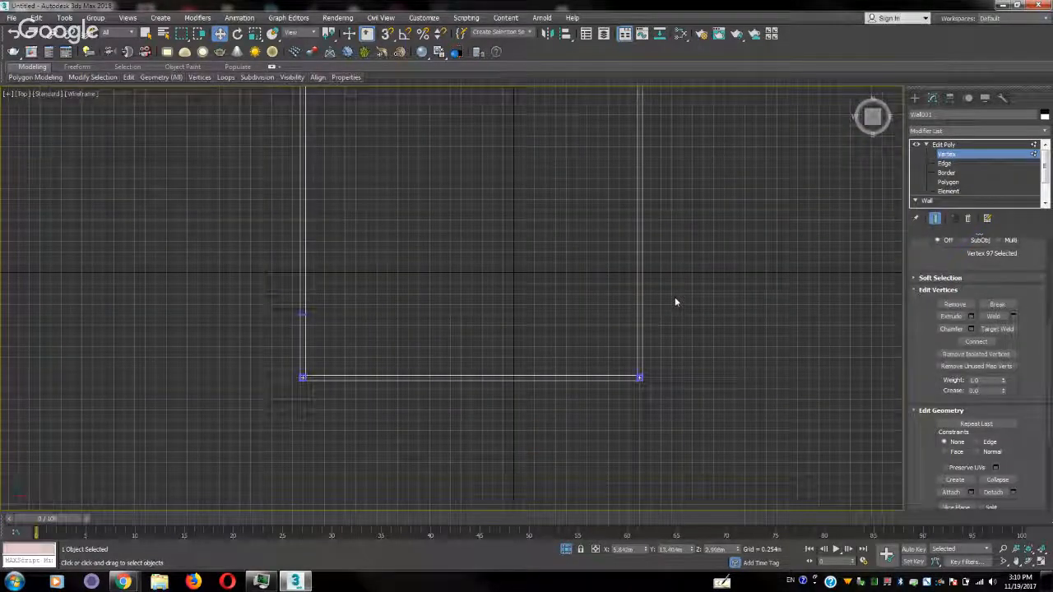
{"action": "left_click", "coordinate": [949, 182]}
{"action": "scroll", "coordinate": [633, 370], "scroll_direction": "up", "scroll_amount": 2}
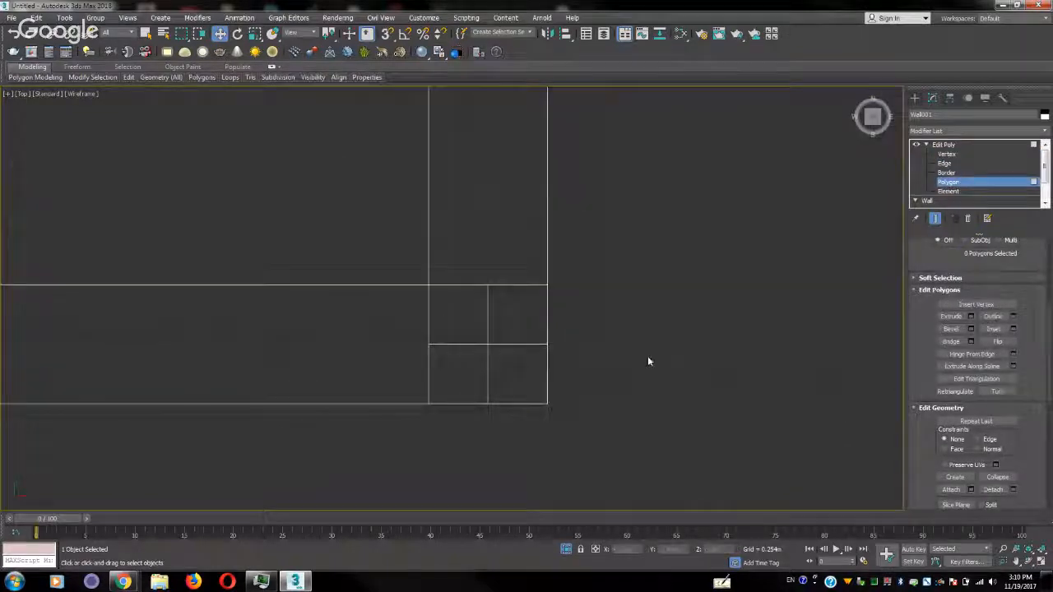
{"action": "left_click", "coordinate": [502, 330]}
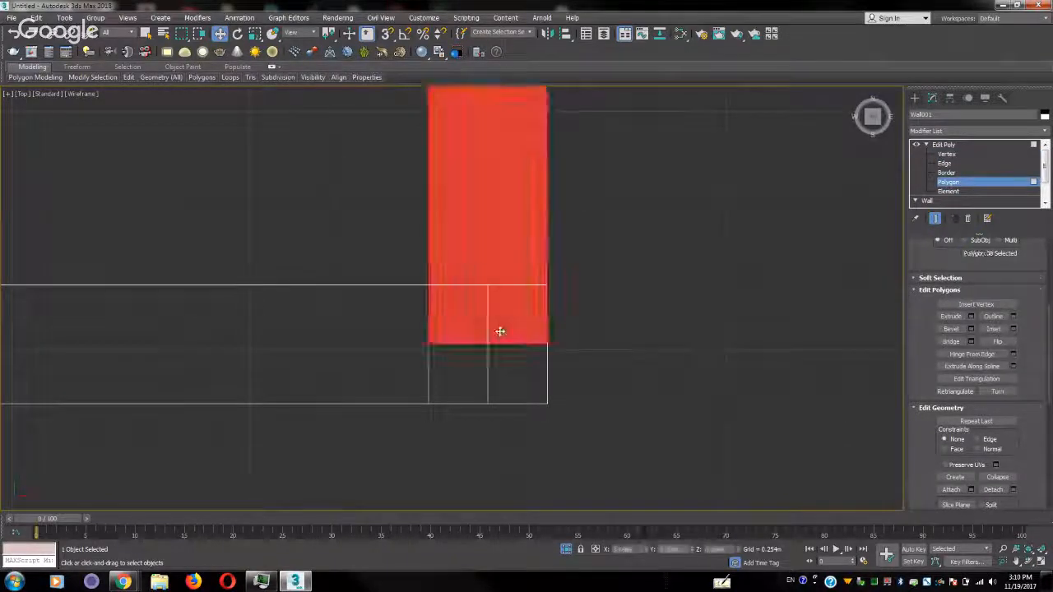
{"action": "left_click", "coordinate": [509, 370]}
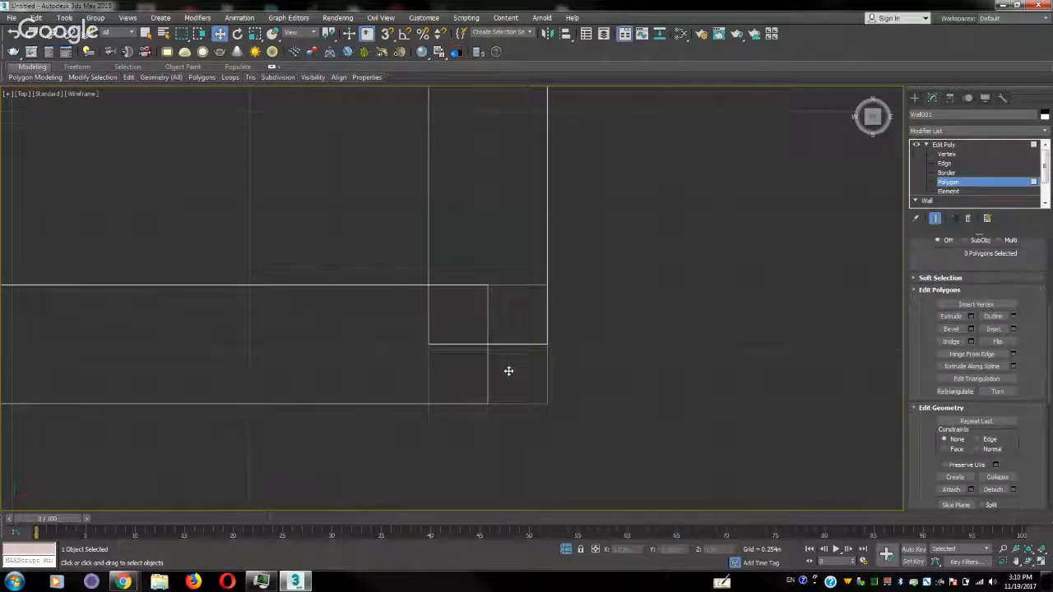
{"action": "left_click", "coordinate": [471, 315]}
{"action": "left_click", "coordinate": [305, 353]}
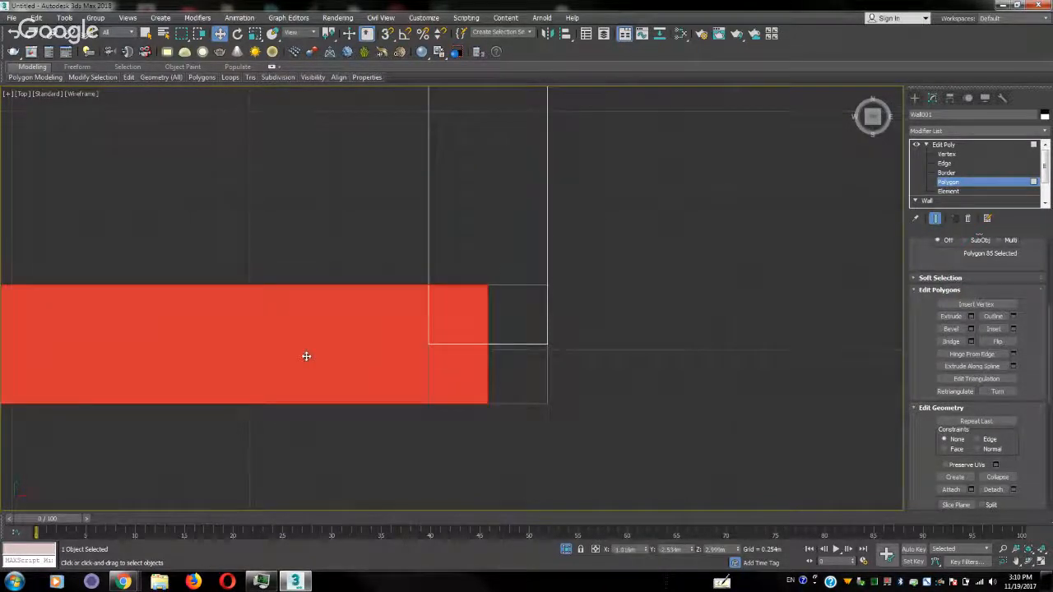
Delete the square polygon overlapping the wall's lower-left corner in the Top view
{"action": "scroll", "coordinate": [482, 364], "scroll_direction": "down", "scroll_amount": 5}
{"action": "middle_click_drag", "start_coordinate": [266, 368], "coordinate": [563, 358]}
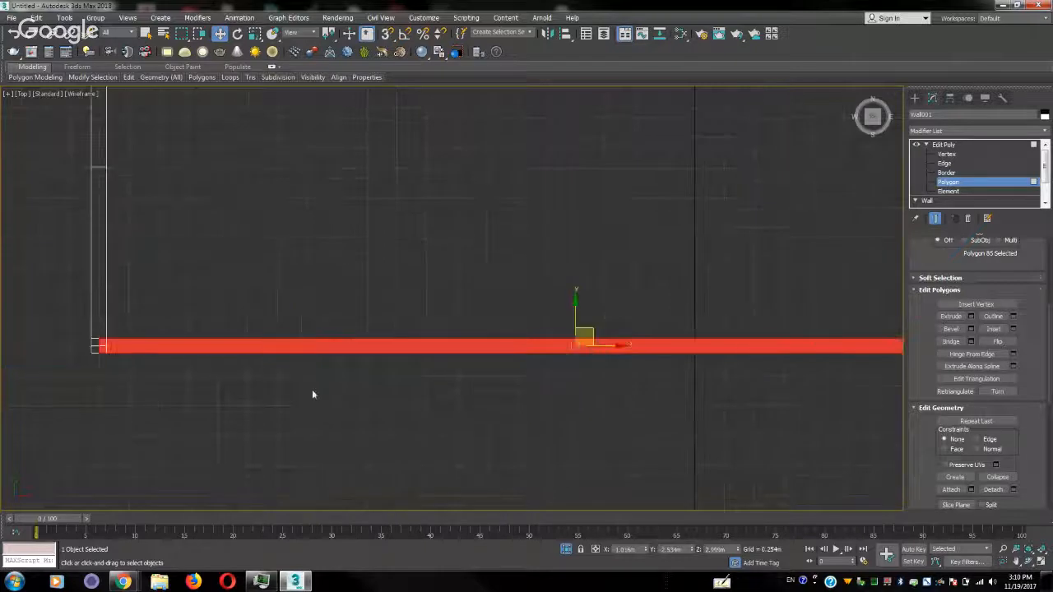
{"action": "left_click", "coordinate": [312, 389]}
{"action": "middle_click_drag", "start_coordinate": [193, 375], "coordinate": [470, 371]}
{"action": "scroll", "coordinate": [471, 370], "scroll_direction": "up", "scroll_amount": 3}
{"action": "left_click", "coordinate": [190, 298]}
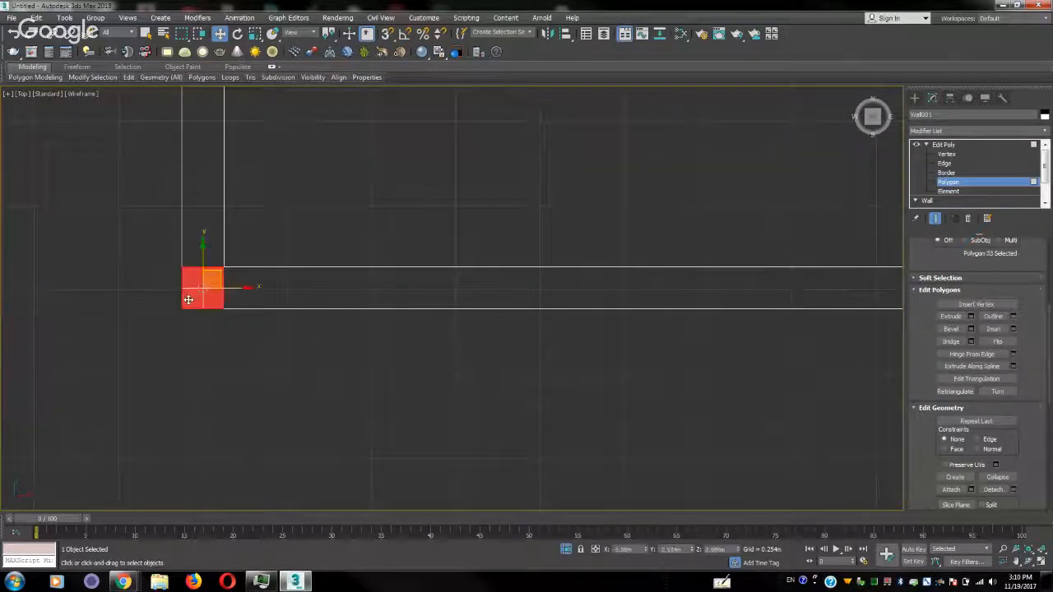
{"action": "left_click", "coordinate": [214, 332]}
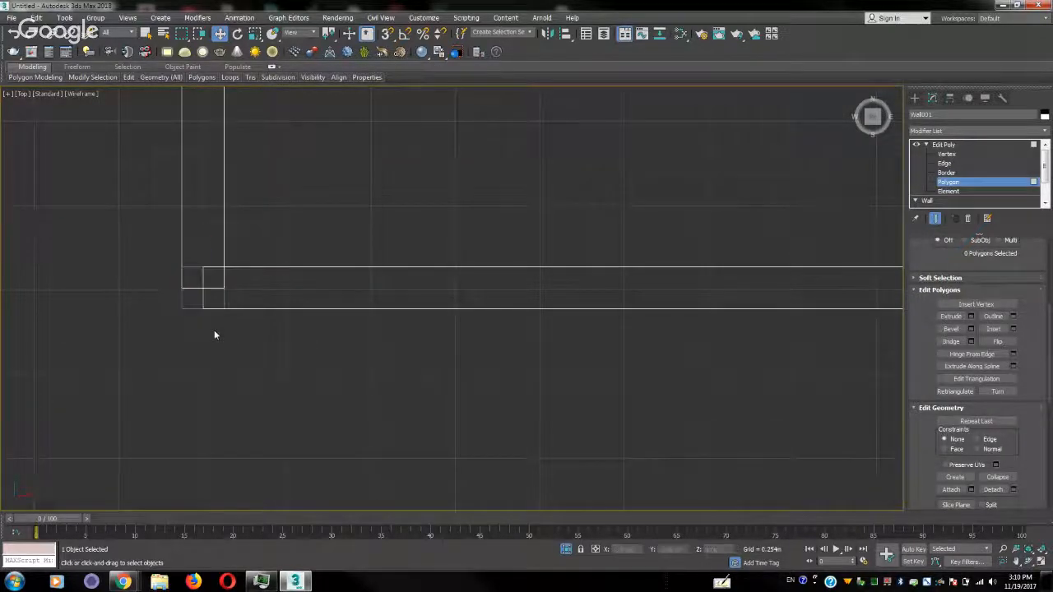
{"action": "left_click", "coordinate": [189, 292]}
{"action": "key", "text": "Delete"}
Delete the square polygon overlapping the wall's upper-left corner in the Top view
{"action": "scroll", "coordinate": [330, 177], "scroll_direction": "down", "scroll_amount": 10}
{"action": "middle_click_drag", "start_coordinate": [349, 136], "coordinate": [312, 329]}
{"action": "scroll", "coordinate": [332, 146], "scroll_direction": "up", "scroll_amount": 2}
{"action": "scroll", "coordinate": [332, 144], "scroll_direction": "down", "scroll_amount": 4}
{"action": "scroll", "coordinate": [313, 329], "scroll_direction": "up", "scroll_amount": 3}
{"action": "scroll", "coordinate": [244, 313], "scroll_direction": "up", "scroll_amount": 2}
{"action": "left_click", "coordinate": [162, 180]}
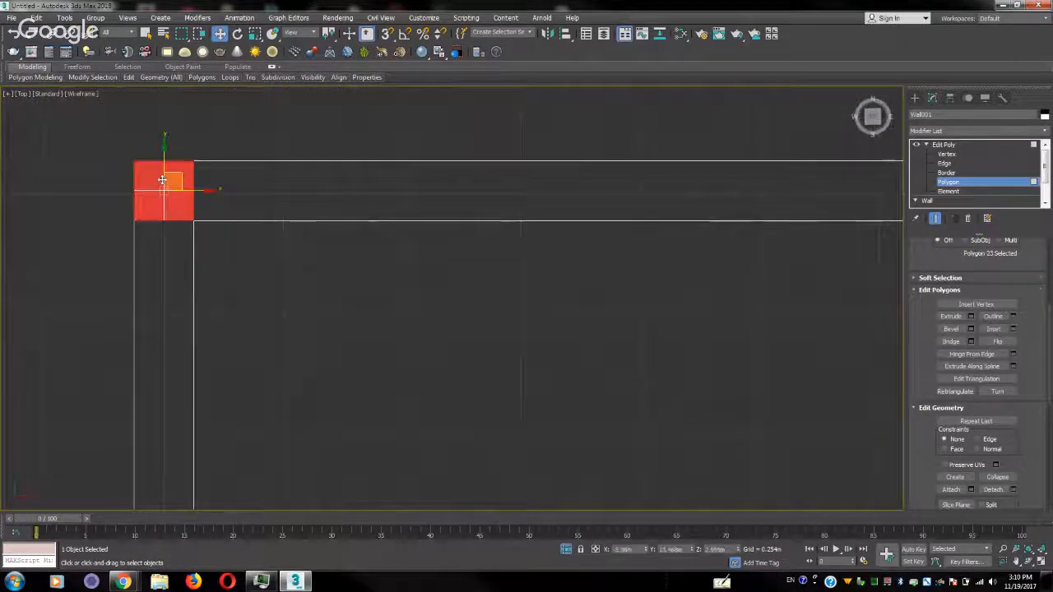
{"action": "key", "text": "Delete"}
{"action": "left_click", "coordinate": [162, 180]}
{"action": "key", "text": "Delete"}
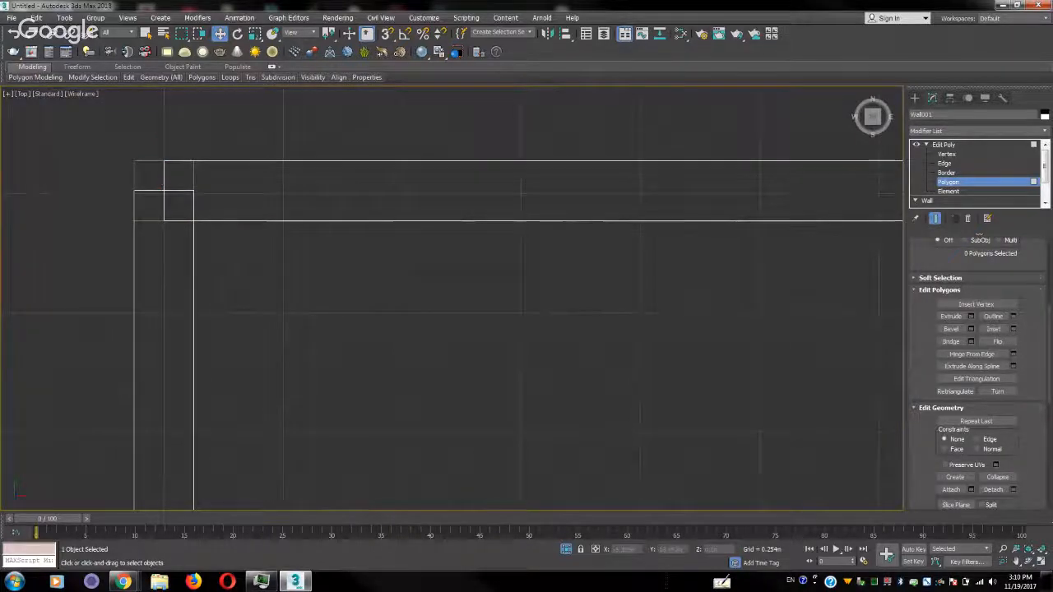
Delete the square polygon overlapping the wall's upper-right corner in the Top view and check the whole wall in Perspective
{"action": "middle_click_drag", "start_coordinate": [773, 271], "coordinate": [411, 249]}
{"action": "middle_click_drag", "start_coordinate": [740, 203], "coordinate": [346, 263]}
{"action": "scroll", "coordinate": [594, 250], "scroll_direction": "down", "scroll_amount": 3}
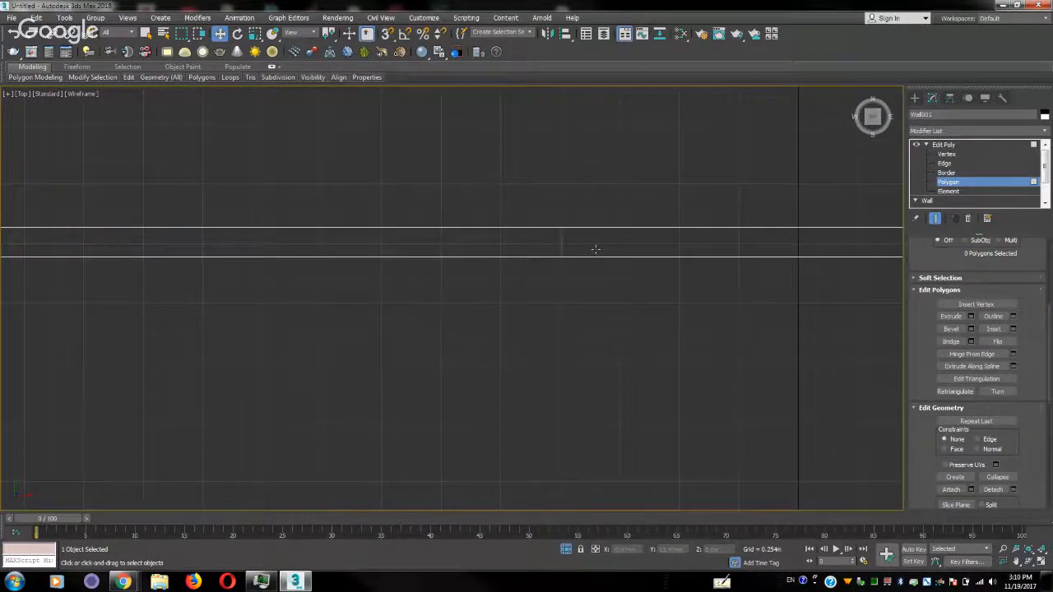
{"action": "scroll", "coordinate": [569, 251], "scroll_direction": "down", "scroll_amount": 5}
{"action": "middle_click_drag", "start_coordinate": [740, 244], "coordinate": [318, 227]}
{"action": "middle_click_drag", "start_coordinate": [674, 228], "coordinate": [546, 246]}
{"action": "scroll", "coordinate": [546, 246], "scroll_direction": "up", "scroll_amount": 8}
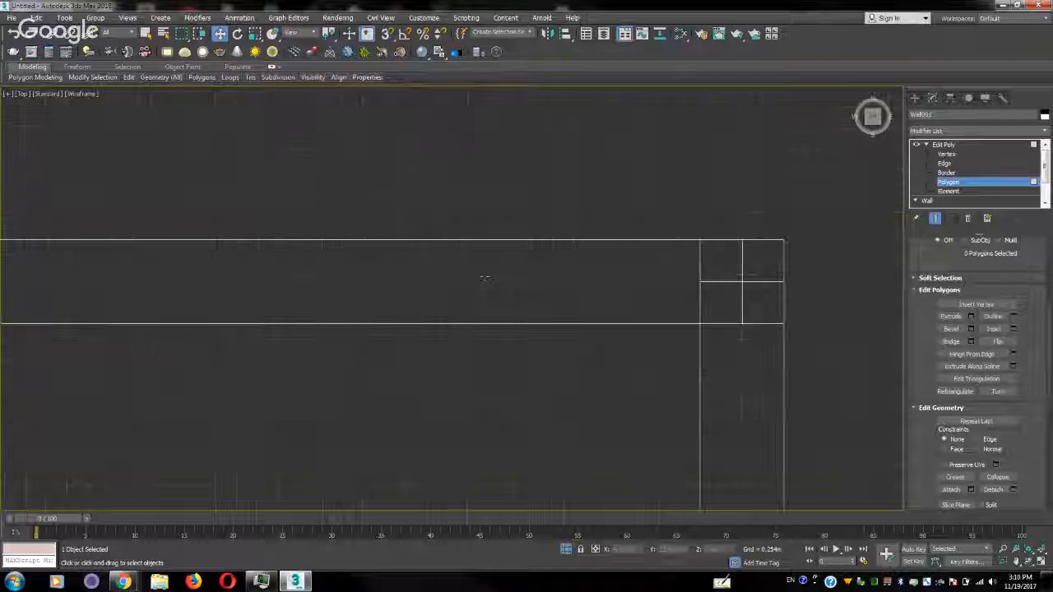
{"action": "left_click", "coordinate": [750, 261]}
{"action": "key", "text": "Delete"}
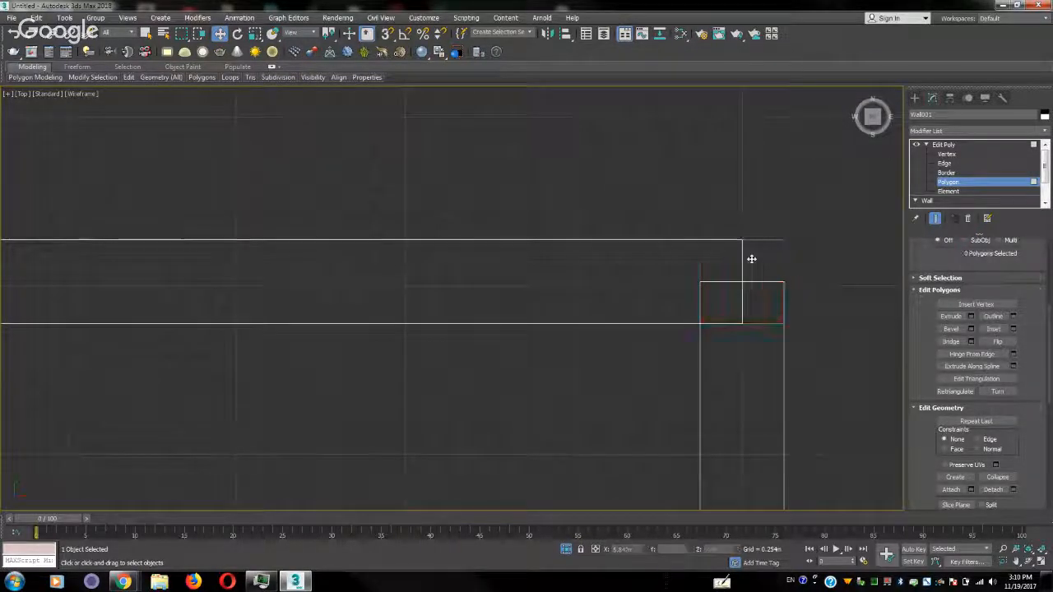
{"action": "key", "text": "p"}
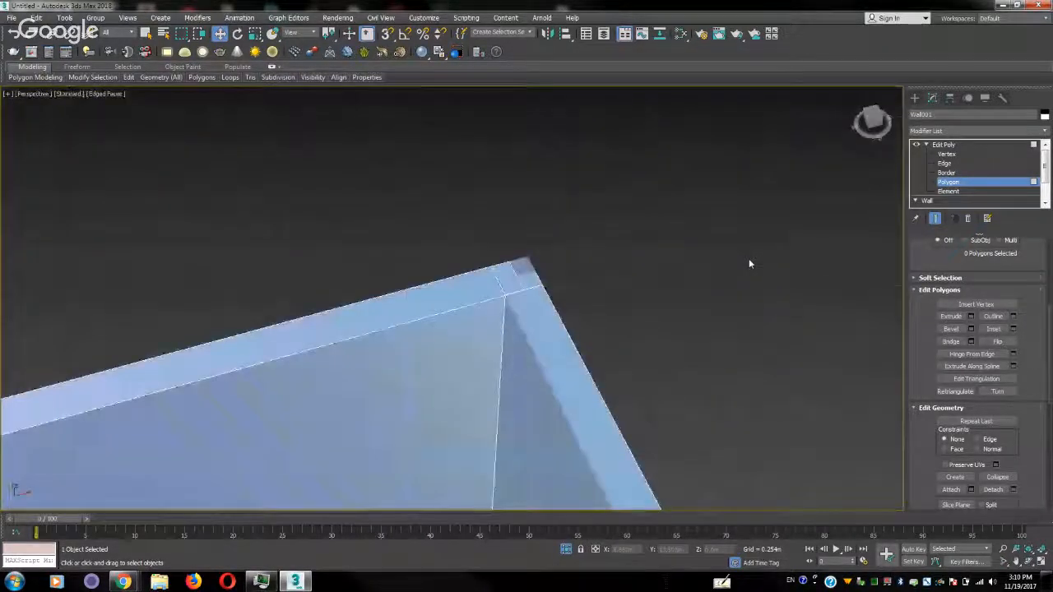
{"action": "middle_click_drag", "start_coordinate": [644, 355], "coordinate": [658, 376], "text": "alt"}
{"action": "key", "text": "z"}
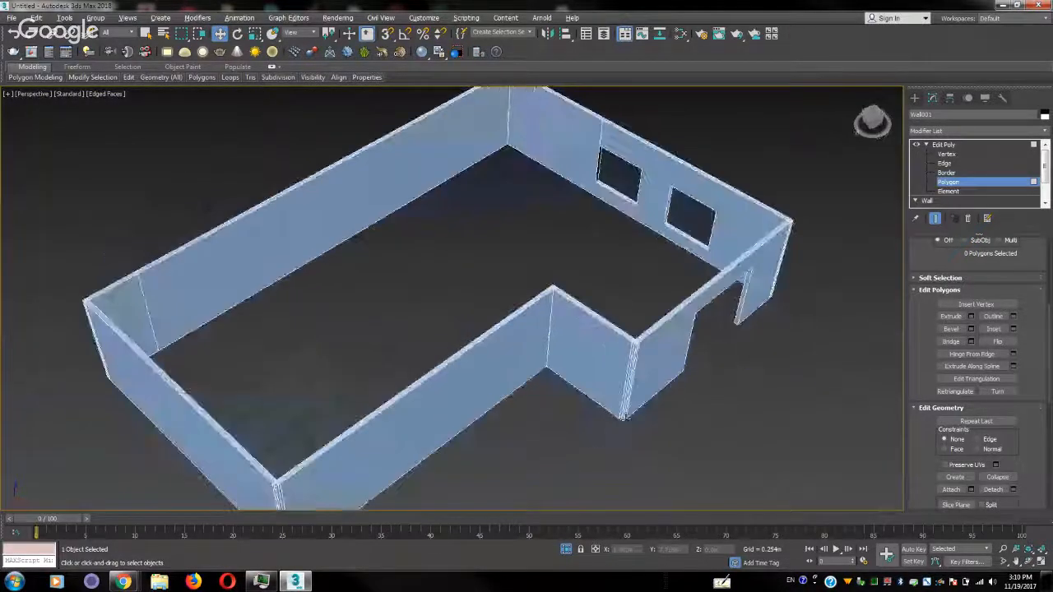
{"action": "scroll", "coordinate": [658, 376], "scroll_direction": "up", "scroll_amount": 4}
Return to the Top view and delete the square polygon overlapping the inner corner of the wall's step
{"action": "key", "text": "t"}
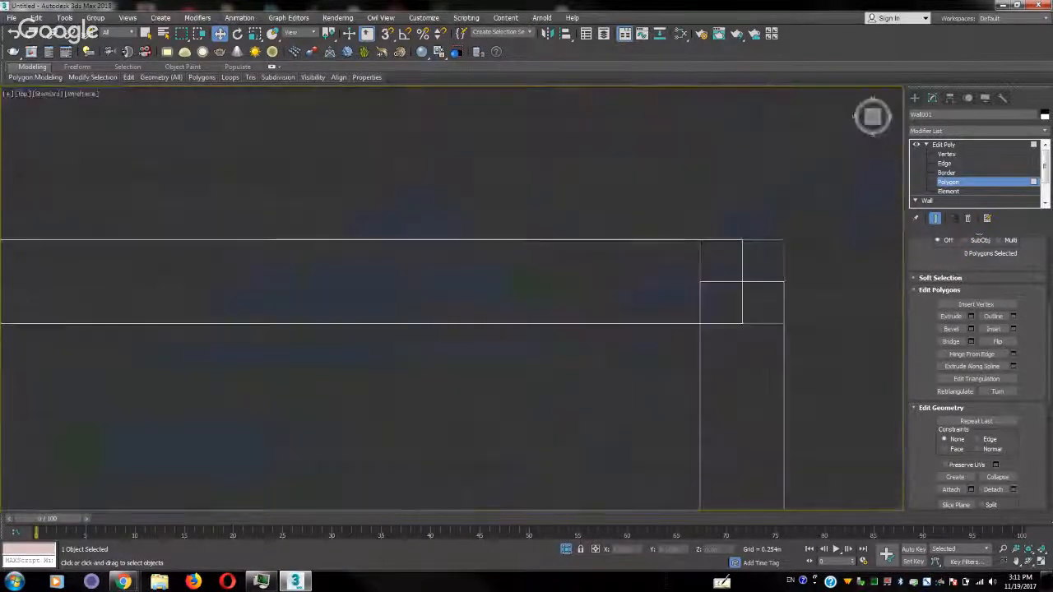
{"action": "scroll", "coordinate": [642, 401], "scroll_direction": "down", "scroll_amount": 3}
{"action": "scroll", "coordinate": [581, 358], "scroll_direction": "down", "scroll_amount": 5}
{"action": "middle_click_drag", "start_coordinate": [569, 428], "coordinate": [617, 210]}
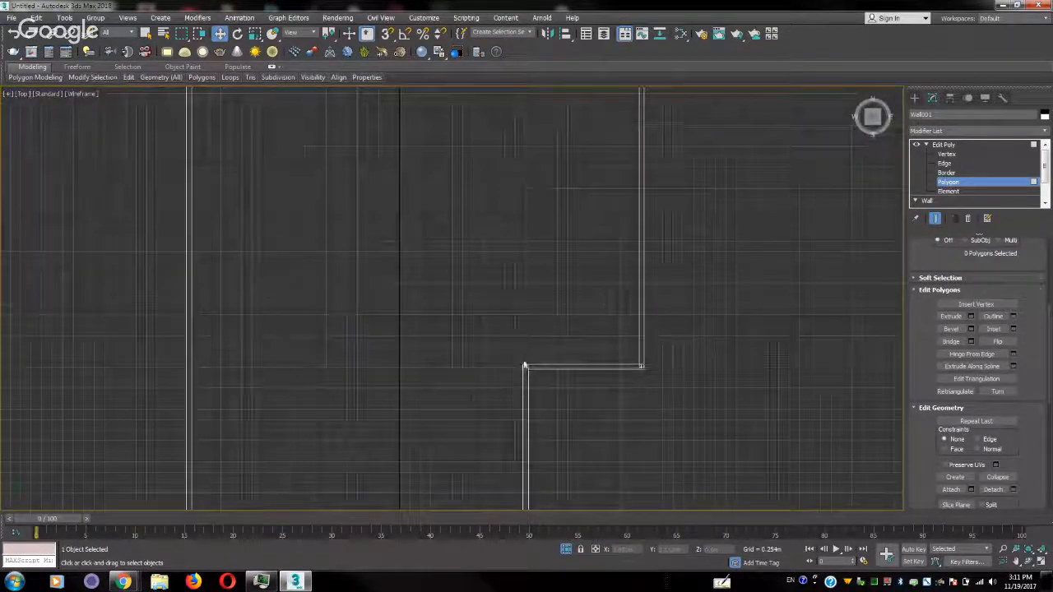
{"action": "scroll", "coordinate": [524, 364], "scroll_direction": "up", "scroll_amount": 5}
{"action": "scroll", "coordinate": [568, 390], "scroll_direction": "up", "scroll_amount": 4}
{"action": "left_click", "coordinate": [443, 289]}
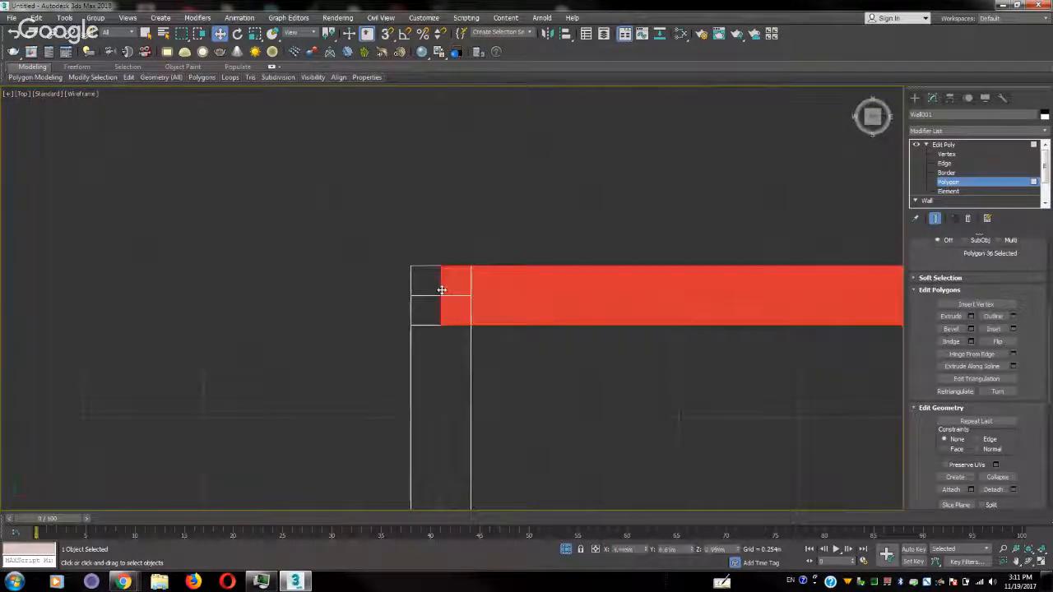
{"action": "left_click", "coordinate": [425, 288]}
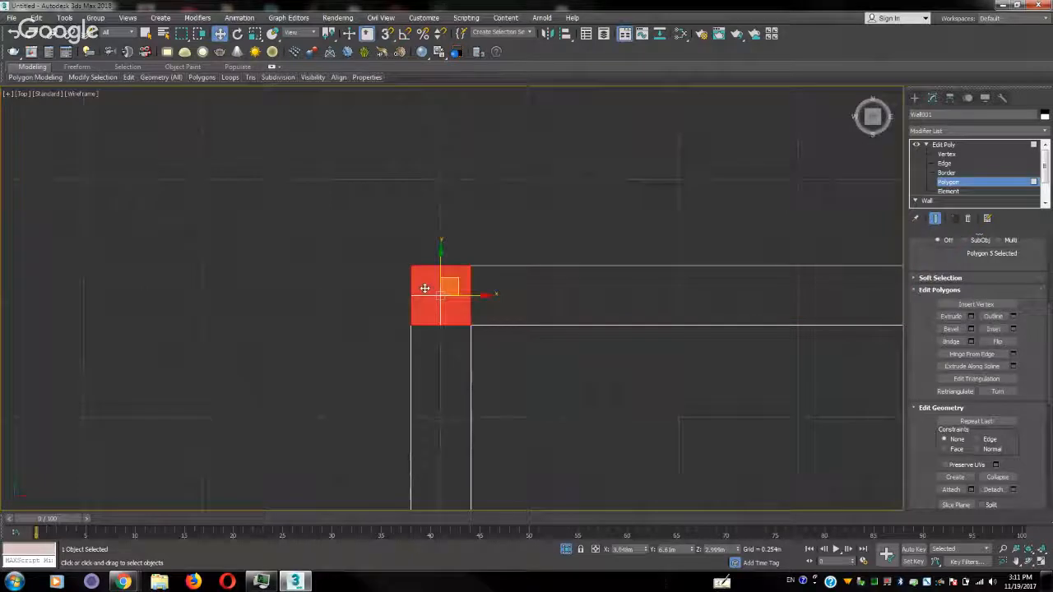
{"action": "key", "text": "Delete"}
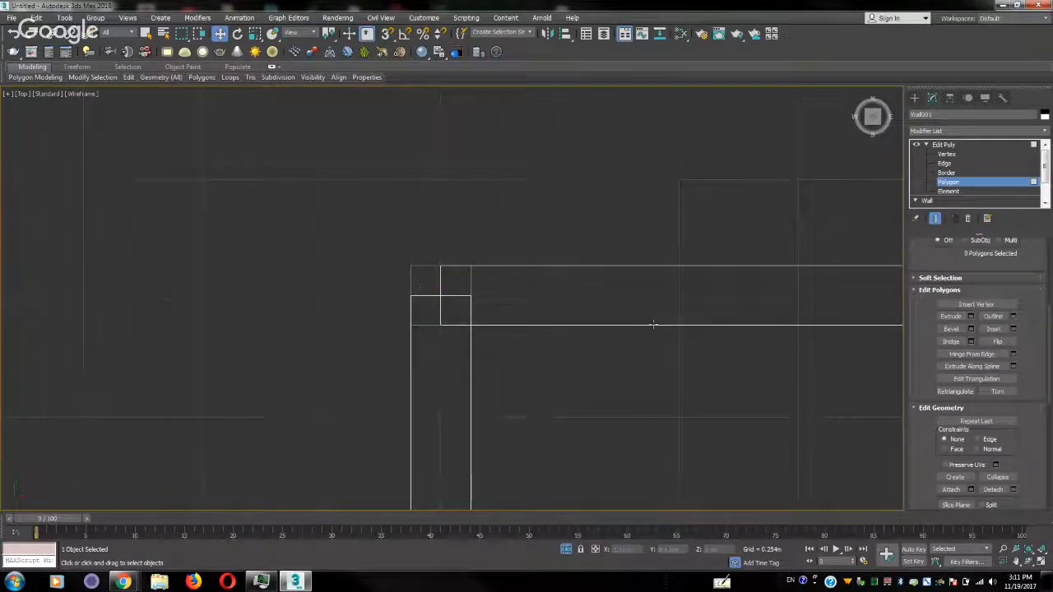
Delete the square polygon overlapping the outer corner of the wall's step in the Top view
{"action": "middle_click_drag", "start_coordinate": [568, 320], "coordinate": [310, 292]}
{"action": "scroll", "coordinate": [311, 292], "scroll_direction": "down", "scroll_amount": 3}
{"action": "middle_click_drag", "start_coordinate": [595, 319], "coordinate": [376, 324]}
{"action": "scroll", "coordinate": [376, 324], "scroll_direction": "up", "scroll_amount": 3}
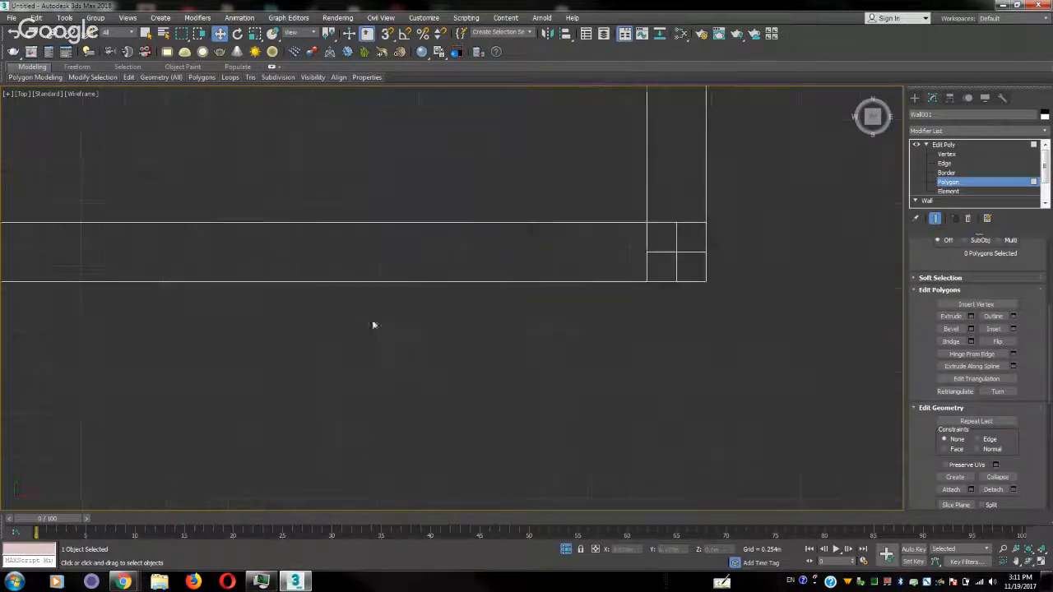
{"action": "left_click", "coordinate": [690, 239]}
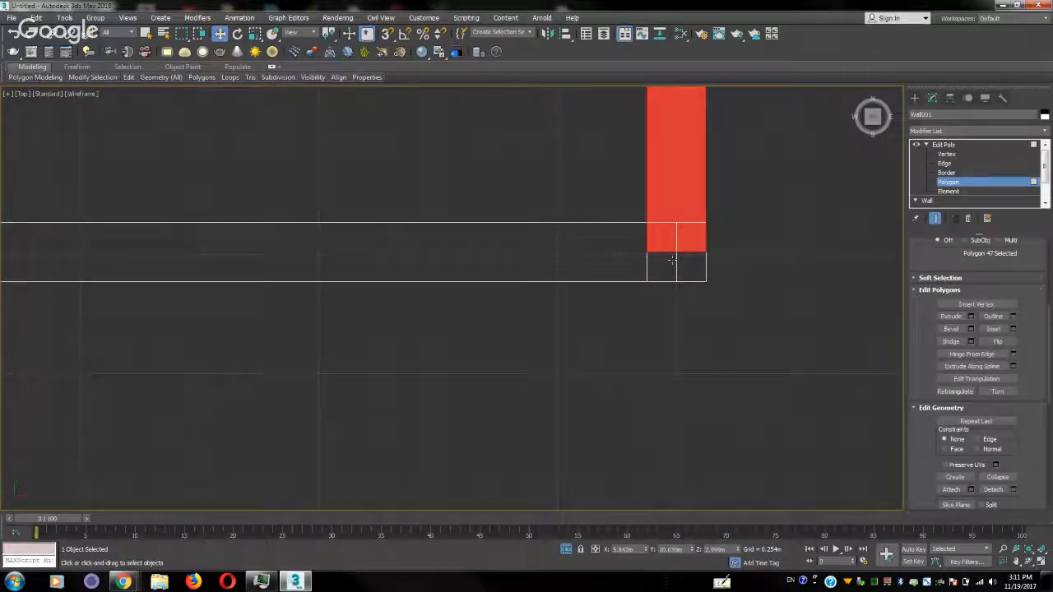
{"action": "left_click", "coordinate": [673, 260]}
{"action": "key", "text": "Delete"}
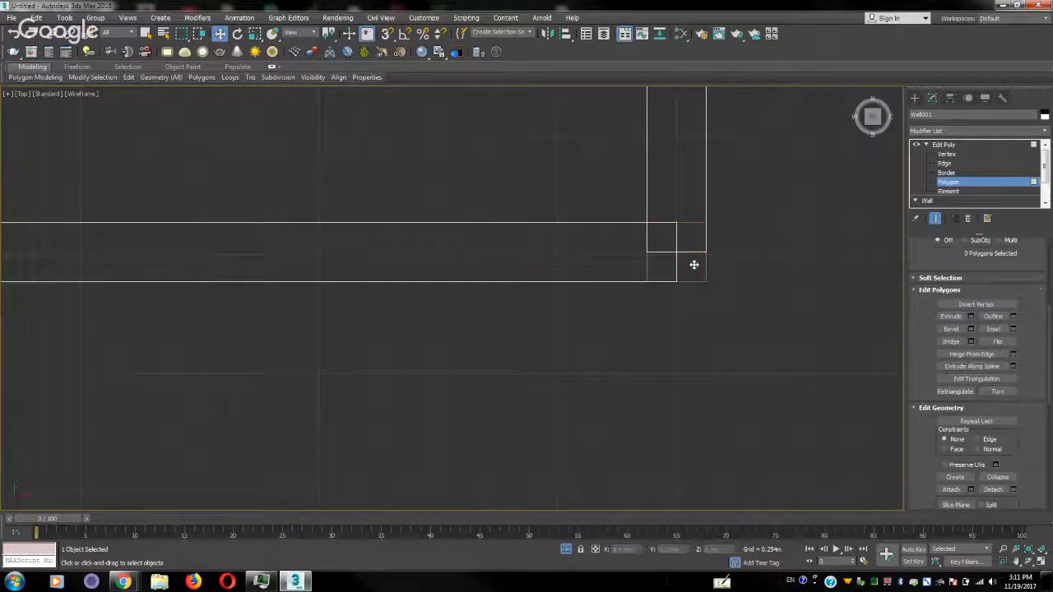
Check the wall's remaining corners in the Top view for overlapping squares and switch to the Perspective view
{"action": "scroll", "coordinate": [469, 319], "scroll_direction": "down", "scroll_amount": 5}
{"action": "scroll", "coordinate": [447, 339], "scroll_direction": "down", "scroll_amount": 3}
{"action": "middle_click_drag", "start_coordinate": [447, 338], "coordinate": [536, 203]}
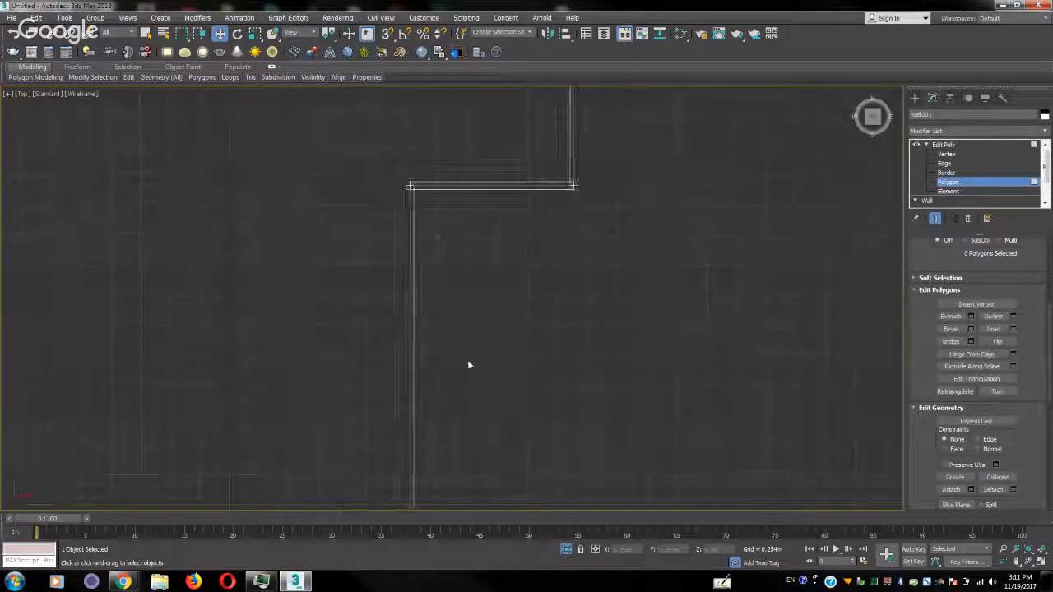
{"action": "scroll", "coordinate": [467, 359], "scroll_direction": "down", "scroll_amount": 2}
{"action": "middle_click_drag", "start_coordinate": [462, 369], "coordinate": [512, 201]}
{"action": "scroll", "coordinate": [496, 354], "scroll_direction": "up", "scroll_amount": 7}
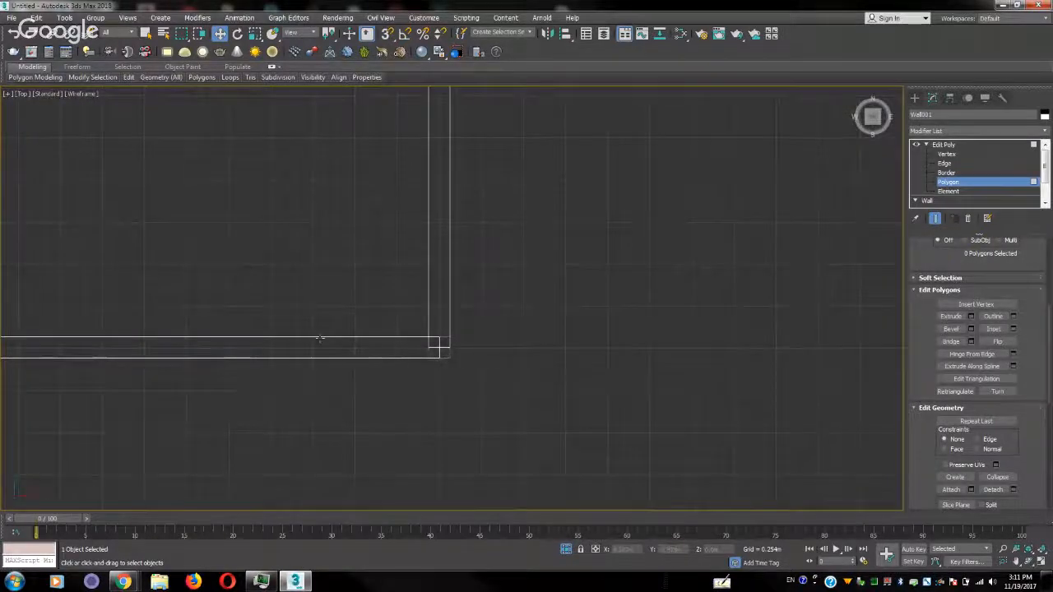
{"action": "middle_click_drag", "start_coordinate": [321, 345], "coordinate": [728, 332]}
{"action": "middle_click_drag", "start_coordinate": [218, 331], "coordinate": [724, 344]}
{"action": "middle_click_drag", "start_coordinate": [242, 352], "coordinate": [611, 346]}
{"action": "scroll", "coordinate": [375, 373], "scroll_direction": "up", "scroll_amount": 6}
{"action": "scroll", "coordinate": [449, 308], "scroll_direction": "down", "scroll_amount": 2}
{"action": "scroll", "coordinate": [591, 181], "scroll_direction": "down", "scroll_amount": 4}
{"action": "middle_click_drag", "start_coordinate": [549, 242], "coordinate": [499, 310]}
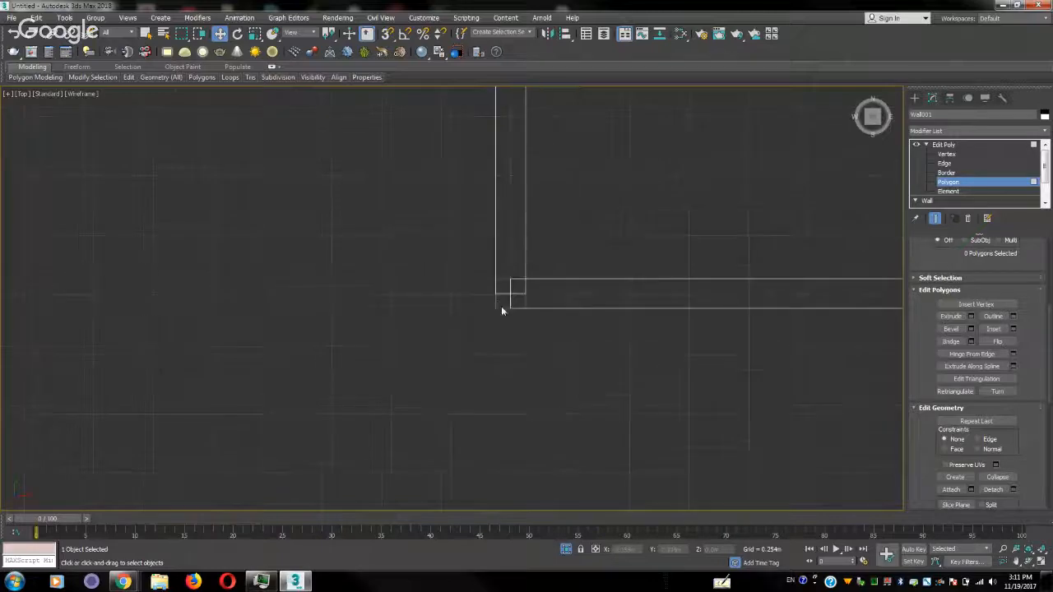
{"action": "key", "text": "p"}
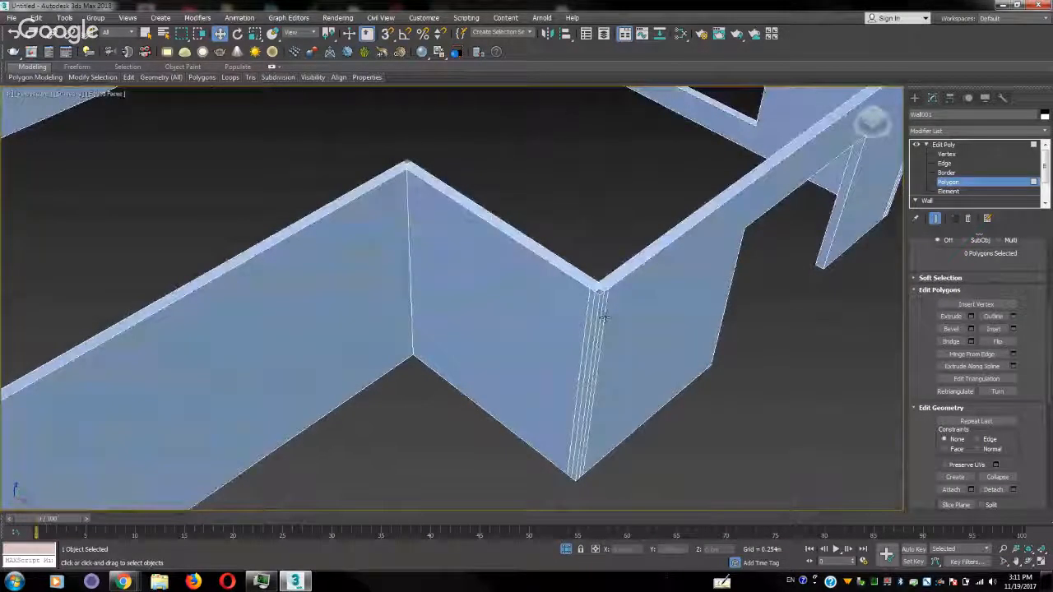
Delete the two narrow vertical polygons covering the outer corner of the wall's step
{"action": "scroll", "coordinate": [604, 317], "scroll_direction": "up", "scroll_amount": 2}
{"action": "scroll", "coordinate": [605, 317], "scroll_direction": "up", "scroll_amount": 3}
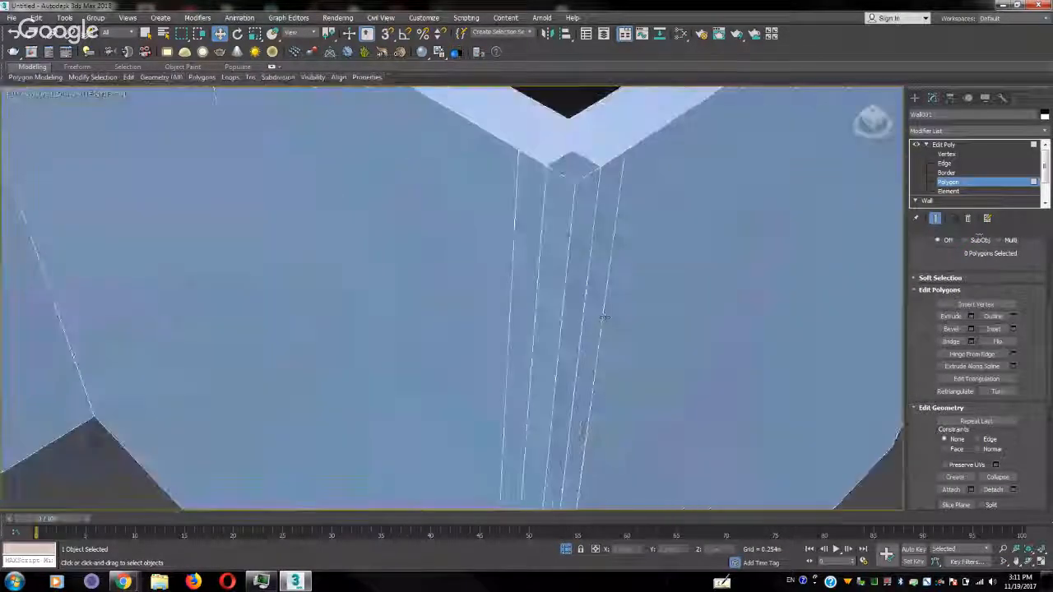
{"action": "left_click", "coordinate": [583, 262]}
{"action": "left_click", "coordinate": [552, 265], "text": "ctrl"}
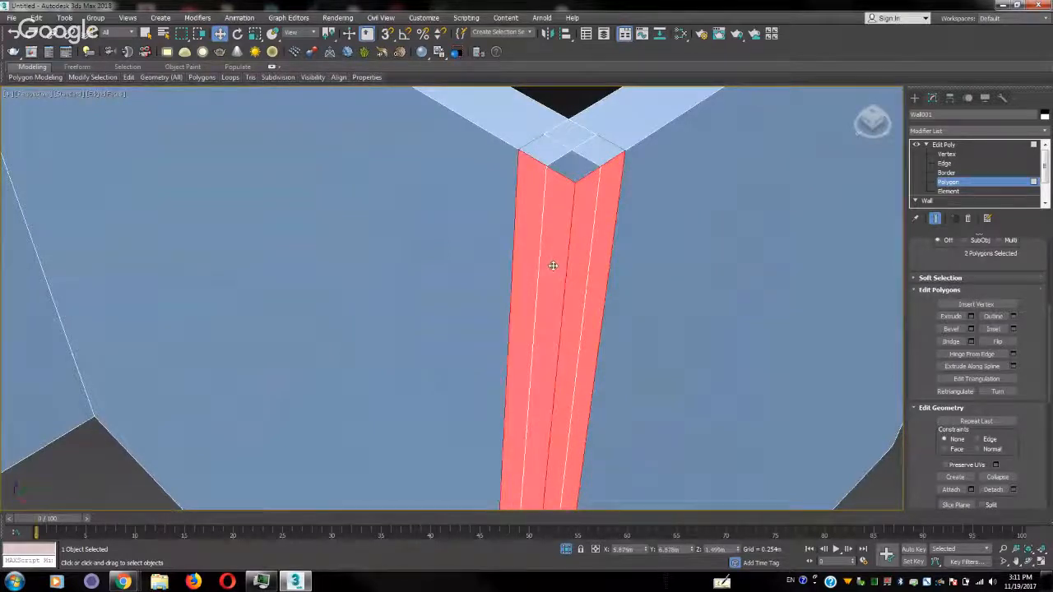
{"action": "key", "text": "Delete"}
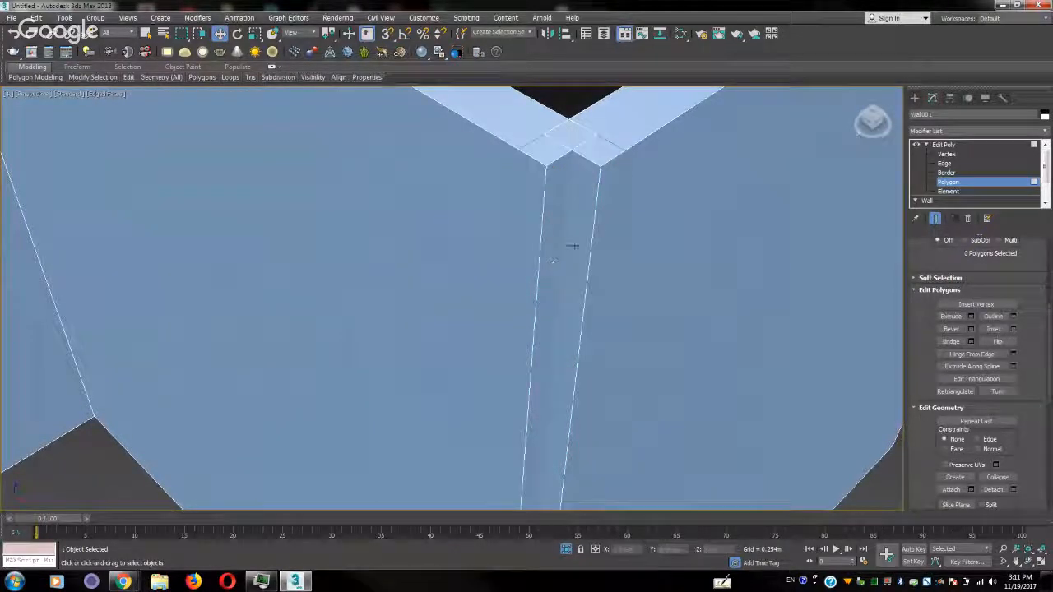
Examine the inner vertical polygons exposed at the step's outer corner by selecting them individually and clearing the selection
{"action": "middle_click_drag", "start_coordinate": [574, 243], "coordinate": [543, 374], "text": "alt"}
{"action": "scroll", "coordinate": [543, 374], "scroll_direction": "down", "scroll_amount": 5}
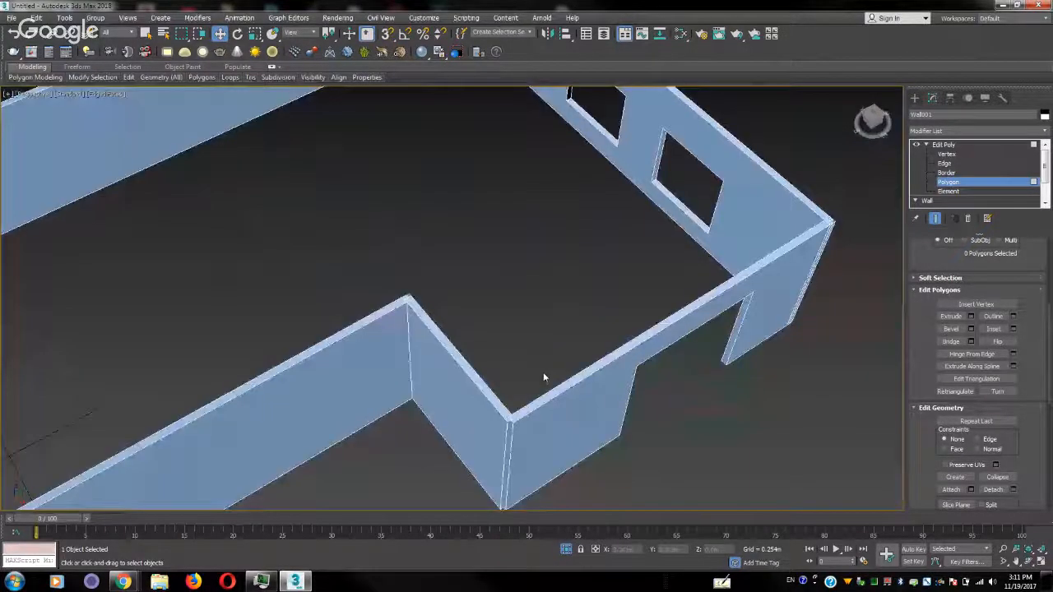
{"action": "scroll", "coordinate": [504, 428], "scroll_direction": "up", "scroll_amount": 4}
{"action": "scroll", "coordinate": [505, 428], "scroll_direction": "up", "scroll_amount": 2}
{"action": "left_click", "coordinate": [543, 414]}
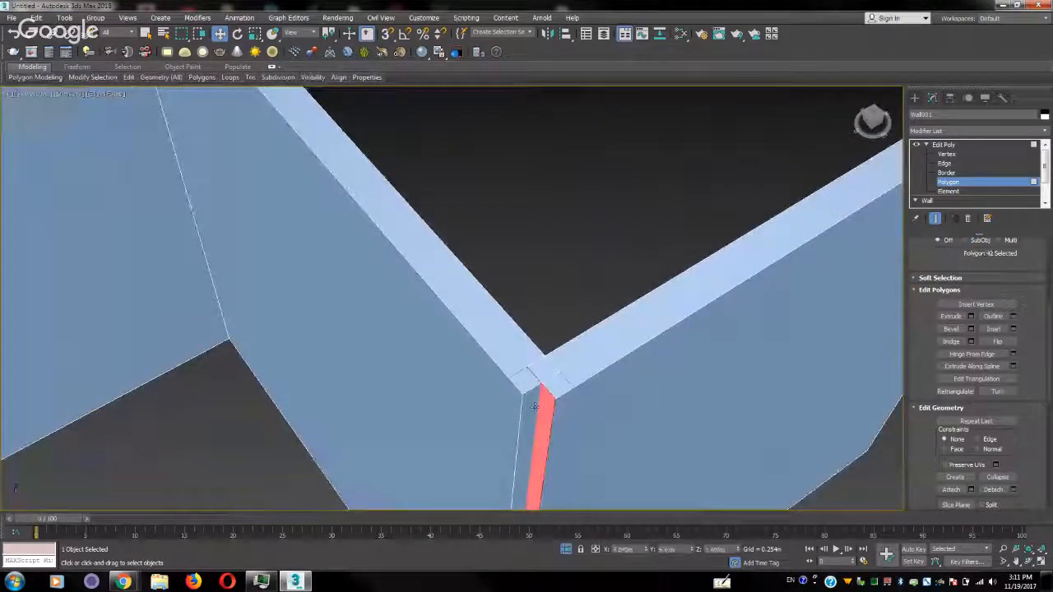
{"action": "left_click", "coordinate": [529, 406], "text": "ctrl"}
{"action": "key", "text": "ctrl+d"}
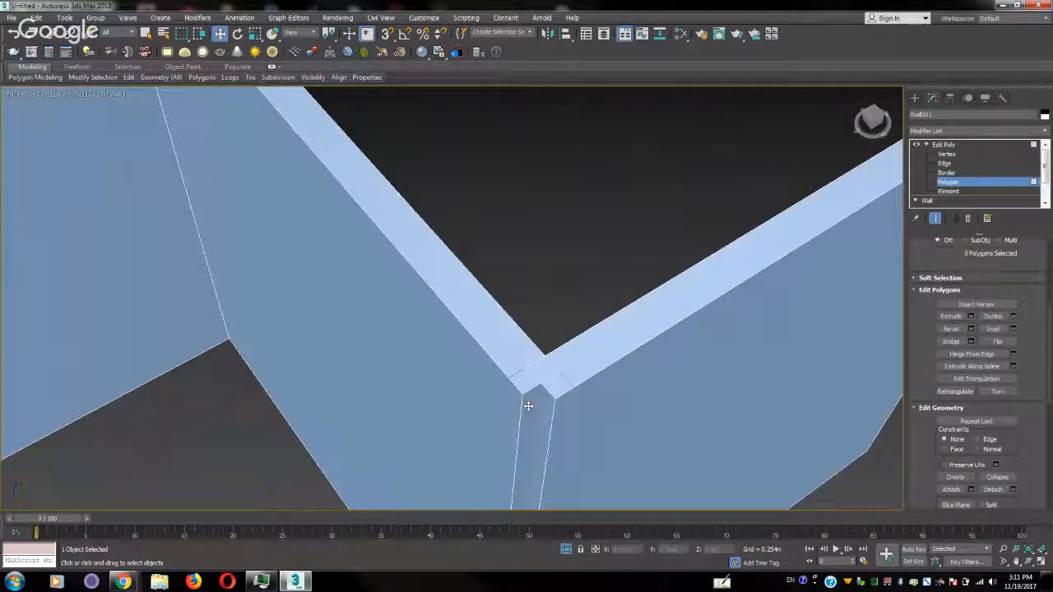
{"action": "left_click", "coordinate": [547, 408]}
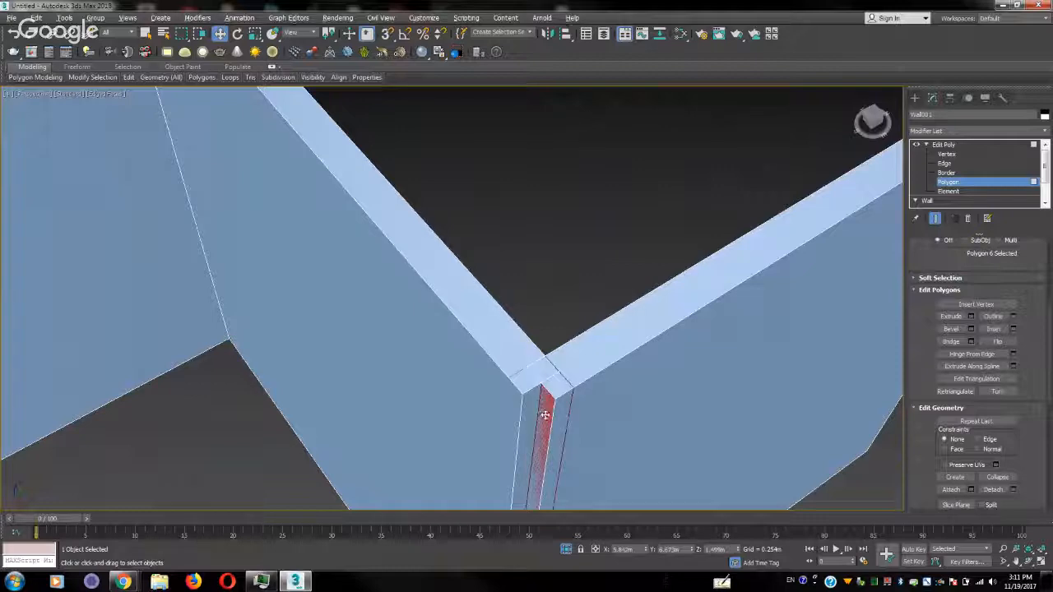
{"action": "scroll", "coordinate": [551, 416], "scroll_direction": "up", "scroll_amount": 1}
{"action": "middle_click_drag", "start_coordinate": [553, 418], "coordinate": [554, 395], "text": "alt"}
{"action": "key", "text": "ctrl+d"}
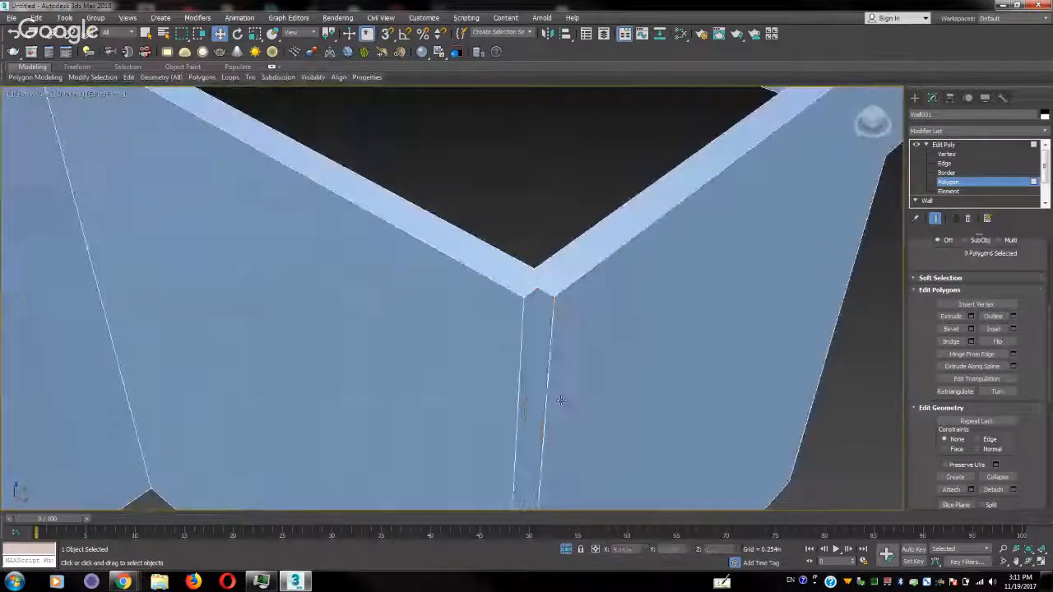
Try to delete the inner vertical polygons exposed at the step's outer corner
{"action": "left_click", "coordinate": [530, 355]}
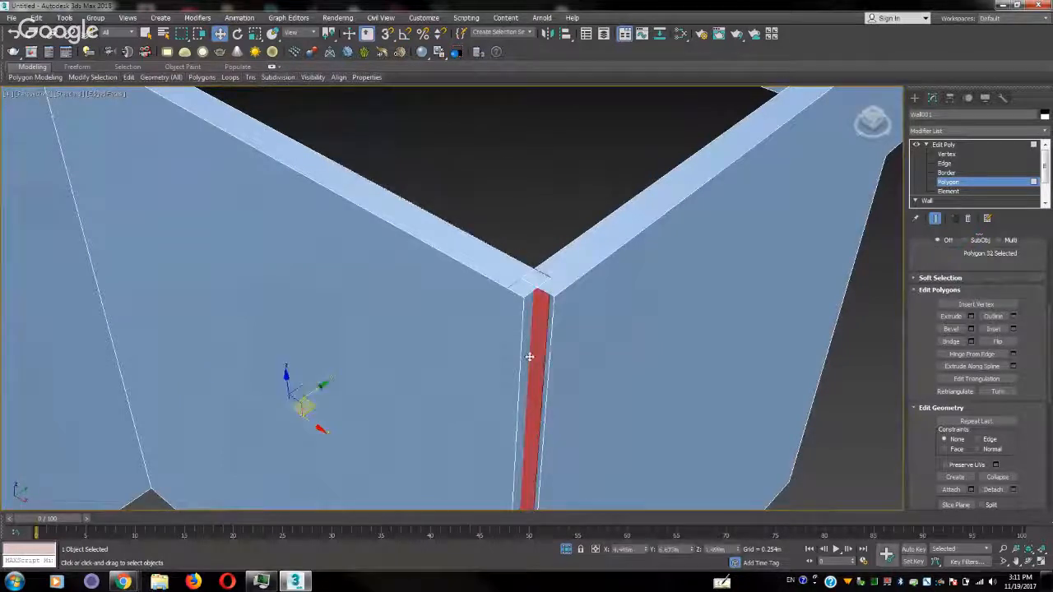
{"action": "left_click", "coordinate": [526, 361]}
{"action": "key", "text": "Delete"}
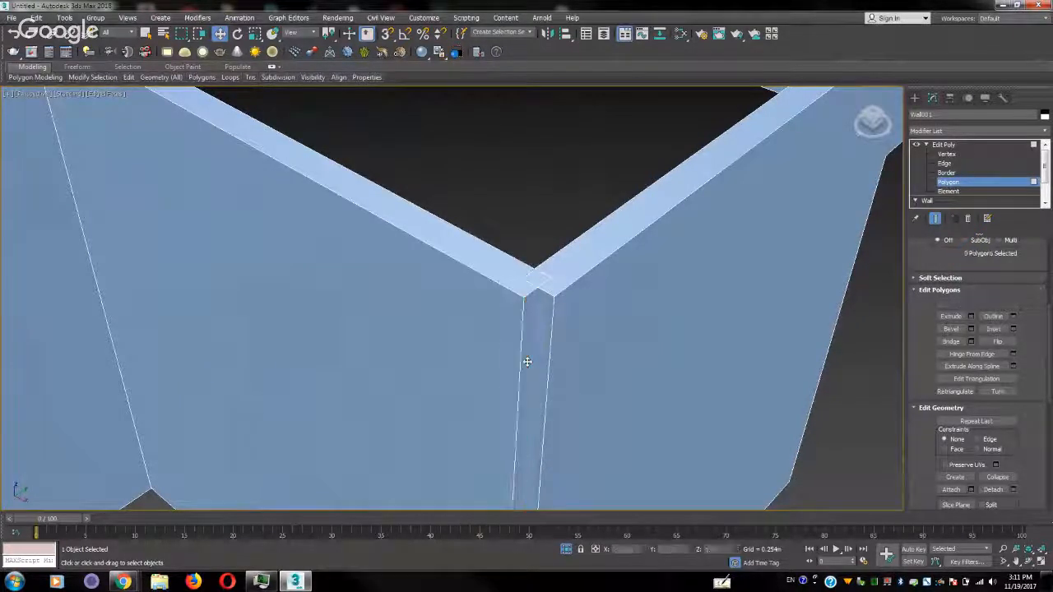
{"action": "left_click", "coordinate": [527, 361]}
{"action": "key", "text": "Delete"}
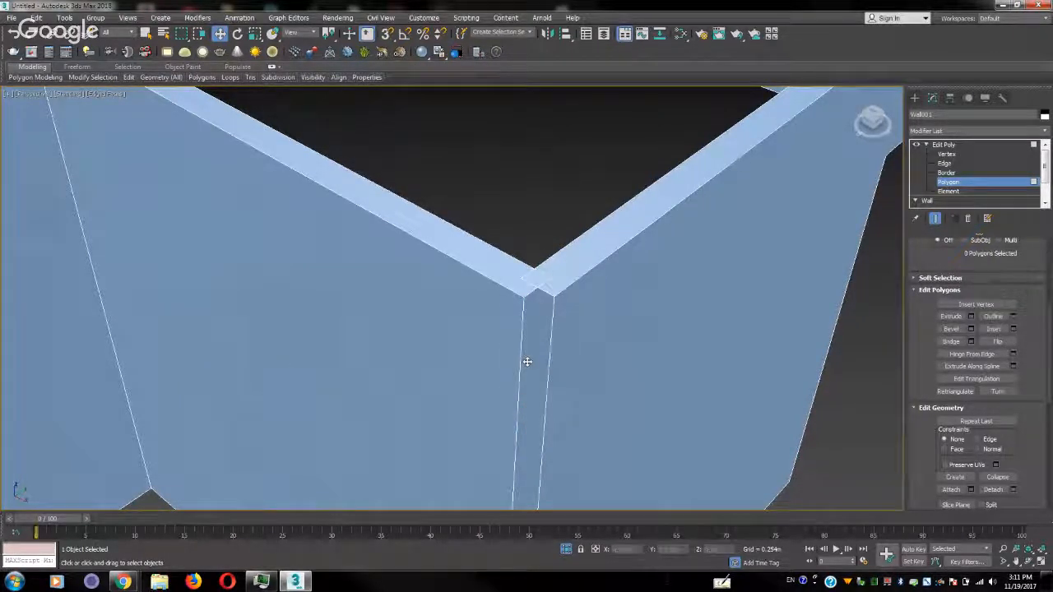
Frame the whole wall and undo the recent polygon deletions at the step's outer corner
{"action": "key", "text": "z"}
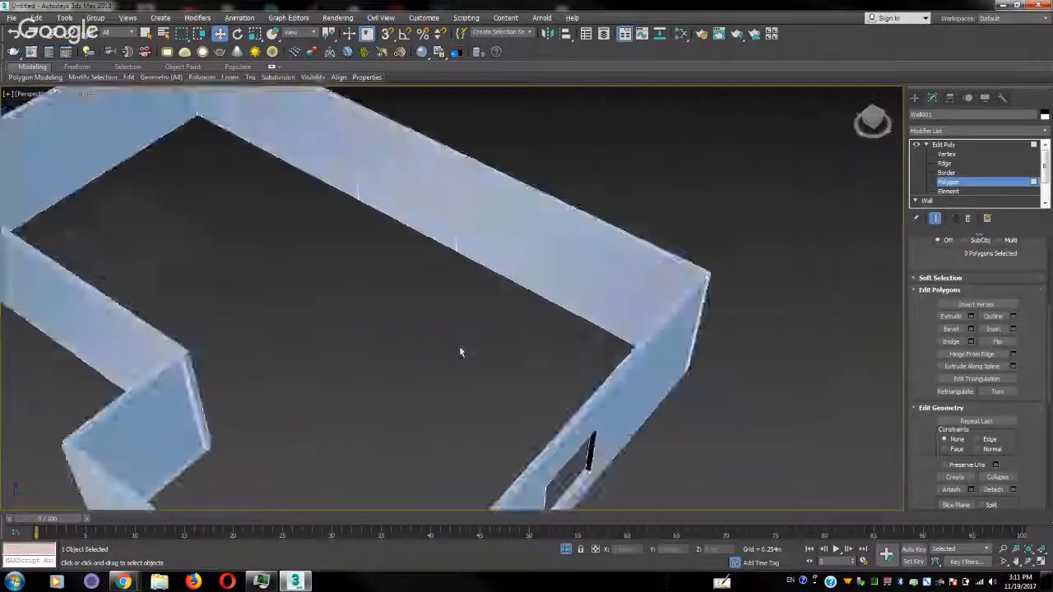
{"action": "key", "text": "ctrl+z"}
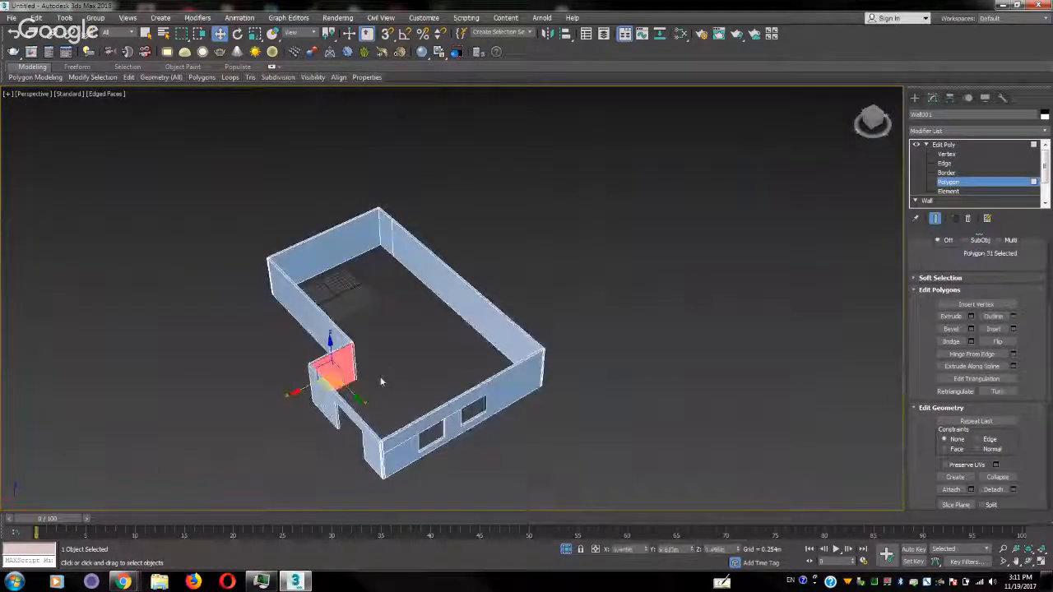
{"action": "middle_click_drag", "start_coordinate": [336, 388], "coordinate": [372, 375]}
{"action": "scroll", "coordinate": [373, 375], "scroll_direction": "up", "scroll_amount": 5}
{"action": "key", "text": "ctrl+z"}
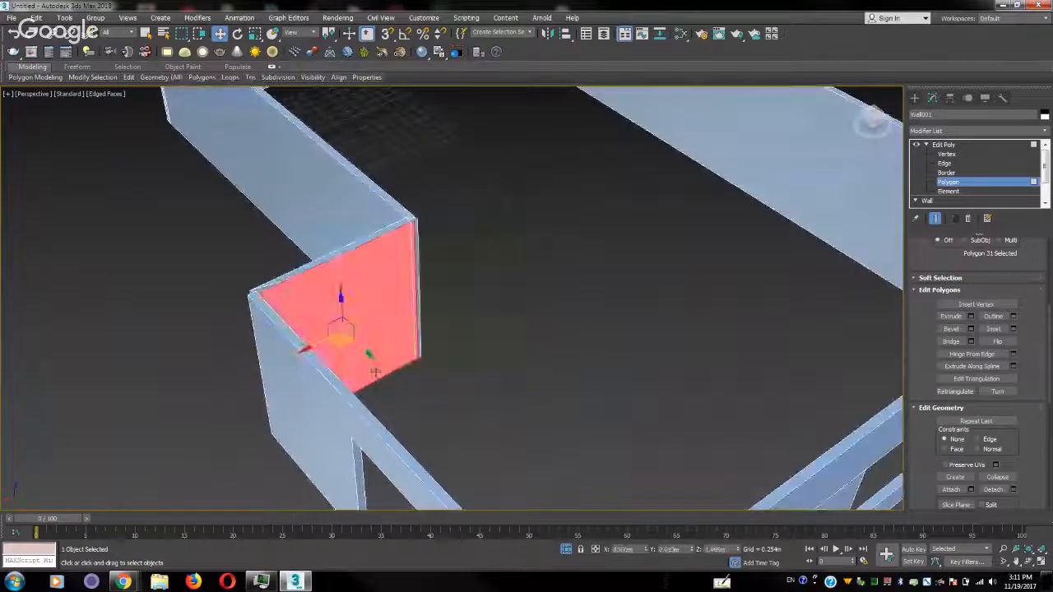
Delete the two narrow outer vertical polygons again, one on each side of the step's outer corner
{"action": "middle_click_drag", "start_coordinate": [449, 370], "coordinate": [321, 334], "text": "alt"}
{"action": "scroll", "coordinate": [455, 359], "scroll_direction": "up", "scroll_amount": 5}
{"action": "scroll", "coordinate": [444, 378], "scroll_direction": "down", "scroll_amount": 5}
{"action": "left_click", "coordinate": [317, 333]}
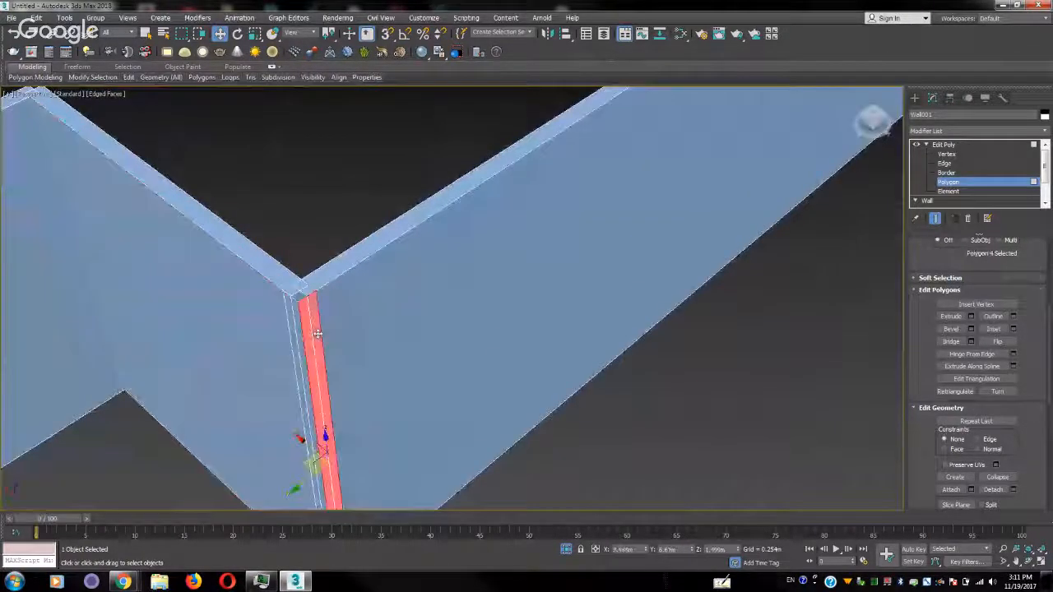
{"action": "key", "text": "Delete"}
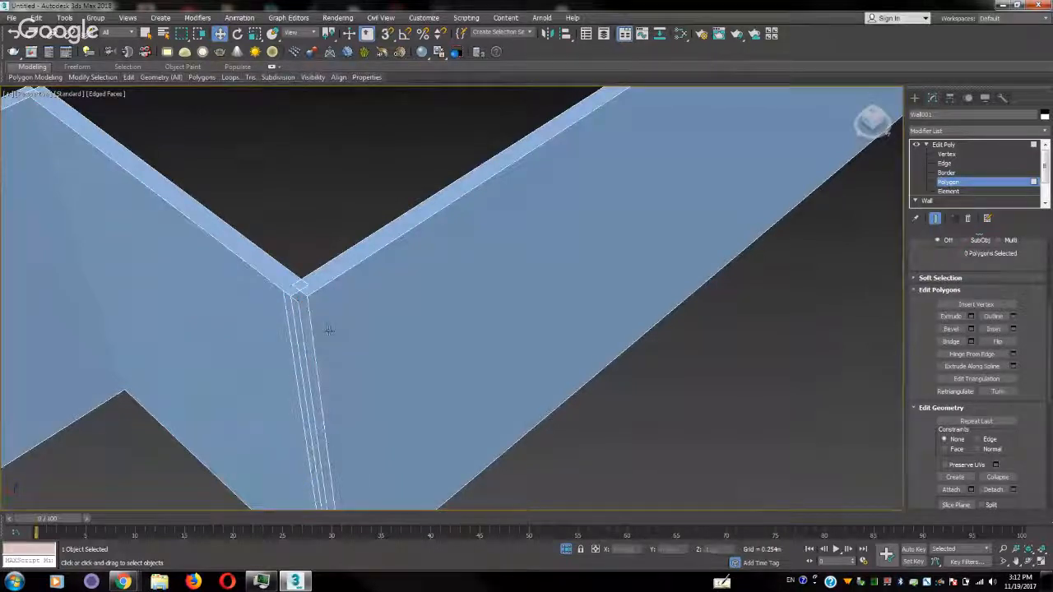
{"action": "left_click", "coordinate": [296, 329]}
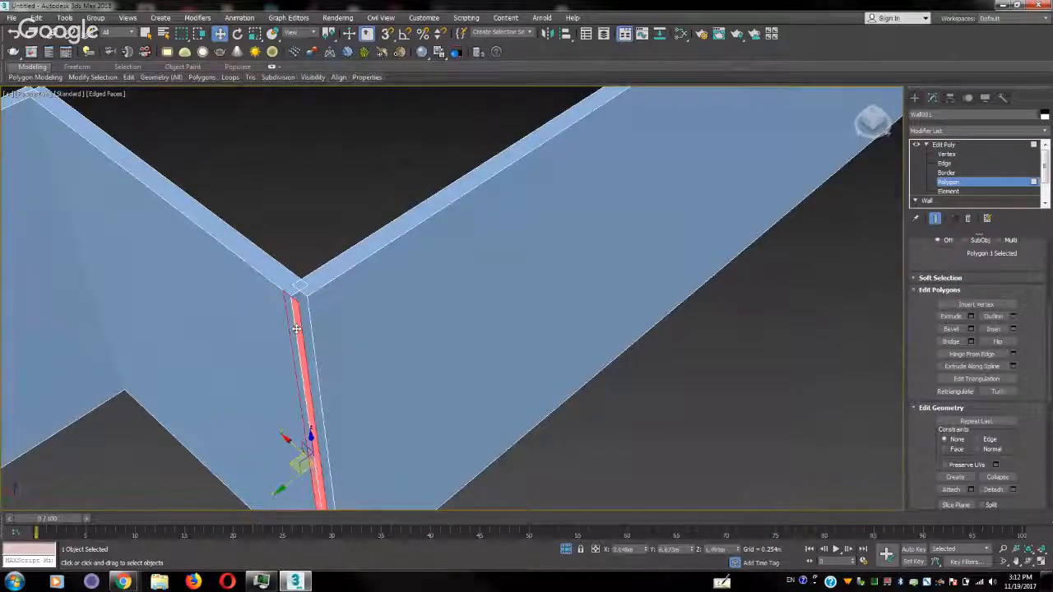
{"action": "key", "text": "Delete"}
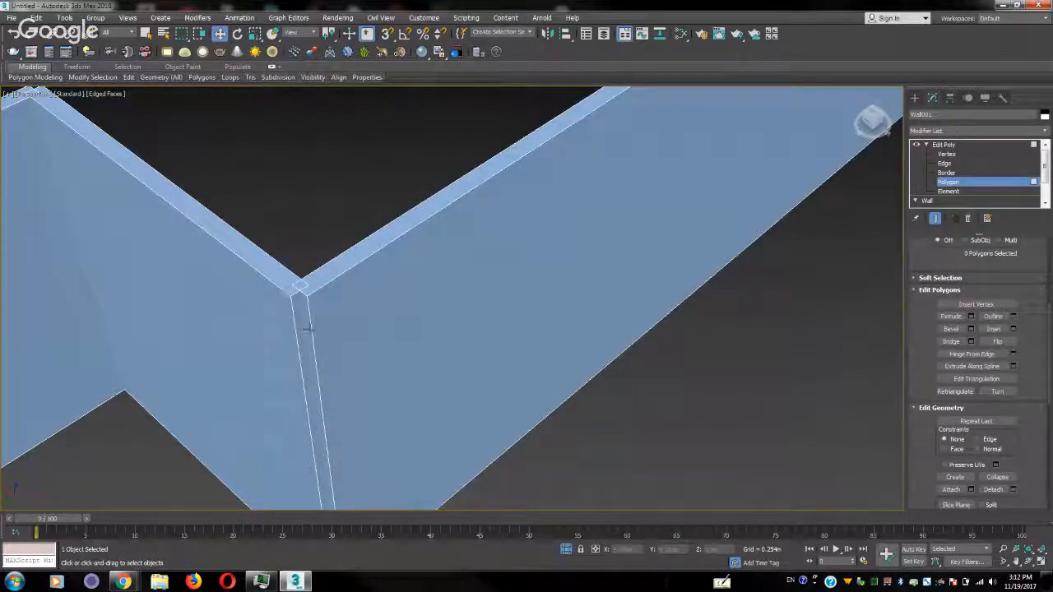
Examine the wall's other corners from several sides in Perspective for leftover overlapping vertical polygons
{"action": "middle_click_drag", "start_coordinate": [309, 329], "coordinate": [310, 205]}
{"action": "scroll", "coordinate": [310, 205], "scroll_direction": "down", "scroll_amount": 2}
{"action": "scroll", "coordinate": [311, 205], "scroll_direction": "down", "scroll_amount": 4}
{"action": "middle_click_drag", "start_coordinate": [530, 157], "coordinate": [409, 228]}
{"action": "scroll", "coordinate": [409, 228], "scroll_direction": "up", "scroll_amount": 4}
{"action": "middle_click_drag", "start_coordinate": [460, 164], "coordinate": [405, 295]}
{"action": "middle_click_drag", "start_coordinate": [405, 295], "coordinate": [426, 322], "text": "alt"}
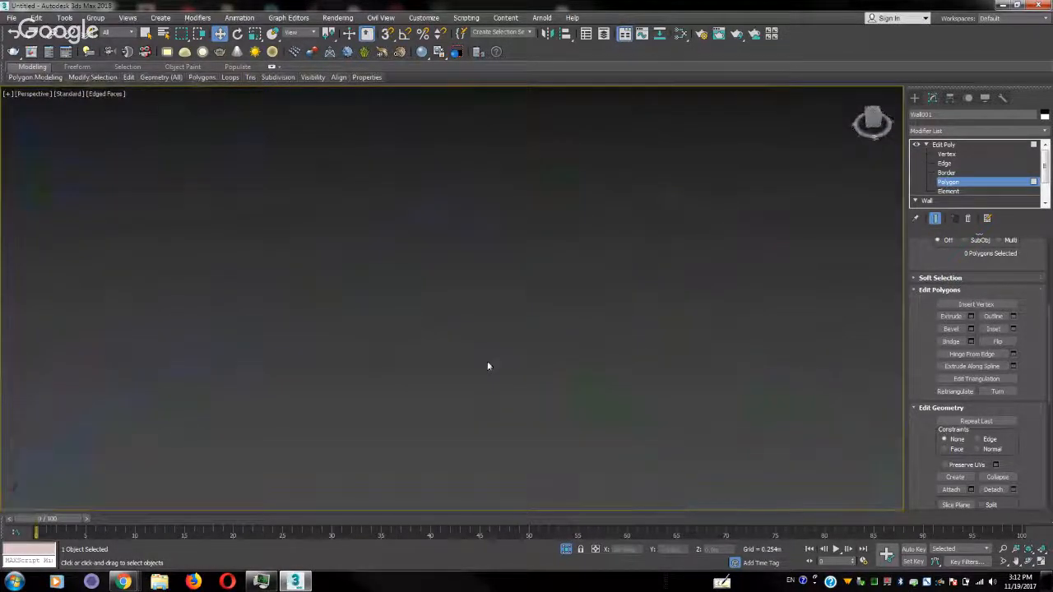
{"action": "scroll", "coordinate": [566, 429], "scroll_direction": "down", "scroll_amount": 4}
{"action": "middle_click_drag", "start_coordinate": [566, 430], "coordinate": [492, 403], "text": "alt"}
{"action": "scroll", "coordinate": [495, 277], "scroll_direction": "up", "scroll_amount": 2}
{"action": "middle_click_drag", "start_coordinate": [486, 458], "coordinate": [170, 287]}
{"action": "scroll", "coordinate": [495, 277], "scroll_direction": "up", "scroll_amount": 2}
{"action": "scroll", "coordinate": [461, 299], "scroll_direction": "up", "scroll_amount": 3}
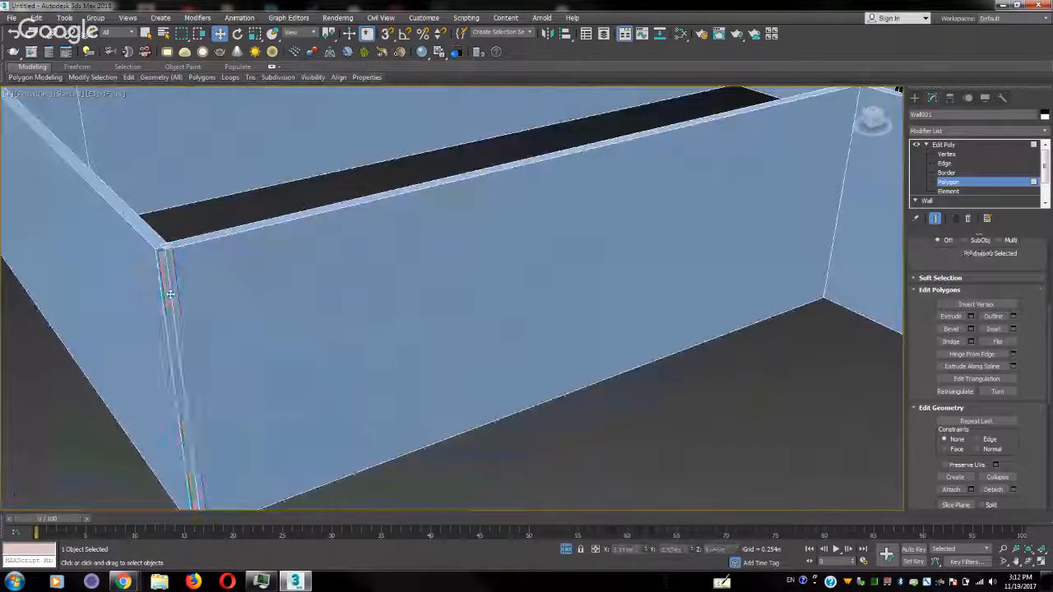
{"action": "middle_click_drag", "start_coordinate": [106, 223], "coordinate": [387, 277]}
{"action": "middle_click_drag", "start_coordinate": [559, 370], "coordinate": [848, 237]}
{"action": "middle_click_drag", "start_coordinate": [699, 395], "coordinate": [525, 355]}
{"action": "scroll", "coordinate": [605, 286], "scroll_direction": "down", "scroll_amount": 10}
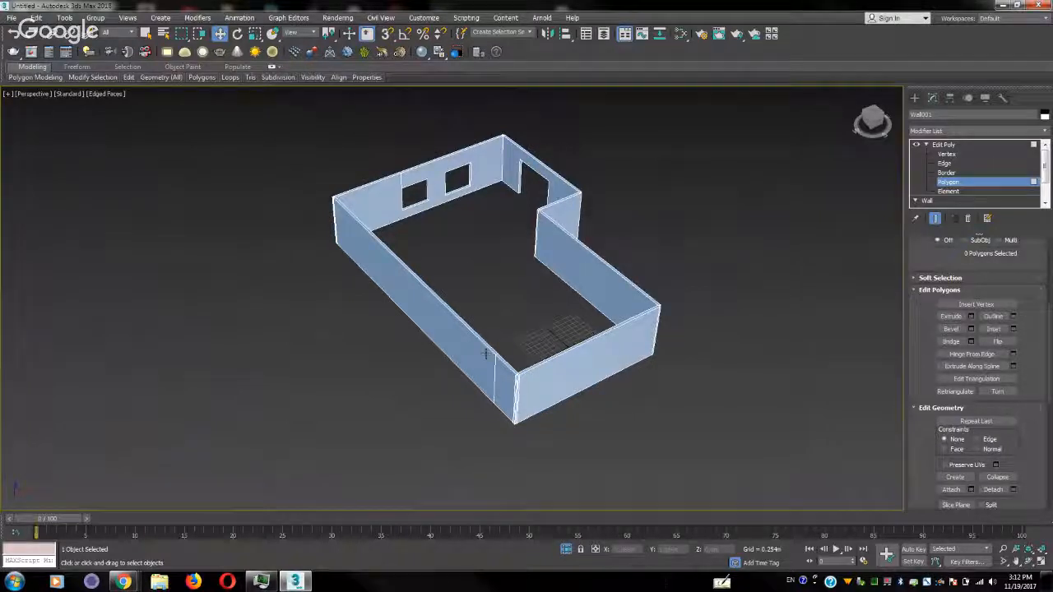
Delete the two narrow outer vertical polygons at the corner joining the long wall and the short windowless wall
{"action": "scroll", "coordinate": [548, 434], "scroll_direction": "up", "scroll_amount": 5}
{"action": "scroll", "coordinate": [436, 247], "scroll_direction": "up", "scroll_amount": 2}
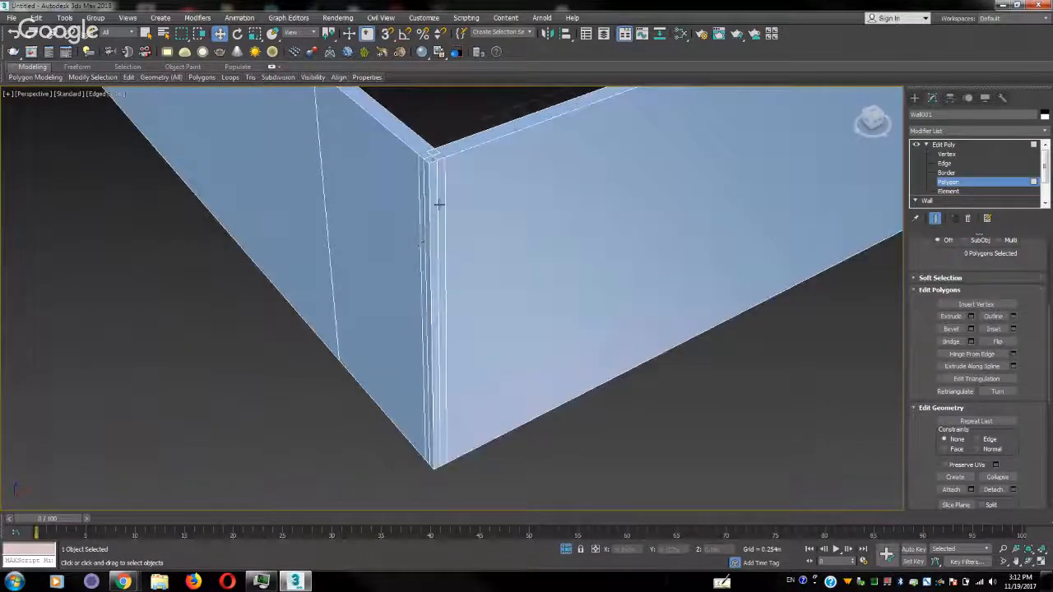
{"action": "left_click", "coordinate": [438, 207]}
{"action": "key", "text": "Delete"}
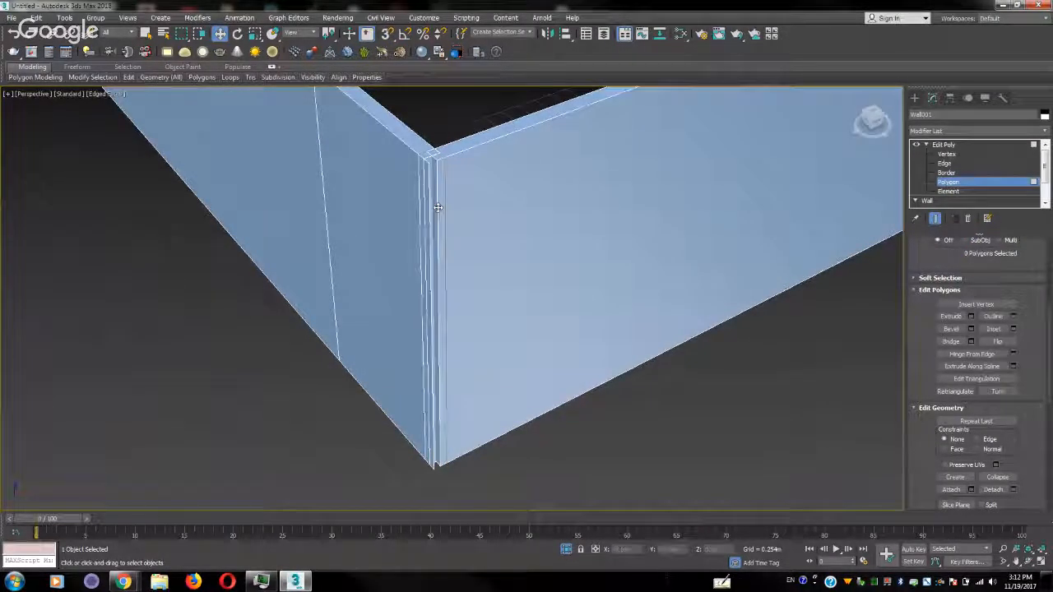
{"action": "left_click", "coordinate": [425, 298]}
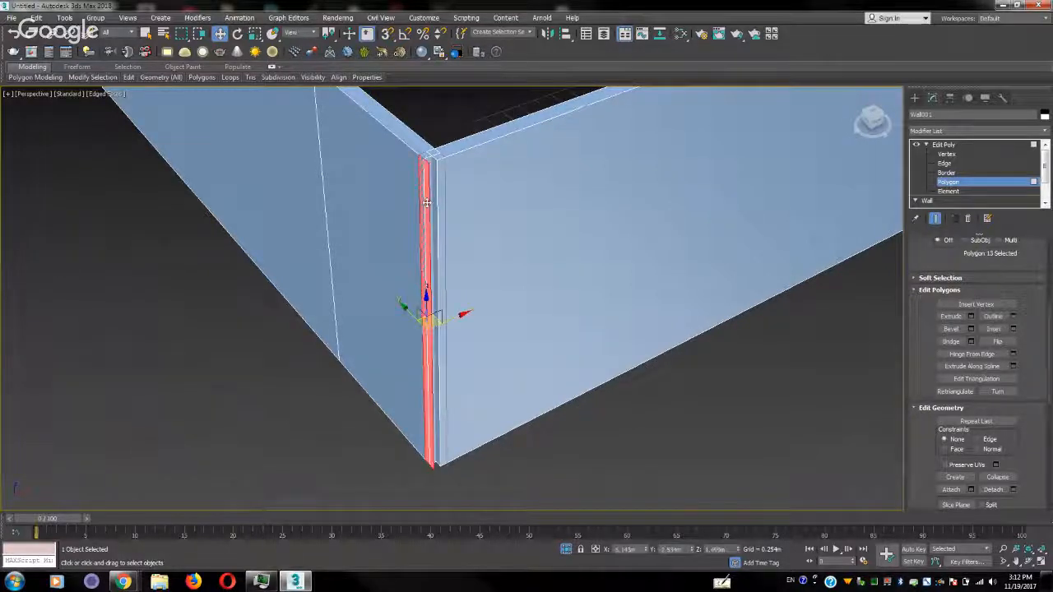
{"action": "key", "text": "Delete"}
Delete the leftover narrow inner vertical polygons inside the opened corner joining the long wall and the short windowless wall
{"action": "scroll", "coordinate": [426, 202], "scroll_direction": "up", "scroll_amount": 5}
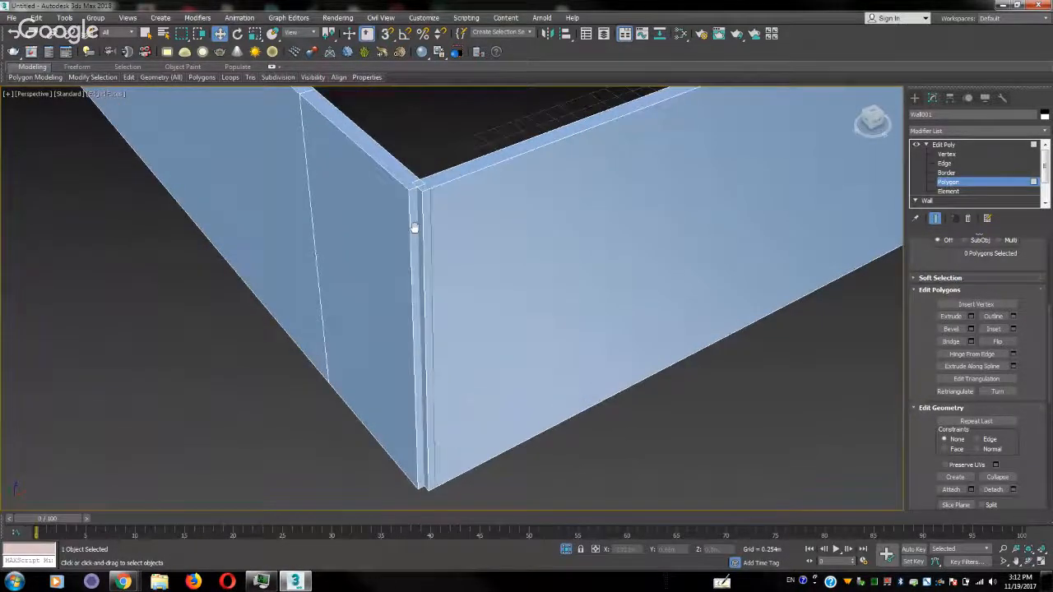
{"action": "left_click", "coordinate": [422, 196]}
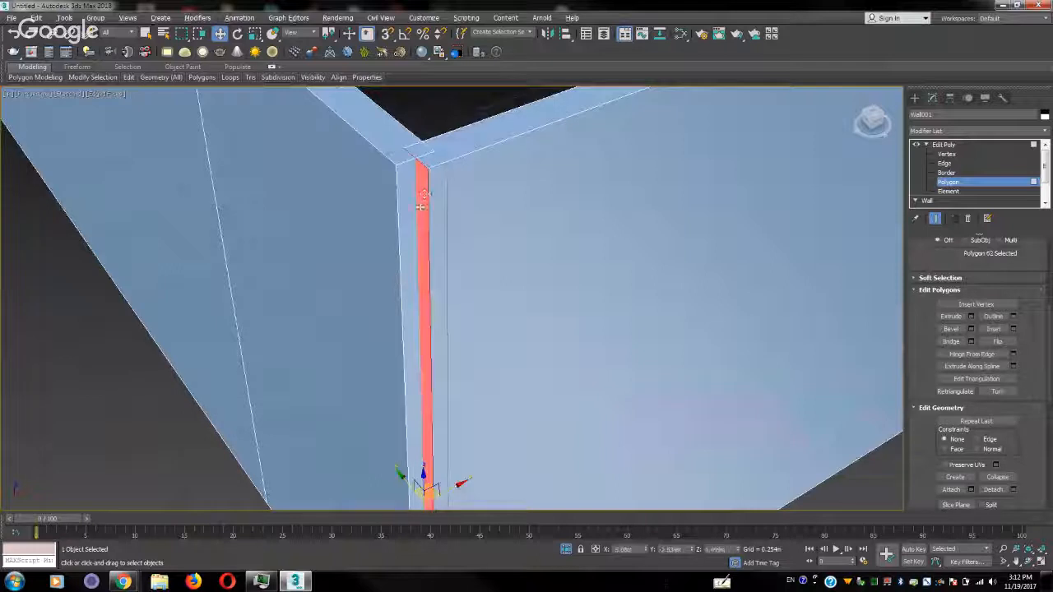
{"action": "middle_click_drag", "start_coordinate": [423, 203], "coordinate": [481, 219], "text": "alt"}
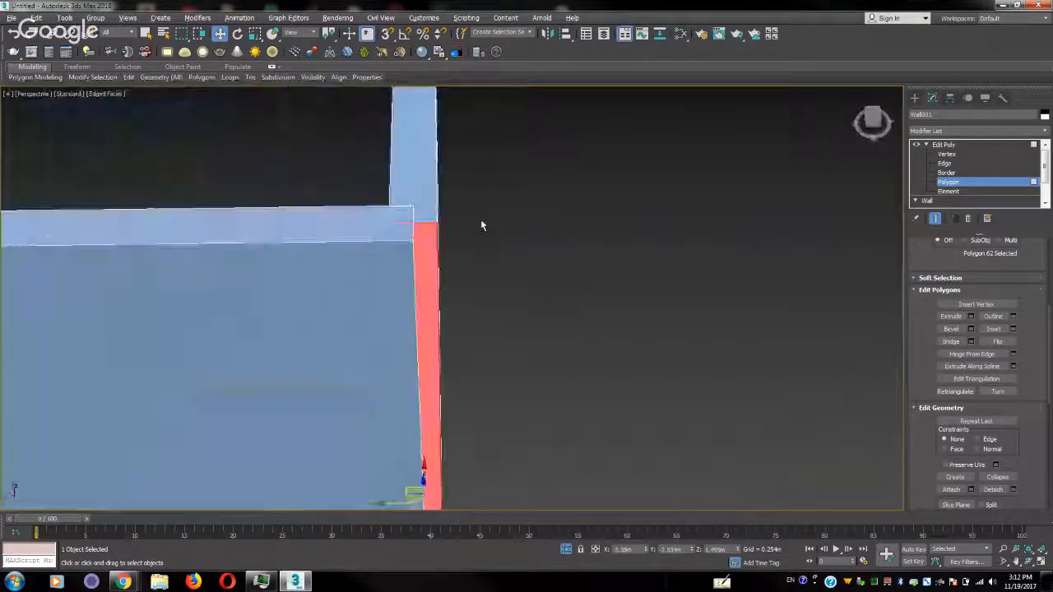
{"action": "left_click", "coordinate": [480, 218]}
{"action": "middle_click_drag", "start_coordinate": [455, 254], "coordinate": [431, 225], "text": "alt"}
{"action": "left_click", "coordinate": [284, 465]}
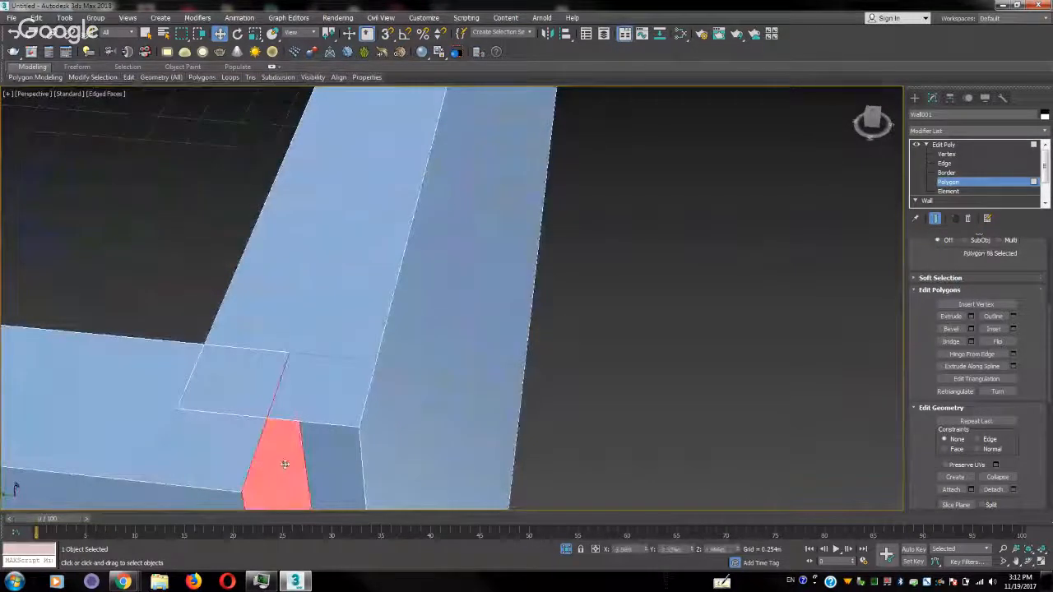
{"action": "key", "text": "Delete"}
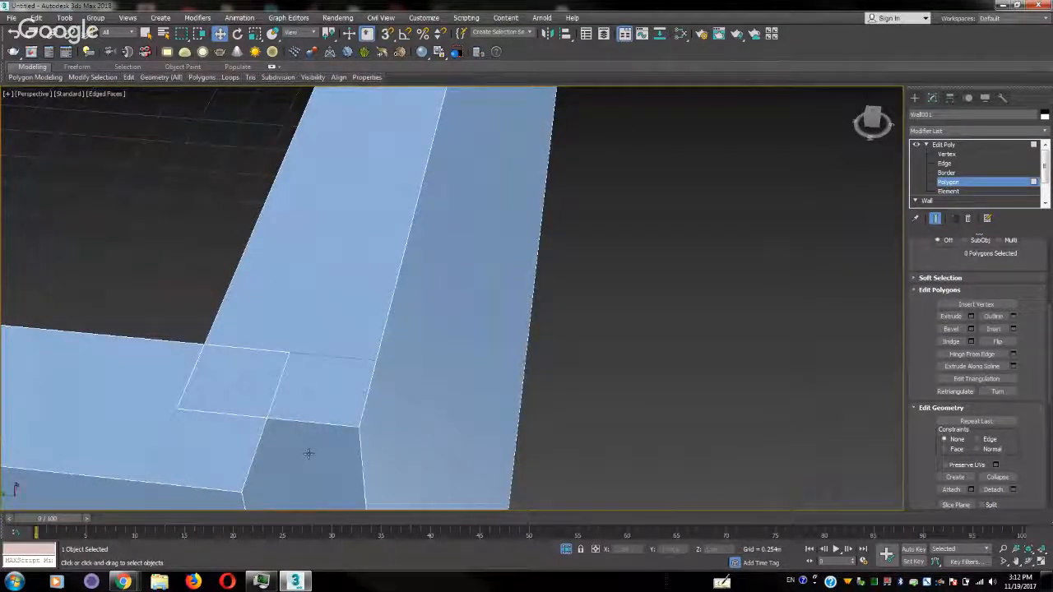
Try to target-weld the two outer top vertices on either side of the opened corner
{"action": "middle_click_drag", "start_coordinate": [333, 480], "coordinate": [388, 219]}
{"action": "scroll", "coordinate": [387, 219], "scroll_direction": "down", "scroll_amount": 2}
{"action": "middle_click_drag", "start_coordinate": [390, 305], "coordinate": [418, 303], "text": "alt"}
{"action": "scroll", "coordinate": [505, 223], "scroll_direction": "down", "scroll_amount": 4}
{"action": "middle_click_drag", "start_coordinate": [583, 181], "coordinate": [476, 364], "text": "alt"}
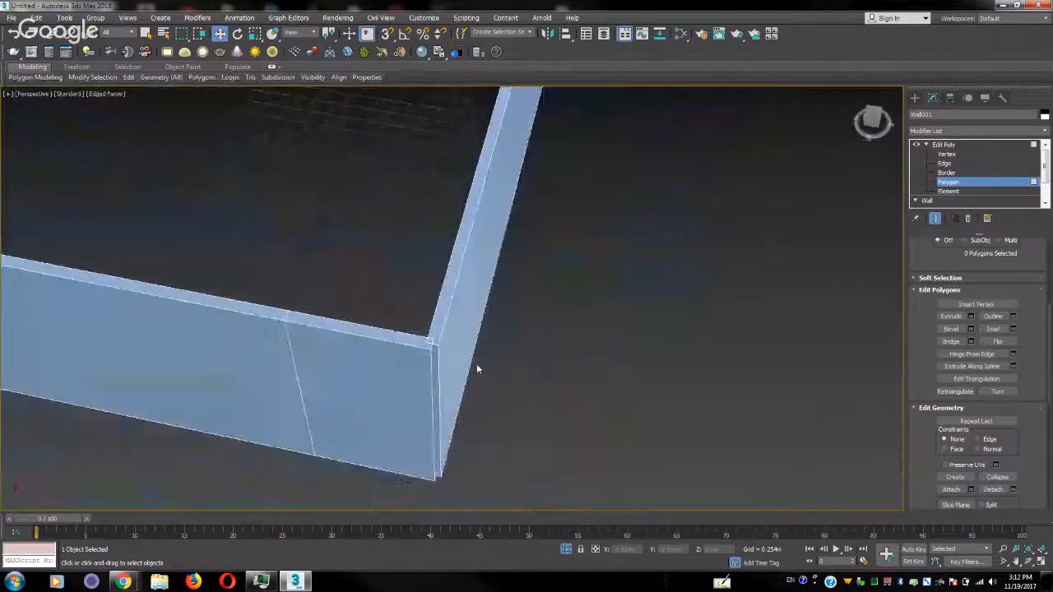
{"action": "scroll", "coordinate": [476, 363], "scroll_direction": "up", "scroll_amount": 3}
{"action": "key", "text": "1"}
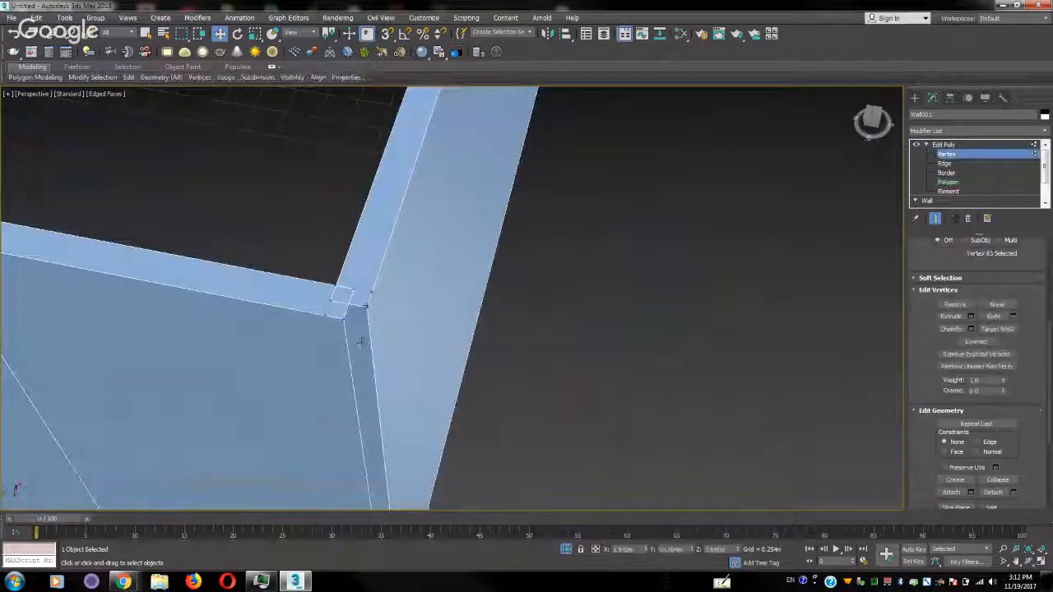
{"action": "left_click", "coordinate": [367, 307]}
{"action": "left_click", "coordinate": [421, 339]}
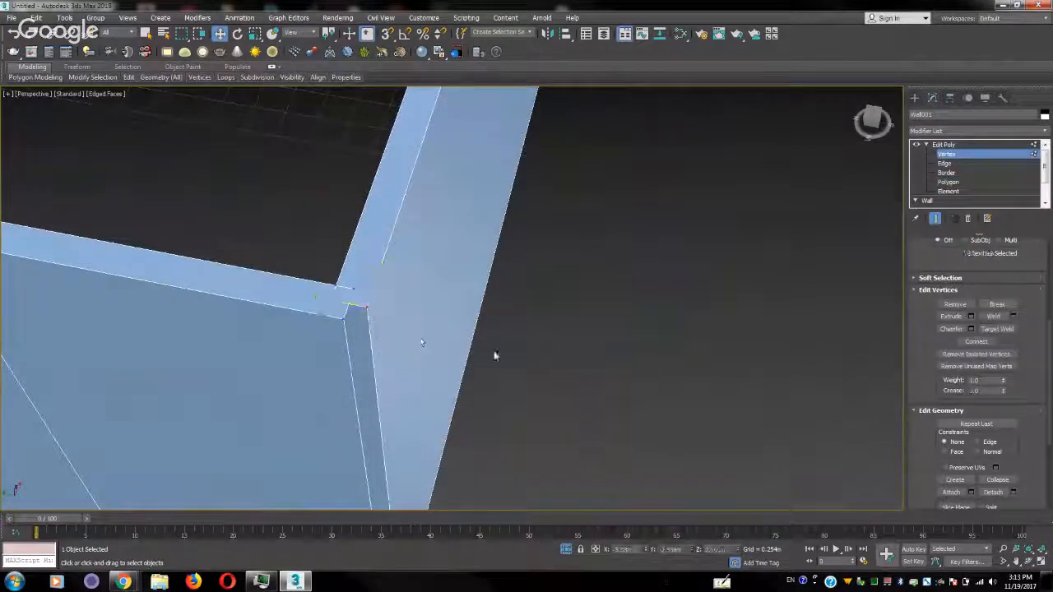
{"action": "left_click", "coordinate": [367, 308]}
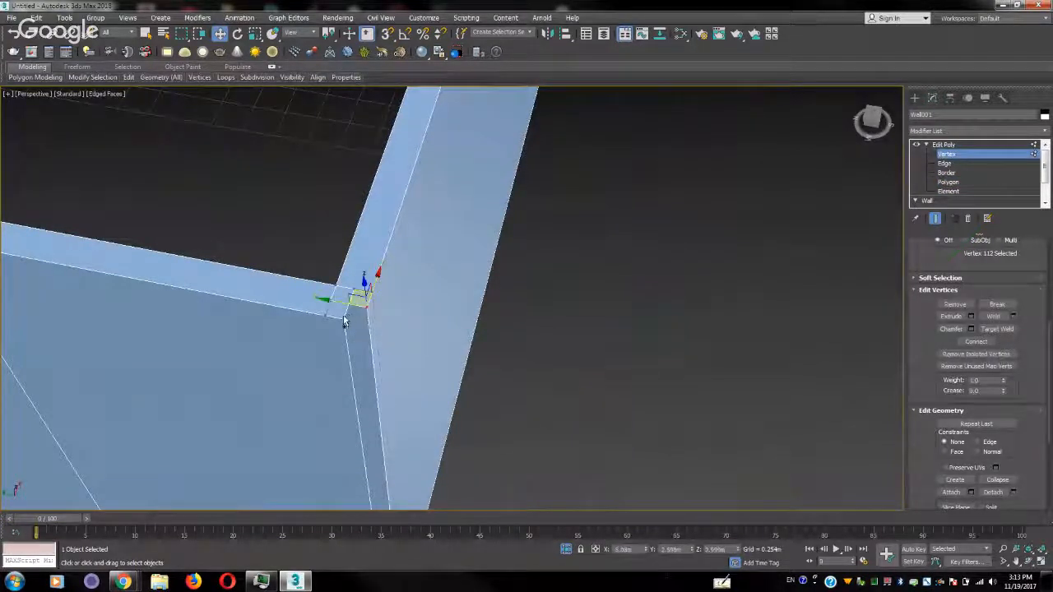
{"action": "left_click", "coordinate": [341, 319], "text": "ctrl"}
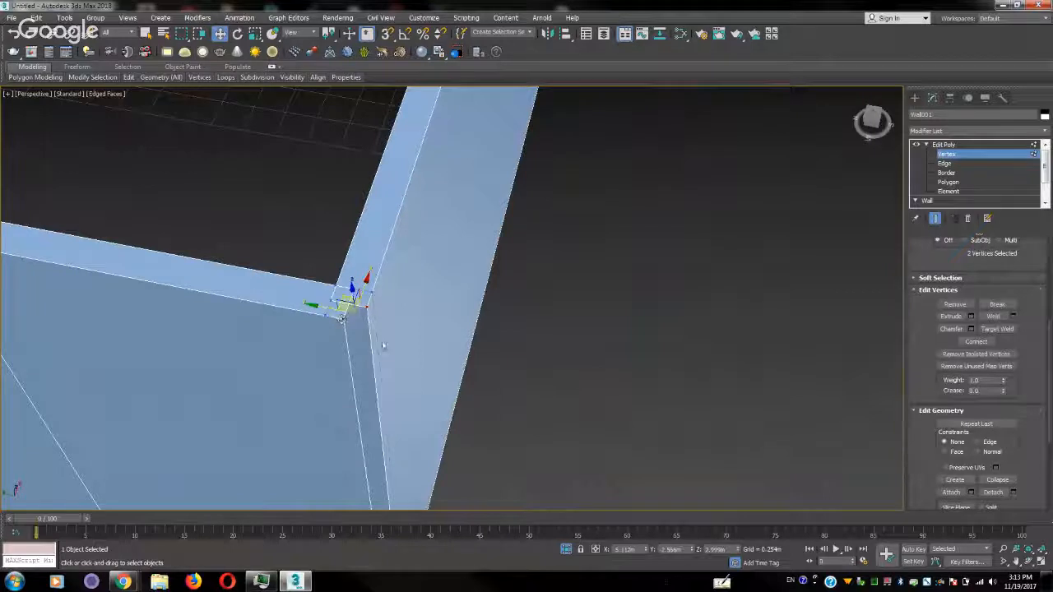
{"action": "left_click", "coordinate": [1011, 330]}
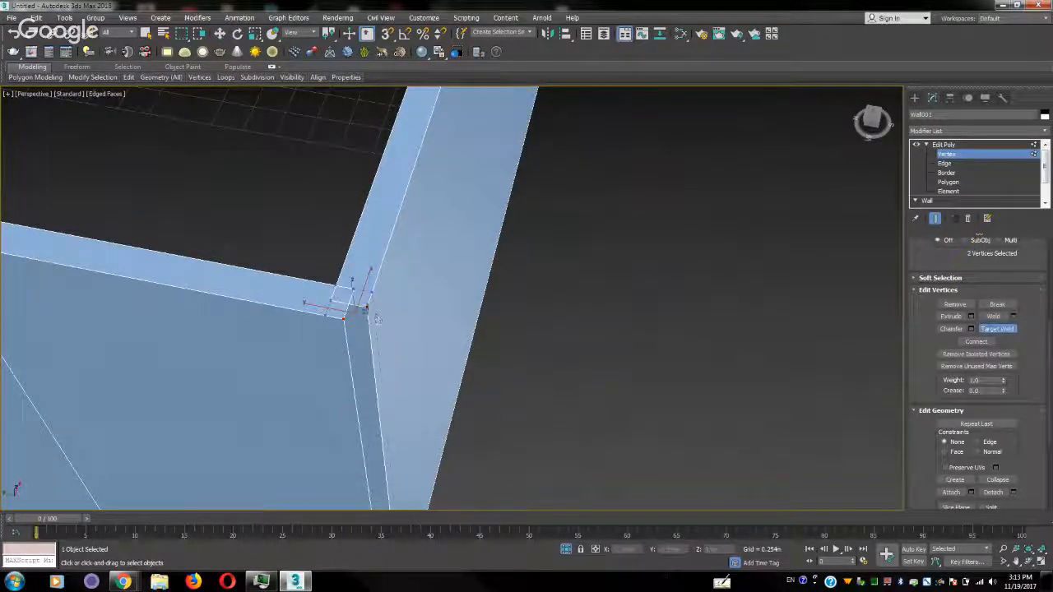
{"action": "left_click", "coordinate": [344, 318]}
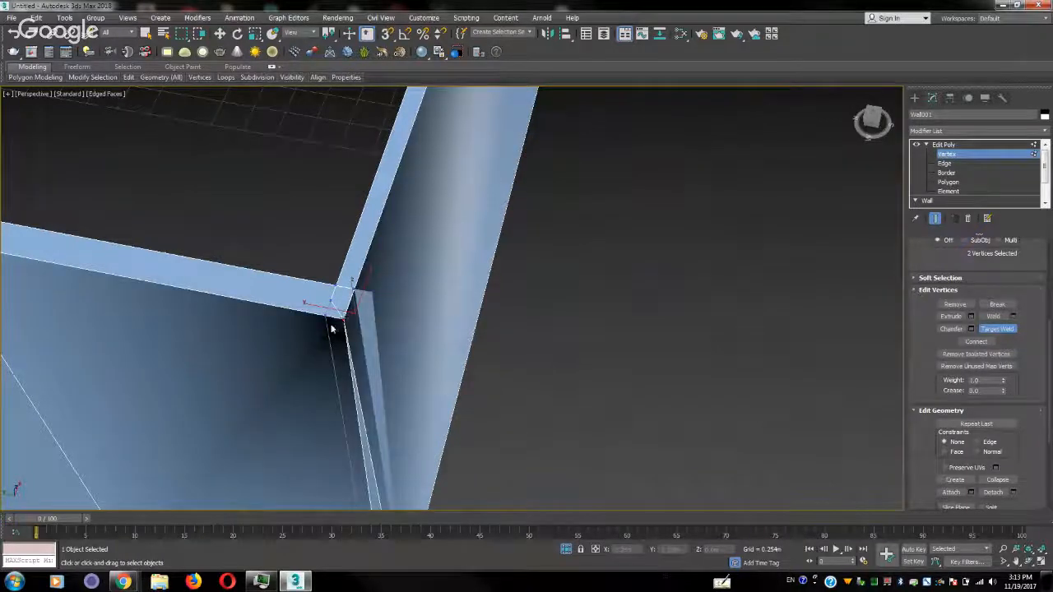
Try to weld the opened corner's outer top vertices, and its bottom pair, with a weld threshold of 0.173 m
{"action": "left_click", "coordinate": [1013, 317]}
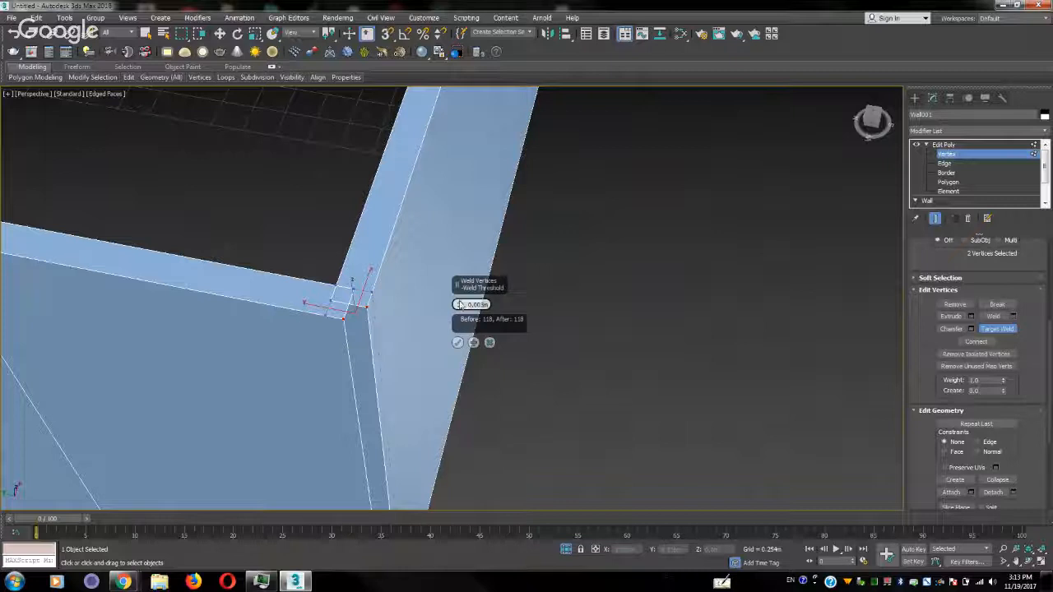
{"action": "left_click_drag", "start_coordinate": [460, 284], "coordinate": [385, 279]}
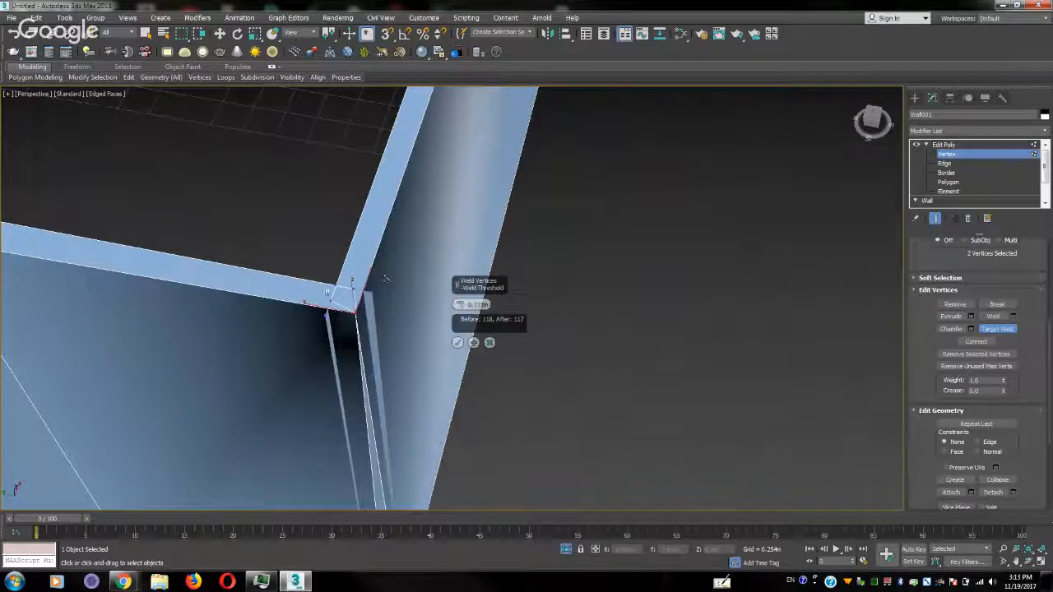
{"action": "middle_click_drag", "start_coordinate": [399, 372], "coordinate": [414, 145]}
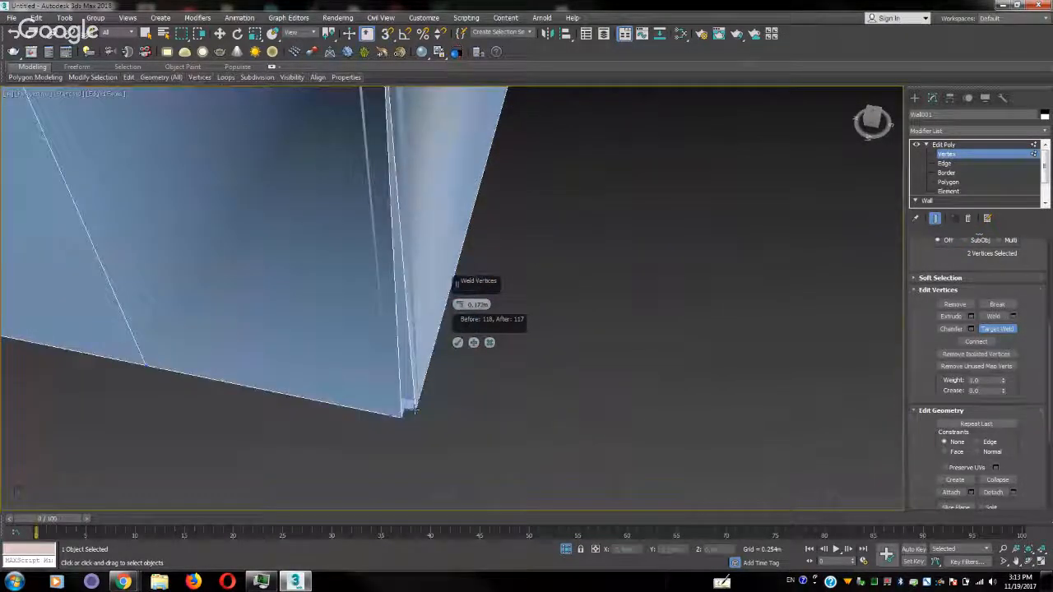
{"action": "right_click", "coordinate": [453, 434]}
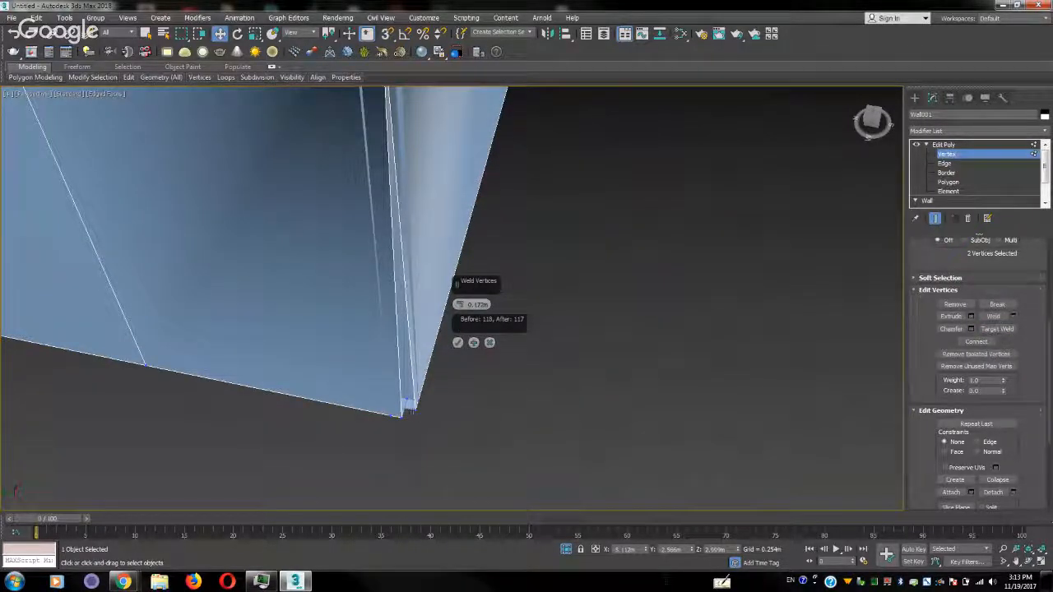
{"action": "left_click", "coordinate": [411, 408]}
{"action": "left_click", "coordinate": [402, 419], "text": "ctrl"}
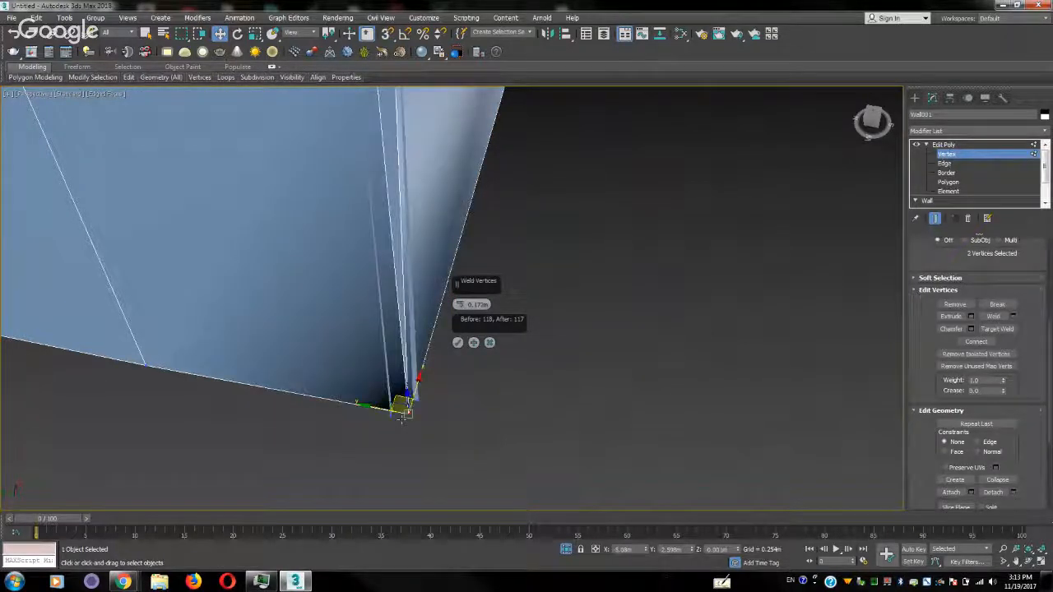
{"action": "middle_click_drag", "start_coordinate": [405, 200], "coordinate": [394, 365]}
{"action": "scroll", "coordinate": [394, 364], "scroll_direction": "down", "scroll_amount": 2}
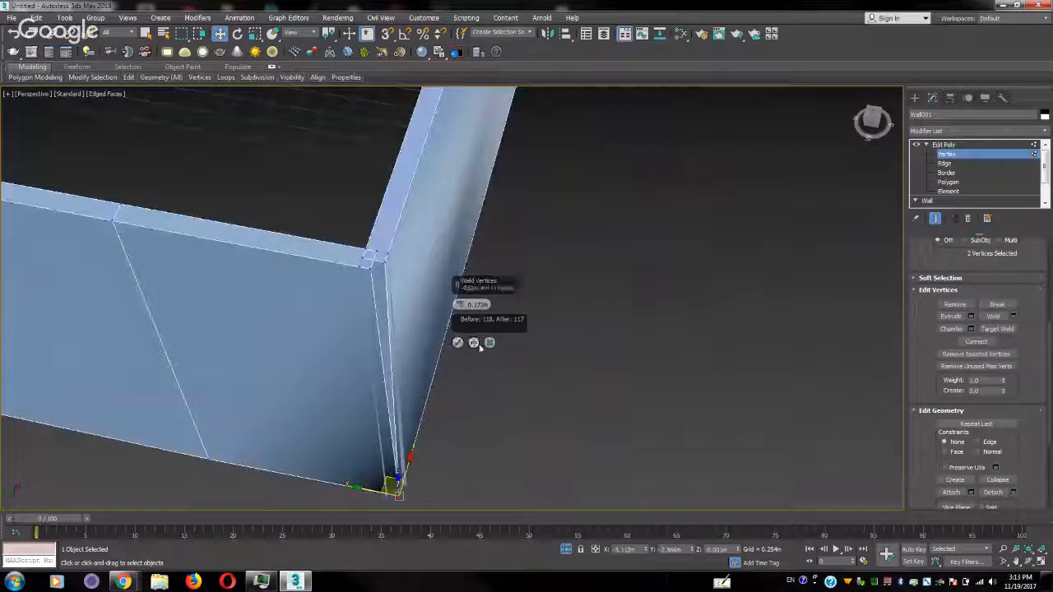
{"action": "left_click", "coordinate": [458, 343]}
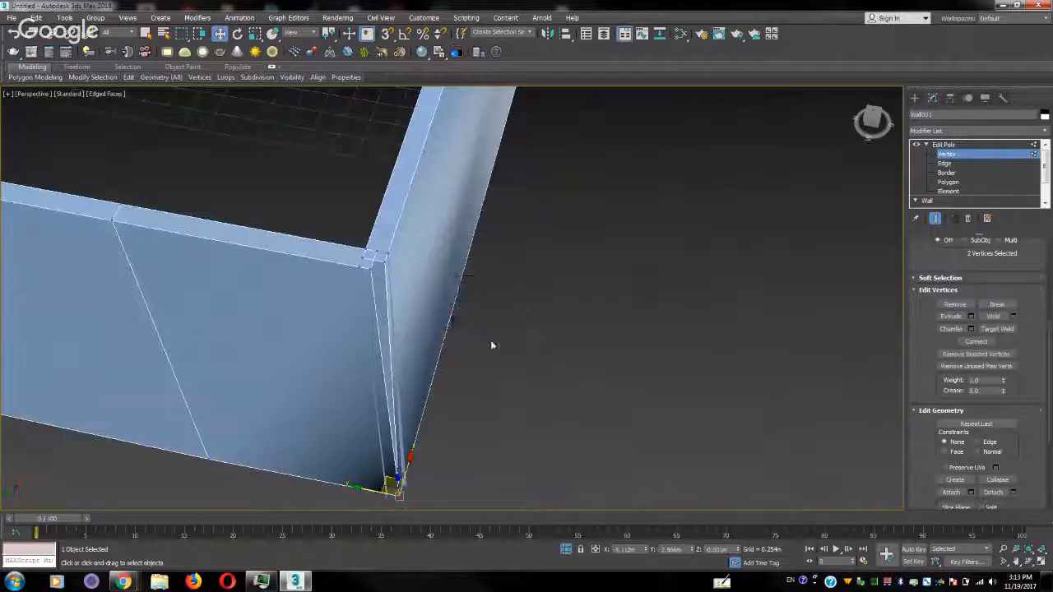
Weld the two open outer vertical edges at the corner into one by raising the weld threshold
{"action": "left_click", "coordinate": [962, 163]}
{"action": "left_click", "coordinate": [391, 331]}
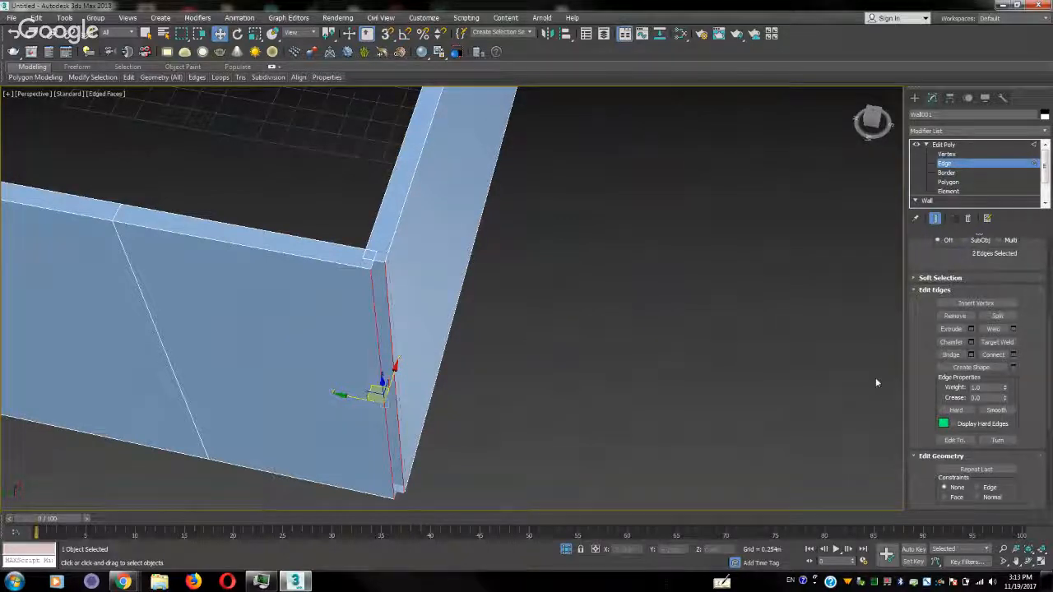
{"action": "left_click", "coordinate": [1013, 329]}
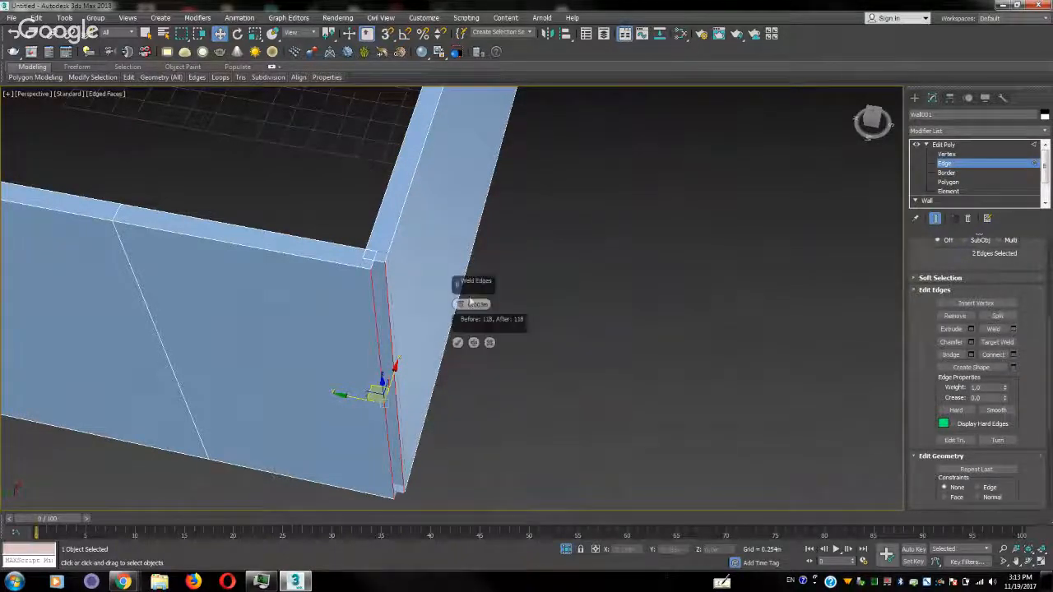
{"action": "left_click_drag", "start_coordinate": [460, 304], "coordinate": [460, 285]}
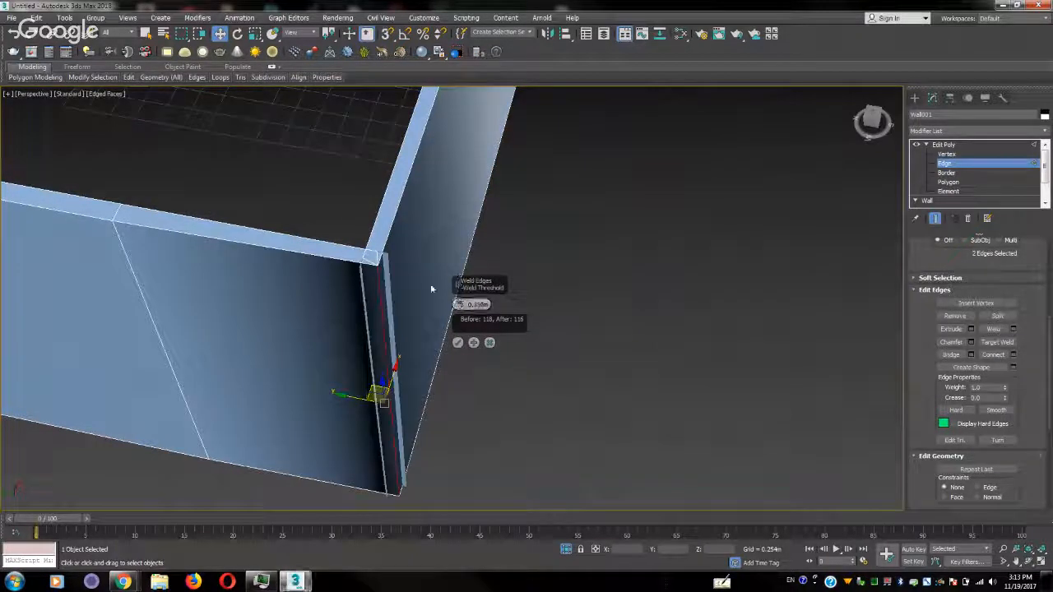
{"action": "middle_click_drag", "start_coordinate": [346, 294], "coordinate": [411, 329], "text": "alt"}
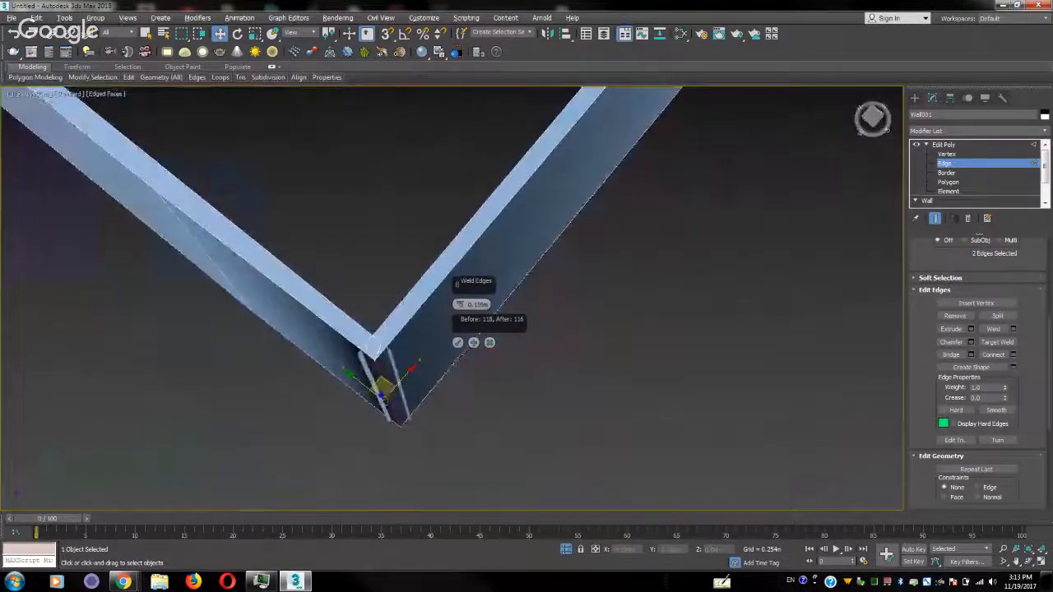
{"action": "left_click", "coordinate": [458, 343]}
{"action": "middle_click_drag", "start_coordinate": [496, 353], "coordinate": [674, 287], "text": "alt"}
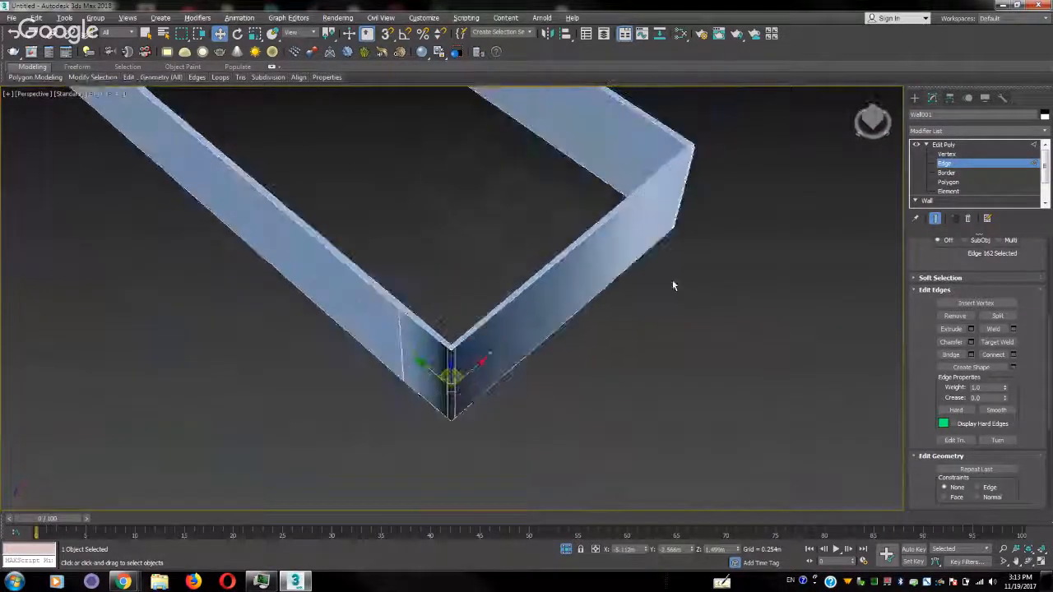
Check the material IDs and smoothing groups of the two outer polygons adjoining the welded corner
{"action": "left_click", "coordinate": [970, 182]}
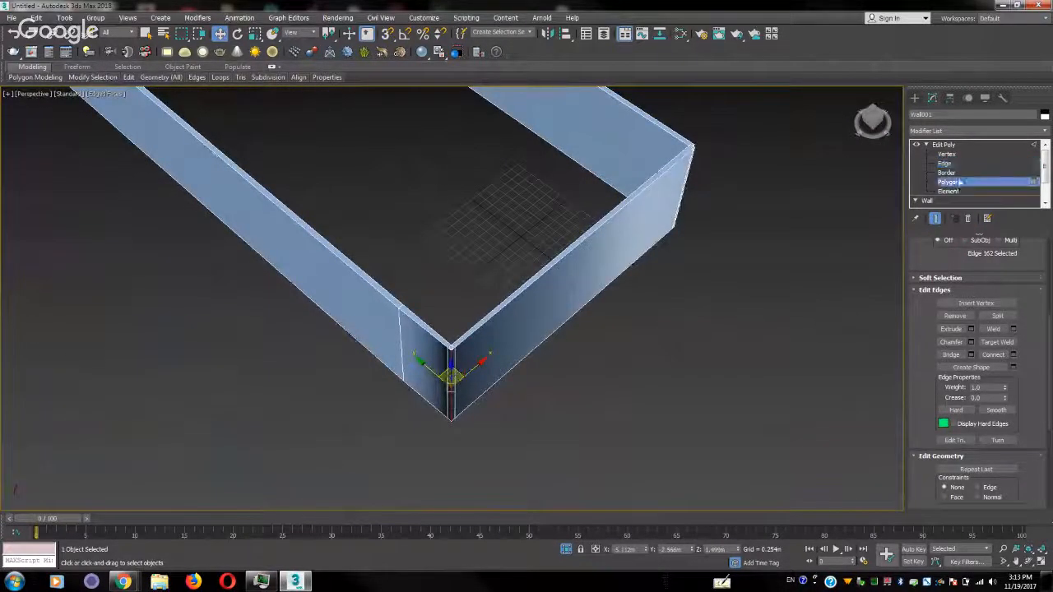
{"action": "left_click", "coordinate": [585, 270]}
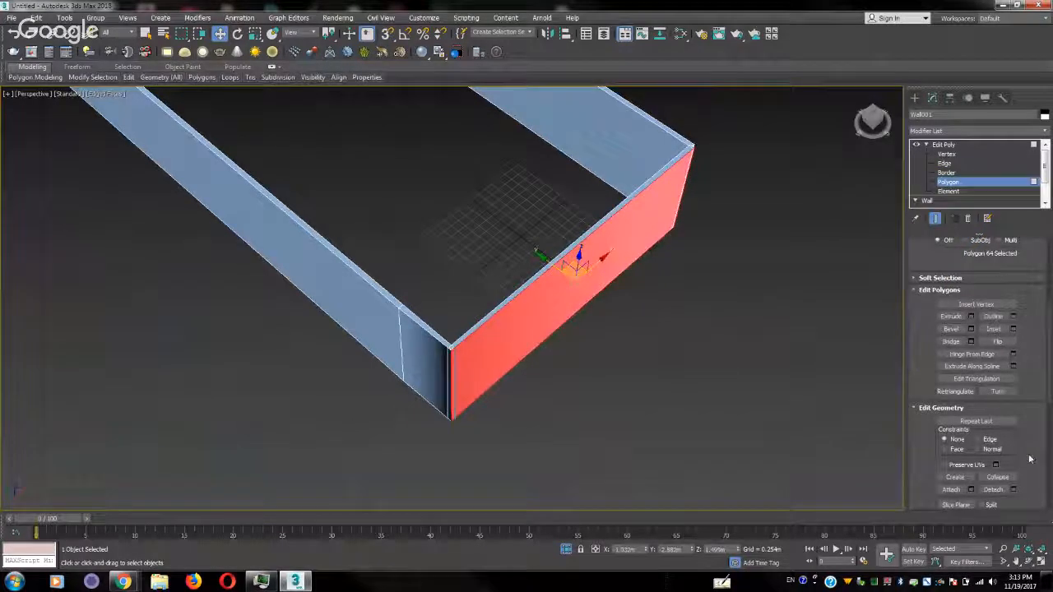
{"action": "left_click_drag", "start_coordinate": [1029, 459], "coordinate": [1021, 107]}
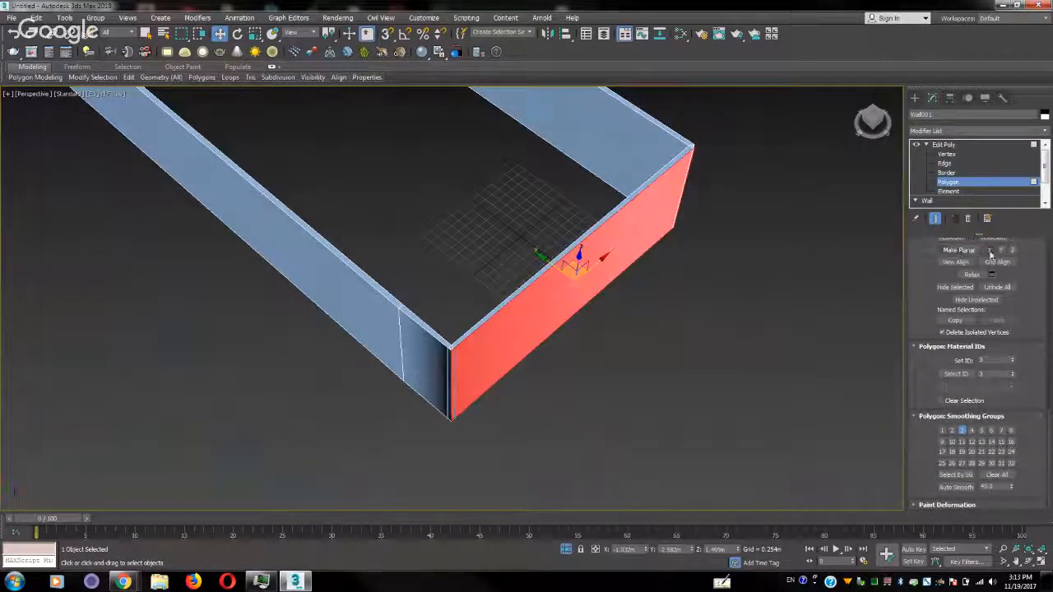
{"action": "left_click", "coordinate": [414, 349]}
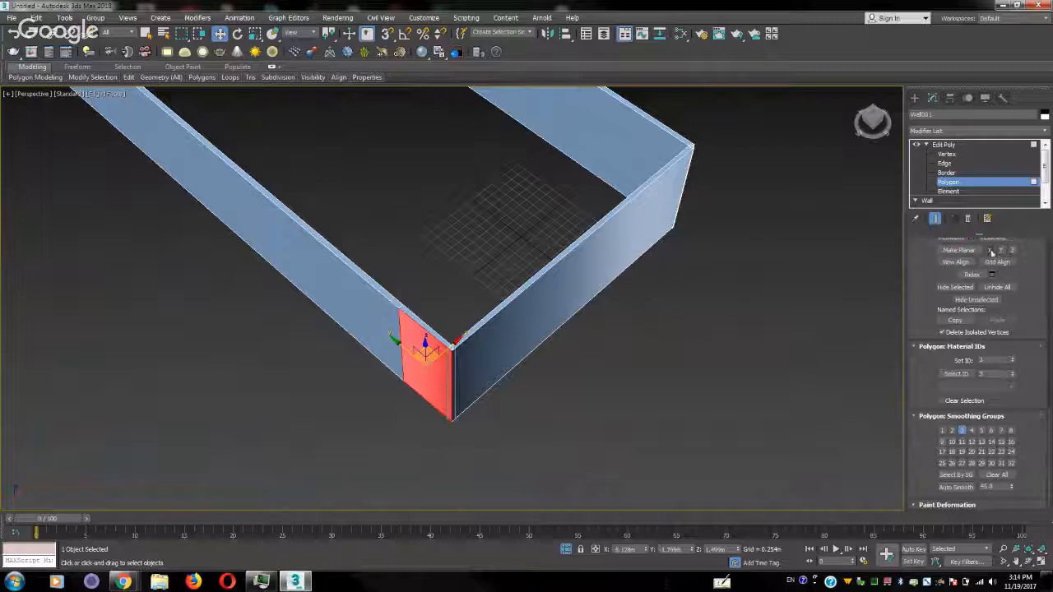
{"action": "left_click", "coordinate": [656, 360]}
{"action": "scroll", "coordinate": [486, 348], "scroll_direction": "up", "scroll_amount": 6}
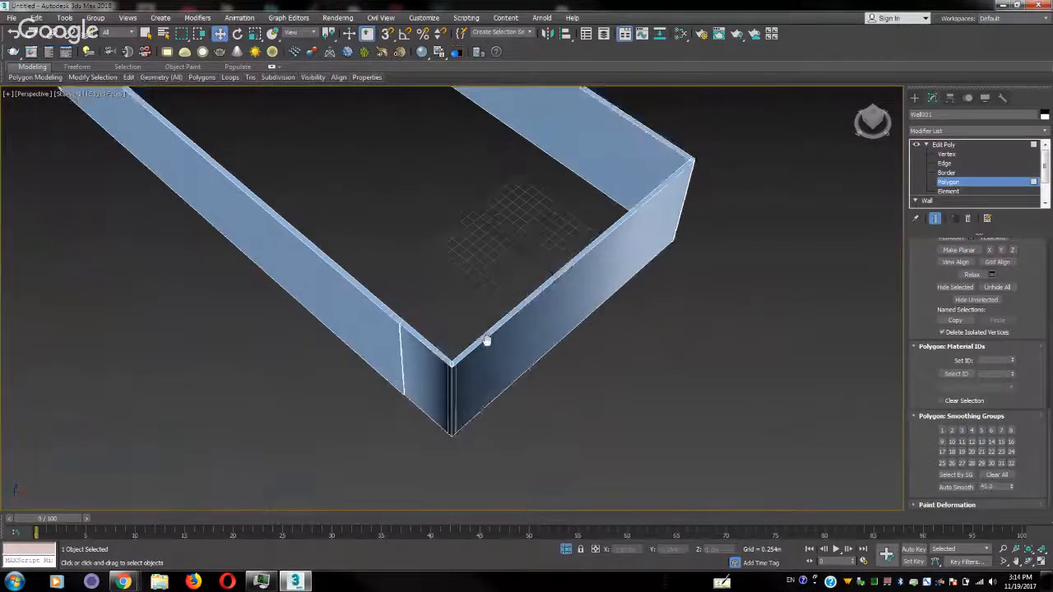
{"action": "scroll", "coordinate": [486, 352], "scroll_direction": "down", "scroll_amount": 4}
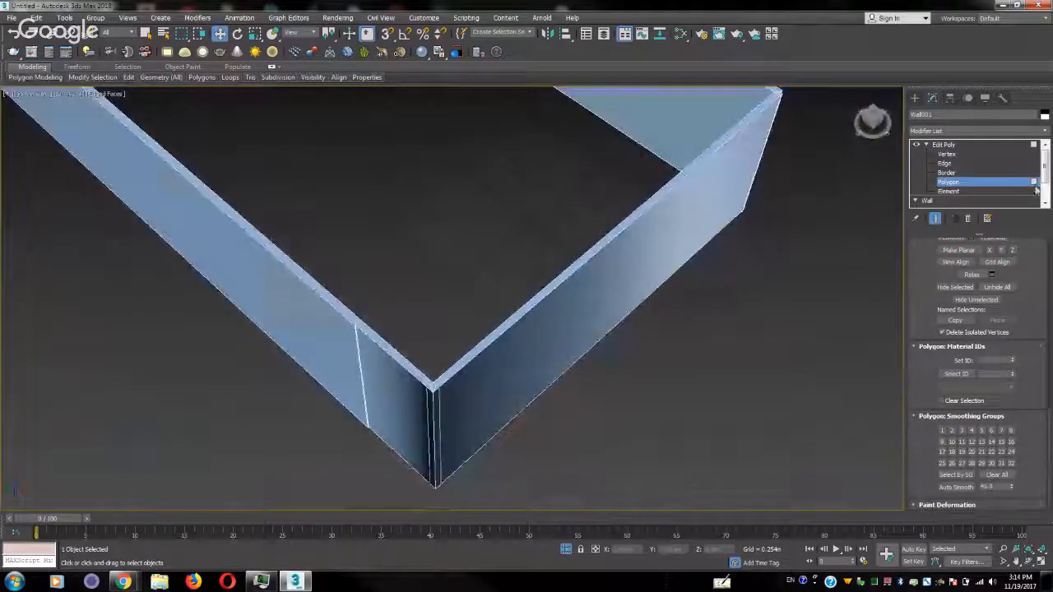
Leave polygon editing and return the outer wall to object level, checking its shape and corners all around
{"action": "left_click", "coordinate": [1035, 185]}
{"action": "middle_click_drag", "start_coordinate": [655, 210], "coordinate": [679, 288]}
{"action": "scroll", "coordinate": [684, 355], "scroll_direction": "down", "scroll_amount": 5}
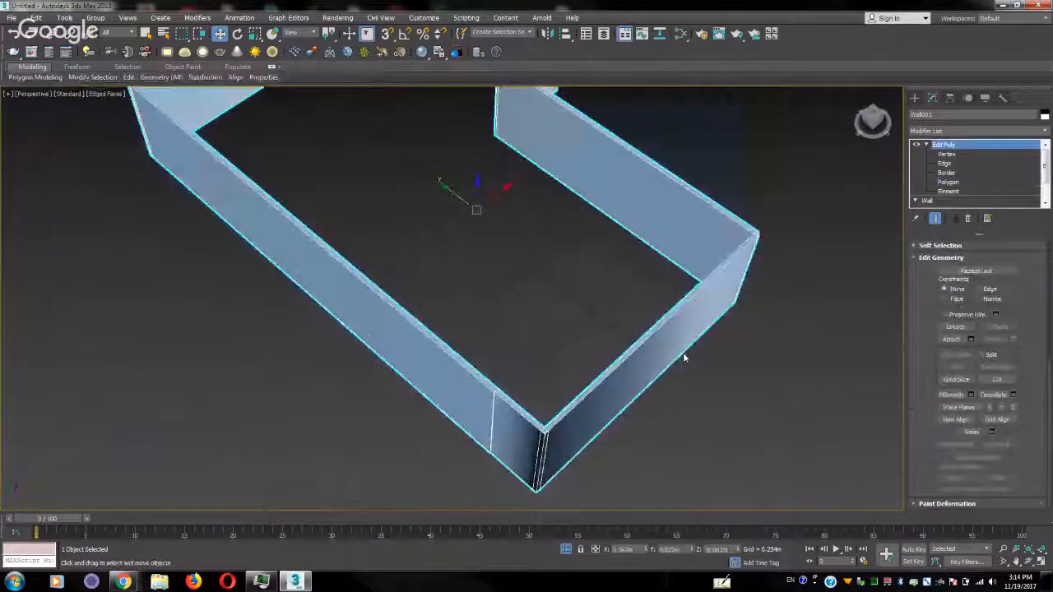
{"action": "middle_click_drag", "start_coordinate": [534, 262], "coordinate": [617, 272], "text": "alt"}
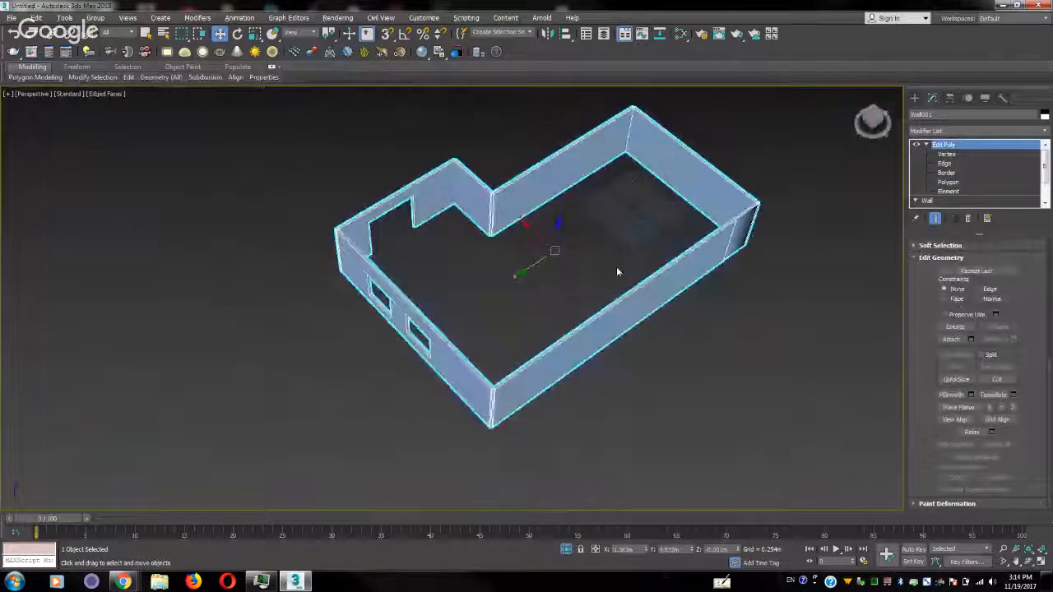
{"action": "scroll", "coordinate": [574, 312], "scroll_direction": "up", "scroll_amount": 3}
{"action": "left_click", "coordinate": [1028, 182]}
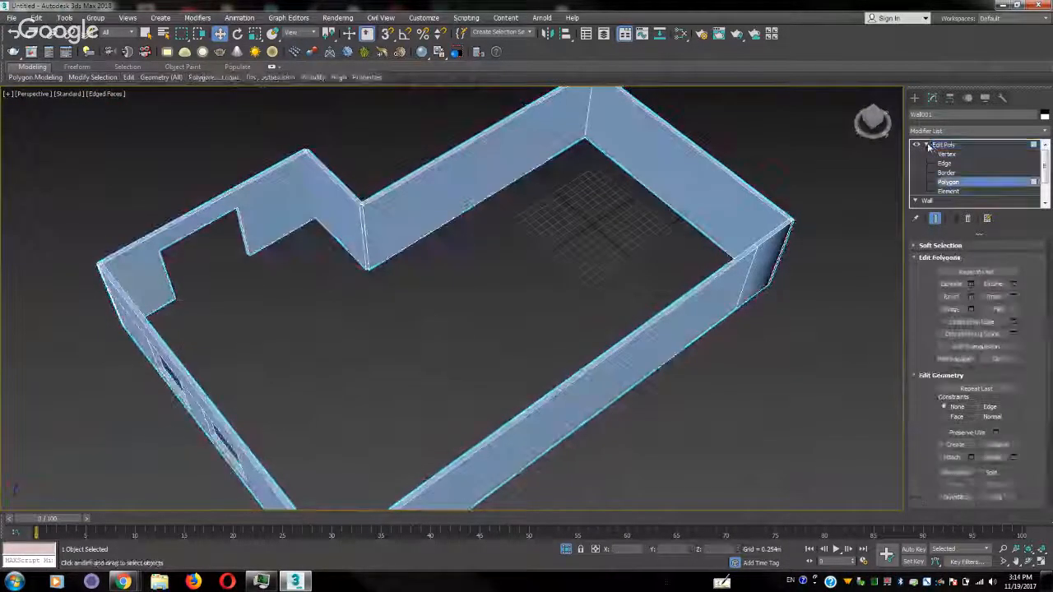
{"action": "left_click", "coordinate": [944, 144]}
{"action": "left_click", "coordinate": [914, 98]}
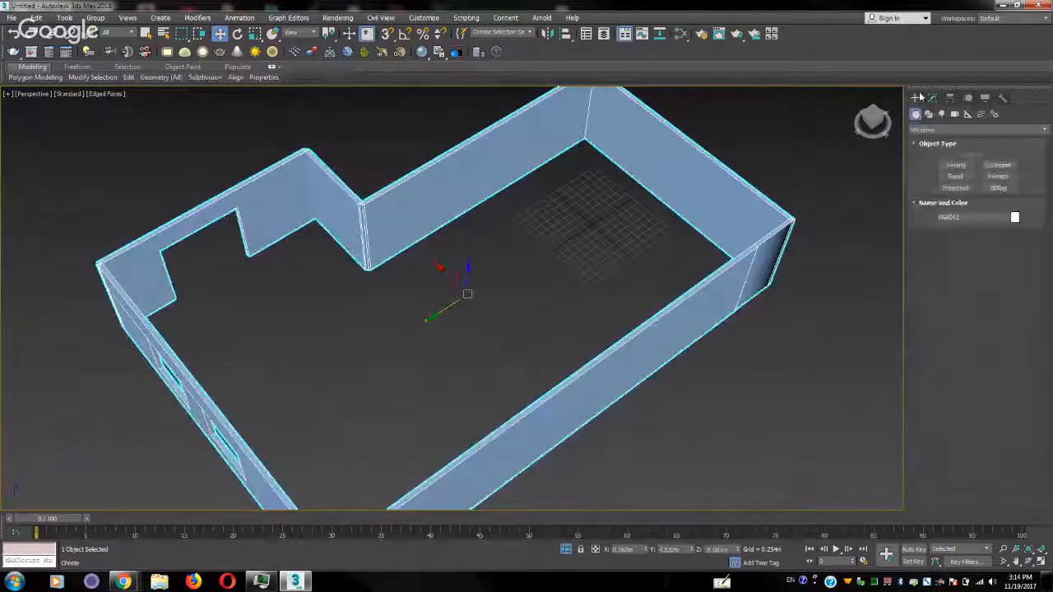
{"action": "left_click", "coordinate": [928, 115]}
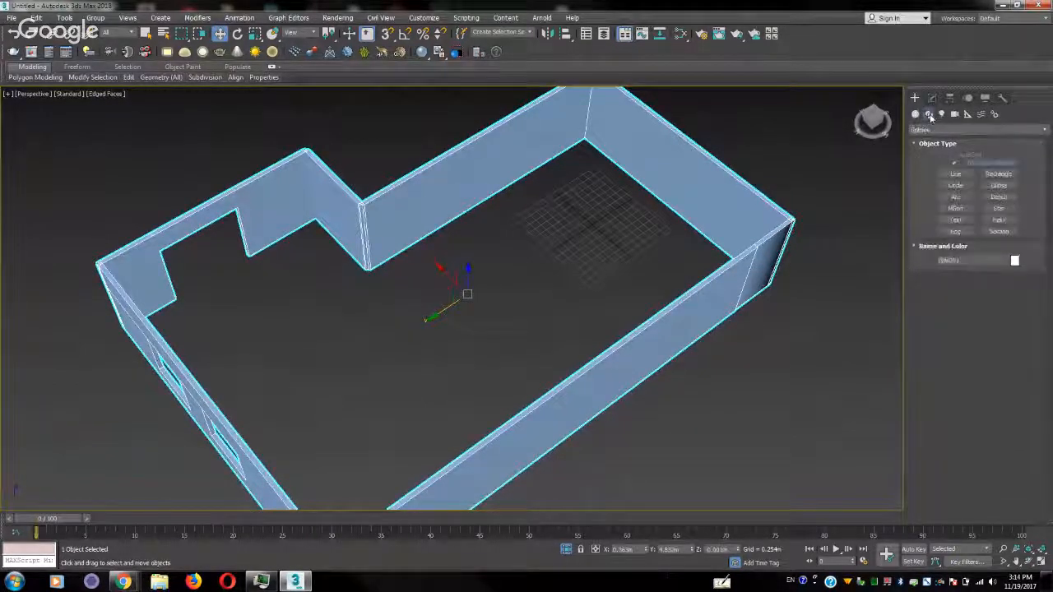
{"action": "left_click", "coordinate": [957, 175]}
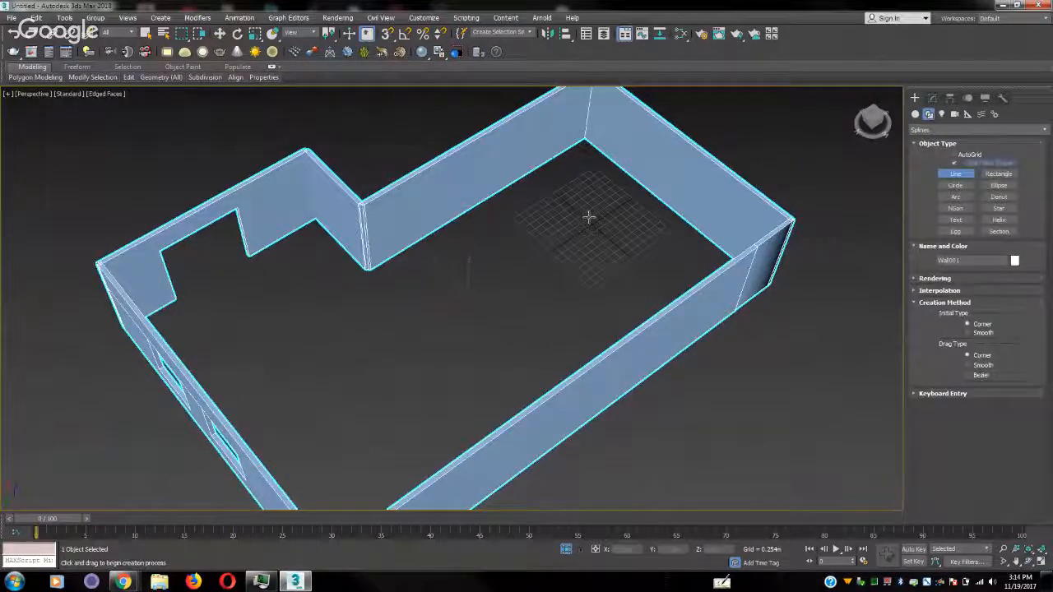
{"action": "right_click", "coordinate": [388, 33]}
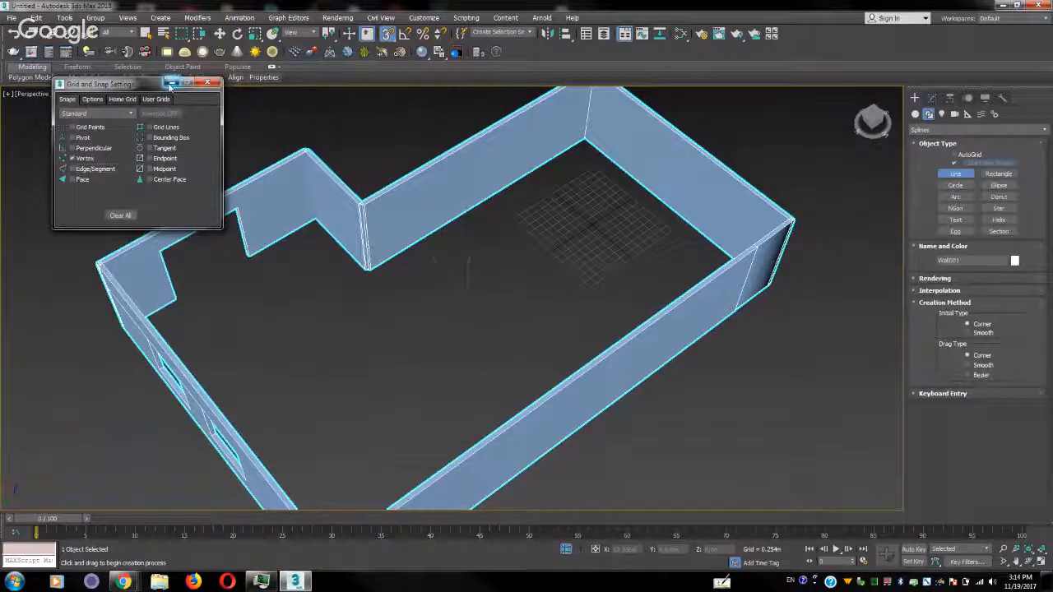
{"action": "left_click", "coordinate": [170, 86]}
{"action": "middle_click_drag", "start_coordinate": [636, 238], "coordinate": [247, 353]}
{"action": "scroll", "coordinate": [477, 310], "scroll_direction": "up", "scroll_amount": 4}
{"action": "right_click", "coordinate": [288, 336]}
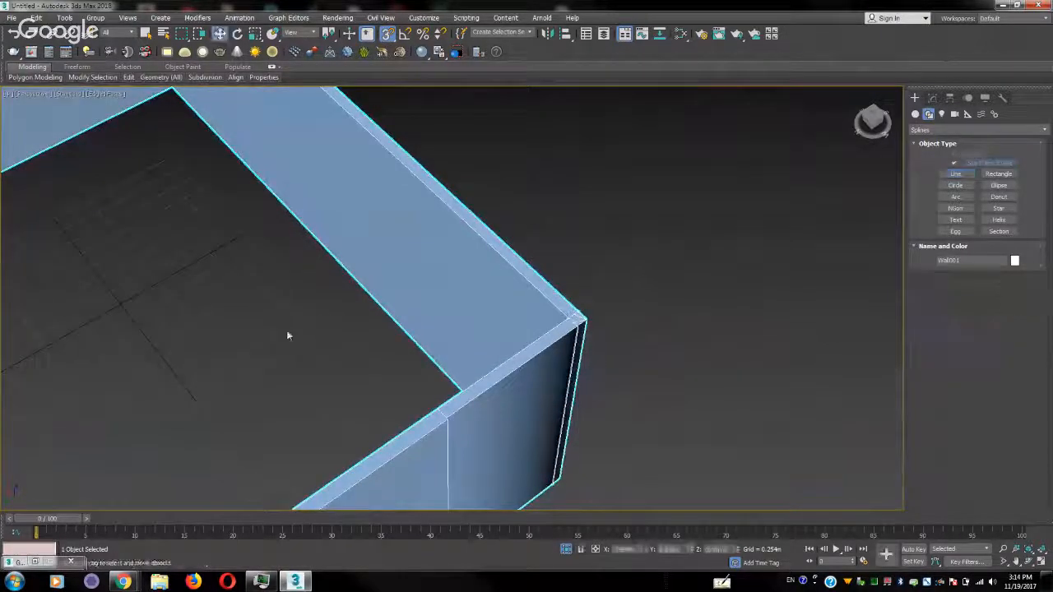
Restrict the selection filter to Shapes and deselect the outer wall
{"action": "left_click", "coordinate": [119, 32]}
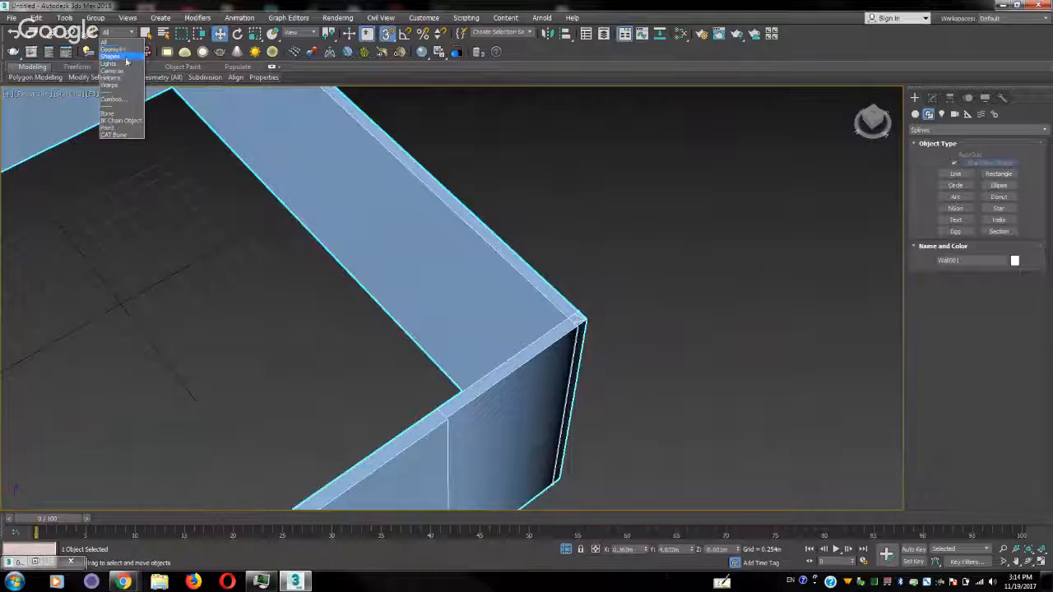
{"action": "left_click", "coordinate": [125, 61]}
{"action": "scroll", "coordinate": [242, 251], "scroll_direction": "down", "scroll_amount": 10}
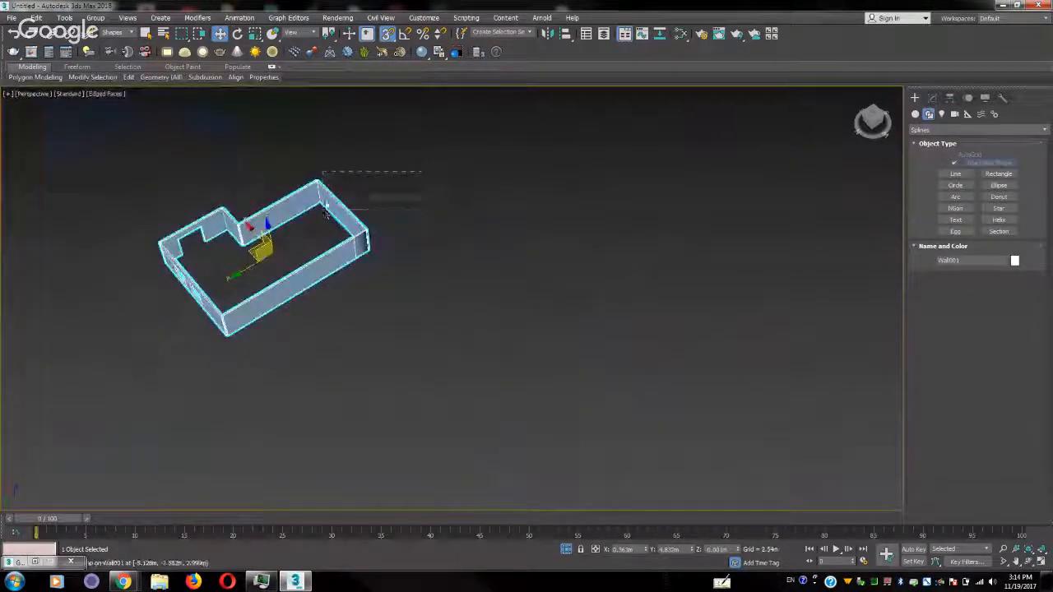
{"action": "left_click", "coordinate": [325, 214]}
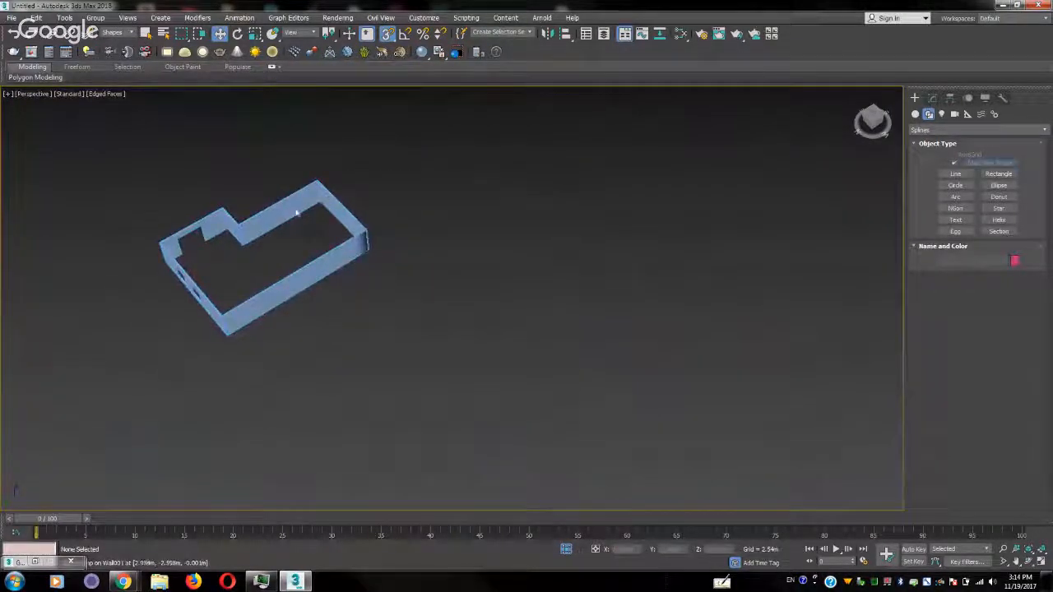
{"action": "left_click", "coordinate": [932, 99]}
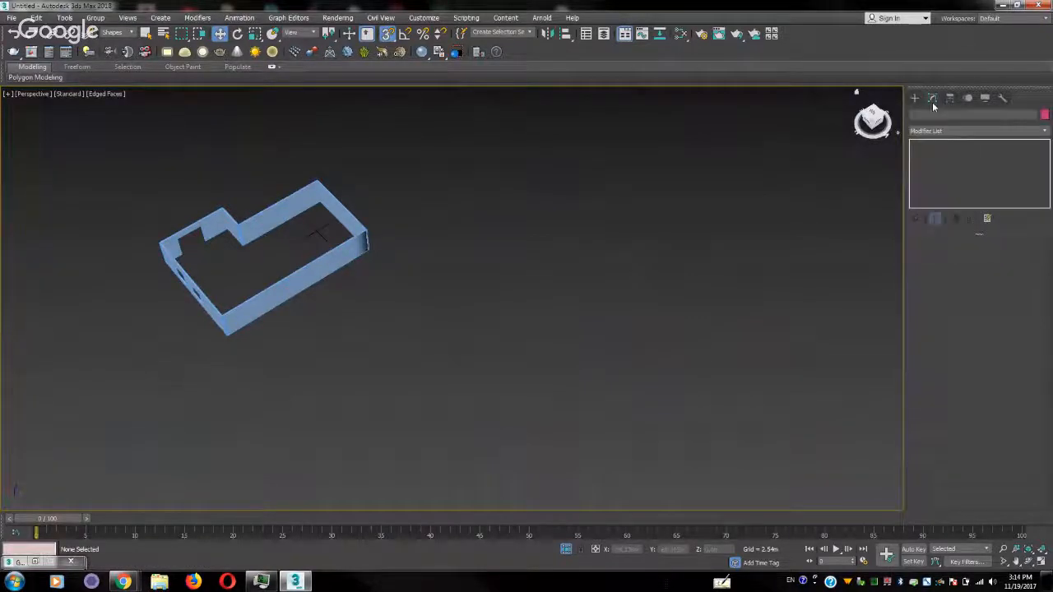
{"action": "left_click", "coordinate": [916, 99]}
{"action": "left_click", "coordinate": [916, 114]}
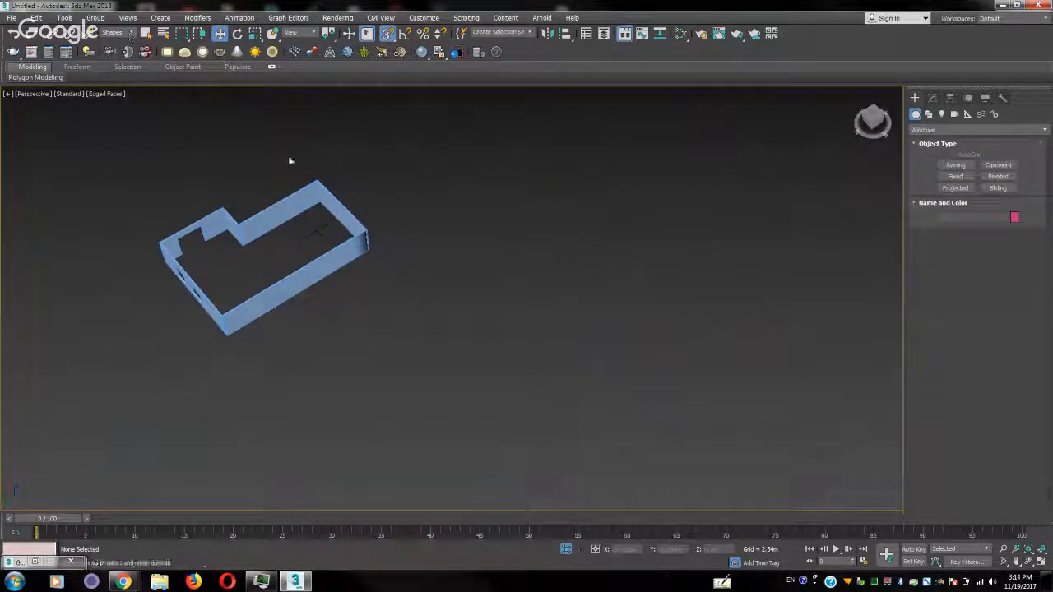
Turn off snapping and end the isolation so that all the walls are displayed
{"action": "key", "text": "s"}
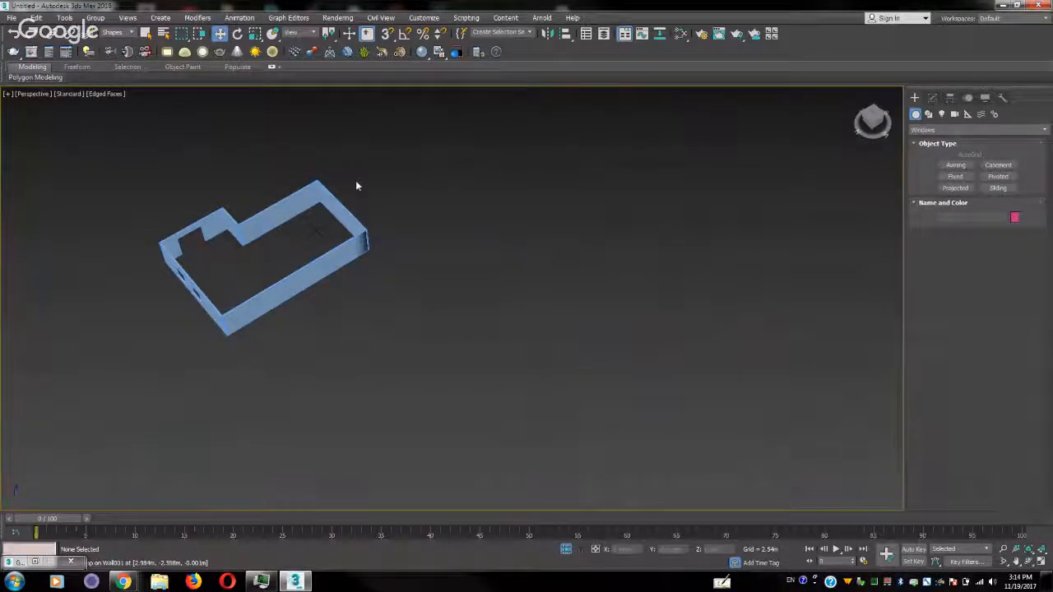
{"action": "left_click_drag", "start_coordinate": [191, 294], "coordinate": [193, 292]}
{"action": "left_click", "coordinate": [308, 34]}
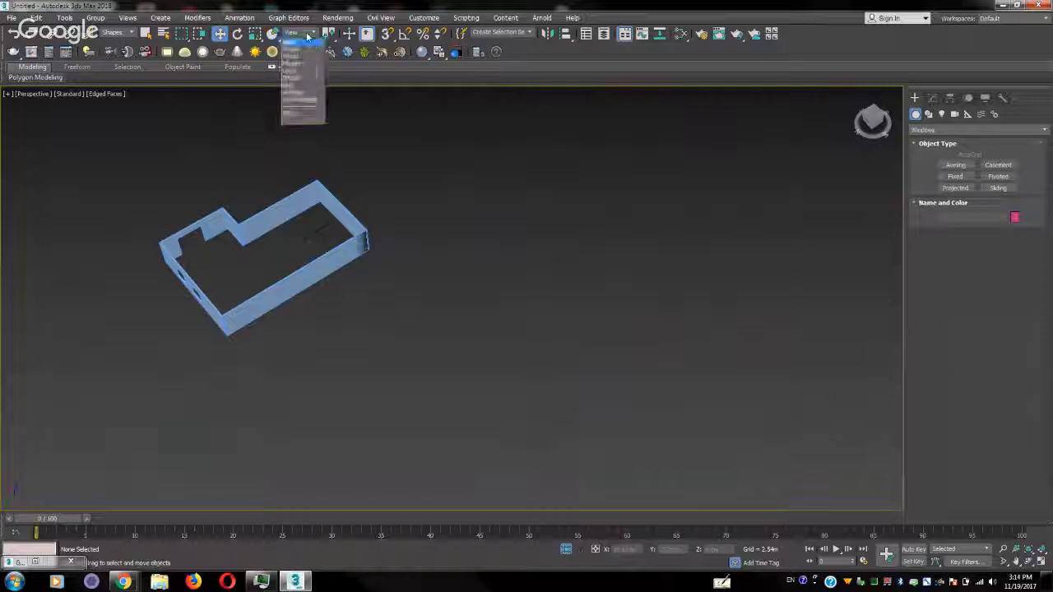
{"action": "left_click", "coordinate": [305, 42]}
{"action": "middle_click_drag", "start_coordinate": [366, 168], "coordinate": [467, 169]}
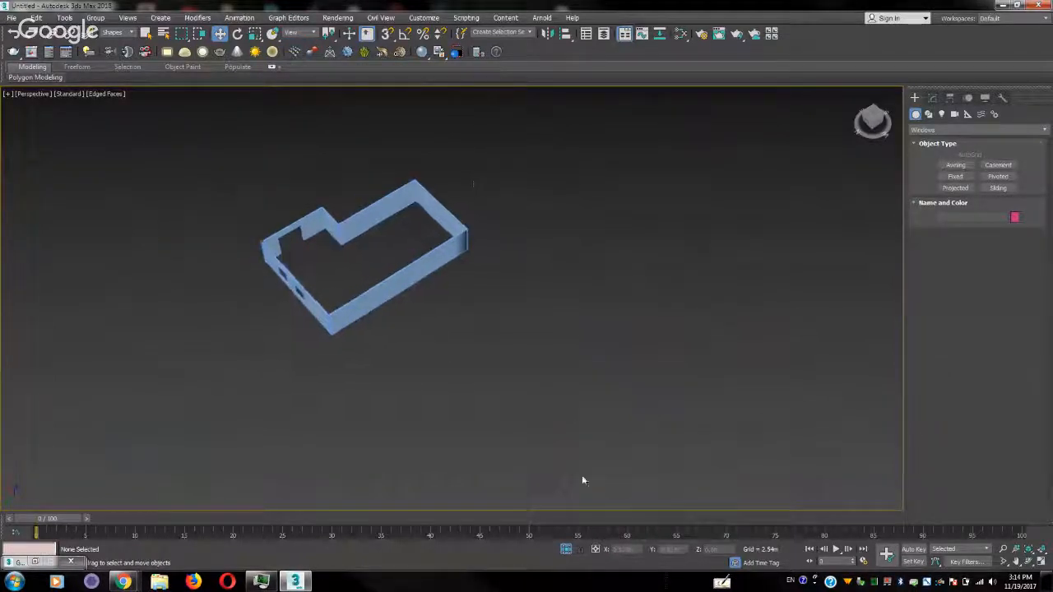
{"action": "left_click", "coordinate": [569, 550]}
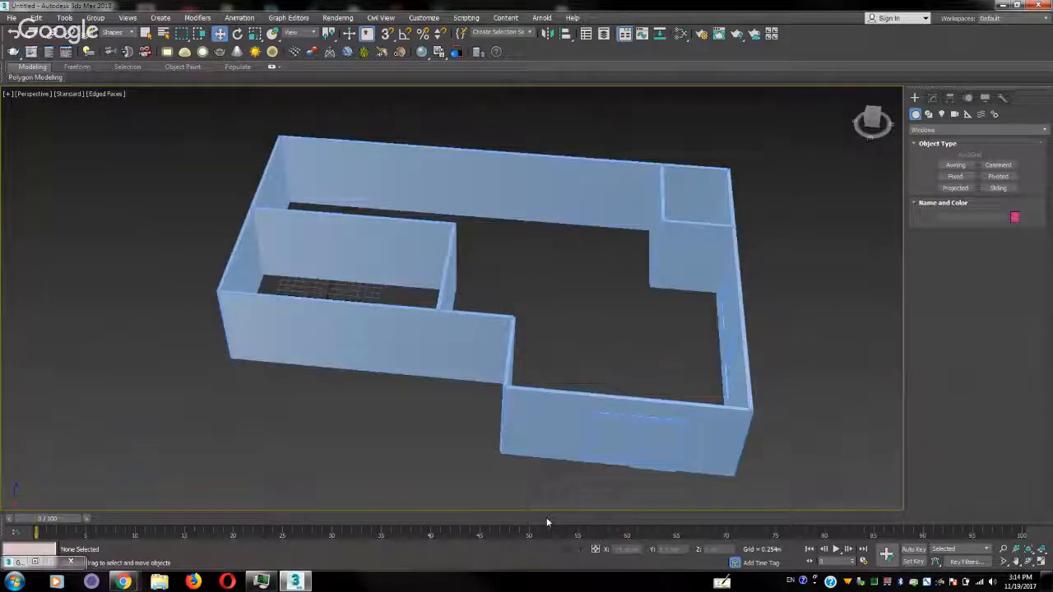
Try to select a shape along the long outer wall, and set the selection filter back to All
{"action": "left_click", "coordinate": [509, 154]}
{"action": "left_click", "coordinate": [508, 157]}
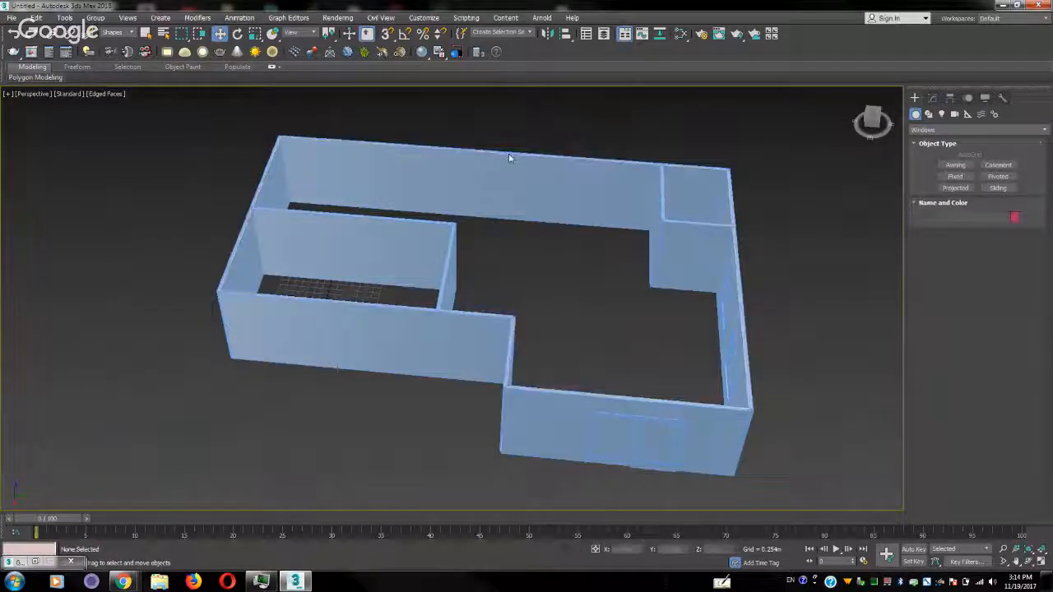
{"action": "left_click", "coordinate": [504, 217]}
{"action": "left_click", "coordinate": [504, 222]}
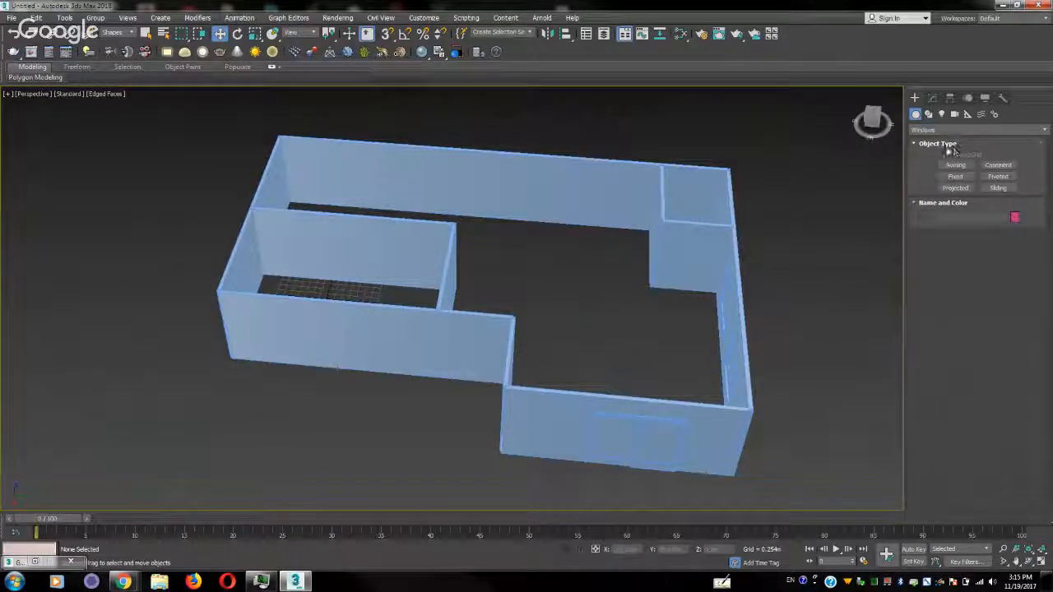
{"action": "left_click", "coordinate": [119, 32]}
{"action": "left_click", "coordinate": [123, 43]}
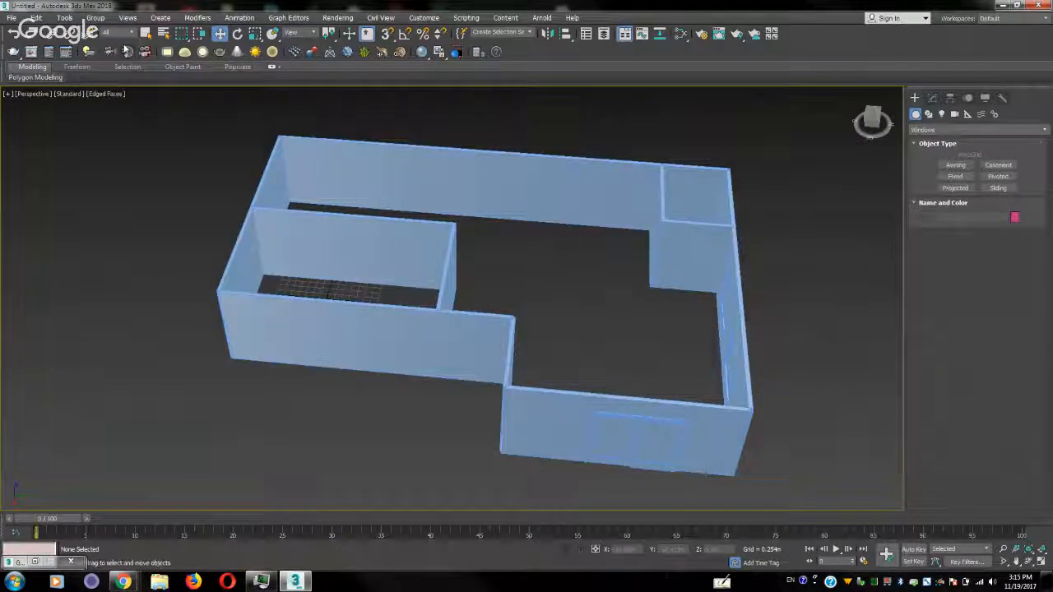
With vertex snapping on, draw a four-point line along the outer wall's top corners, ending at the corner where the wall steps outward
{"action": "right_click", "coordinate": [389, 34]}
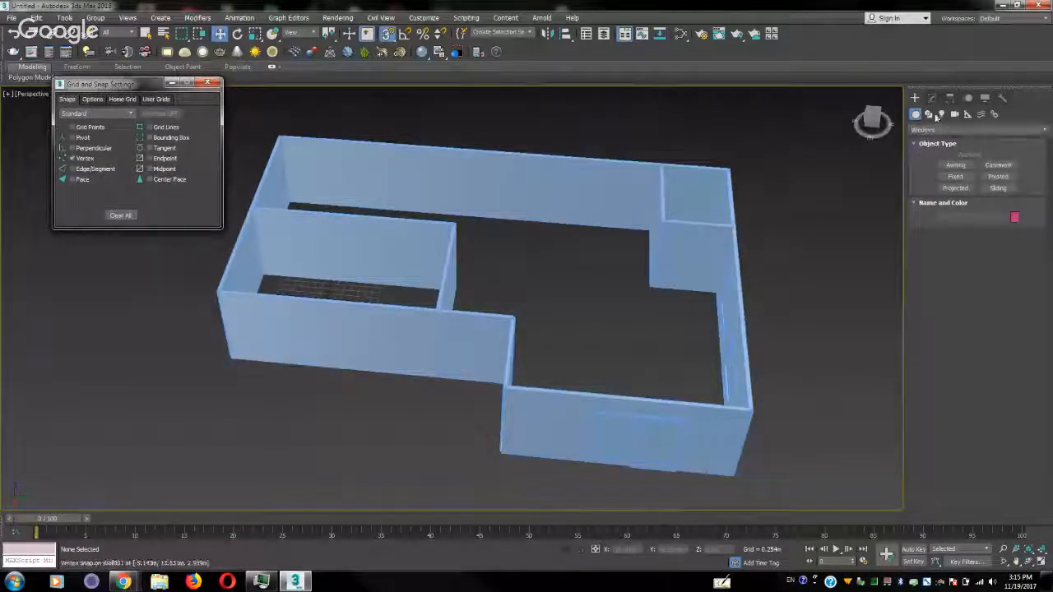
{"action": "left_click", "coordinate": [927, 113]}
{"action": "left_click", "coordinate": [953, 175]}
{"action": "middle_click_drag", "start_coordinate": [742, 203], "coordinate": [714, 221]}
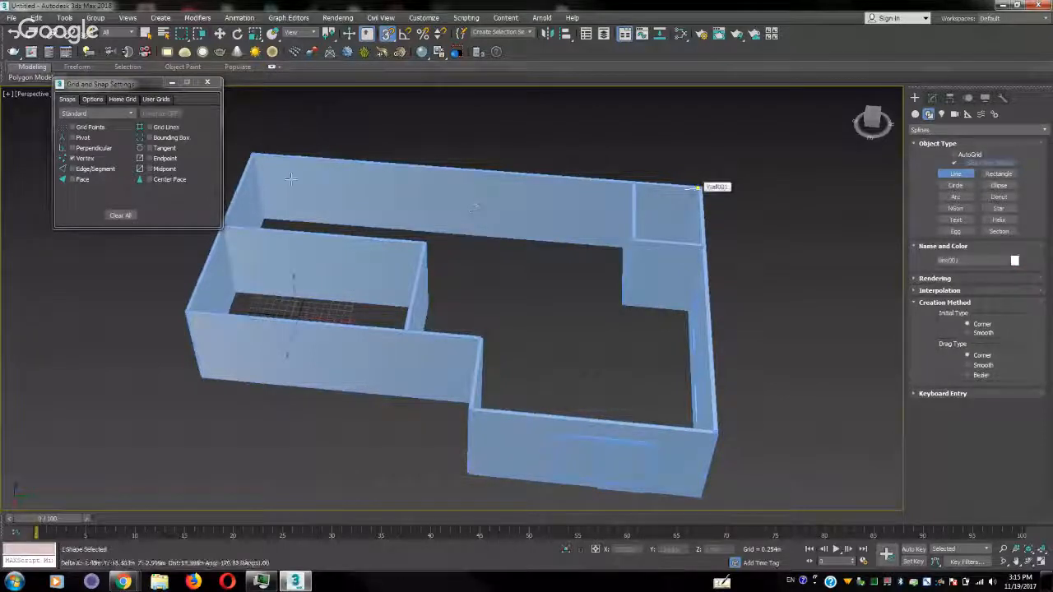
{"action": "left_click", "coordinate": [698, 189]}
{"action": "left_click", "coordinate": [253, 155]}
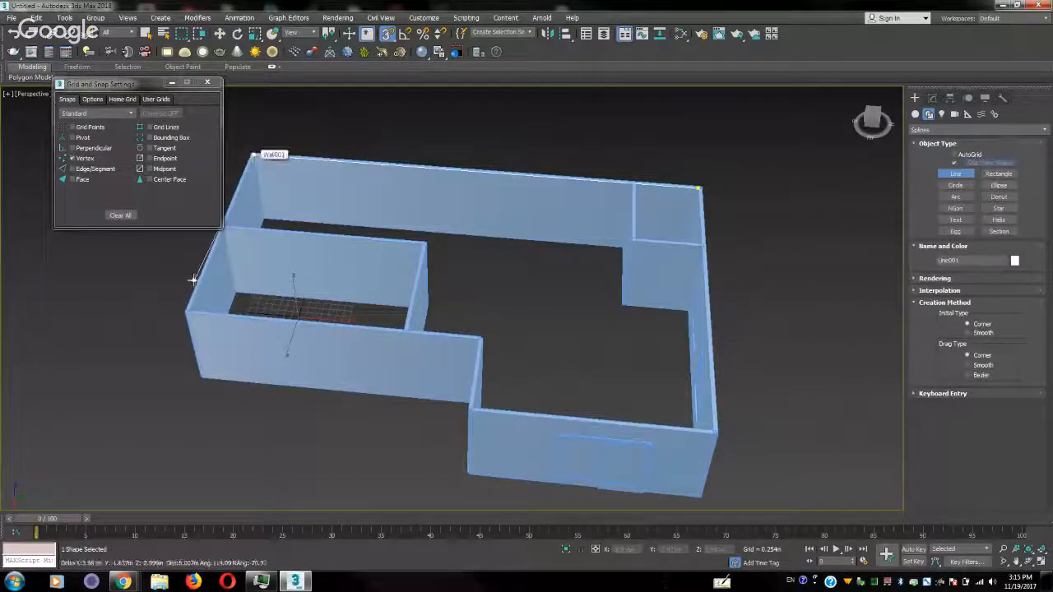
{"action": "left_click", "coordinate": [192, 307]}
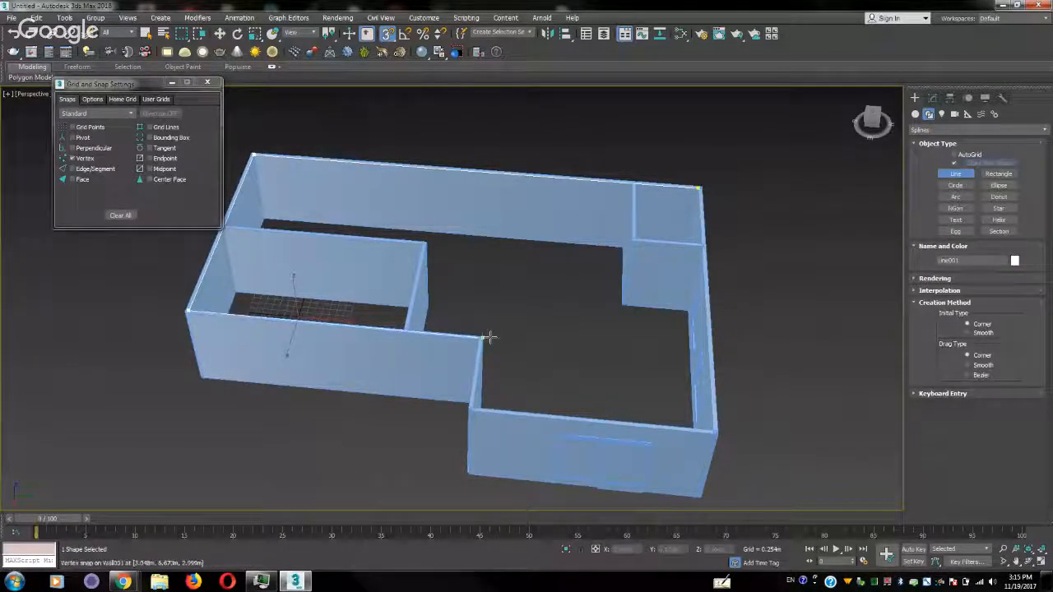
{"action": "scroll", "coordinate": [484, 336], "scroll_direction": "up", "scroll_amount": 4}
{"action": "scroll", "coordinate": [462, 337], "scroll_direction": "down", "scroll_amount": 3}
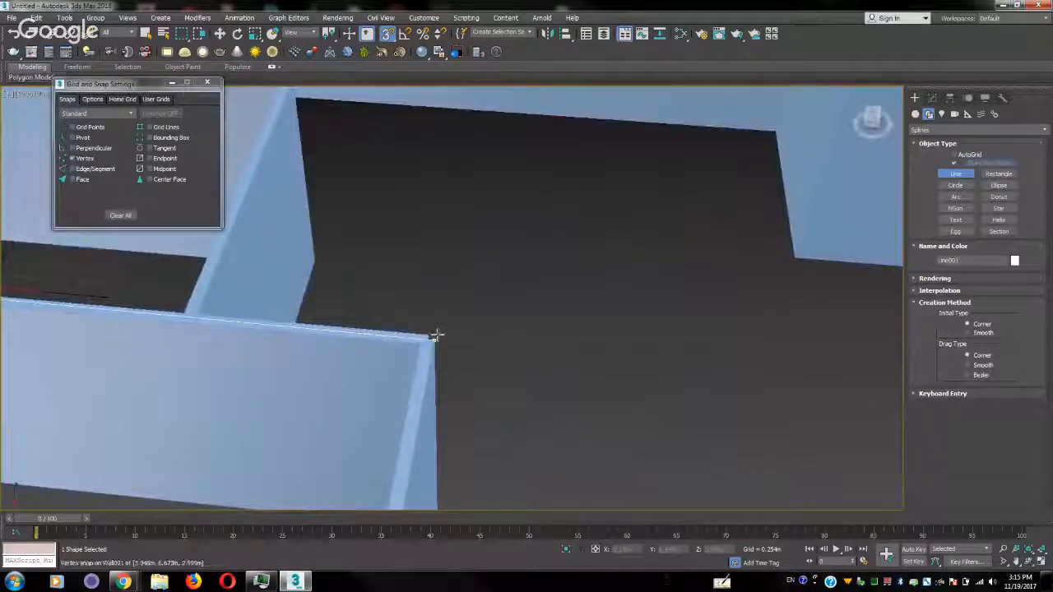
{"action": "left_click", "coordinate": [427, 332]}
{"action": "scroll", "coordinate": [539, 246], "scroll_direction": "up", "scroll_amount": 4}
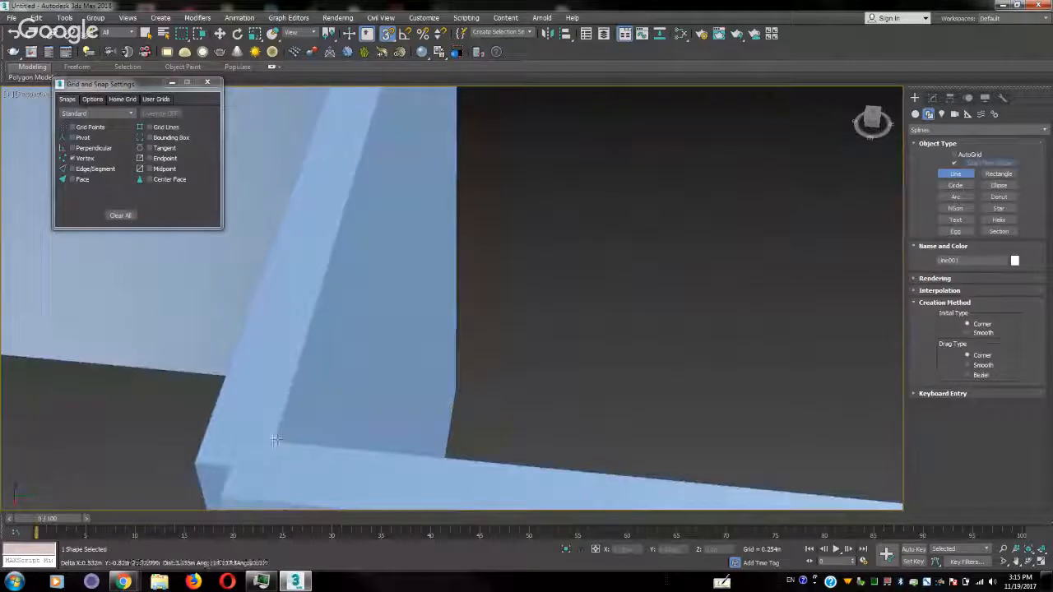
{"action": "right_click", "coordinate": [278, 438]}
Remove the Edit Poly modifier from the outer wall
{"action": "left_click", "coordinate": [935, 99]}
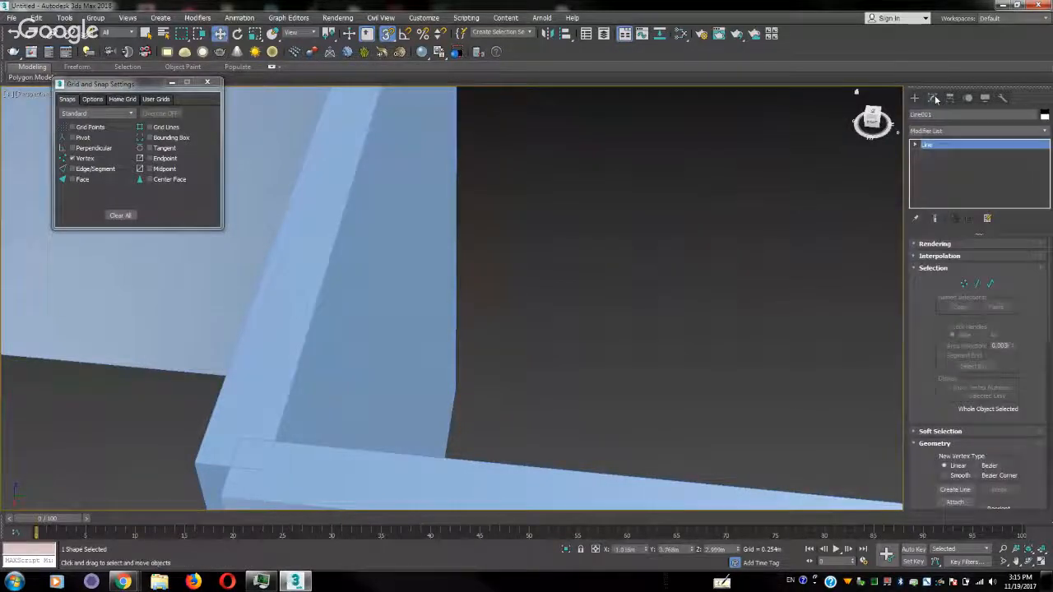
{"action": "left_click", "coordinate": [914, 98]}
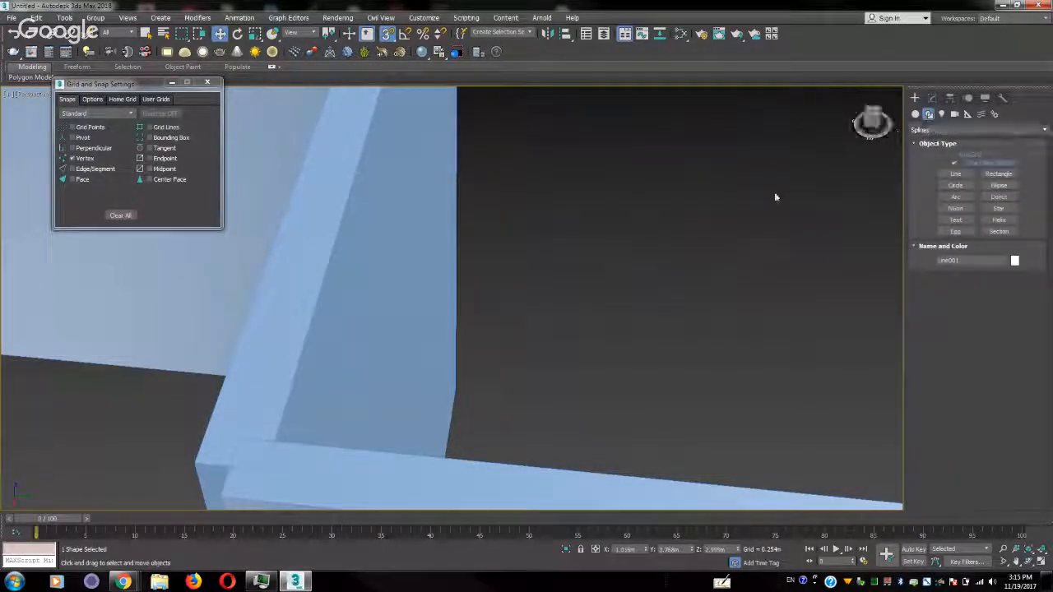
{"action": "left_click", "coordinate": [916, 113]}
{"action": "left_click", "coordinate": [932, 98]}
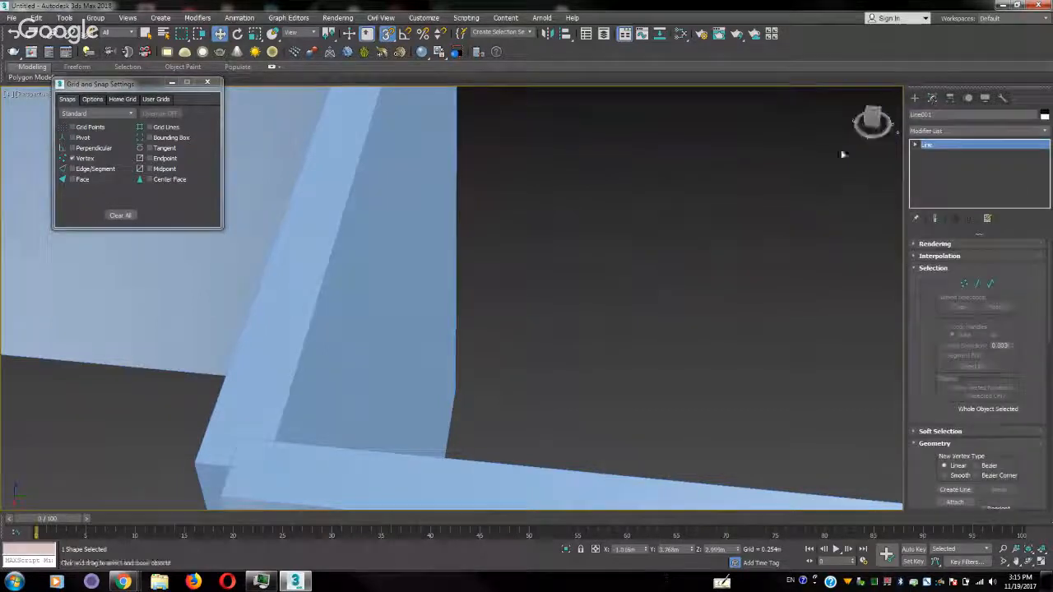
{"action": "left_click", "coordinate": [674, 208]}
{"action": "right_click", "coordinate": [675, 208]}
{"action": "left_click", "coordinate": [425, 239]}
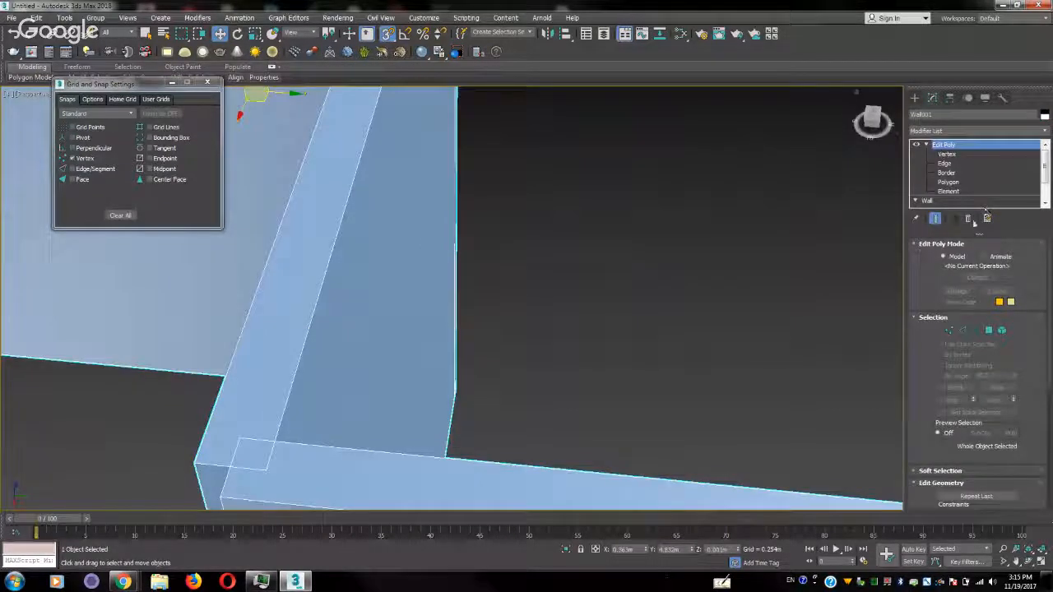
{"action": "left_click", "coordinate": [968, 218]}
Move the drawn line's last vertex so that it snaps onto the top corner where the outer wall steps outward
{"action": "middle_click_drag", "start_coordinate": [660, 236], "coordinate": [607, 183]}
{"action": "scroll", "coordinate": [564, 231], "scroll_direction": "down", "scroll_amount": 5}
{"action": "scroll", "coordinate": [606, 183], "scroll_direction": "up", "scroll_amount": 3}
{"action": "left_click", "coordinate": [482, 201]}
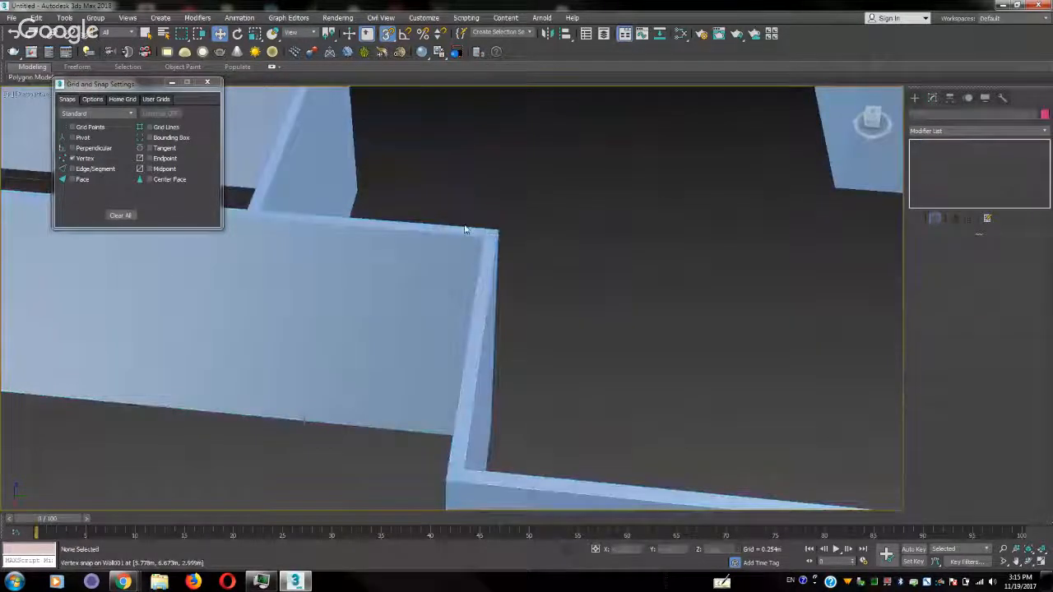
{"action": "left_click", "coordinate": [464, 228]}
{"action": "scroll", "coordinate": [522, 234], "scroll_direction": "up", "scroll_amount": 3}
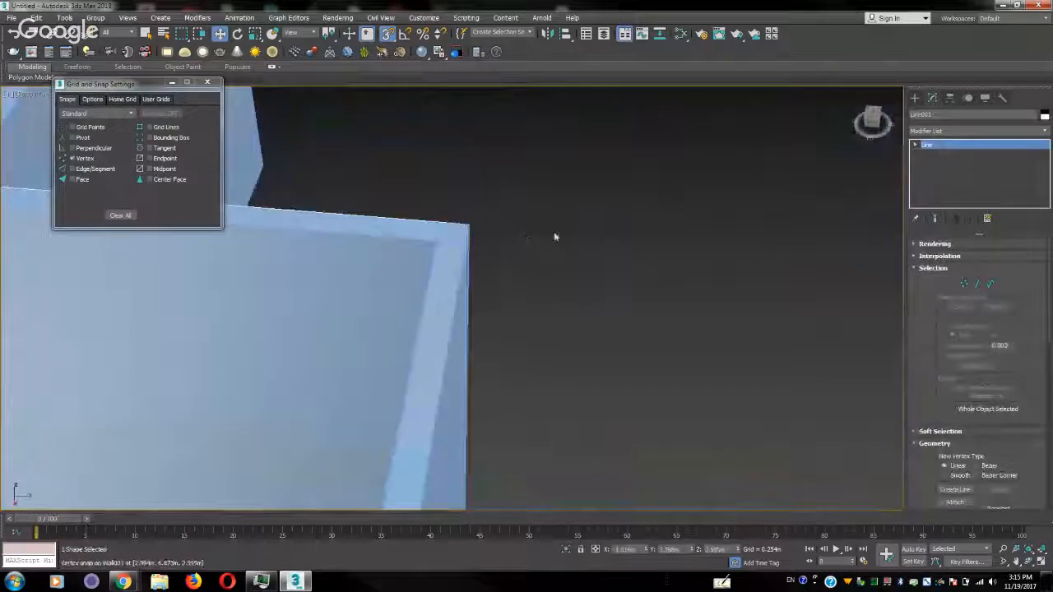
{"action": "left_click", "coordinate": [916, 145]}
{"action": "left_click", "coordinate": [936, 155]}
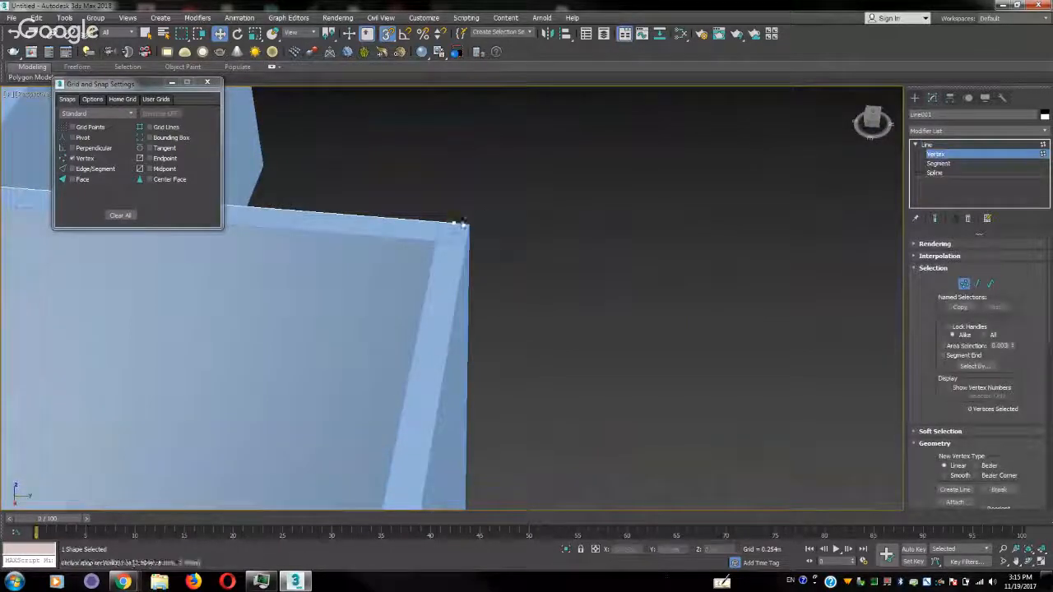
{"action": "left_click", "coordinate": [453, 223]}
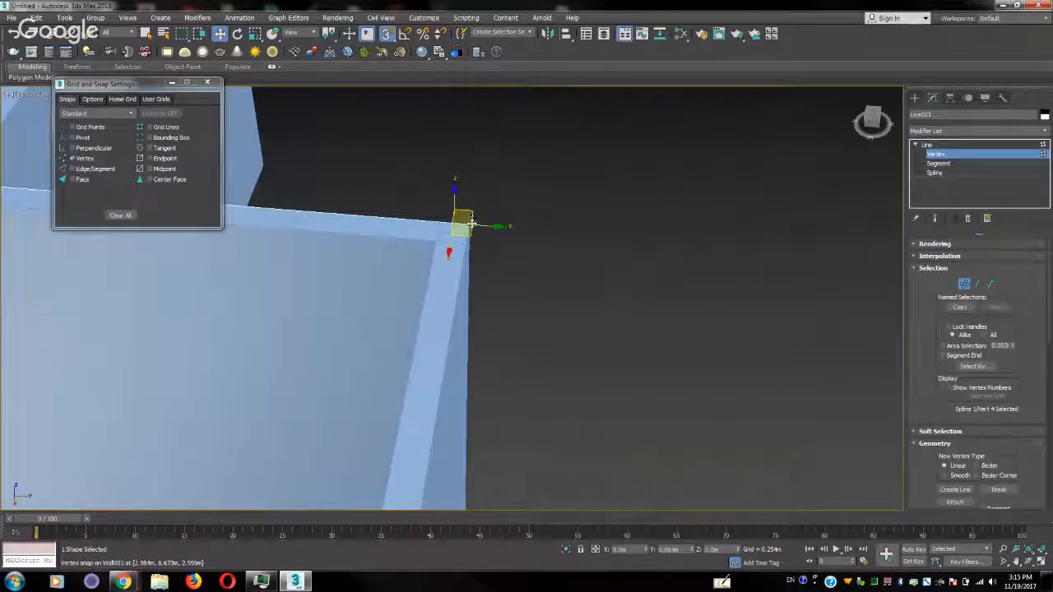
{"action": "left_click", "coordinate": [558, 278]}
{"action": "middle_click_drag", "start_coordinate": [558, 278], "coordinate": [589, 208]}
{"action": "scroll", "coordinate": [589, 207], "scroll_direction": "down", "scroll_amount": 3}
{"action": "scroll", "coordinate": [622, 241], "scroll_direction": "up", "scroll_amount": 1}
{"action": "middle_click_drag", "start_coordinate": [622, 241], "coordinate": [608, 250], "text": "alt"}
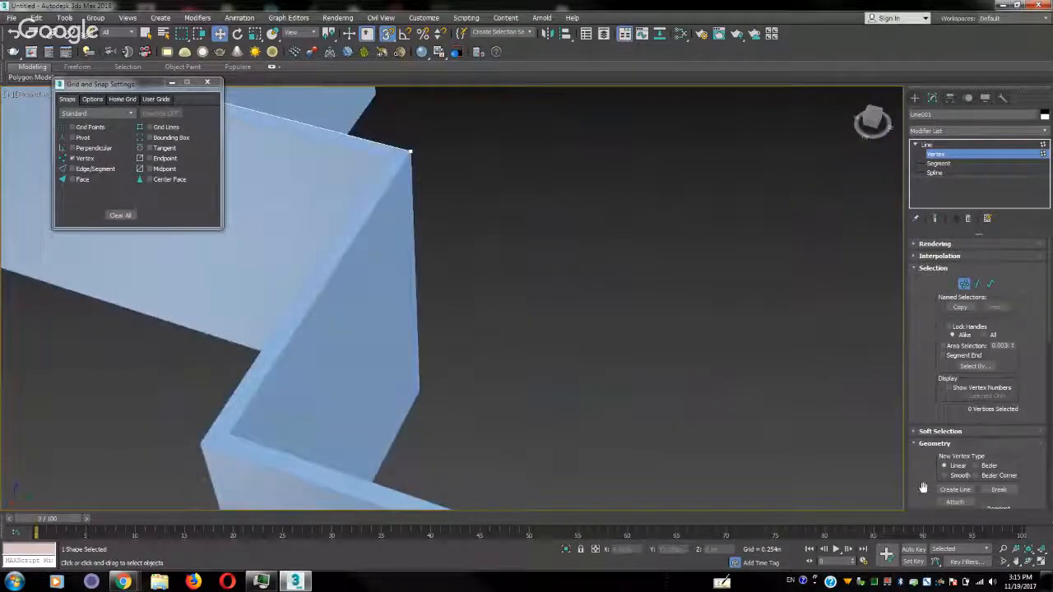
Extend the top outline with Create Line from the stepped corner around the remaining inner top corners, and close the spline at its starting point
{"action": "scroll", "coordinate": [923, 487], "scroll_direction": "down", "scroll_amount": 3}
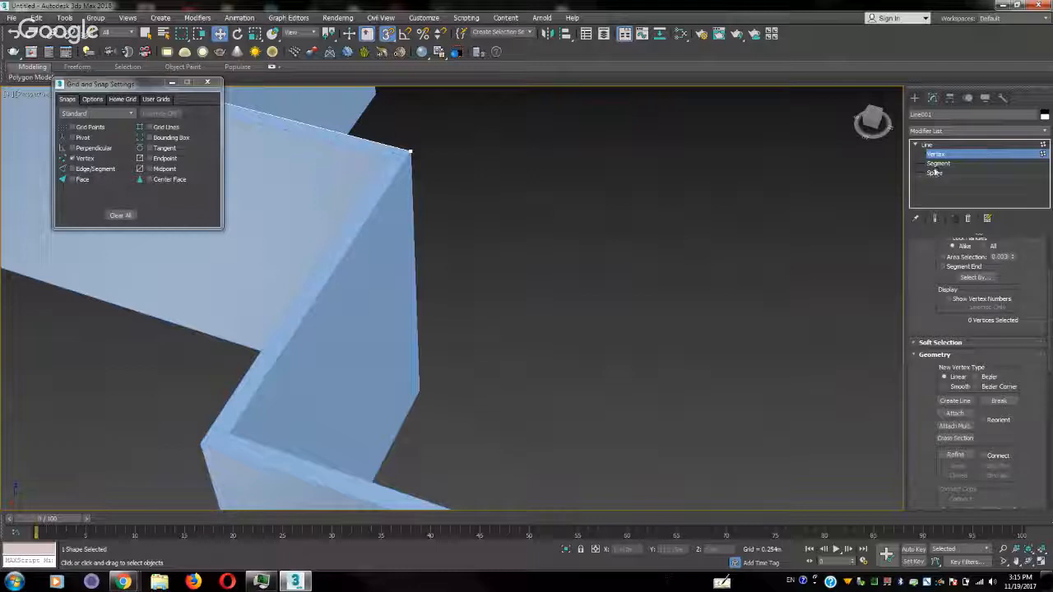
{"action": "left_click", "coordinate": [952, 401]}
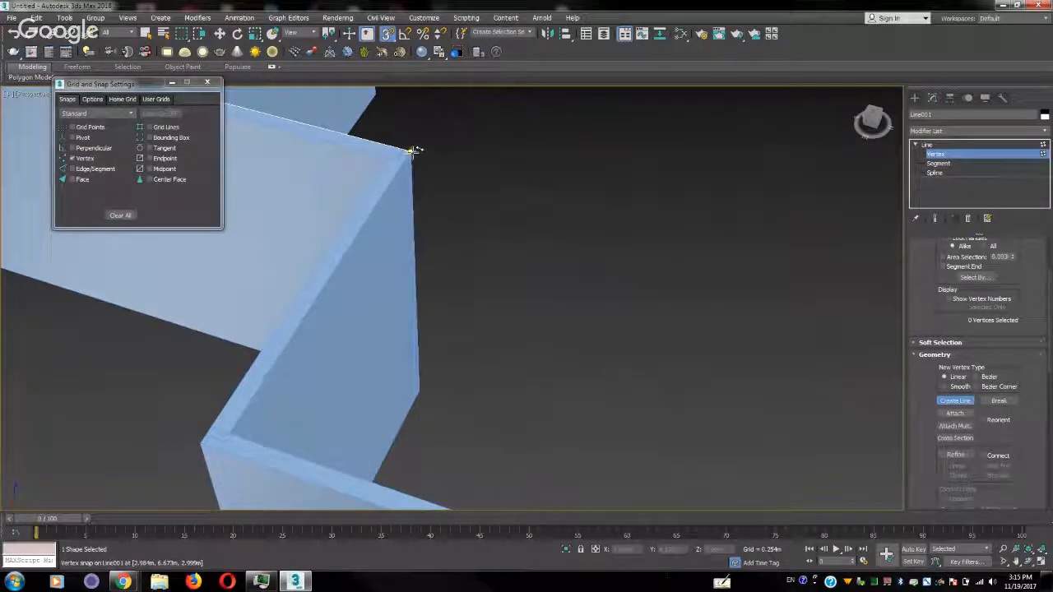
{"action": "left_click", "coordinate": [410, 153]}
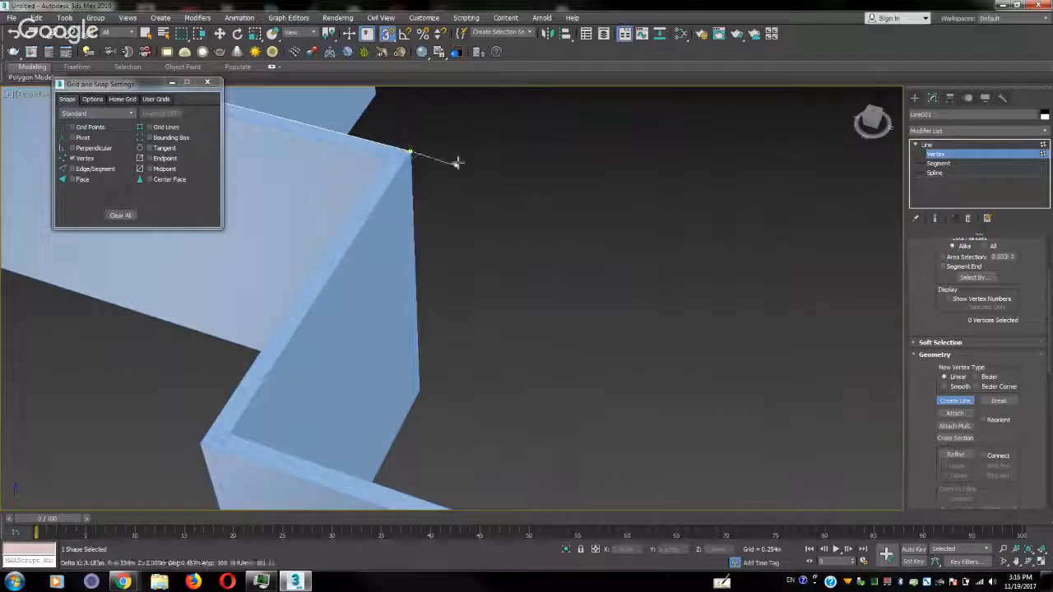
{"action": "left_click", "coordinate": [231, 430]}
{"action": "middle_click_drag", "start_coordinate": [444, 448], "coordinate": [451, 235]}
{"action": "scroll", "coordinate": [450, 235], "scroll_direction": "down", "scroll_amount": 4}
{"action": "middle_click_drag", "start_coordinate": [724, 173], "coordinate": [513, 233], "text": "alt"}
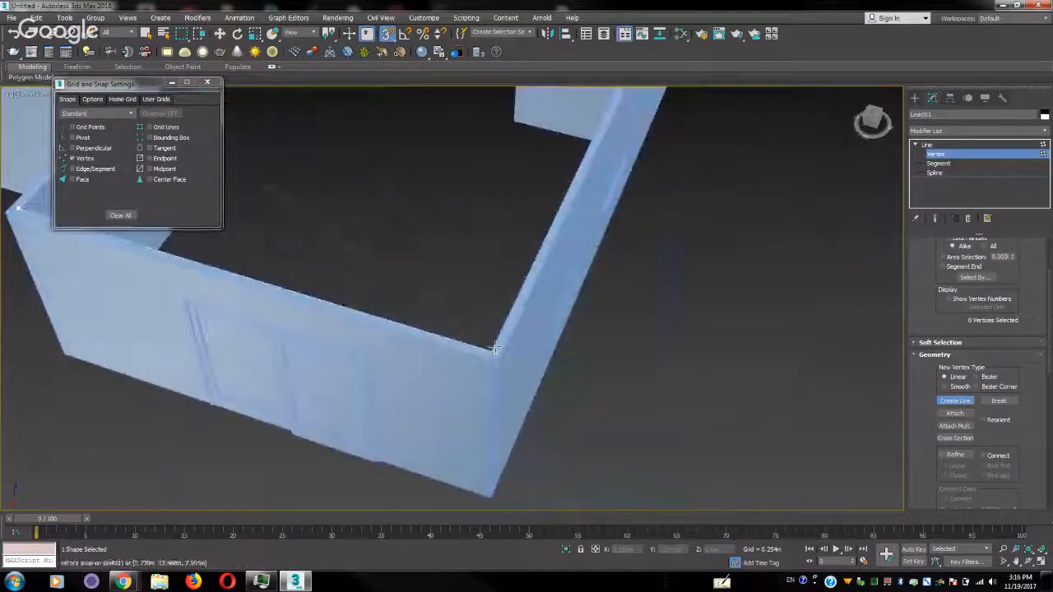
{"action": "left_click", "coordinate": [491, 349]}
{"action": "middle_click_drag", "start_coordinate": [522, 184], "coordinate": [334, 535]}
{"action": "left_click", "coordinate": [520, 239]}
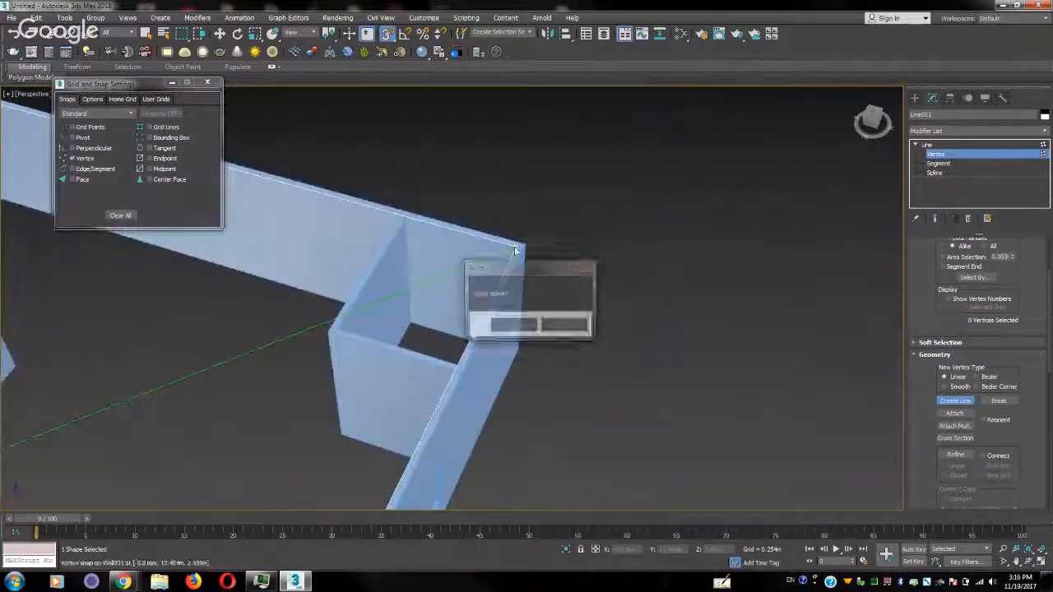
{"action": "left_click", "coordinate": [505, 324]}
{"action": "right_click", "coordinate": [256, 408]}
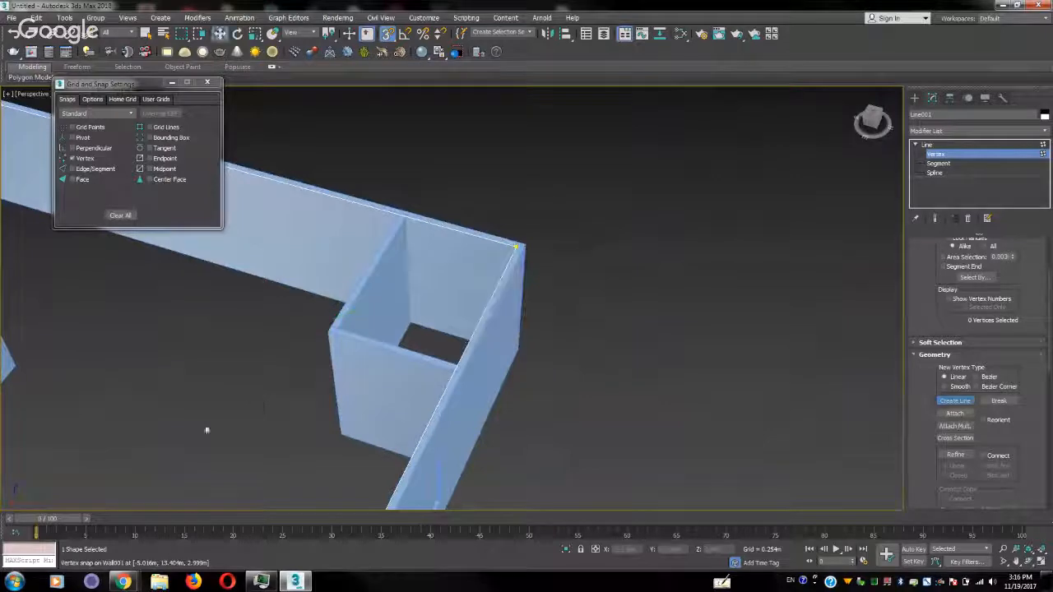
Inspect the closed outline along the tops of the outer walls, and return from vertex level to the whole line
{"action": "middle_click_drag", "start_coordinate": [186, 433], "coordinate": [717, 360]}
{"action": "scroll", "coordinate": [529, 355], "scroll_direction": "down", "scroll_amount": 3}
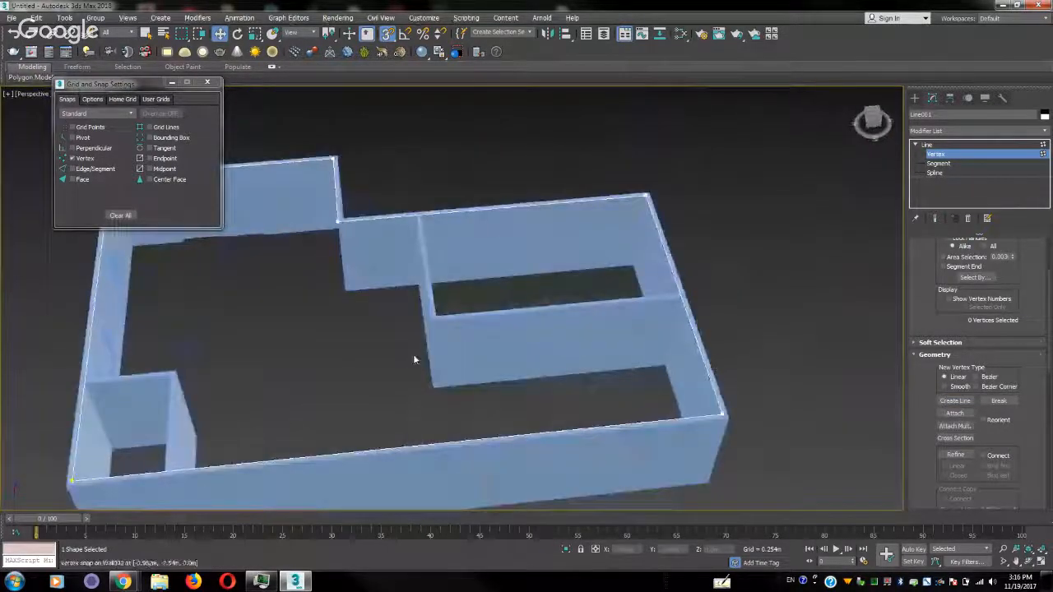
{"action": "middle_click_drag", "start_coordinate": [415, 358], "coordinate": [553, 360]}
{"action": "scroll", "coordinate": [553, 360], "scroll_direction": "up", "scroll_amount": 3}
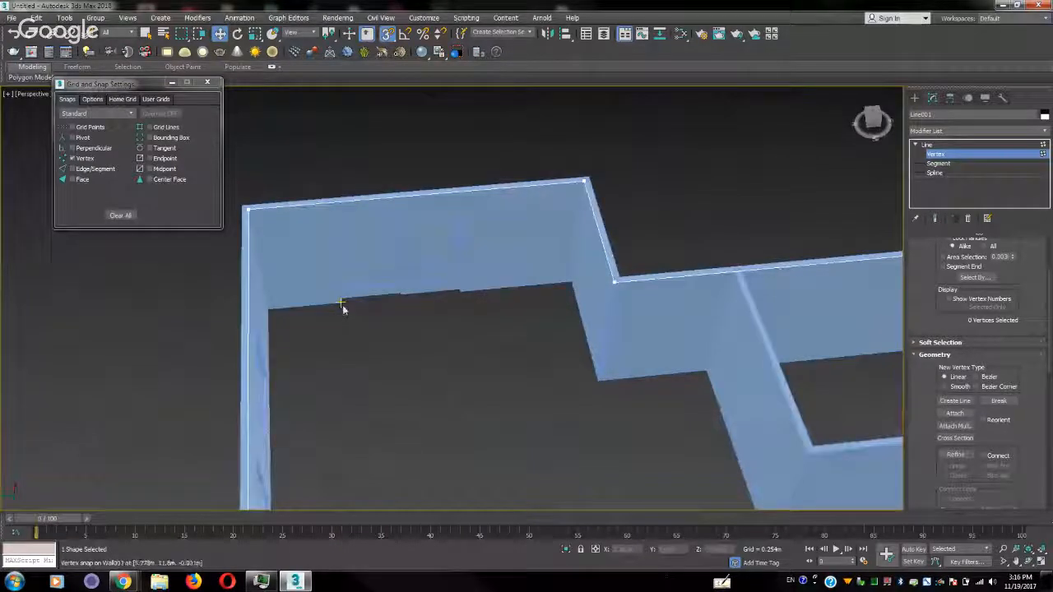
{"action": "left_click", "coordinate": [952, 400]}
{"action": "left_click", "coordinate": [1027, 157]}
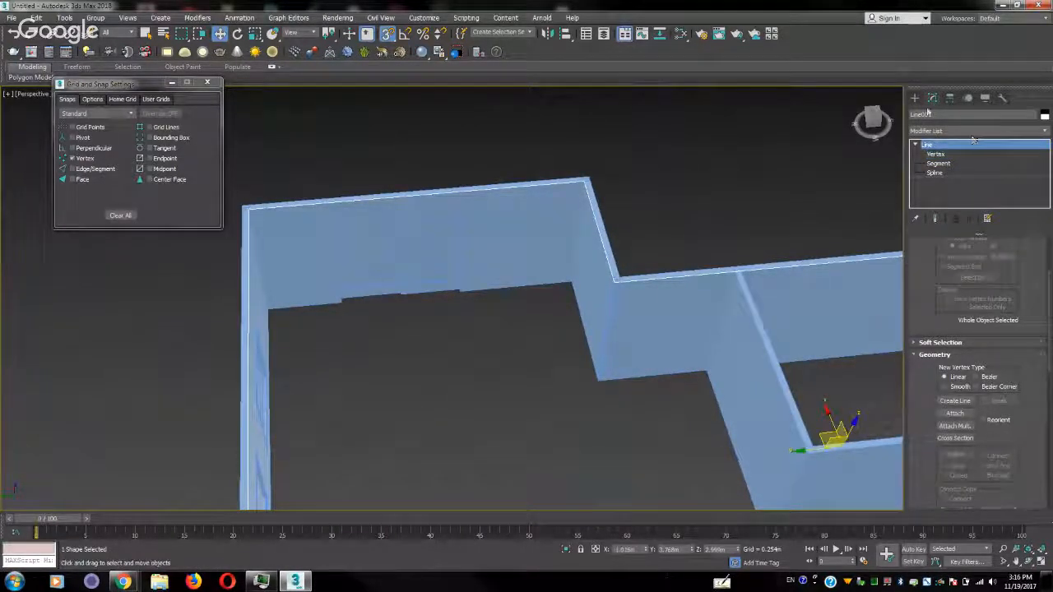
Draw a new vertex-snapped line along the floor edge from the sliding door, around the small corner room, to the long outer wall
{"action": "left_click", "coordinate": [916, 99]}
{"action": "left_click", "coordinate": [928, 113]}
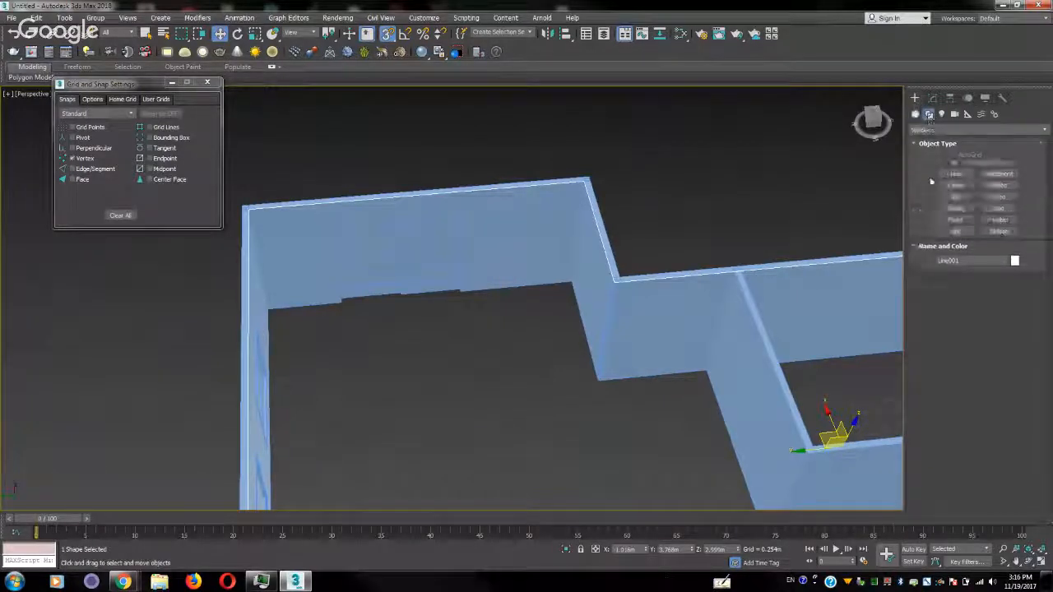
{"action": "left_click", "coordinate": [955, 174]}
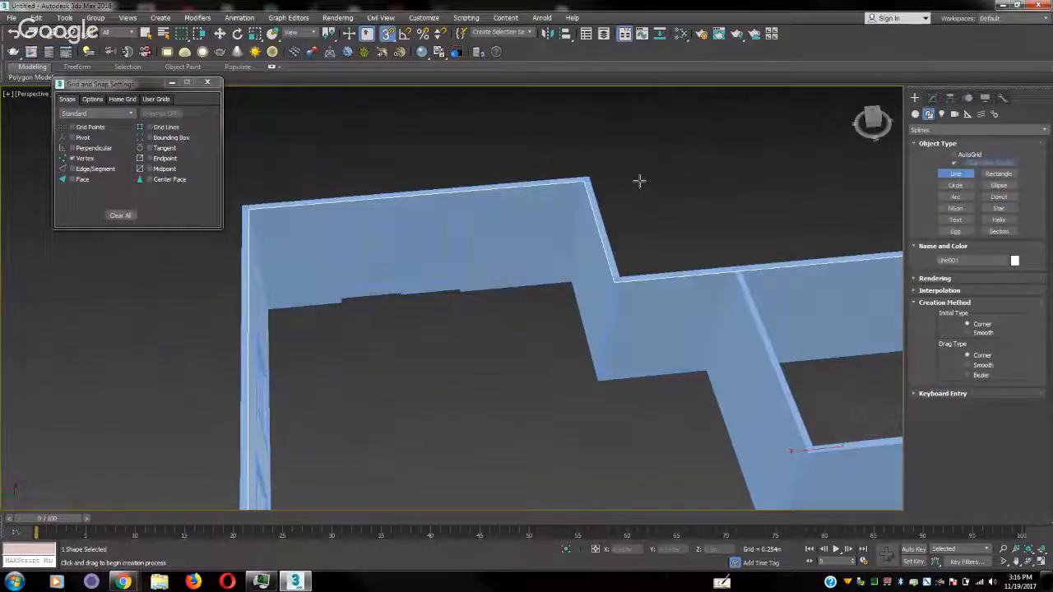
{"action": "left_click", "coordinate": [340, 302]}
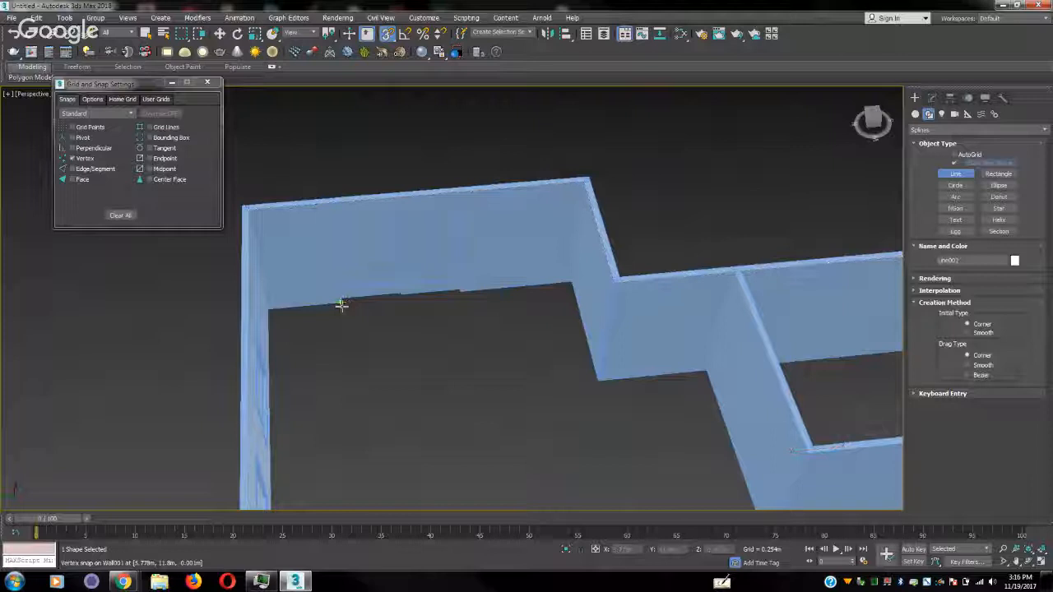
{"action": "left_click", "coordinate": [273, 310]}
{"action": "middle_click_drag", "start_coordinate": [433, 380], "coordinate": [326, 269]}
{"action": "middle_click_drag", "start_coordinate": [326, 269], "coordinate": [516, 395]}
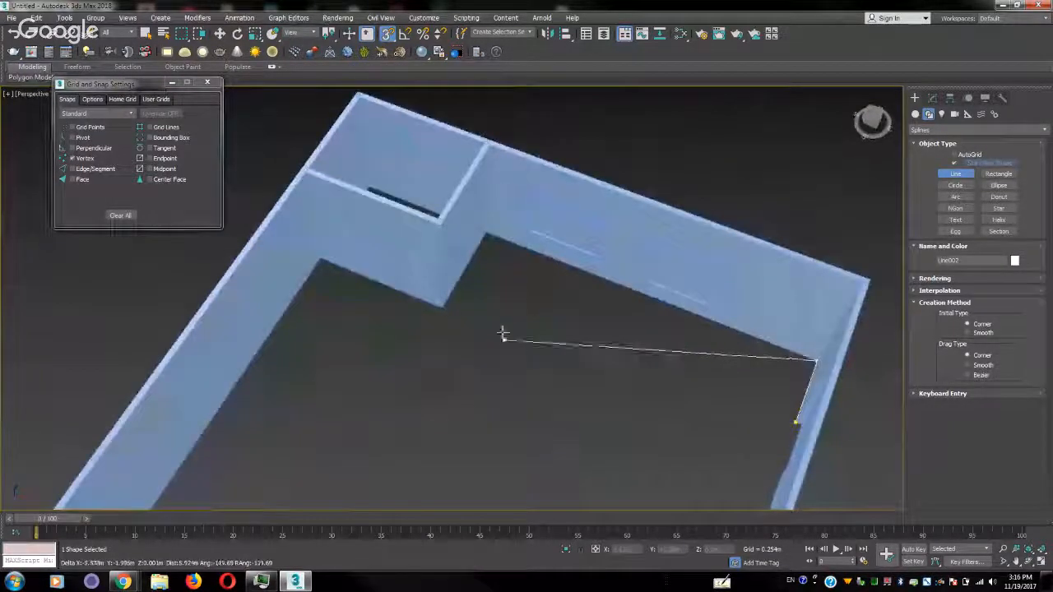
{"action": "left_click", "coordinate": [487, 237]}
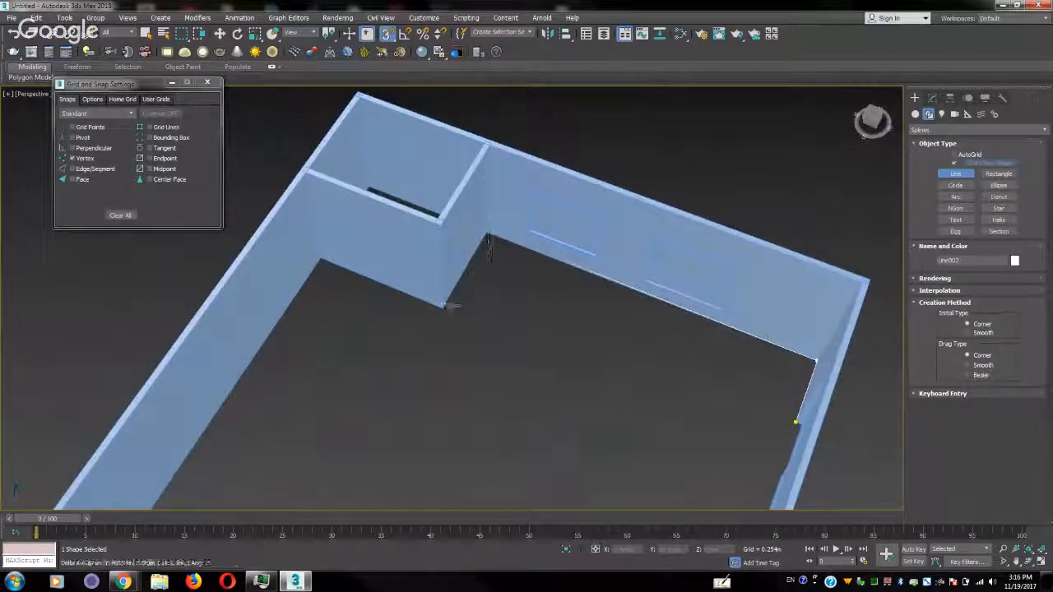
{"action": "left_click", "coordinate": [442, 306]}
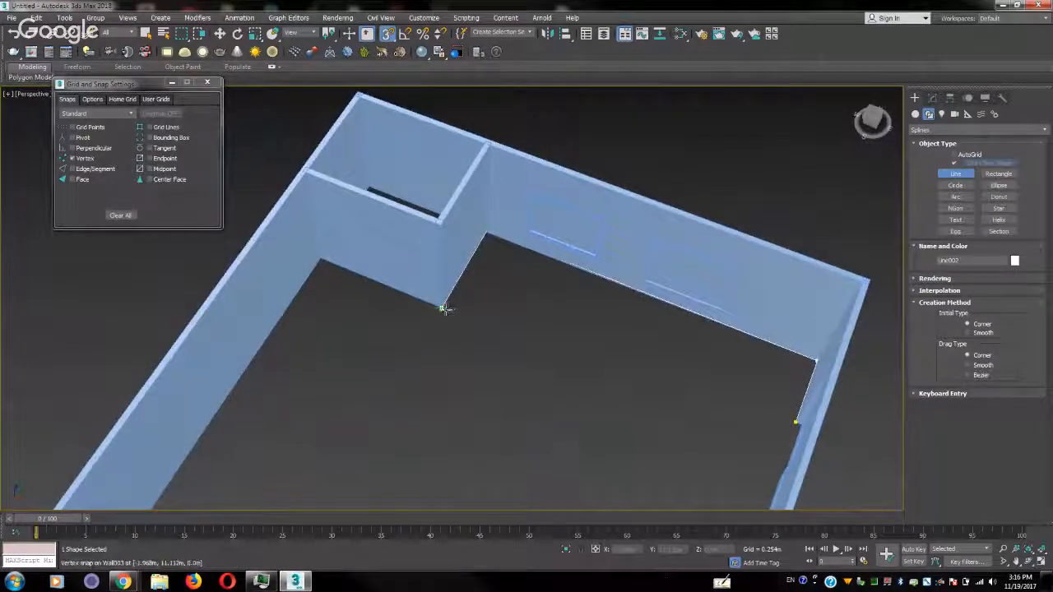
{"action": "left_click", "coordinate": [322, 263]}
Continue the floor line along the long wall's bottom to its far corner, and end it where the partition wall meets the end wall
{"action": "middle_click_drag", "start_coordinate": [302, 365], "coordinate": [444, 183]}
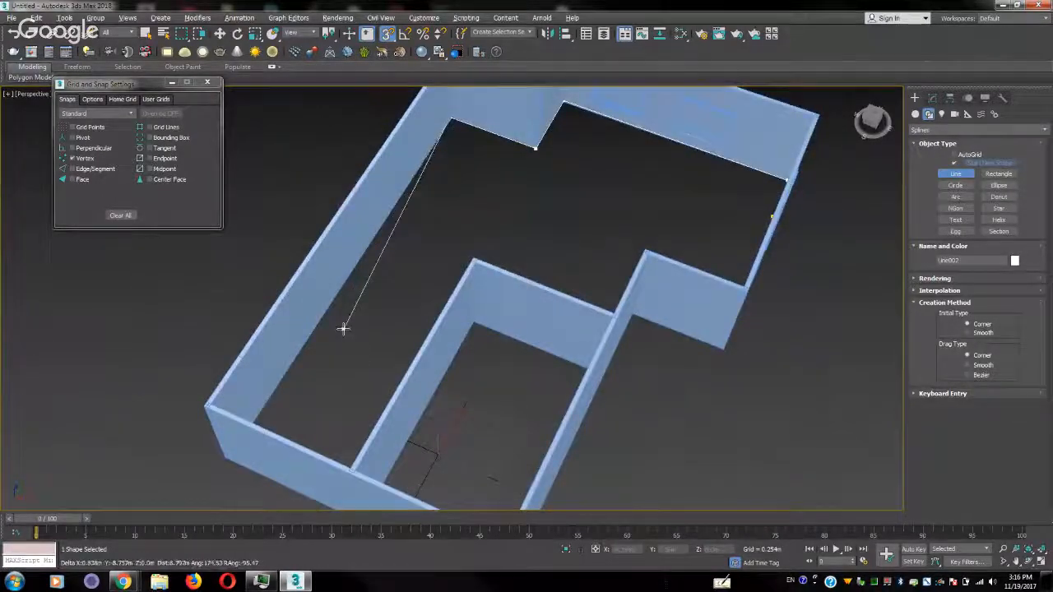
{"action": "middle_click_drag", "start_coordinate": [343, 328], "coordinate": [481, 260], "text": "alt"}
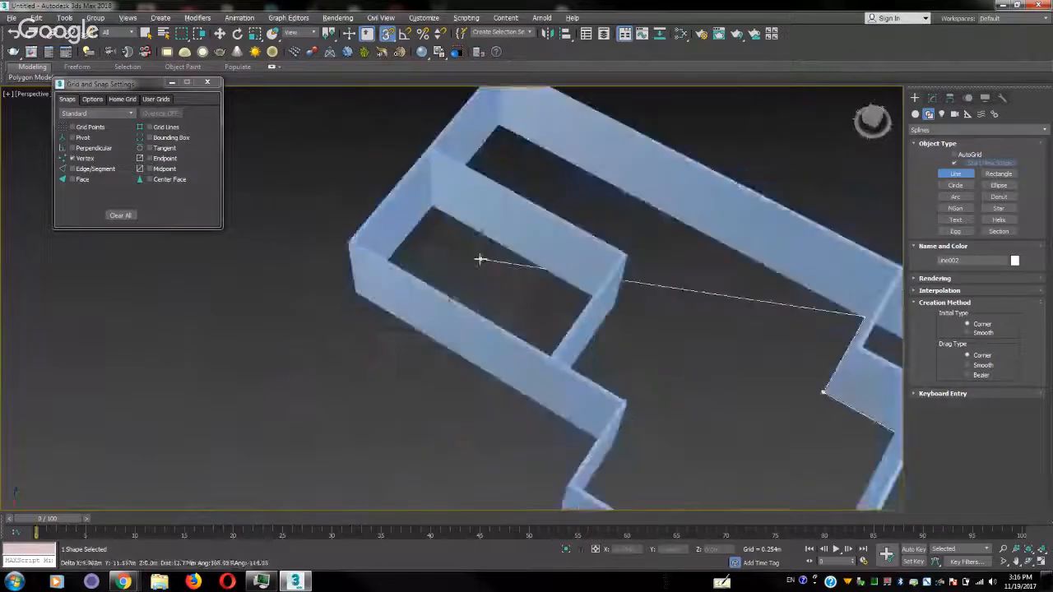
{"action": "middle_click_drag", "start_coordinate": [522, 187], "coordinate": [474, 317]}
{"action": "scroll", "coordinate": [475, 317], "scroll_direction": "up", "scroll_amount": 2}
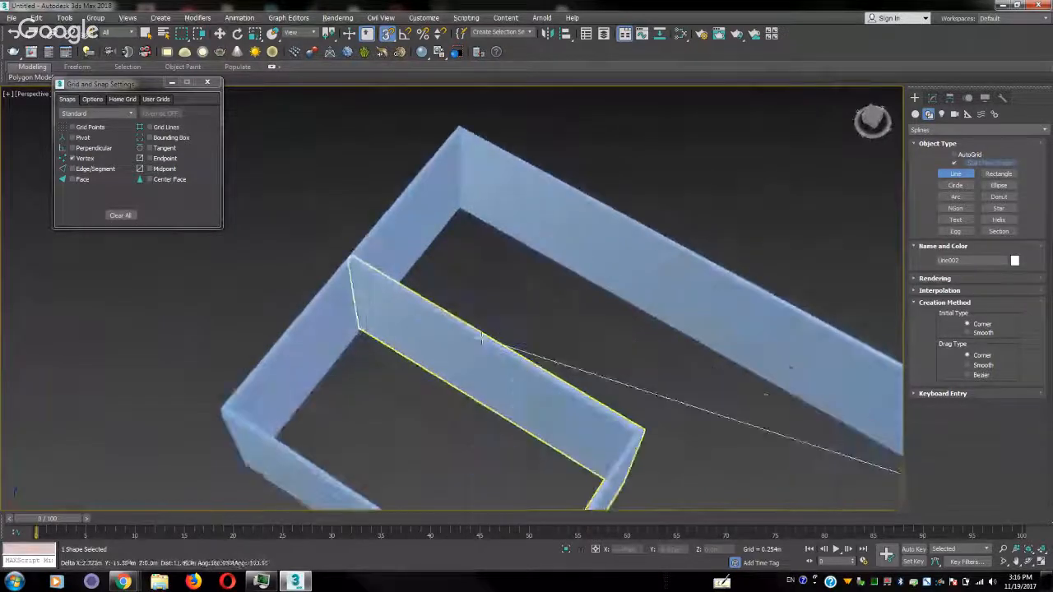
{"action": "left_click", "coordinate": [462, 212]}
{"action": "middle_click_drag", "start_coordinate": [465, 264], "coordinate": [362, 282], "text": "alt"}
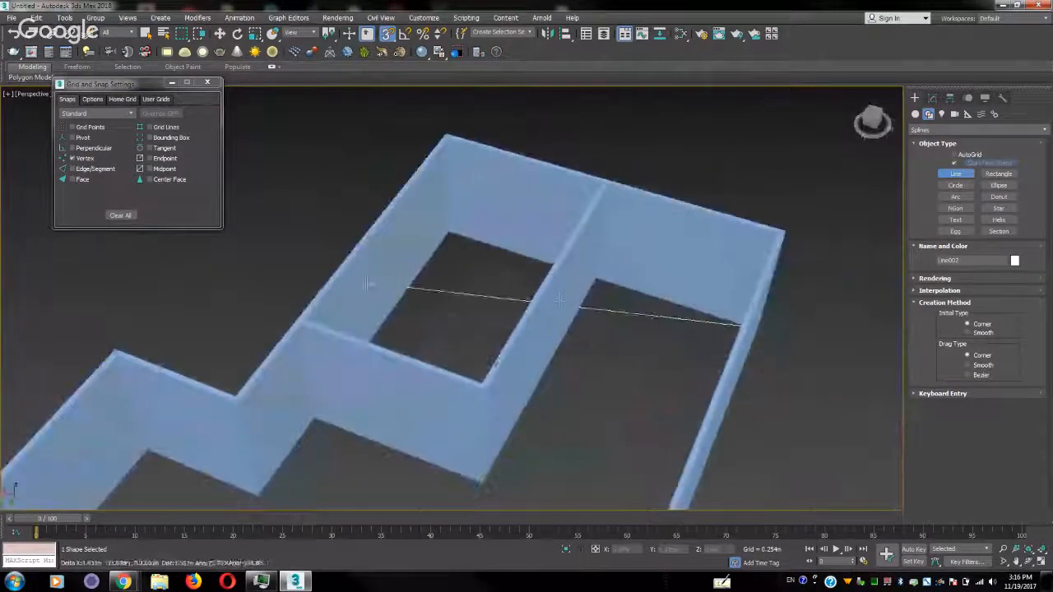
{"action": "left_click", "coordinate": [597, 283]}
{"action": "right_click", "coordinate": [622, 368]}
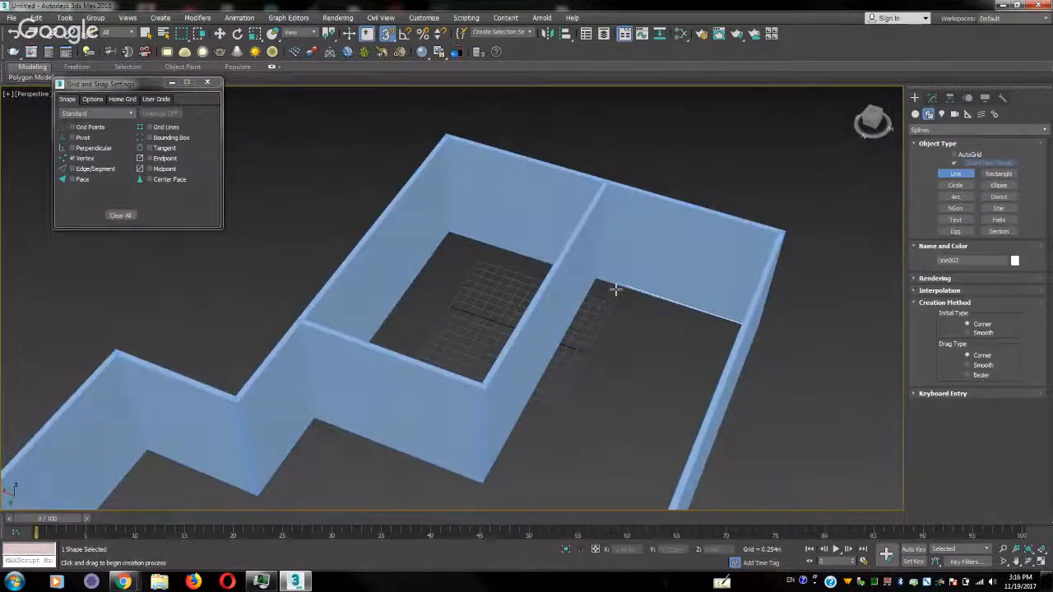
Switch the view to wireframe and pick the floor line's end vertex at the partition wall junction
{"action": "key", "text": "F3"}
{"action": "key", "text": "w"}
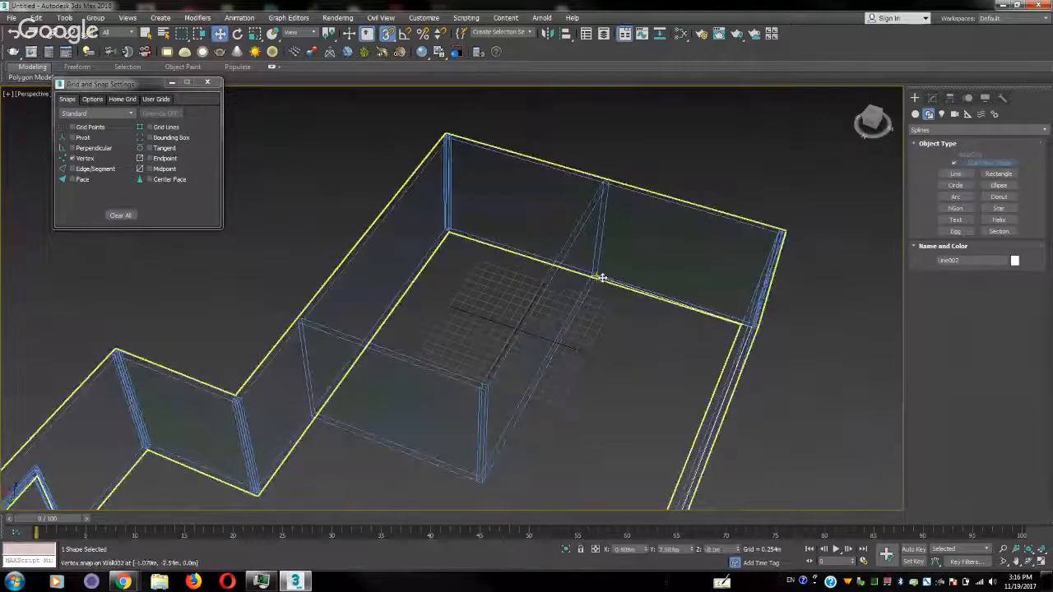
{"action": "key", "text": "2"}
{"action": "scroll", "coordinate": [638, 309], "scroll_direction": "up", "scroll_amount": 6}
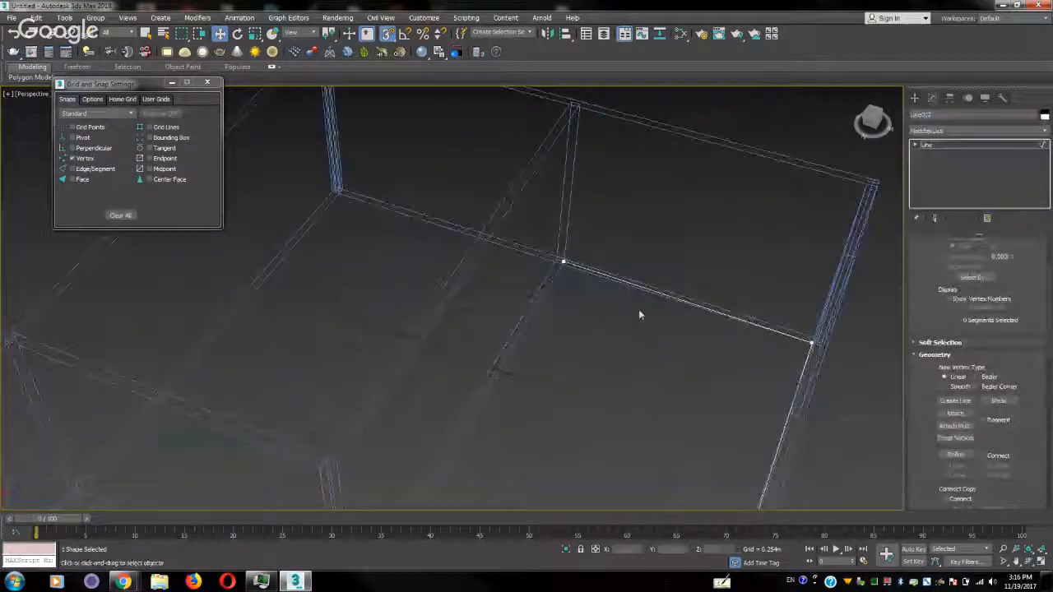
{"action": "left_click", "coordinate": [520, 234]}
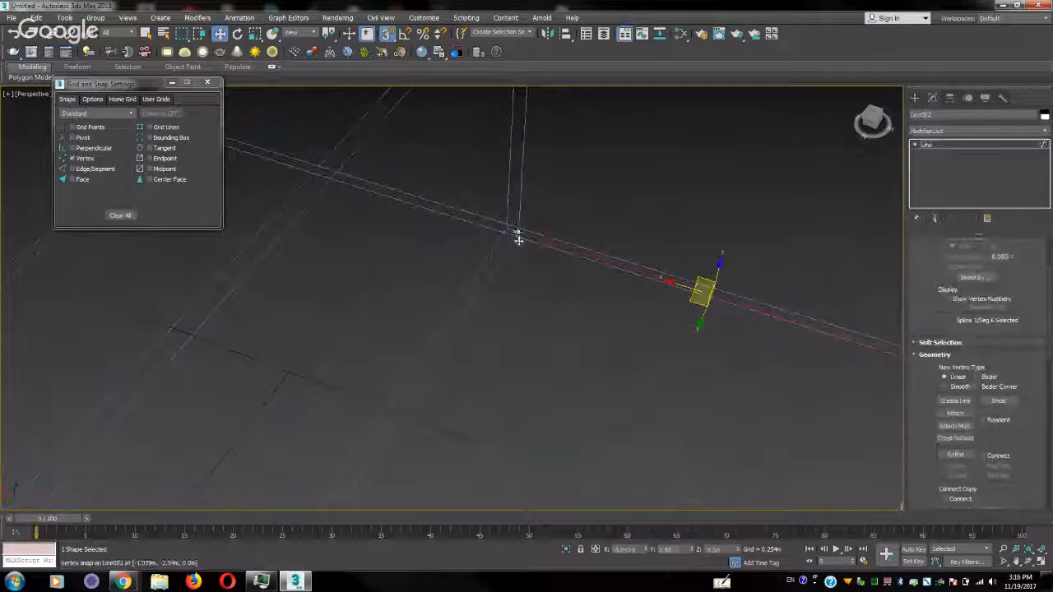
{"action": "key", "text": "1"}
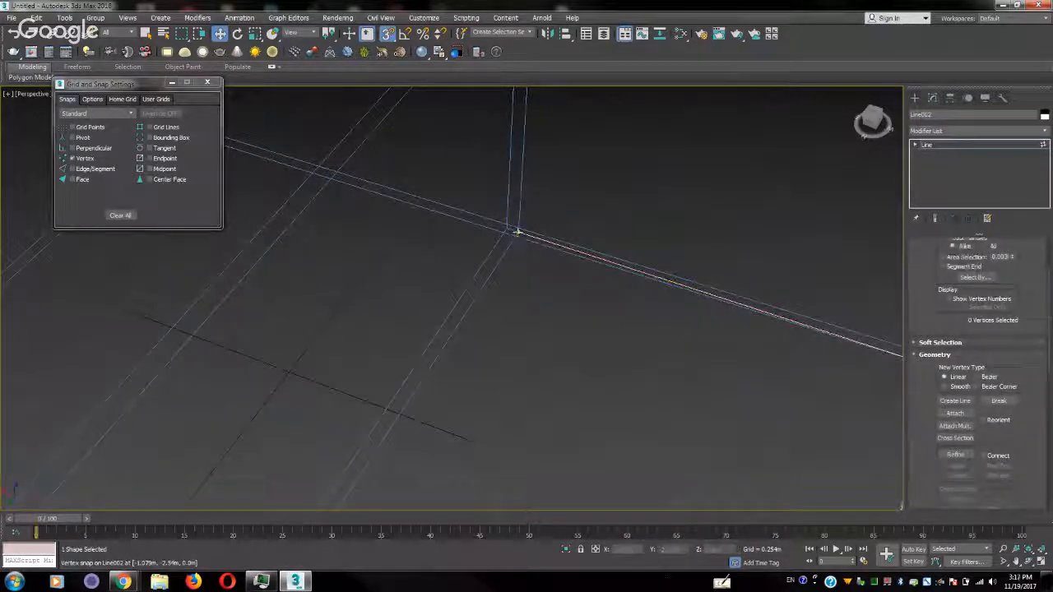
{"action": "left_click", "coordinate": [516, 235]}
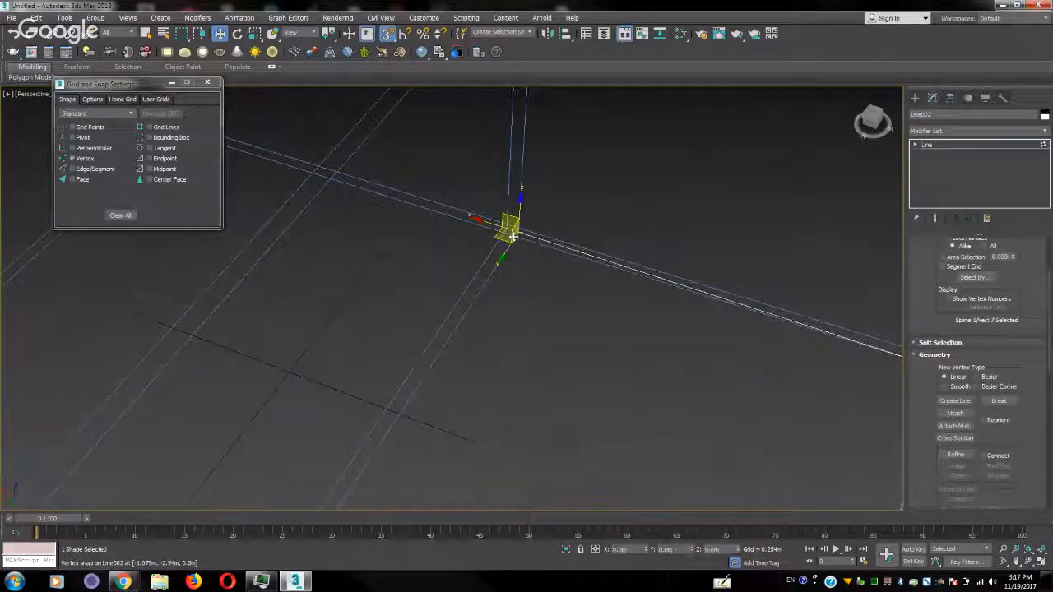
{"action": "left_click", "coordinate": [532, 239]}
With snapping off, shift the floor line's last vertex about 0.07 m along the Y axis onto the wall's bottom edge, and compare it with the corner vertex
{"action": "scroll", "coordinate": [533, 239], "scroll_direction": "down", "scroll_amount": 5}
{"action": "scroll", "coordinate": [533, 239], "scroll_direction": "up", "scroll_amount": 5}
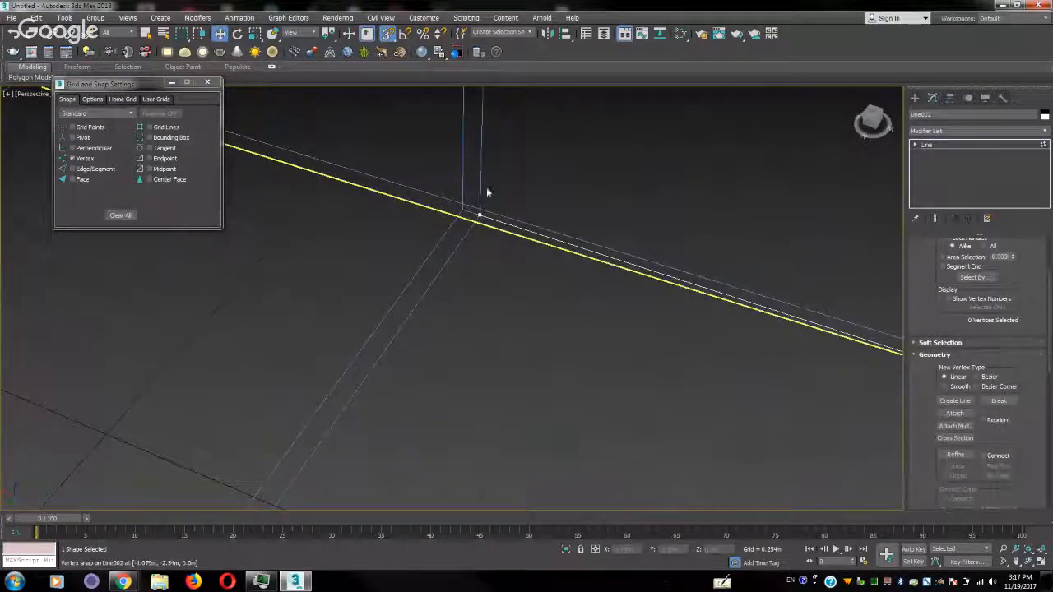
{"action": "left_click", "coordinate": [480, 214]}
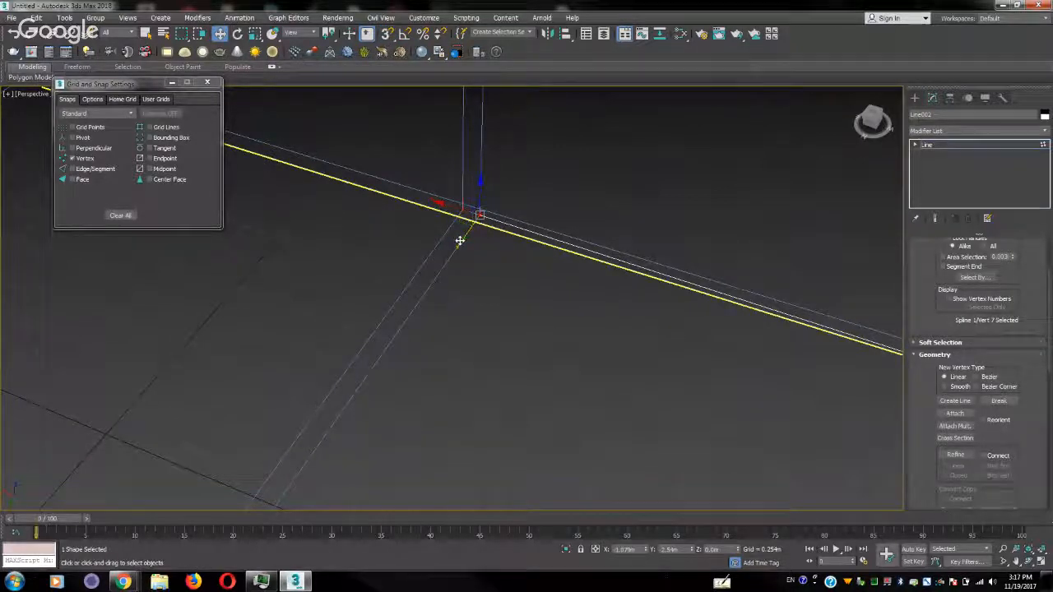
{"action": "left_click_drag", "start_coordinate": [460, 241], "coordinate": [456, 247]}
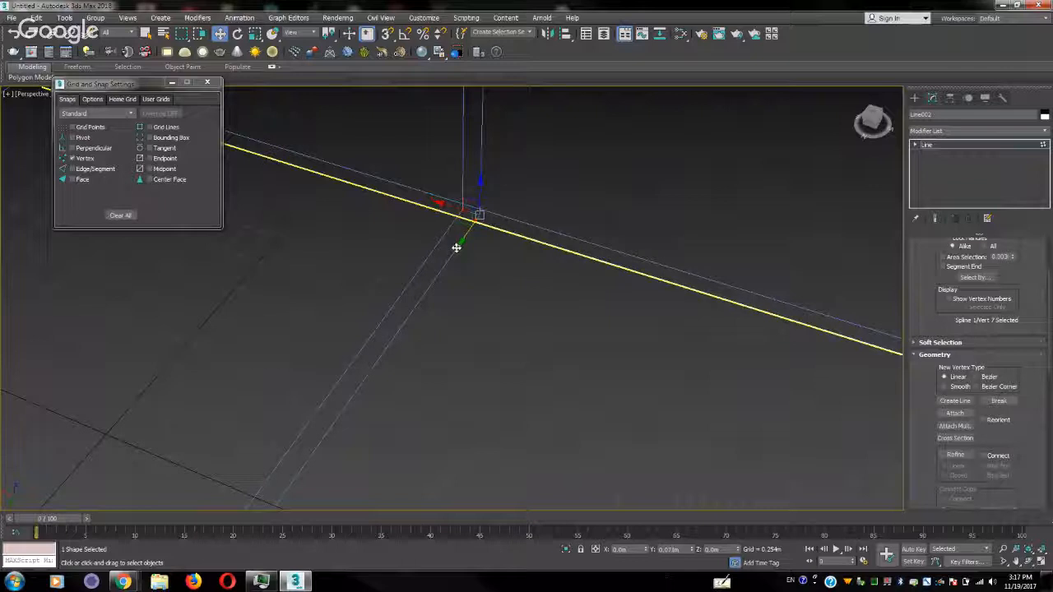
{"action": "scroll", "coordinate": [616, 317], "scroll_direction": "down", "scroll_amount": 5}
{"action": "middle_click_drag", "start_coordinate": [617, 317], "coordinate": [432, 254]}
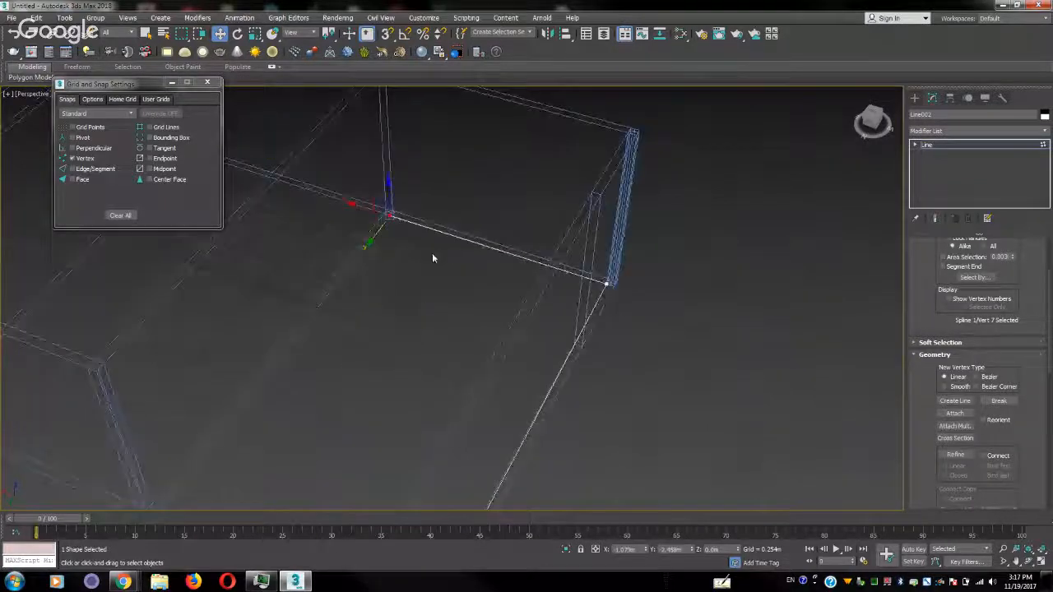
{"action": "left_click", "coordinate": [607, 294]}
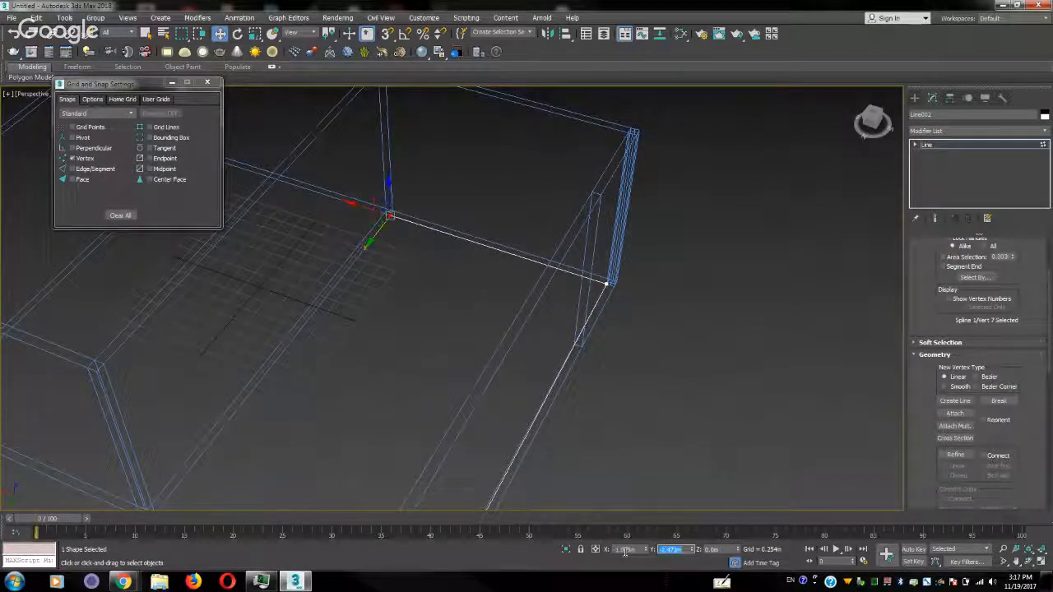
With vertex snapping on, continue the floor line within the same shape from the partition wall junction, around the partition's outer corner to the outer wall
{"action": "middle_click_drag", "start_coordinate": [355, 480], "coordinate": [533, 270]}
{"action": "left_click", "coordinate": [948, 405]}
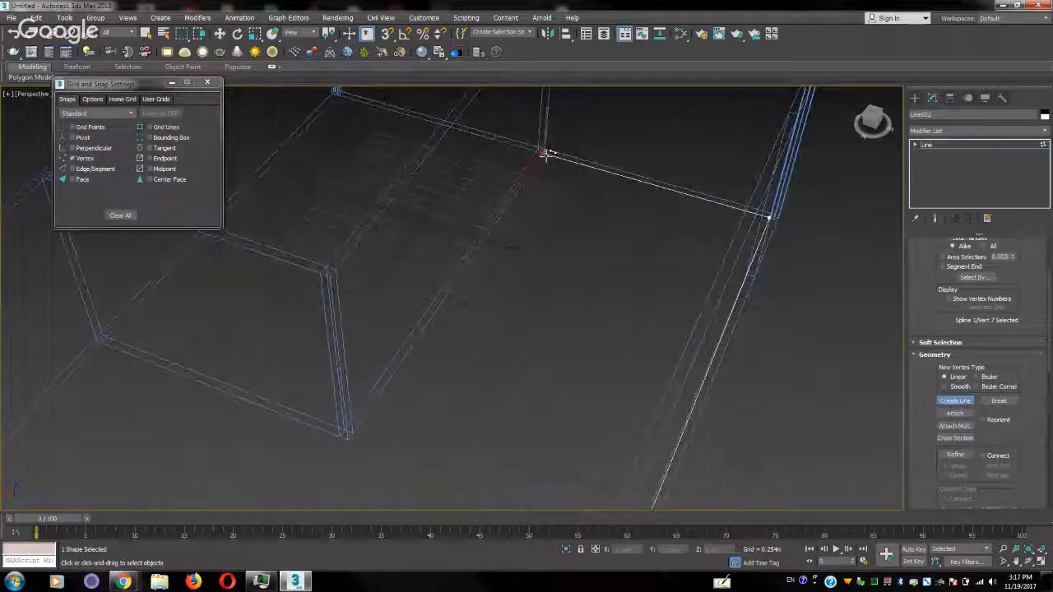
{"action": "left_click", "coordinate": [543, 151]}
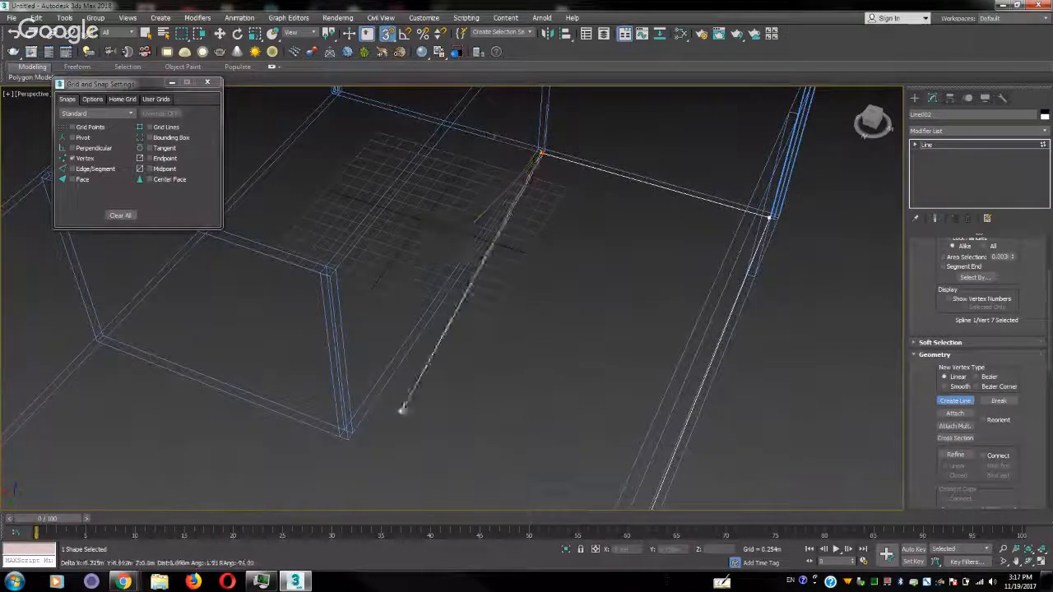
{"action": "left_click", "coordinate": [351, 443]}
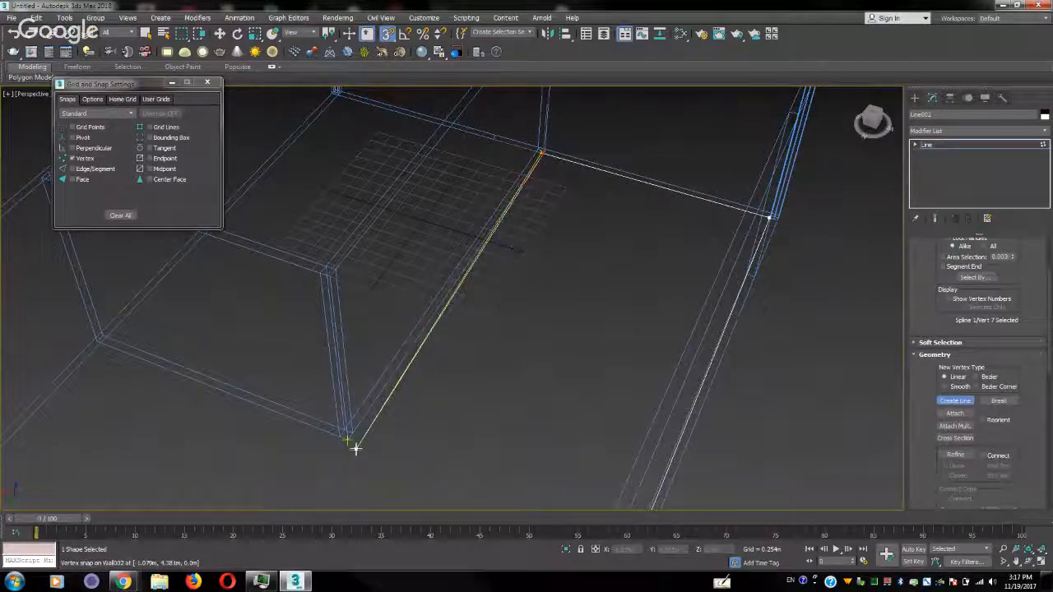
{"action": "left_click", "coordinate": [102, 347]}
Carry the floor line on along the wall bottoms around the stepped corner and end it at the sliding door's near edge
{"action": "middle_click_drag", "start_coordinate": [103, 399], "coordinate": [403, 277]}
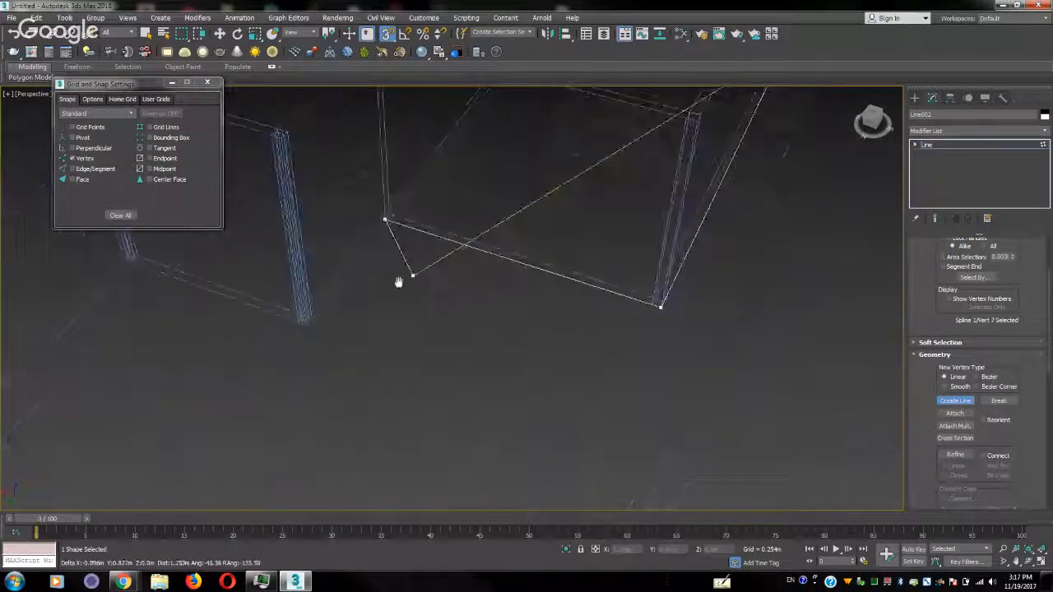
{"action": "left_click", "coordinate": [307, 324]}
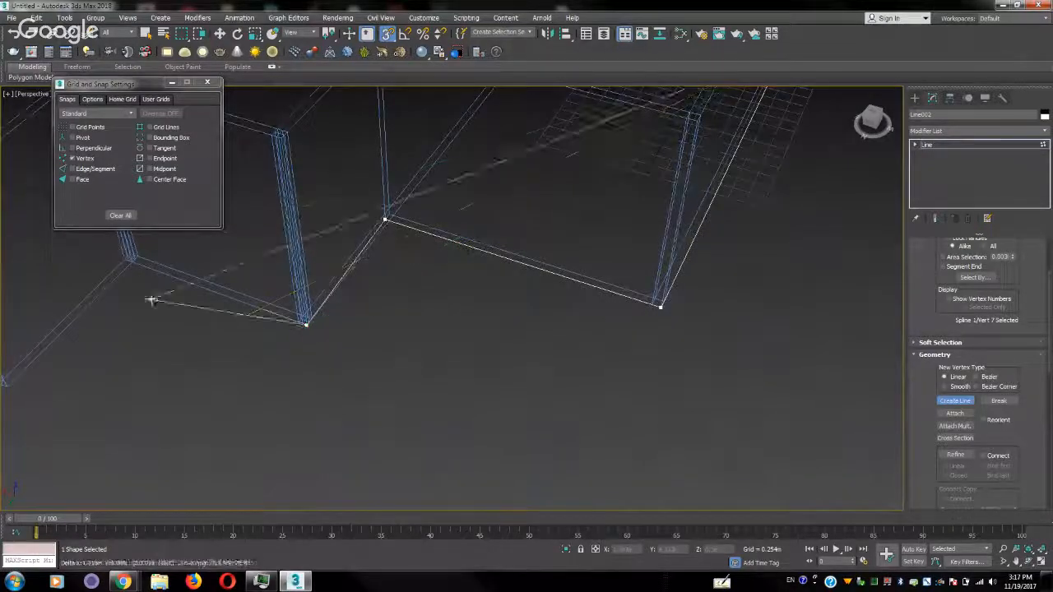
{"action": "left_click", "coordinate": [131, 263]}
{"action": "middle_click_drag", "start_coordinate": [145, 362], "coordinate": [389, 327]}
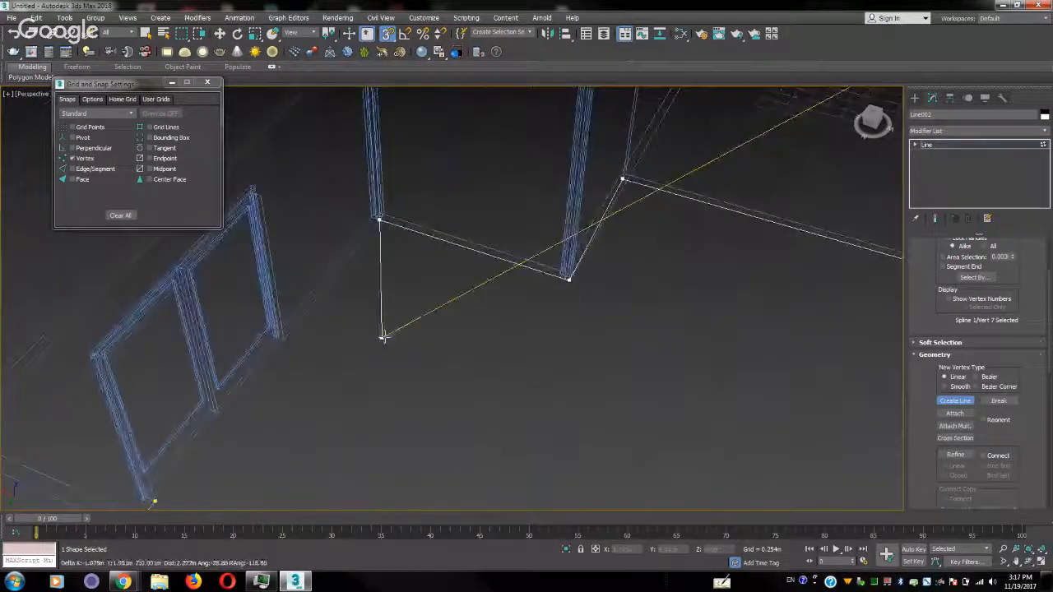
{"action": "left_click", "coordinate": [284, 338]}
{"action": "right_click", "coordinate": [285, 338]}
Align the floor-line vertex where the partition meets the outer wall with the adjacent wall-corner vertex by giving it the same X, 2.984 m
{"action": "middle_click_drag", "start_coordinate": [735, 314], "coordinate": [584, 419]}
{"action": "right_click", "coordinate": [472, 307]}
{"action": "left_click_drag", "start_coordinate": [429, 387], "coordinate": [415, 413]}
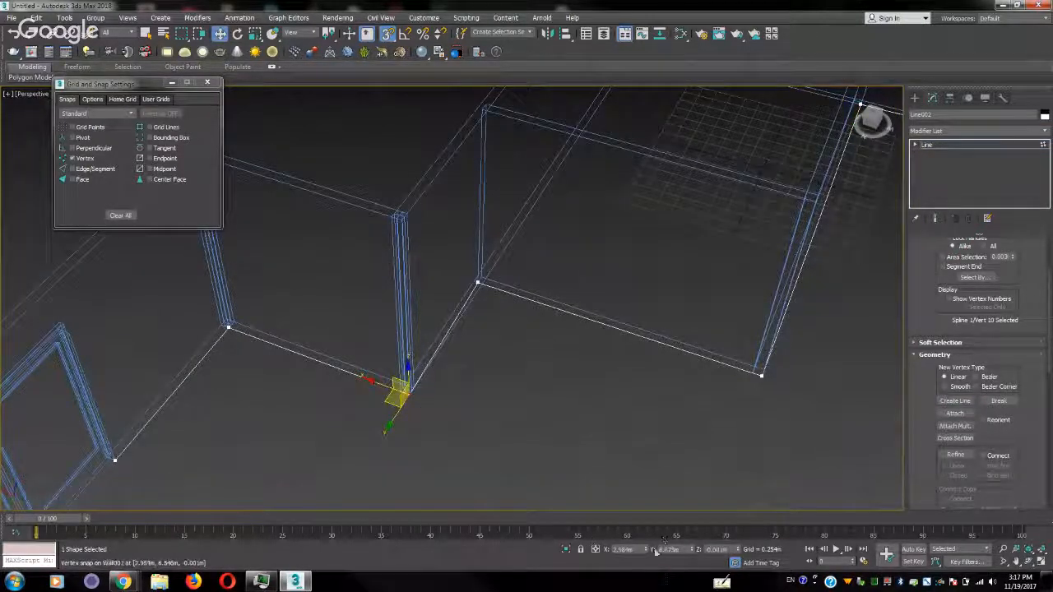
{"action": "double_click", "coordinate": [624, 550]}
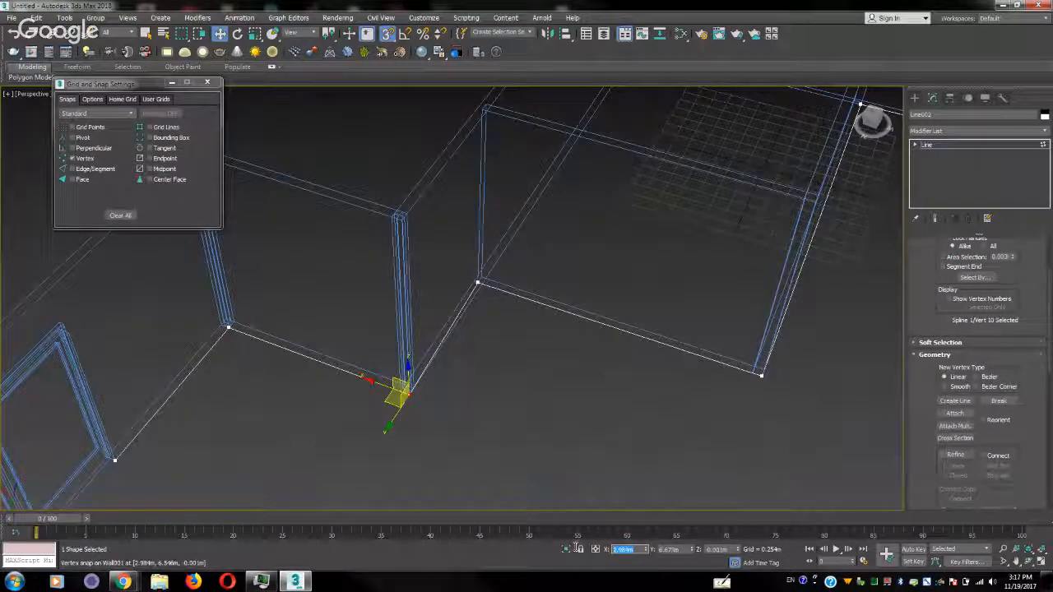
{"action": "left_click_drag", "start_coordinate": [467, 300], "coordinate": [466, 297]}
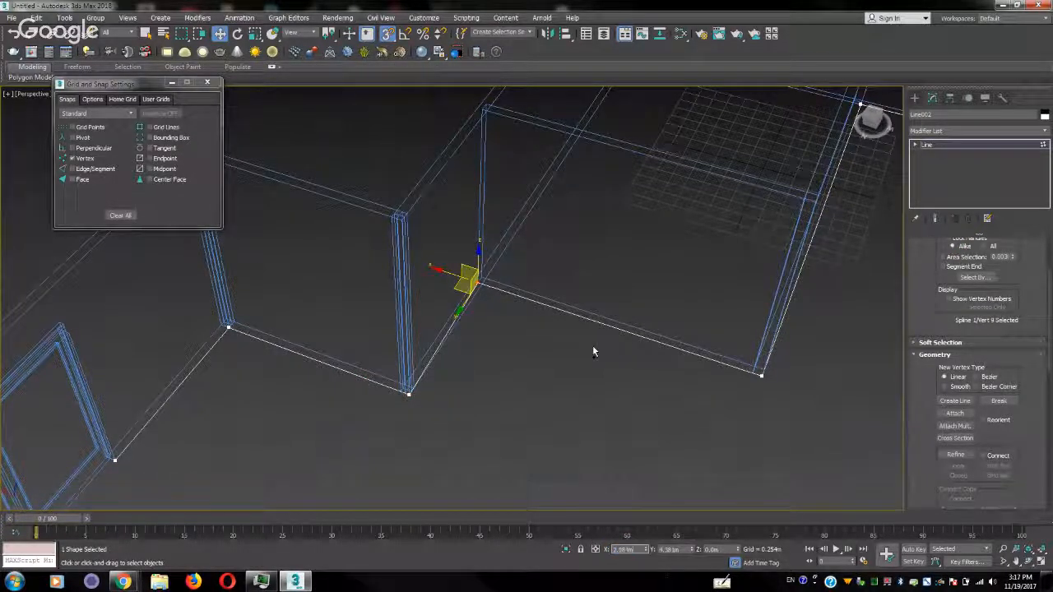
{"action": "key", "text": "Return"}
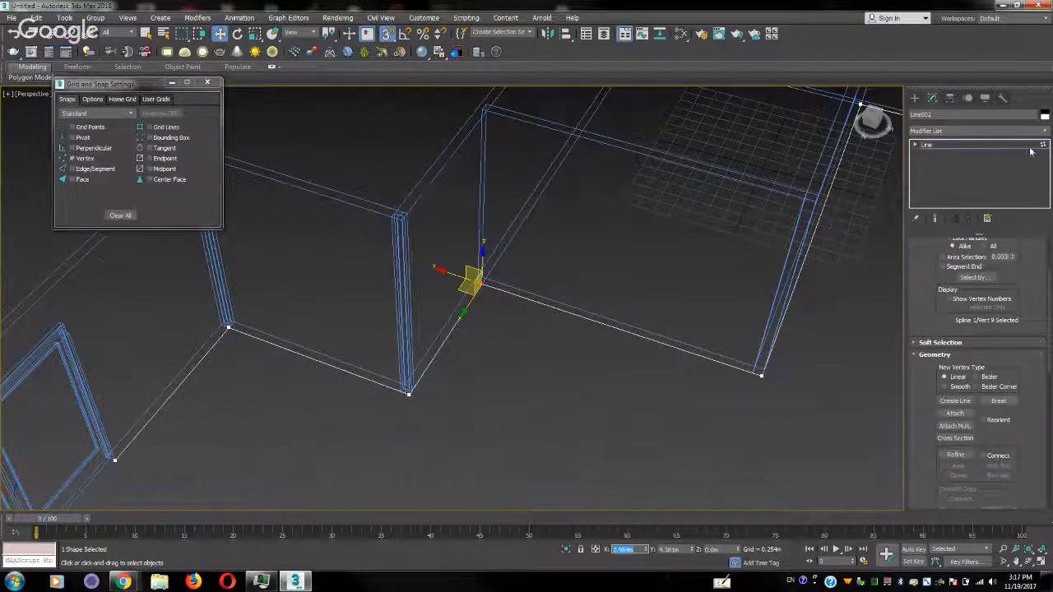
Leave vertex editing of the floor line and apply a Sweep modifier to the whole line
{"action": "left_click", "coordinate": [1030, 149]}
{"action": "key", "text": "z"}
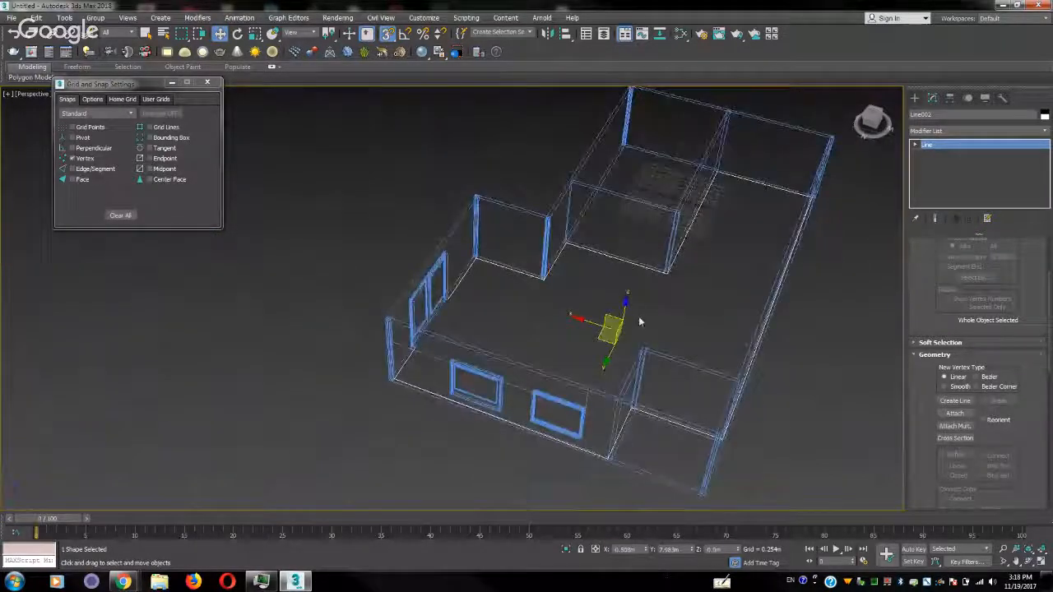
{"action": "middle_click_drag", "start_coordinate": [544, 345], "coordinate": [491, 353], "text": "alt"}
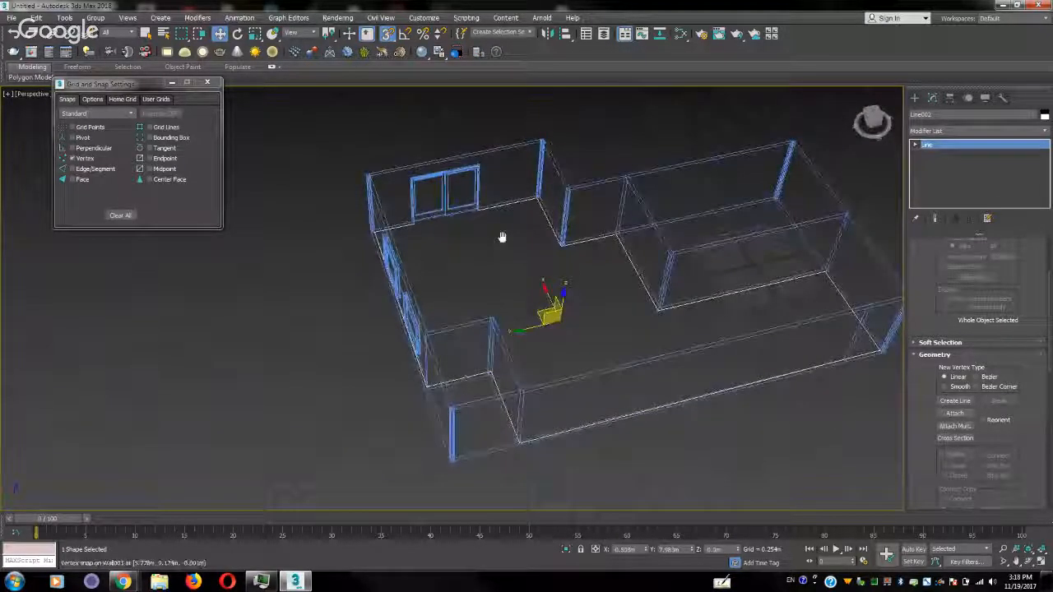
{"action": "scroll", "coordinate": [478, 290], "scroll_direction": "up", "scroll_amount": 3}
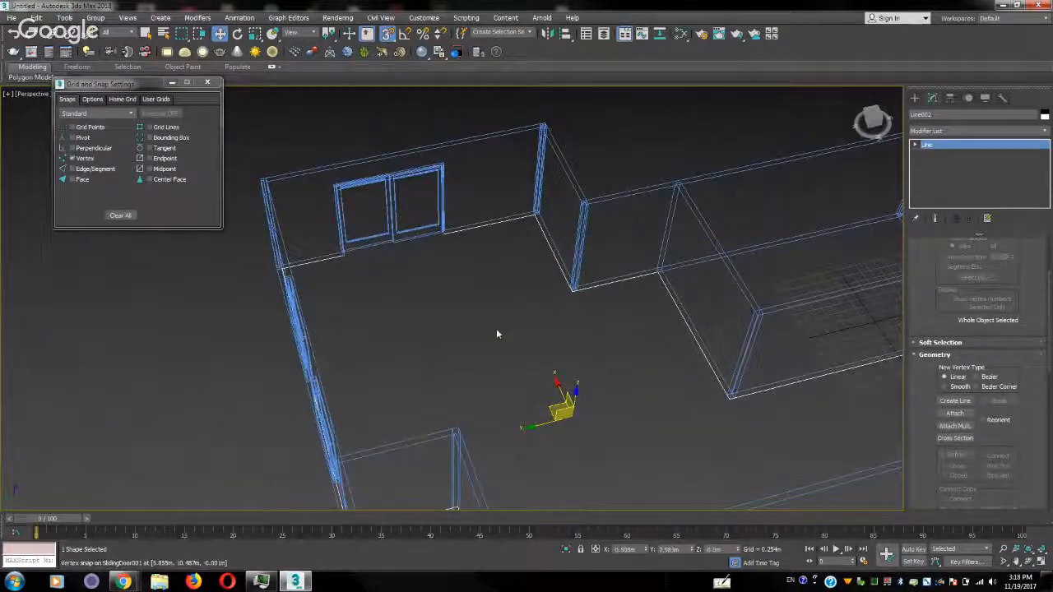
{"action": "middle_click_drag", "start_coordinate": [496, 328], "coordinate": [371, 312]}
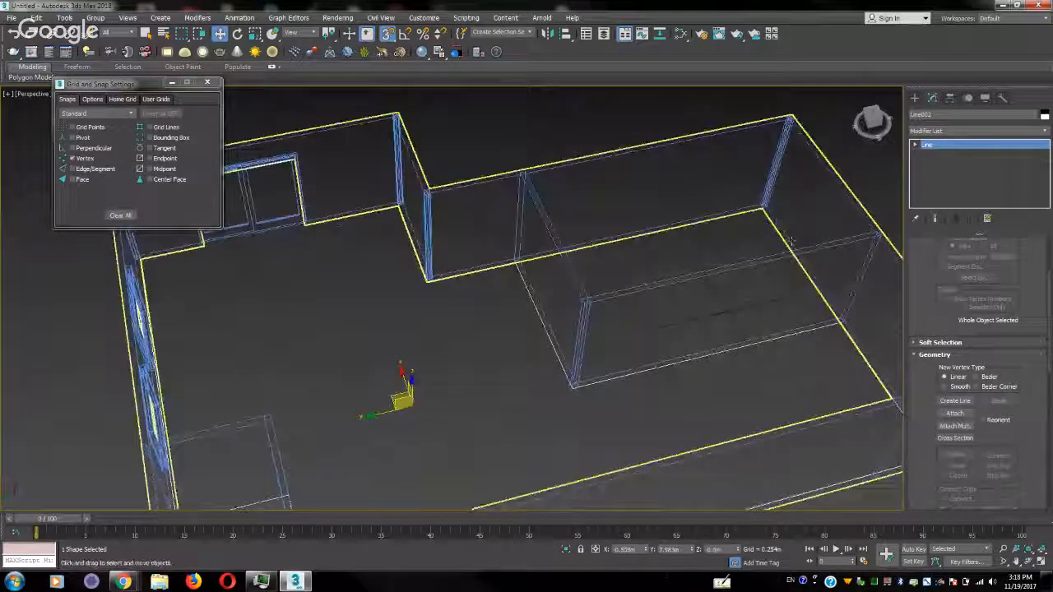
{"action": "left_click", "coordinate": [1046, 133]}
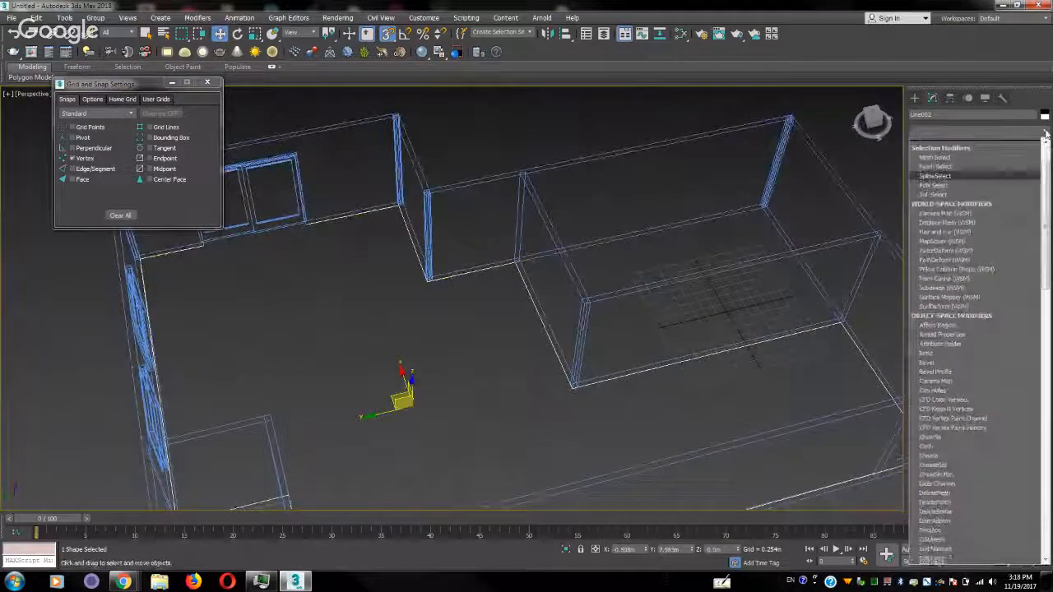
{"action": "scroll", "coordinate": [1006, 383], "scroll_direction": "down", "scroll_amount": 10}
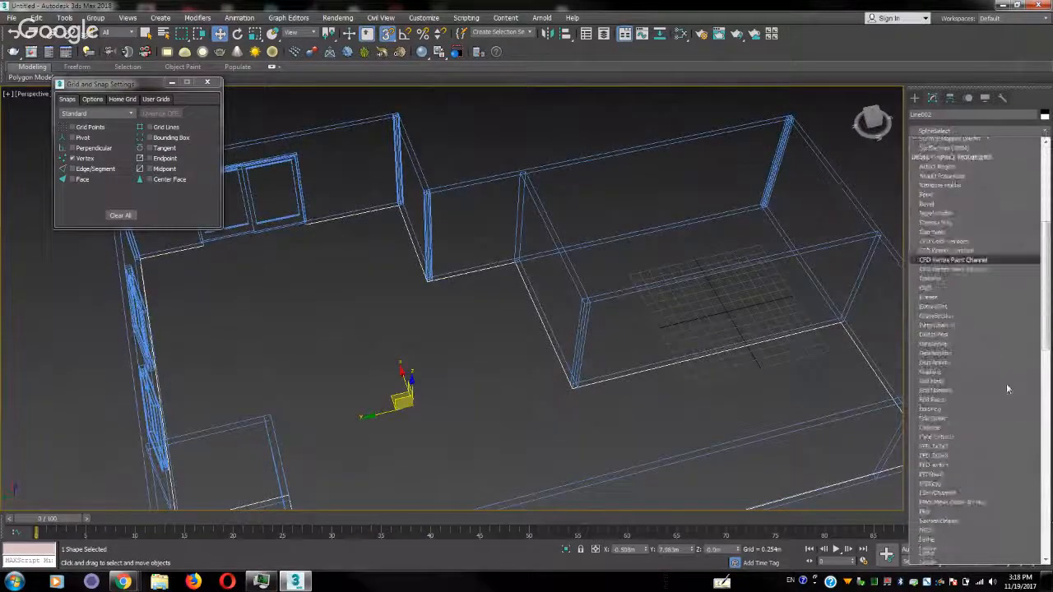
{"action": "scroll", "coordinate": [1005, 381], "scroll_direction": "down", "scroll_amount": 6}
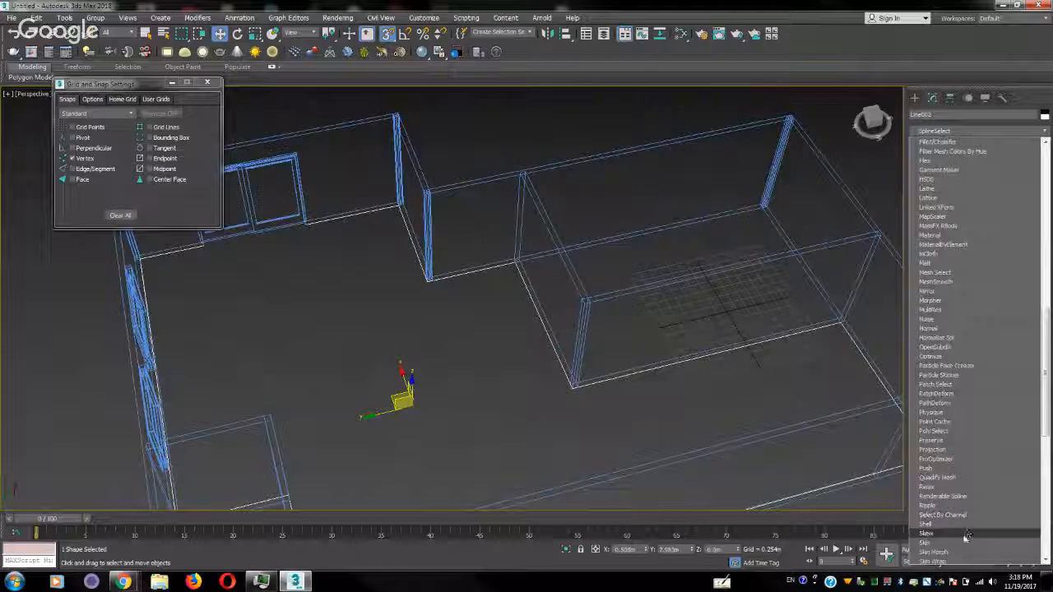
{"action": "scroll", "coordinate": [967, 502], "scroll_direction": "down", "scroll_amount": 4}
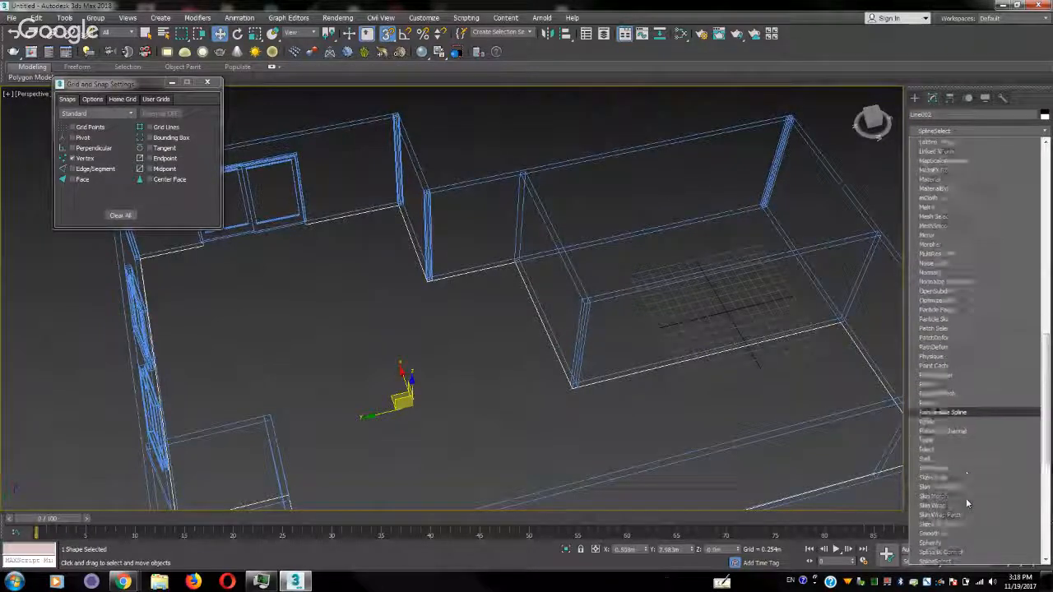
{"action": "scroll", "coordinate": [966, 498], "scroll_direction": "down", "scroll_amount": 4}
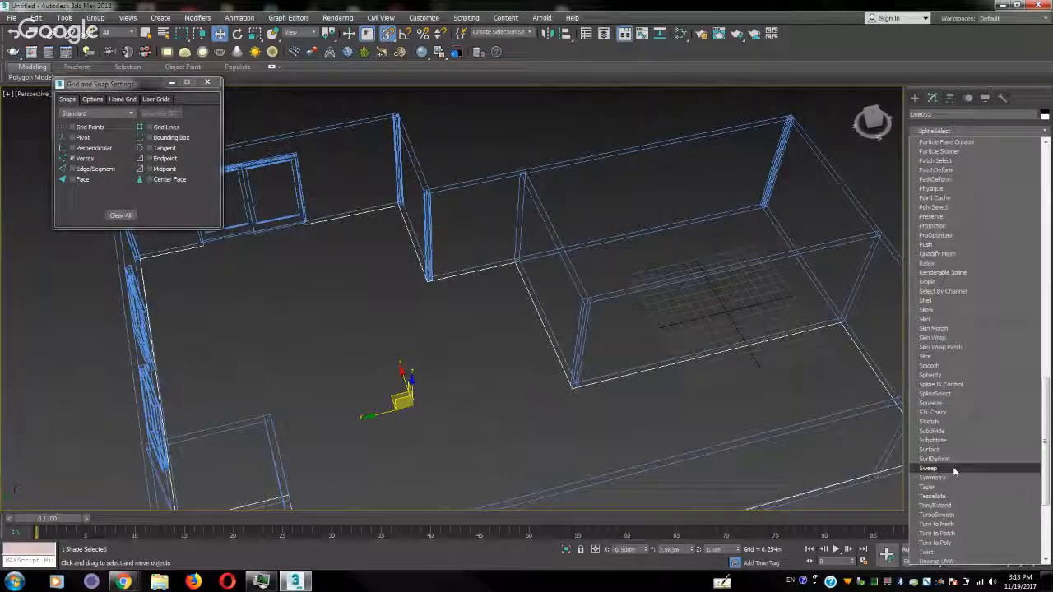
{"action": "left_click", "coordinate": [953, 466]}
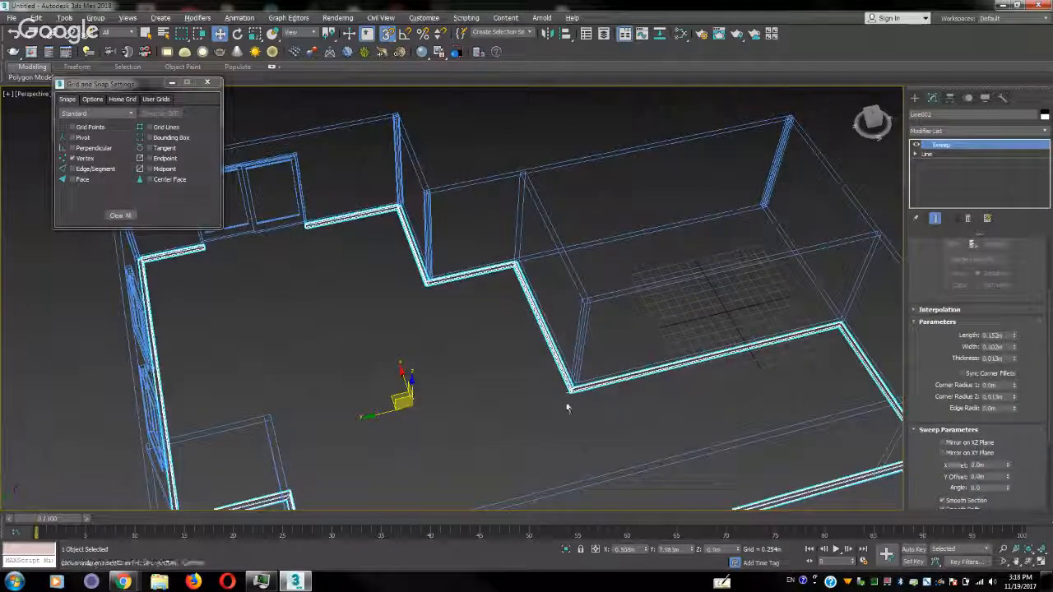
Turn on shaded display, check the swept profile at the partition corner, and set the sweep's built-in section to Bar
{"action": "middle_click_drag", "start_coordinate": [566, 404], "coordinate": [574, 395], "text": "alt"}
{"action": "scroll", "coordinate": [580, 395], "scroll_direction": "up", "scroll_amount": 5}
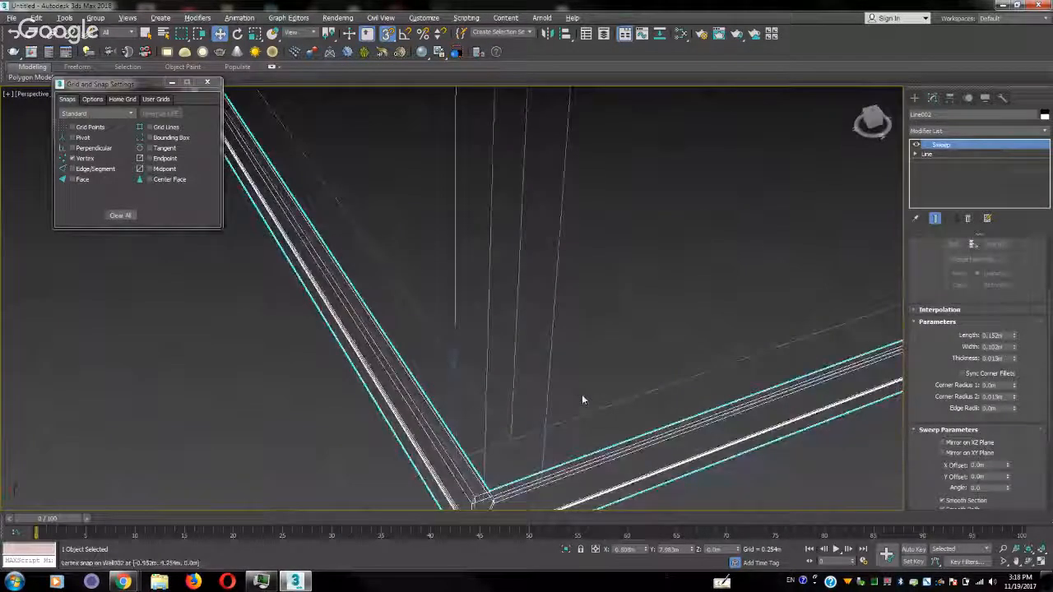
{"action": "scroll", "coordinate": [582, 394], "scroll_direction": "up", "scroll_amount": 4}
{"action": "key", "text": "F3"}
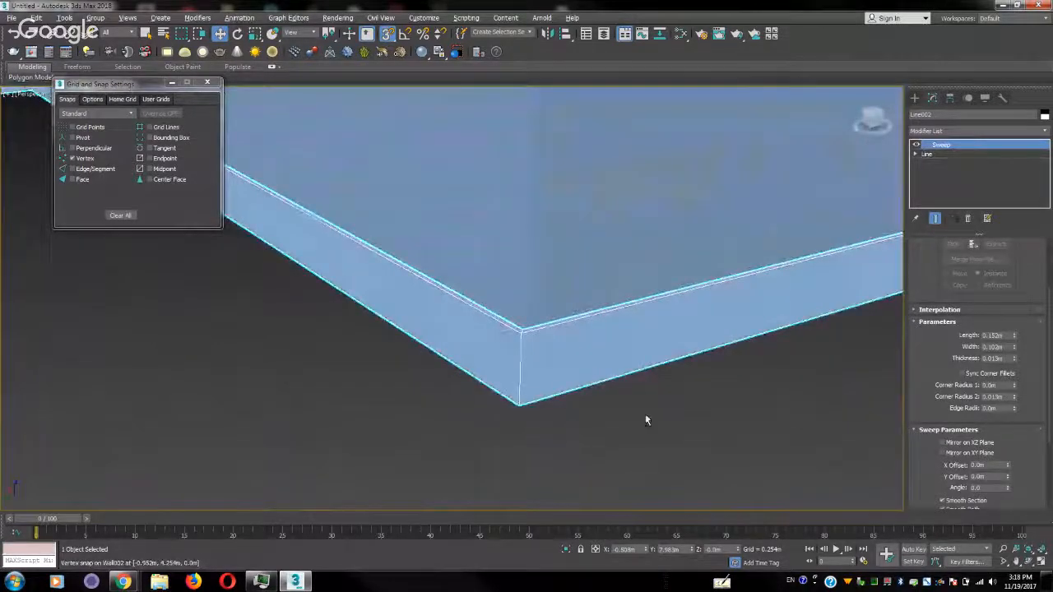
{"action": "mouse_move", "coordinate": [645, 413]}
{"action": "middle_mouse_down", "text": "alt"}
{"action": "mouse_move", "coordinate": [613, 416]}
{"action": "mouse_move", "coordinate": [593, 386]}
{"action": "mouse_move", "coordinate": [595, 436]}
{"action": "mouse_move", "coordinate": [630, 332]}
{"action": "mouse_move", "coordinate": [603, 383]}
{"action": "mouse_move", "coordinate": [635, 385]}
{"action": "mouse_move", "coordinate": [630, 423]}
{"action": "mouse_move", "coordinate": [630, 411]}
{"action": "middle_mouse_up", "text": "alt"}
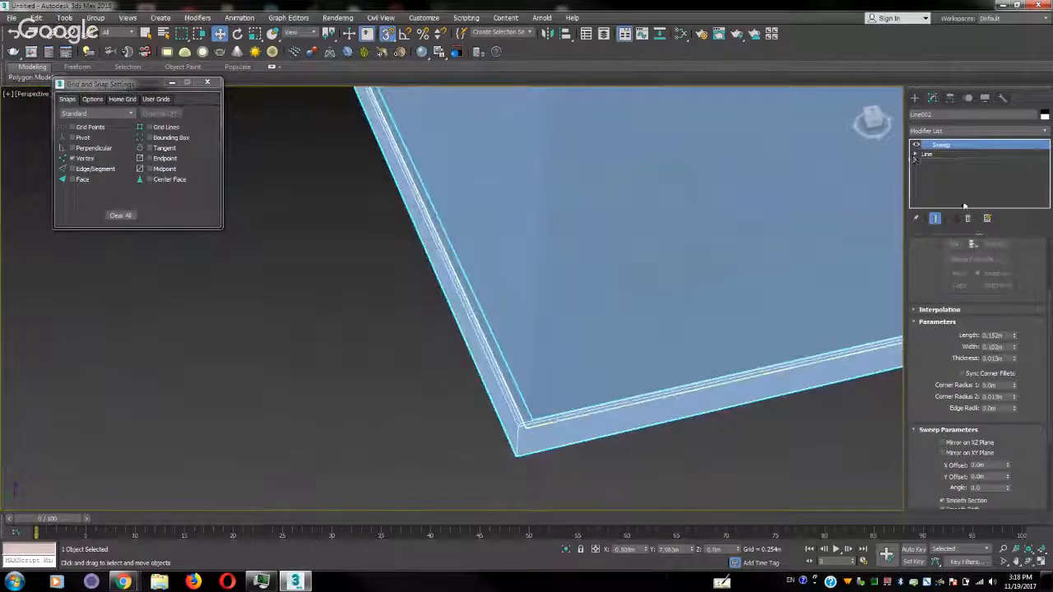
{"action": "scroll", "coordinate": [1031, 253], "scroll_direction": "up", "scroll_amount": 3}
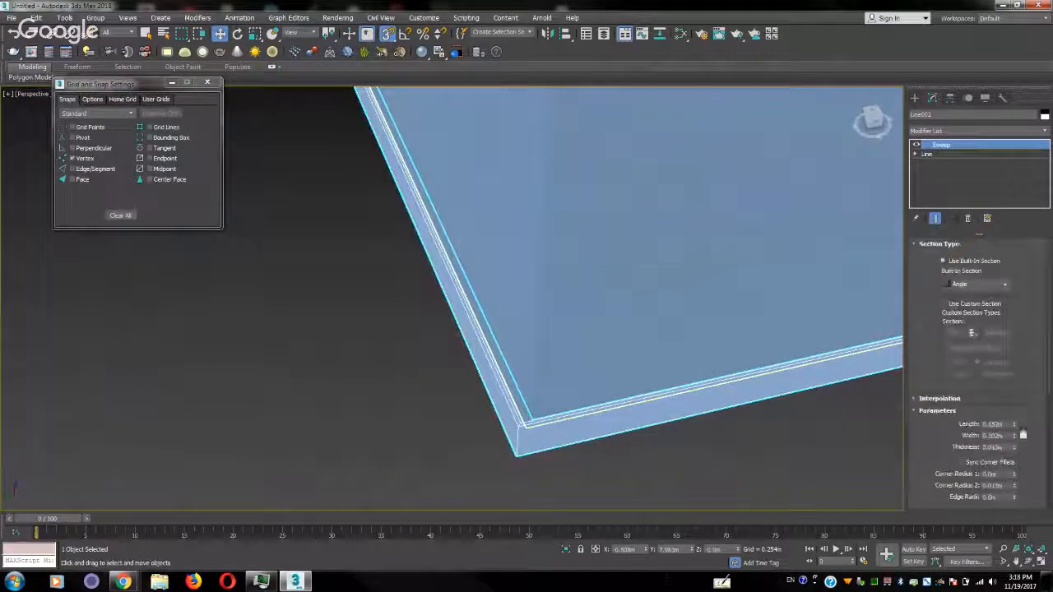
{"action": "left_click", "coordinate": [990, 286]}
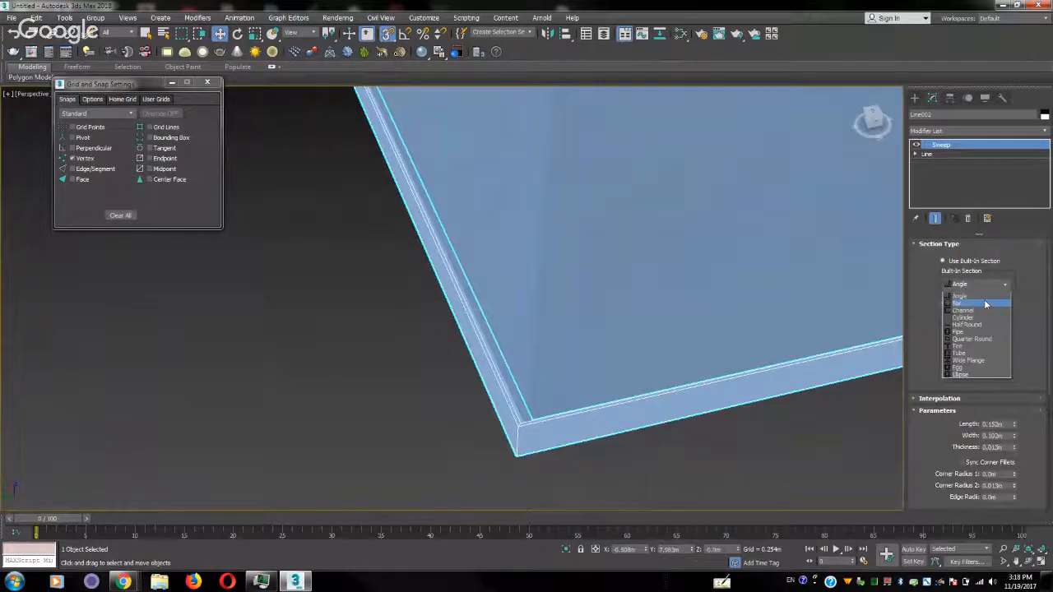
{"action": "left_click", "coordinate": [987, 303]}
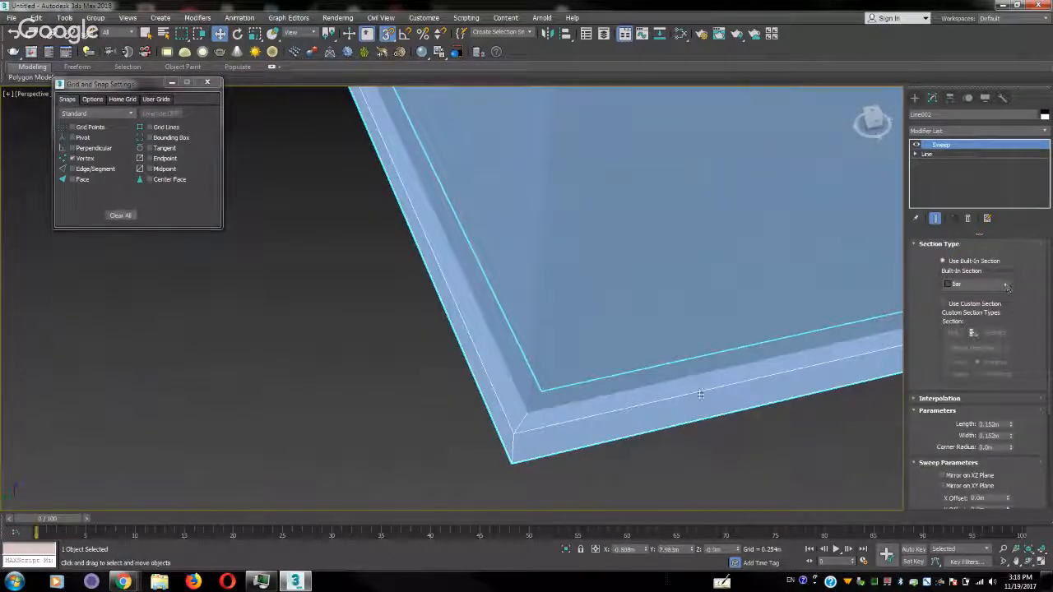
Set the sweep's pivot alignment to the bar section's lower-right corner and check the profile along the walls
{"action": "mouse_move", "coordinate": [630, 400]}
{"action": "middle_mouse_down", "text": "alt"}
{"action": "mouse_move", "coordinate": [622, 338]}
{"action": "mouse_move", "coordinate": [564, 345]}
{"action": "mouse_move", "coordinate": [658, 296]}
{"action": "middle_mouse_up", "text": "alt"}
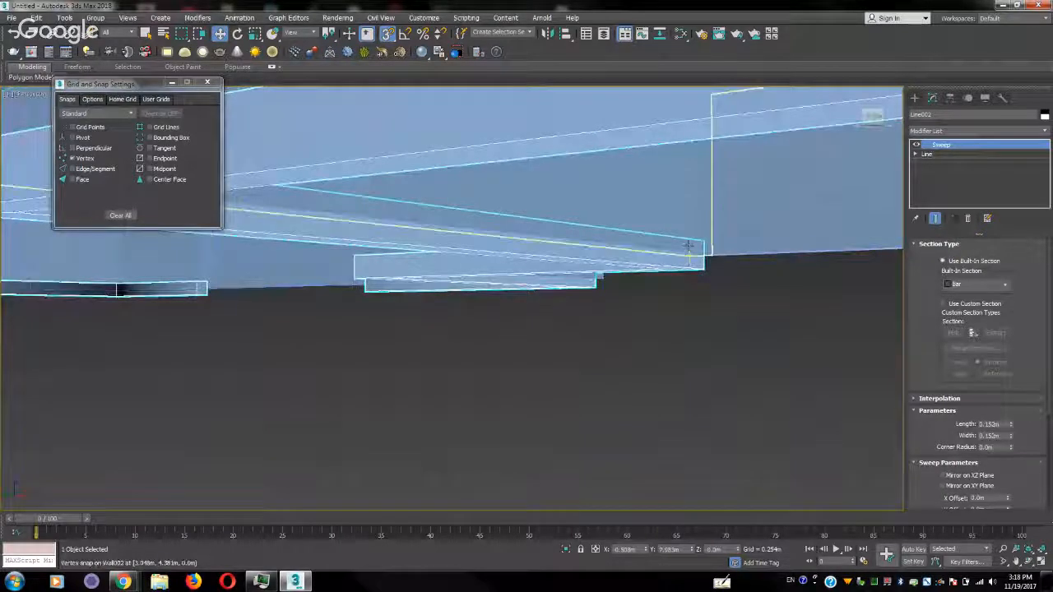
{"action": "scroll", "coordinate": [930, 436], "scroll_direction": "down", "scroll_amount": 4}
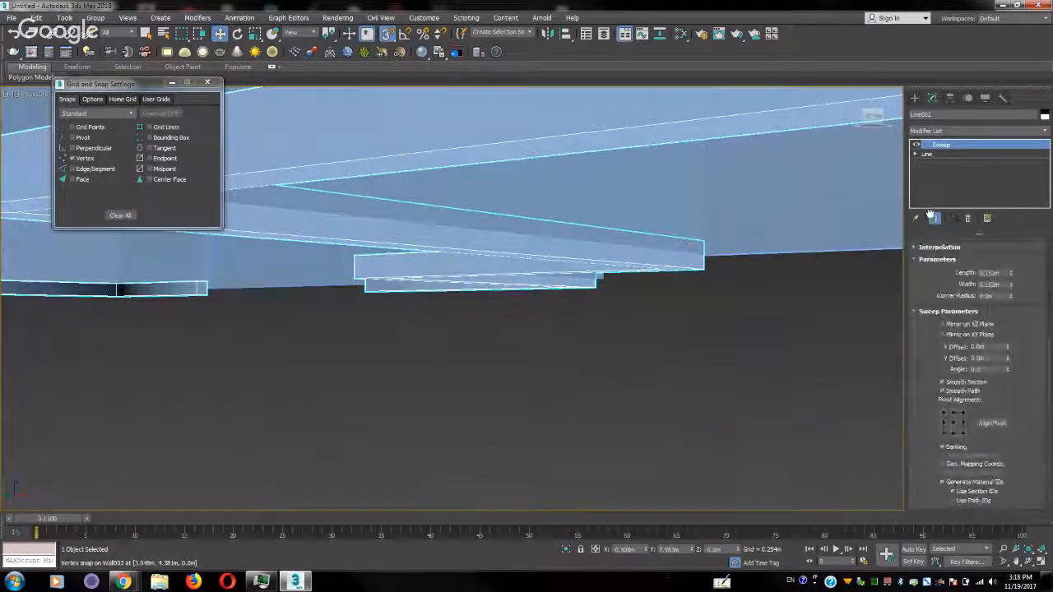
{"action": "left_click", "coordinate": [962, 434]}
{"action": "middle_click_drag", "start_coordinate": [561, 337], "coordinate": [895, 406], "text": "alt"}
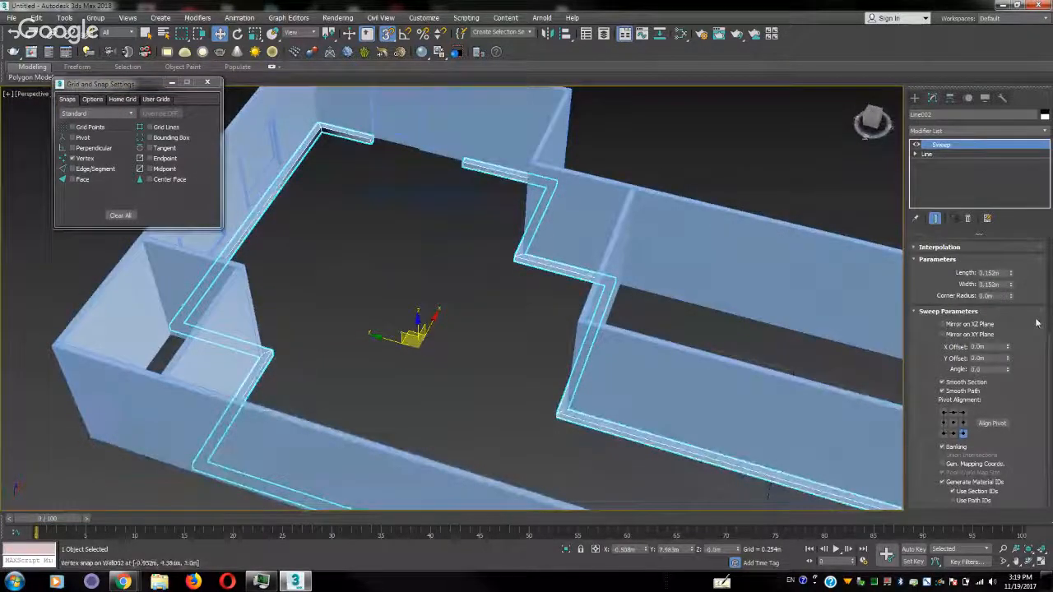
{"action": "left_click_drag", "start_coordinate": [1036, 321], "coordinate": [1032, 535]}
{"action": "left_click", "coordinate": [1007, 284]}
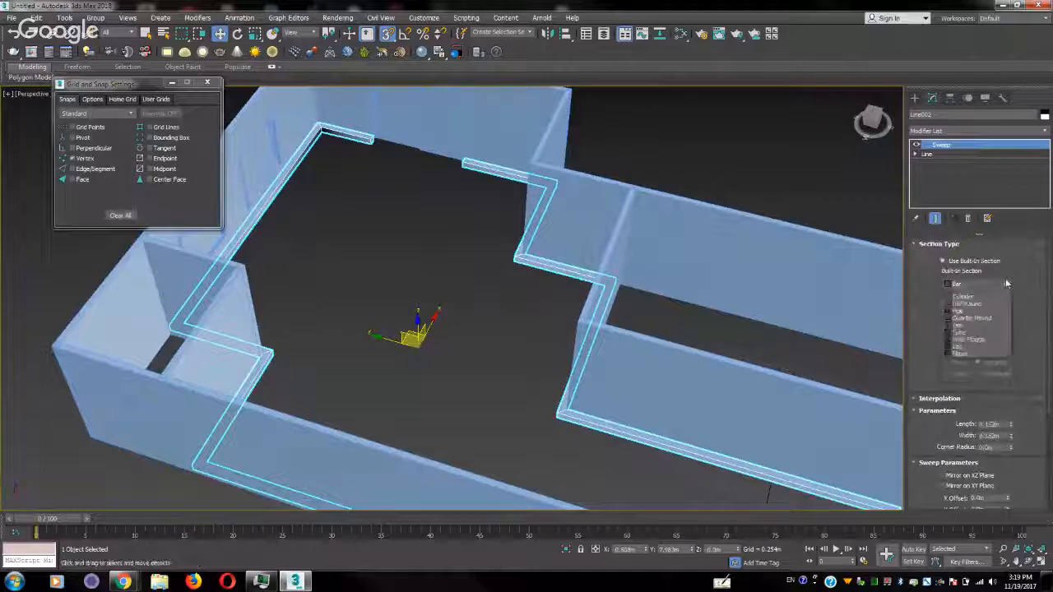
{"action": "left_click", "coordinate": [1007, 284]}
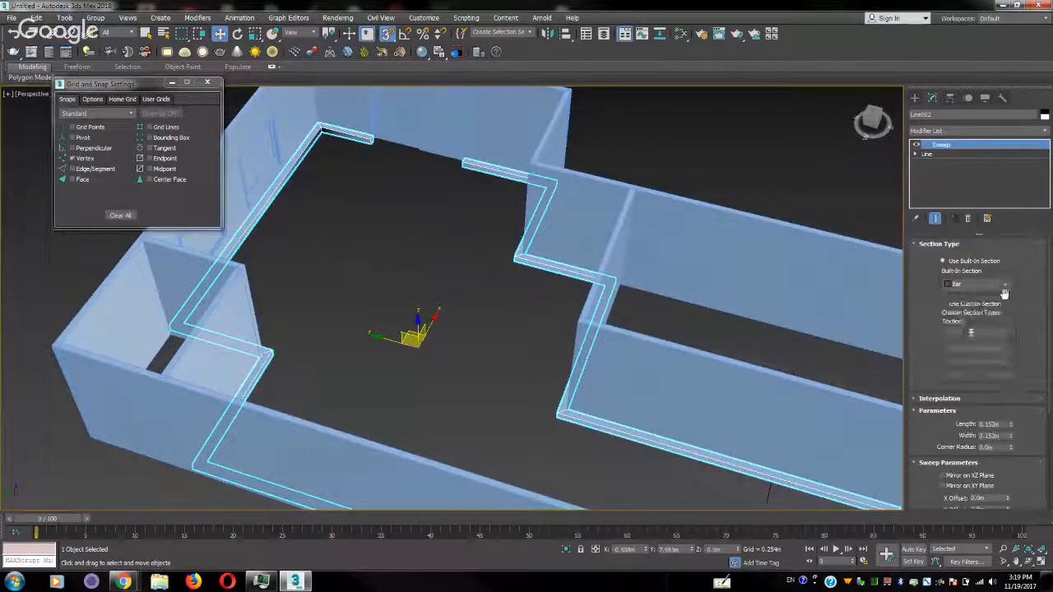
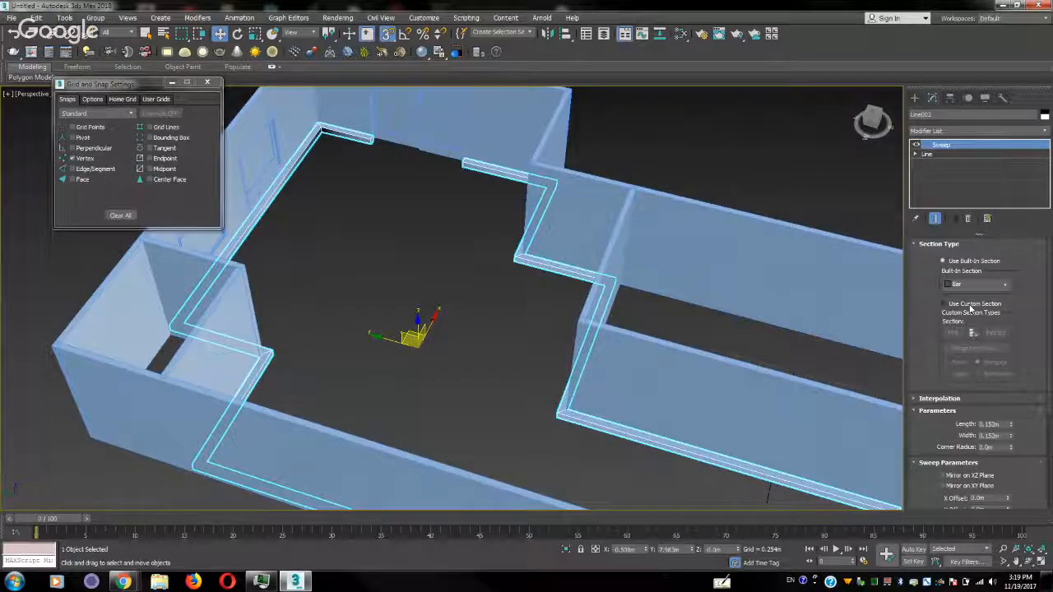
Apply an Extrude modifier to the outline running along the wall tops, with an amount of about 0.076 m, to form a ceiling slab
{"action": "left_click", "coordinate": [701, 148]}
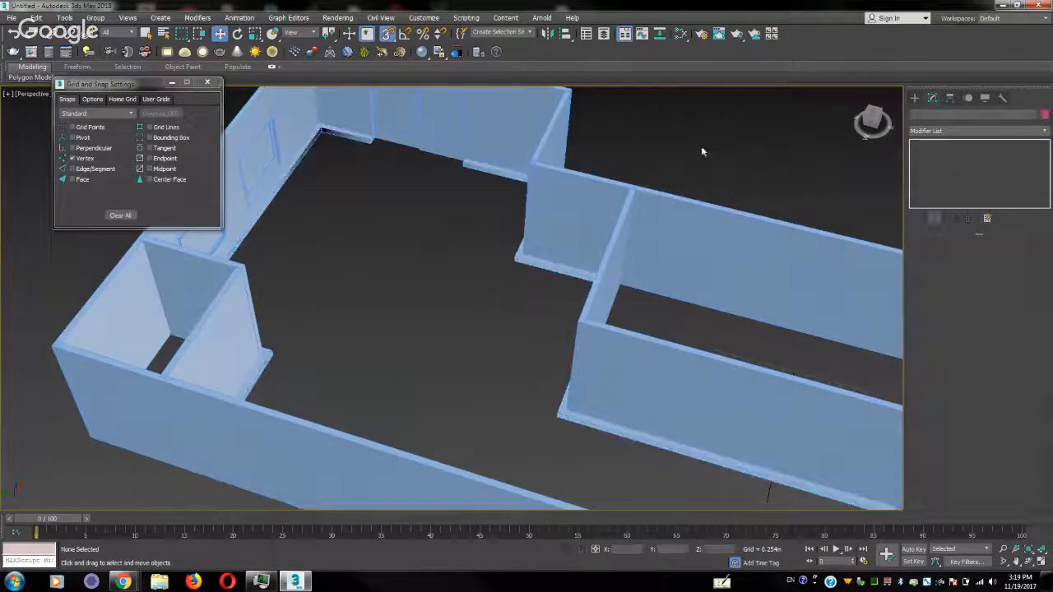
{"action": "middle_click_drag", "start_coordinate": [693, 150], "coordinate": [718, 202]}
{"action": "left_click", "coordinate": [568, 134]}
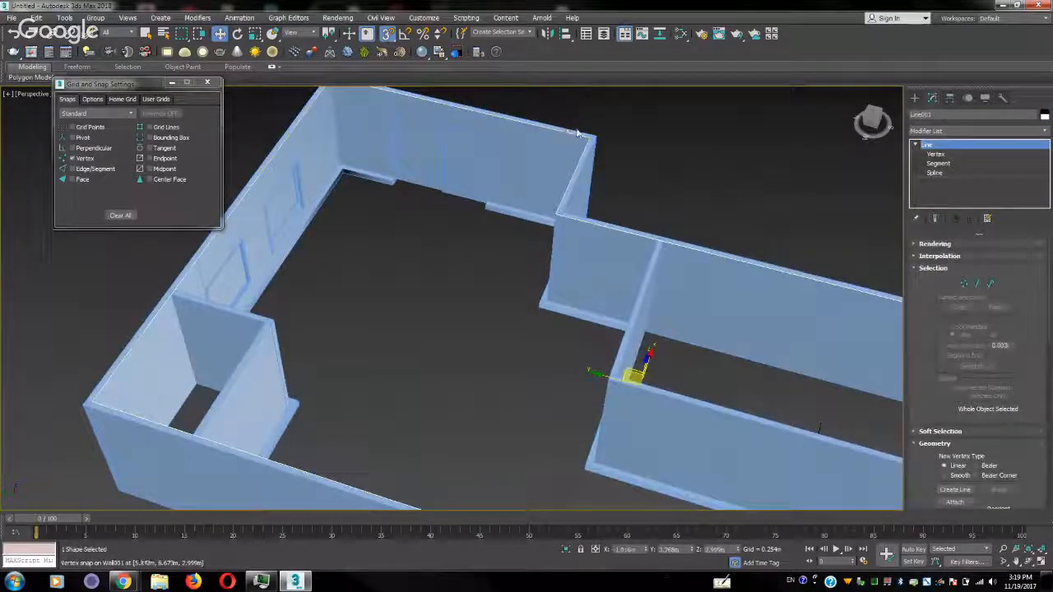
{"action": "middle_click_drag", "start_coordinate": [579, 133], "coordinate": [686, 167], "text": "alt"}
{"action": "left_click", "coordinate": [1045, 132]}
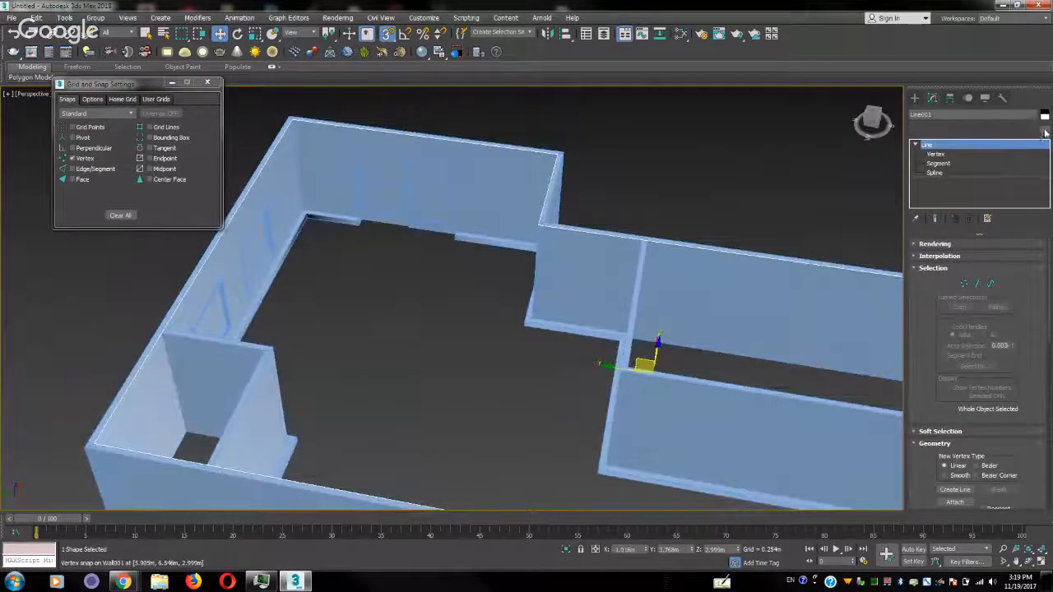
{"action": "key", "text": "e"}
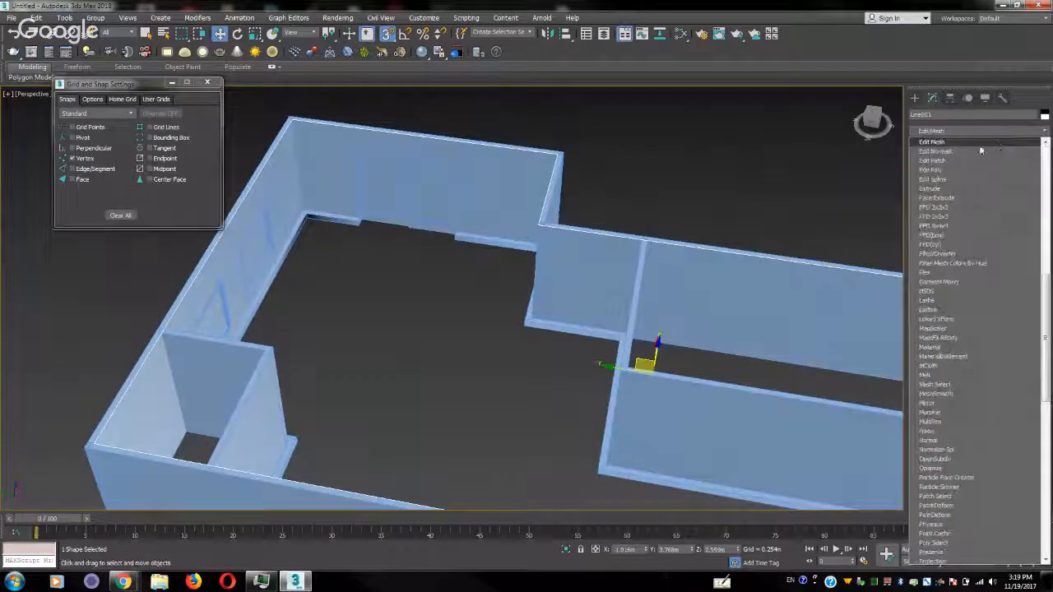
{"action": "left_click", "coordinate": [966, 188]}
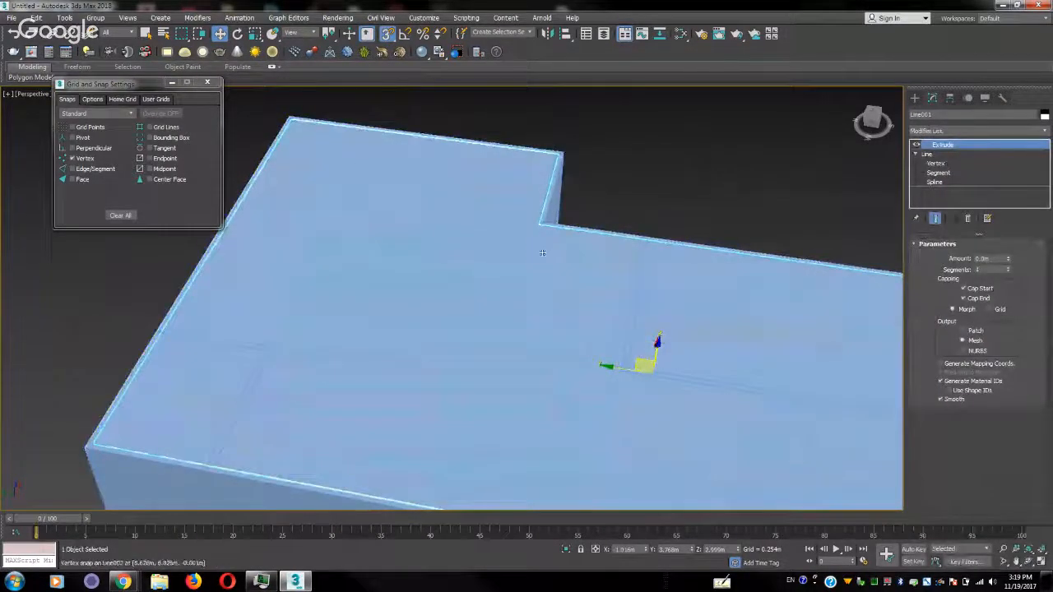
{"action": "middle_click_drag", "start_coordinate": [662, 241], "coordinate": [695, 212], "text": "alt"}
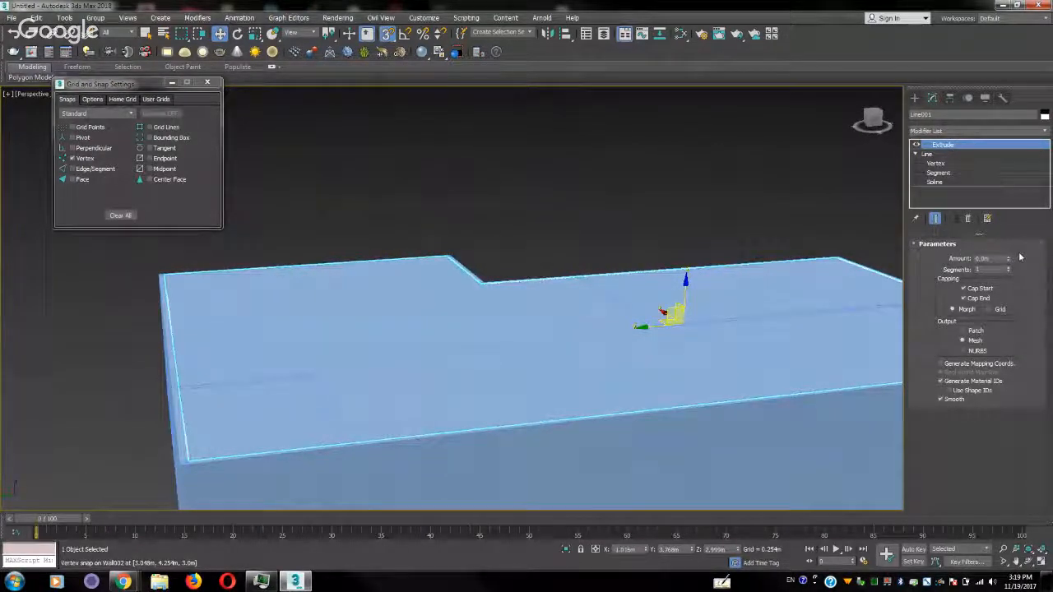
{"action": "left_click_drag", "start_coordinate": [1011, 261], "coordinate": [1011, 260]}
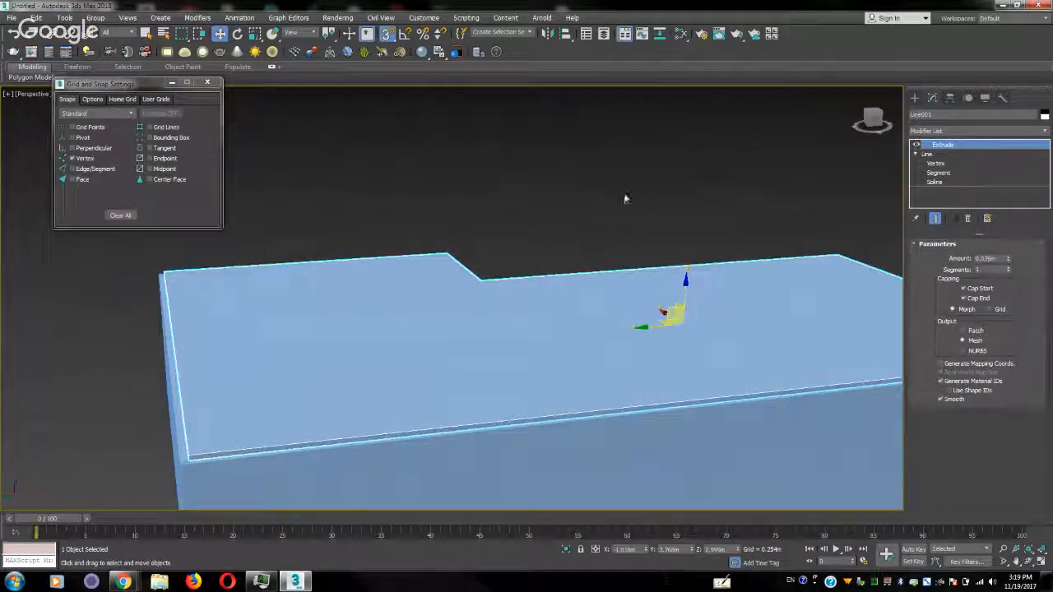
With snapping off, clone the ceiling slab in the left view as an independent copy moved down to floor level
{"action": "key", "text": "s"}
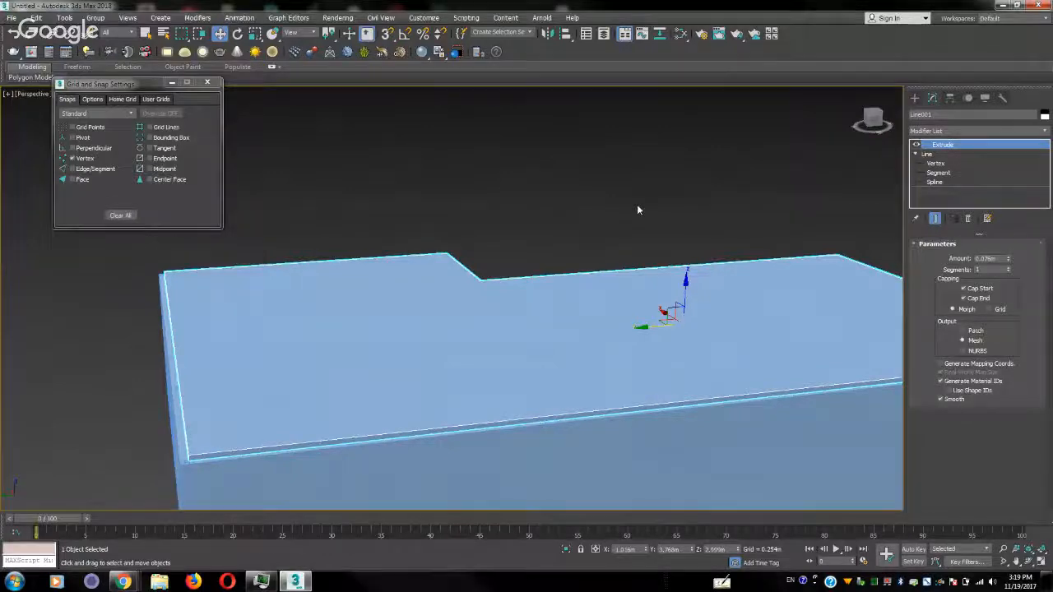
{"action": "key", "text": "l"}
{"action": "scroll", "coordinate": [758, 257], "scroll_direction": "down", "scroll_amount": 4}
{"action": "middle_click_drag", "start_coordinate": [527, 221], "coordinate": [606, 252]}
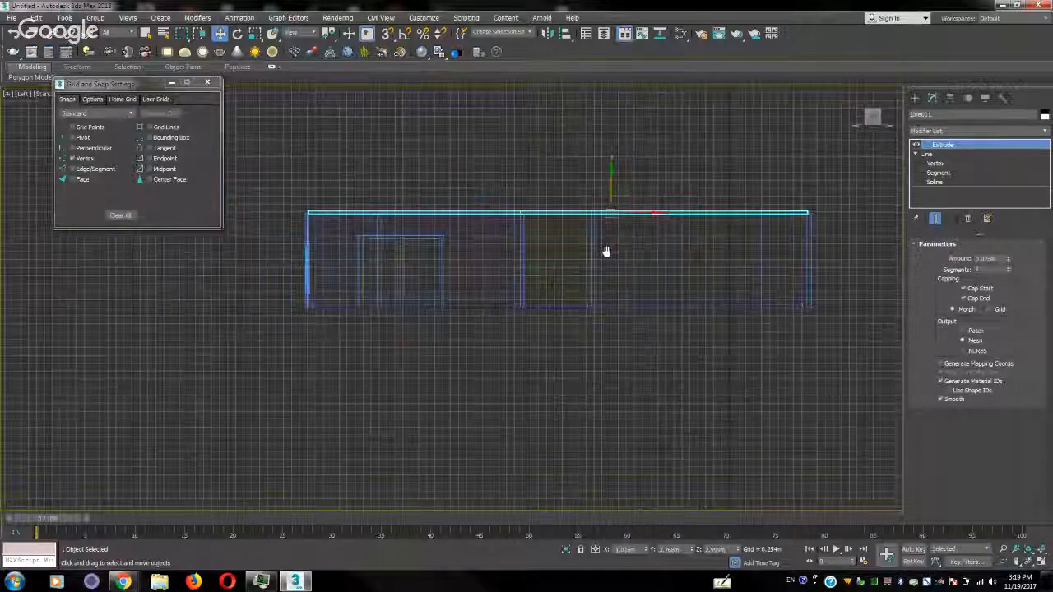
{"action": "scroll", "coordinate": [607, 252], "scroll_direction": "up", "scroll_amount": 4}
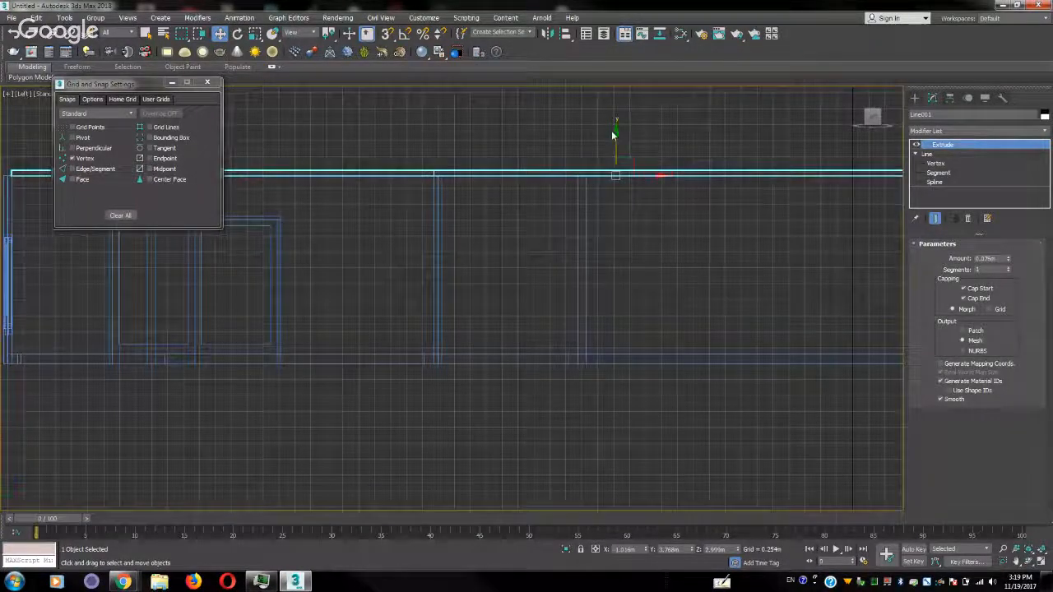
{"action": "left_click_drag", "start_coordinate": [615, 133], "coordinate": [607, 324]}
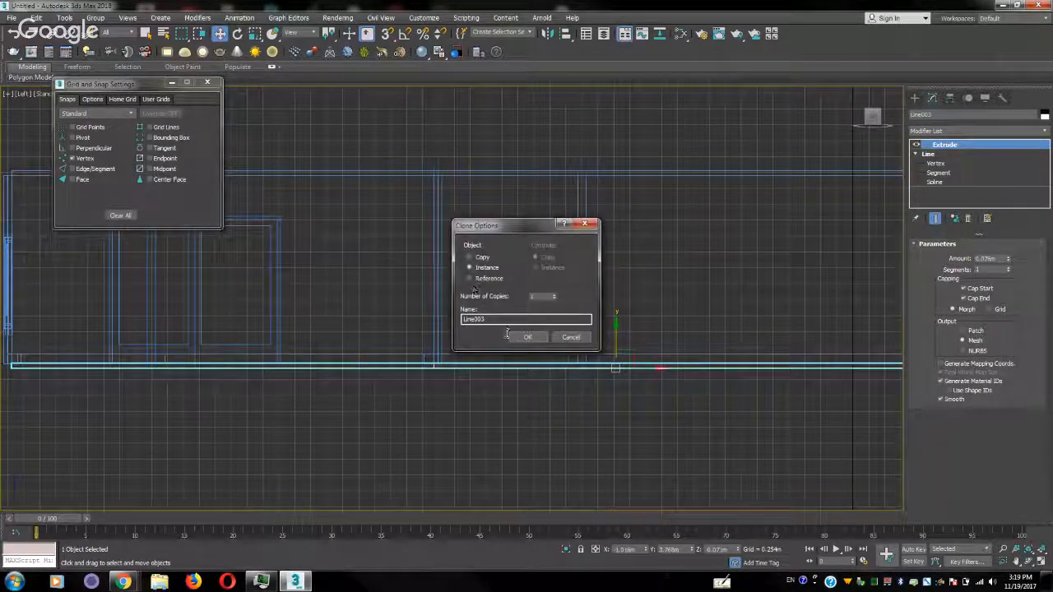
{"action": "left_click", "coordinate": [481, 258]}
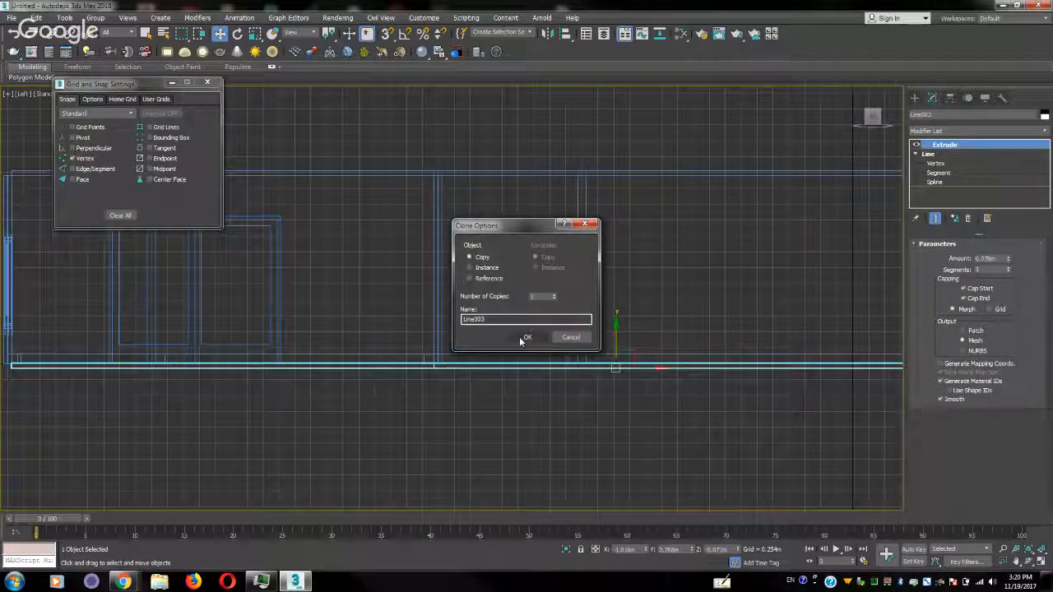
{"action": "left_click", "coordinate": [525, 337]}
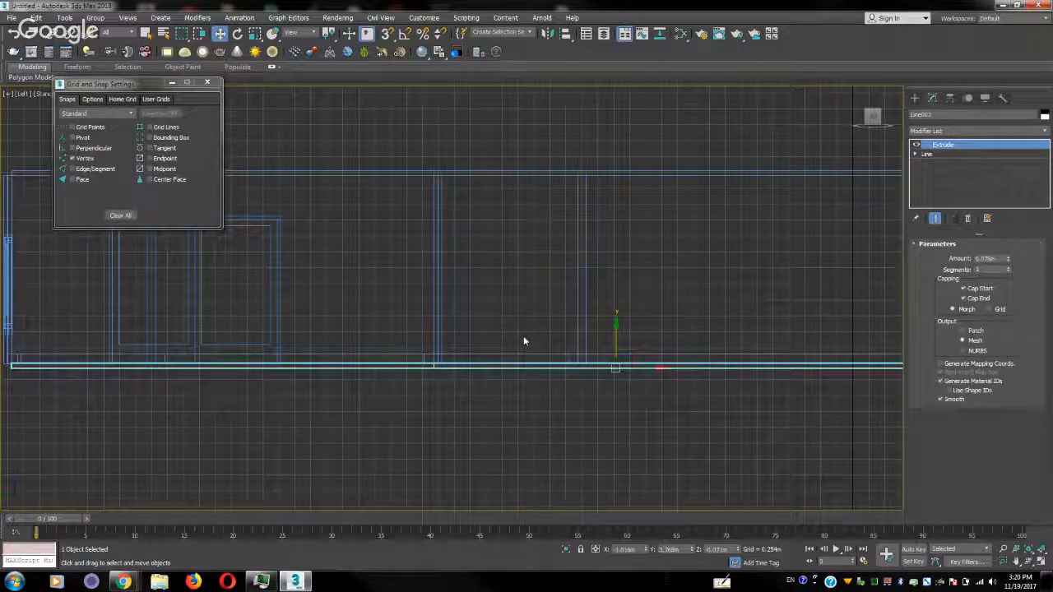
Return to the full-size perspective view and hide the ceiling slab to reveal the room interior
{"action": "key", "text": "alt+w"}
{"action": "scroll", "coordinate": [679, 366], "scroll_direction": "down", "scroll_amount": 4}
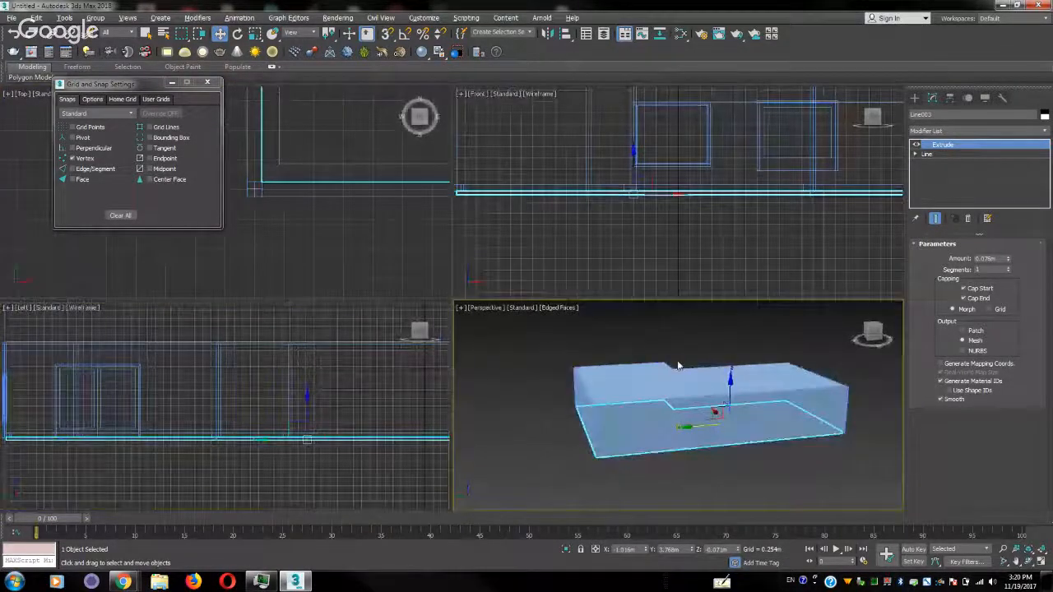
{"action": "key", "text": "alt+w"}
{"action": "scroll", "coordinate": [433, 289], "scroll_direction": "up", "scroll_amount": 3}
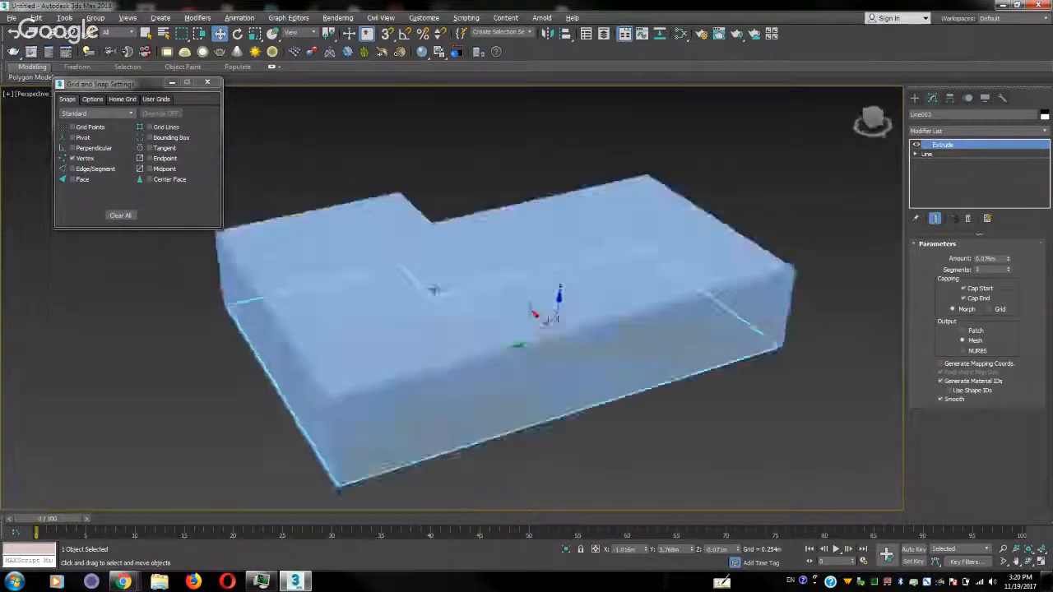
{"action": "middle_click_drag", "start_coordinate": [434, 290], "coordinate": [443, 314], "text": "alt"}
{"action": "left_click", "coordinate": [444, 314]}
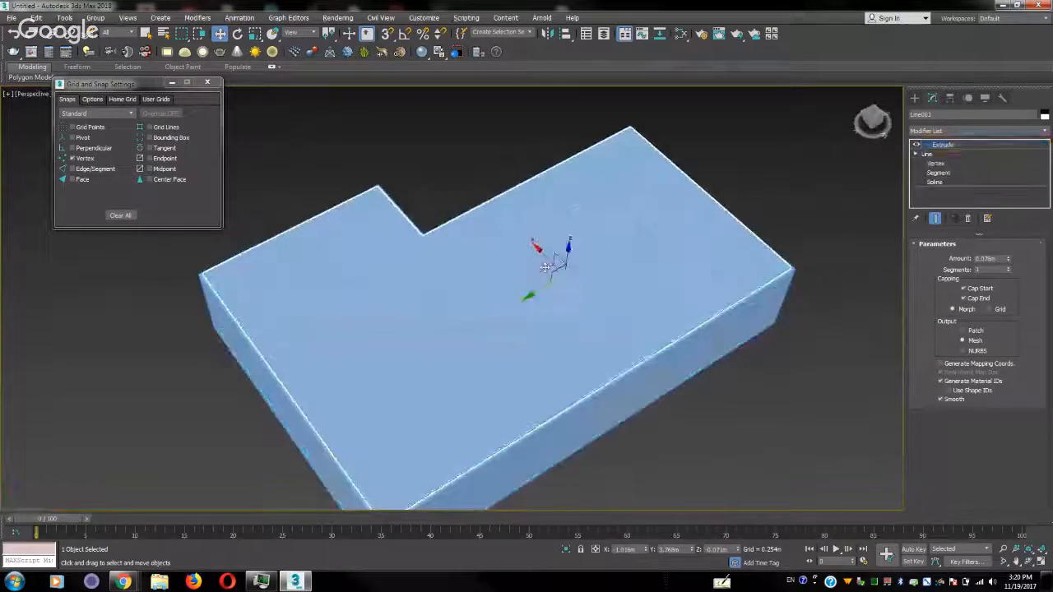
{"action": "left_click", "coordinate": [987, 98]}
{"action": "right_click", "coordinate": [635, 171]}
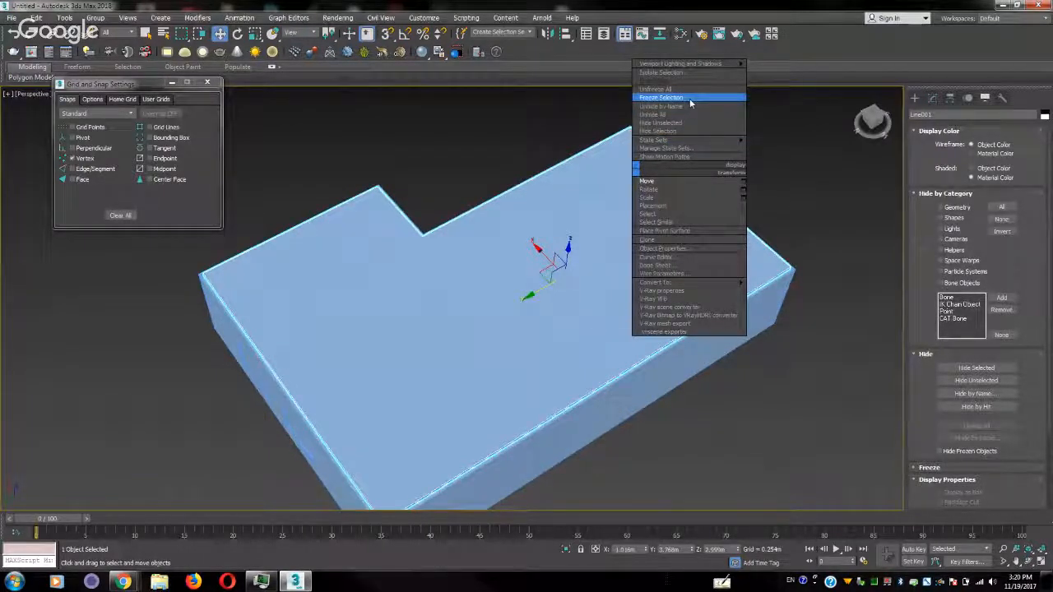
{"action": "left_click", "coordinate": [683, 130]}
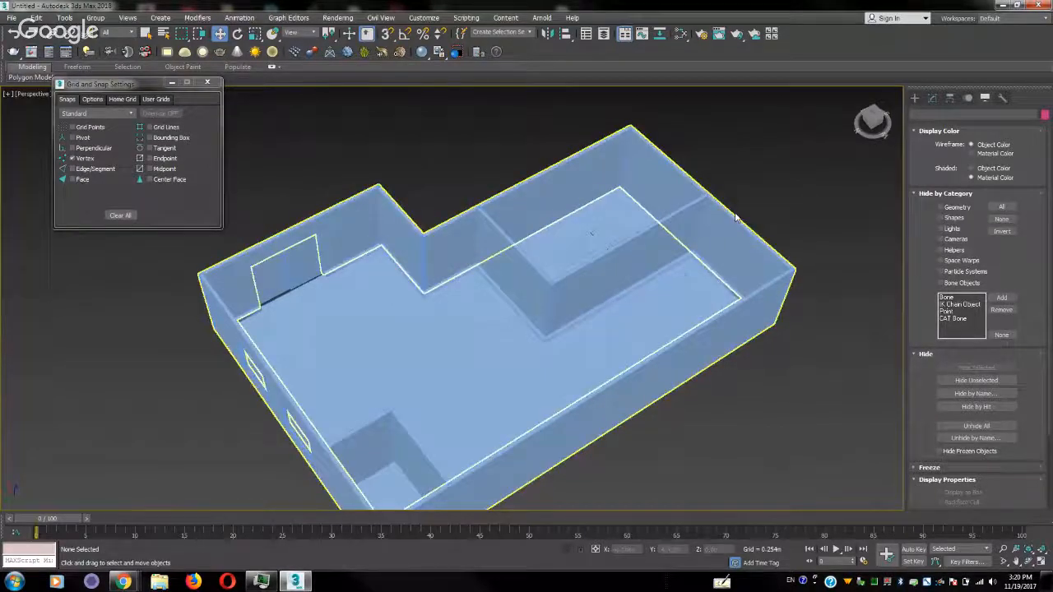
Move the floor slab's line segment beside the wide wall opening outward under the wall to close the gap, and return to its Extrude level
{"action": "scroll", "coordinate": [521, 291], "scroll_direction": "up", "scroll_amount": 5}
{"action": "scroll", "coordinate": [606, 395], "scroll_direction": "down", "scroll_amount": 3}
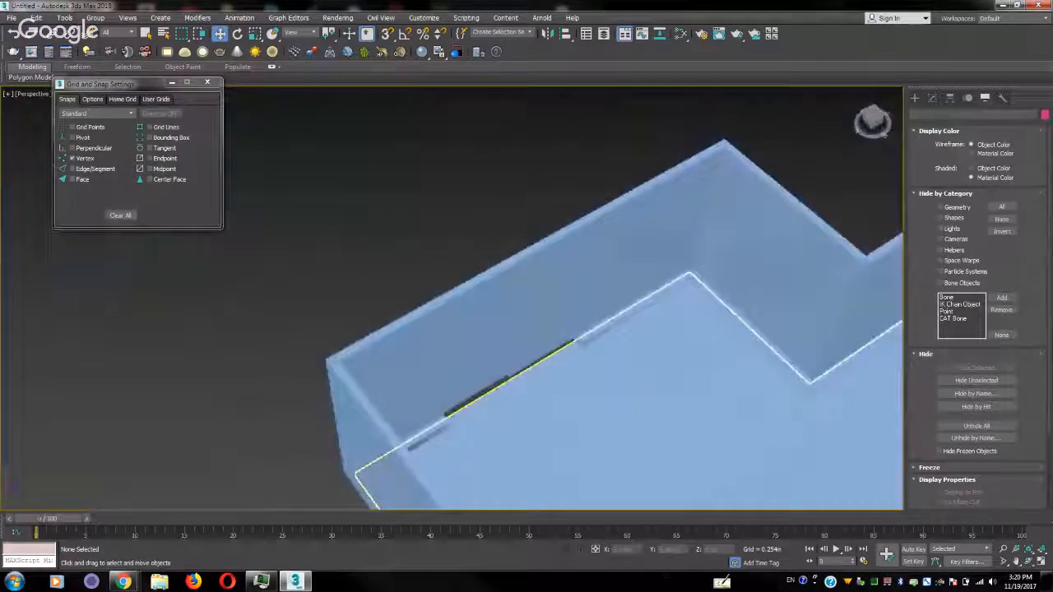
{"action": "middle_click_drag", "start_coordinate": [524, 386], "coordinate": [591, 381], "text": "alt"}
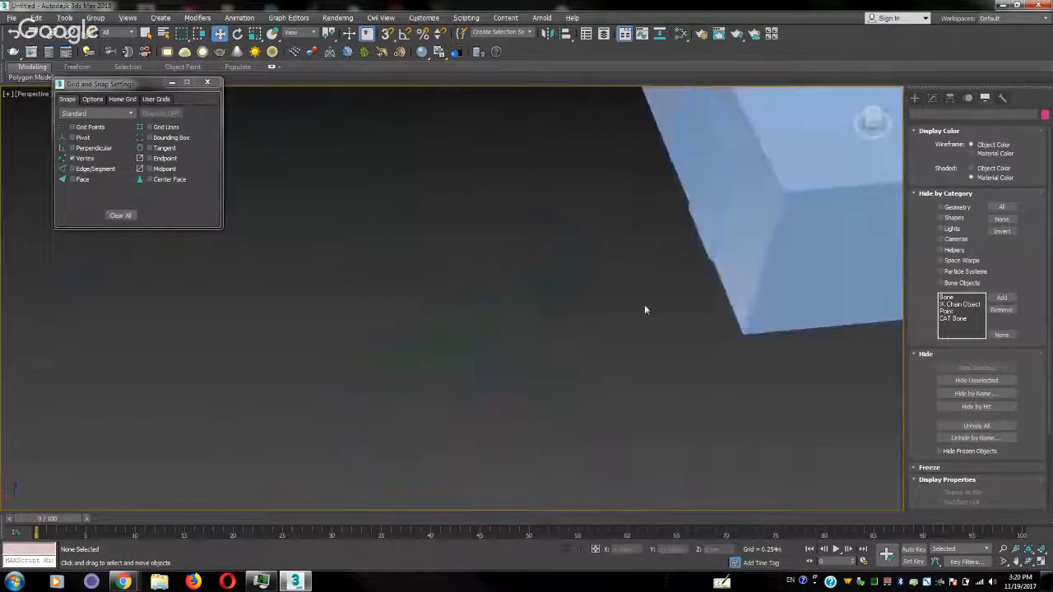
{"action": "middle_click_drag", "start_coordinate": [644, 306], "coordinate": [482, 277], "text": "alt"}
{"action": "left_click", "coordinate": [935, 98]}
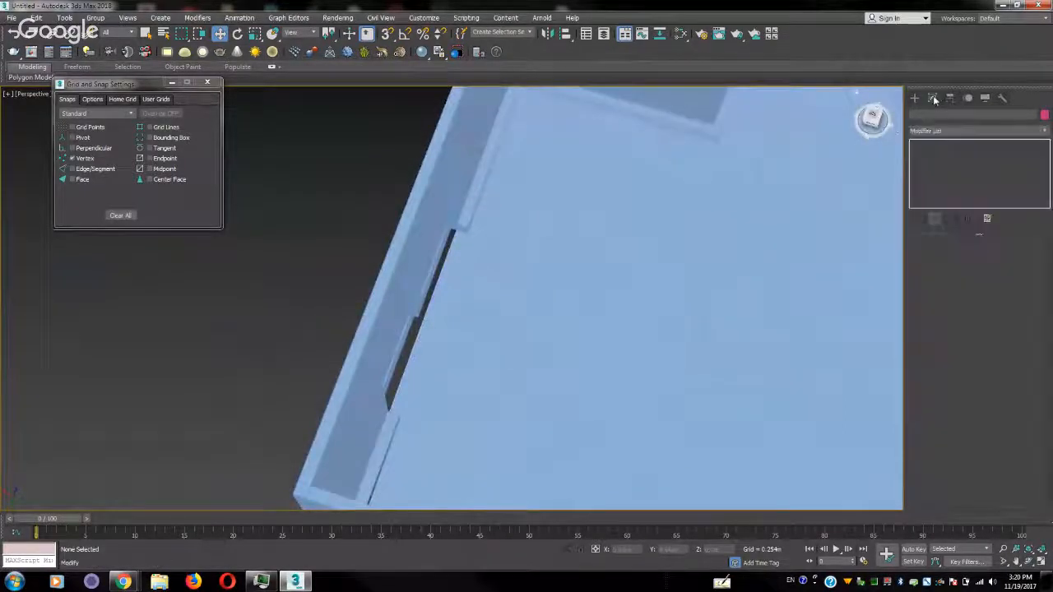
{"action": "left_click", "coordinate": [614, 277]}
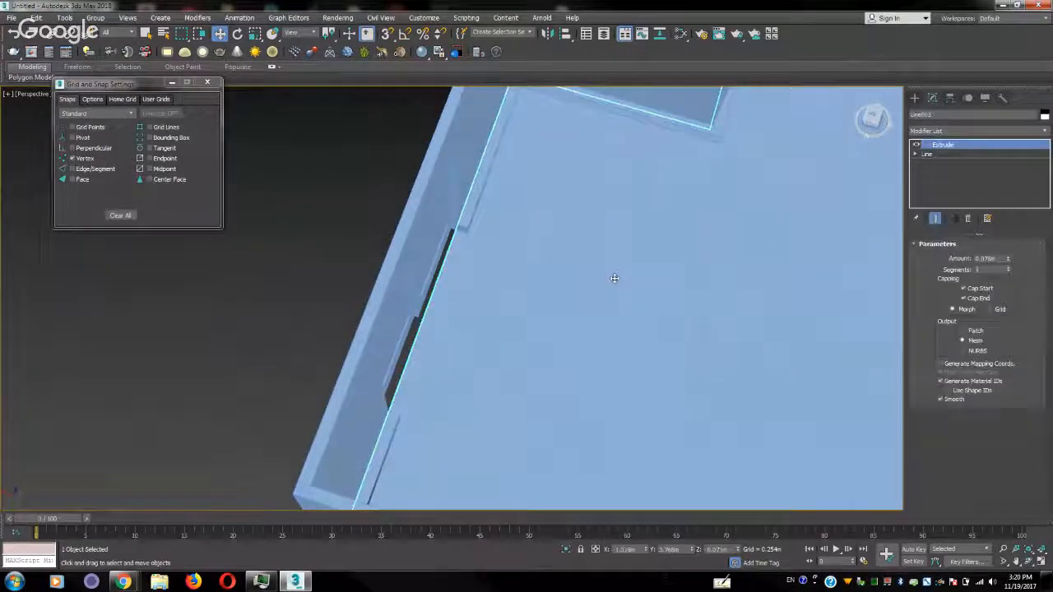
{"action": "left_click", "coordinate": [915, 155]}
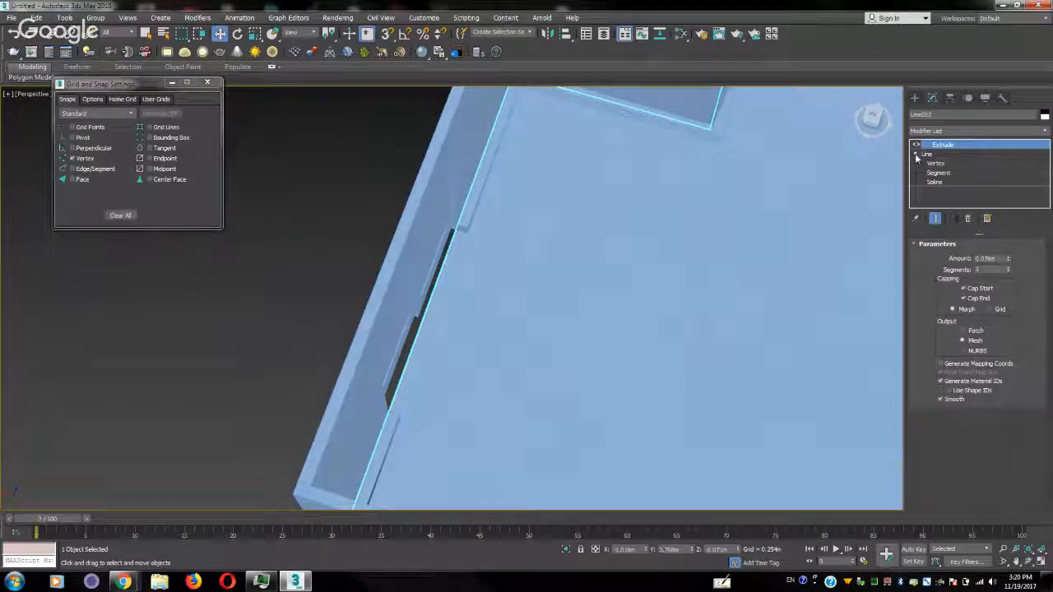
{"action": "left_click", "coordinate": [937, 174]}
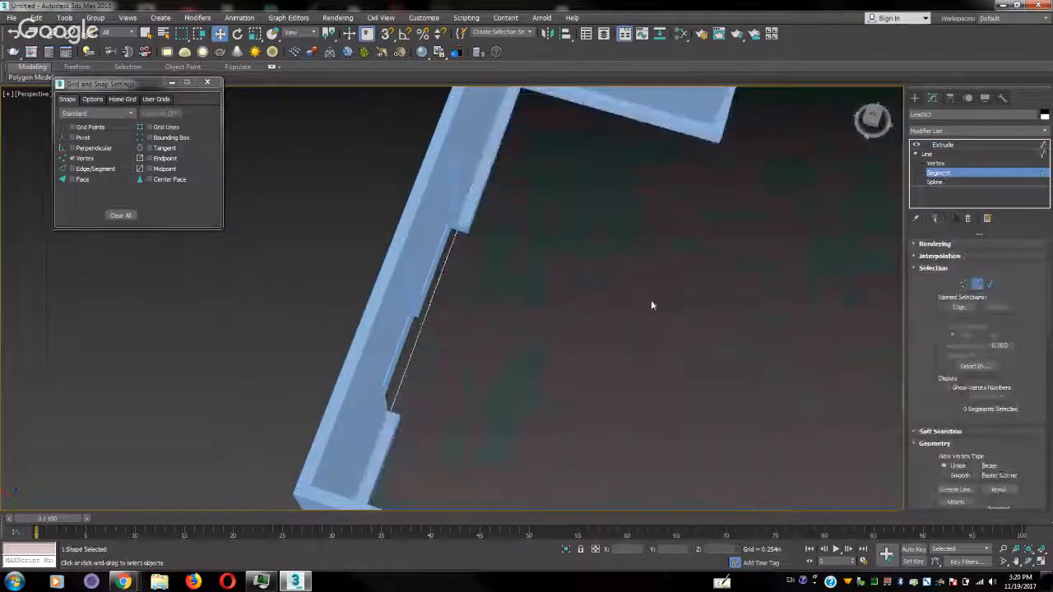
{"action": "left_click", "coordinate": [417, 335]}
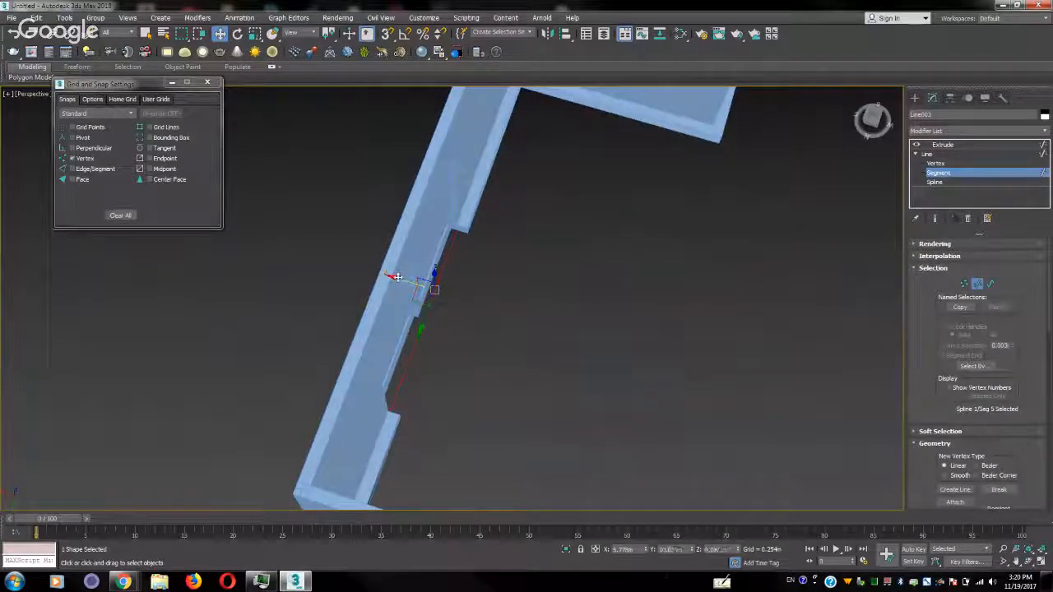
{"action": "left_click_drag", "start_coordinate": [397, 277], "coordinate": [370, 269]}
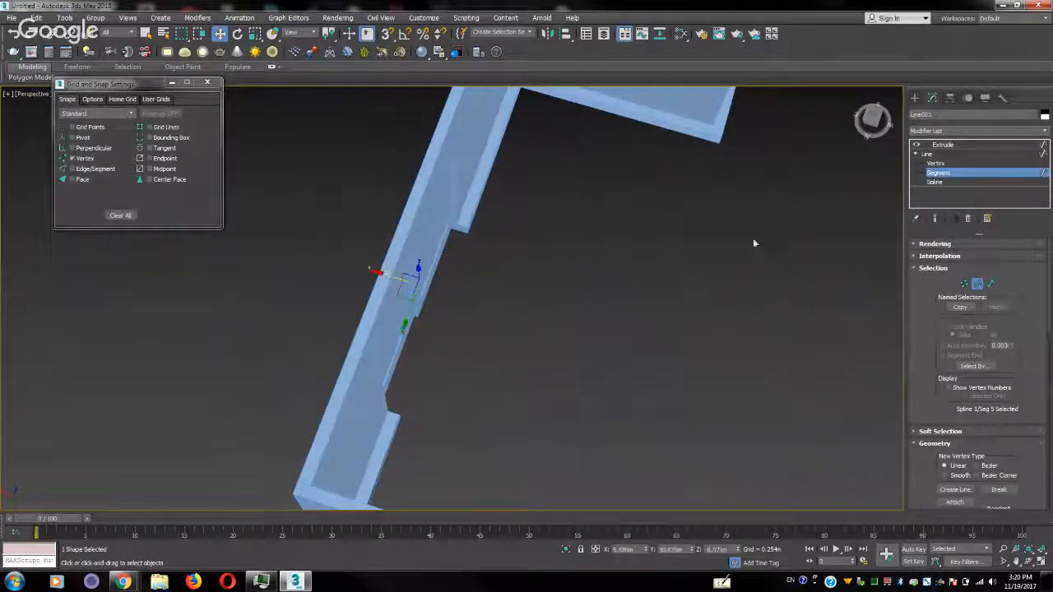
{"action": "left_click", "coordinate": [1015, 176]}
{"action": "left_click", "coordinate": [962, 144]}
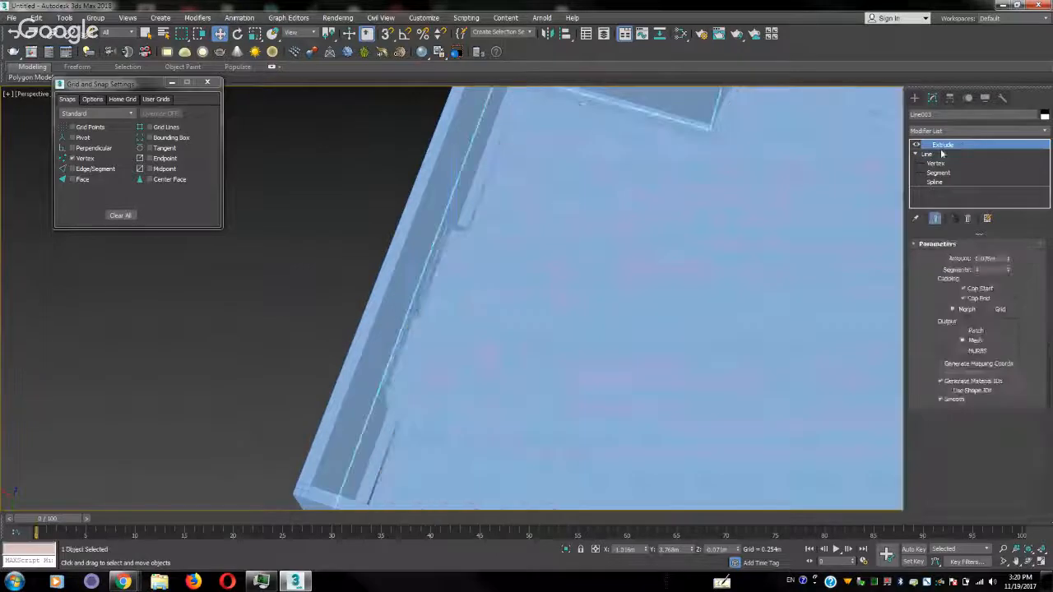
{"action": "left_click", "coordinate": [916, 154]}
Create an AutoGrid box on the floor of the wall recess, about 0.915 m long, 2.693 m wide and 3.122 m high
{"action": "middle_click_drag", "start_coordinate": [659, 316], "coordinate": [463, 334], "text": "alt"}
{"action": "scroll", "coordinate": [463, 334], "scroll_direction": "up", "scroll_amount": 3}
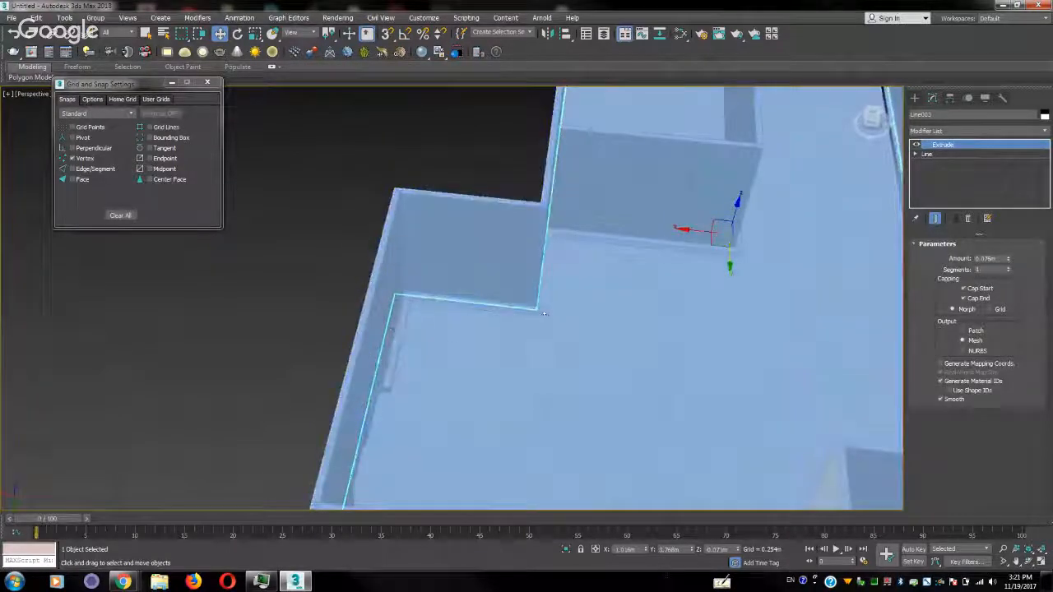
{"action": "left_click", "coordinate": [914, 98]}
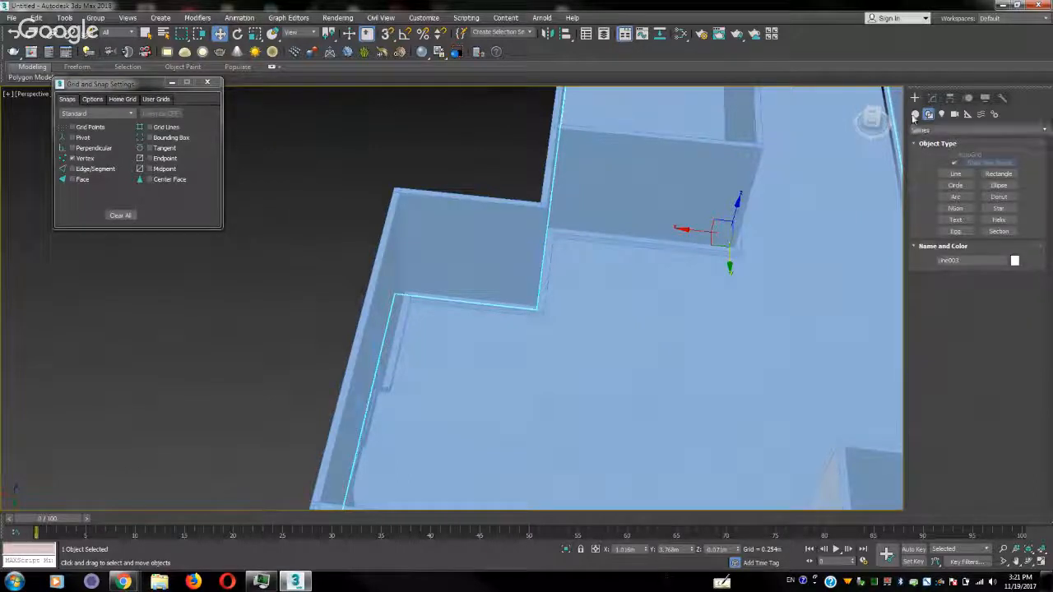
{"action": "left_click", "coordinate": [916, 115]}
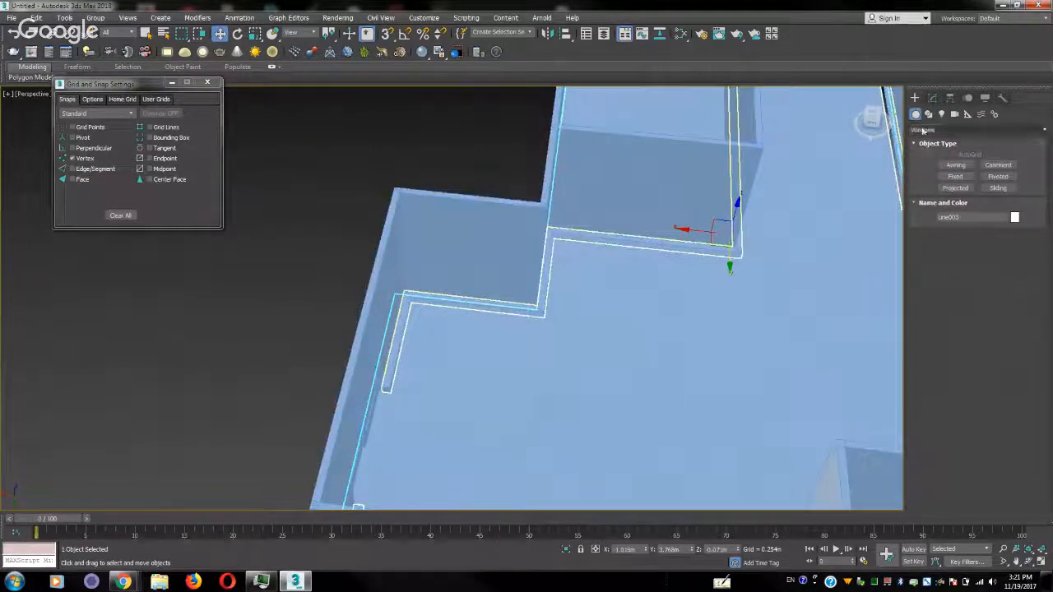
{"action": "left_click", "coordinate": [930, 130]}
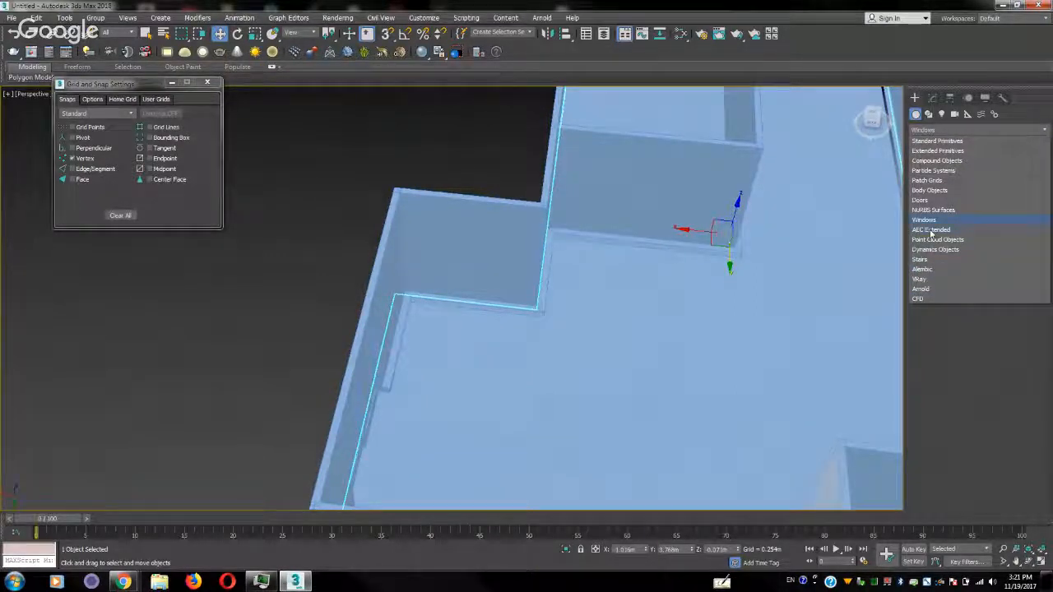
{"action": "left_click", "coordinate": [927, 125]}
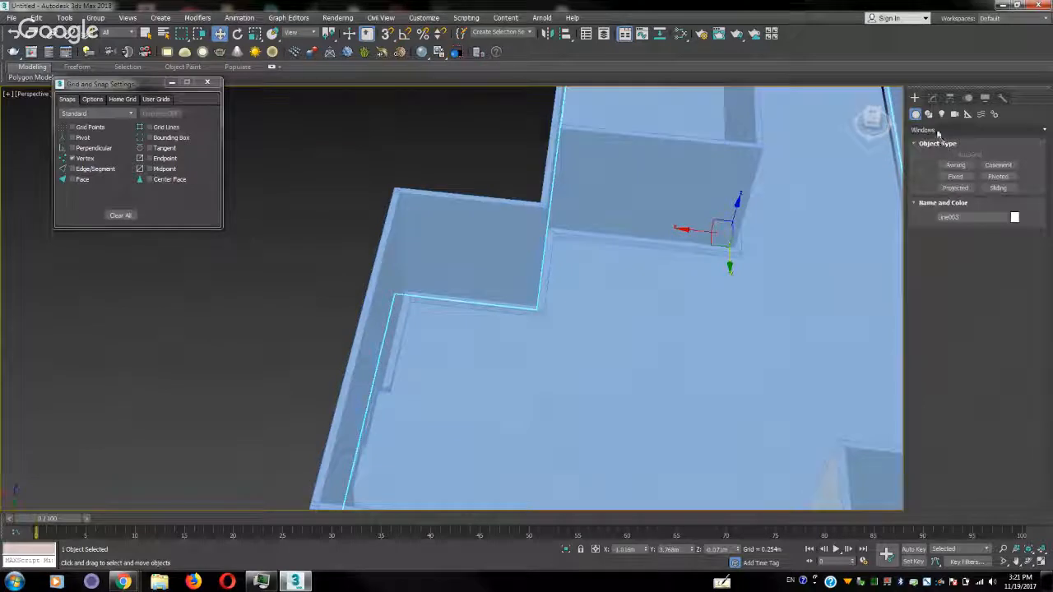
{"action": "left_click", "coordinate": [938, 131]}
{"action": "left_click", "coordinate": [934, 141]}
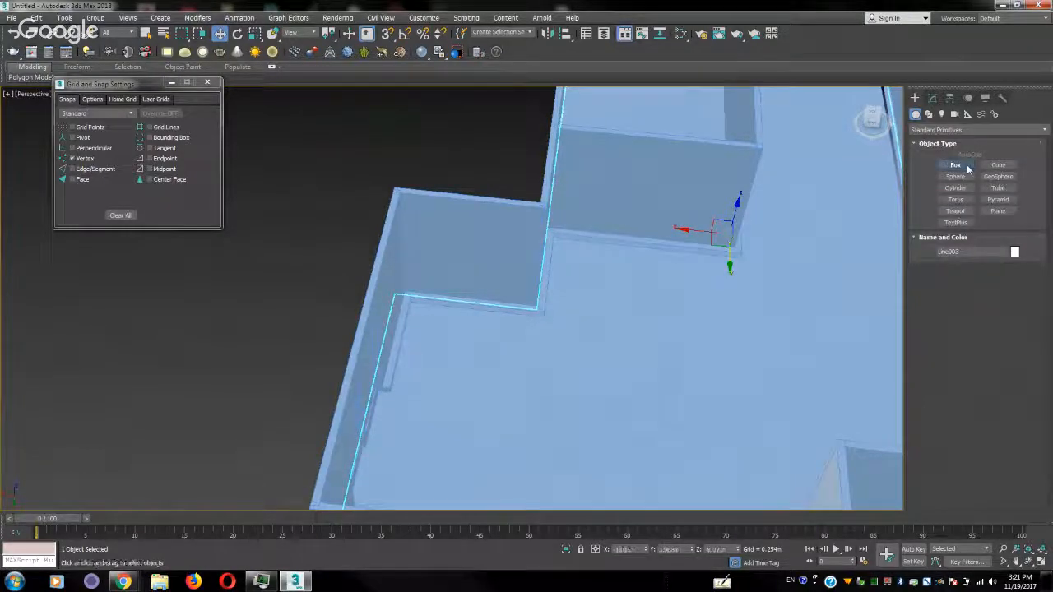
{"action": "left_click", "coordinate": [955, 165]}
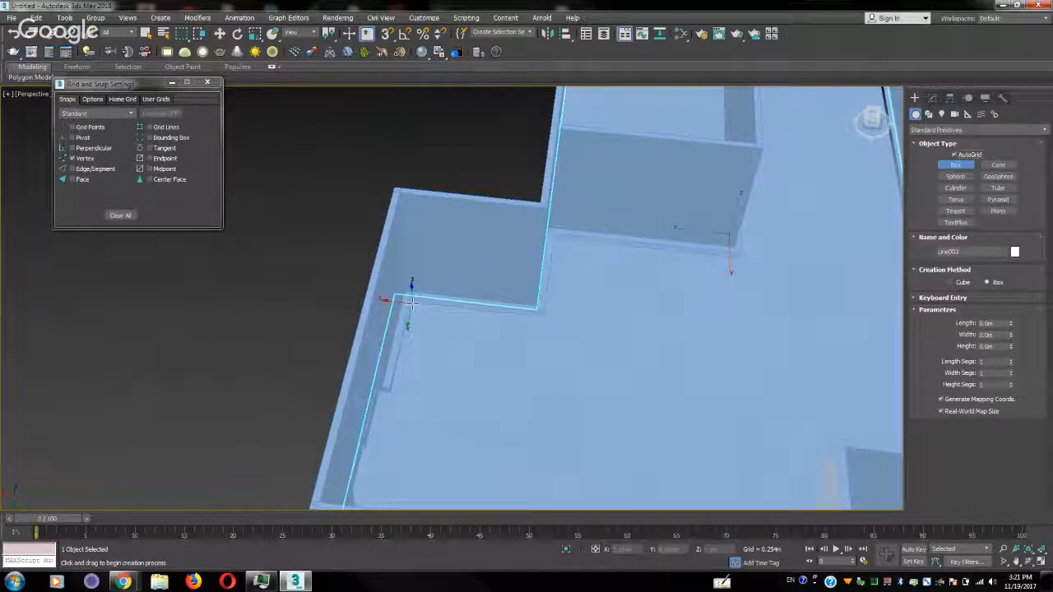
{"action": "left_click_drag", "start_coordinate": [408, 303], "coordinate": [536, 353]}
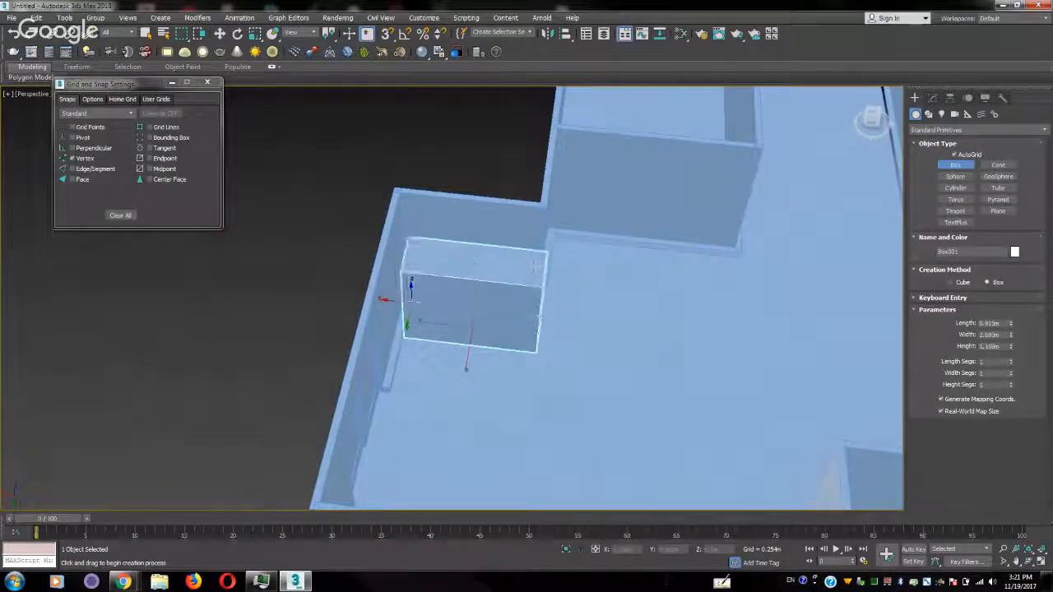
{"action": "left_click", "coordinate": [524, 204]}
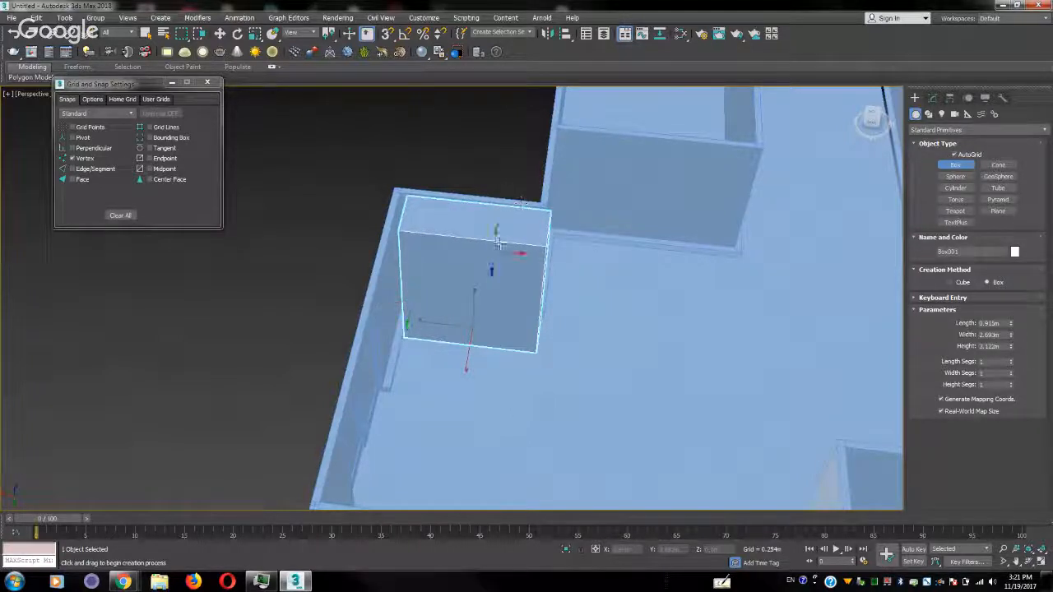
Move the box sideways and backward to fit it into the corner of the recess
{"action": "key", "text": "w"}
{"action": "scroll", "coordinate": [465, 312], "scroll_direction": "up", "scroll_amount": 3}
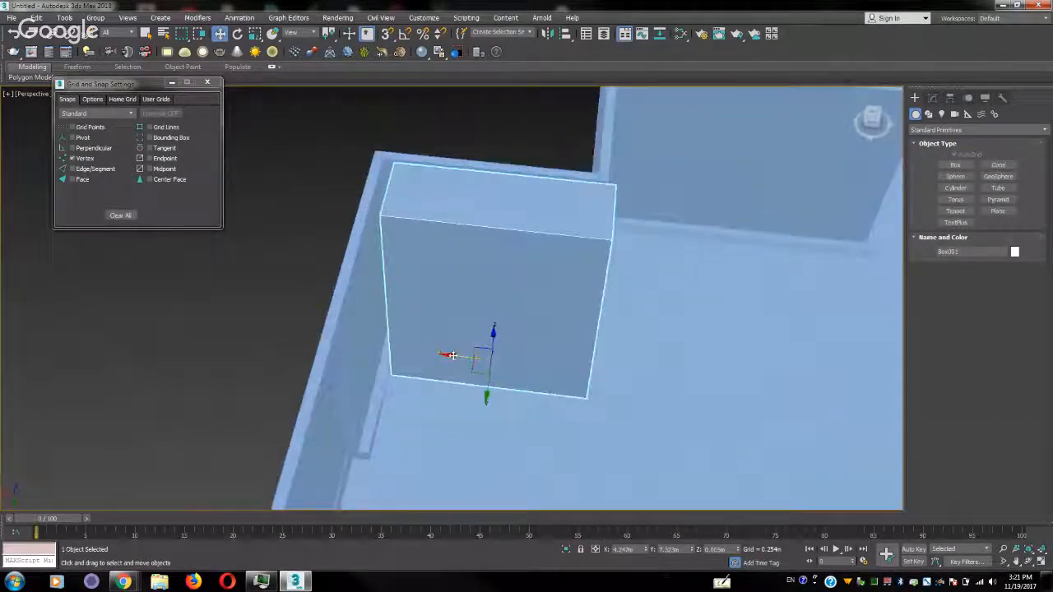
{"action": "mouse_move", "coordinate": [444, 353]}
{"action": "left_mouse_down"}
{"action": "mouse_move", "coordinate": [430, 353]}
{"action": "mouse_move", "coordinate": [429, 339]}
{"action": "left_mouse_up"}
{"action": "middle_click_drag", "start_coordinate": [428, 340], "coordinate": [371, 365], "text": "alt"}
{"action": "left_click_drag", "start_coordinate": [430, 347], "coordinate": [445, 344]}
{"action": "middle_click_drag", "start_coordinate": [392, 336], "coordinate": [520, 176], "text": "alt"}
Convert the recess box to an Editable Poly
{"action": "right_click", "coordinate": [520, 176]}
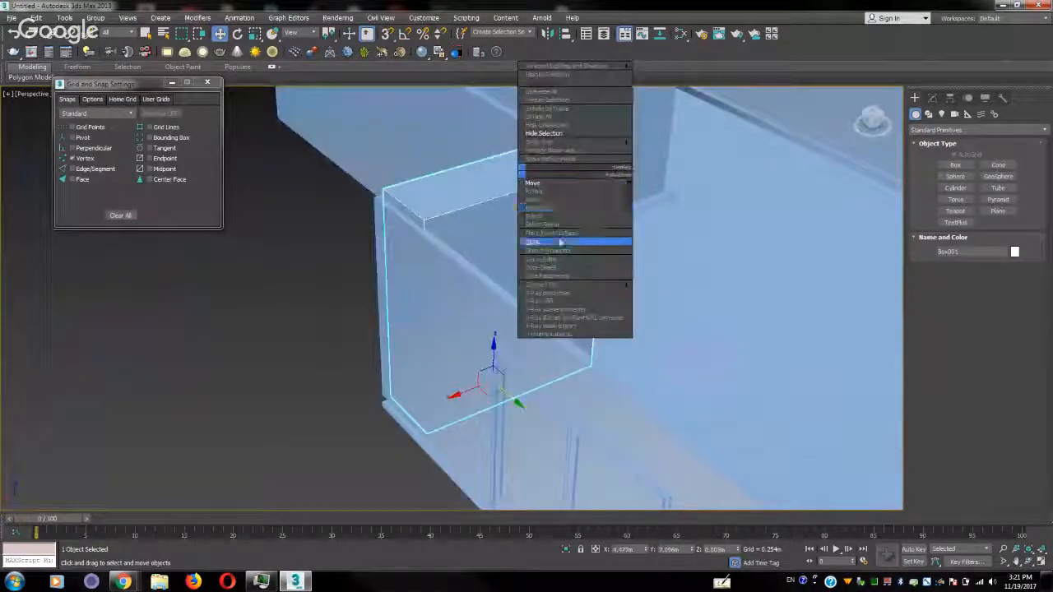
{"action": "mouse_move", "coordinate": [595, 284]}
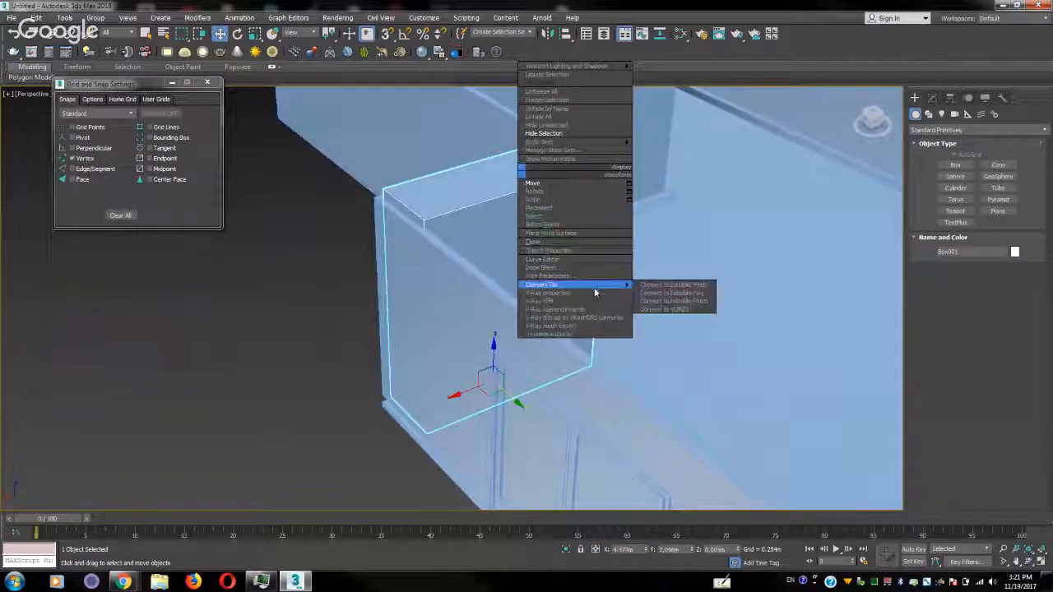
{"action": "left_click", "coordinate": [666, 292]}
{"action": "middle_click_drag", "start_coordinate": [548, 242], "coordinate": [500, 238], "text": "alt"}
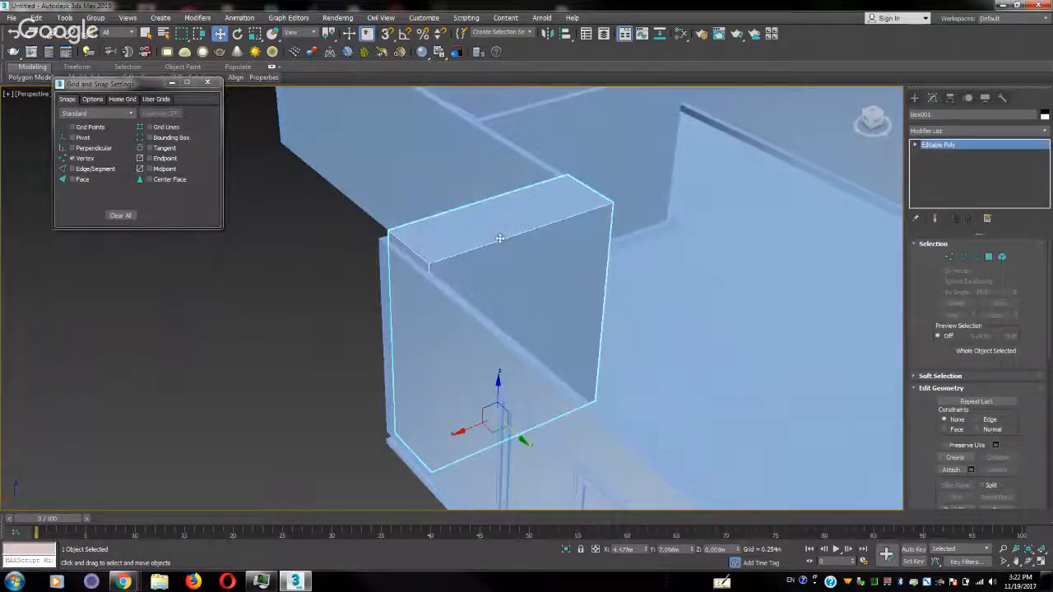
Lower the box's top polygon to the wall tops and shift its side polygon inward by about 0.04 m
{"action": "key", "text": "4"}
{"action": "left_click", "coordinate": [500, 220]}
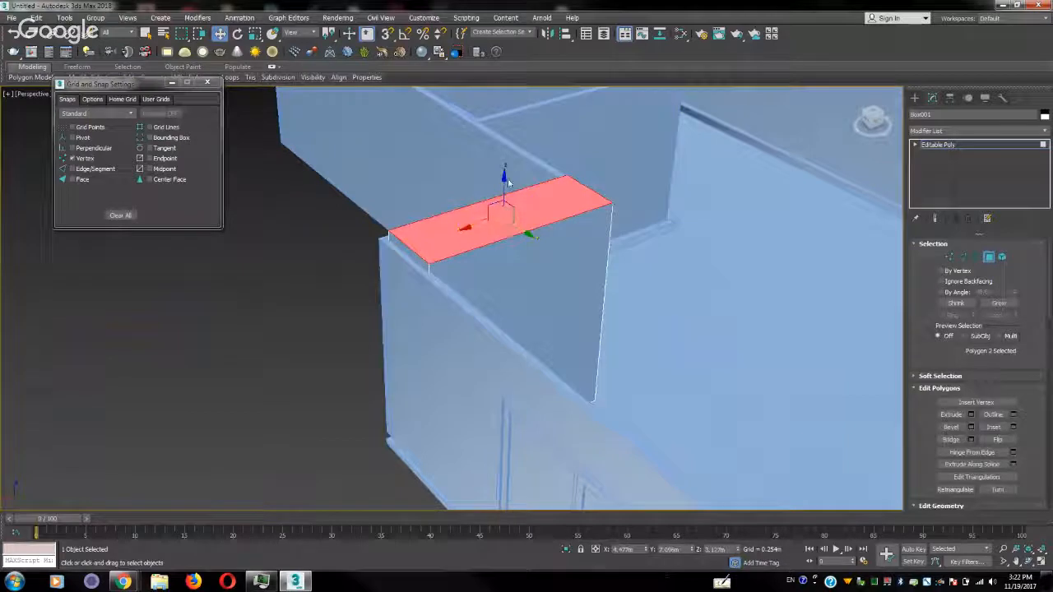
{"action": "left_click_drag", "start_coordinate": [504, 176], "coordinate": [504, 193]}
{"action": "left_click", "coordinate": [404, 304]}
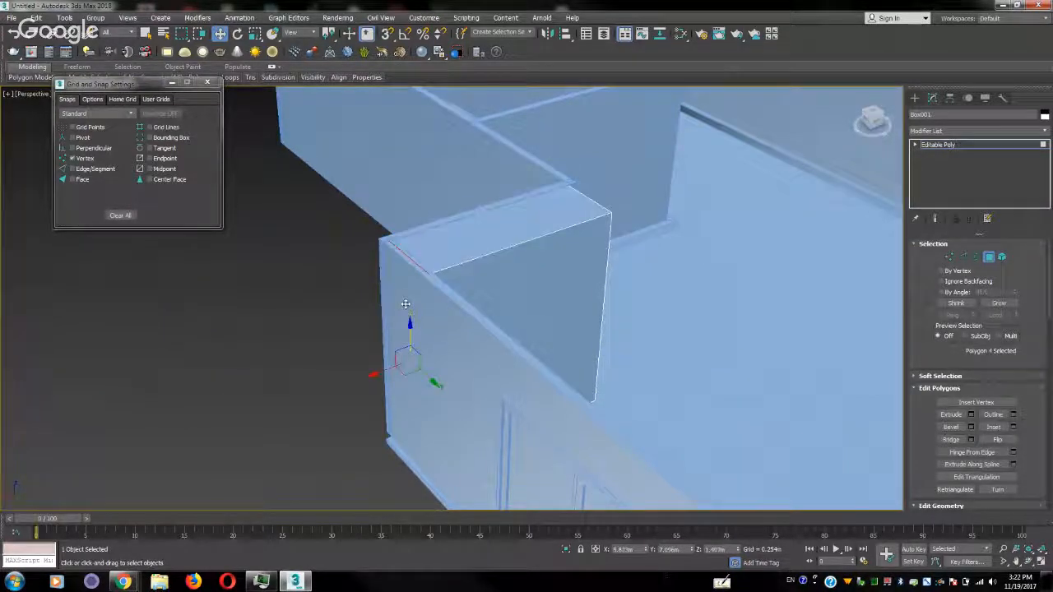
{"action": "left_click_drag", "start_coordinate": [368, 375], "coordinate": [369, 375]}
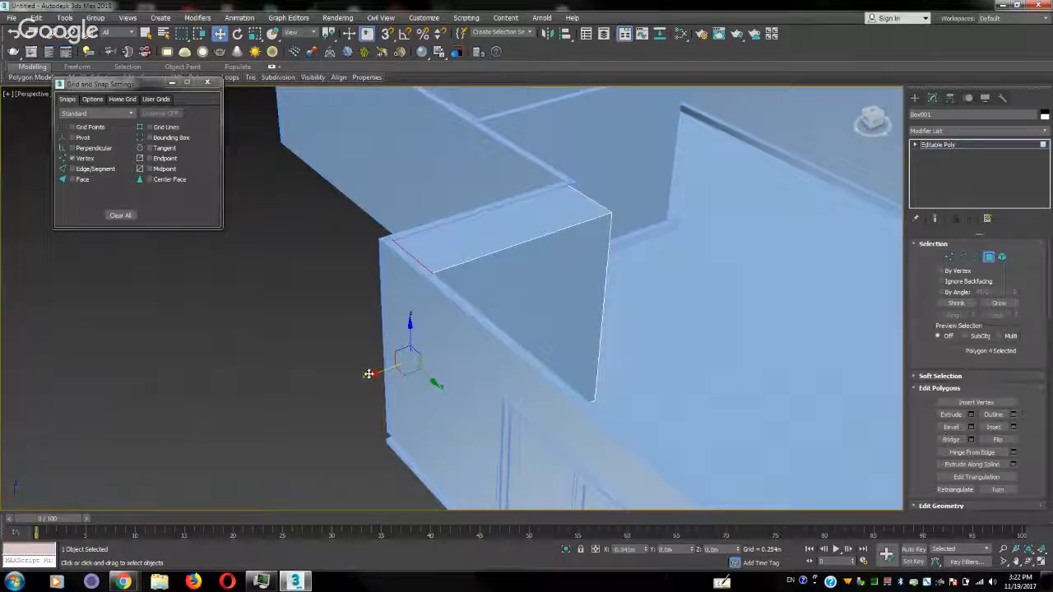
{"action": "middle_click_drag", "start_coordinate": [554, 302], "coordinate": [541, 285], "text": "alt"}
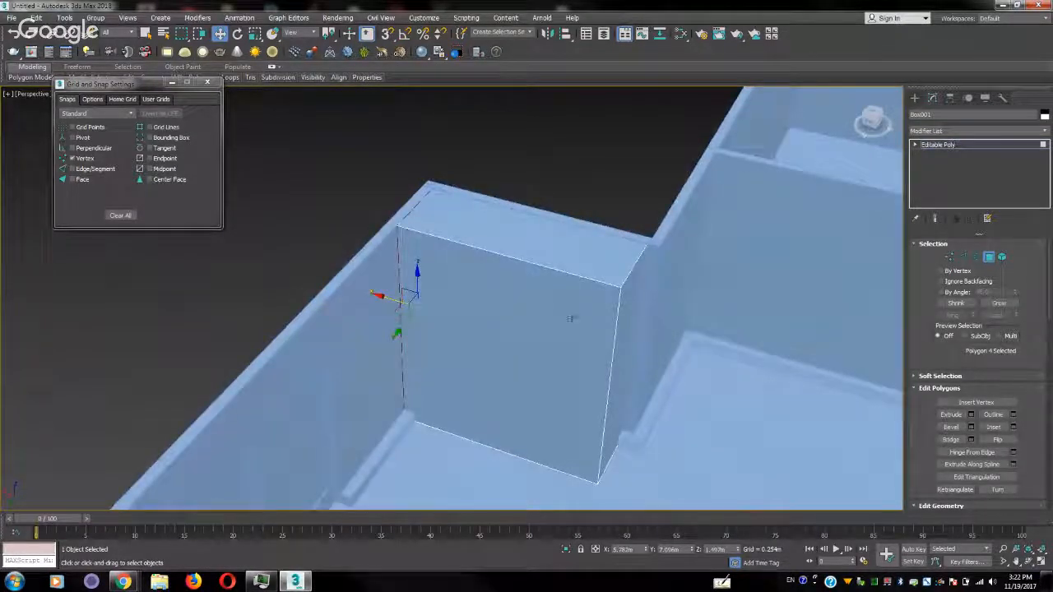
Connect the front face's two vertical edges with one segment and raise the new horizontal edge toward the top of the box
{"action": "key", "text": "2"}
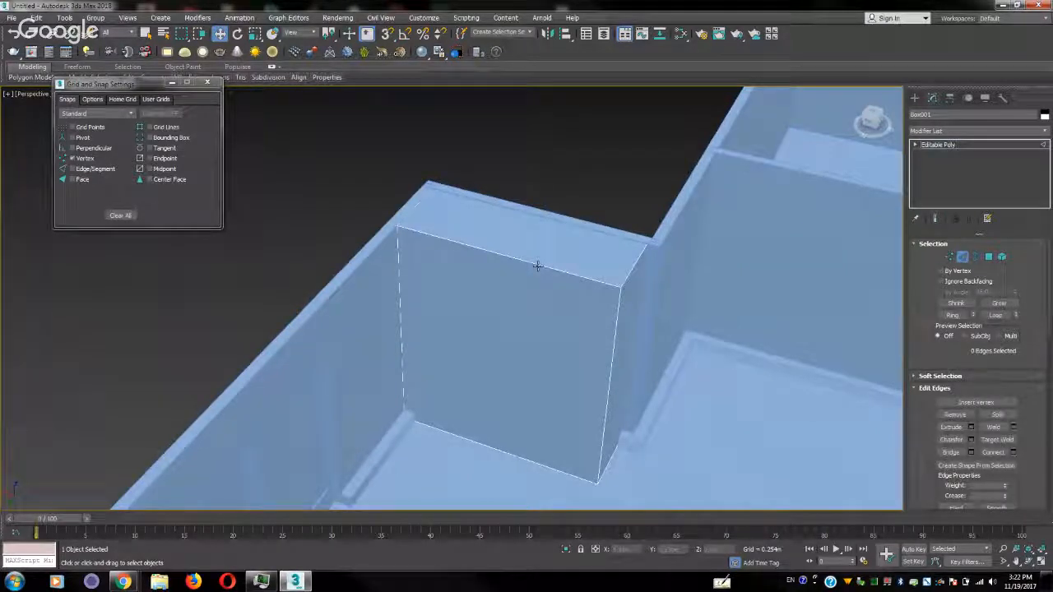
{"action": "left_click", "coordinate": [536, 265]}
{"action": "left_click", "coordinate": [506, 454], "text": "ctrl"}
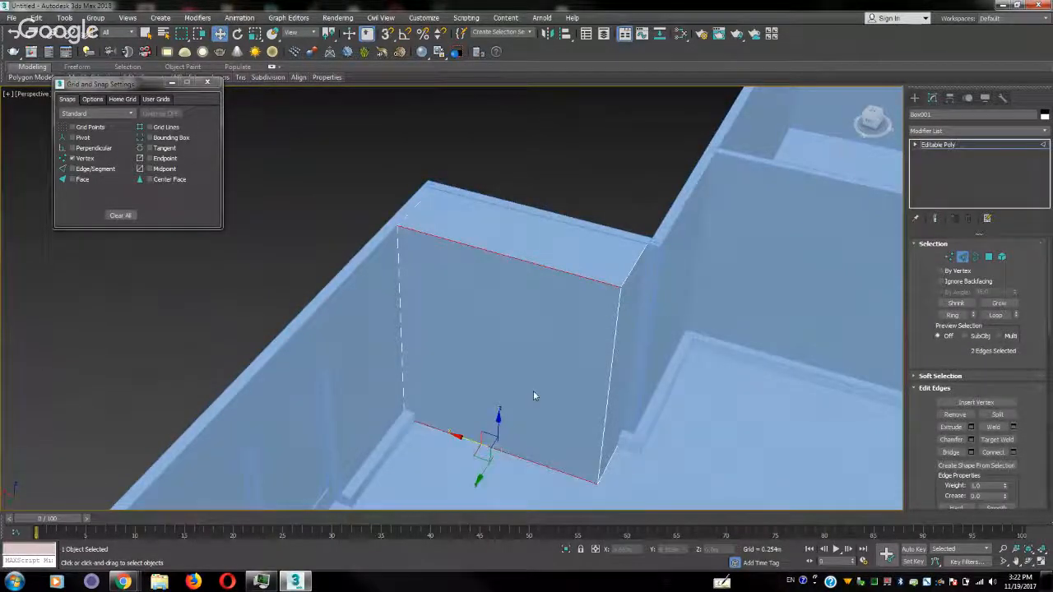
{"action": "middle_click_drag", "start_coordinate": [533, 390], "coordinate": [535, 175], "text": "alt"}
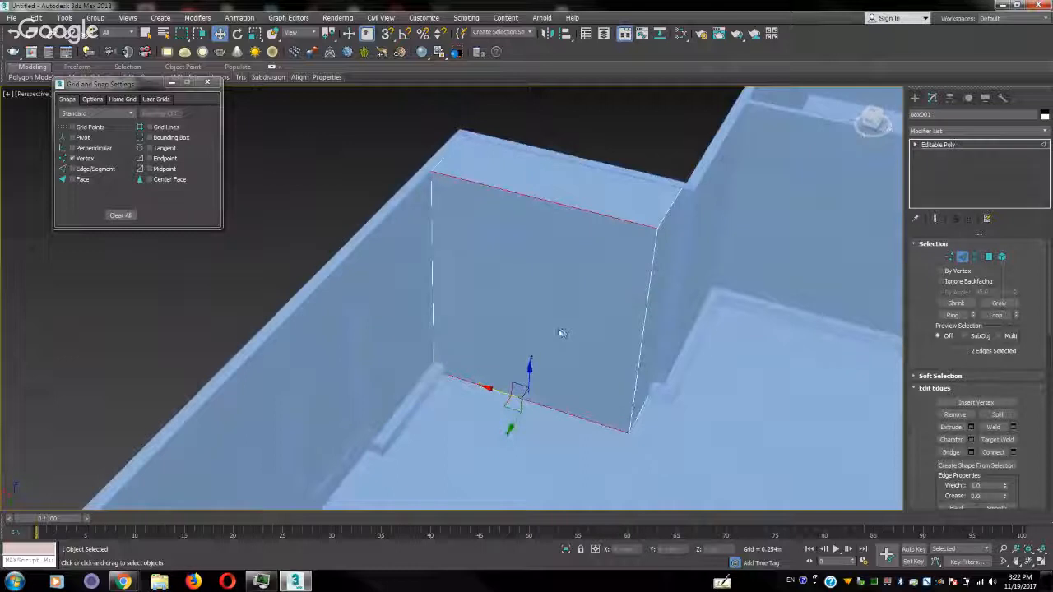
{"action": "middle_click_drag", "start_coordinate": [560, 332], "coordinate": [628, 239], "text": "alt"}
{"action": "left_click", "coordinate": [620, 239]}
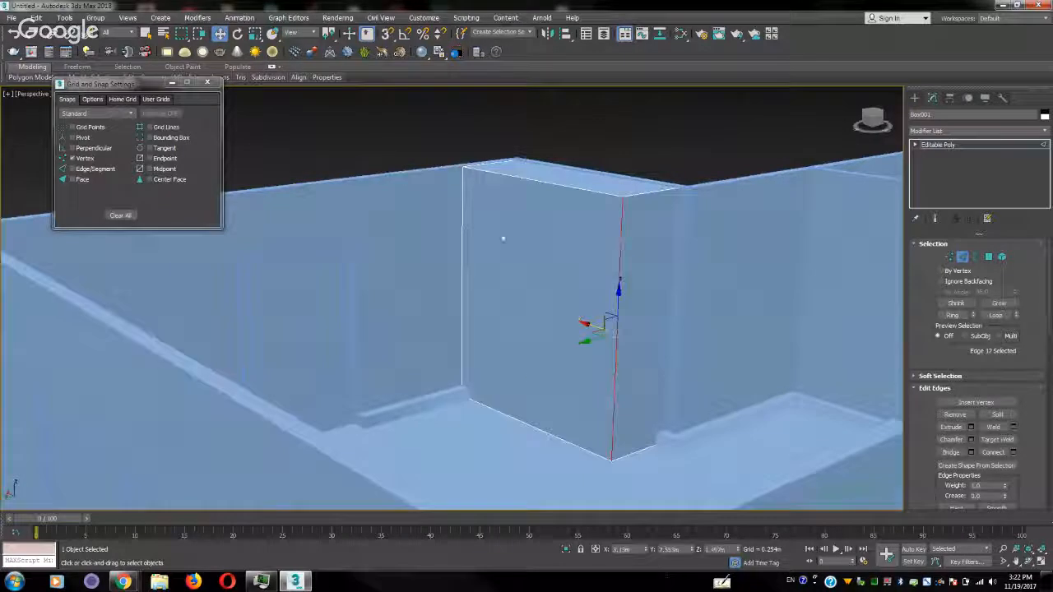
{"action": "left_click", "coordinate": [464, 222], "text": "ctrl"}
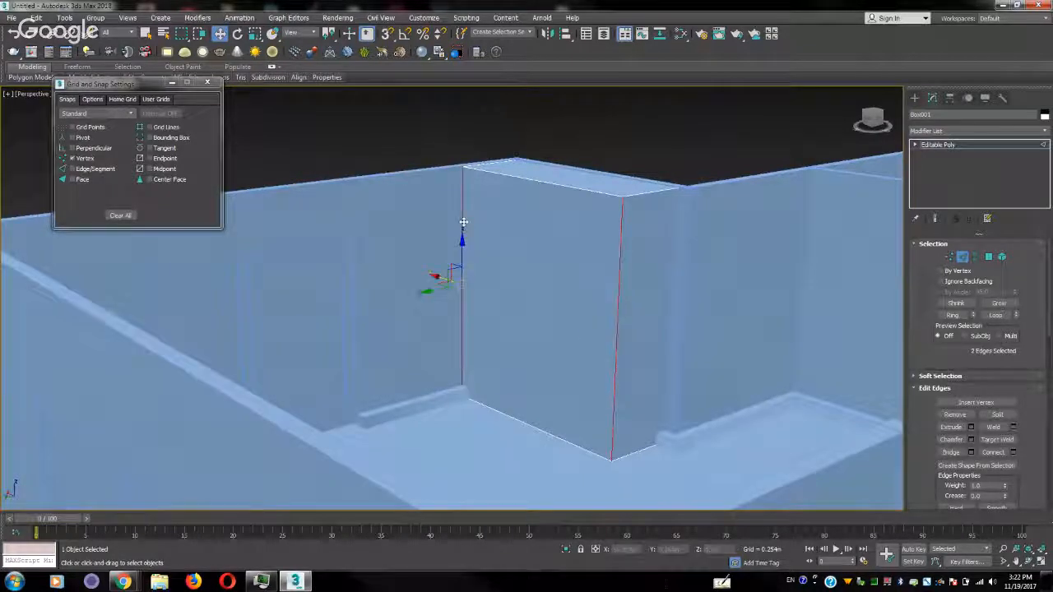
{"action": "left_click", "coordinate": [1014, 454]}
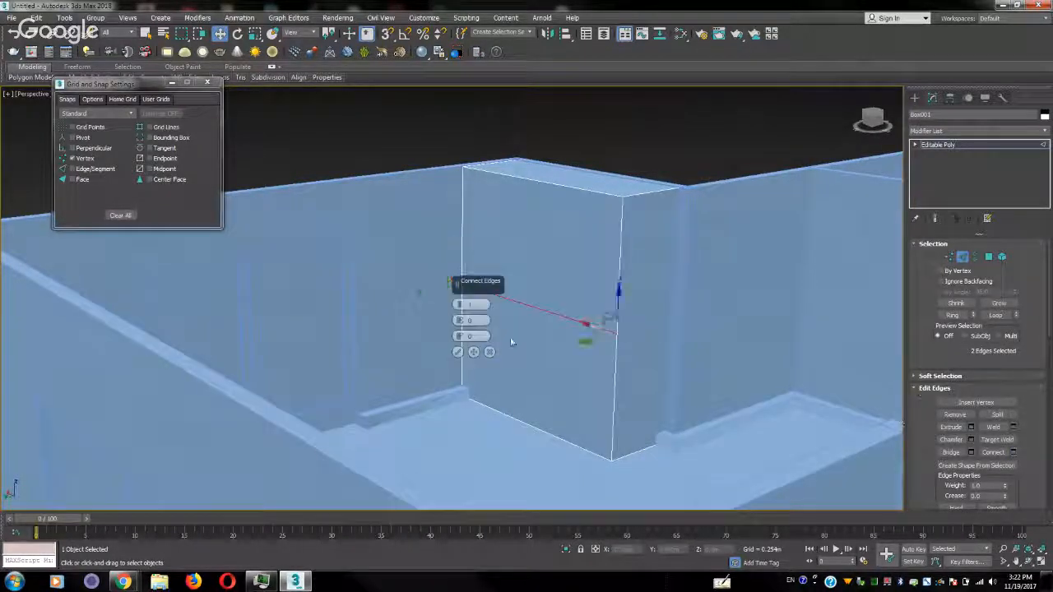
{"action": "left_click", "coordinate": [462, 351]}
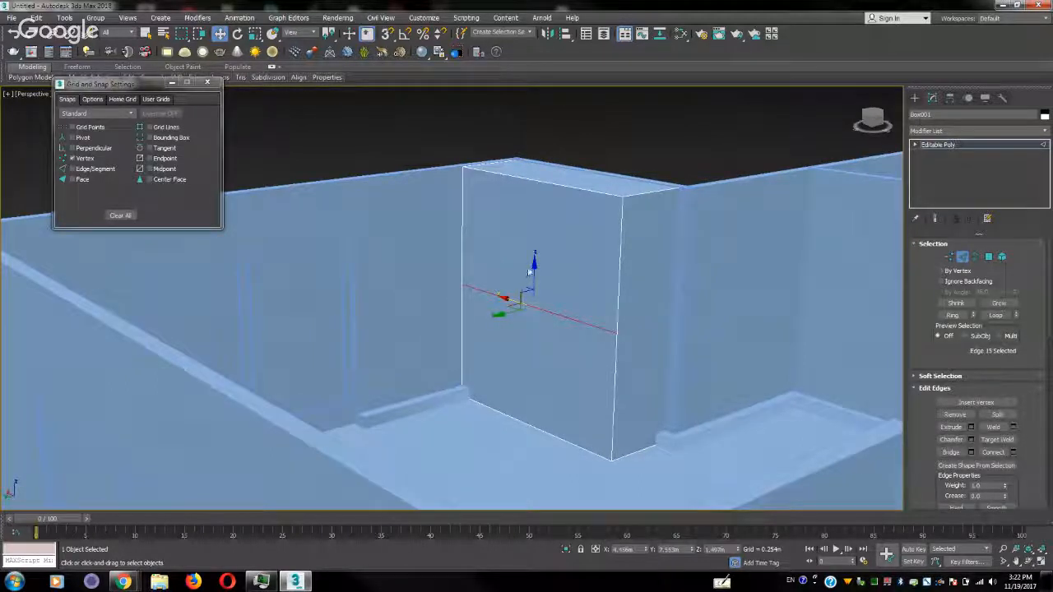
{"action": "left_click_drag", "start_coordinate": [542, 237], "coordinate": [548, 189]}
{"action": "left_click", "coordinate": [617, 321]}
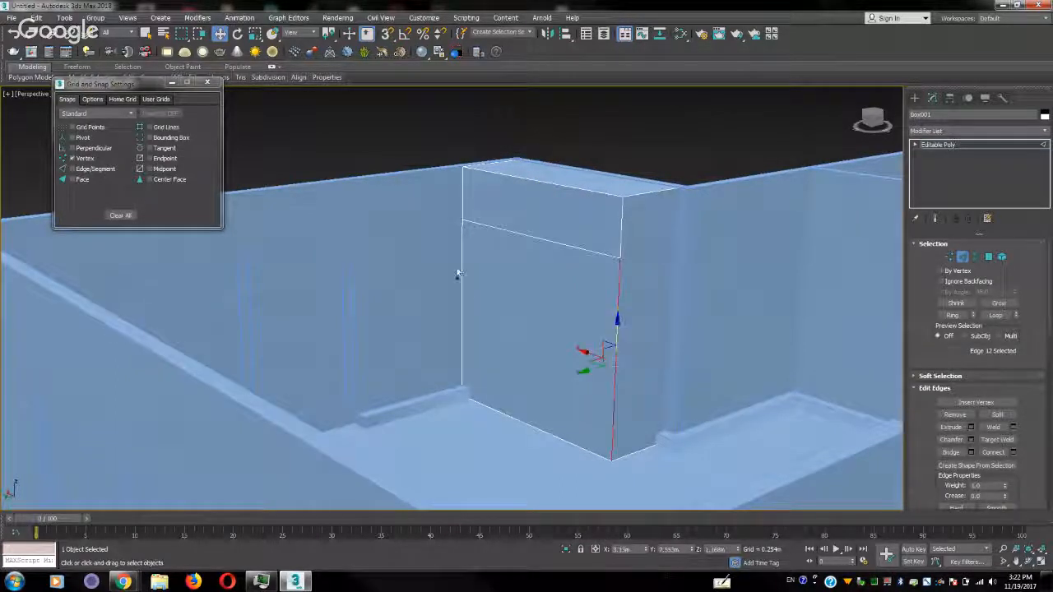
{"action": "left_click", "coordinate": [459, 275], "text": "ctrl"}
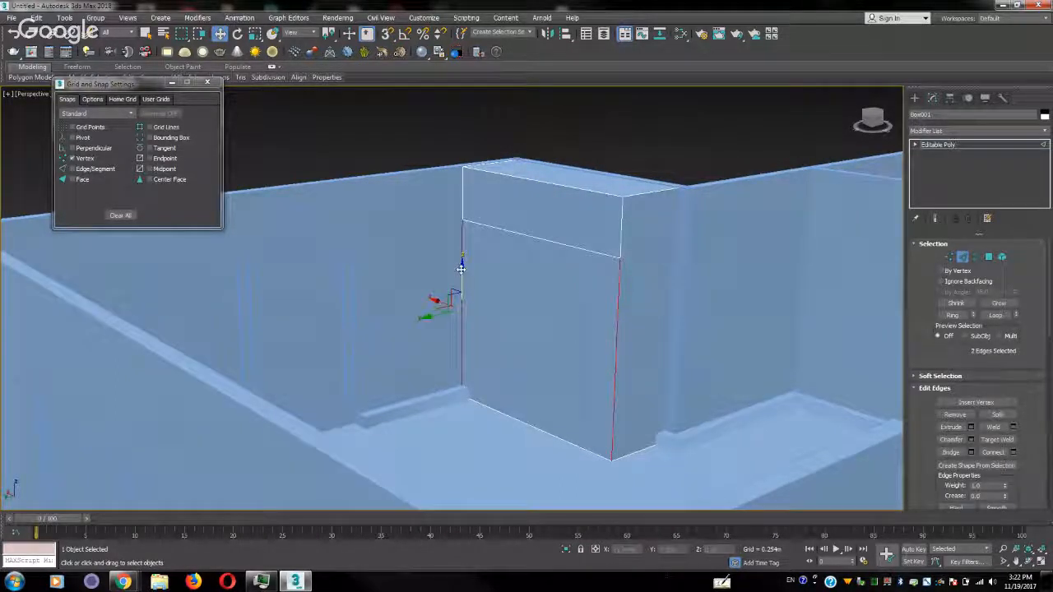
{"action": "left_click", "coordinate": [1014, 452]}
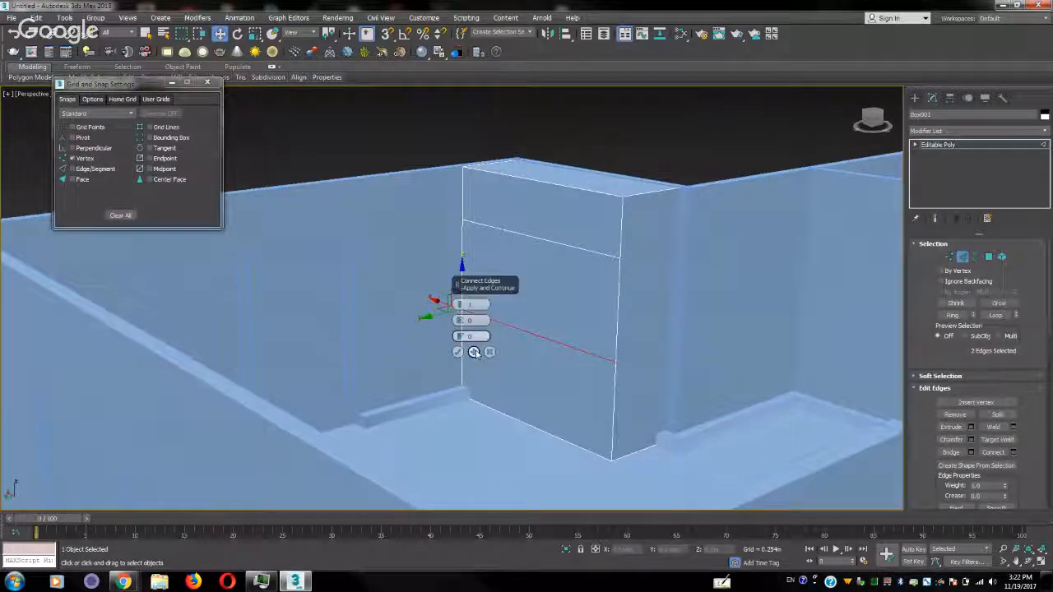
{"action": "left_click", "coordinate": [489, 351]}
Connect the raised horizontal edge and the front bottom edge with 2 segments to divide the lower front into three panels
{"action": "left_click", "coordinate": [555, 244]}
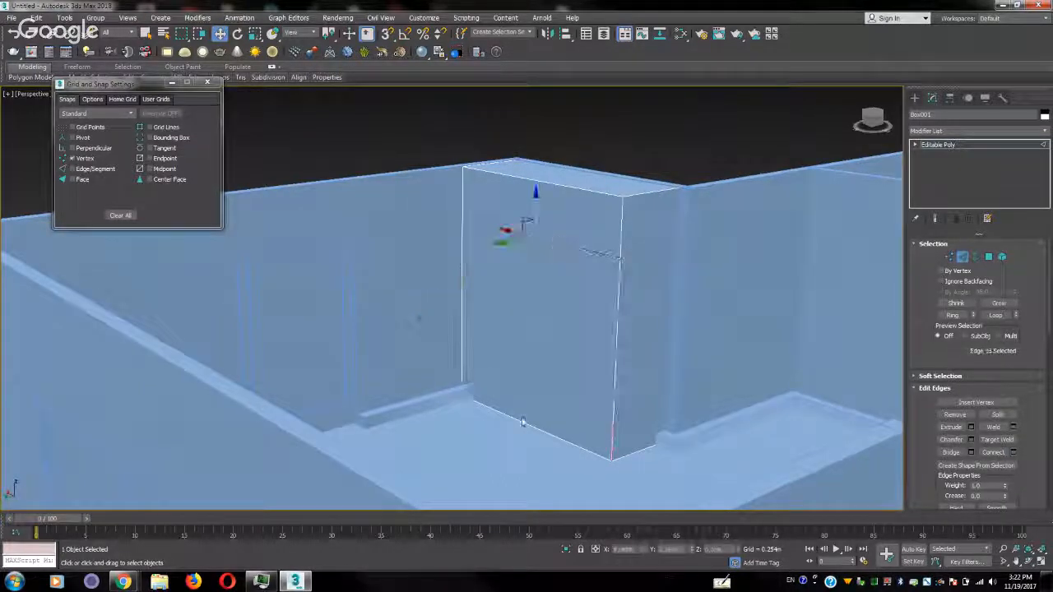
{"action": "left_click", "coordinate": [522, 422], "text": "ctrl"}
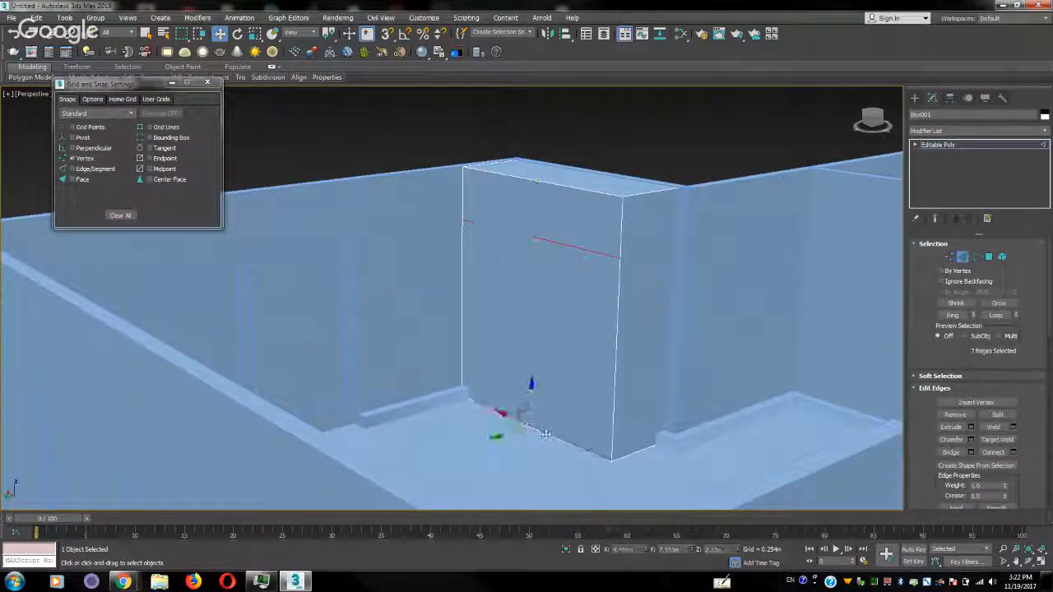
{"action": "left_click", "coordinate": [1013, 452]}
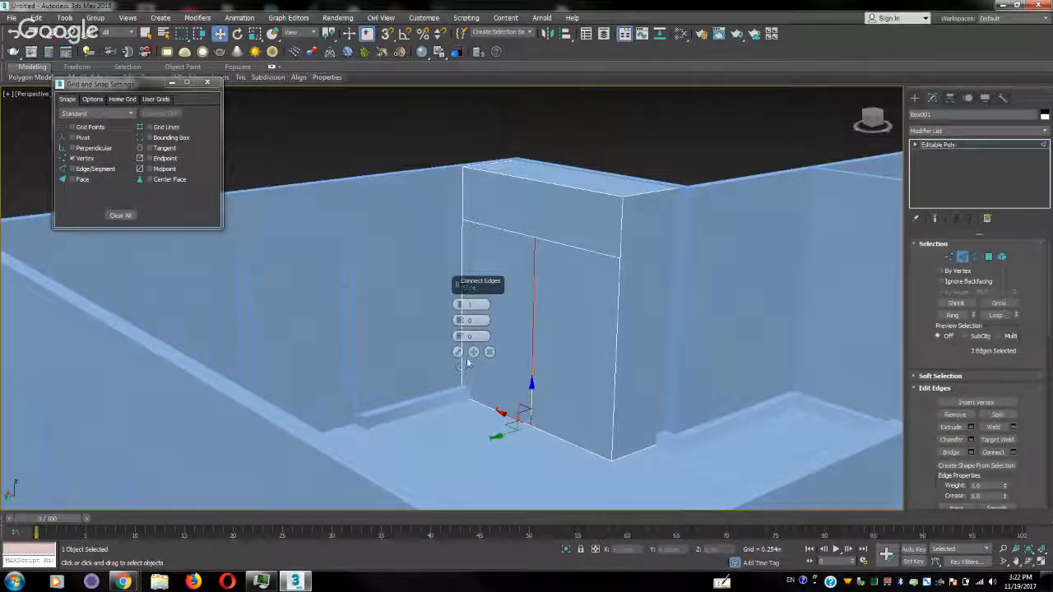
{"action": "left_click", "coordinate": [458, 303]}
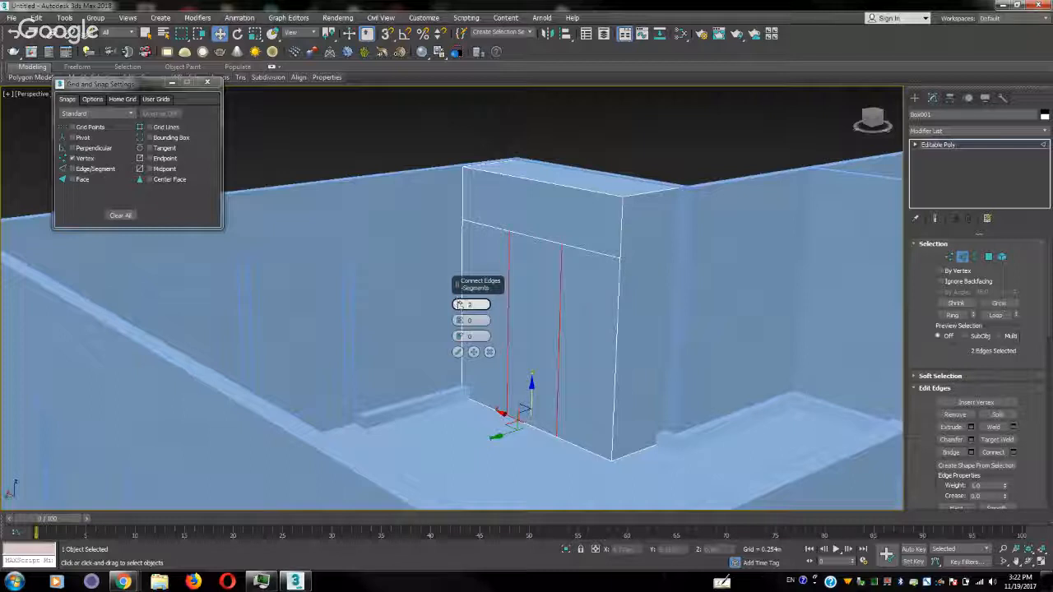
{"action": "left_click", "coordinate": [458, 352]}
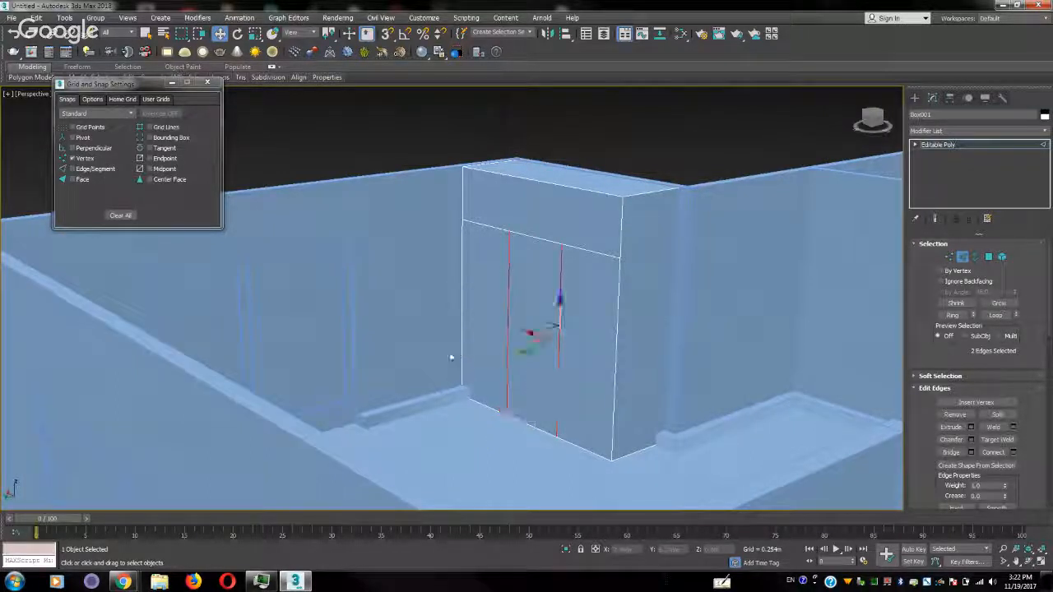
Inset the cabinet's three lower front polygons individually by about 0.038 m, using the By Polygon option
{"action": "middle_click_drag", "start_coordinate": [445, 334], "coordinate": [488, 354], "text": "alt"}
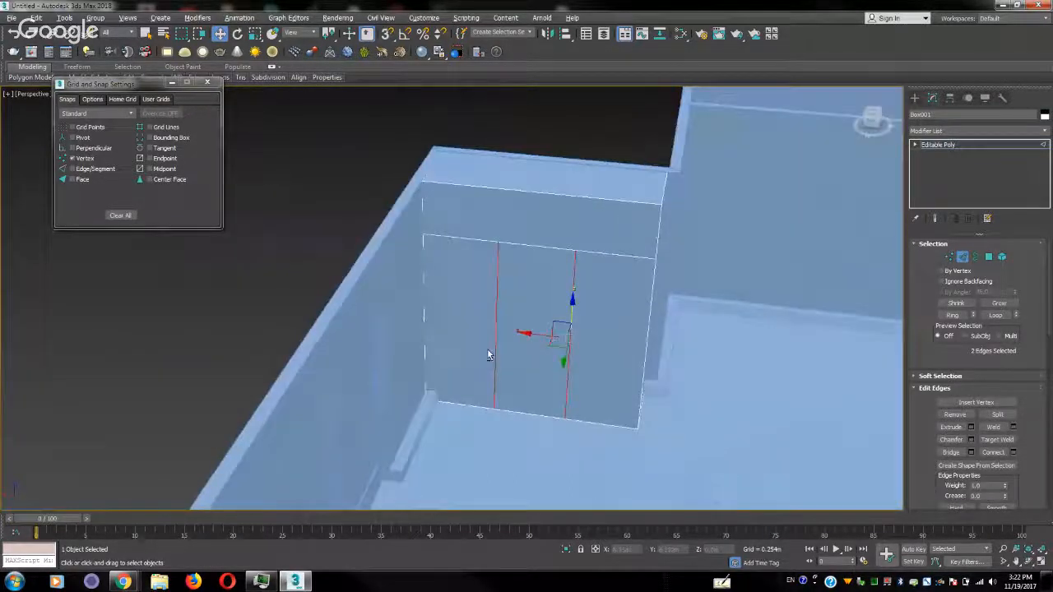
{"action": "scroll", "coordinate": [554, 344], "scroll_direction": "up", "scroll_amount": 3}
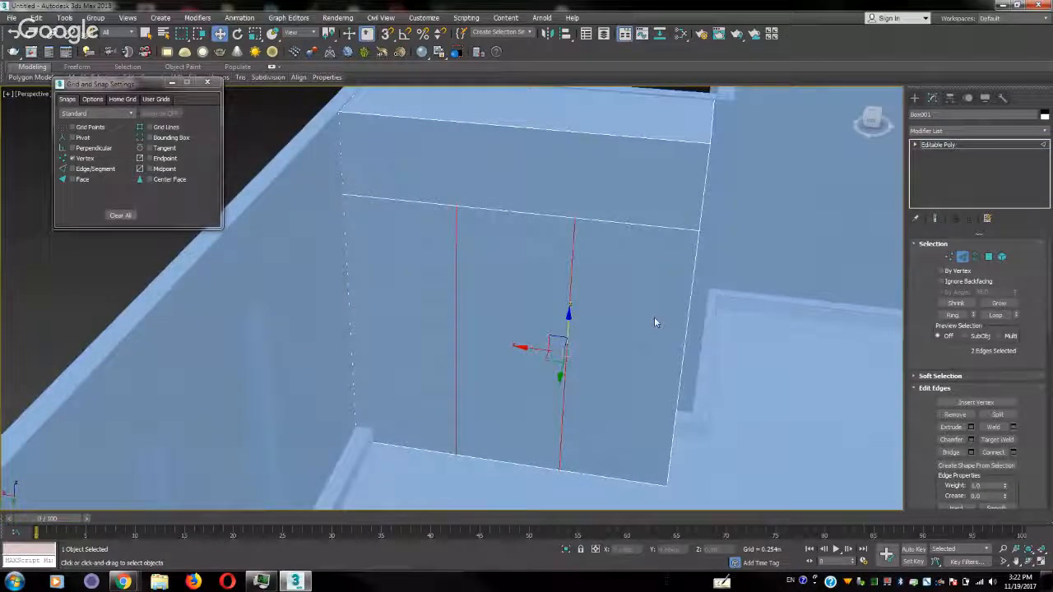
{"action": "key", "text": "4"}
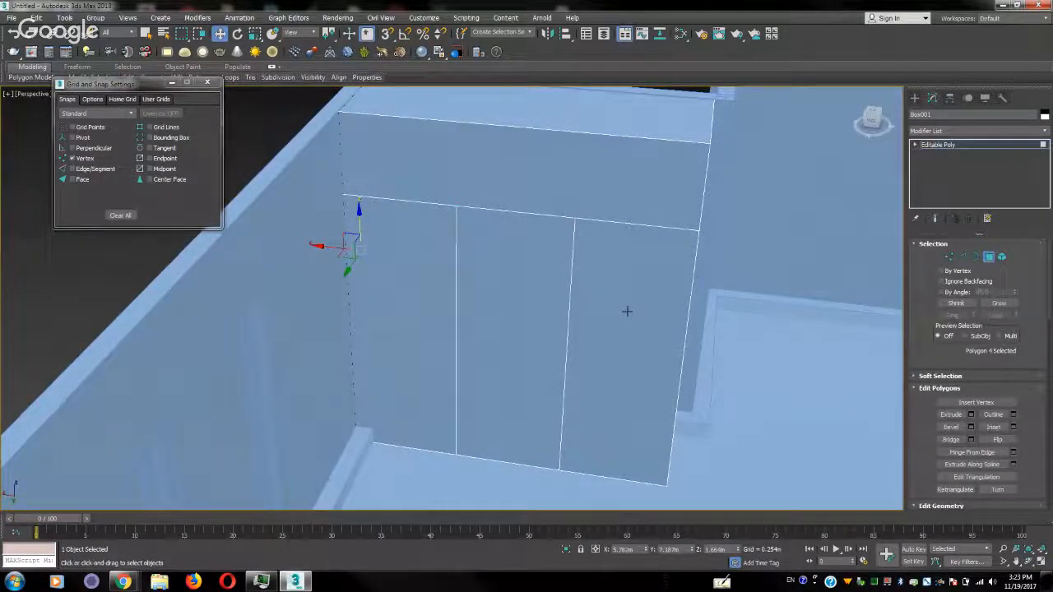
{"action": "left_click", "coordinate": [627, 311]}
{"action": "left_click", "coordinate": [527, 288], "text": "ctrl"}
{"action": "left_click", "coordinate": [414, 286], "text": "ctrl"}
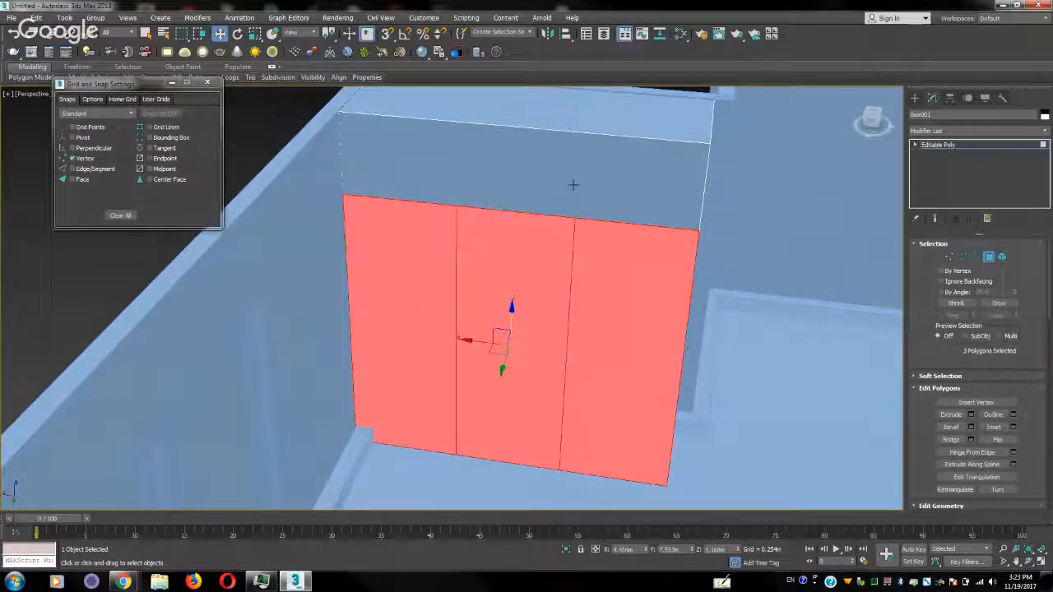
{"action": "middle_click_drag", "start_coordinate": [526, 306], "coordinate": [496, 298], "text": "alt"}
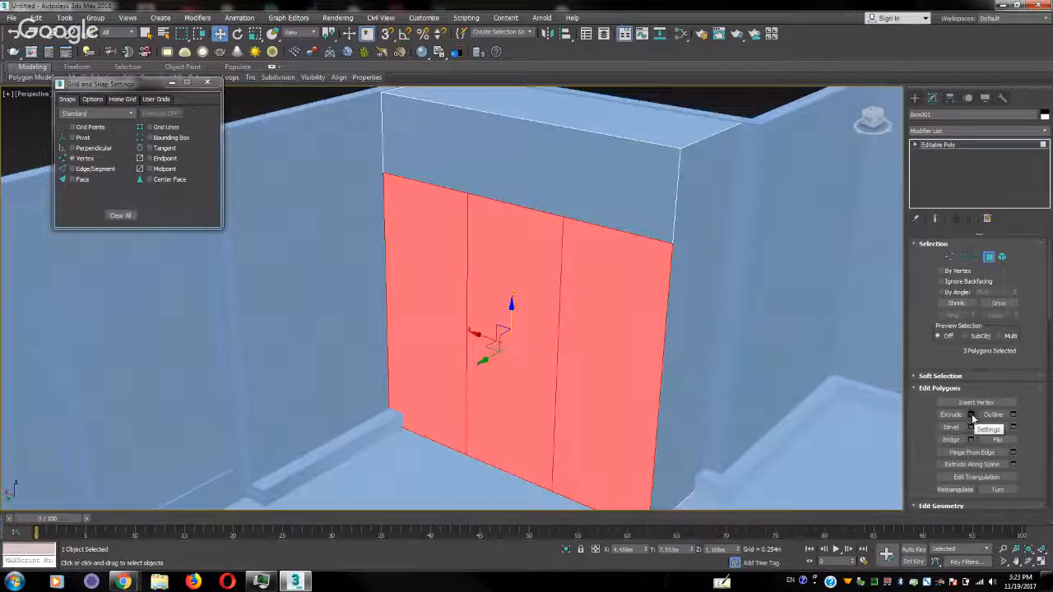
{"action": "left_click", "coordinate": [1014, 427]}
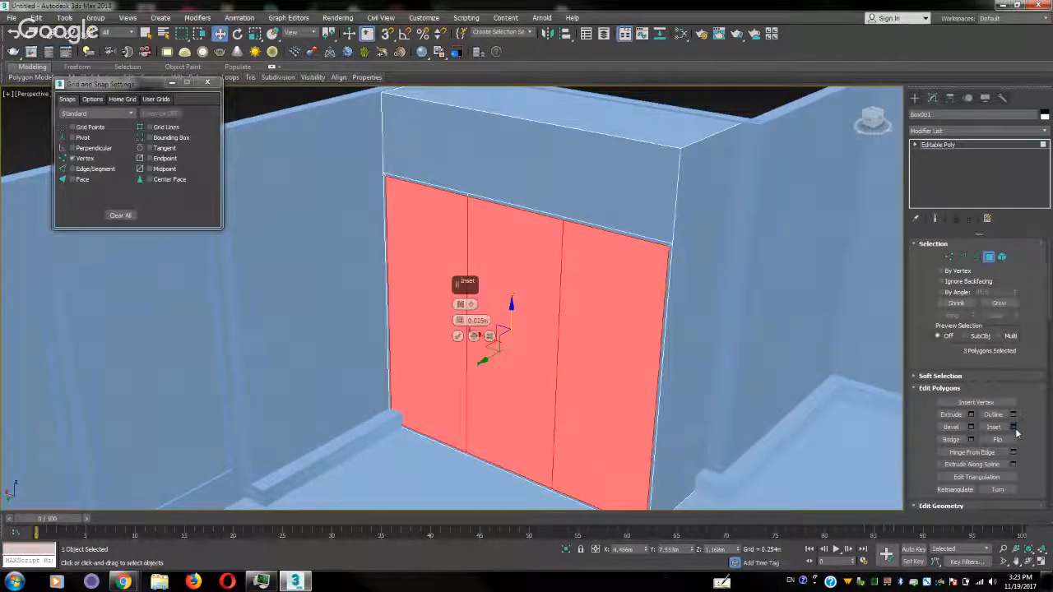
{"action": "left_click", "coordinate": [472, 305]}
{"action": "left_click", "coordinate": [497, 324]}
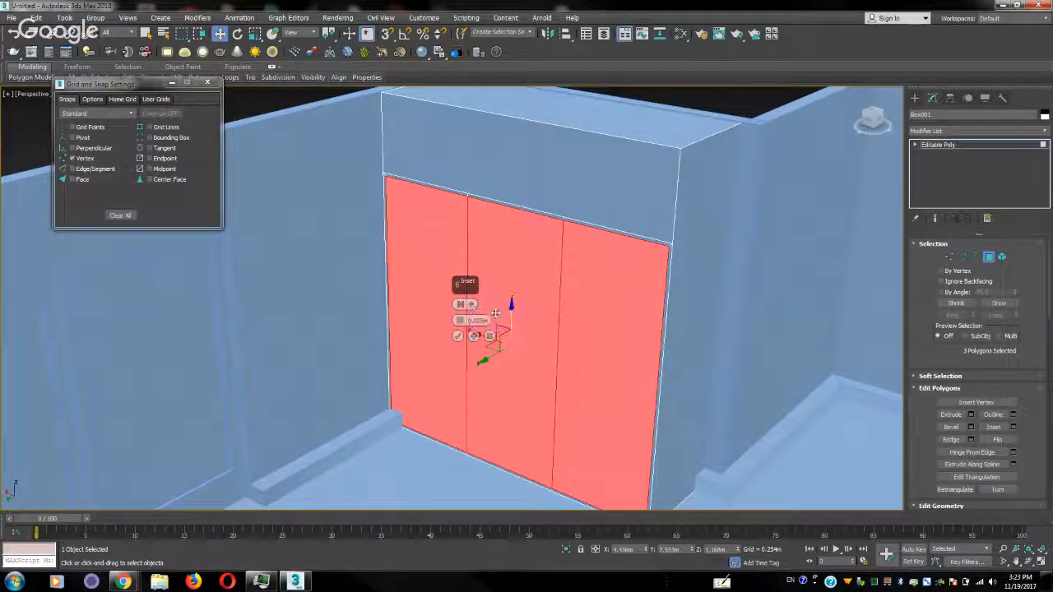
{"action": "left_click_drag", "start_coordinate": [461, 321], "coordinate": [471, 304]}
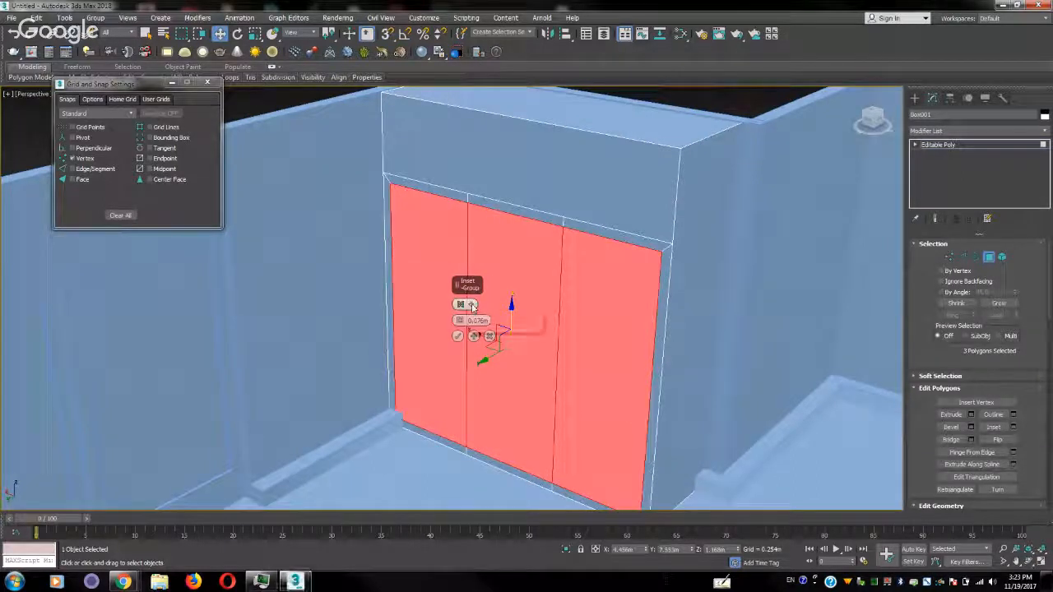
{"action": "left_click", "coordinate": [472, 305]}
{"action": "left_click", "coordinate": [492, 326]}
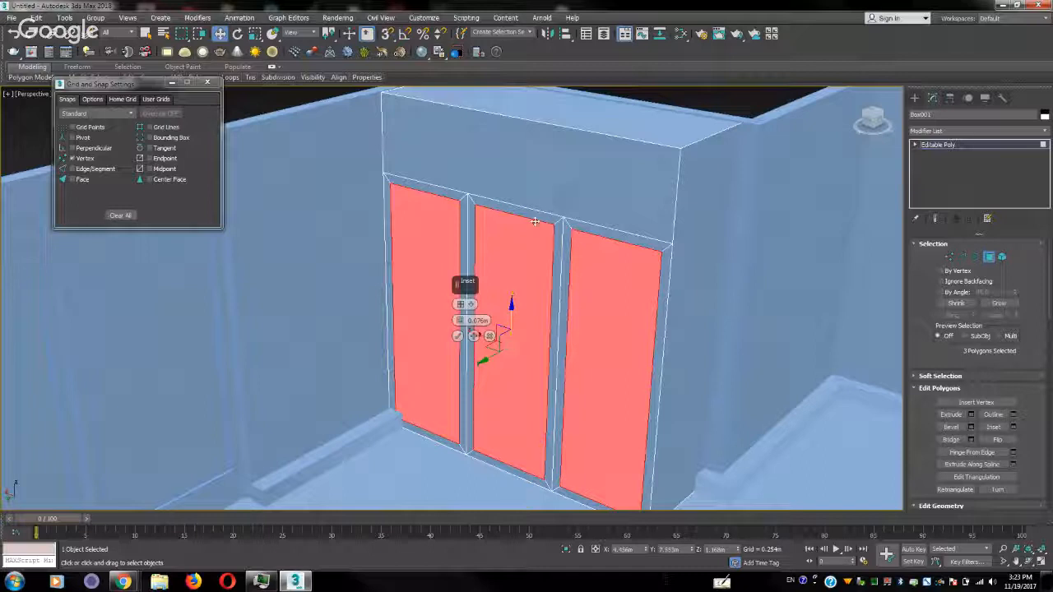
{"action": "left_click_drag", "start_coordinate": [459, 321], "coordinate": [457, 329]}
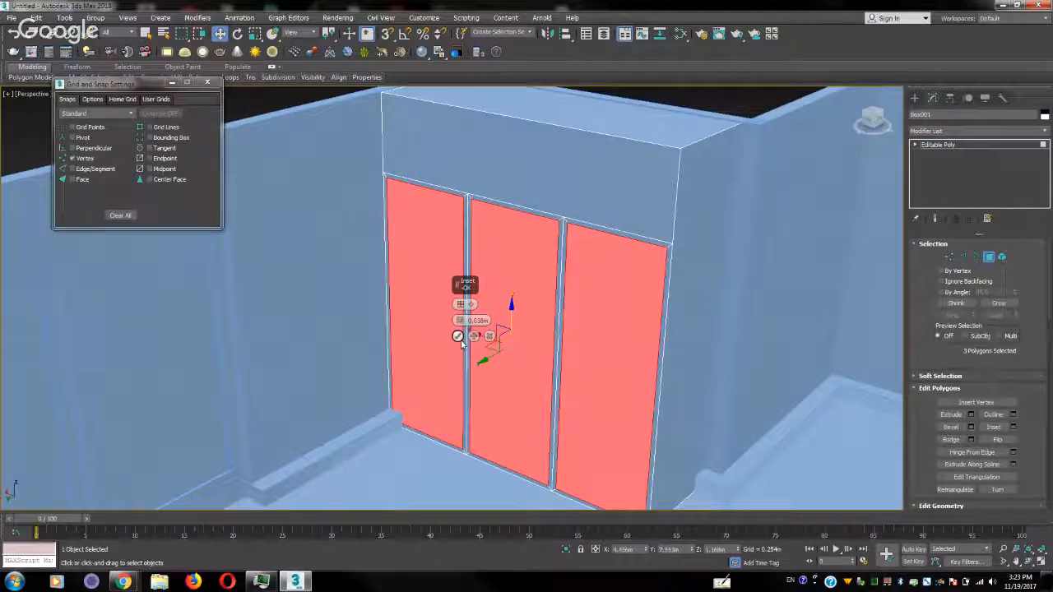
{"action": "left_click", "coordinate": [459, 337]}
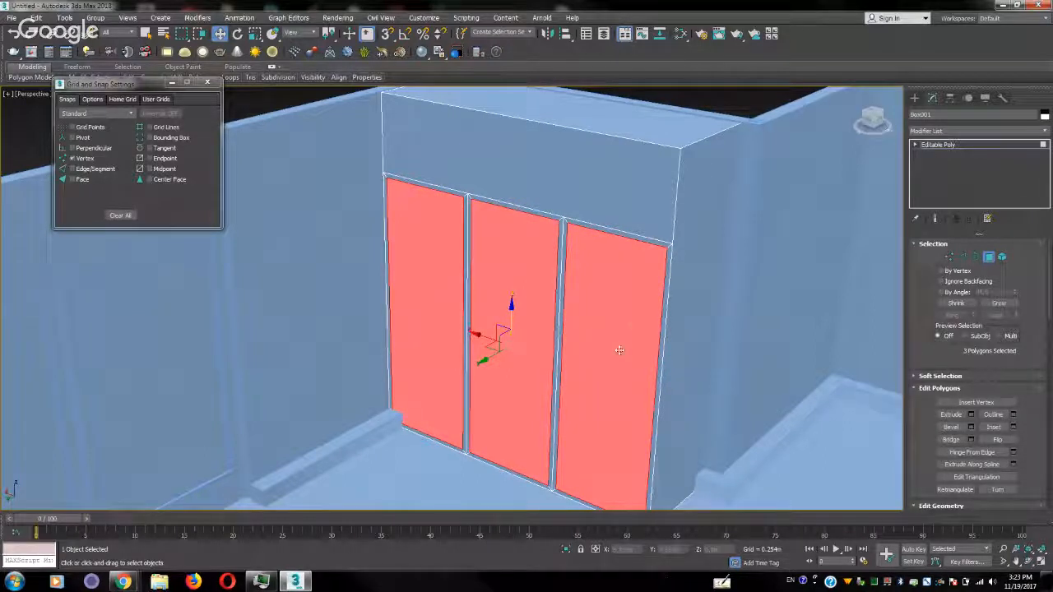
Extrude the three inset cabinet door polygons outward by about 0.042 m and leave polygon editing
{"action": "left_click", "coordinate": [972, 415]}
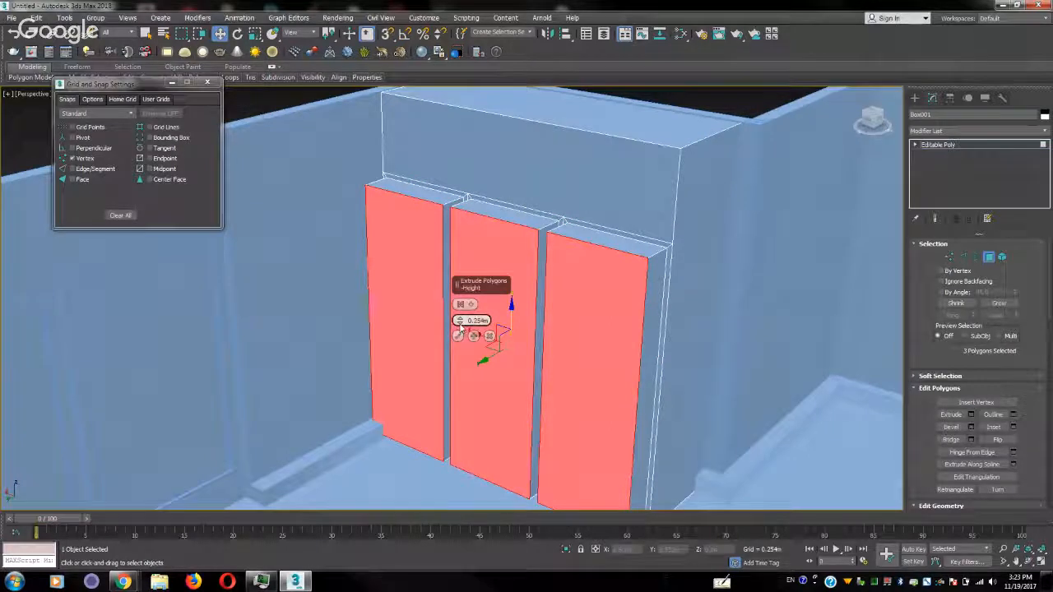
{"action": "left_click_drag", "start_coordinate": [461, 326], "coordinate": [438, 369]}
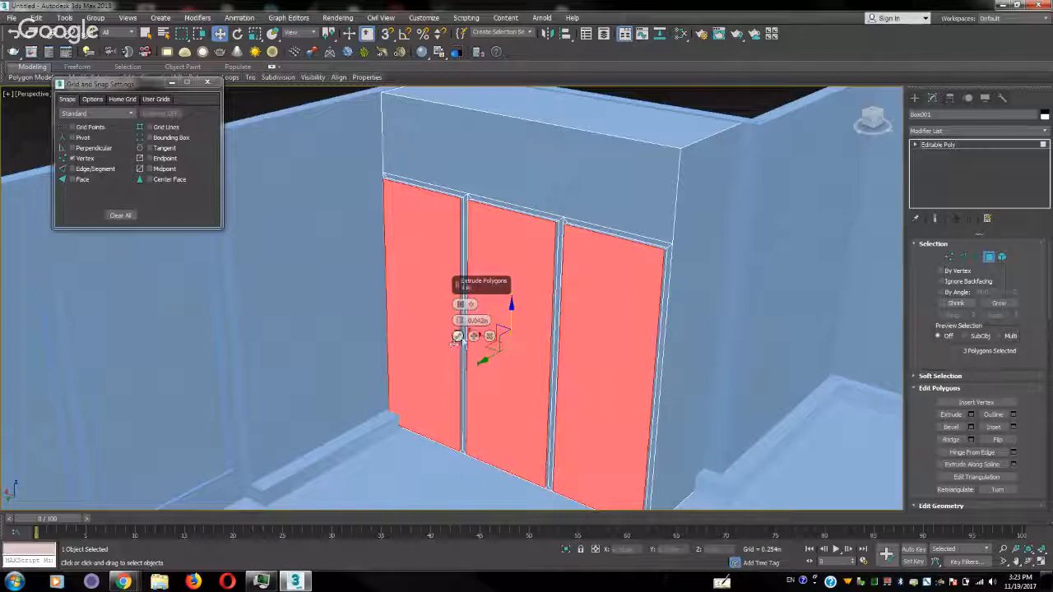
{"action": "left_click", "coordinate": [458, 335]}
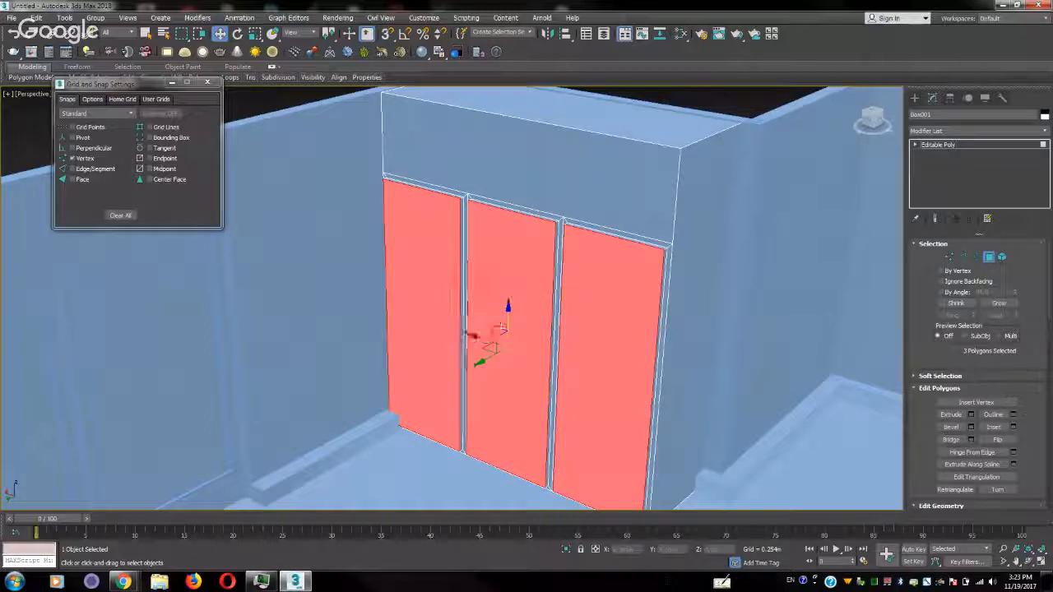
{"action": "left_click", "coordinate": [1042, 146]}
Create a thin box about 1.14 m long, 1.52 m wide and 0.08 m high on the floor near the wall corner
{"action": "scroll", "coordinate": [596, 263], "scroll_direction": "down", "scroll_amount": 3}
{"action": "middle_click_drag", "start_coordinate": [615, 305], "coordinate": [548, 267], "text": "alt"}
{"action": "middle_click_drag", "start_coordinate": [565, 350], "coordinate": [466, 301], "text": "alt"}
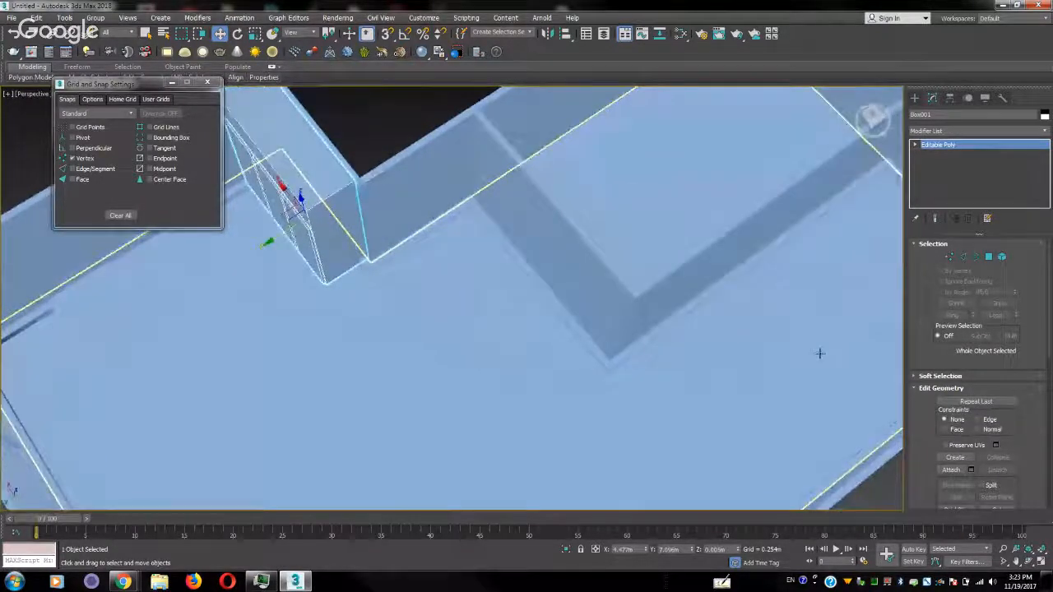
{"action": "left_click", "coordinate": [917, 99]}
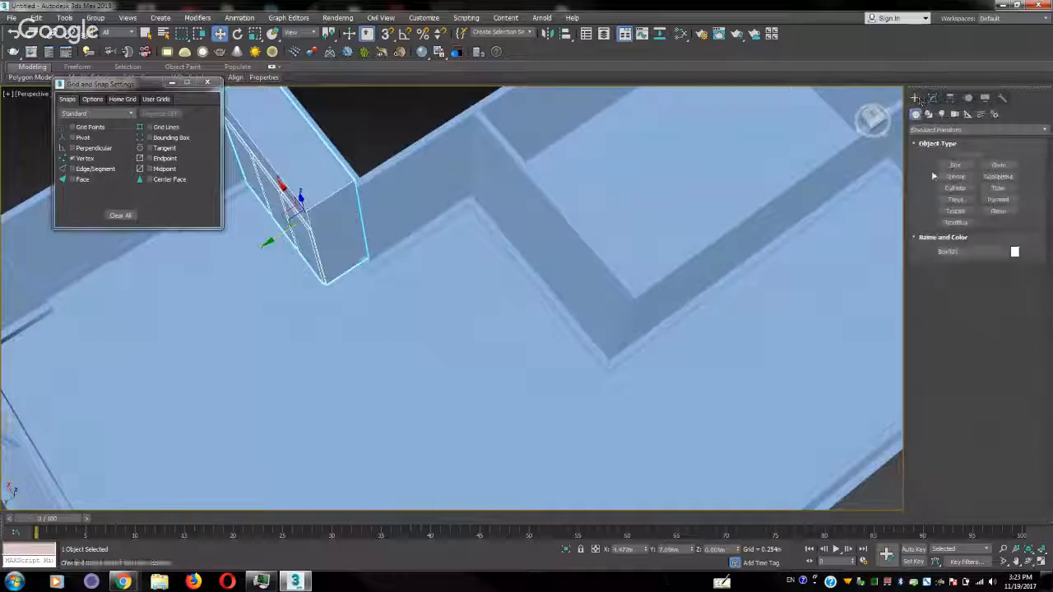
{"action": "left_click", "coordinate": [956, 165]}
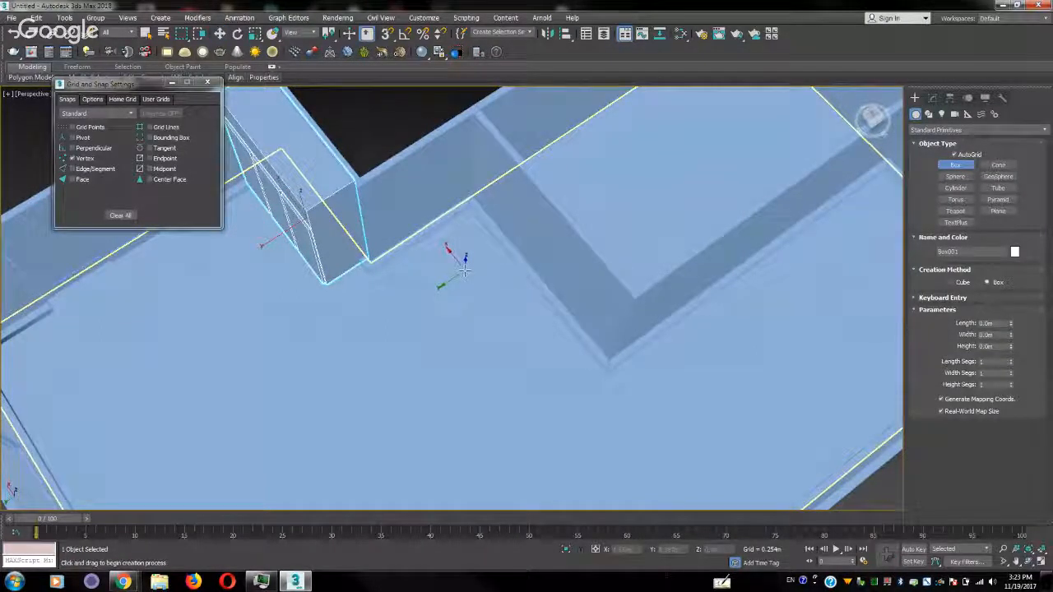
{"action": "left_click_drag", "start_coordinate": [465, 269], "coordinate": [465, 368]}
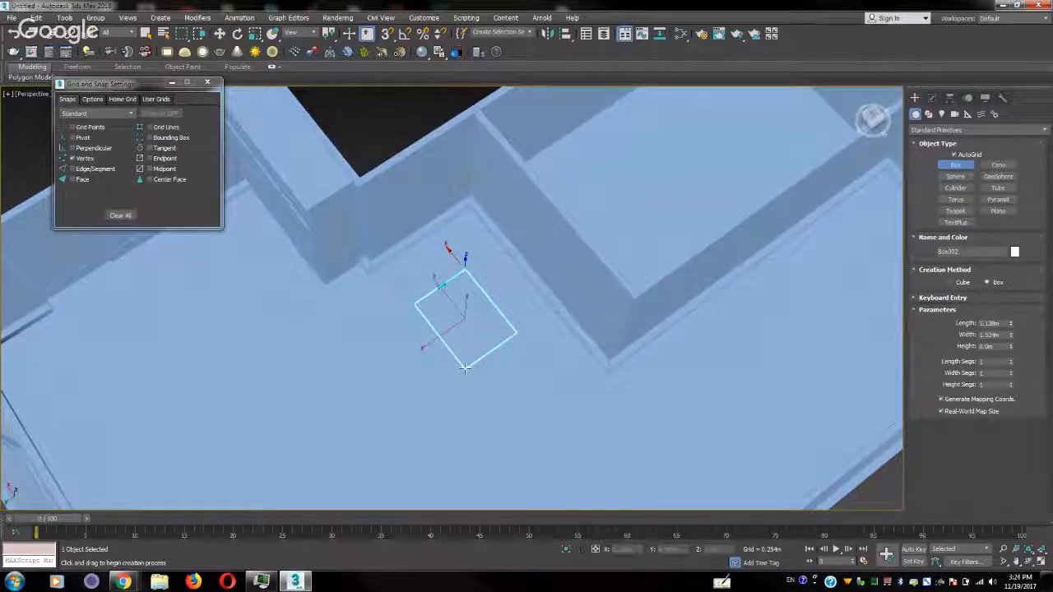
{"action": "left_click", "coordinate": [466, 366]}
Raise the thin box above the floor to a height of about 0.92 m
{"action": "key", "text": "w"}
{"action": "middle_click_drag", "start_coordinate": [421, 343], "coordinate": [431, 288], "text": "alt"}
{"action": "left_click_drag", "start_coordinate": [470, 282], "coordinate": [469, 238]}
Convert the raised thin box to an Editable Poly and switch to edge editing
{"action": "middle_click_drag", "start_coordinate": [470, 238], "coordinate": [483, 313], "text": "alt"}
{"action": "scroll", "coordinate": [484, 313], "scroll_direction": "up", "scroll_amount": 8}
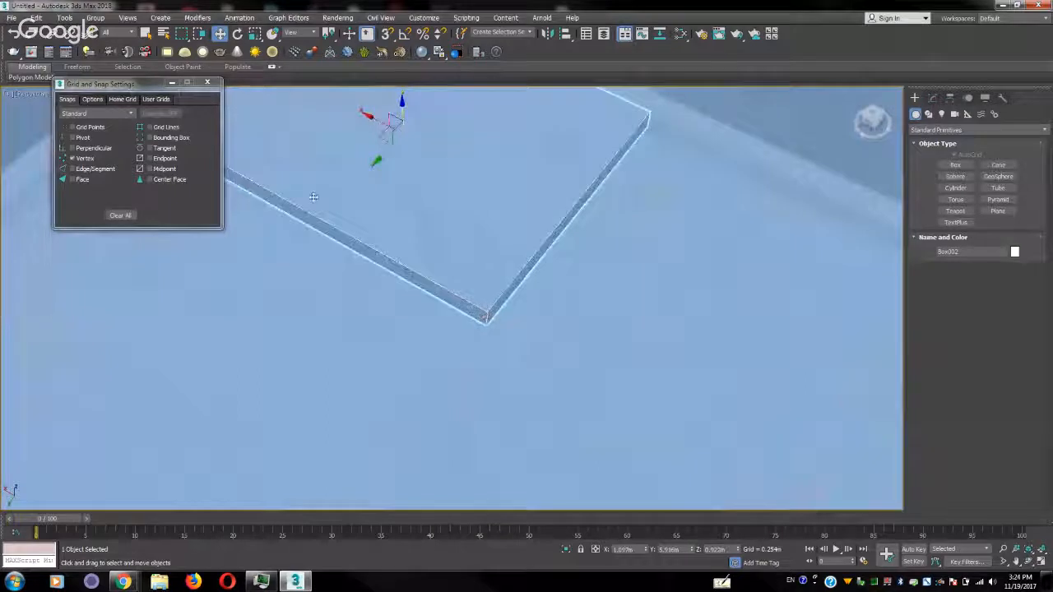
{"action": "middle_click_drag", "start_coordinate": [328, 178], "coordinate": [461, 353]}
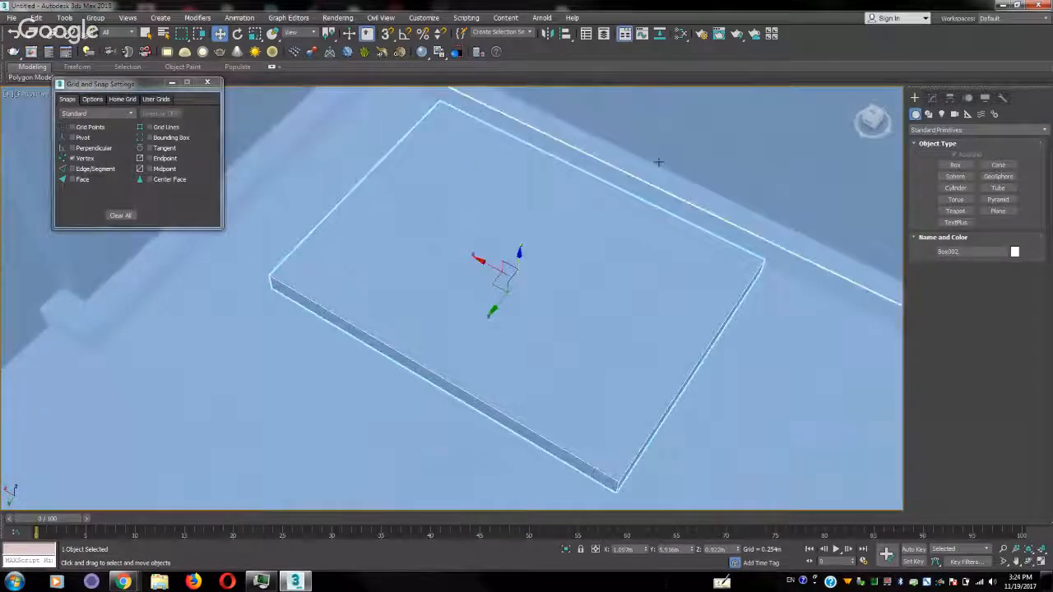
{"action": "middle_click_drag", "start_coordinate": [639, 400], "coordinate": [674, 329], "text": "alt"}
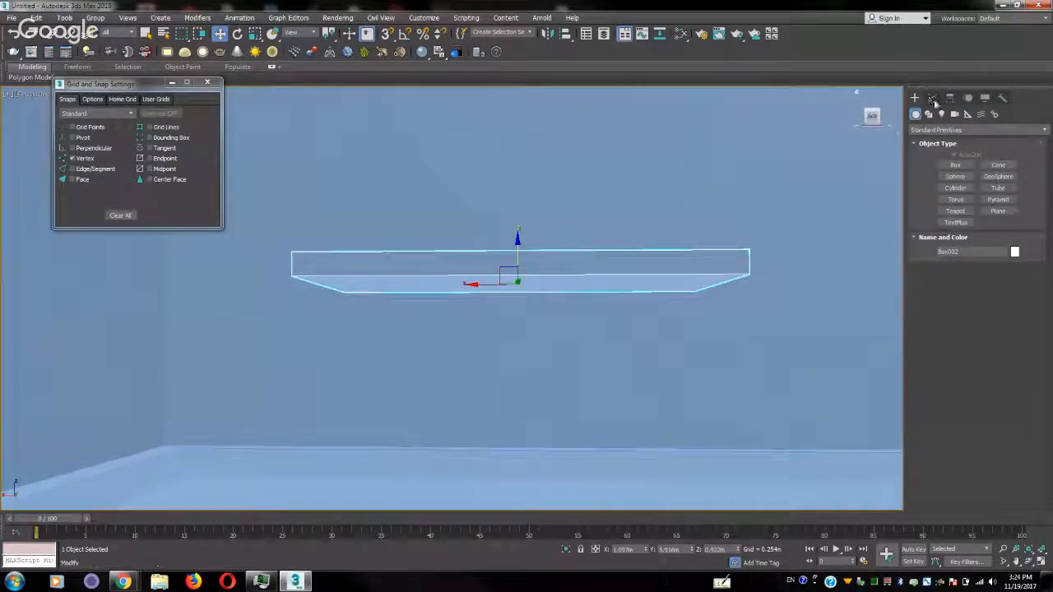
{"action": "left_click", "coordinate": [932, 98]}
{"action": "right_click", "coordinate": [603, 254]}
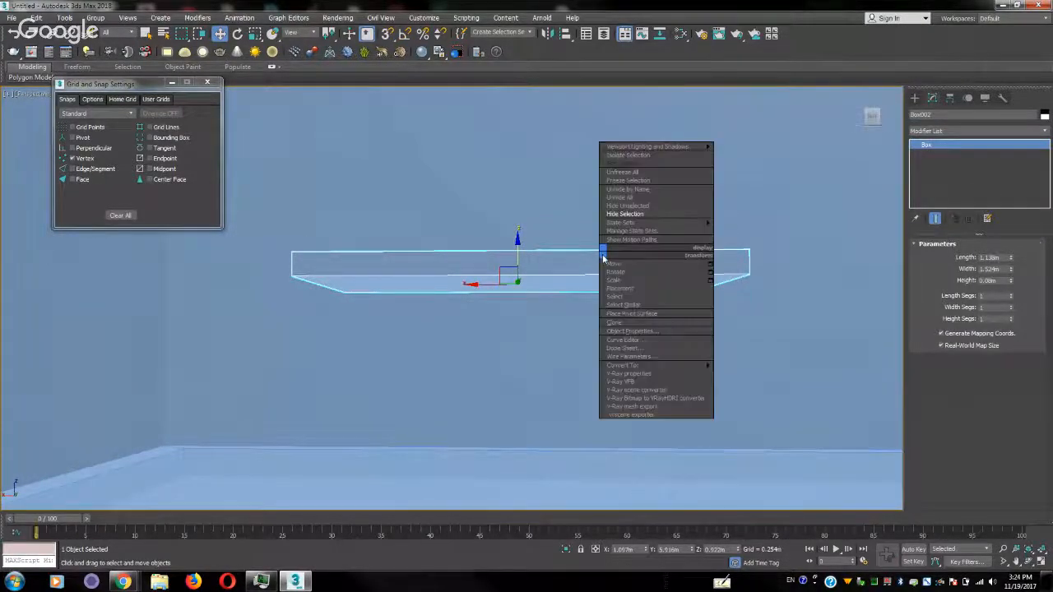
{"action": "mouse_move", "coordinate": [688, 365]}
{"action": "left_click", "coordinate": [724, 374]}
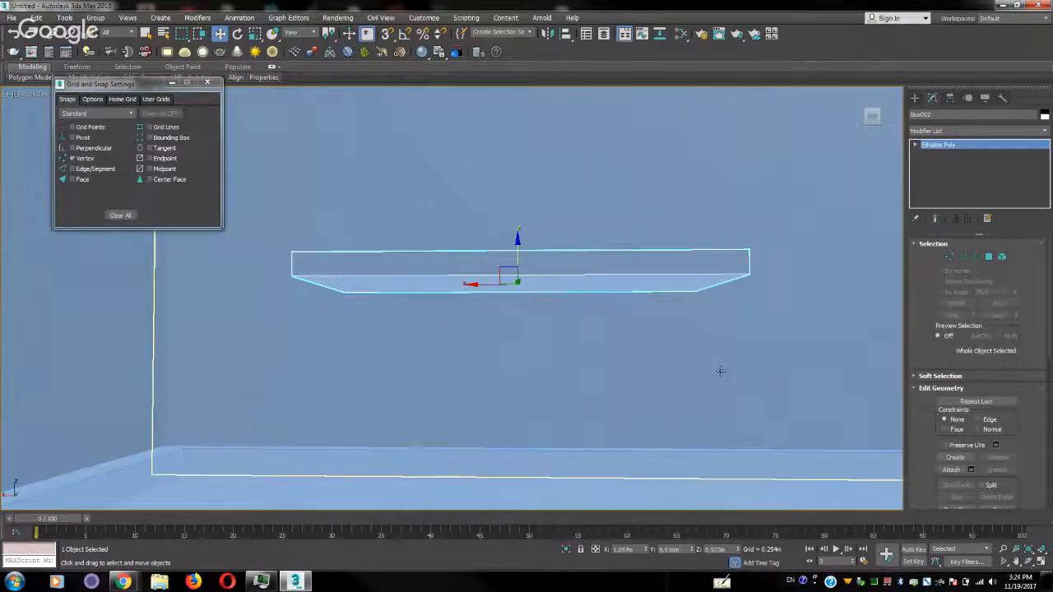
{"action": "left_click", "coordinate": [976, 257]}
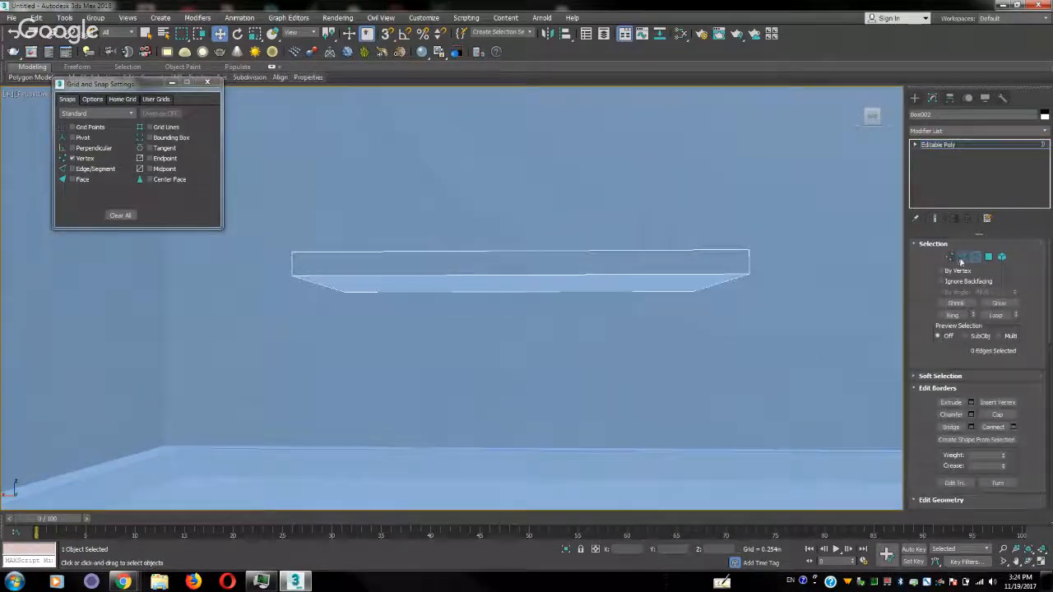
{"action": "left_click", "coordinate": [962, 258]}
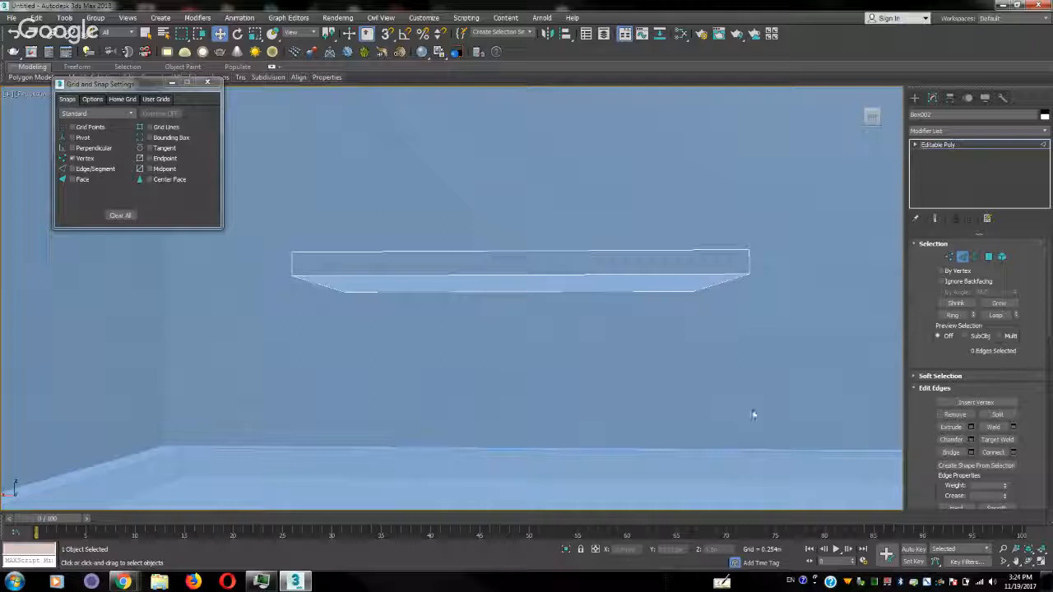
{"action": "left_click", "coordinate": [617, 271]}
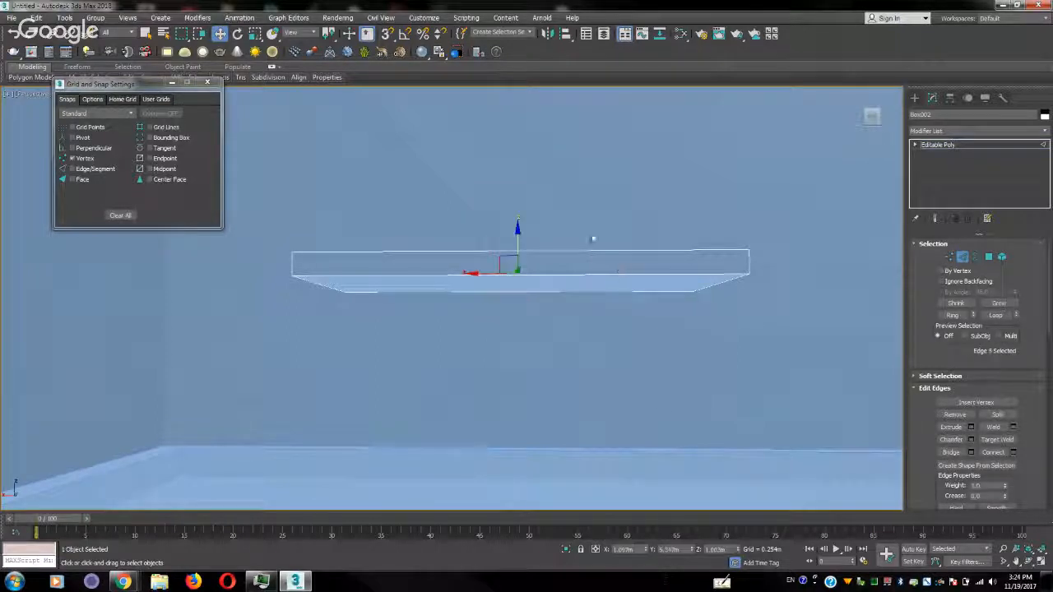
{"action": "left_click", "coordinate": [592, 321]}
{"action": "middle_click_drag", "start_coordinate": [592, 321], "coordinate": [592, 369], "text": "alt"}
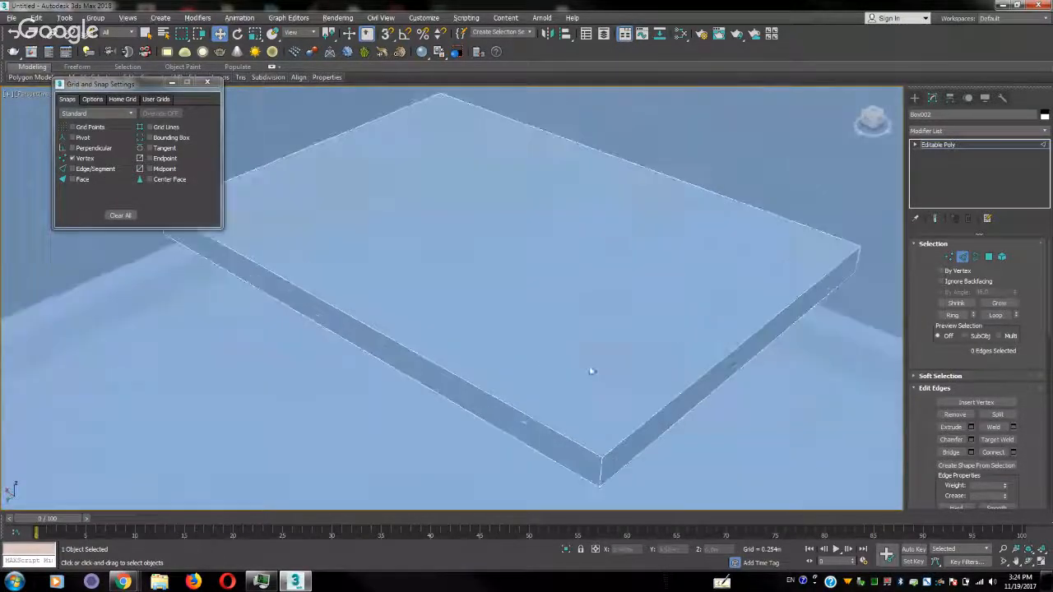
{"action": "left_click", "coordinate": [1014, 452]}
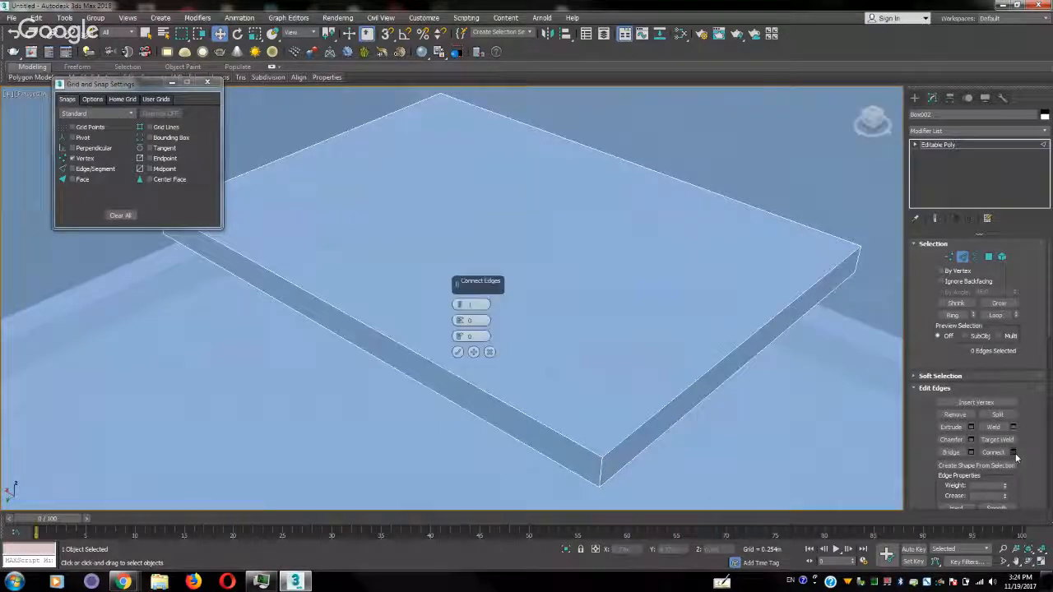
{"action": "left_click", "coordinate": [458, 352]}
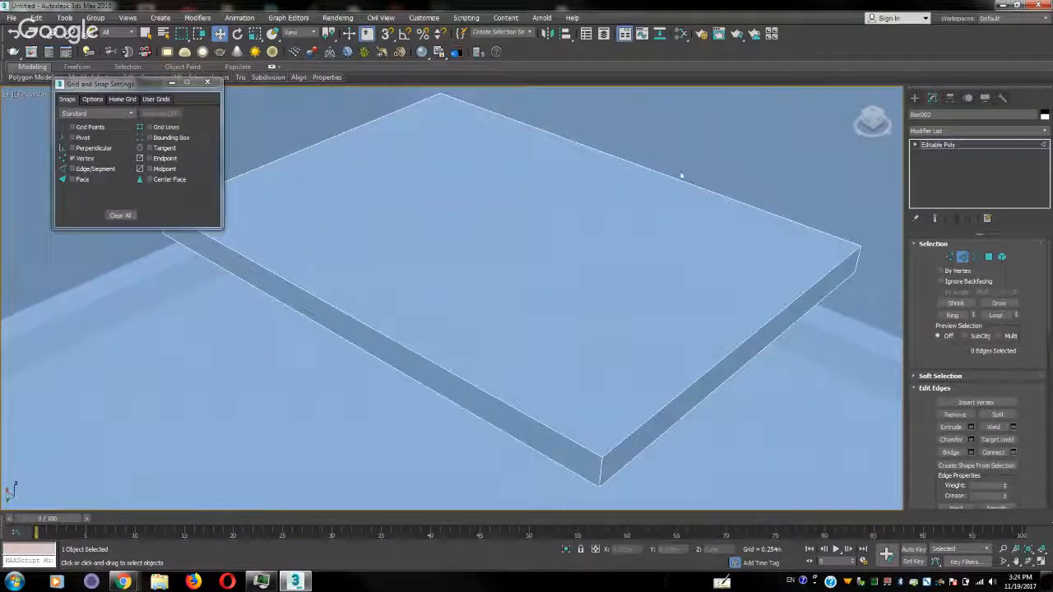
Connect the slab's four long edges with 2 segments and a pinch of 92, placing cuts near both short ends
{"action": "left_click", "coordinate": [681, 180]}
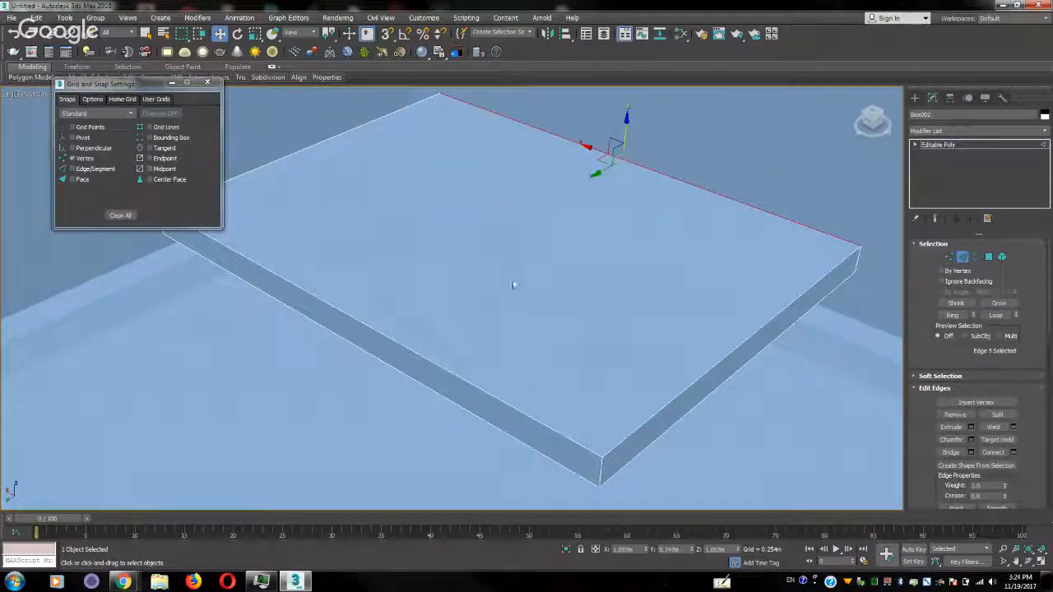
{"action": "left_click", "coordinate": [954, 315]}
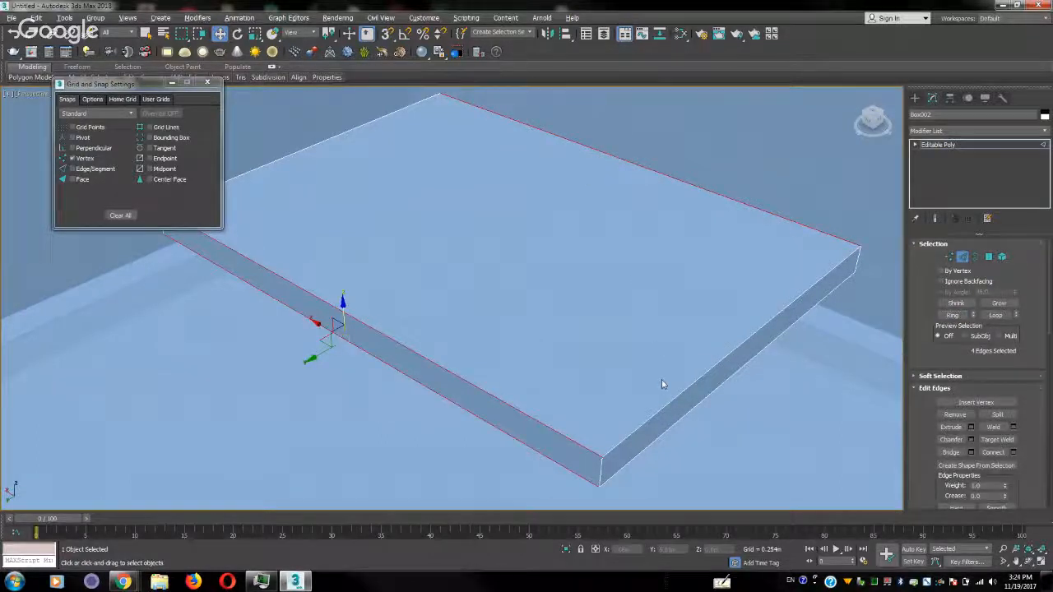
{"action": "middle_click_drag", "start_coordinate": [662, 379], "coordinate": [695, 355], "text": "alt"}
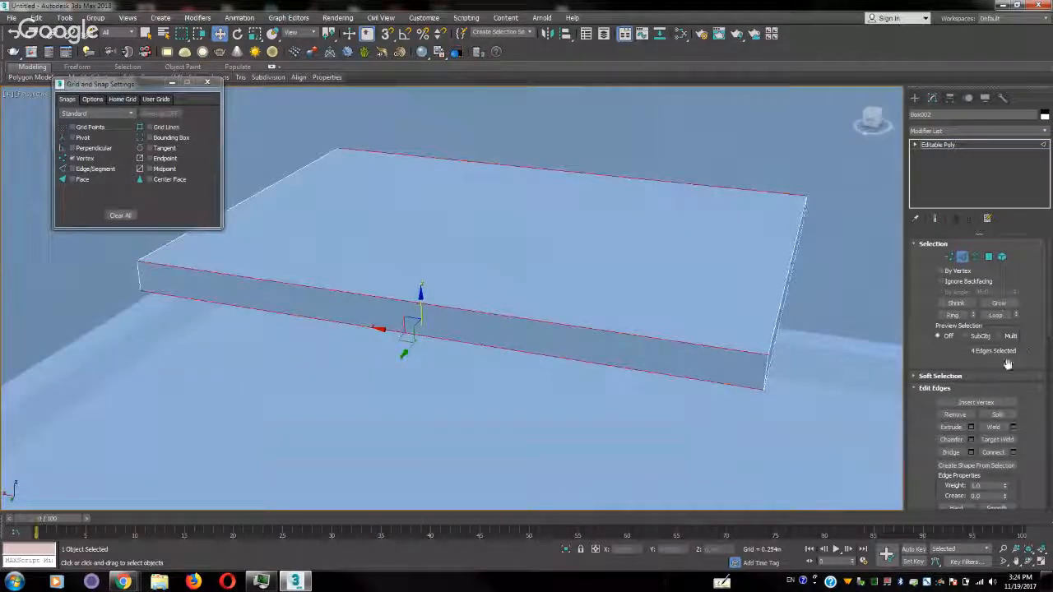
{"action": "left_click", "coordinate": [1013, 453]}
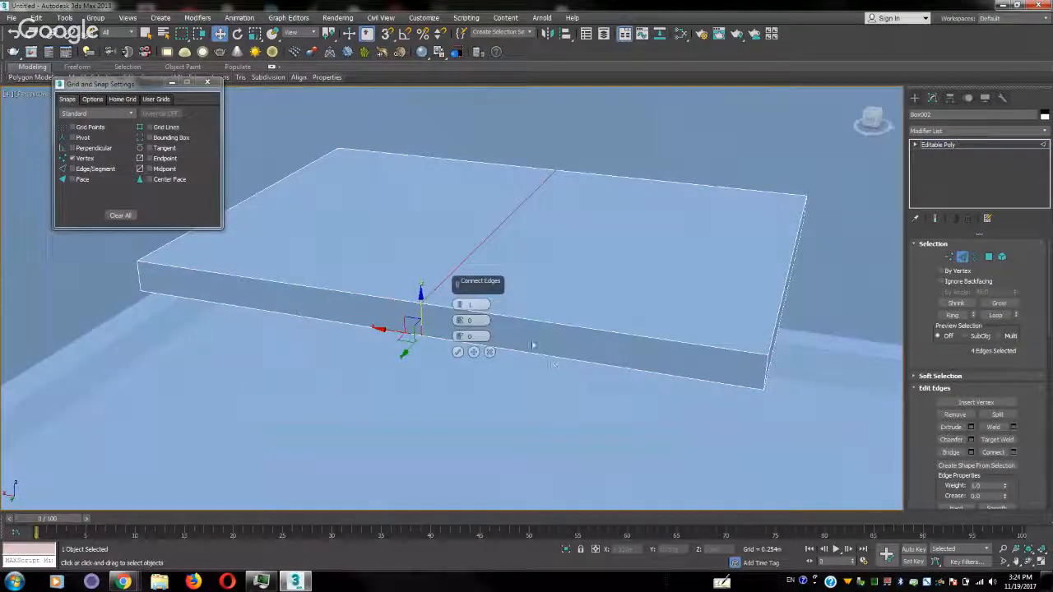
{"action": "left_click", "coordinate": [459, 302]}
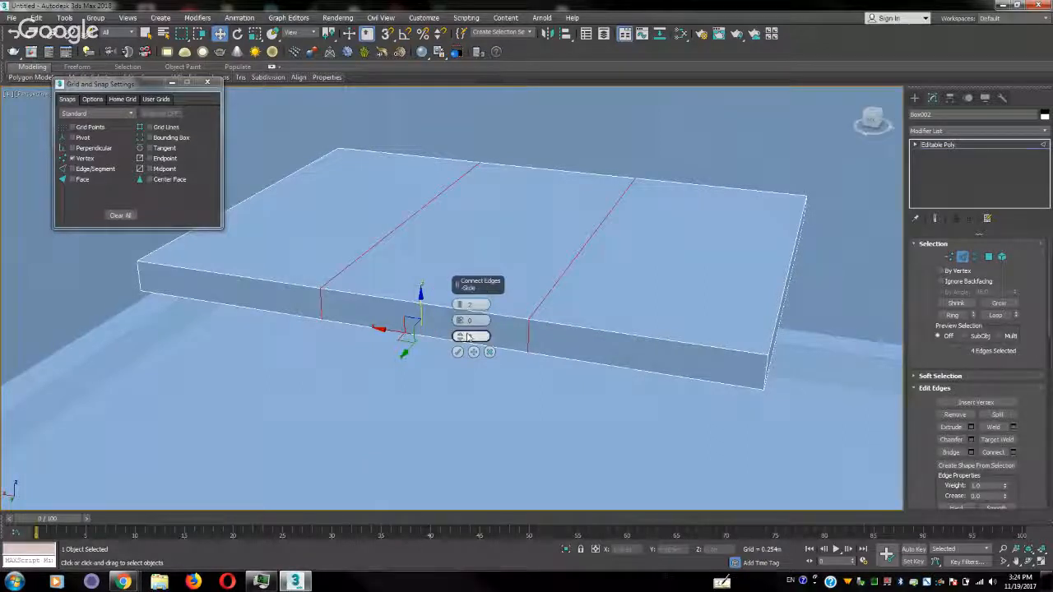
{"action": "left_click_drag", "start_coordinate": [459, 320], "coordinate": [446, 116]}
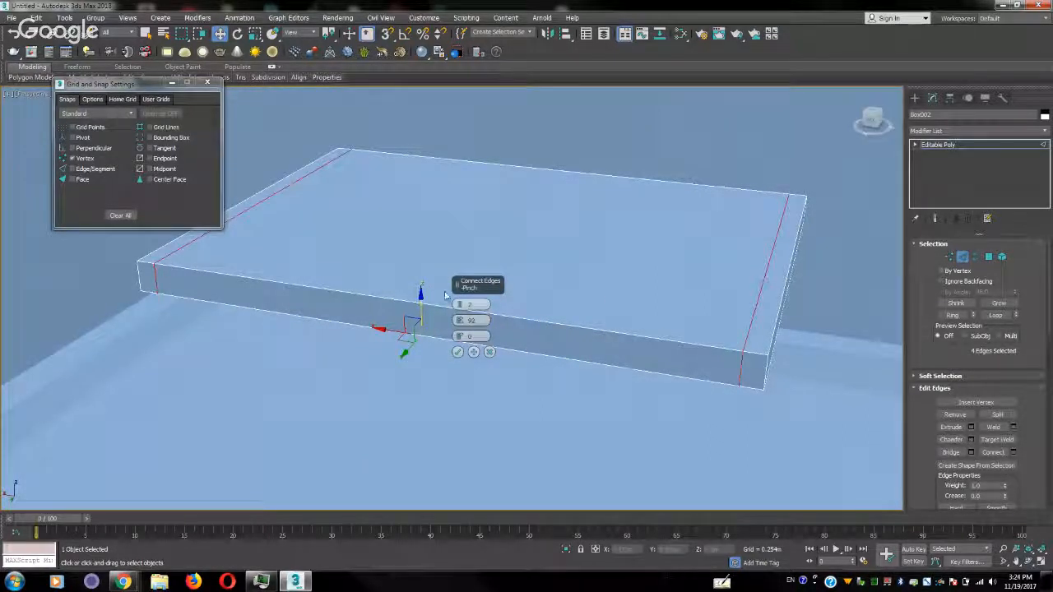
{"action": "left_click", "coordinate": [458, 352]}
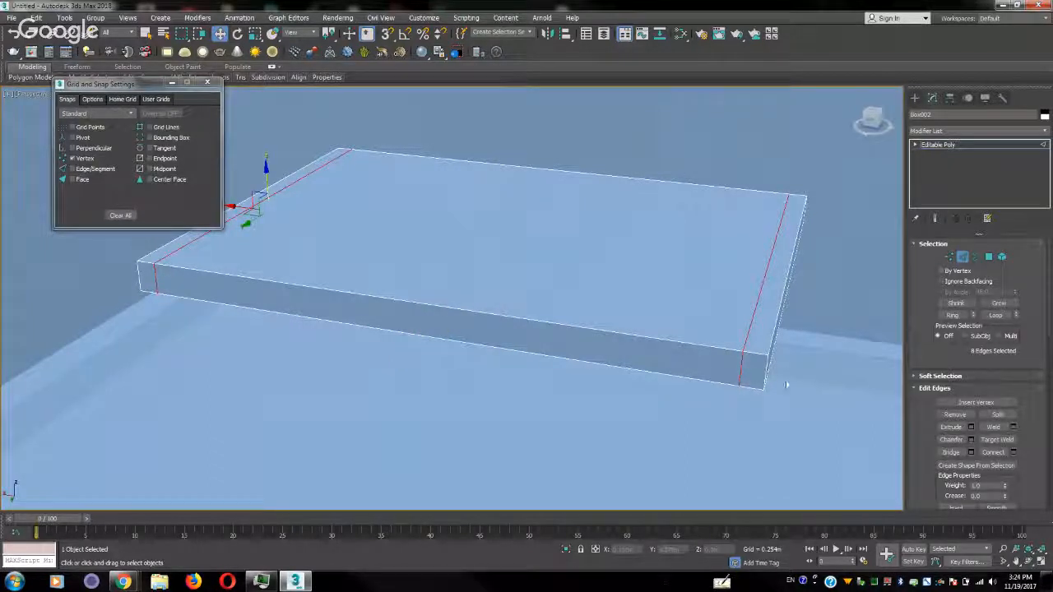
Connect the slab's crosswise edge ring with 2 segments and a pinch of 89, placing cuts near both long sides
{"action": "middle_click_drag", "start_coordinate": [779, 384], "coordinate": [709, 395], "text": "alt"}
{"action": "left_click", "coordinate": [617, 376]}
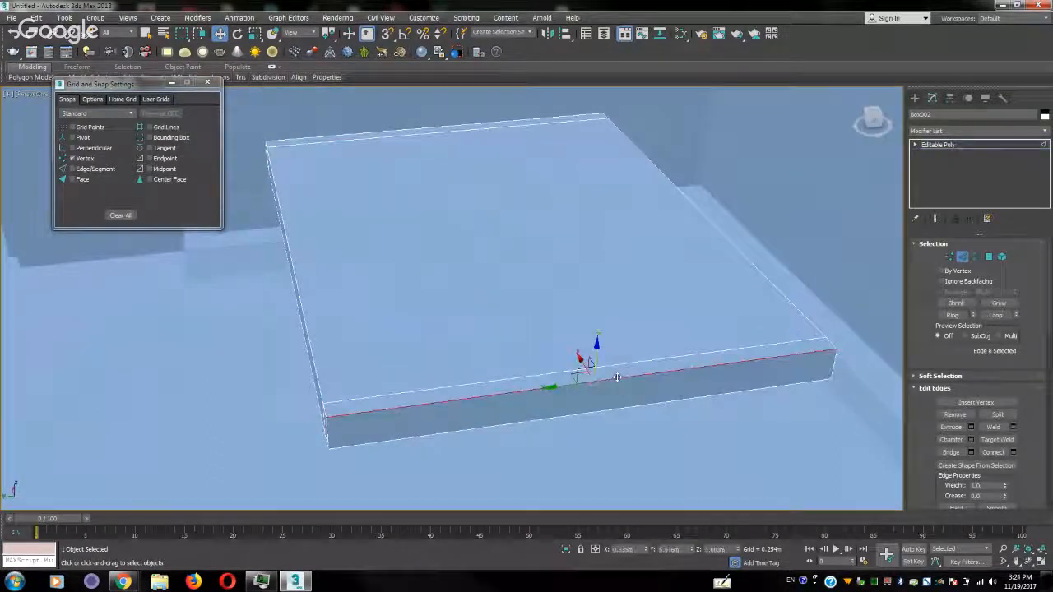
{"action": "left_click", "coordinate": [952, 316]}
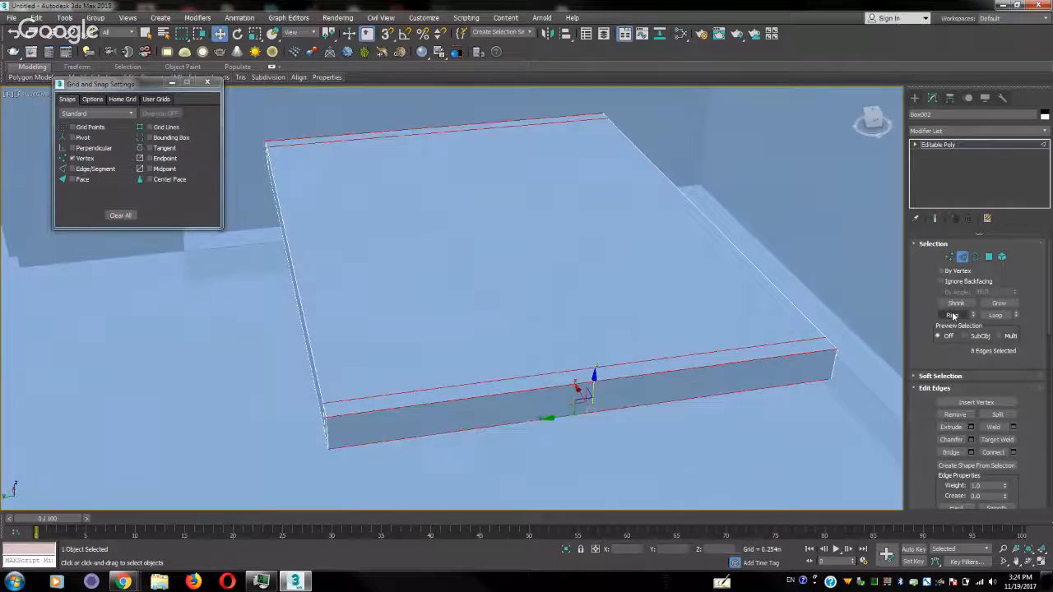
{"action": "left_click", "coordinate": [1013, 452]}
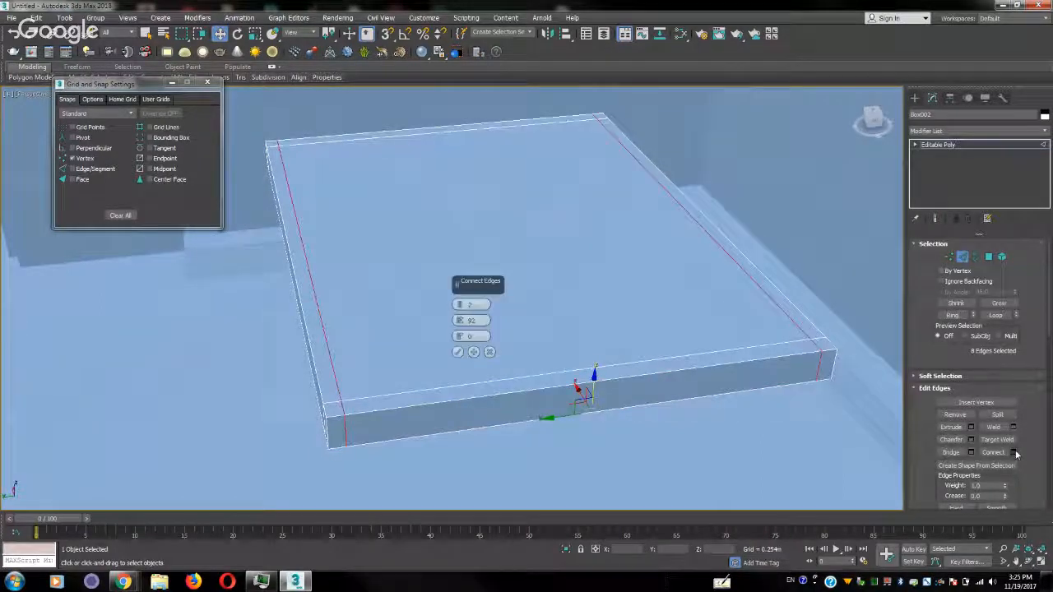
{"action": "middle_click_drag", "start_coordinate": [865, 357], "coordinate": [725, 281], "text": "alt"}
{"action": "scroll", "coordinate": [757, 266], "scroll_direction": "down", "scroll_amount": 3}
{"action": "scroll", "coordinate": [758, 267], "scroll_direction": "up", "scroll_amount": 5}
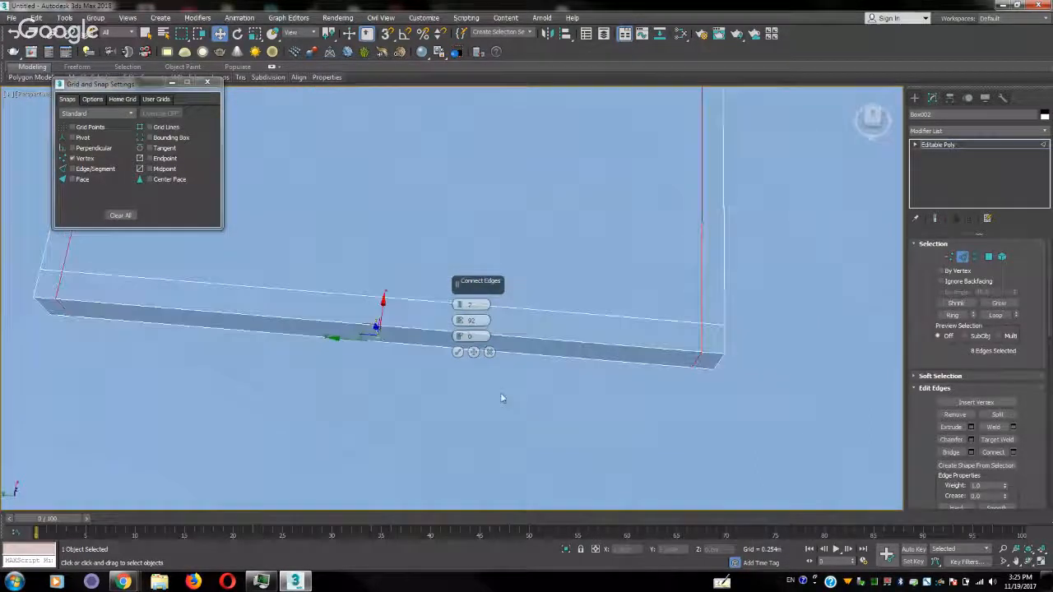
{"action": "left_click", "coordinate": [458, 325]}
{"action": "left_click", "coordinate": [458, 325]}
{"action": "left_click", "coordinate": [458, 325]}
{"action": "left_click", "coordinate": [458, 325]}
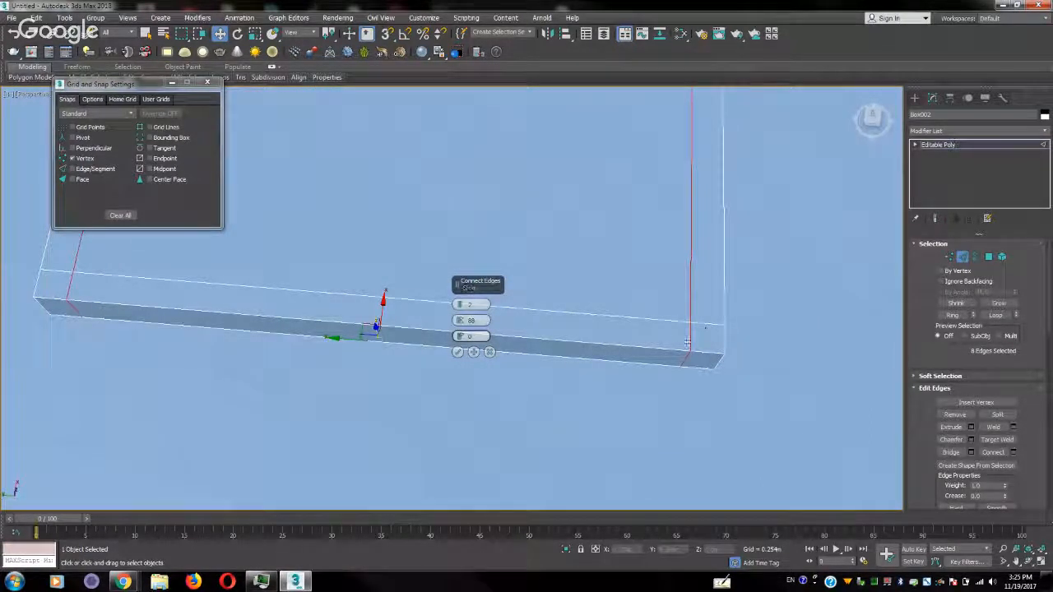
{"action": "left_click", "coordinate": [459, 317]}
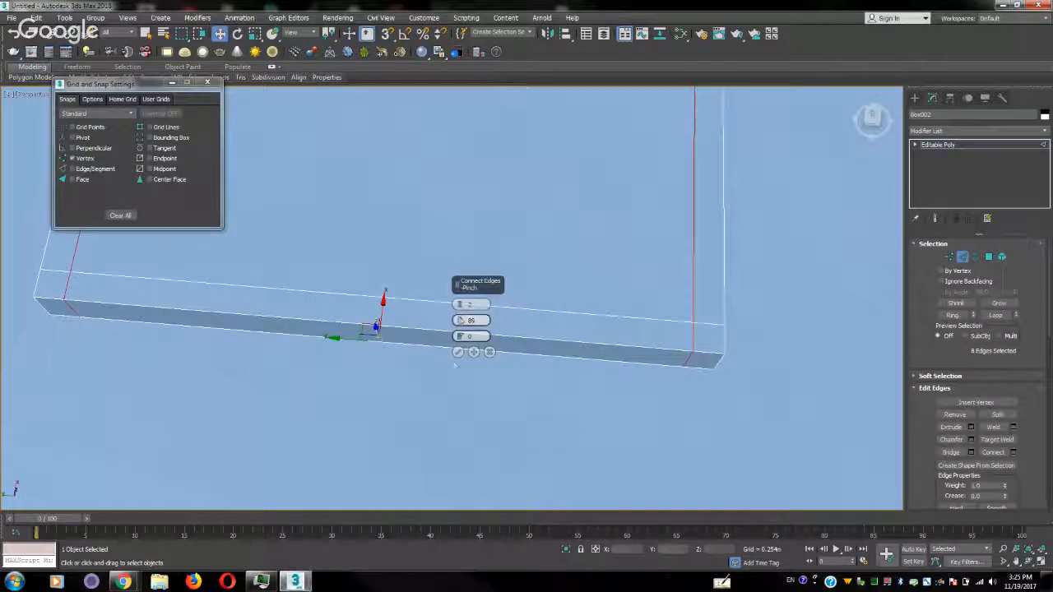
{"action": "left_click", "coordinate": [457, 353]}
Extrude the four small corner polygons on the slab's underside down toward the floor as table legs, and leave polygon editing
{"action": "middle_click_drag", "start_coordinate": [458, 356], "coordinate": [512, 376], "text": "alt"}
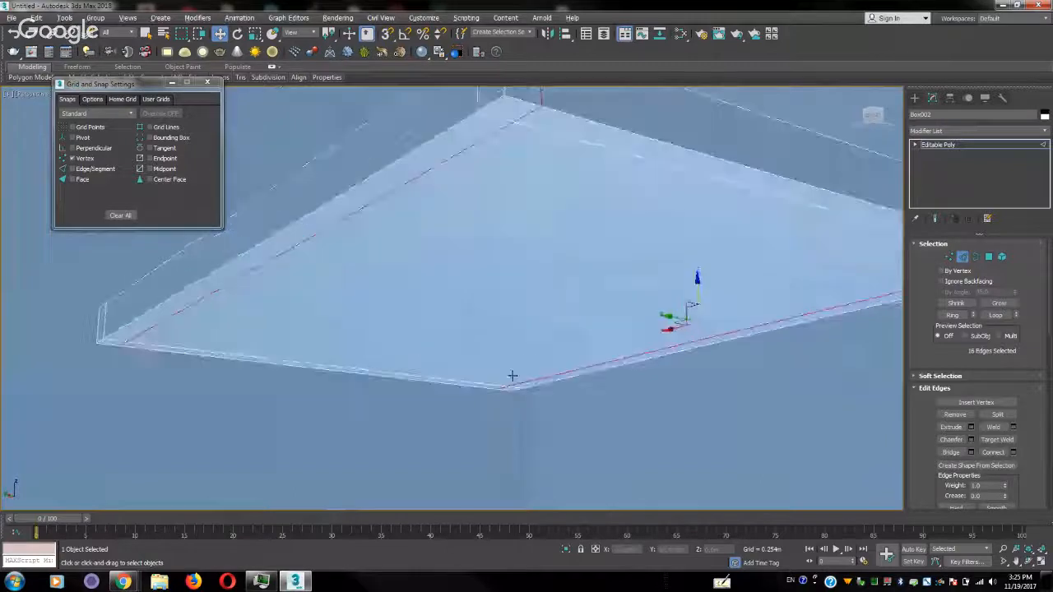
{"action": "key", "text": "4"}
{"action": "left_click", "coordinate": [518, 112]}
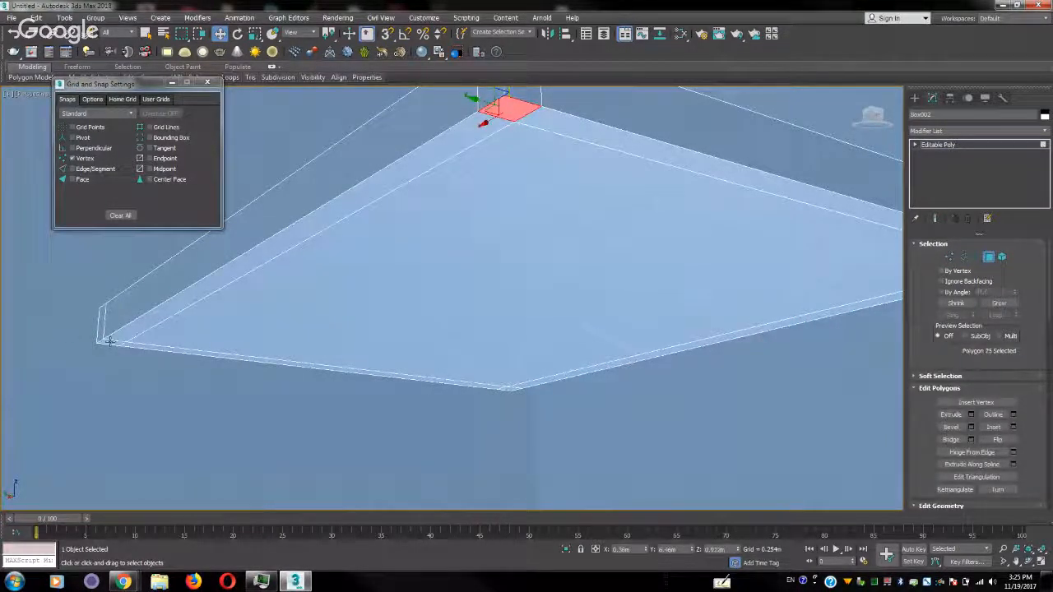
{"action": "left_click", "coordinate": [109, 341], "text": "ctrl"}
{"action": "left_click", "coordinate": [507, 389], "text": "ctrl"}
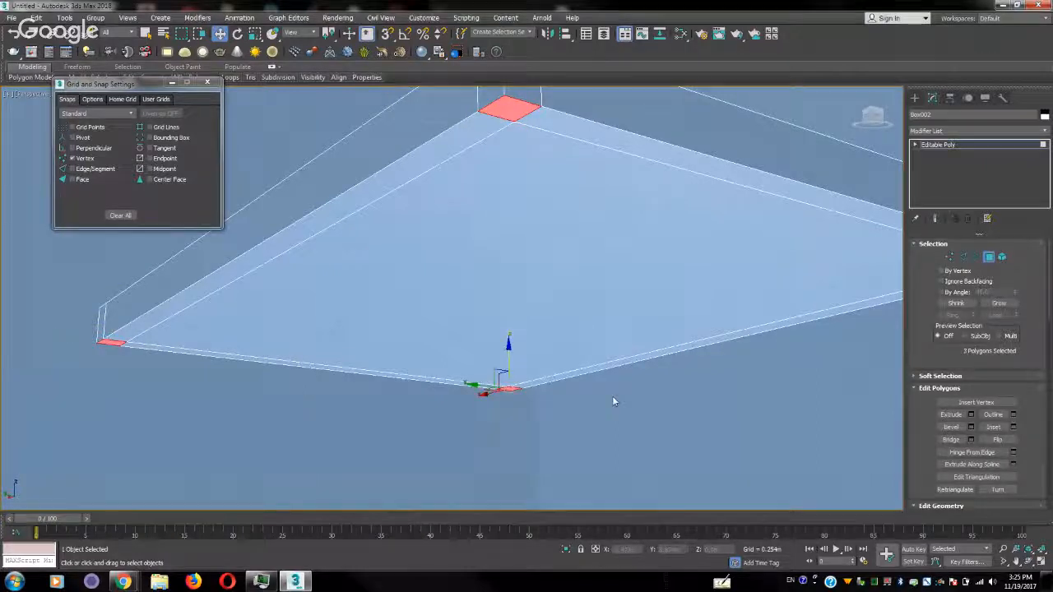
{"action": "middle_click_drag", "start_coordinate": [612, 395], "coordinate": [499, 396]}
{"action": "left_click", "coordinate": [796, 271], "text": "ctrl"}
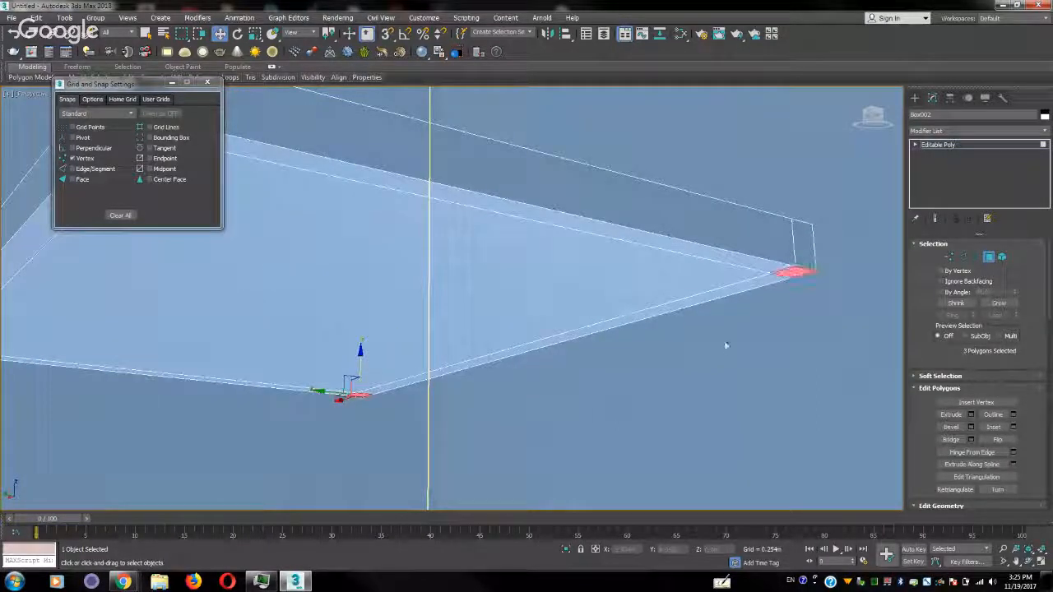
{"action": "scroll", "coordinate": [776, 329], "scroll_direction": "down", "scroll_amount": 4}
{"action": "left_click", "coordinate": [957, 414]}
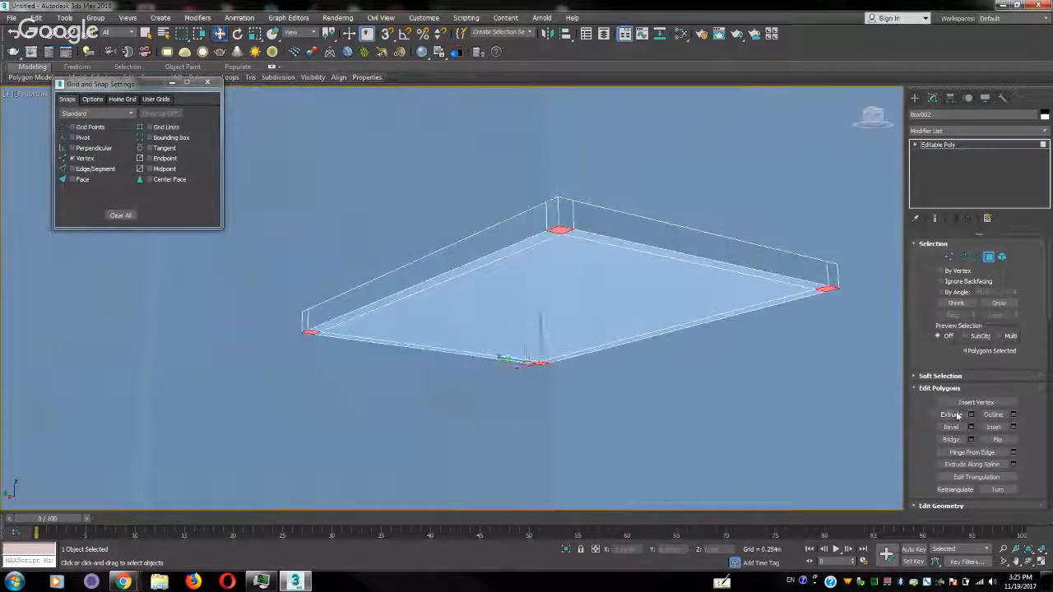
{"action": "left_click_drag", "start_coordinate": [567, 231], "coordinate": [594, 7]}
{"action": "scroll", "coordinate": [590, 209], "scroll_direction": "down", "scroll_amount": 3}
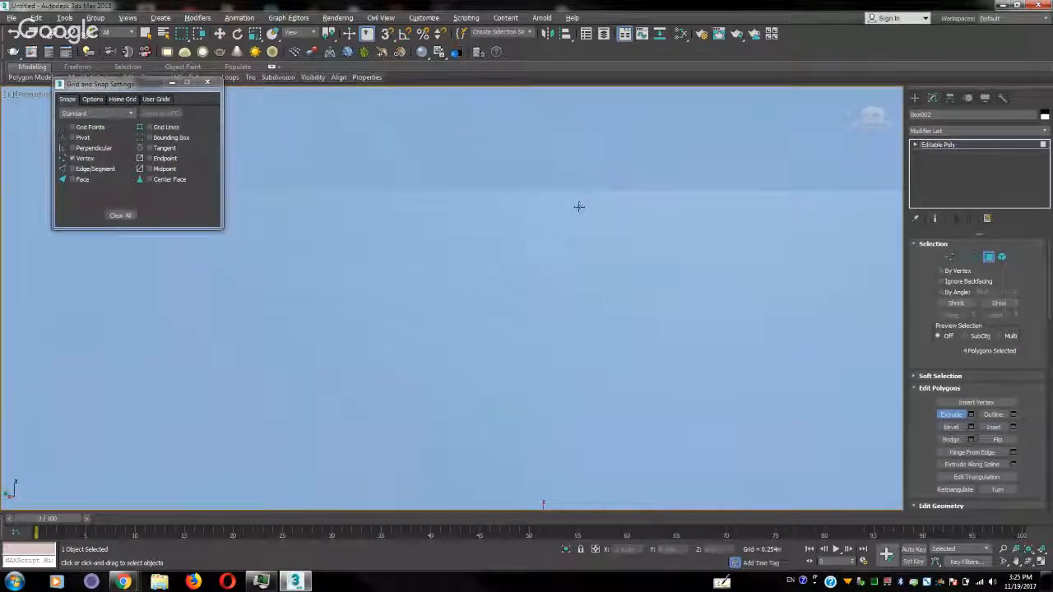
{"action": "scroll", "coordinate": [581, 207], "scroll_direction": "down", "scroll_amount": 5}
{"action": "scroll", "coordinate": [656, 230], "scroll_direction": "down", "scroll_amount": 4}
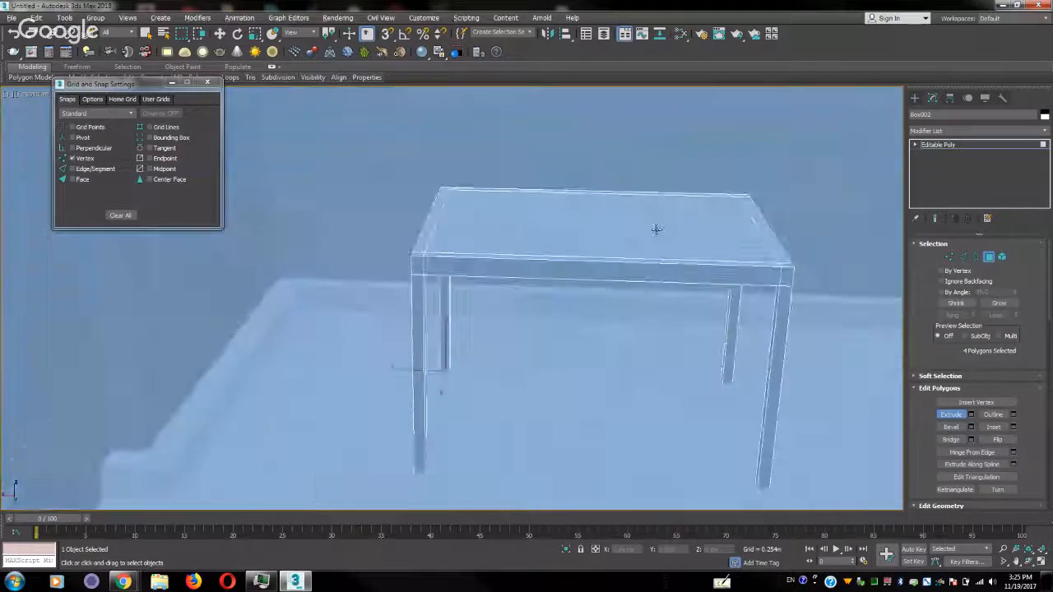
{"action": "key", "text": "w"}
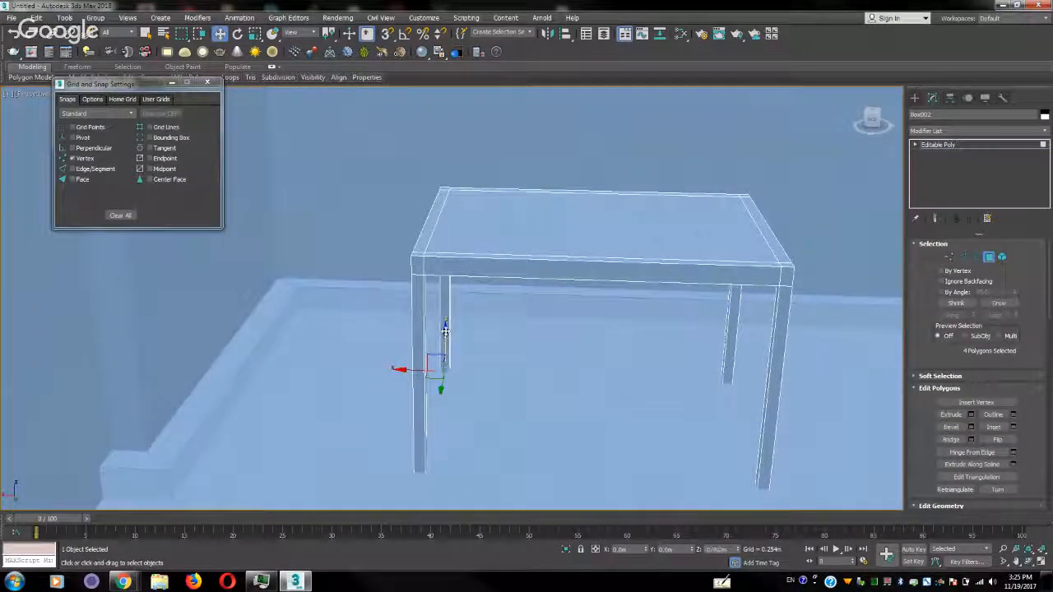
{"action": "middle_click_drag", "start_coordinate": [511, 338], "coordinate": [568, 333], "text": "alt"}
{"action": "left_click", "coordinate": [944, 146]}
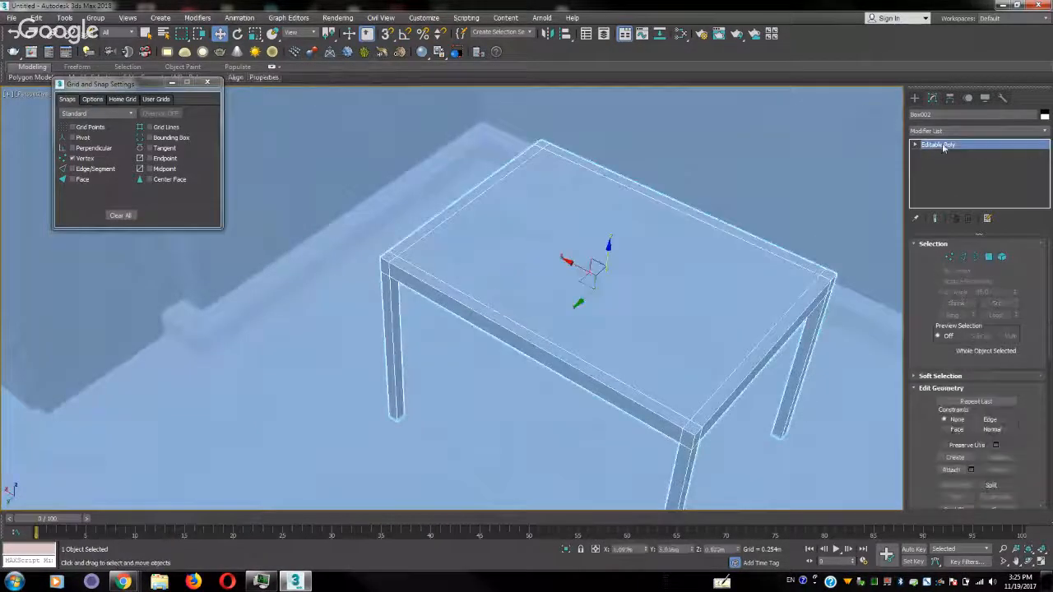
Examine the room around the table, including the open floor area and the wall with the window openings
{"action": "left_click", "coordinate": [916, 98]}
{"action": "scroll", "coordinate": [646, 264], "scroll_direction": "down", "scroll_amount": 5}
{"action": "scroll", "coordinate": [646, 264], "scroll_direction": "down", "scroll_amount": 5}
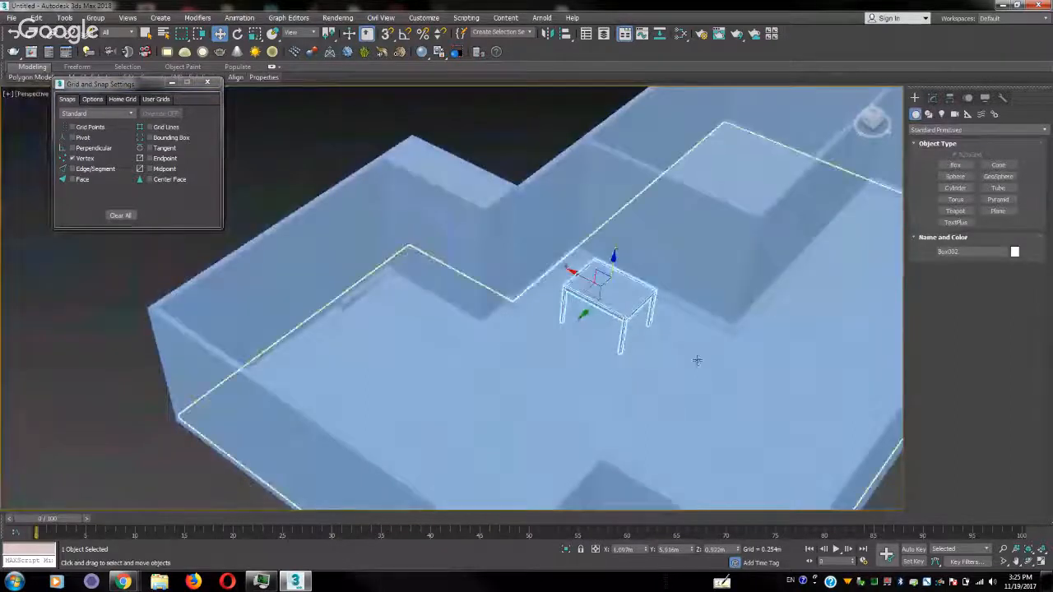
{"action": "middle_click_drag", "start_coordinate": [696, 360], "coordinate": [629, 373], "text": "alt"}
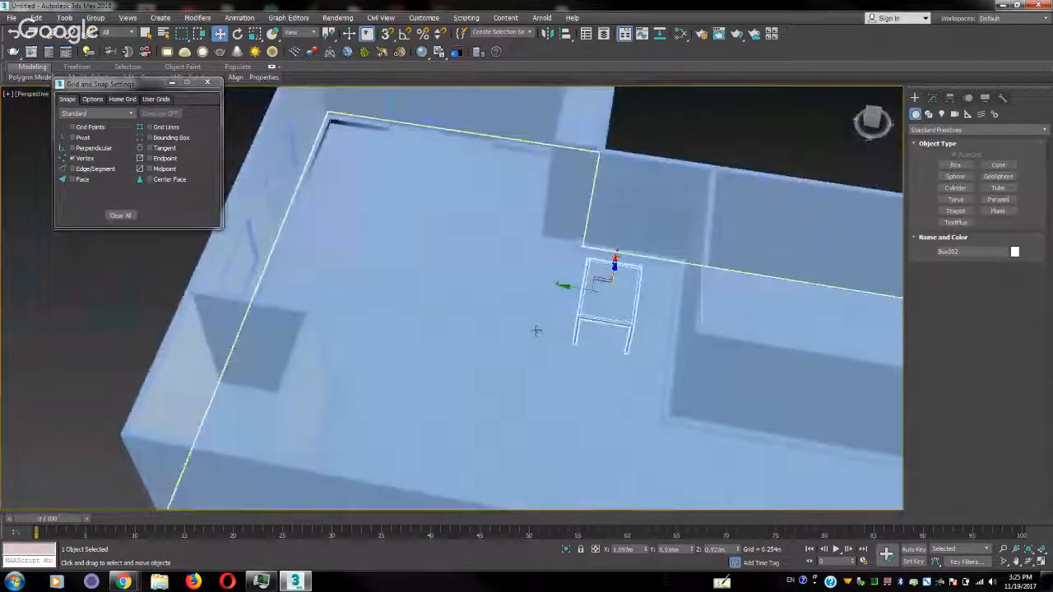
{"action": "middle_click_drag", "start_coordinate": [514, 292], "coordinate": [660, 353]}
{"action": "middle_click_drag", "start_coordinate": [661, 352], "coordinate": [545, 327], "text": "alt"}
{"action": "middle_click_drag", "start_coordinate": [638, 218], "coordinate": [625, 348]}
{"action": "scroll", "coordinate": [579, 352], "scroll_direction": "up", "scroll_amount": 2}
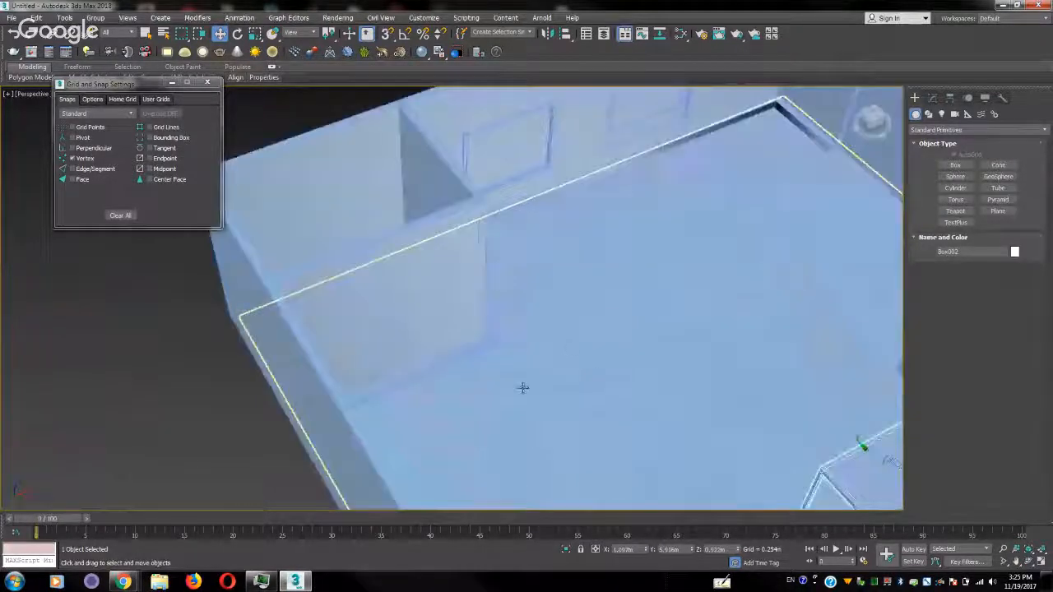
{"action": "scroll", "coordinate": [625, 384], "scroll_direction": "up", "scroll_amount": 4}
{"action": "scroll", "coordinate": [595, 353], "scroll_direction": "down", "scroll_amount": 3}
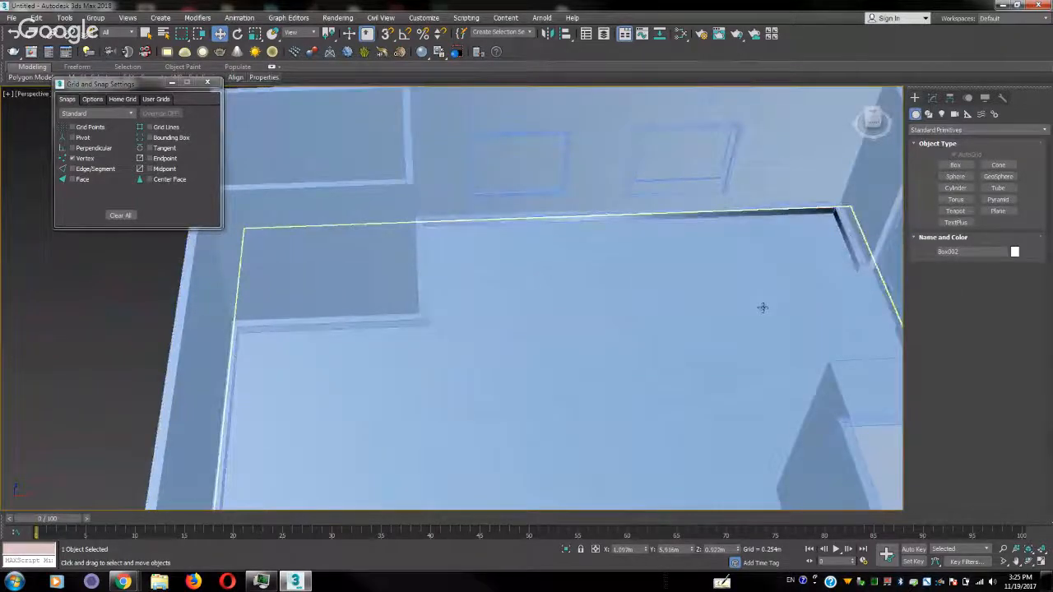
{"action": "mouse_move", "coordinate": [761, 307]}
{"action": "middle_mouse_down"}
{"action": "mouse_move", "coordinate": [742, 242]}
{"action": "mouse_move", "coordinate": [774, 296]}
{"action": "middle_mouse_up"}
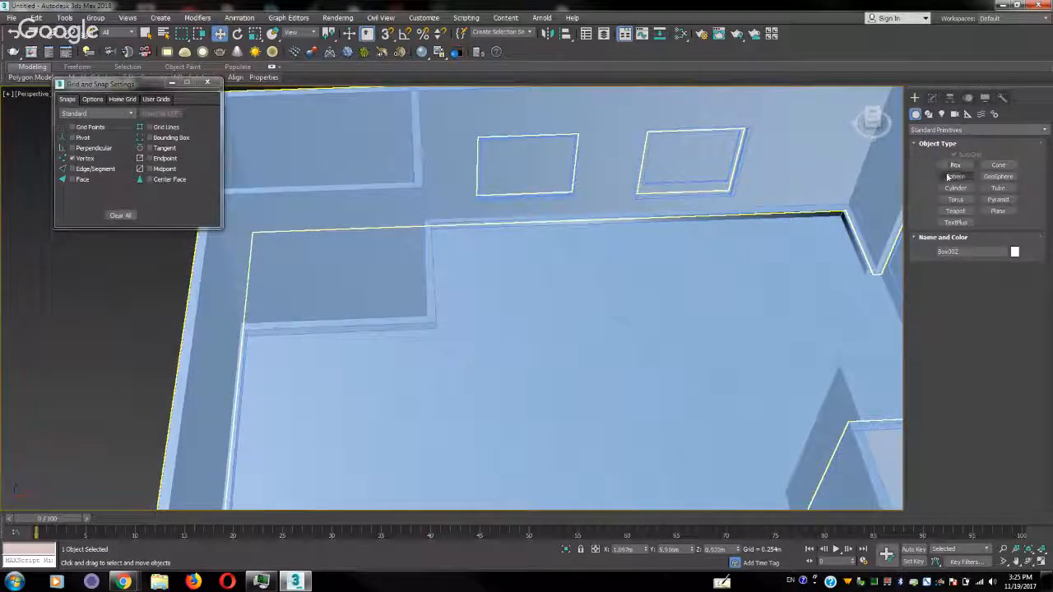
Create a plane about 0.776 m long and 0.581 m wide on the open floor, with 2 length segments and 1 width segment
{"action": "left_click", "coordinate": [998, 211]}
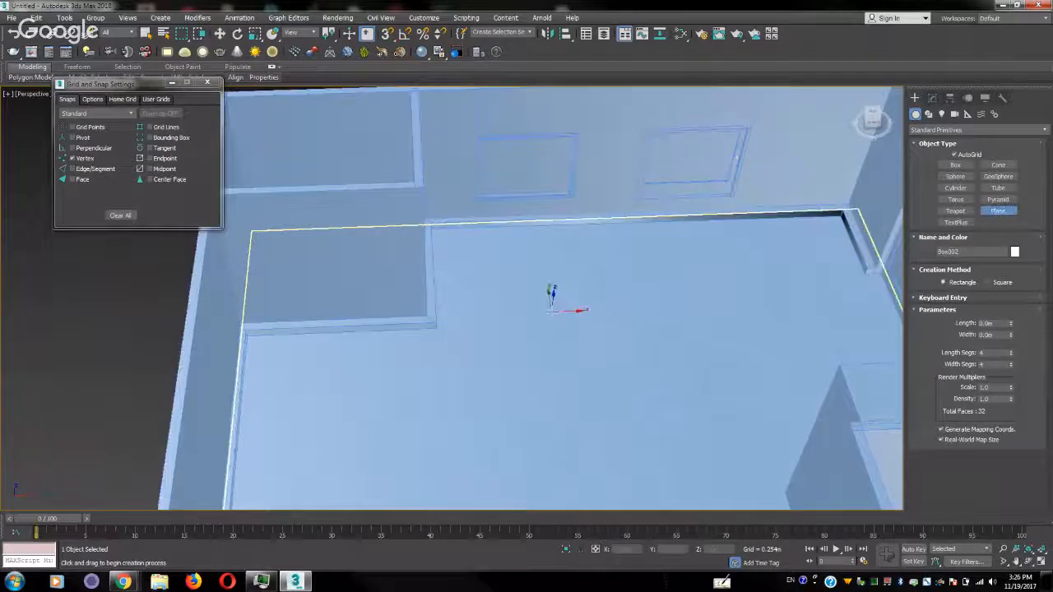
{"action": "left_click_drag", "start_coordinate": [553, 311], "coordinate": [521, 346]}
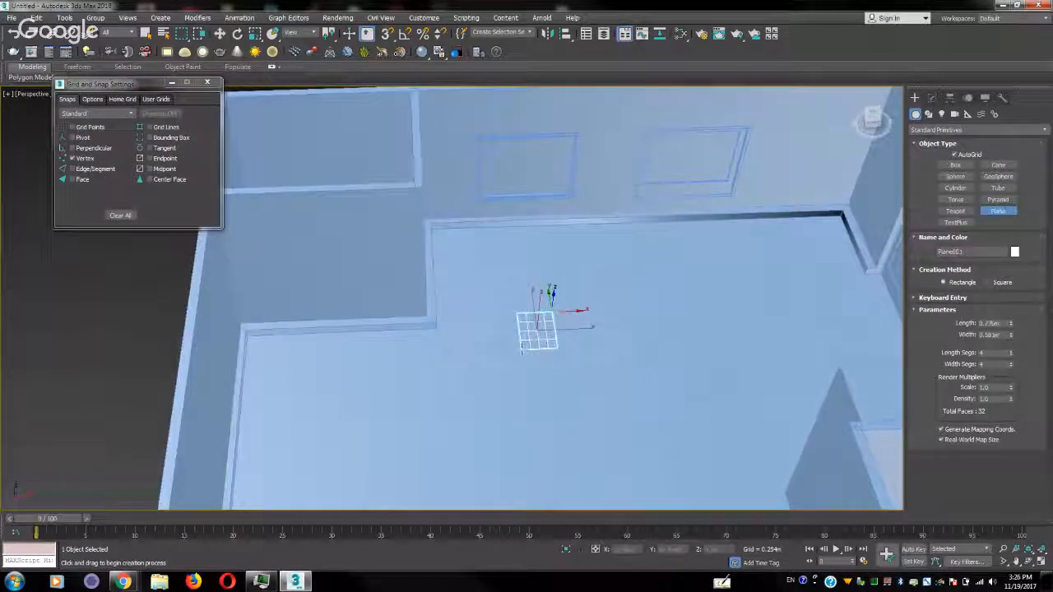
{"action": "key", "text": "w"}
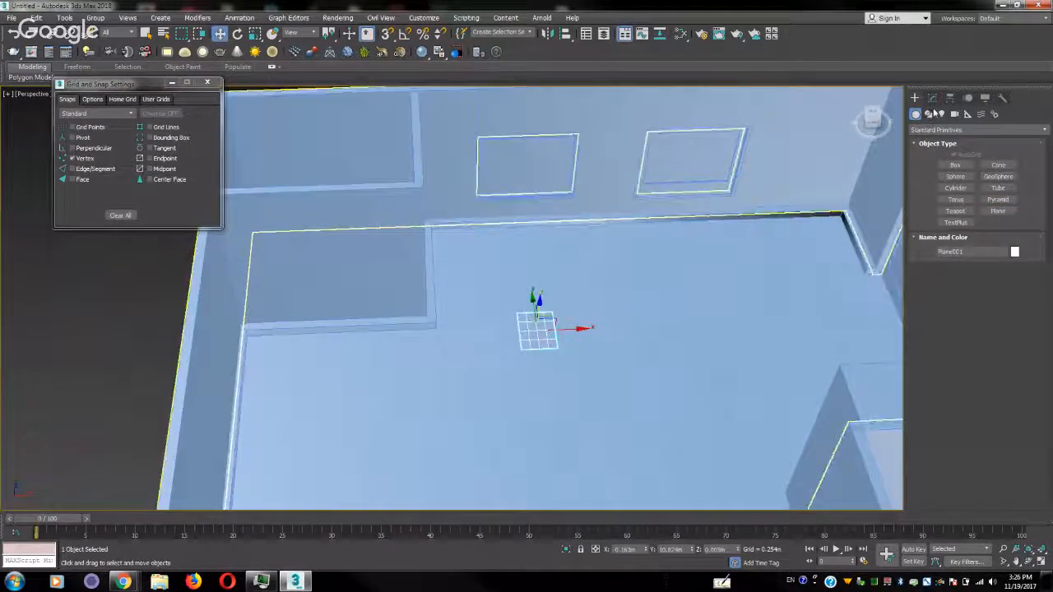
{"action": "left_click", "coordinate": [933, 98]}
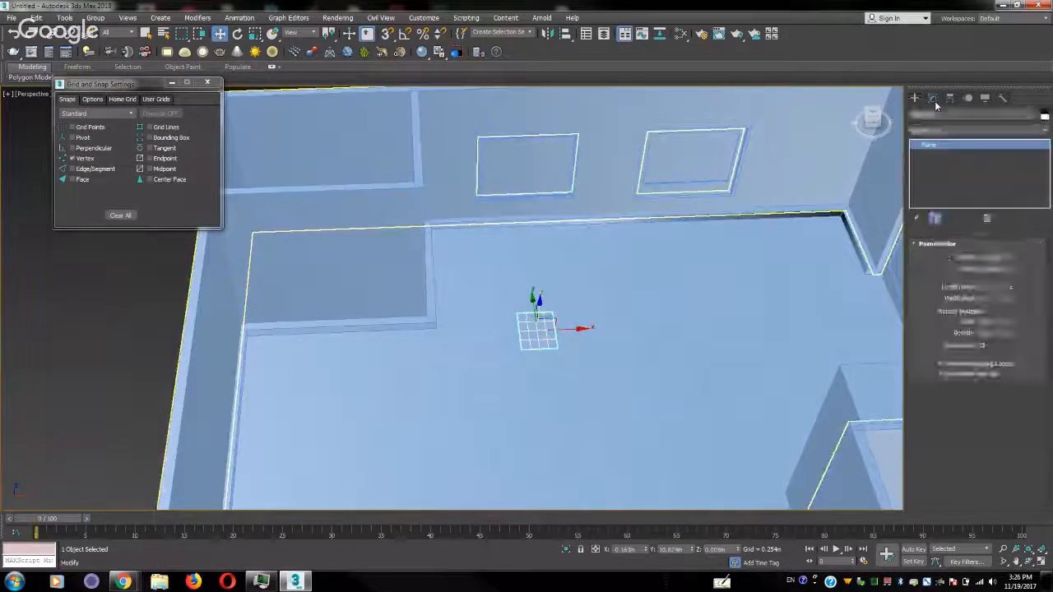
{"action": "left_click", "coordinate": [1011, 289]}
{"action": "left_click", "coordinate": [1011, 289]}
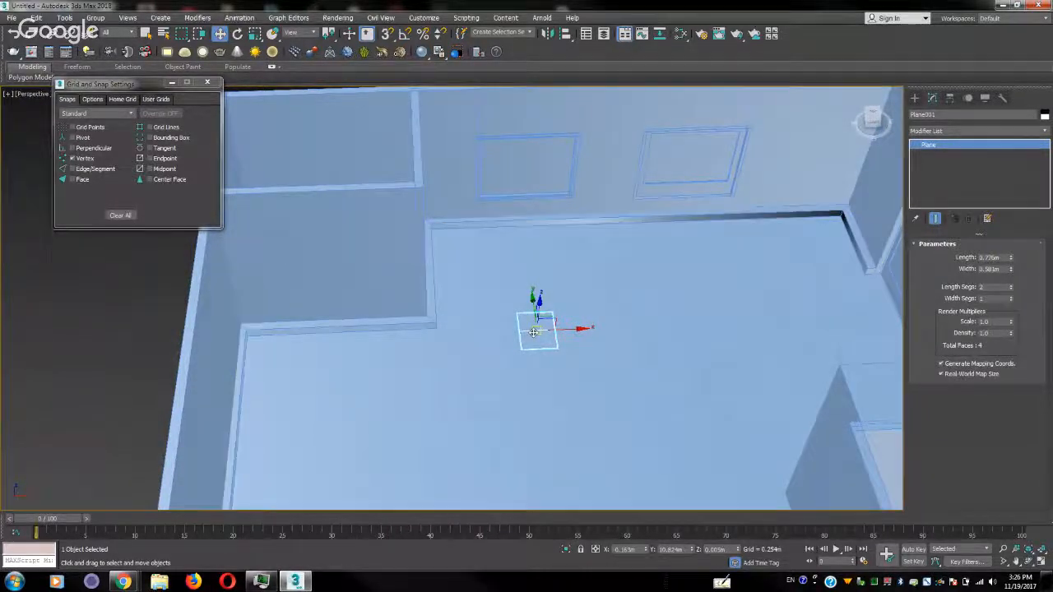
Convert the small floor plane to an Editable Poly and switch to vertex editing
{"action": "right_click", "coordinate": [533, 336]}
{"action": "mouse_move", "coordinate": [595, 443]}
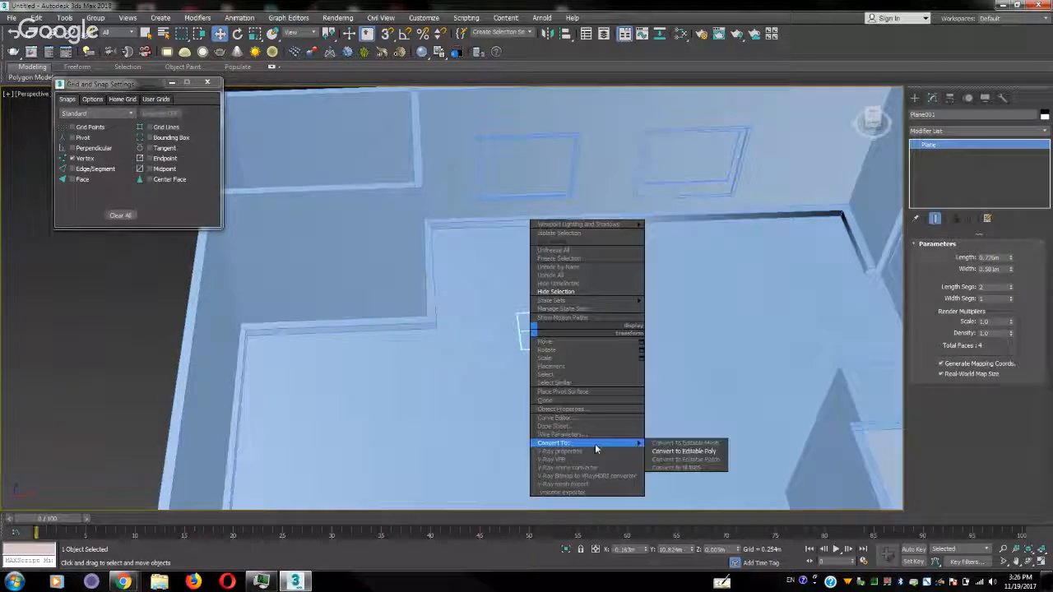
{"action": "left_click", "coordinate": [656, 449]}
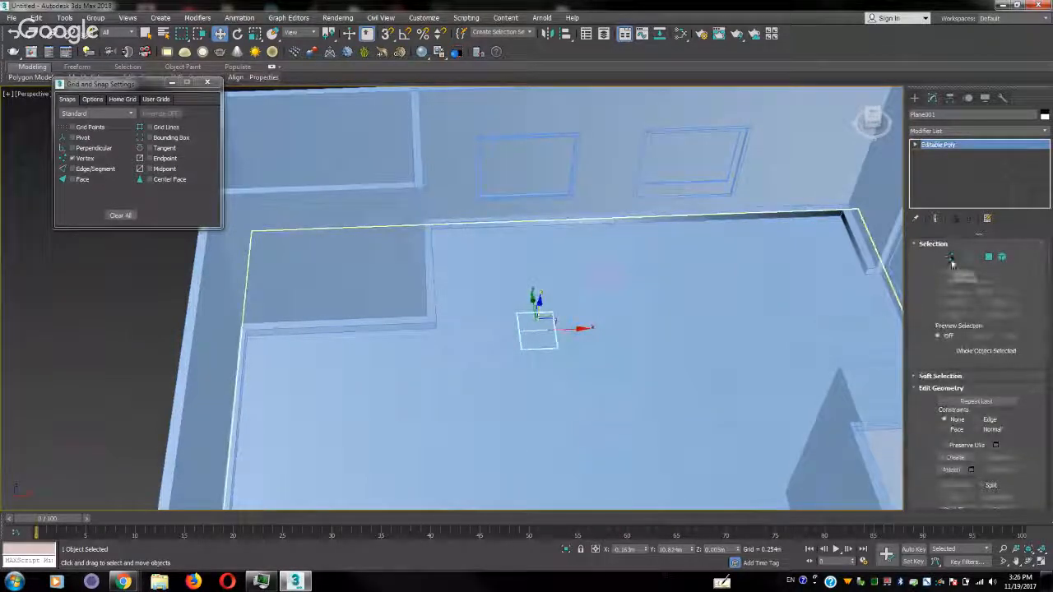
{"action": "left_click", "coordinate": [948, 257]}
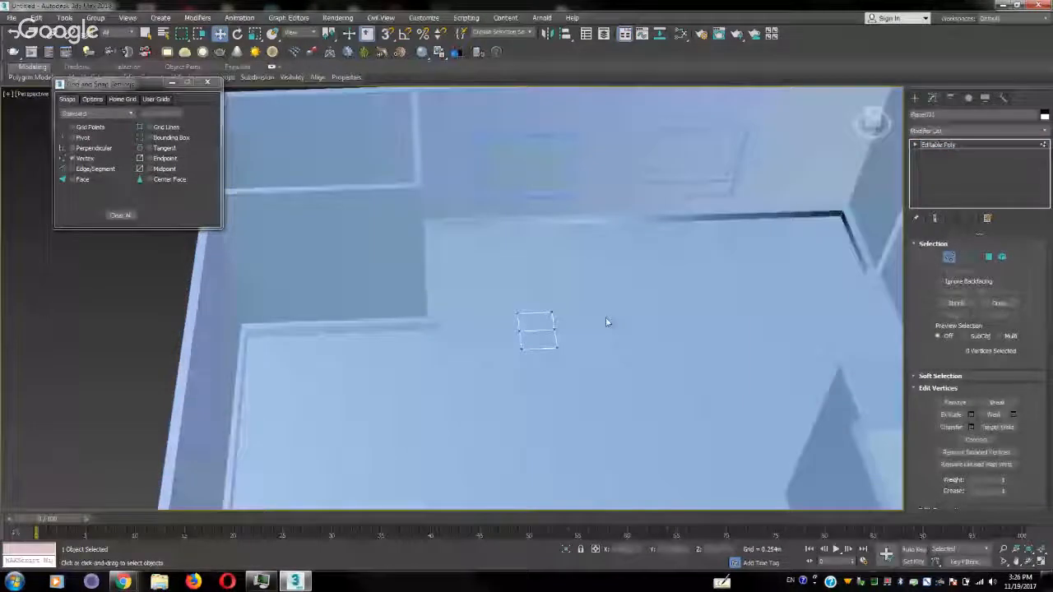
Raise the three vertices along one side of the small plane so that it slopes up from the floor
{"action": "left_click_drag", "start_coordinate": [533, 362], "coordinate": [581, 301]}
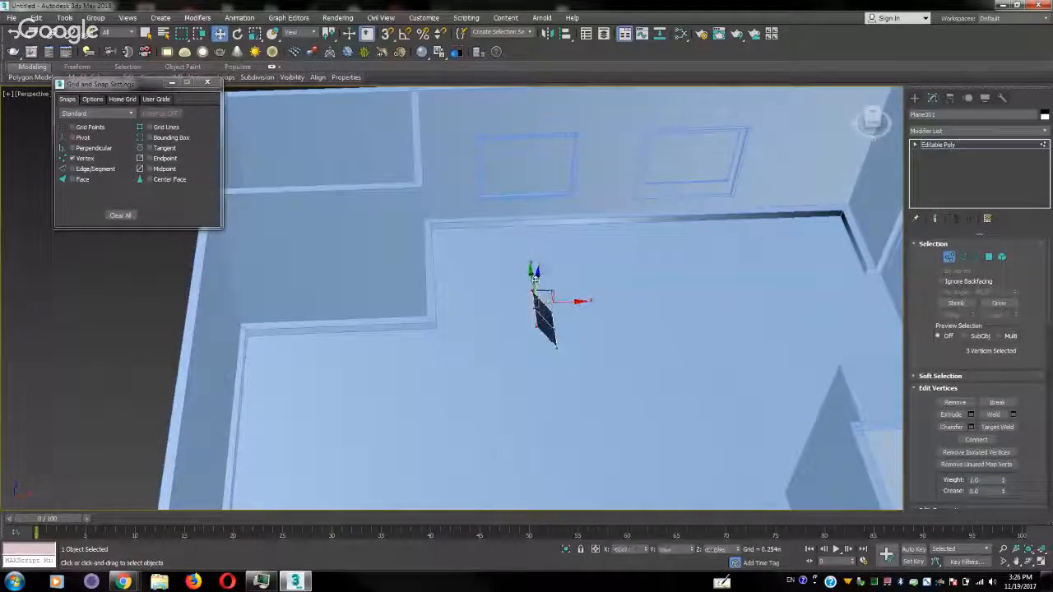
{"action": "middle_click_drag", "start_coordinate": [538, 273], "coordinate": [510, 321], "text": "alt"}
{"action": "scroll", "coordinate": [559, 320], "scroll_direction": "up", "scroll_amount": 5}
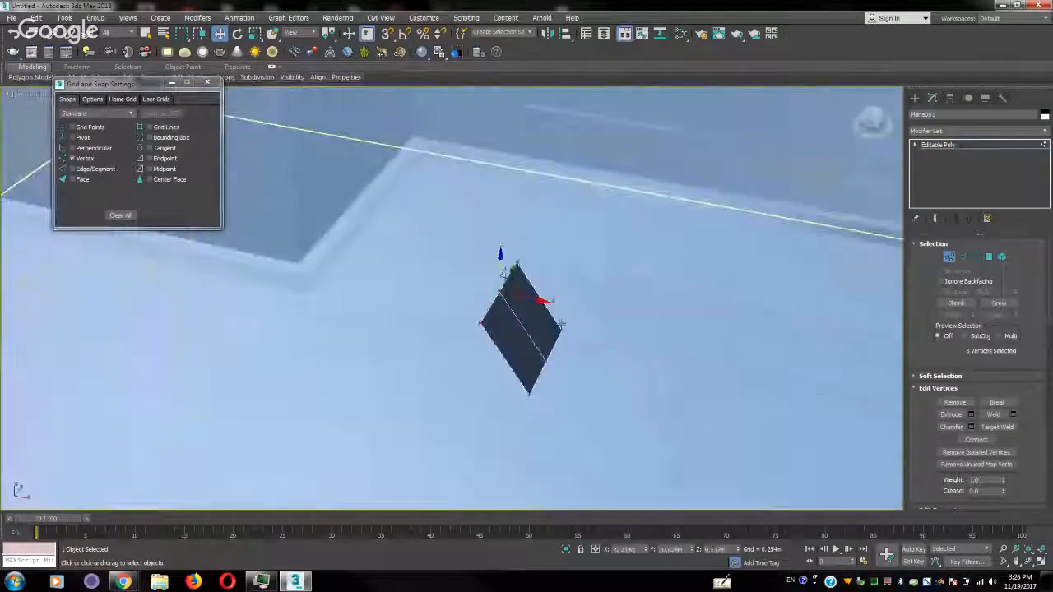
Extend the two edges on the plane's raised side straight up as a short vertical strip
{"action": "key", "text": "2"}
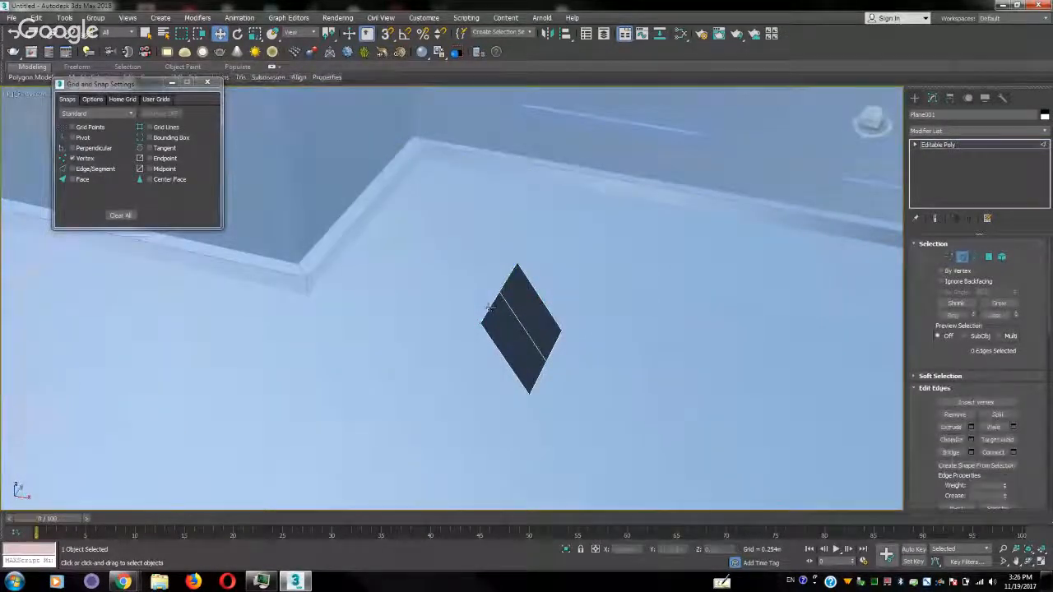
{"action": "left_click", "coordinate": [499, 294]}
{"action": "left_click", "coordinate": [513, 275], "text": "ctrl"}
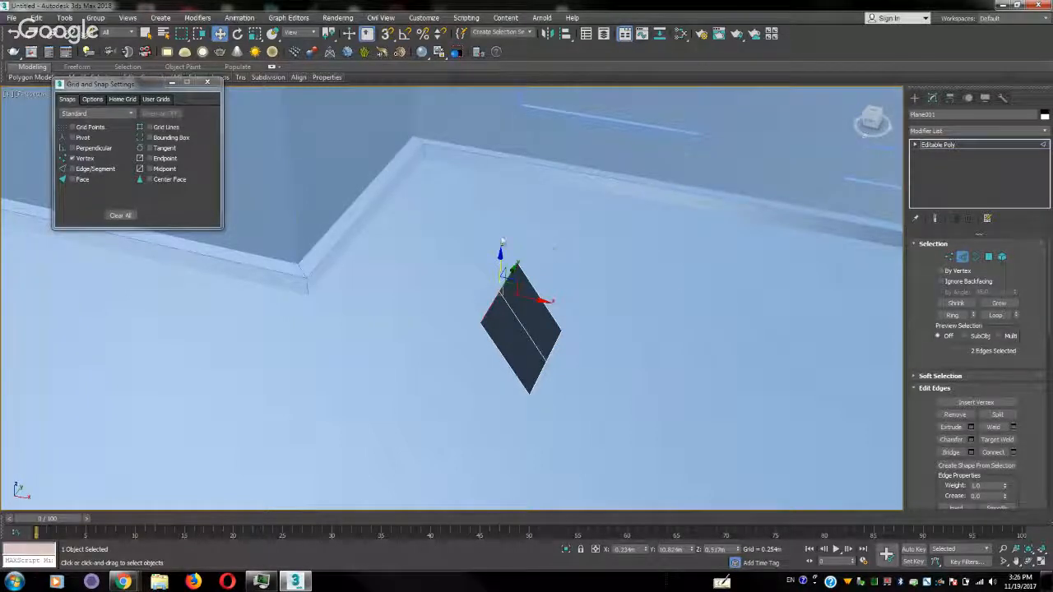
{"action": "mouse_move", "coordinate": [499, 252]}
{"action": "left_mouse_down", "text": "shift"}
{"action": "mouse_move", "coordinate": [499, 233]}
{"action": "mouse_move", "coordinate": [485, 256]}
{"action": "left_mouse_up", "text": "shift"}
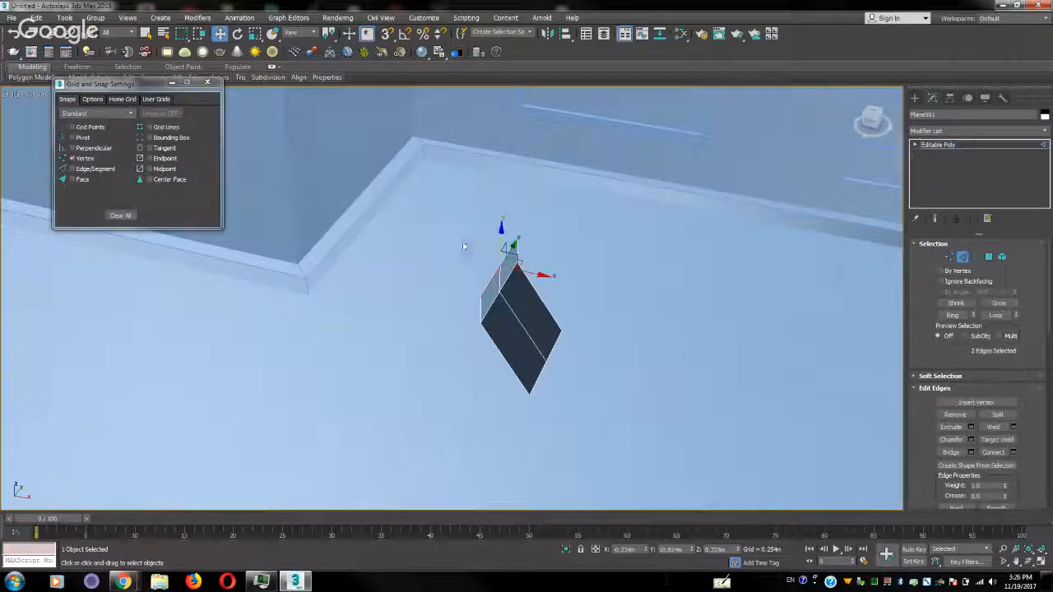
{"action": "left_click", "coordinate": [543, 260]}
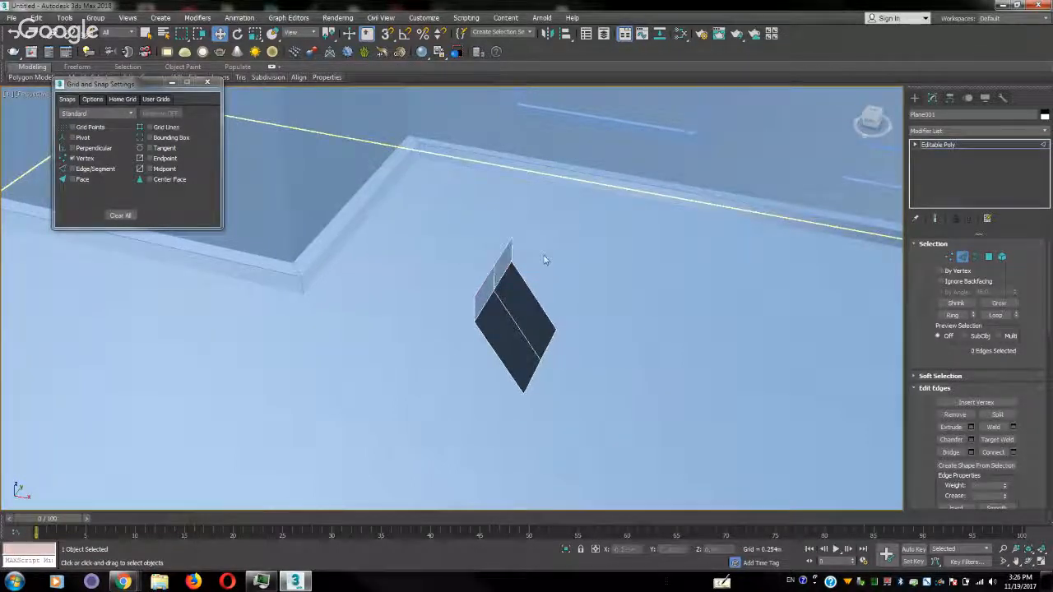
Extend the strip's two top edges horizontally over the sloped base, and turn them up into a short front lip
{"action": "mouse_move", "coordinate": [509, 263]}
{"action": "middle_mouse_down", "text": "alt"}
{"action": "mouse_move", "coordinate": [512, 251]}
{"action": "mouse_move", "coordinate": [501, 253]}
{"action": "mouse_move", "coordinate": [541, 256]}
{"action": "mouse_move", "coordinate": [505, 252]}
{"action": "middle_mouse_up", "text": "alt"}
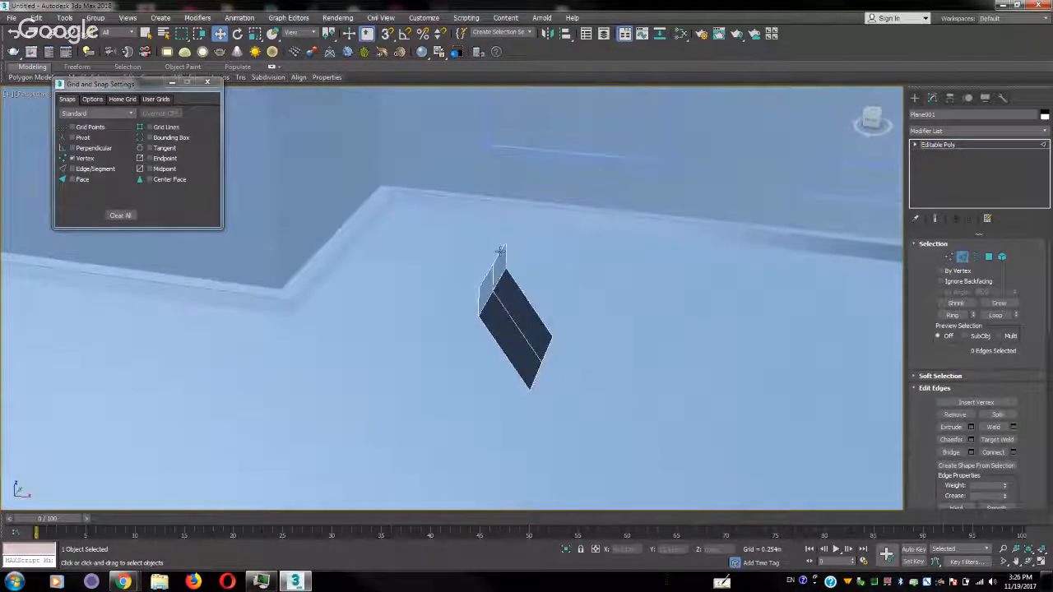
{"action": "left_click", "coordinate": [486, 276], "text": "ctrl"}
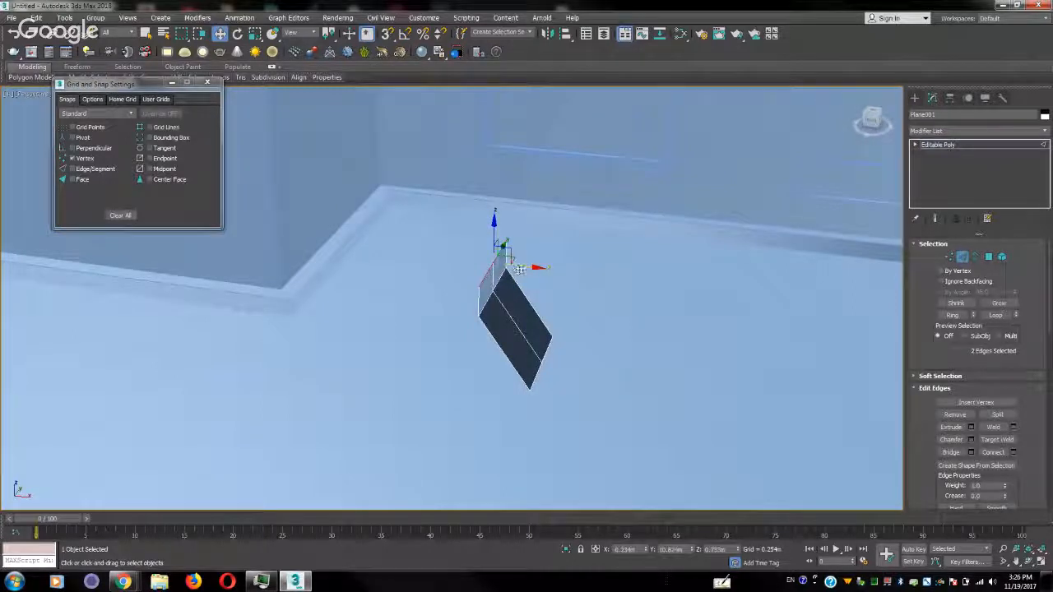
{"action": "left_click_drag", "start_coordinate": [524, 266], "coordinate": [555, 283]}
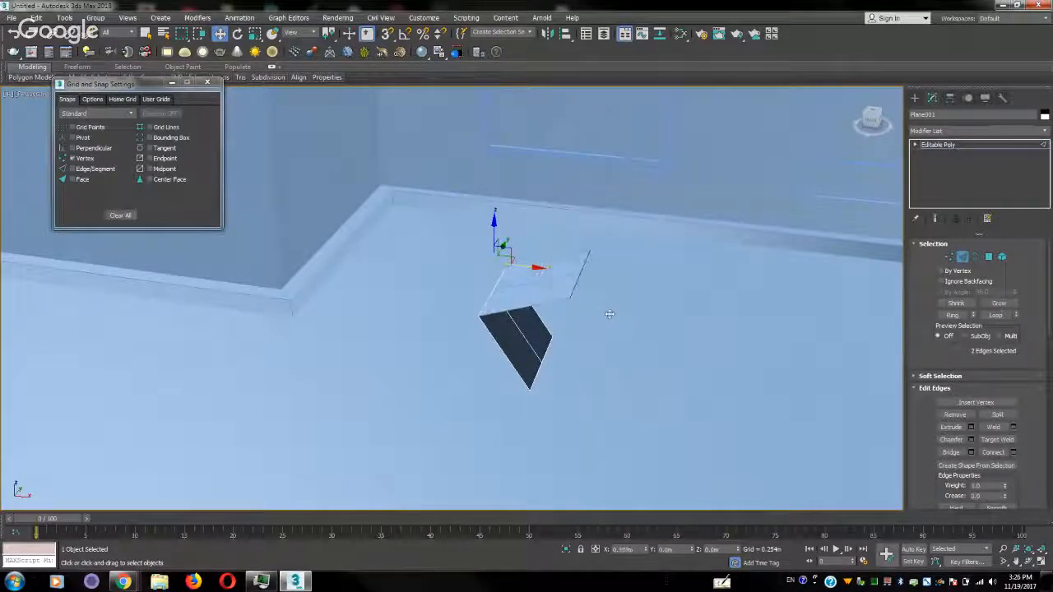
{"action": "left_click_drag", "start_coordinate": [609, 314], "coordinate": [607, 314]}
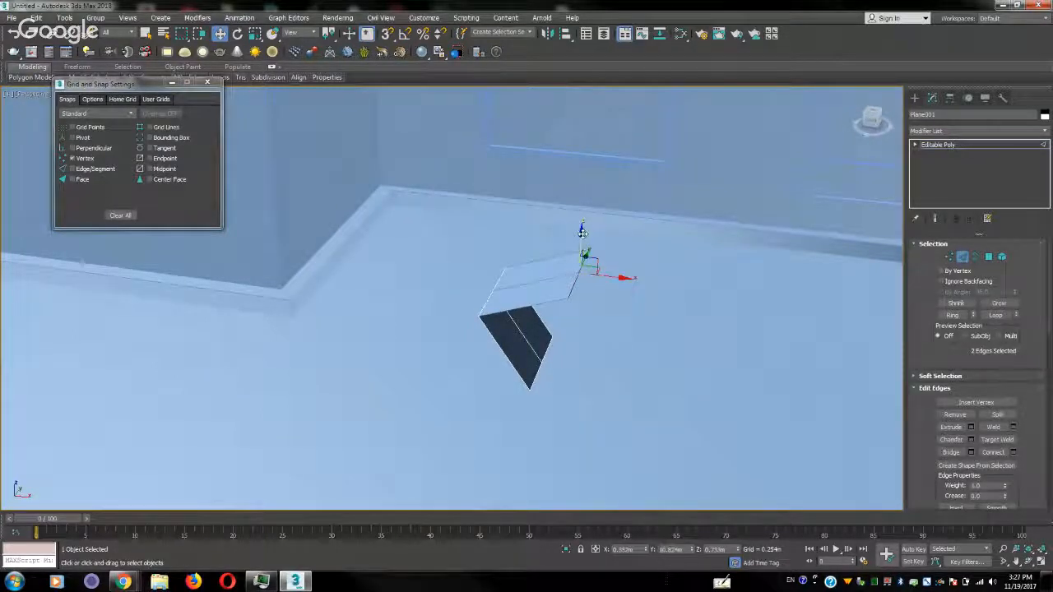
{"action": "left_click_drag", "start_coordinate": [582, 232], "coordinate": [581, 222]}
Extend the lip's upper edges back as the seat surface, and pull the rear edges up into a backrest
{"action": "mouse_move", "coordinate": [619, 274]}
{"action": "left_mouse_down", "text": "shift"}
{"action": "mouse_move", "coordinate": [486, 254]}
{"action": "mouse_move", "coordinate": [498, 259]}
{"action": "left_mouse_up", "text": "shift"}
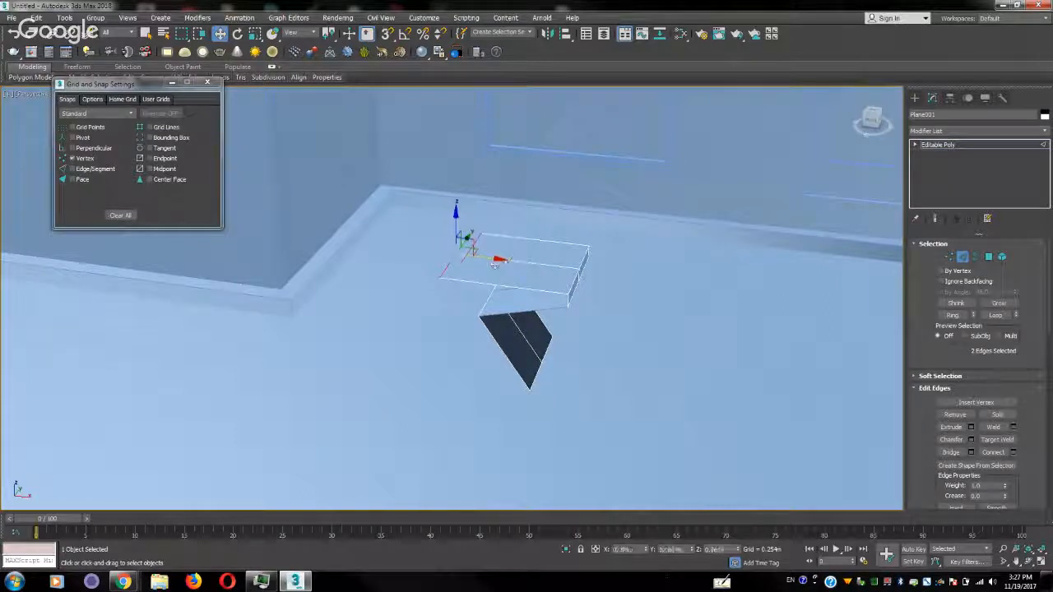
{"action": "left_click_drag", "start_coordinate": [456, 211], "coordinate": [453, 136], "text": "shift"}
{"action": "middle_click_drag", "start_coordinate": [508, 282], "coordinate": [486, 331]}
{"action": "middle_click_drag", "start_coordinate": [566, 338], "coordinate": [522, 340], "text": "alt"}
Move the middle vertex of the base's floor edge inward beneath the seat, and leave vertex editing
{"action": "key", "text": "1"}
{"action": "left_click", "coordinate": [531, 419]}
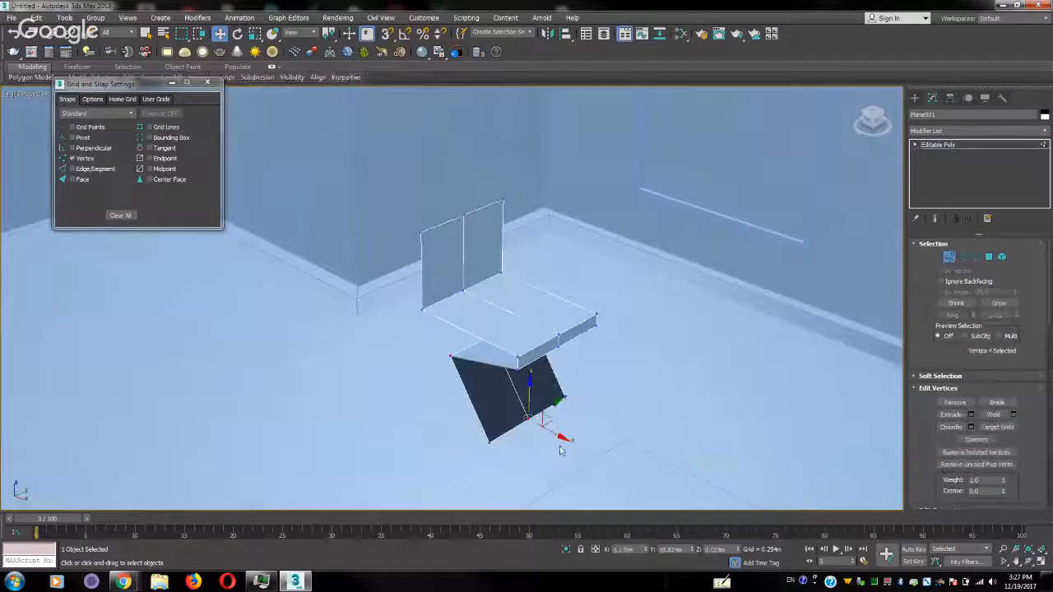
{"action": "left_click_drag", "start_coordinate": [563, 440], "coordinate": [468, 384]}
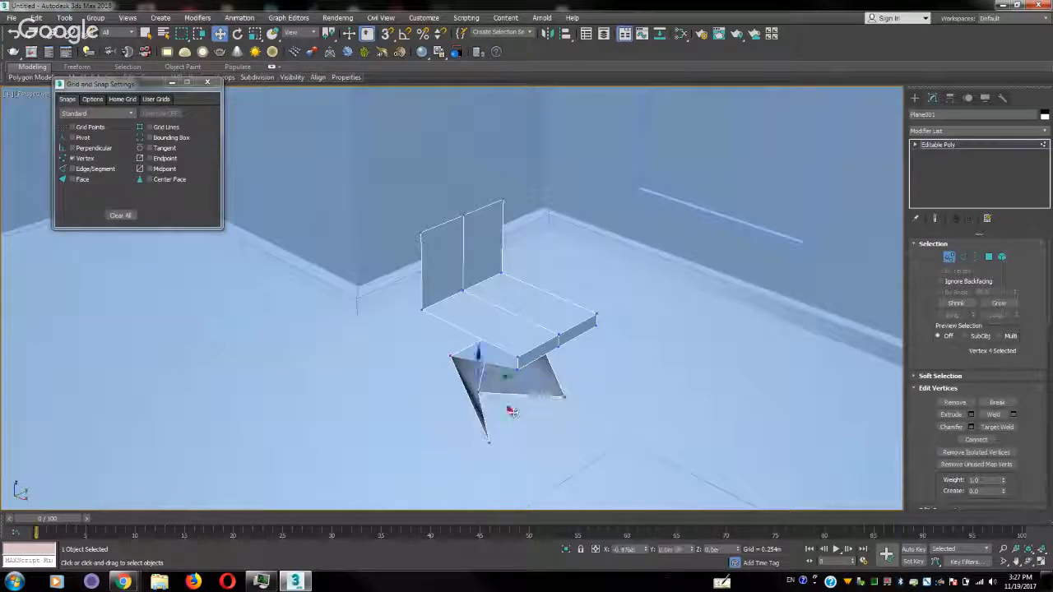
{"action": "left_click", "coordinate": [1046, 147]}
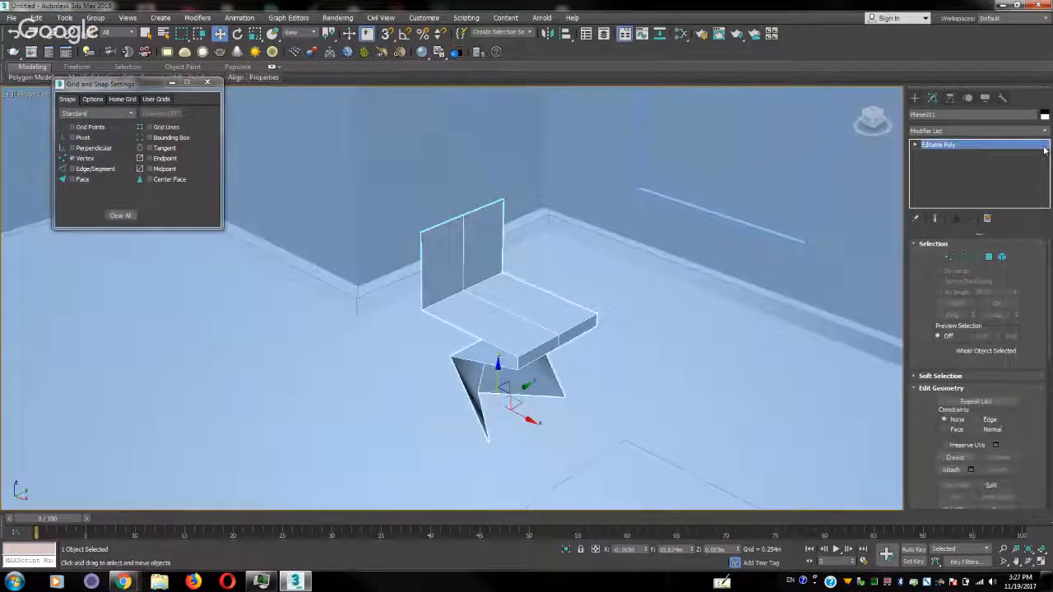
Smooth the chair with NURMS subdivision at 2 display iterations
{"action": "scroll", "coordinate": [922, 450], "scroll_direction": "down", "scroll_amount": 5}
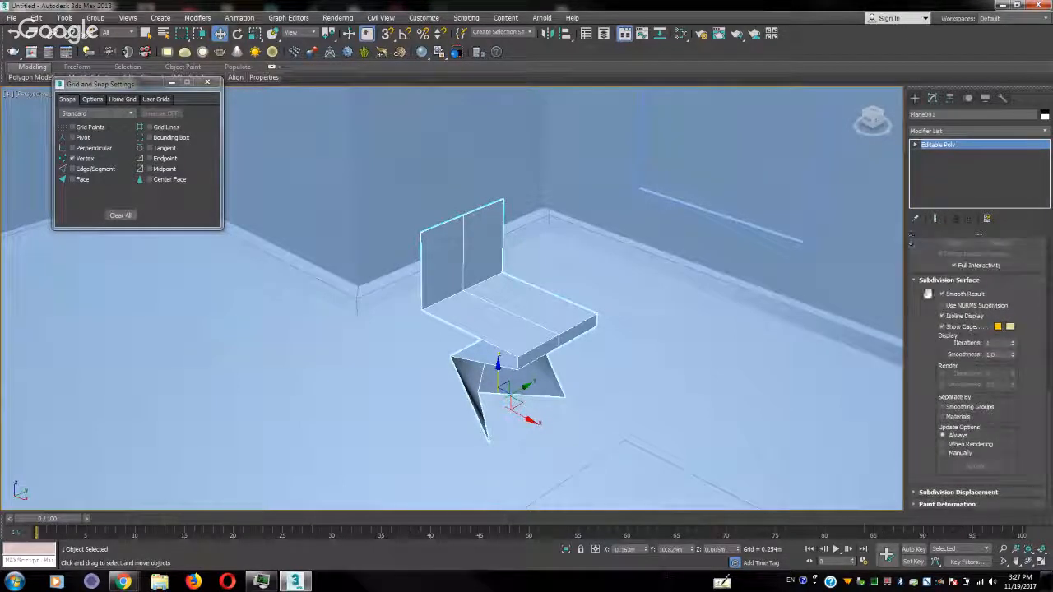
{"action": "left_click", "coordinate": [960, 306]}
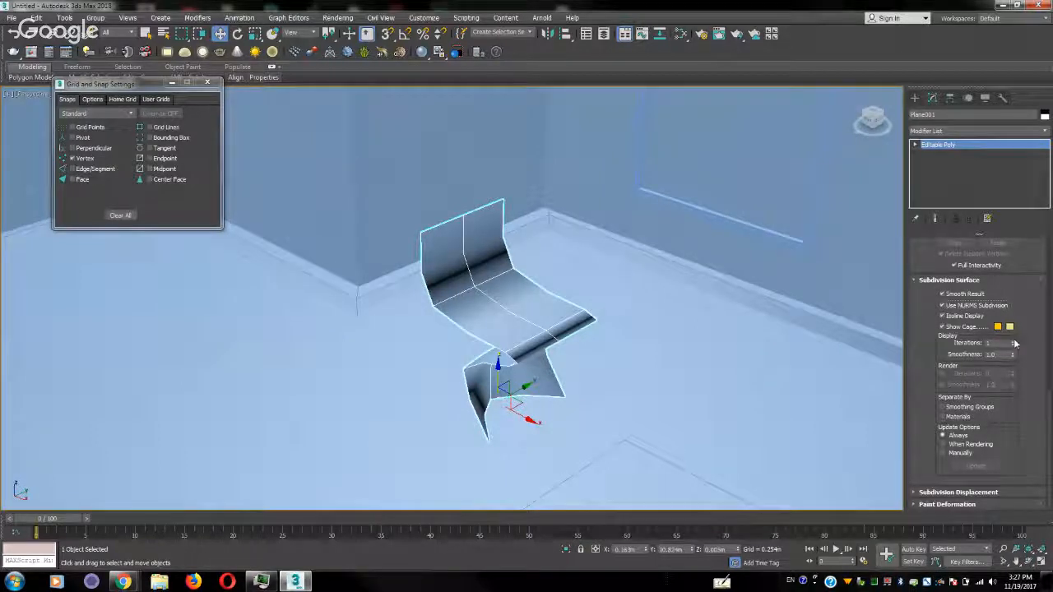
{"action": "left_click", "coordinate": [1013, 342]}
{"action": "mouse_move", "coordinate": [541, 314]}
{"action": "middle_mouse_down", "text": "alt"}
{"action": "mouse_move", "coordinate": [631, 291]}
{"action": "mouse_move", "coordinate": [606, 291]}
{"action": "mouse_move", "coordinate": [630, 298]}
{"action": "mouse_move", "coordinate": [541, 331]}
{"action": "middle_mouse_up", "text": "alt"}
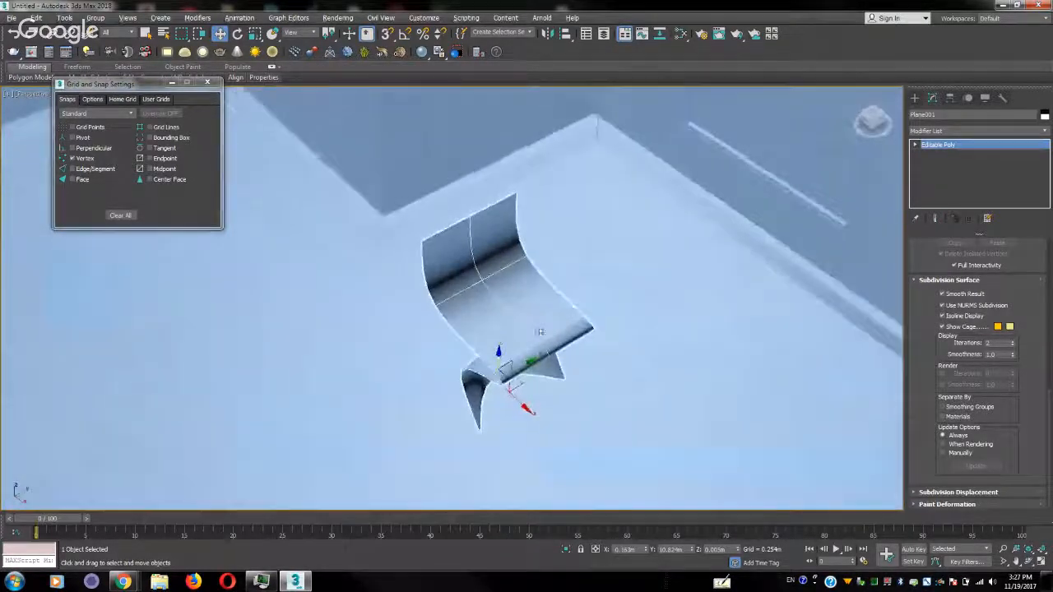
Push the middle vertices of the backrest's base and top edge backward so that the backrest curves
{"action": "left_click", "coordinate": [917, 145]}
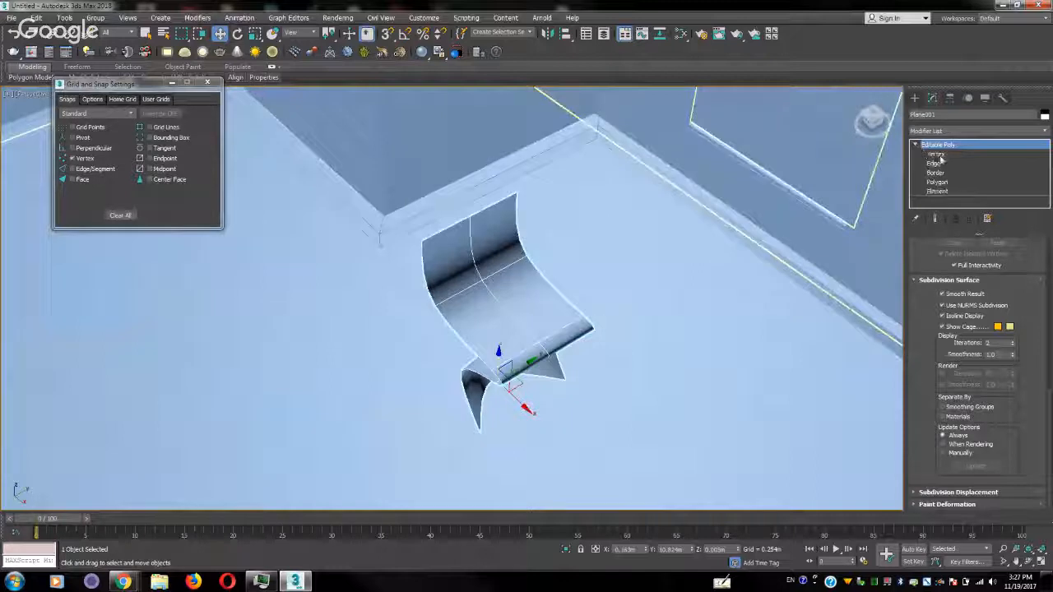
{"action": "left_click", "coordinate": [942, 155]}
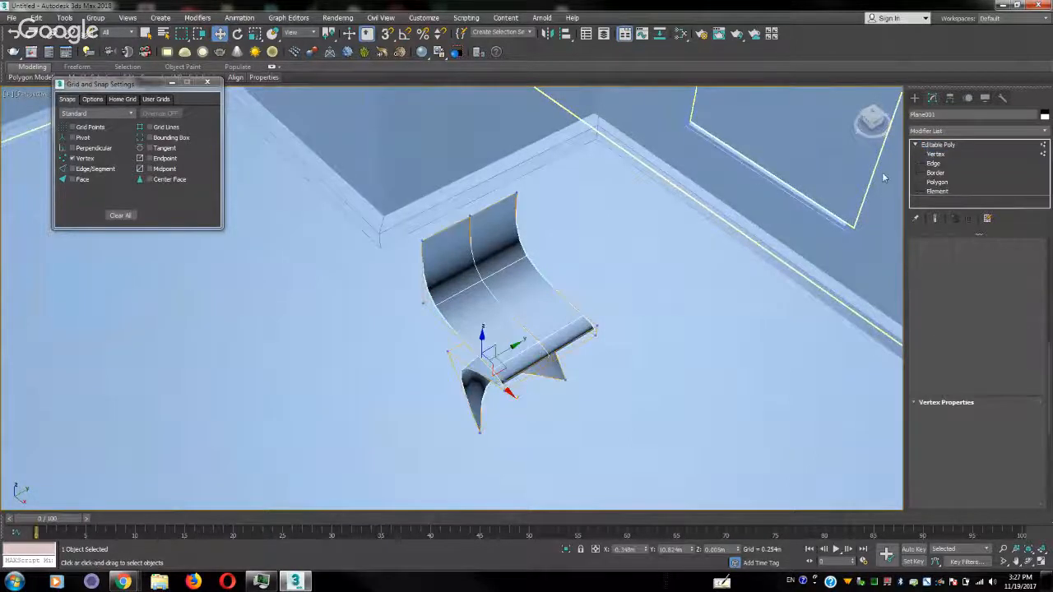
{"action": "middle_click_drag", "start_coordinate": [396, 306], "coordinate": [482, 299], "text": "alt"}
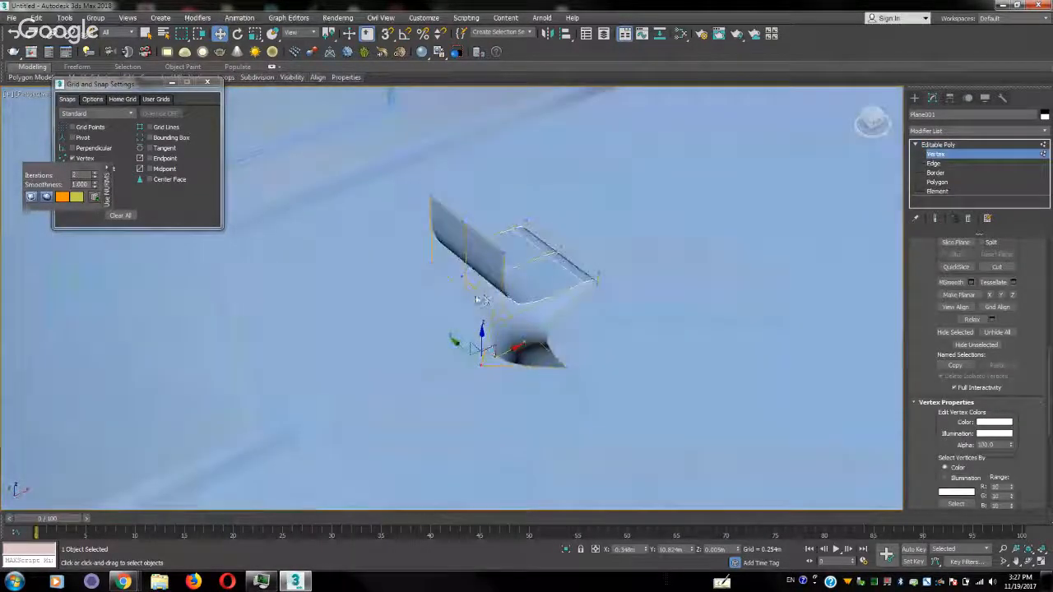
{"action": "left_click", "coordinate": [465, 281]}
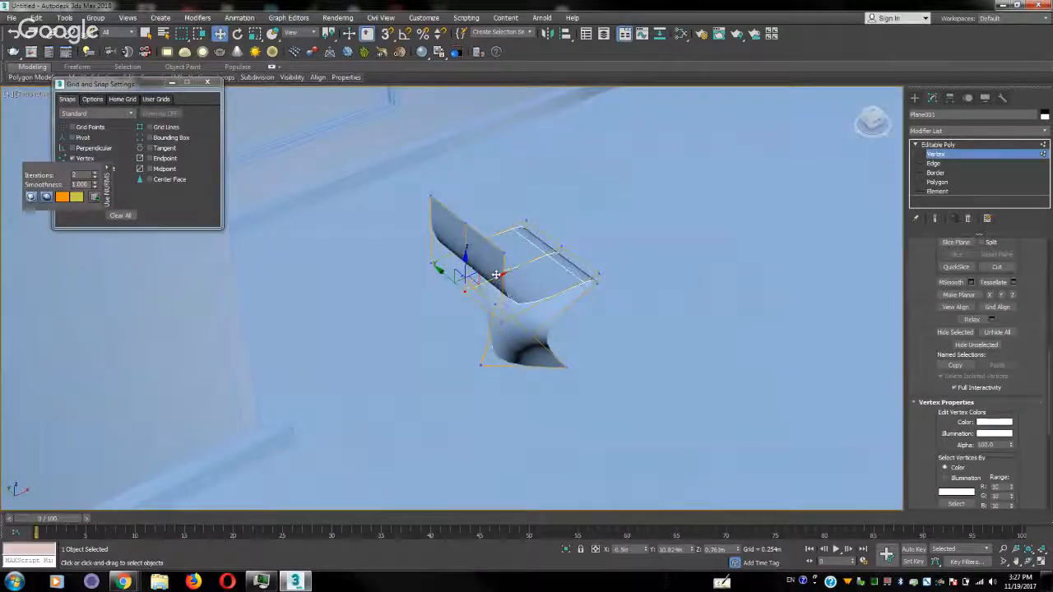
{"action": "left_click_drag", "start_coordinate": [496, 275], "coordinate": [464, 288]}
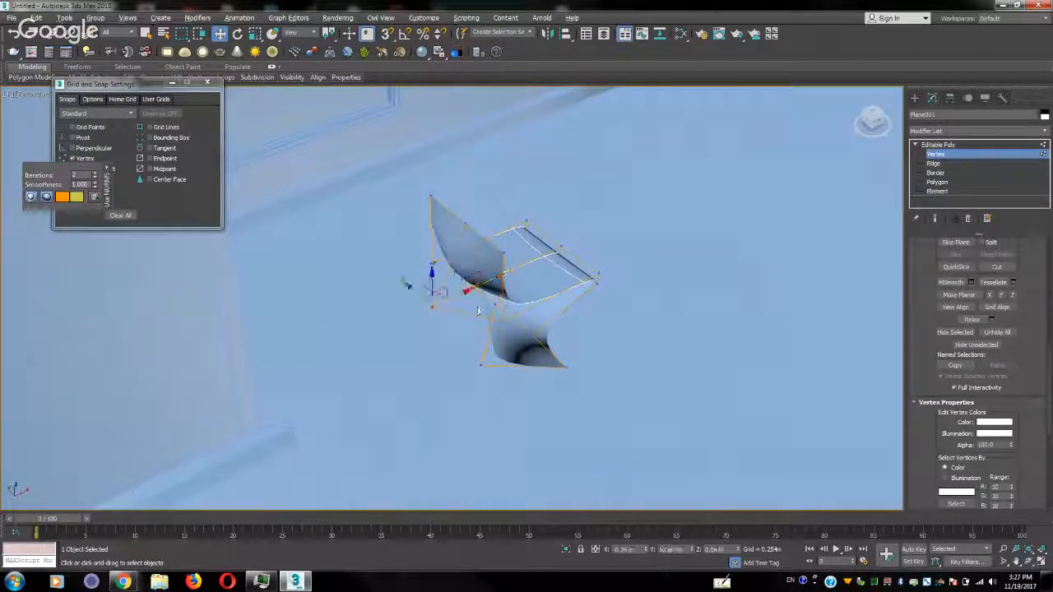
{"action": "middle_click_drag", "start_coordinate": [464, 288], "coordinate": [432, 281], "text": "alt"}
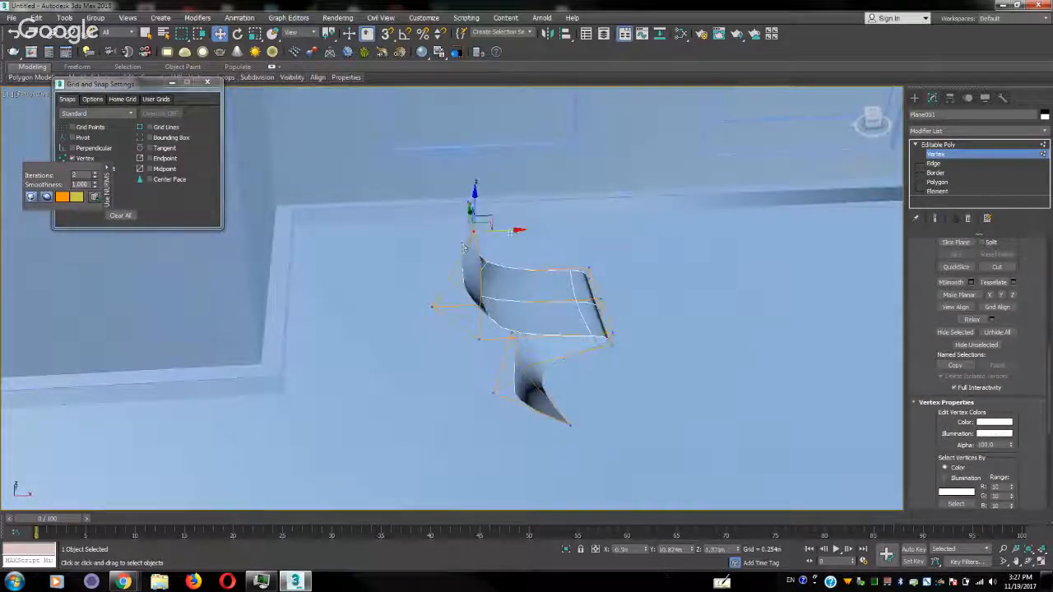
{"action": "left_click_drag", "start_coordinate": [510, 233], "coordinate": [484, 232]}
{"action": "middle_click_drag", "start_coordinate": [527, 296], "coordinate": [487, 293], "text": "alt"}
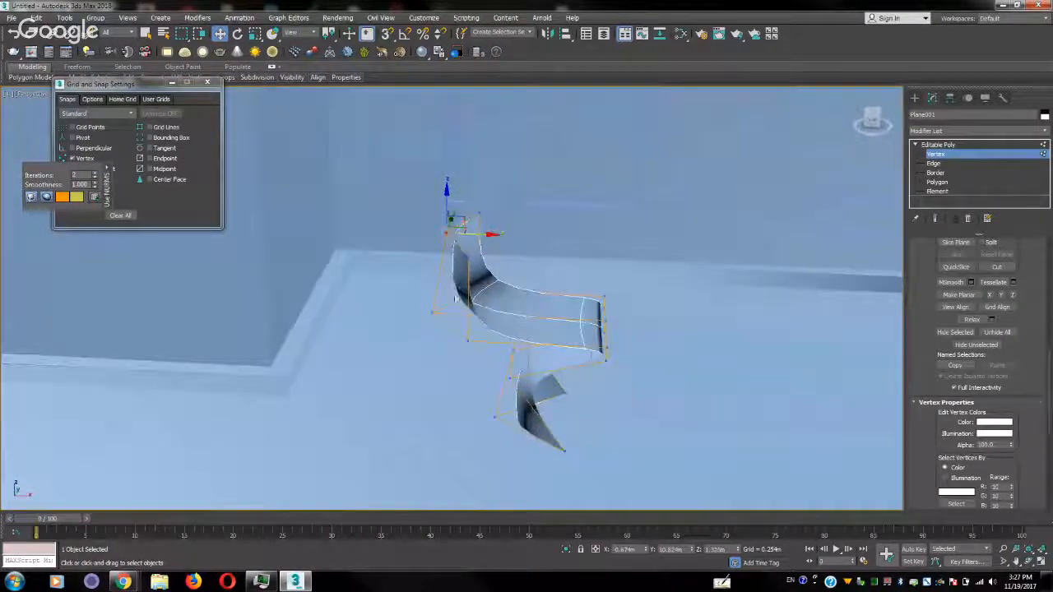
Move all the backrest vertices forward to shorten the seat, and leave vertex editing with NURMS subdivision kept on
{"action": "left_click_drag", "start_coordinate": [417, 347], "coordinate": [409, 346]}
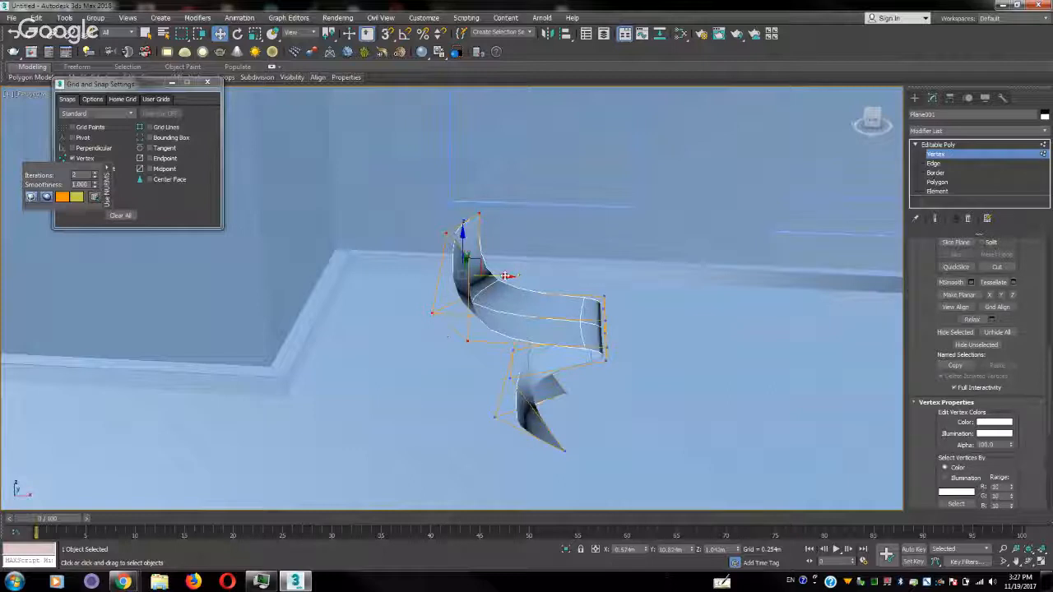
{"action": "left_click_drag", "start_coordinate": [504, 278], "coordinate": [551, 288]}
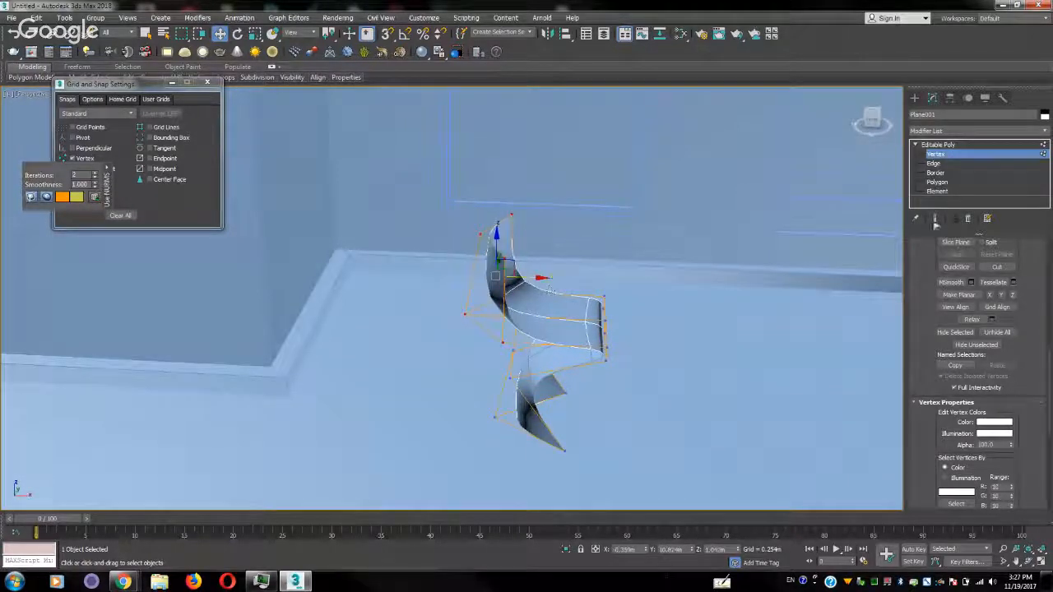
{"action": "left_click", "coordinate": [1039, 155]}
{"action": "middle_click_drag", "start_coordinate": [724, 305], "coordinate": [693, 341], "text": "alt"}
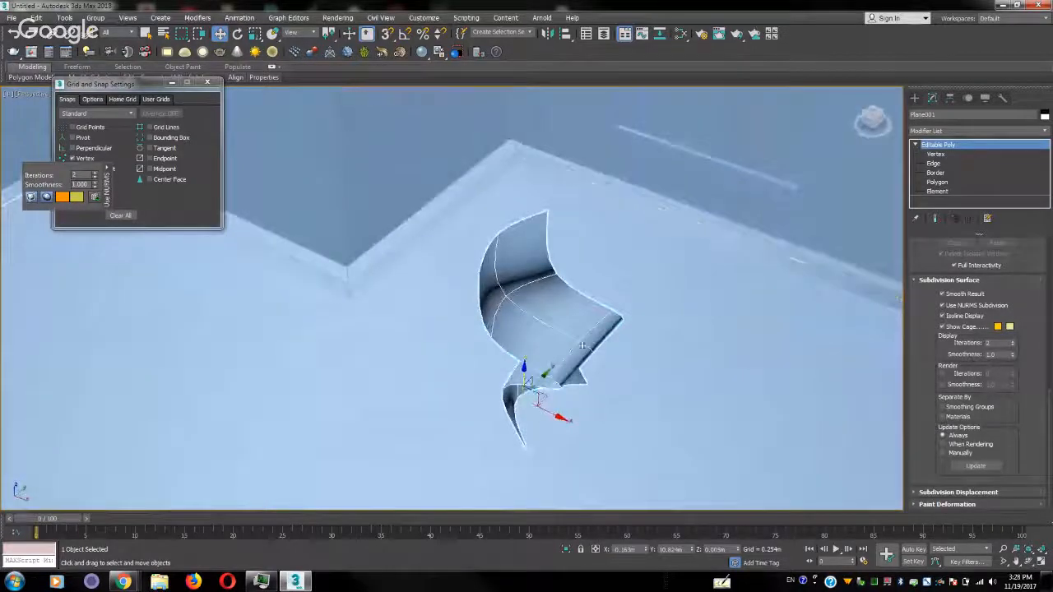
{"action": "middle_click_drag", "start_coordinate": [595, 327], "coordinate": [551, 362], "text": "alt"}
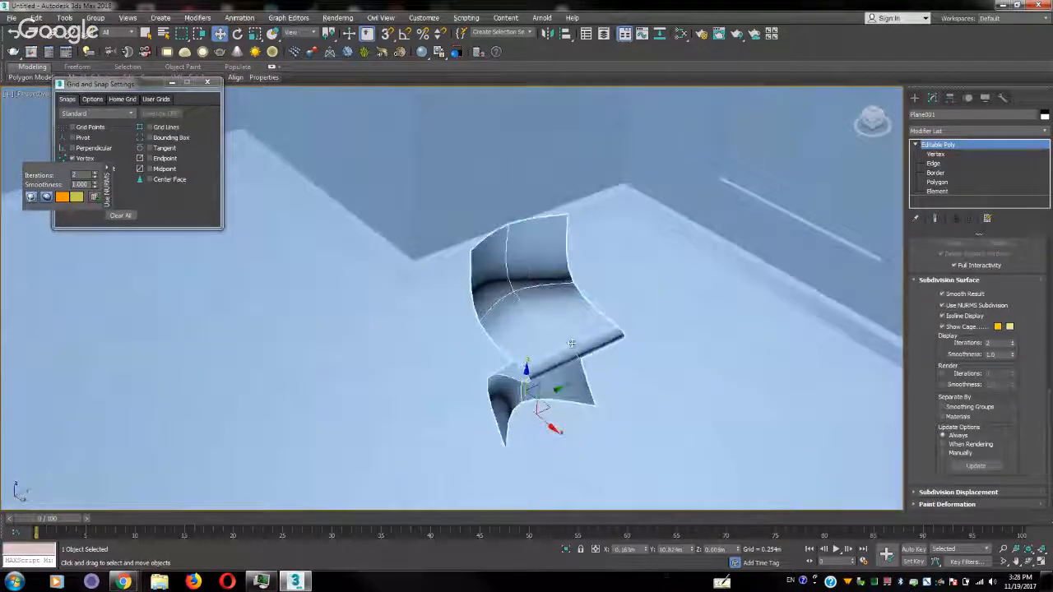
{"action": "left_click", "coordinate": [943, 305]}
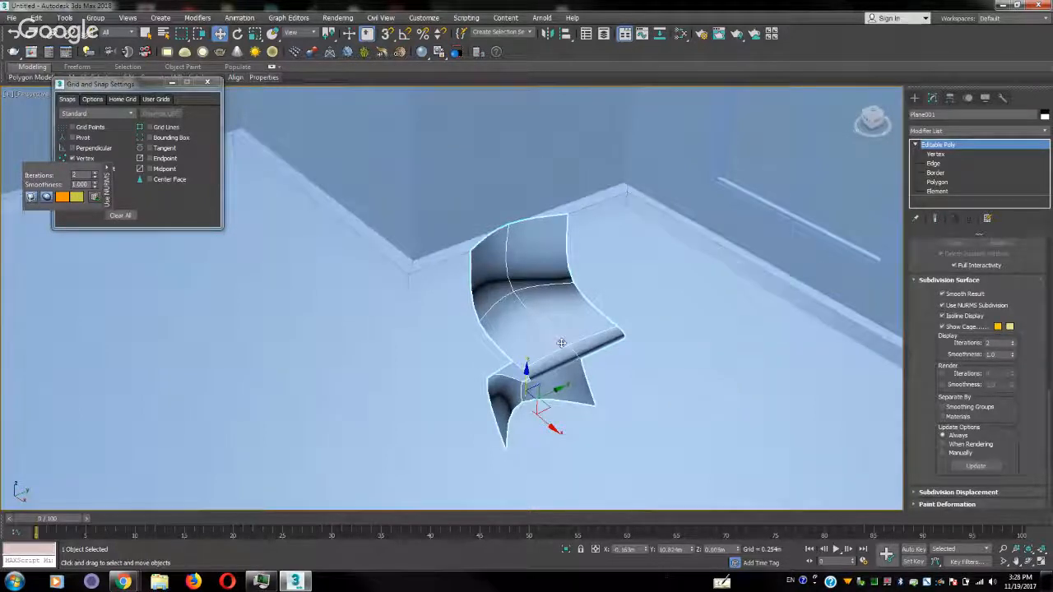
Shift the middle edge of the seat's front lip slightly outward and down in edge editing
{"action": "key", "text": "2"}
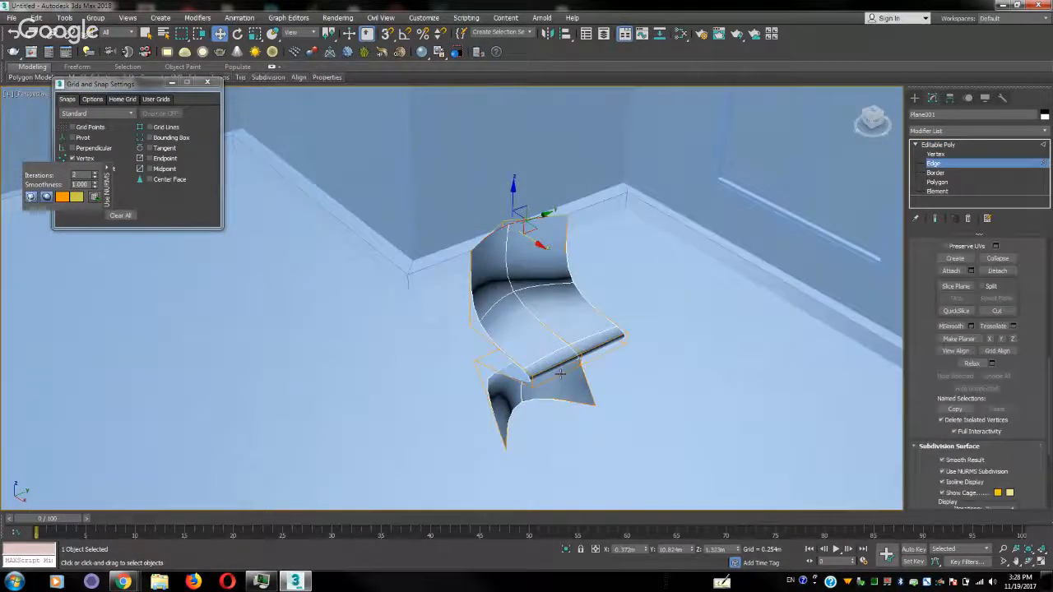
{"action": "scroll", "coordinate": [560, 374], "scroll_direction": "up", "scroll_amount": 5}
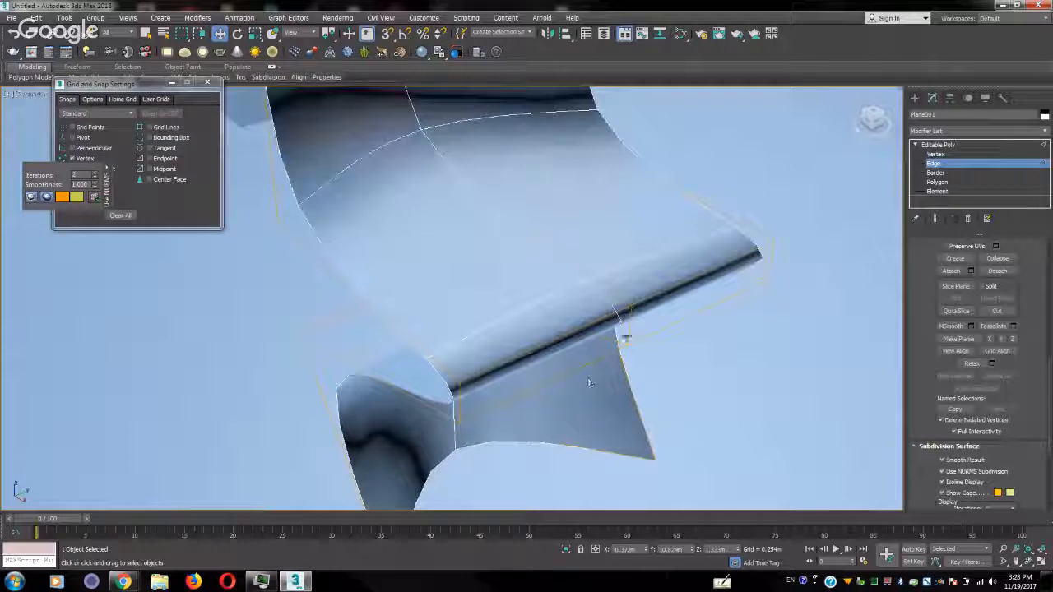
{"action": "double_click", "coordinate": [625, 332]}
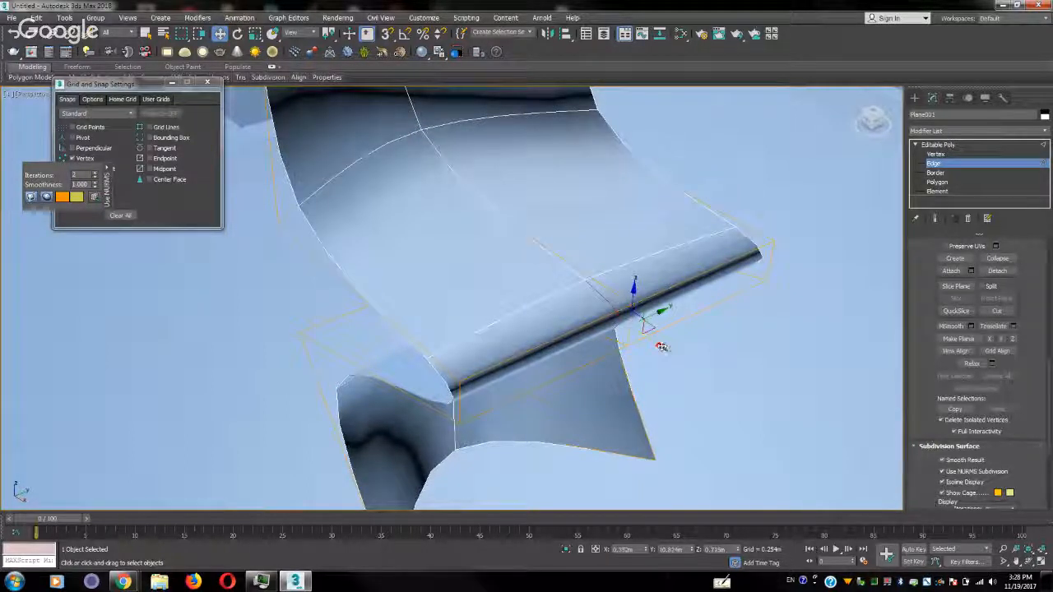
{"action": "left_click_drag", "start_coordinate": [662, 346], "coordinate": [769, 246]}
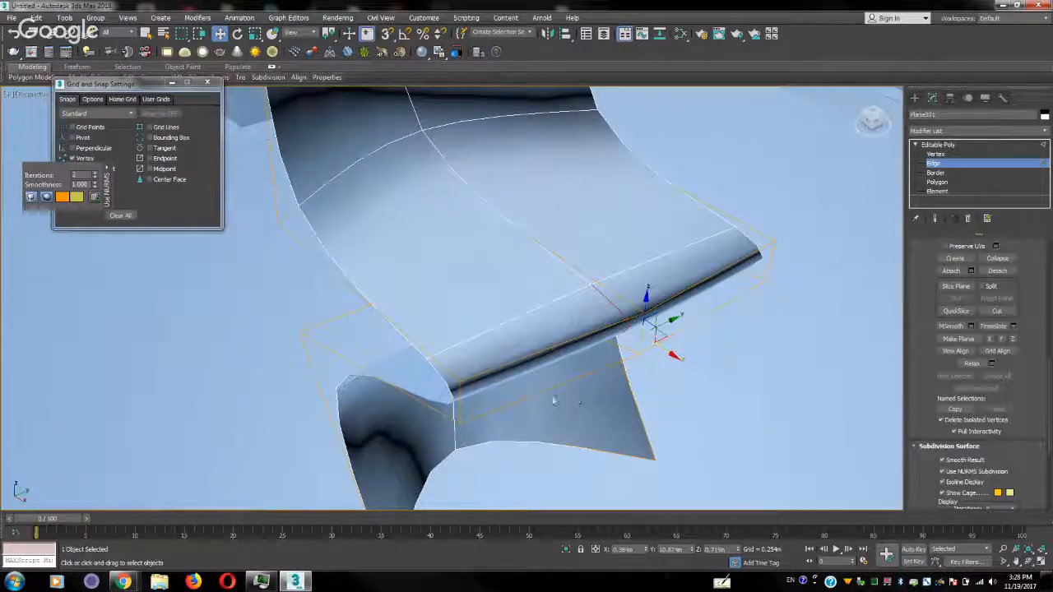
Chamfer the crosswise edges along the seat's front lip by 0.01 m with one segment, and leave edge editing
{"action": "left_click", "coordinate": [526, 370]}
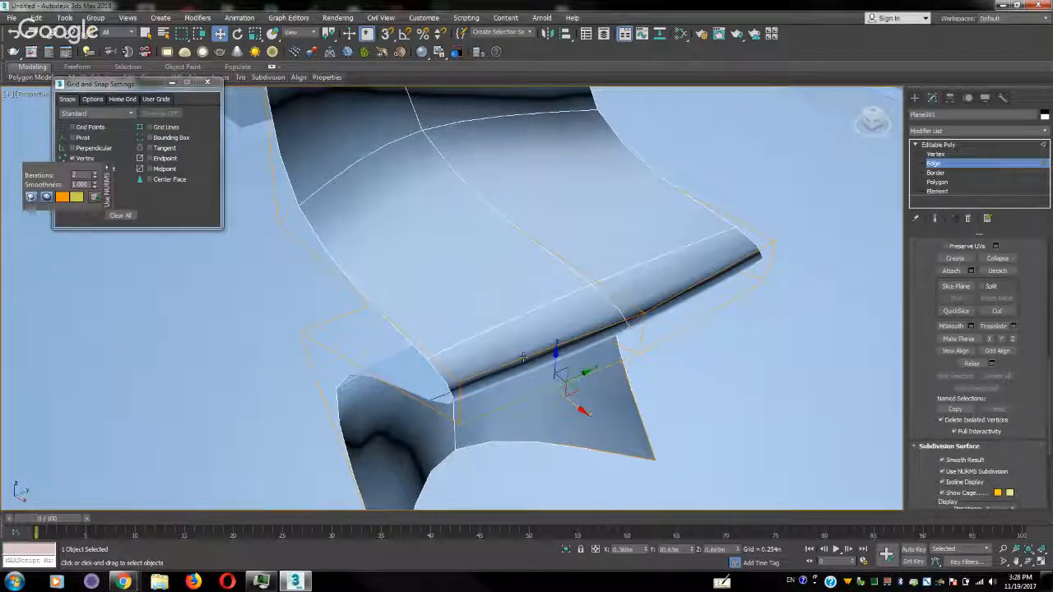
{"action": "left_click", "coordinate": [523, 357]}
{"action": "left_click", "coordinate": [675, 297], "text": "ctrl"}
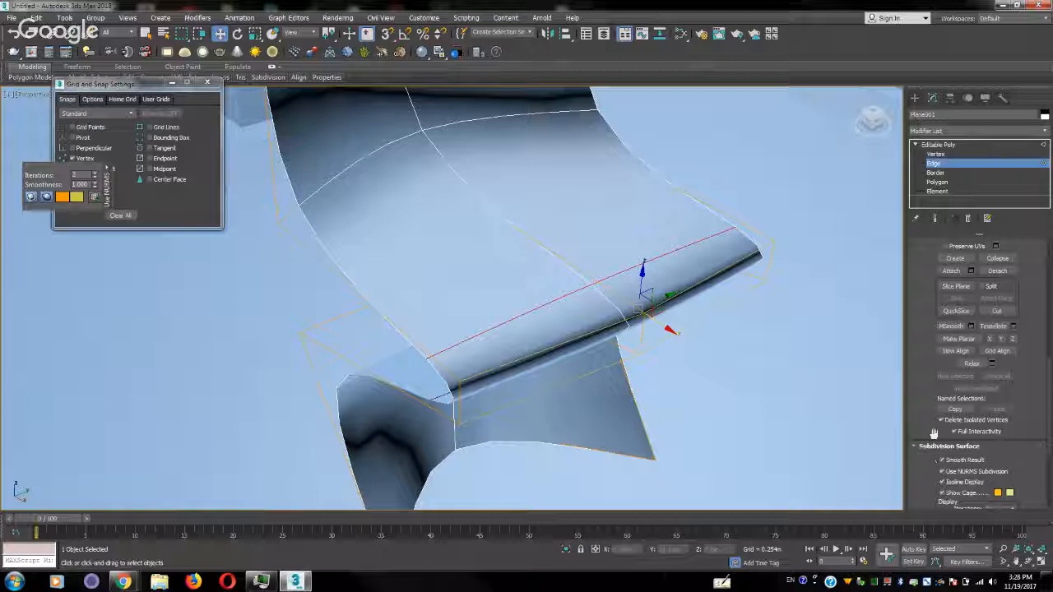
{"action": "left_click_drag", "start_coordinate": [924, 284], "coordinate": [914, 389]}
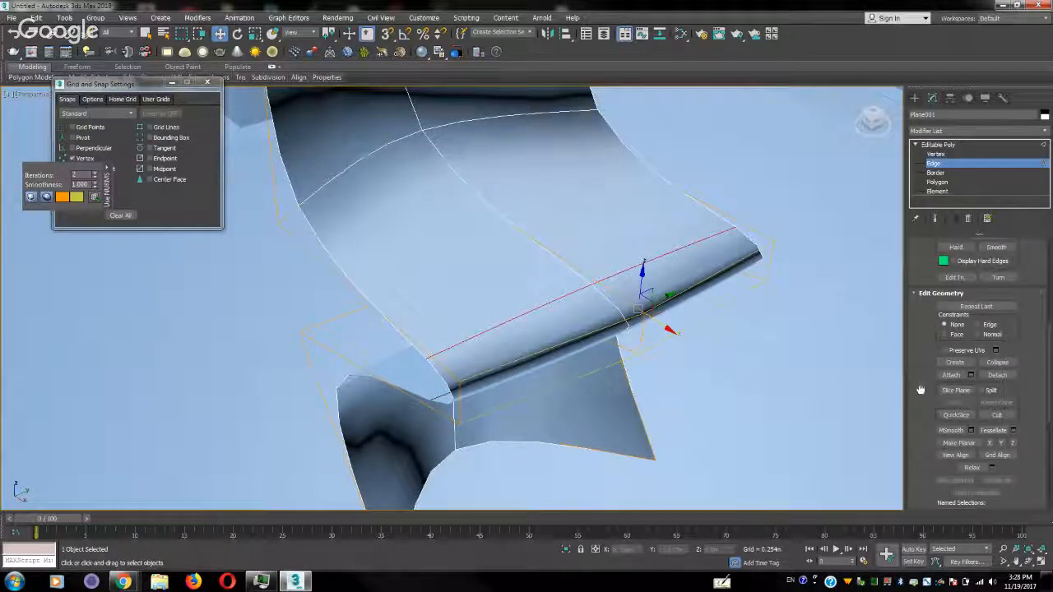
{"action": "scroll", "coordinate": [920, 390], "scroll_direction": "up", "scroll_amount": 2}
{"action": "scroll", "coordinate": [930, 366], "scroll_direction": "up", "scroll_amount": 2}
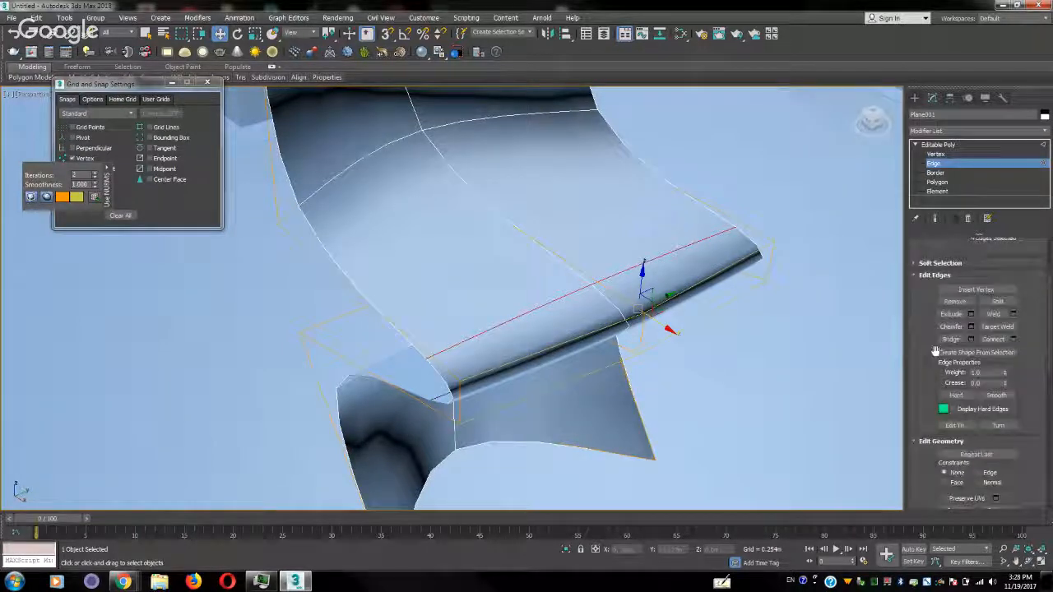
{"action": "left_click", "coordinate": [971, 326]}
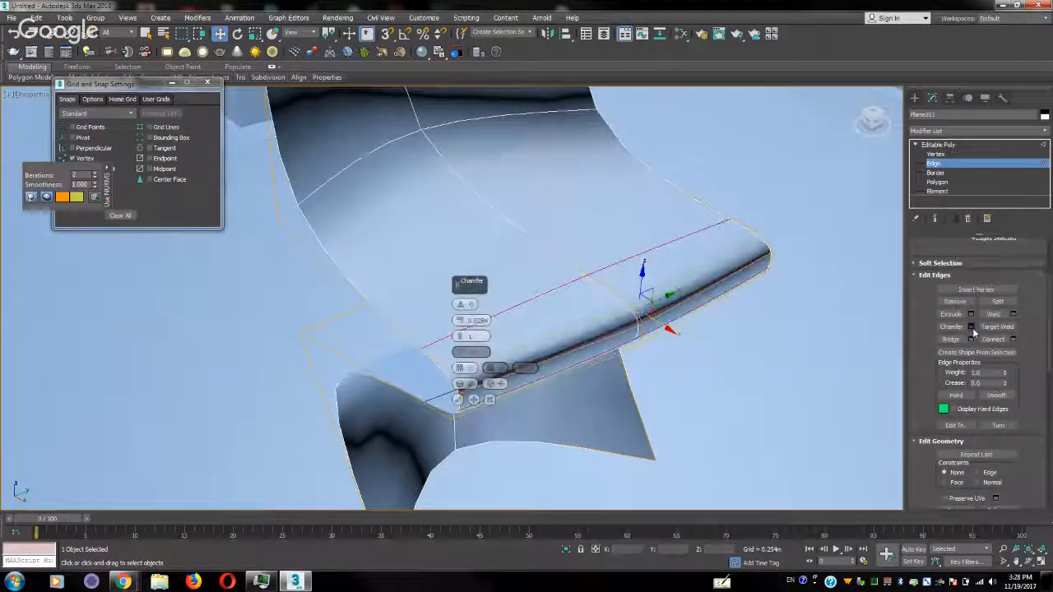
{"action": "middle_click_drag", "start_coordinate": [664, 343], "coordinate": [706, 322], "text": "alt"}
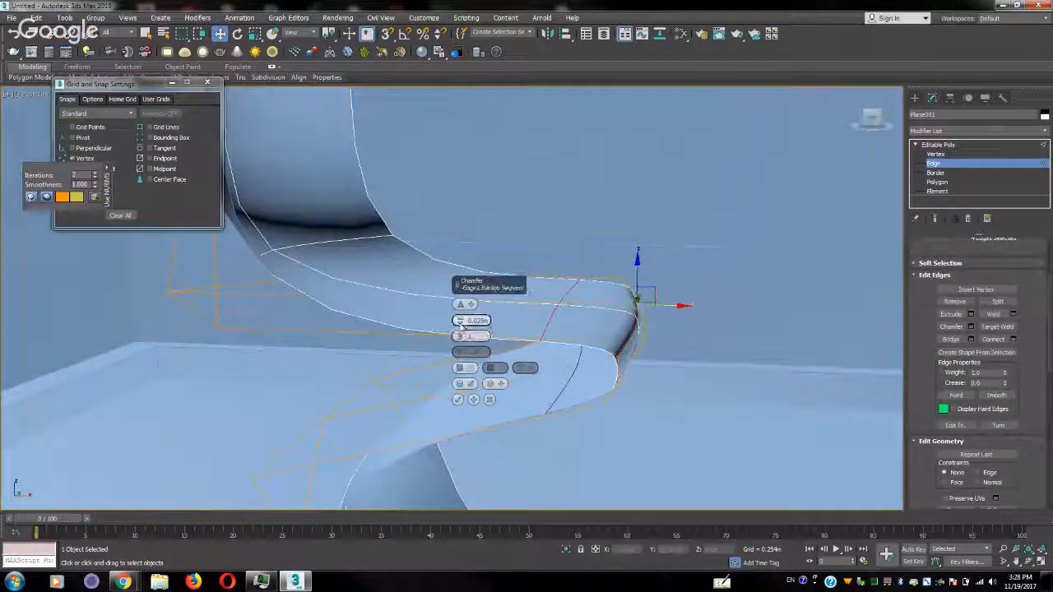
{"action": "left_click_drag", "start_coordinate": [459, 321], "coordinate": [456, 326]}
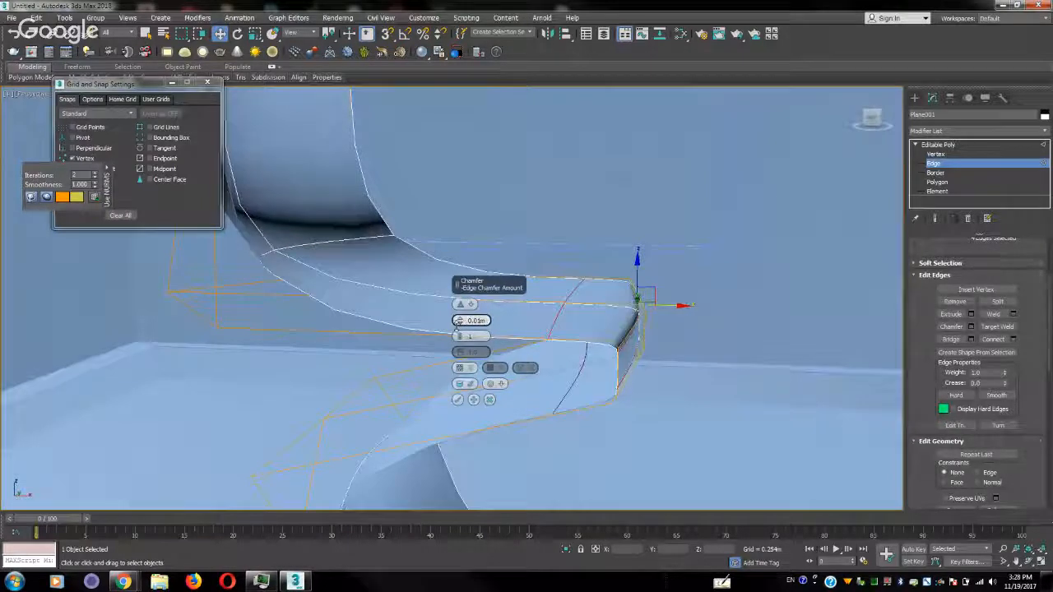
{"action": "left_click", "coordinate": [457, 399]}
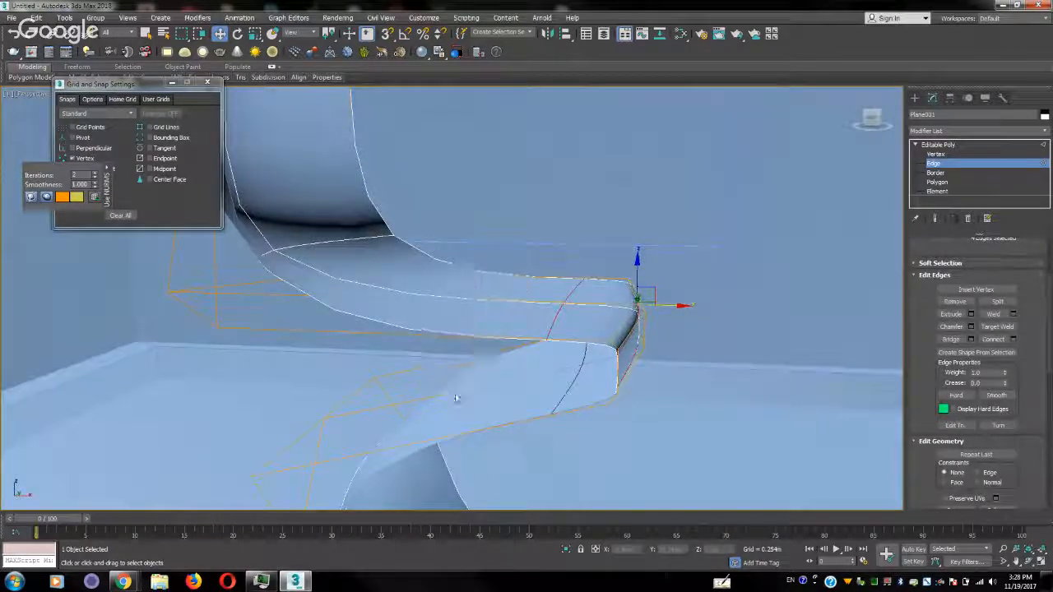
{"action": "left_click", "coordinate": [1044, 167]}
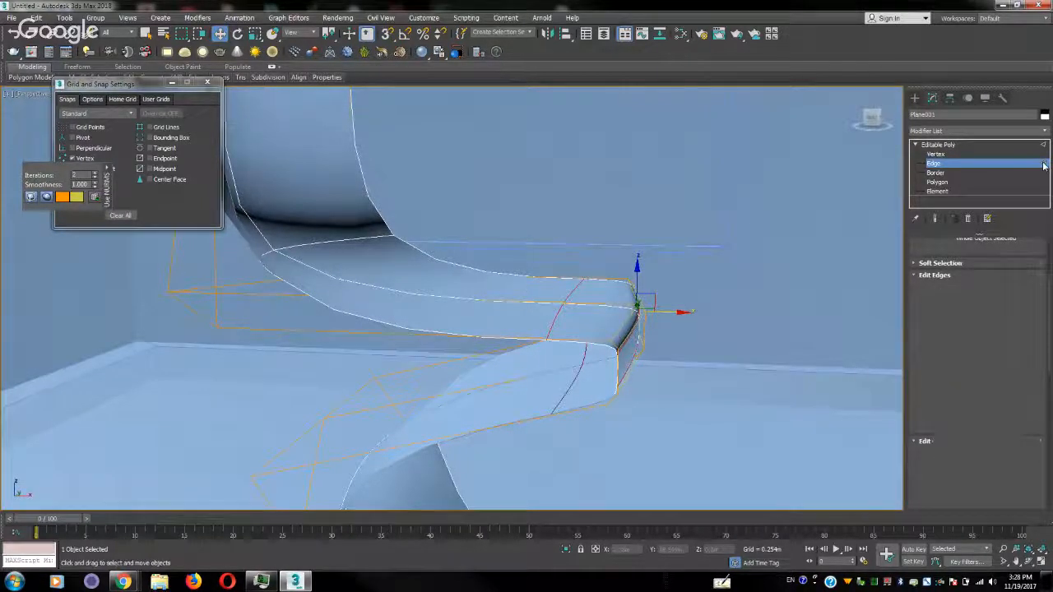
Give the chair surface thickness with a Shell modifier above its Editable Poly
{"action": "middle_click_drag", "start_coordinate": [707, 329], "coordinate": [648, 366], "text": "alt"}
{"action": "scroll", "coordinate": [580, 348], "scroll_direction": "down", "scroll_amount": 5}
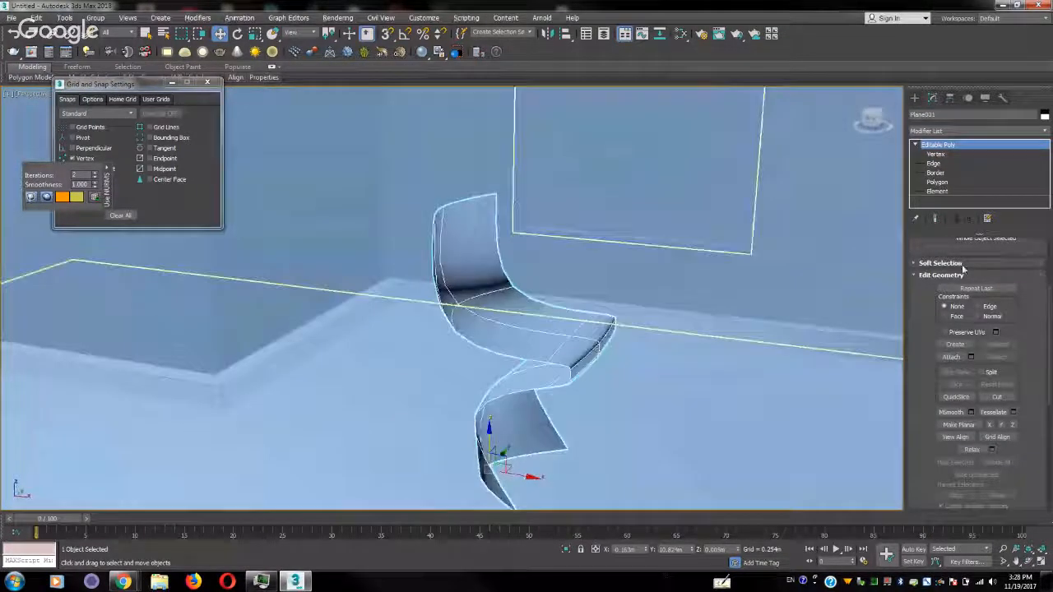
{"action": "left_click", "coordinate": [1047, 130]}
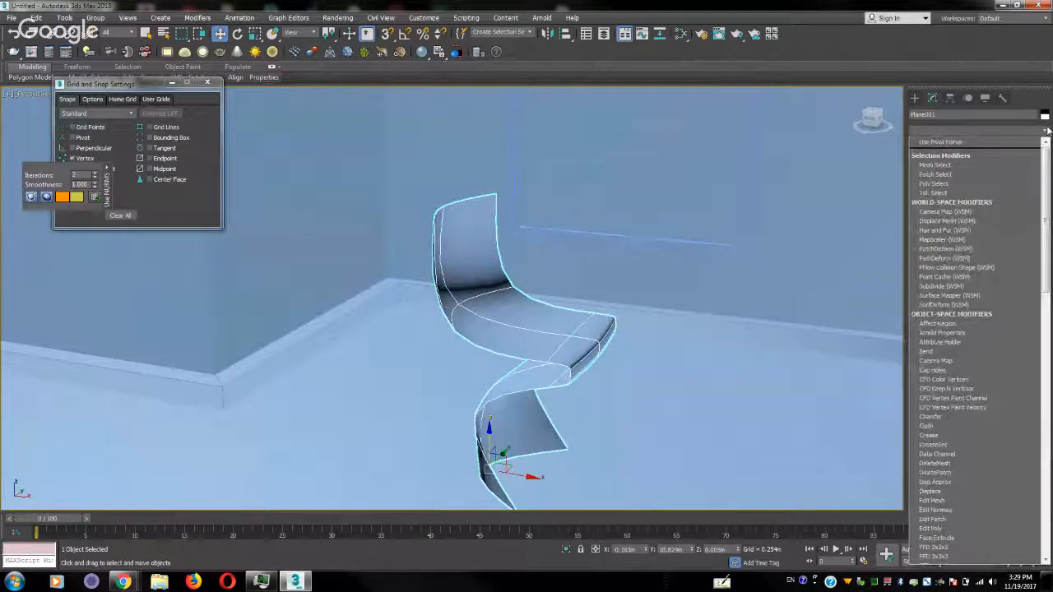
{"action": "scroll", "coordinate": [978, 300], "scroll_direction": "down", "scroll_amount": 1}
{"action": "scroll", "coordinate": [979, 300], "scroll_direction": "down", "scroll_amount": 5}
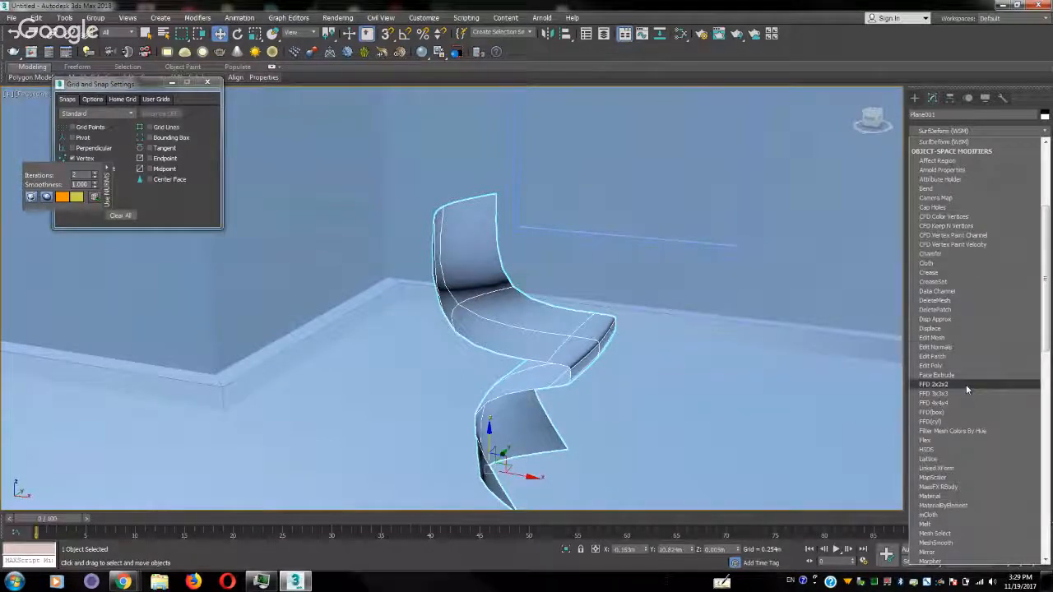
{"action": "scroll", "coordinate": [965, 384], "scroll_direction": "down", "scroll_amount": 1}
{"action": "scroll", "coordinate": [965, 384], "scroll_direction": "down", "scroll_amount": 12}
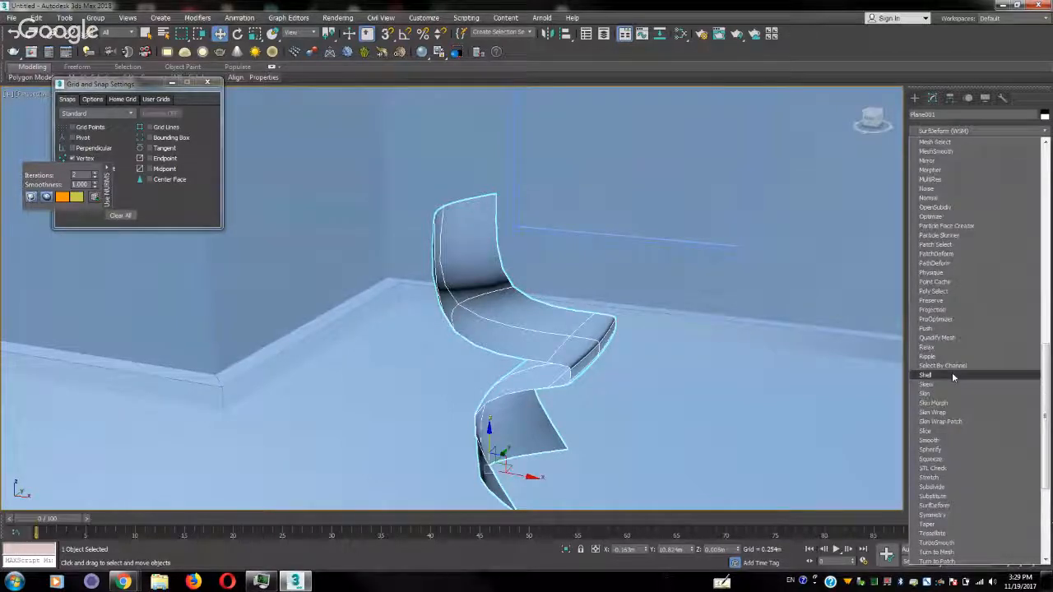
{"action": "left_click", "coordinate": [952, 375]}
{"action": "middle_click_drag", "start_coordinate": [765, 346], "coordinate": [677, 320], "text": "alt"}
{"action": "left_click", "coordinate": [915, 154]}
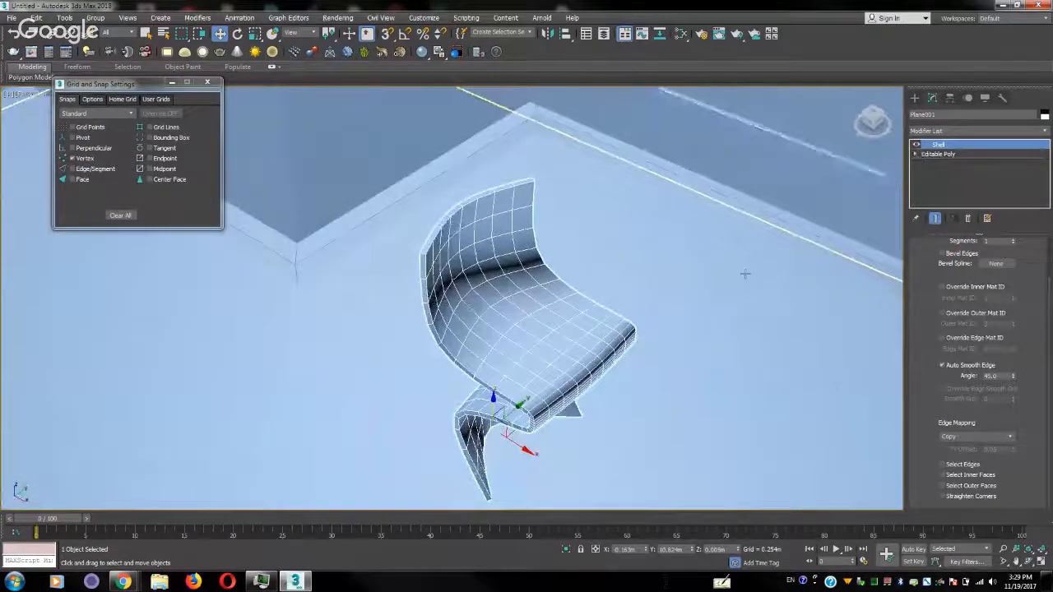
Move the chair across the room to the end of the four-legged table
{"action": "middle_click_drag", "start_coordinate": [746, 273], "coordinate": [554, 304], "text": "alt"}
{"action": "scroll", "coordinate": [555, 305], "scroll_direction": "down", "scroll_amount": 7}
{"action": "middle_click_drag", "start_coordinate": [597, 336], "coordinate": [569, 339], "text": "alt"}
{"action": "left_click", "coordinate": [548, 337]}
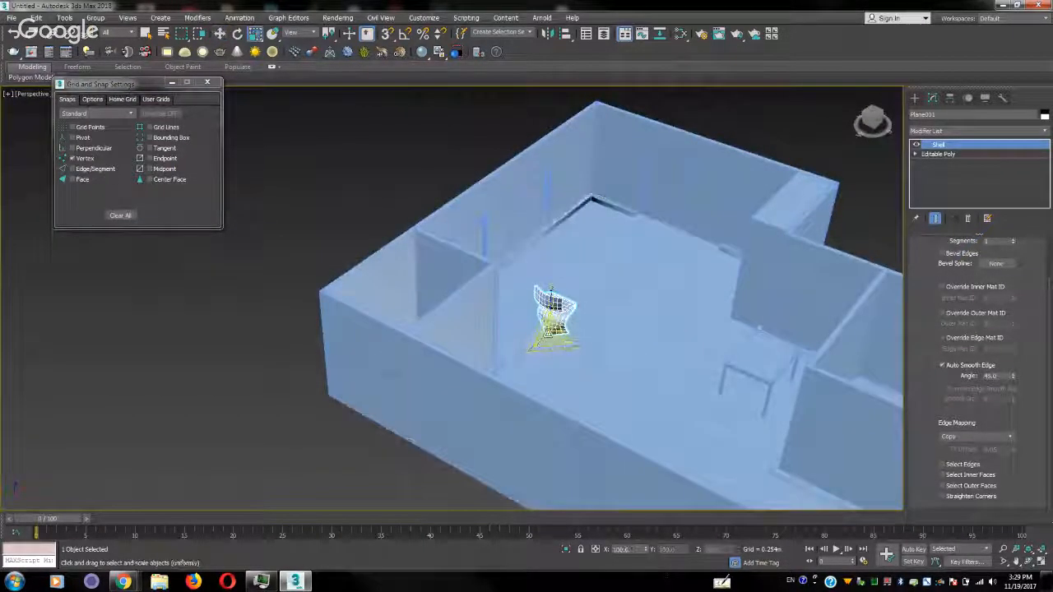
{"action": "key", "text": "r"}
{"action": "left_click_drag", "start_coordinate": [542, 343], "coordinate": [713, 388]}
{"action": "key", "text": "w"}
{"action": "scroll", "coordinate": [715, 401], "scroll_direction": "up", "scroll_amount": 3}
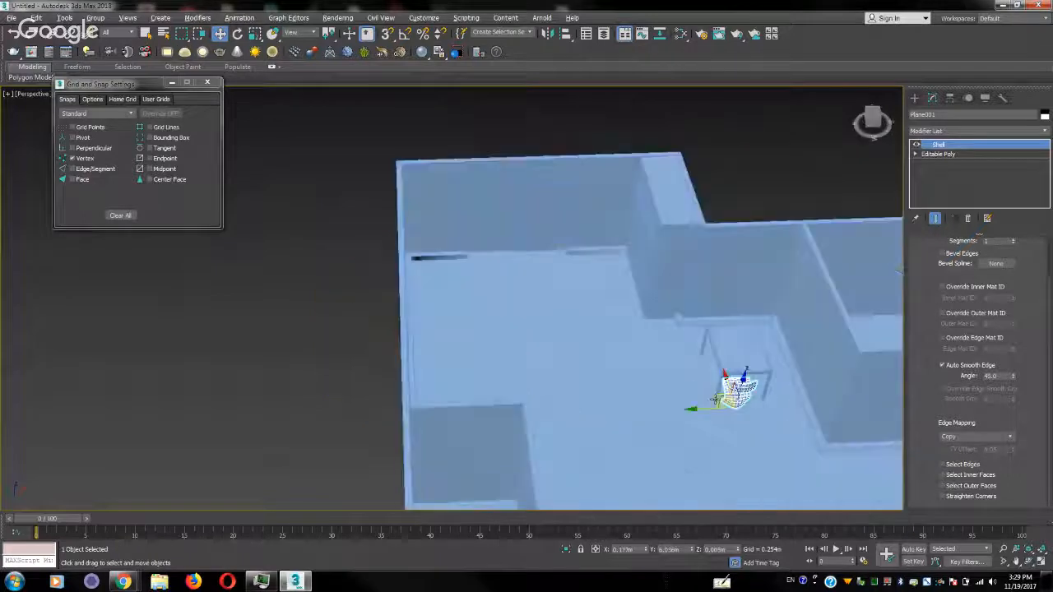
{"action": "middle_click_drag", "start_coordinate": [715, 400], "coordinate": [791, 393], "text": "alt"}
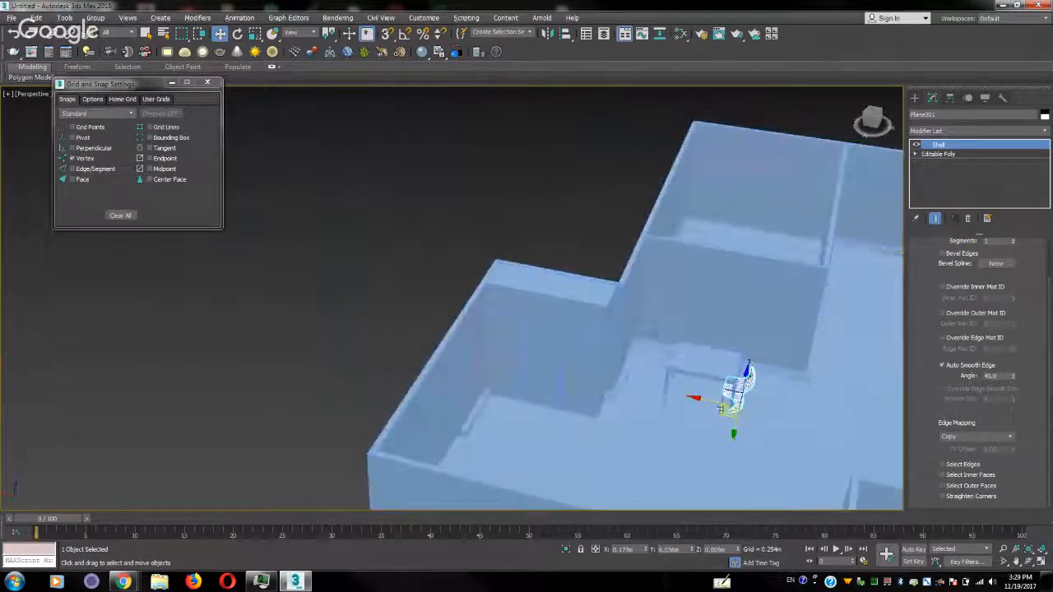
{"action": "middle_click_drag", "start_coordinate": [699, 395], "coordinate": [614, 418], "text": "alt"}
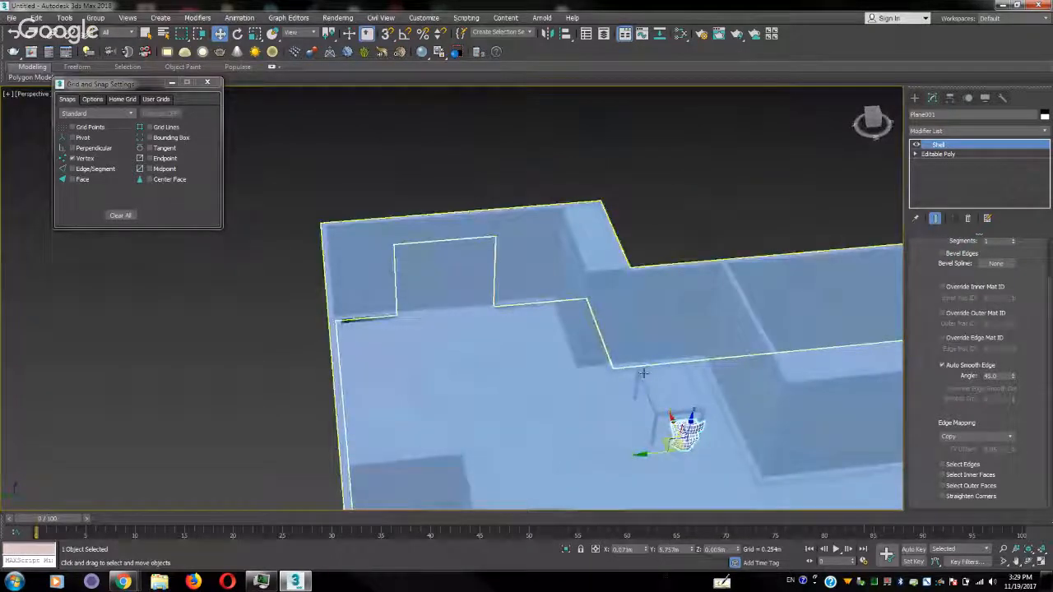
Isolate the outer wall object in the perspective view so that the other geometry is hidden
{"action": "left_click", "coordinate": [669, 296]}
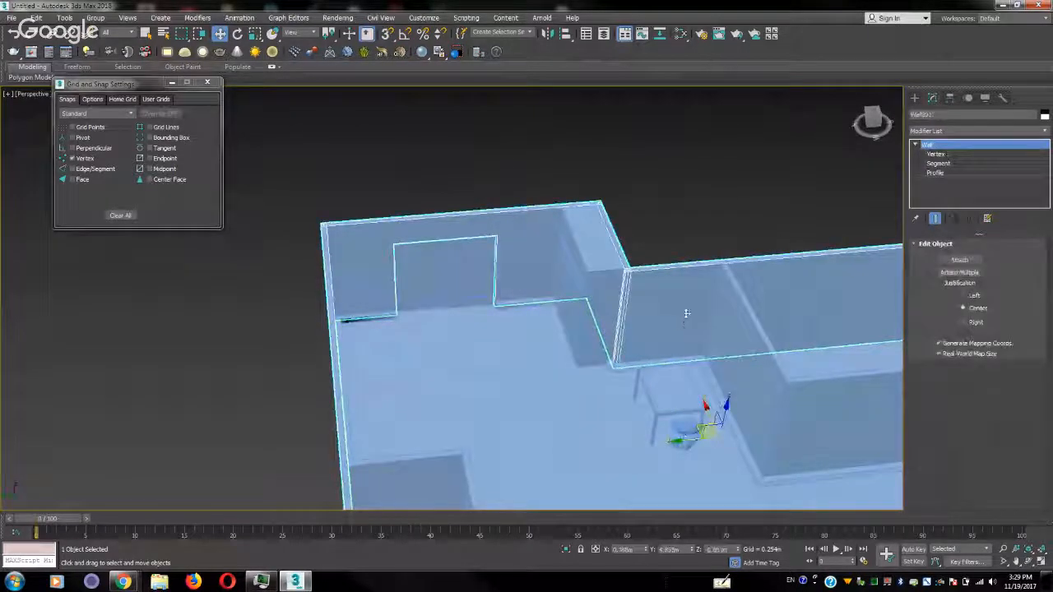
{"action": "left_click", "coordinate": [915, 98]}
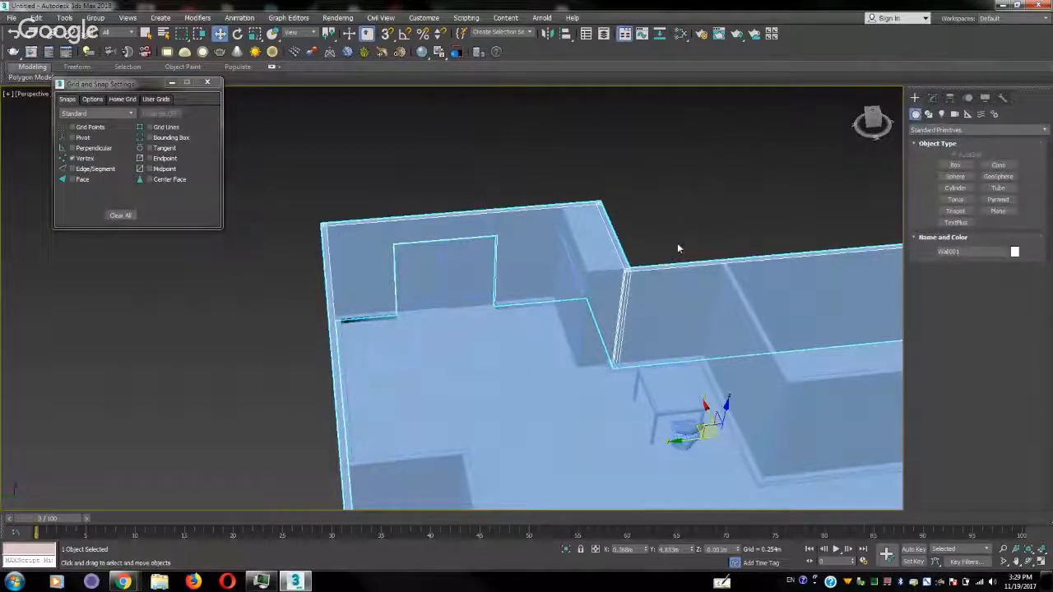
{"action": "key", "text": "t"}
{"action": "middle_click_drag", "start_coordinate": [678, 247], "coordinate": [685, 276]}
{"action": "scroll", "coordinate": [632, 260], "scroll_direction": "down", "scroll_amount": 8}
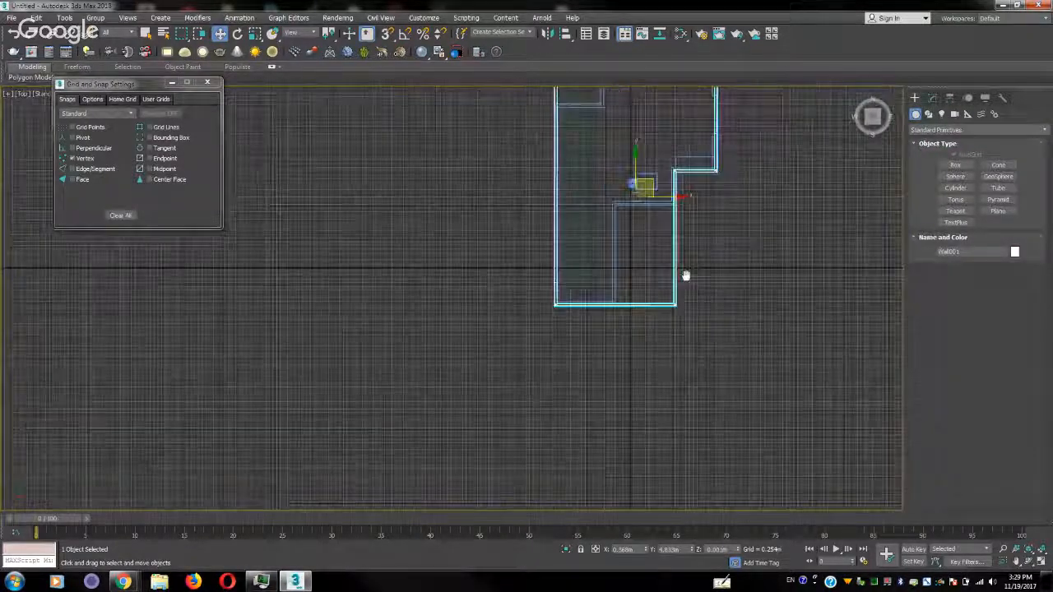
{"action": "scroll", "coordinate": [685, 276], "scroll_direction": "up", "scroll_amount": 5}
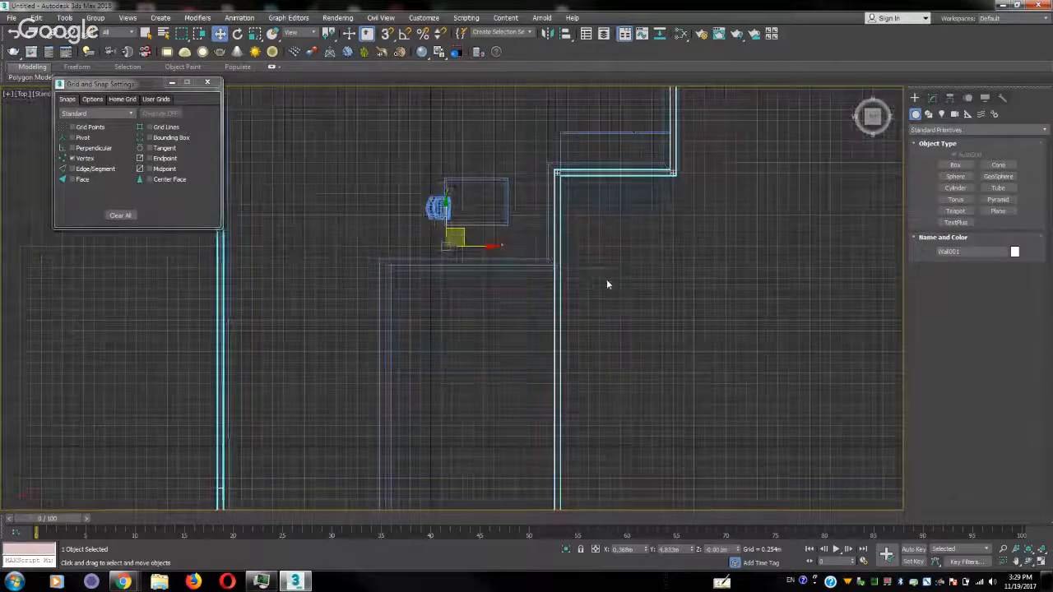
{"action": "key", "text": "p"}
{"action": "middle_click_drag", "start_coordinate": [612, 297], "coordinate": [469, 334], "text": "alt"}
{"action": "middle_click_drag", "start_coordinate": [570, 390], "coordinate": [495, 313]}
{"action": "scroll", "coordinate": [495, 312], "scroll_direction": "up", "scroll_amount": 3}
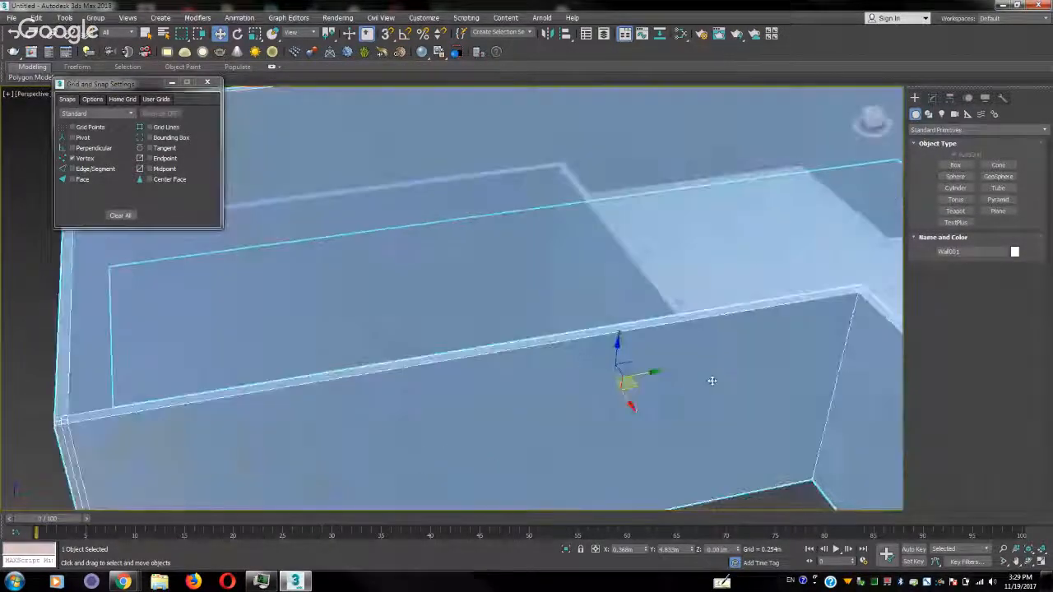
{"action": "middle_click_drag", "start_coordinate": [712, 379], "coordinate": [566, 358]}
{"action": "key", "text": "z"}
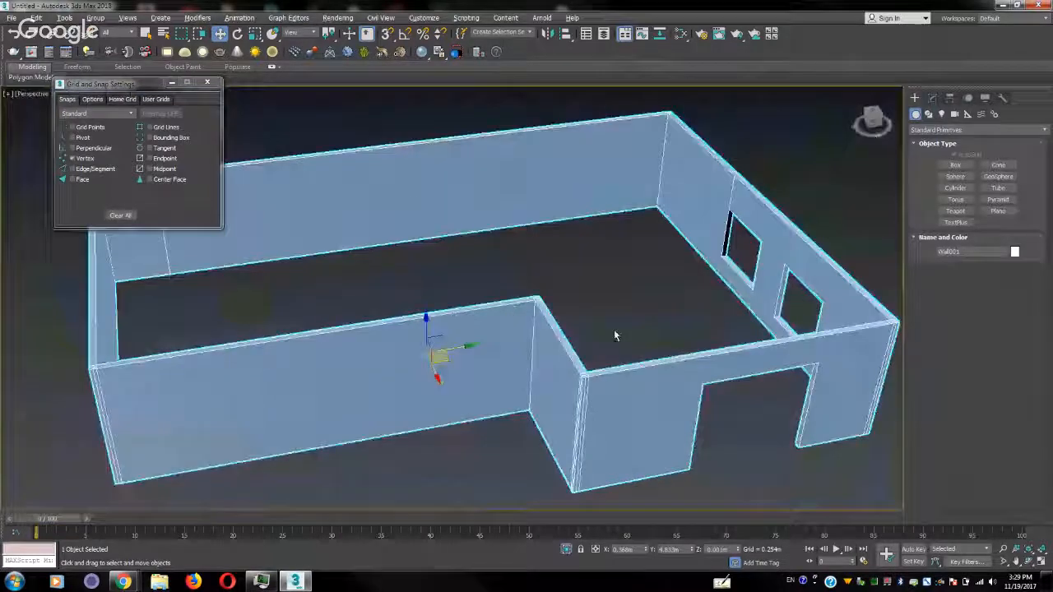
Create an awning window about 1.34 m wide and 0.13 m deep at the long wall's base near the inner corner, snapping only to Edge/Segment
{"action": "left_click", "coordinate": [975, 130]}
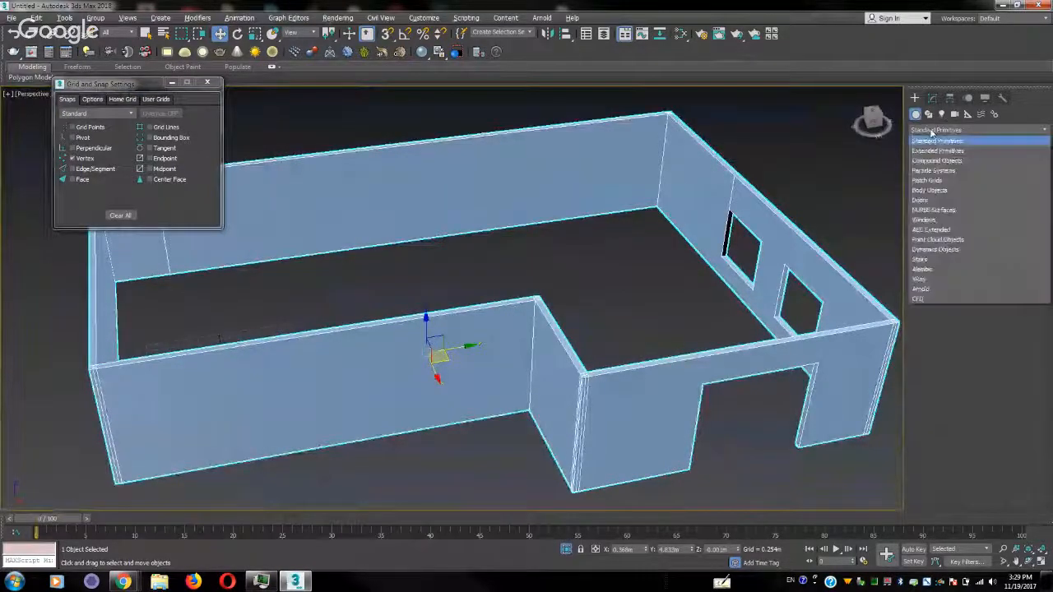
{"action": "left_click", "coordinate": [938, 221]}
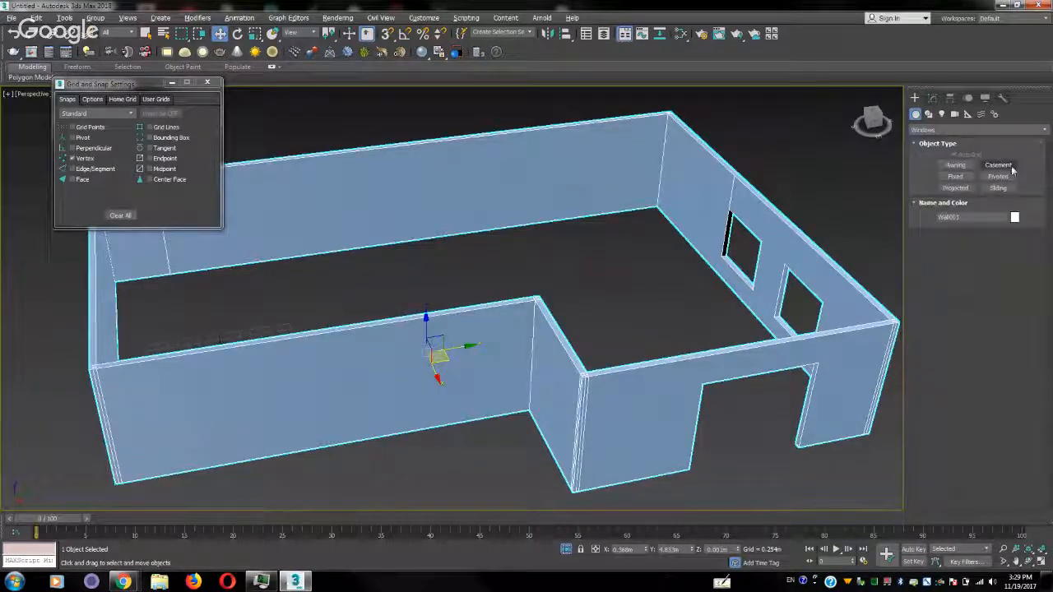
{"action": "left_click", "coordinate": [1010, 177]}
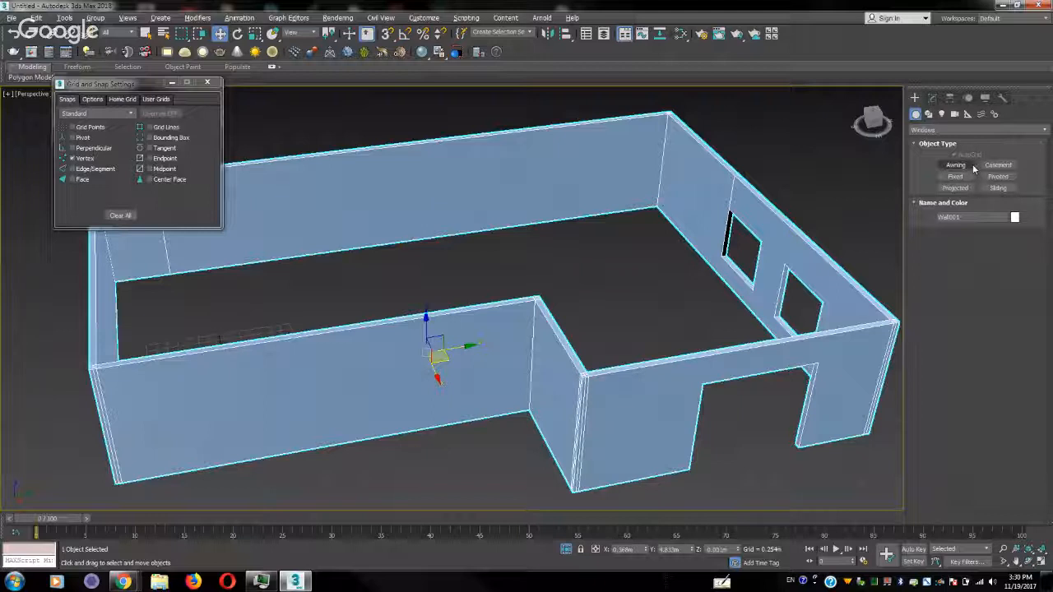
{"action": "left_click", "coordinate": [972, 166]}
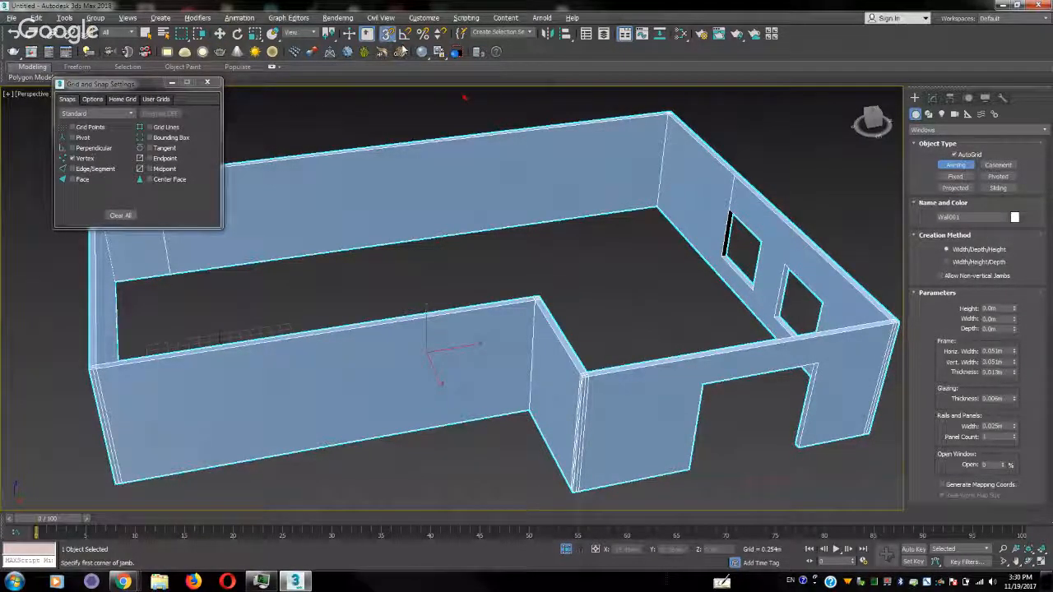
{"action": "left_click", "coordinate": [73, 158]}
{"action": "left_click", "coordinate": [89, 168]}
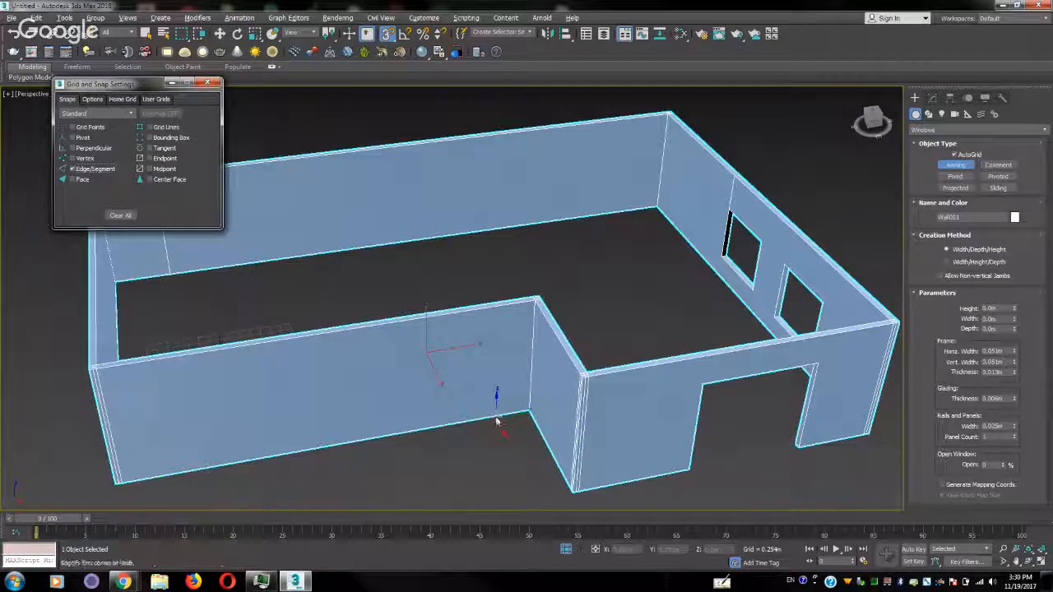
{"action": "left_click_drag", "start_coordinate": [496, 420], "coordinate": [438, 426]}
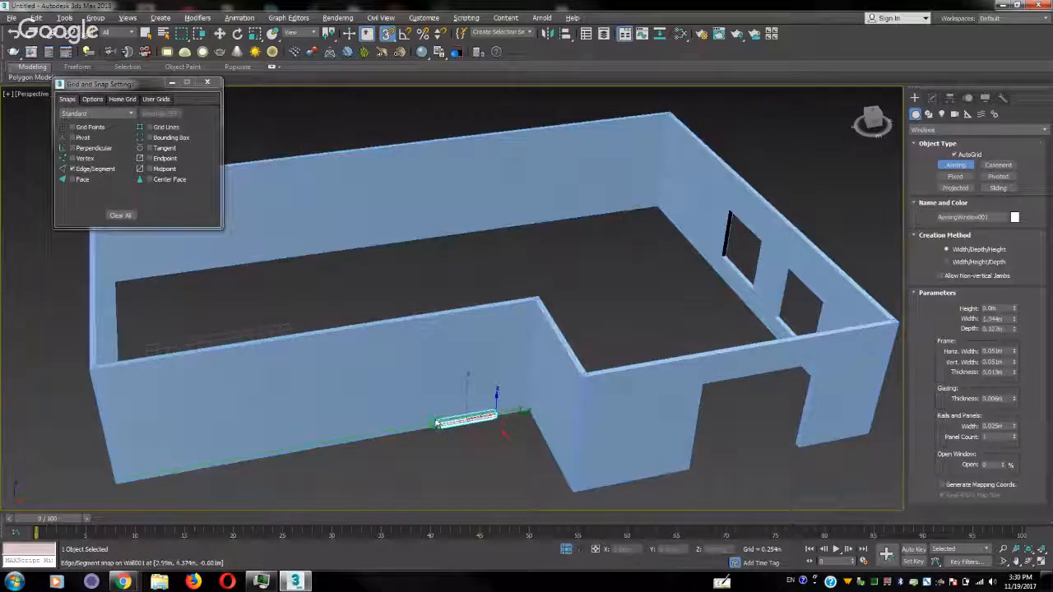
{"action": "left_click", "coordinate": [436, 422]}
{"action": "left_click", "coordinate": [449, 369]}
{"action": "right_click", "coordinate": [449, 368]}
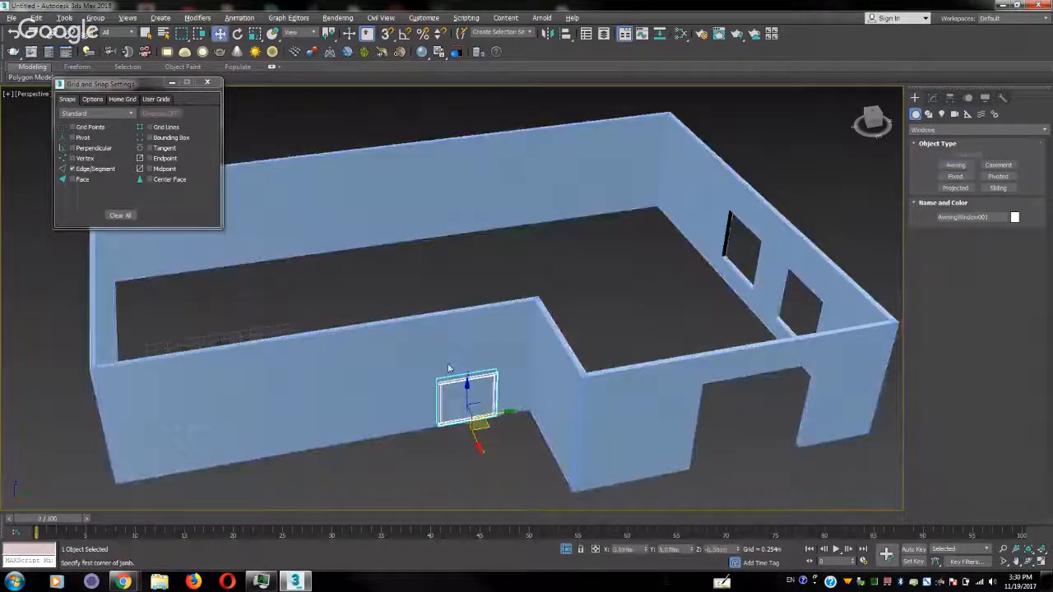
Raise the awning window to about 0.57 m, shift it along the wall toward the inner corner, and end the wall's isolation
{"action": "left_click_drag", "start_coordinate": [467, 389], "coordinate": [466, 369]}
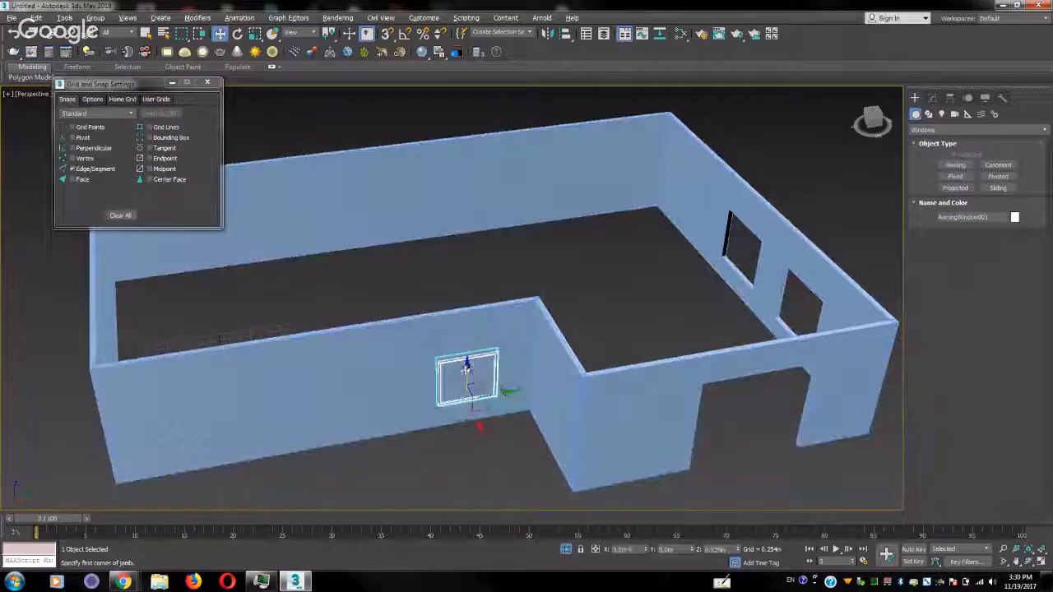
{"action": "middle_click_drag", "start_coordinate": [466, 369], "coordinate": [606, 497], "text": "alt"}
{"action": "left_click_drag", "start_coordinate": [635, 415], "coordinate": [689, 409]}
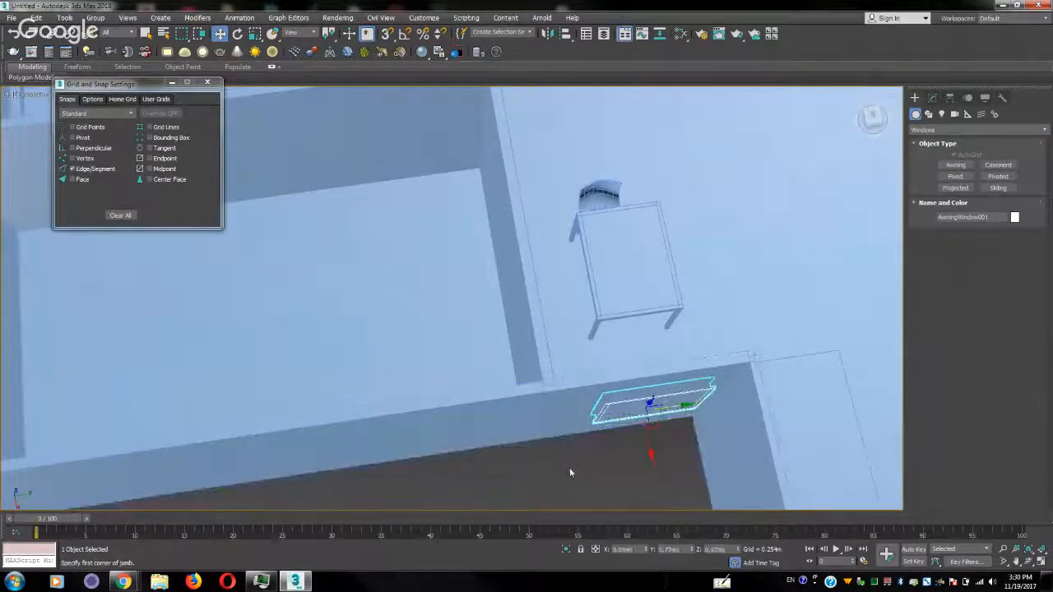
{"action": "middle_click_drag", "start_coordinate": [570, 467], "coordinate": [573, 444], "text": "alt"}
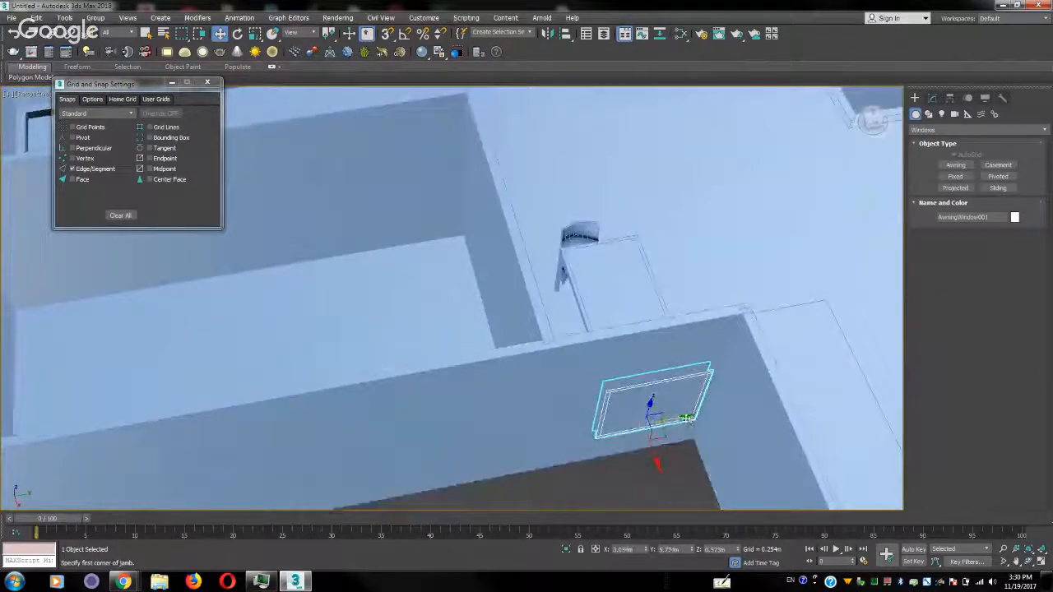
Clone the awning window along the long wall as two instances, spaced evenly from the inner corner toward the far end
{"action": "left_click_drag", "start_coordinate": [687, 418], "coordinate": [432, 467], "text": "shift"}
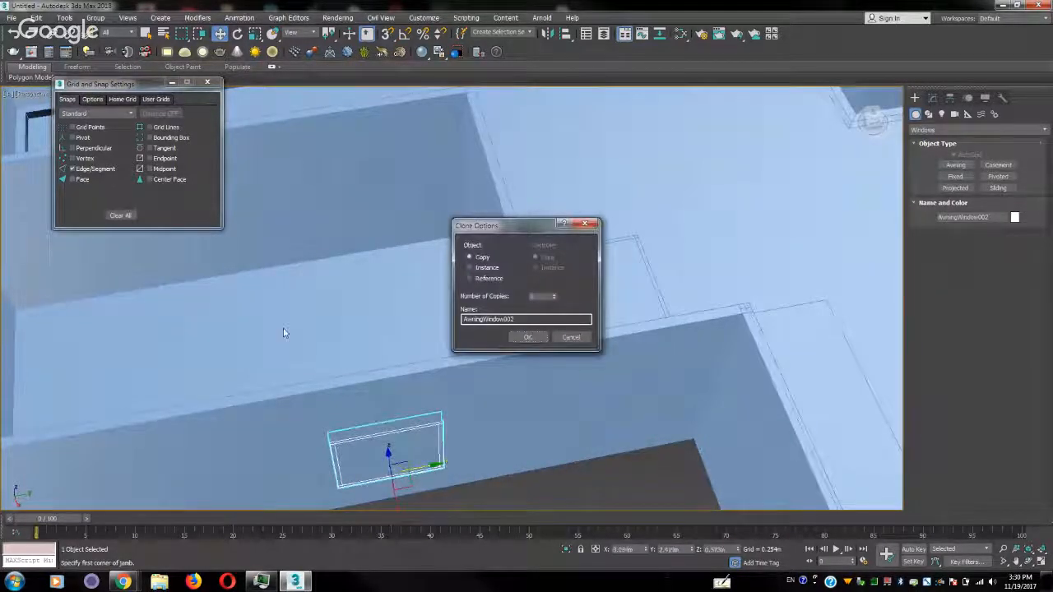
{"action": "left_click", "coordinate": [487, 269]}
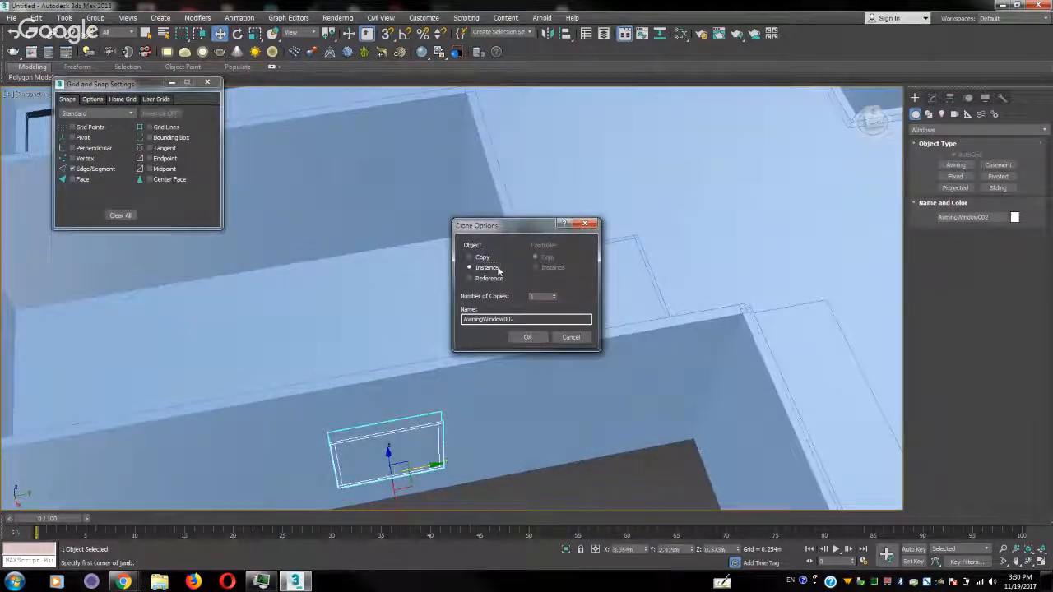
{"action": "left_click", "coordinate": [556, 294]}
{"action": "left_click", "coordinate": [555, 293]}
{"action": "left_click", "coordinate": [527, 337]}
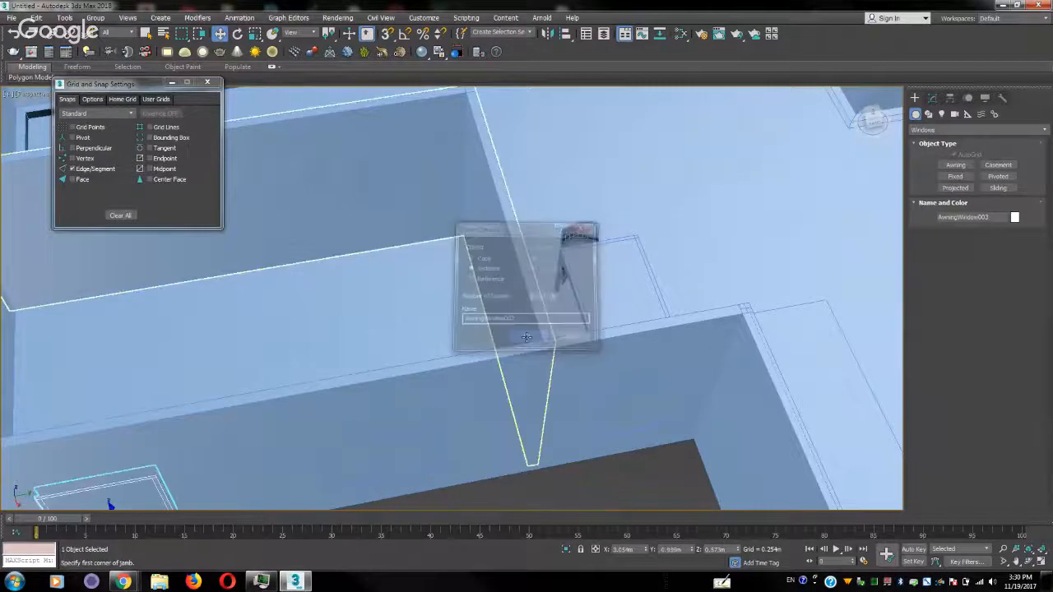
Adjust the height of the middle and corner awning windows to about 0.60 m and reseat the corner window within the wall's thickness
{"action": "mouse_move", "coordinate": [354, 416]}
{"action": "middle_mouse_down", "text": "alt"}
{"action": "mouse_move", "coordinate": [442, 364]}
{"action": "mouse_move", "coordinate": [412, 380]}
{"action": "mouse_move", "coordinate": [411, 326]}
{"action": "mouse_move", "coordinate": [379, 353]}
{"action": "middle_mouse_up", "text": "alt"}
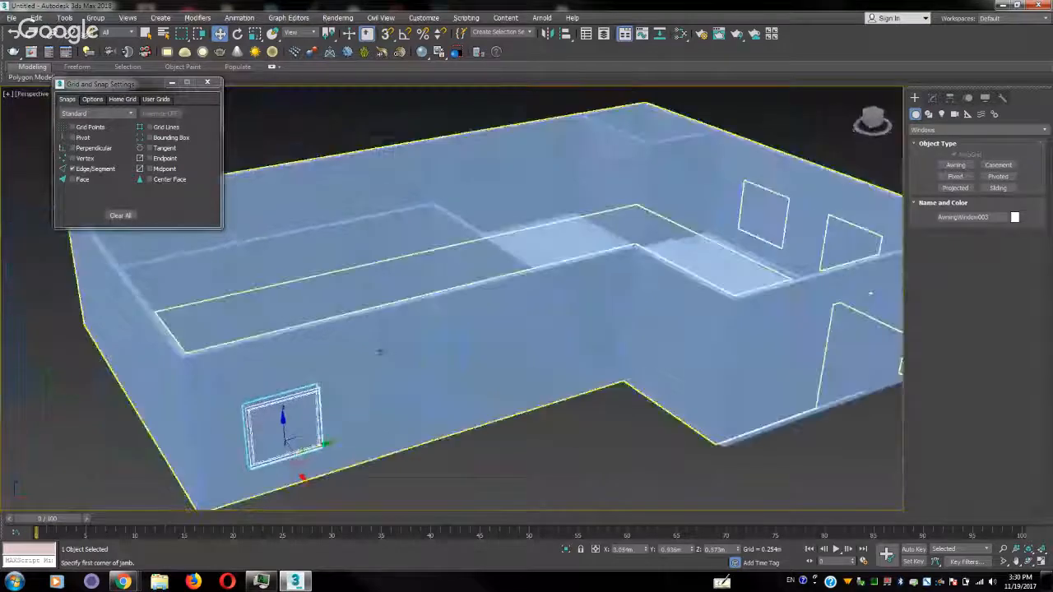
{"action": "left_click", "coordinate": [432, 335]}
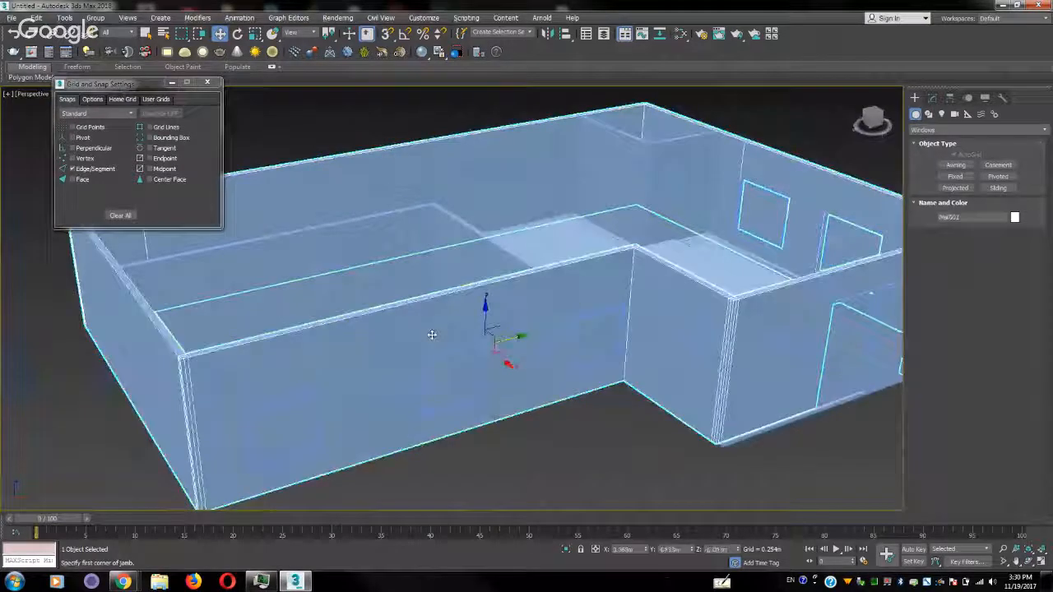
{"action": "left_click", "coordinate": [508, 491]}
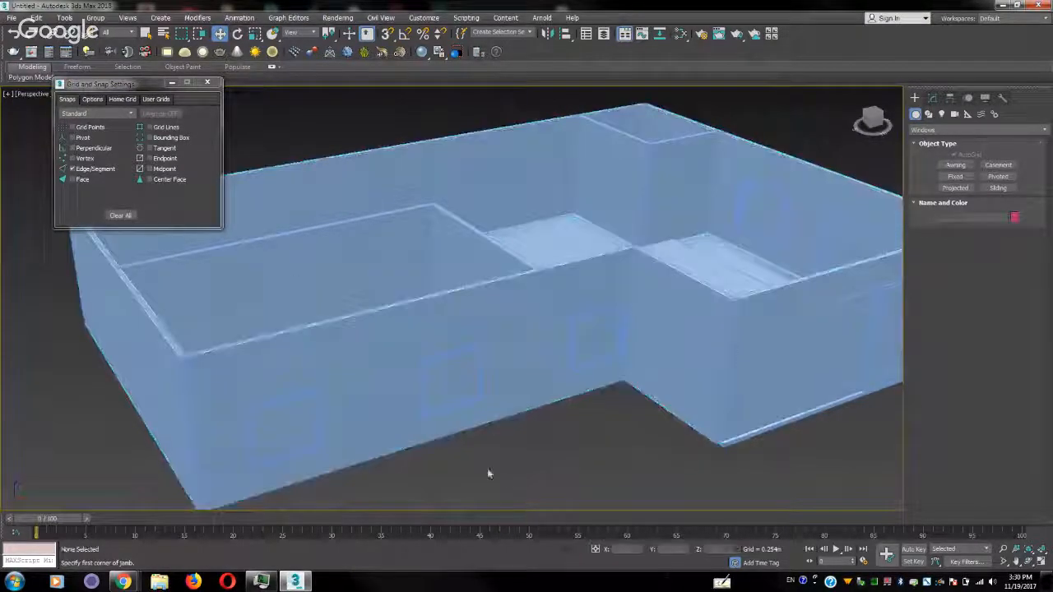
{"action": "left_click", "coordinate": [459, 393]}
{"action": "left_click", "coordinate": [501, 457]}
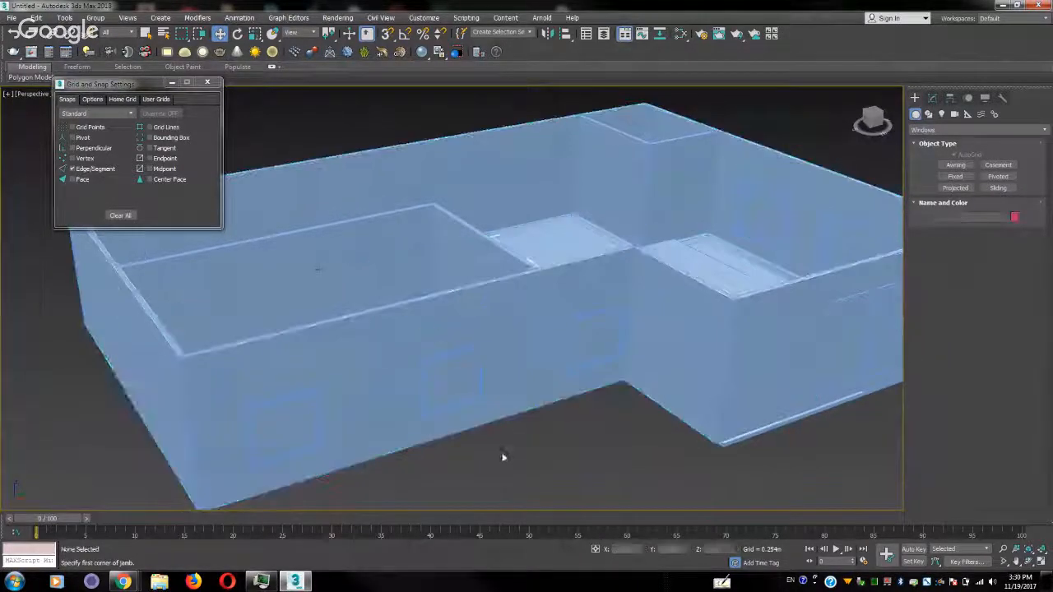
{"action": "middle_click_drag", "start_coordinate": [500, 391], "coordinate": [540, 412], "text": "alt"}
{"action": "left_click_drag", "start_coordinate": [329, 300], "coordinate": [390, 357]}
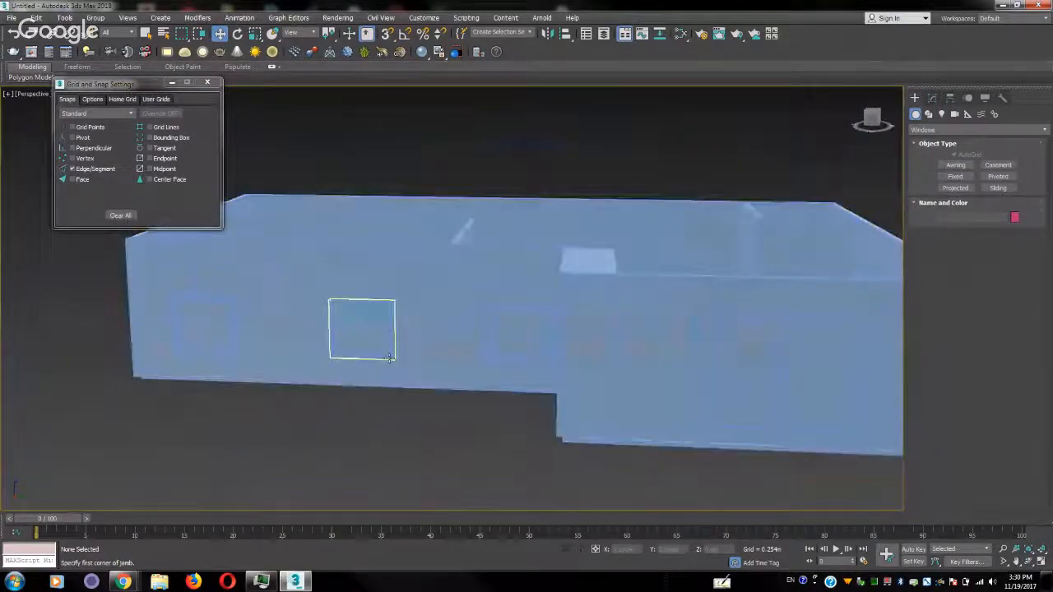
{"action": "left_click", "coordinate": [390, 357]}
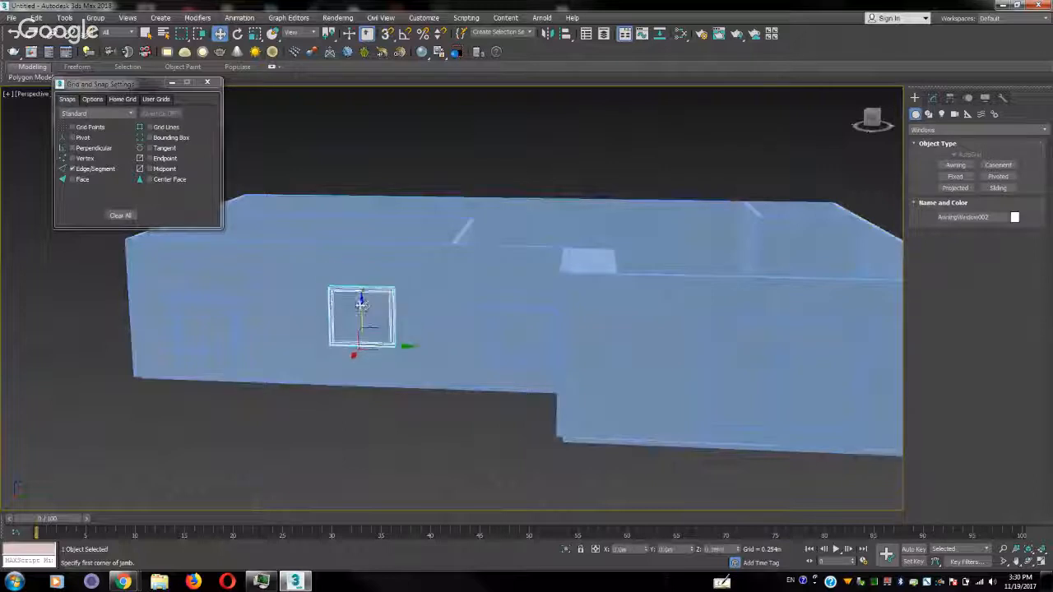
{"action": "left_click_drag", "start_coordinate": [361, 306], "coordinate": [361, 314]}
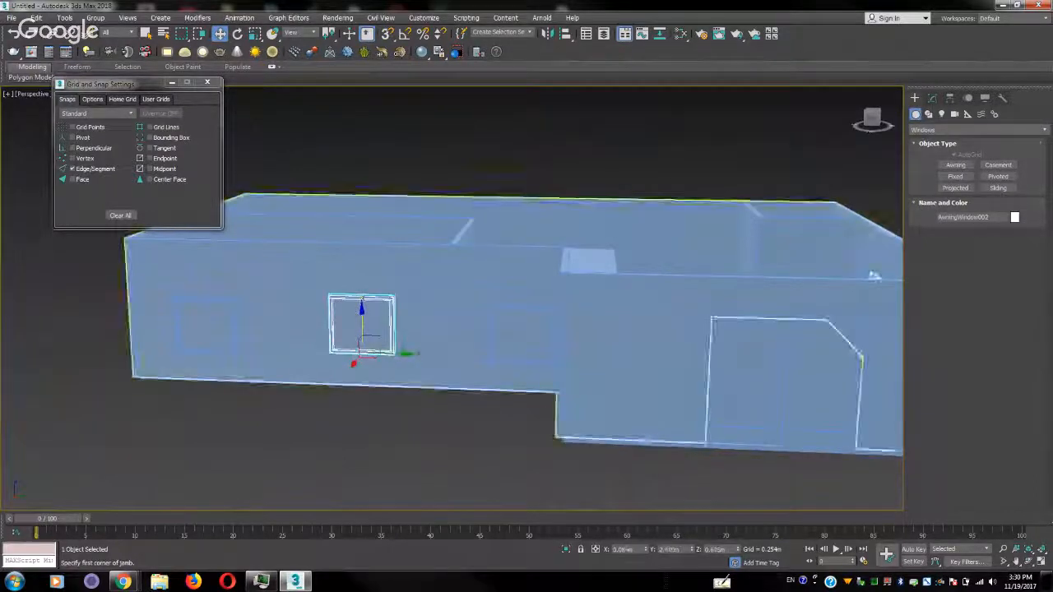
{"action": "left_click", "coordinate": [522, 330]}
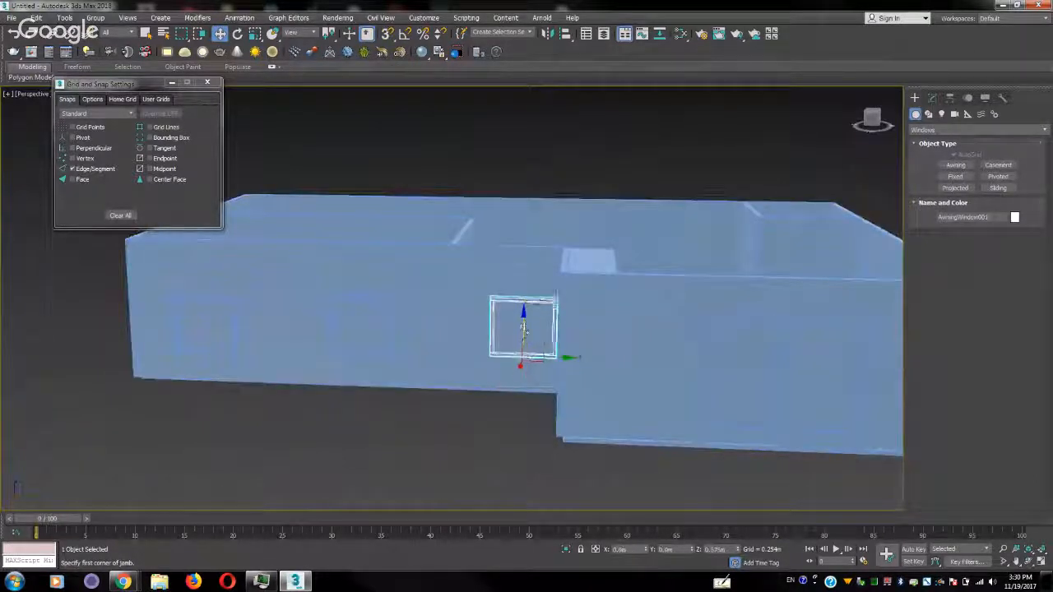
{"action": "middle_click_drag", "start_coordinate": [459, 353], "coordinate": [535, 388], "text": "alt"}
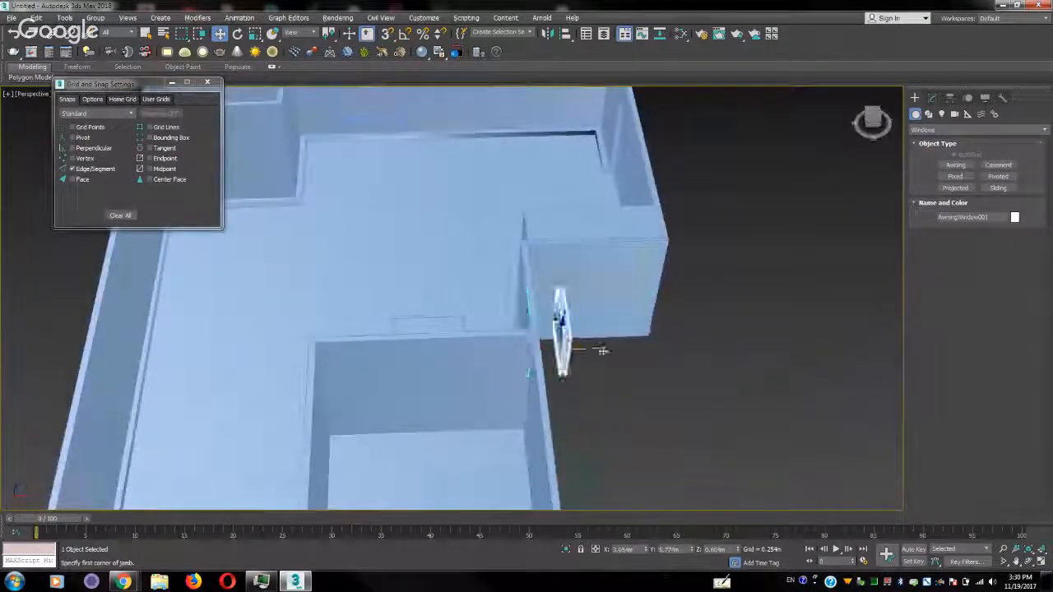
{"action": "middle_click_drag", "start_coordinate": [577, 394], "coordinate": [526, 370]}
Link the awning window at the inner corner to the outer wall as its parent
{"action": "left_click", "coordinate": [600, 381]}
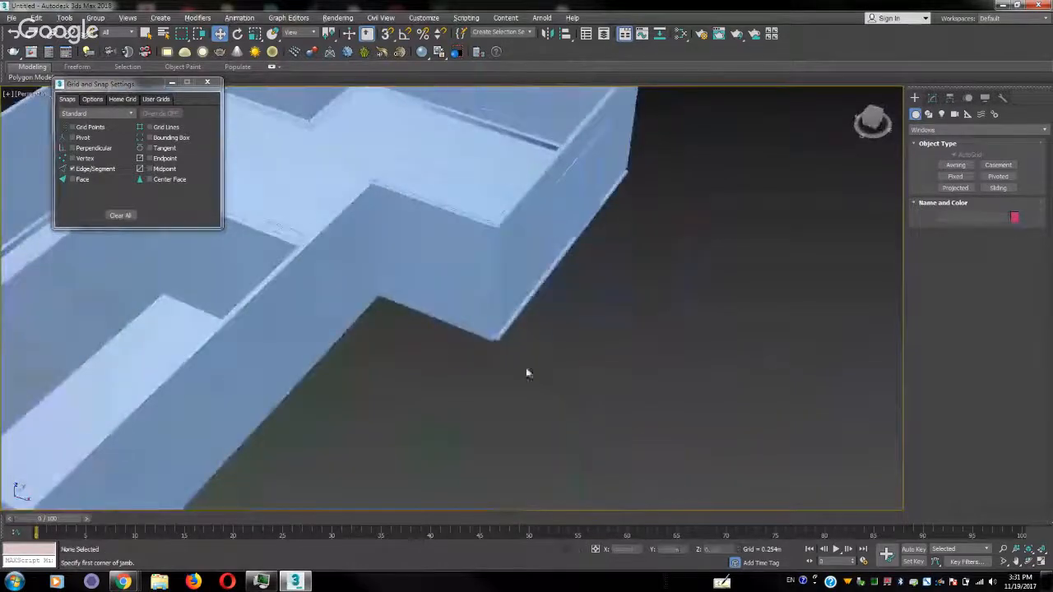
{"action": "left_click", "coordinate": [348, 301]}
{"action": "middle_click_drag", "start_coordinate": [348, 301], "coordinate": [422, 318], "text": "alt"}
{"action": "scroll", "coordinate": [422, 318], "scroll_direction": "up", "scroll_amount": 3}
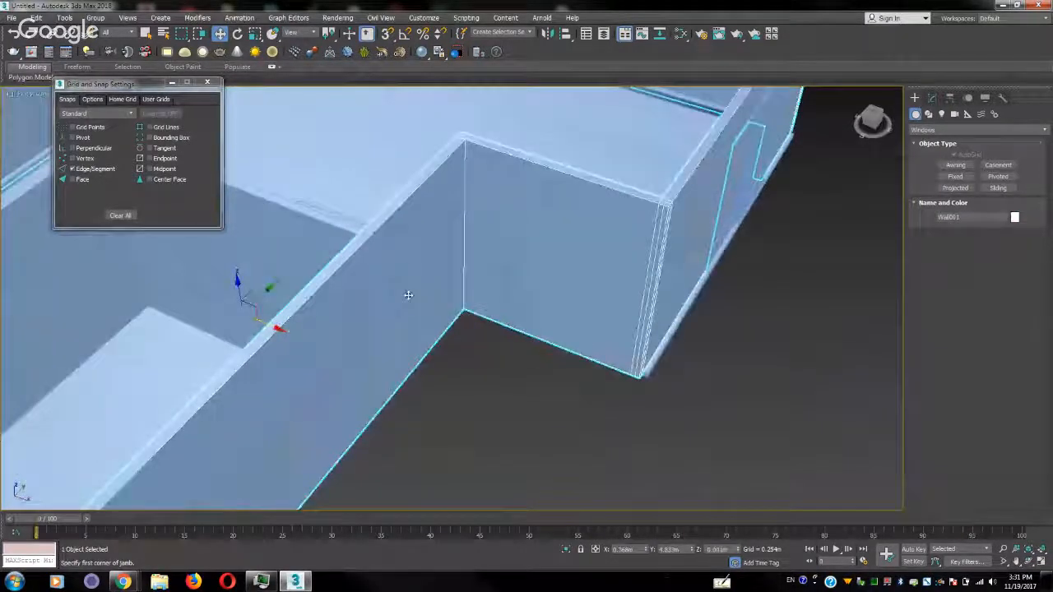
{"action": "left_click", "coordinate": [413, 272]}
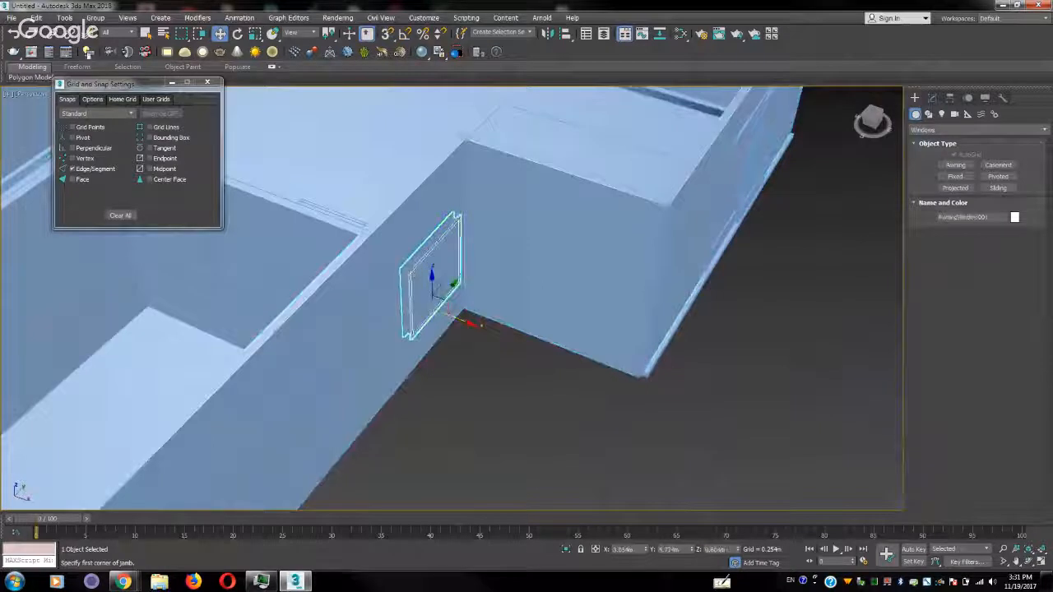
{"action": "left_click", "coordinate": [51, 34]}
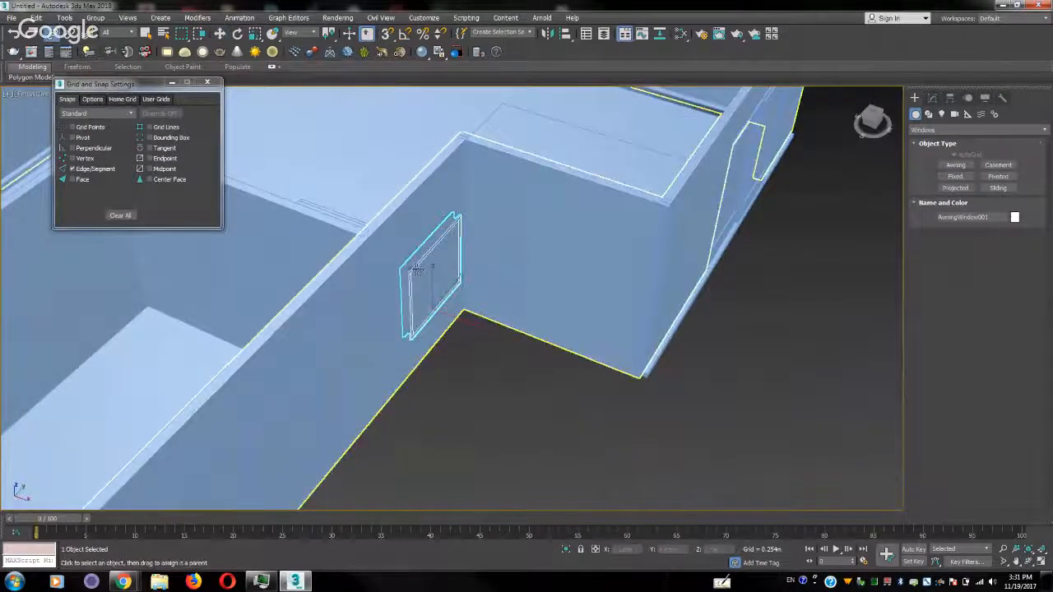
{"action": "left_click_drag", "start_coordinate": [430, 202], "coordinate": [430, 202]}
{"action": "right_click", "coordinate": [430, 202]}
Delete the two copied awning windows from the long wall, keeping only the one at the inner corner
{"action": "scroll", "coordinate": [466, 259], "scroll_direction": "down", "scroll_amount": 3}
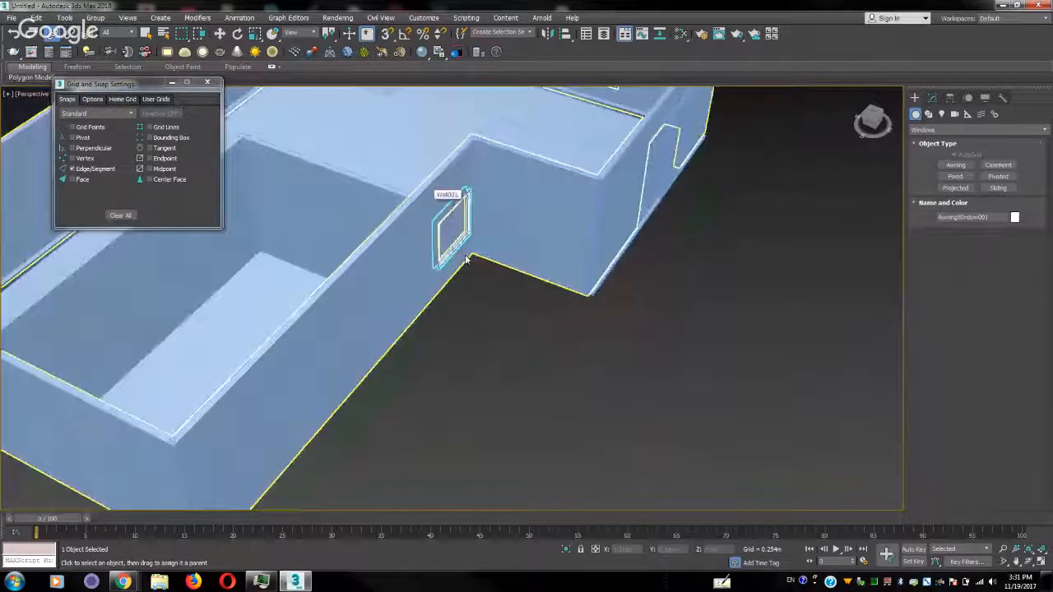
{"action": "scroll", "coordinate": [466, 259], "scroll_direction": "down", "scroll_amount": 3}
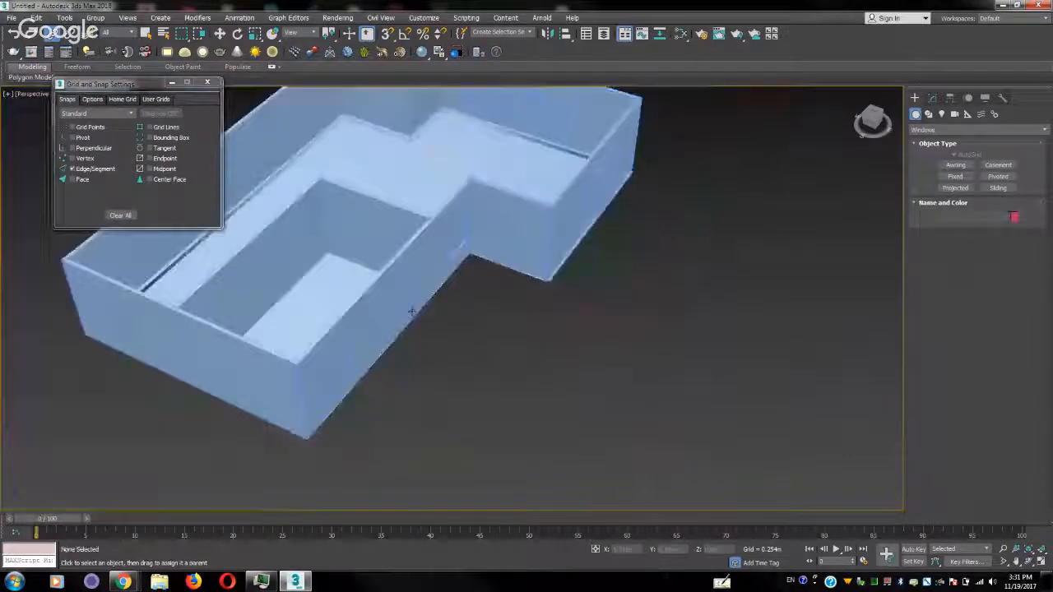
{"action": "left_click", "coordinate": [344, 383], "text": "ctrl"}
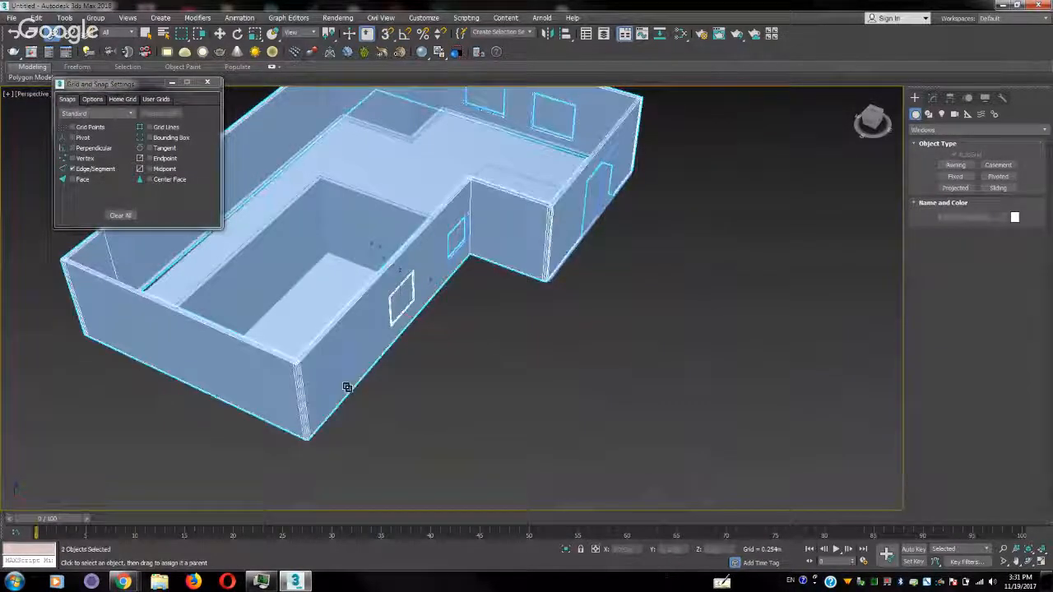
{"action": "left_click", "coordinate": [347, 388], "text": "ctrl"}
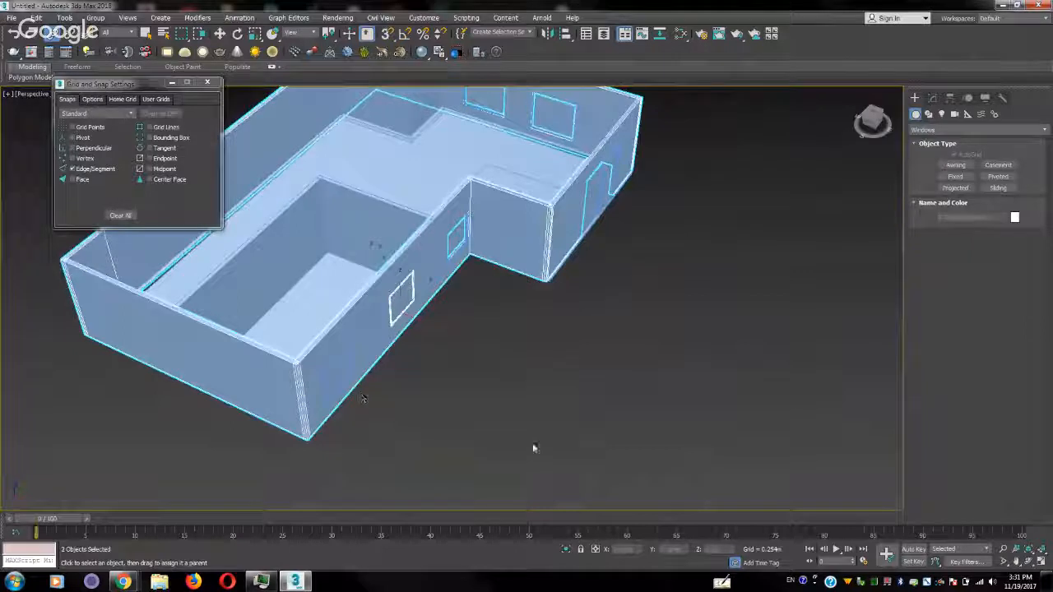
{"action": "left_click", "coordinate": [456, 390]}
{"action": "left_click", "coordinate": [395, 319]}
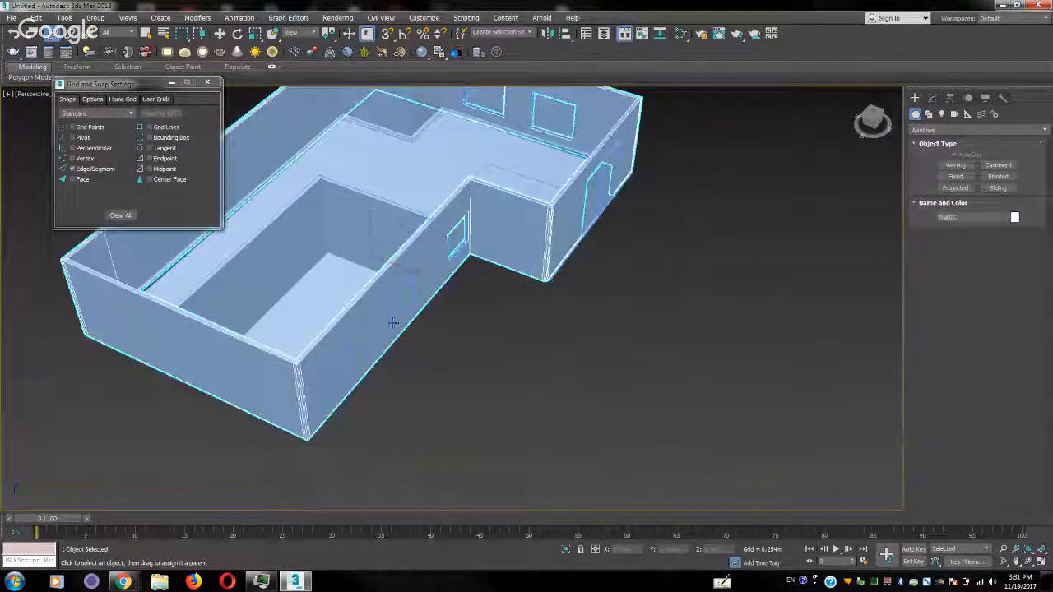
{"action": "left_click", "coordinate": [393, 325]}
{"action": "key", "text": "Delete"}
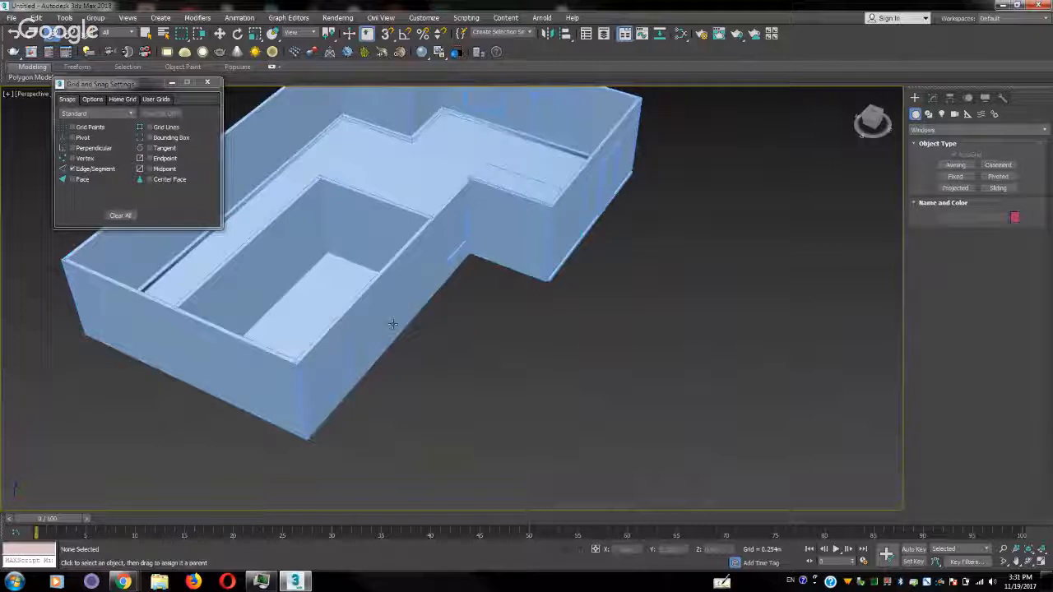
{"action": "left_click", "coordinate": [348, 382]}
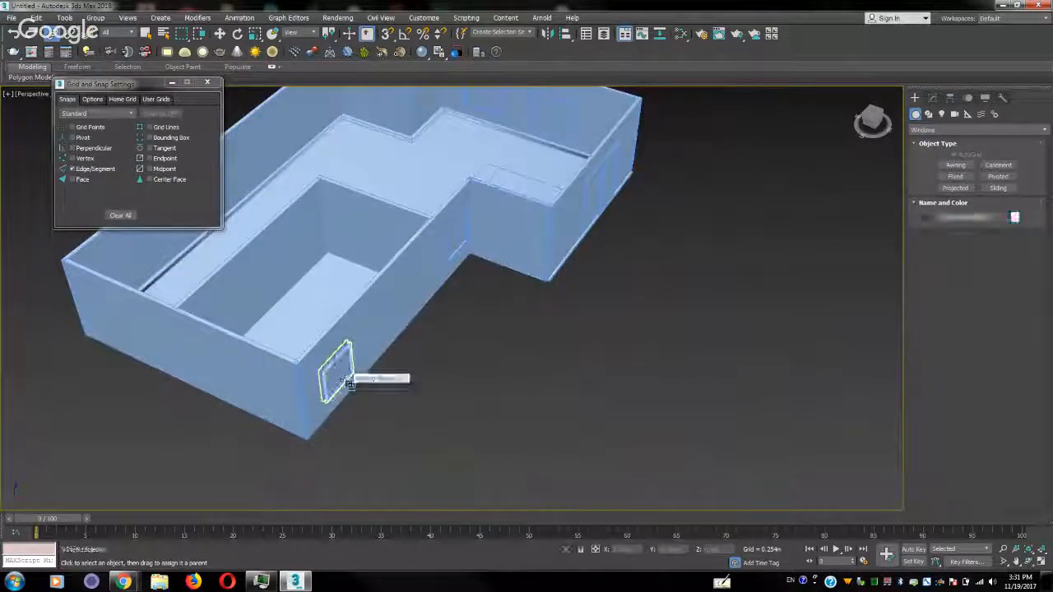
{"action": "key", "text": "Delete"}
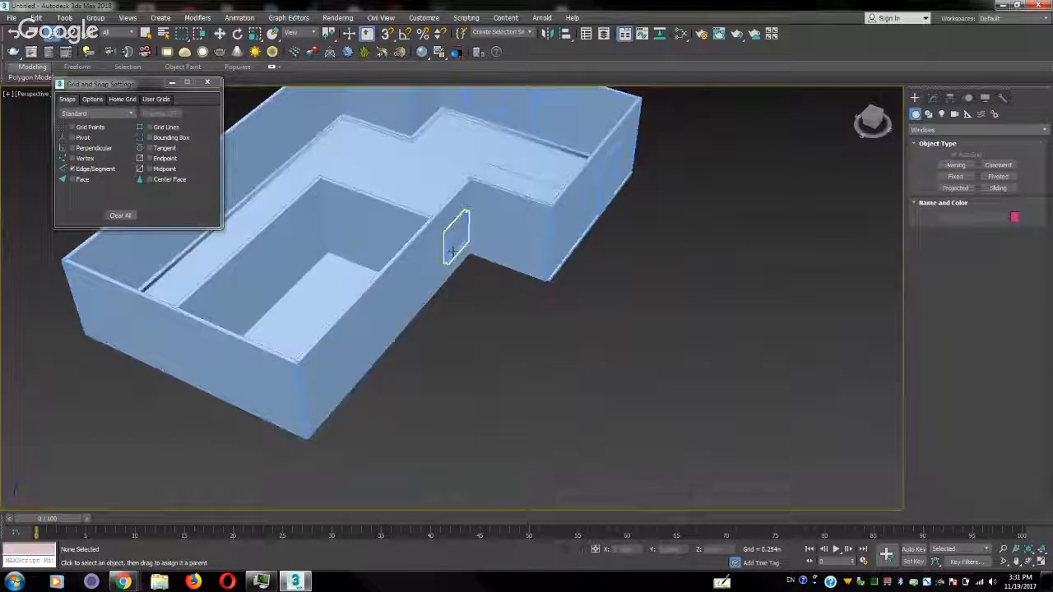
Clone the wall-linked corner awning window along the long wall as two evenly spaced instances
{"action": "left_click", "coordinate": [451, 256]}
{"action": "key", "text": "w"}
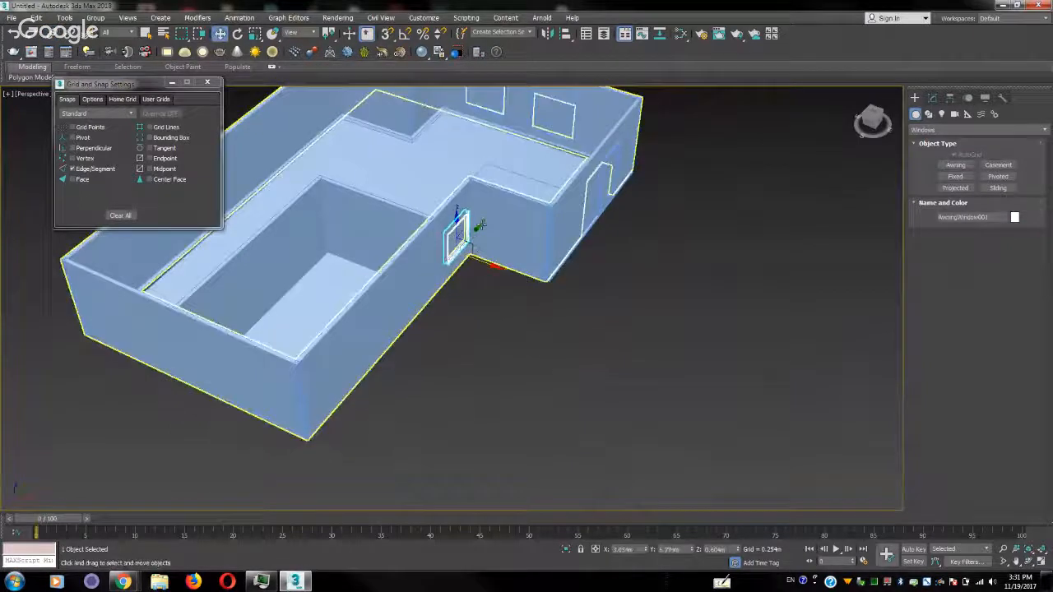
{"action": "left_click_drag", "start_coordinate": [482, 222], "coordinate": [444, 284]}
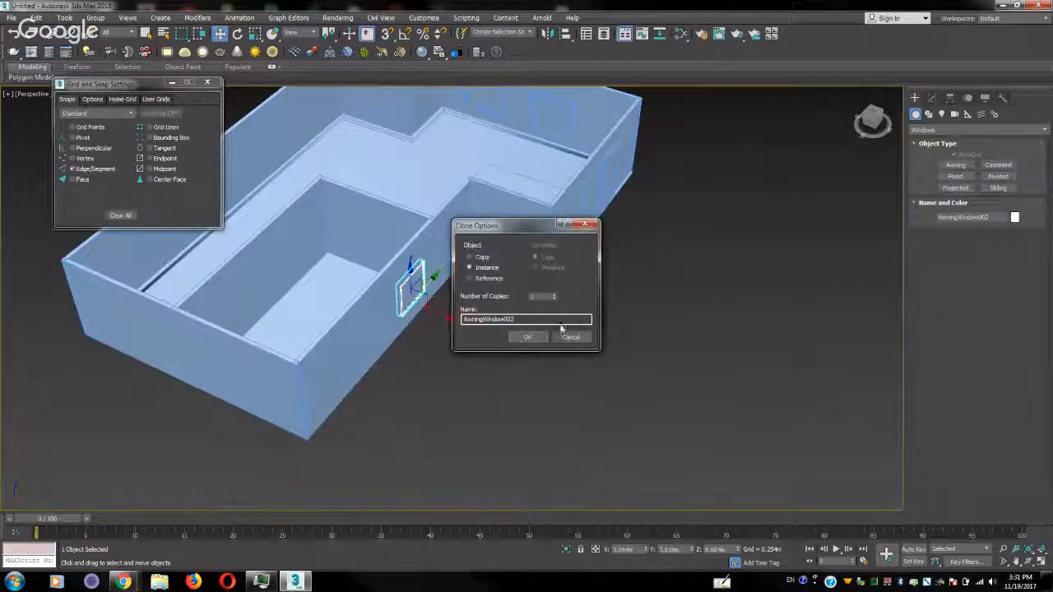
{"action": "left_click", "coordinate": [530, 338]}
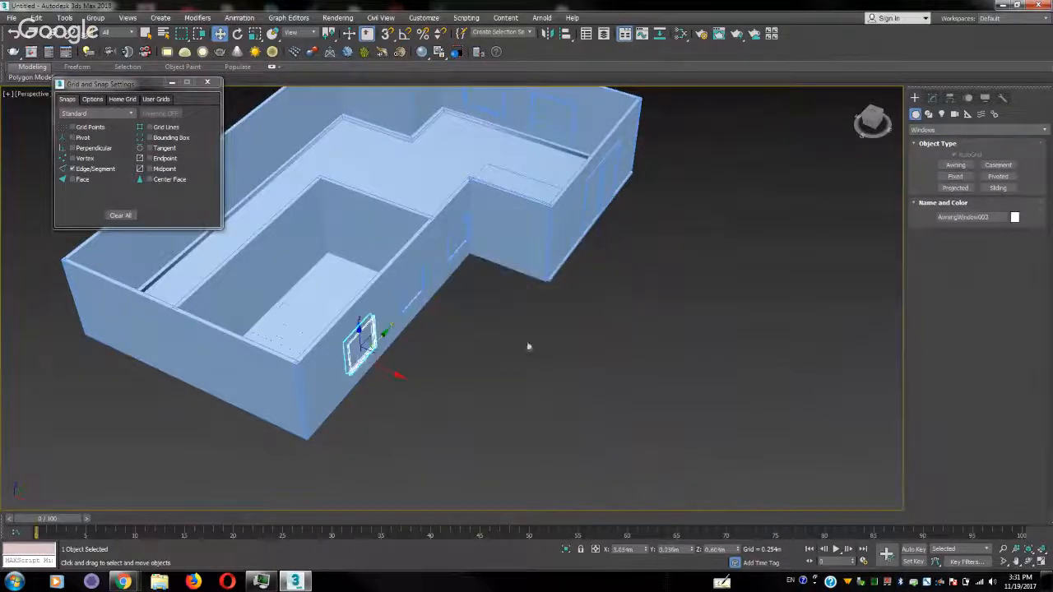
Examine the row of awning windows and the furnished apartment interior from several angles
{"action": "middle_click_drag", "start_coordinate": [454, 377], "coordinate": [451, 332], "text": "alt"}
{"action": "scroll", "coordinate": [450, 333], "scroll_direction": "up", "scroll_amount": 5}
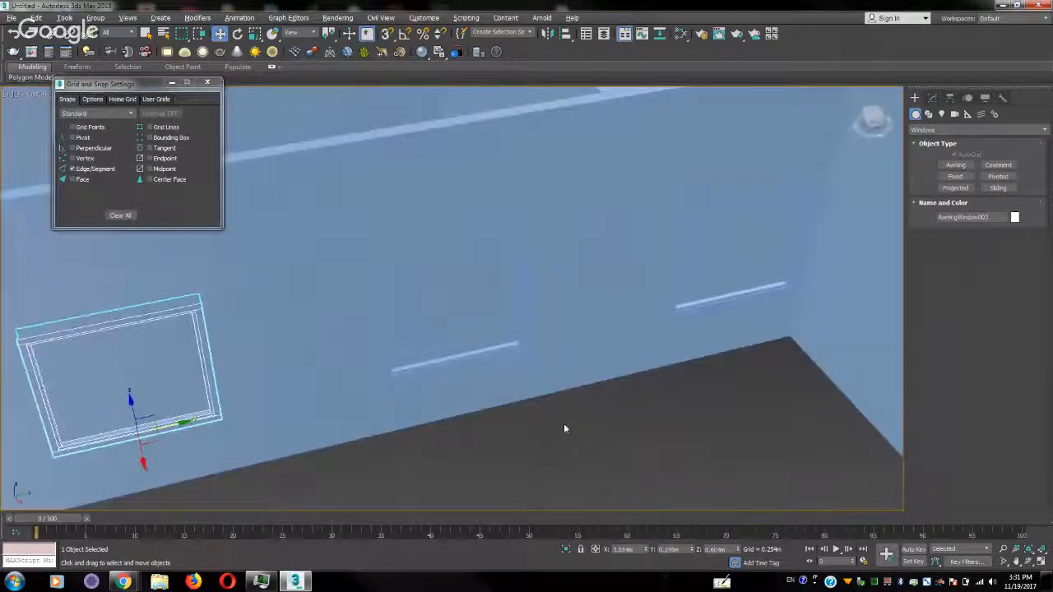
{"action": "left_click", "coordinate": [564, 426]}
{"action": "scroll", "coordinate": [543, 333], "scroll_direction": "down", "scroll_amount": 6}
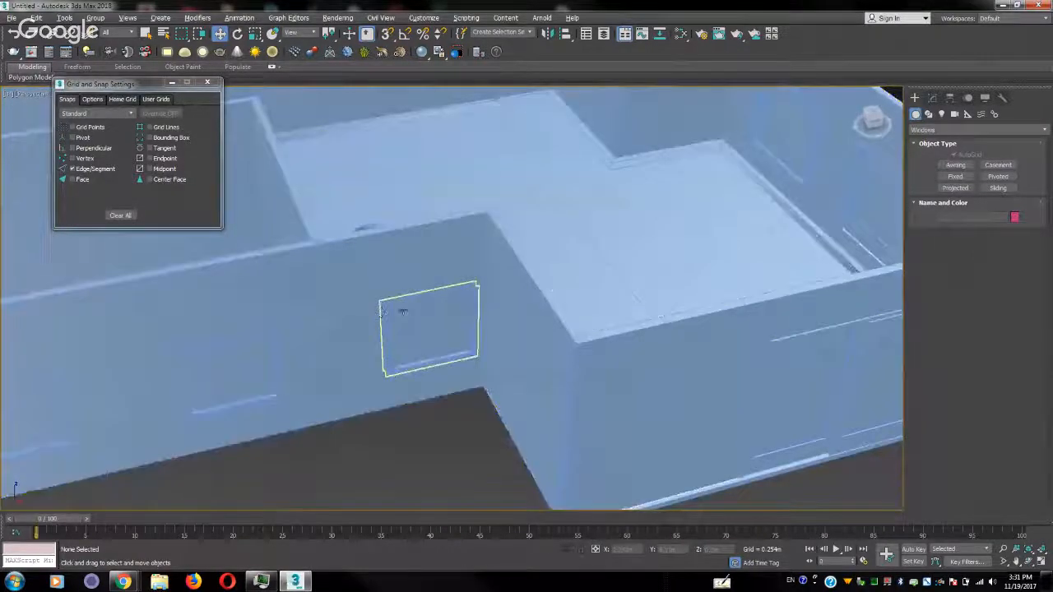
{"action": "mouse_move", "coordinate": [427, 263]}
{"action": "middle_mouse_down"}
{"action": "mouse_move", "coordinate": [435, 354]}
{"action": "mouse_move", "coordinate": [470, 301]}
{"action": "mouse_move", "coordinate": [436, 279]}
{"action": "middle_mouse_up"}
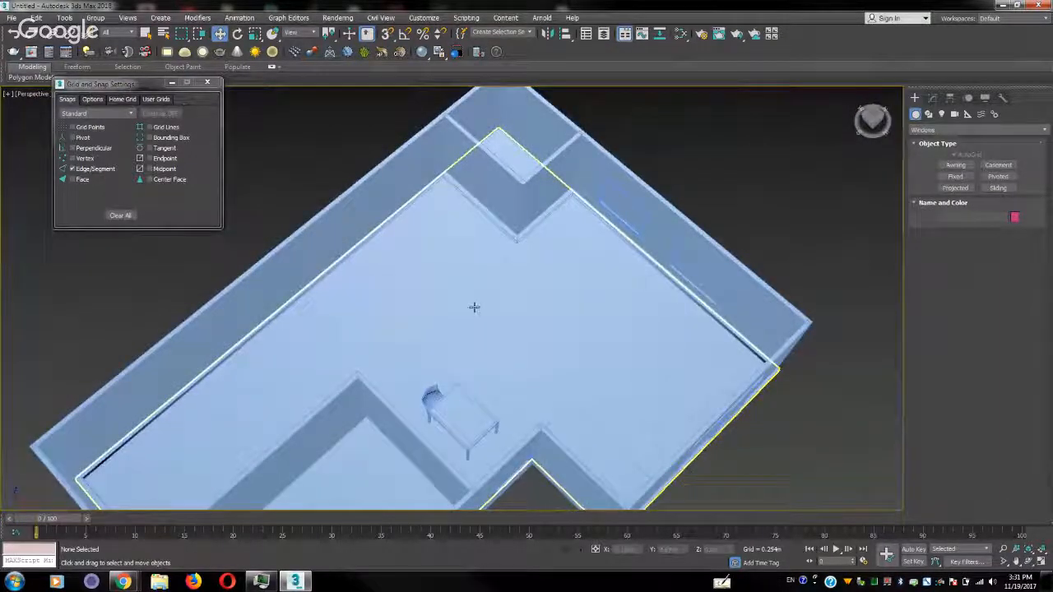
{"action": "middle_click_drag", "start_coordinate": [472, 305], "coordinate": [520, 304], "text": "alt"}
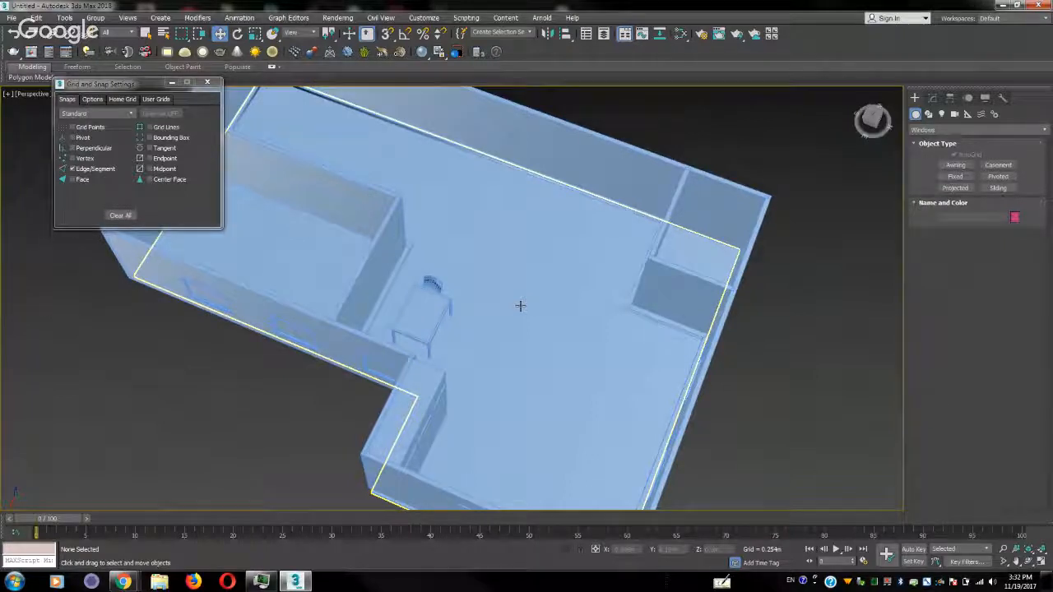
{"action": "middle_click_drag", "start_coordinate": [494, 304], "coordinate": [510, 276]}
{"action": "scroll", "coordinate": [575, 278], "scroll_direction": "down", "scroll_amount": 2}
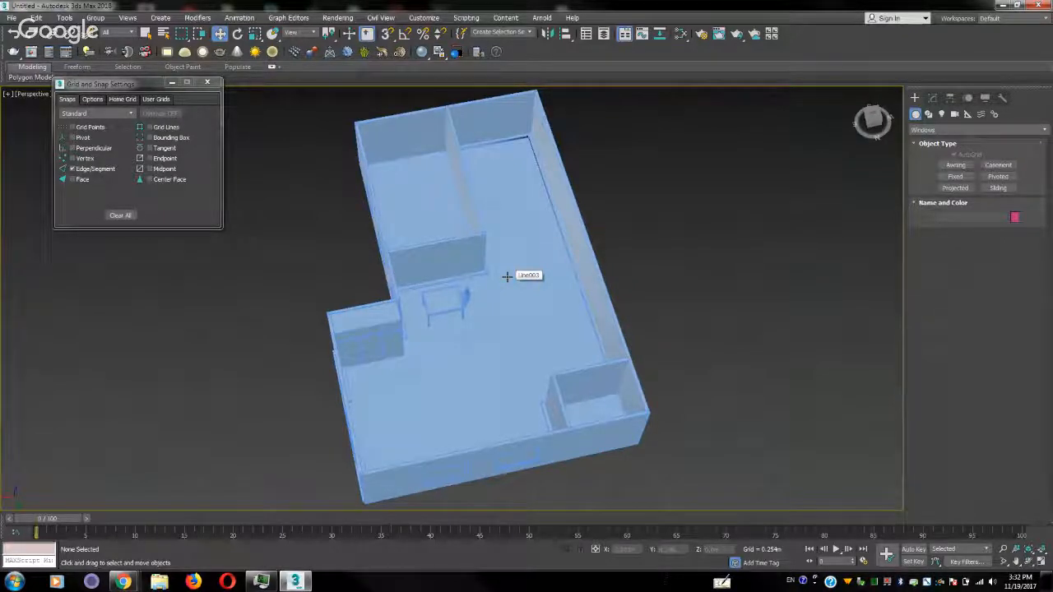
{"action": "scroll", "coordinate": [499, 277], "scroll_direction": "up", "scroll_amount": 3}
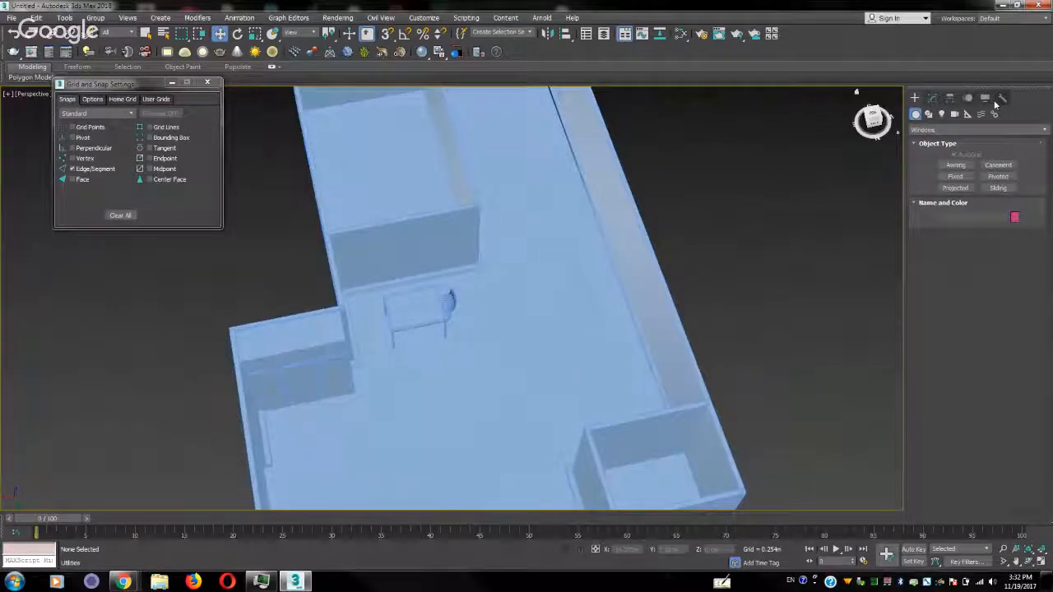
Unhide all objects and convert the ceiling slab to an editable poly
{"action": "left_click", "coordinate": [986, 100]}
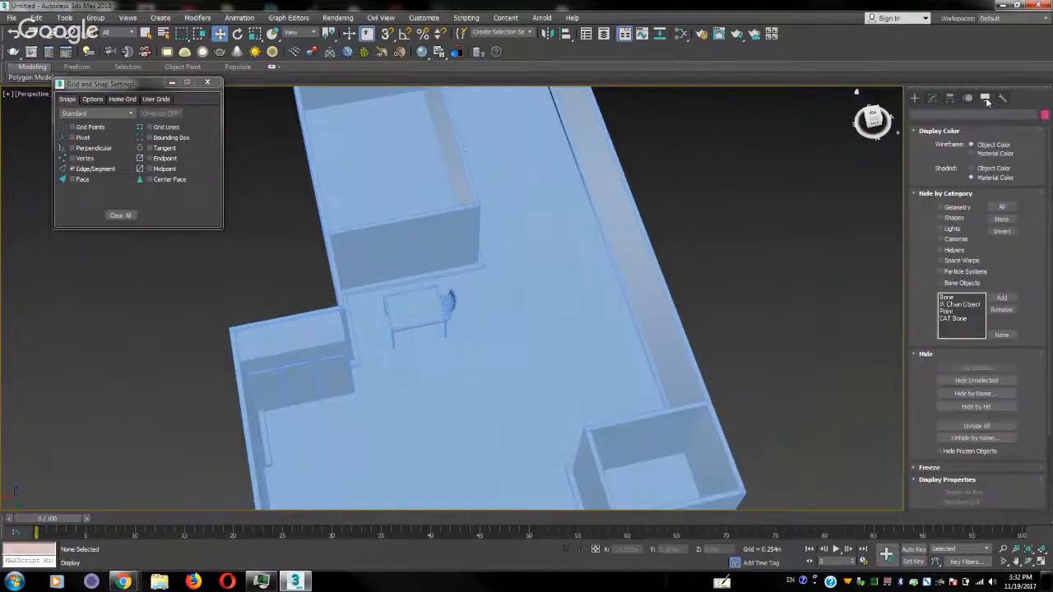
{"action": "left_click", "coordinate": [978, 426]}
{"action": "left_click", "coordinate": [550, 295]}
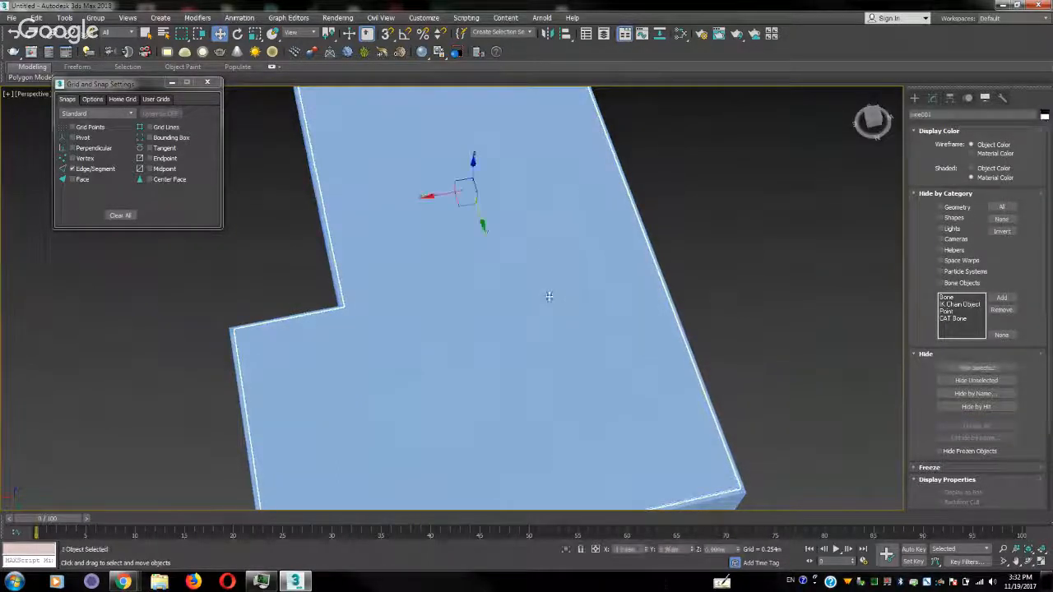
{"action": "left_click", "coordinate": [933, 98]}
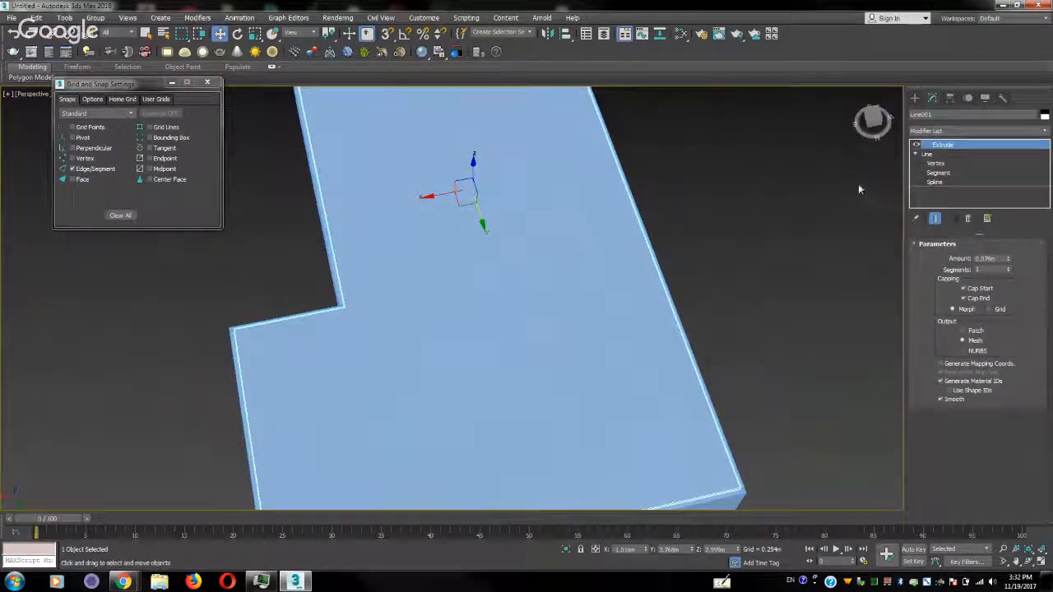
{"action": "right_click", "coordinate": [547, 220]}
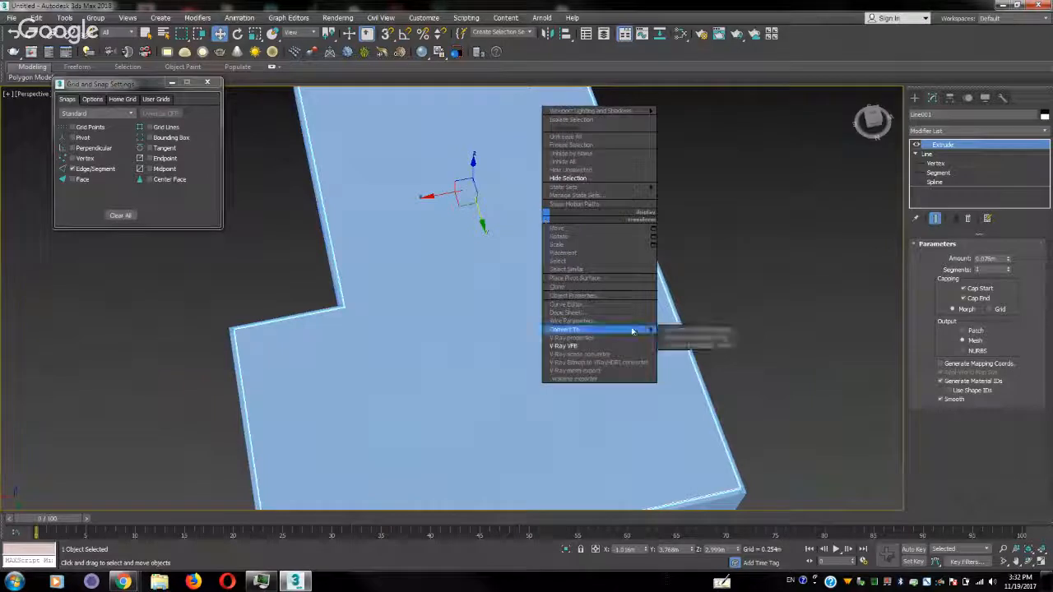
{"action": "mouse_move", "coordinate": [576, 329]}
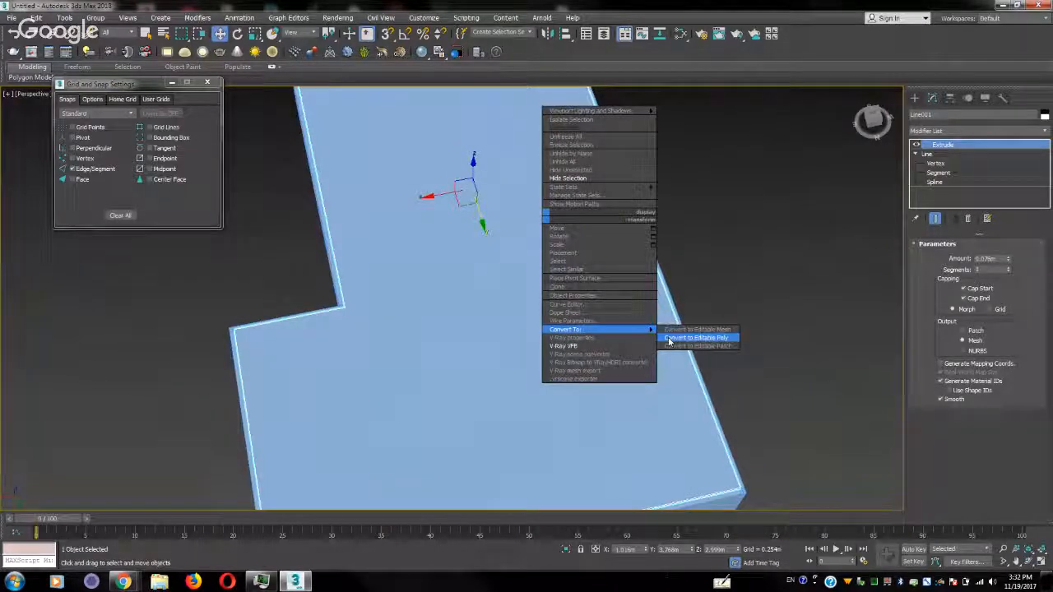
{"action": "left_click", "coordinate": [695, 339]}
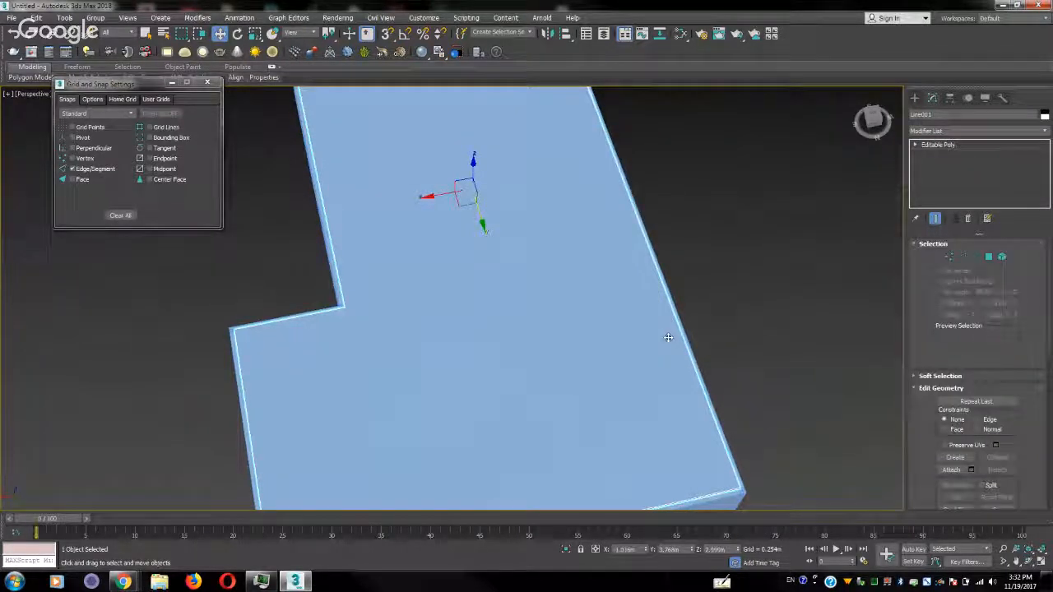
Hide the ceiling slab's top polygon and return to object level
{"action": "left_click", "coordinate": [988, 257]}
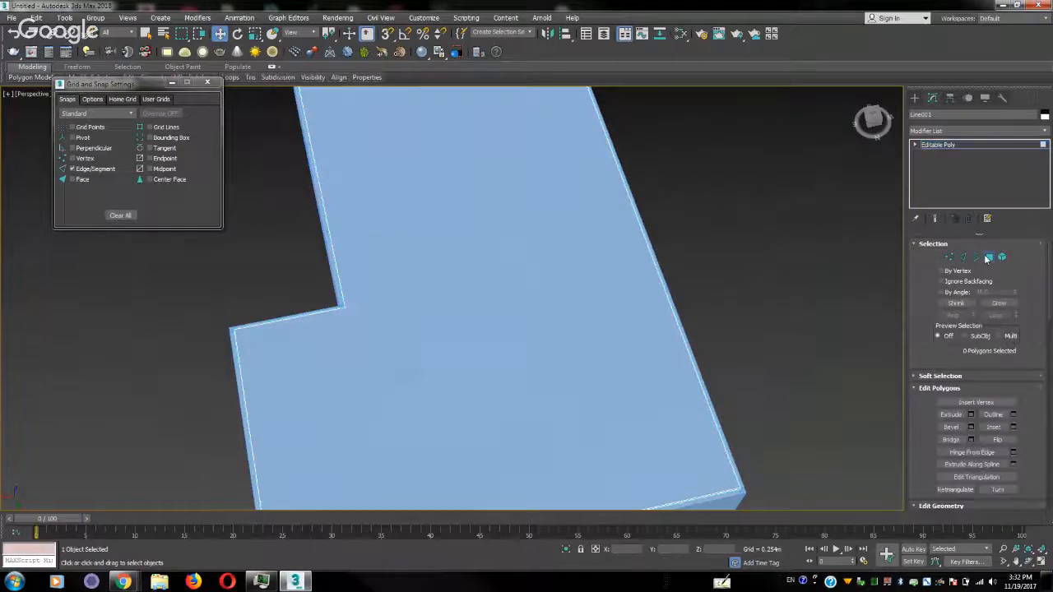
{"action": "left_click", "coordinate": [522, 304]}
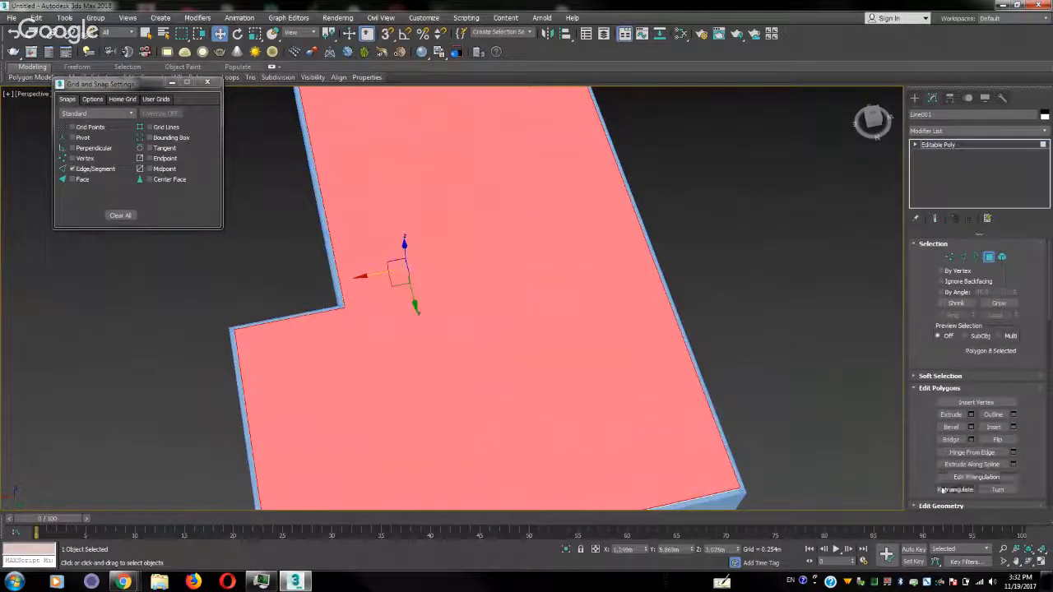
{"action": "left_click_drag", "start_coordinate": [921, 467], "coordinate": [942, 300]}
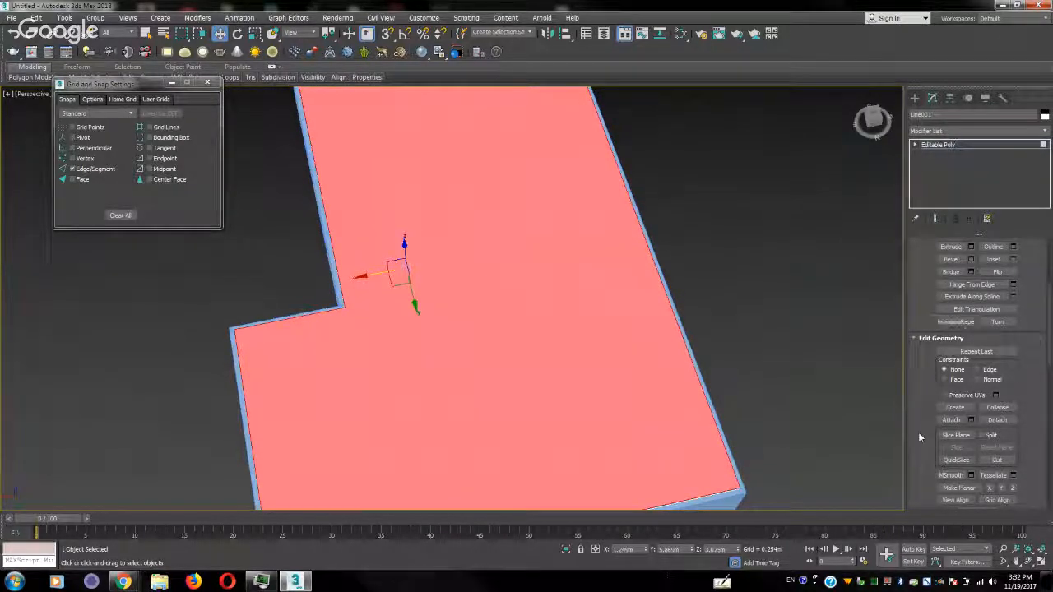
{"action": "left_click_drag", "start_coordinate": [918, 432], "coordinate": [930, 220]}
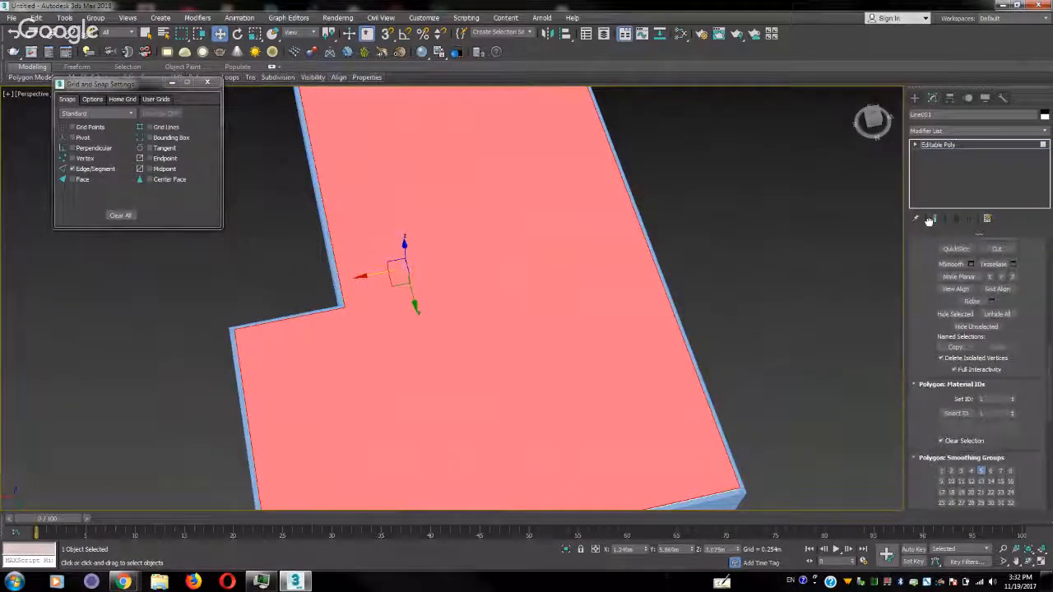
{"action": "left_click", "coordinate": [956, 315]}
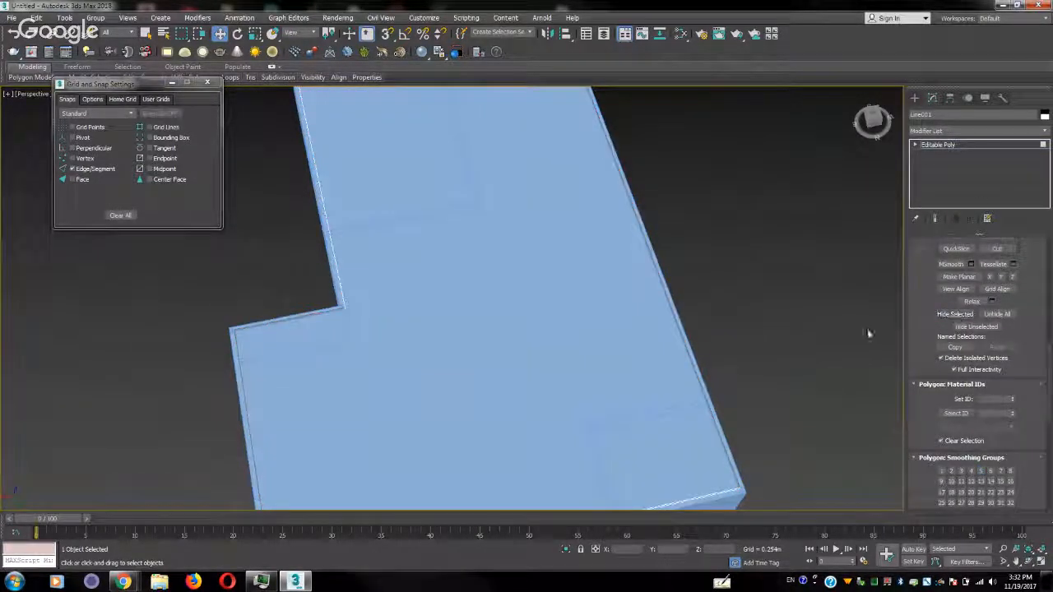
{"action": "left_click", "coordinate": [1039, 147]}
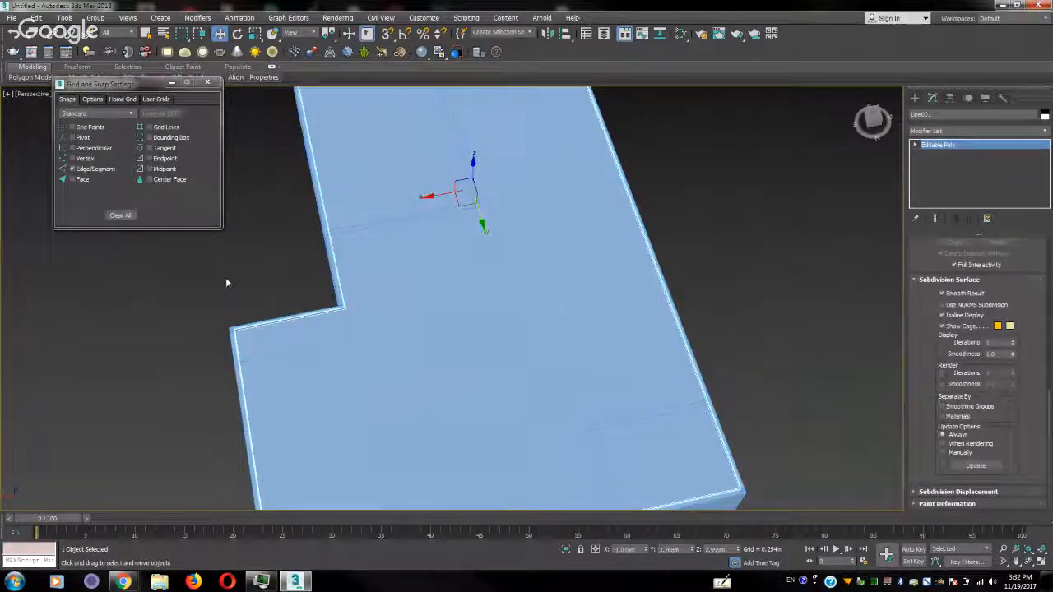
Set the ceiling slab's display properties to By Object with Backface Cull enabled, and deselect the slab
{"action": "left_click", "coordinate": [196, 266]}
{"action": "left_click", "coordinate": [444, 346]}
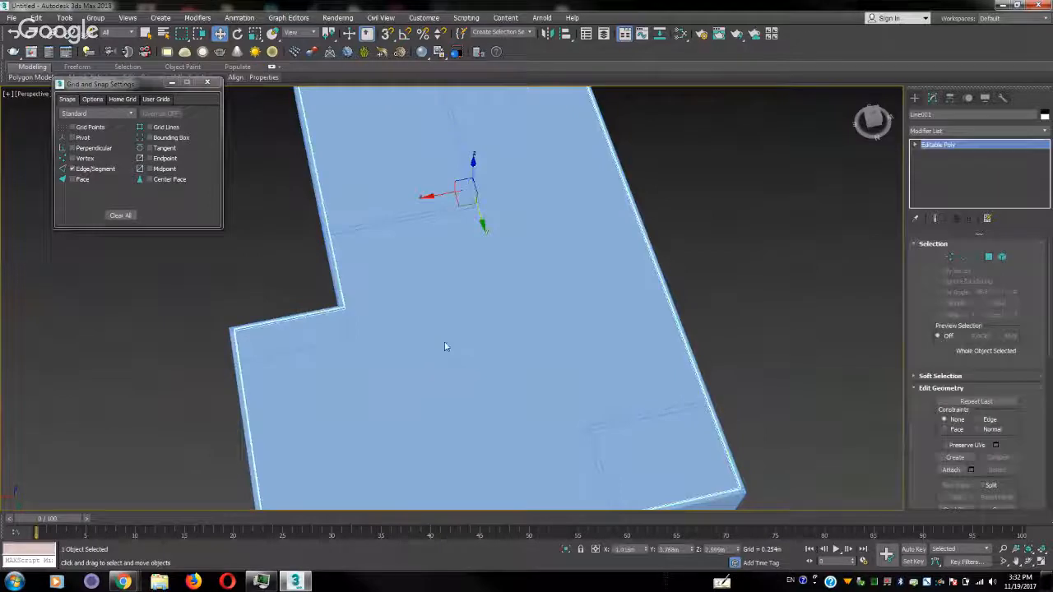
{"action": "right_click", "coordinate": [444, 346]}
{"action": "left_click", "coordinate": [512, 418]}
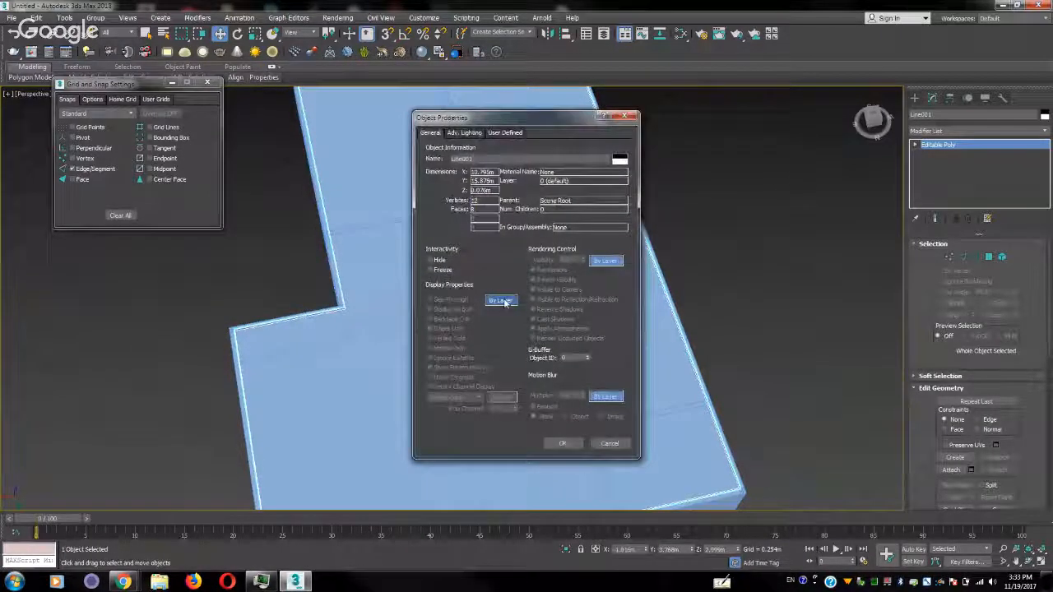
{"action": "left_click", "coordinate": [502, 300]}
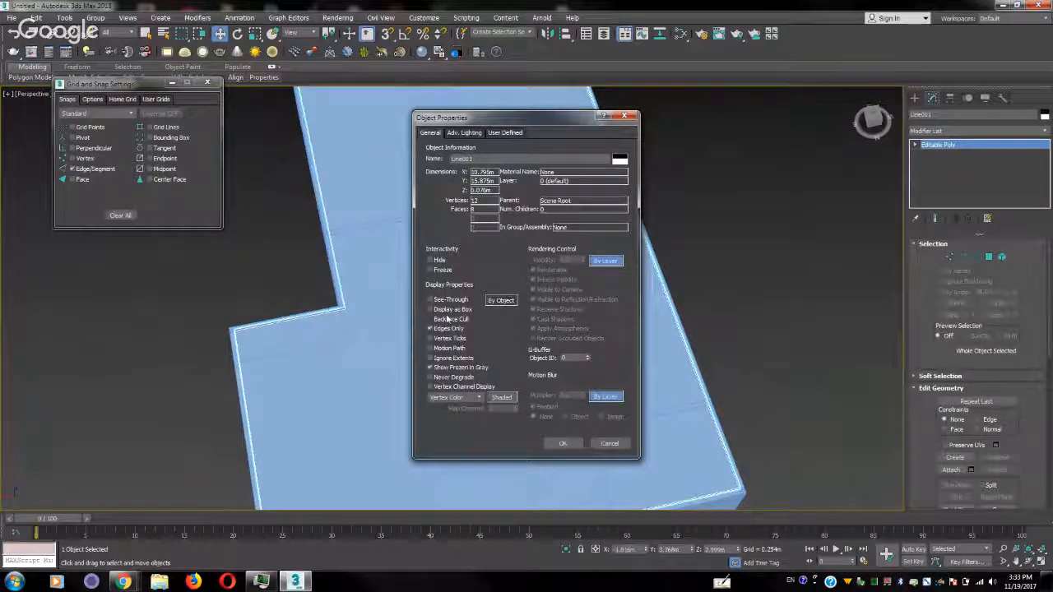
{"action": "left_click", "coordinate": [563, 443]}
{"action": "left_click", "coordinate": [700, 314]}
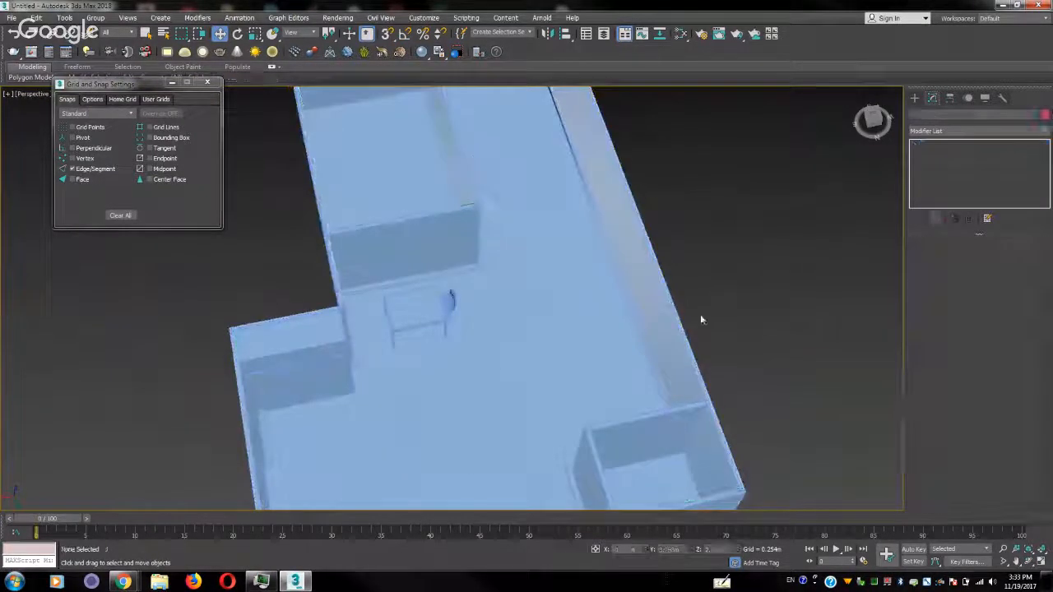
Examine the apartment from above and inside, around the chair, to check how the ceiling slab displays
{"action": "middle_click_drag", "start_coordinate": [684, 339], "coordinate": [583, 362], "text": "alt"}
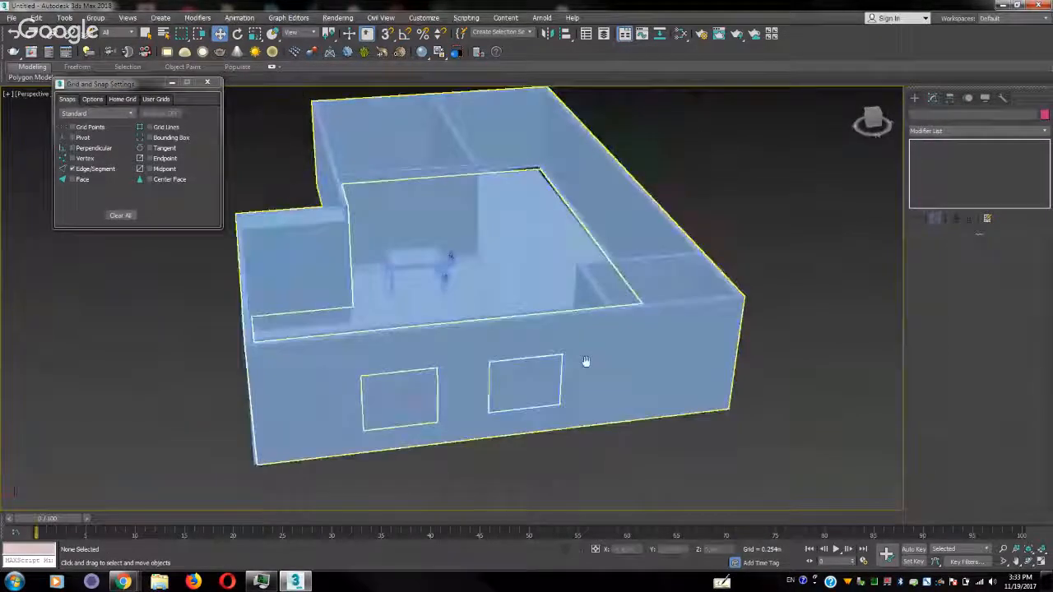
{"action": "scroll", "coordinate": [583, 362], "scroll_direction": "up", "scroll_amount": 6}
{"action": "scroll", "coordinate": [519, 321], "scroll_direction": "up", "scroll_amount": 6}
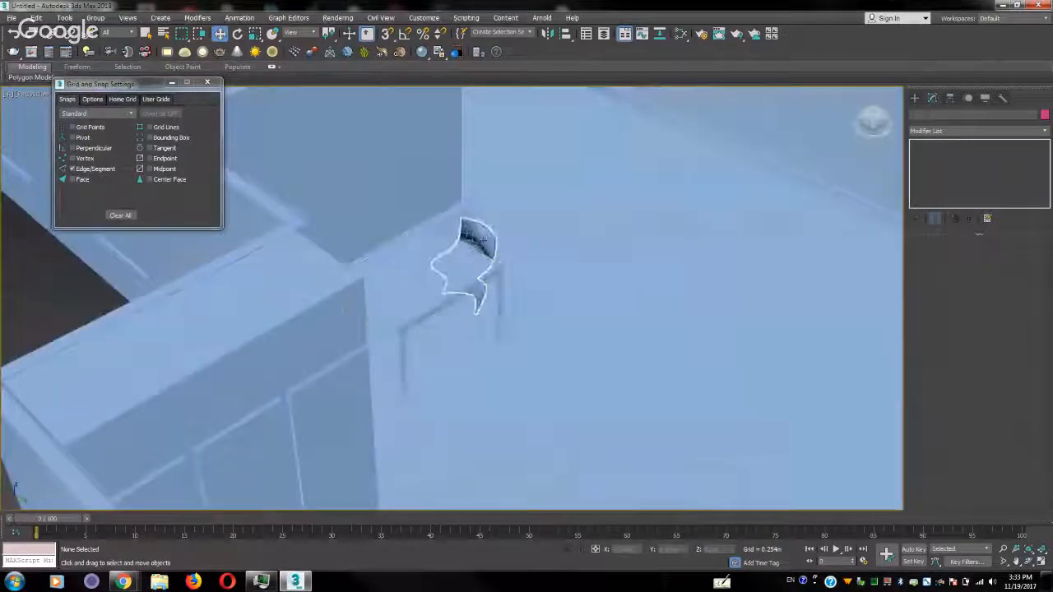
{"action": "left_click", "coordinate": [477, 251]}
{"action": "scroll", "coordinate": [484, 241], "scroll_direction": "up", "scroll_amount": 5}
{"action": "middle_click_drag", "start_coordinate": [523, 322], "coordinate": [494, 262], "text": "alt"}
{"action": "middle_click_drag", "start_coordinate": [642, 211], "coordinate": [329, 444]}
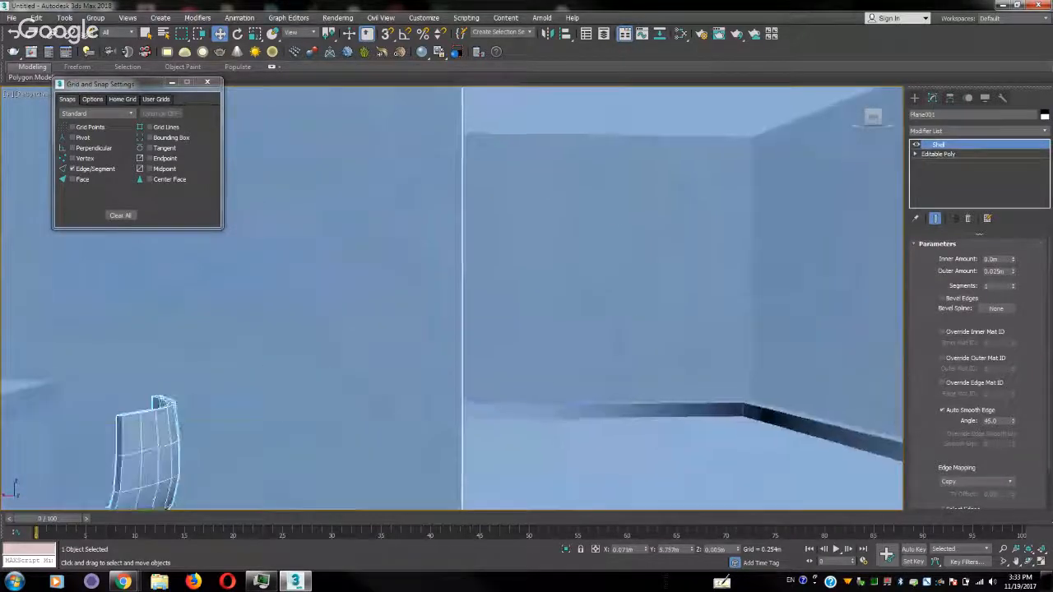
{"action": "scroll", "coordinate": [639, 303], "scroll_direction": "down", "scroll_amount": 7}
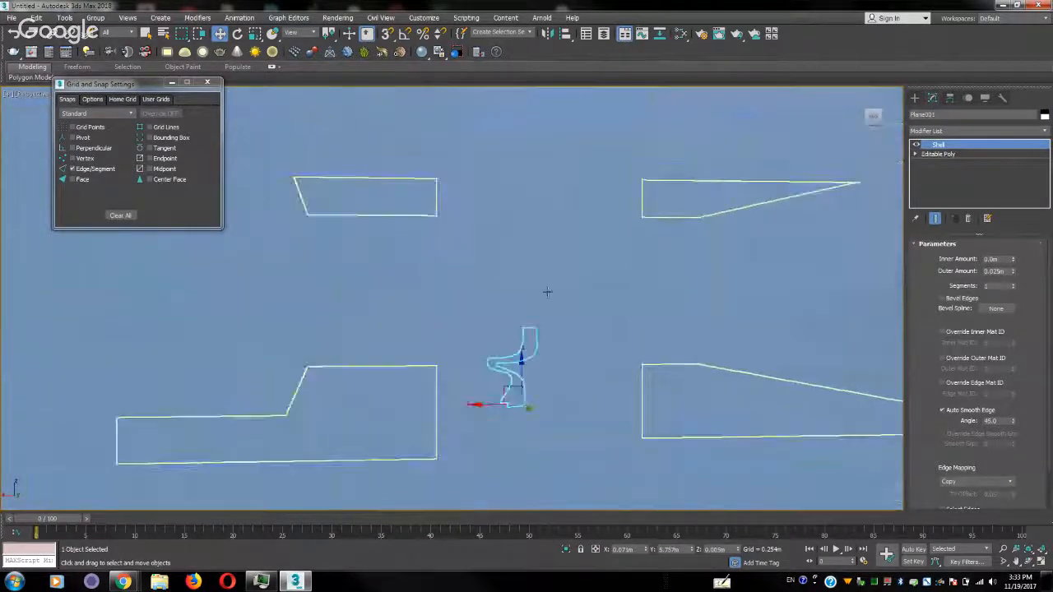
{"action": "middle_click_drag", "start_coordinate": [548, 292], "coordinate": [566, 321], "text": "alt"}
{"action": "middle_click_drag", "start_coordinate": [655, 361], "coordinate": [512, 238]}
{"action": "middle_click_drag", "start_coordinate": [593, 340], "coordinate": [594, 310], "text": "alt"}
Add an Edit Poly modifier to the outer wall and switch to polygon editing
{"action": "left_click", "coordinate": [575, 304]}
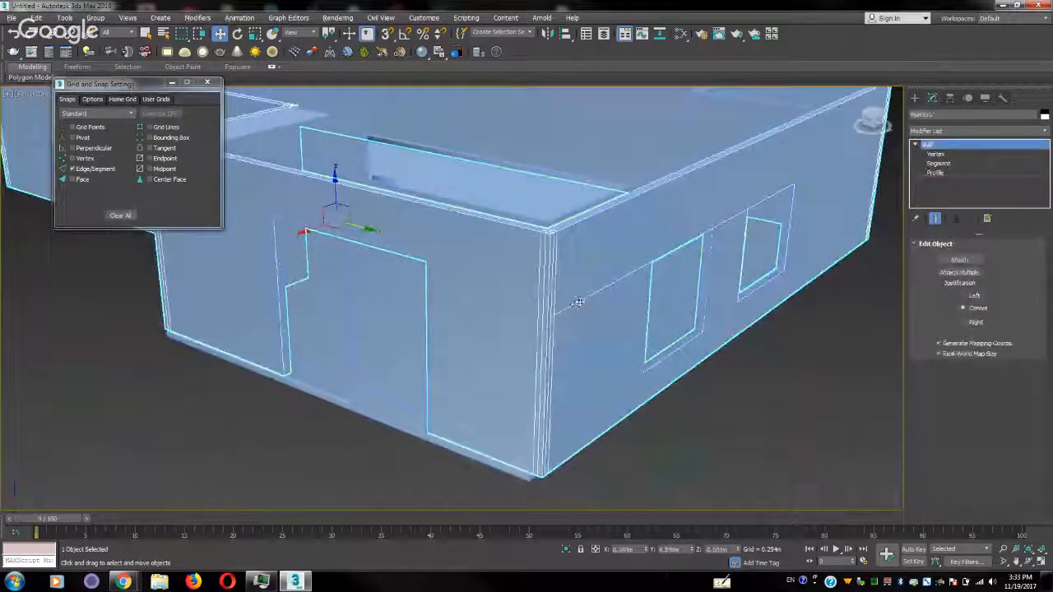
{"action": "left_click", "coordinate": [1046, 132]}
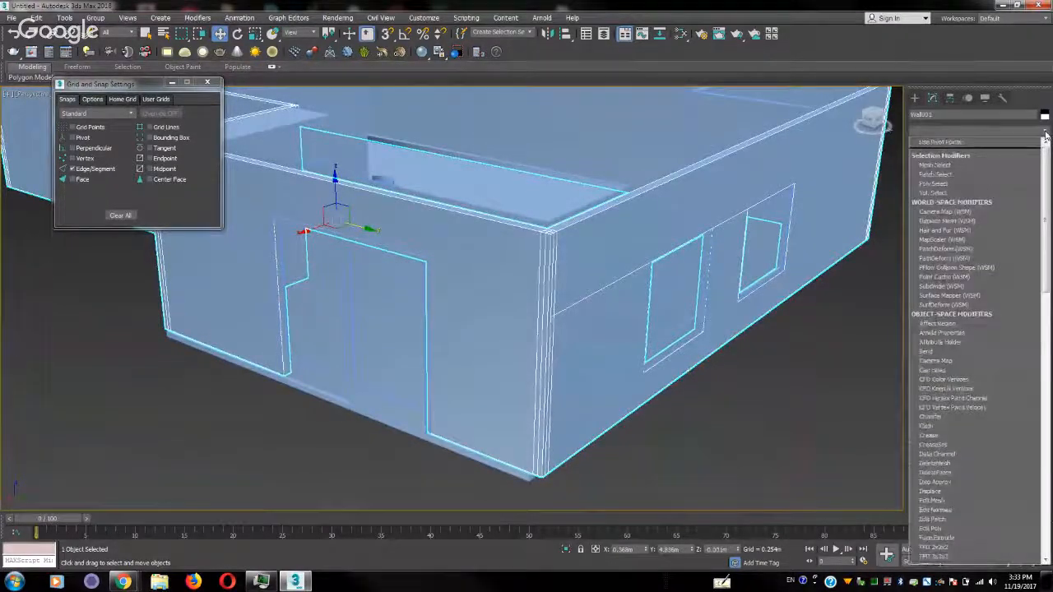
{"action": "key", "text": "e"}
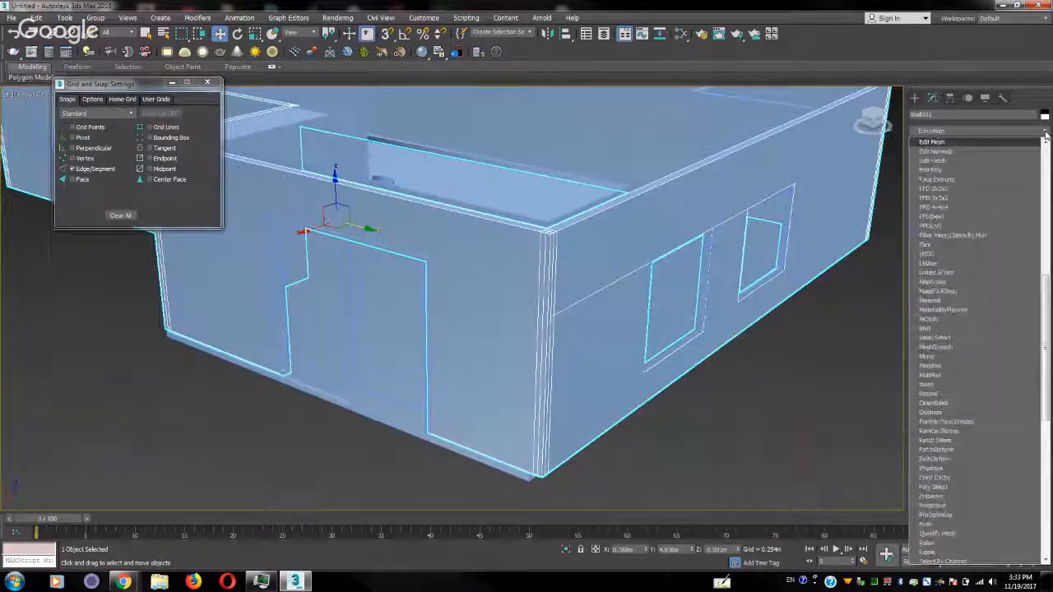
{"action": "left_click", "coordinate": [980, 170]}
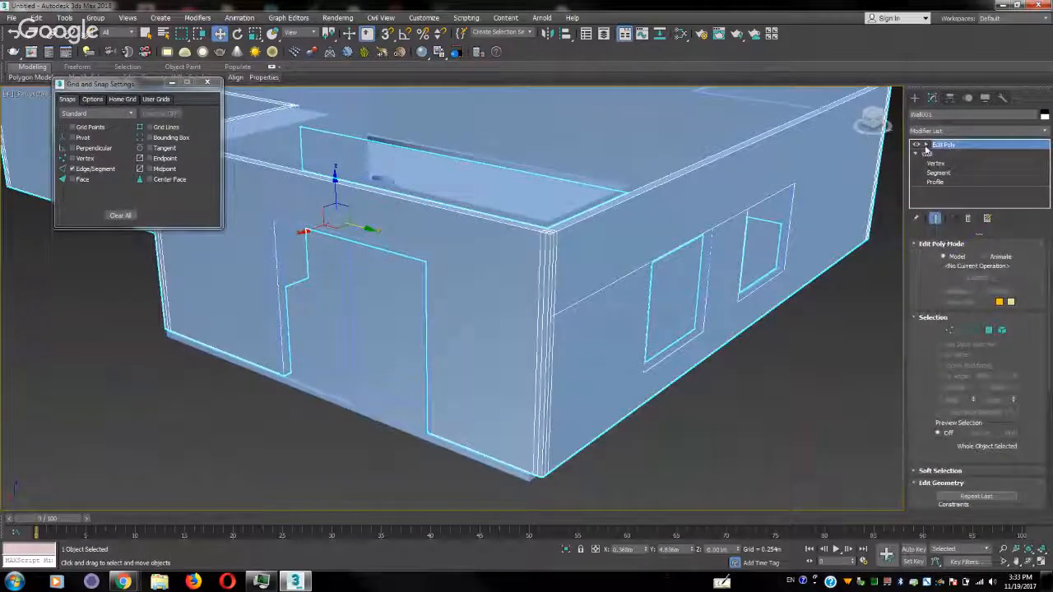
{"action": "left_click", "coordinate": [989, 331]}
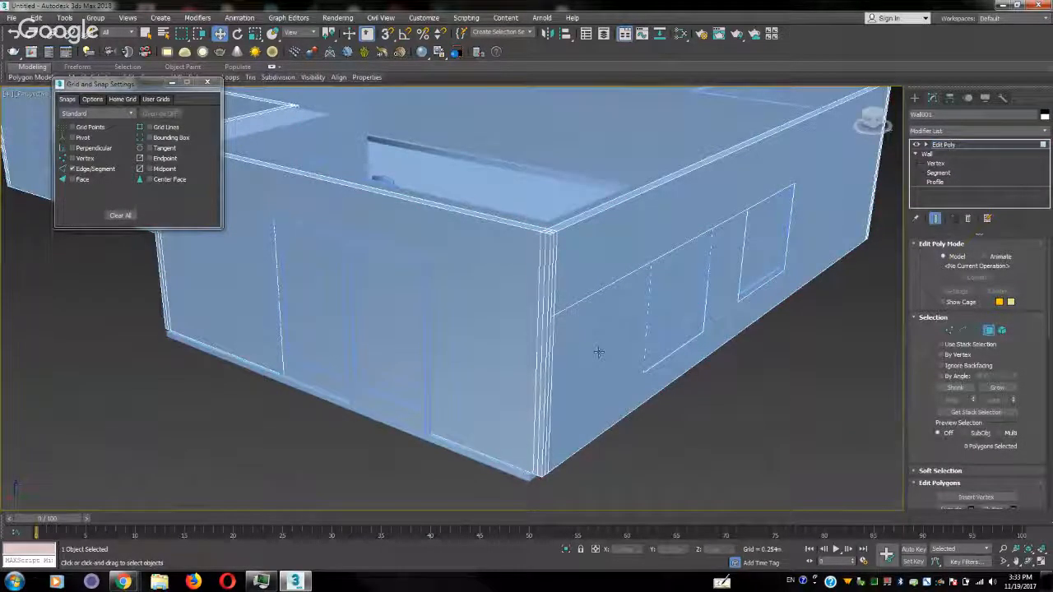
Select the outward-facing polygons of the outer wall all around the building
{"action": "left_click", "coordinate": [598, 352]}
{"action": "left_click", "coordinate": [501, 356], "text": "ctrl"}
{"action": "middle_click_drag", "start_coordinate": [425, 343], "coordinate": [735, 438]}
{"action": "middle_click_drag", "start_coordinate": [470, 388], "coordinate": [552, 400], "text": "alt"}
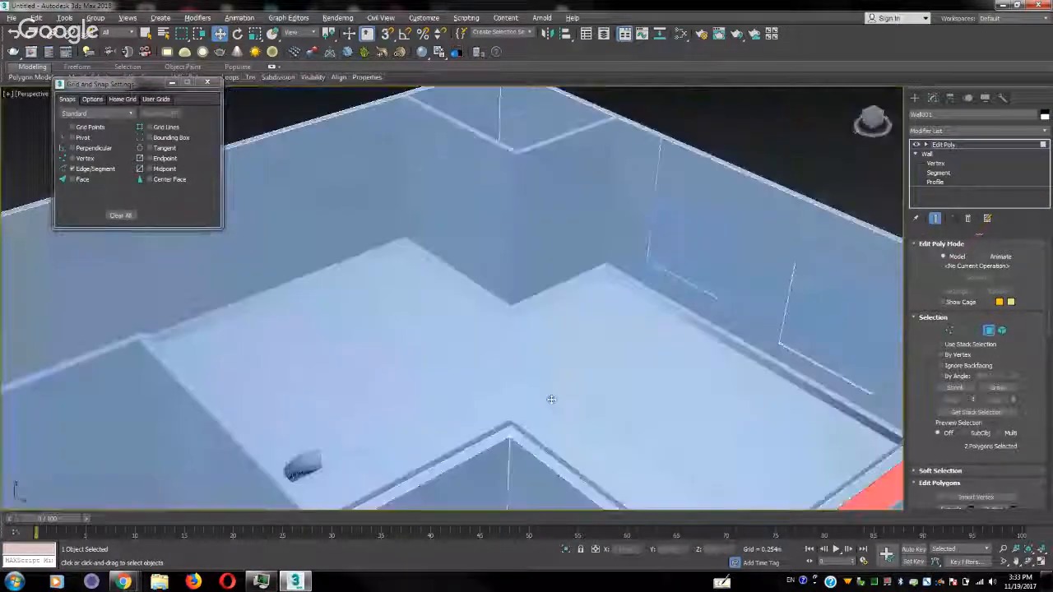
{"action": "left_click", "coordinate": [474, 486], "text": "ctrl"}
{"action": "middle_click_drag", "start_coordinate": [469, 485], "coordinate": [686, 239]}
{"action": "scroll", "coordinate": [686, 239], "scroll_direction": "down", "scroll_amount": 7}
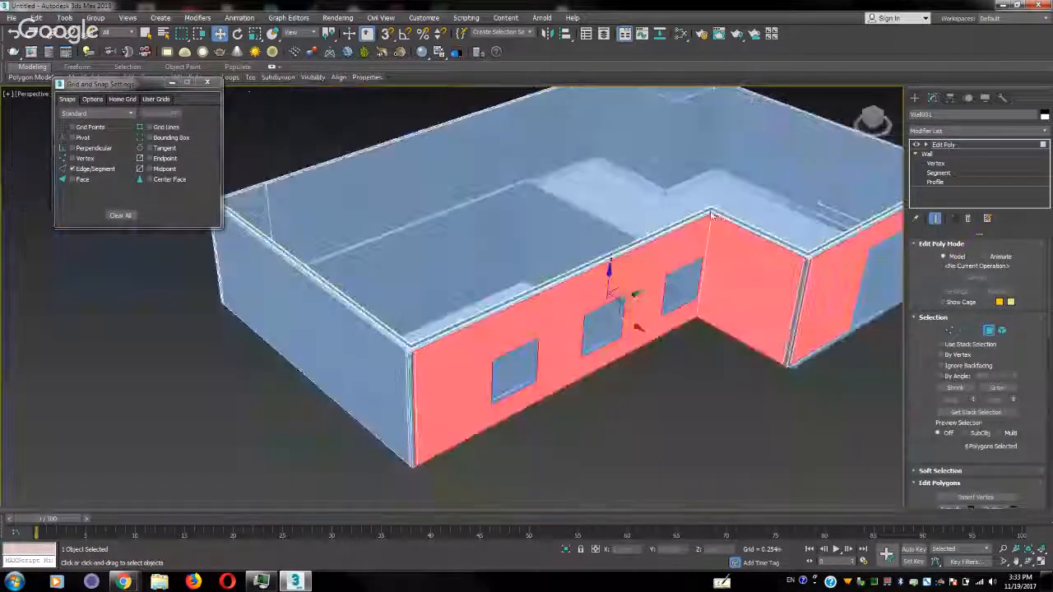
{"action": "left_click", "coordinate": [456, 324], "text": "ctrl"}
{"action": "middle_click_drag", "start_coordinate": [457, 323], "coordinate": [497, 298], "text": "alt"}
{"action": "left_click", "coordinate": [702, 433], "text": "ctrl"}
{"action": "middle_click_drag", "start_coordinate": [671, 382], "coordinate": [857, 506], "text": "alt"}
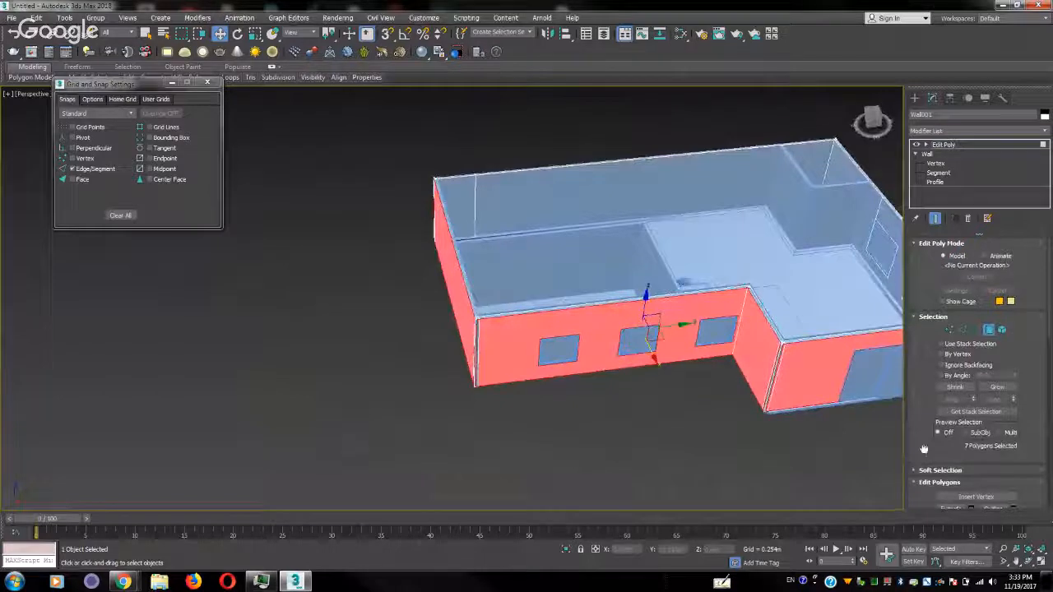
Hide the selected outer wall polygons and return to object level
{"action": "scroll", "coordinate": [928, 451], "scroll_direction": "down", "scroll_amount": 5}
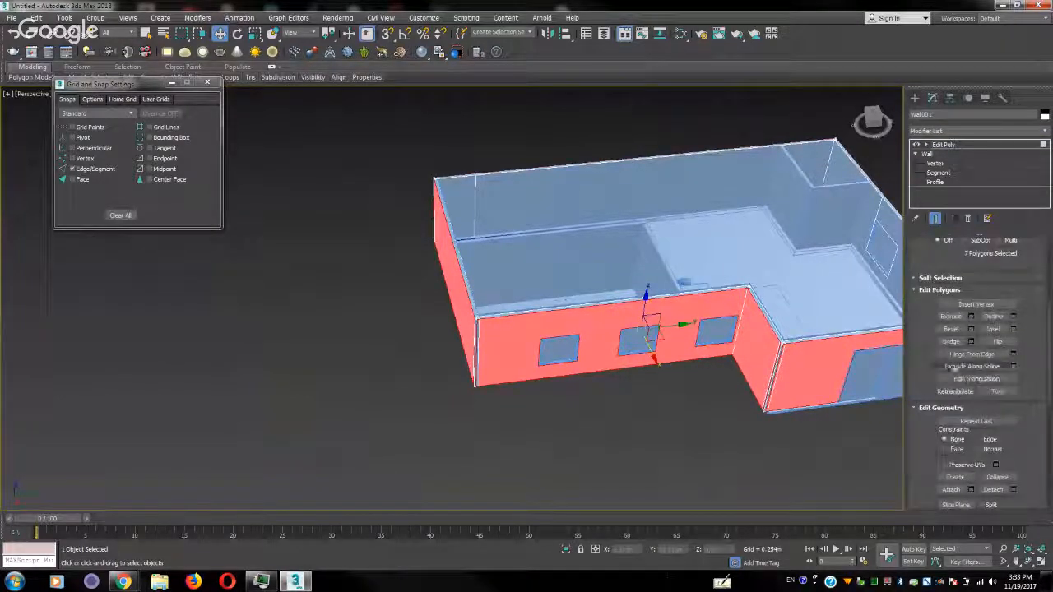
{"action": "left_click_drag", "start_coordinate": [923, 458], "coordinate": [925, 236]}
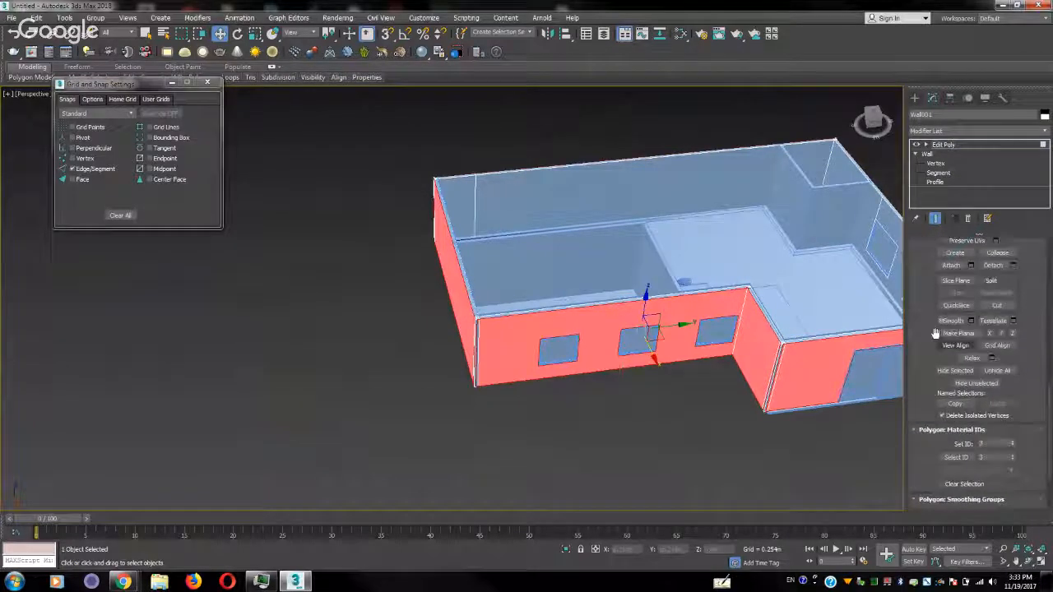
{"action": "left_click", "coordinate": [945, 372]}
{"action": "middle_click_drag", "start_coordinate": [810, 335], "coordinate": [722, 333]}
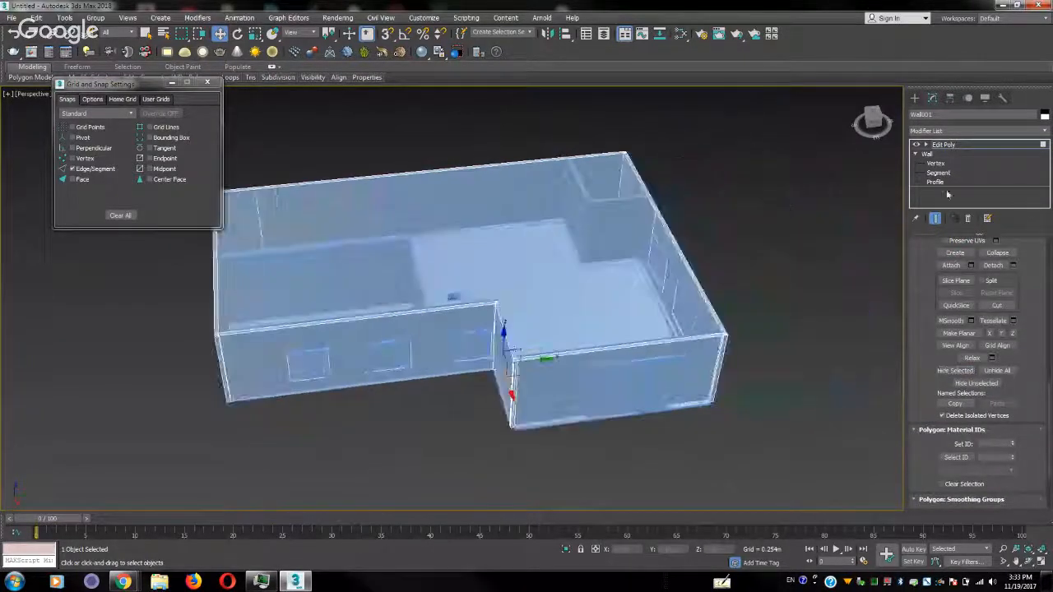
{"action": "left_click", "coordinate": [1043, 145]}
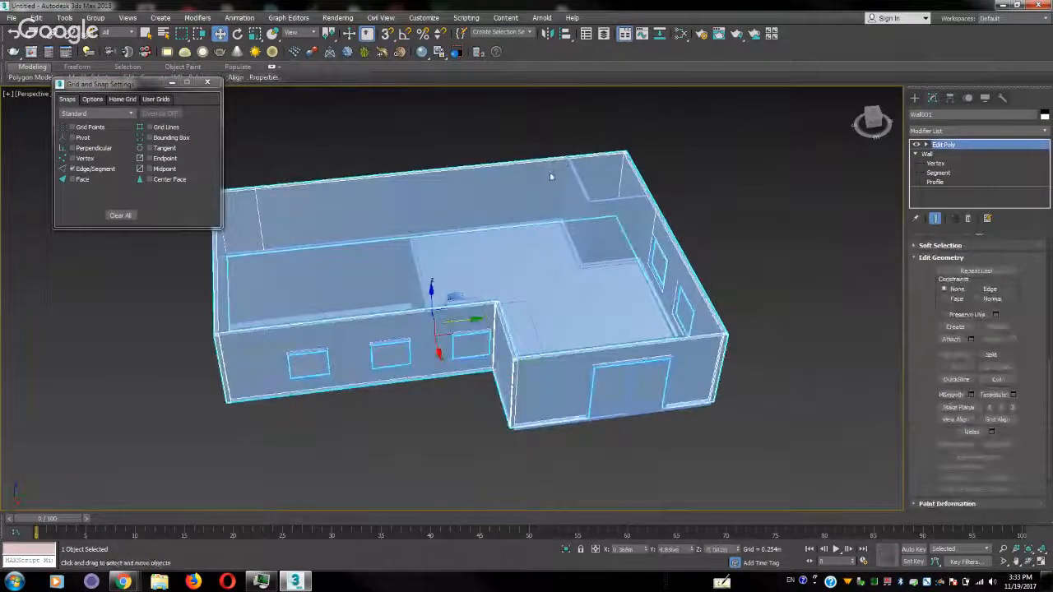
Make the outer wall display as See-Through by object, deselect it, and check the interior from above
{"action": "right_click", "coordinate": [551, 176]}
{"action": "left_click", "coordinate": [560, 243]}
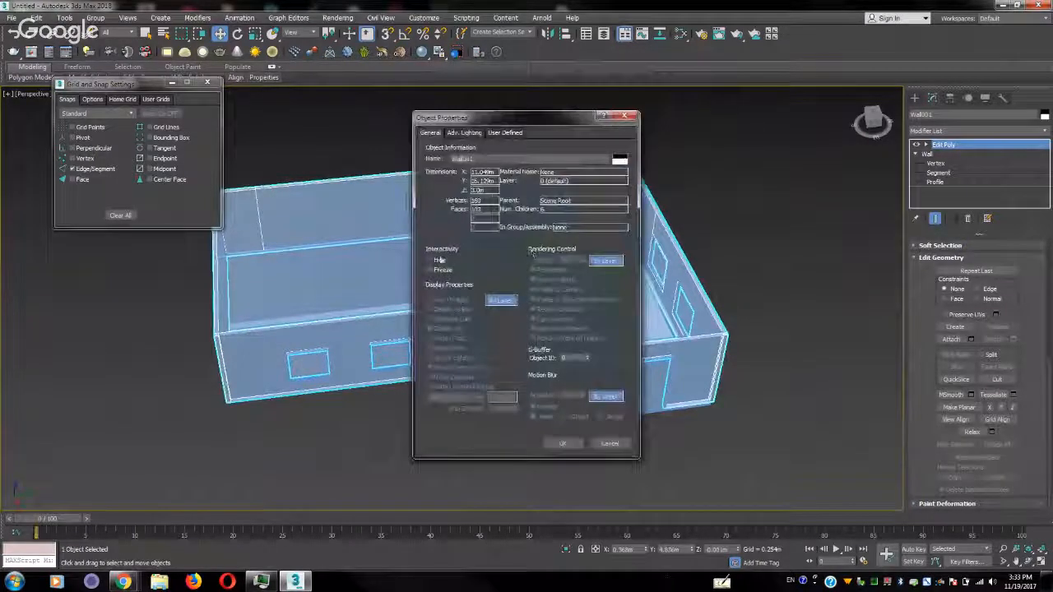
{"action": "left_click", "coordinate": [561, 445]}
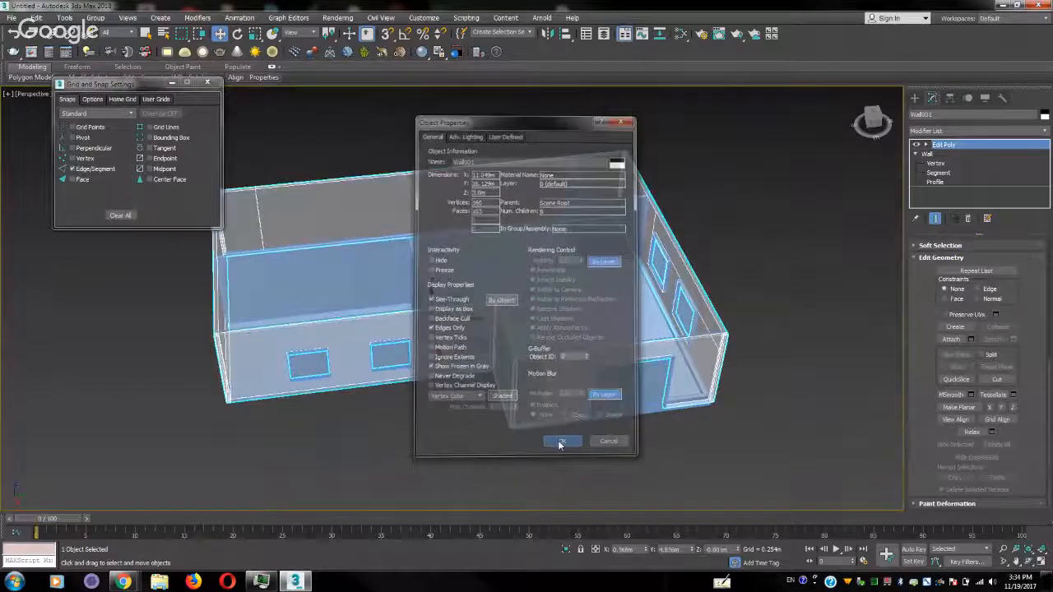
{"action": "left_click", "coordinate": [772, 346]}
{"action": "middle_click_drag", "start_coordinate": [771, 346], "coordinate": [687, 330], "text": "alt"}
{"action": "scroll", "coordinate": [688, 331], "scroll_direction": "down", "scroll_amount": 5}
{"action": "scroll", "coordinate": [690, 331], "scroll_direction": "up", "scroll_amount": 8}
{"action": "scroll", "coordinate": [689, 330], "scroll_direction": "down", "scroll_amount": 5}
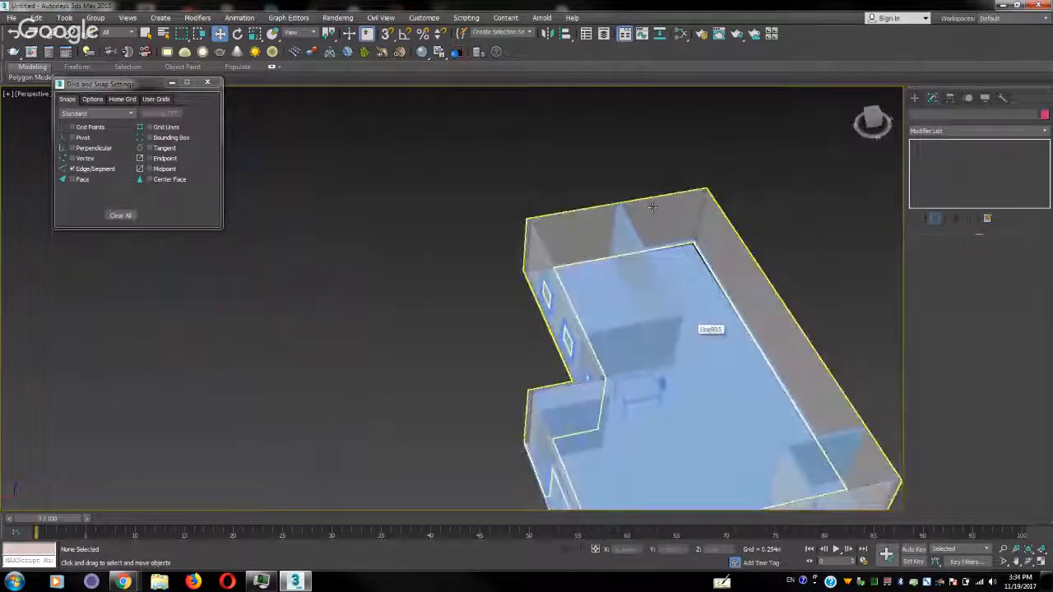
Apply Backface Cull to the outer wall in its object properties, deselect the wall, and check the interior from several angles
{"action": "left_click", "coordinate": [665, 200]}
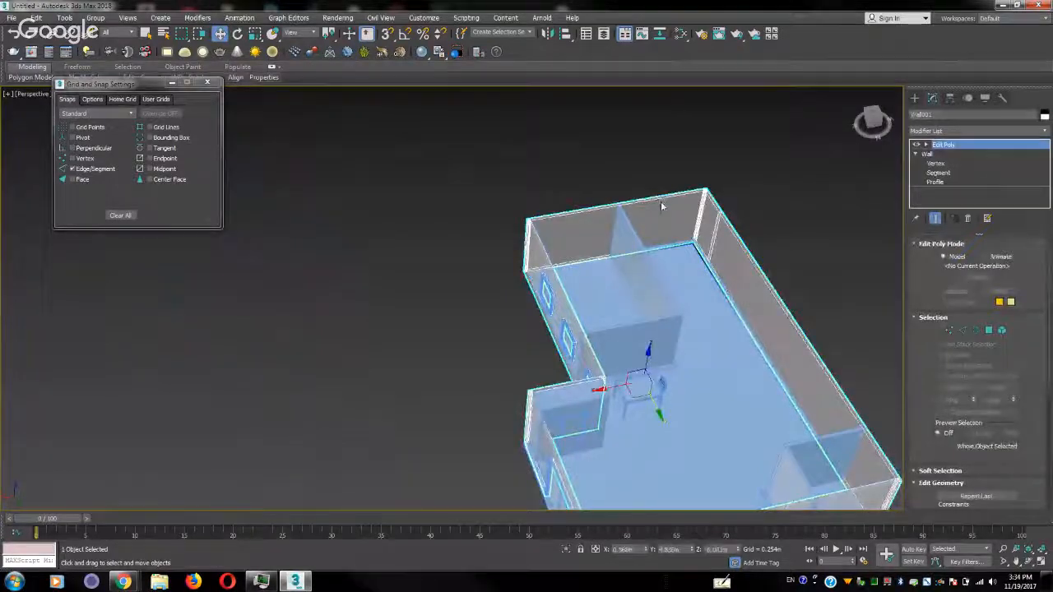
{"action": "right_click", "coordinate": [660, 201]}
{"action": "left_click", "coordinate": [689, 280]}
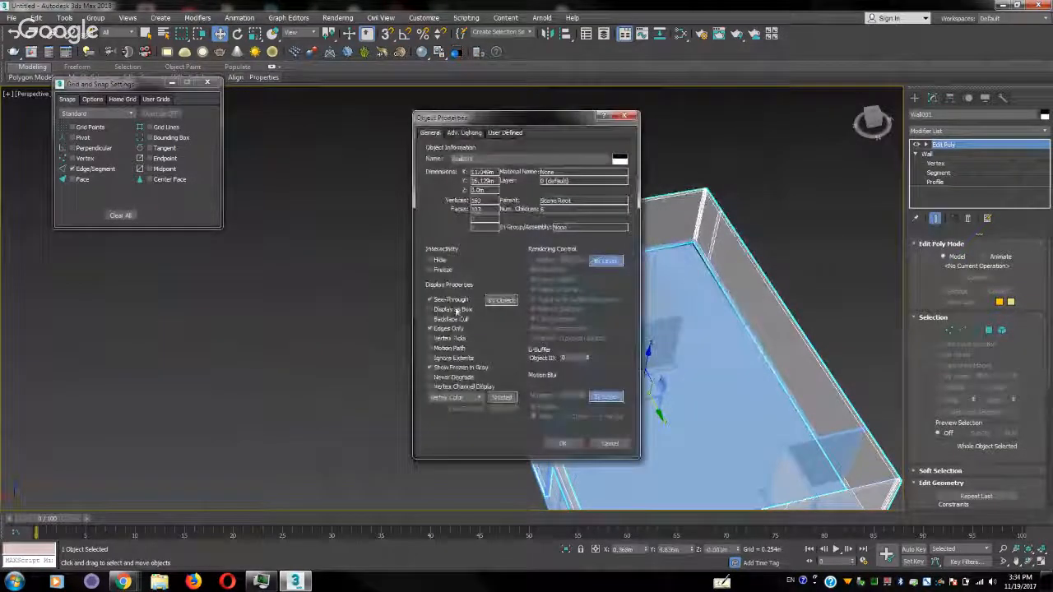
{"action": "left_click", "coordinate": [562, 443]}
{"action": "left_click", "coordinate": [417, 337]}
{"action": "middle_click_drag", "start_coordinate": [417, 338], "coordinate": [416, 299], "text": "alt"}
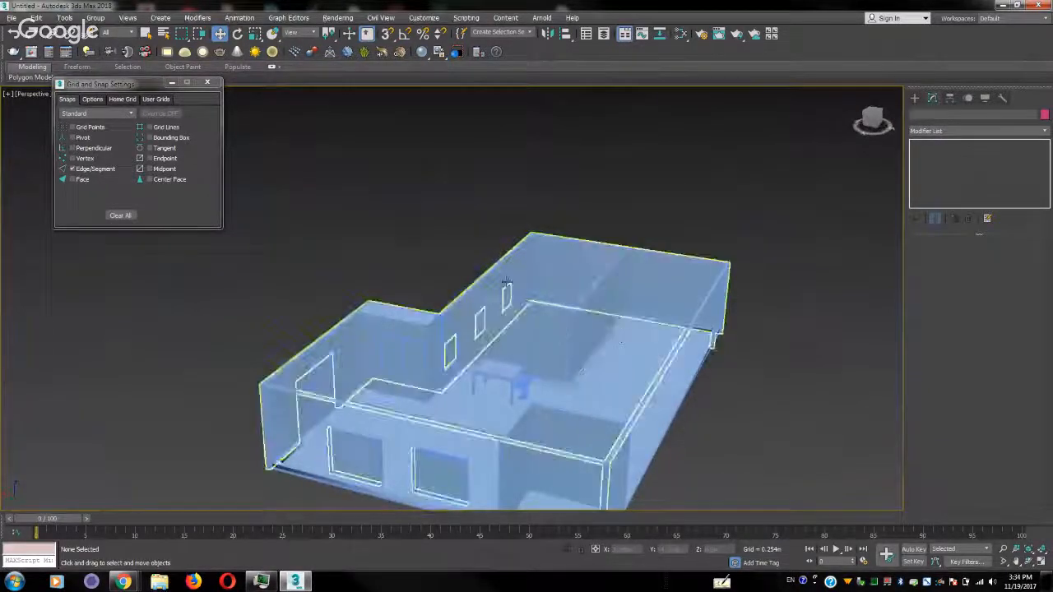
{"action": "scroll", "coordinate": [507, 282], "scroll_direction": "down", "scroll_amount": 3}
{"action": "scroll", "coordinate": [506, 282], "scroll_direction": "up", "scroll_amount": 3}
{"action": "middle_click_drag", "start_coordinate": [581, 330], "coordinate": [655, 285], "text": "alt"}
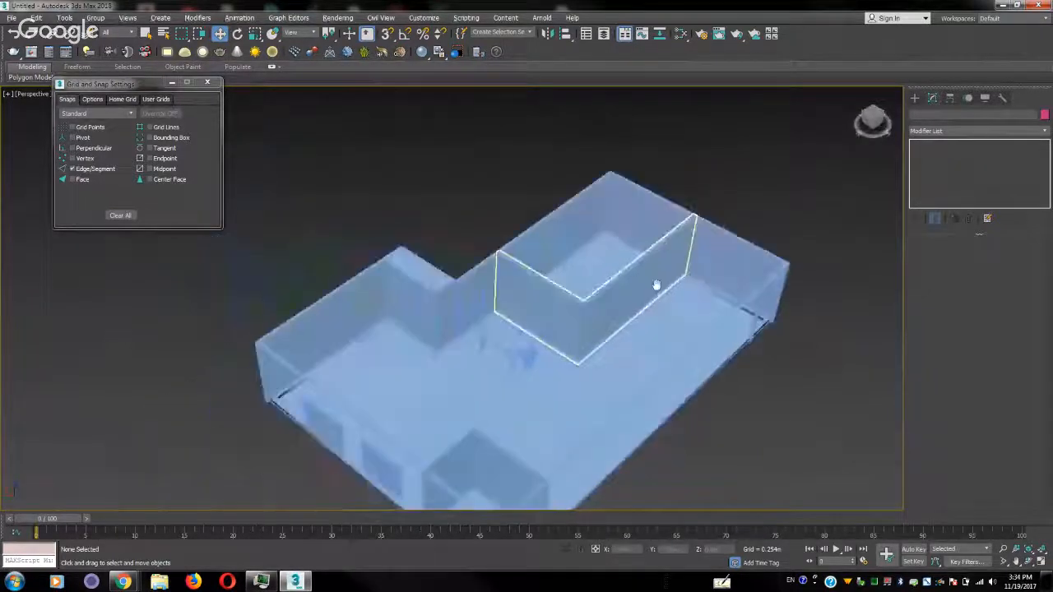
Switch object creation to the camera types
{"action": "left_click", "coordinate": [915, 99]}
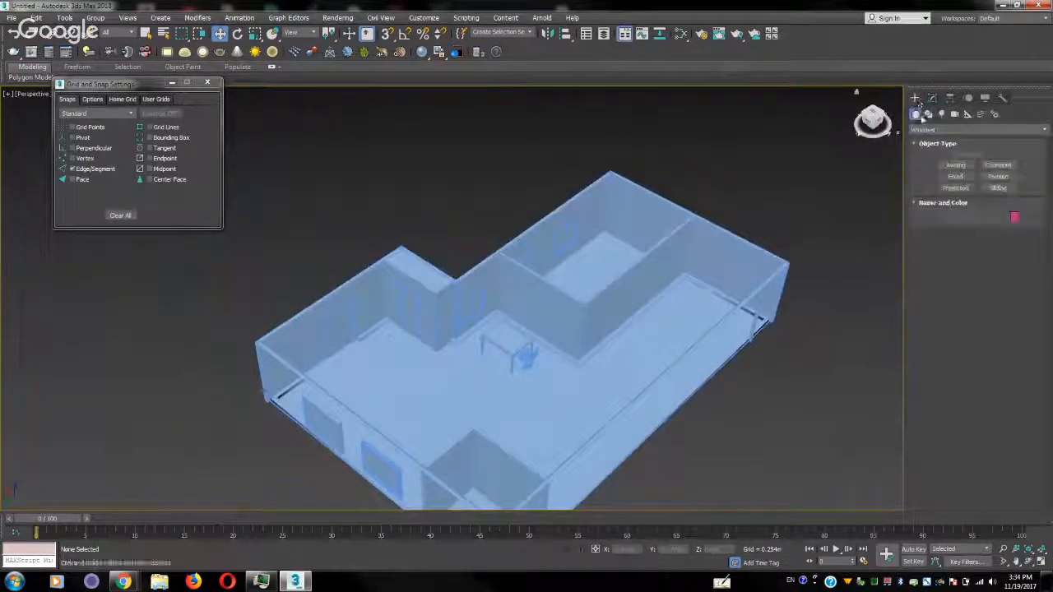
{"action": "left_click", "coordinate": [954, 115]}
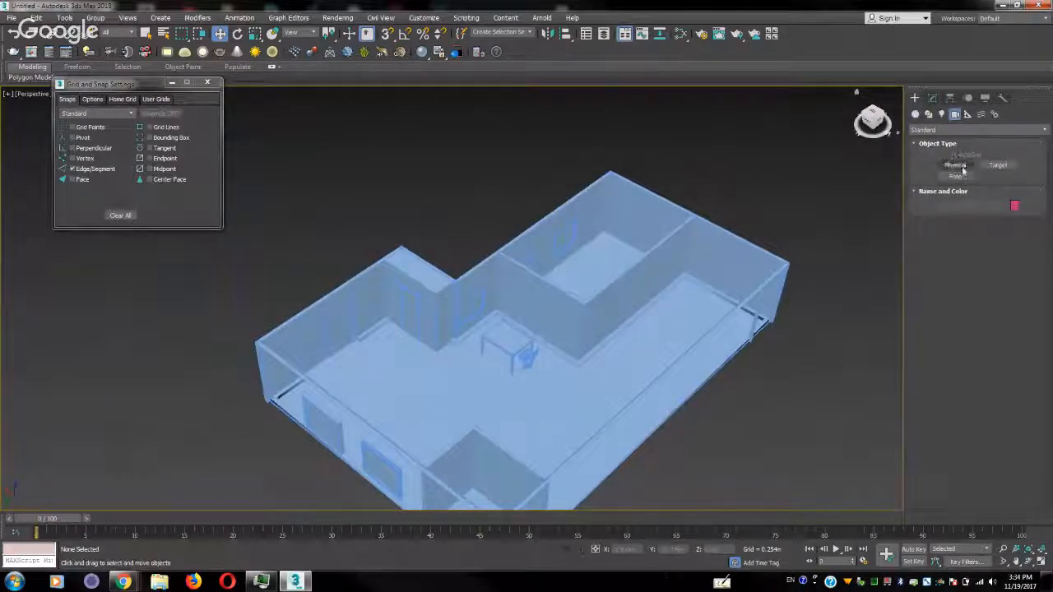
{"action": "left_click", "coordinate": [979, 130]}
{"action": "left_click", "coordinate": [946, 153]}
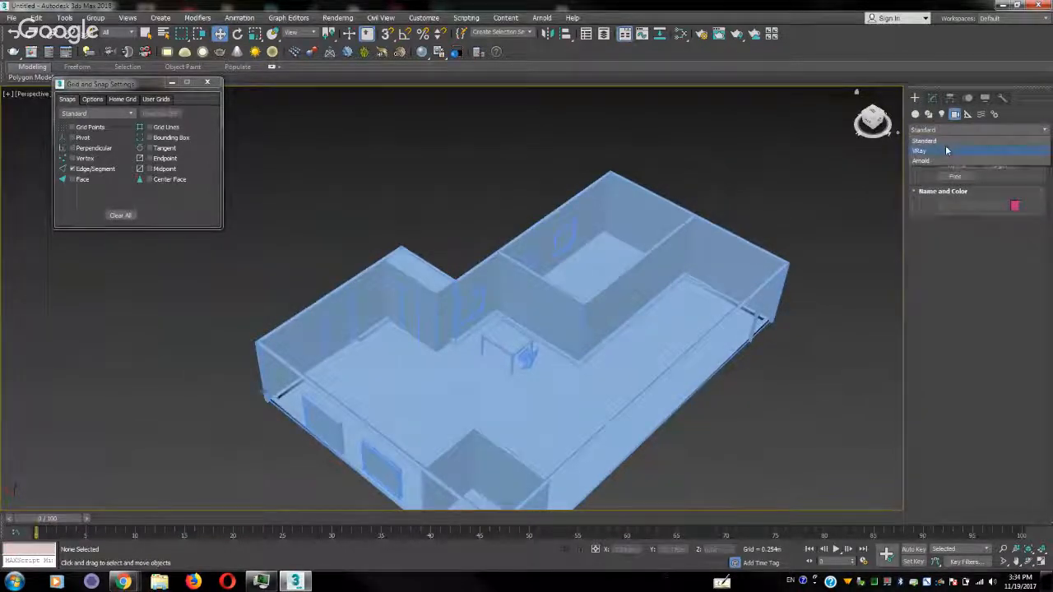
{"action": "left_click", "coordinate": [957, 165]}
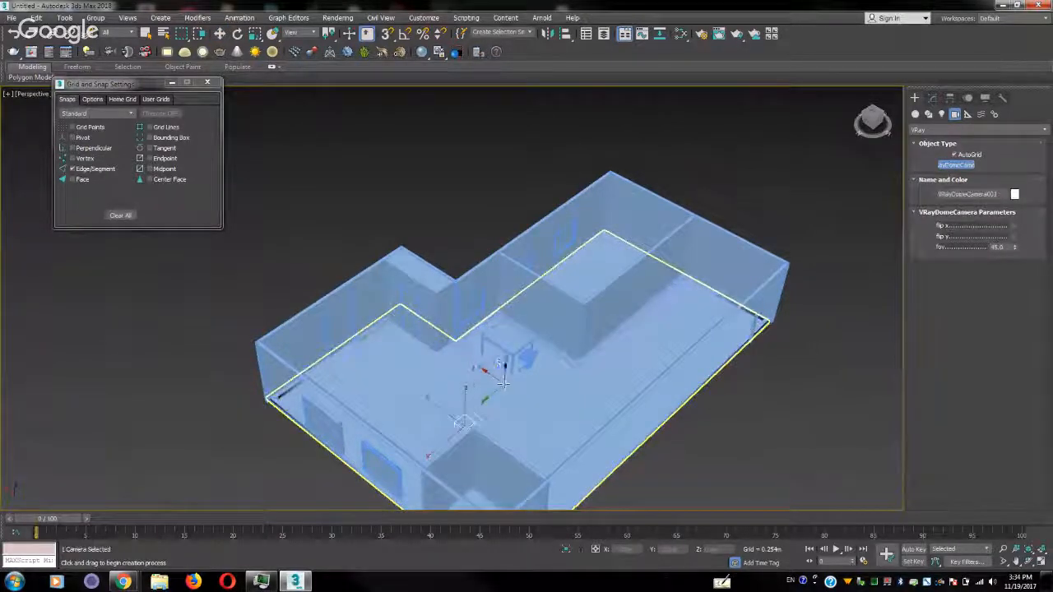
{"action": "left_click", "coordinate": [465, 393]}
{"action": "key", "text": "w"}
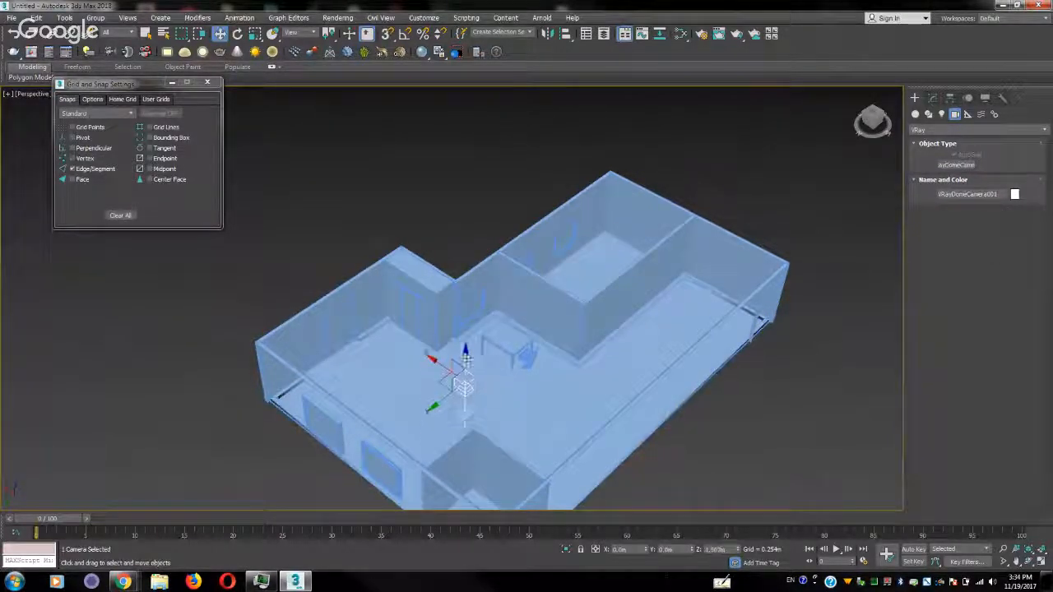
{"action": "key", "text": "Delete"}
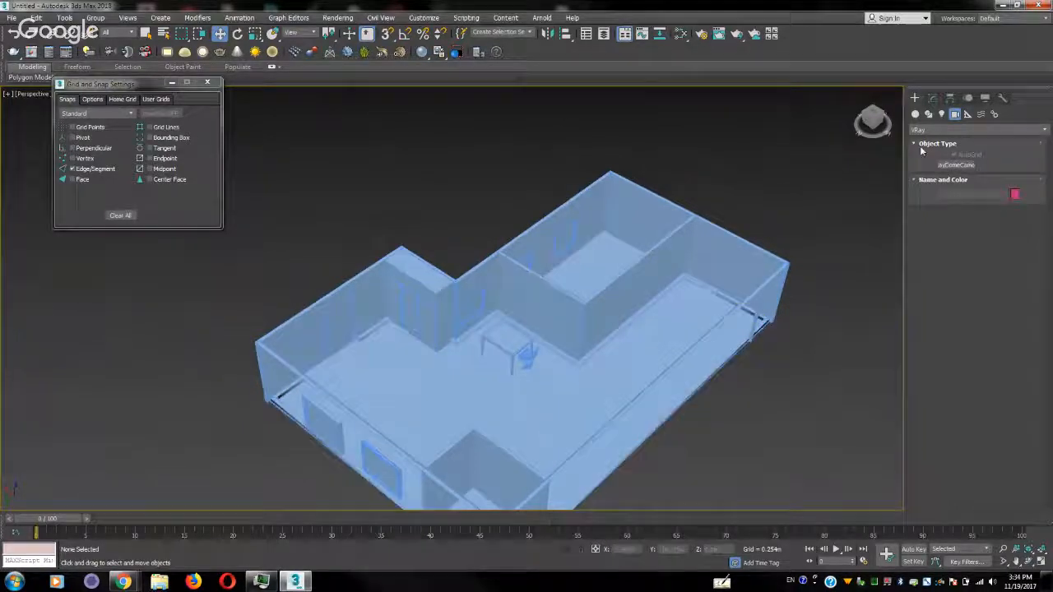
{"action": "left_click", "coordinate": [947, 131]}
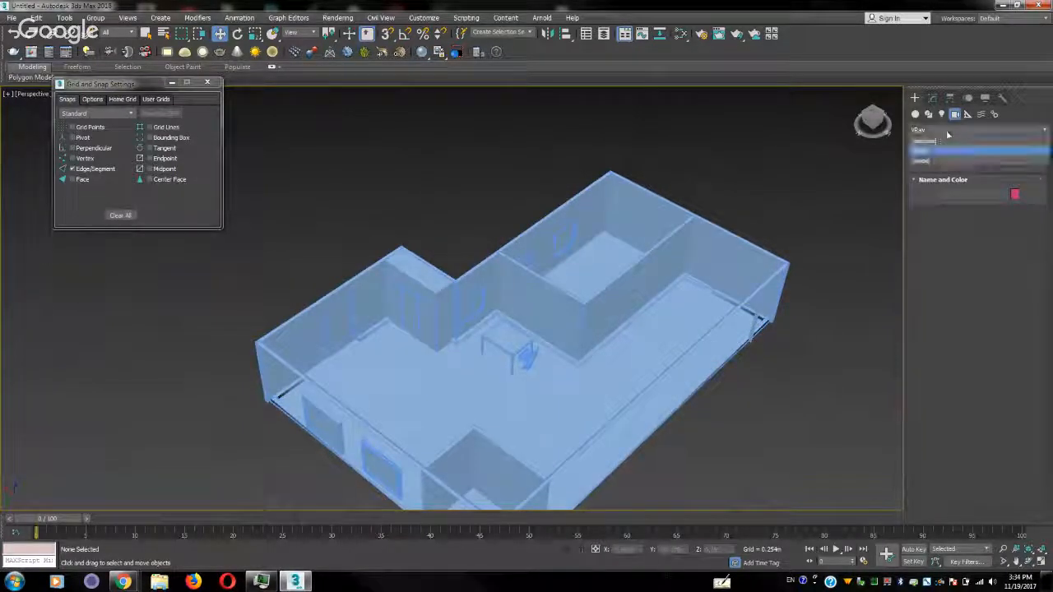
{"action": "left_click", "coordinate": [949, 142]}
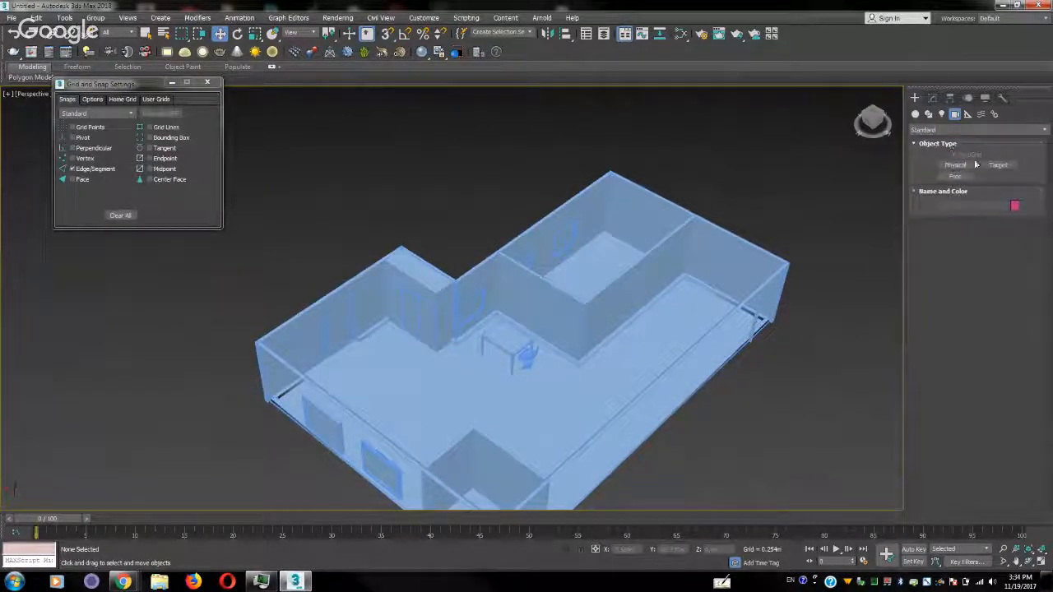
Place a targeted Physical camera on the floor, aimed toward the table with about 3 m target distance, and show all four viewports
{"action": "left_click", "coordinate": [969, 167]}
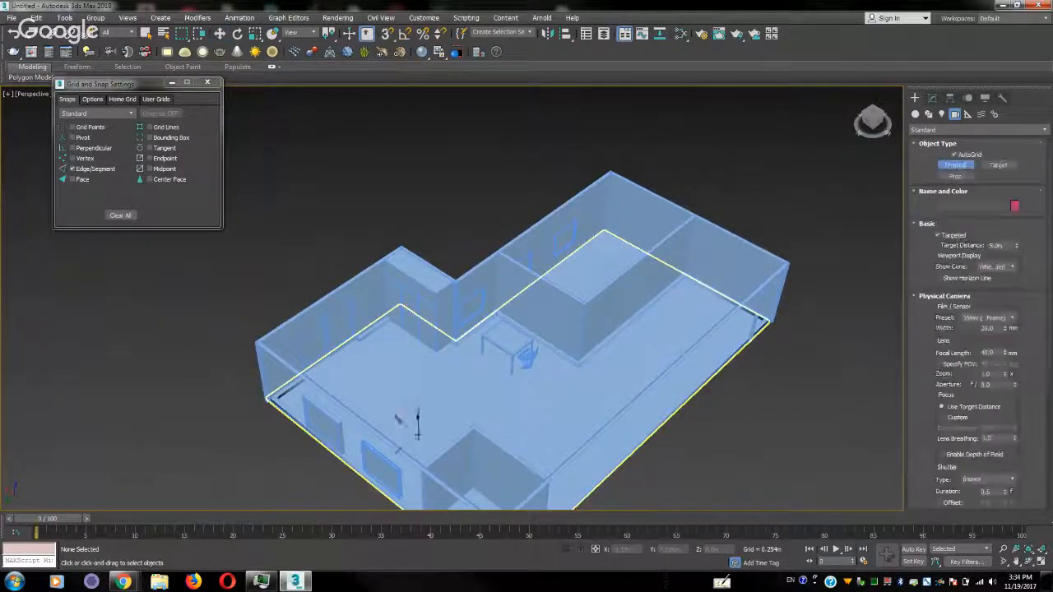
{"action": "left_click_drag", "start_coordinate": [418, 433], "coordinate": [473, 379]}
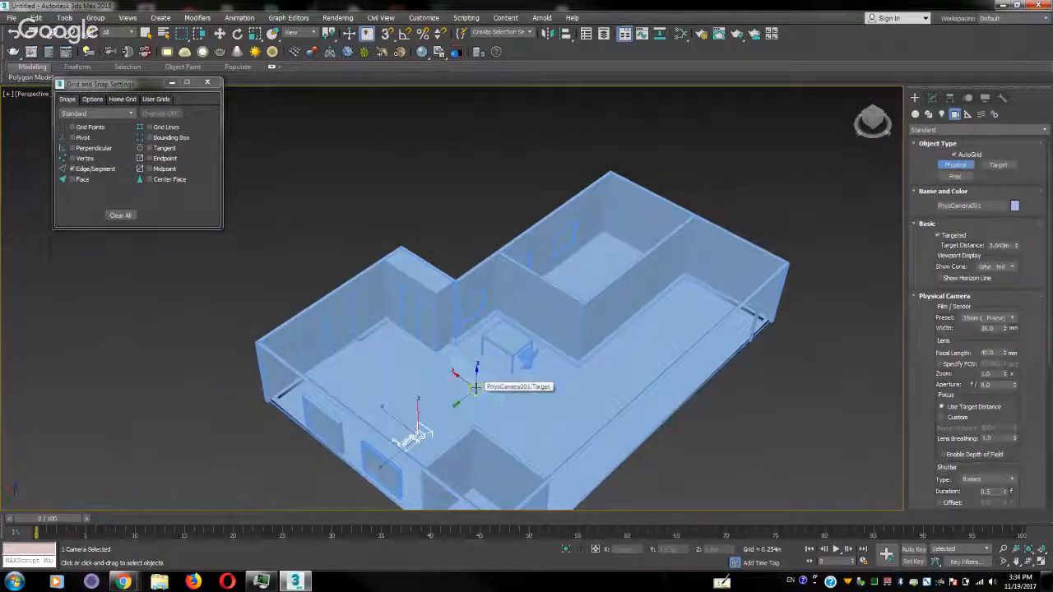
{"action": "key", "text": "w"}
{"action": "key", "text": "alt+w"}
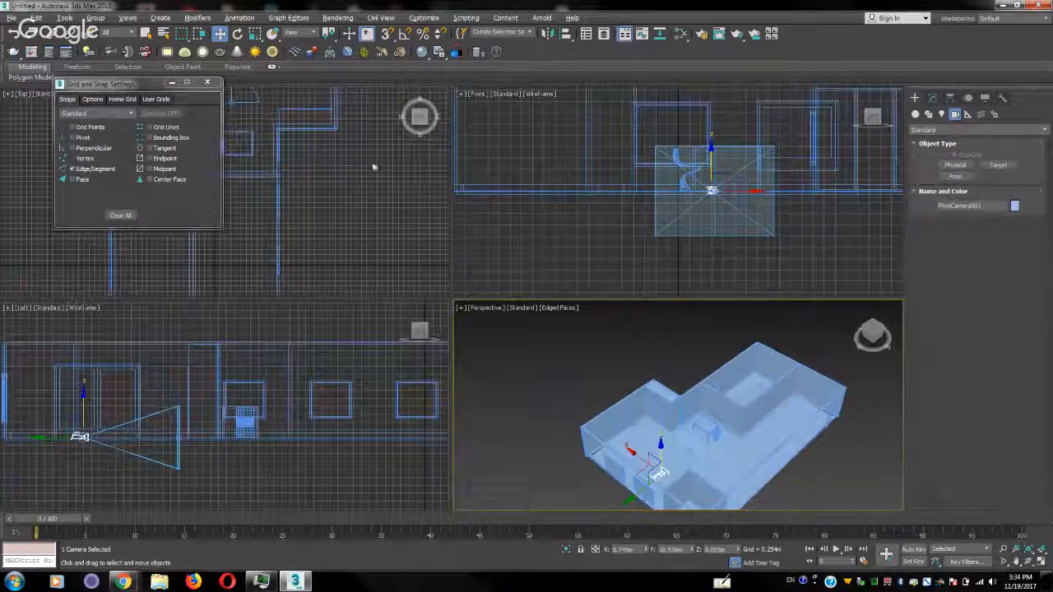
{"action": "left_click", "coordinate": [504, 95]}
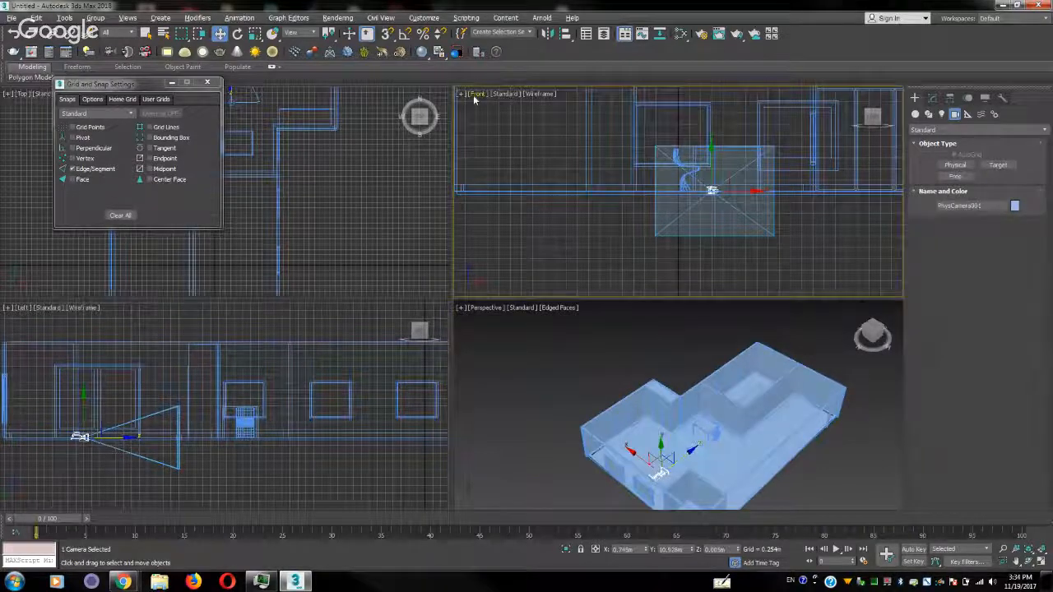
{"action": "left_click", "coordinate": [475, 94]}
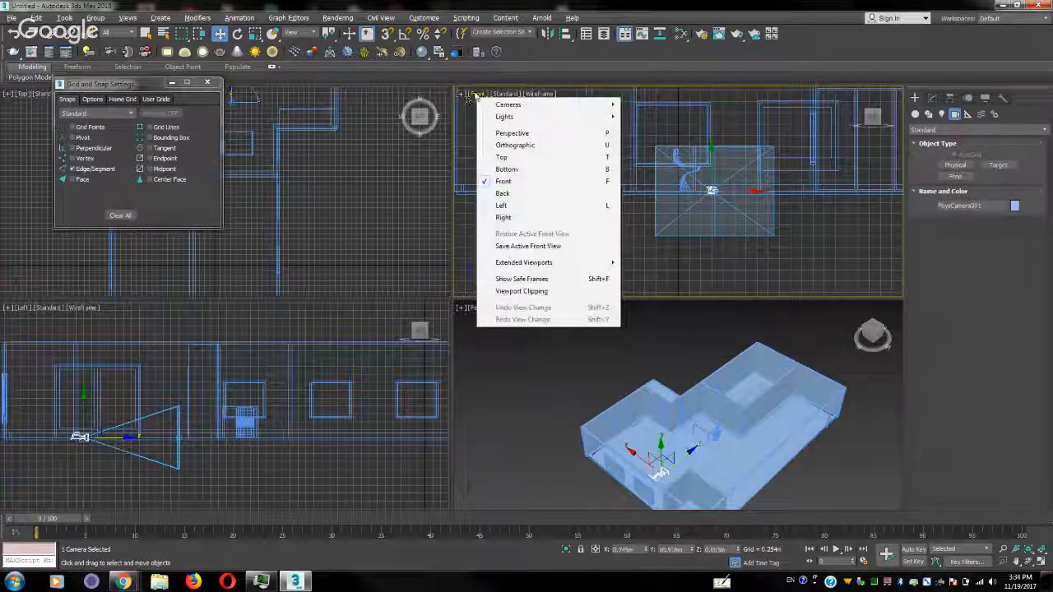
{"action": "mouse_move", "coordinate": [536, 107]}
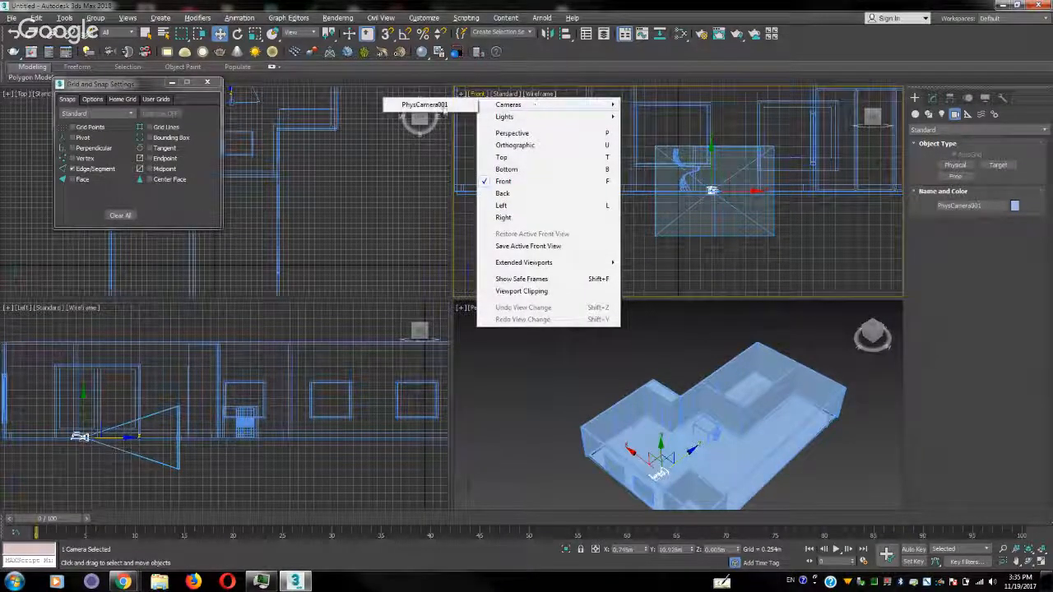
{"action": "left_click", "coordinate": [492, 408]}
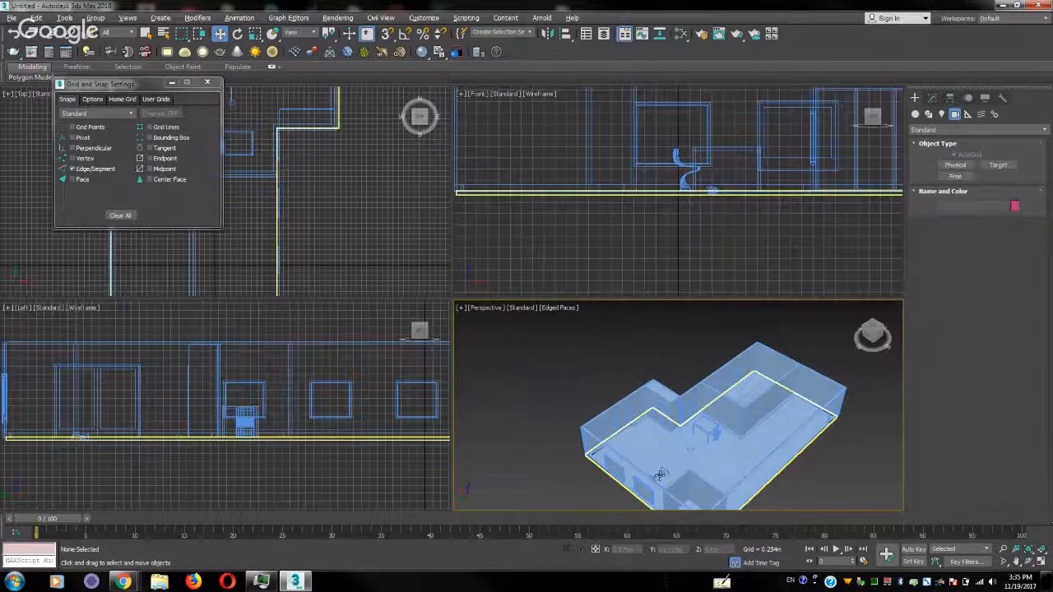
Restrict selection to cameras, select the physical camera, and show its view in the Front viewport
{"action": "left_click", "coordinate": [660, 476]}
{"action": "left_click", "coordinate": [121, 35]}
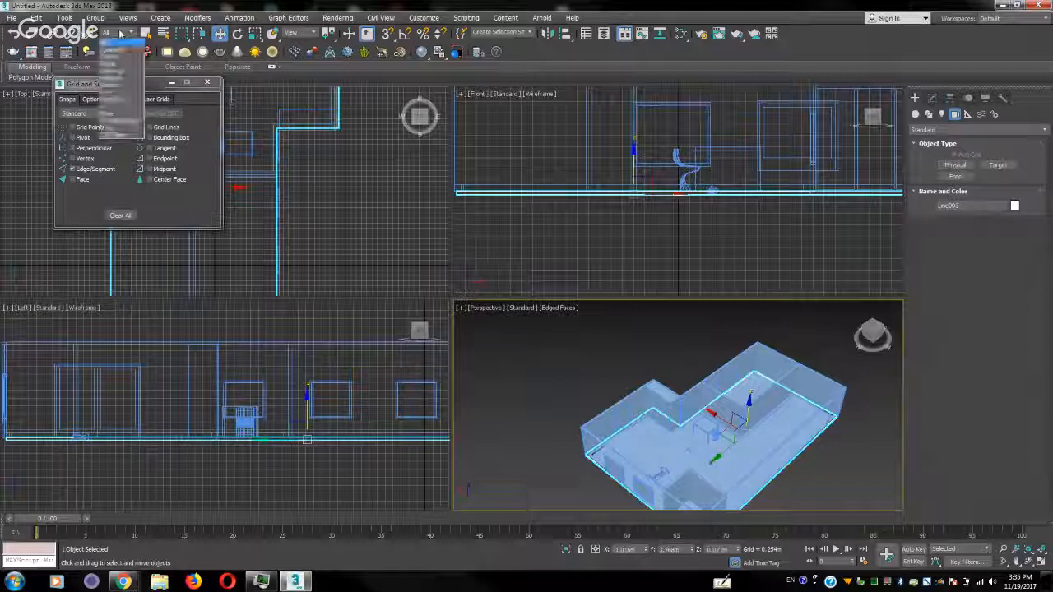
{"action": "left_click", "coordinate": [119, 72]}
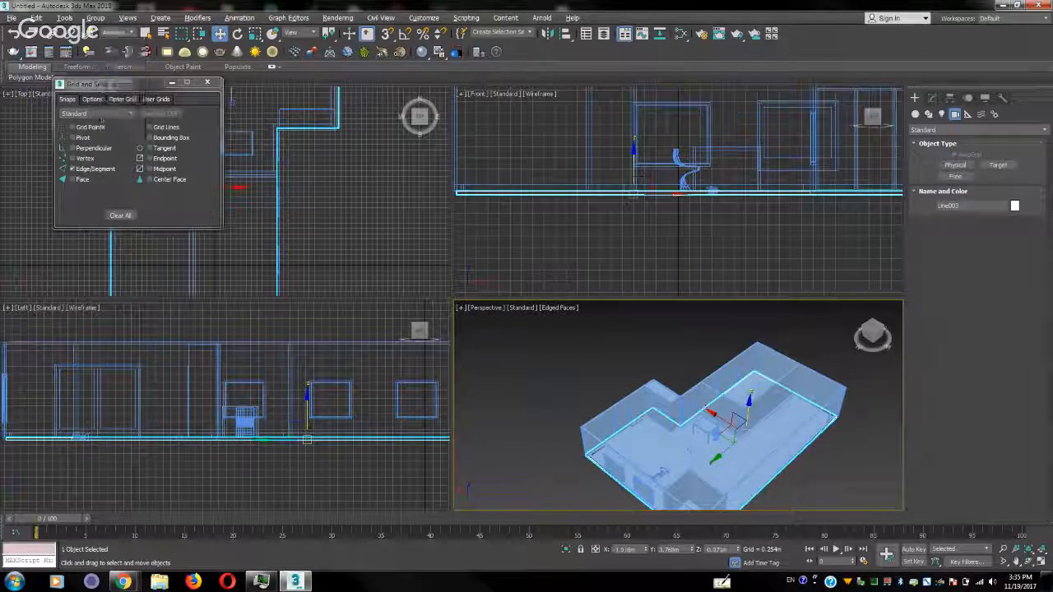
{"action": "left_click", "coordinate": [660, 475]}
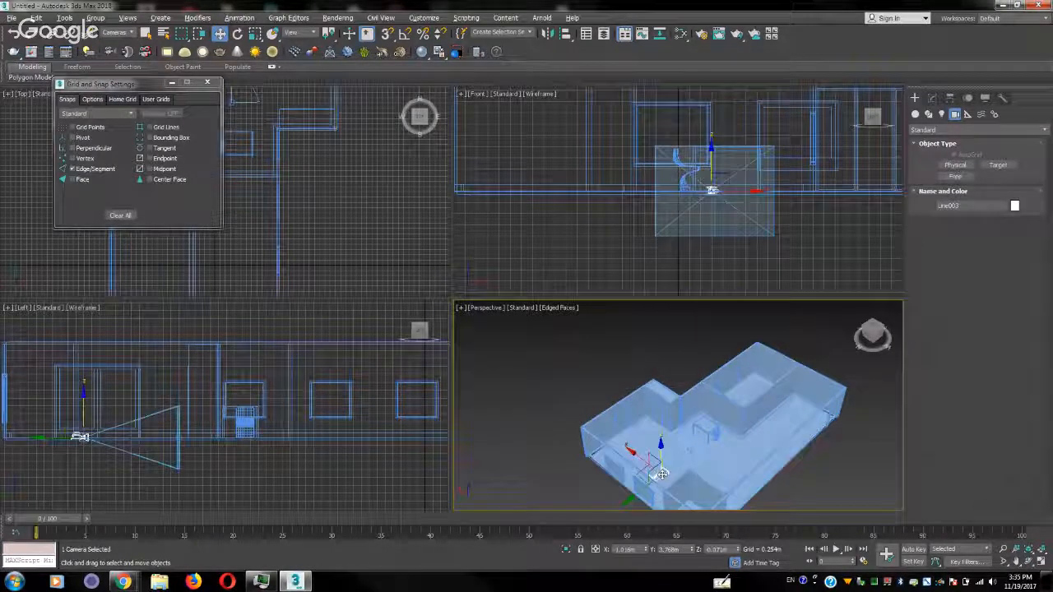
{"action": "middle_click", "coordinate": [631, 241]}
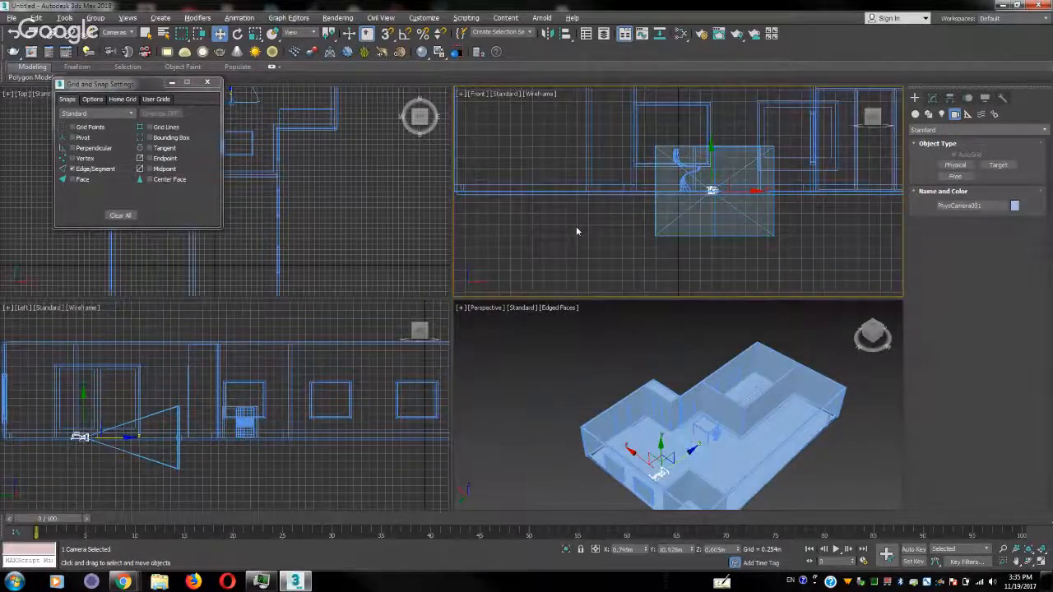
{"action": "key", "text": "c"}
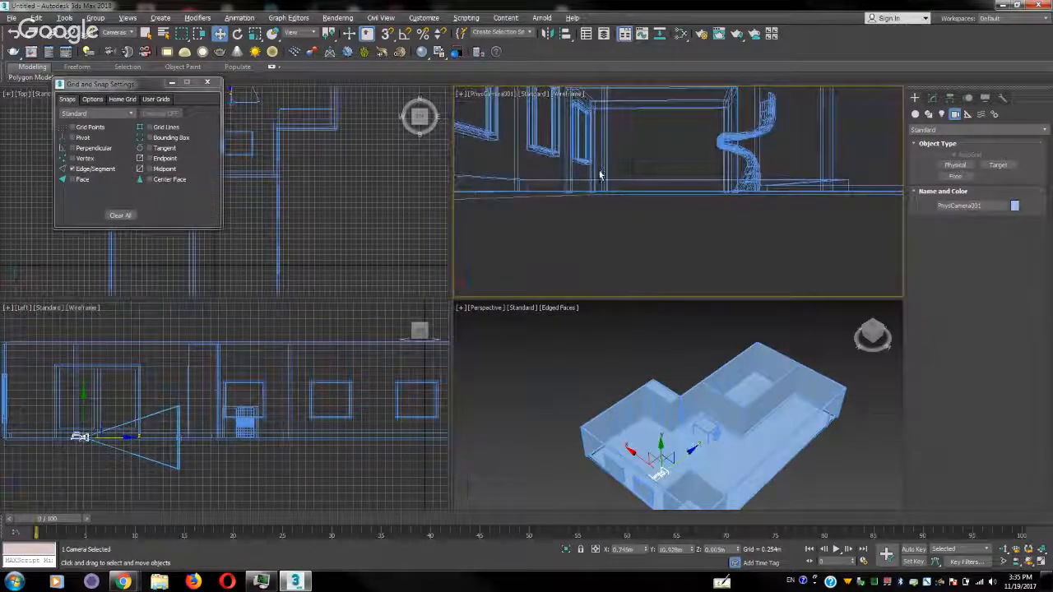
Raise the physical camera and its target together from the floor to about mid-wall height
{"action": "left_click", "coordinate": [601, 172]}
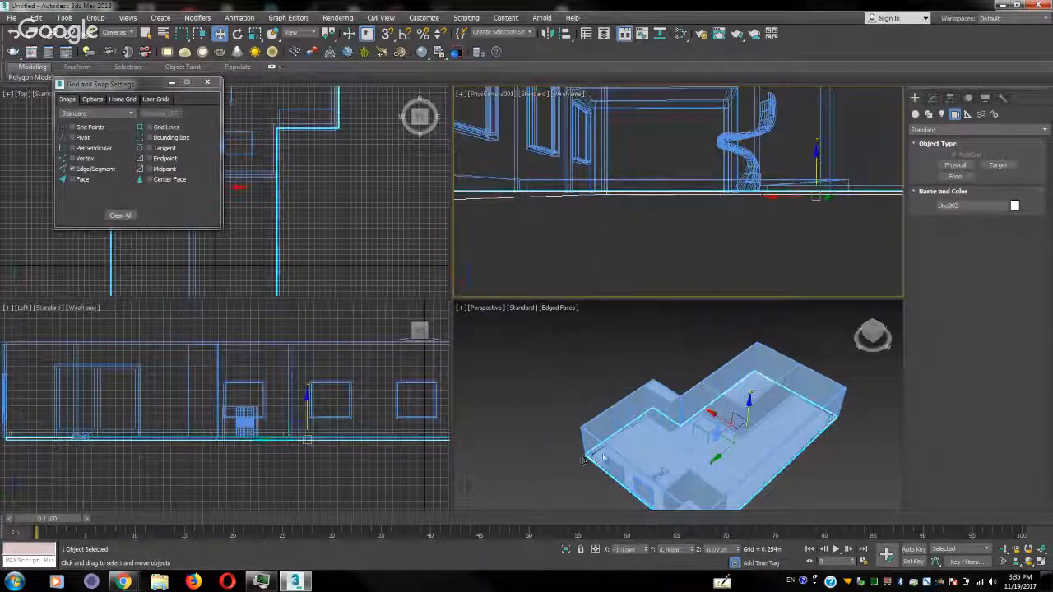
{"action": "left_click", "coordinate": [525, 404]}
{"action": "left_click_drag", "start_coordinate": [661, 465], "coordinate": [683, 409]}
Change the Top viewport to a perspective view and close the Grid and Snap Settings
{"action": "left_click", "coordinate": [271, 253]}
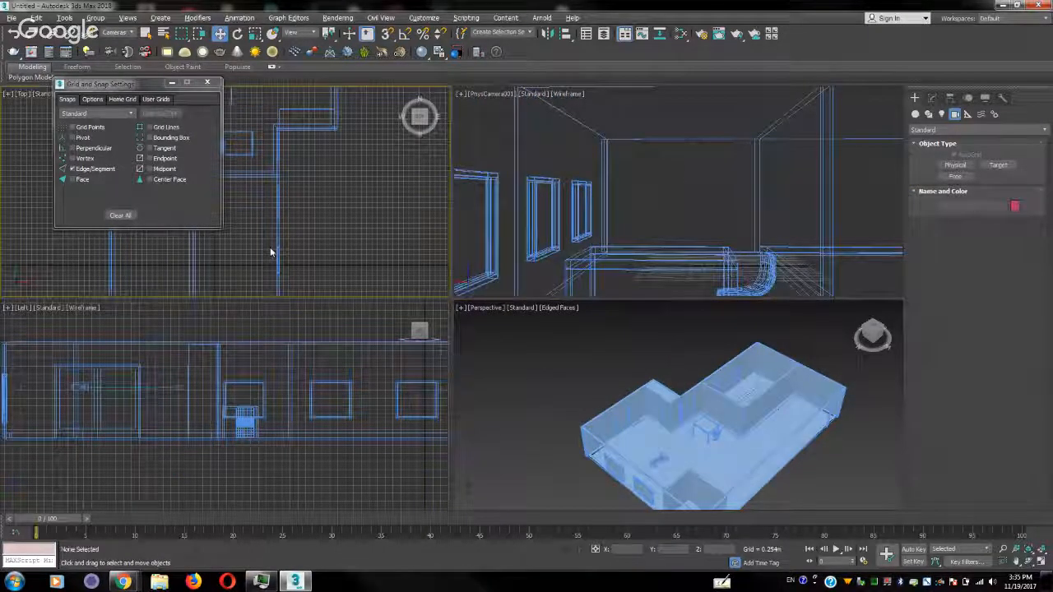
{"action": "key", "text": "p"}
{"action": "left_click", "coordinate": [207, 83]}
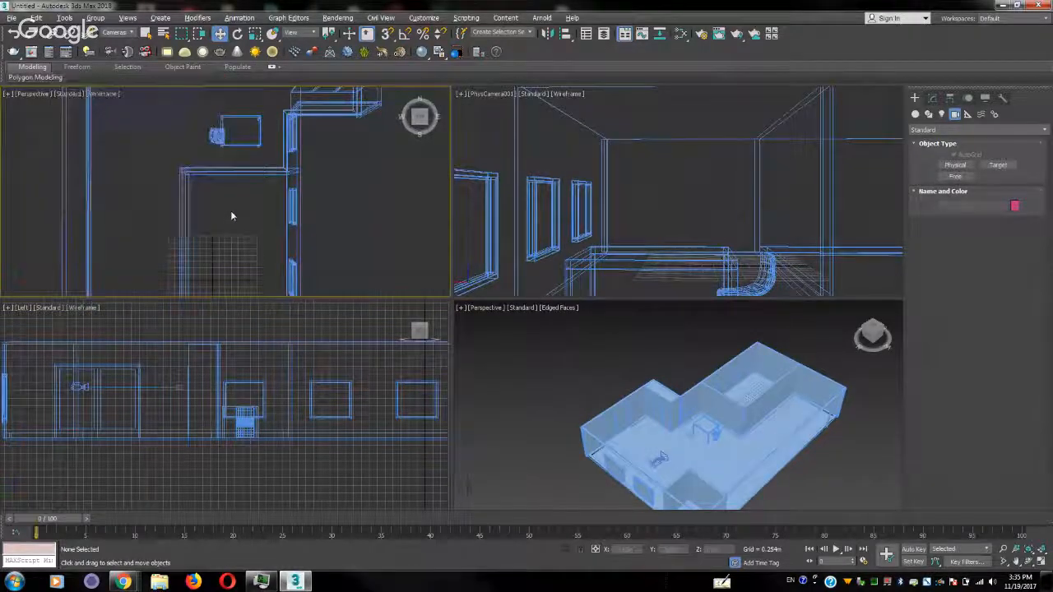
Frame the interior in the wireframe perspective view and create a second physical camera from that view
{"action": "middle_click_drag", "start_coordinate": [231, 216], "coordinate": [384, 108], "text": "alt"}
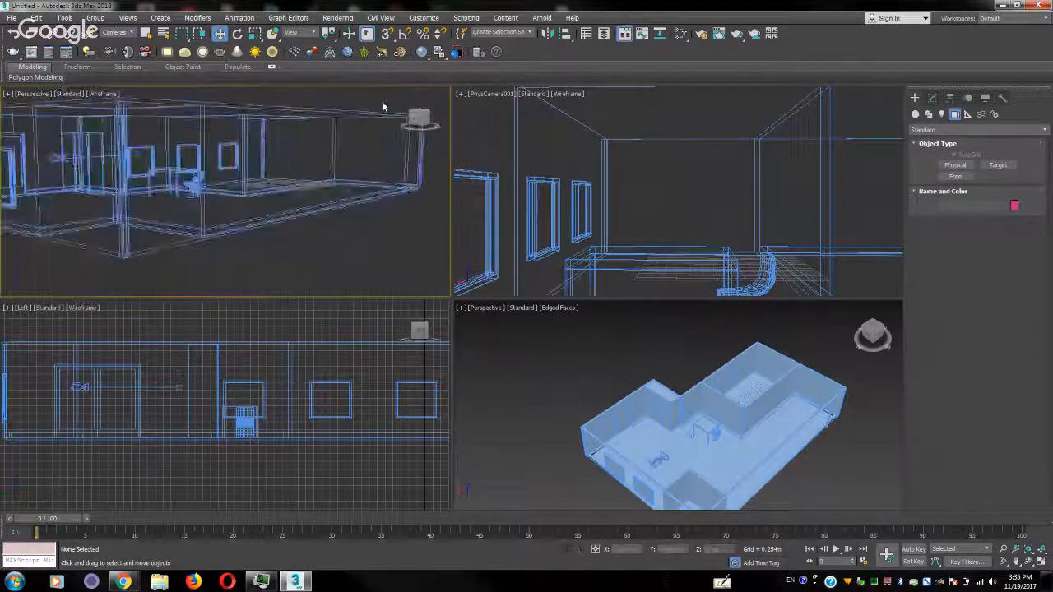
{"action": "scroll", "coordinate": [335, 165], "scroll_direction": "up", "scroll_amount": 5}
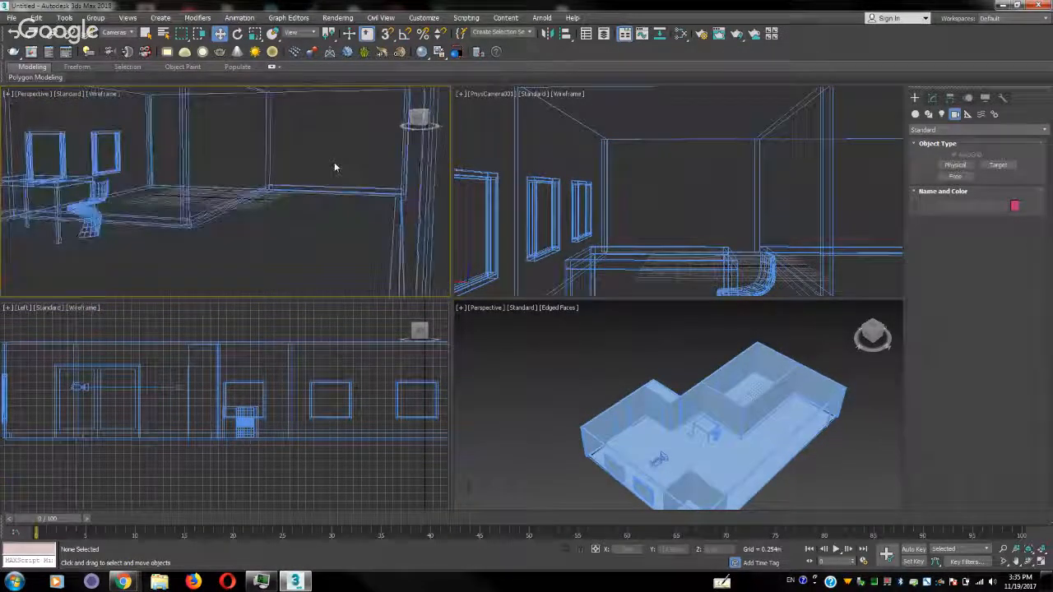
{"action": "key", "text": "ctrl+c"}
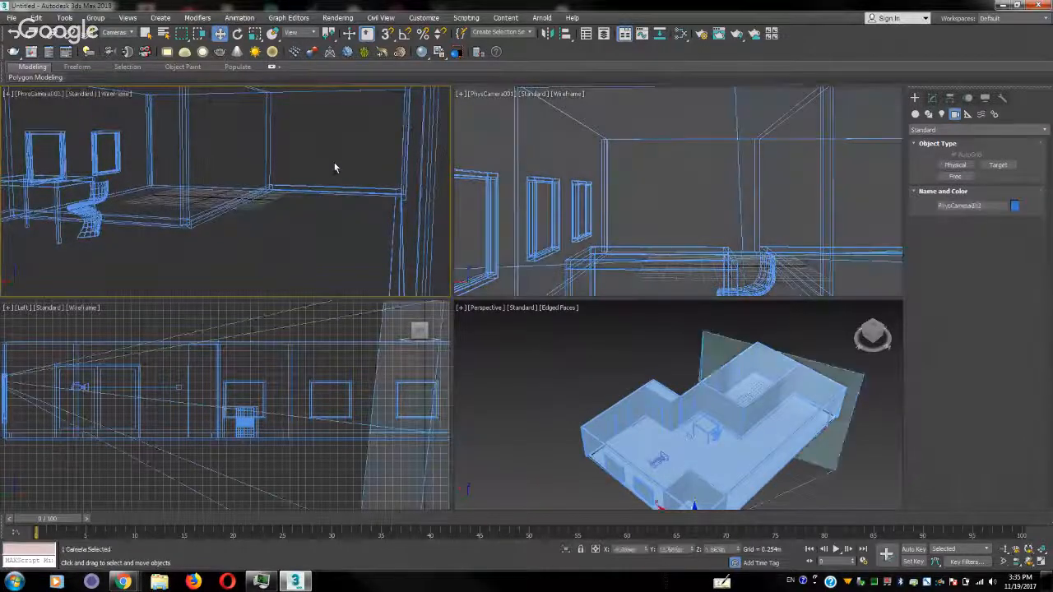
{"action": "scroll", "coordinate": [231, 382], "scroll_direction": "down", "scroll_amount": 4}
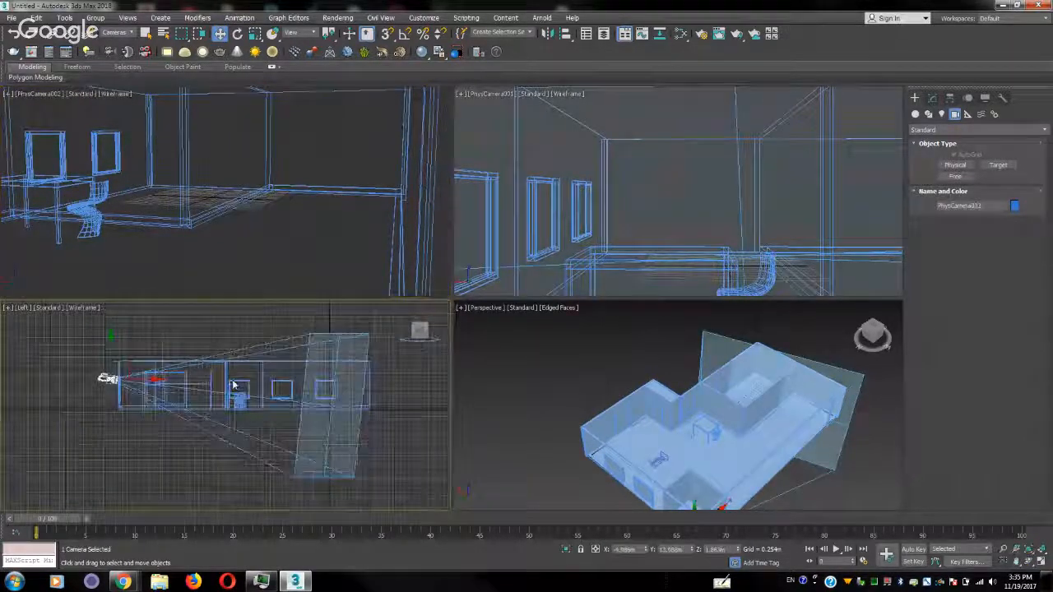
Return the second camera's viewport to perspective, show the whole apartment in it, and delete the second camera
{"action": "left_click", "coordinate": [238, 184]}
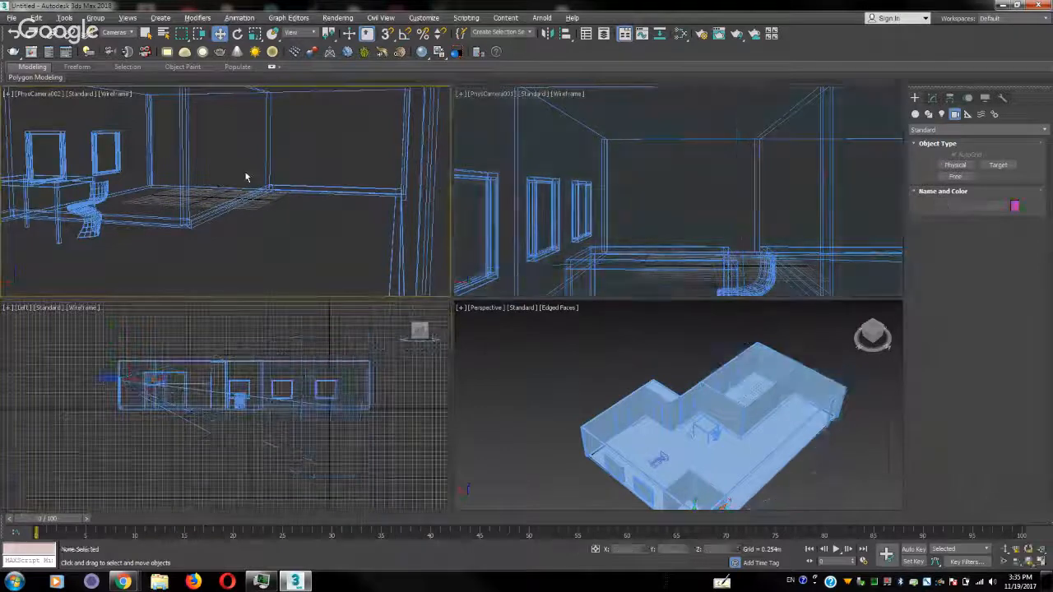
{"action": "key", "text": "p"}
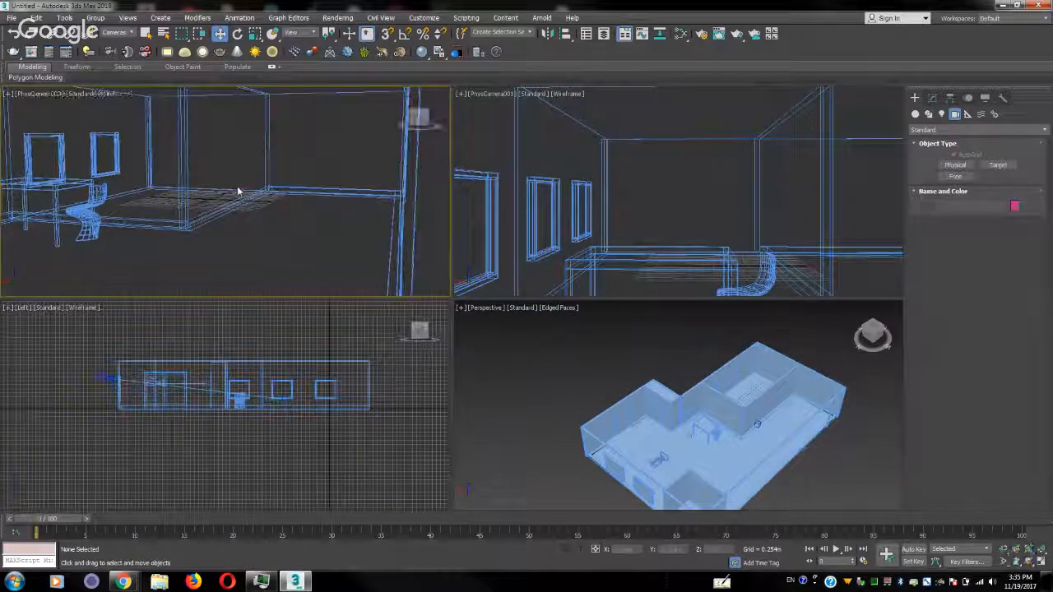
{"action": "scroll", "coordinate": [236, 188], "scroll_direction": "down", "scroll_amount": 5}
{"action": "middle_click_drag", "start_coordinate": [236, 189], "coordinate": [348, 241], "text": "alt"}
{"action": "left_click", "coordinate": [226, 246]}
{"action": "key", "text": "Delete"}
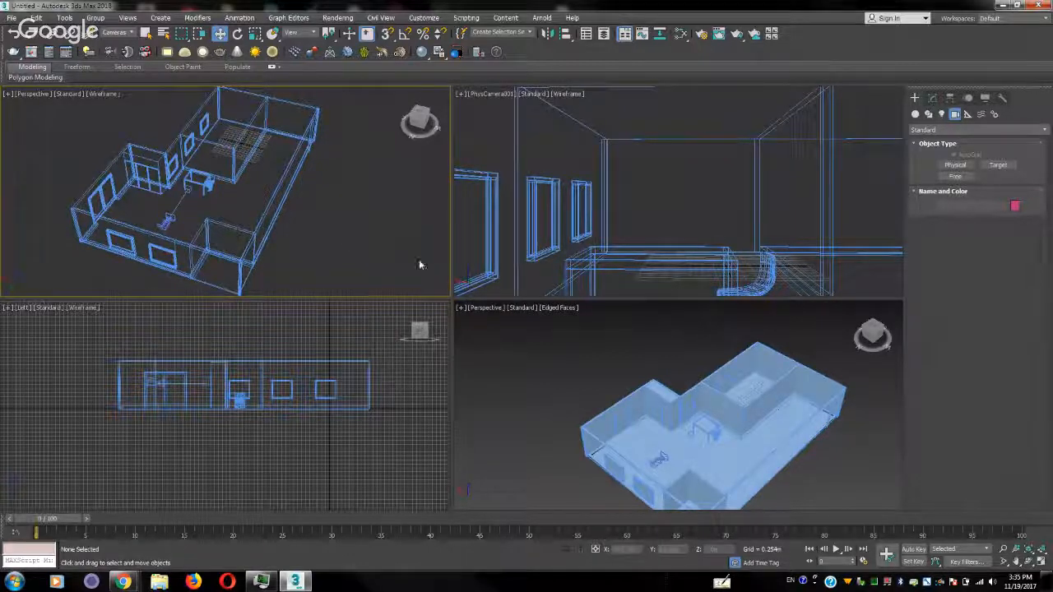
{"action": "middle_click_drag", "start_coordinate": [697, 424], "coordinate": [652, 416]}
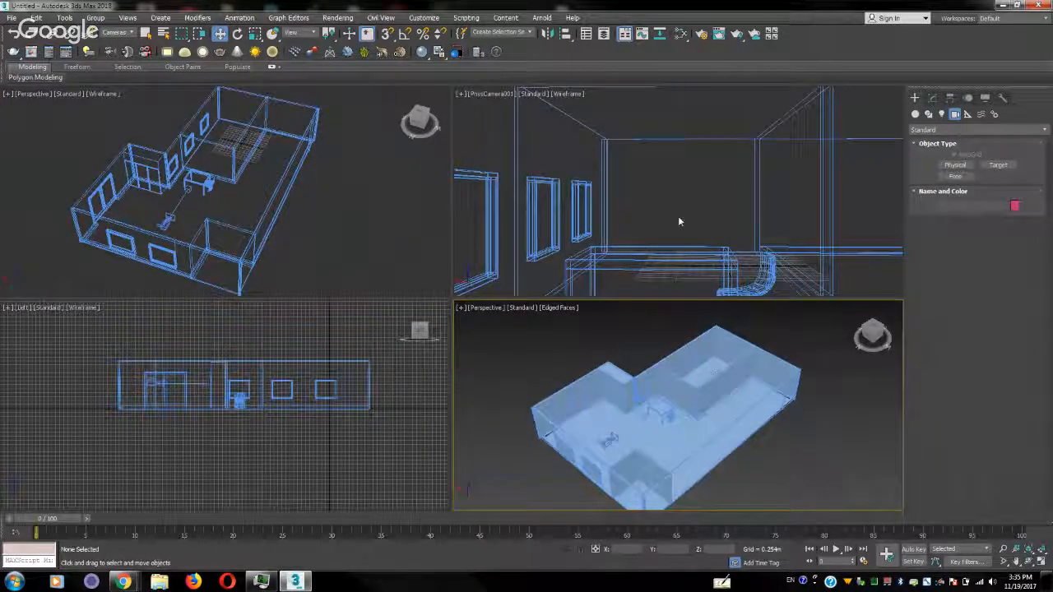
Shade the physical camera's view, and move the camera and its target across the room to frame the table and chair
{"action": "left_click", "coordinate": [690, 174]}
{"action": "key", "text": "F3"}
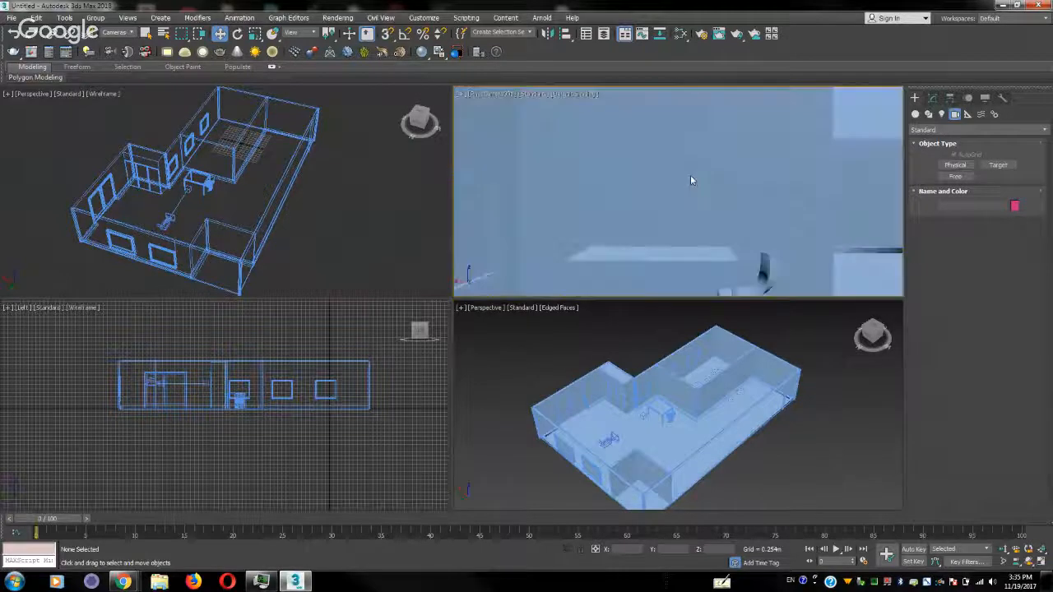
{"action": "left_click", "coordinate": [606, 442]}
{"action": "left_click_drag", "start_coordinate": [607, 441], "coordinate": [629, 447]}
{"action": "left_click", "coordinate": [648, 424]}
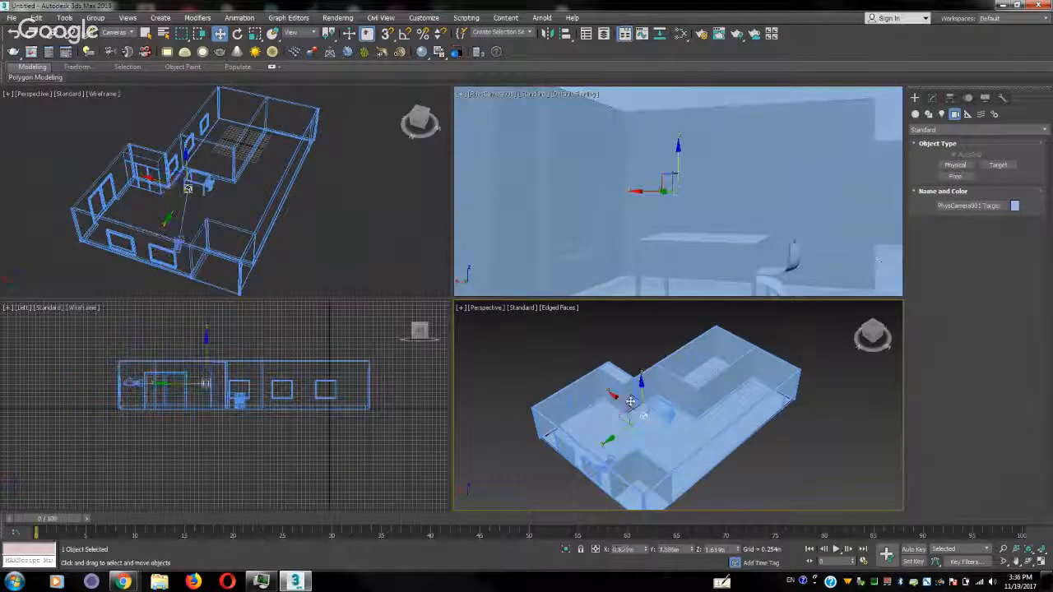
{"action": "left_click_drag", "start_coordinate": [621, 416], "coordinate": [648, 390]}
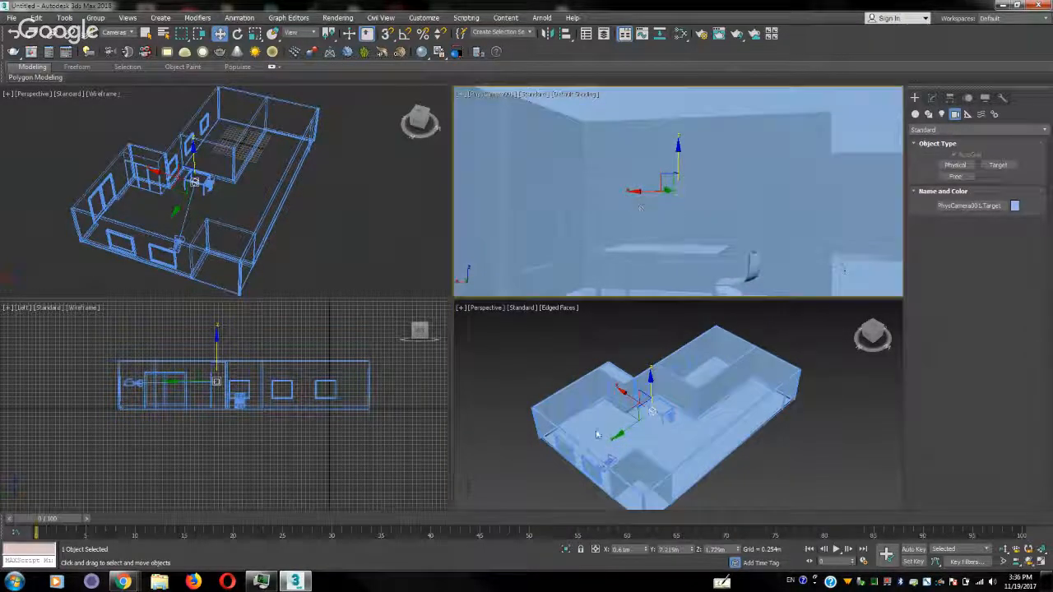
{"action": "left_click", "coordinate": [517, 477]}
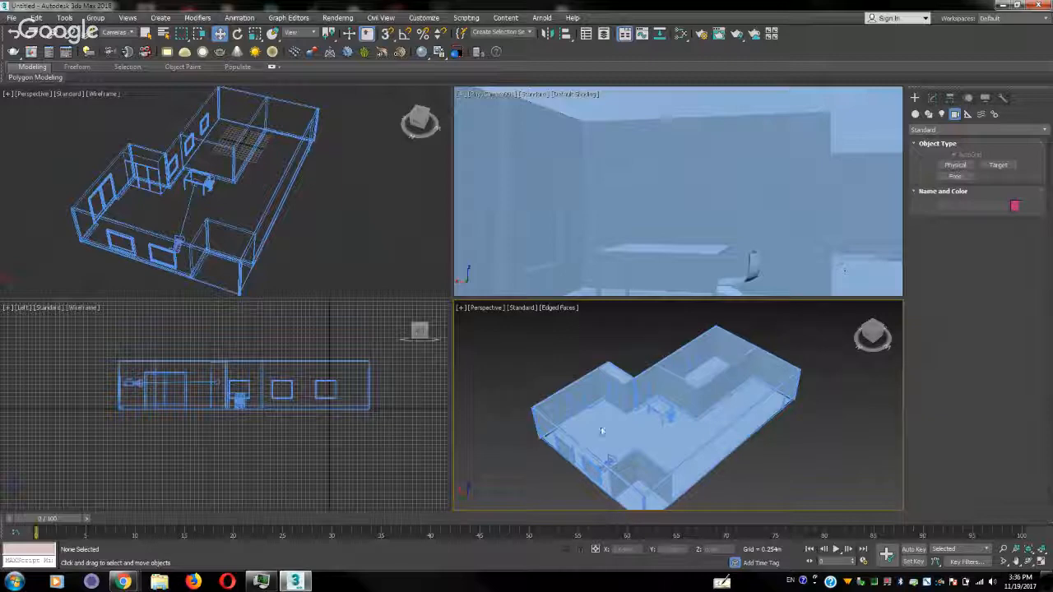
Set an animation key for the physical camera at frame 0 and deselect the camera
{"action": "left_click", "coordinate": [607, 463]}
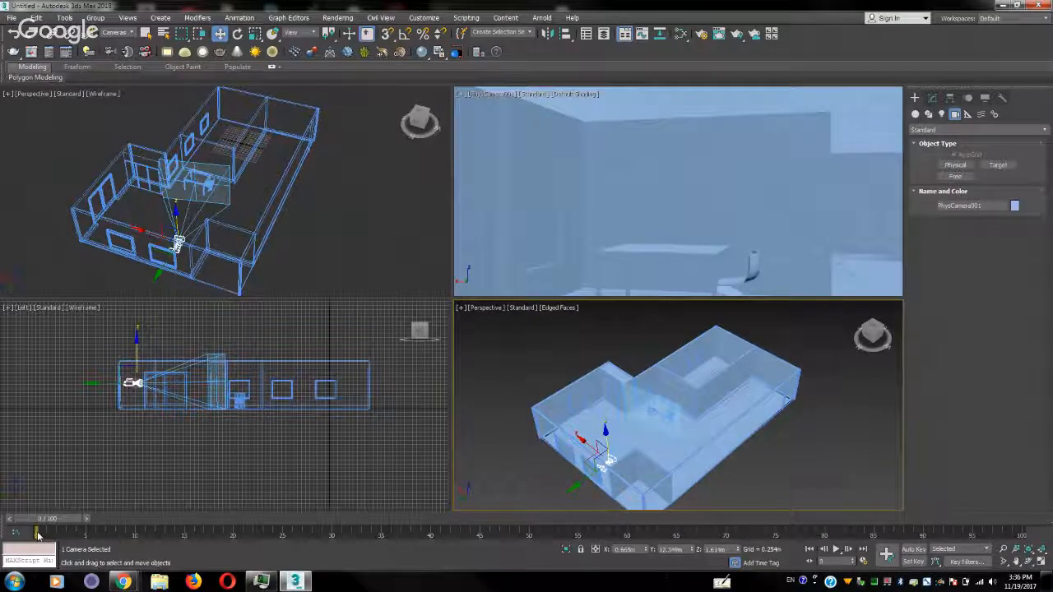
{"action": "right_click", "coordinate": [38, 535]}
{"action": "left_click", "coordinate": [38, 536]}
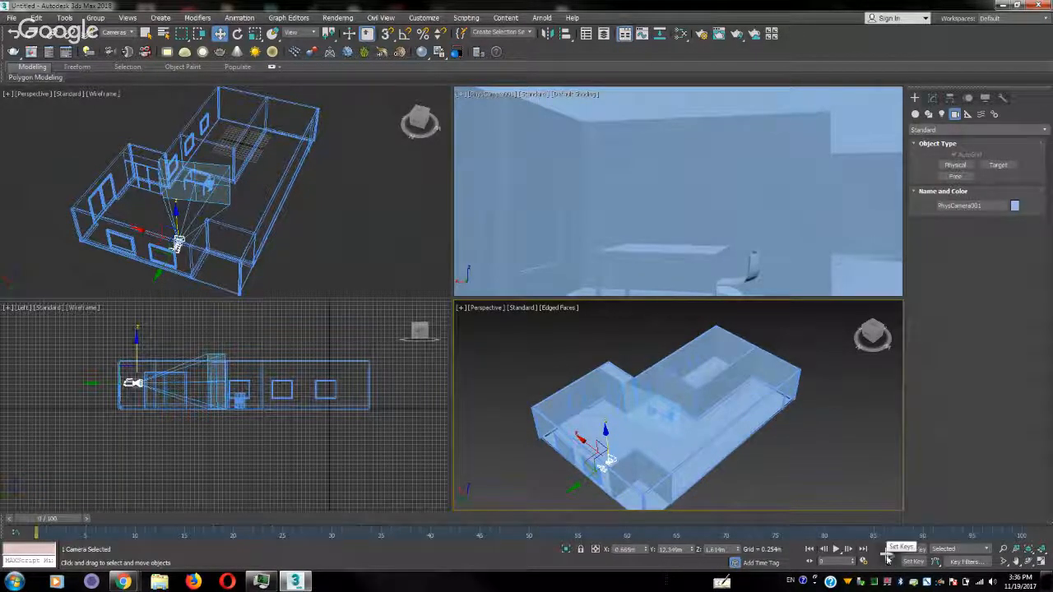
{"action": "left_click", "coordinate": [887, 558]}
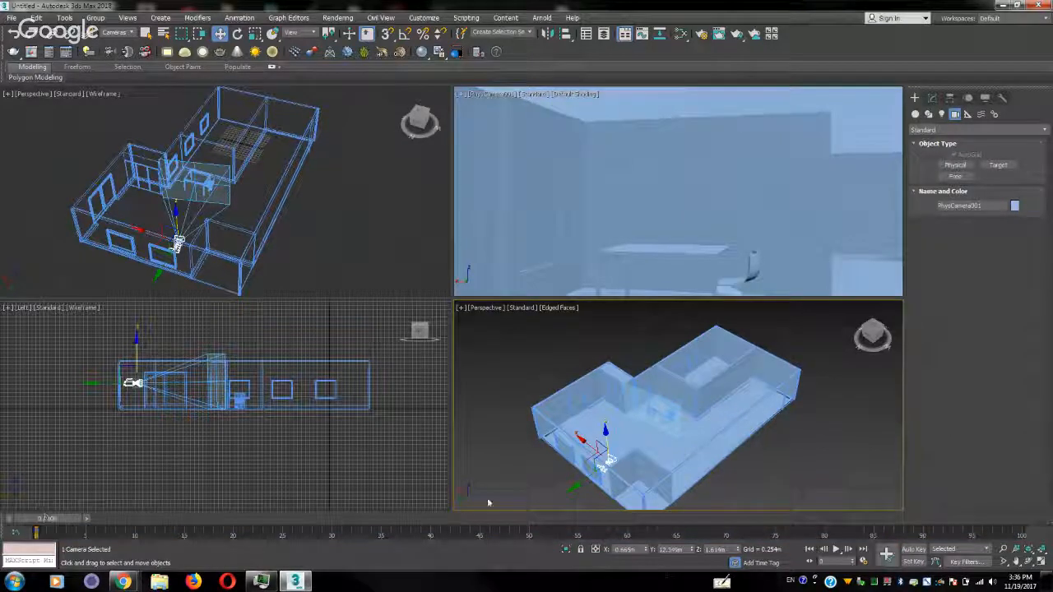
{"action": "left_click", "coordinate": [521, 478]}
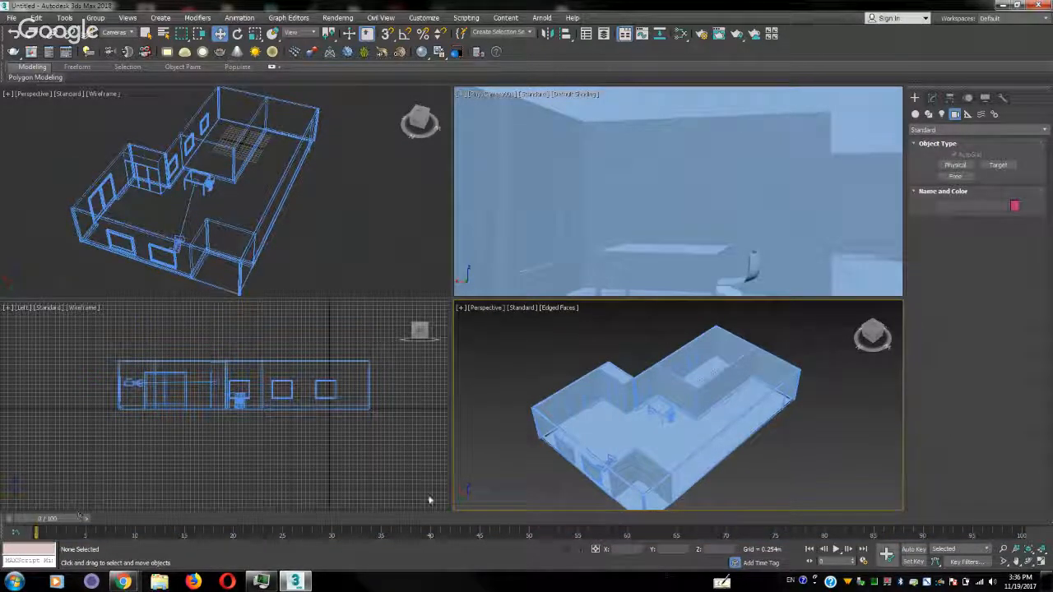
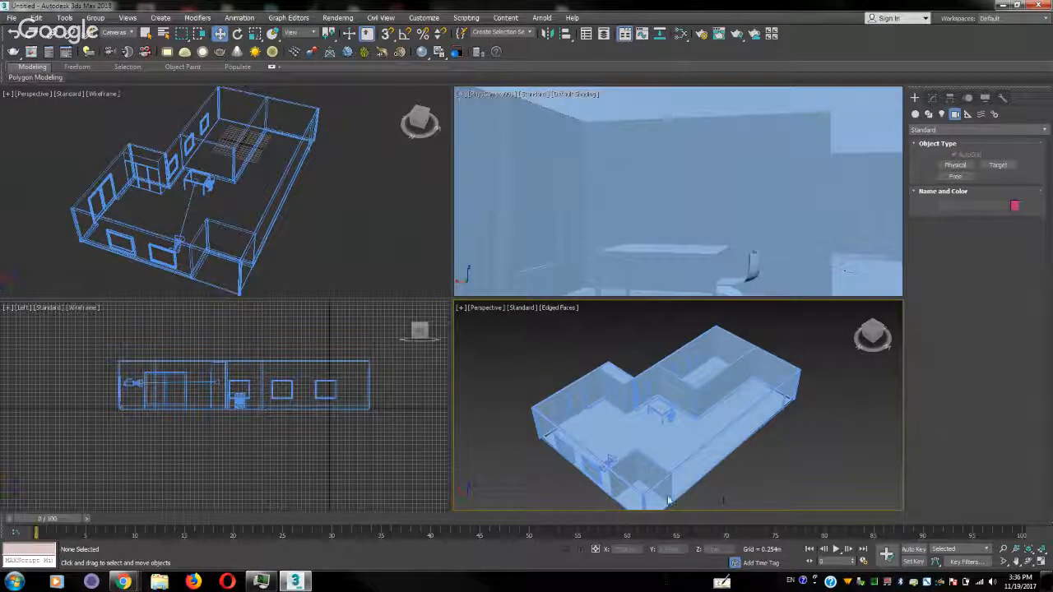
Nudge the physical camera along its Y axis at frame 0, and turn automatic keying on and off again
{"action": "left_click", "coordinate": [607, 460]}
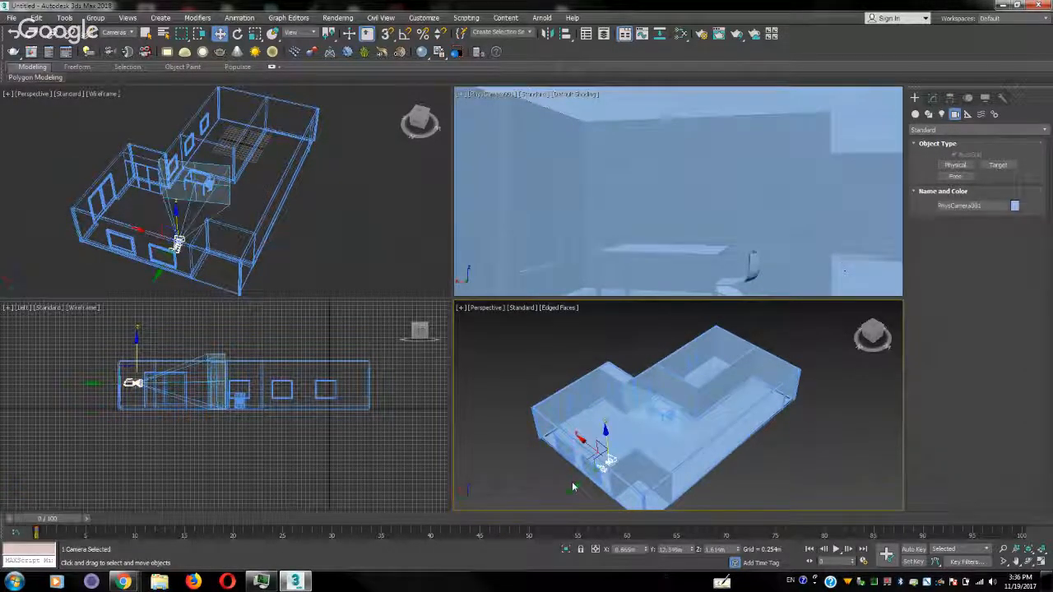
{"action": "left_click_drag", "start_coordinate": [574, 487], "coordinate": [580, 484]}
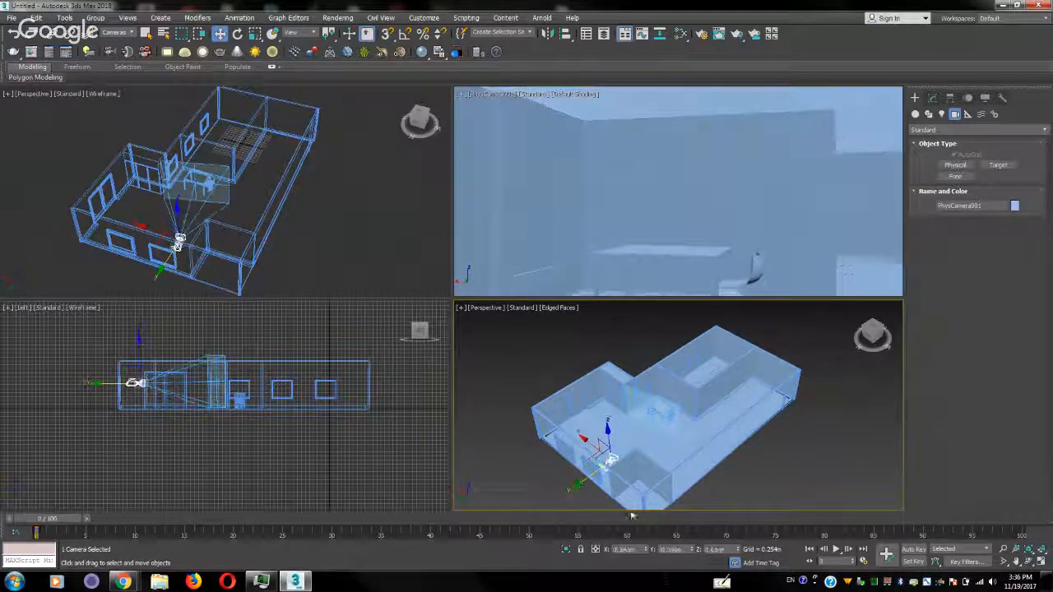
{"action": "left_click", "coordinate": [913, 562]}
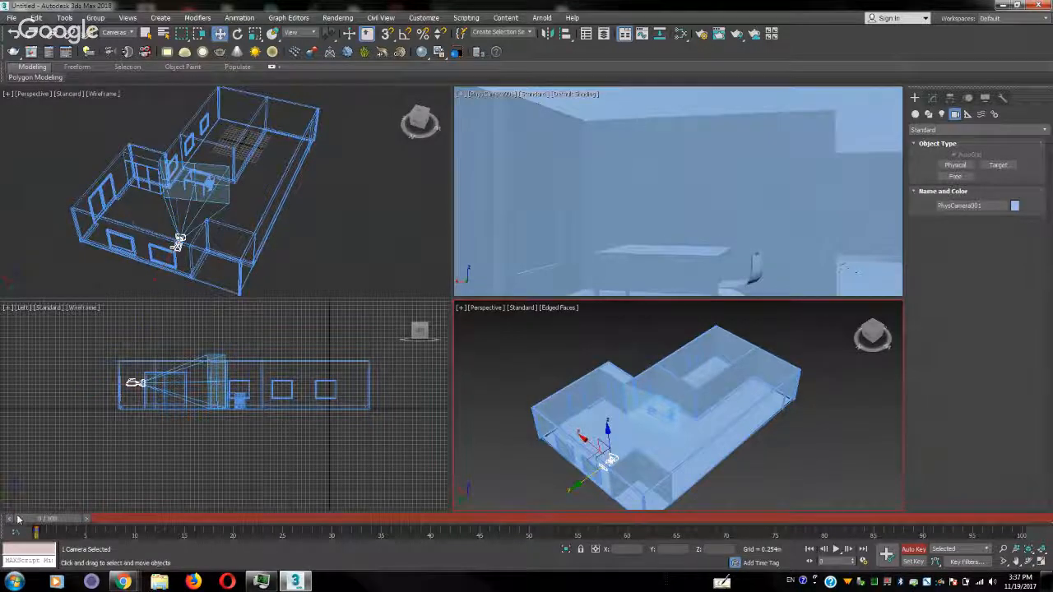
{"action": "left_click", "coordinate": [517, 468]}
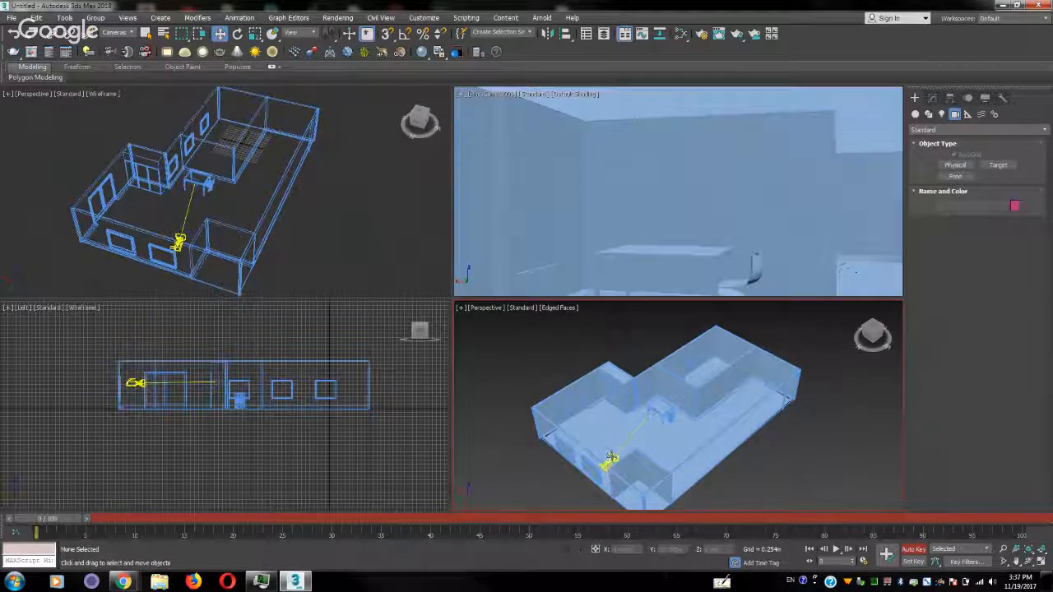
{"action": "left_click", "coordinate": [600, 469]}
{"action": "mouse_move", "coordinate": [595, 466]}
{"action": "left_mouse_down"}
{"action": "mouse_move", "coordinate": [610, 415]}
{"action": "mouse_move", "coordinate": [605, 458]}
{"action": "left_mouse_up"}
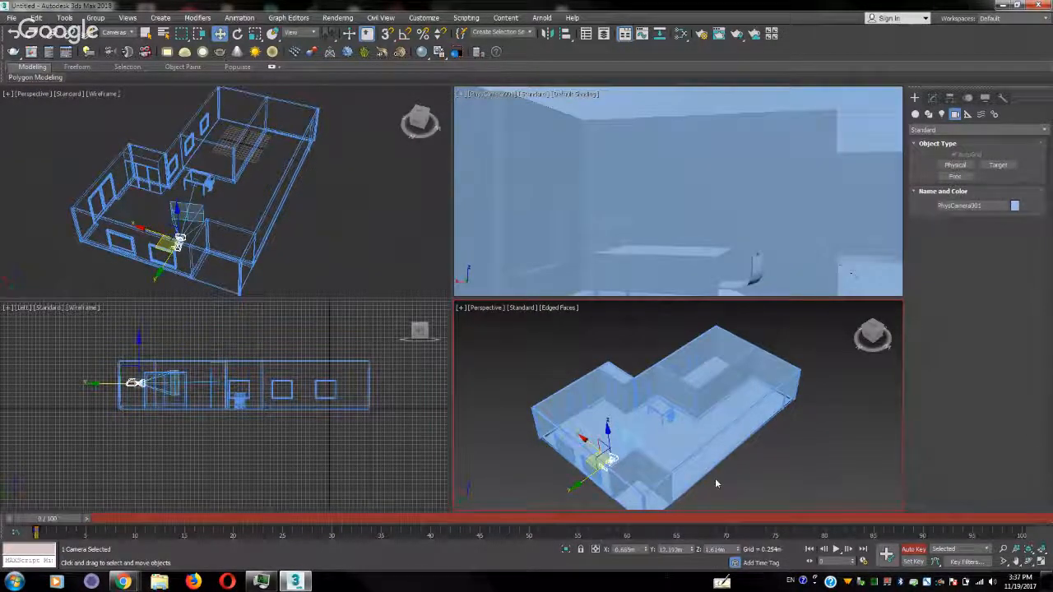
{"action": "left_click", "coordinate": [914, 550]}
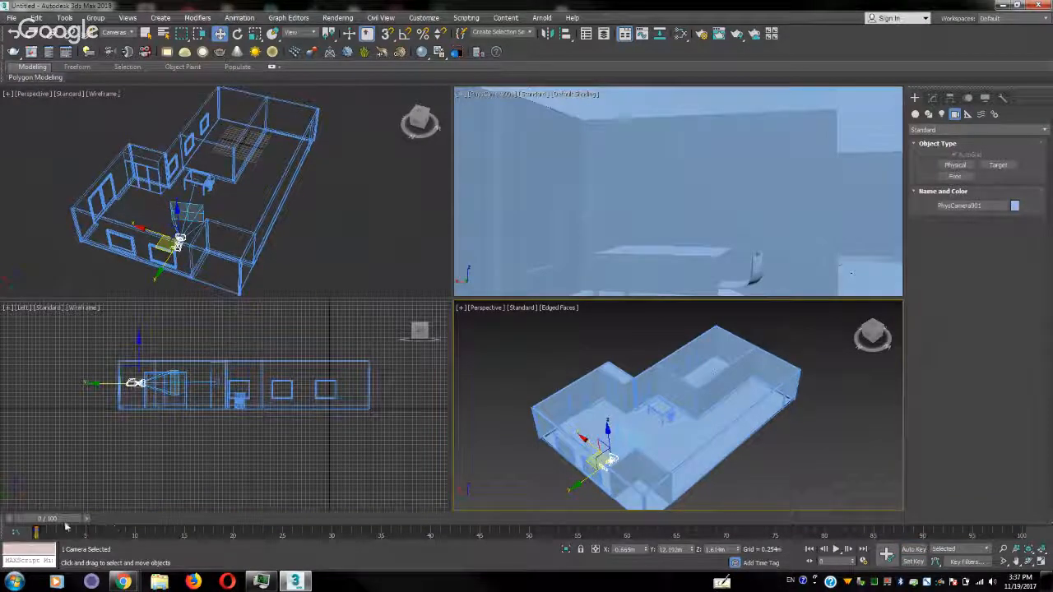
Go to frame 5 and move the physical camera forward across the room toward the table
{"action": "left_click_drag", "start_coordinate": [66, 525], "coordinate": [116, 530]}
{"action": "key", "text": "w"}
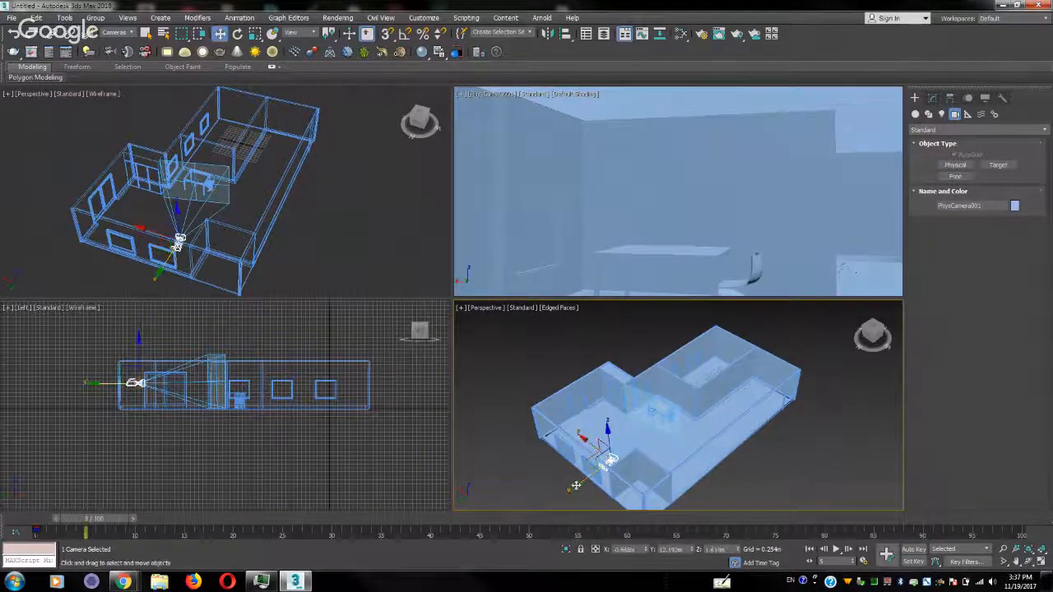
{"action": "left_click_drag", "start_coordinate": [575, 484], "coordinate": [592, 465]}
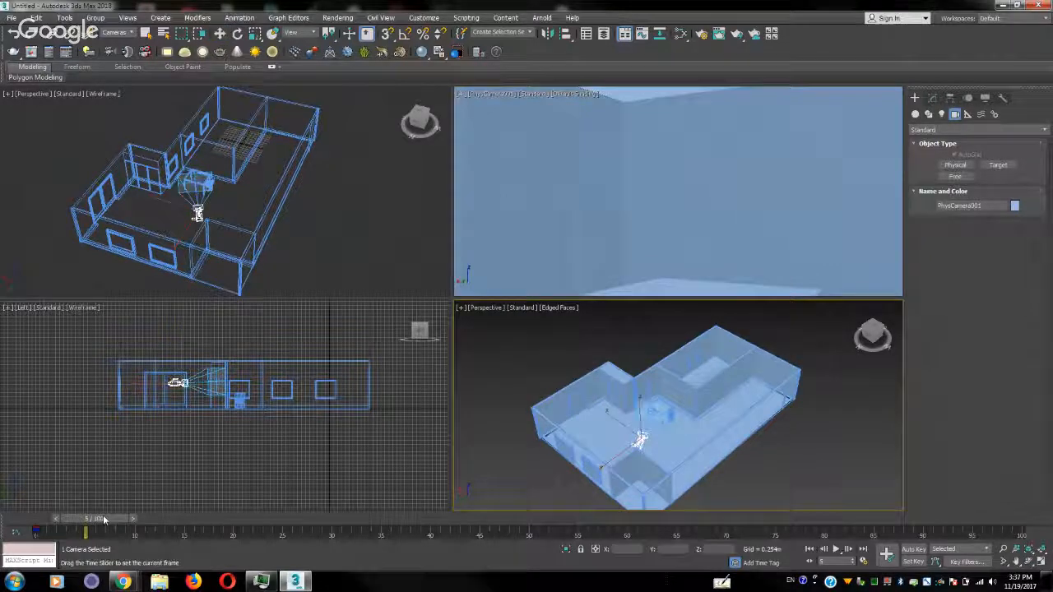
Play the camera animation from frame 0, stop it, and return to frame 0
{"action": "left_click_drag", "start_coordinate": [100, 525], "coordinate": [45, 525]}
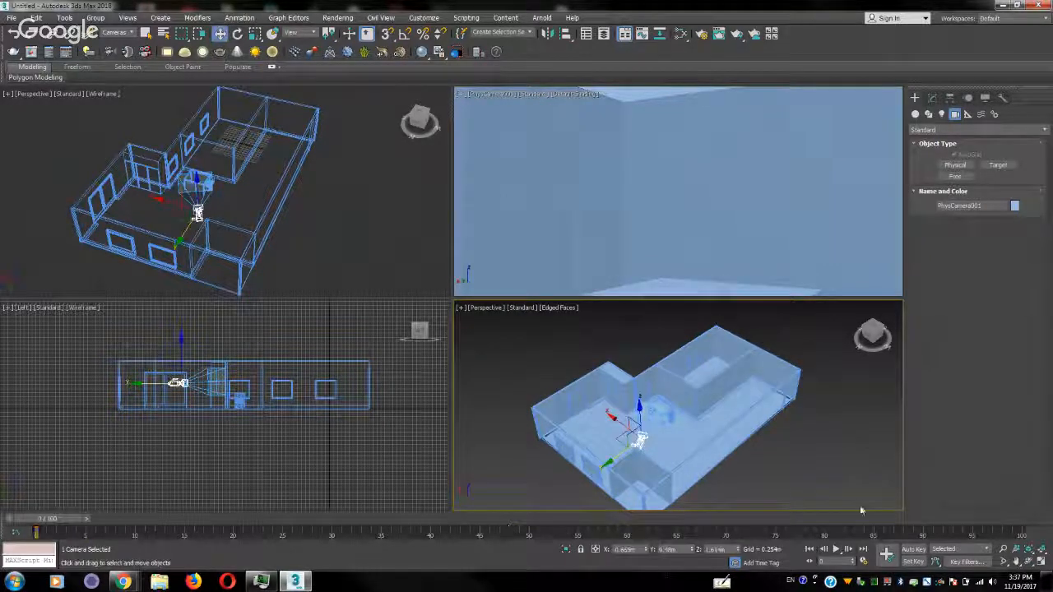
{"action": "left_click", "coordinate": [837, 550]}
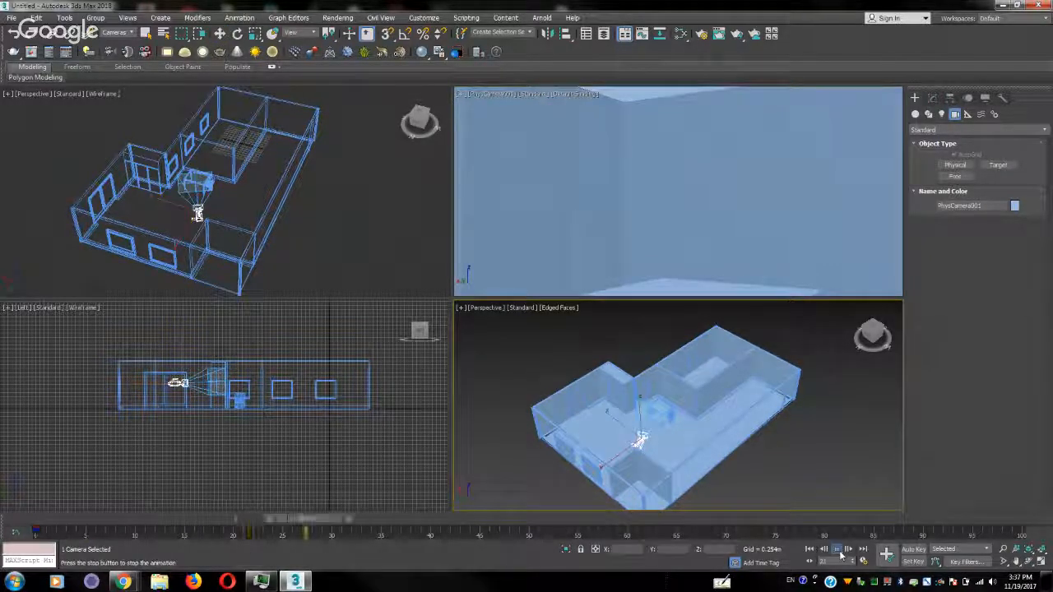
{"action": "left_click", "coordinate": [836, 549]}
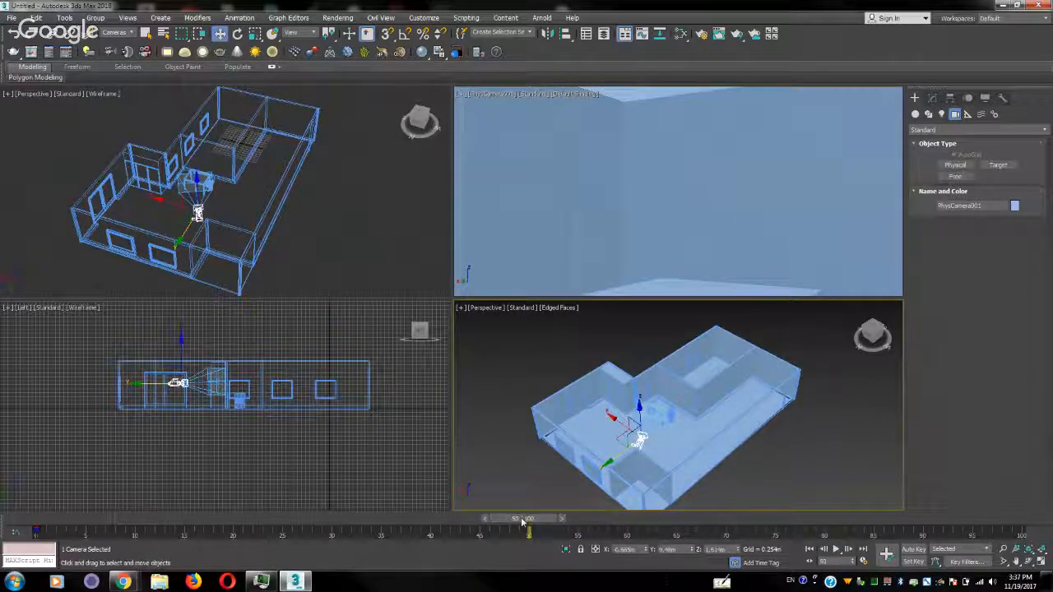
{"action": "left_click_drag", "start_coordinate": [521, 519], "coordinate": [33, 519]}
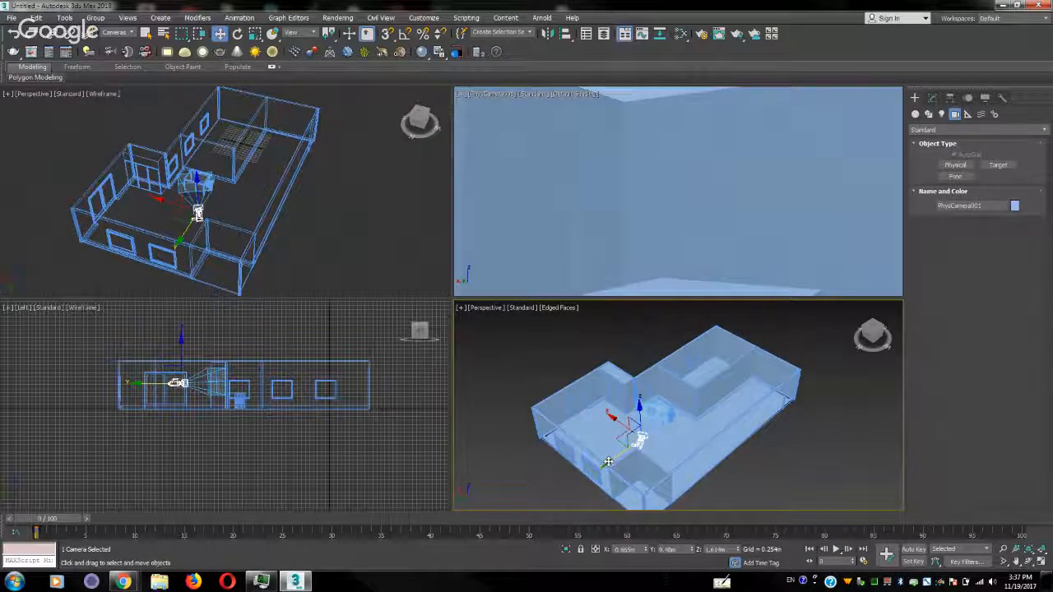
Move the physical camera back from the table, raise it so the whole table is in view, and deselect it
{"action": "left_click_drag", "start_coordinate": [607, 463], "coordinate": [590, 489]}
{"action": "left_click_drag", "start_coordinate": [610, 429], "coordinate": [609, 417]}
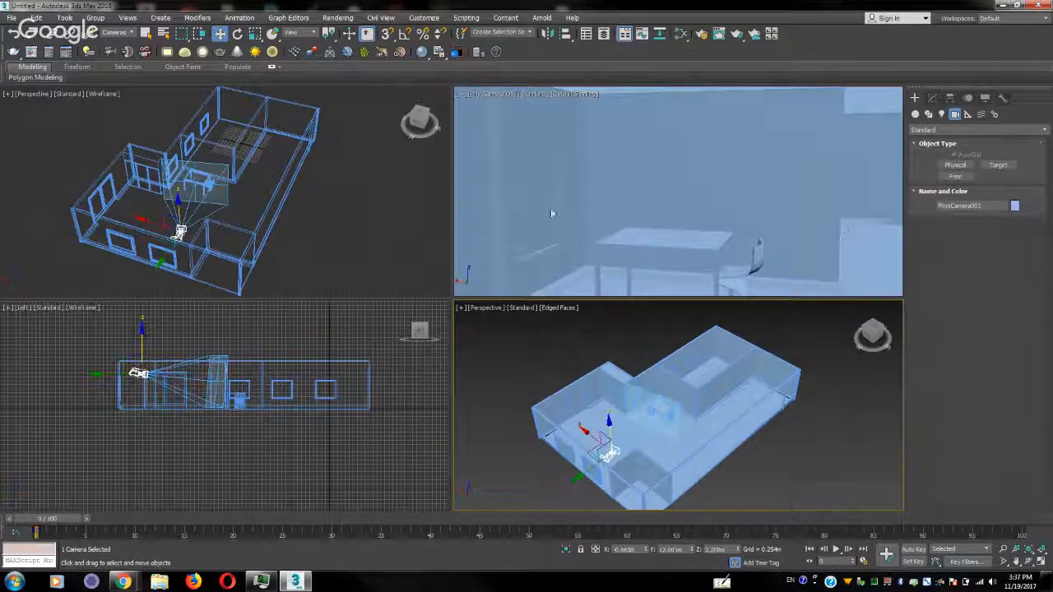
{"action": "left_click", "coordinate": [810, 465]}
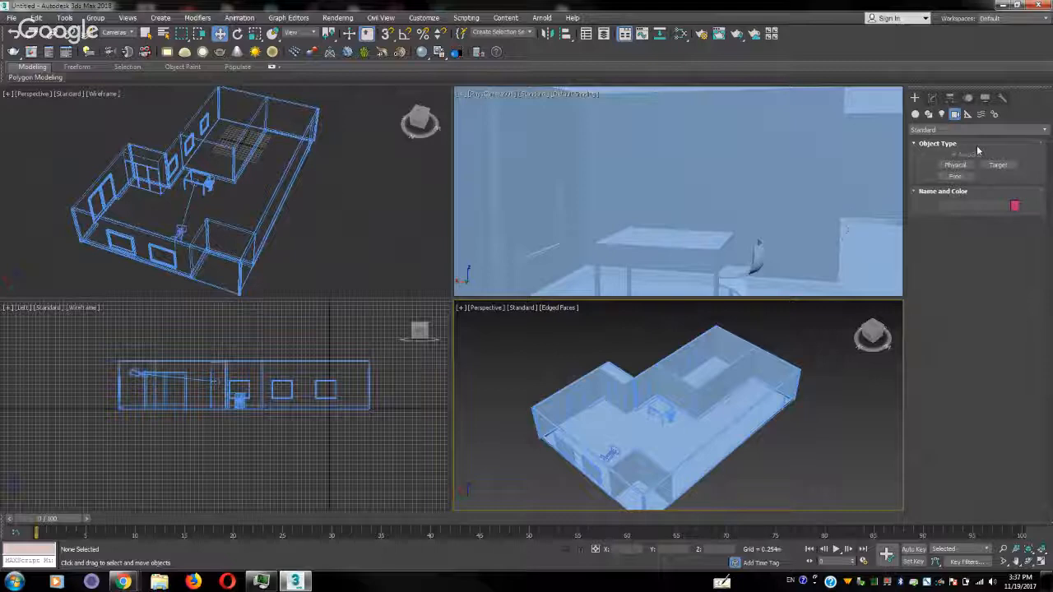
Create a photometric target light near the ceiling by the table in the left view, aimed straight down over about 1.37 m
{"action": "left_click", "coordinate": [942, 115]}
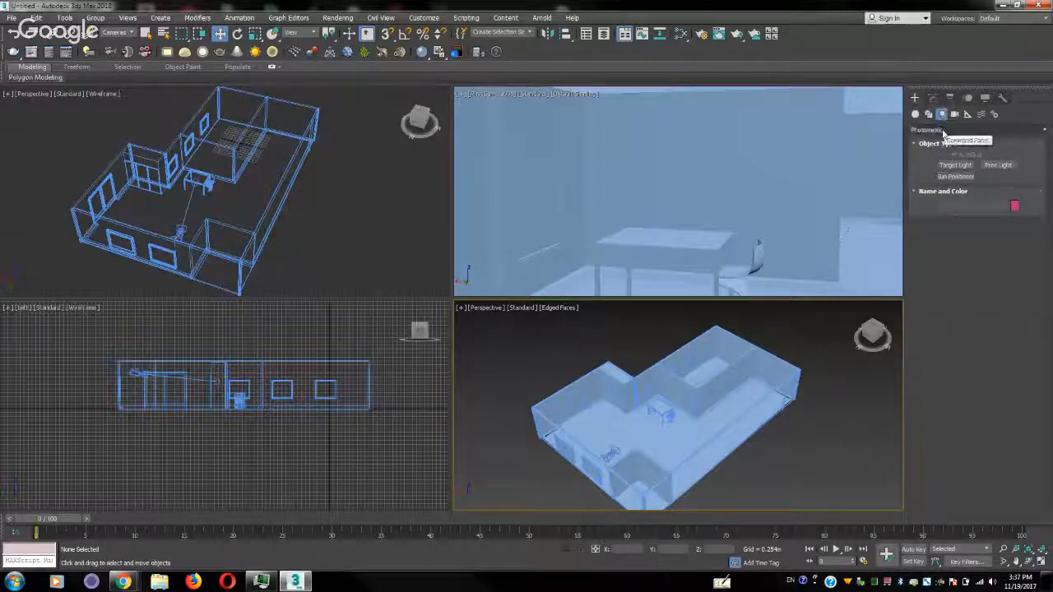
{"action": "left_click", "coordinate": [943, 131]}
{"action": "left_click", "coordinate": [944, 140]}
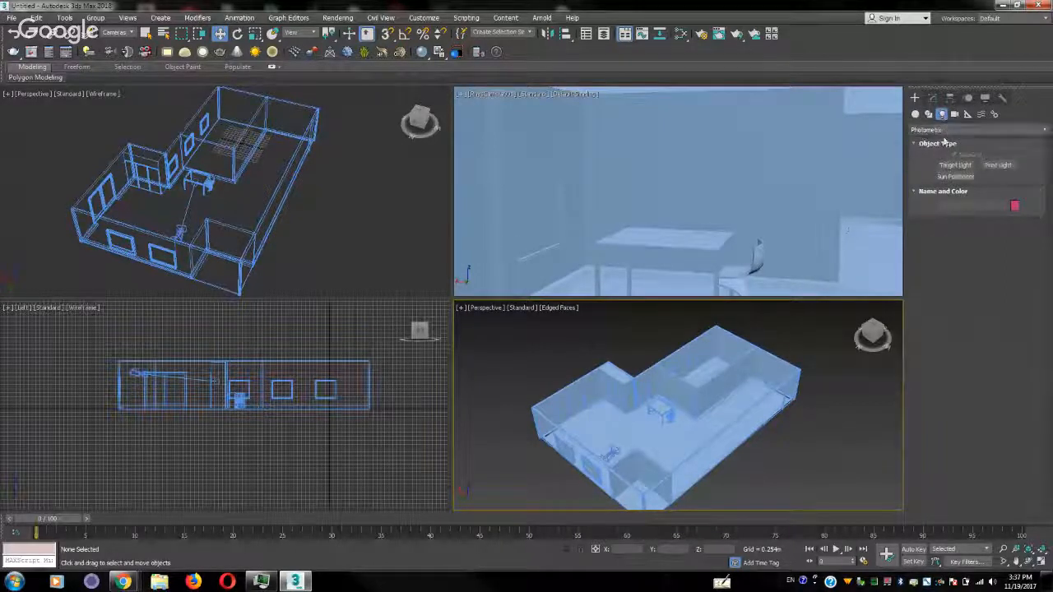
{"action": "left_click", "coordinate": [954, 165]}
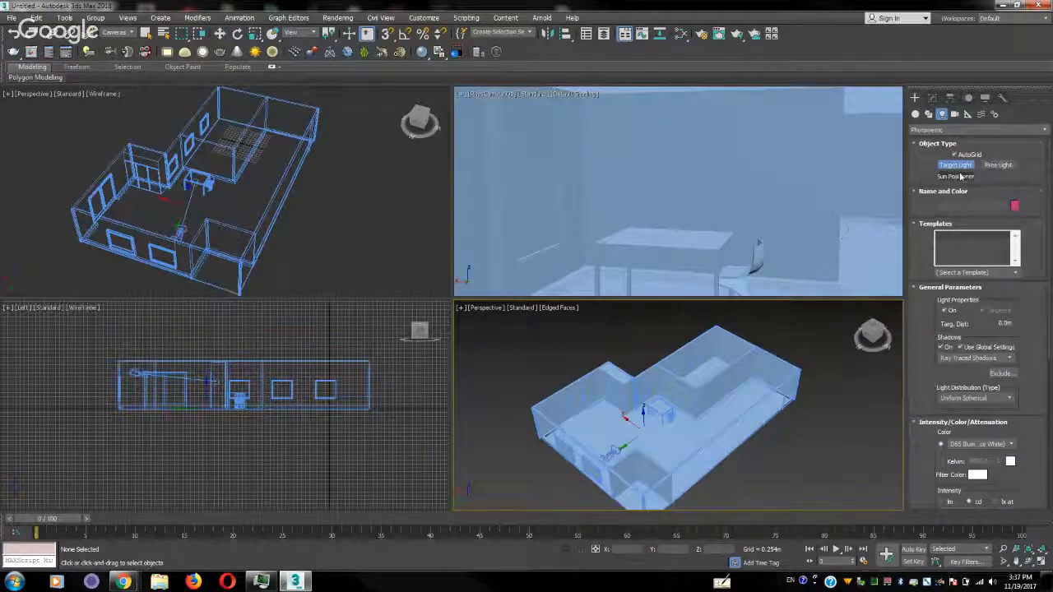
{"action": "left_click", "coordinate": [233, 376]}
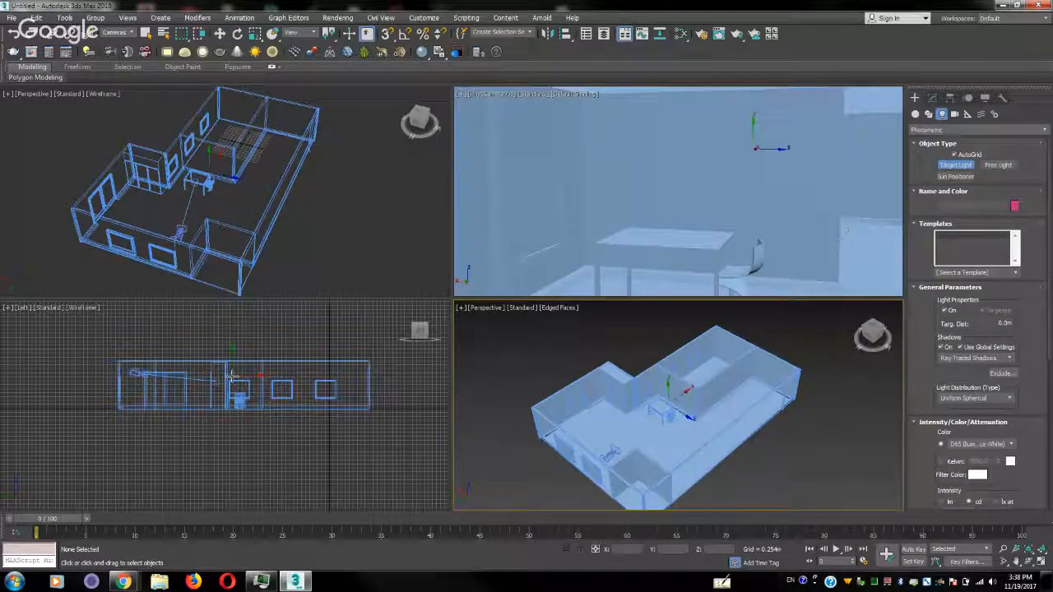
{"action": "left_click_drag", "start_coordinate": [237, 365], "coordinate": [236, 387]}
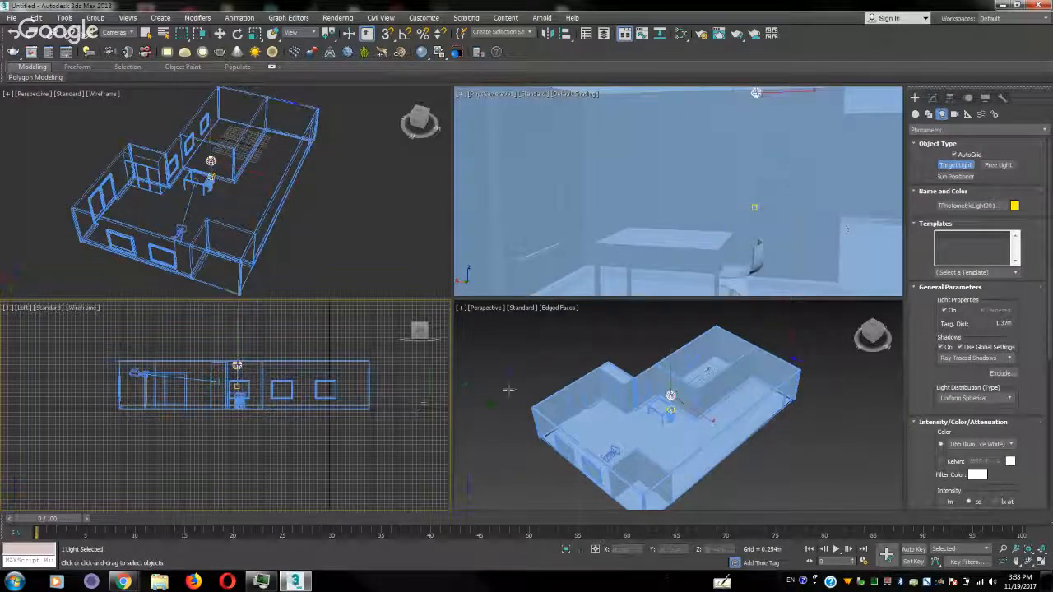
Switch the wireframe perspective viewport to a top view framing the table and chair, and end light creation
{"action": "right_click", "coordinate": [520, 357]}
{"action": "right_click", "coordinate": [308, 179]}
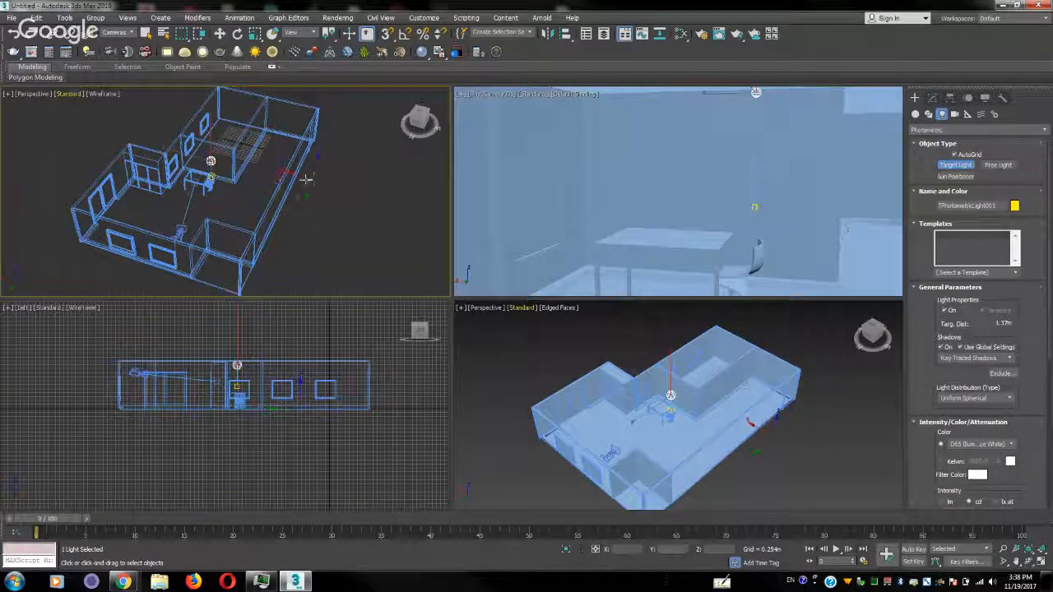
{"action": "key", "text": "t"}
{"action": "scroll", "coordinate": [252, 213], "scroll_direction": "up", "scroll_amount": 8}
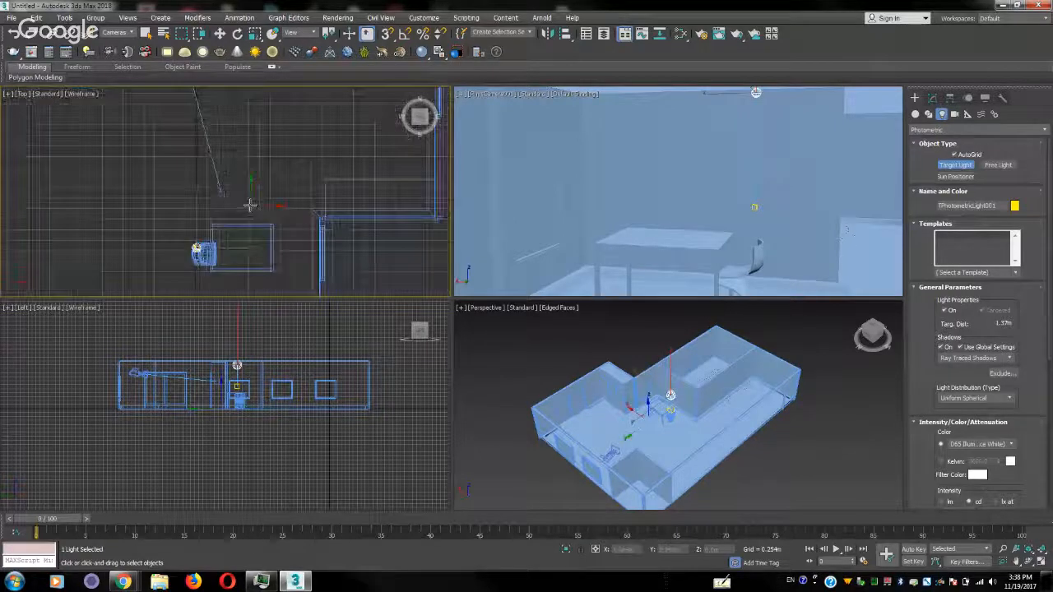
{"action": "key", "text": "w"}
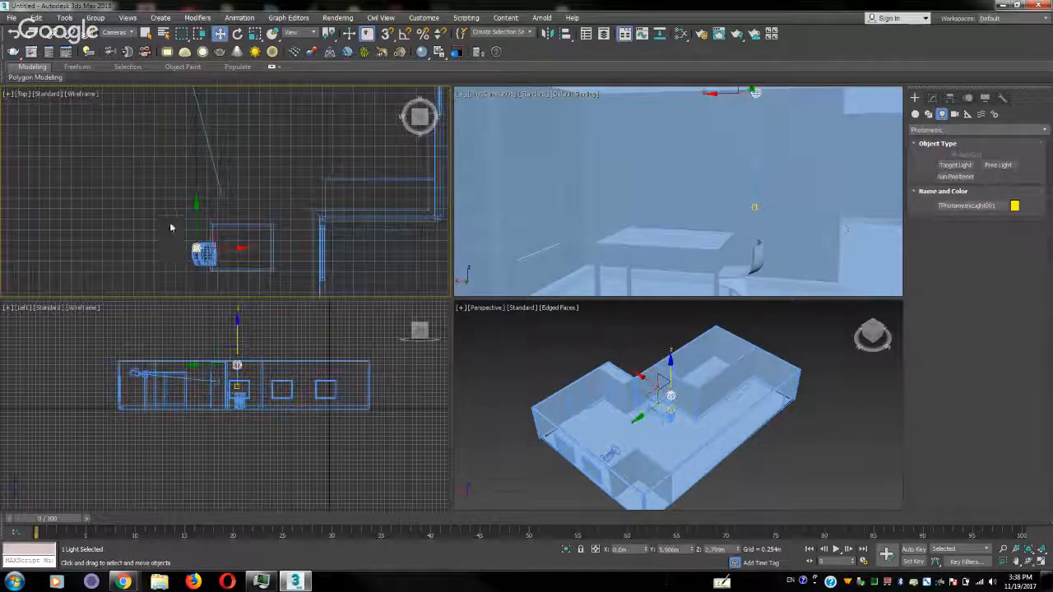
{"action": "left_click", "coordinate": [228, 282]}
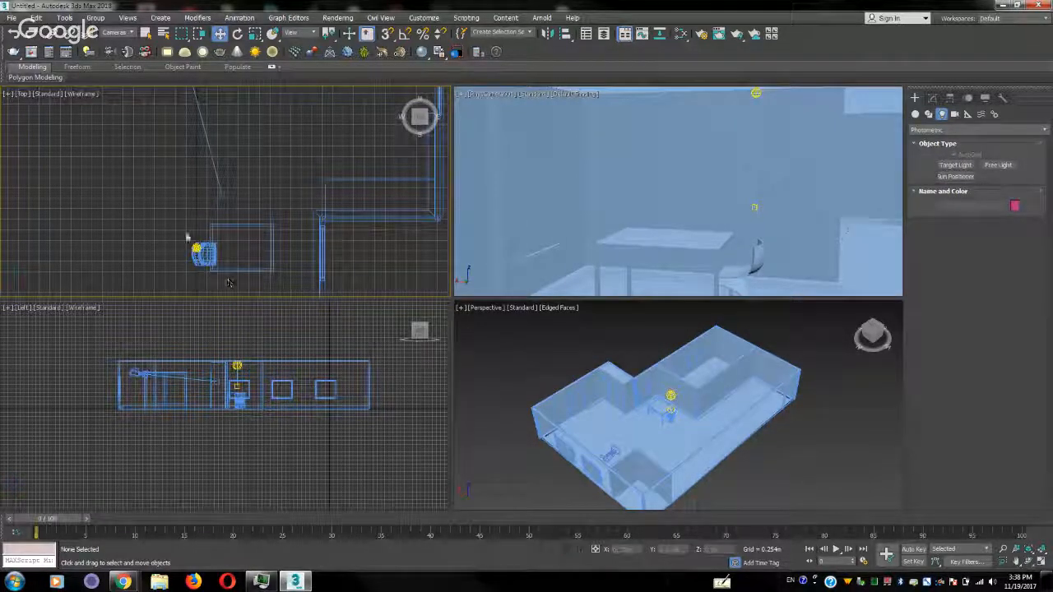
Restrict selection to lights and move the target light together with its target over the middle of the table
{"action": "left_click", "coordinate": [120, 33]}
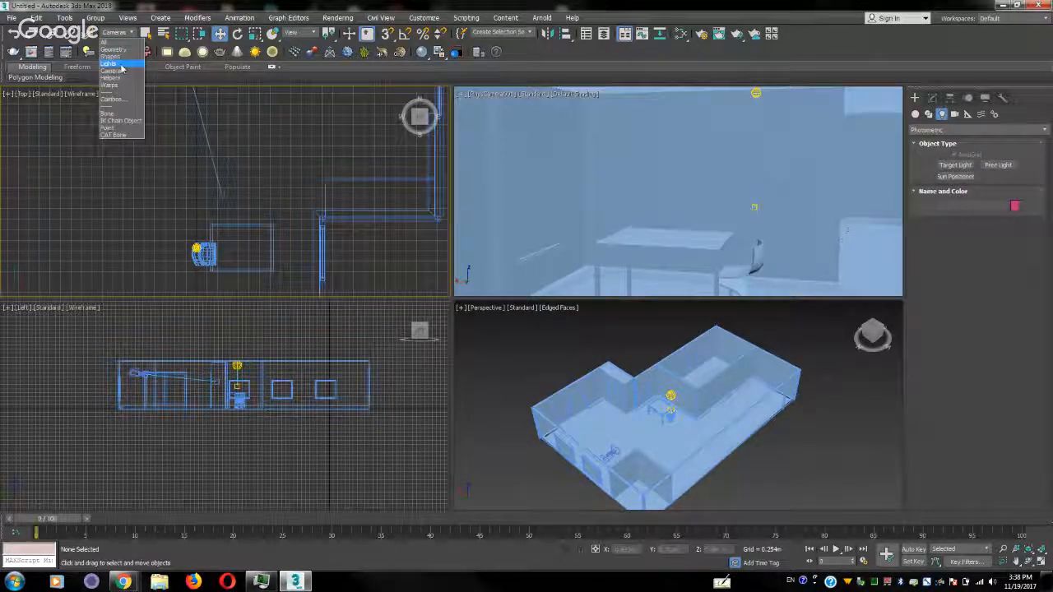
{"action": "left_click", "coordinate": [108, 64]}
{"action": "left_click", "coordinate": [210, 241]}
{"action": "left_click_drag", "start_coordinate": [211, 239], "coordinate": [258, 229]}
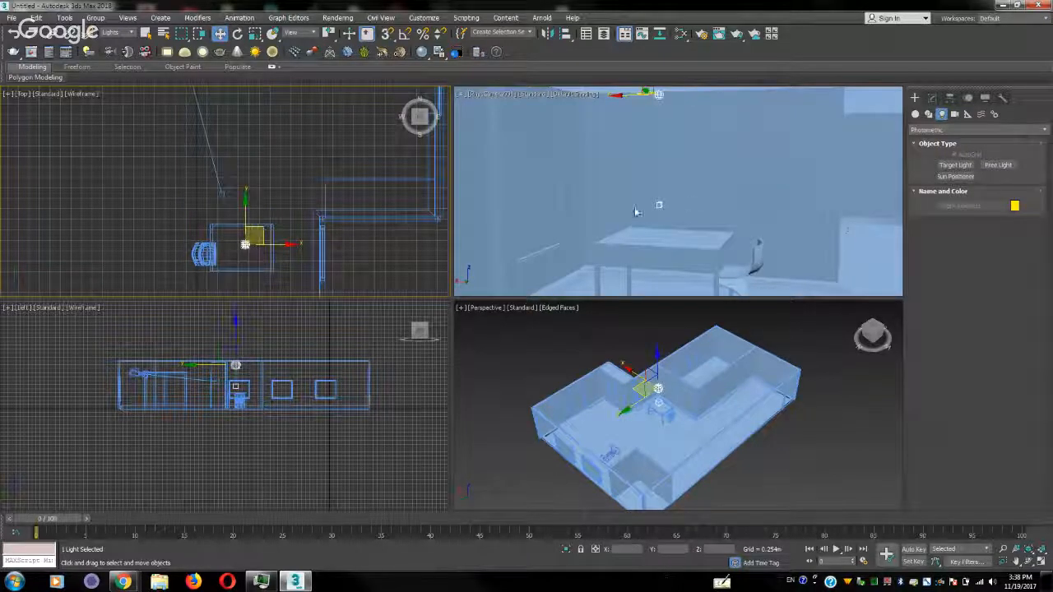
Test-render the physical camera view, stop and close the render, and lower the light slightly below the ceiling
{"action": "right_click", "coordinate": [685, 189]}
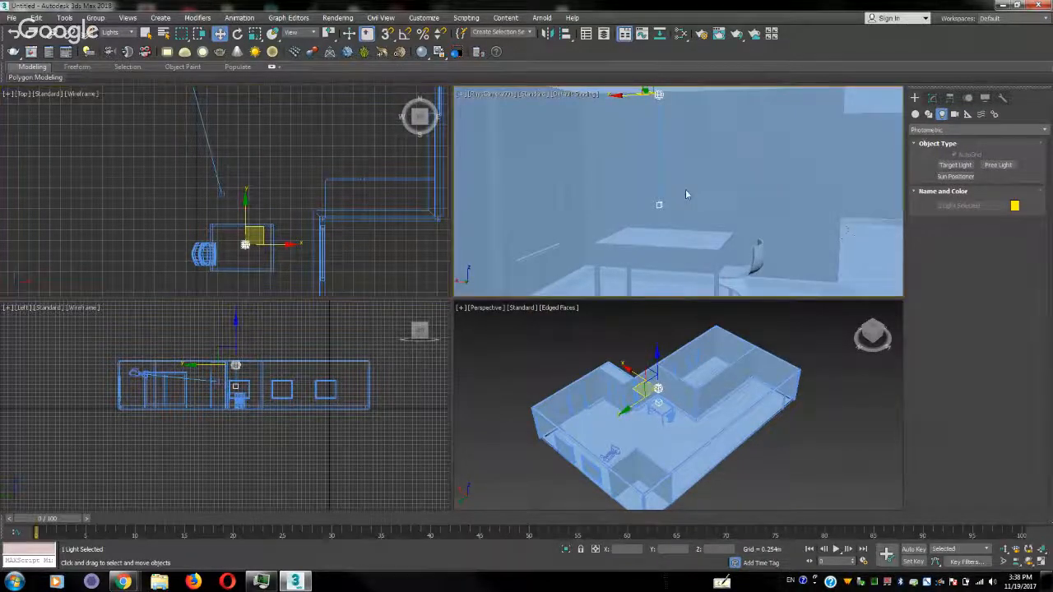
{"action": "left_click", "coordinate": [740, 35]}
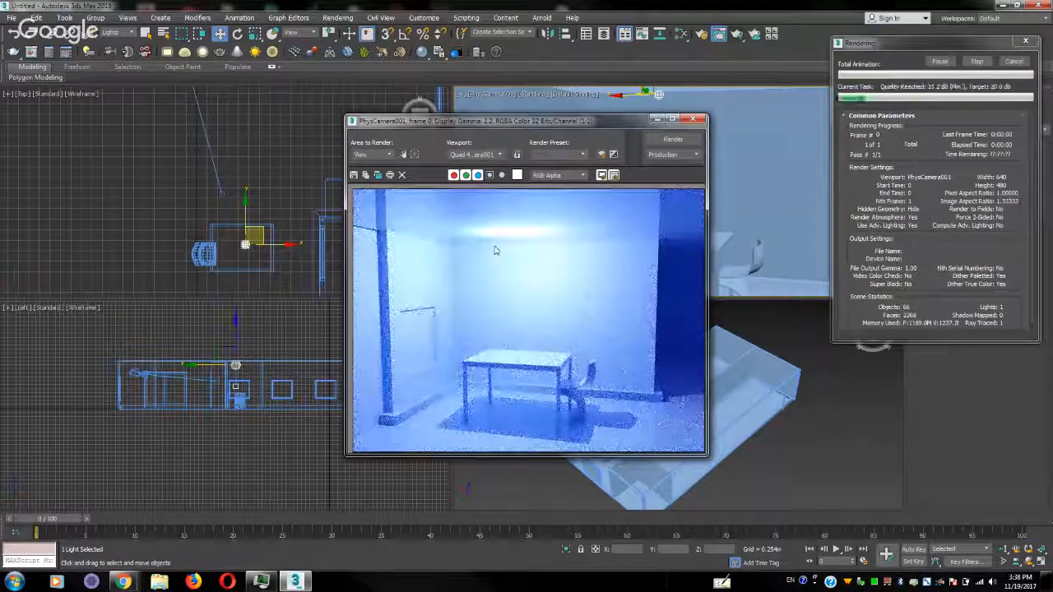
{"action": "left_click", "coordinate": [977, 61]}
{"action": "left_click", "coordinate": [1013, 62]}
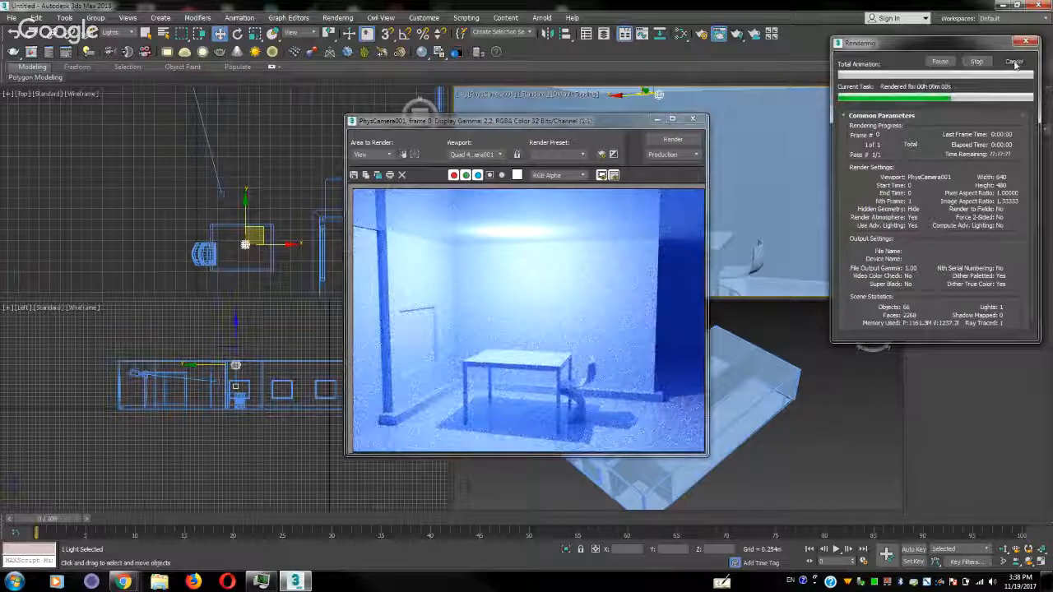
{"action": "left_click", "coordinate": [699, 121]}
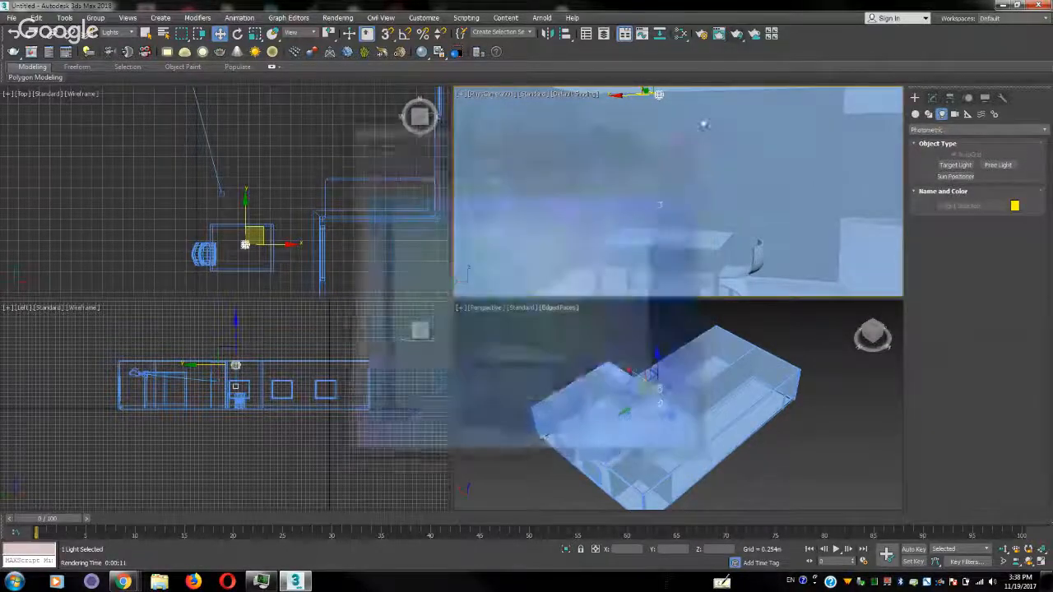
{"action": "mouse_move", "coordinate": [658, 97]}
{"action": "left_mouse_down"}
{"action": "mouse_move", "coordinate": [651, 112]}
{"action": "mouse_move", "coordinate": [649, 101]}
{"action": "left_mouse_up"}
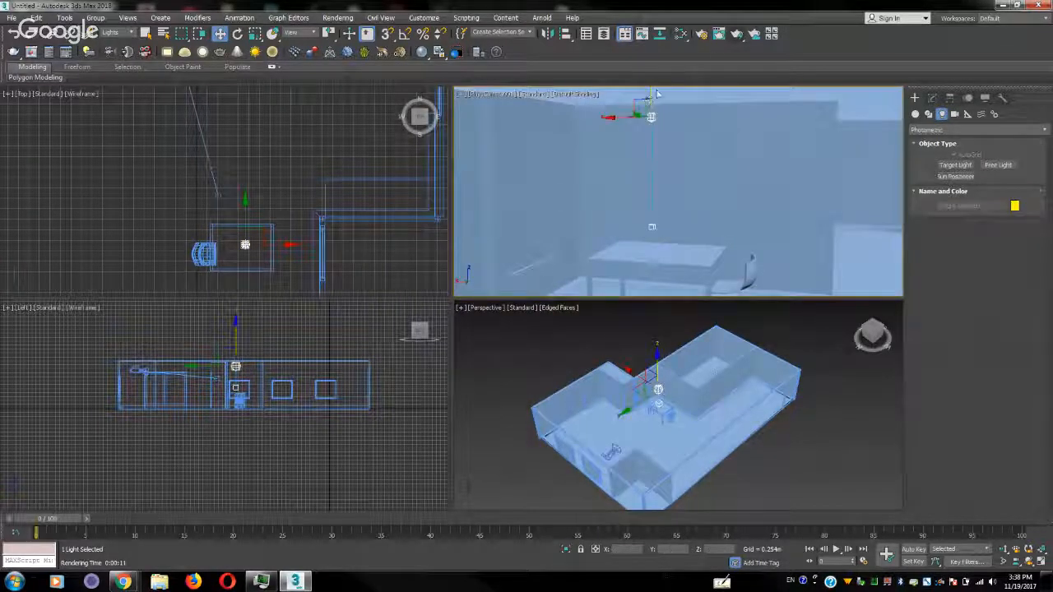
Set the production renderer to V-Ray Adv 3.60.03 and open its global illumination settings
{"action": "left_click", "coordinate": [701, 34]}
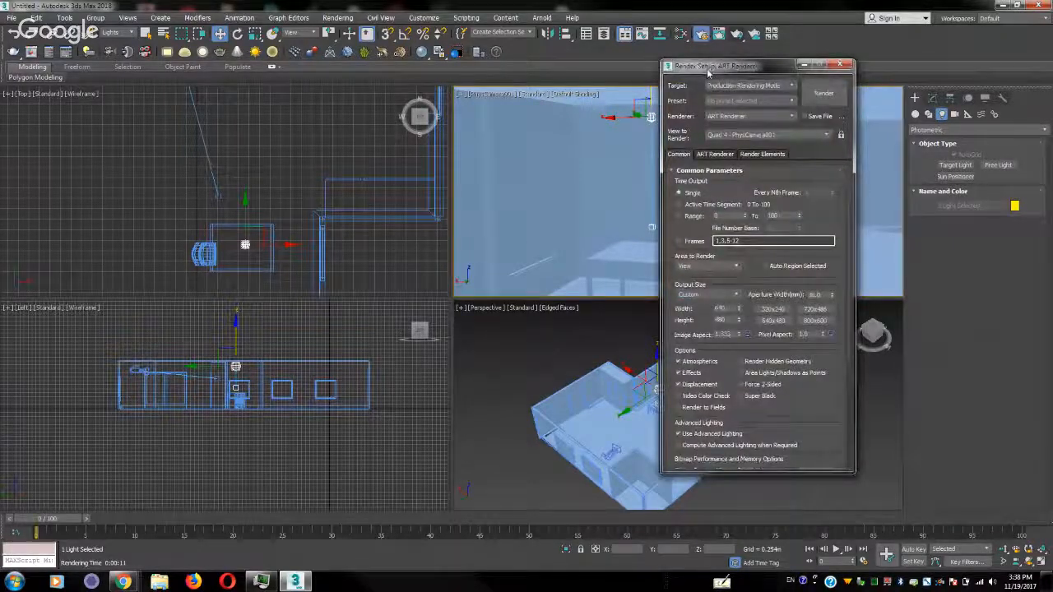
{"action": "left_click_drag", "start_coordinate": [707, 72], "coordinate": [799, 104]}
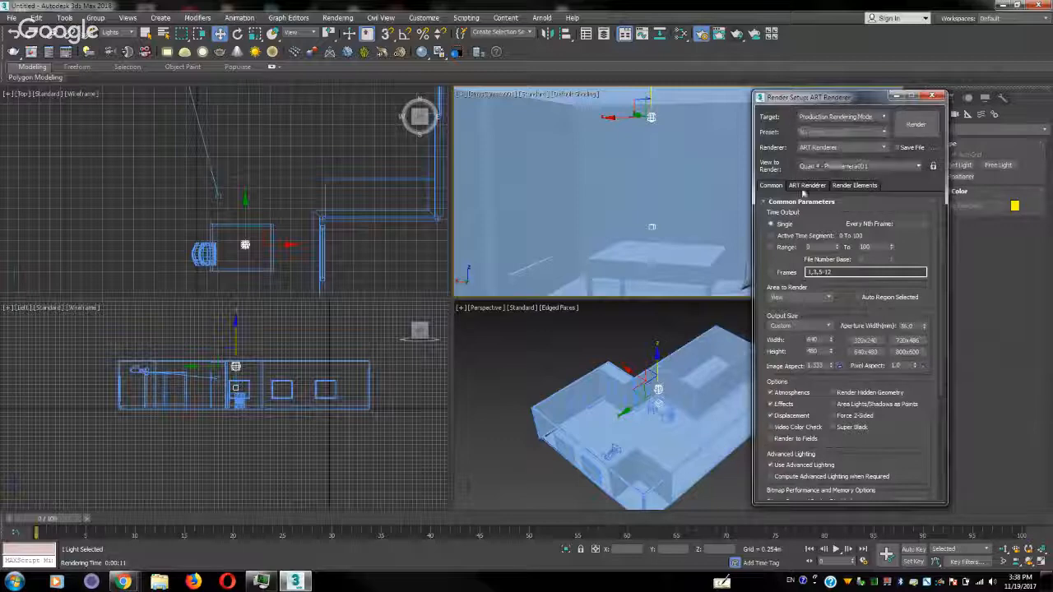
{"action": "left_click", "coordinate": [840, 148]}
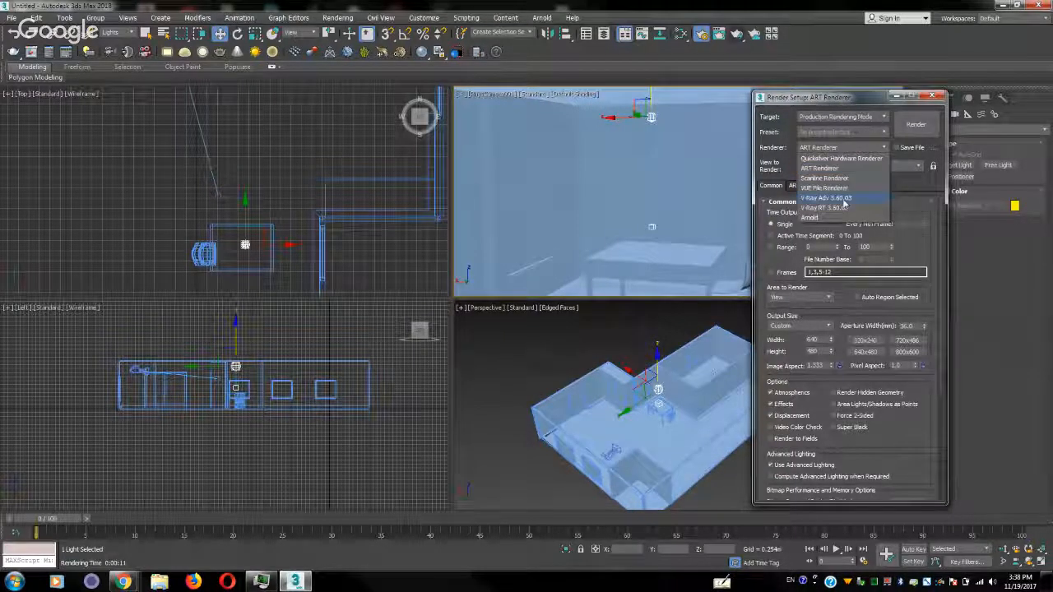
{"action": "left_click", "coordinate": [843, 198]}
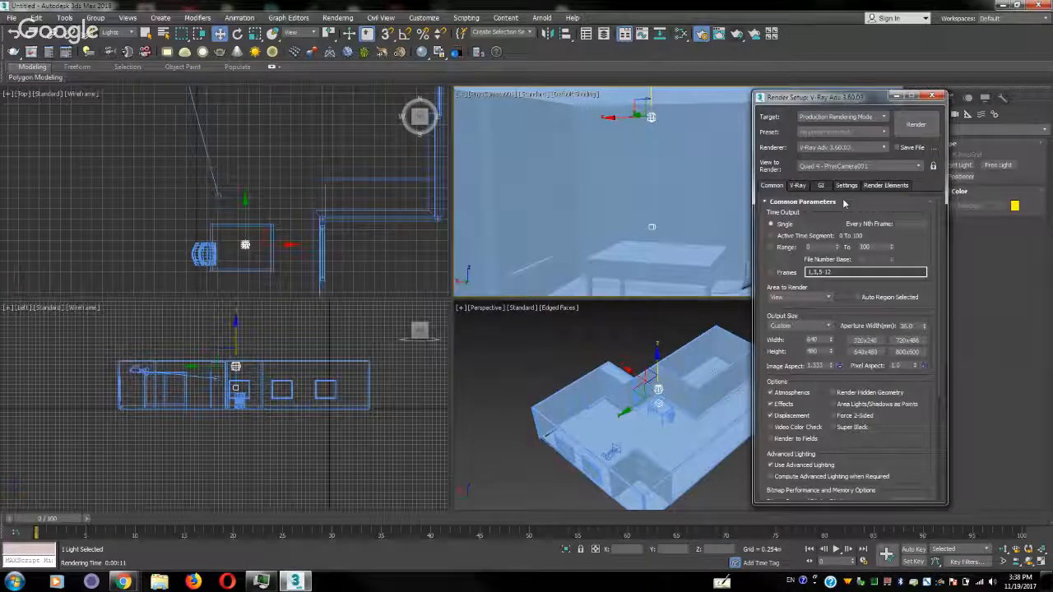
{"action": "left_click", "coordinate": [822, 185]}
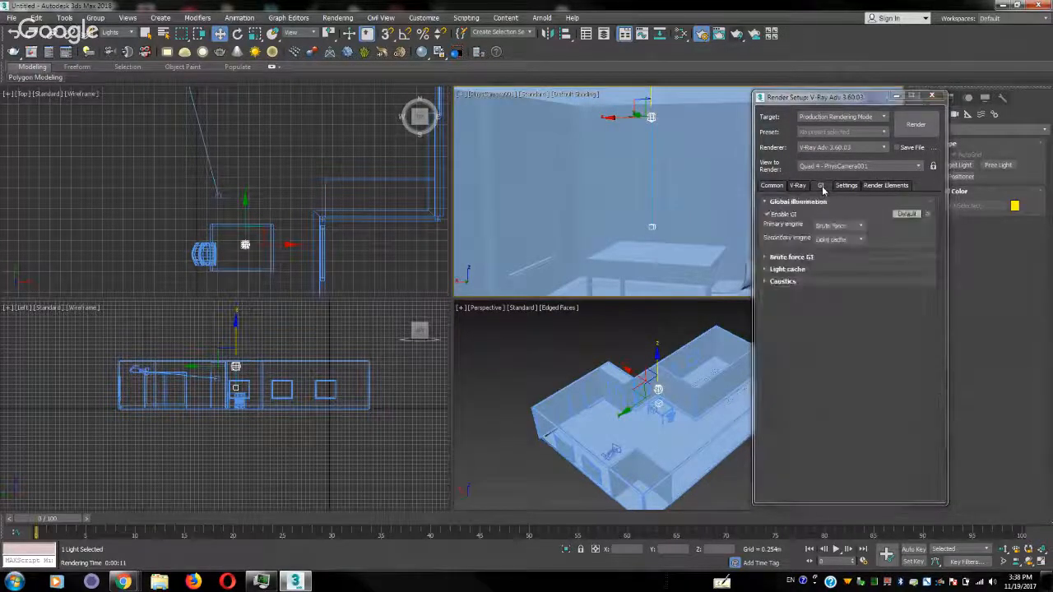
Set the primary GI engine to Irradiance map, test-render the camera view, then cancel the rendering and close the frame buffer
{"action": "left_click", "coordinate": [840, 225]}
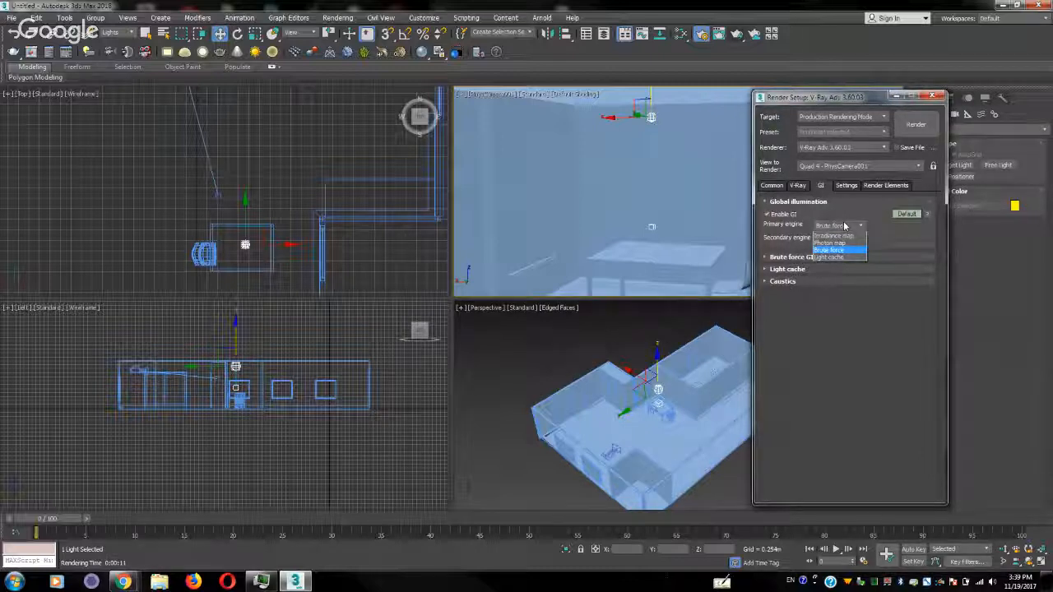
{"action": "left_click", "coordinate": [832, 236]}
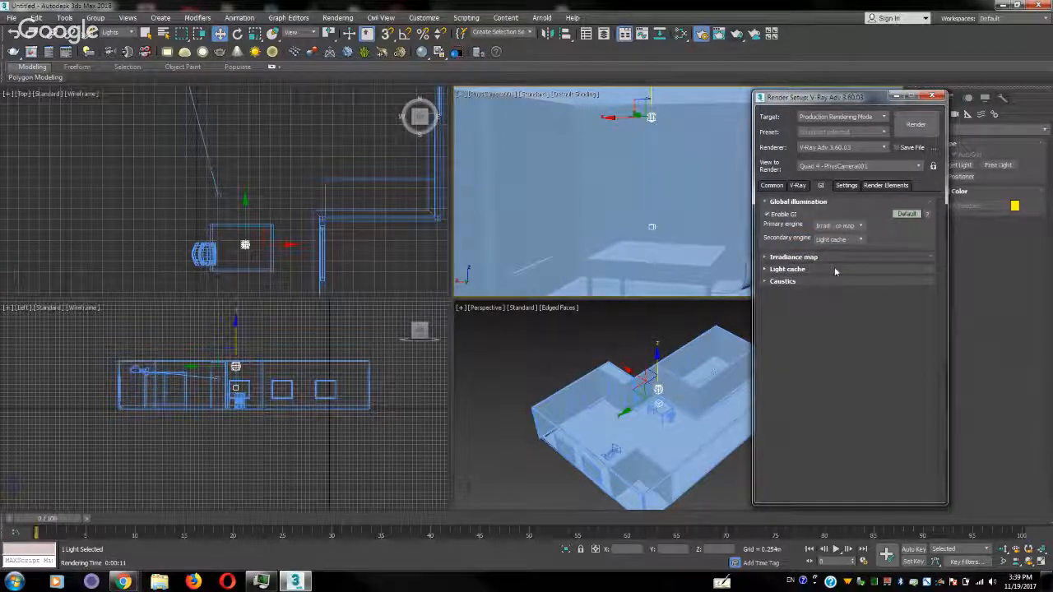
{"action": "left_click", "coordinate": [910, 123]}
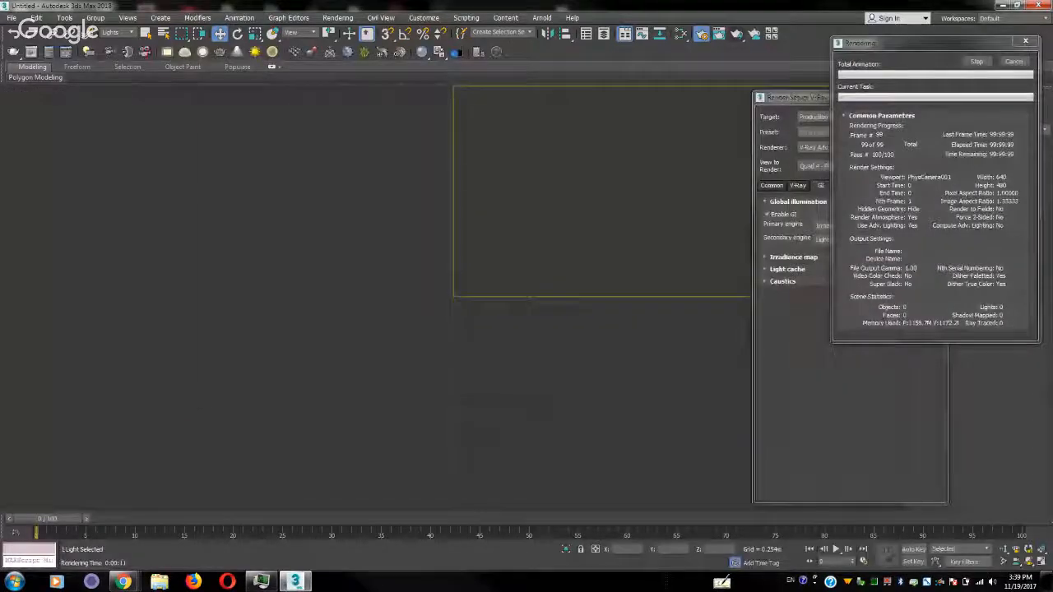
{"action": "left_click_drag", "start_coordinate": [0, 92], "coordinate": [241, 71]}
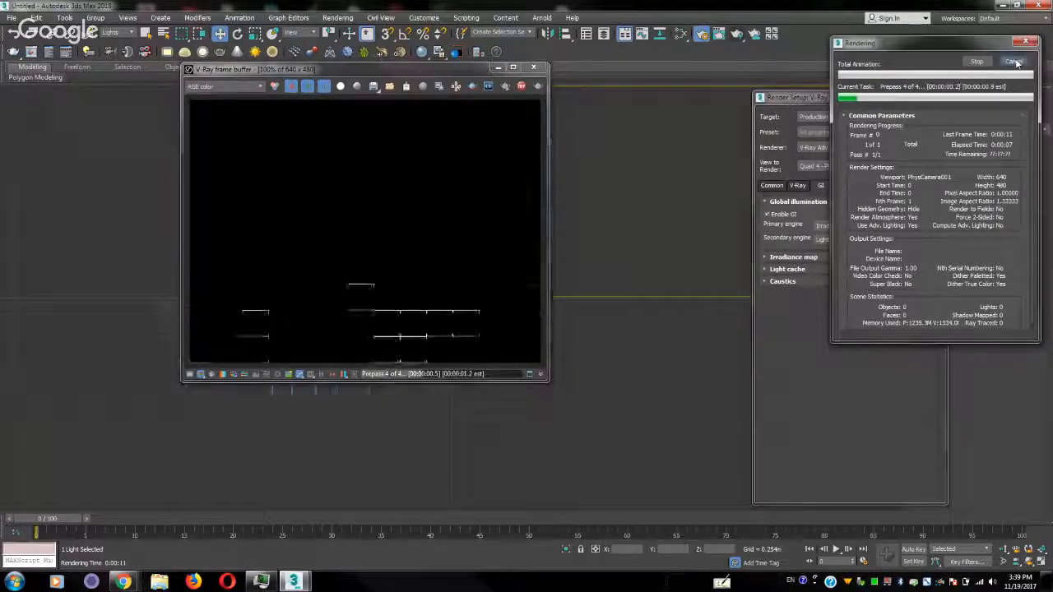
{"action": "left_click", "coordinate": [1015, 62]}
{"action": "left_click", "coordinate": [533, 66]}
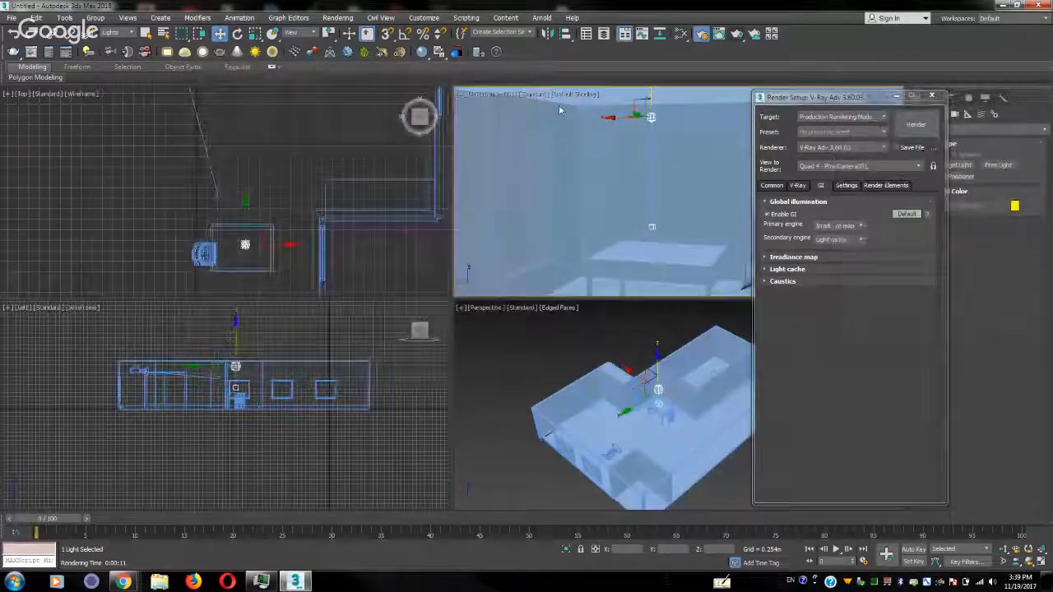
Select only the photometric light without its target, test-render the camera view again and cancel the rendering
{"action": "left_click", "coordinate": [591, 128]}
{"action": "left_click", "coordinate": [653, 218]}
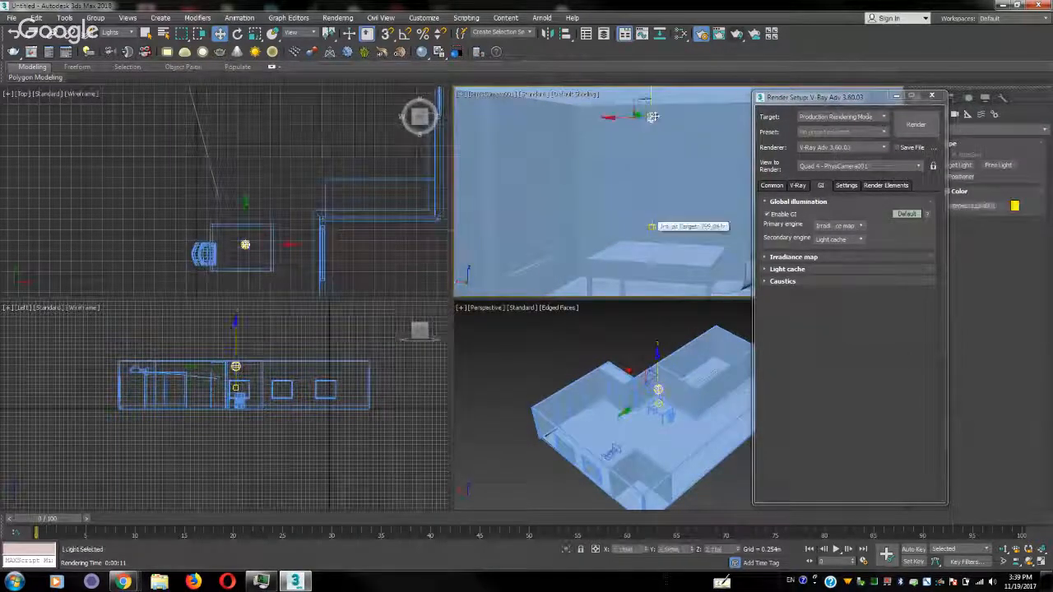
{"action": "left_click", "coordinate": [915, 124]}
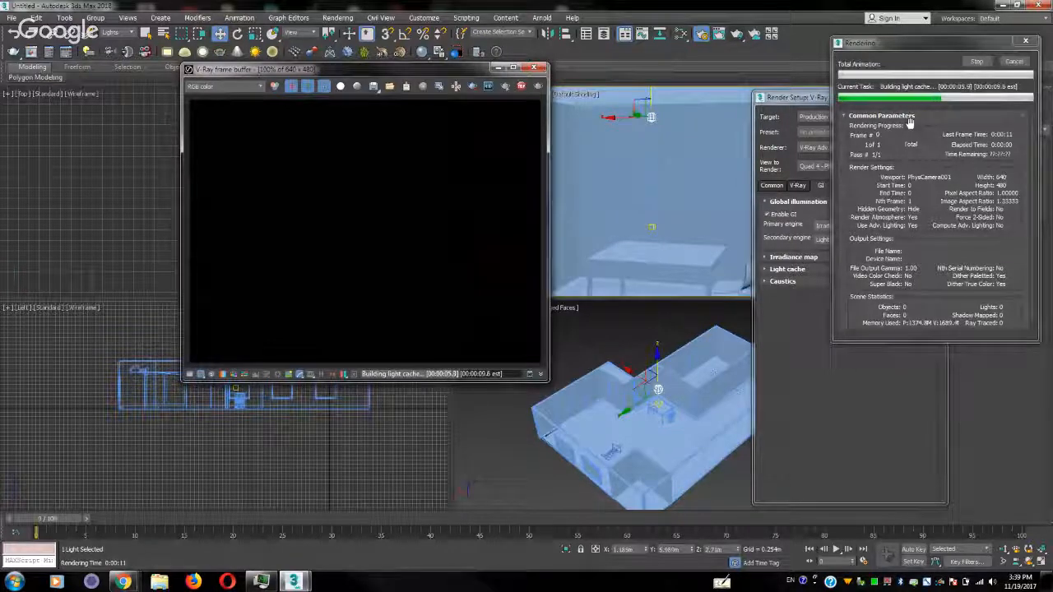
{"action": "left_click", "coordinate": [534, 67]}
{"action": "left_click", "coordinate": [1018, 63]}
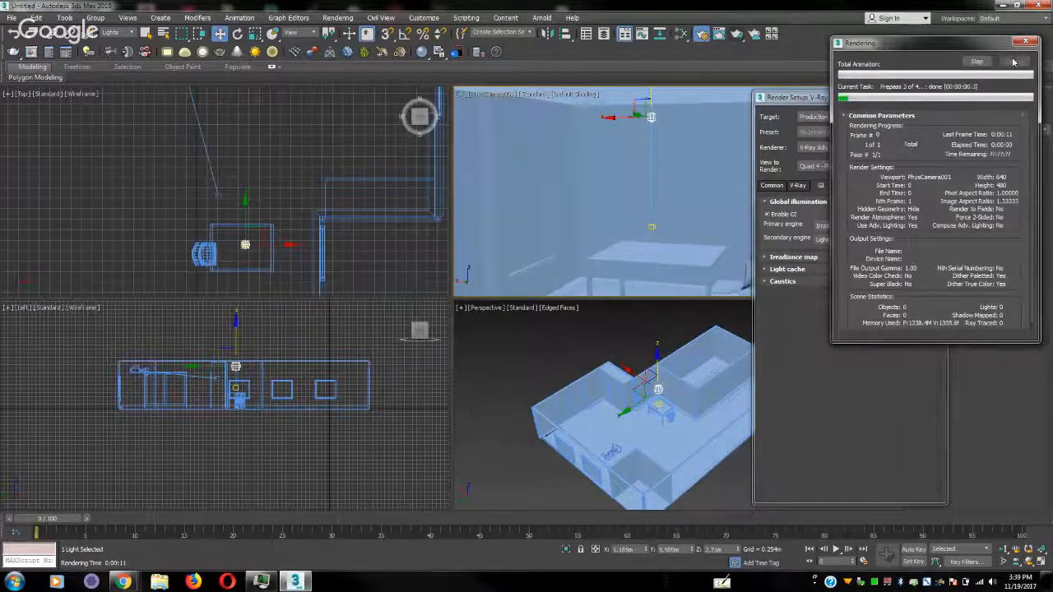
Disable V-Ray's built-in frame buffer, test-render the camera view, cancel it, and close the render window and render settings
{"action": "left_click", "coordinate": [797, 185]}
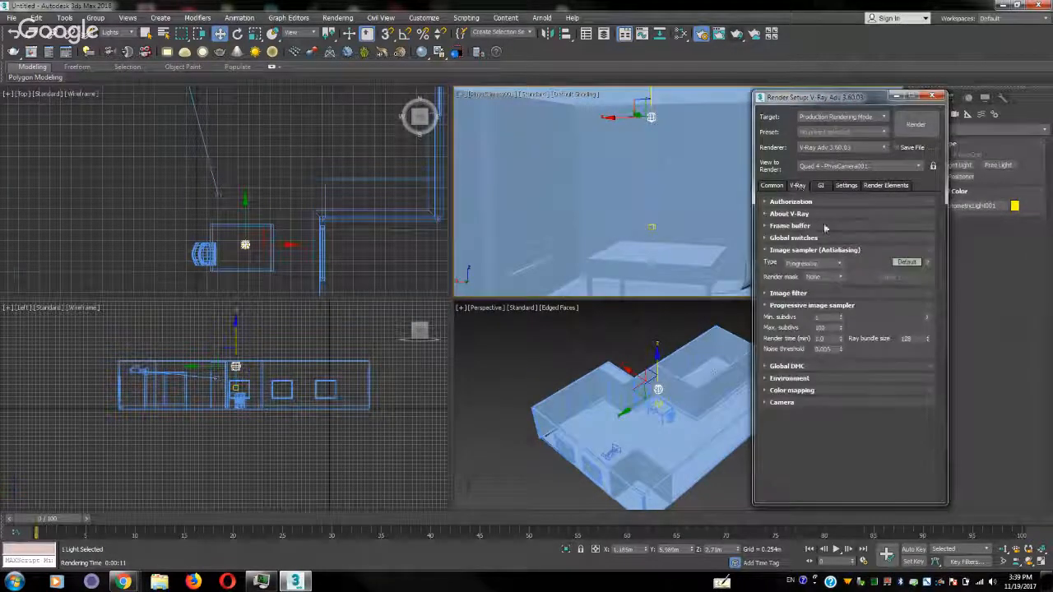
{"action": "left_click", "coordinate": [795, 226]}
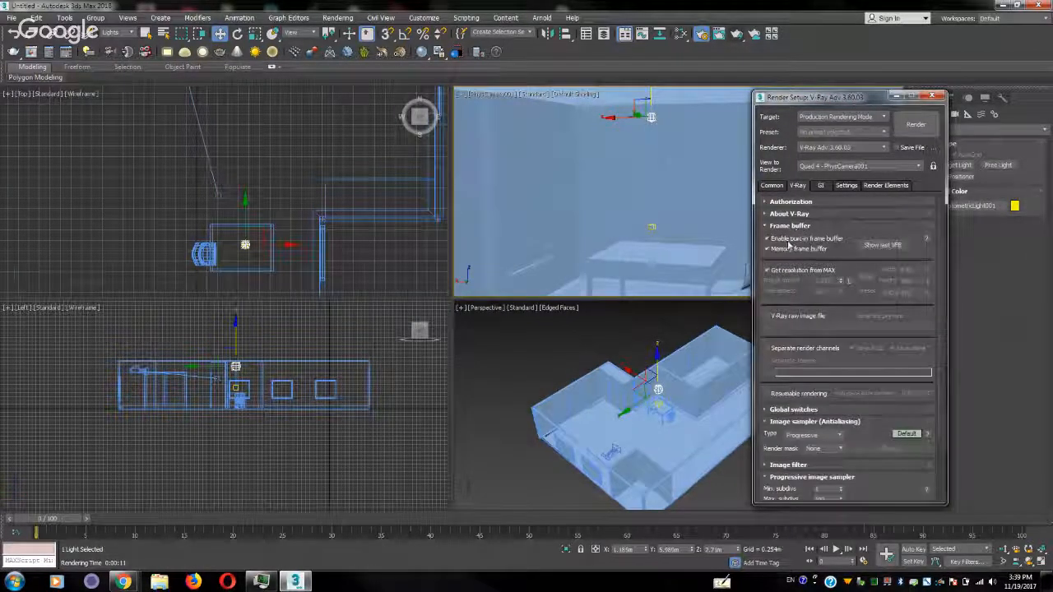
{"action": "left_click", "coordinate": [768, 239]}
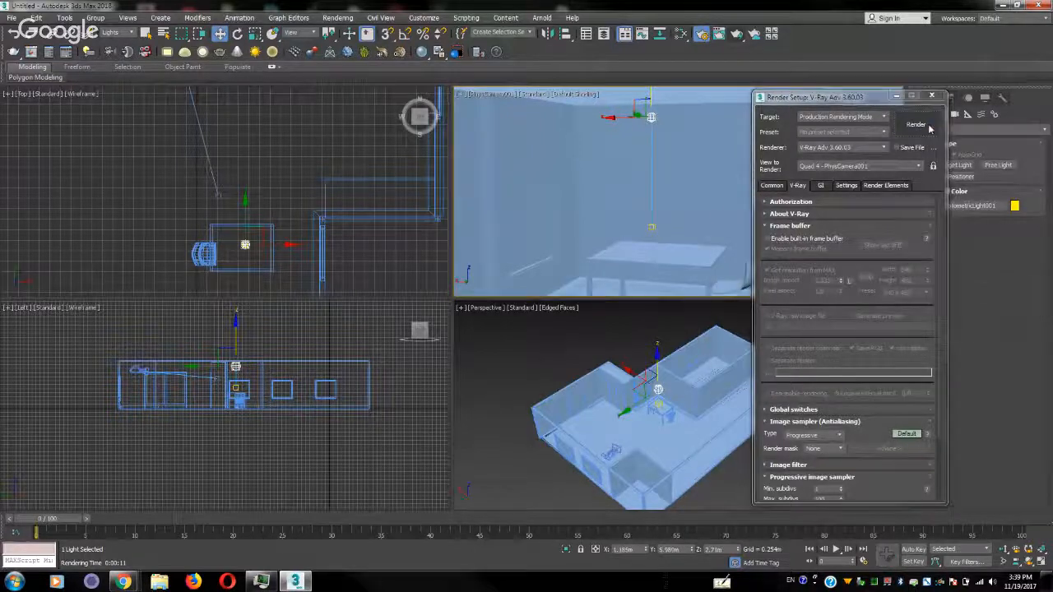
{"action": "left_click", "coordinate": [928, 124]}
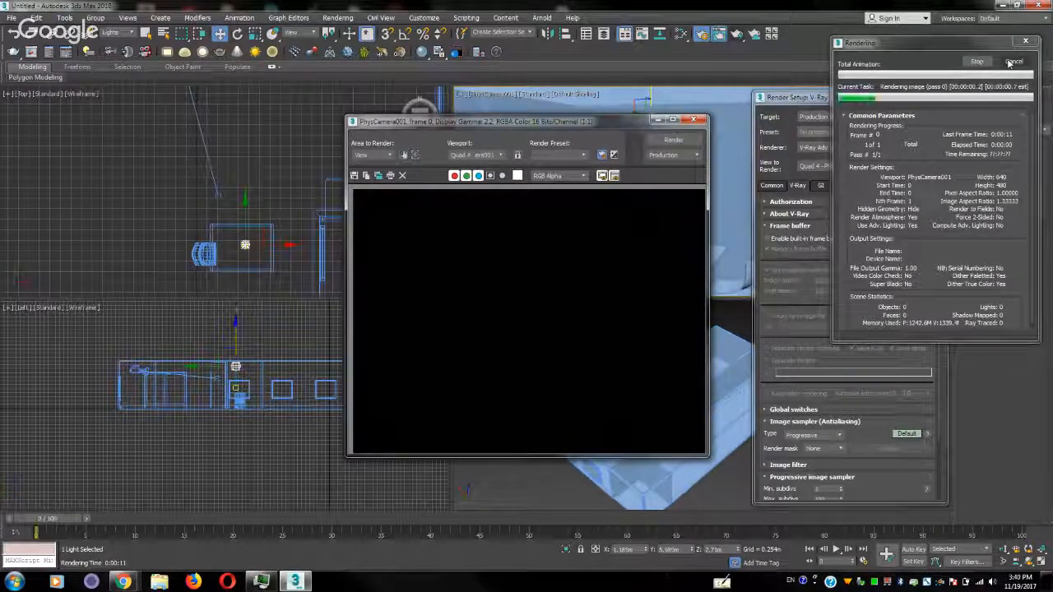
{"action": "left_click", "coordinate": [1009, 63]}
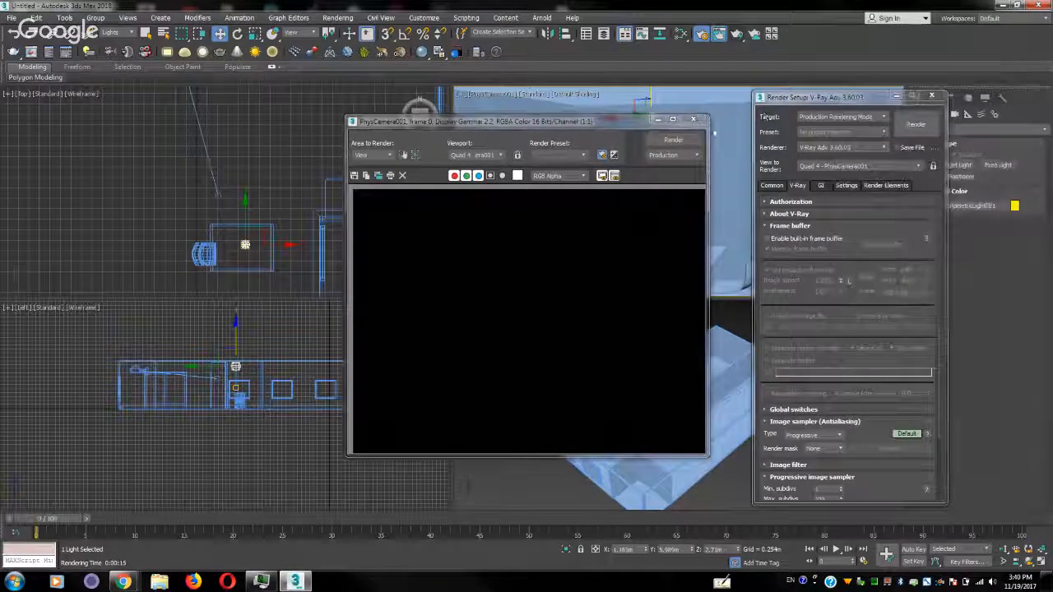
{"action": "left_click", "coordinate": [693, 118]}
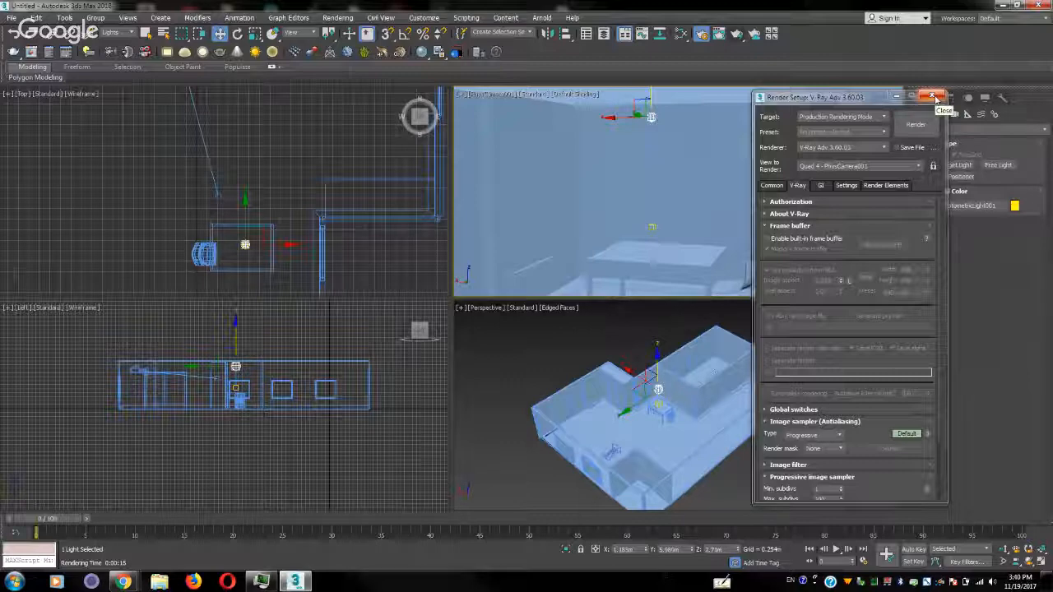
{"action": "left_click", "coordinate": [936, 98]}
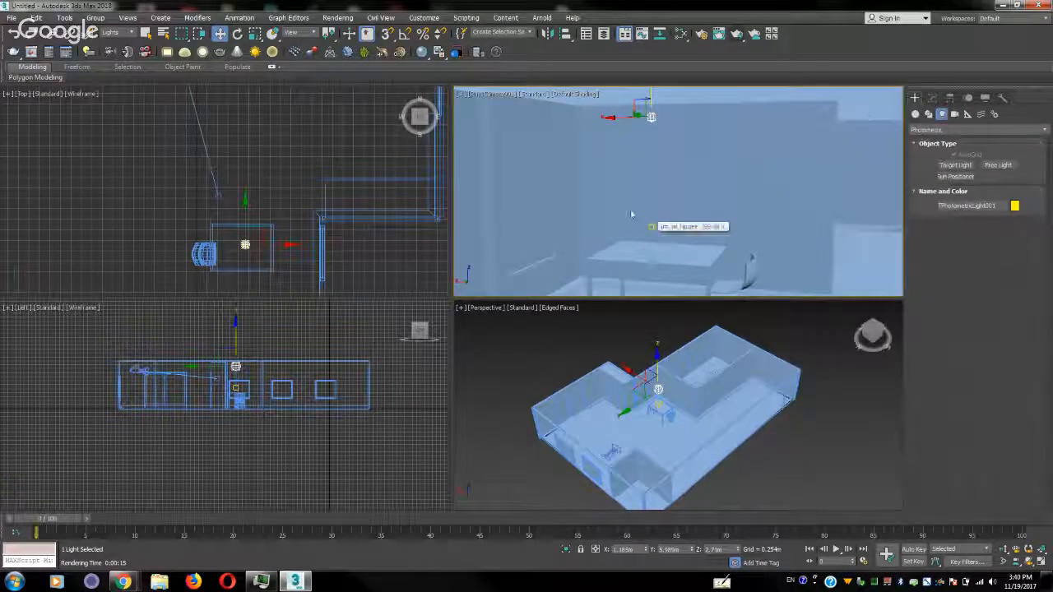
Apply the 60W Bulb template to the photometric light, test-render the camera view, then stop and close the render
{"action": "left_click", "coordinate": [932, 98]}
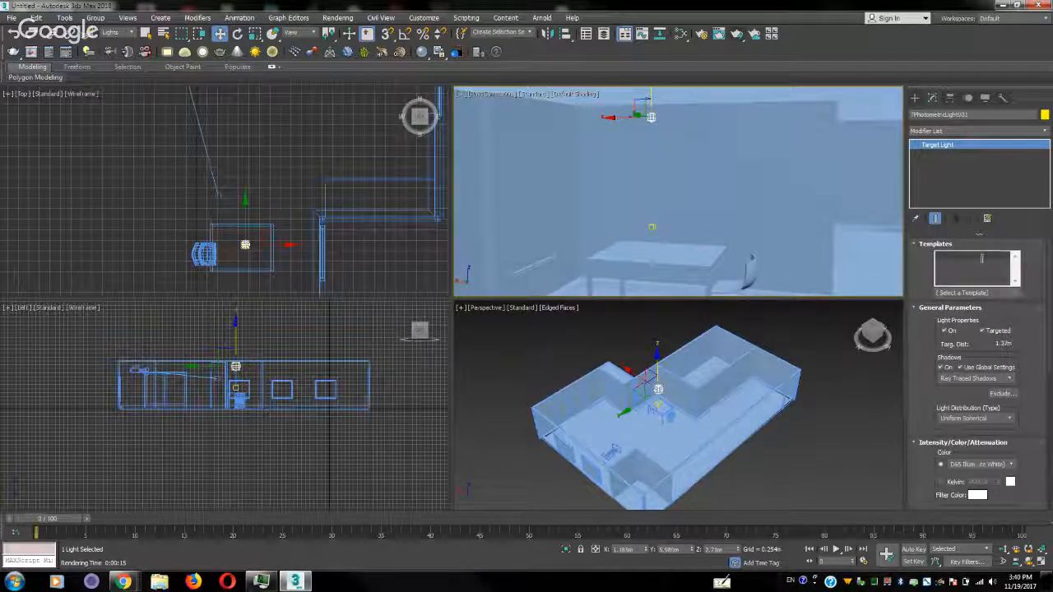
{"action": "left_click", "coordinate": [1017, 295]}
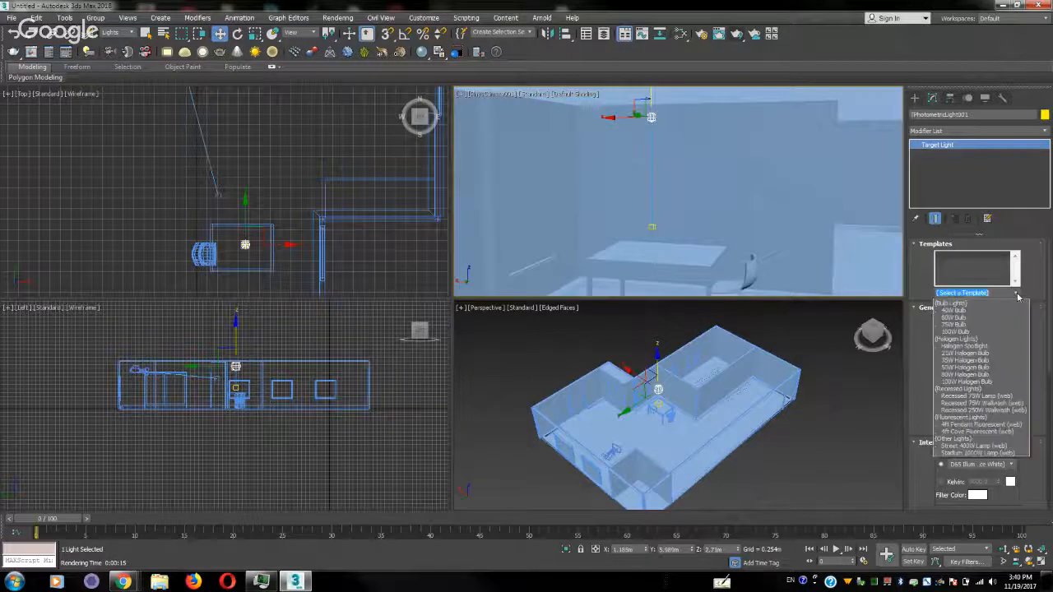
{"action": "left_click", "coordinate": [980, 319]}
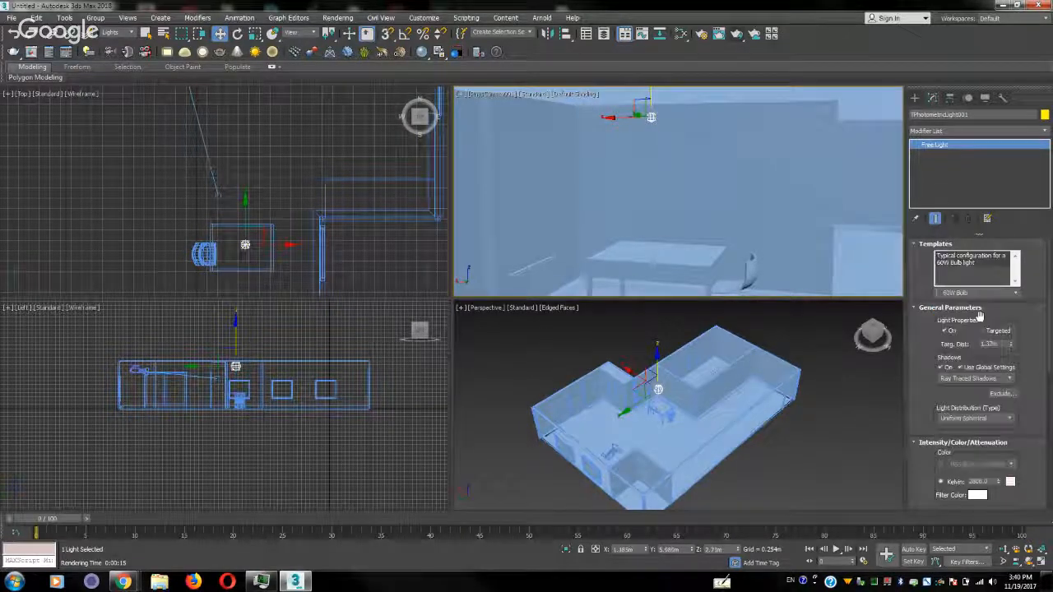
{"action": "left_click", "coordinate": [736, 36]}
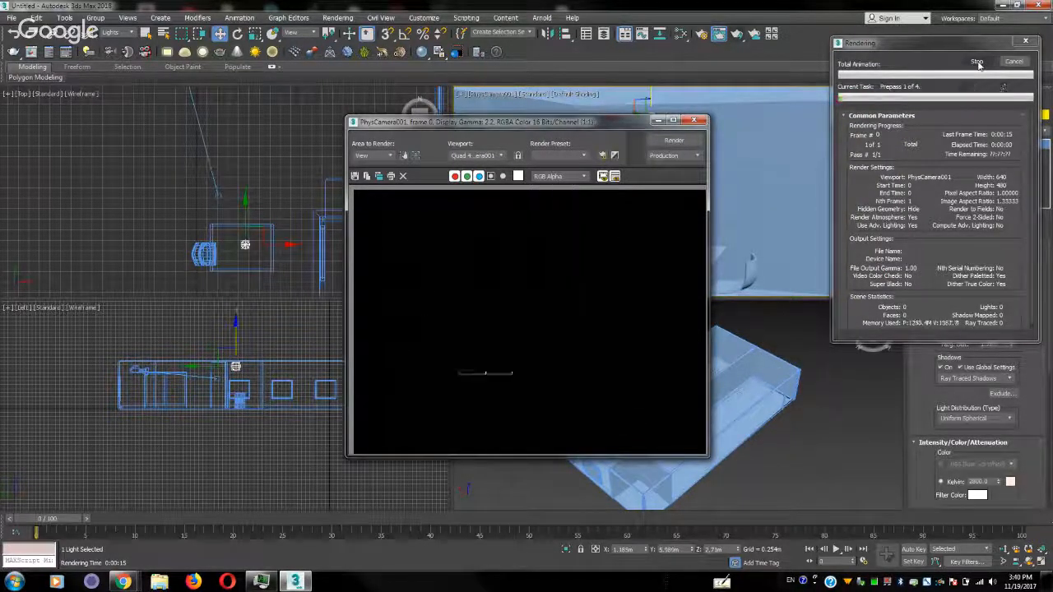
{"action": "left_click", "coordinate": [976, 63]}
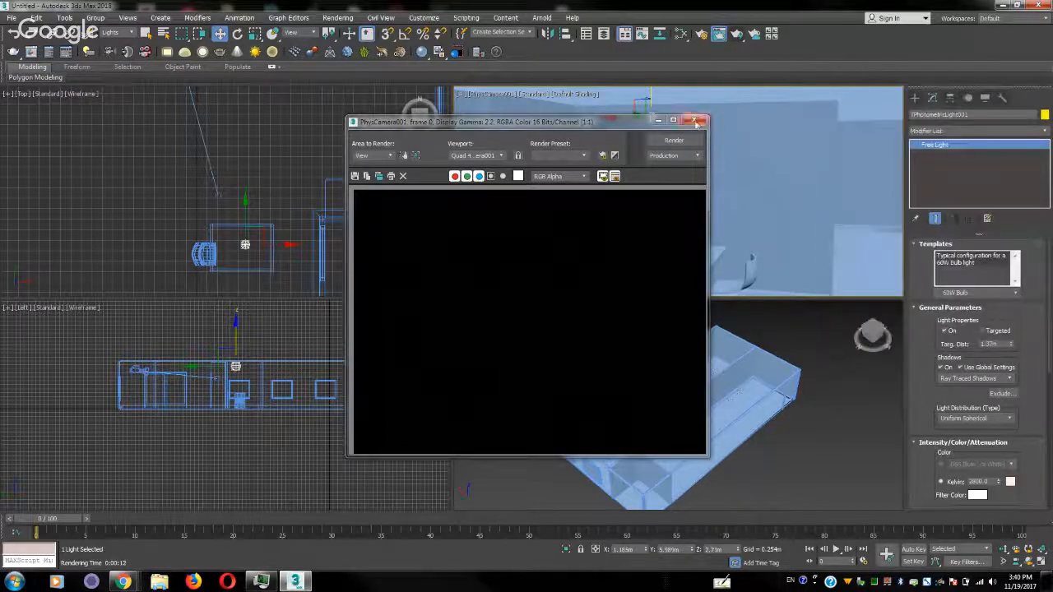
{"action": "left_click", "coordinate": [695, 122]}
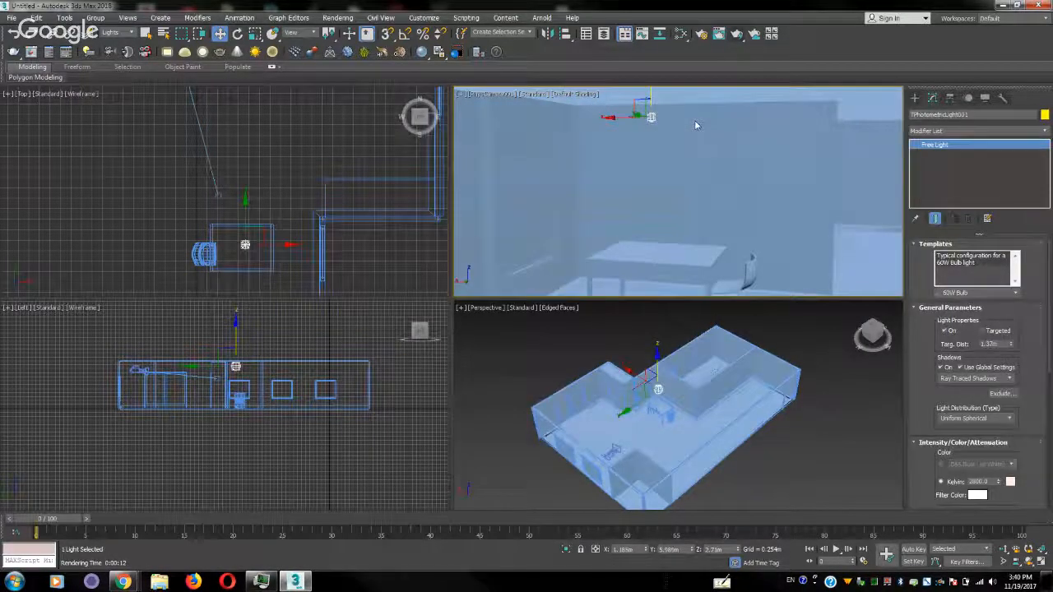
Replace the photometric light with a Standard Free Spot over the middle of the table, raised to a height of about 2.5 m
{"action": "key", "text": "Delete"}
{"action": "left_click", "coordinate": [915, 99]}
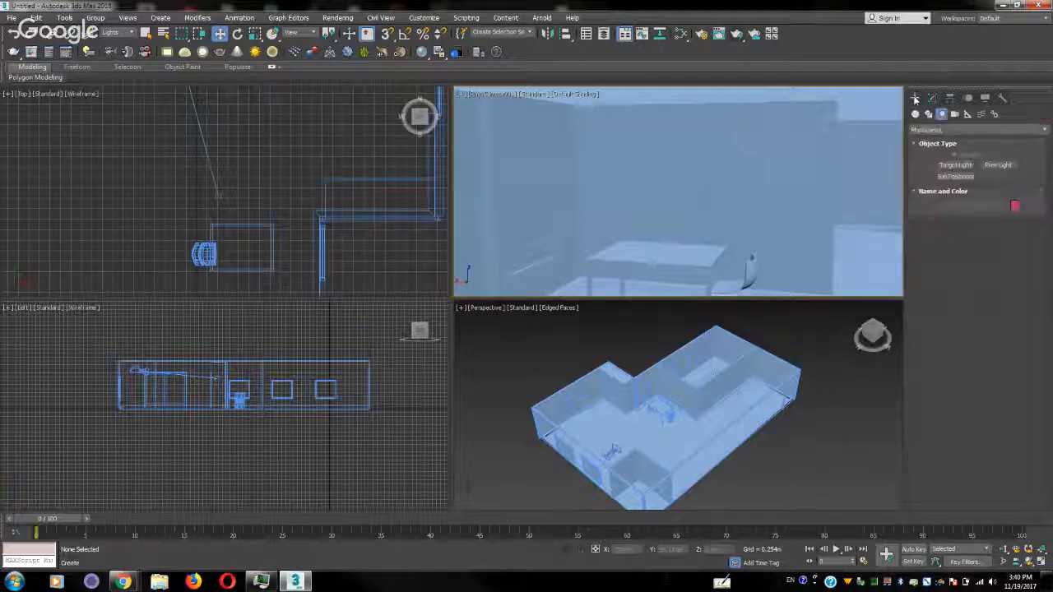
{"action": "left_click", "coordinate": [938, 130]}
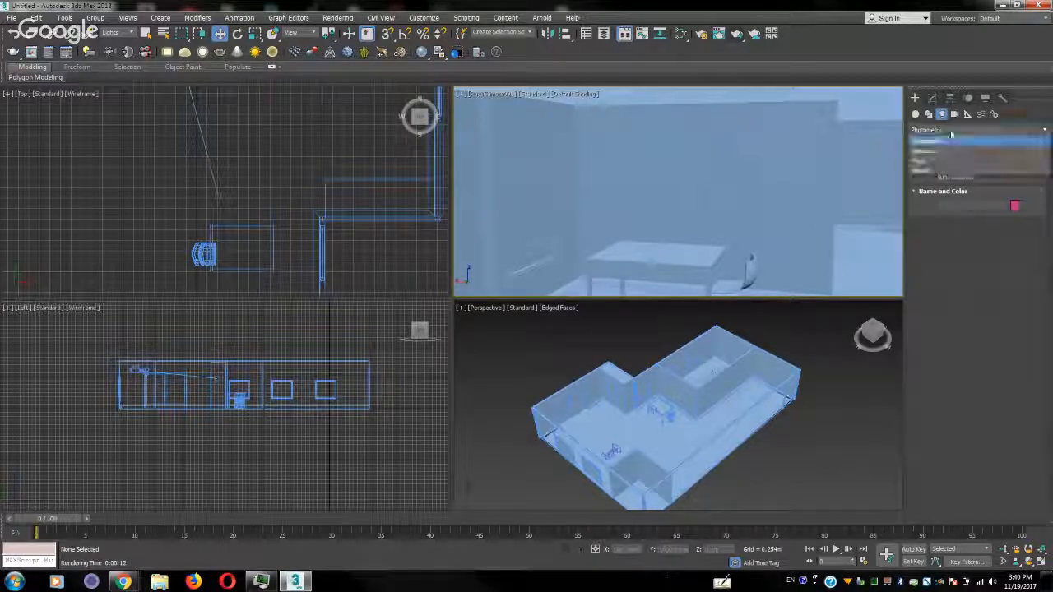
{"action": "left_click", "coordinate": [946, 151]}
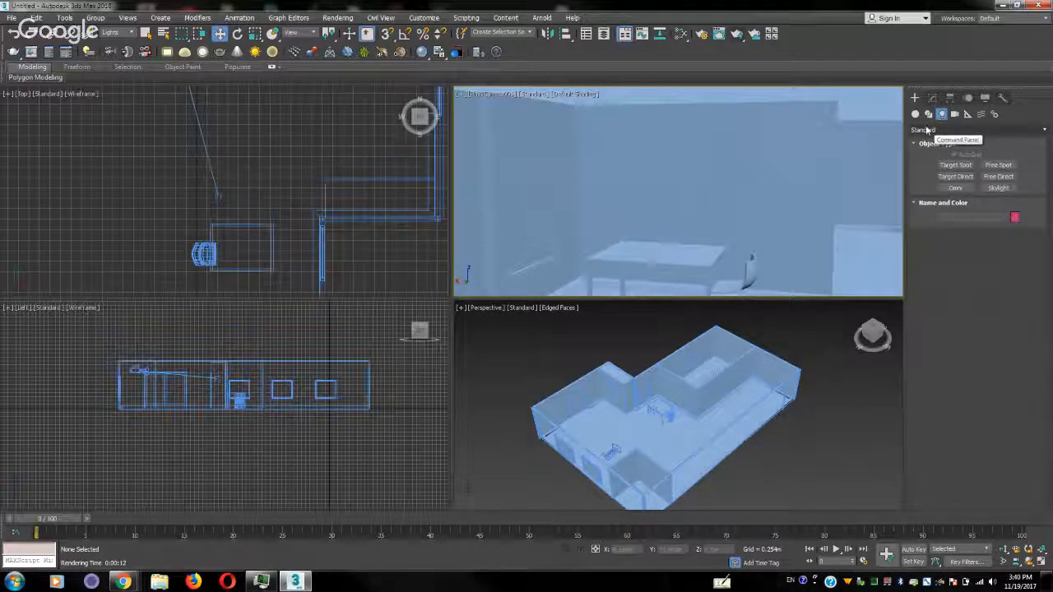
{"action": "left_click", "coordinate": [1001, 166]}
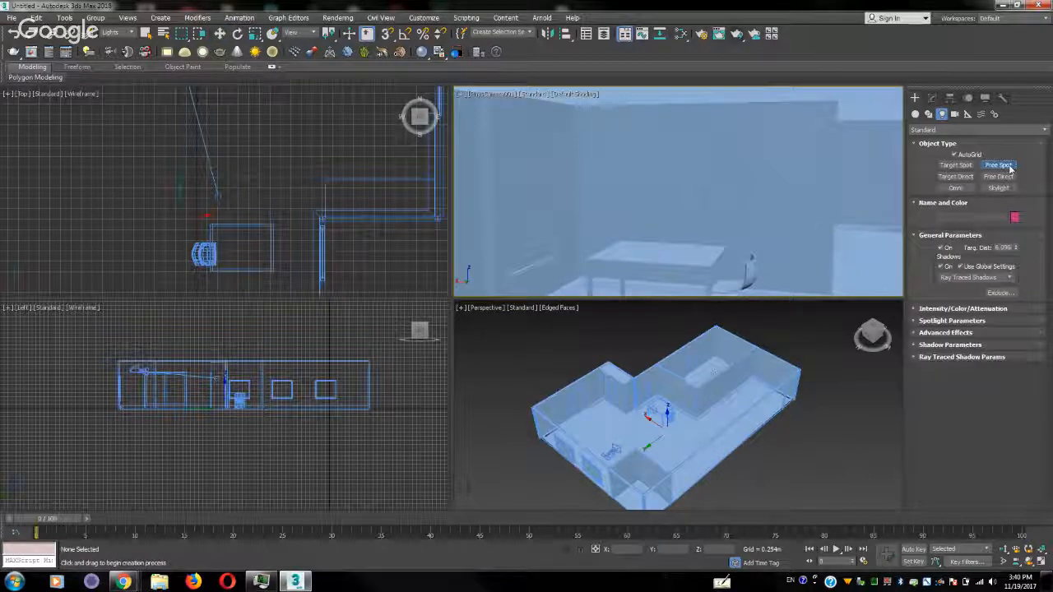
{"action": "left_click", "coordinate": [245, 246]}
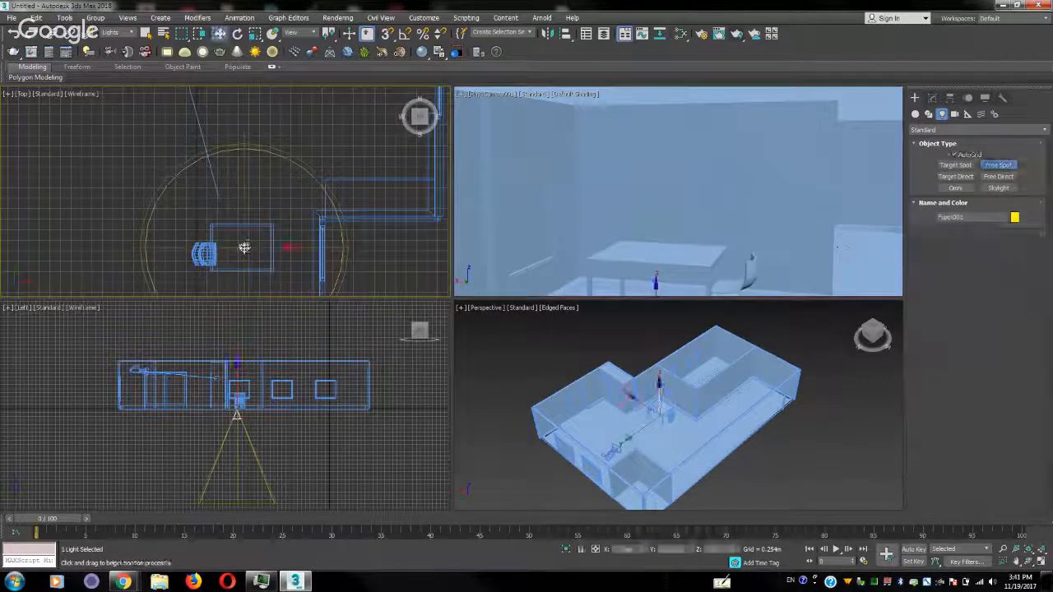
{"action": "right_click", "coordinate": [245, 246]}
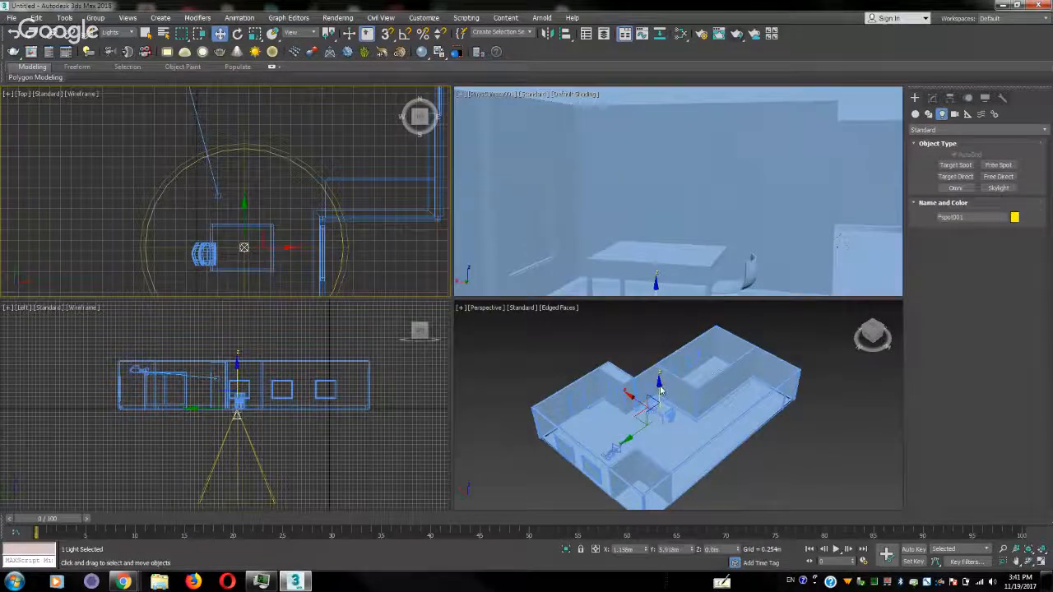
{"action": "left_click_drag", "start_coordinate": [660, 391], "coordinate": [665, 343]}
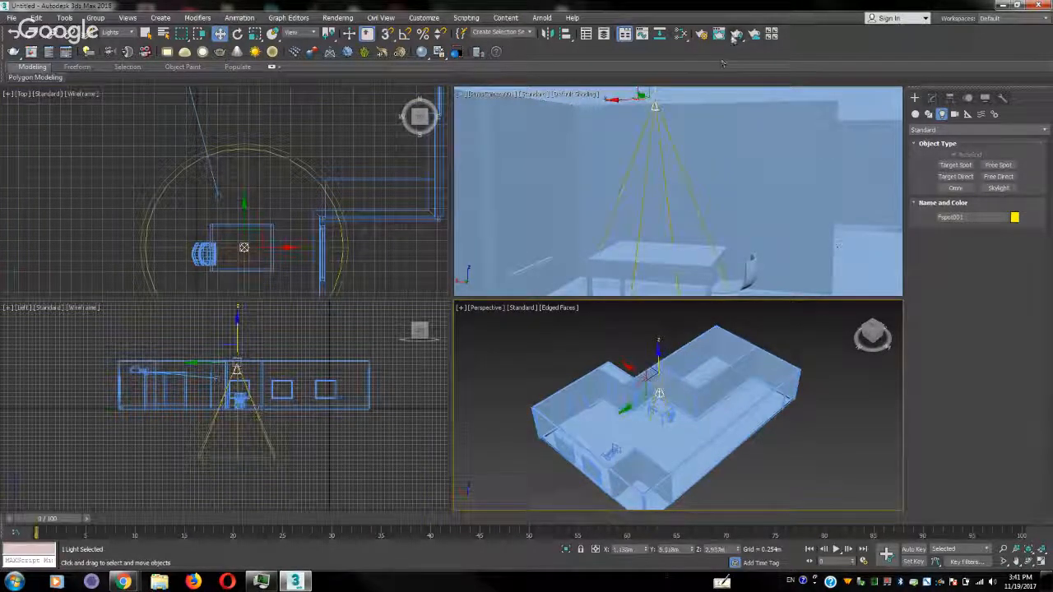
Test-render the perspective view and the physical camera view with the spotlight, cancelling and closing each render
{"action": "left_click", "coordinate": [736, 34]}
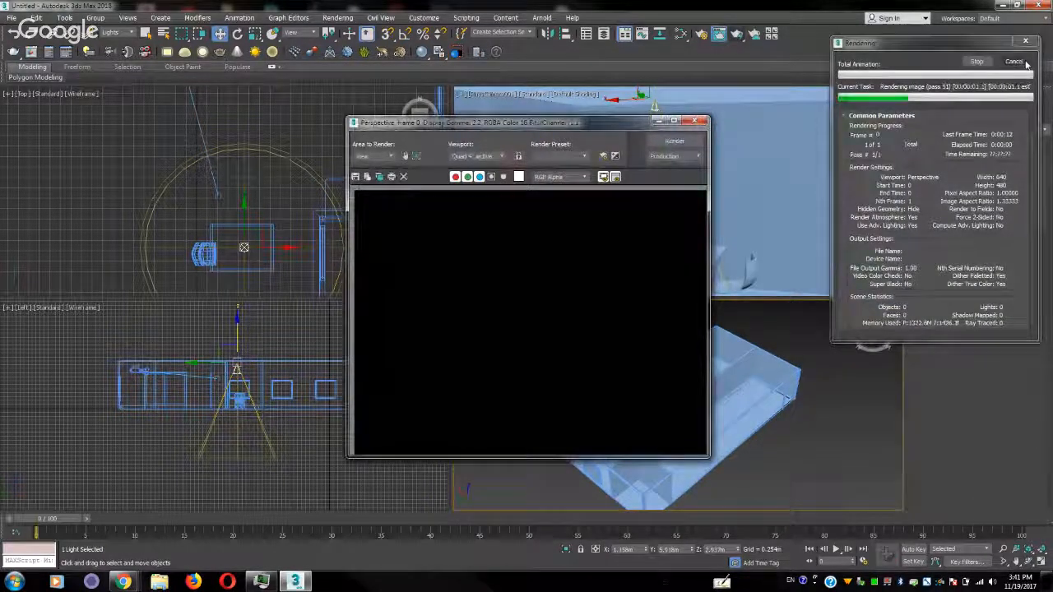
{"action": "left_click", "coordinate": [1014, 61]}
{"action": "left_click", "coordinate": [695, 120]}
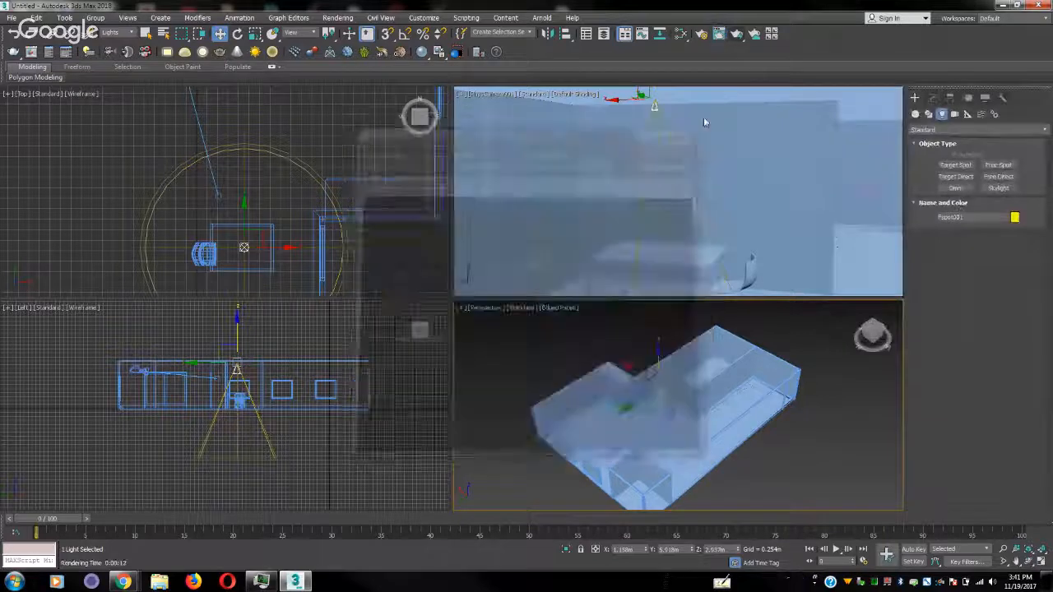
{"action": "left_click", "coordinate": [738, 35]}
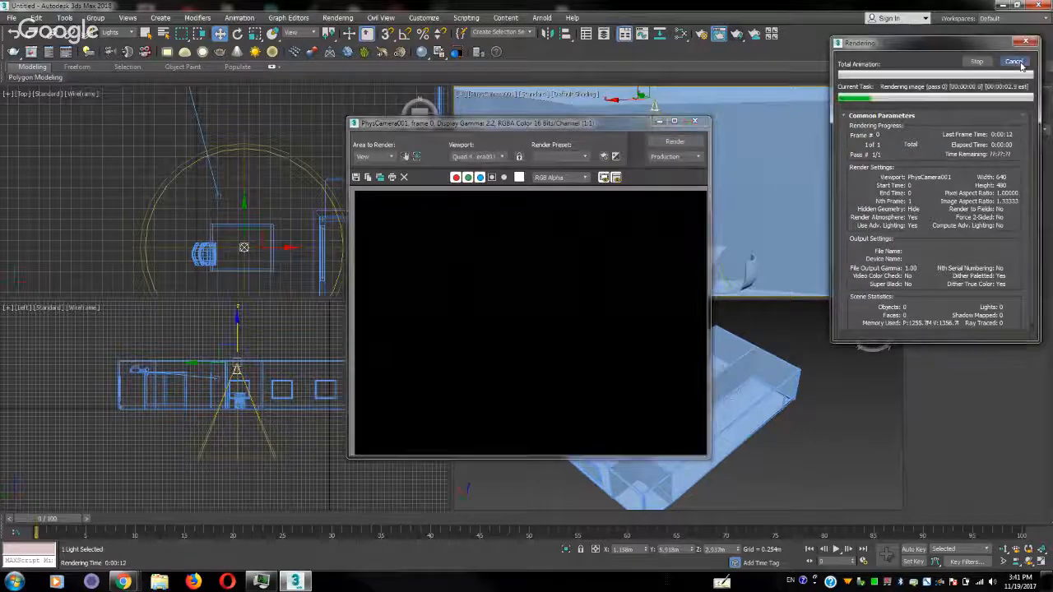
{"action": "left_click", "coordinate": [1020, 64]}
{"action": "left_click", "coordinate": [694, 121]}
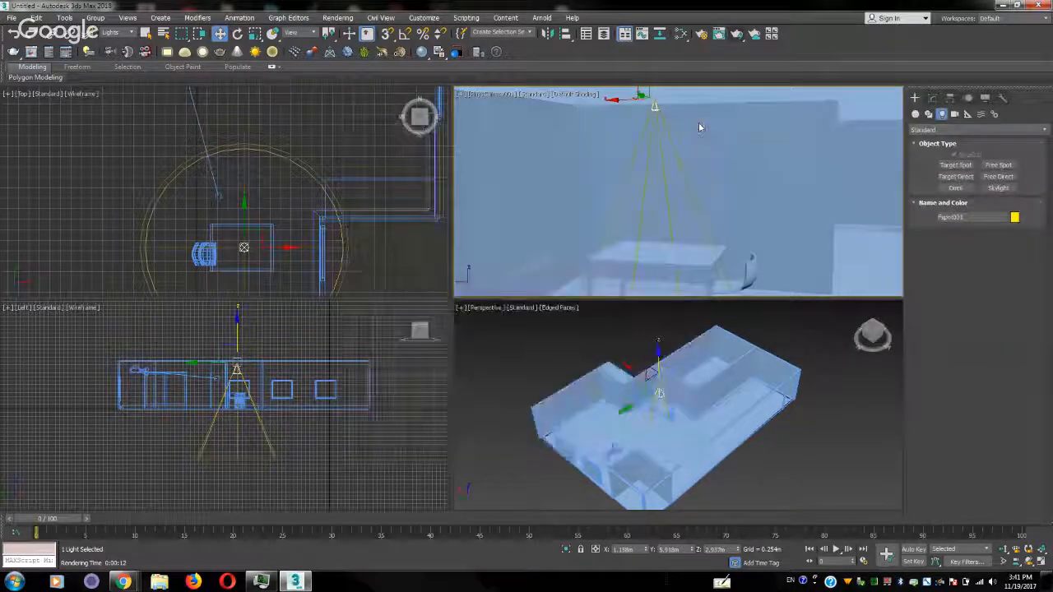
Set the selection filter to All and select the physical camera in the top view
{"action": "scroll", "coordinate": [275, 178], "scroll_direction": "down", "scroll_amount": 3}
{"action": "middle_click_drag", "start_coordinate": [260, 143], "coordinate": [291, 232]}
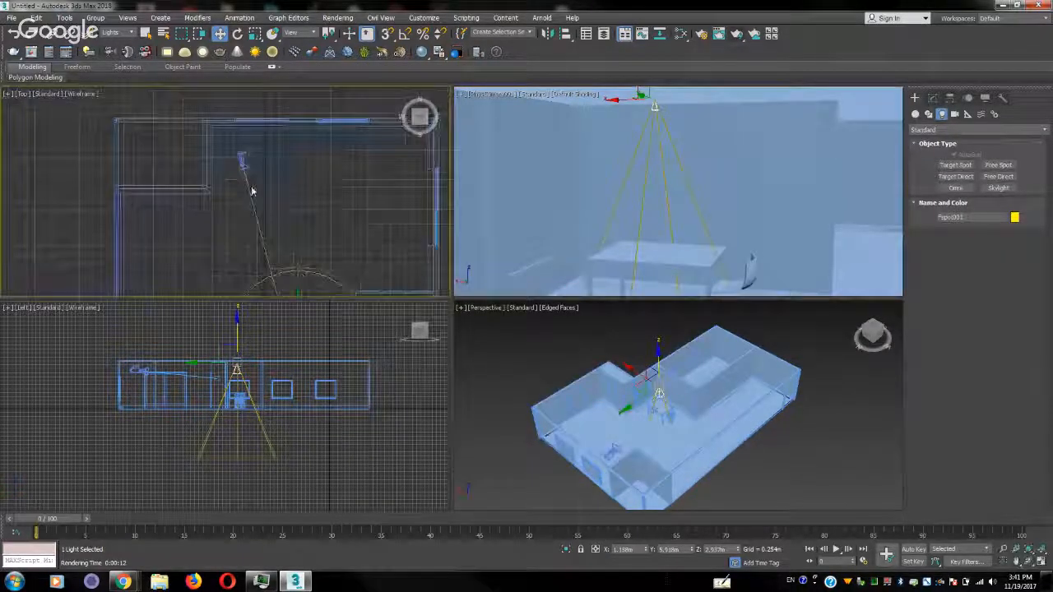
{"action": "left_click", "coordinate": [117, 33]}
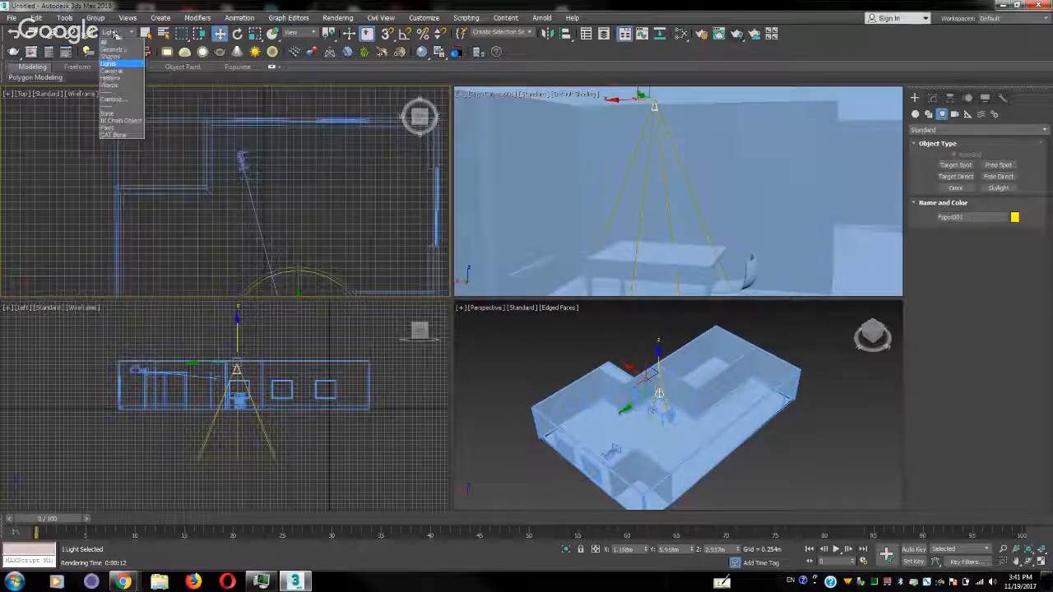
{"action": "left_click", "coordinate": [115, 42]}
{"action": "left_click", "coordinate": [242, 161]}
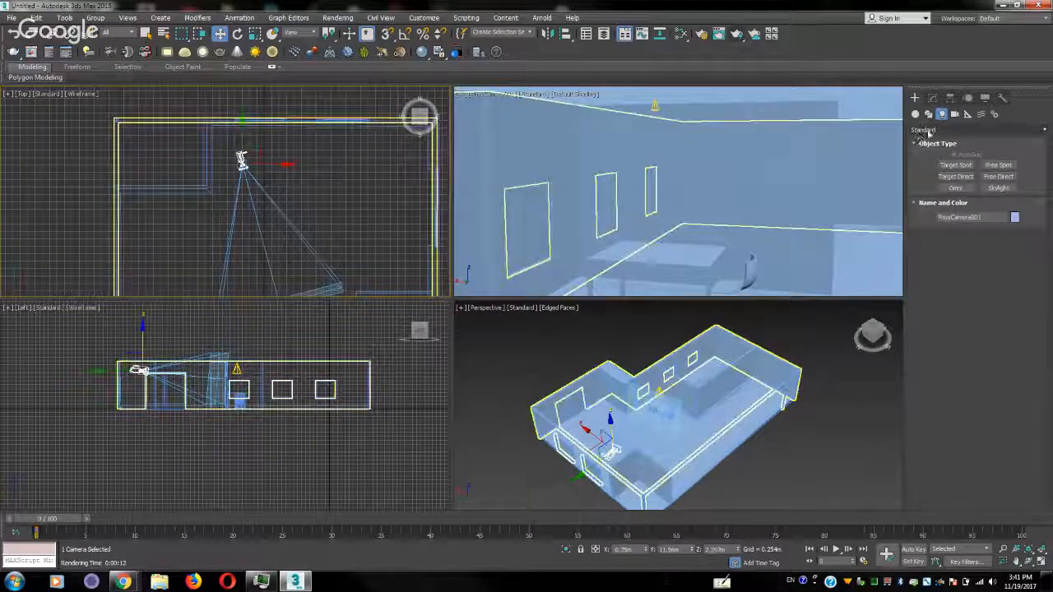
Examine the physical camera's focus, shutter and exposure parameters
{"action": "left_click", "coordinate": [932, 97]}
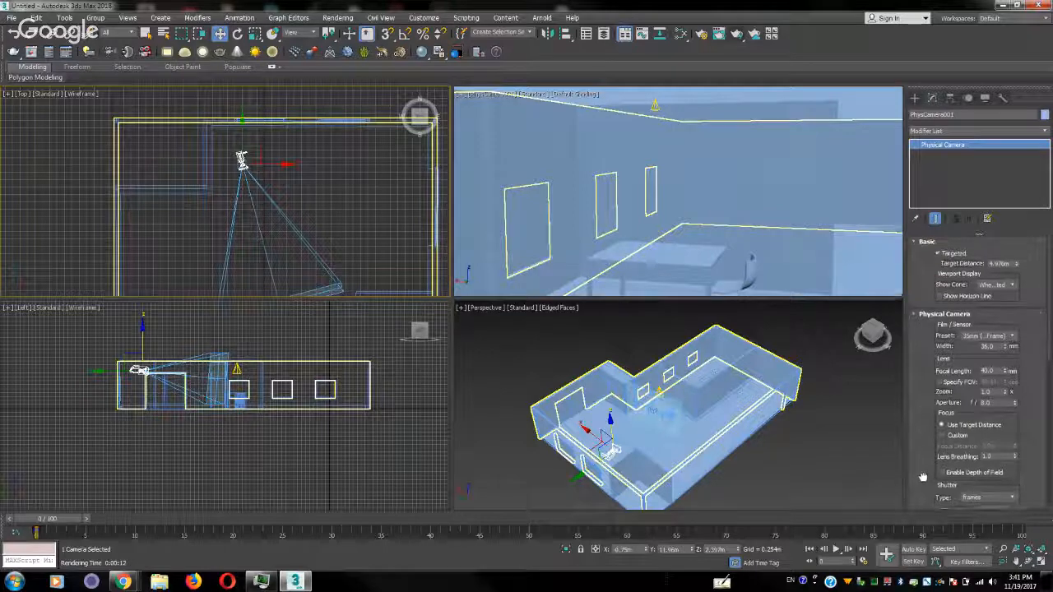
{"action": "left_click_drag", "start_coordinate": [923, 479], "coordinate": [921, 302]}
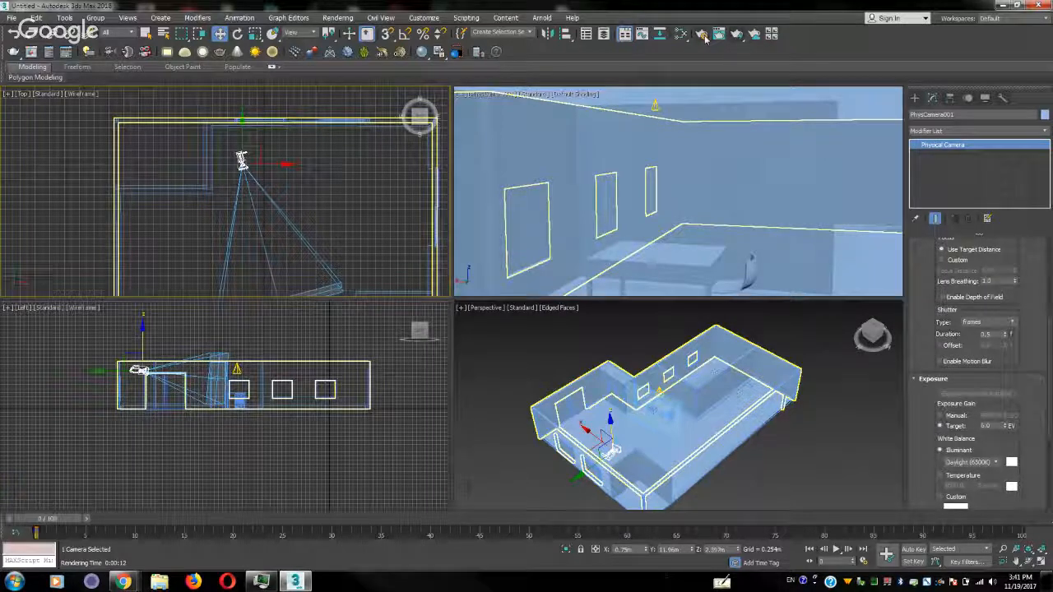
In the render setup, switch the production renderer to ART Renderer and back to V-Ray Adv 3.60.03
{"action": "left_click", "coordinate": [703, 36]}
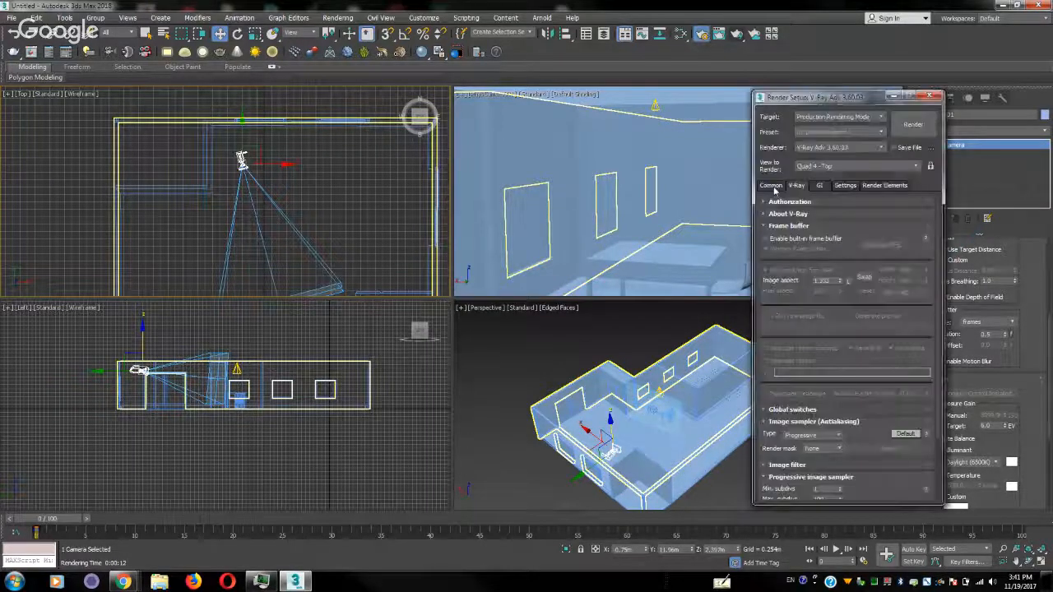
{"action": "left_click", "coordinate": [776, 190]}
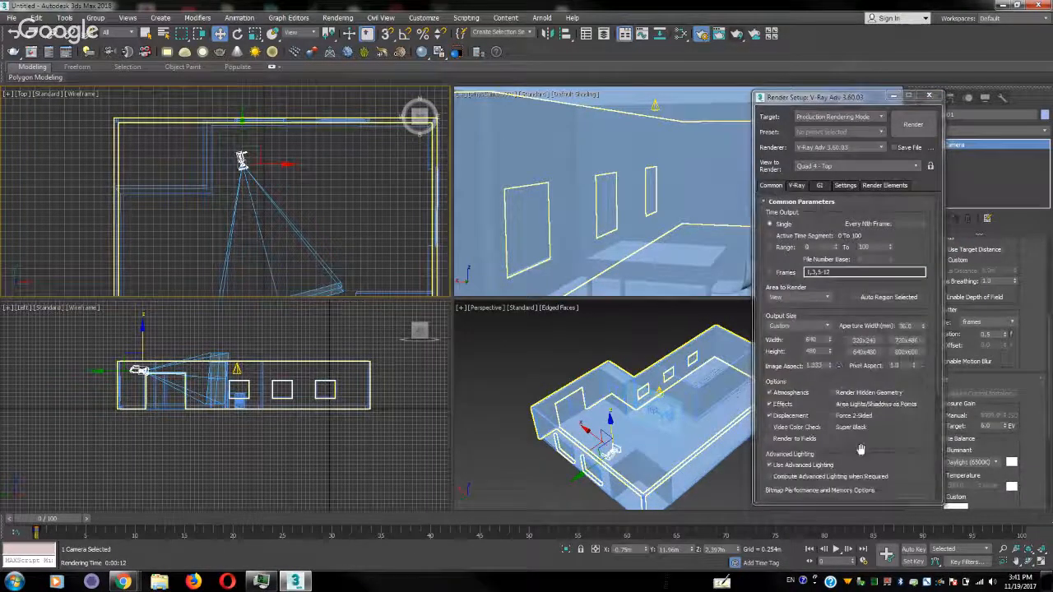
{"action": "left_click_drag", "start_coordinate": [861, 449], "coordinate": [873, 165]}
{"action": "left_click", "coordinate": [849, 494]}
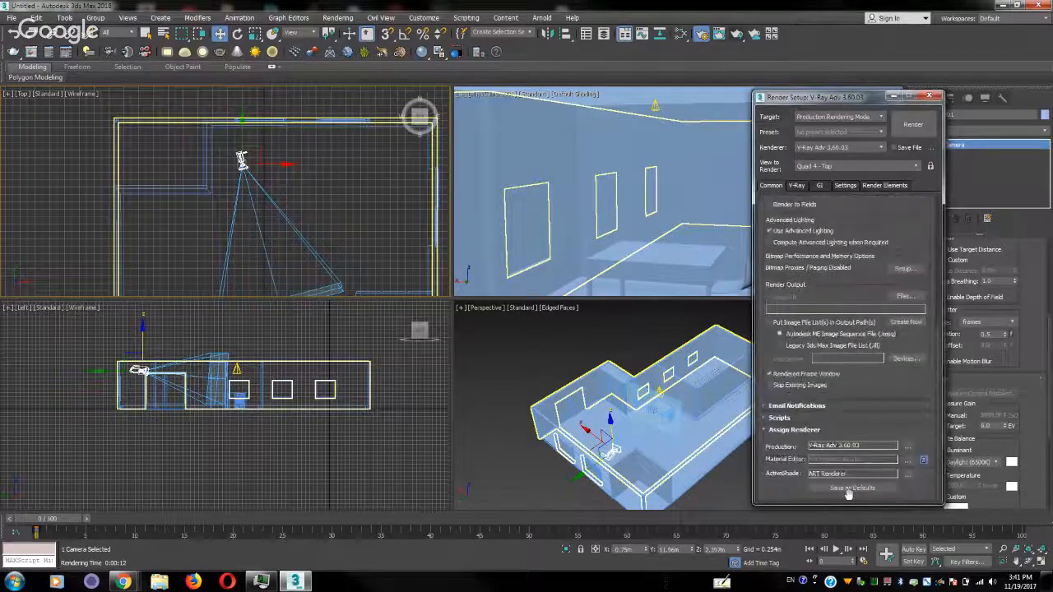
{"action": "left_click", "coordinate": [907, 447]}
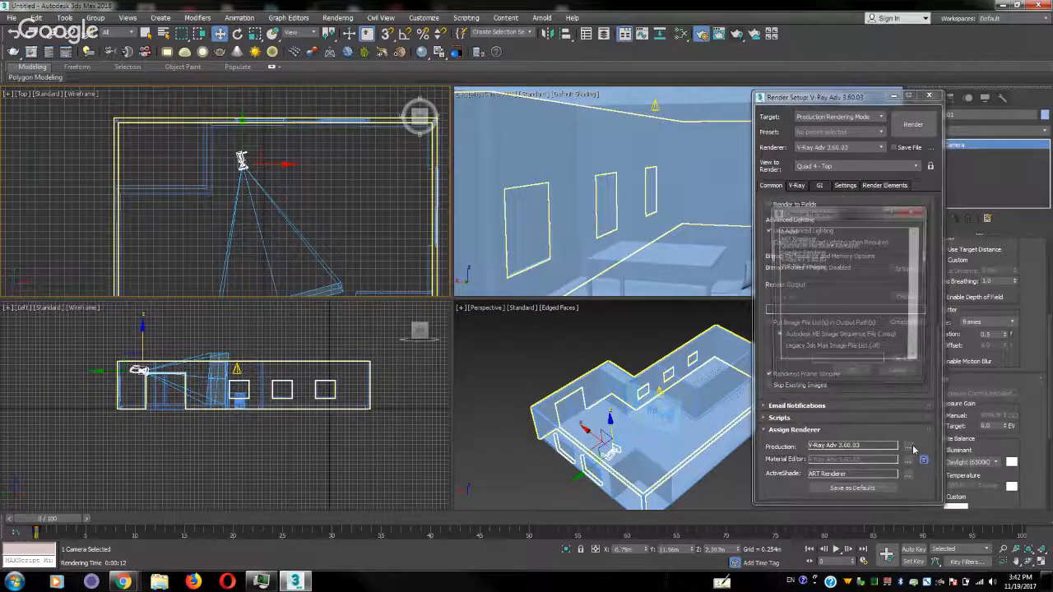
{"action": "left_click", "coordinate": [795, 238]}
{"action": "left_click", "coordinate": [852, 376]}
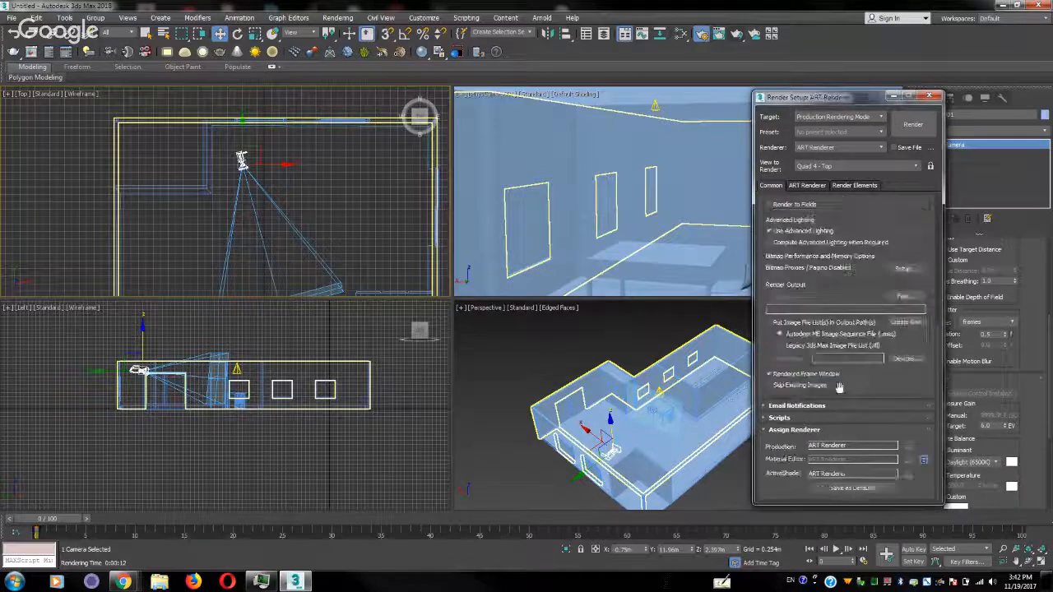
{"action": "left_click", "coordinate": [909, 448]}
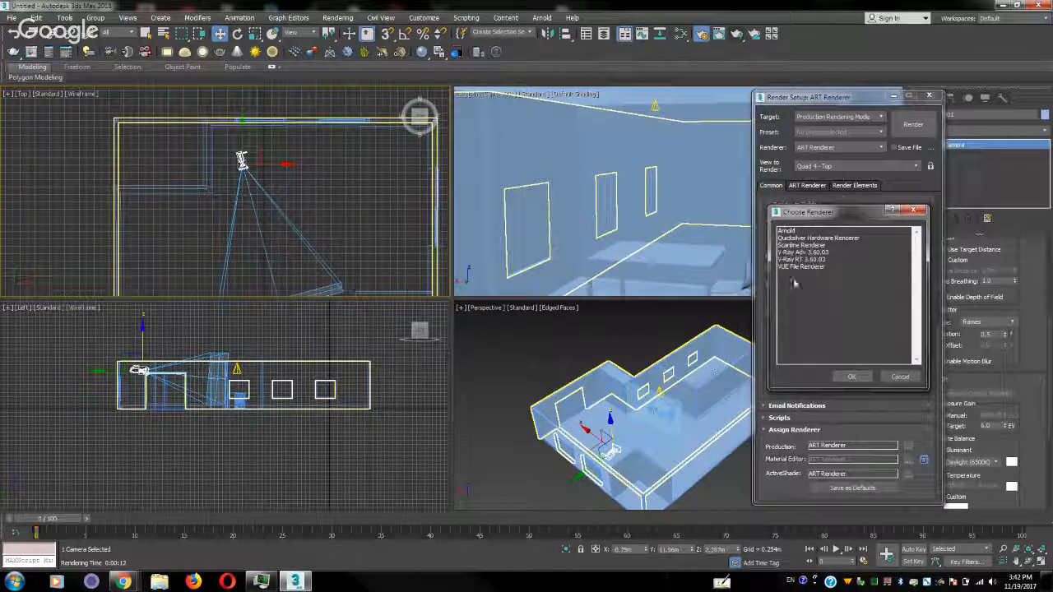
{"action": "double_click", "coordinate": [815, 252]}
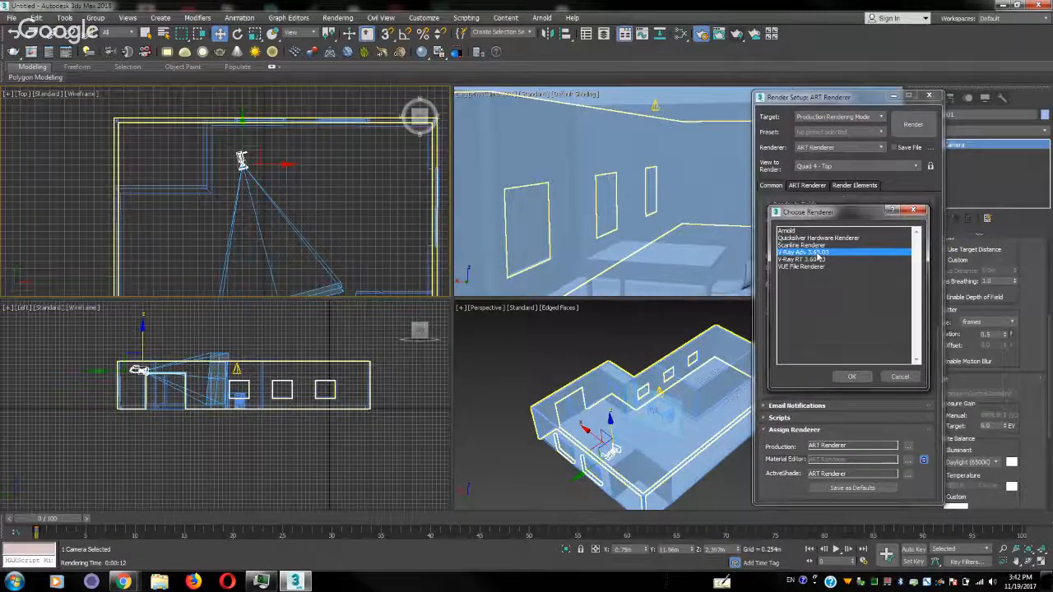
Assign V-Ray RT 3.60.03 as the ActiveShade renderer
{"action": "left_click", "coordinate": [909, 475]}
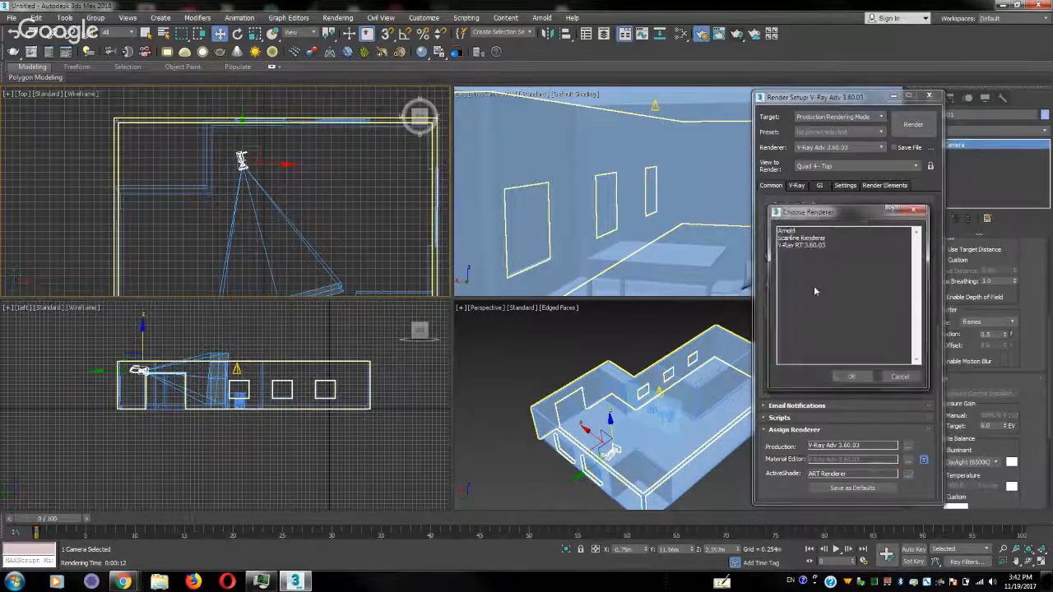
{"action": "left_click", "coordinate": [808, 246]}
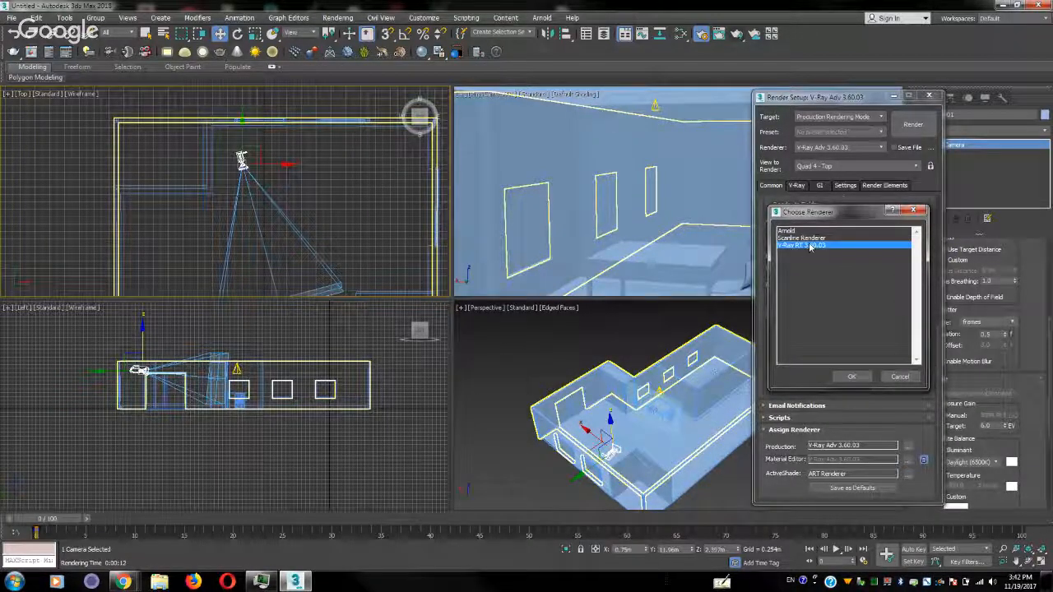
{"action": "double_click", "coordinate": [809, 245]}
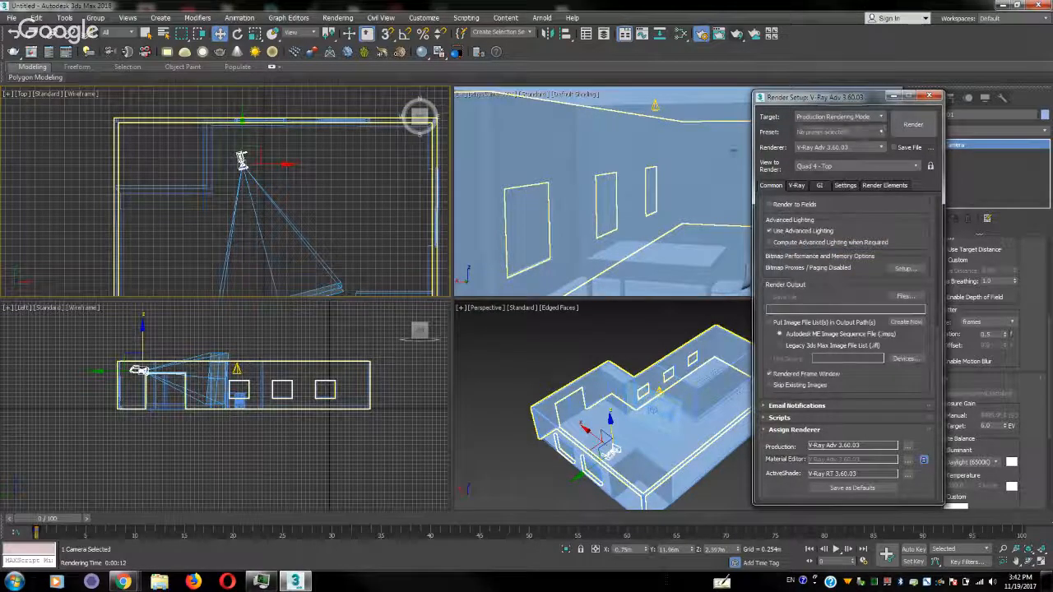
Test-render the physical camera view and move the frame buffer clear of the progress window
{"action": "right_click", "coordinate": [730, 149]}
{"action": "left_click", "coordinate": [903, 125]}
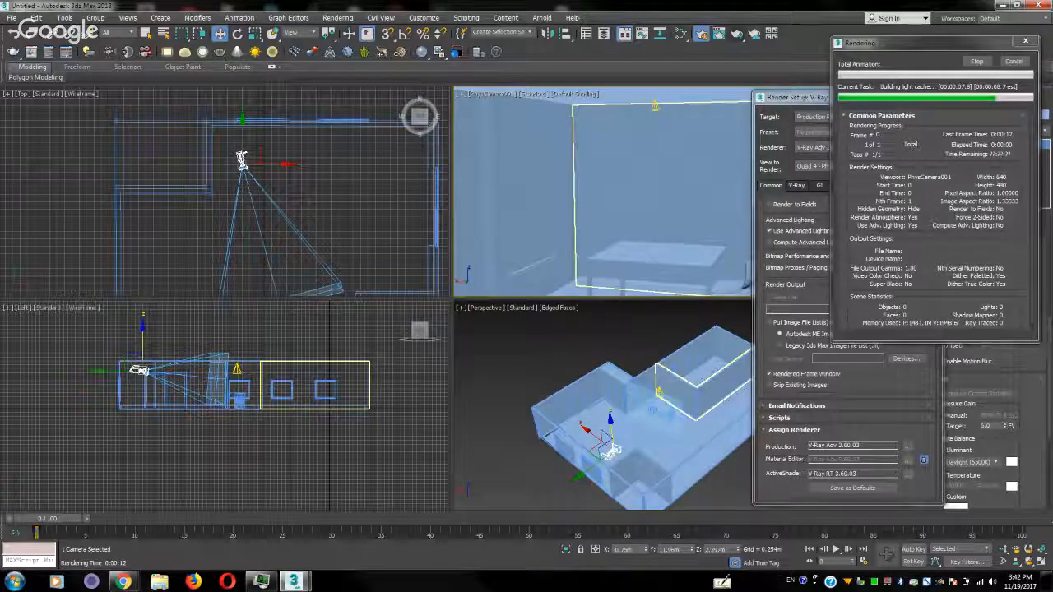
{"action": "left_click_drag", "start_coordinate": [194, 20], "coordinate": [274, 81]}
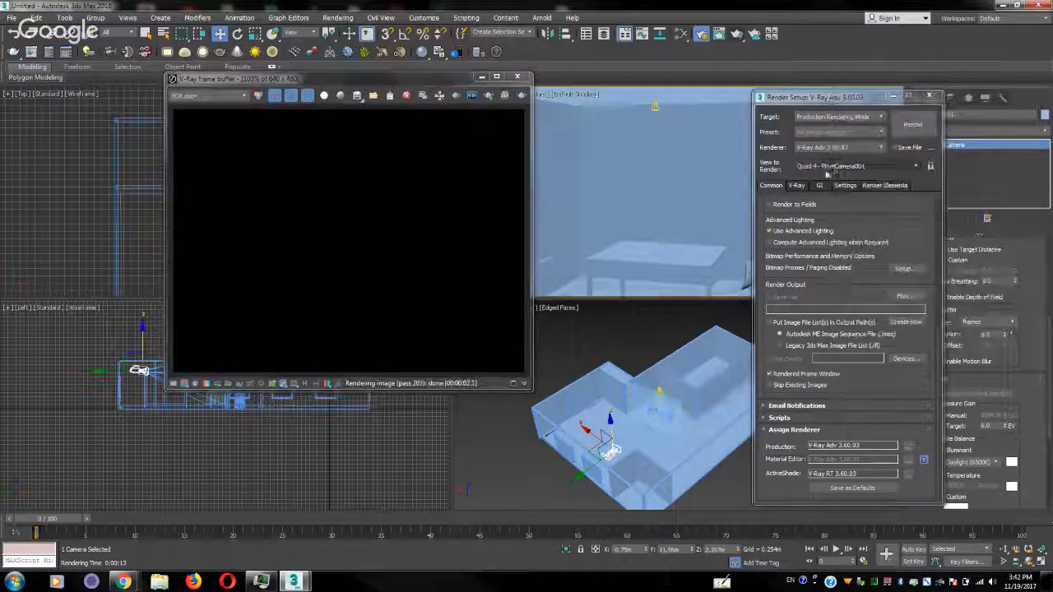
Select the spotlight above the table and lower it to a height of about 2.85 m
{"action": "left_click", "coordinate": [654, 106]}
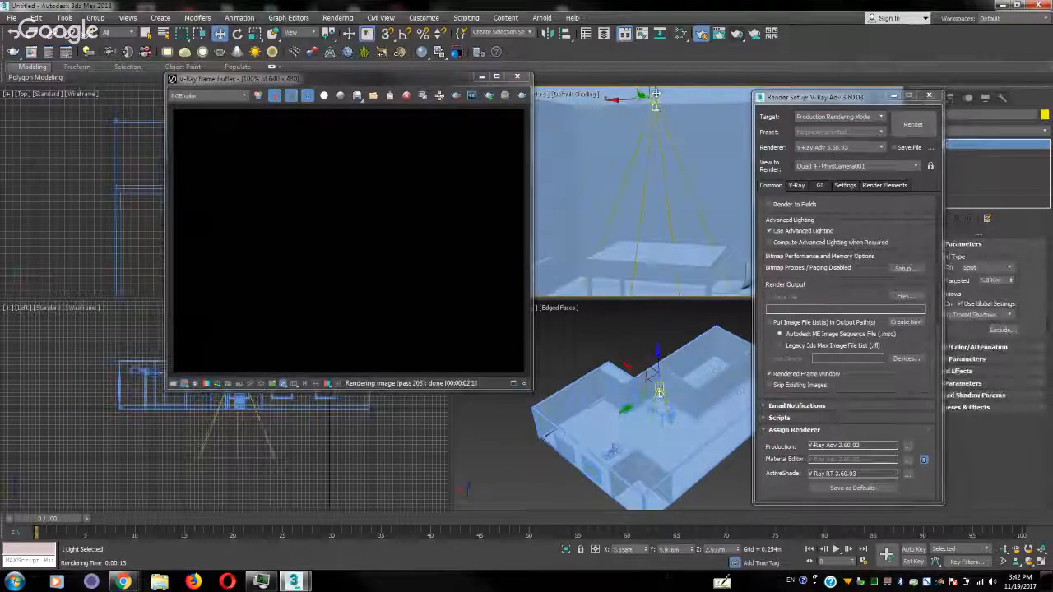
{"action": "left_click_drag", "start_coordinate": [656, 87], "coordinate": [654, 93]}
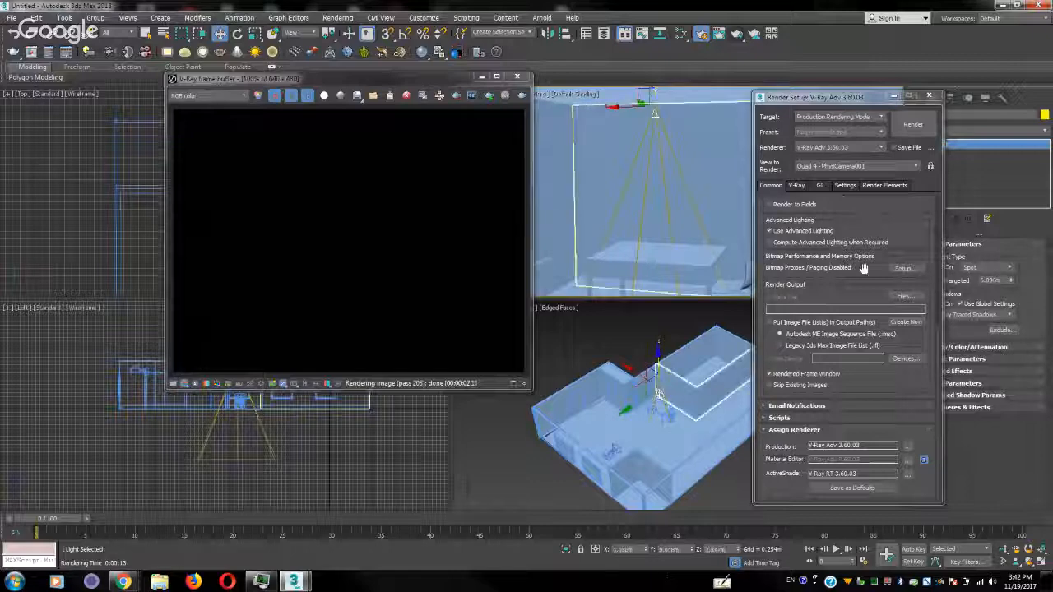
Set the primary global illumination engine to Irradiance map and render the camera view
{"action": "left_click", "coordinate": [796, 186]}
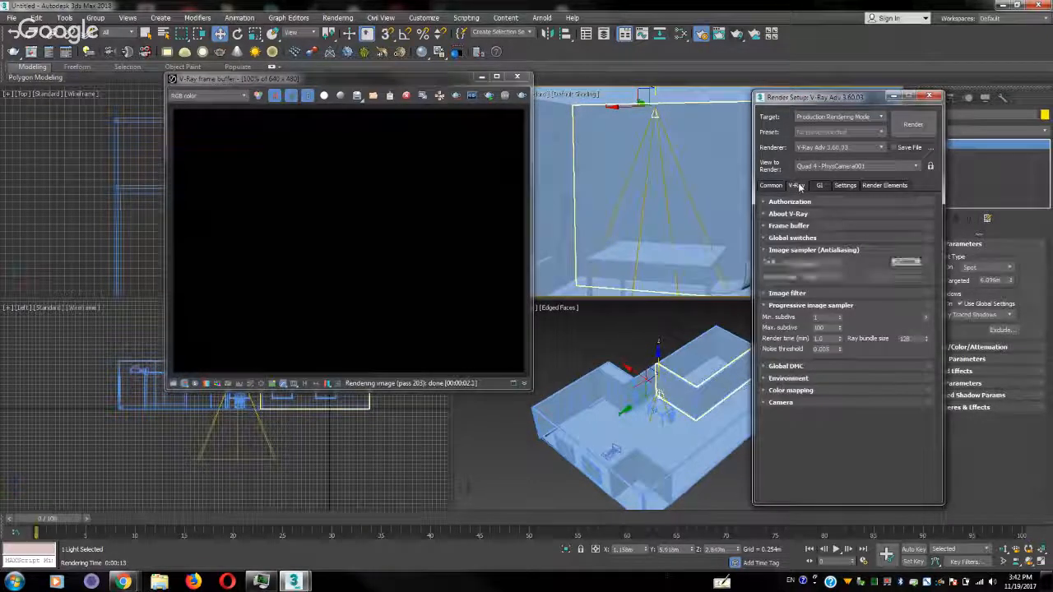
{"action": "left_click", "coordinate": [818, 186]}
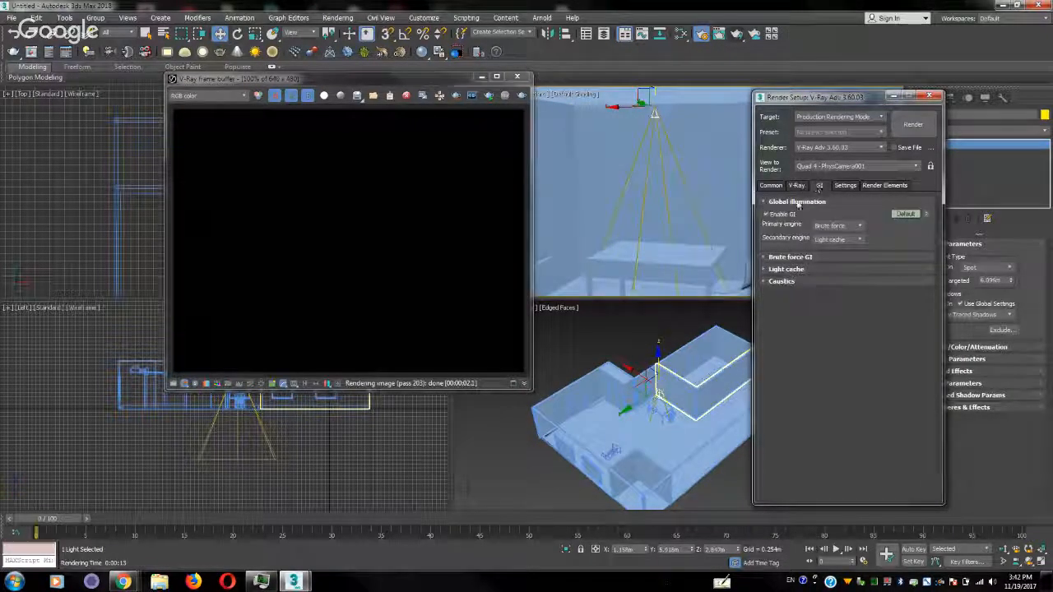
{"action": "left_click", "coordinate": [845, 226]}
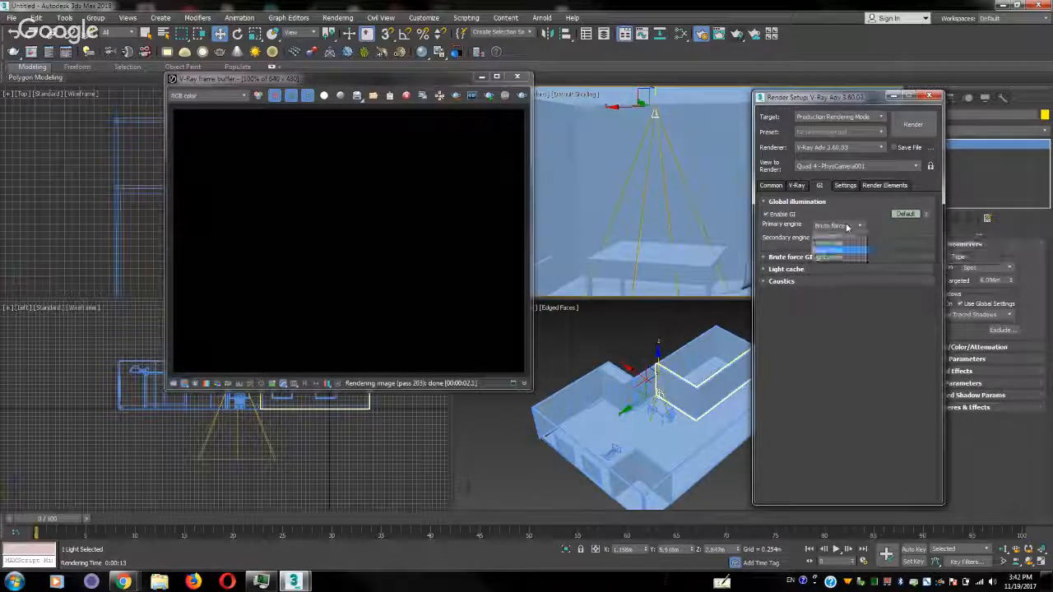
{"action": "left_click", "coordinate": [841, 237]}
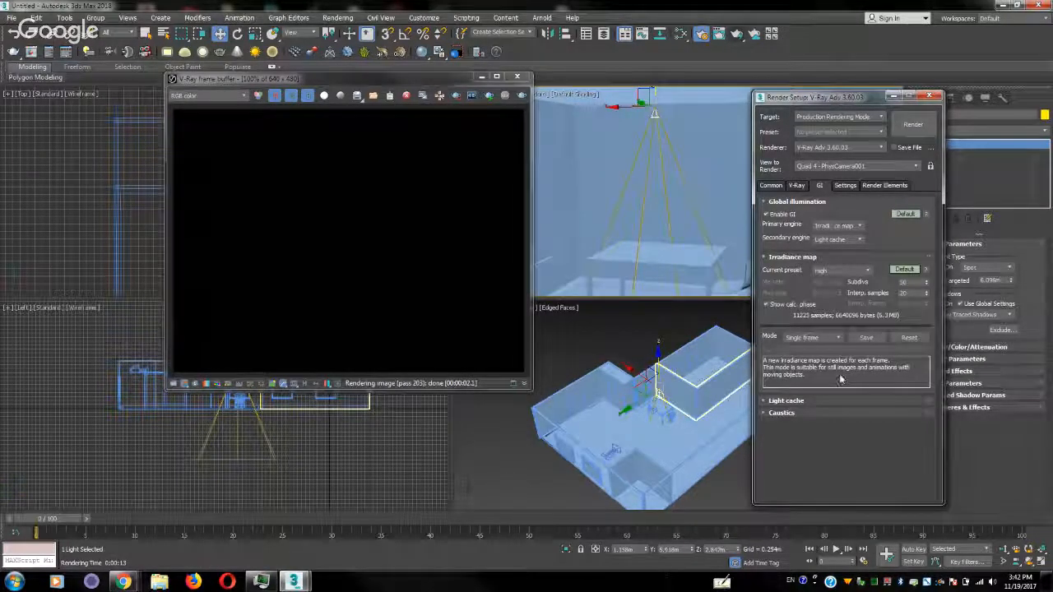
{"action": "left_click", "coordinate": [912, 128]}
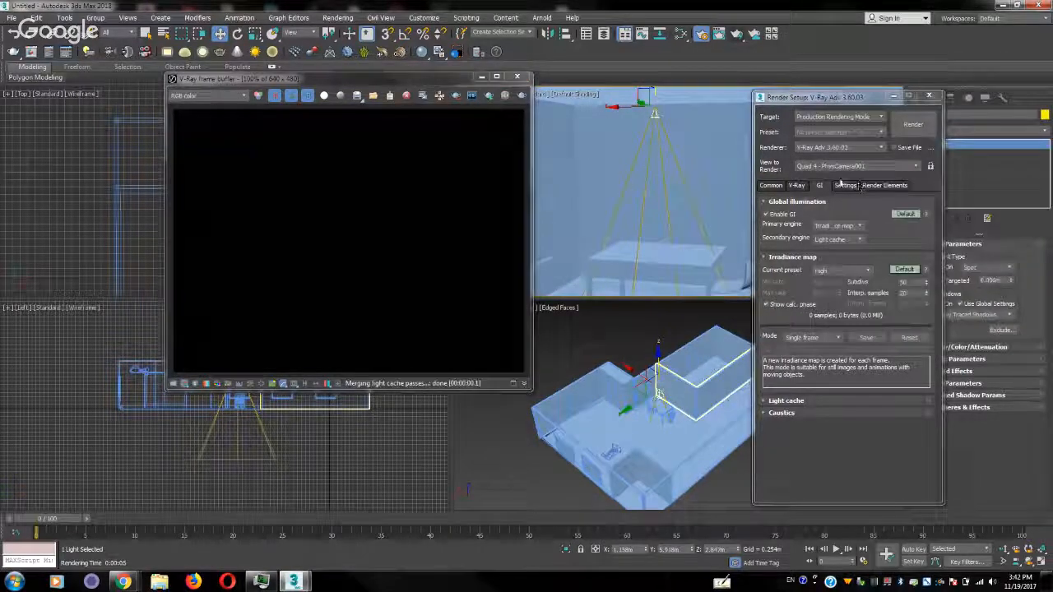
Set the secondary global illumination engine to None, then test-render the camera view and close the render windows
{"action": "left_click", "coordinate": [835, 239]}
{"action": "left_click", "coordinate": [835, 239]}
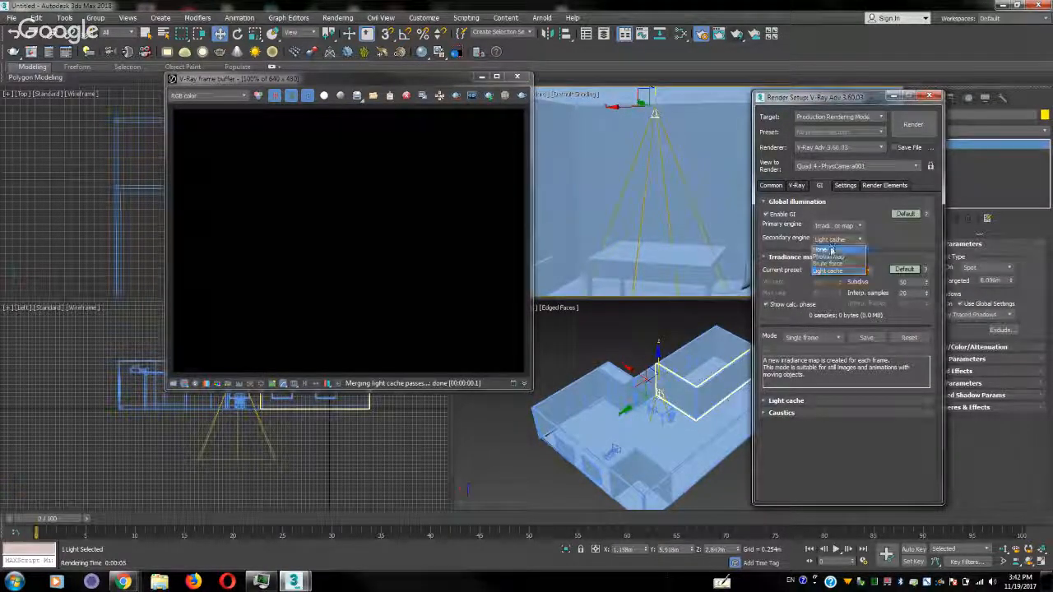
{"action": "left_click", "coordinate": [831, 253]}
{"action": "left_click", "coordinate": [913, 124]}
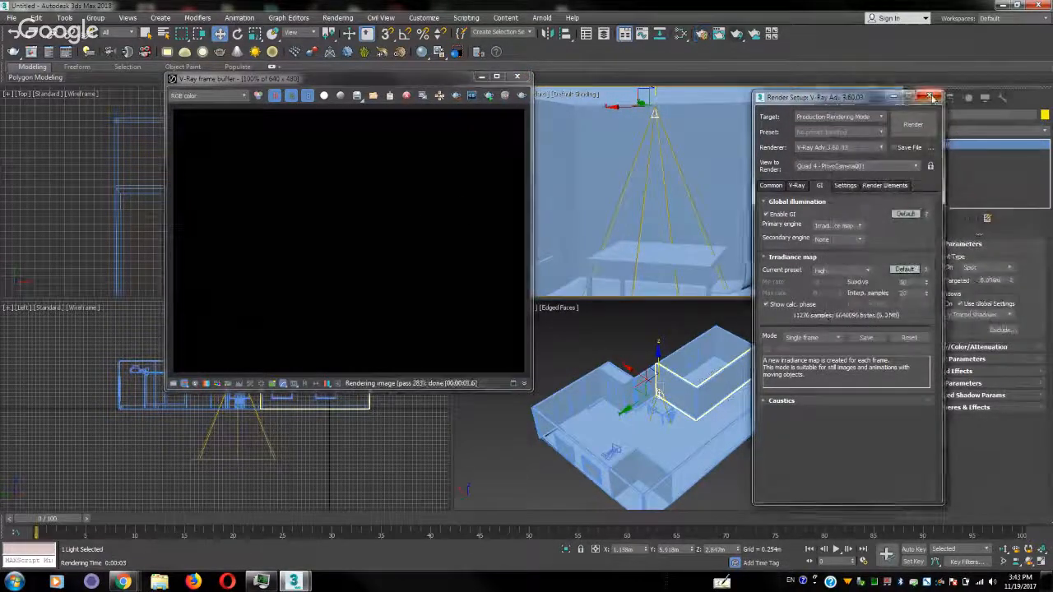
{"action": "left_click", "coordinate": [930, 96]}
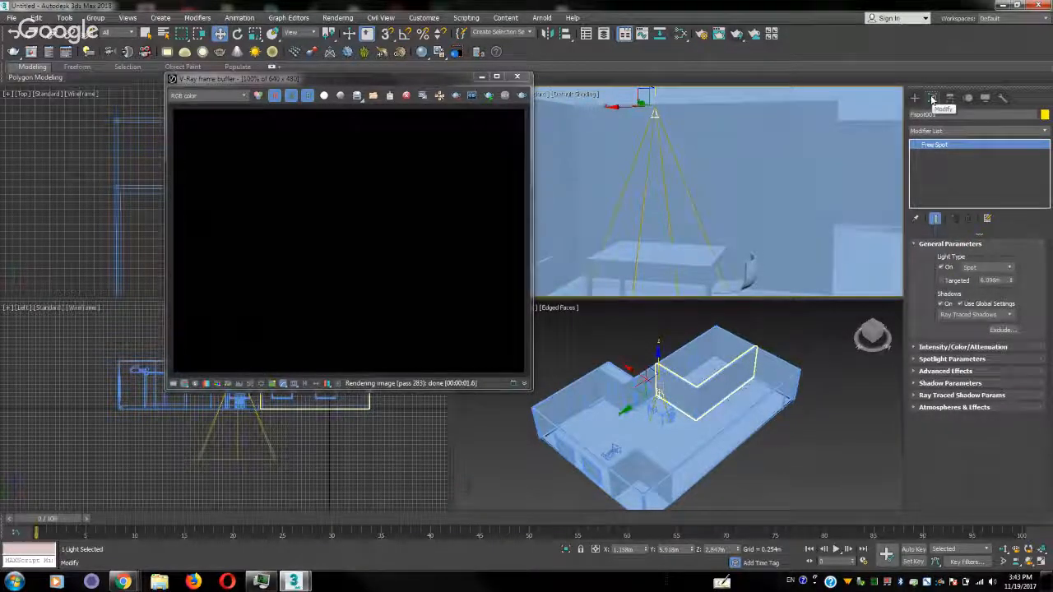
{"action": "left_click", "coordinate": [521, 80]}
Change the camera viewport to a perspective view, test-render it and close the frame buffer
{"action": "right_click", "coordinate": [561, 116]}
{"action": "left_click", "coordinate": [522, 166]}
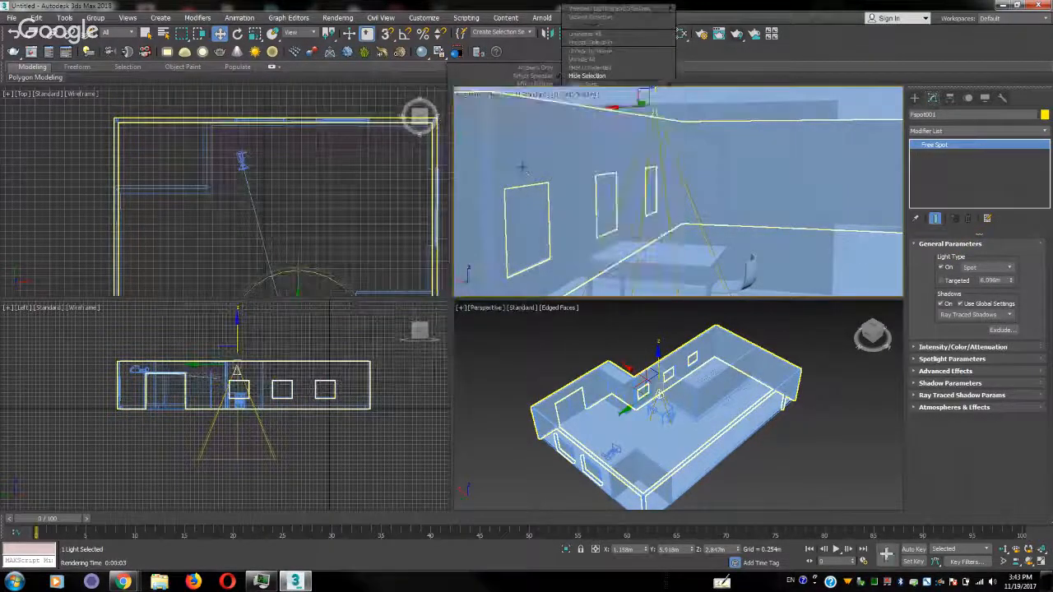
{"action": "left_click", "coordinate": [737, 34]}
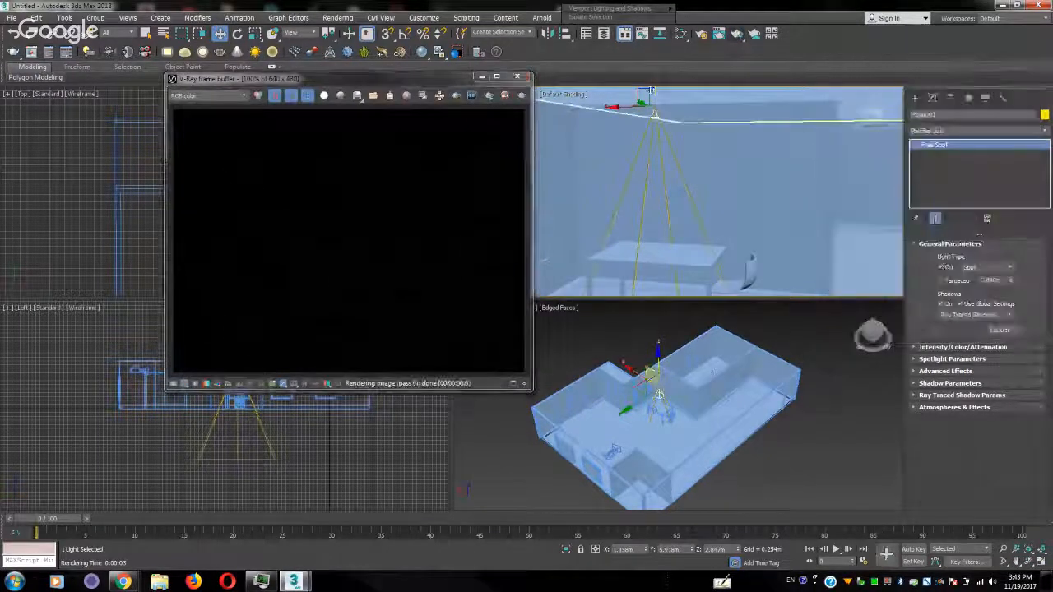
{"action": "left_click", "coordinate": [517, 76]}
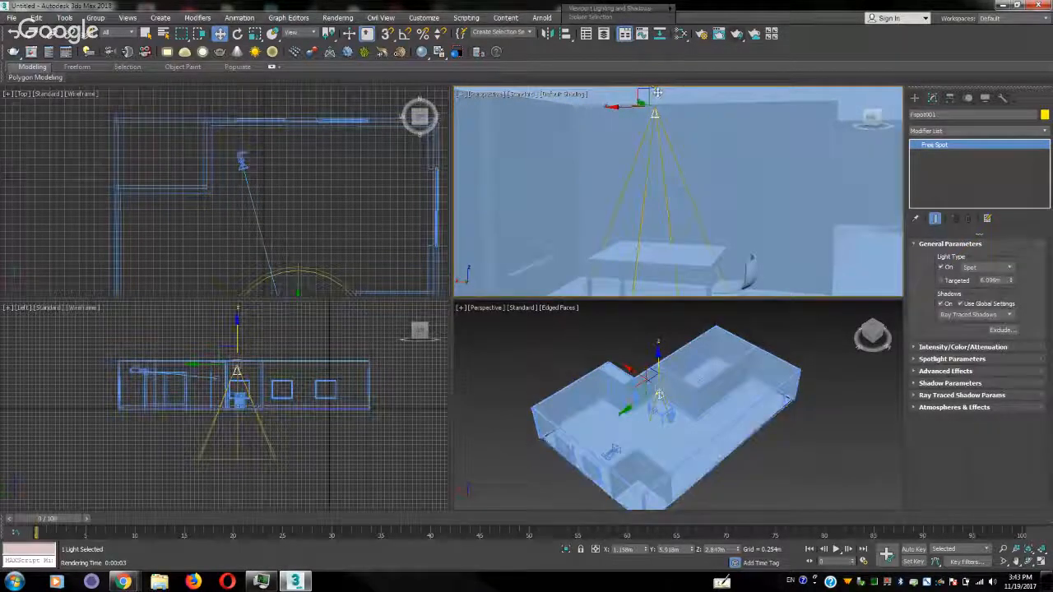
Lower the spotlight to a height of about 2.76 m and set the renderer to V-Ray RT 3.60.03
{"action": "left_click_drag", "start_coordinate": [657, 92], "coordinate": [658, 100]}
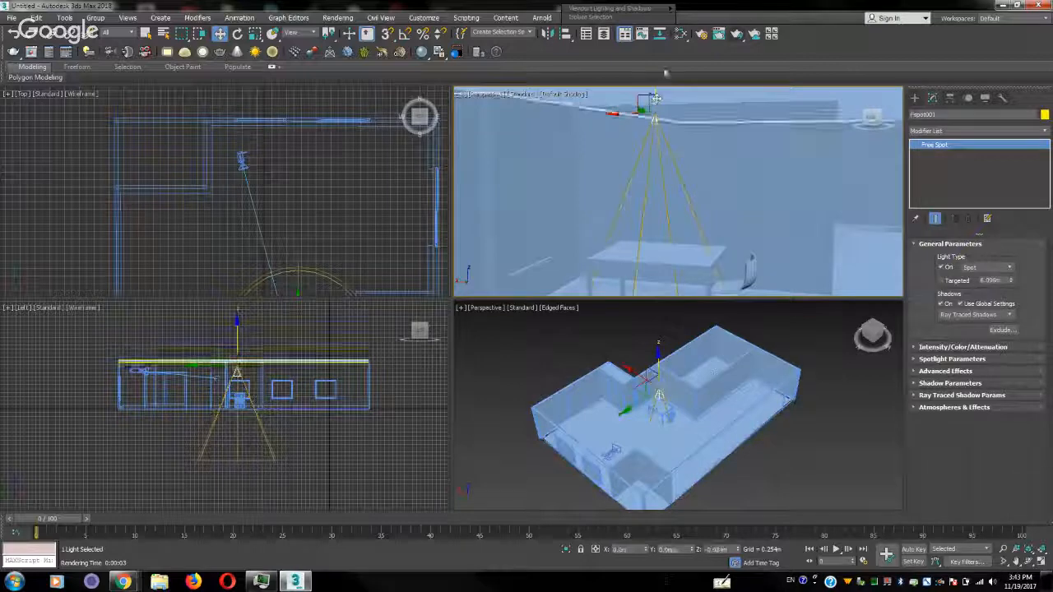
{"action": "left_click", "coordinate": [700, 34]}
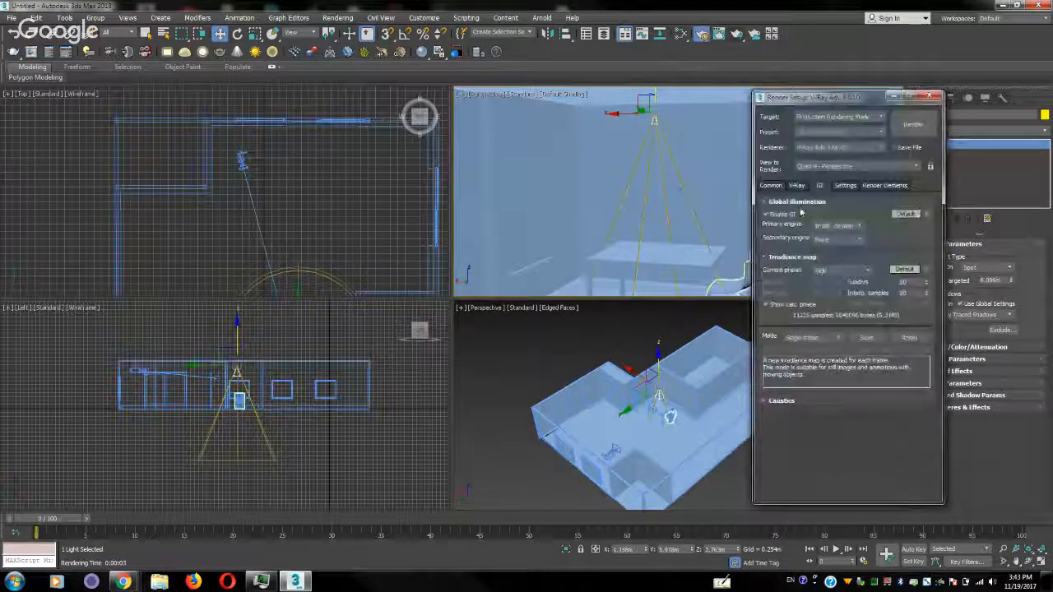
{"action": "left_click", "coordinate": [822, 148]}
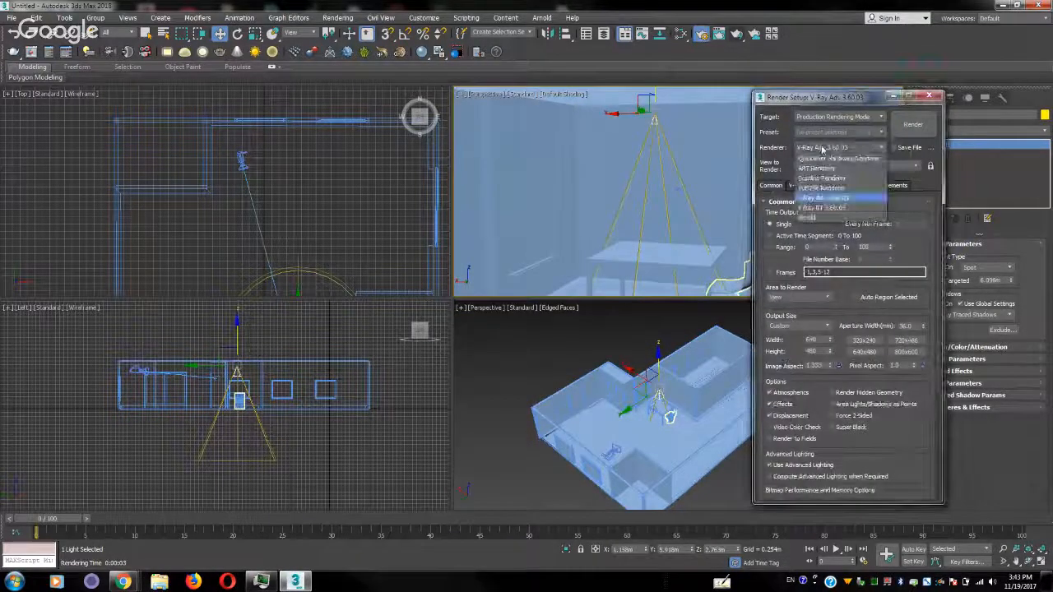
{"action": "left_click", "coordinate": [838, 210]}
Render the perspective view with V-Ray RT, arrange the render windows to view the image, and stop the render
{"action": "left_click", "coordinate": [916, 124]}
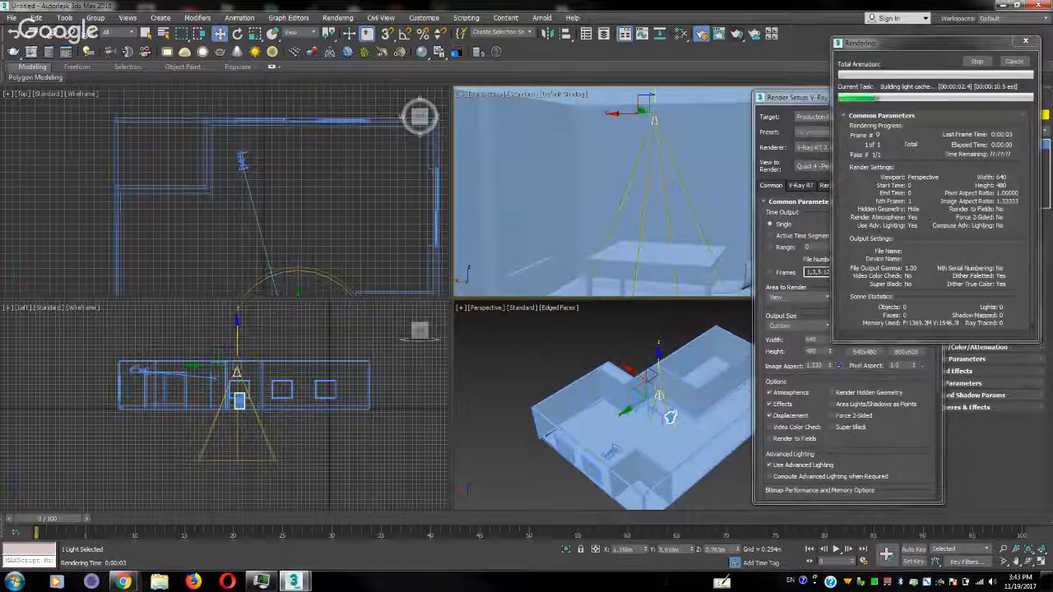
{"action": "left_click_drag", "start_coordinate": [258, 85], "coordinate": [479, 99]}
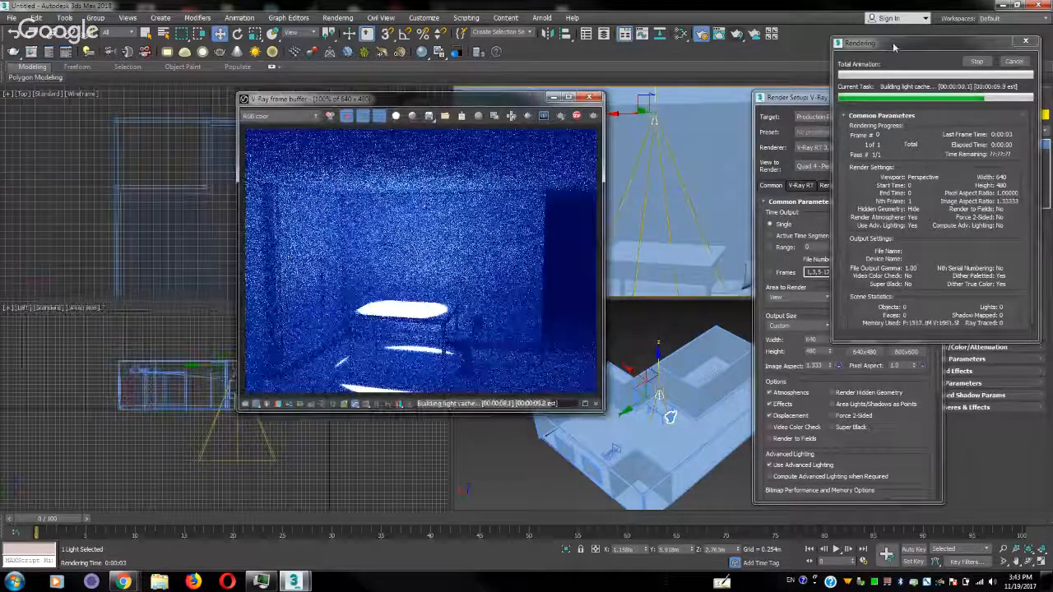
{"action": "left_click_drag", "start_coordinate": [894, 47], "coordinate": [173, 202]}
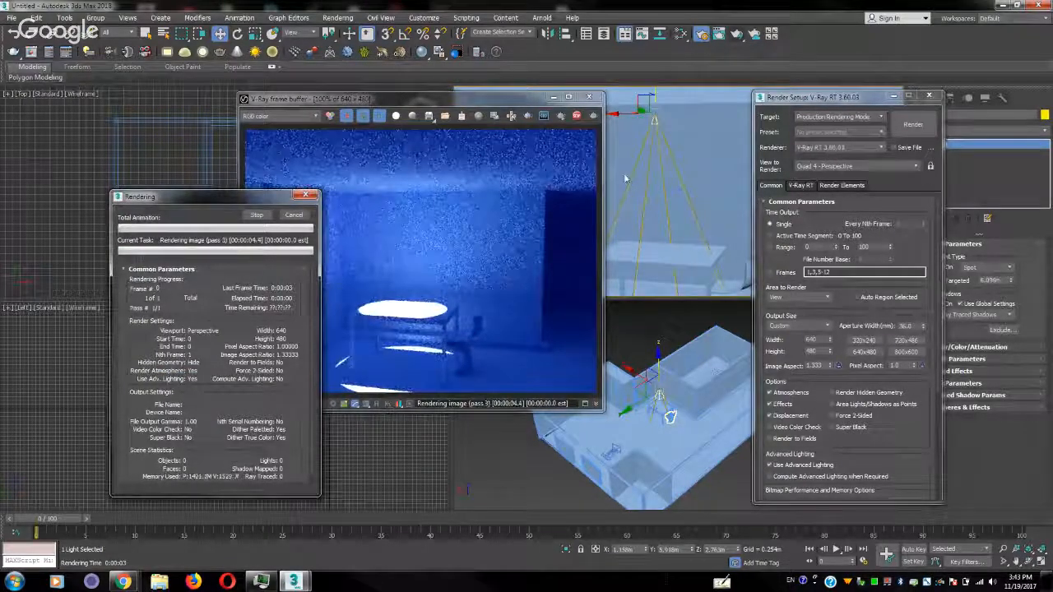
{"action": "left_click_drag", "start_coordinate": [421, 99], "coordinate": [423, 93]}
{"action": "left_click_drag", "start_coordinate": [436, 59], "coordinate": [436, 45]}
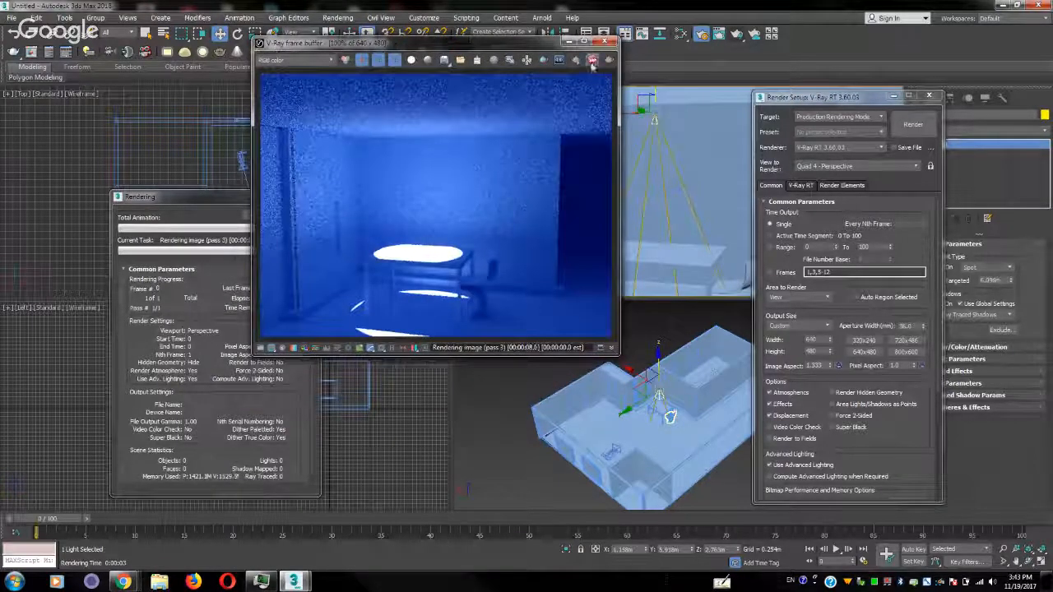
Switch the renderer to V-Ray Adv 3.60.03 and test-render the perspective view
{"action": "left_click", "coordinate": [831, 148]}
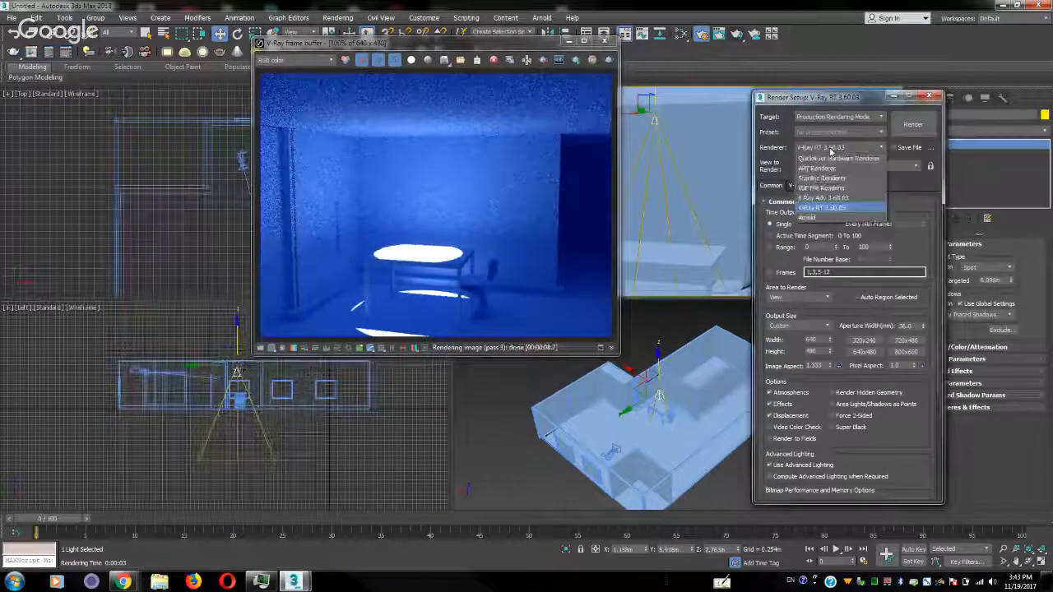
{"action": "left_click", "coordinate": [823, 198]}
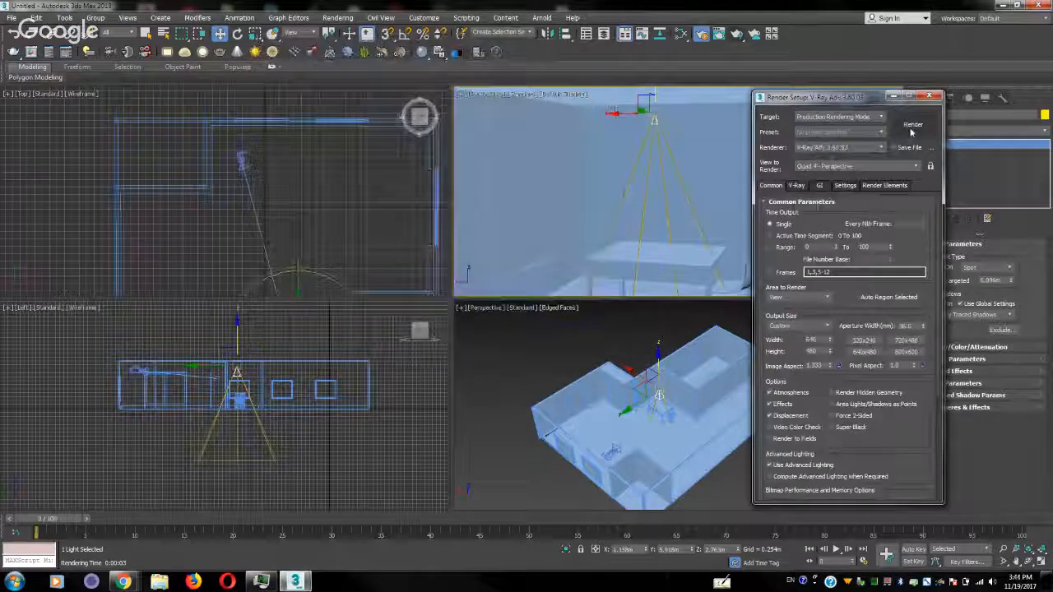
{"action": "left_click", "coordinate": [911, 125]}
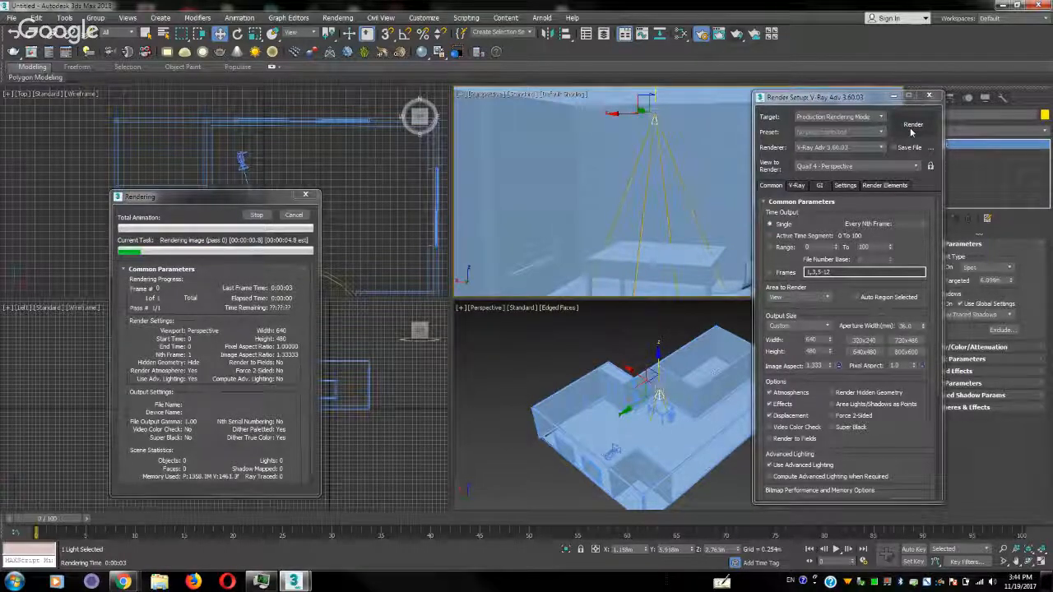
Disable V-Ray's built-in frame buffer, test-render the perspective view, and close the rendered frame window
{"action": "left_click", "coordinate": [798, 186]}
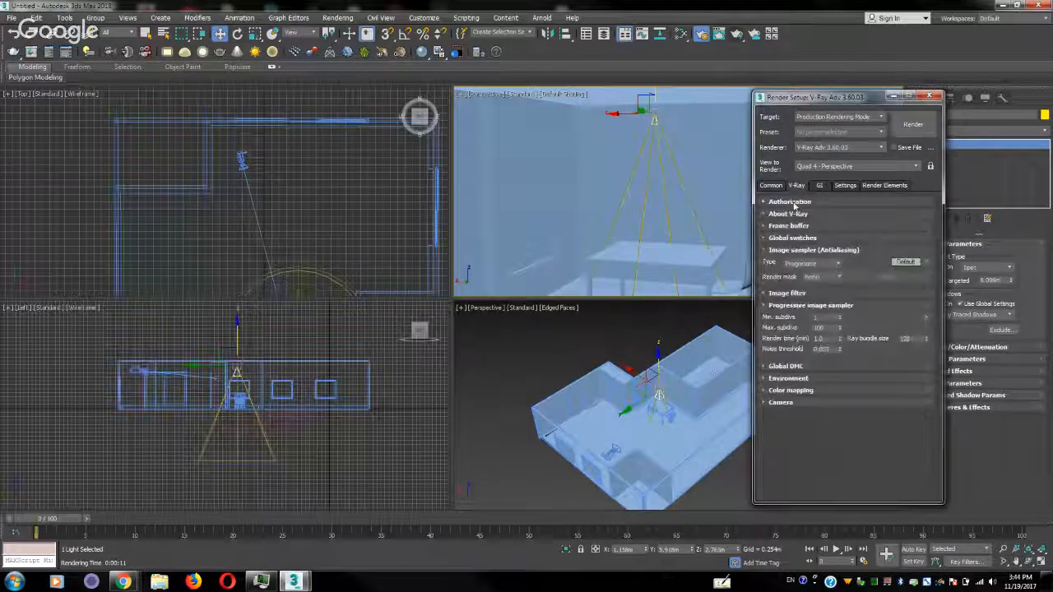
{"action": "left_click", "coordinate": [791, 237]}
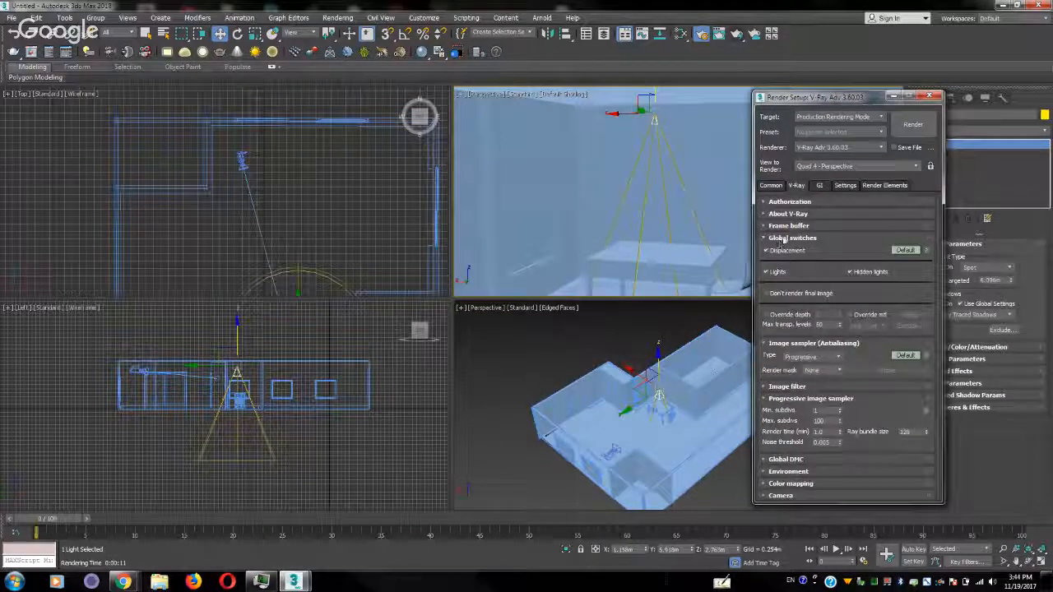
{"action": "left_click", "coordinate": [786, 226]}
{"action": "left_click", "coordinate": [773, 238]}
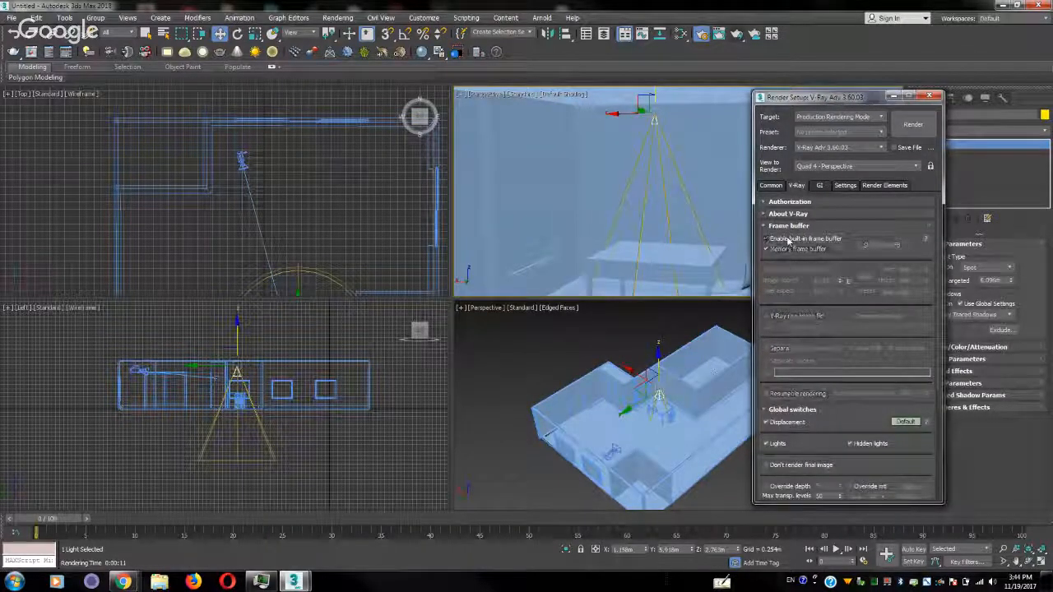
{"action": "left_click", "coordinate": [690, 143]}
{"action": "left_click", "coordinate": [913, 124]}
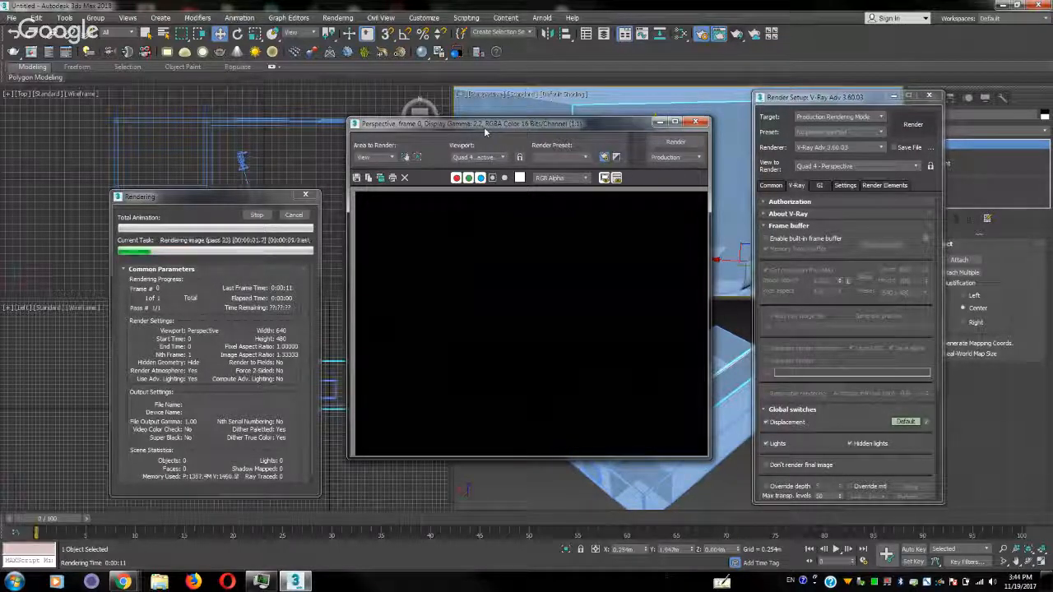
{"action": "left_click", "coordinate": [696, 122]}
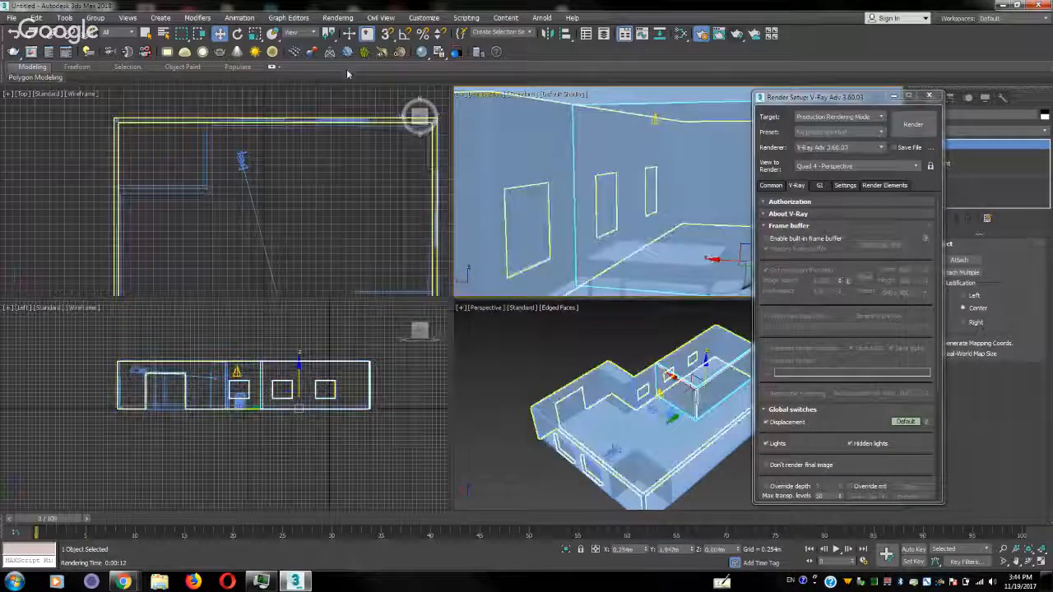
Apply the ArchViz Interior preset in V-Ray Quick Settings and render the perspective view with it
{"action": "left_click", "coordinate": [65, 53]}
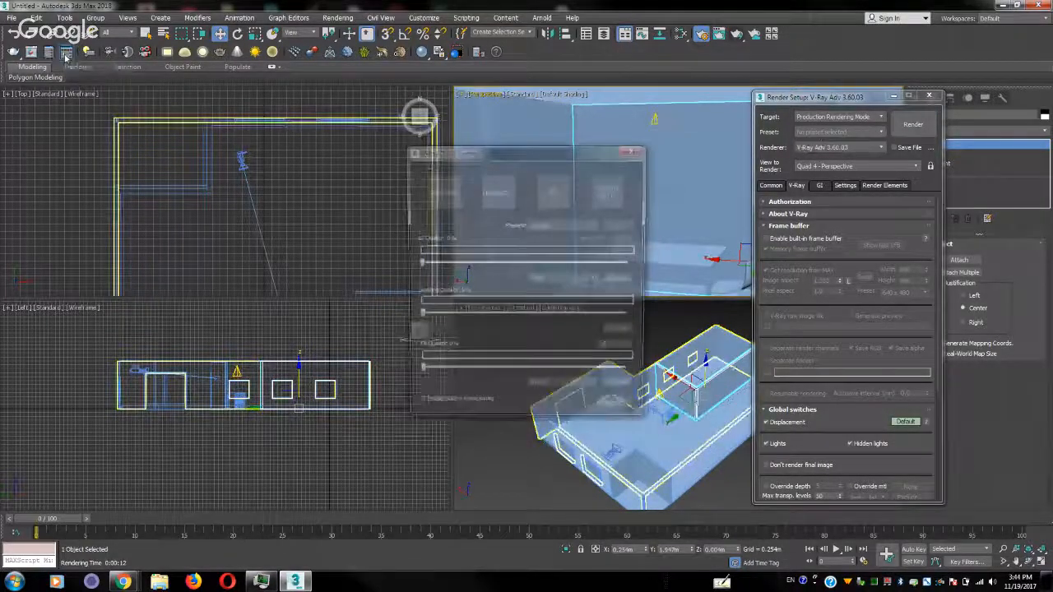
{"action": "left_click", "coordinate": [491, 193]}
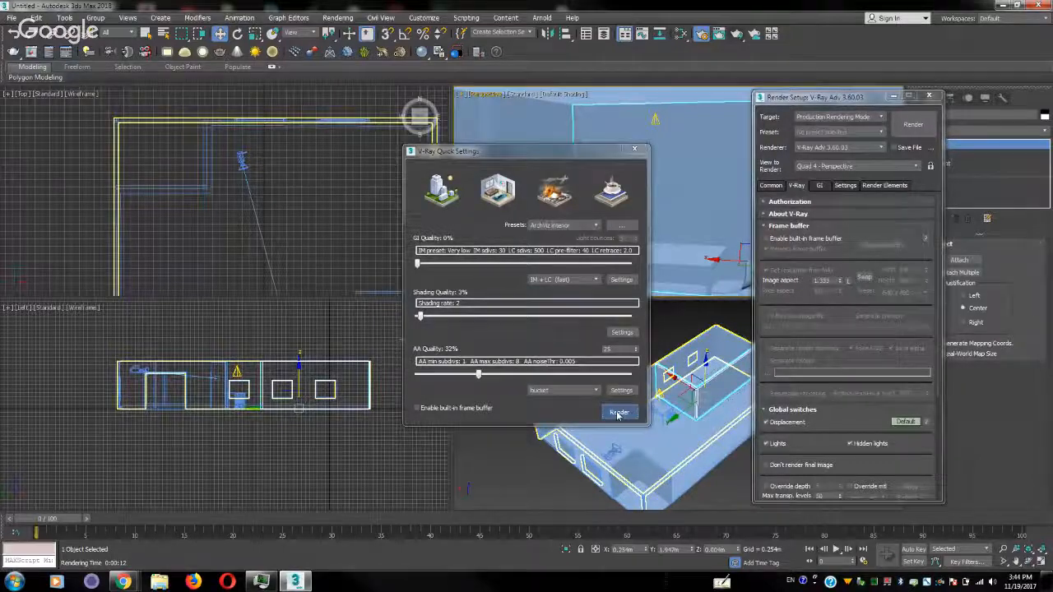
{"action": "left_click", "coordinate": [618, 413]}
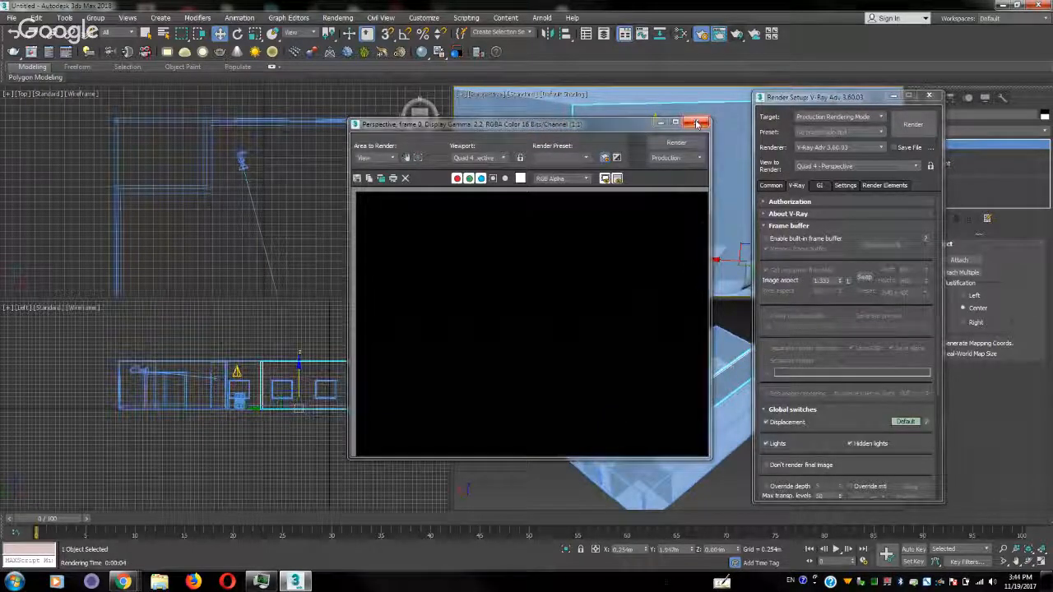
Set the rendered frame window to Iterative mode, render again, and close the window
{"action": "left_click", "coordinate": [700, 162]}
{"action": "left_click", "coordinate": [684, 170]}
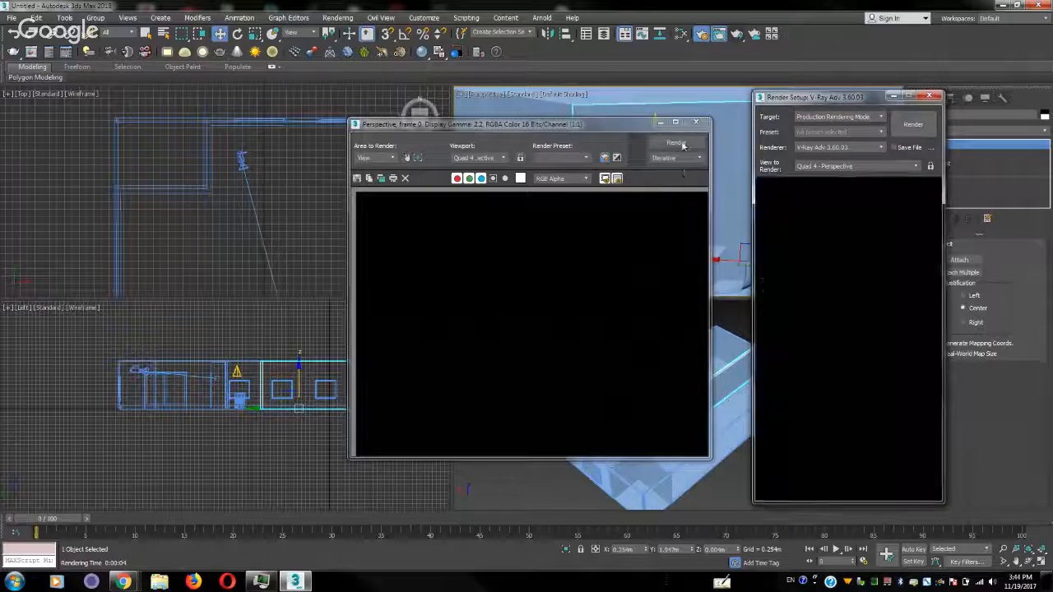
{"action": "left_click", "coordinate": [675, 143]}
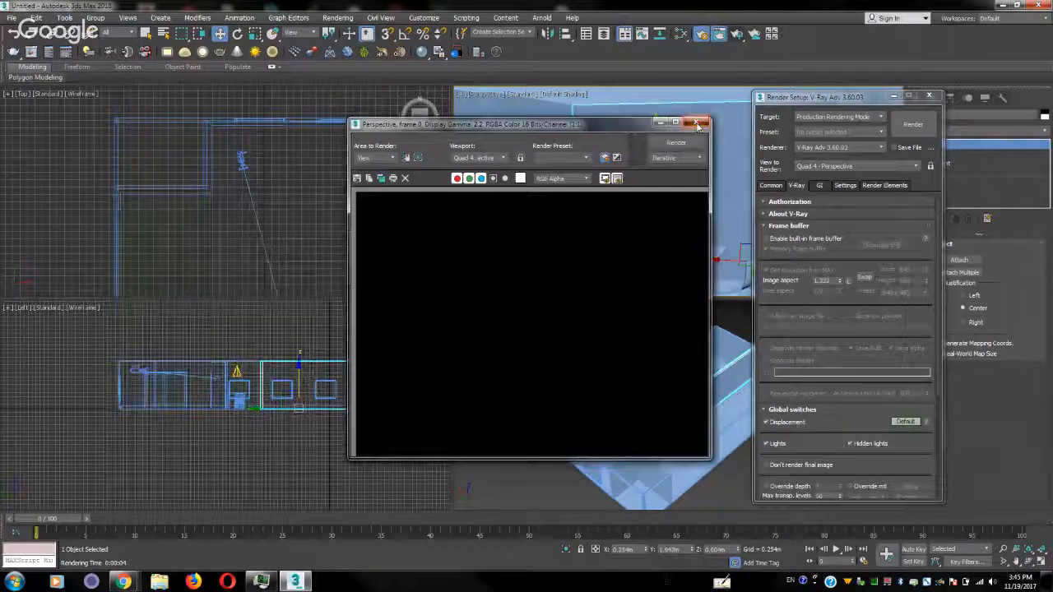
{"action": "left_click", "coordinate": [697, 123]}
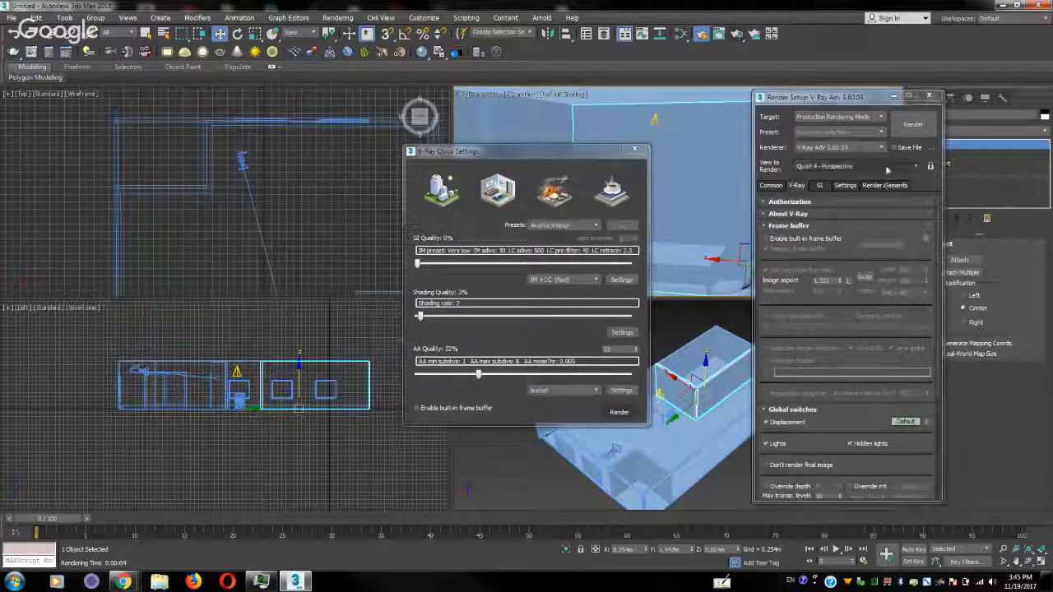
Return the perspective viewport to the PhysCamera001 view, enable V-Ray's built-in frame buffer, and start a render
{"action": "left_click", "coordinate": [887, 168]}
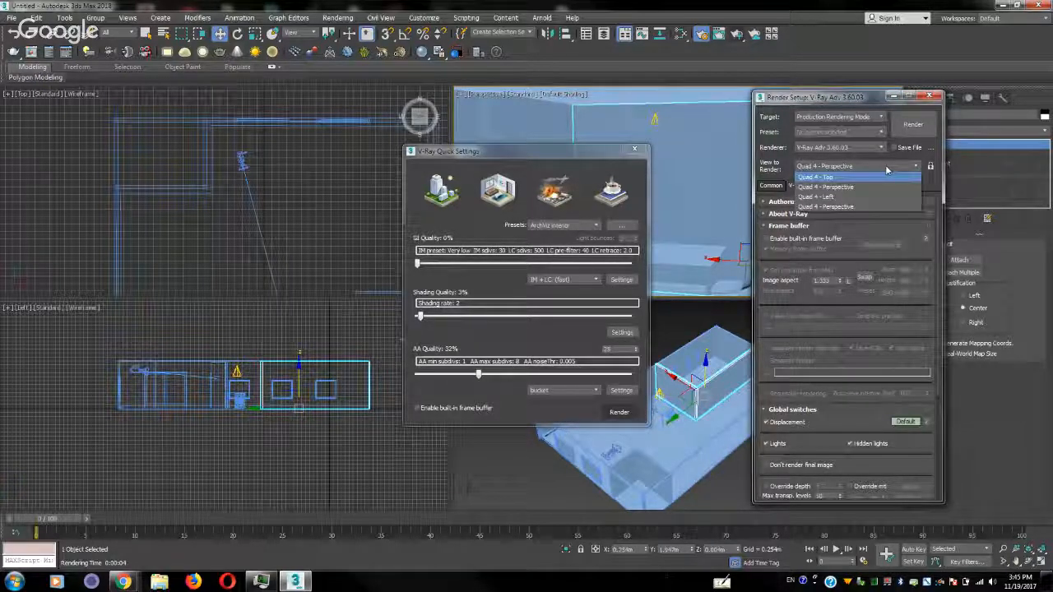
{"action": "left_click", "coordinate": [889, 168]}
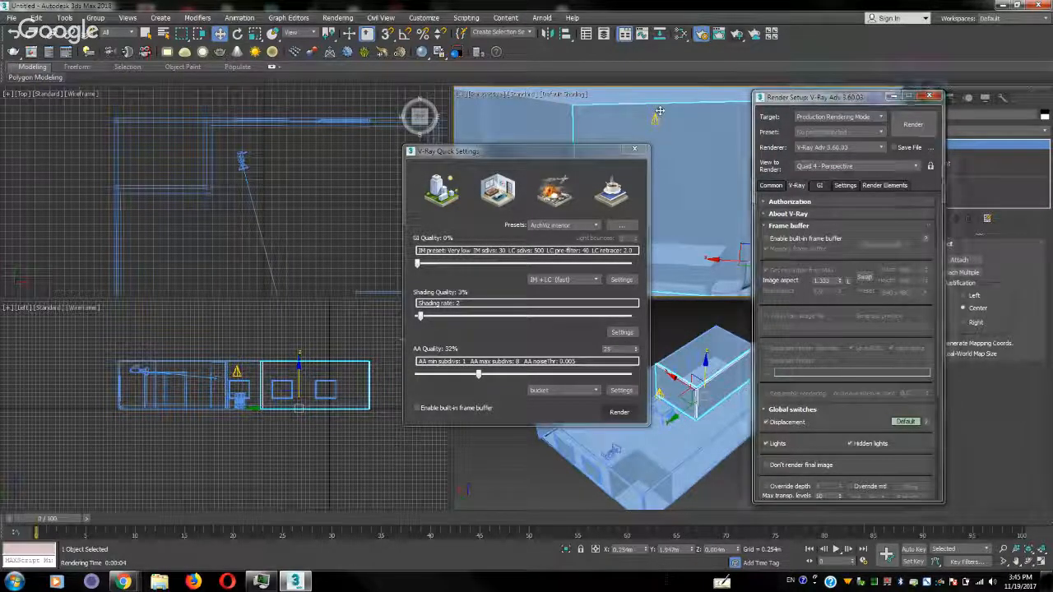
{"action": "key", "text": "c"}
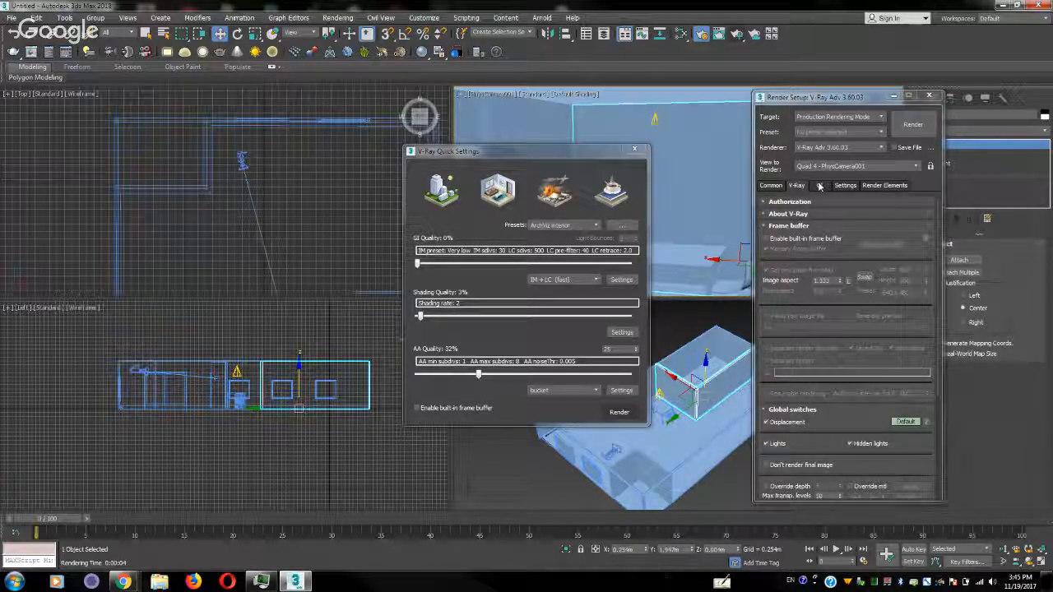
{"action": "left_click", "coordinate": [810, 238]}
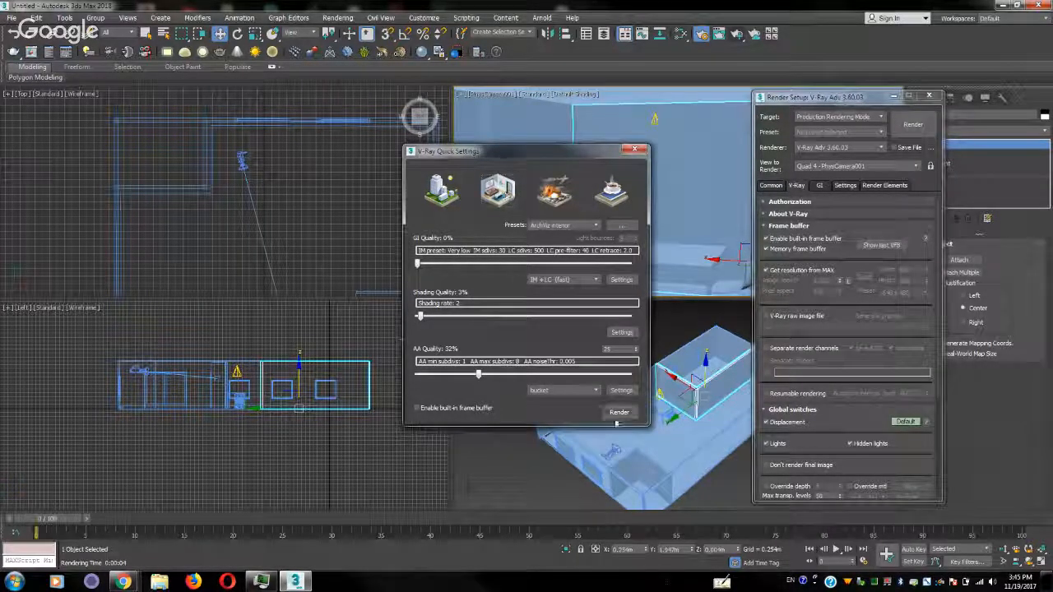
{"action": "left_click", "coordinate": [620, 413]}
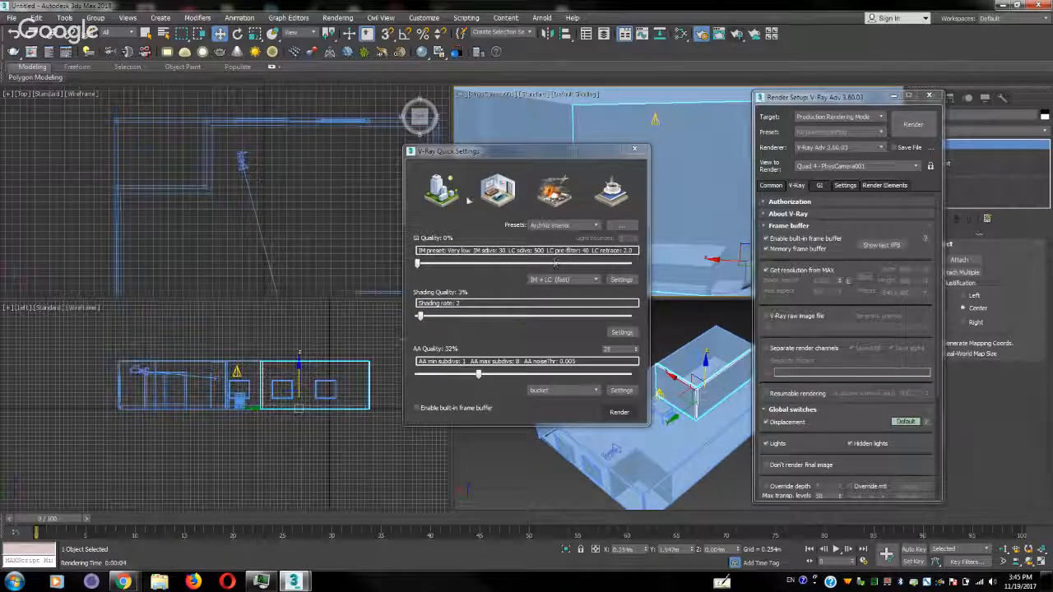
Close the V-Ray Quick Settings and Render Setup windows and save the scene as dd in the scenes folder
{"action": "left_click", "coordinate": [635, 149]}
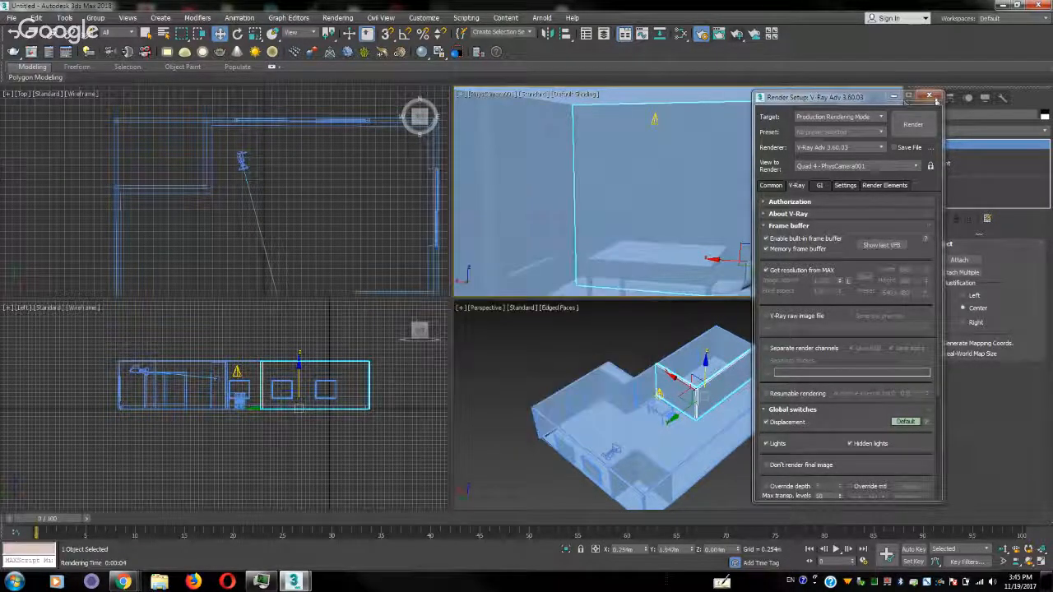
{"action": "left_click", "coordinate": [929, 96]}
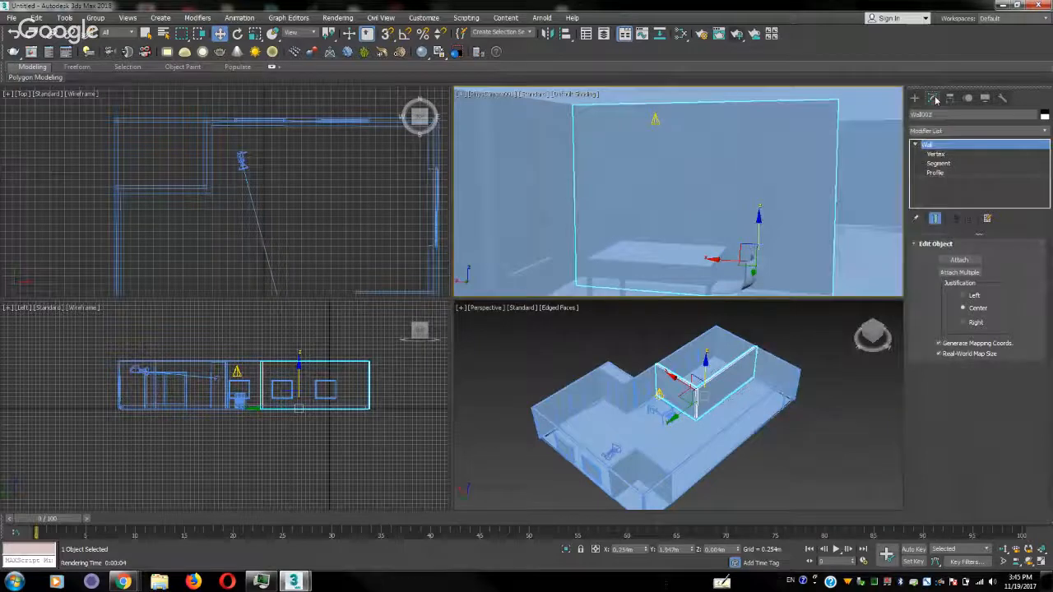
{"action": "left_click", "coordinate": [11, 17]}
{"action": "left_click", "coordinate": [53, 114]}
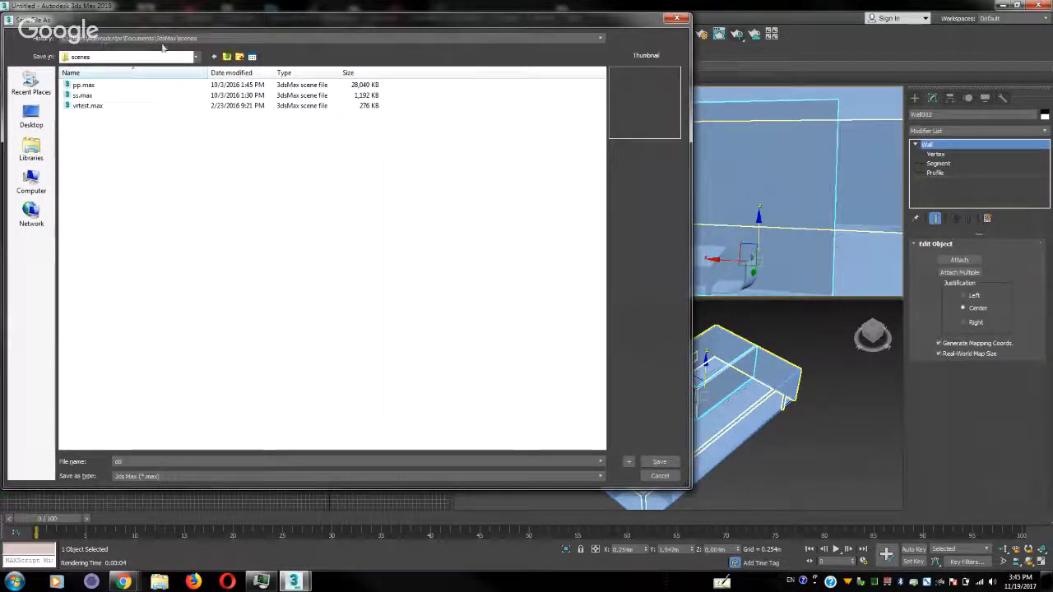
{"action": "left_click", "coordinate": [661, 465]}
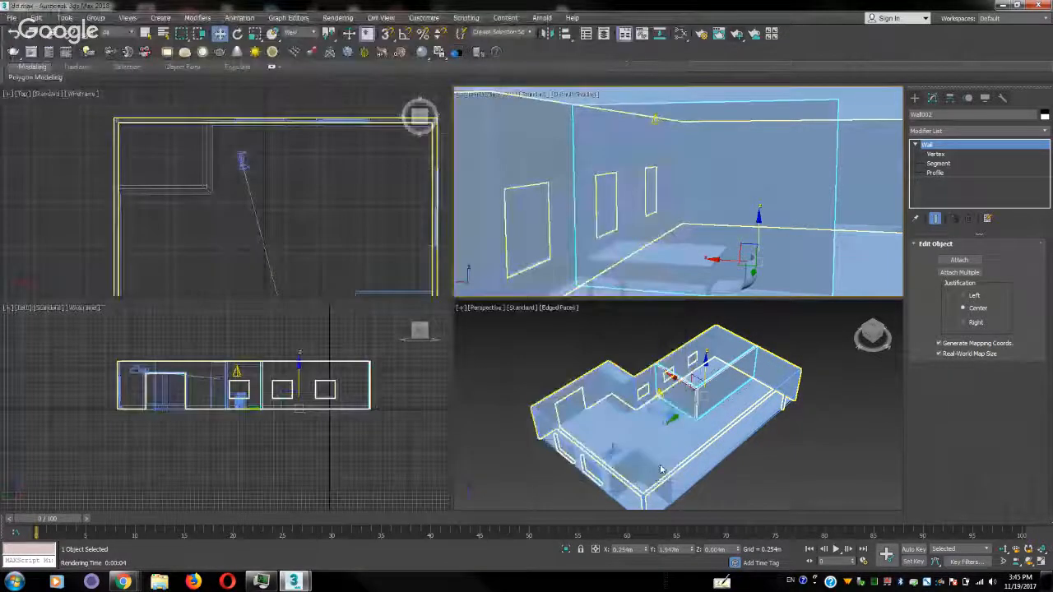
Reset 3ds Max to a new empty scene
{"action": "left_click", "coordinate": [12, 17]}
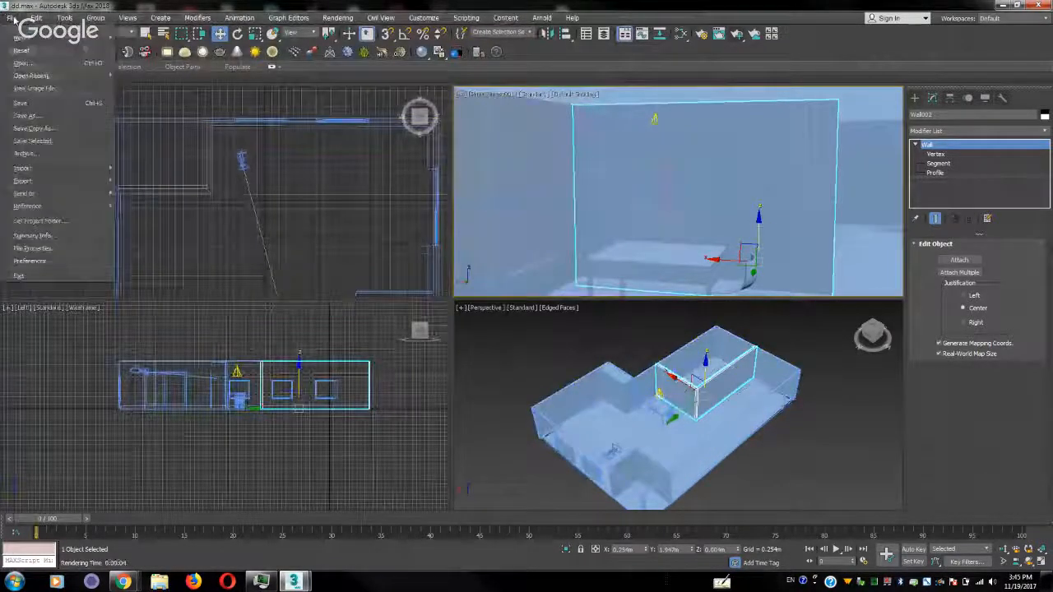
{"action": "left_click", "coordinate": [23, 50]}
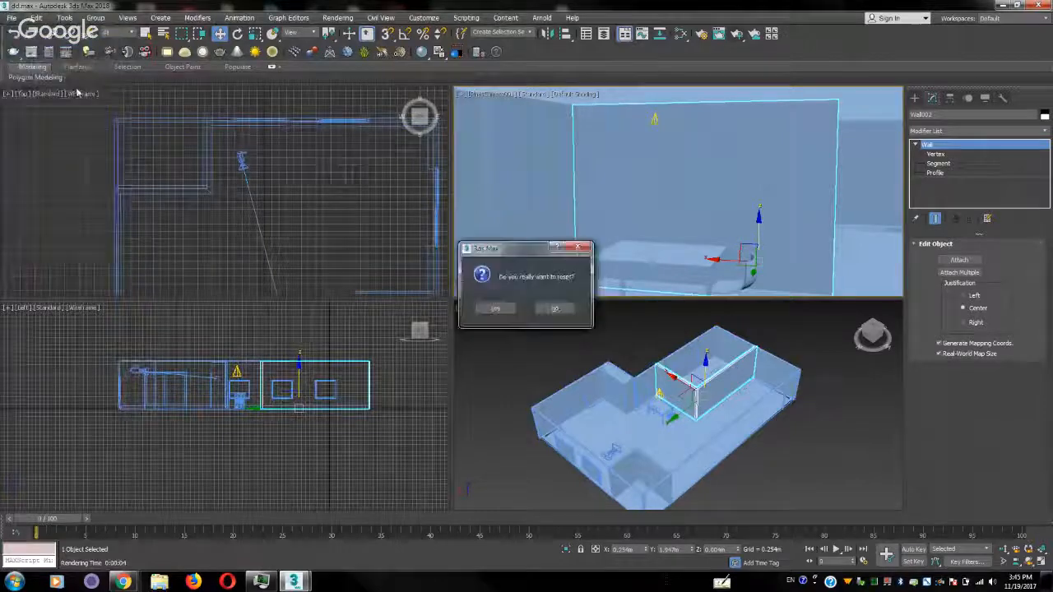
{"action": "left_click", "coordinate": [498, 309]}
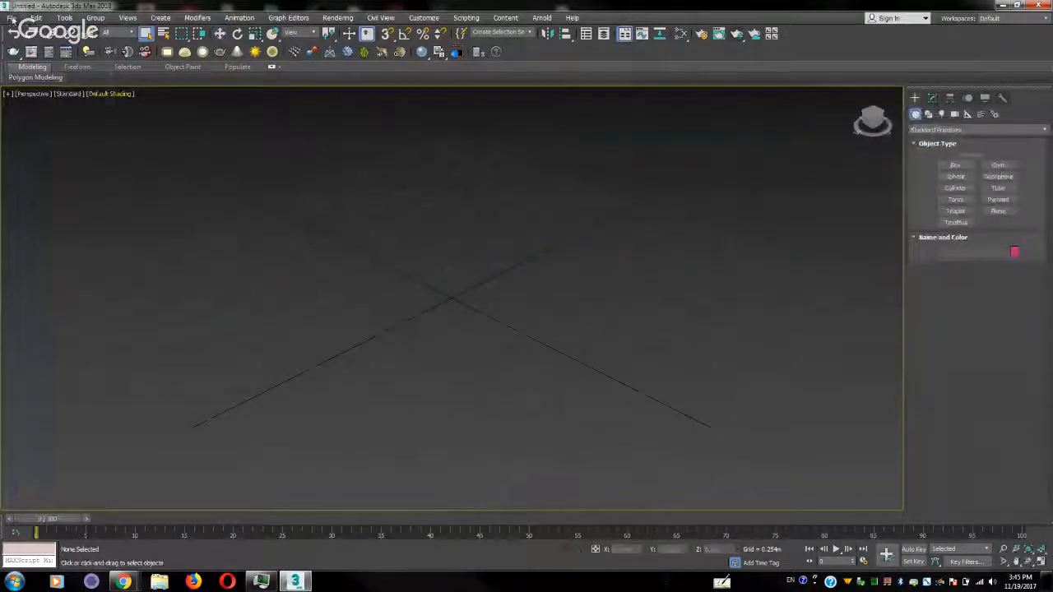
Start merging the saved file dd.max into the empty scene
{"action": "left_click", "coordinate": [11, 18]}
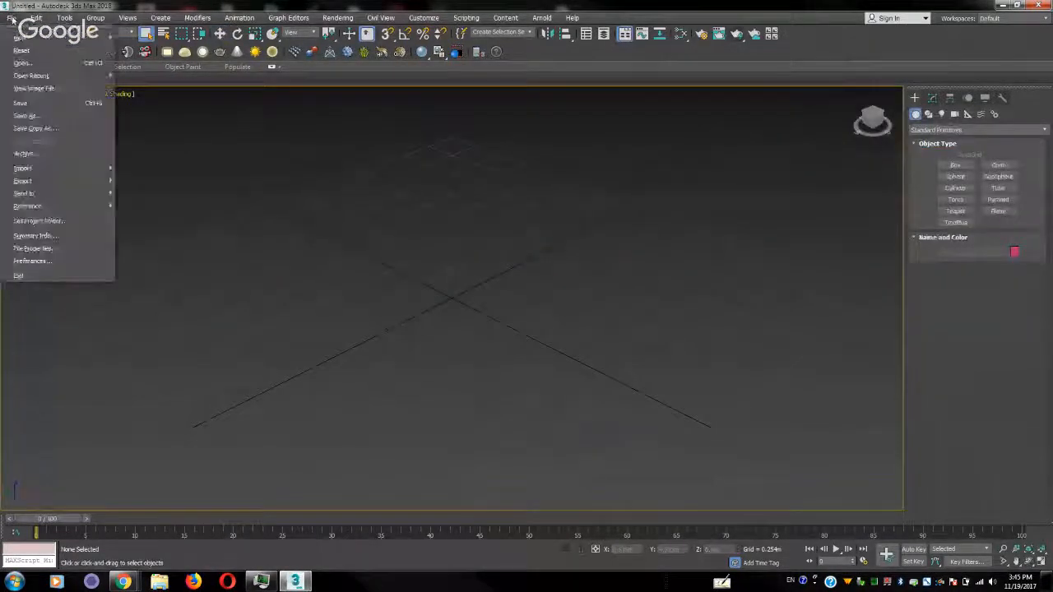
{"action": "mouse_move", "coordinate": [72, 175]}
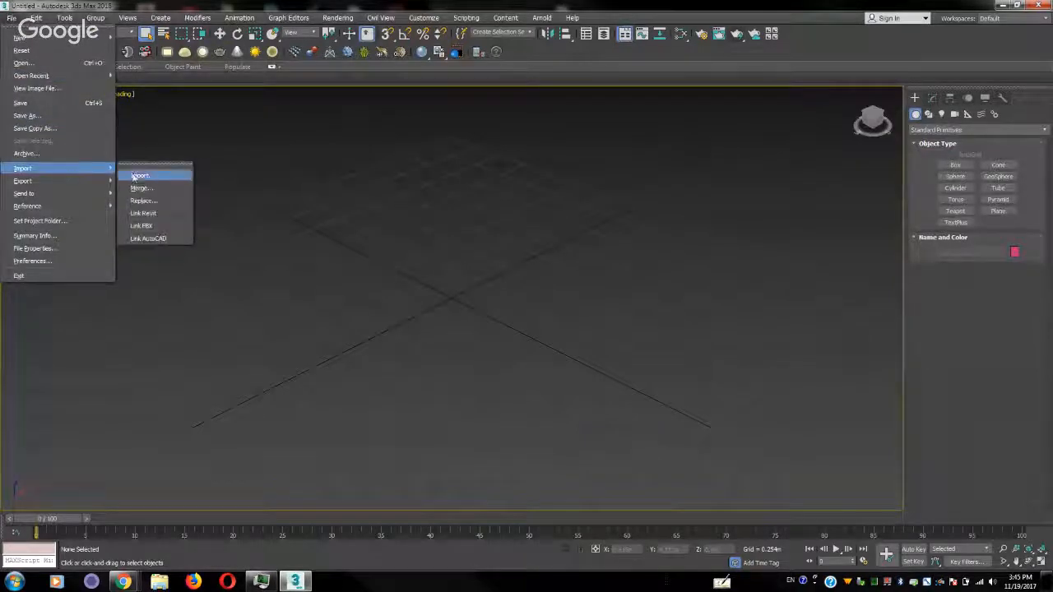
{"action": "left_click", "coordinate": [162, 188]}
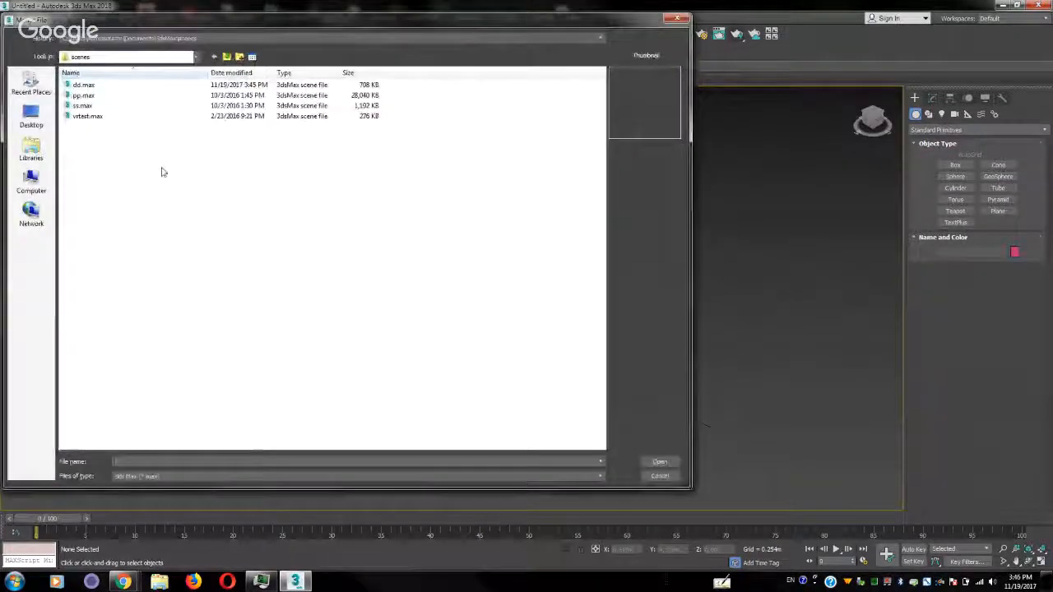
{"action": "left_click", "coordinate": [92, 85]}
{"action": "double_click", "coordinate": [96, 86]}
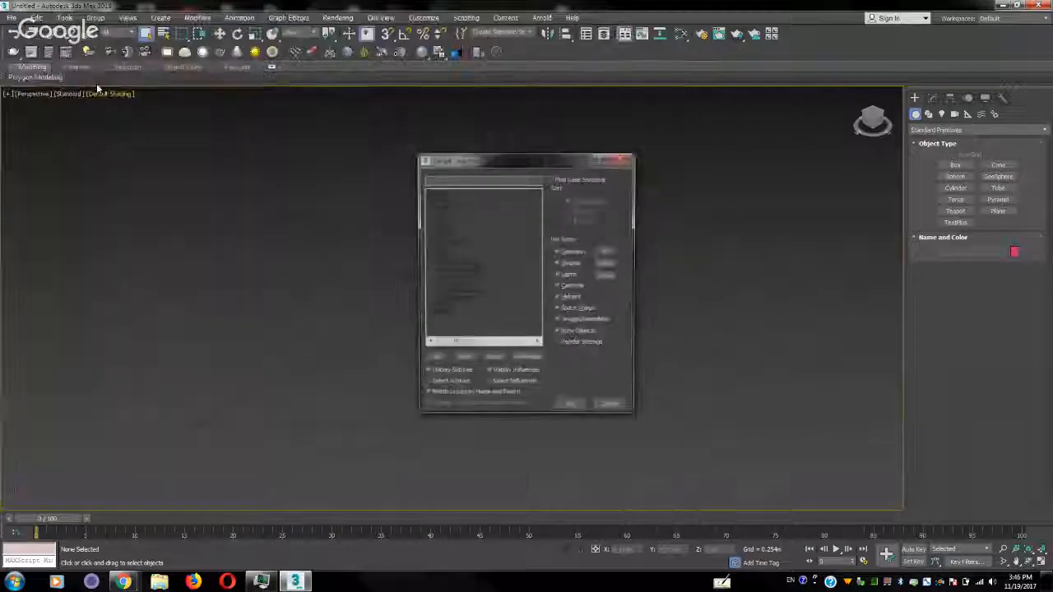
Limit the merge list to geometry, select every listed object from Box001 to Wall003, and merge them into the scene
{"action": "left_click", "coordinate": [613, 264]}
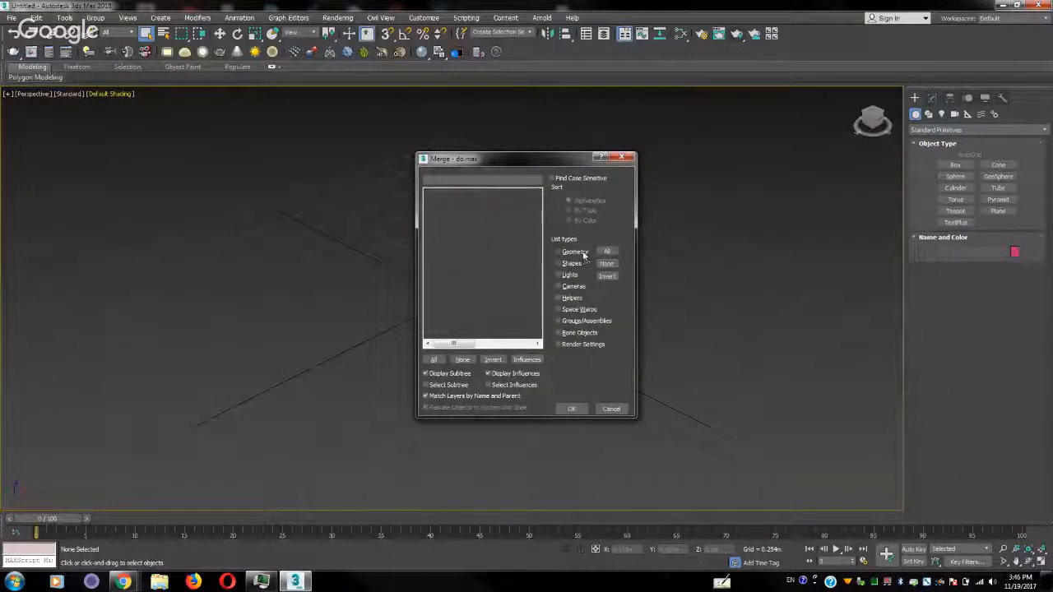
{"action": "left_click", "coordinate": [575, 252]}
{"action": "left_click_drag", "start_coordinate": [436, 194], "coordinate": [501, 234]}
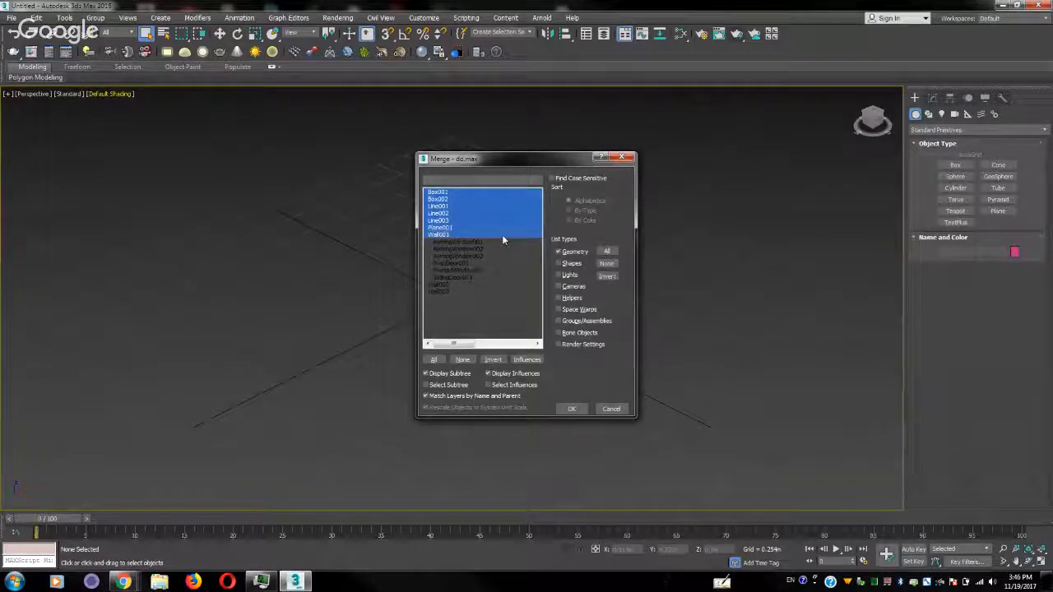
{"action": "left_click", "coordinate": [476, 236]}
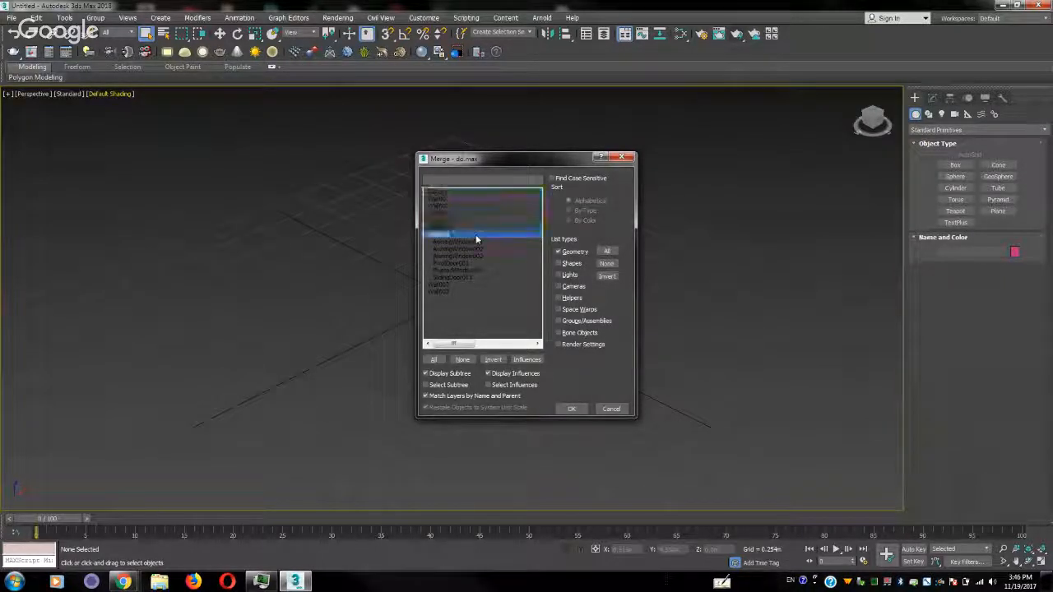
{"action": "left_click", "coordinate": [477, 241]}
{"action": "left_click", "coordinate": [459, 277]}
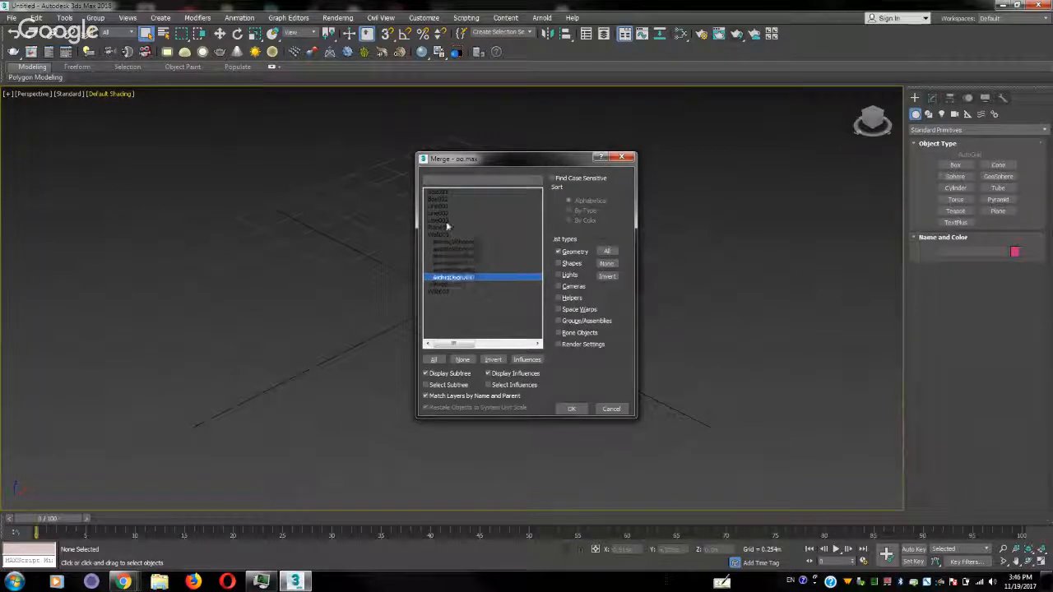
{"action": "left_click", "coordinate": [449, 192]}
{"action": "left_click_drag", "start_coordinate": [449, 194], "coordinate": [446, 299]}
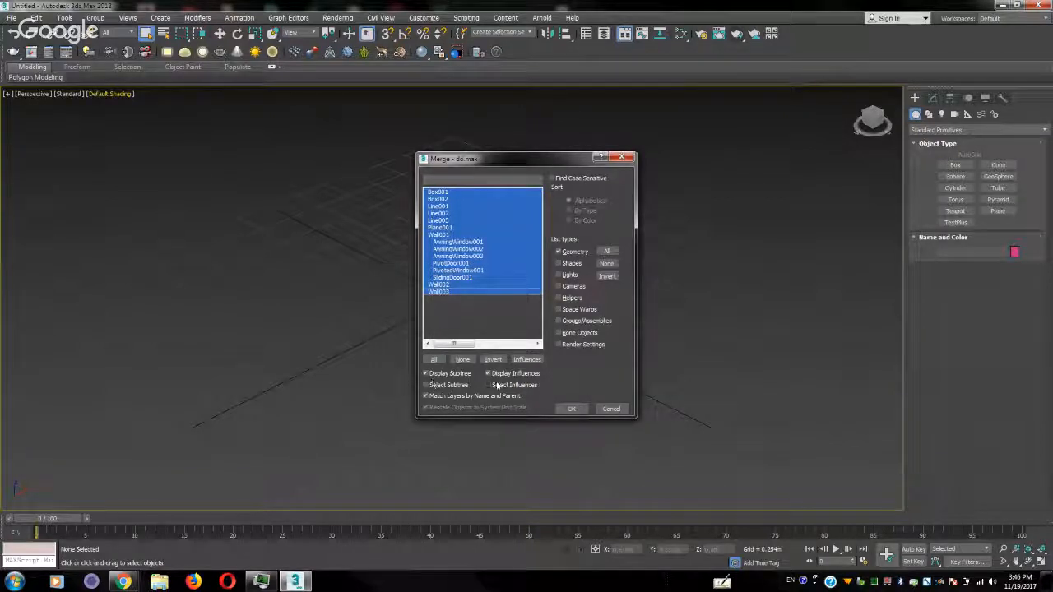
{"action": "left_click", "coordinate": [571, 410]}
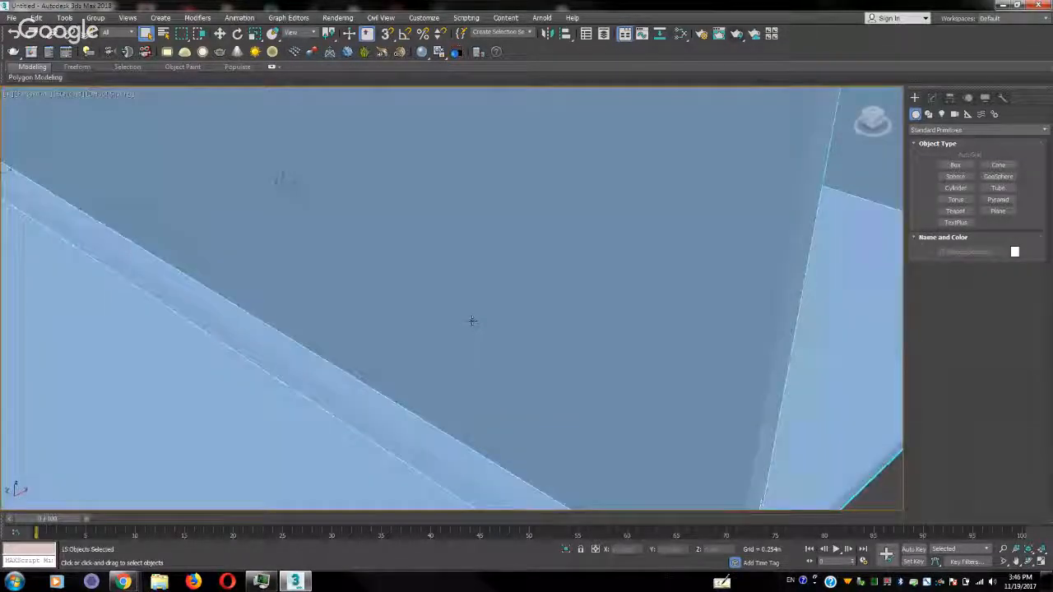
{"action": "scroll", "coordinate": [471, 321], "scroll_direction": "down", "scroll_amount": 6}
{"action": "left_click", "coordinate": [582, 423]}
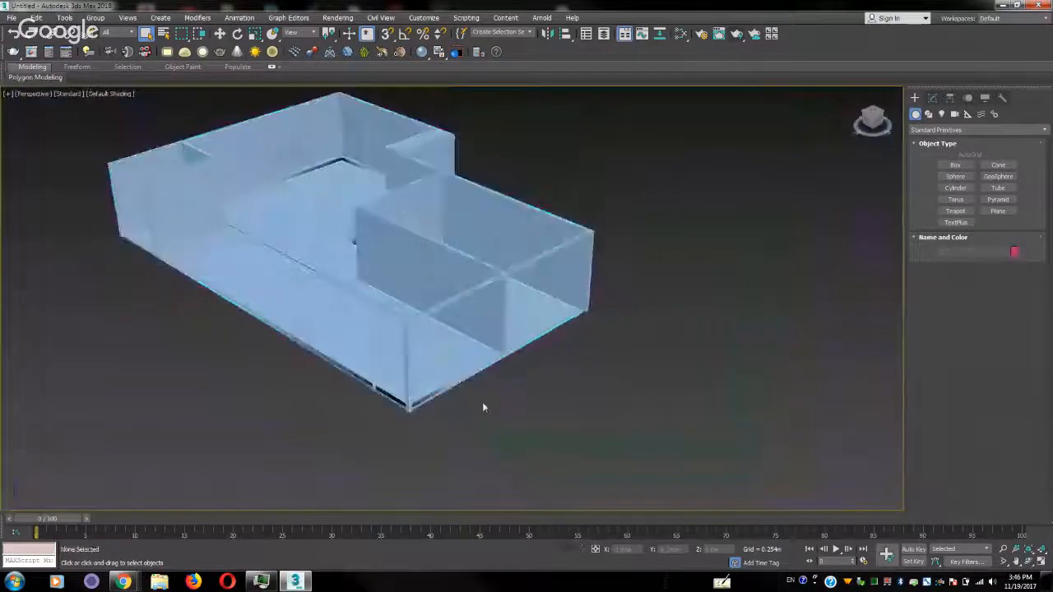
Place a targeted physical camera inside the merged apartment, aimed from the window side towards the table and chair
{"action": "middle_click_drag", "start_coordinate": [300, 349], "coordinate": [527, 431]}
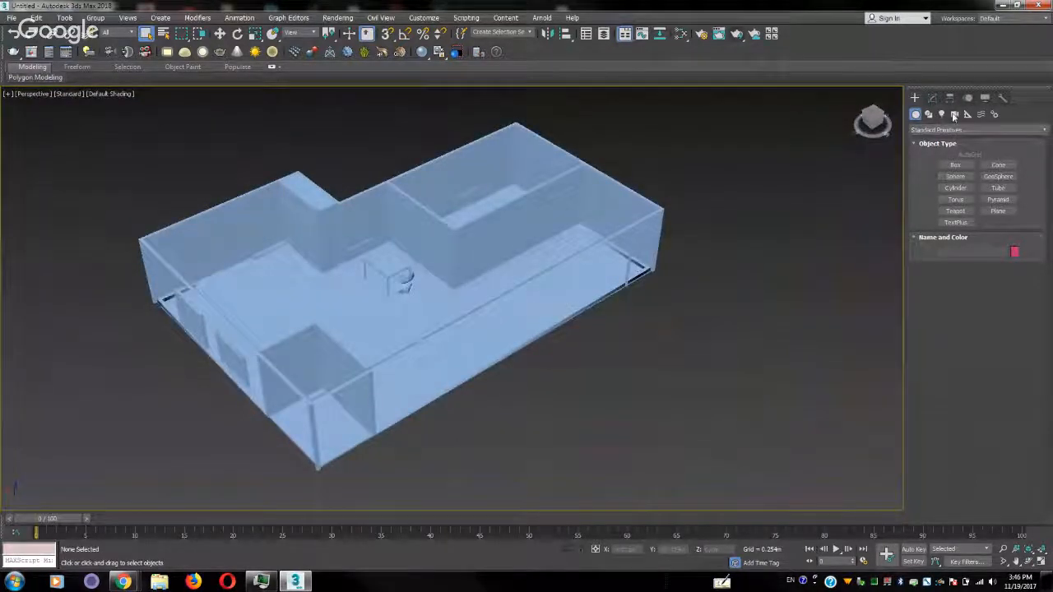
{"action": "left_click", "coordinate": [954, 114]}
{"action": "left_click", "coordinate": [956, 166]}
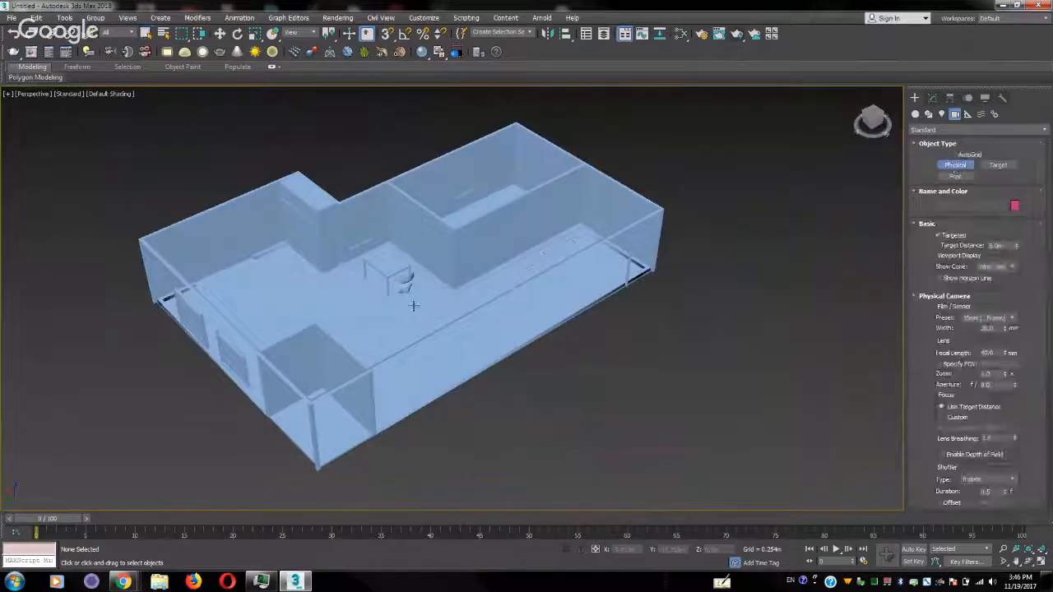
{"action": "left_click_drag", "start_coordinate": [305, 319], "coordinate": [362, 283]}
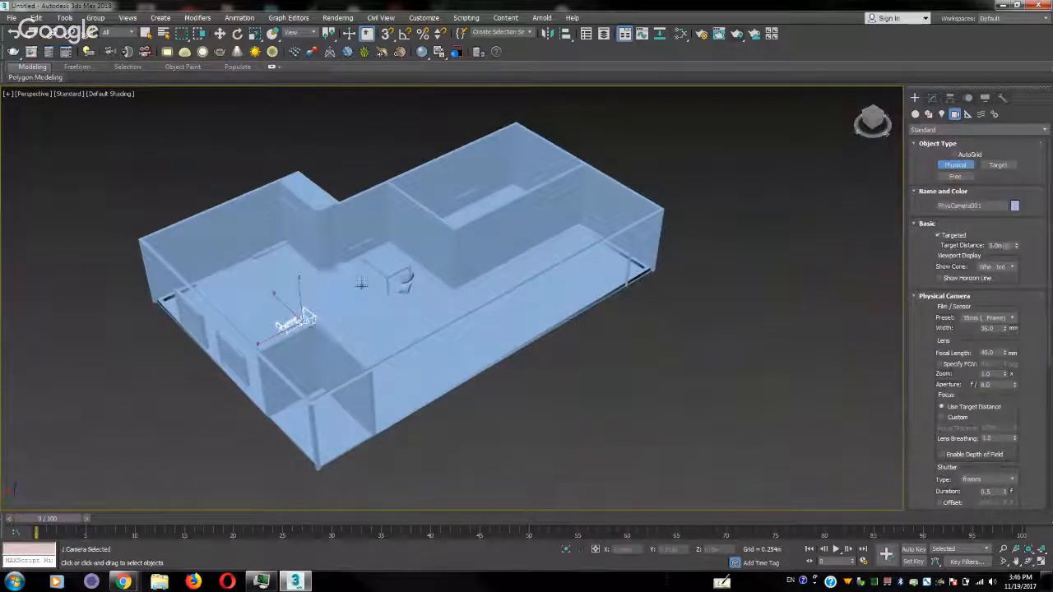
{"action": "right_click", "coordinate": [362, 285]}
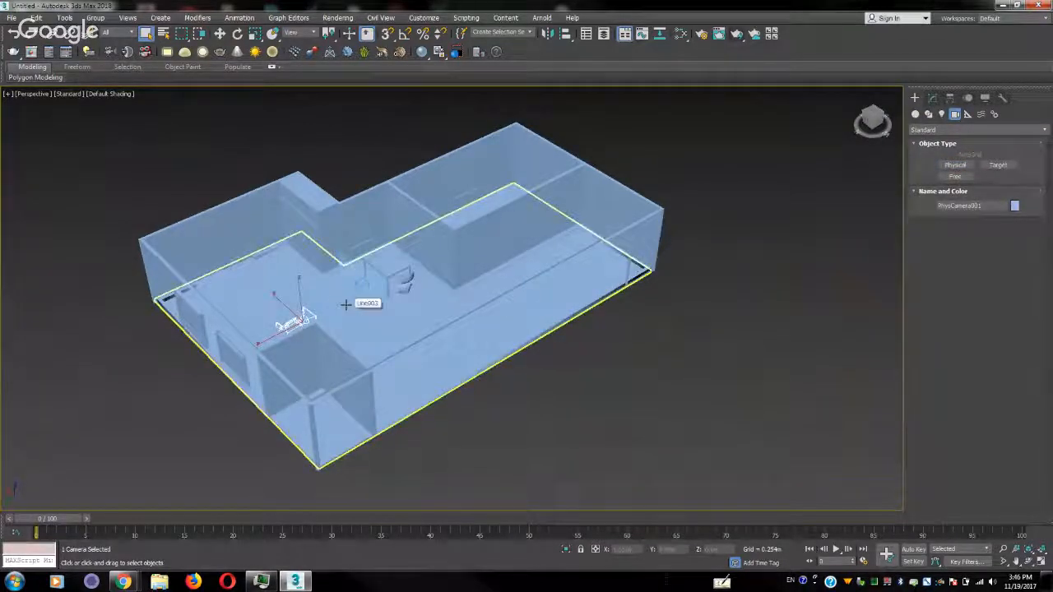
Show four viewports, turn the front one into a shaded view through the physical camera, and raise the camera off the floor
{"action": "key", "text": "alt+w"}
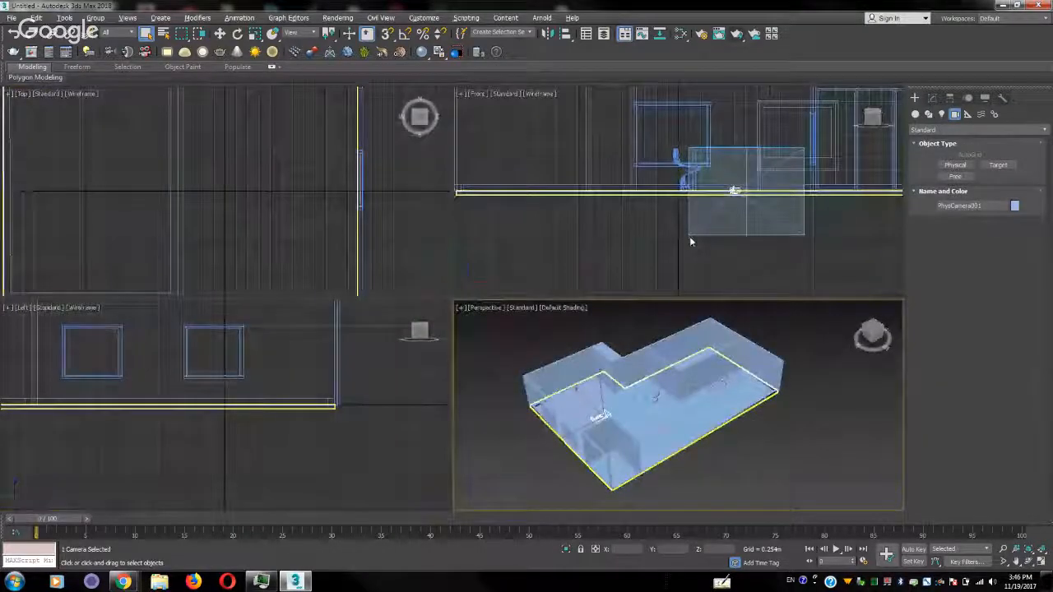
{"action": "right_click", "coordinate": [591, 232]}
{"action": "key", "text": "c"}
{"action": "mouse_move", "coordinate": [681, 134]}
{"action": "middle_mouse_down"}
{"action": "mouse_move", "coordinate": [664, 200]}
{"action": "mouse_move", "coordinate": [599, 299]}
{"action": "middle_mouse_up"}
{"action": "key", "text": "F3"}
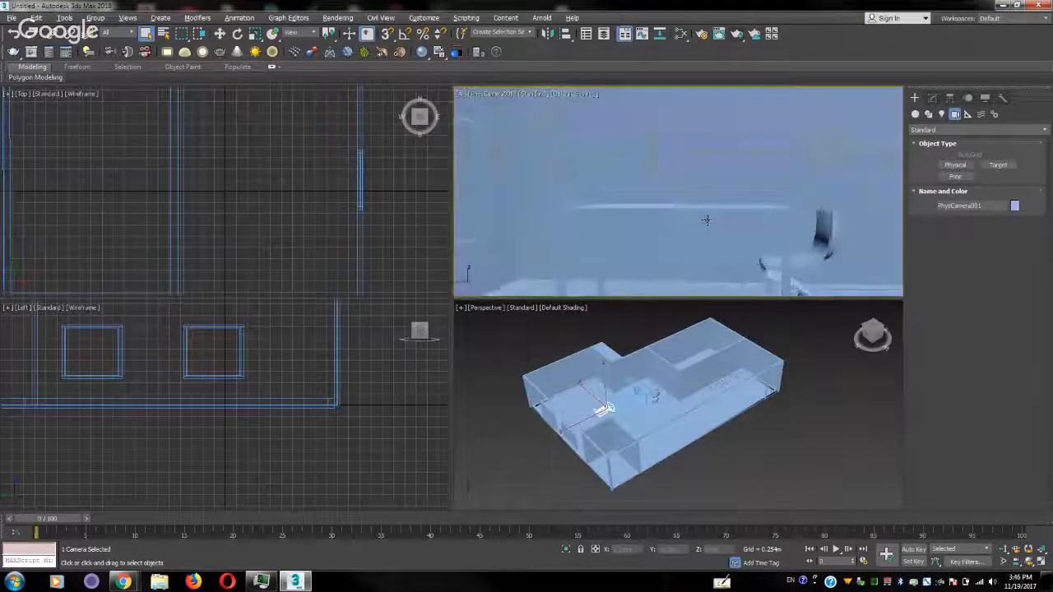
Move the physical camera back from the table towards the apartment's outer wall in the perspective view
{"action": "right_click", "coordinate": [605, 409]}
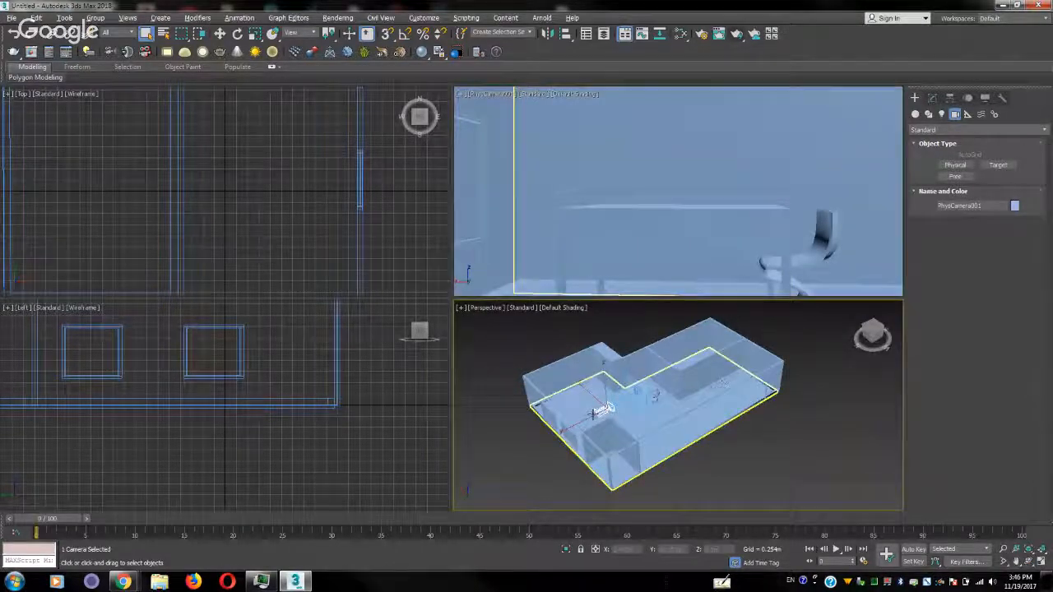
{"action": "right_click", "coordinate": [593, 410]}
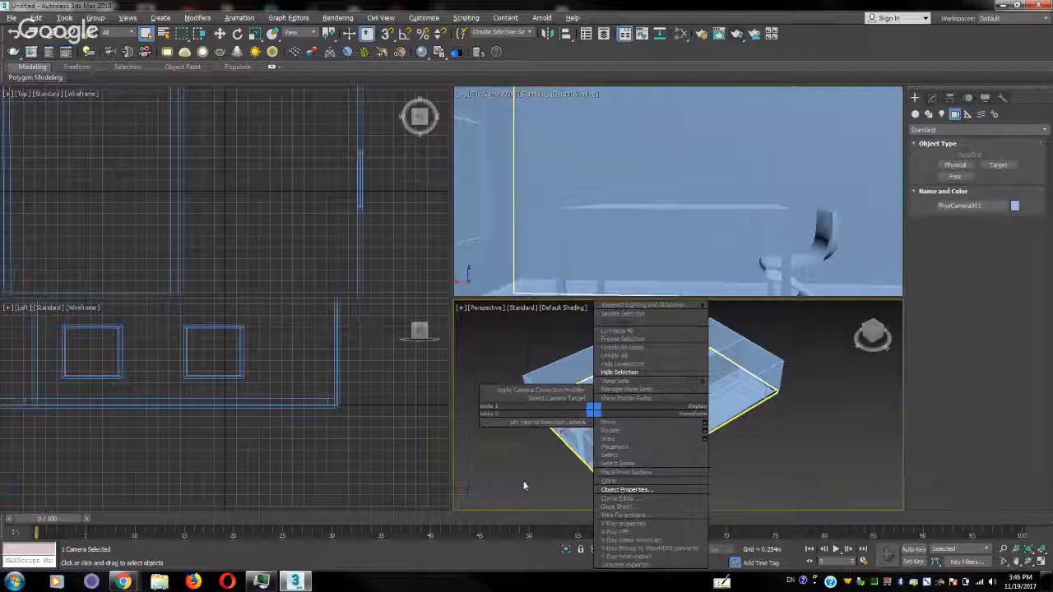
{"action": "left_click", "coordinate": [608, 422]}
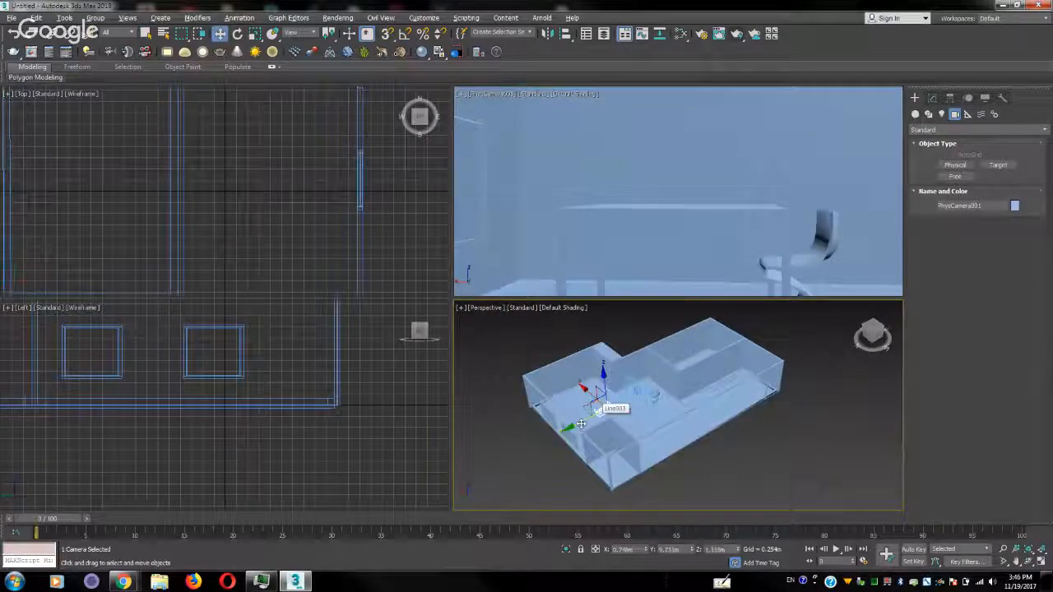
{"action": "left_click_drag", "start_coordinate": [585, 405], "coordinate": [558, 429]}
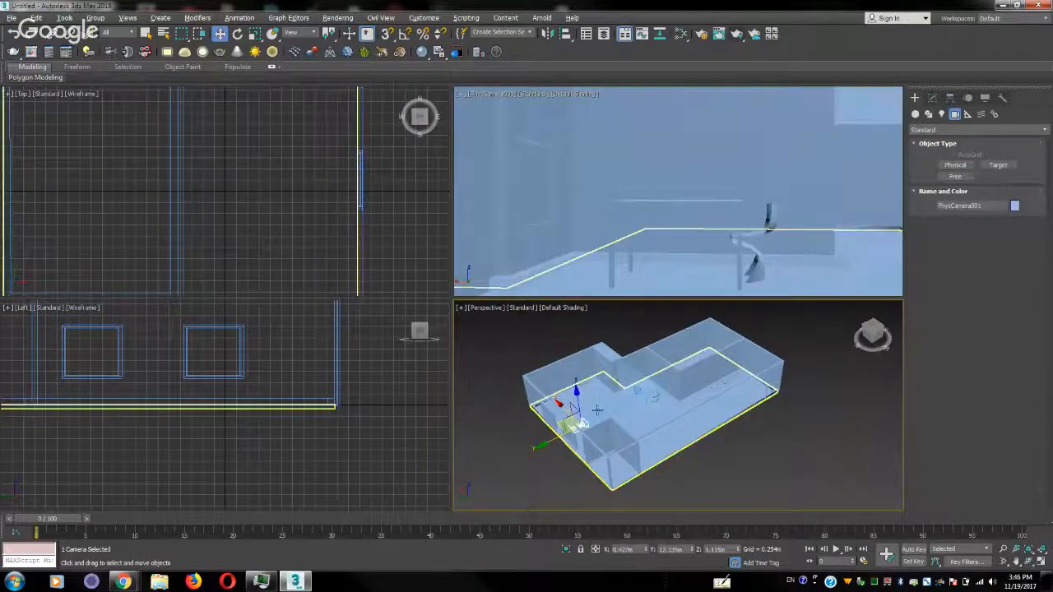
Raise the camera and its target together in the left view, and lower the target alone to about Z 1.528 m
{"action": "middle_click_drag", "start_coordinate": [263, 200], "coordinate": [313, 305]}
{"action": "scroll", "coordinate": [312, 305], "scroll_direction": "down", "scroll_amount": 6}
{"action": "scroll", "coordinate": [304, 157], "scroll_direction": "down", "scroll_amount": 5}
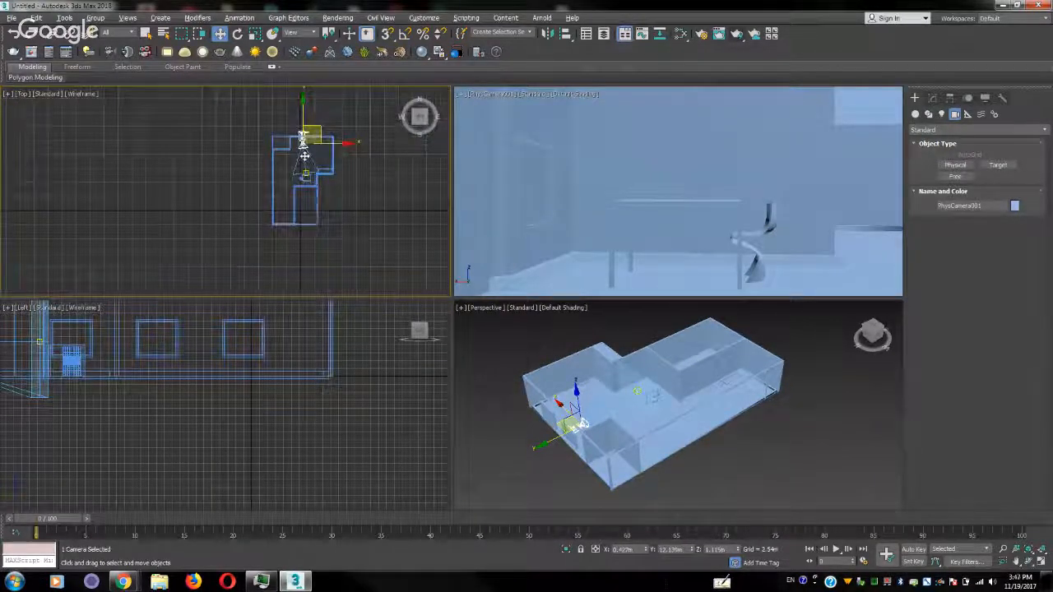
{"action": "scroll", "coordinate": [39, 393], "scroll_direction": "down", "scroll_amount": 2}
{"action": "middle_click_drag", "start_coordinate": [41, 396], "coordinate": [157, 427]}
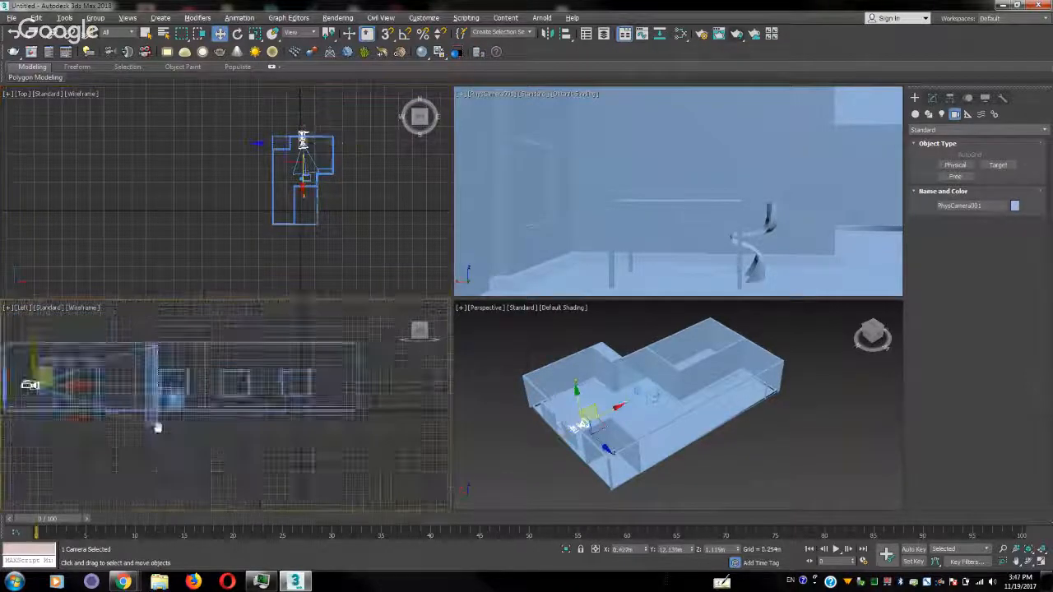
{"action": "scroll", "coordinate": [210, 425], "scroll_direction": "down", "scroll_amount": 4}
{"action": "left_click", "coordinate": [145, 444]}
{"action": "scroll", "coordinate": [122, 431], "scroll_direction": "up", "scroll_amount": 5}
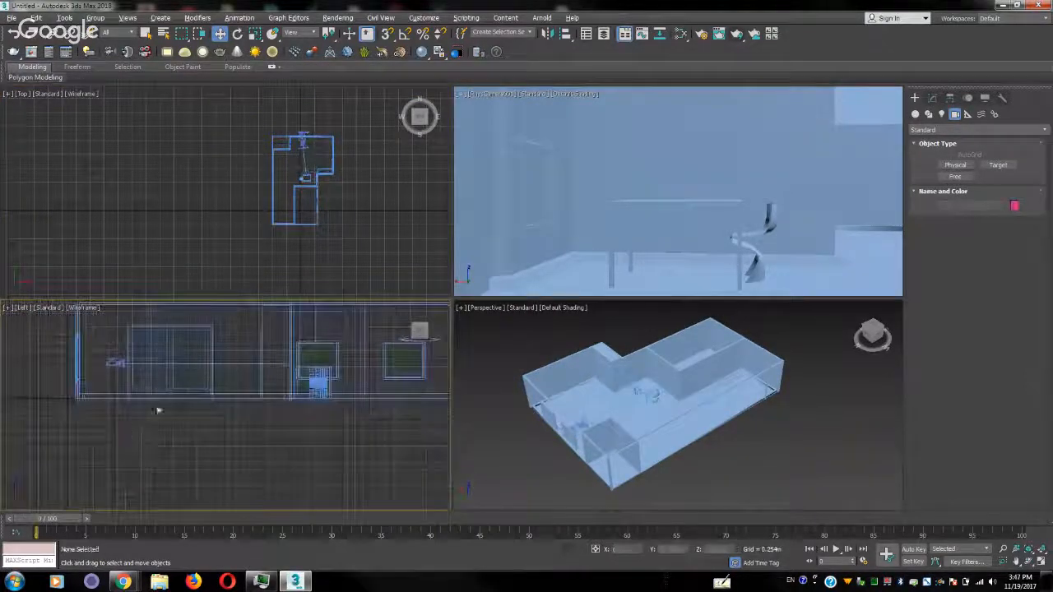
{"action": "left_click", "coordinate": [195, 364]}
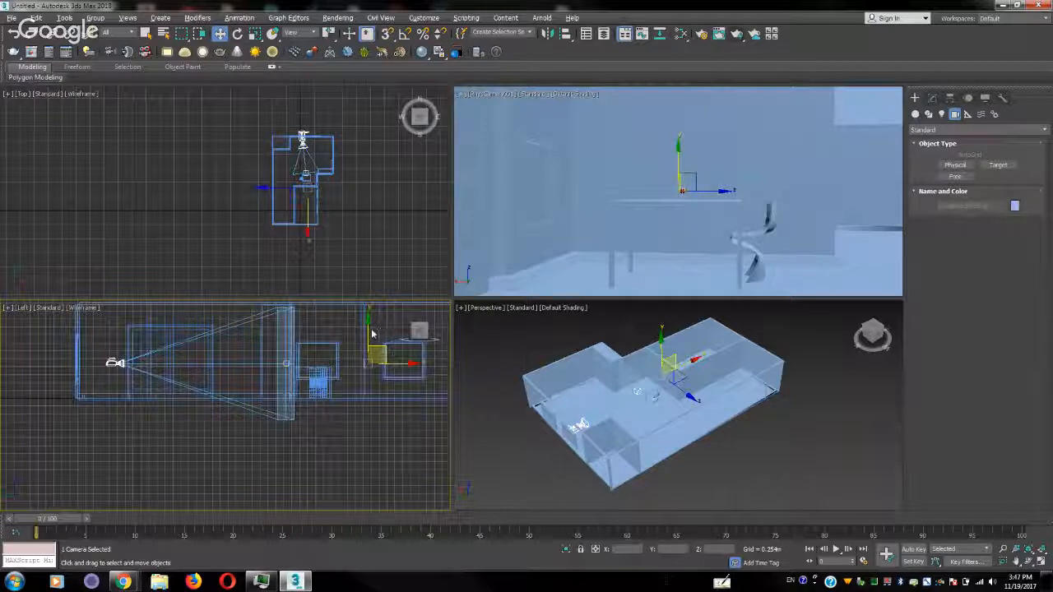
{"action": "left_click_drag", "start_coordinate": [369, 330], "coordinate": [369, 305]}
{"action": "left_click", "coordinate": [284, 340]}
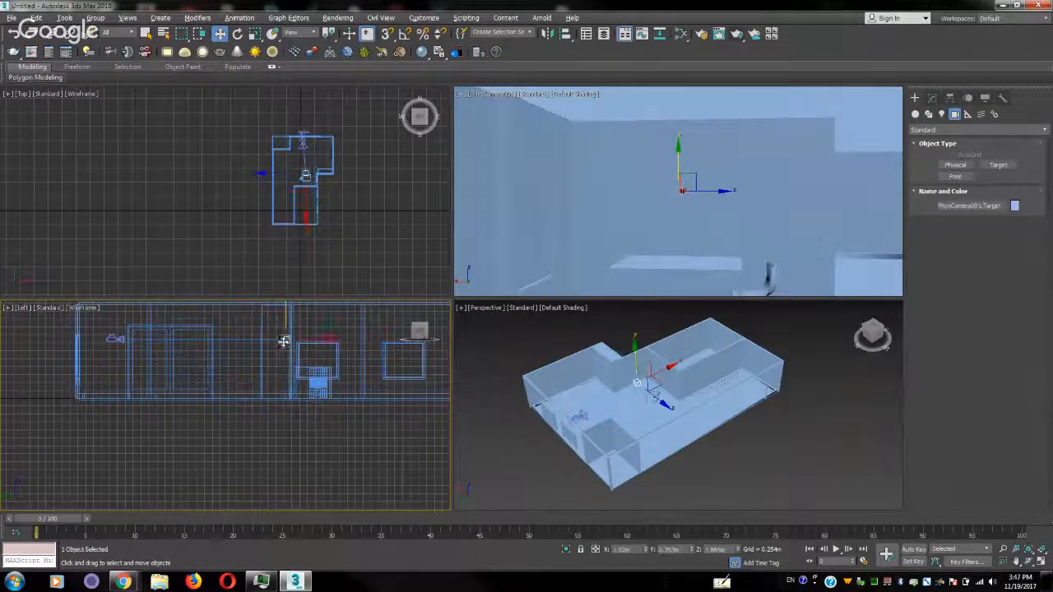
{"action": "left_click_drag", "start_coordinate": [303, 325], "coordinate": [303, 337]}
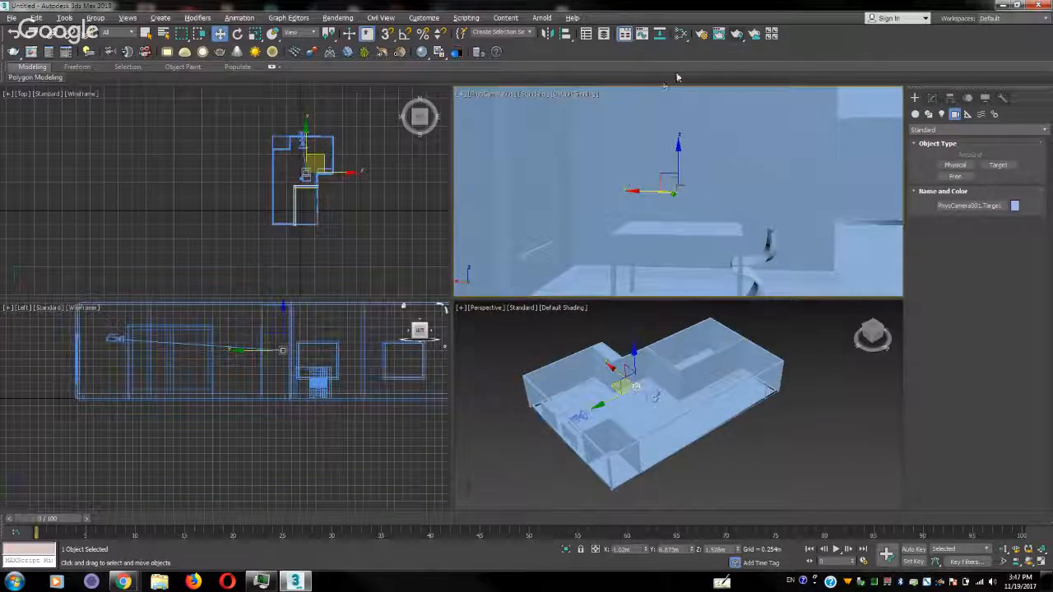
Set the production renderer to V-Ray Adv 3.60.03 and show its V-Ray render settings
{"action": "left_click", "coordinate": [700, 35]}
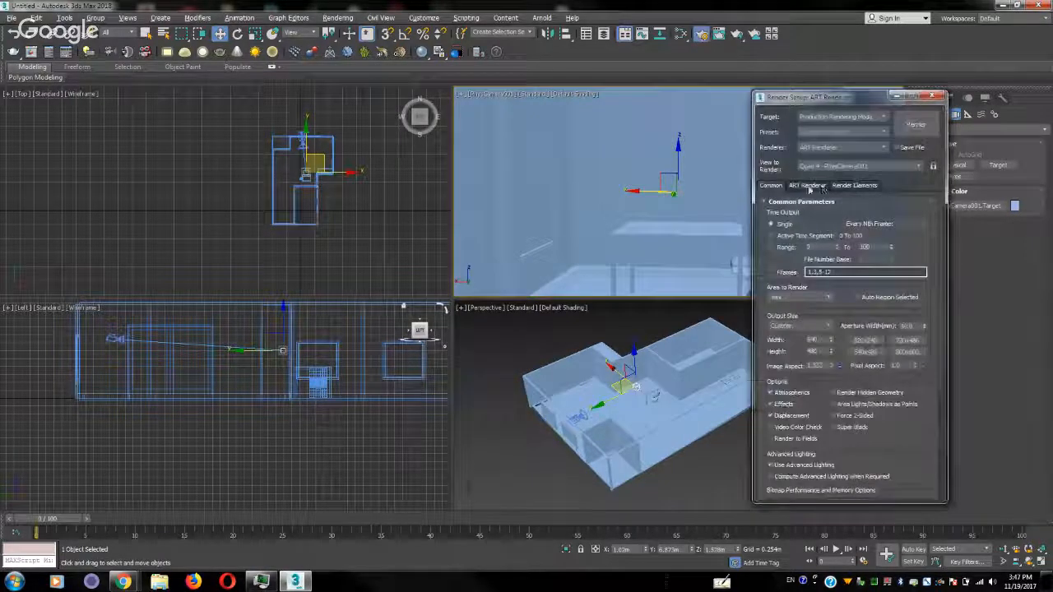
{"action": "left_click", "coordinate": [840, 148]}
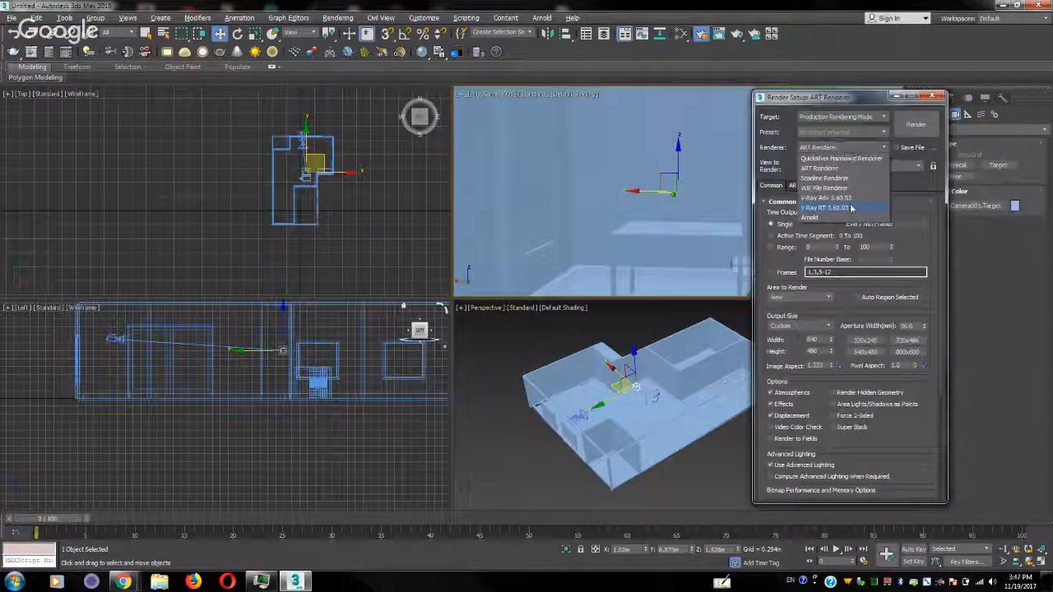
{"action": "left_click", "coordinate": [852, 199]}
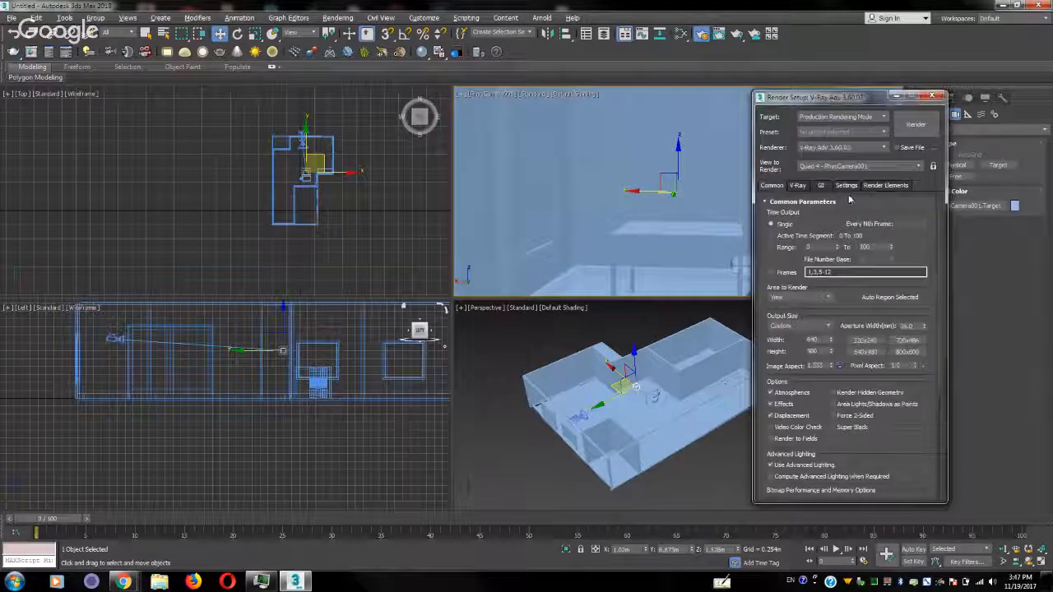
{"action": "left_click", "coordinate": [799, 186]}
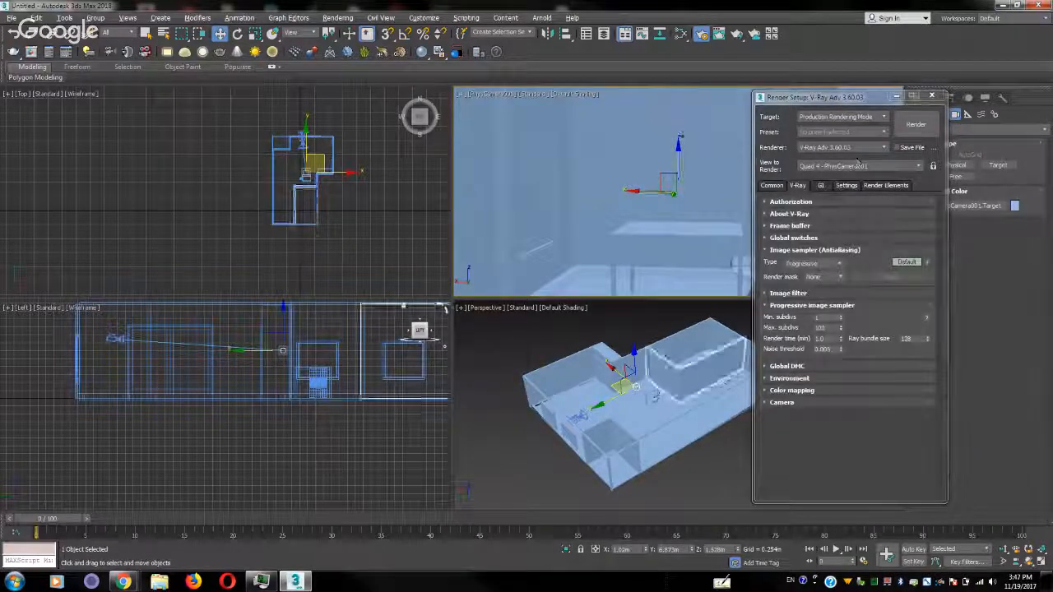
Test-render the PhysCamera001 view, stop the render during the light cache, and close the frame buffer
{"action": "left_click", "coordinate": [915, 124]}
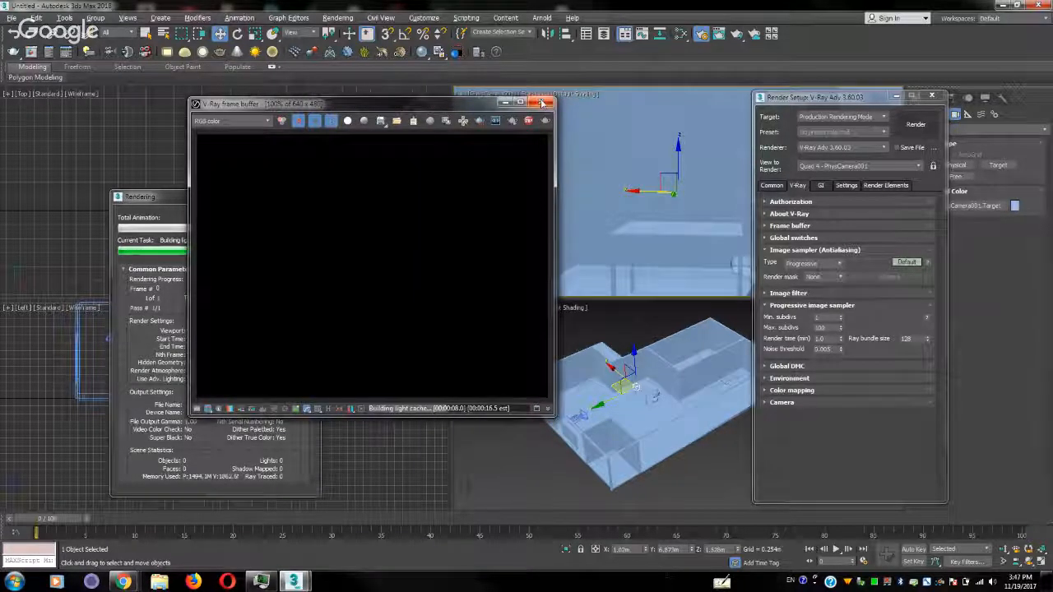
{"action": "left_click", "coordinate": [530, 121]}
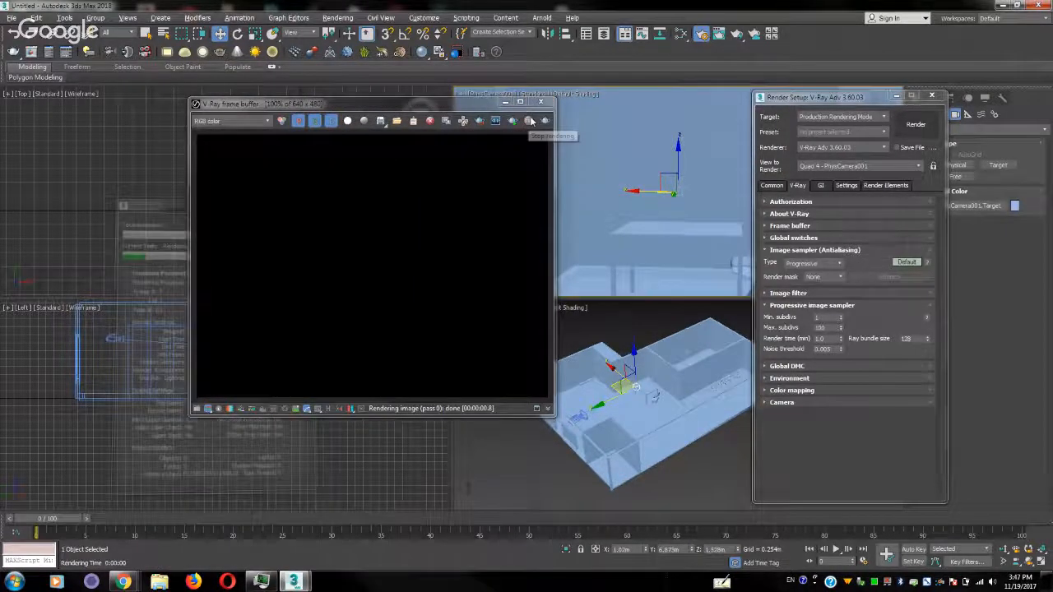
{"action": "left_click", "coordinate": [540, 102]}
Set the primary GI engine to Irradiance map, test-render the camera view briefly, and close the frame buffer and Render Setup
{"action": "left_click", "coordinate": [821, 186]}
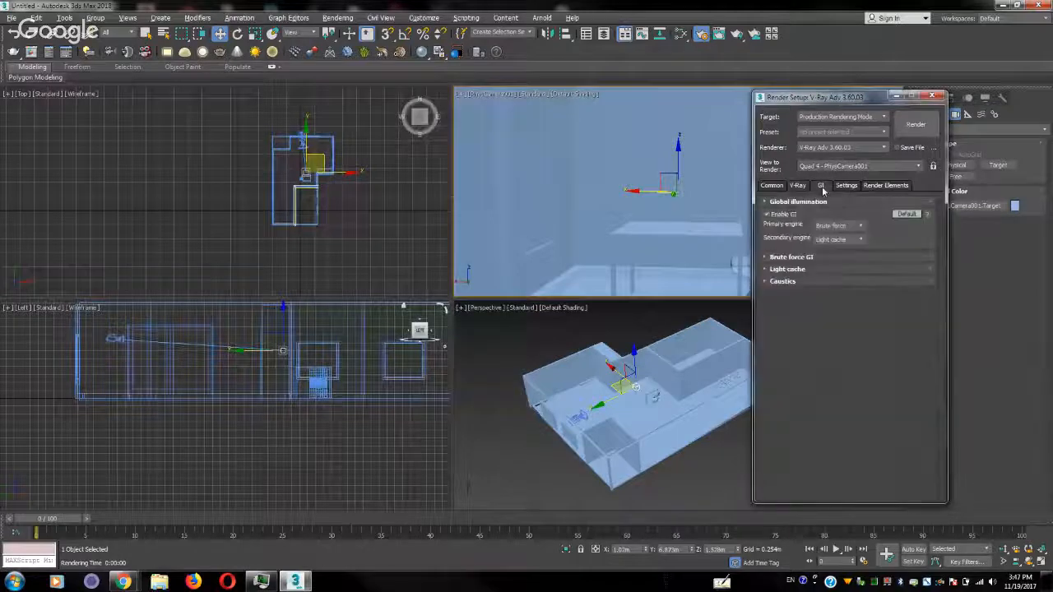
{"action": "left_click", "coordinate": [855, 225]}
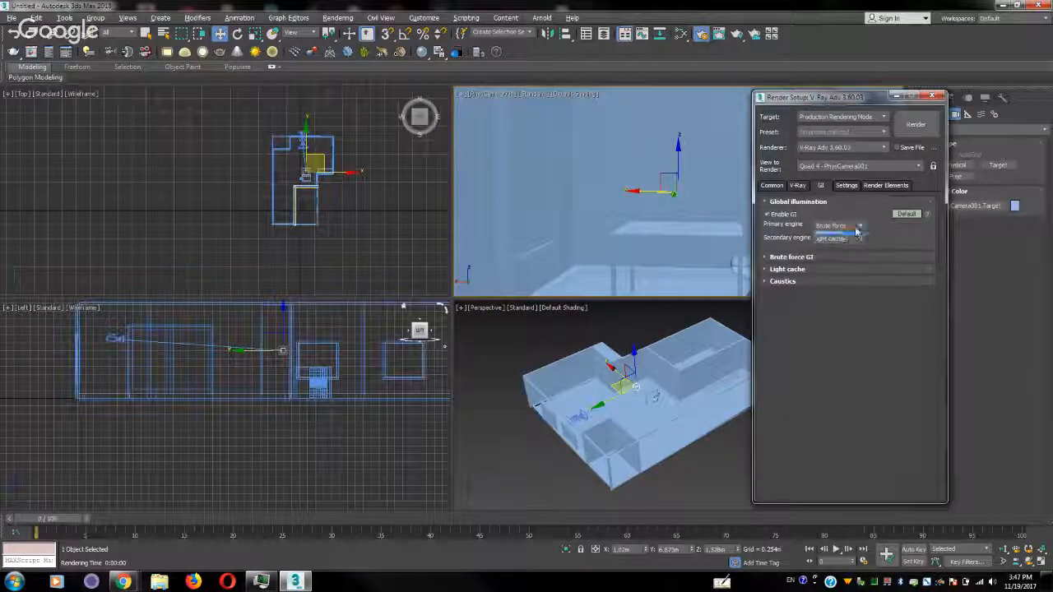
{"action": "left_click", "coordinate": [847, 237]}
{"action": "left_click", "coordinate": [916, 125]}
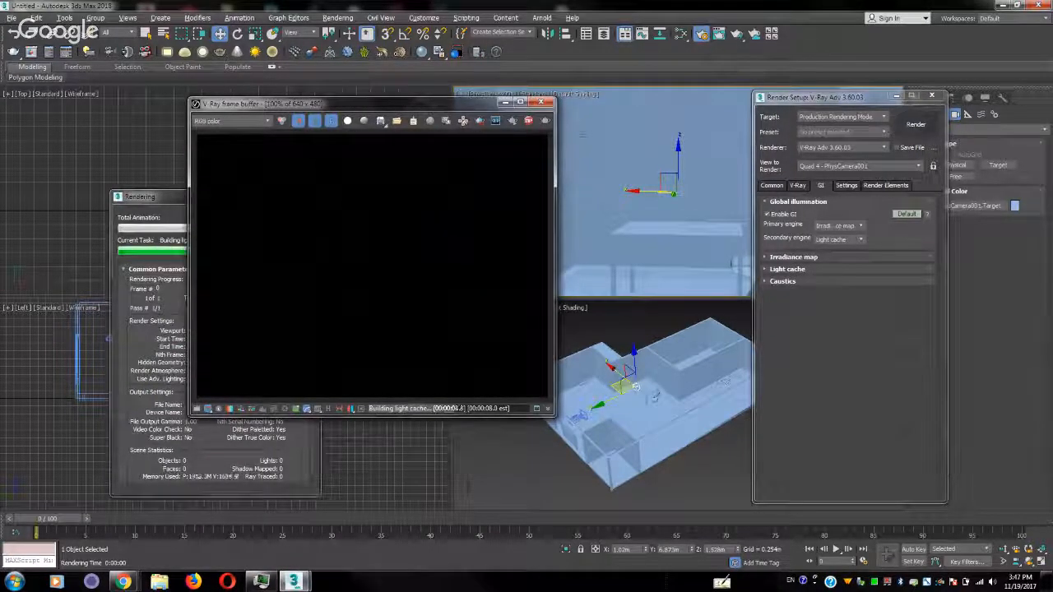
{"action": "left_click", "coordinate": [540, 102]}
{"action": "left_click", "coordinate": [302, 215]}
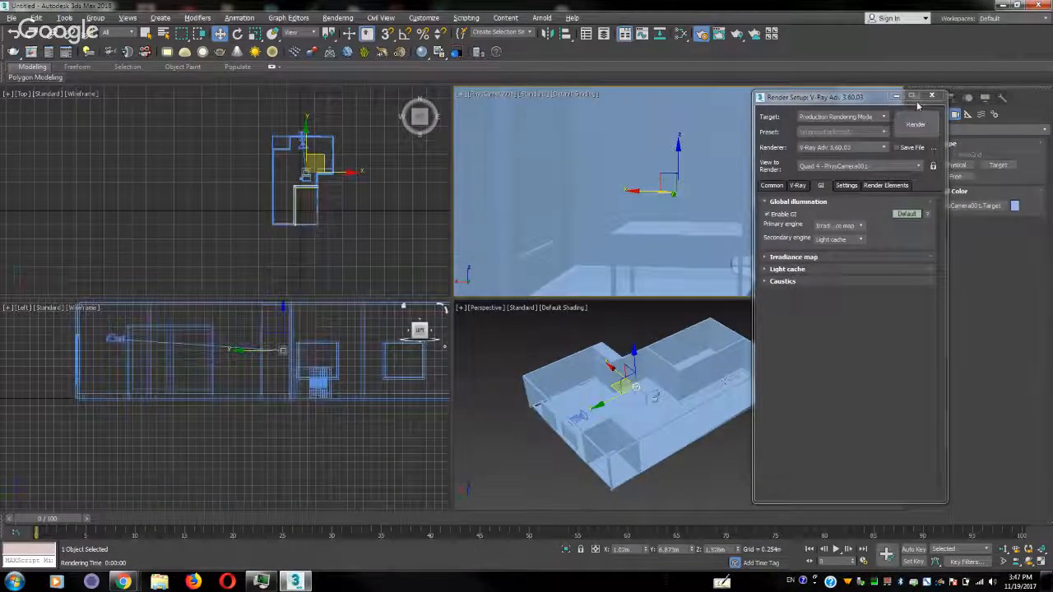
{"action": "left_click", "coordinate": [932, 97]}
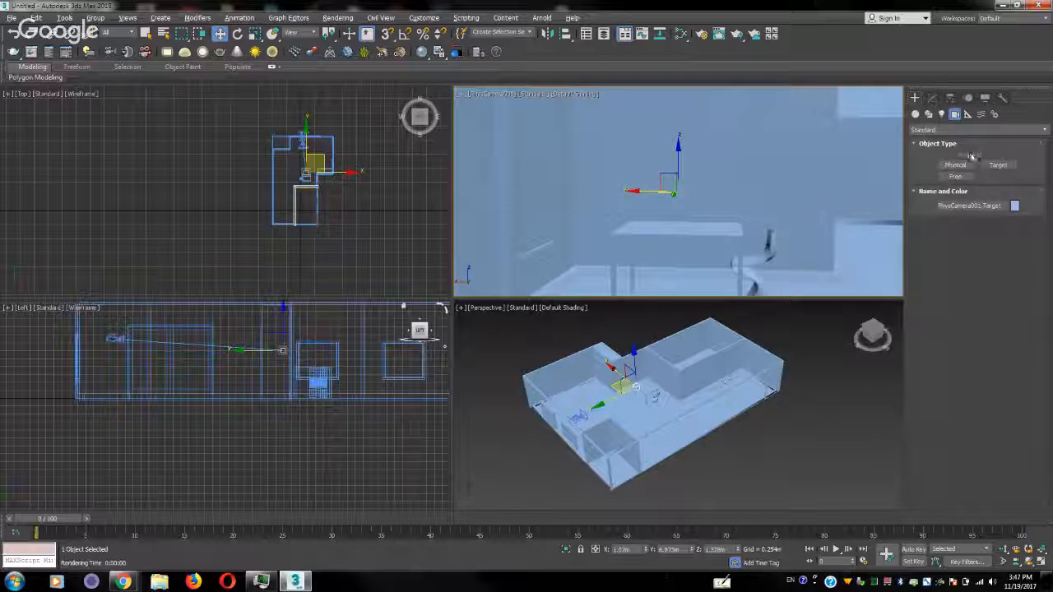
Draw a rectangular VRayLight around the table in the top view
{"action": "left_click", "coordinate": [941, 114]}
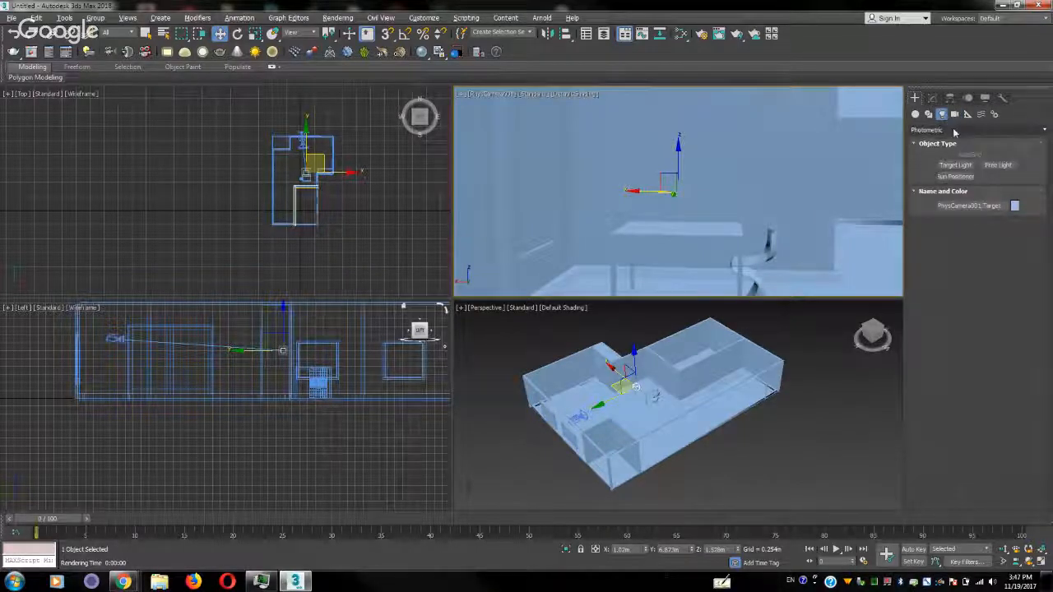
{"action": "left_click", "coordinate": [954, 130]}
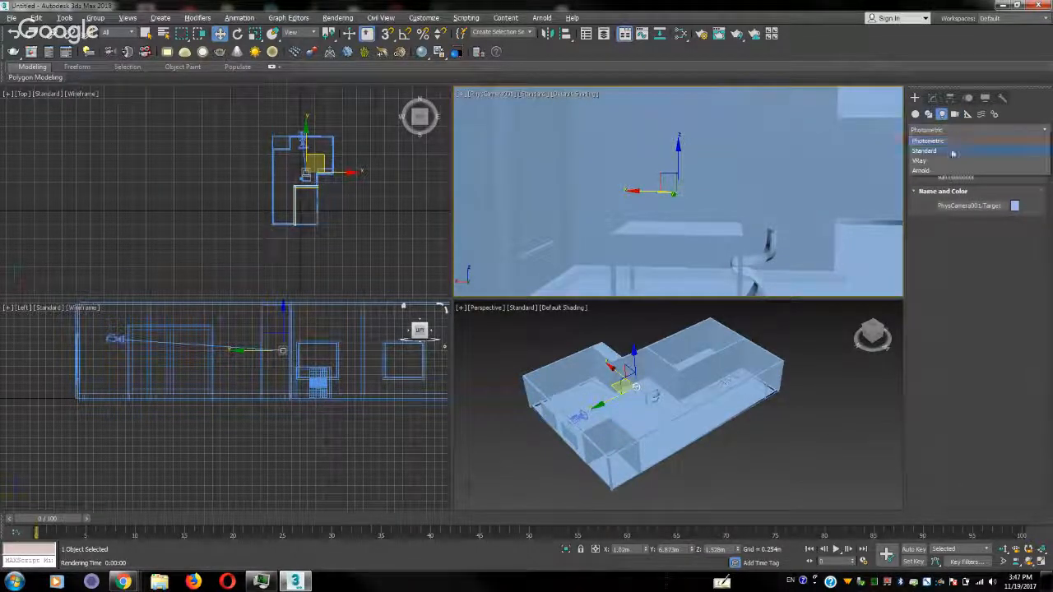
{"action": "left_click", "coordinate": [949, 161]}
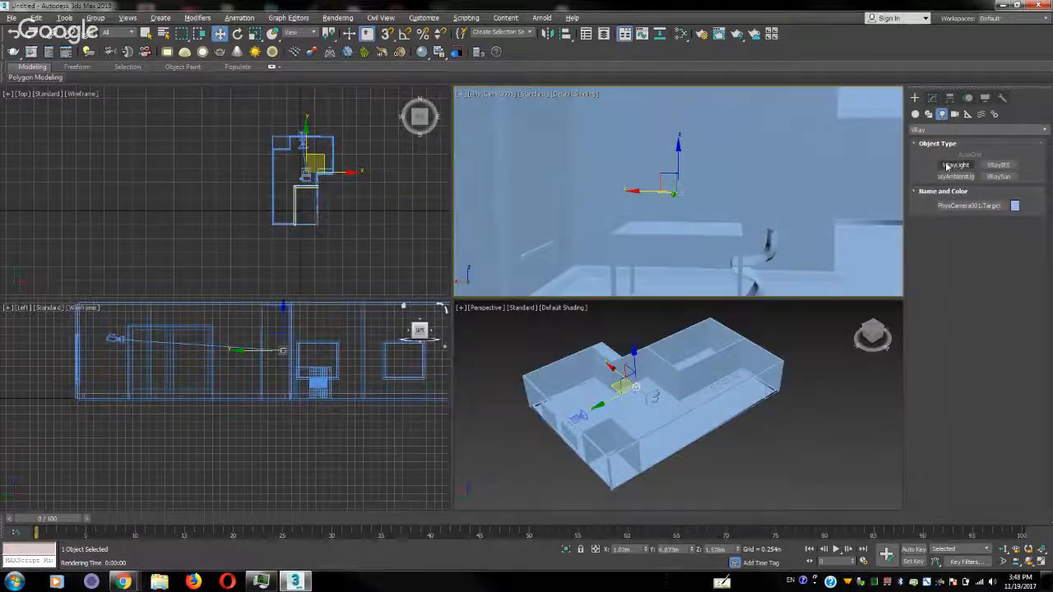
{"action": "left_click", "coordinate": [947, 167]}
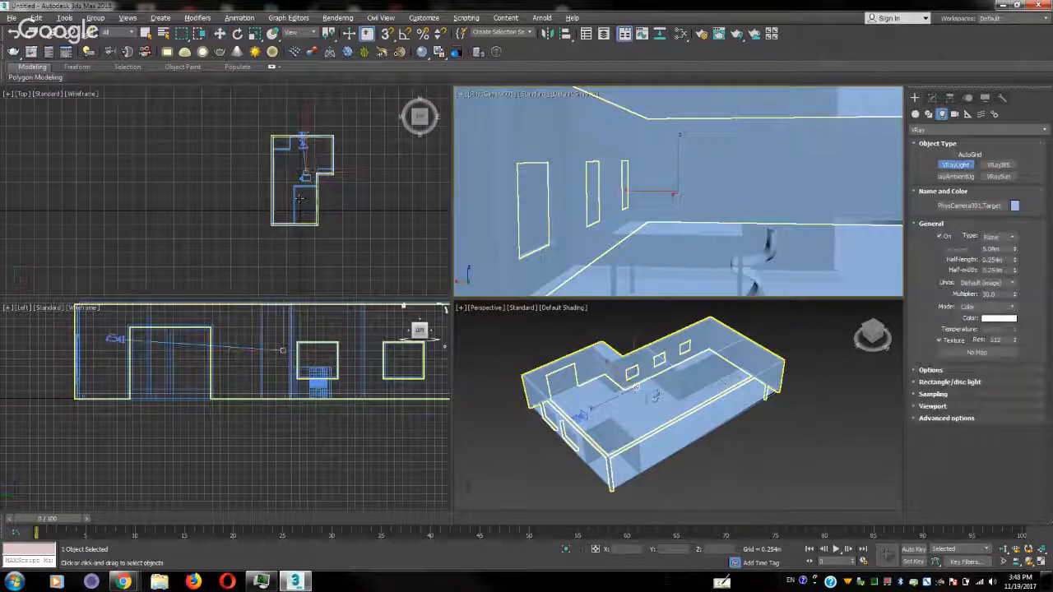
{"action": "scroll", "coordinate": [302, 194], "scroll_direction": "up", "scroll_amount": 6}
{"action": "left_click_drag", "start_coordinate": [341, 132], "coordinate": [288, 160]}
Raise the new V-Ray light to just below the ceiling in the left view
{"action": "key", "text": "w"}
{"action": "right_click", "coordinate": [315, 354]}
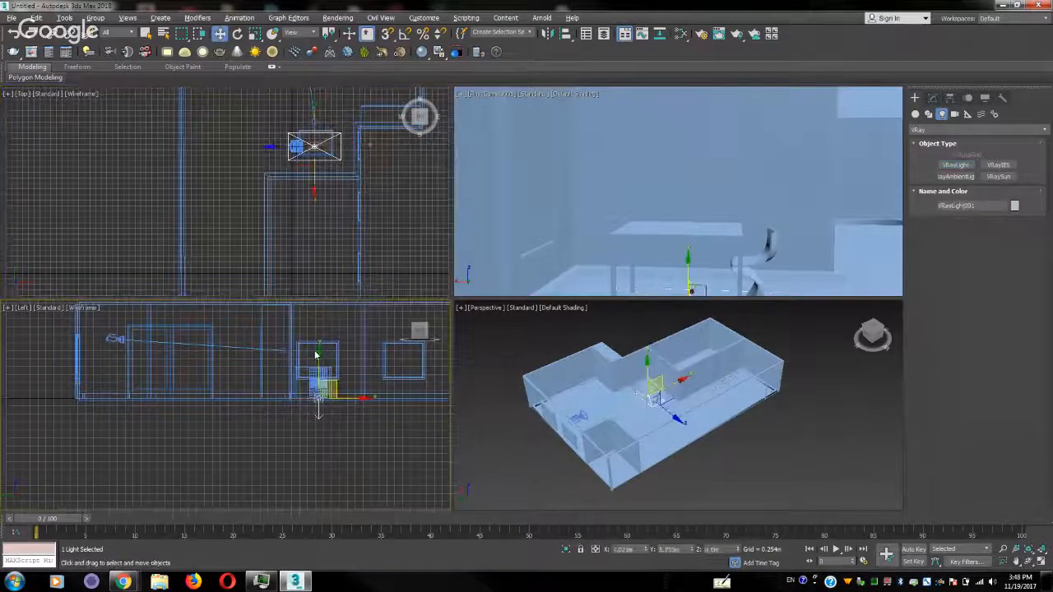
{"action": "left_click_drag", "start_coordinate": [318, 362], "coordinate": [325, 262]}
Test-render the PhysCamera001 view with the new light, close the frame buffer and cancel the render
{"action": "right_click", "coordinate": [652, 110]}
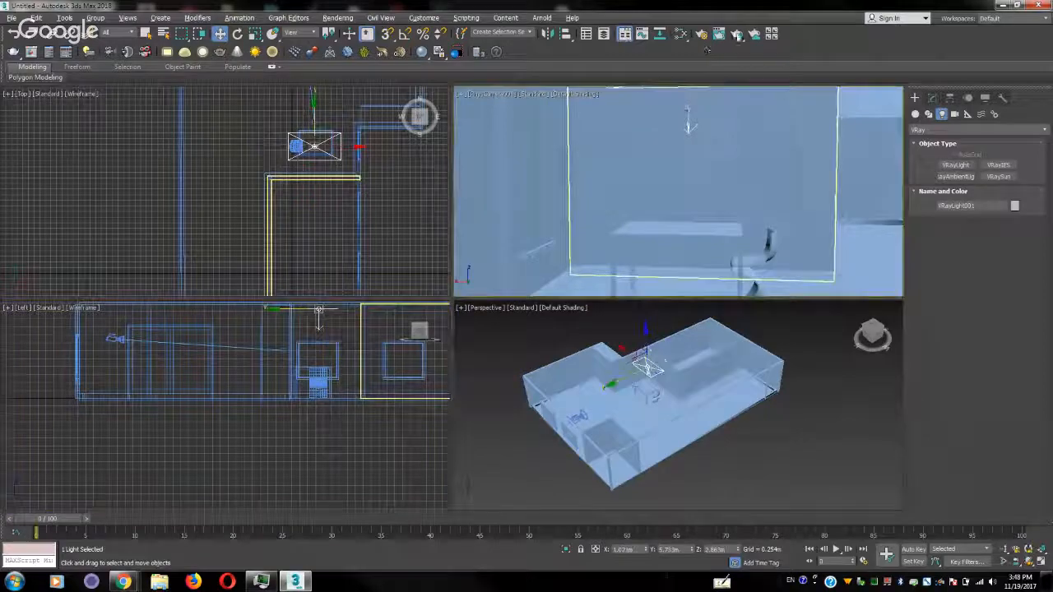
{"action": "left_click", "coordinate": [738, 33]}
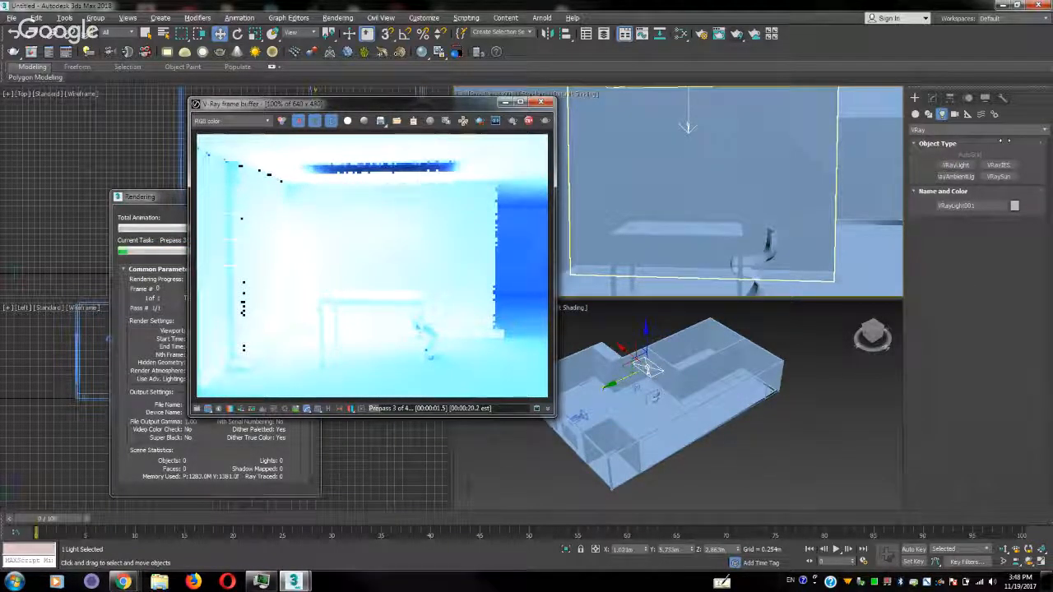
{"action": "left_click", "coordinate": [542, 103]}
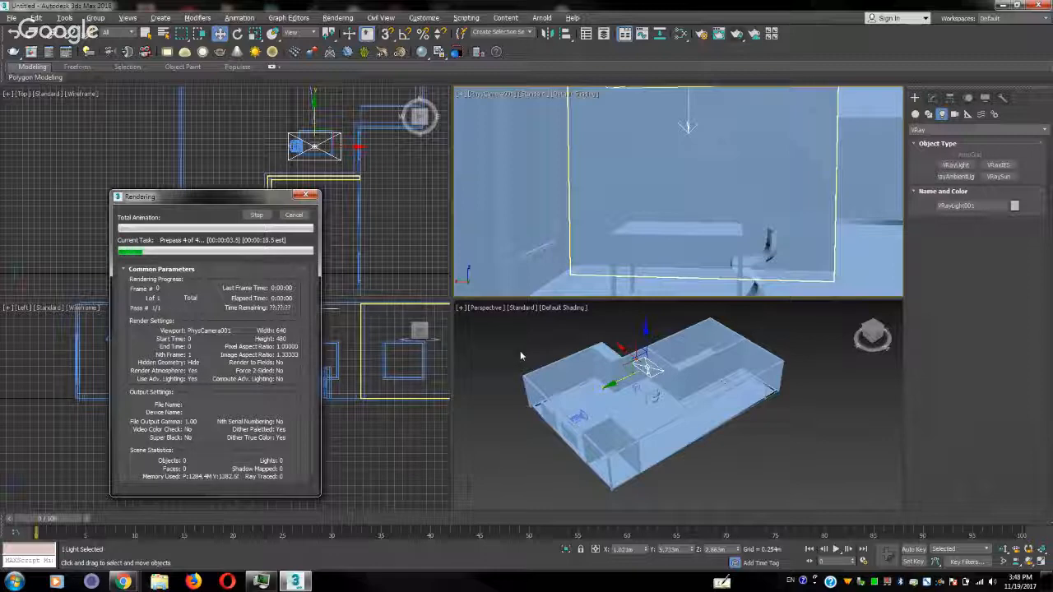
{"action": "left_click", "coordinate": [297, 218]}
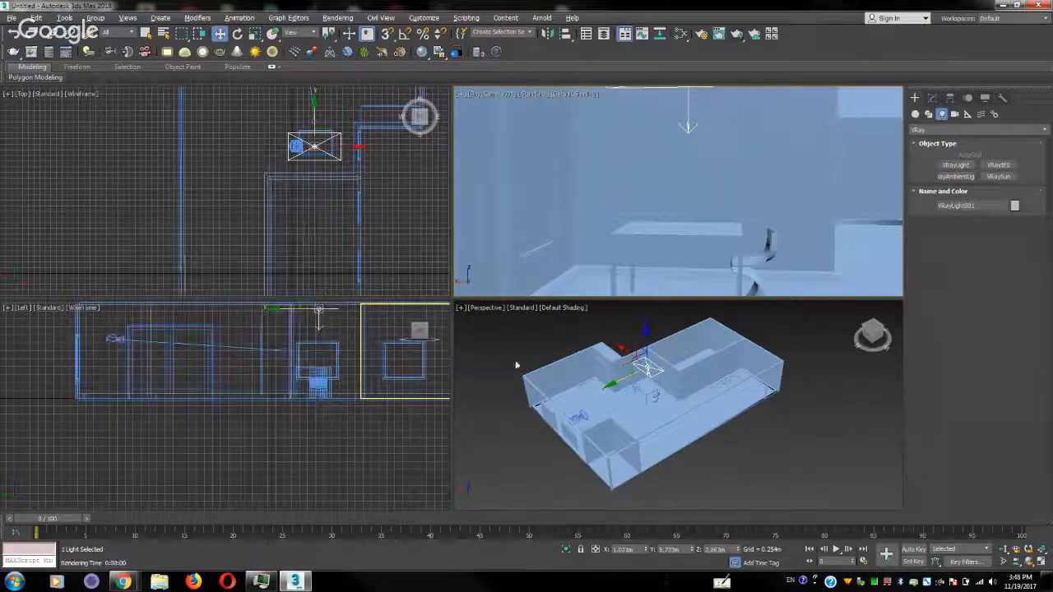
Open the Slate Material Editor
{"action": "mouse_move", "coordinate": [517, 365]}
{"action": "middle_mouse_down", "text": "alt"}
{"action": "mouse_move", "coordinate": [563, 312]}
{"action": "mouse_move", "coordinate": [529, 370]}
{"action": "middle_mouse_up", "text": "alt"}
{"action": "mouse_move", "coordinate": [648, 370]}
{"action": "middle_mouse_down", "text": "alt"}
{"action": "mouse_move", "coordinate": [633, 374]}
{"action": "mouse_move", "coordinate": [642, 385]}
{"action": "middle_mouse_up", "text": "alt"}
{"action": "left_click", "coordinate": [646, 388]}
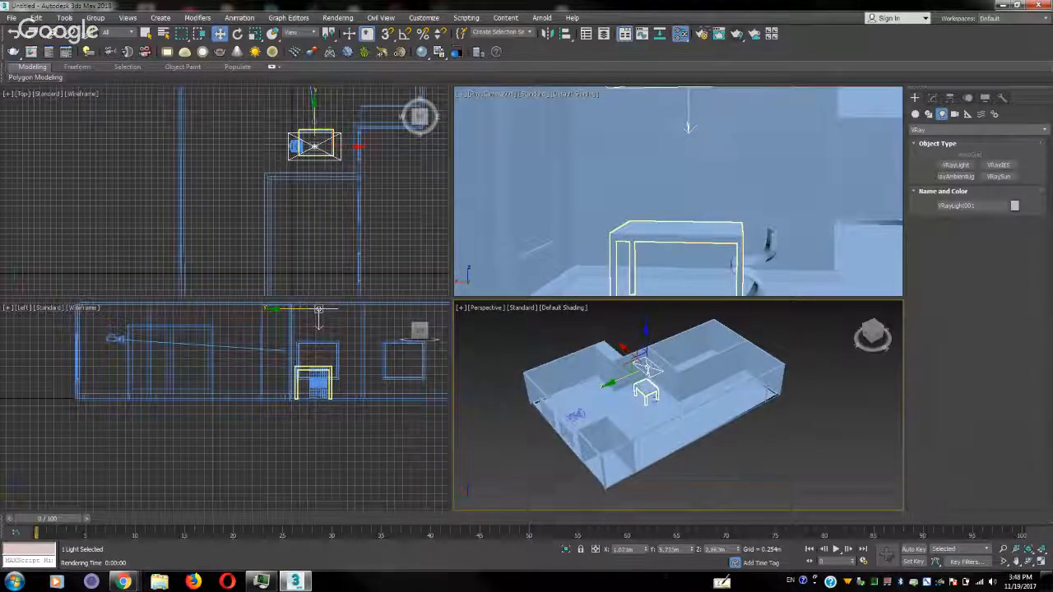
{"action": "left_click", "coordinate": [680, 33]}
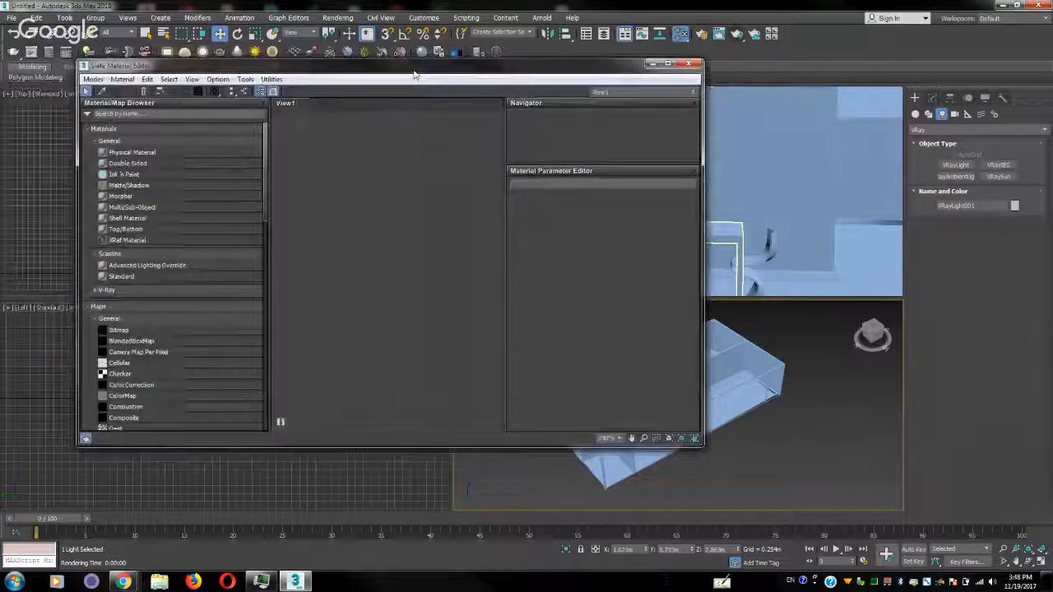
Switch the material editor to compact mode and back to Slate mode
{"action": "left_click", "coordinate": [93, 79]}
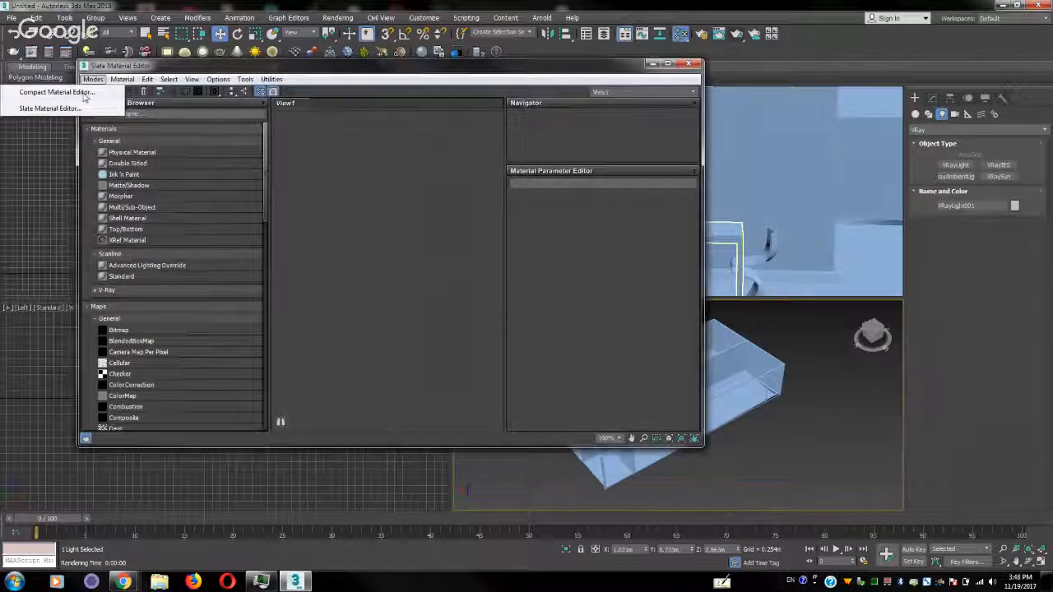
{"action": "left_click", "coordinate": [56, 92]}
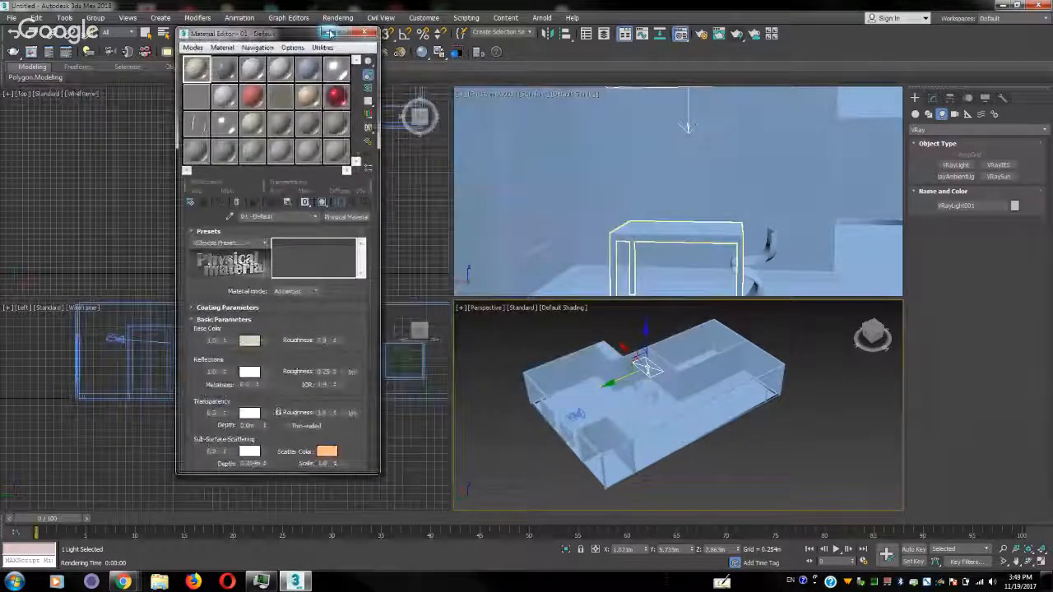
{"action": "left_click", "coordinate": [193, 48]}
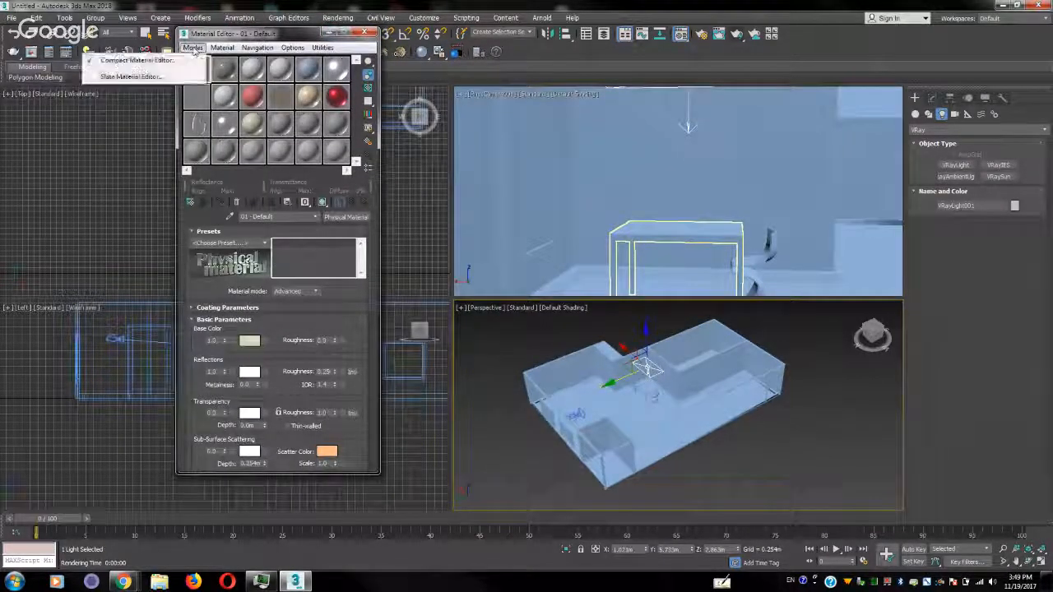
{"action": "left_click", "coordinate": [132, 77]}
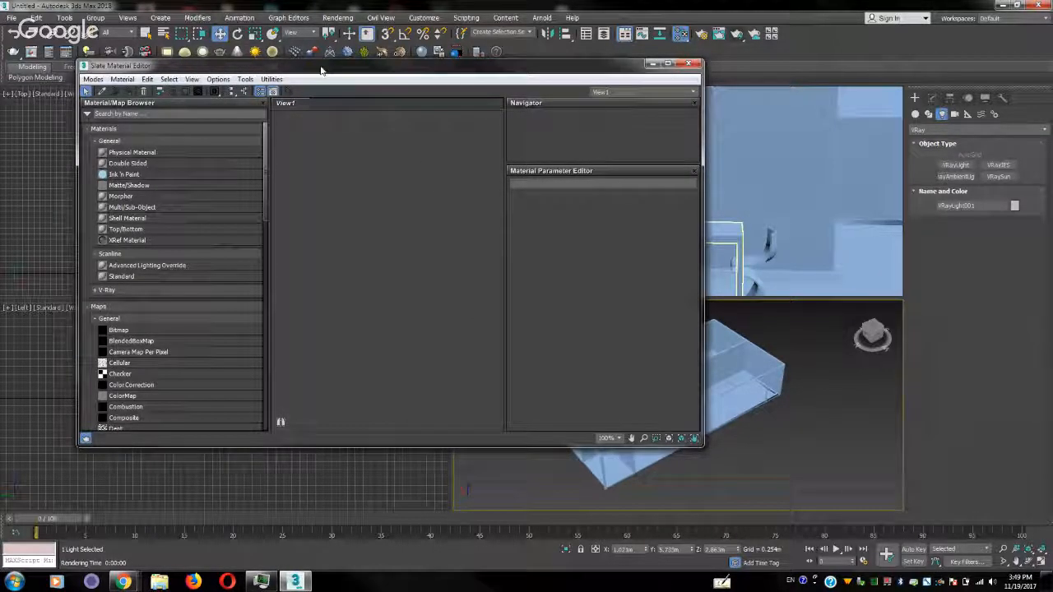
Add a VRayMtl node from the V-Ray materials to the Slate editor's View1
{"action": "left_click_drag", "start_coordinate": [322, 69], "coordinate": [304, 27]}
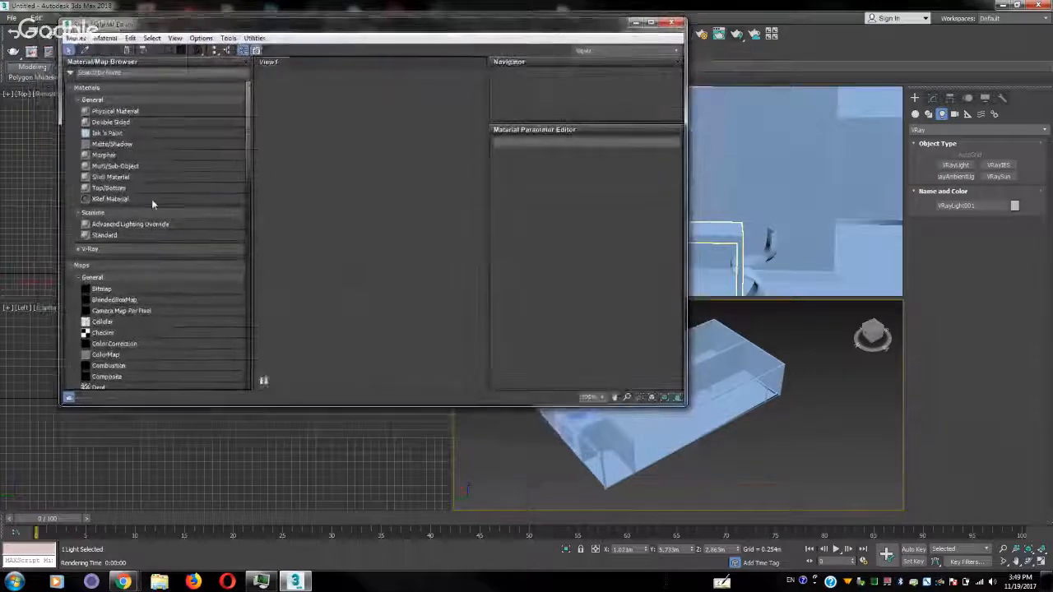
{"action": "left_click", "coordinate": [92, 249]}
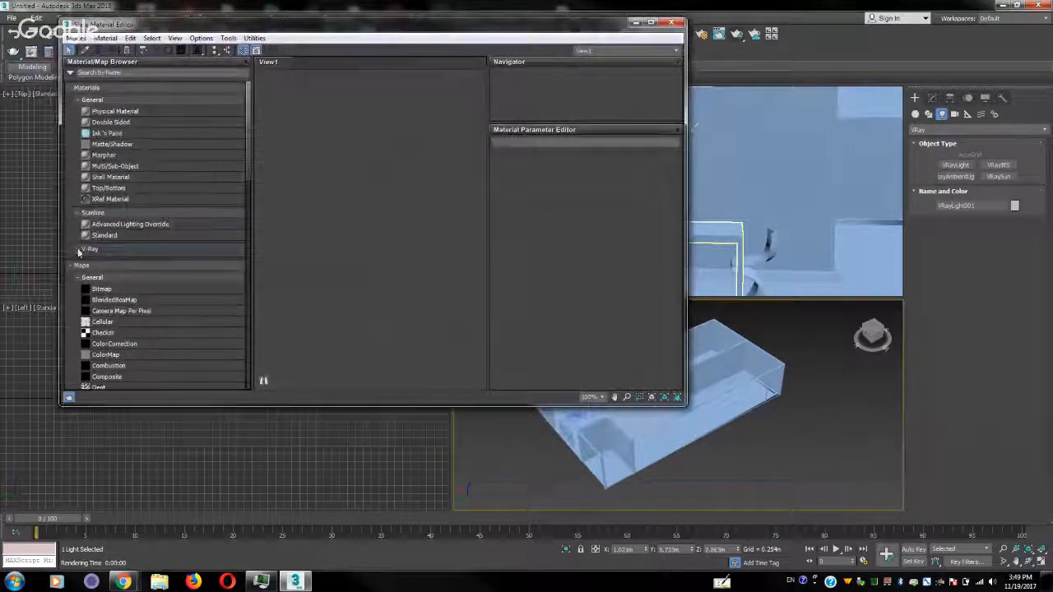
{"action": "scroll", "coordinate": [148, 285], "scroll_direction": "down", "scroll_amount": 3}
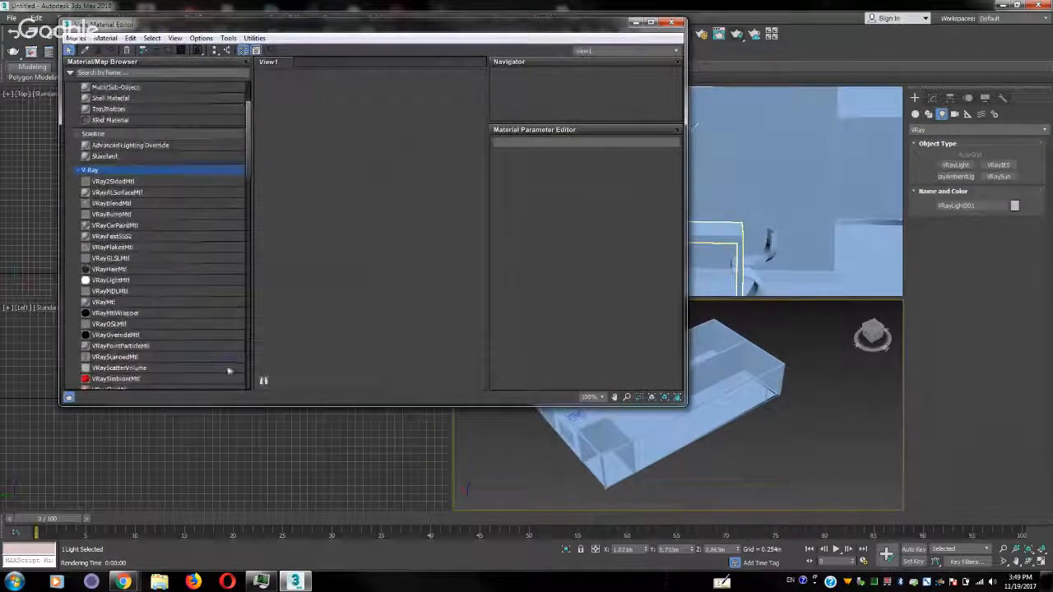
{"action": "left_click", "coordinate": [107, 303]}
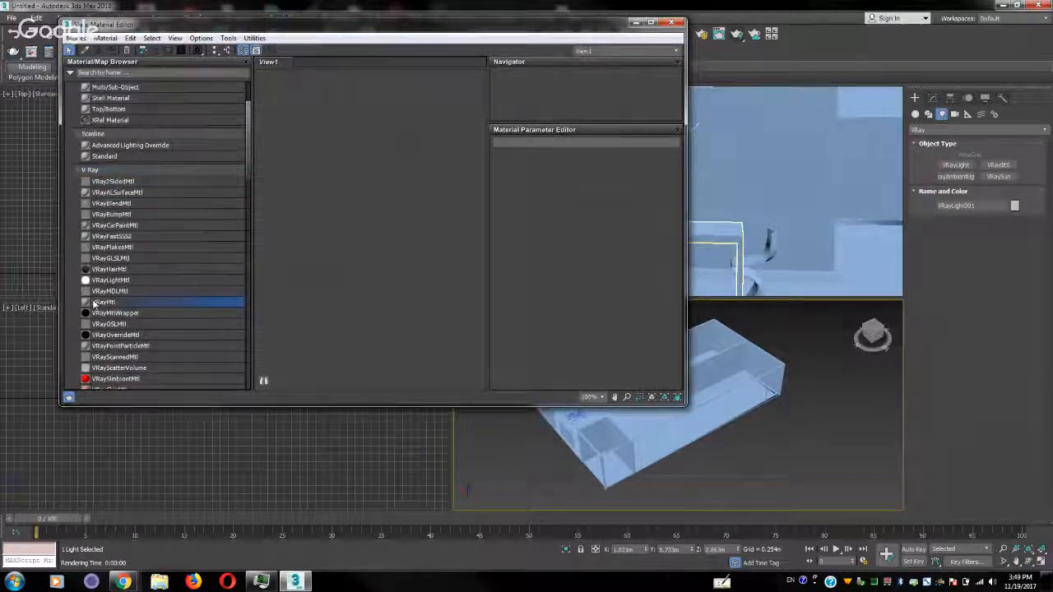
{"action": "left_click_drag", "start_coordinate": [283, 285], "coordinate": [397, 242]}
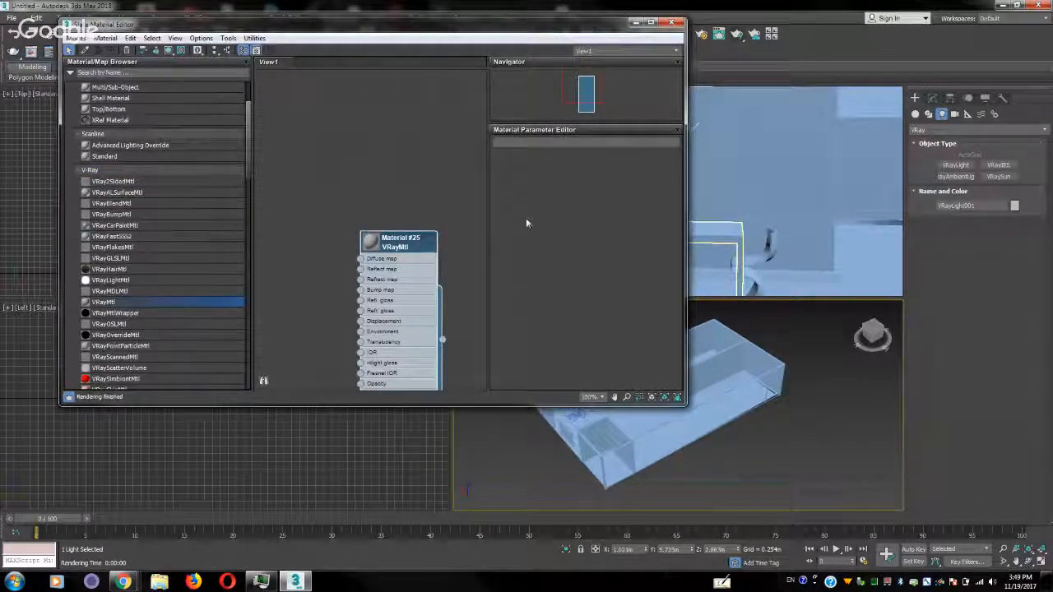
Assign the new VRayMtl to the apartment floor and show the material's parameters
{"action": "left_click", "coordinate": [726, 386]}
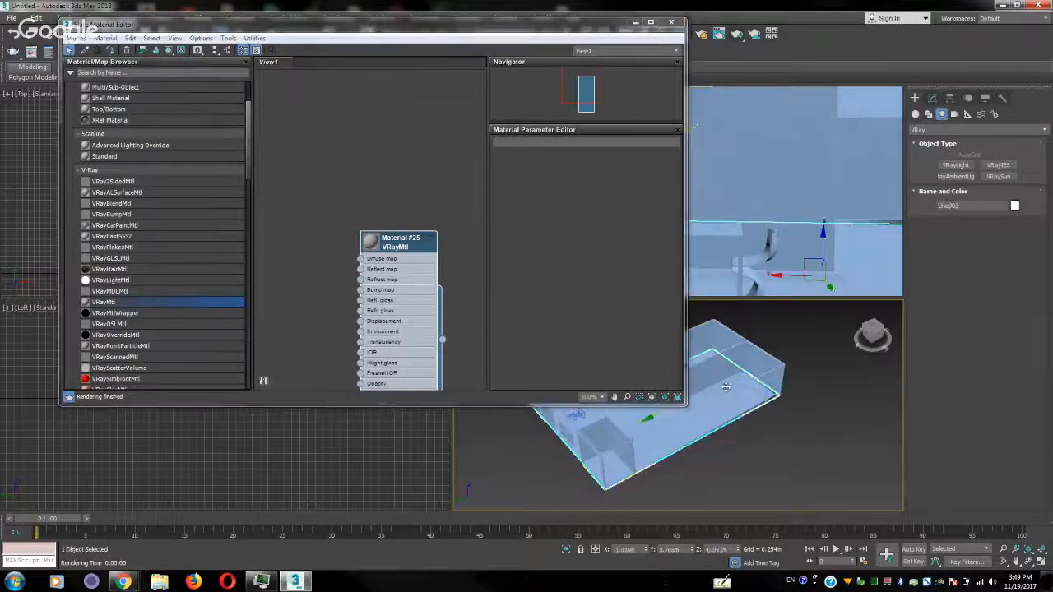
{"action": "right_click", "coordinate": [401, 244]}
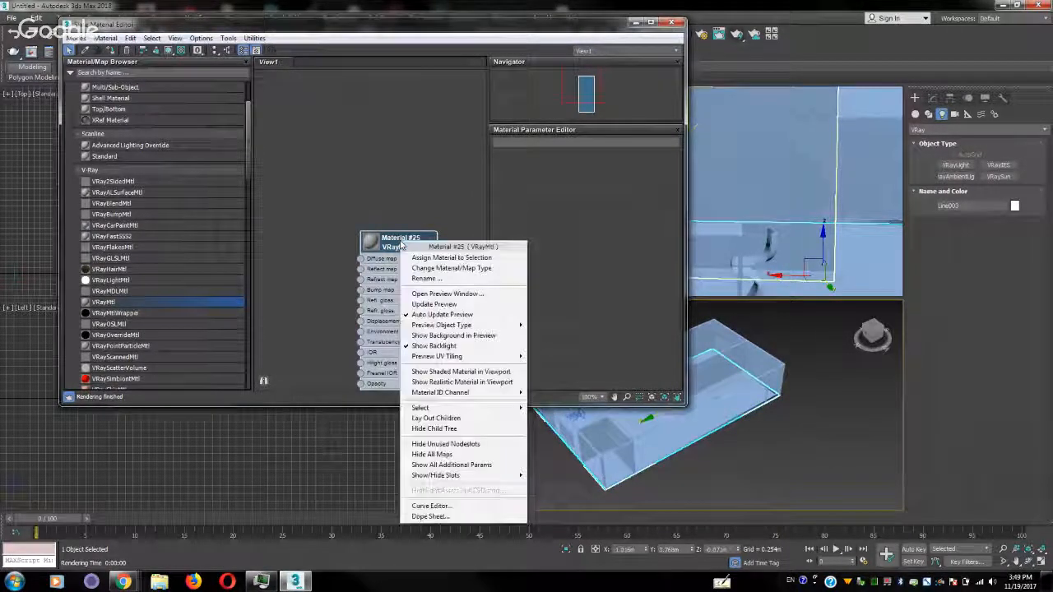
{"action": "left_click", "coordinate": [442, 258]}
{"action": "left_click_drag", "start_coordinate": [403, 242], "coordinate": [393, 144]}
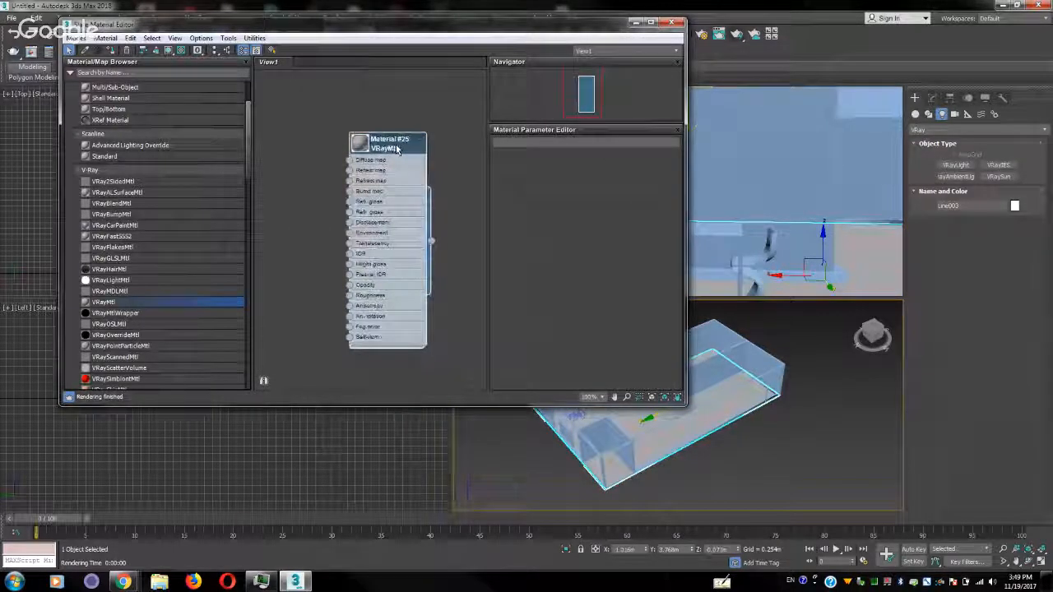
{"action": "double_click", "coordinate": [393, 144]}
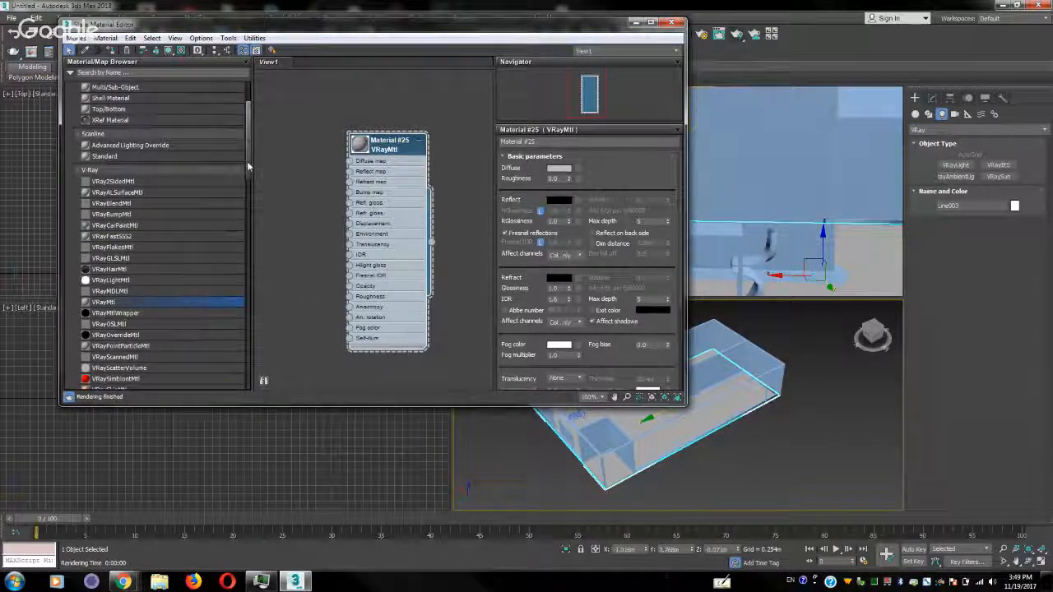
Add a Bitmap map with the diamond-plate Metal_Steel texture and wire it to the material's Diffuse map
{"action": "scroll", "coordinate": [247, 169], "scroll_direction": "down", "scroll_amount": 5}
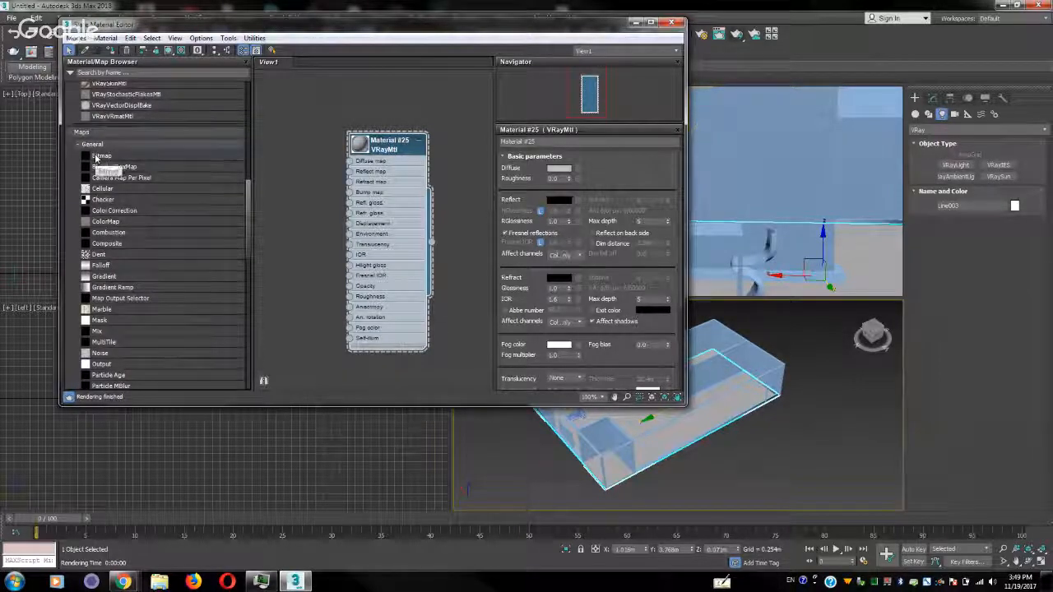
{"action": "left_click_drag", "start_coordinate": [96, 158], "coordinate": [285, 162]}
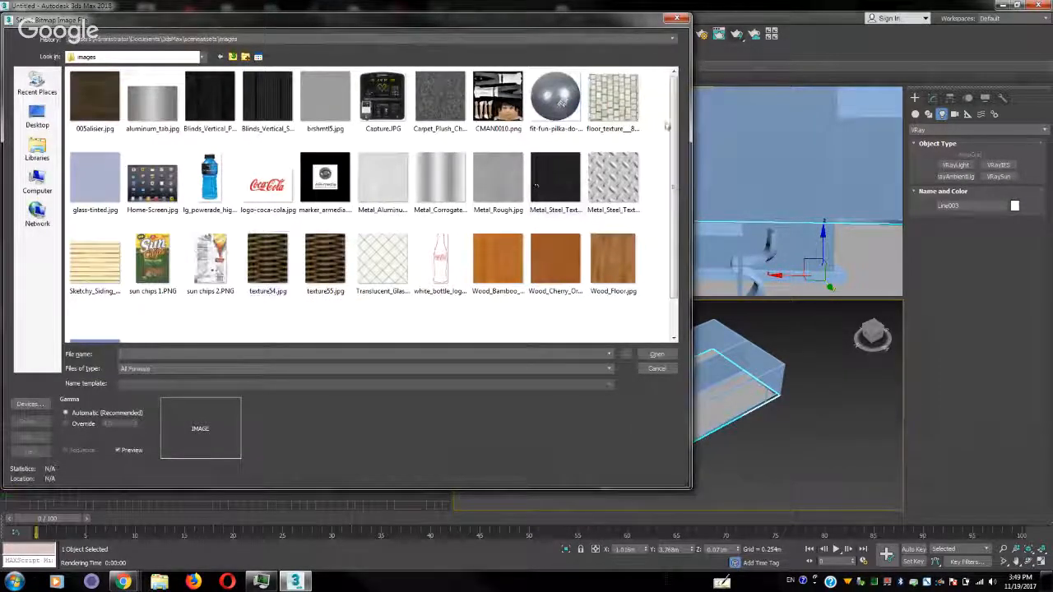
{"action": "double_click", "coordinate": [613, 177]}
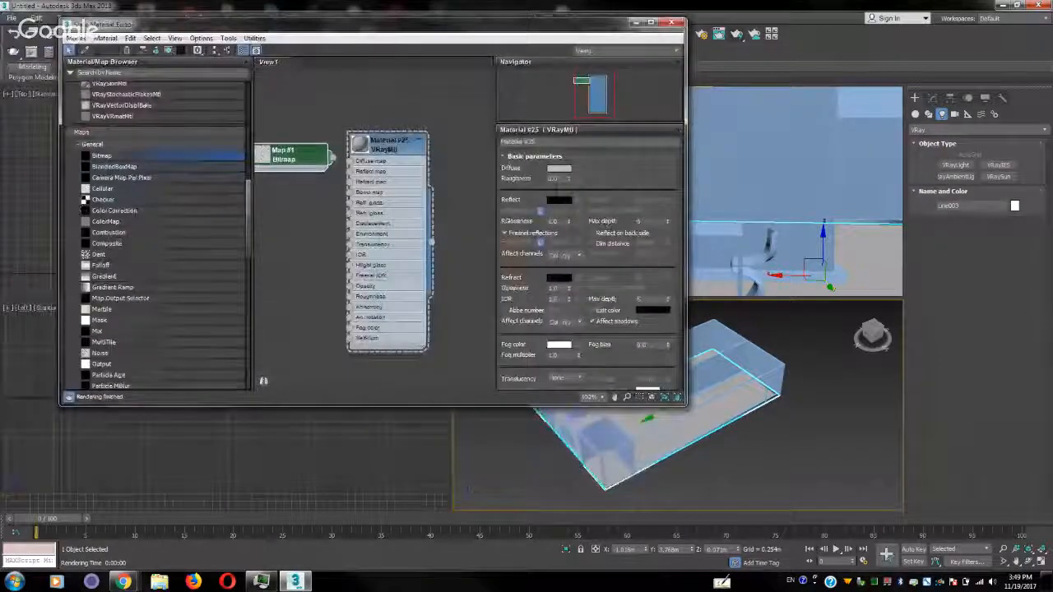
{"action": "left_click_drag", "start_coordinate": [333, 157], "coordinate": [351, 163]}
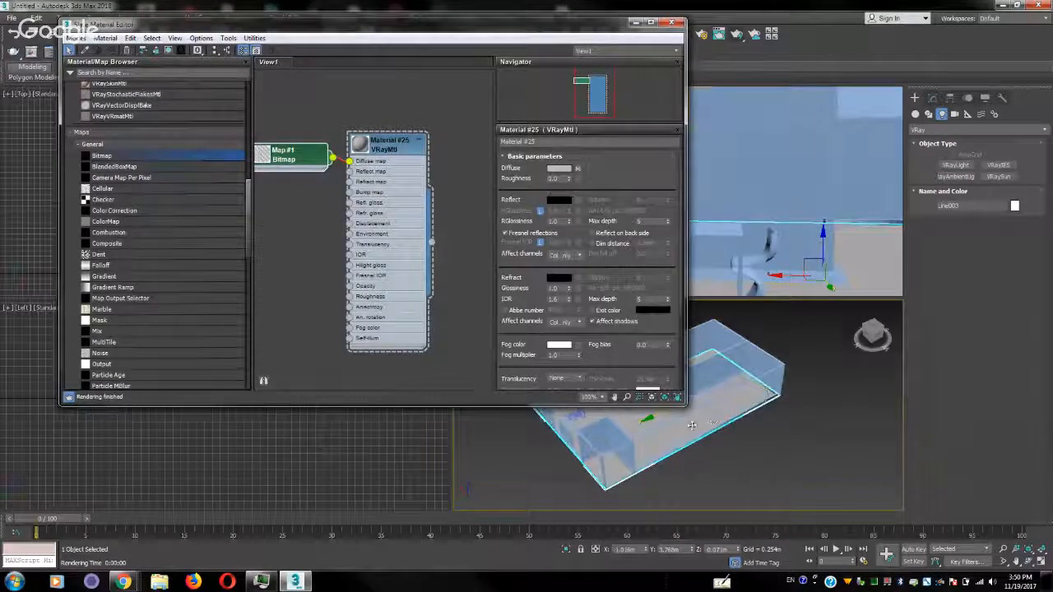
Add a UVW Map modifier above the floor's Extrude and expand it to show its Gizmo level
{"action": "middle_click_drag", "start_coordinate": [692, 425], "coordinate": [696, 461], "text": "alt"}
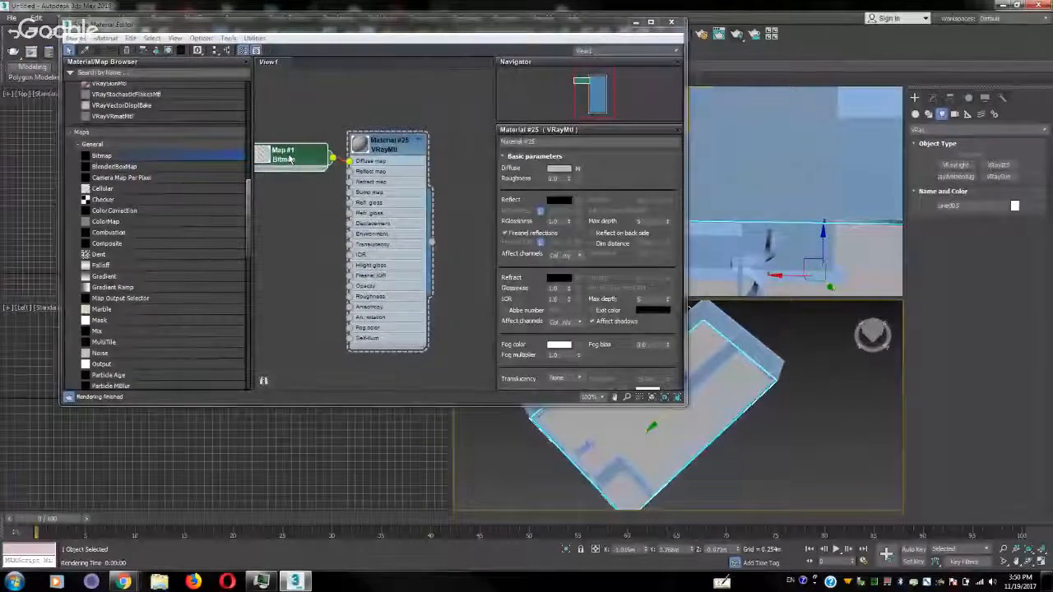
{"action": "mouse_move", "coordinate": [779, 410]}
{"action": "middle_mouse_down", "text": "alt"}
{"action": "mouse_move", "coordinate": [792, 395]}
{"action": "mouse_move", "coordinate": [776, 410]}
{"action": "middle_mouse_up", "text": "alt"}
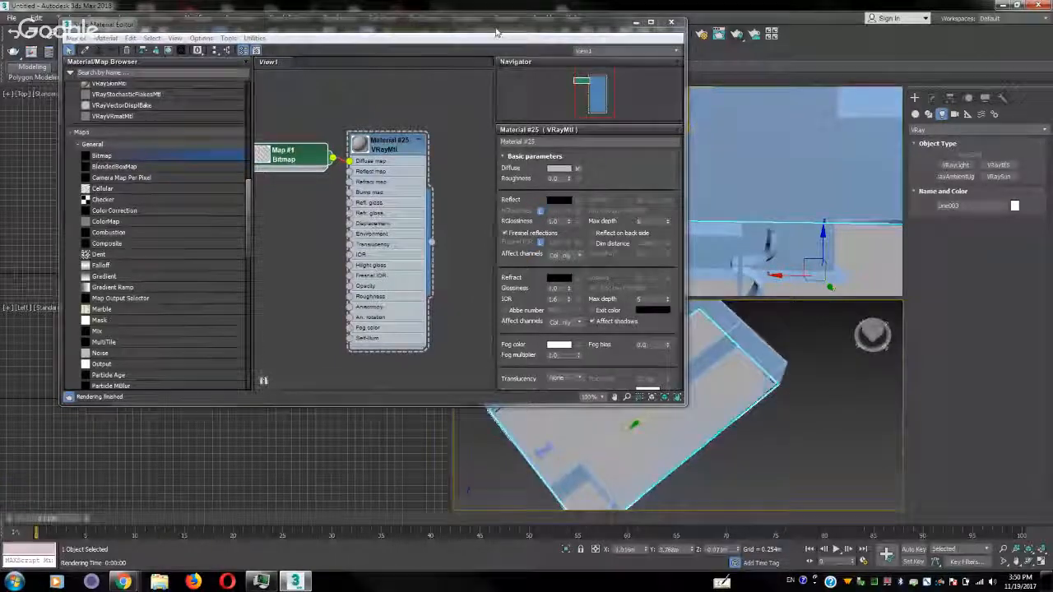
{"action": "left_click_drag", "start_coordinate": [492, 28], "coordinate": [253, 54]}
{"action": "middle_click_drag", "start_coordinate": [680, 410], "coordinate": [720, 409]}
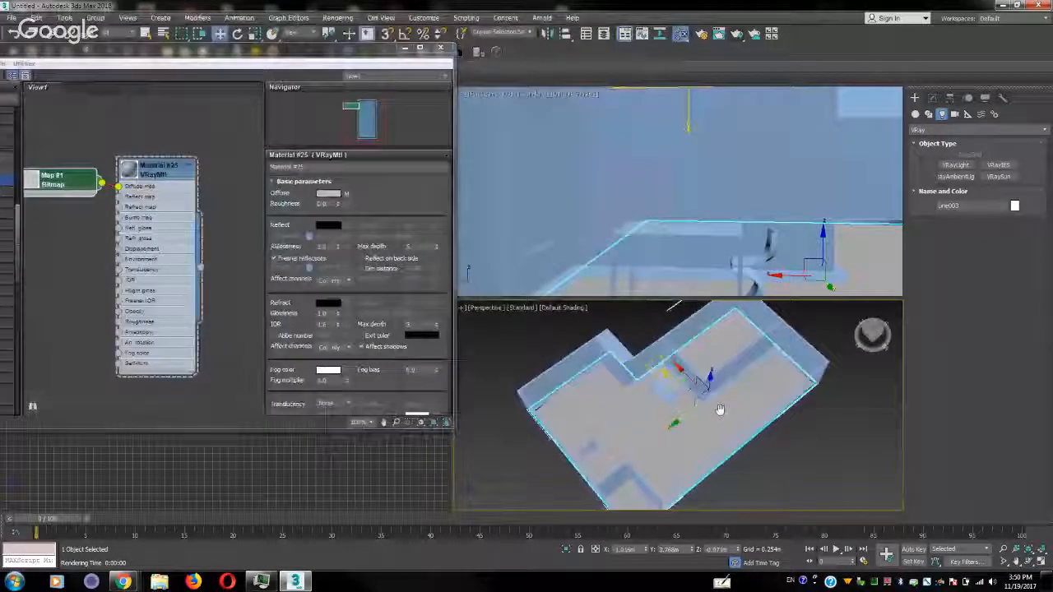
{"action": "left_click", "coordinate": [932, 98]}
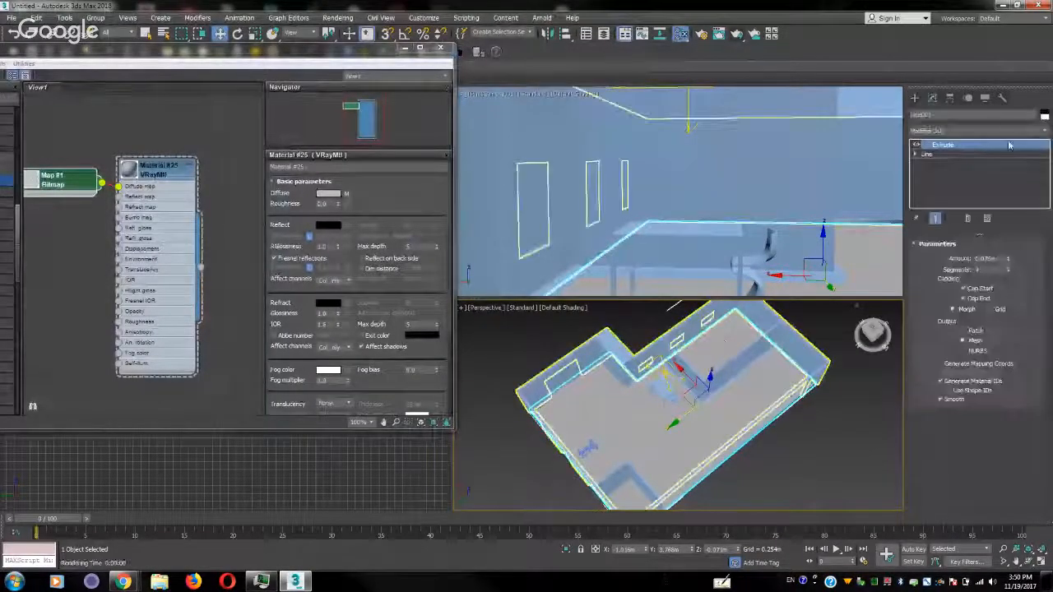
{"action": "left_click", "coordinate": [1047, 133]}
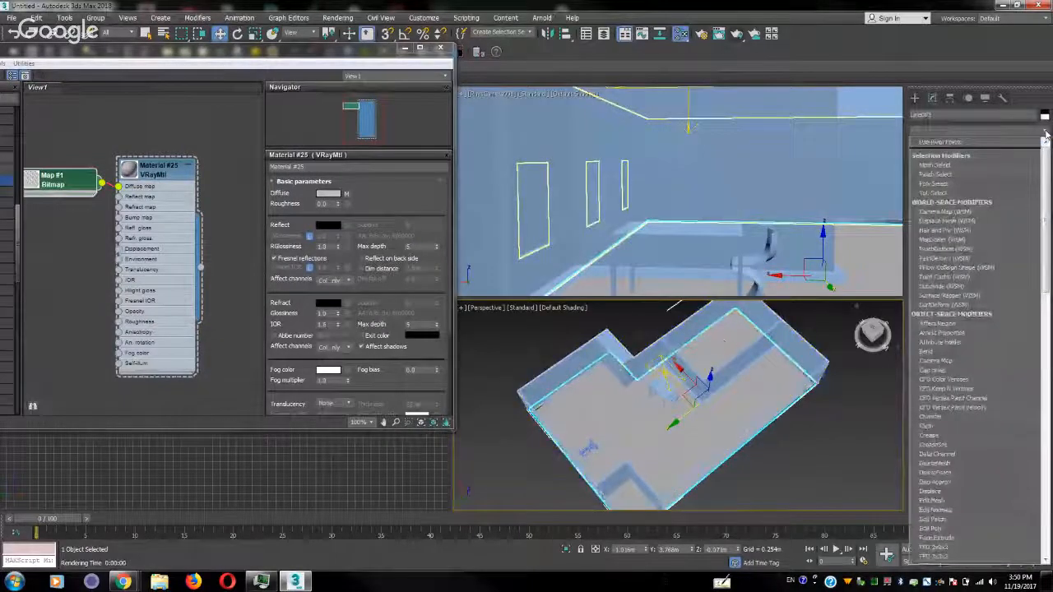
{"action": "scroll", "coordinate": [979, 383], "scroll_direction": "down", "scroll_amount": 10}
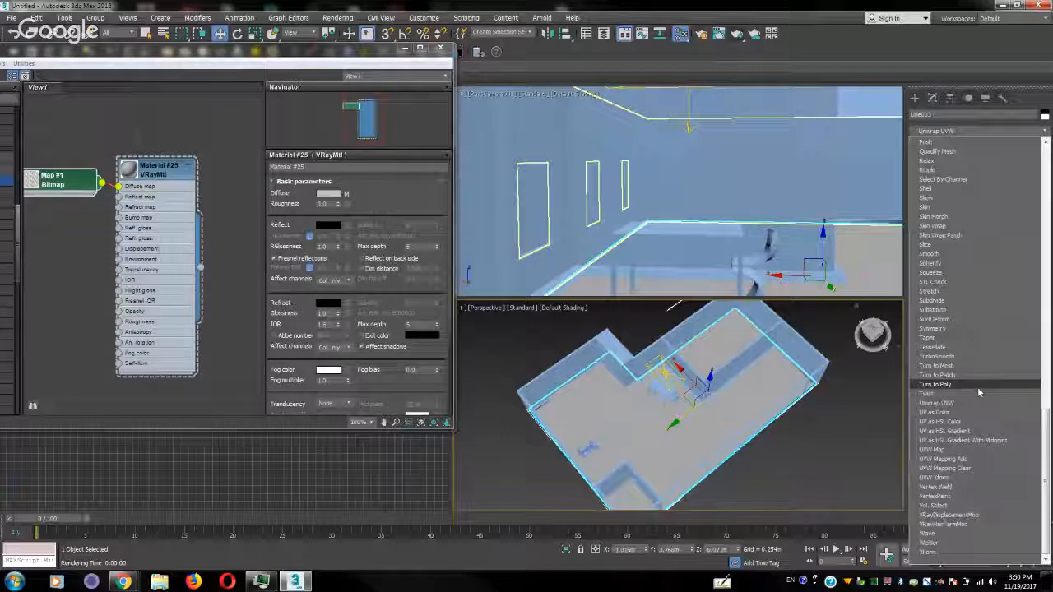
{"action": "left_click", "coordinate": [962, 451]}
{"action": "left_click", "coordinate": [927, 146]}
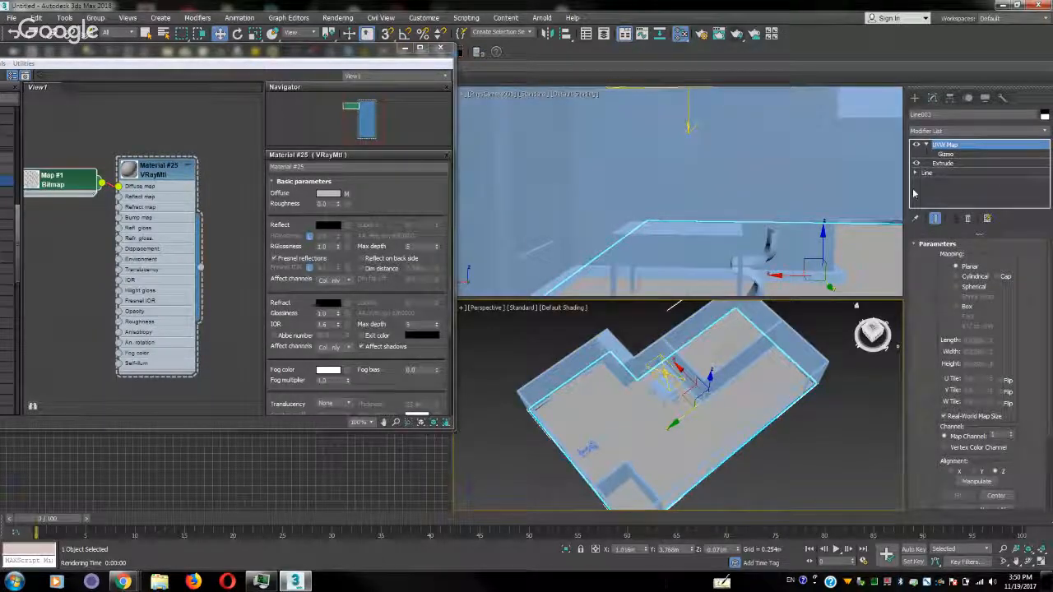
Move the floor's UVW Map gizmo away from the table toward the open floor area
{"action": "left_click", "coordinate": [945, 154]}
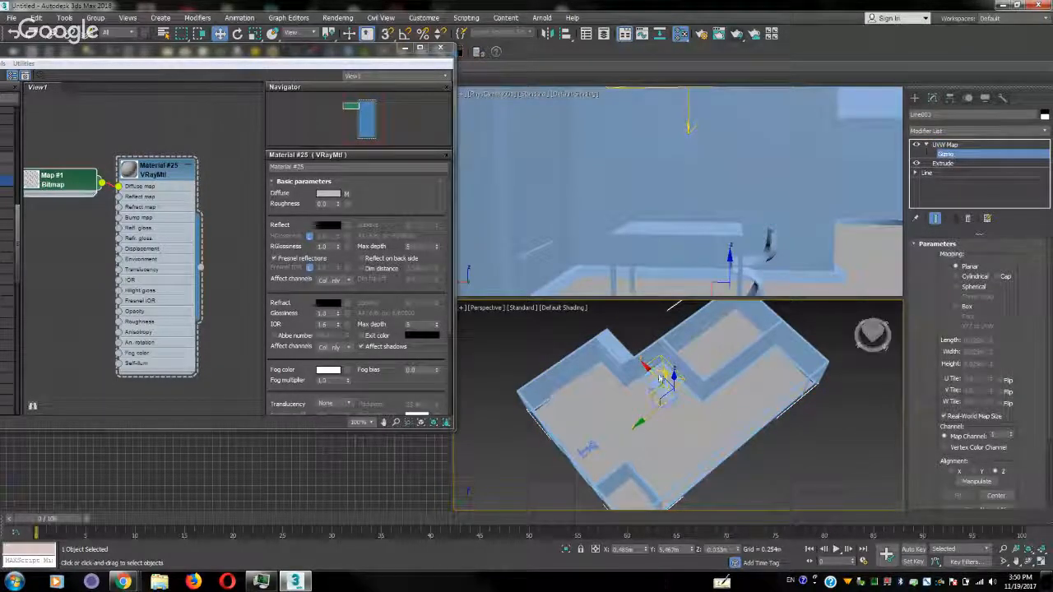
{"action": "left_click_drag", "start_coordinate": [656, 399], "coordinate": [676, 437]}
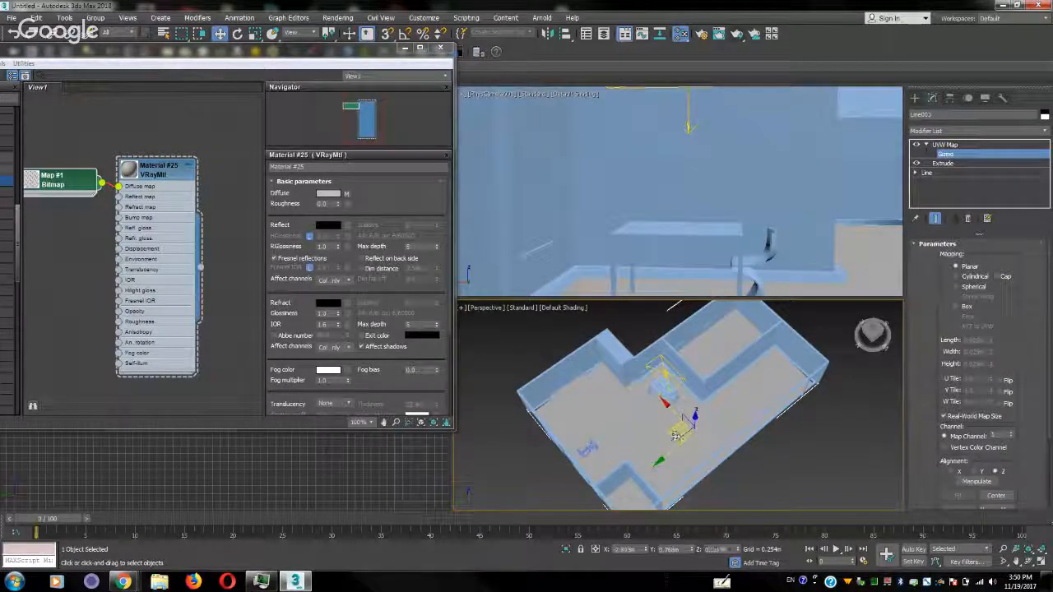
{"action": "key", "text": "r"}
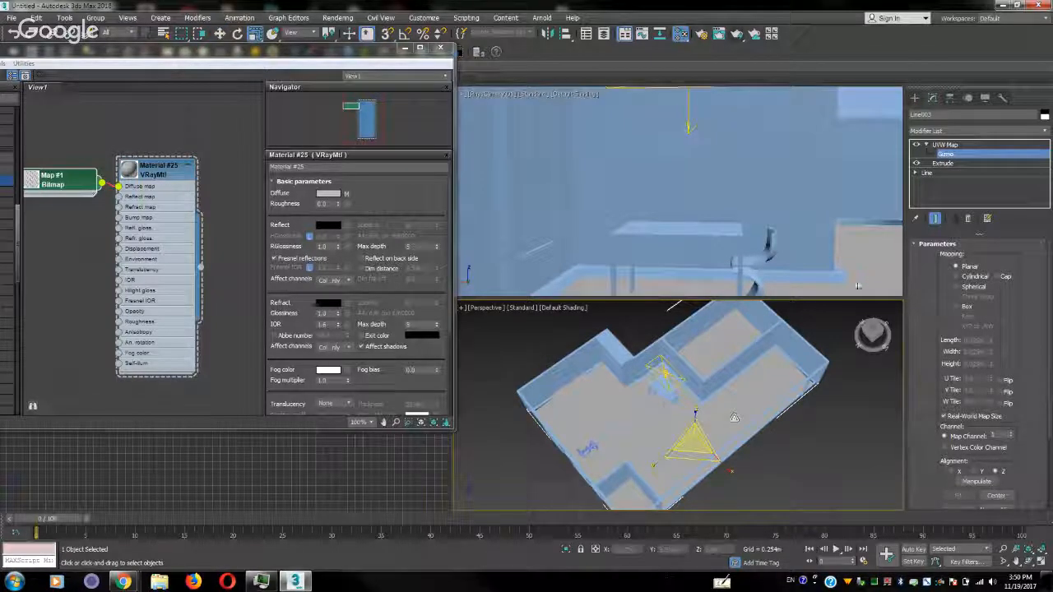
{"action": "left_click", "coordinate": [948, 145]}
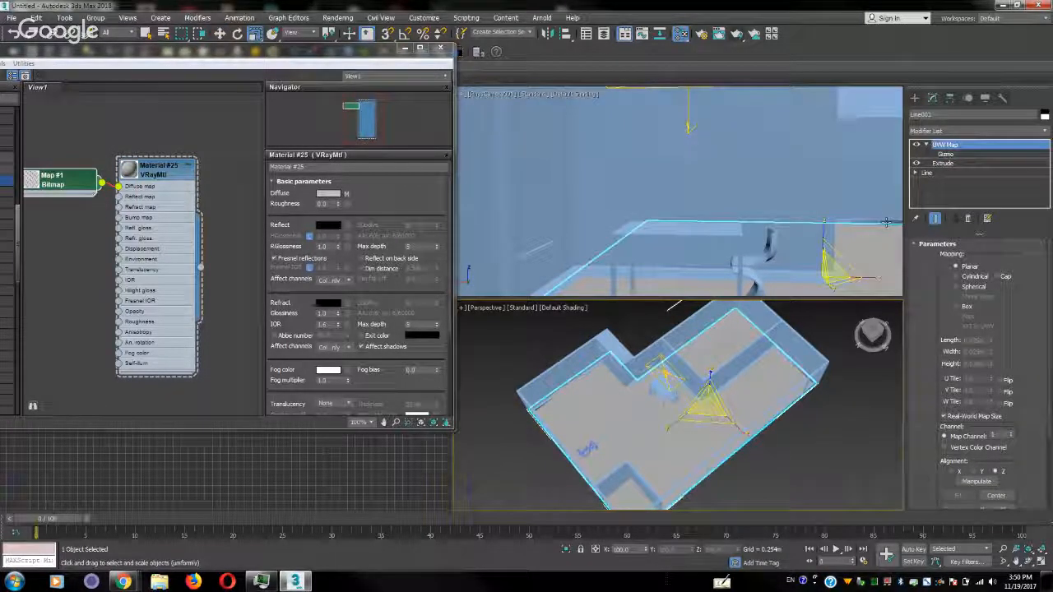
Try High Quality display in the Perspective viewport and return it to Standard
{"action": "left_click", "coordinate": [520, 307]}
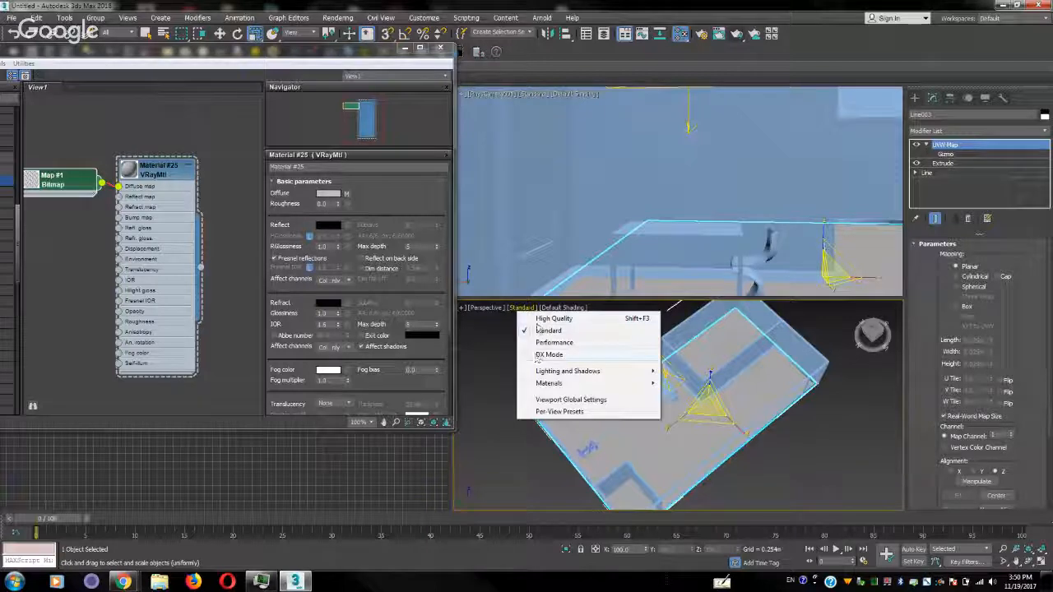
{"action": "left_click", "coordinate": [540, 320]}
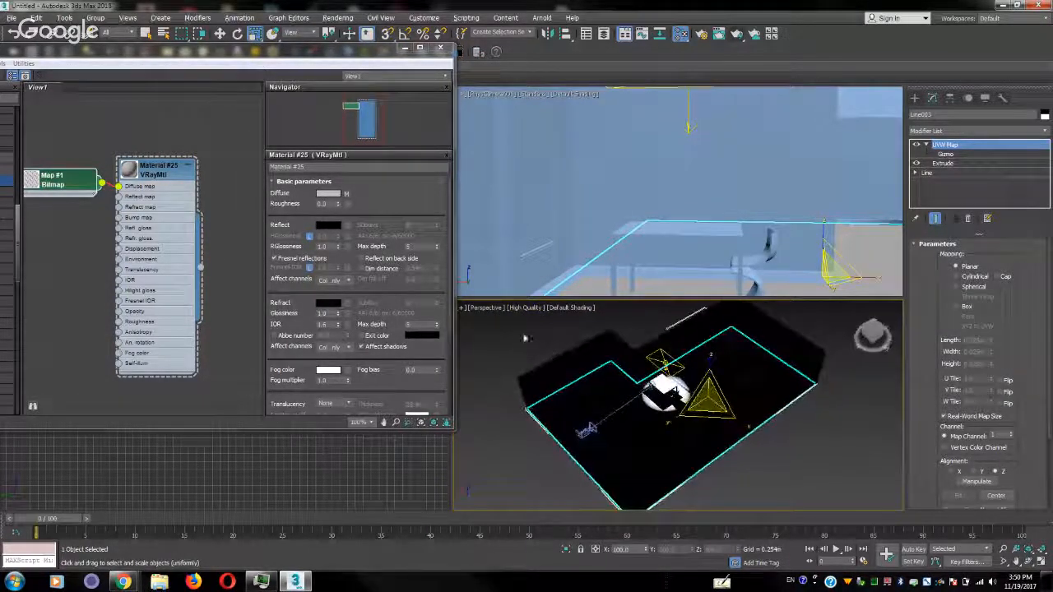
{"action": "left_click", "coordinate": [523, 308]}
{"action": "left_click", "coordinate": [545, 331]}
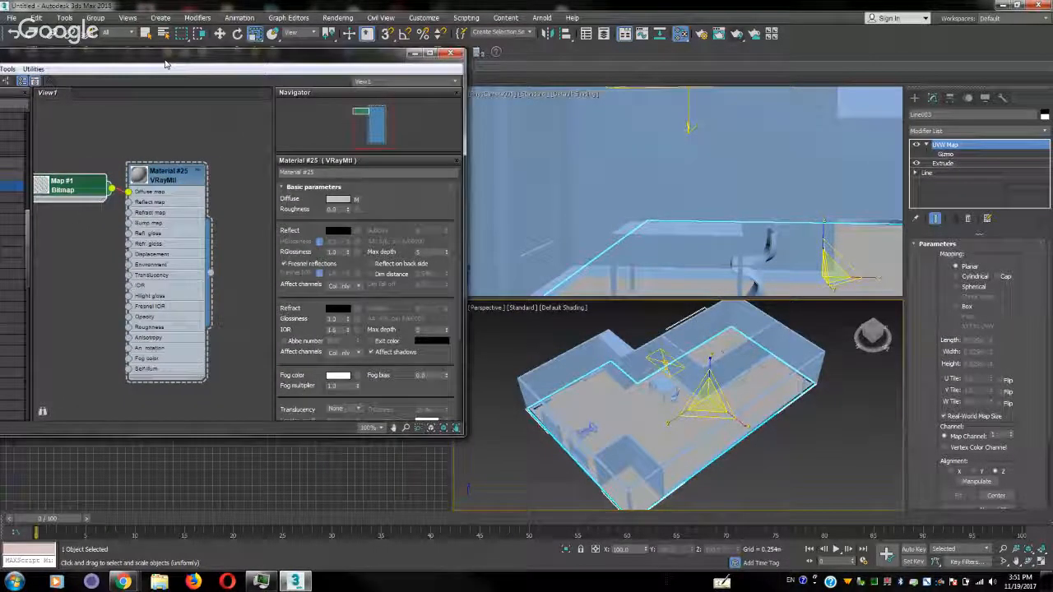
Turn on the shaded viewport display of the floor's VRayMtl material in the Slate Material Editor
{"action": "left_click_drag", "start_coordinate": [149, 55], "coordinate": [409, 150]}
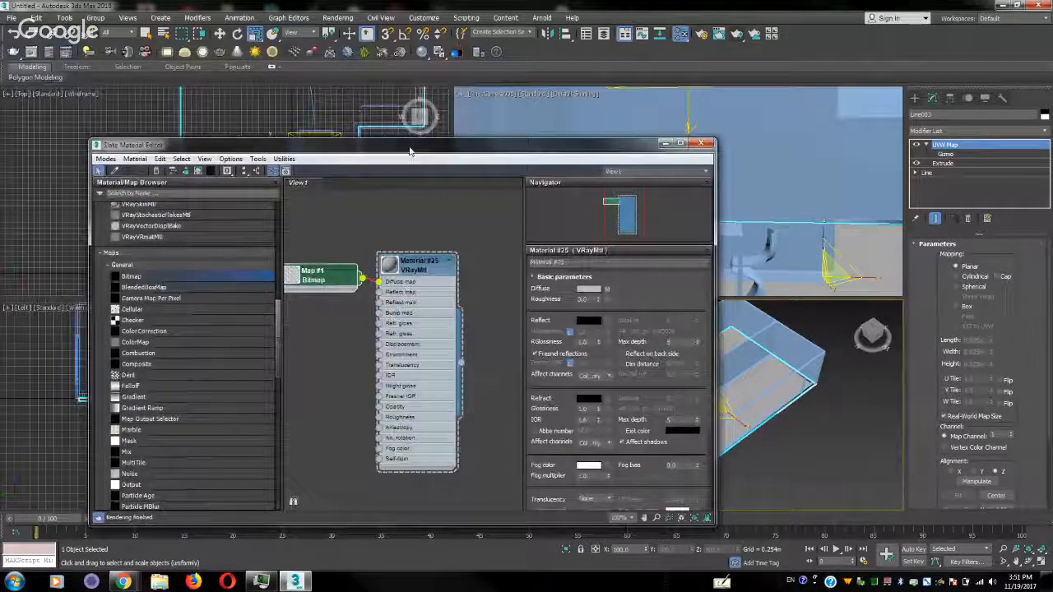
{"action": "left_click", "coordinate": [204, 159]}
{"action": "left_click", "coordinate": [356, 211]}
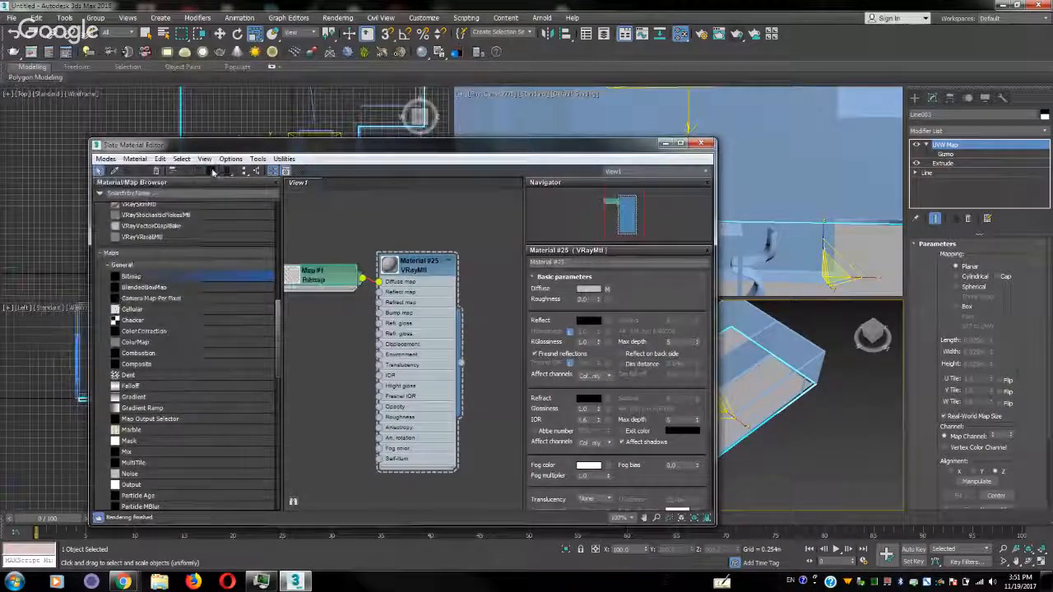
{"action": "left_click", "coordinate": [415, 269]}
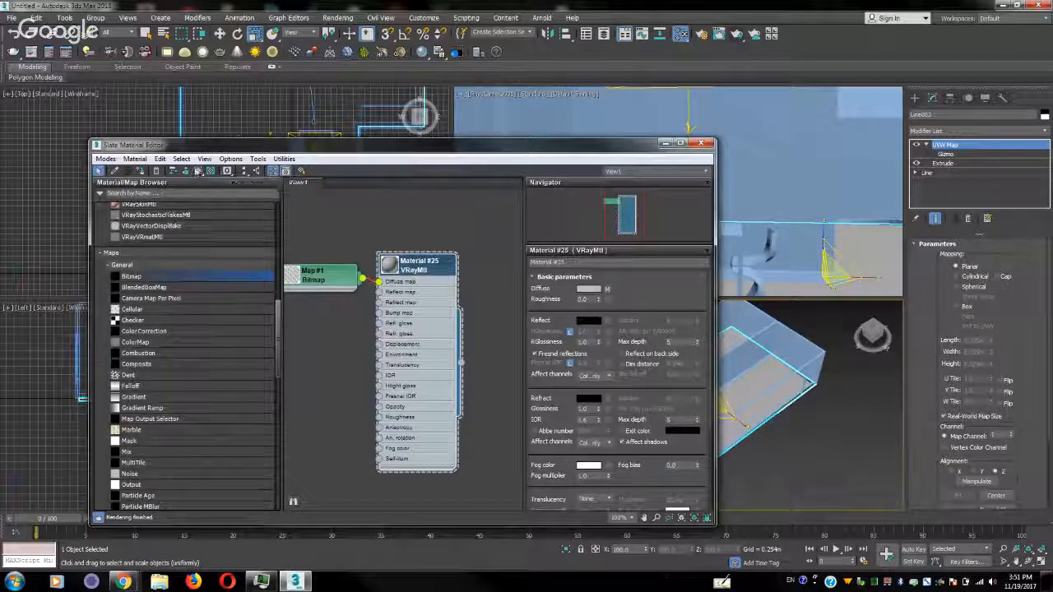
{"action": "left_click", "coordinate": [198, 171]}
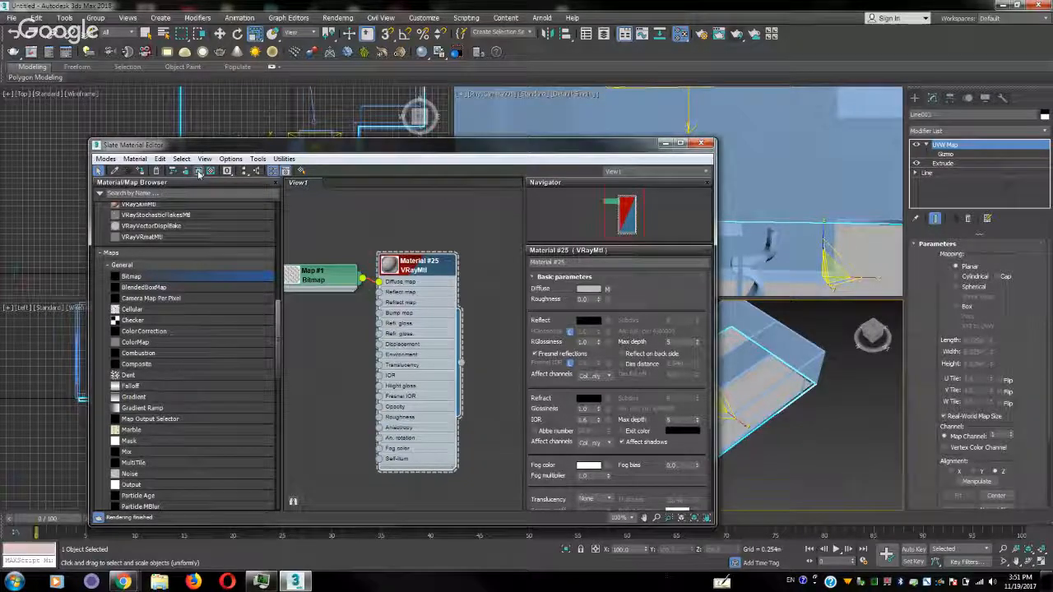
{"action": "left_click_drag", "start_coordinate": [345, 154], "coordinate": [227, 72]}
{"action": "scroll", "coordinate": [721, 426], "scroll_direction": "up", "scroll_amount": 5}
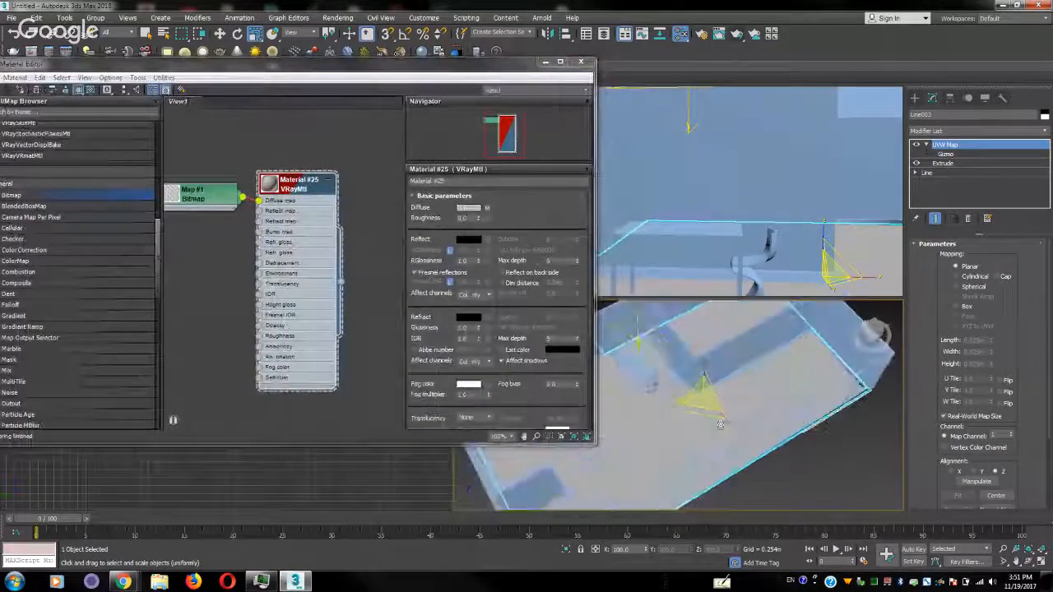
{"action": "scroll", "coordinate": [721, 426], "scroll_direction": "down", "scroll_amount": 2}
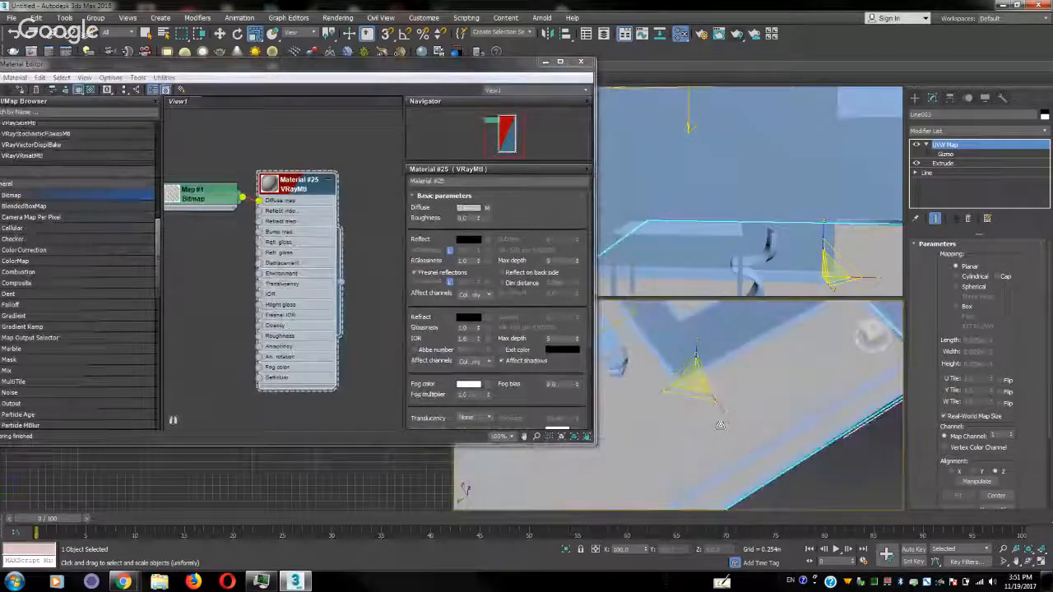
Maximize the Perspective viewport at the UVW Map's Gizmo level and close the Slate Material Editor
{"action": "left_click", "coordinate": [951, 155]}
{"action": "middle_click_drag", "start_coordinate": [737, 441], "coordinate": [814, 423]}
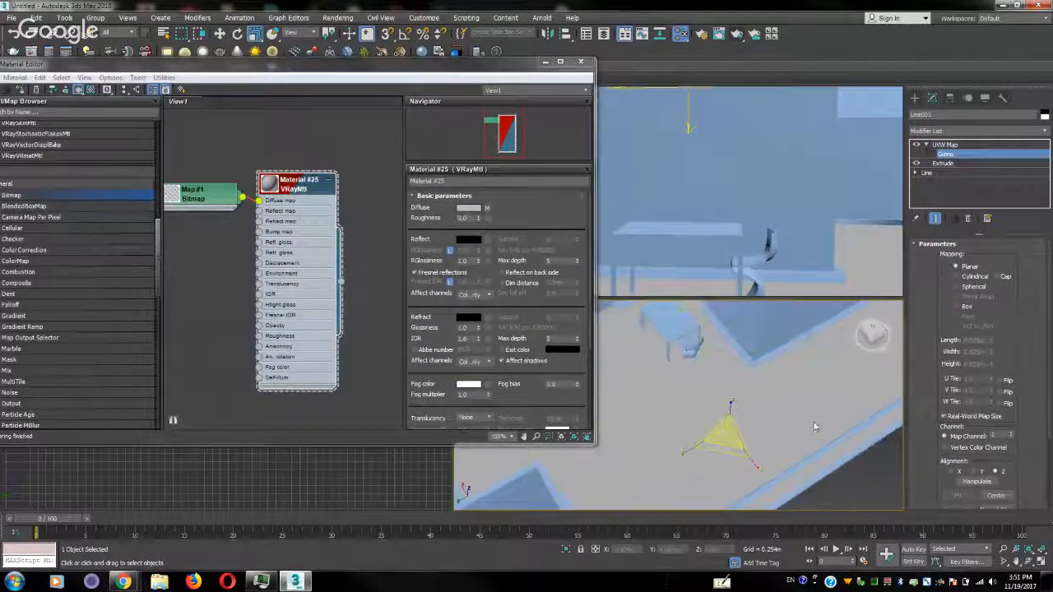
{"action": "key", "text": "alt+w"}
{"action": "left_click", "coordinate": [582, 62]}
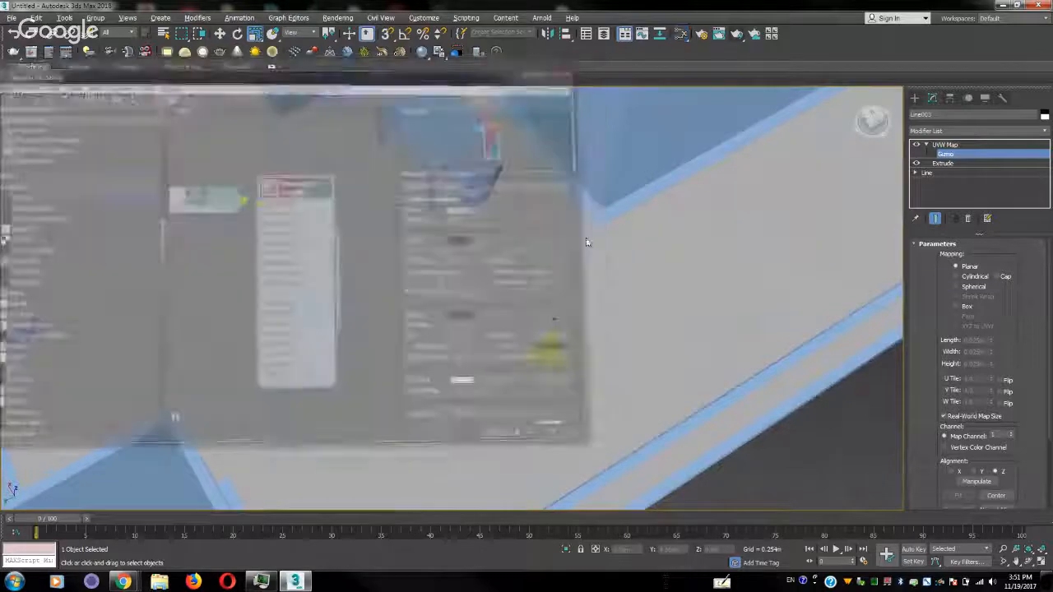
Move the UVW Map gizmo across the floor to the open area between the table and the camera
{"action": "middle_click_drag", "start_coordinate": [592, 328], "coordinate": [703, 320]}
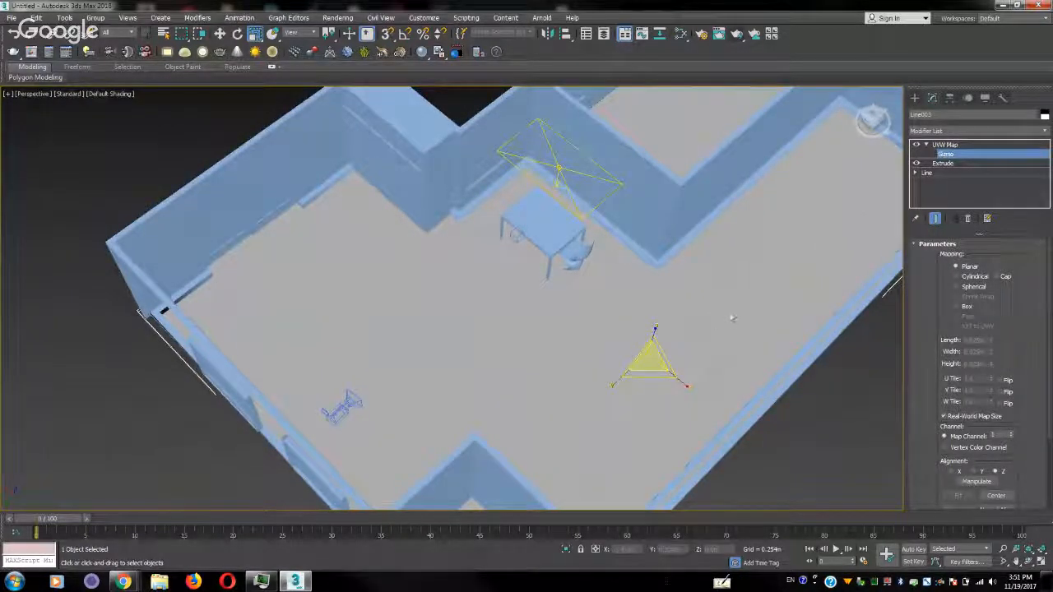
{"action": "key", "text": "w"}
{"action": "left_click_drag", "start_coordinate": [619, 353], "coordinate": [574, 333]}
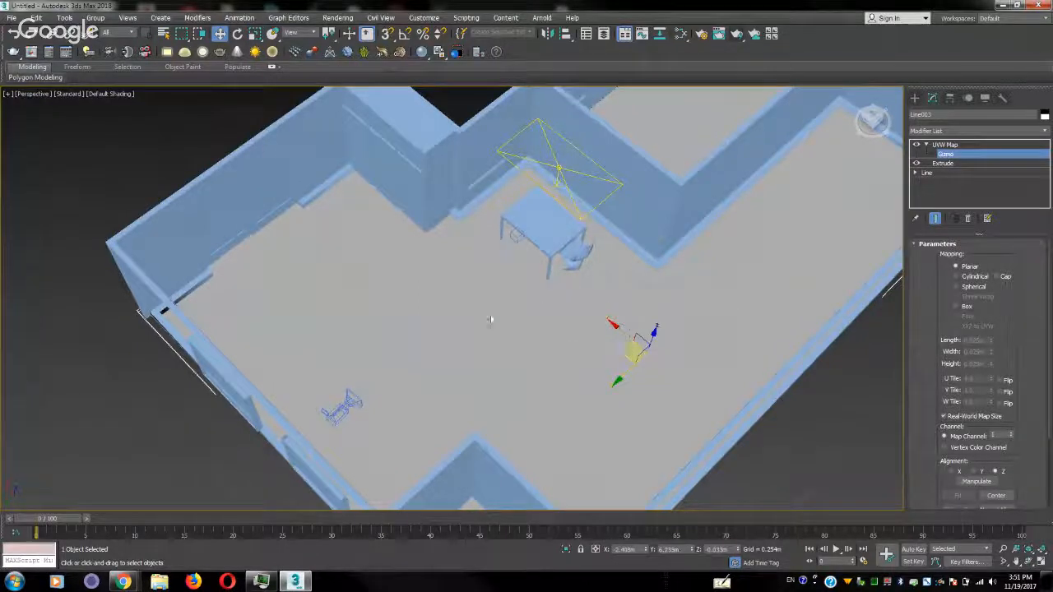
{"action": "left_click_drag", "start_coordinate": [633, 352], "coordinate": [477, 327]}
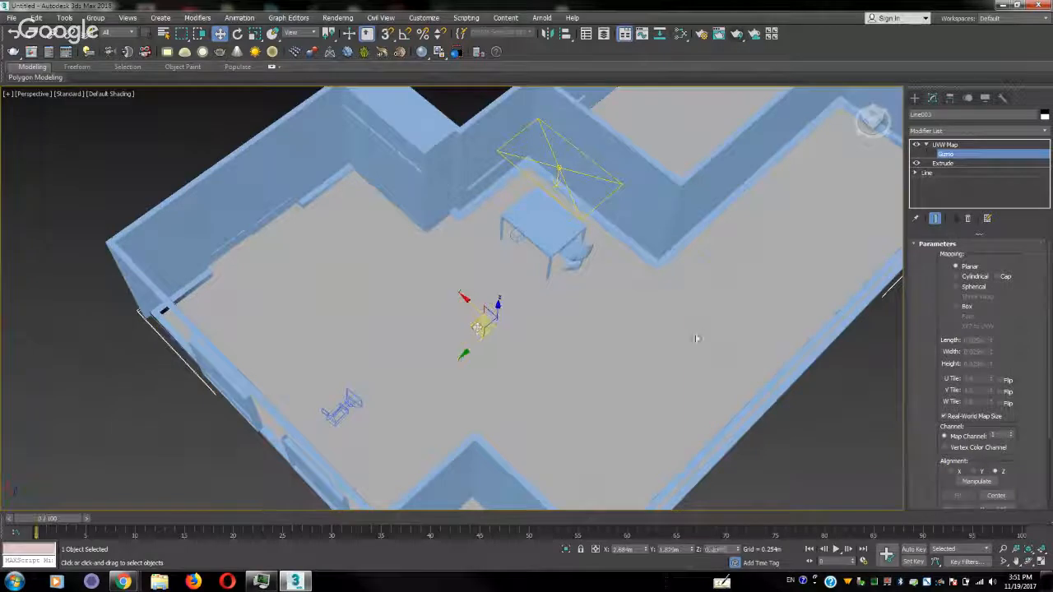
Try Cylindrical mapping on the floor's UVW Map modifier
{"action": "scroll", "coordinate": [942, 378], "scroll_direction": "down", "scroll_amount": 4}
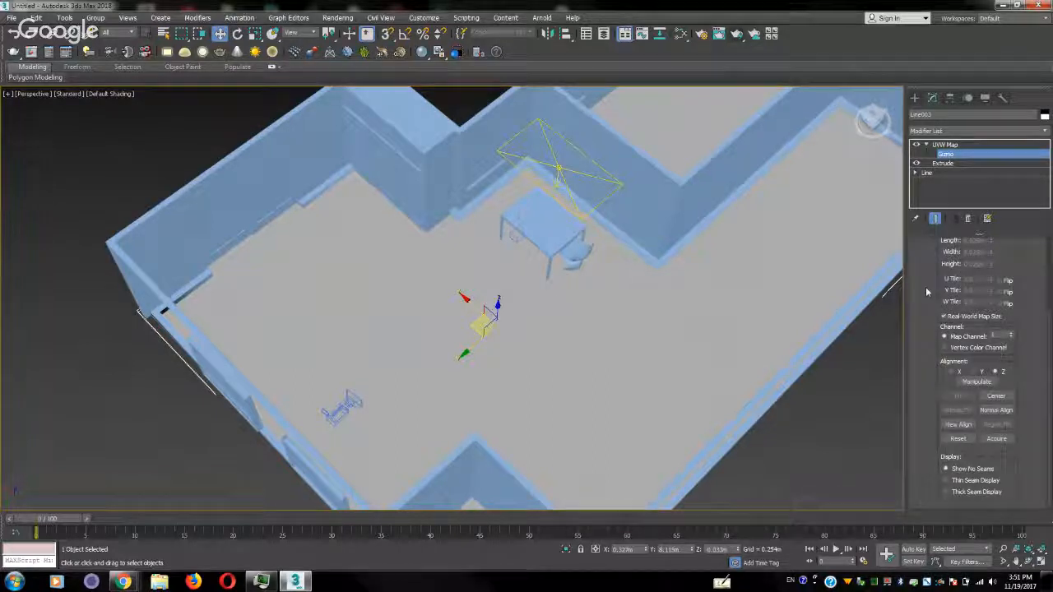
{"action": "left_click_drag", "start_coordinate": [930, 317], "coordinate": [936, 416]}
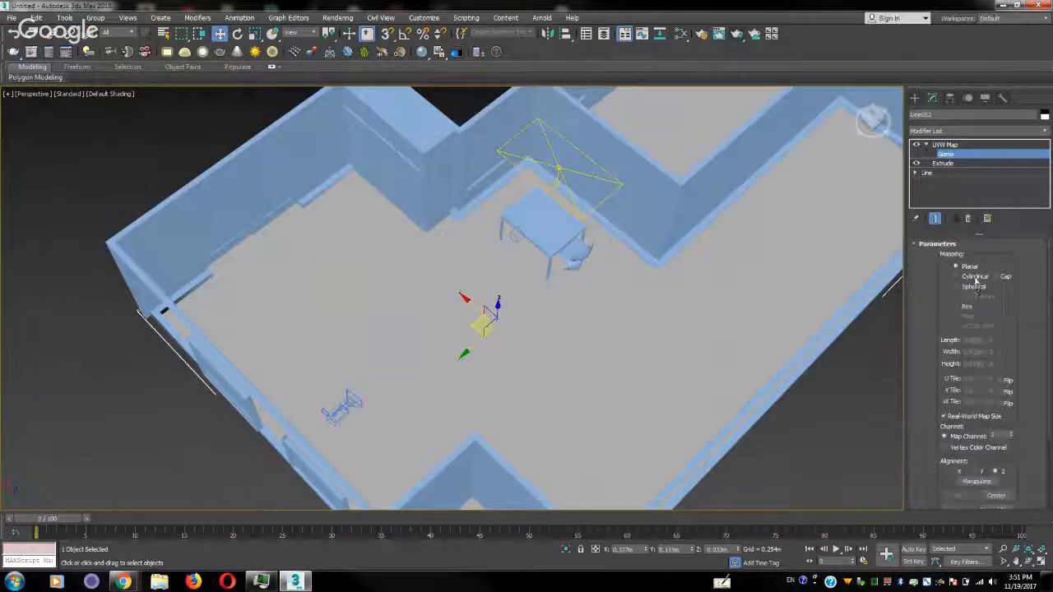
{"action": "left_click", "coordinate": [967, 307]}
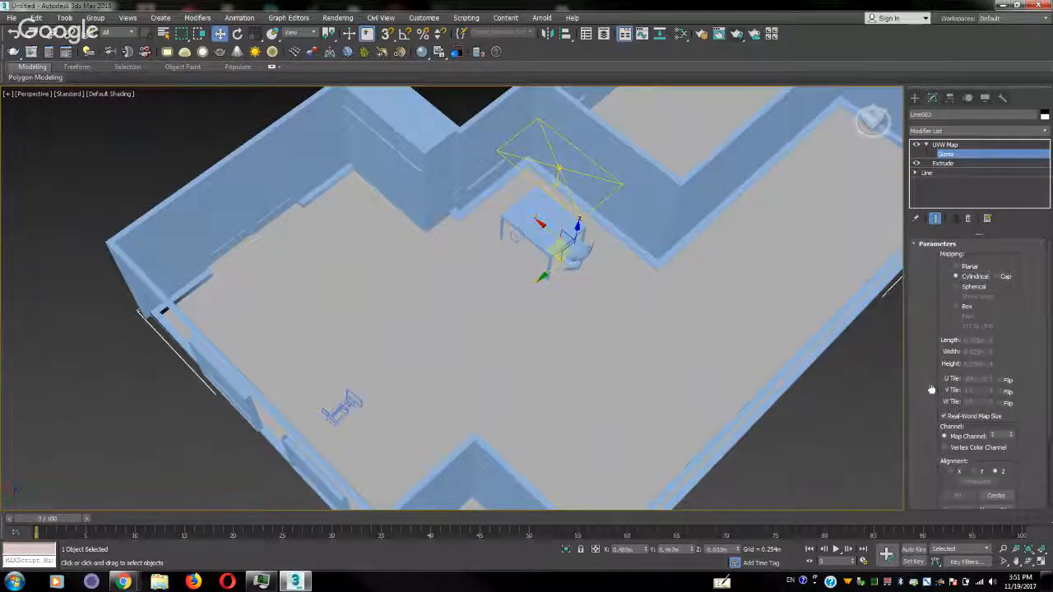
{"action": "left_click_drag", "start_coordinate": [931, 389], "coordinate": [933, 375]}
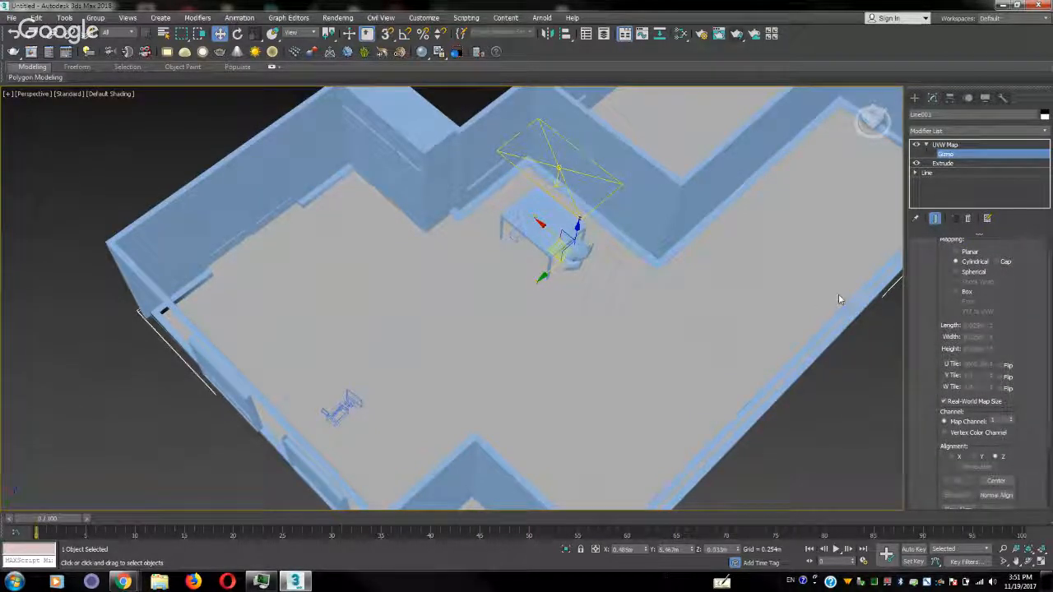
Delete the floor's UVW Map modifier and add an Edit Poly modifier above the Extrude
{"action": "left_click", "coordinate": [945, 144]}
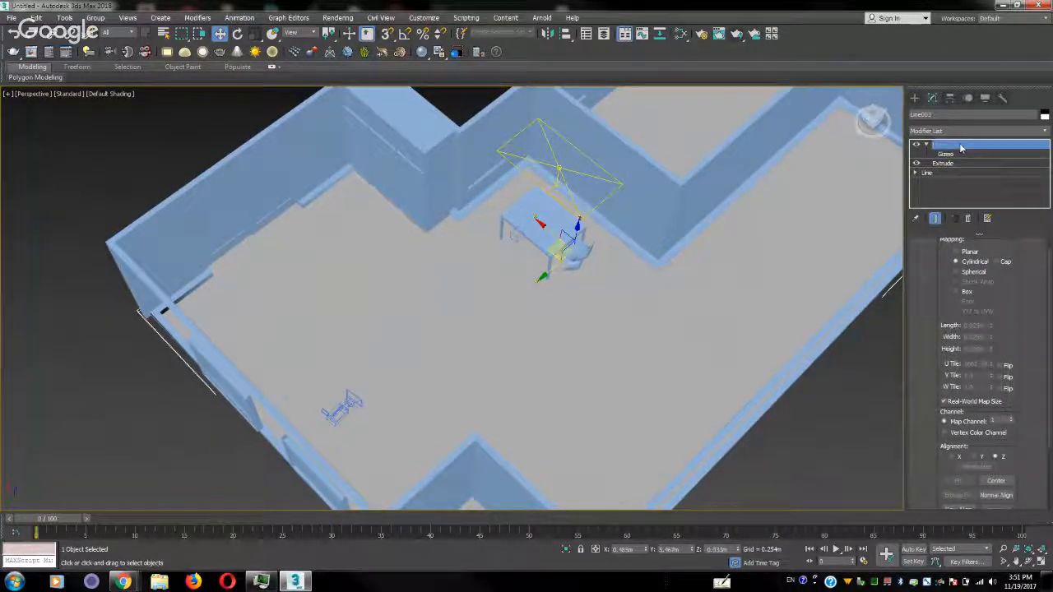
{"action": "left_click", "coordinate": [974, 218]}
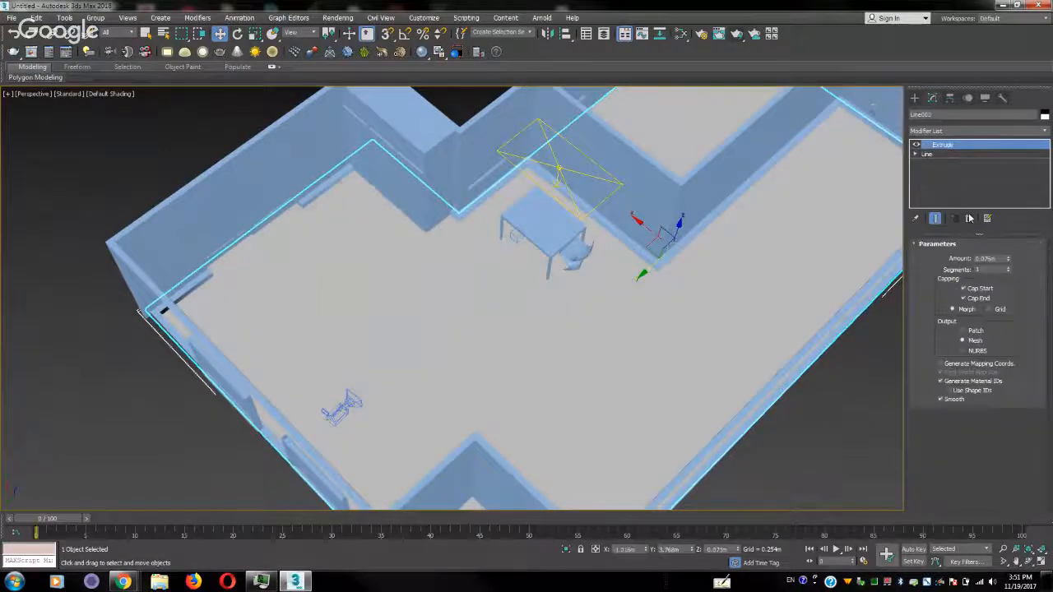
{"action": "left_click", "coordinate": [1046, 131]}
{"action": "scroll", "coordinate": [973, 247], "scroll_direction": "down", "scroll_amount": 10}
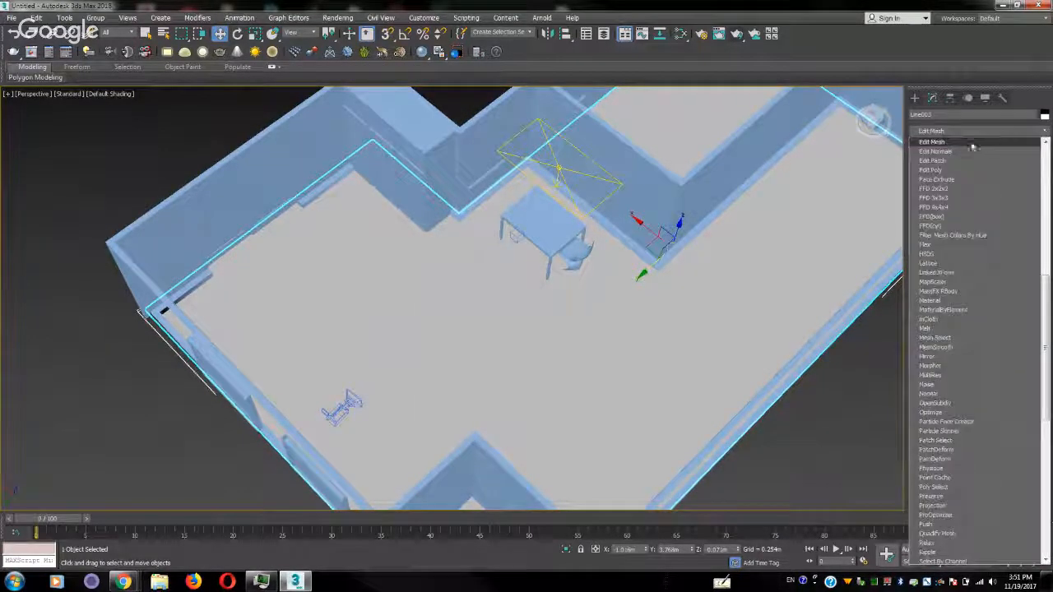
{"action": "left_click", "coordinate": [955, 169]}
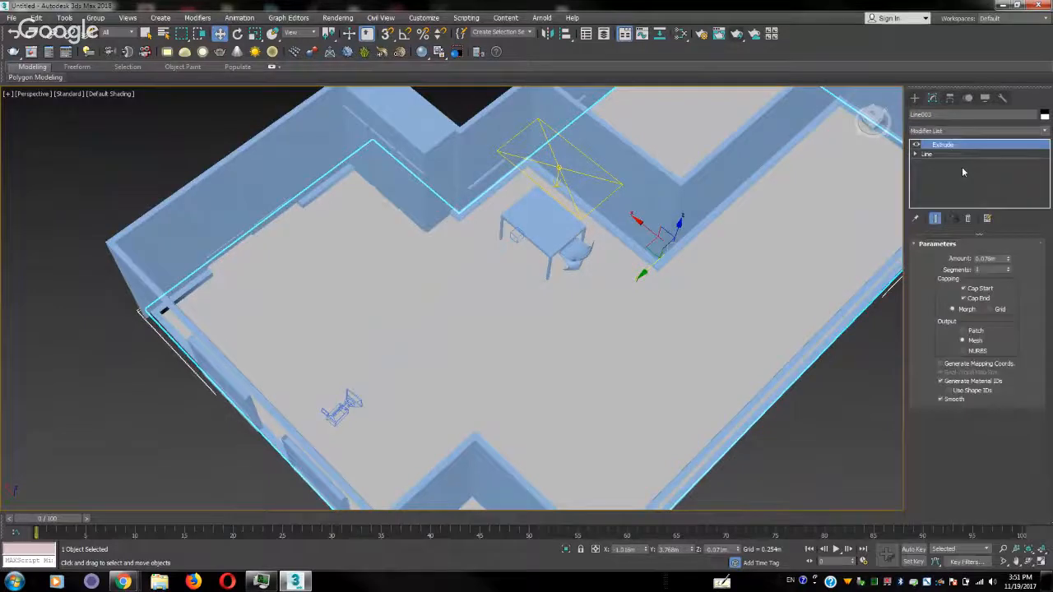
Add a UVW Map modifier above the floor's Edit Poly and turn on Manipulate for it
{"action": "left_click", "coordinate": [1046, 131]}
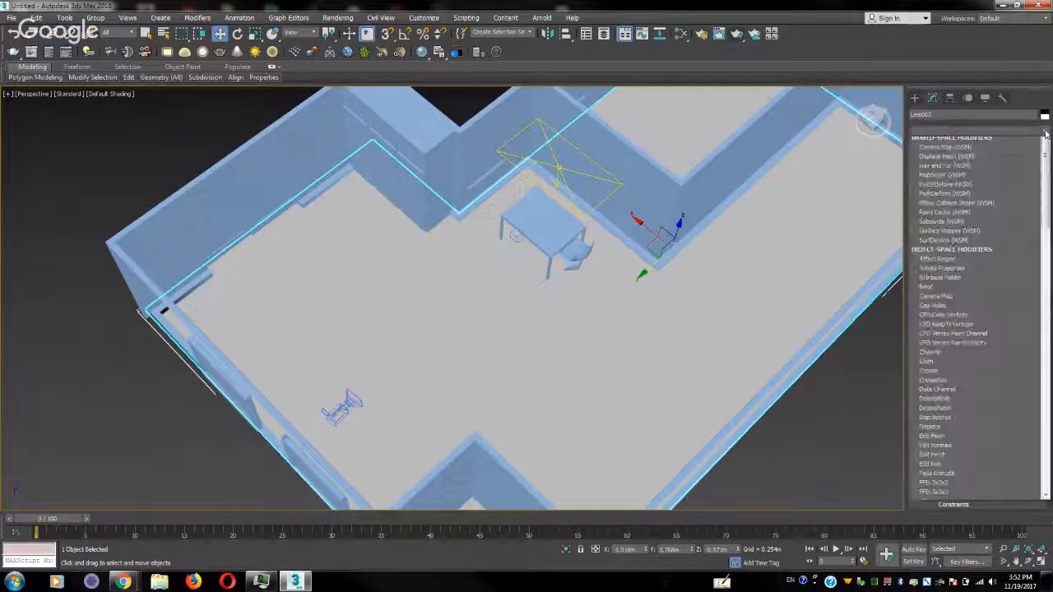
{"action": "scroll", "coordinate": [977, 328], "scroll_direction": "down", "scroll_amount": 10}
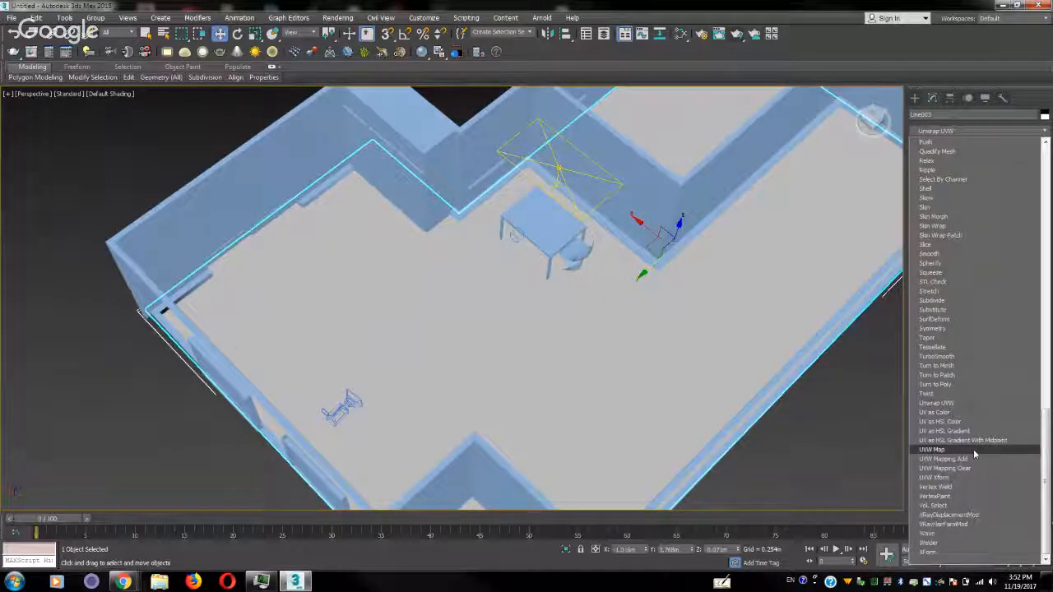
{"action": "left_click", "coordinate": [973, 449]}
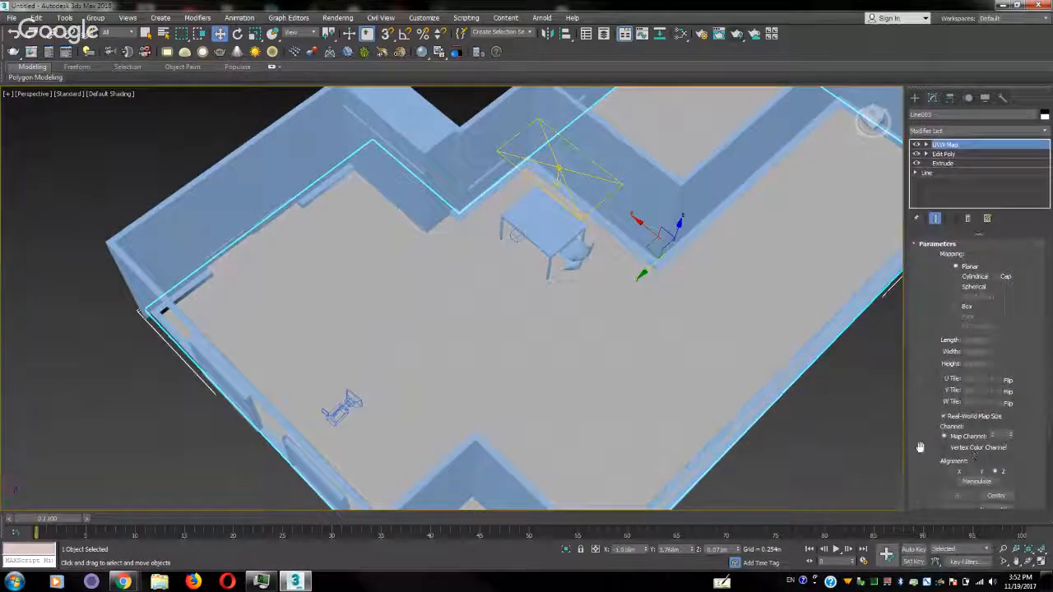
{"action": "scroll", "coordinate": [920, 447], "scroll_direction": "down", "scroll_amount": 3}
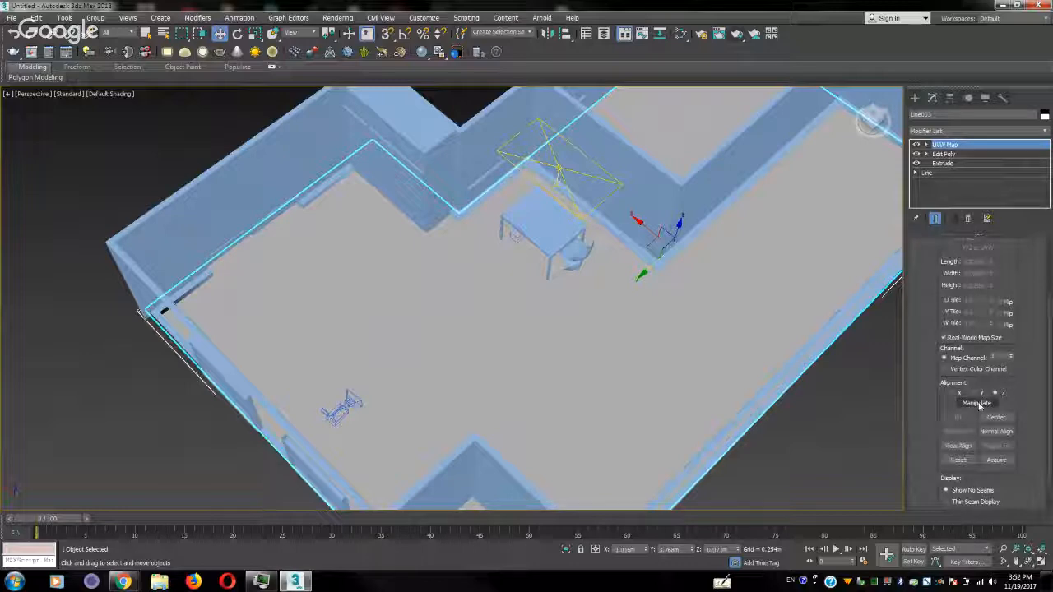
{"action": "left_click", "coordinate": [979, 403]}
{"action": "middle_click_drag", "start_coordinate": [834, 365], "coordinate": [764, 361]}
Try Normal Align on the new UVW Map's Gizmo and return to the modifier's main level
{"action": "left_click", "coordinate": [926, 145]}
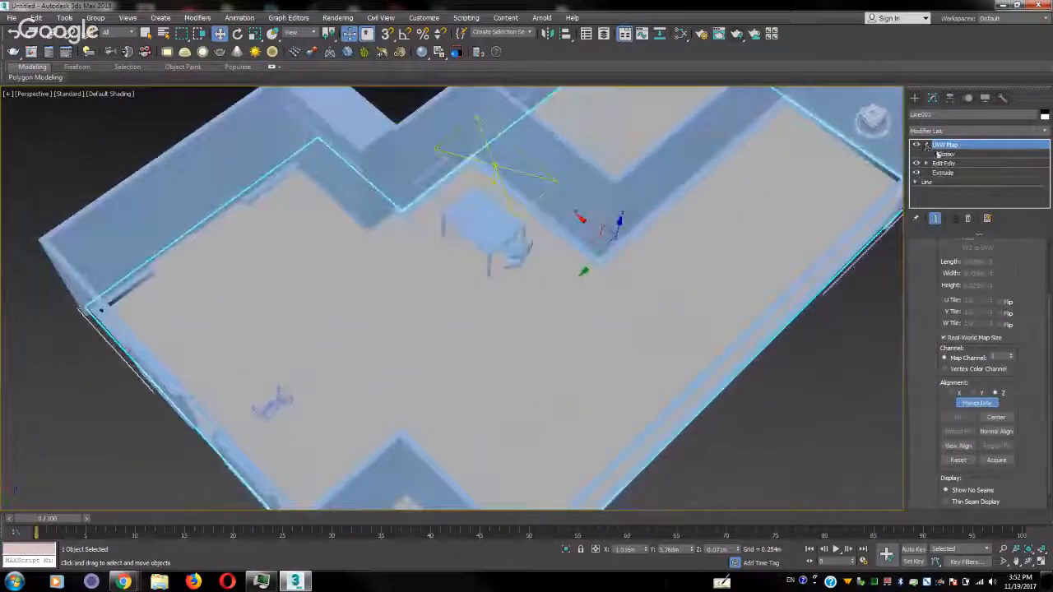
{"action": "left_click", "coordinate": [945, 154]}
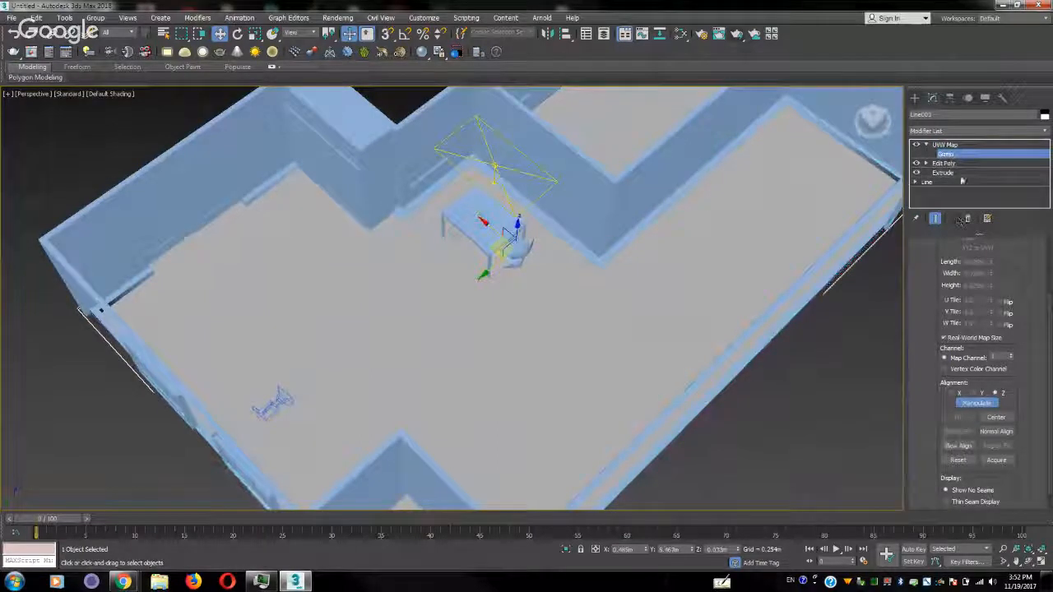
{"action": "left_click", "coordinate": [1010, 433]}
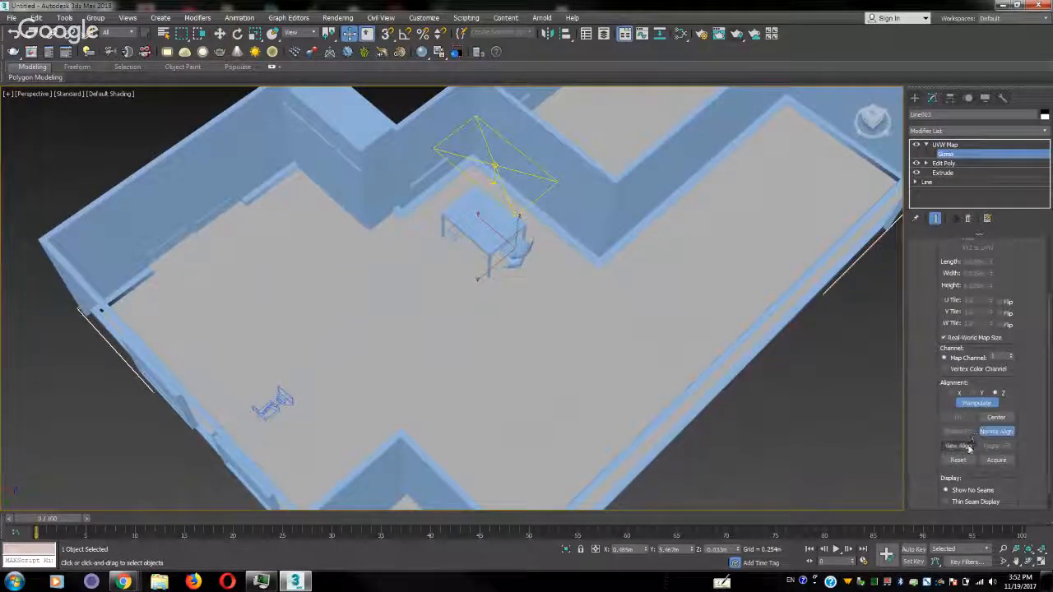
{"action": "left_click", "coordinate": [997, 434]}
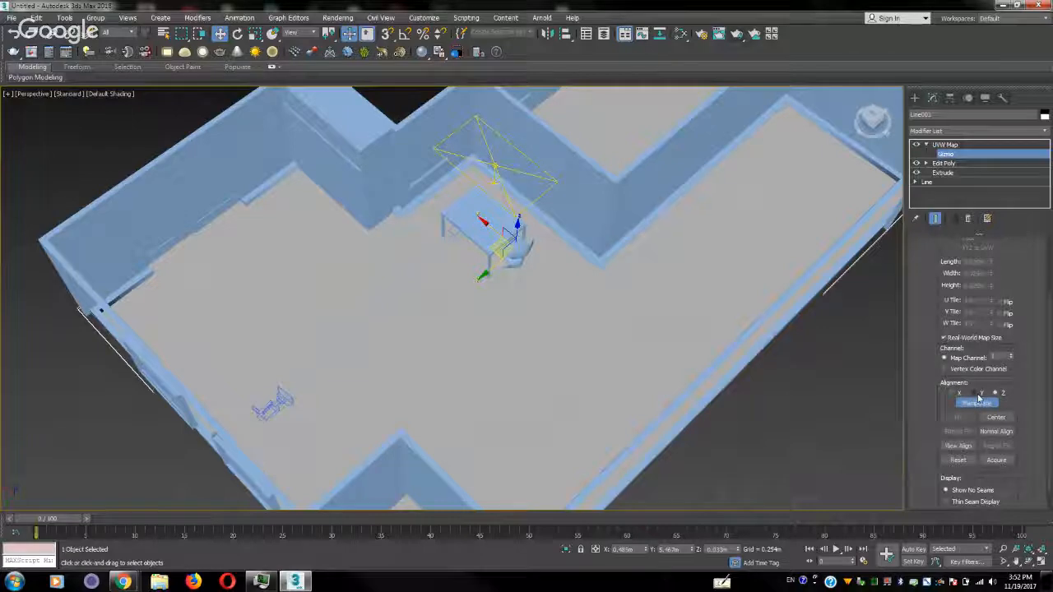
{"action": "left_click", "coordinate": [945, 145]}
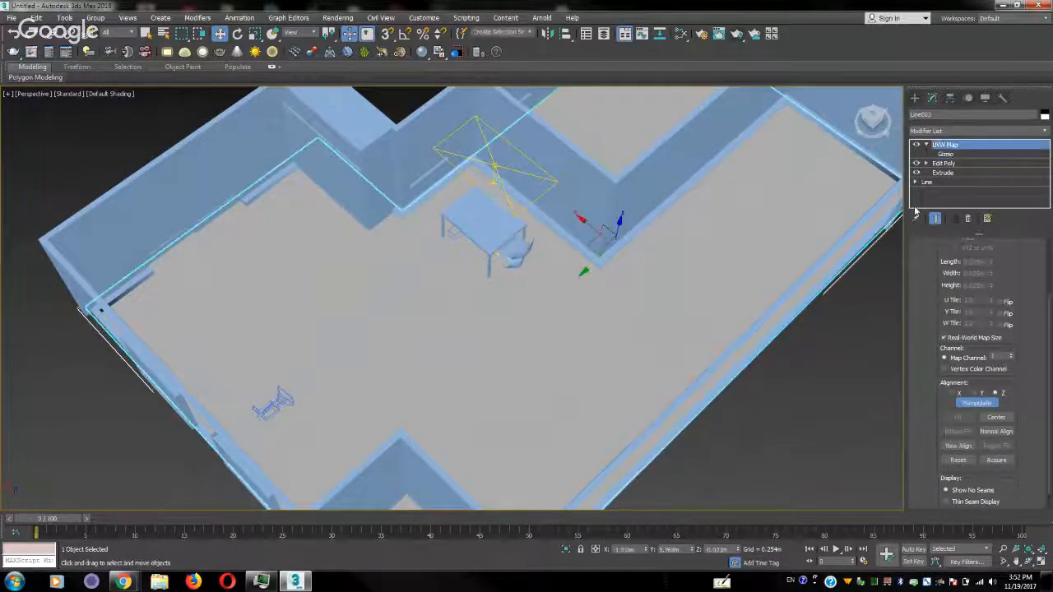
Show the physical camera view in the viewport and start a V-Ray render of it
{"action": "key", "text": "c"}
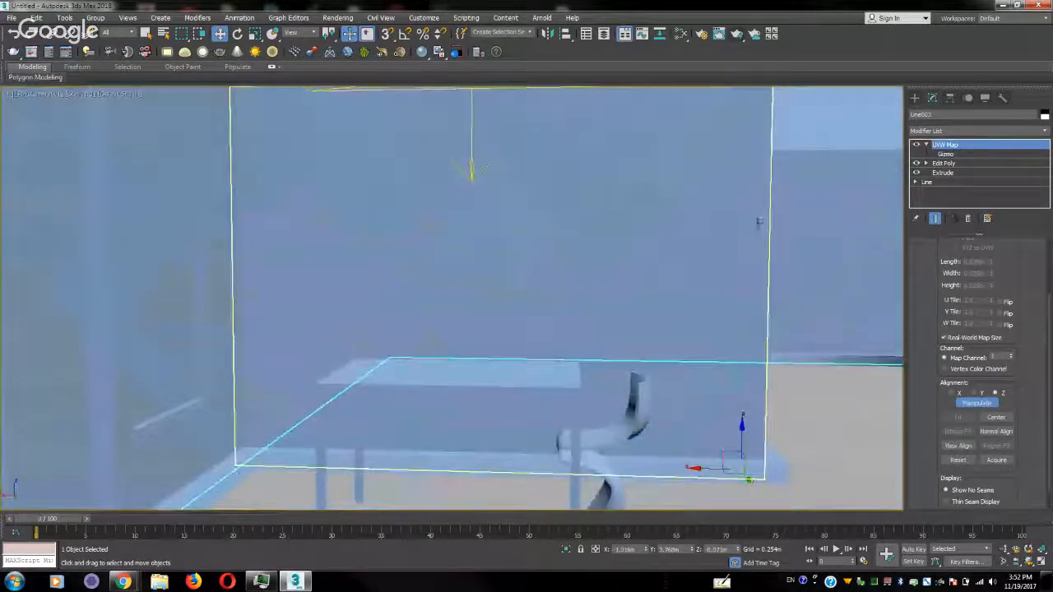
{"action": "left_click", "coordinate": [738, 35]}
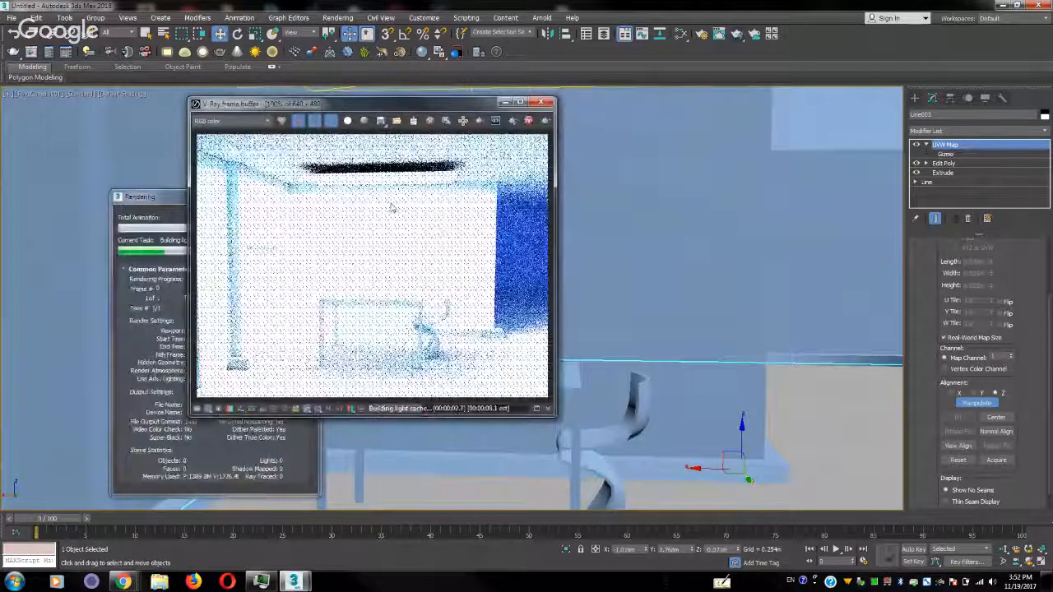
{"action": "left_click", "coordinate": [162, 198]}
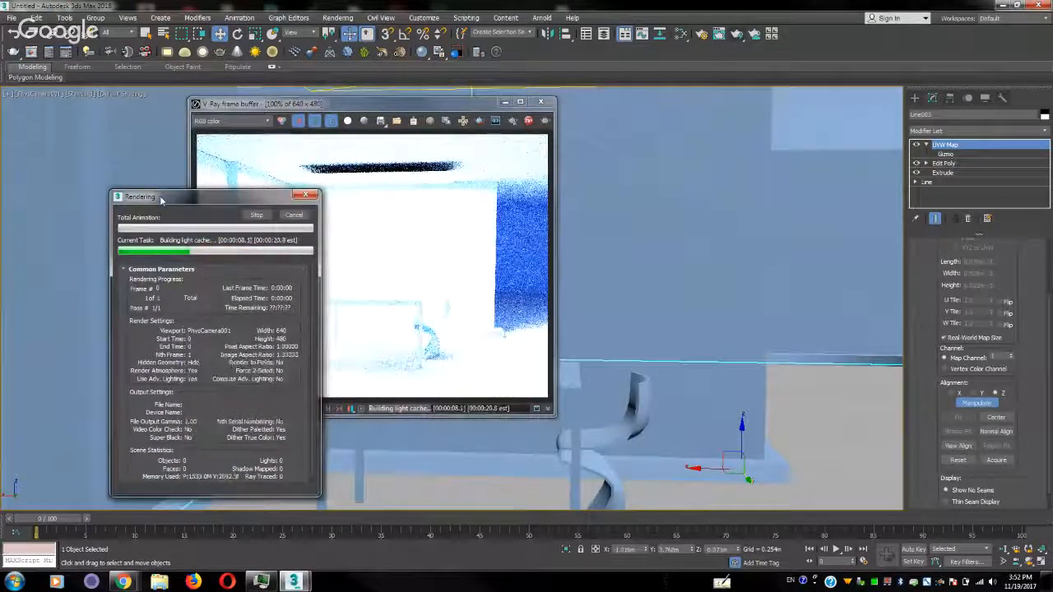
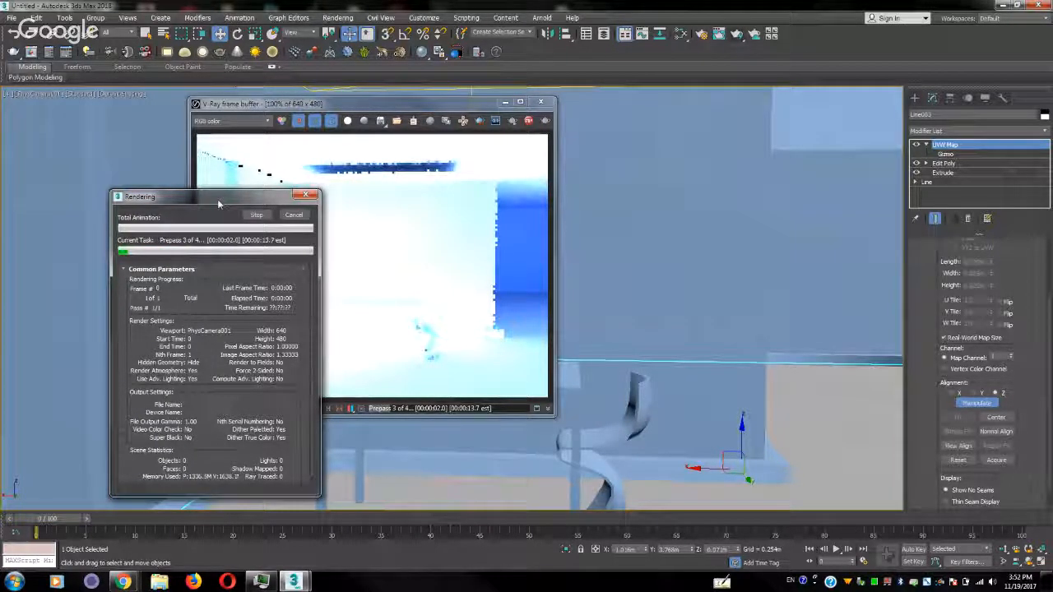
Enable region rendering, mark a small floor area beside the wall's right end, render it, and close the frame buffer
{"action": "left_click_drag", "start_coordinate": [218, 201], "coordinate": [161, 187]}
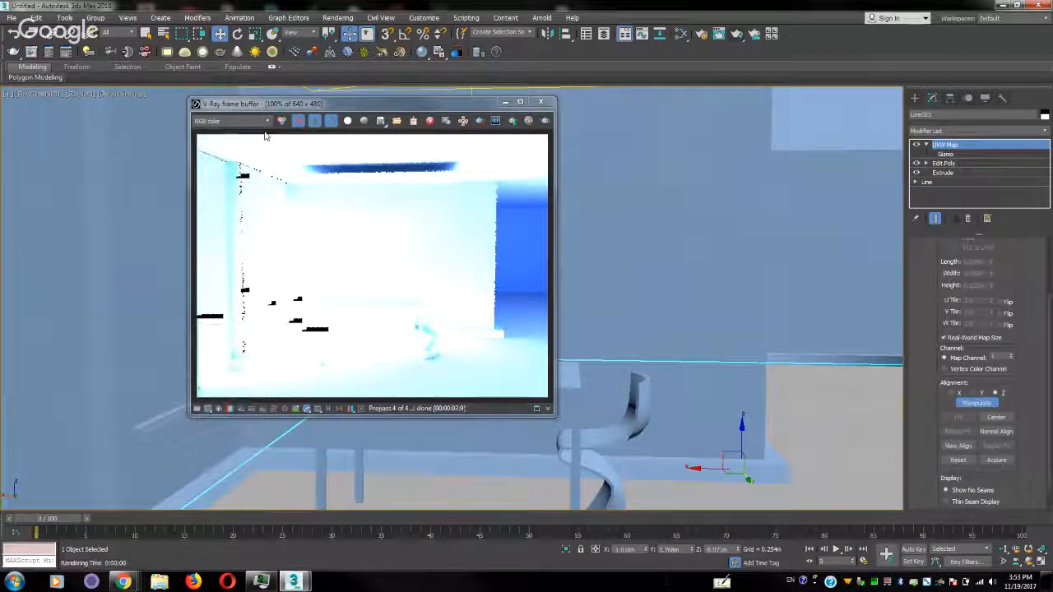
{"action": "left_click", "coordinate": [479, 120]}
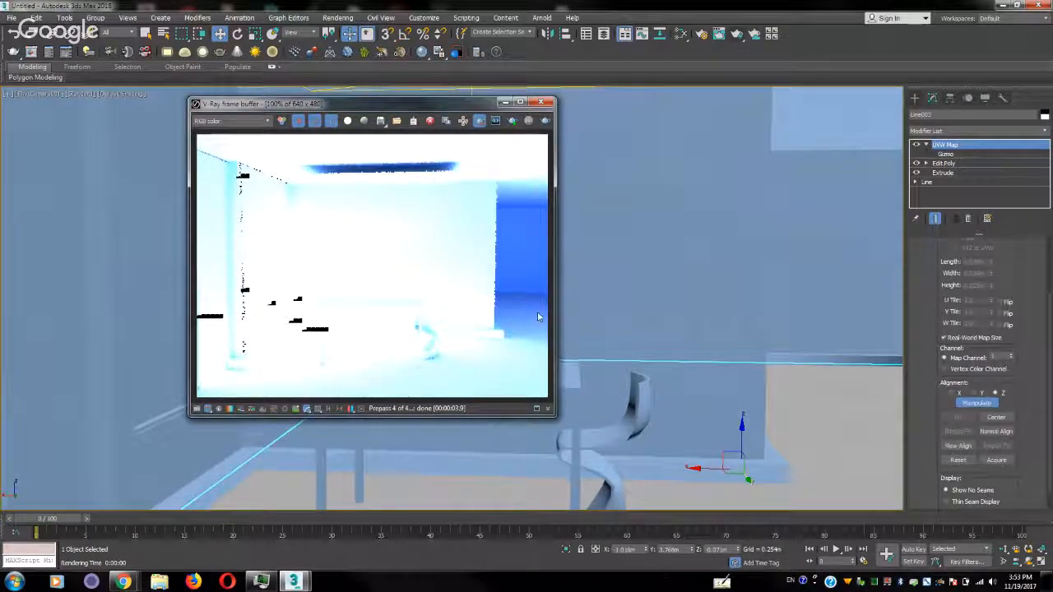
{"action": "left_click_drag", "start_coordinate": [538, 313], "coordinate": [499, 379]}
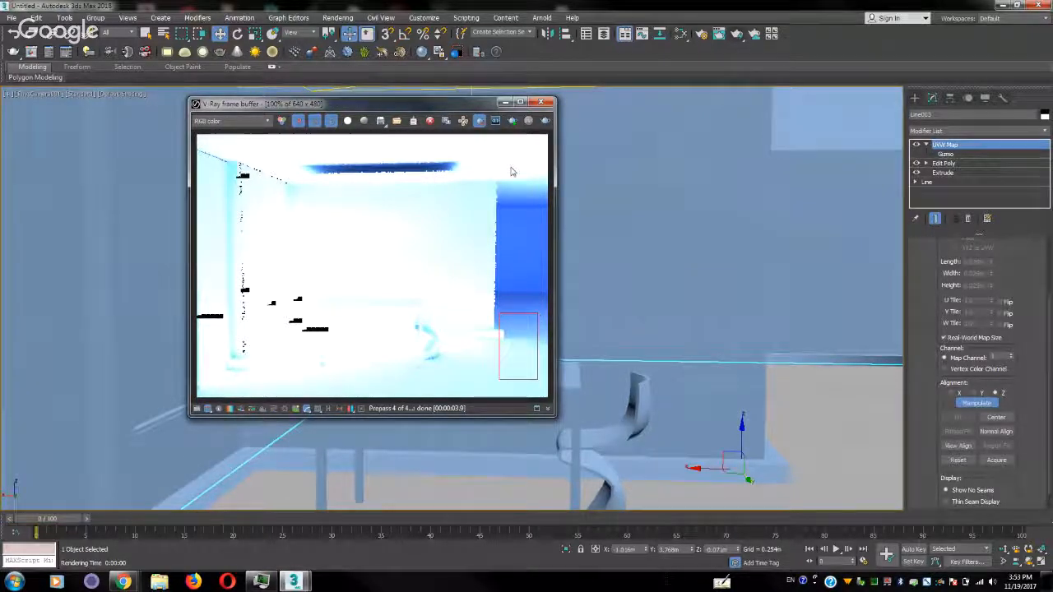
{"action": "left_click", "coordinate": [545, 120]}
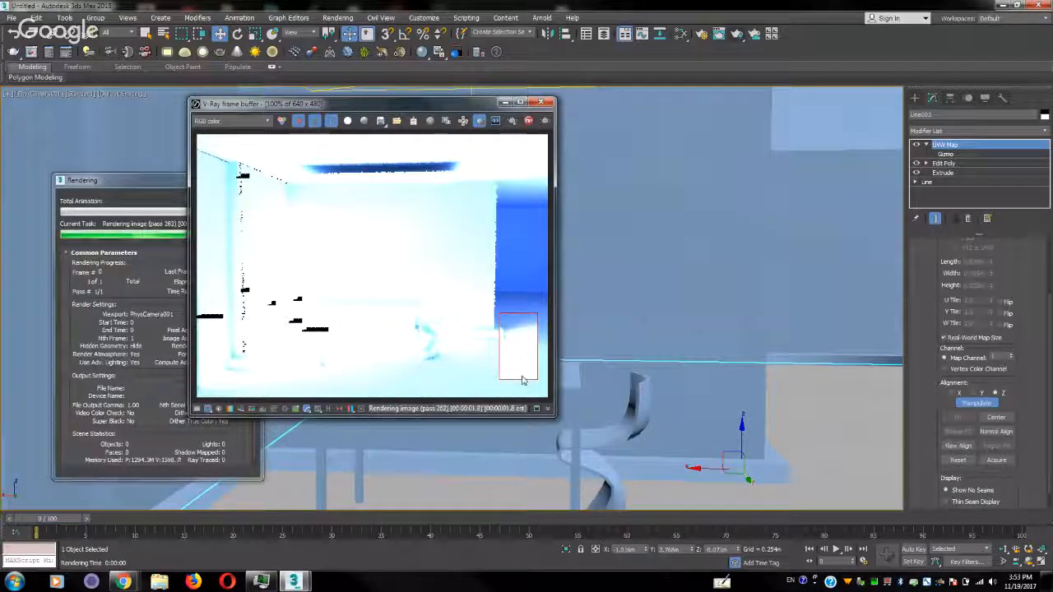
{"action": "left_click", "coordinate": [541, 102]}
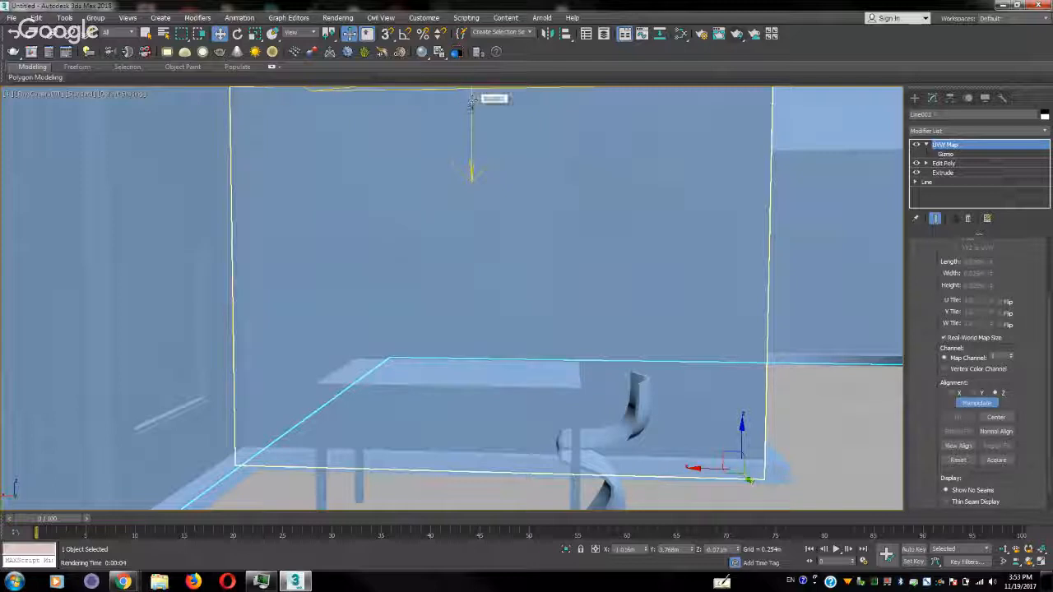
Set the ceiling light VRayLight001's multiplier to 3 and test-render the marked region
{"action": "left_click", "coordinate": [472, 112]}
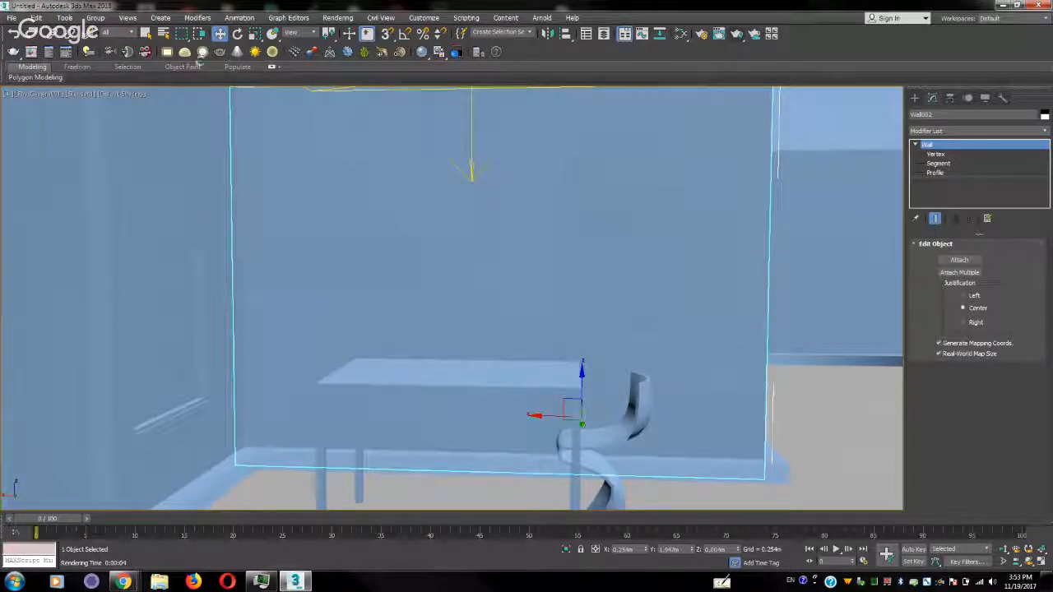
{"action": "key", "text": "h"}
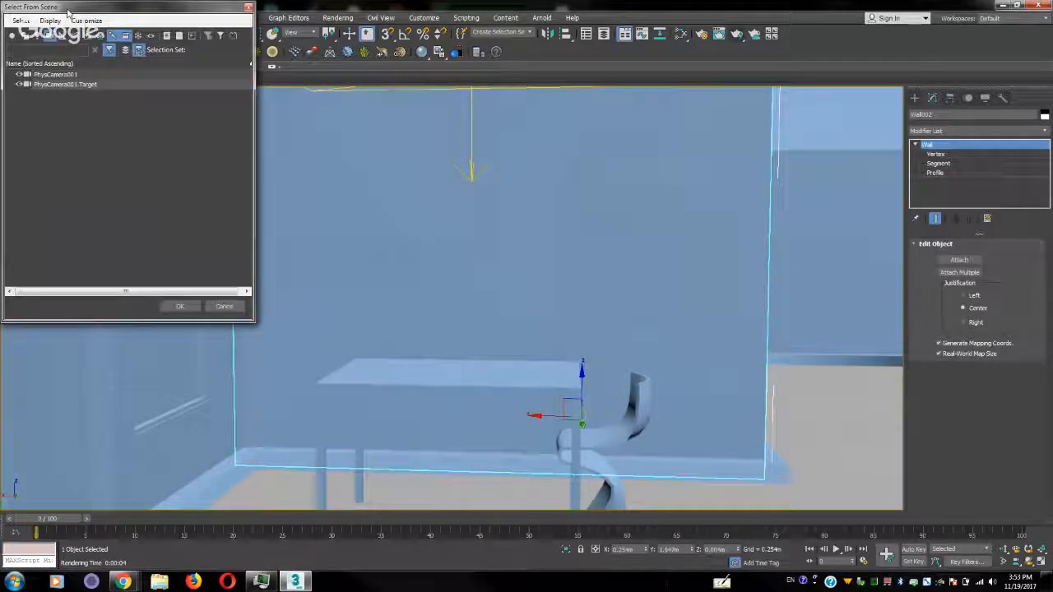
{"action": "left_click_drag", "start_coordinate": [69, 11], "coordinate": [256, 90]}
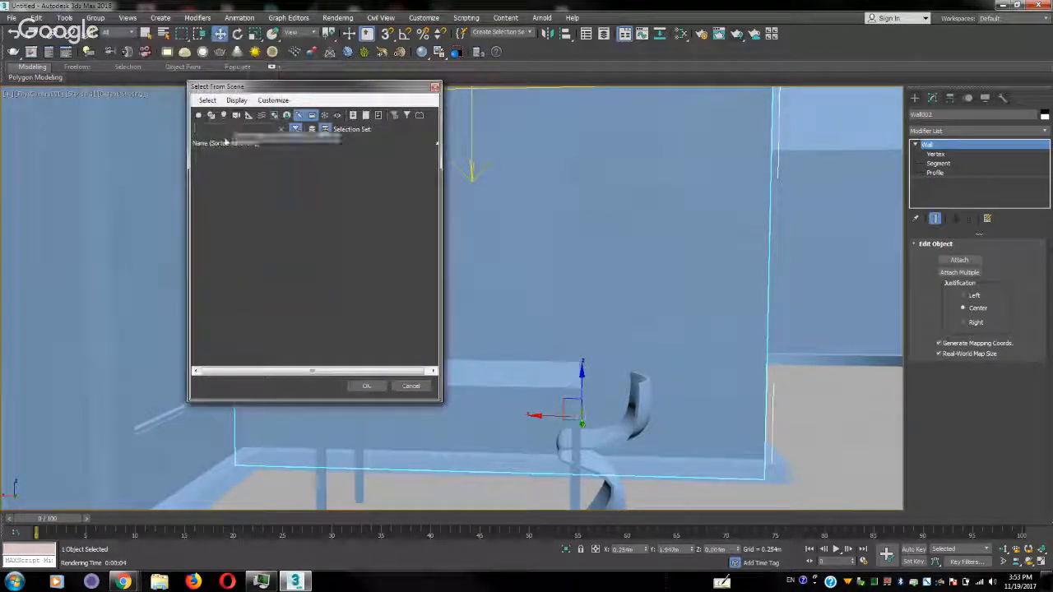
{"action": "left_click", "coordinate": [223, 115]}
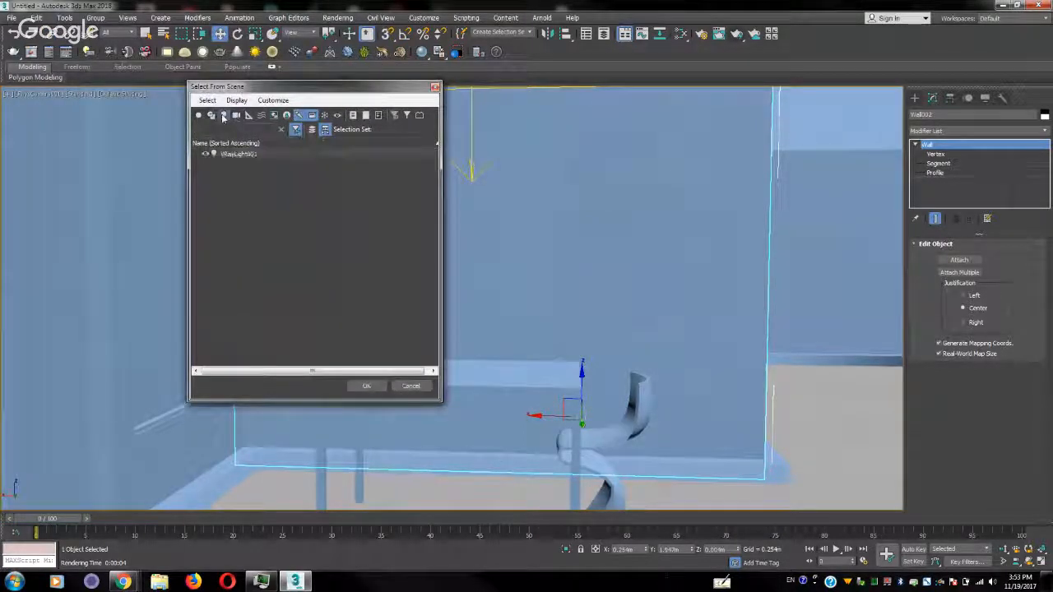
{"action": "double_click", "coordinate": [238, 155]}
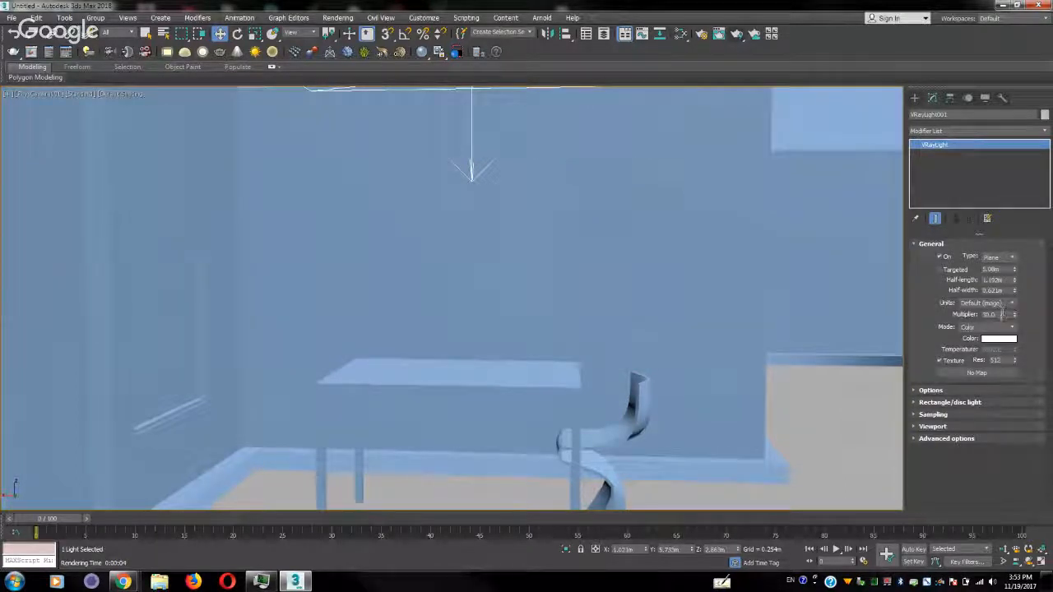
{"action": "left_click_drag", "start_coordinate": [1001, 316], "coordinate": [954, 321]}
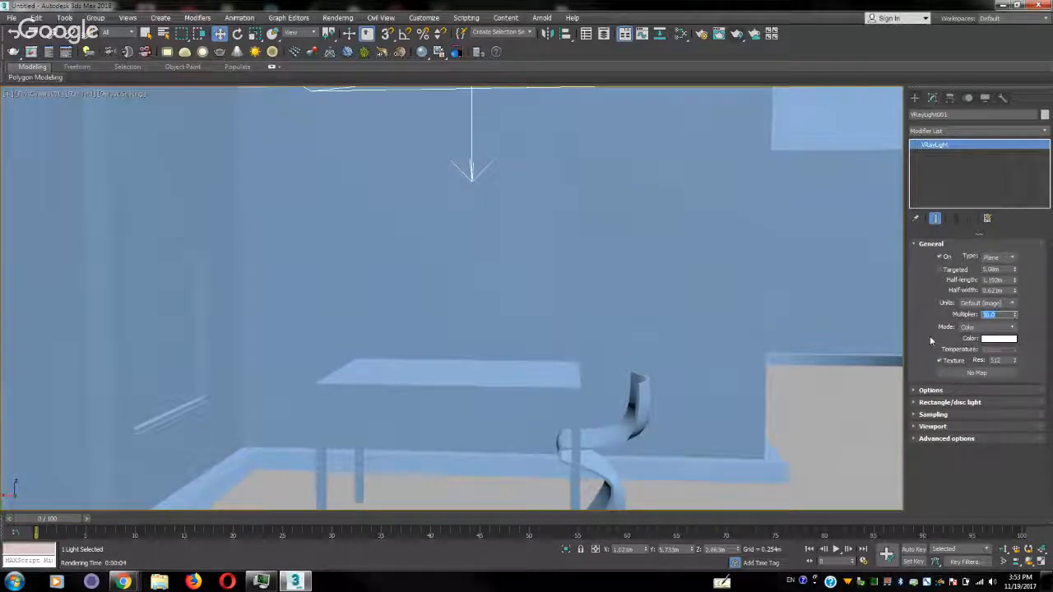
{"action": "type", "text": "3"}
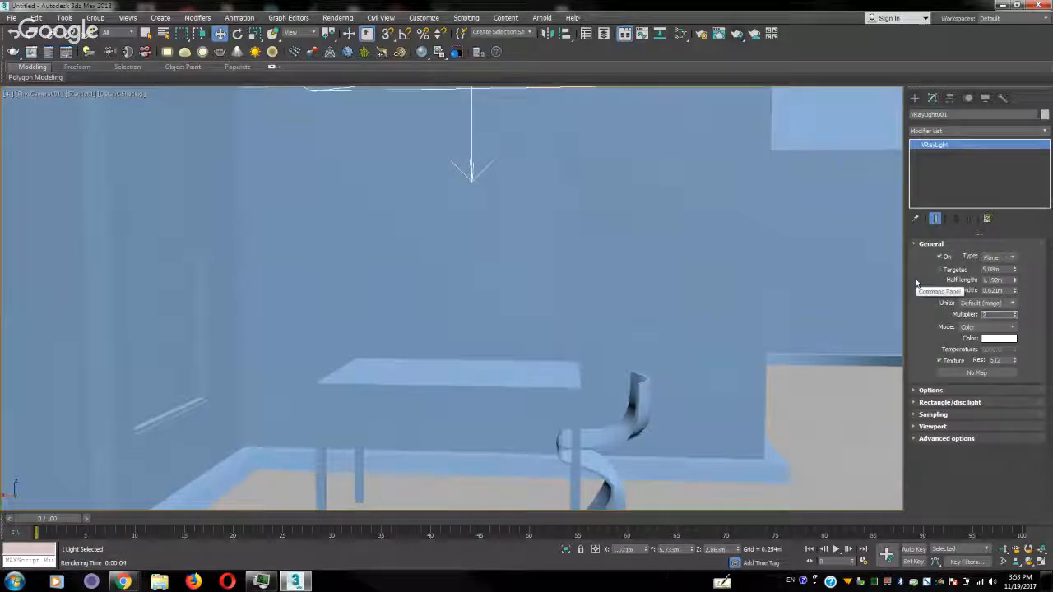
{"action": "key", "text": "Return"}
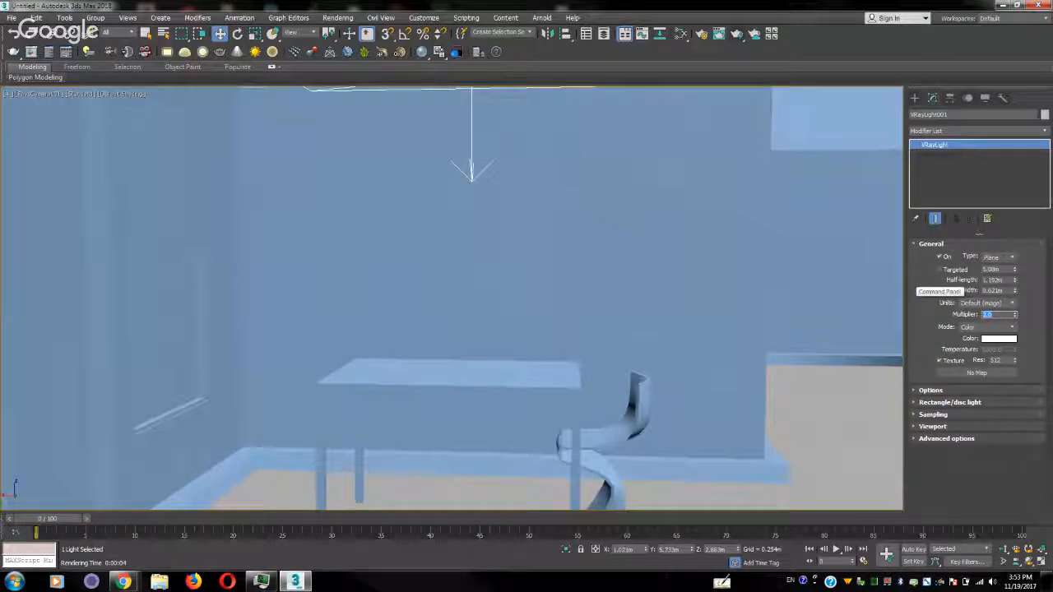
{"action": "left_click", "coordinate": [737, 35]}
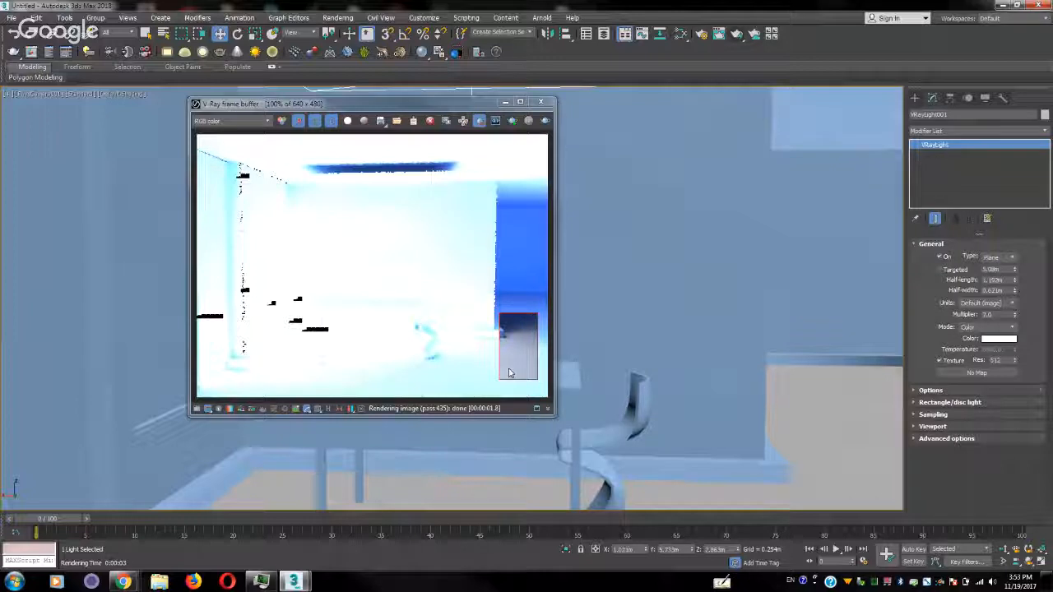
{"action": "left_click", "coordinate": [541, 102]}
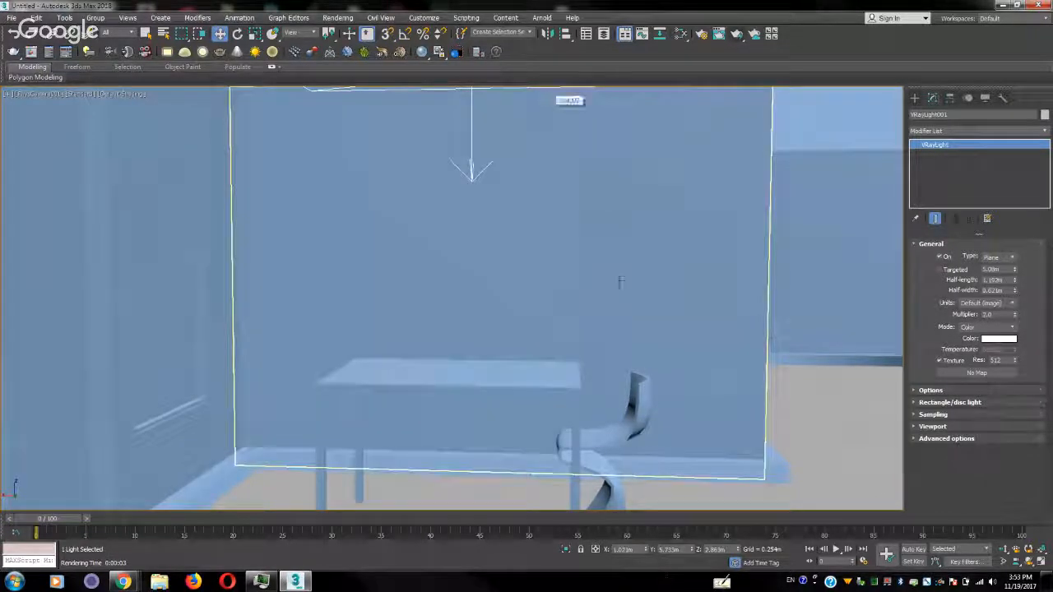
Turn off real-world scale on the Metal_Steel_Textured_White.jpg bitmap in the floor's material
{"action": "left_click", "coordinate": [806, 390]}
{"action": "key", "text": "m"}
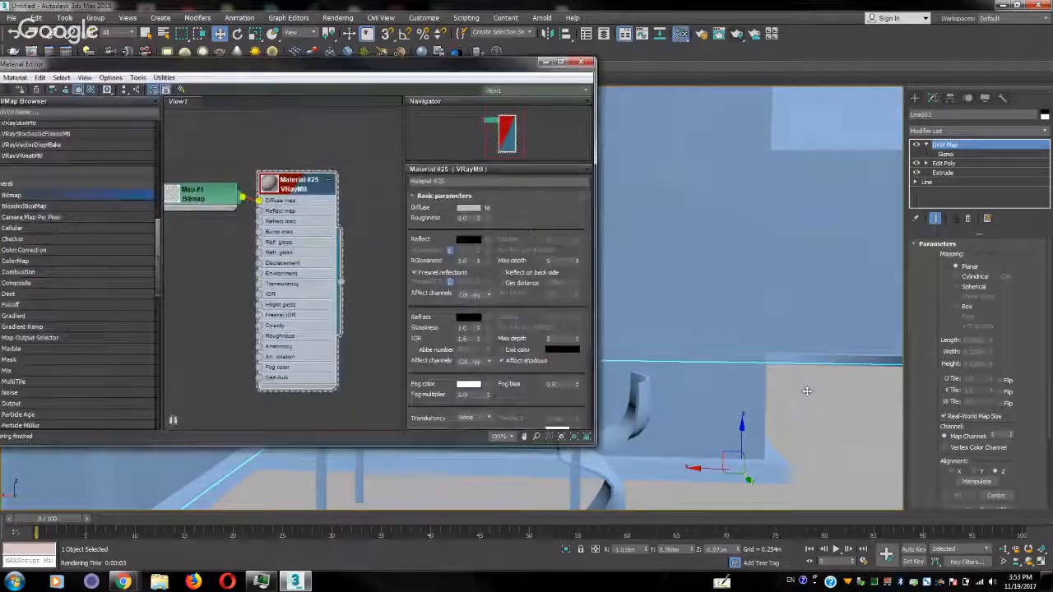
{"action": "left_click_drag", "start_coordinate": [322, 159], "coordinate": [324, 156]}
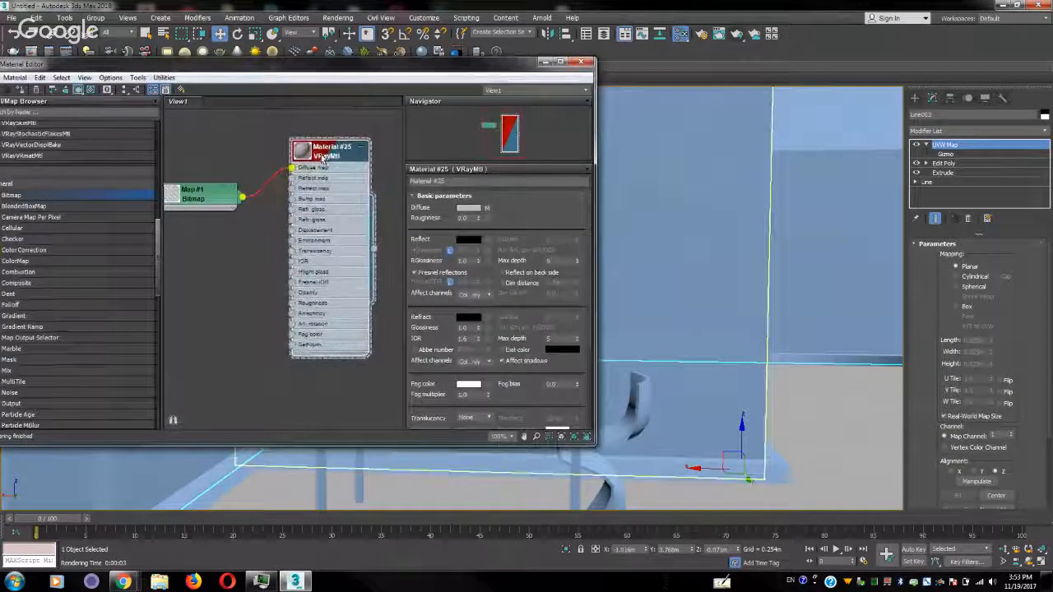
{"action": "left_click_drag", "start_coordinate": [210, 204], "coordinate": [246, 159]}
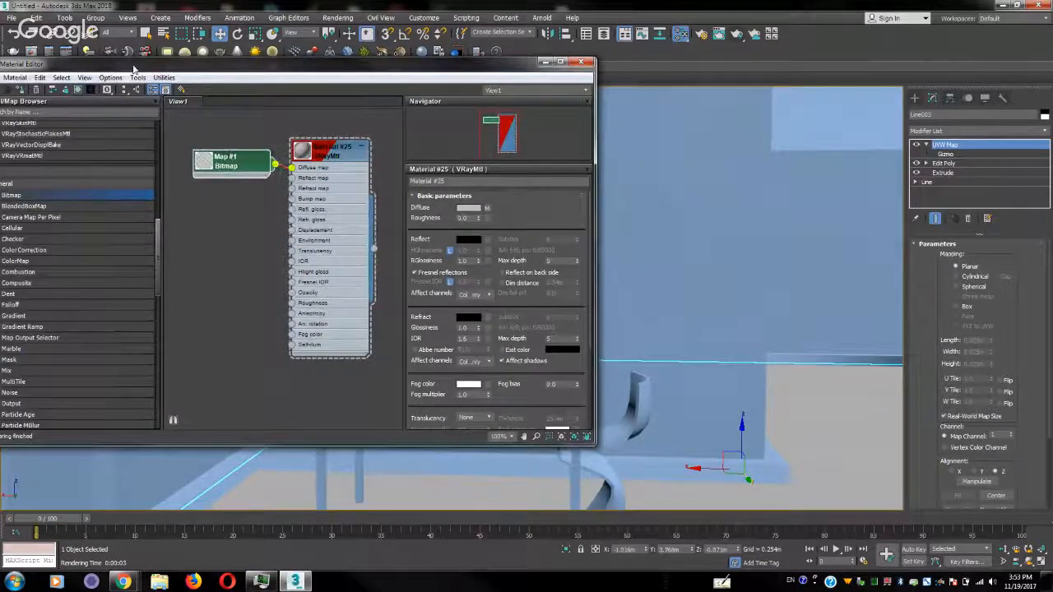
{"action": "left_click_drag", "start_coordinate": [133, 70], "coordinate": [219, 76]}
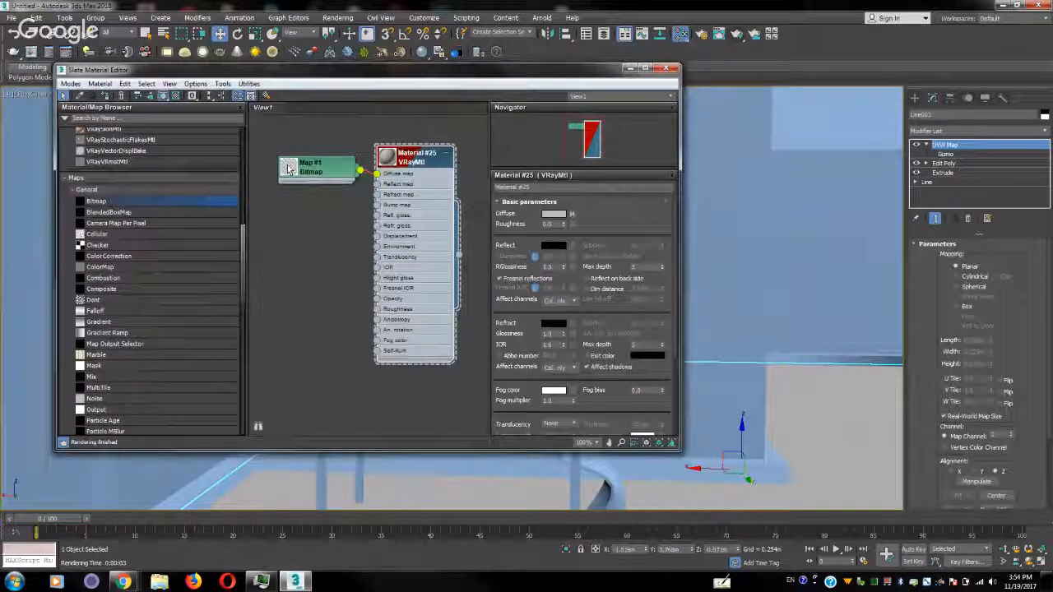
{"action": "double_click", "coordinate": [319, 169]}
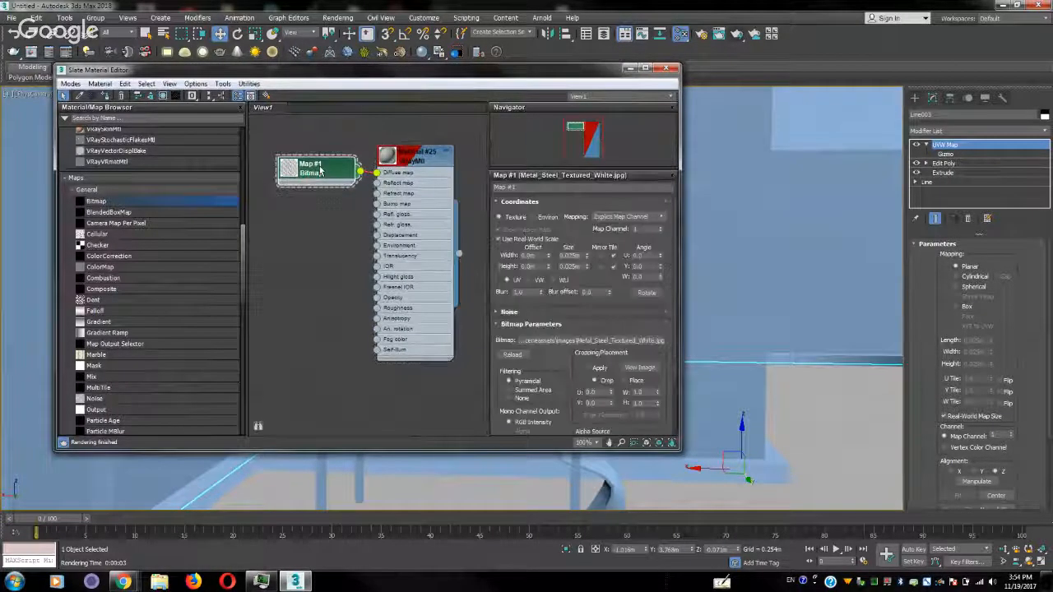
{"action": "left_click", "coordinate": [533, 240]}
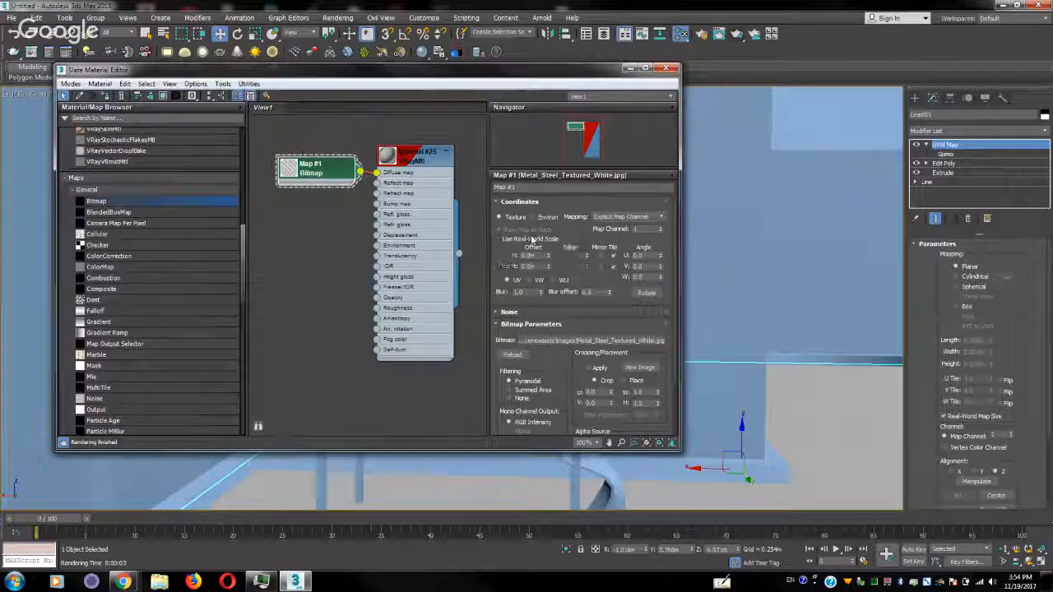
Set the floor bitmap's U and V tiling to 3
{"action": "double_click", "coordinate": [428, 159]}
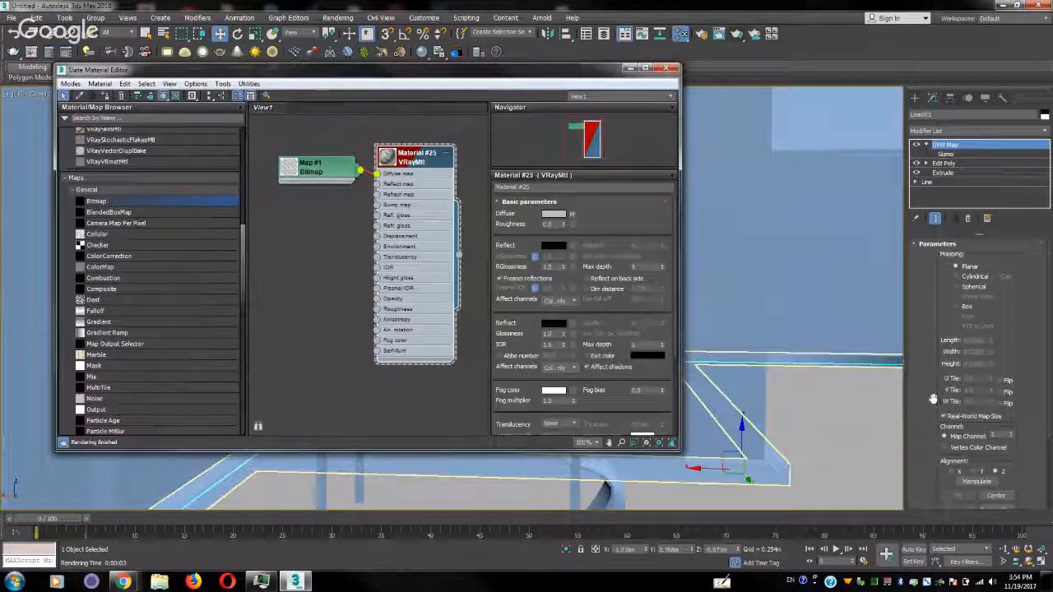
{"action": "left_click_drag", "start_coordinate": [932, 399], "coordinate": [937, 290]}
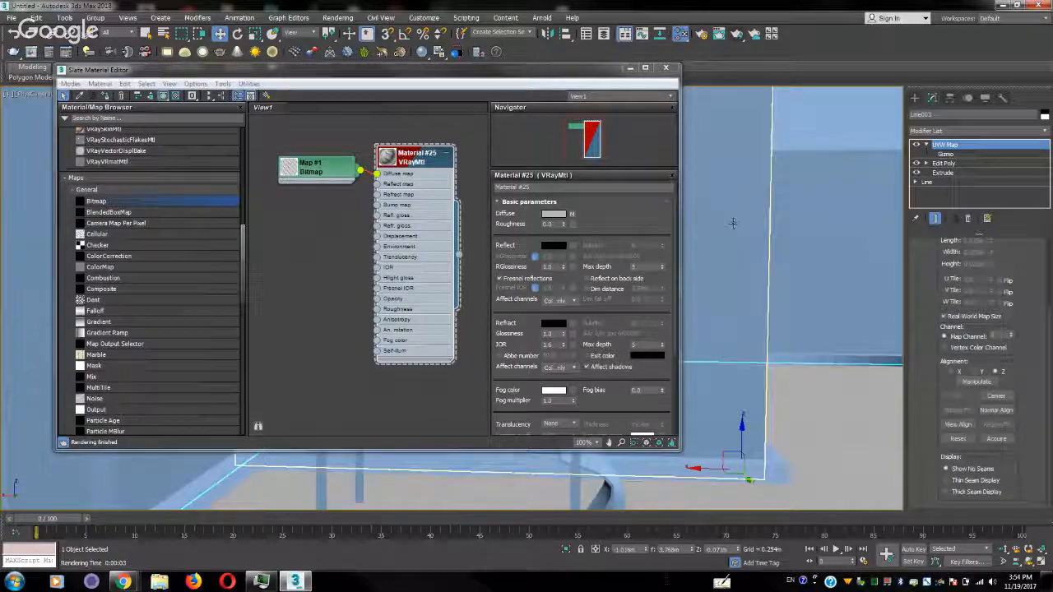
{"action": "double_click", "coordinate": [338, 170]}
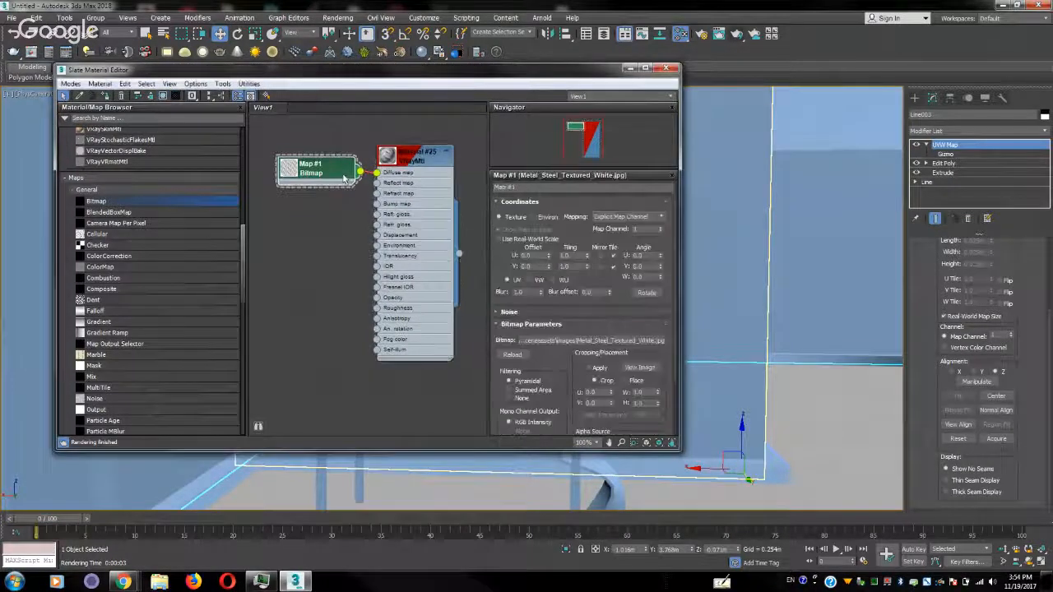
{"action": "double_click", "coordinate": [579, 257]}
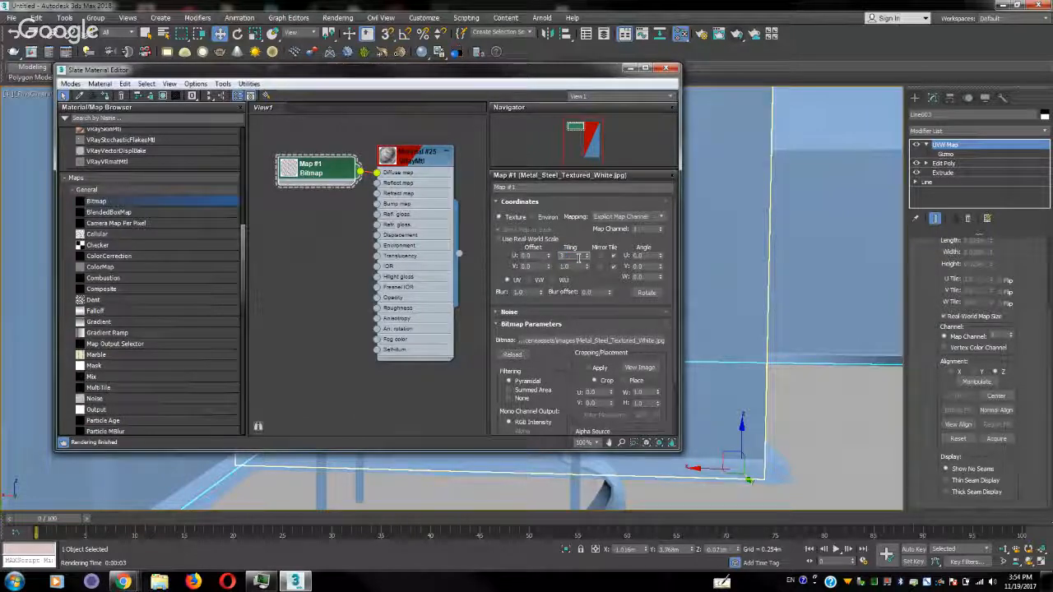
{"action": "type", "text": "3"}
{"action": "double_click", "coordinate": [574, 266]}
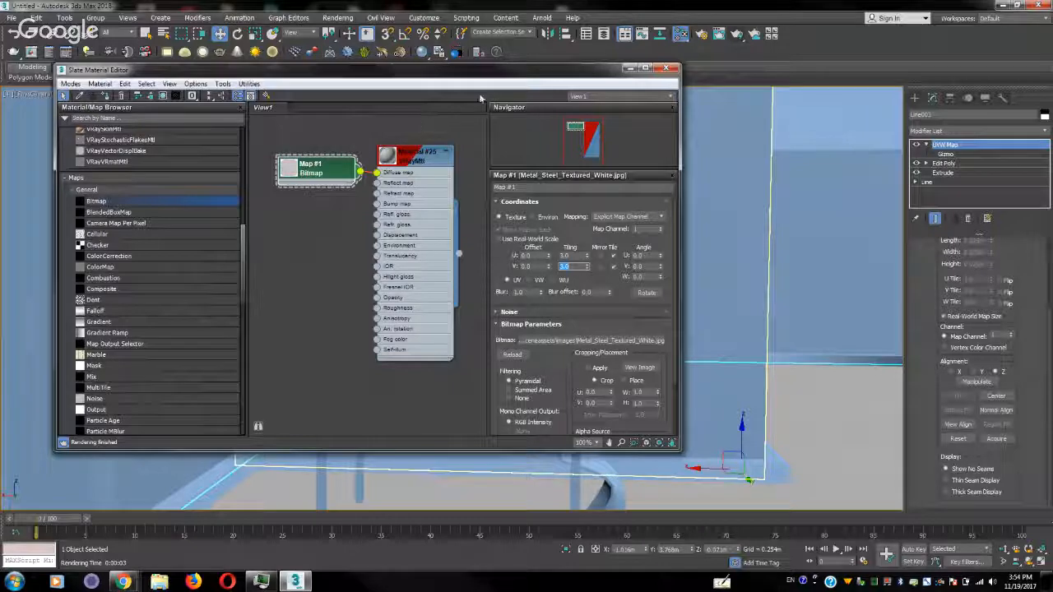
{"action": "left_click_drag", "start_coordinate": [512, 71], "coordinate": [309, 60]}
{"action": "right_click", "coordinate": [621, 285]}
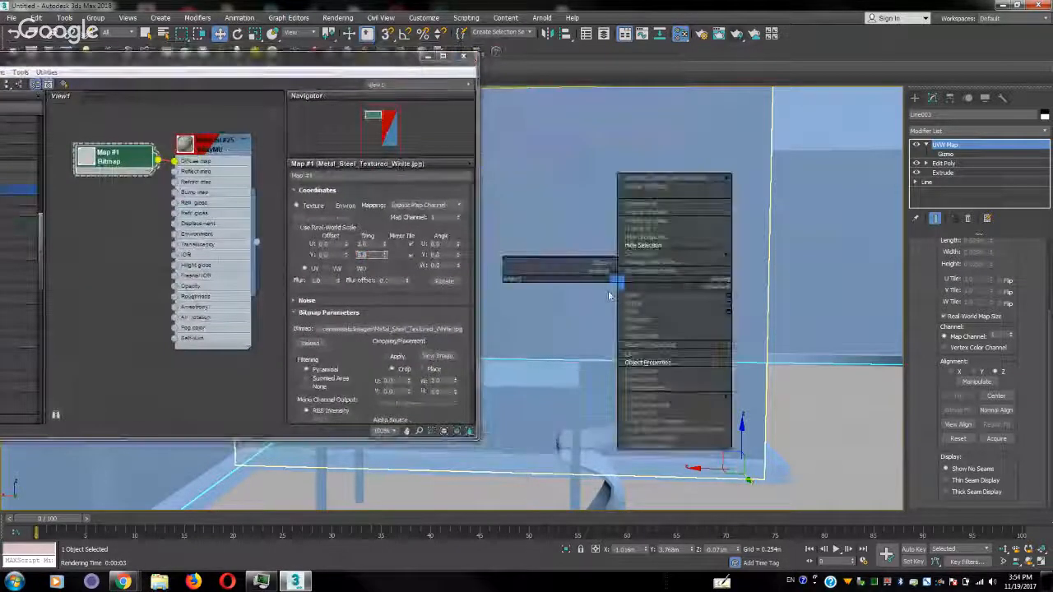
{"action": "left_click", "coordinate": [652, 363]}
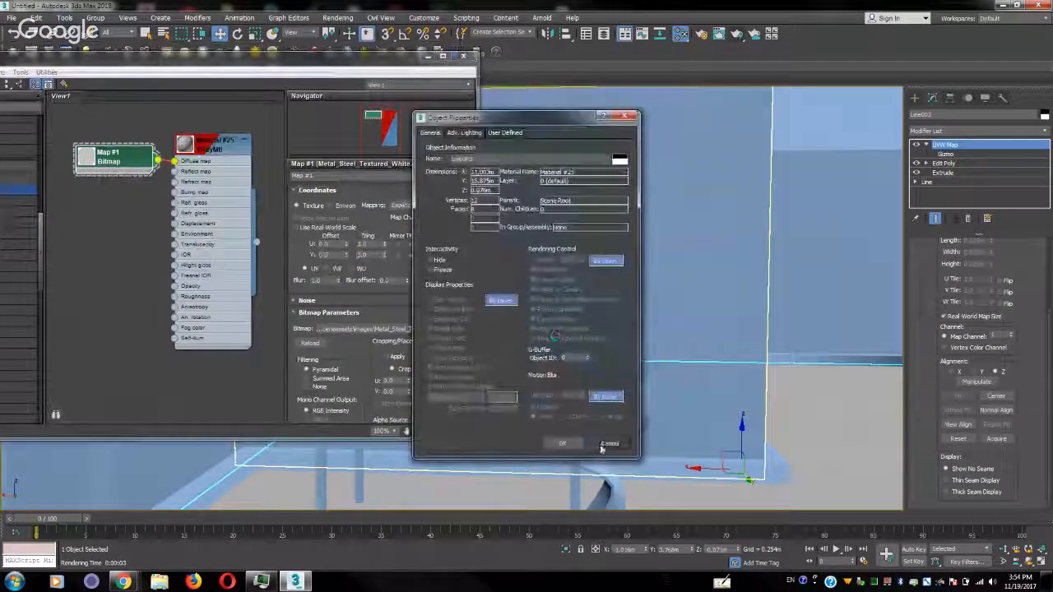
{"action": "left_click", "coordinate": [606, 447]}
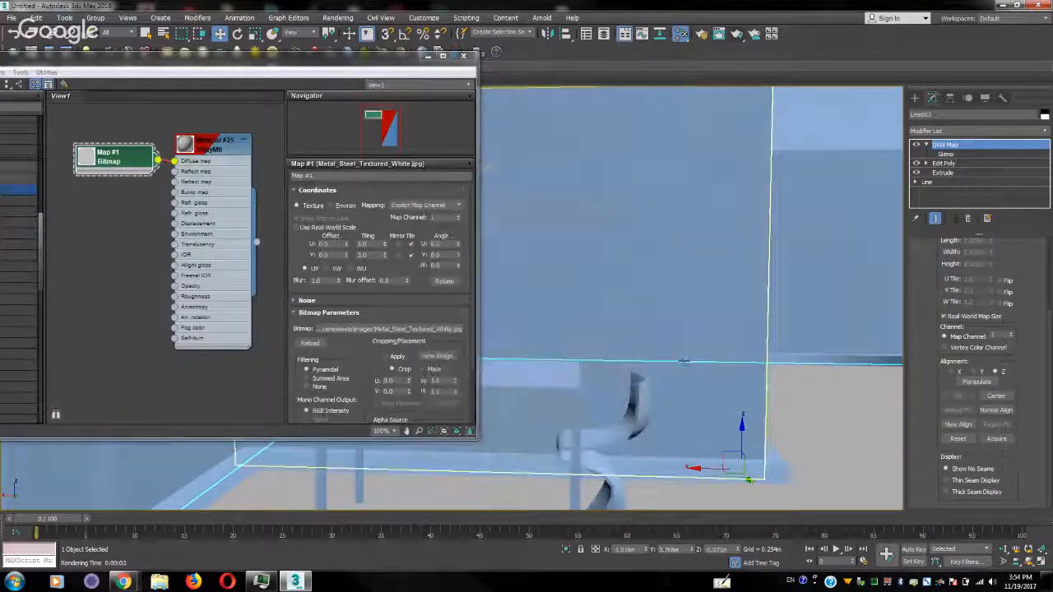
Test-render the marked region from a close perspective view of the floor to check its texture, and close the frame buffer
{"action": "middle_click_drag", "start_coordinate": [636, 347], "coordinate": [655, 231], "text": "alt"}
{"action": "scroll", "coordinate": [631, 360], "scroll_direction": "up", "scroll_amount": 5}
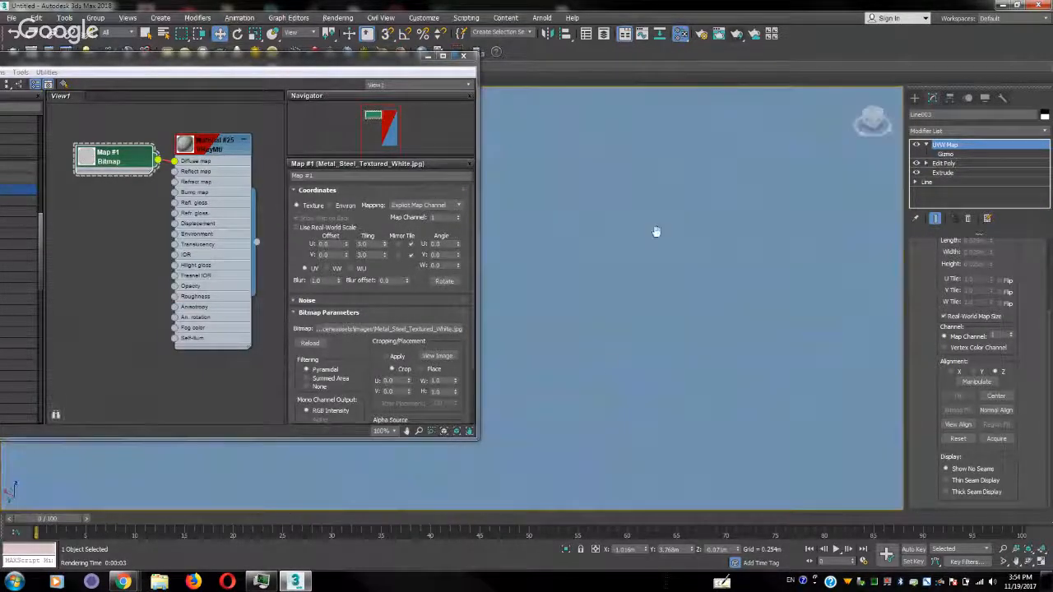
{"action": "scroll", "coordinate": [634, 373], "scroll_direction": "down", "scroll_amount": 5}
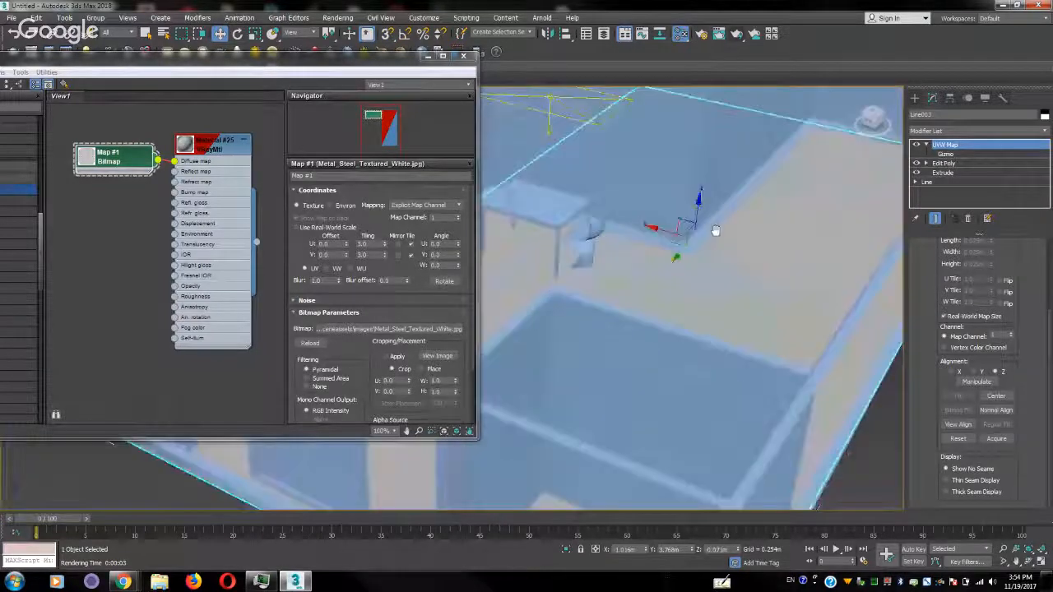
{"action": "scroll", "coordinate": [715, 230], "scroll_direction": "up", "scroll_amount": 4}
{"action": "middle_click_drag", "start_coordinate": [698, 251], "coordinate": [725, 225], "text": "alt"}
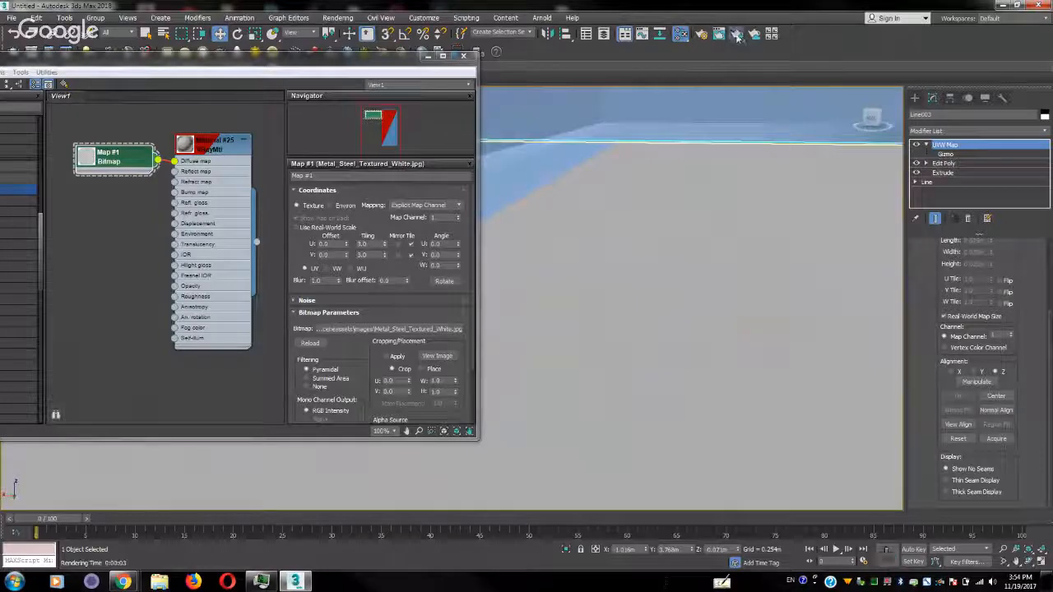
{"action": "left_click", "coordinate": [738, 36]}
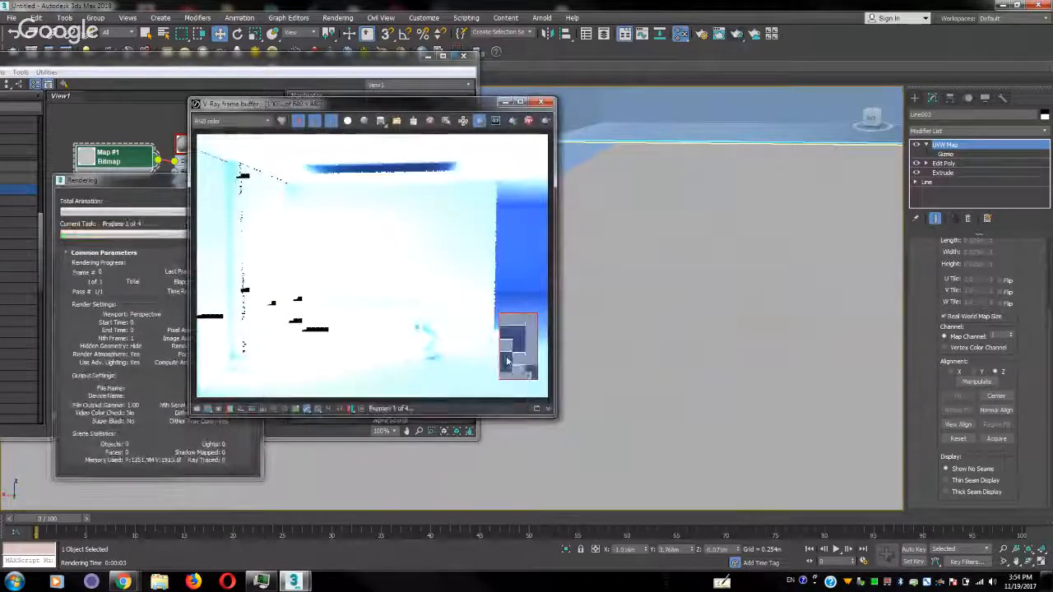
{"action": "left_click_drag", "start_coordinate": [340, 107], "coordinate": [670, 151]}
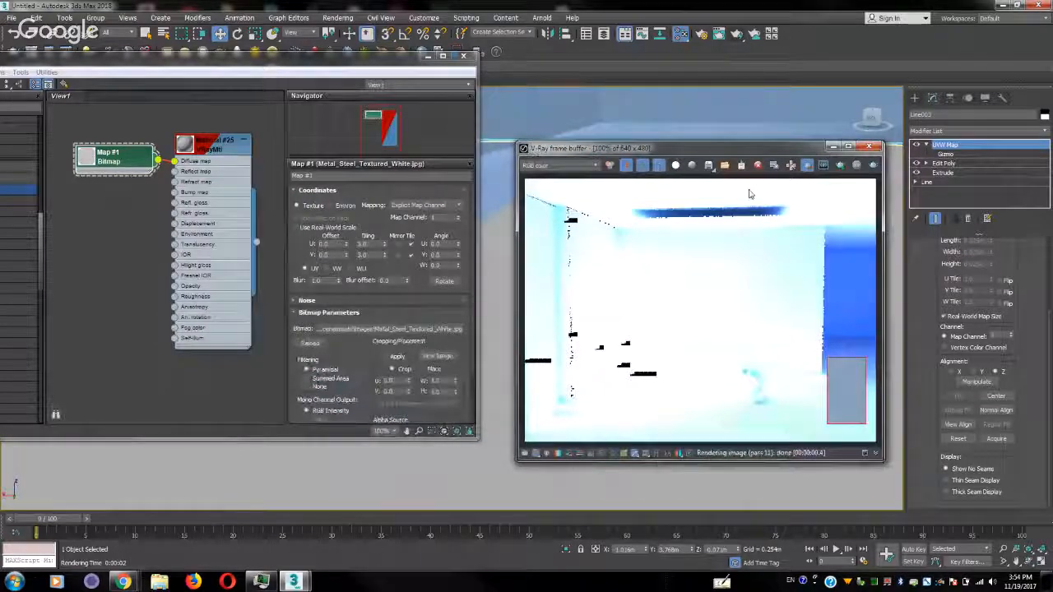
{"action": "left_click", "coordinate": [868, 146]}
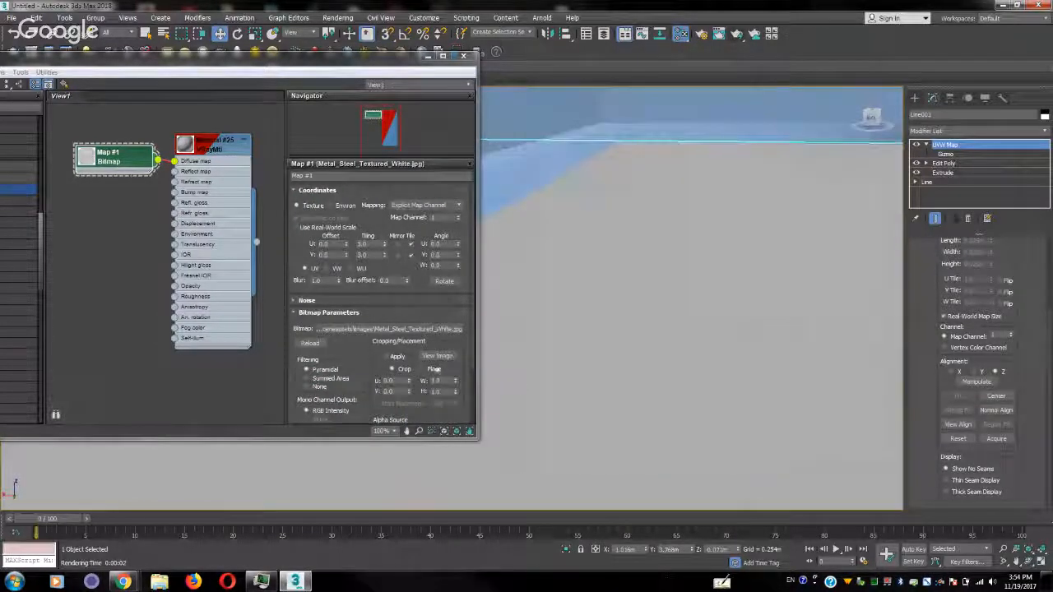
Preview the Metal_Steel_Textured_White.jpg image used by the floor's bitmap map, and close the preview
{"action": "left_click", "coordinate": [438, 355]}
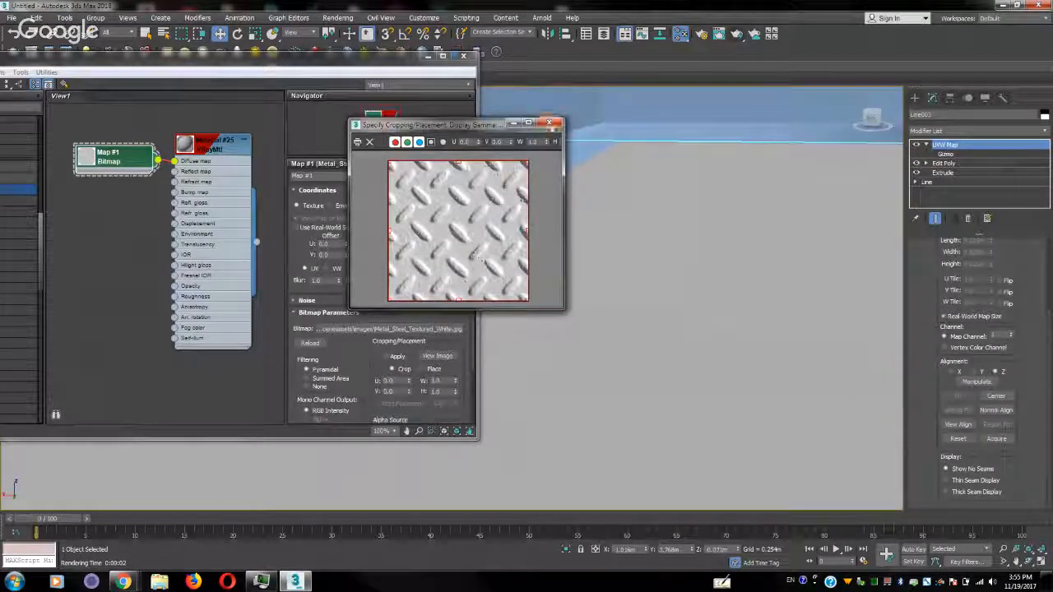
{"action": "left_click", "coordinate": [548, 123]}
{"action": "scroll", "coordinate": [696, 265], "scroll_direction": "down", "scroll_amount": 5}
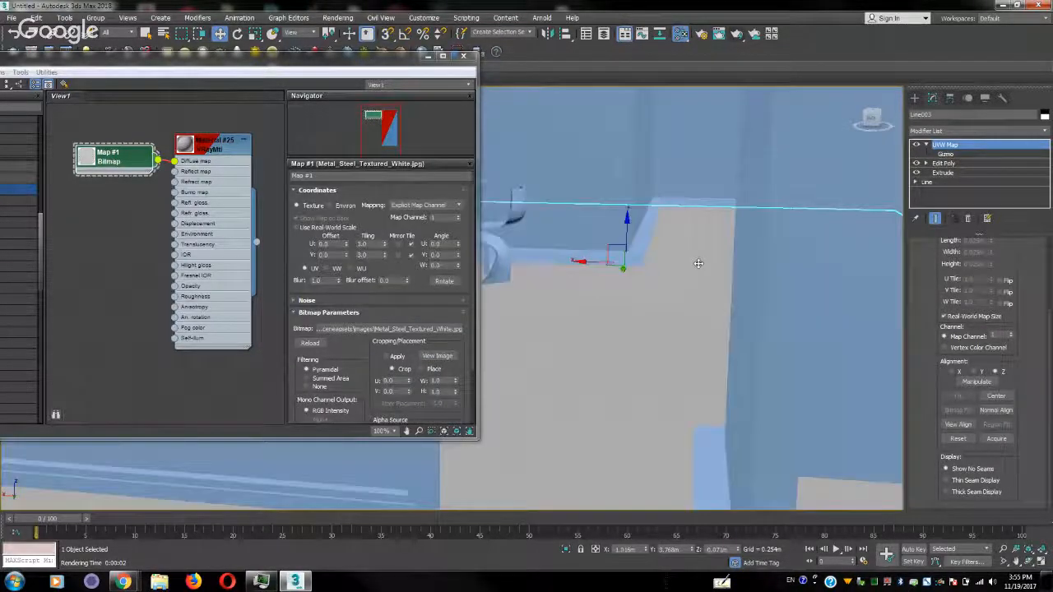
Convert the floor object to an Editable Poly, collapsing its modifier stack
{"action": "middle_click_drag", "start_coordinate": [698, 263], "coordinate": [721, 278], "text": "alt"}
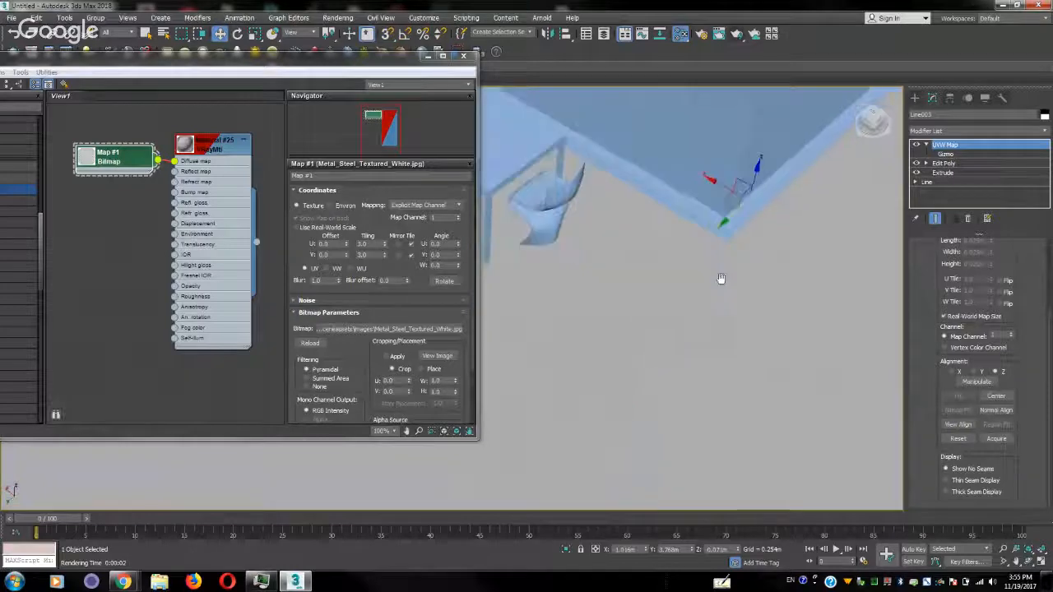
{"action": "scroll", "coordinate": [722, 276], "scroll_direction": "down", "scroll_amount": 4}
{"action": "scroll", "coordinate": [741, 249], "scroll_direction": "down", "scroll_amount": 4}
{"action": "right_click", "coordinate": [747, 244]}
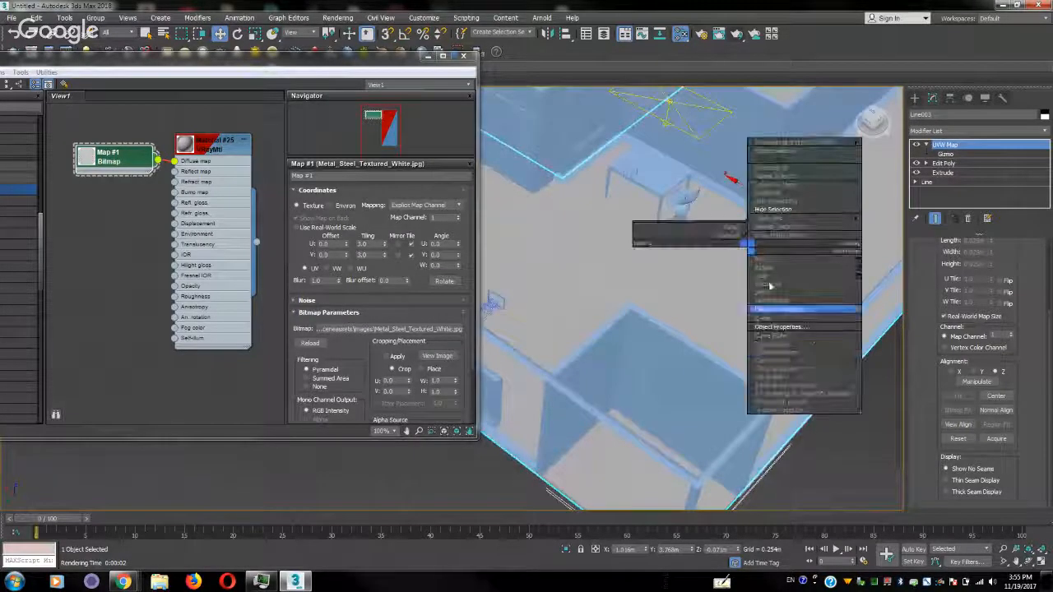
{"action": "mouse_move", "coordinate": [833, 362]}
{"action": "left_click", "coordinate": [879, 369]}
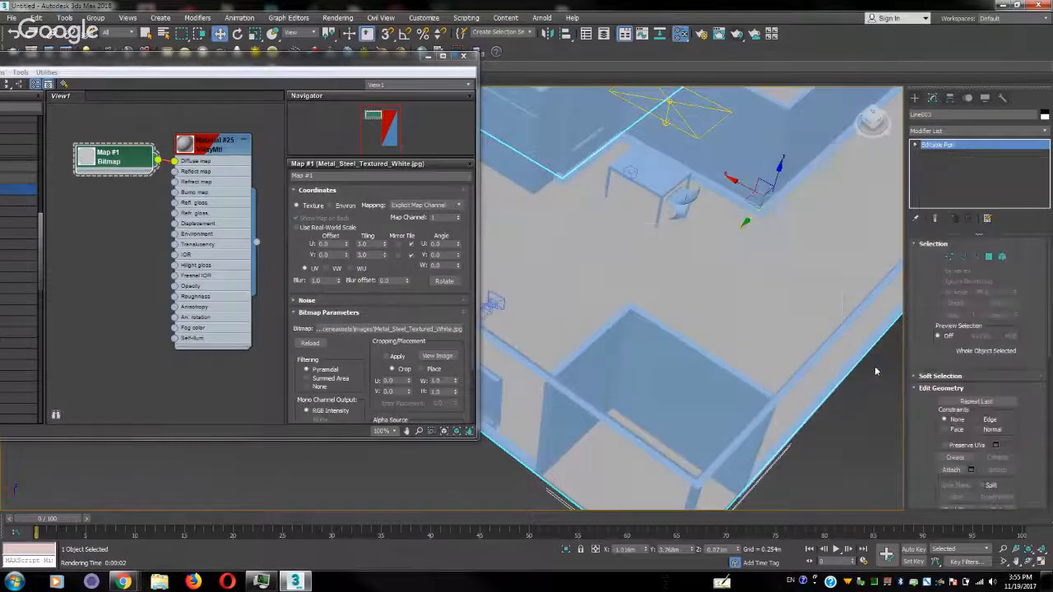
Try a new UVW Map modifier on the floor and look through its mapping parameters
{"action": "middle_click_drag", "start_coordinate": [786, 261], "coordinate": [729, 277], "text": "alt"}
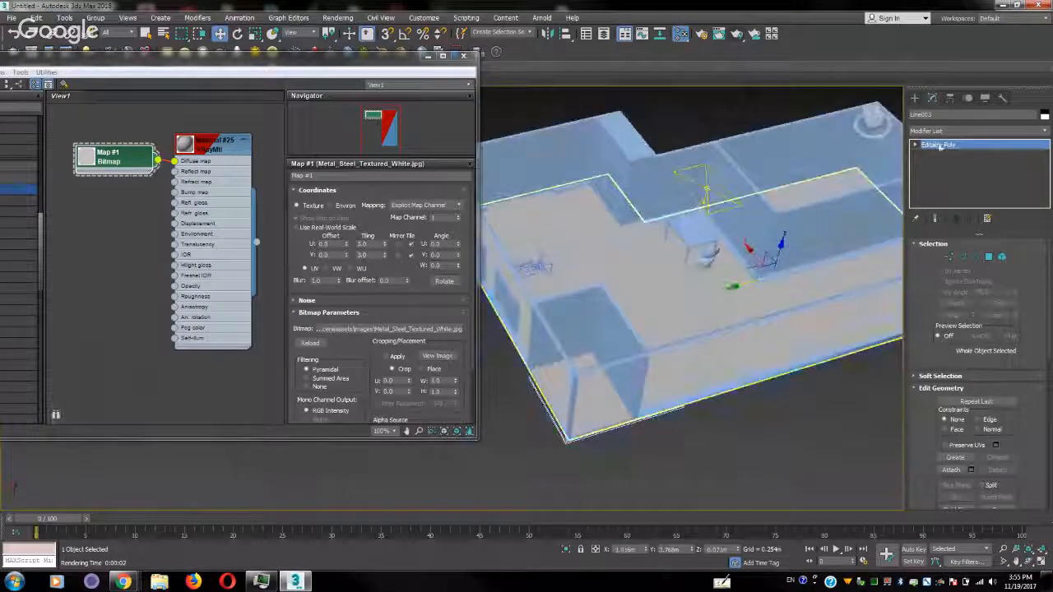
{"action": "left_click", "coordinate": [1045, 132]}
{"action": "scroll", "coordinate": [982, 401], "scroll_direction": "down", "scroll_amount": 6}
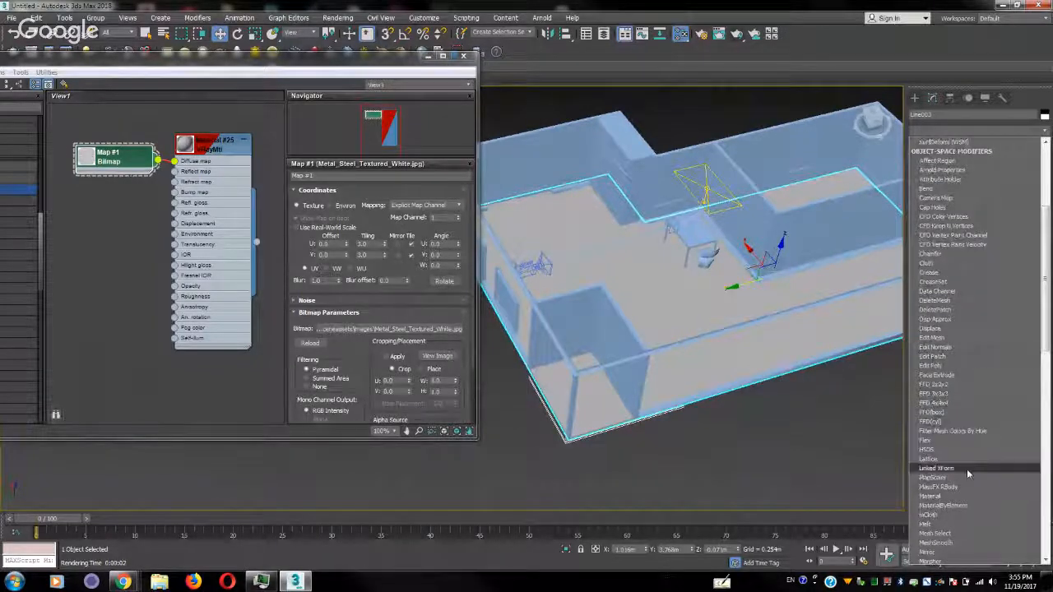
{"action": "scroll", "coordinate": [967, 478], "scroll_direction": "down", "scroll_amount": 8}
{"action": "scroll", "coordinate": [967, 477], "scroll_direction": "down", "scroll_amount": 12}
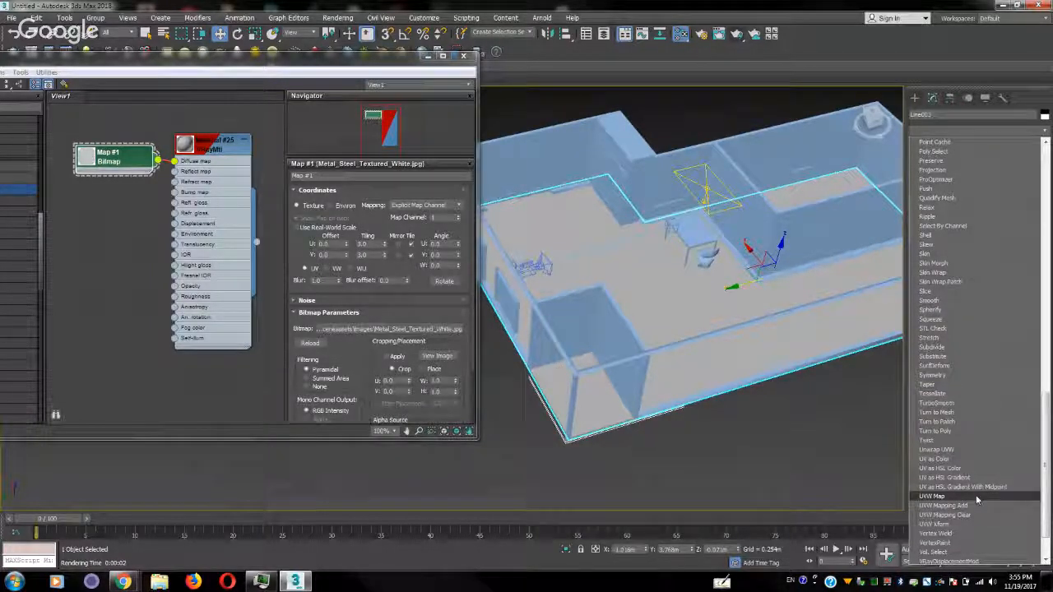
{"action": "left_click", "coordinate": [977, 497]}
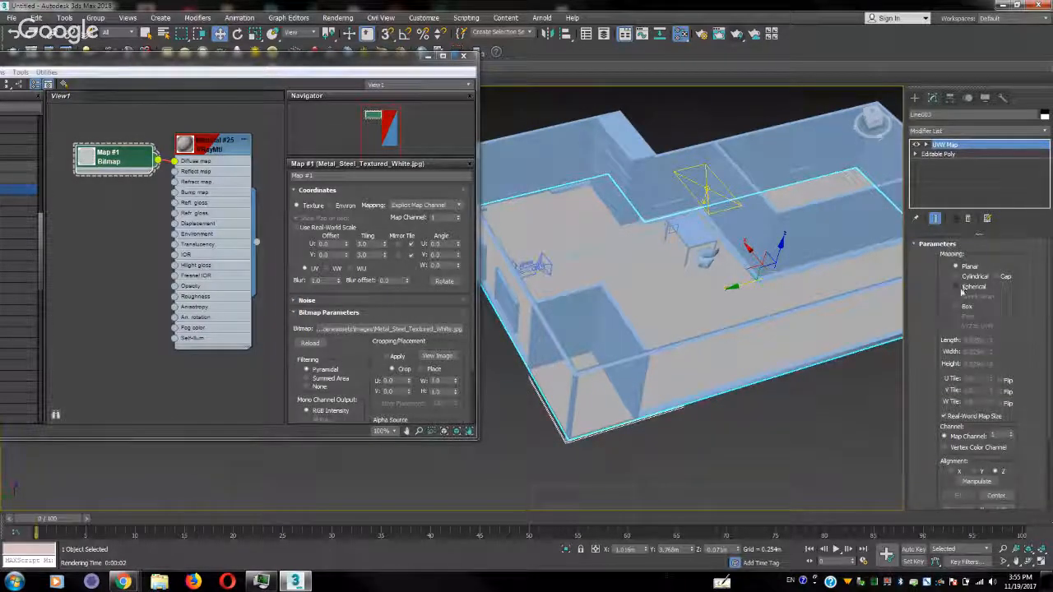
{"action": "scroll", "coordinate": [943, 395], "scroll_direction": "down", "scroll_amount": 4}
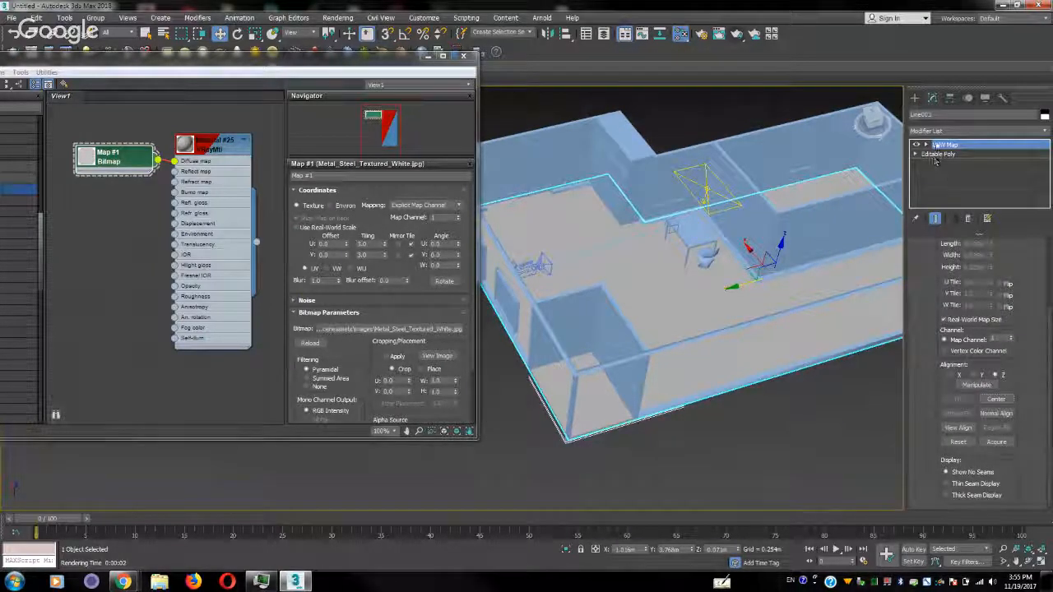
{"action": "scroll", "coordinate": [923, 288], "scroll_direction": "up", "scroll_amount": 4}
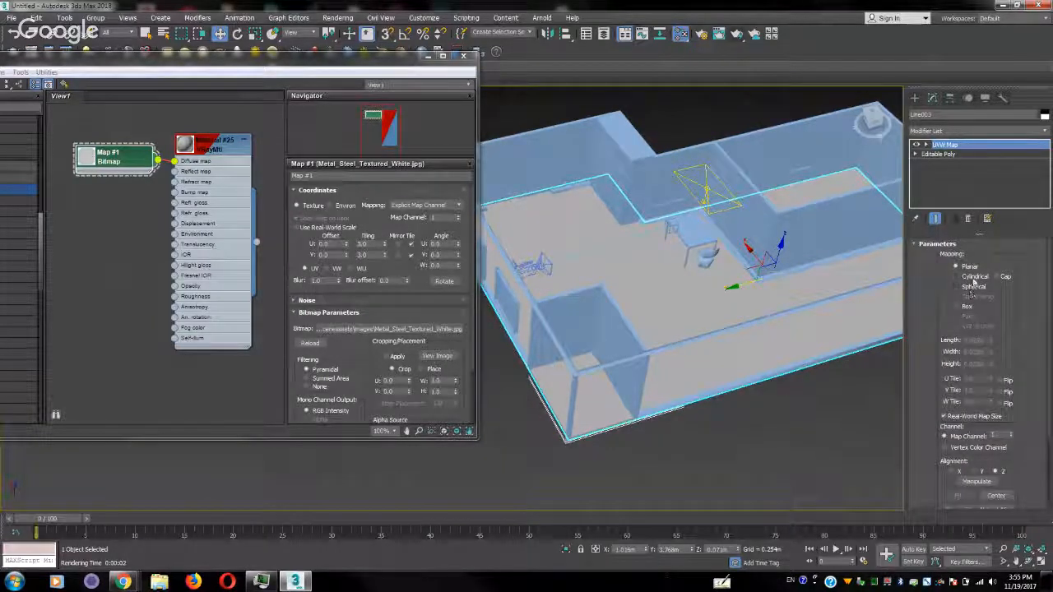
{"action": "scroll", "coordinate": [930, 408], "scroll_direction": "down", "scroll_amount": 2}
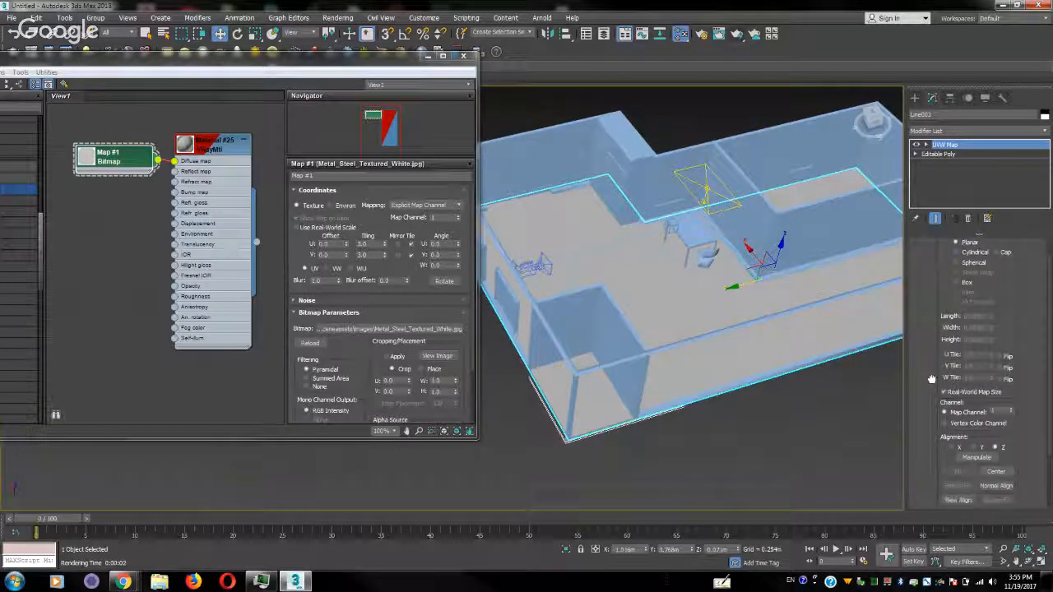
Try Acquire on the floor's UVW Map gizmo, and remove the UVW Map modifier
{"action": "left_click", "coordinate": [925, 145]}
{"action": "left_click", "coordinate": [945, 154]}
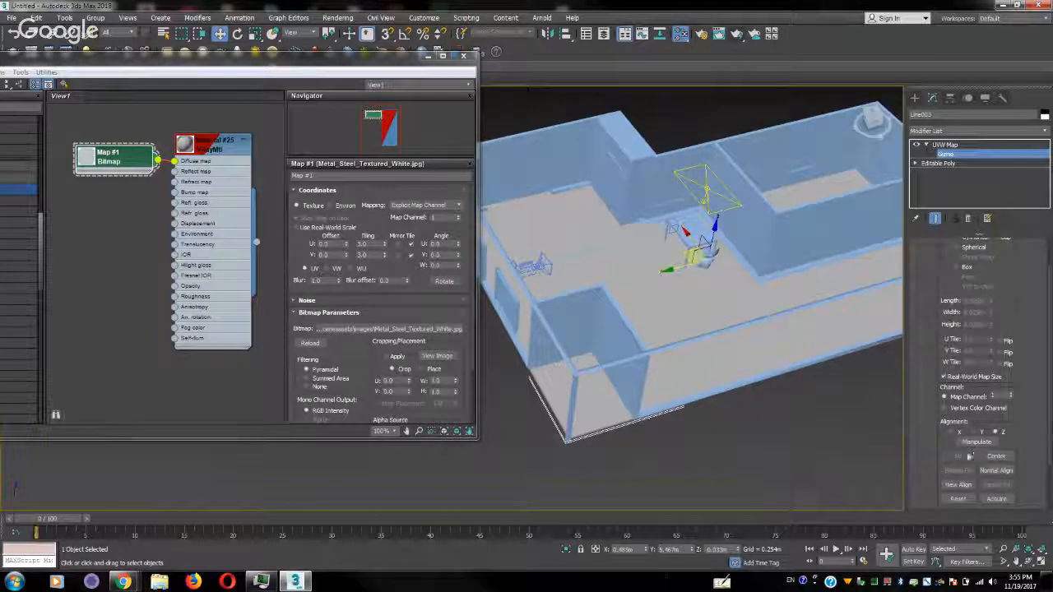
{"action": "left_click", "coordinate": [1001, 501]}
{"action": "left_click", "coordinate": [1004, 500]}
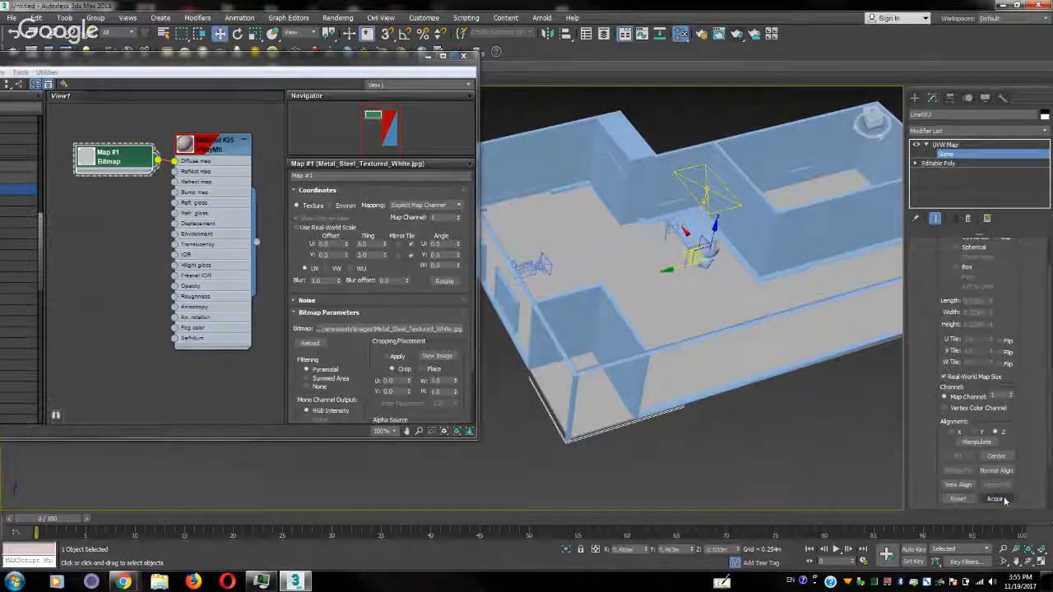
{"action": "left_click", "coordinate": [950, 147]}
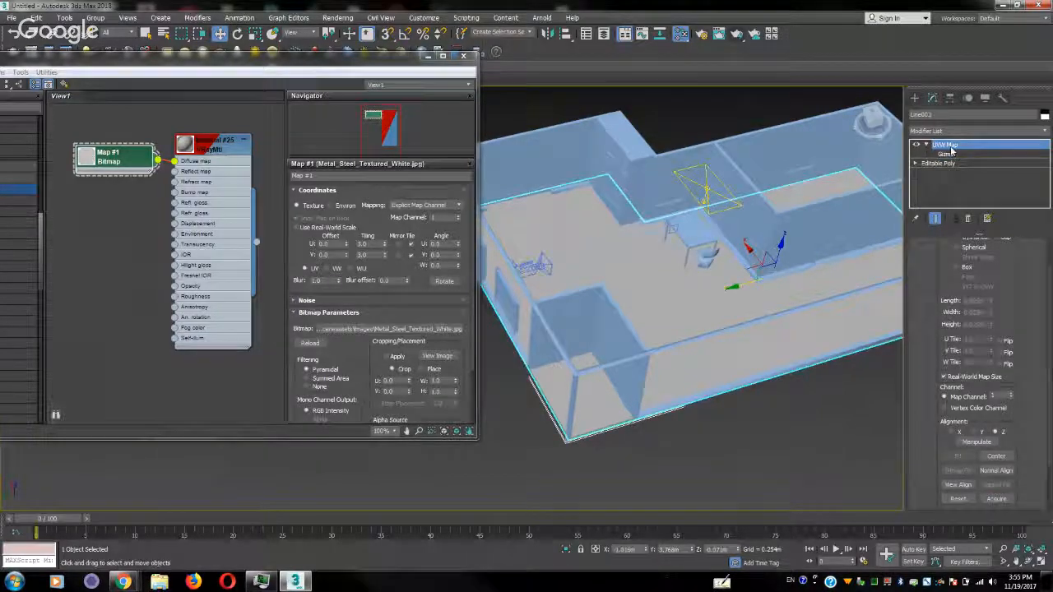
{"action": "left_click", "coordinate": [968, 219]}
Add an Unwrap UVW modifier to the floor
{"action": "left_click", "coordinate": [1045, 133]}
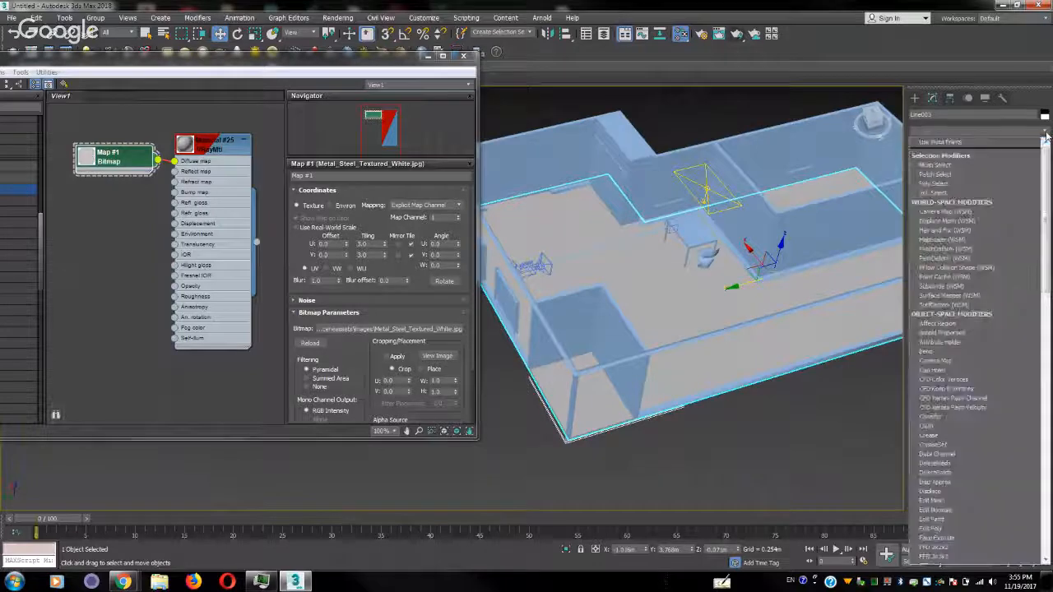
{"action": "scroll", "coordinate": [954, 329], "scroll_direction": "down", "scroll_amount": 5}
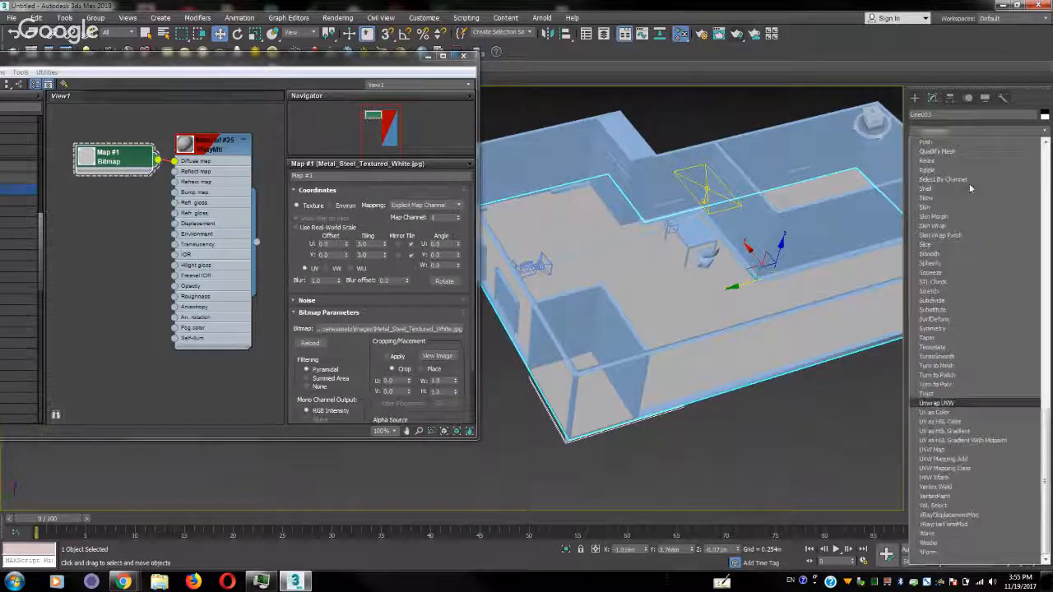
{"action": "left_click", "coordinate": [952, 407]}
Select the floor's top polygon in the Unwrap UVW modifier, apply a quick planar map to it, and leave polygon selection
{"action": "left_click", "coordinate": [978, 262]}
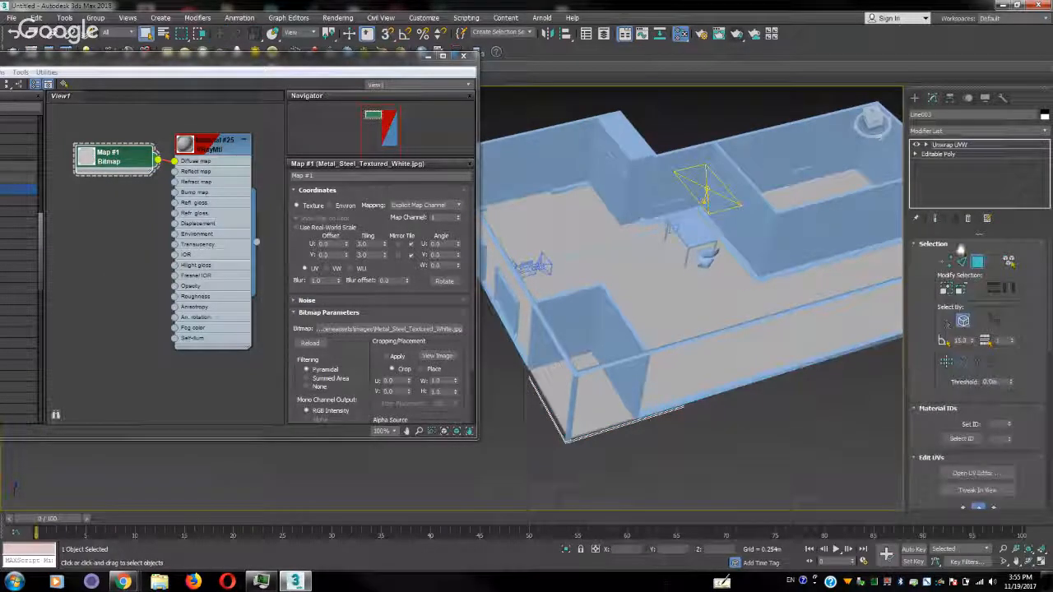
{"action": "left_click", "coordinate": [718, 302]}
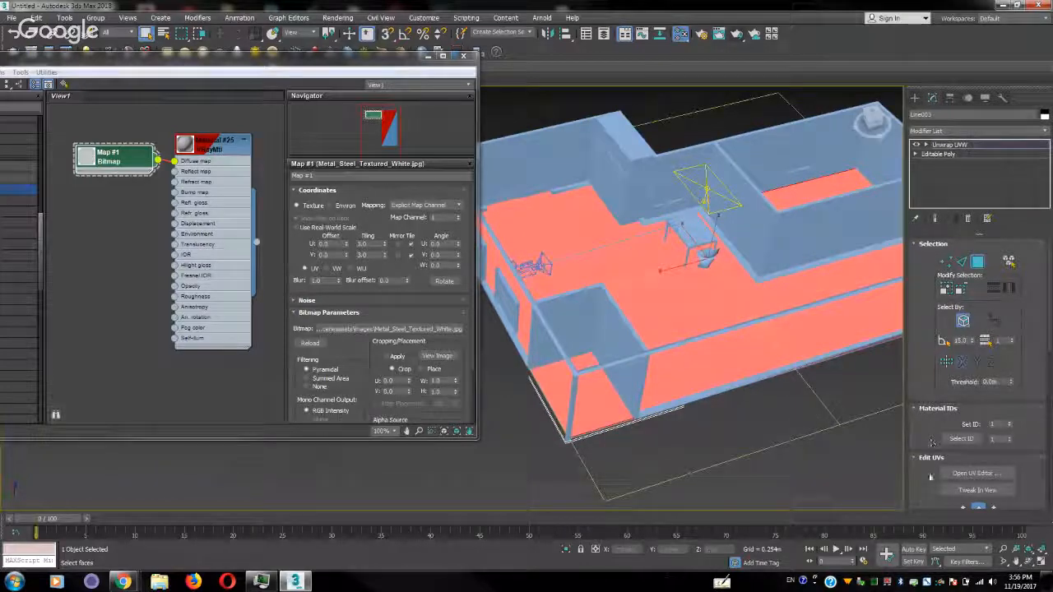
{"action": "scroll", "coordinate": [938, 428], "scroll_direction": "down", "scroll_amount": 5}
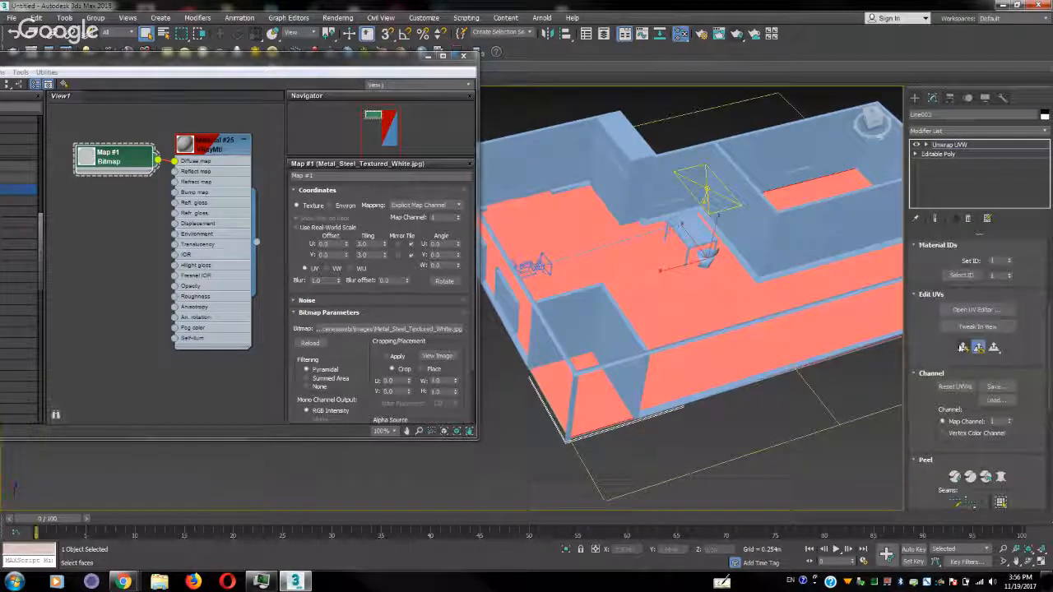
{"action": "left_click", "coordinate": [963, 347]}
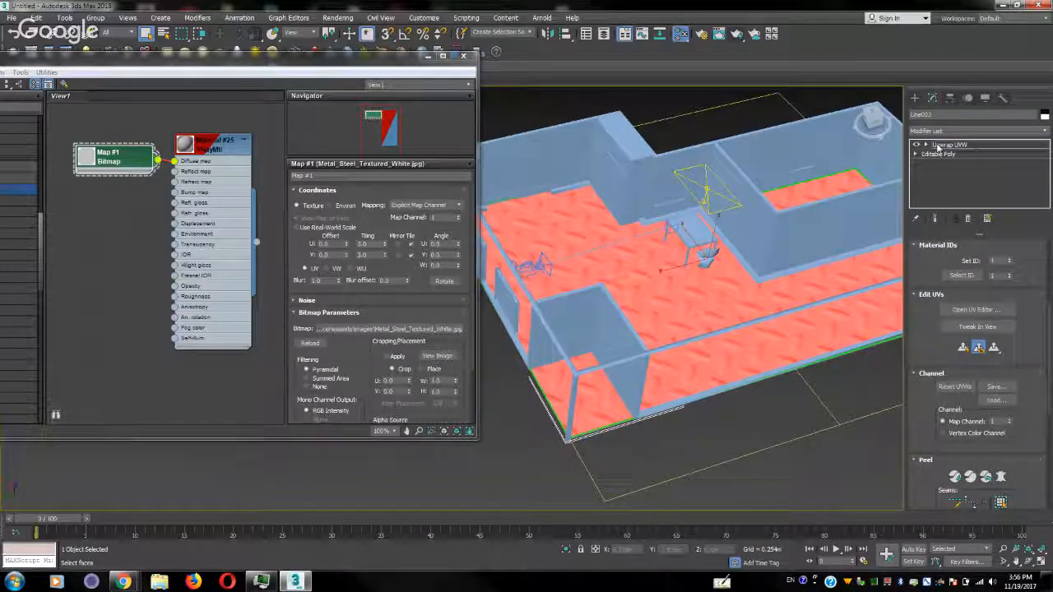
{"action": "left_click", "coordinate": [927, 146]}
{"action": "left_click", "coordinate": [946, 145]}
{"action": "left_click", "coordinate": [927, 146]}
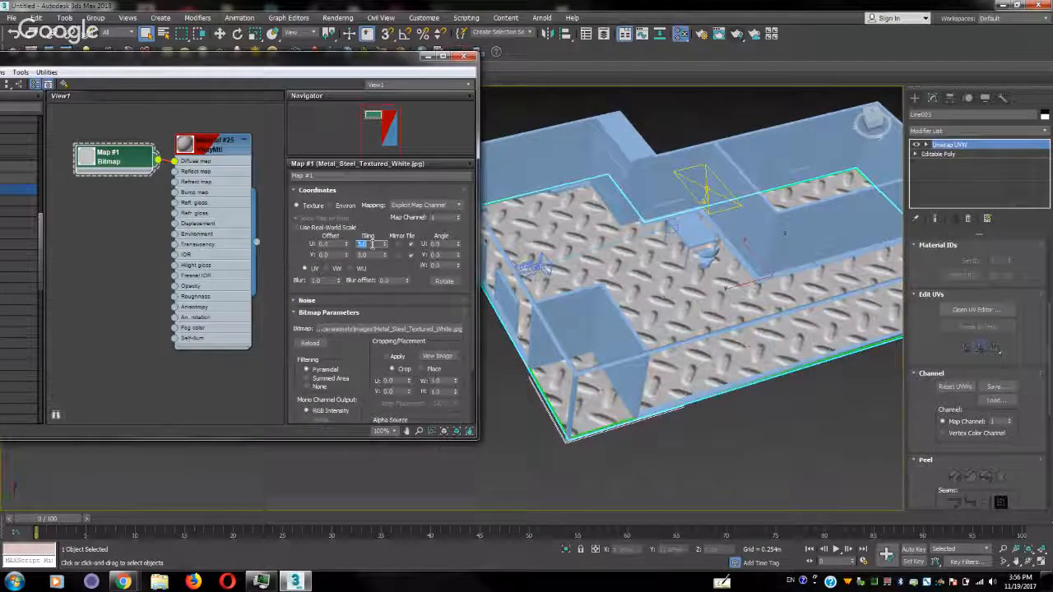
Set the floor bitmap's U and V tiling to 10
{"action": "type", "text": "10"}
{"action": "key", "text": "Tab"}
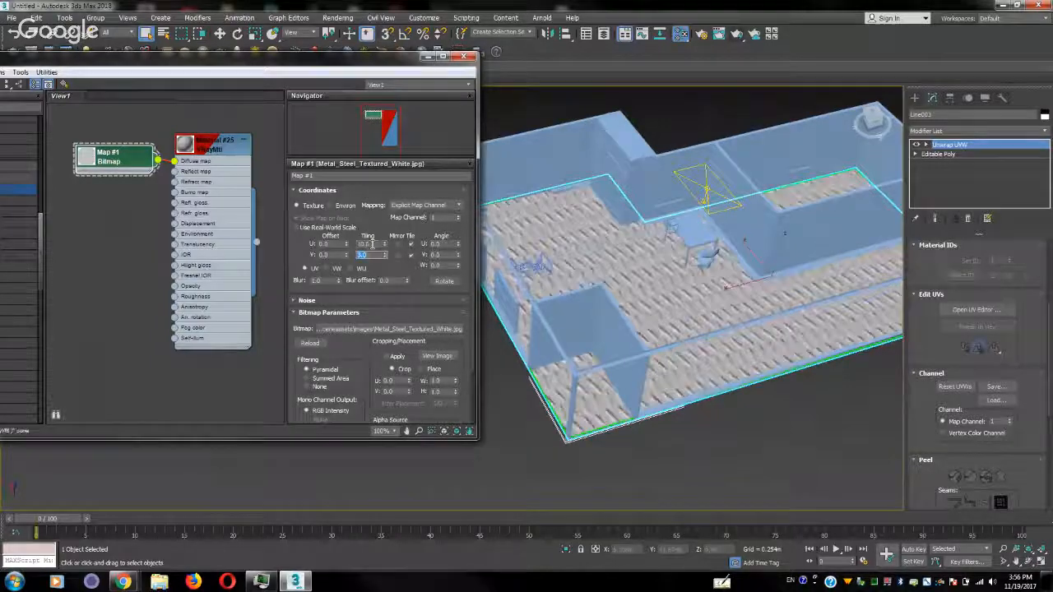
{"action": "type", "text": "10"}
{"action": "key", "text": "Return"}
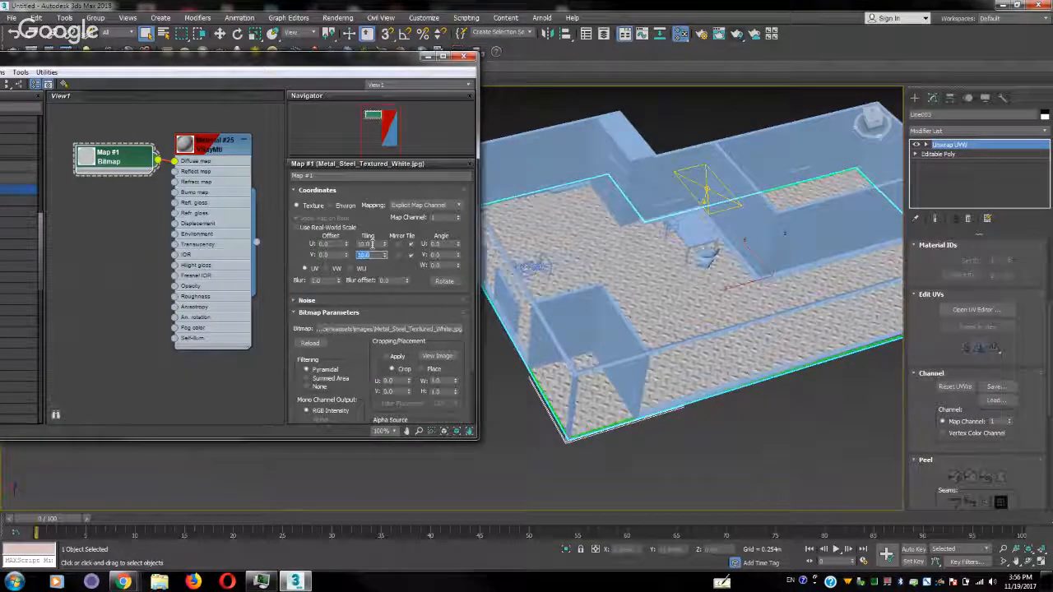
Set the floor bitmap's U and V tiling to 20 and close the material editor
{"action": "type", "text": "20"}
{"action": "left_click", "coordinate": [366, 244]}
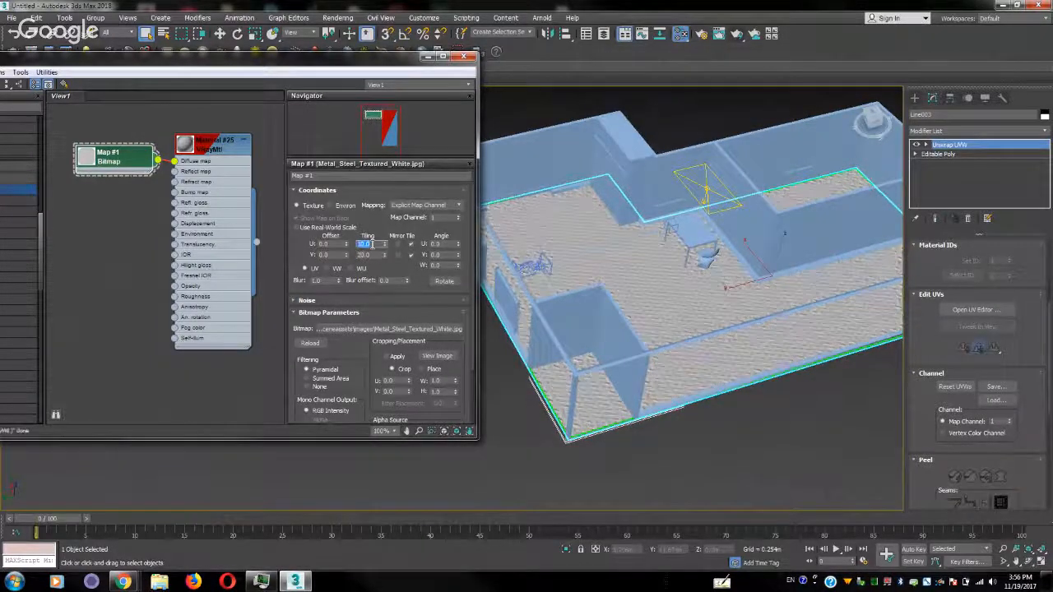
{"action": "type", "text": "20"}
{"action": "key", "text": "Return"}
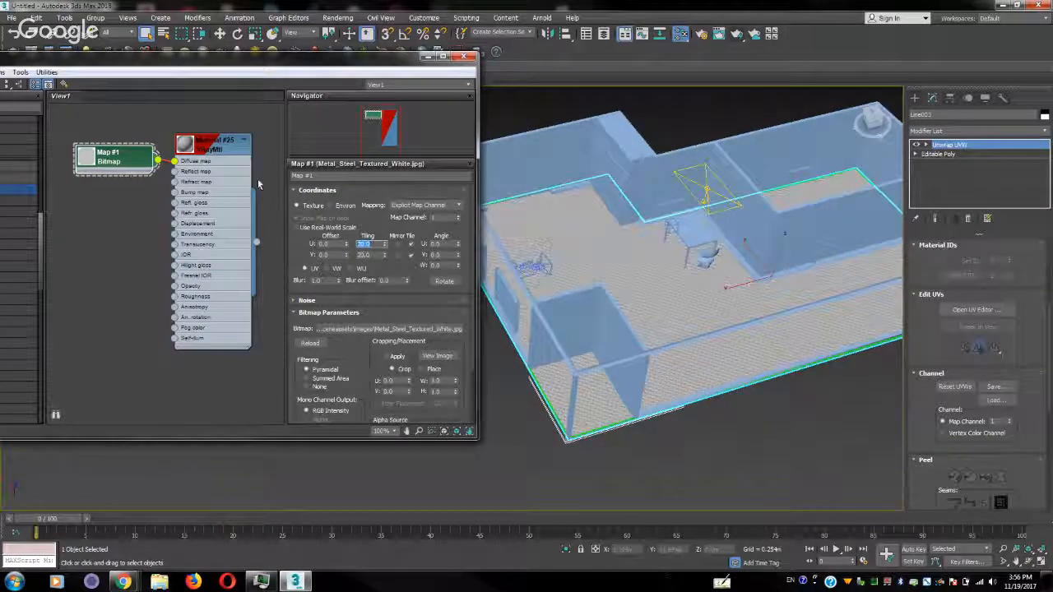
{"action": "left_click", "coordinate": [463, 57]}
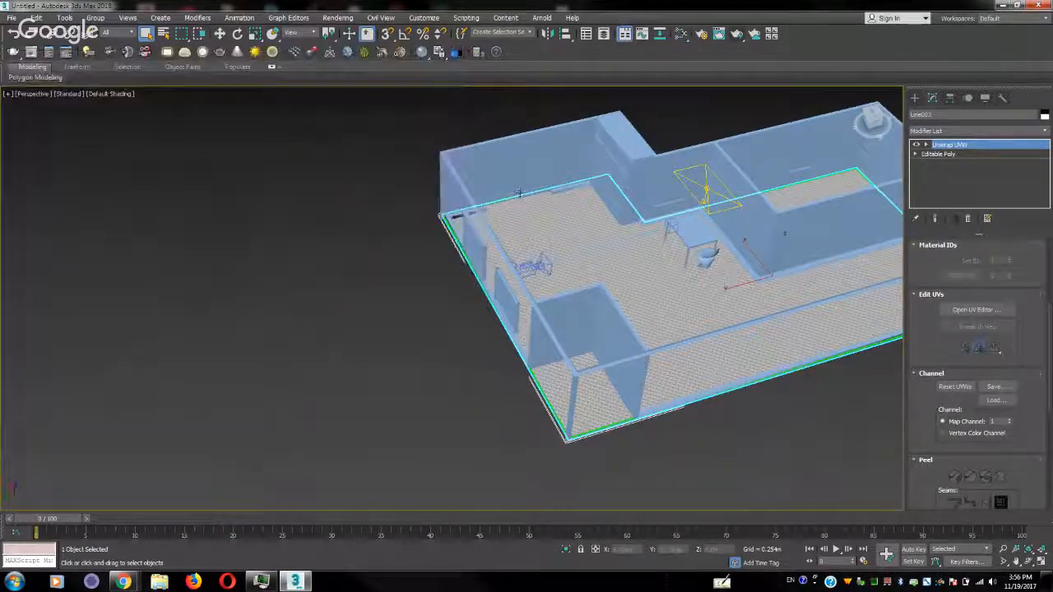
Deselect the floor, switch to the camera view, and test-render the marked region
{"action": "left_click", "coordinate": [323, 202]}
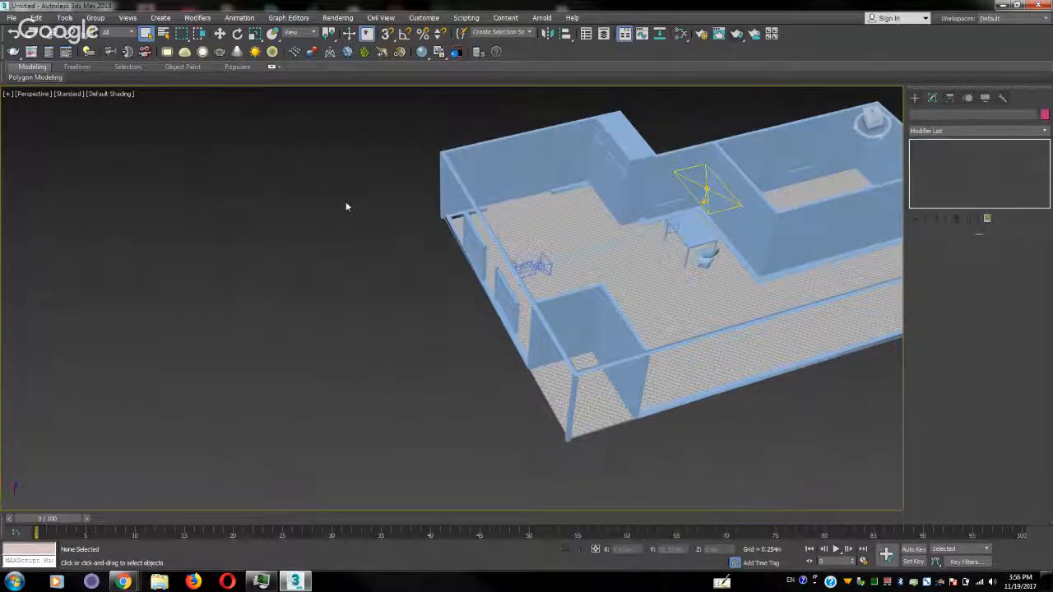
{"action": "key", "text": "c"}
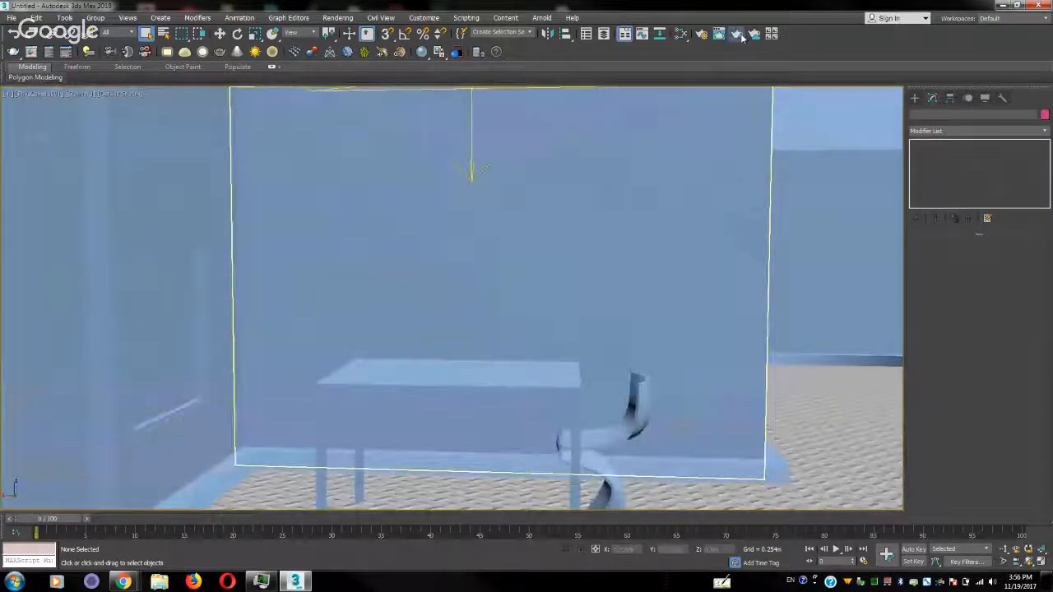
{"action": "left_click", "coordinate": [737, 35]}
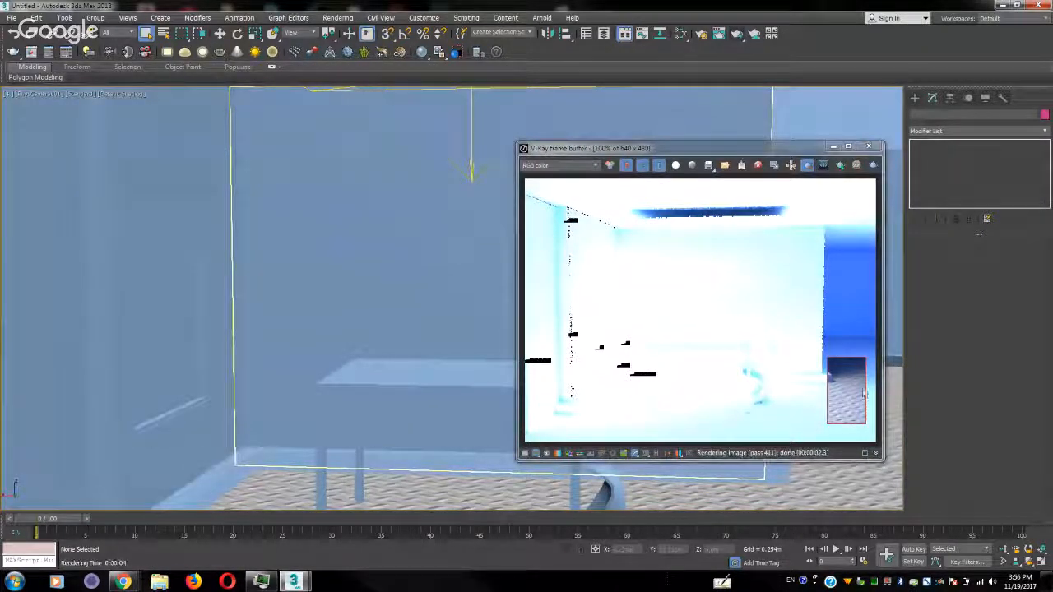
Widen the render region to cover the floor, table and chair in the lower part of the image, and test-render it
{"action": "left_click_drag", "start_coordinate": [863, 386], "coordinate": [550, 442]}
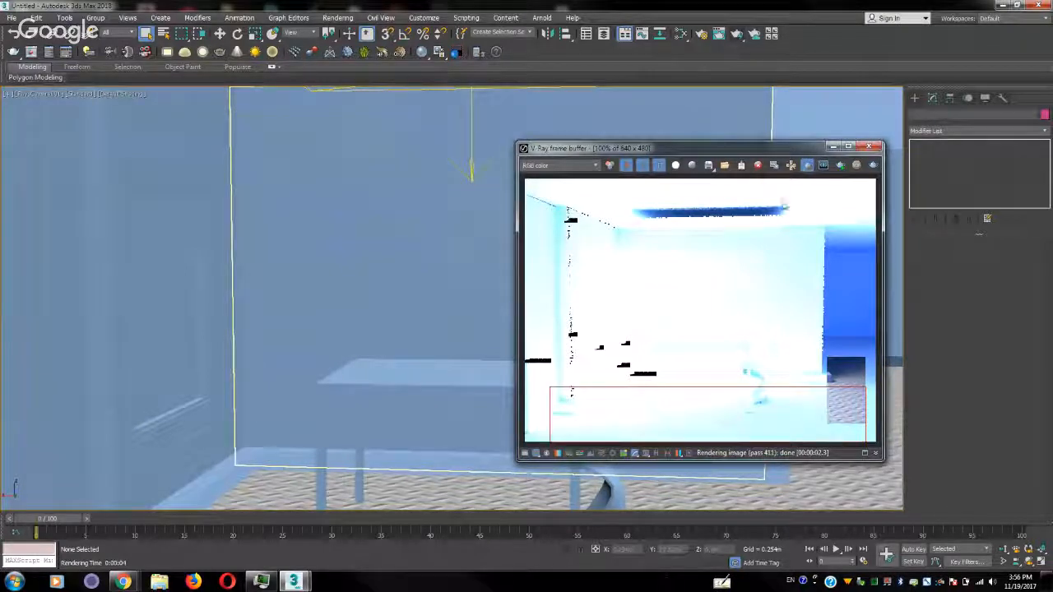
{"action": "left_click", "coordinate": [840, 166]}
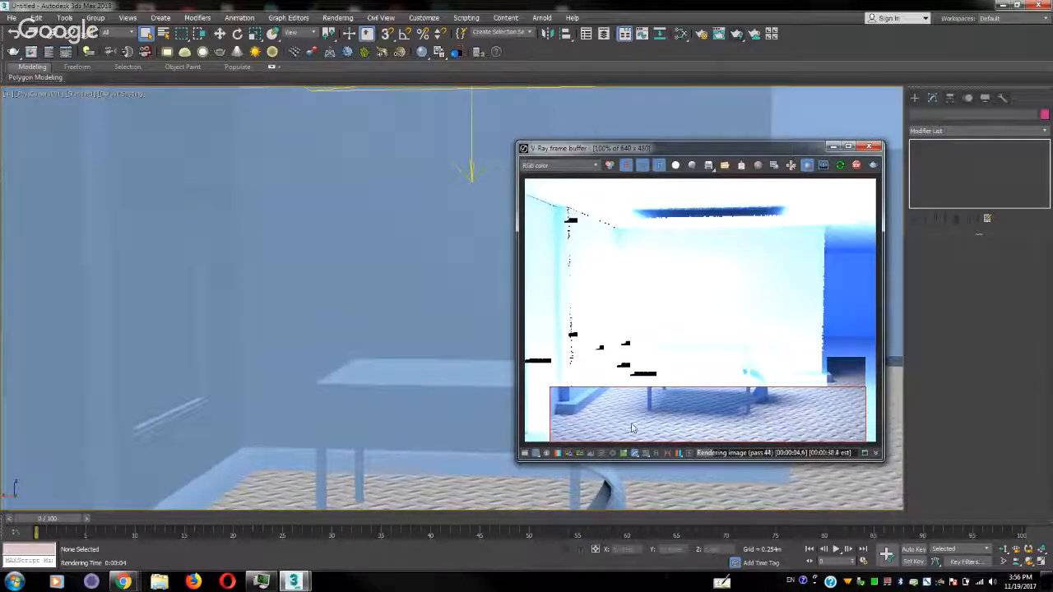
{"action": "left_click_drag", "start_coordinate": [871, 352], "coordinate": [550, 463]}
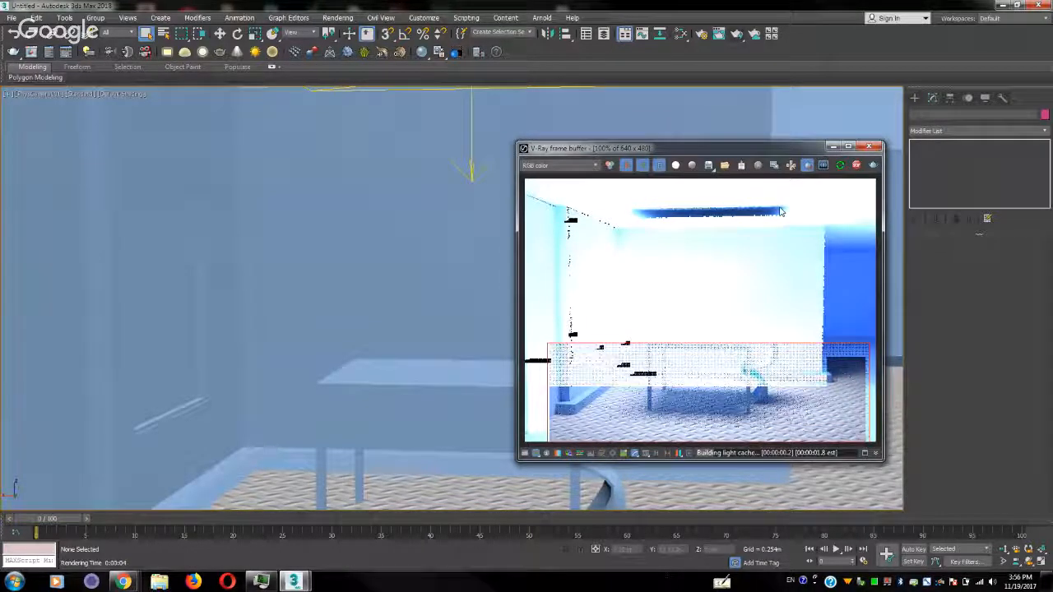
Move the V-Ray frame buffer aside and orbit the camera to look down at the textured floor
{"action": "left_click_drag", "start_coordinate": [698, 152], "coordinate": [323, 117]}
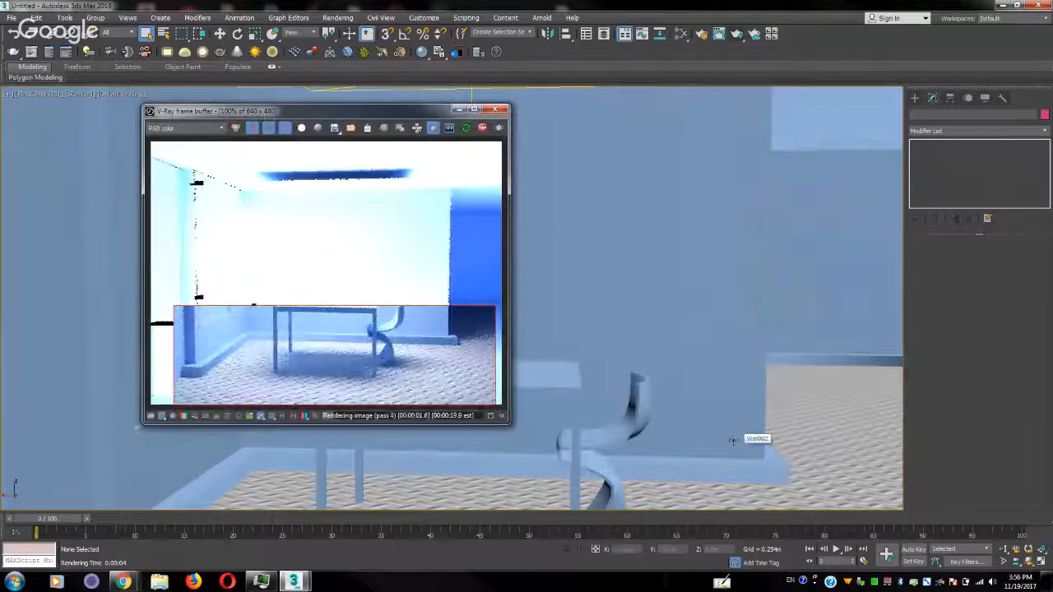
{"action": "left_click", "coordinate": [1029, 562]}
{"action": "left_click_drag", "start_coordinate": [705, 369], "coordinate": [747, 390]}
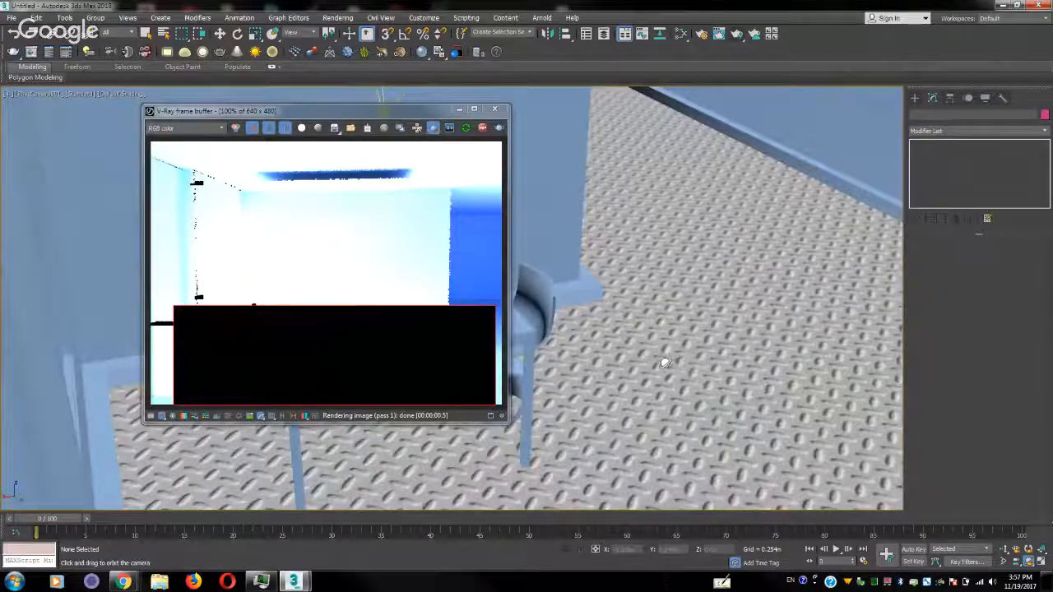
Set the floor bitmap's U and V tiling to 50 in the material editor
{"action": "left_click_drag", "start_coordinate": [665, 363], "coordinate": [696, 371]}
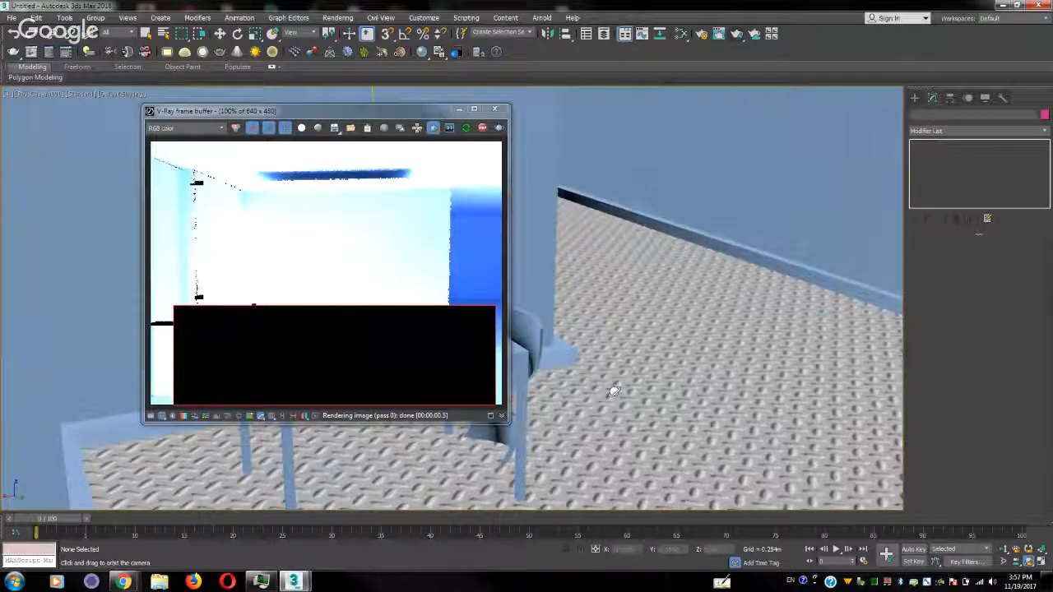
{"action": "left_click_drag", "start_coordinate": [630, 387], "coordinate": [618, 388]}
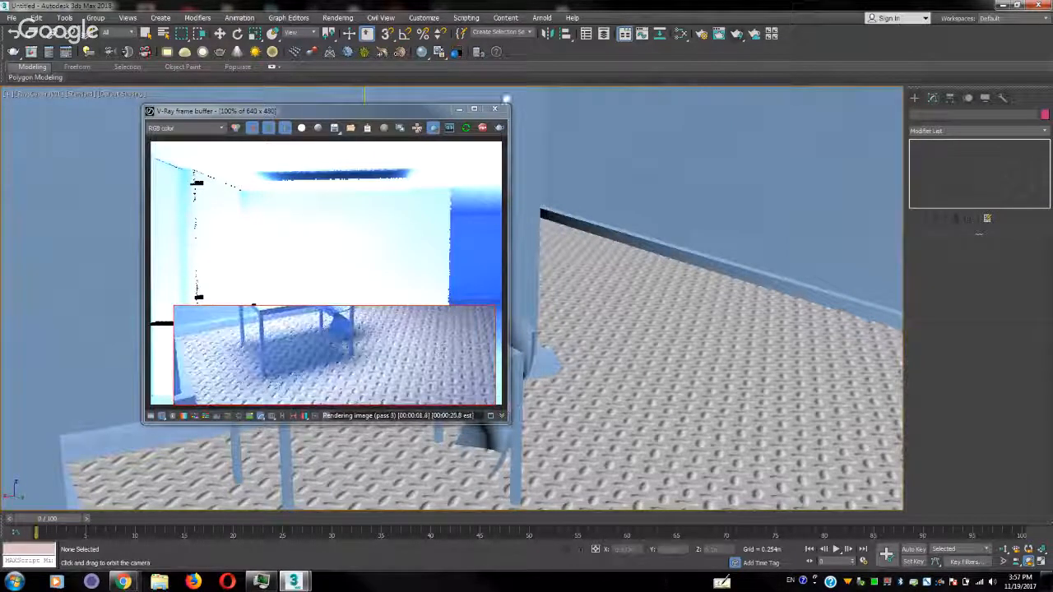
{"action": "left_click", "coordinate": [681, 35]}
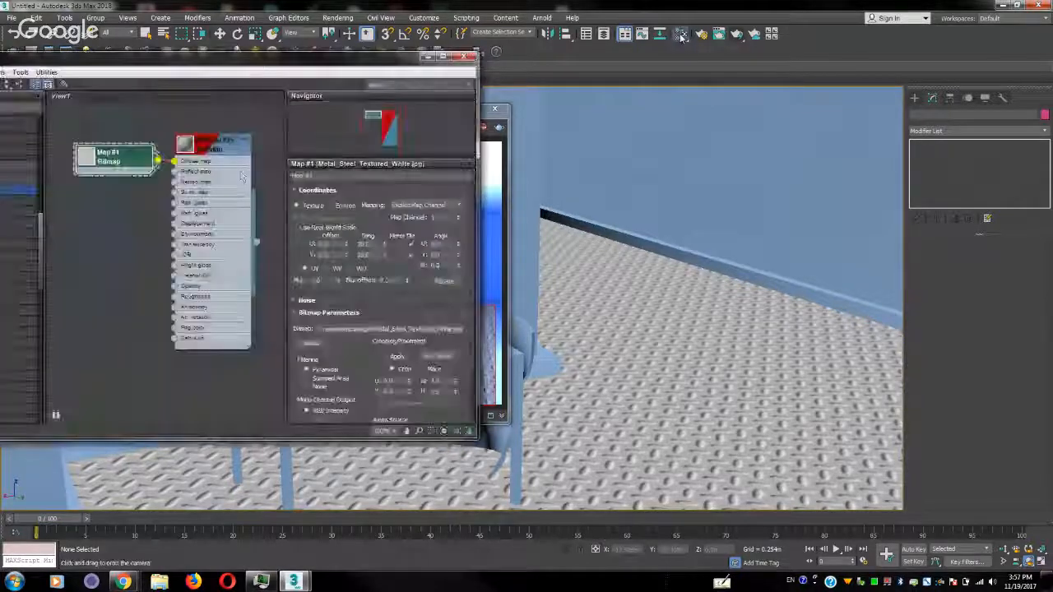
{"action": "double_click", "coordinate": [365, 245]}
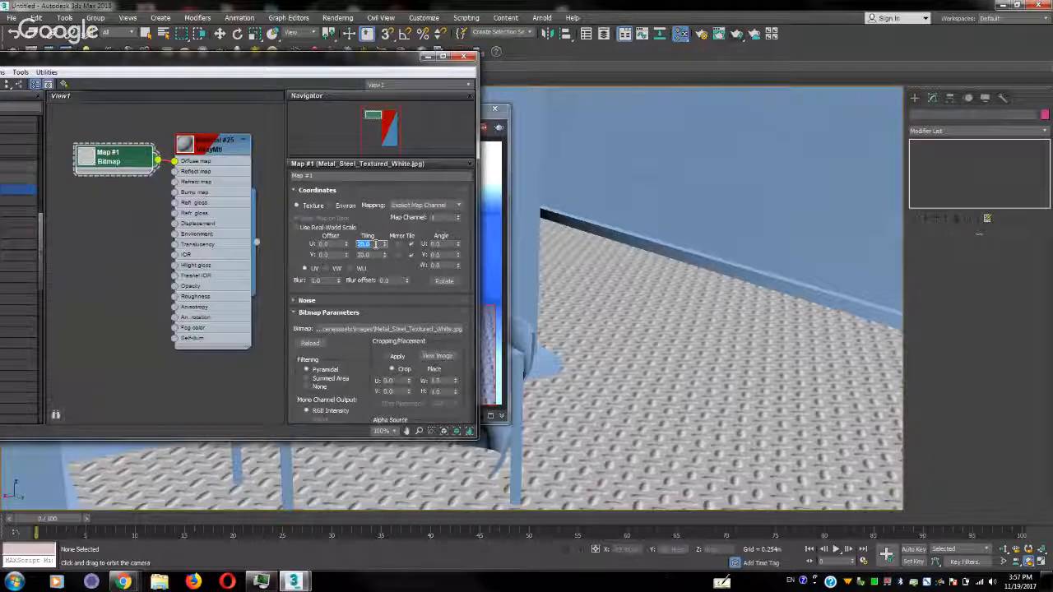
{"action": "type", "text": "50"}
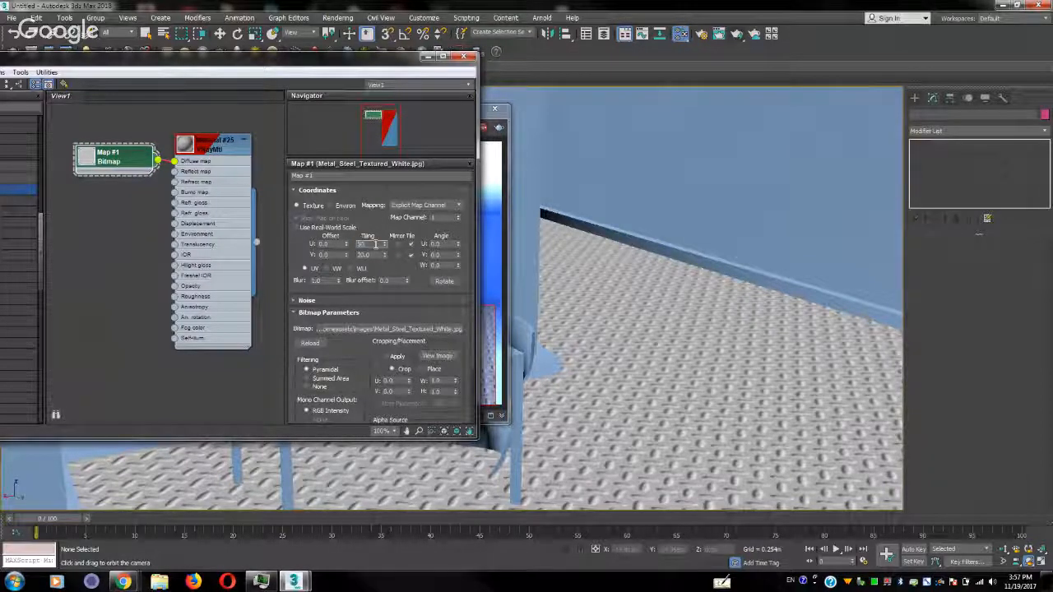
{"action": "key", "text": "Tab"}
{"action": "type", "text": "50"}
{"action": "key", "text": "Return"}
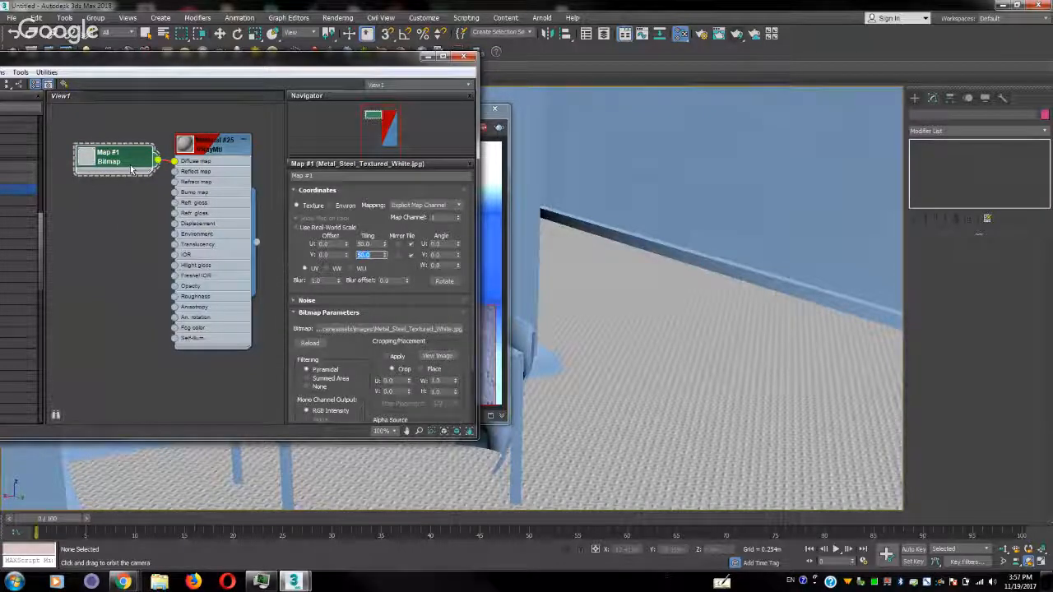
Connect the floor bitmap to the material's Bump map as well and bring the V-Ray frame buffer to the front
{"action": "left_click_drag", "start_coordinate": [101, 162], "coordinate": [74, 161]}
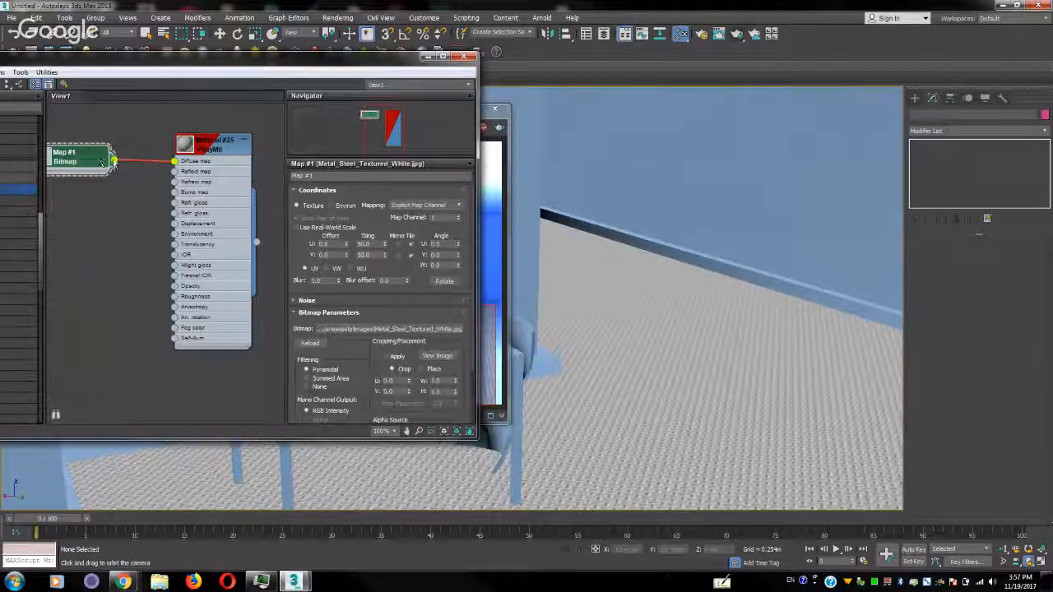
{"action": "left_click_drag", "start_coordinate": [140, 188], "coordinate": [176, 194]}
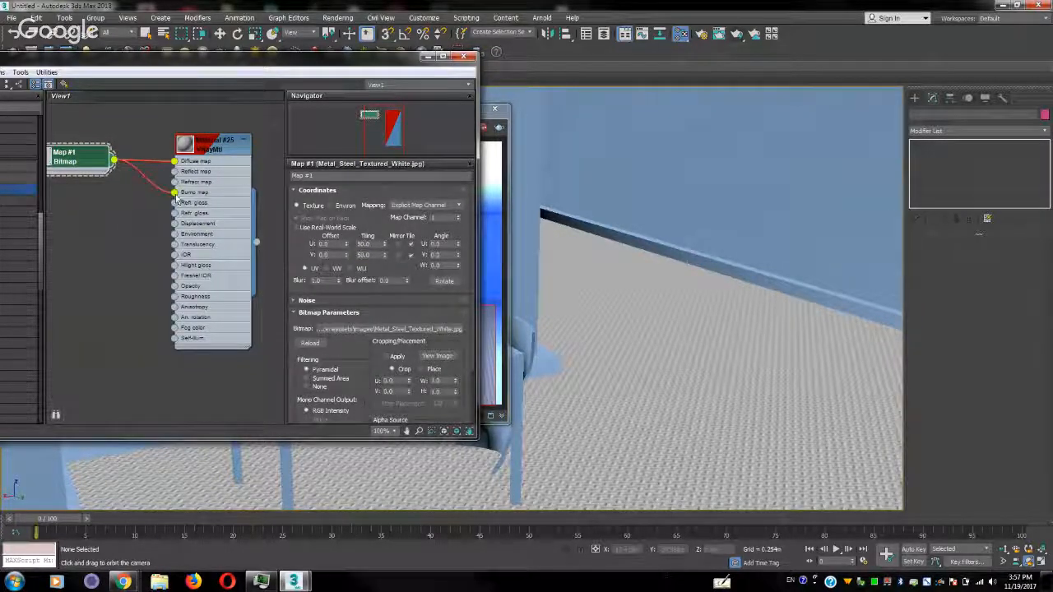
{"action": "left_click", "coordinate": [494, 149]}
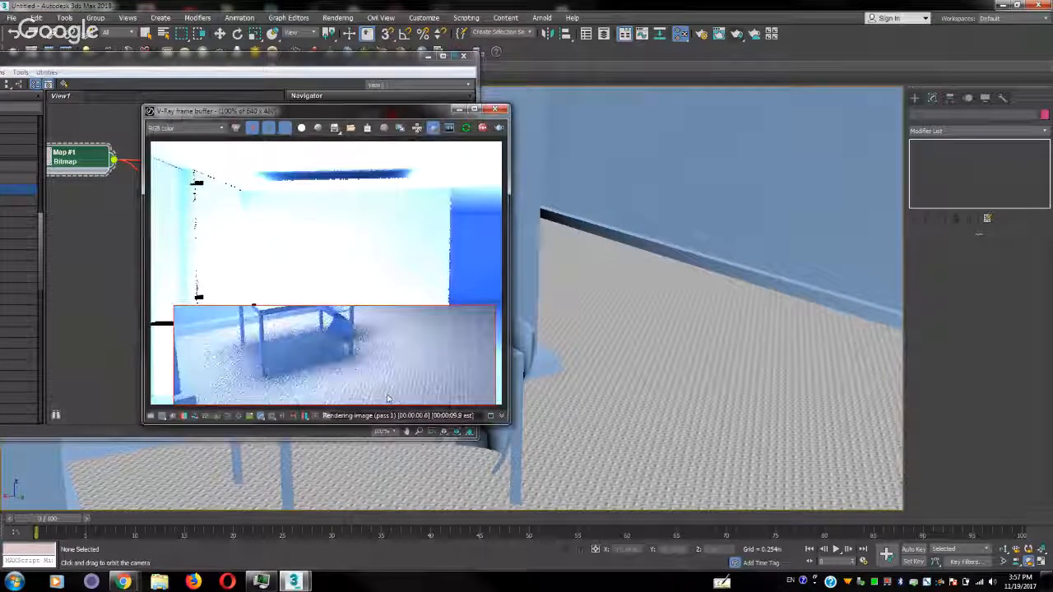
Dolly the camera in close to the floor beside the chair to inspect the bump, and move the V-Ray frame buffer aside
{"action": "left_click", "coordinate": [1002, 549]}
{"action": "left_click_drag", "start_coordinate": [536, 434], "coordinate": [595, 384]}
{"action": "middle_click_drag", "start_coordinate": [653, 449], "coordinate": [374, 275]}
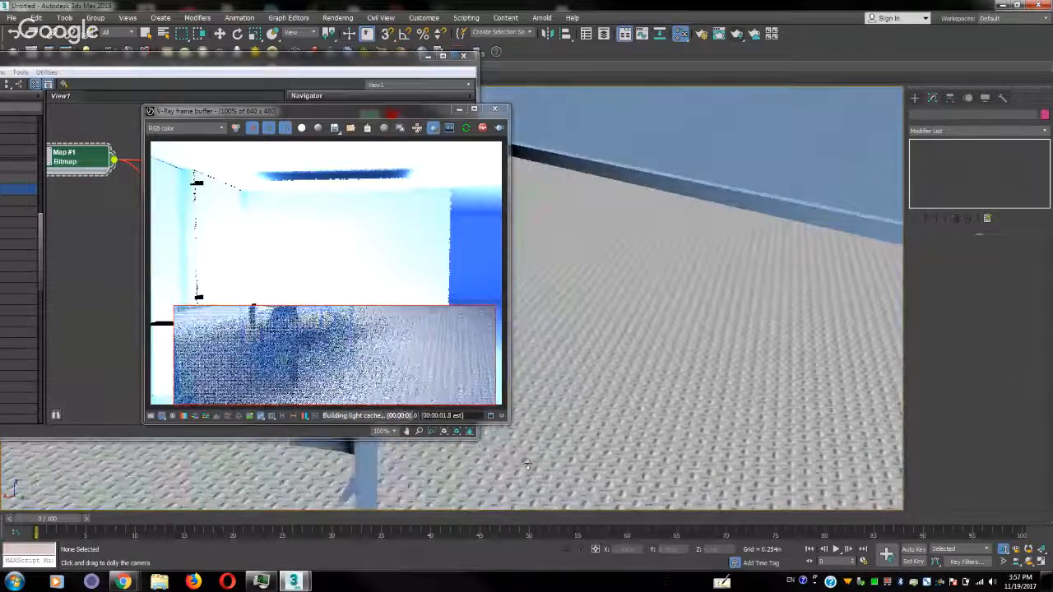
{"action": "left_click_drag", "start_coordinate": [506, 466], "coordinate": [561, 426]}
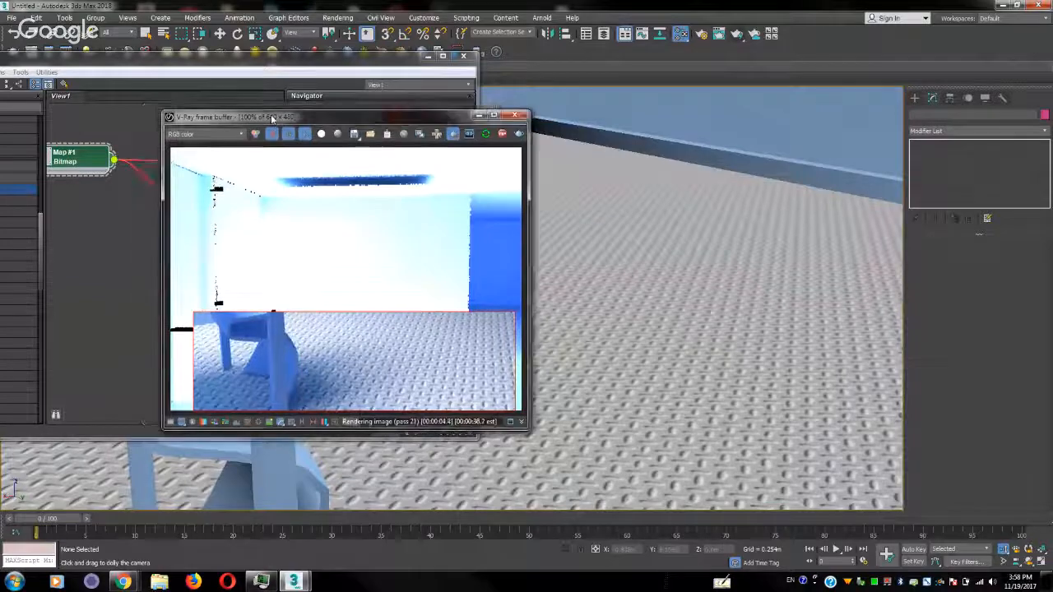
{"action": "left_click_drag", "start_coordinate": [252, 113], "coordinate": [610, 152]}
Set the floor material's Bump amount to 100 in its Maps settings and close the material editor
{"action": "left_click", "coordinate": [226, 177]}
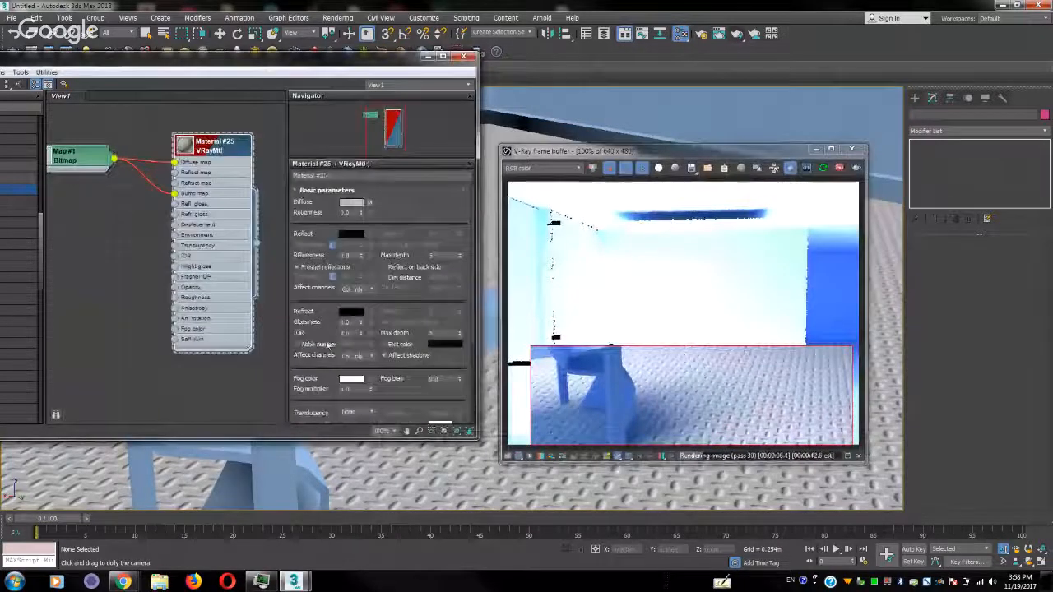
{"action": "scroll", "coordinate": [322, 260], "scroll_direction": "down", "scroll_amount": 5}
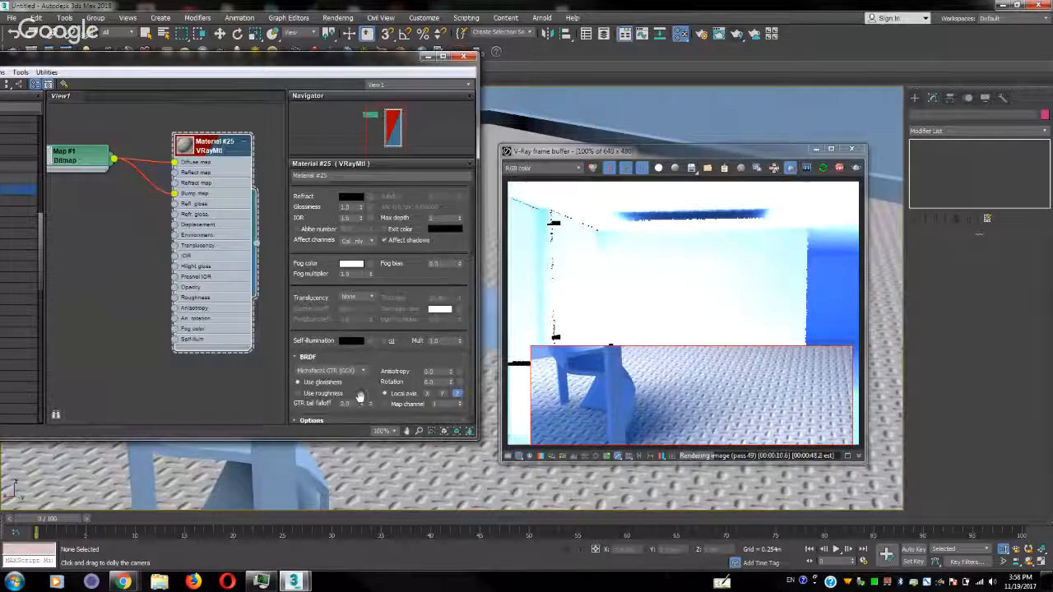
{"action": "left_click_drag", "start_coordinate": [361, 395], "coordinate": [388, 75]}
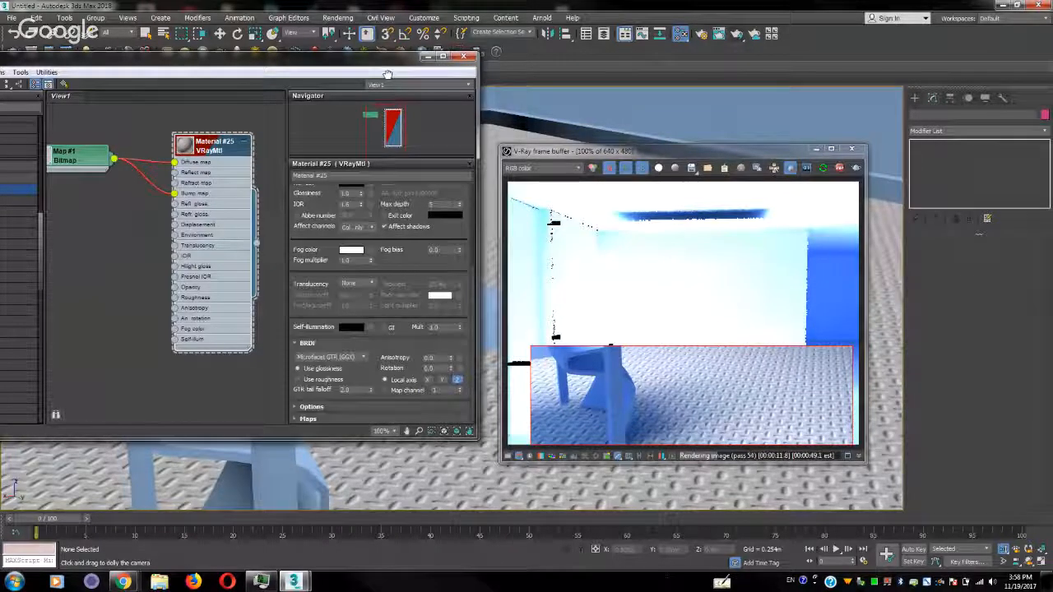
{"action": "left_click", "coordinate": [308, 419]}
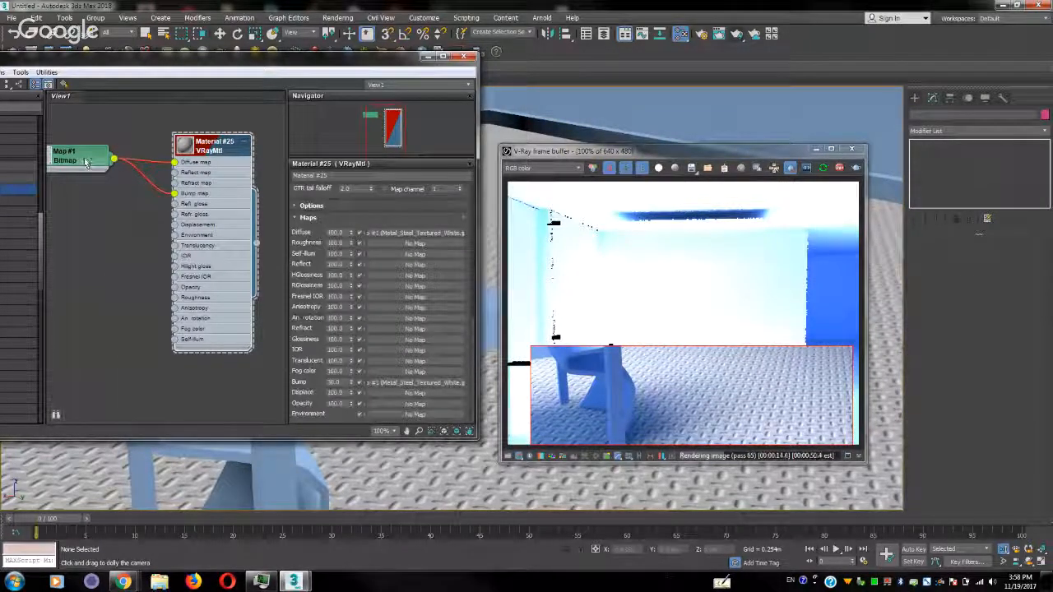
{"action": "left_click_drag", "start_coordinate": [97, 158], "coordinate": [104, 190]}
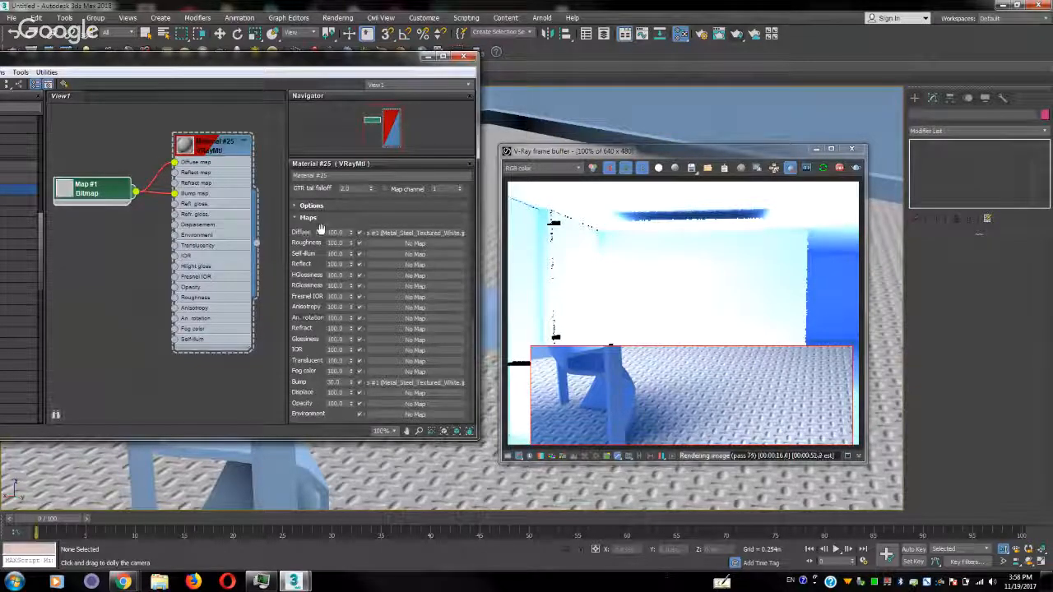
{"action": "double_click", "coordinate": [338, 382]}
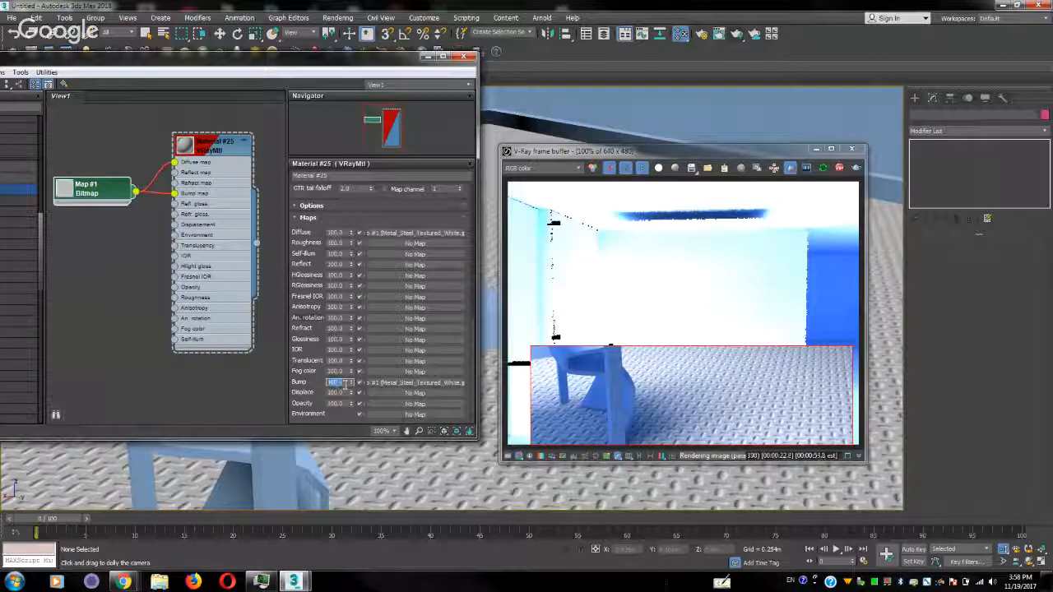
{"action": "key", "text": "Return"}
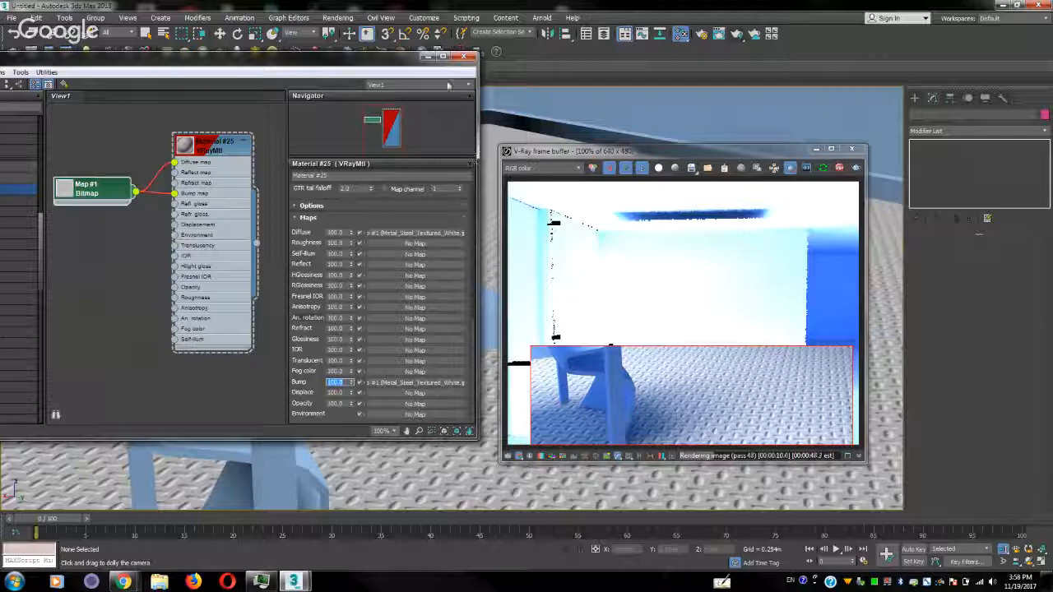
{"action": "left_click", "coordinate": [464, 56]}
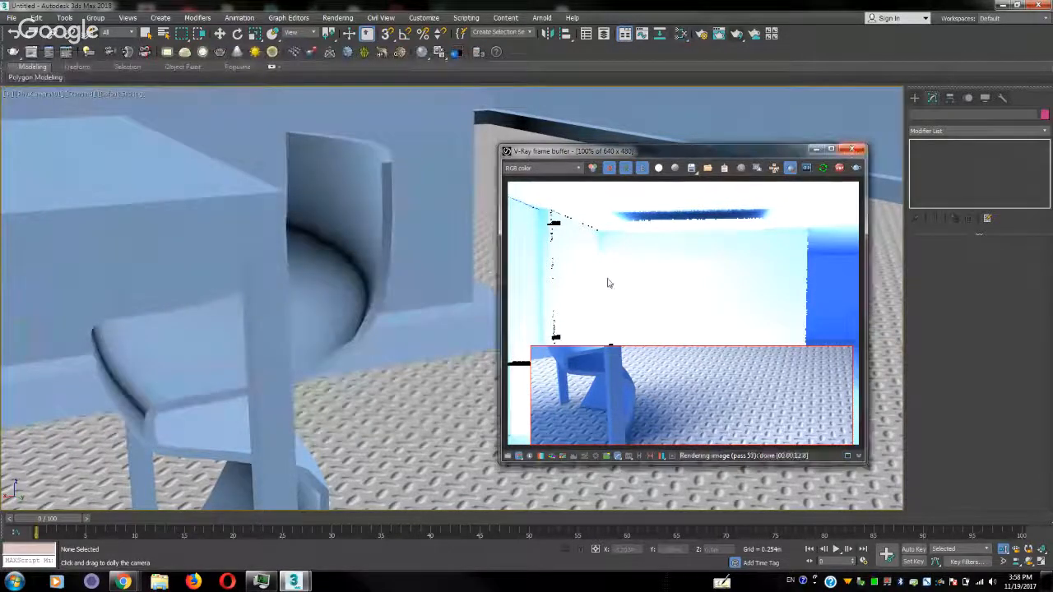
Close the frame buffer, then dolly out and orbit the camera to frame the whole table, the chair and the surrounding floor
{"action": "key", "text": "Escape"}
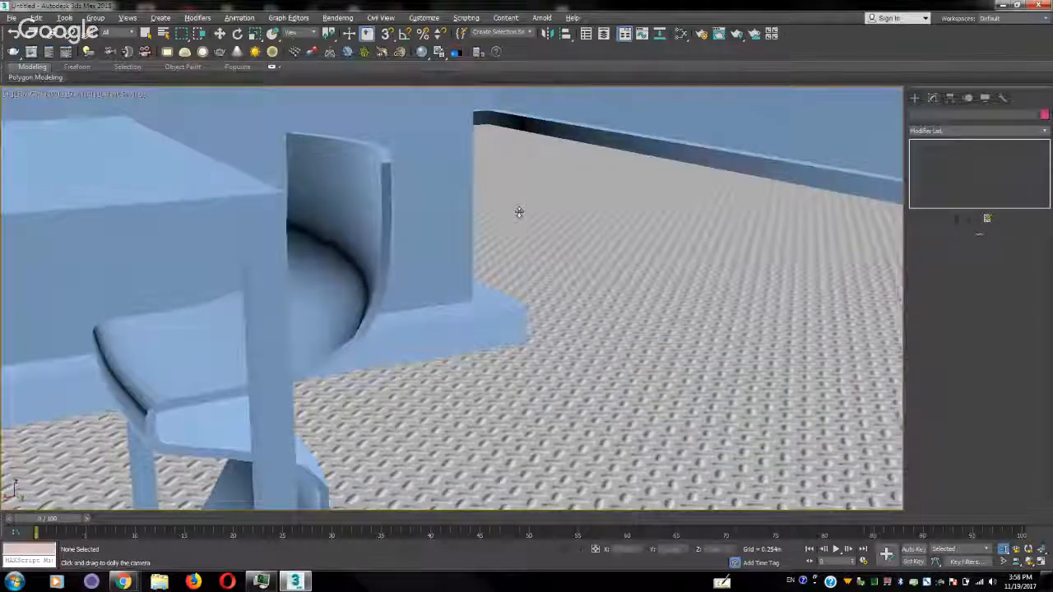
{"action": "left_click_drag", "start_coordinate": [519, 214], "coordinate": [512, 442]}
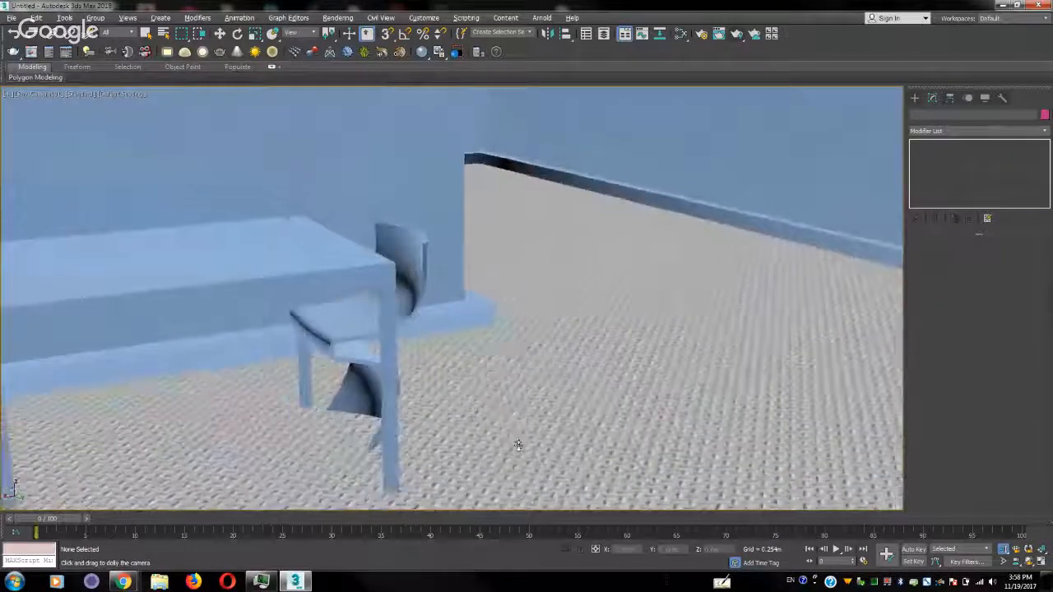
{"action": "left_click", "coordinate": [1029, 560]}
{"action": "left_click_drag", "start_coordinate": [425, 348], "coordinate": [465, 383]}
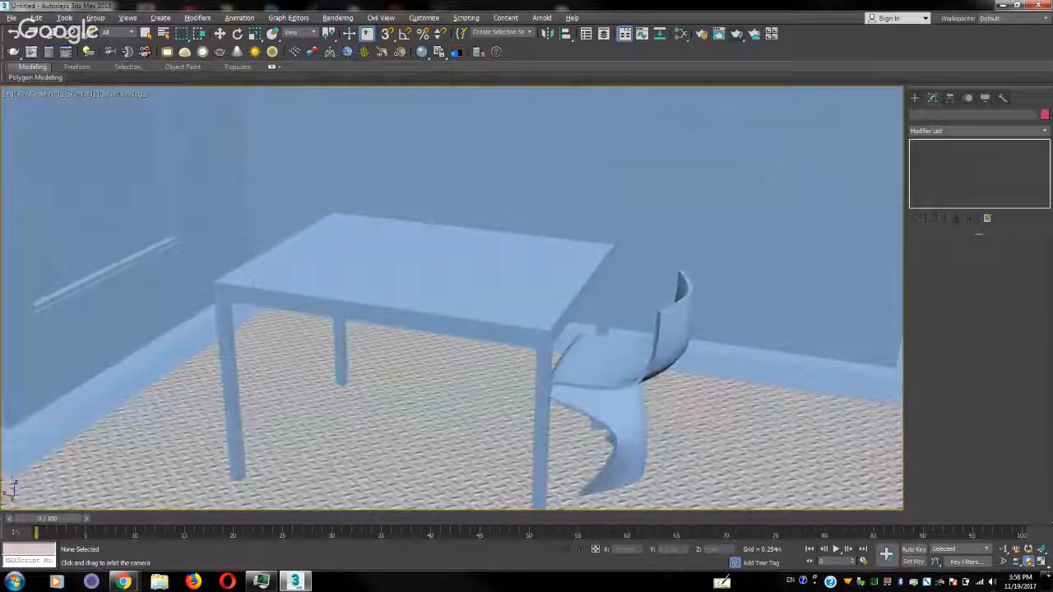
{"action": "left_click", "coordinate": [1003, 549]}
{"action": "left_click_drag", "start_coordinate": [527, 357], "coordinate": [515, 384]}
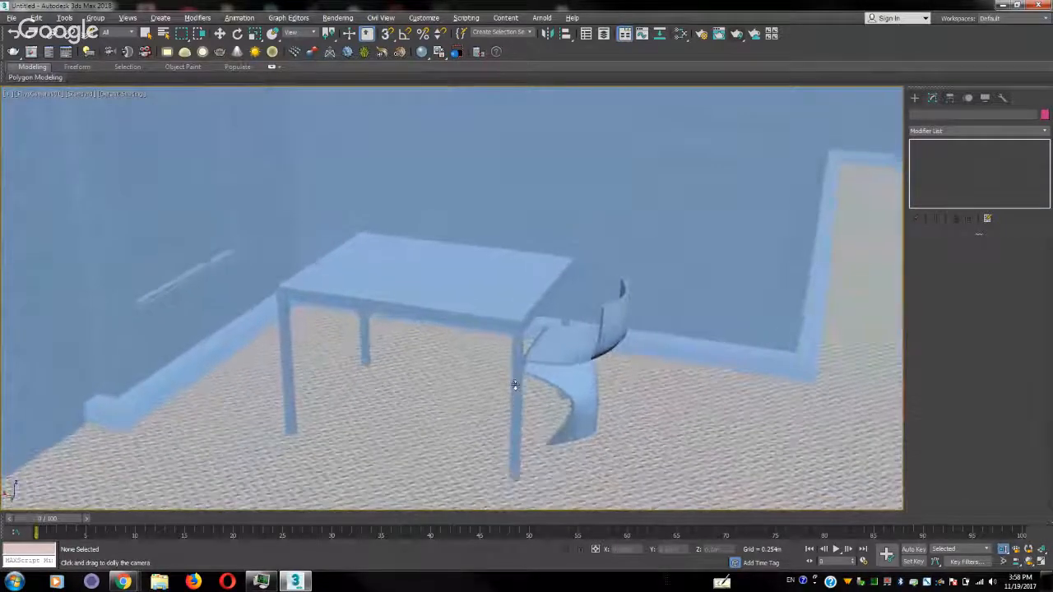
Examine the Irradiance map and Light cache settings under global illumination in Render Setup
{"action": "left_click", "coordinate": [701, 34]}
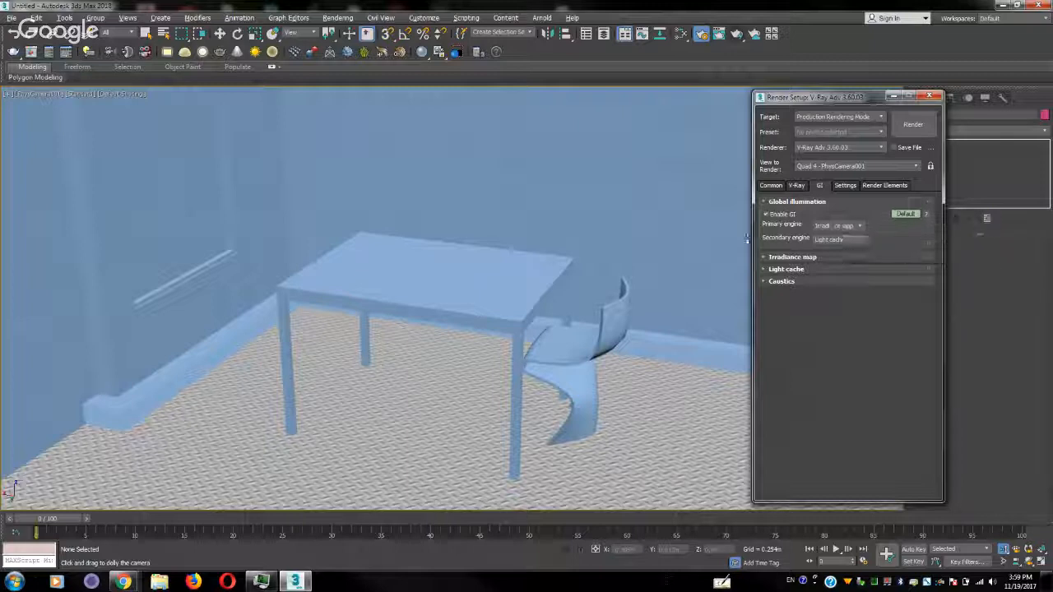
{"action": "left_click", "coordinate": [794, 257]}
{"action": "left_click", "coordinate": [794, 400]}
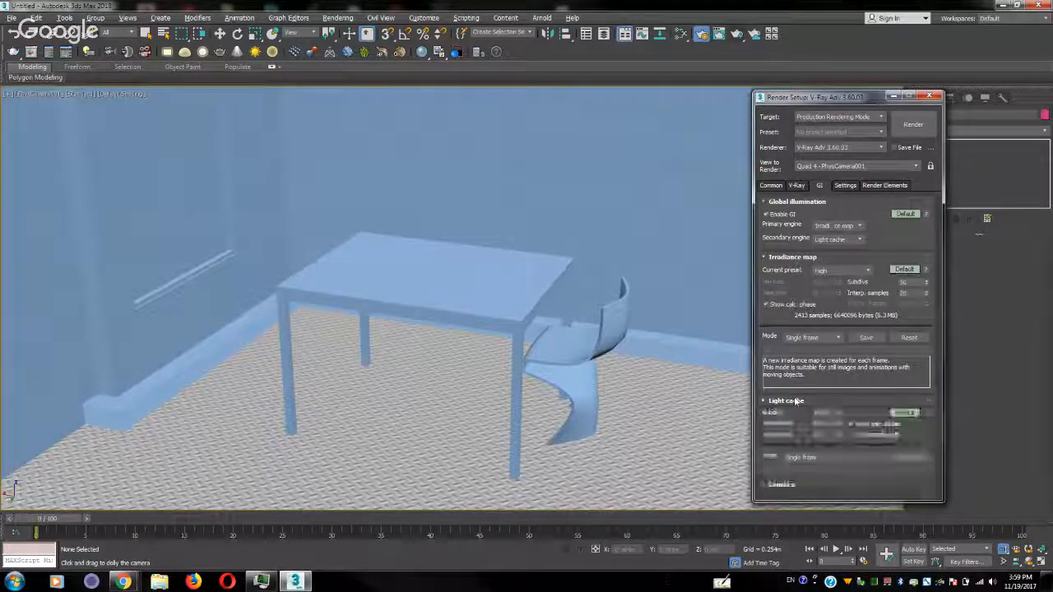
Test-render the camera view, repeat it over the full frame without the render region, and close the frame buffer
{"action": "left_click", "coordinate": [920, 125]}
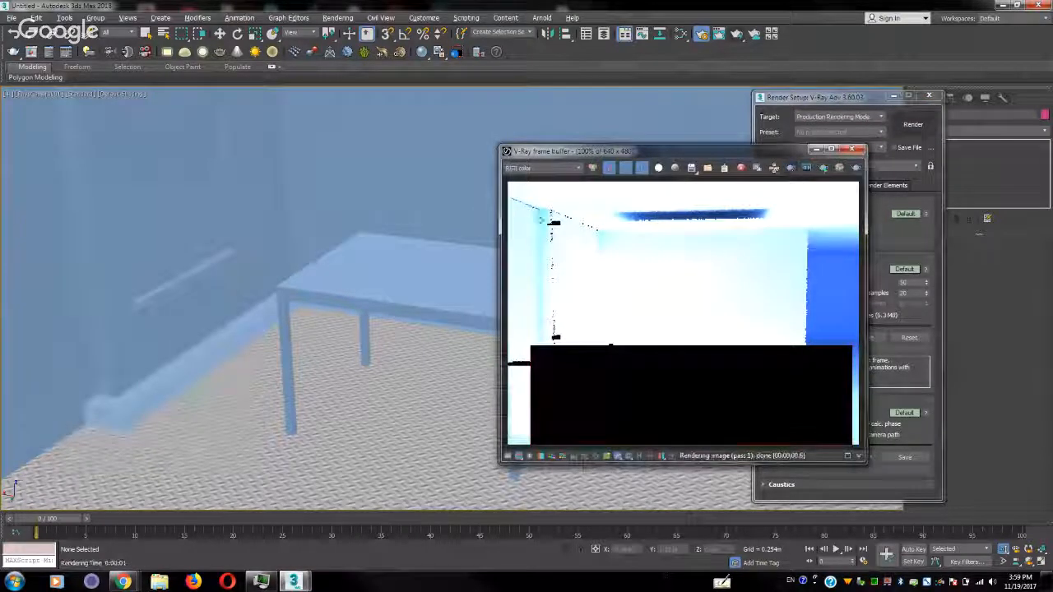
{"action": "left_click", "coordinate": [927, 125]}
{"action": "left_click", "coordinate": [927, 125]}
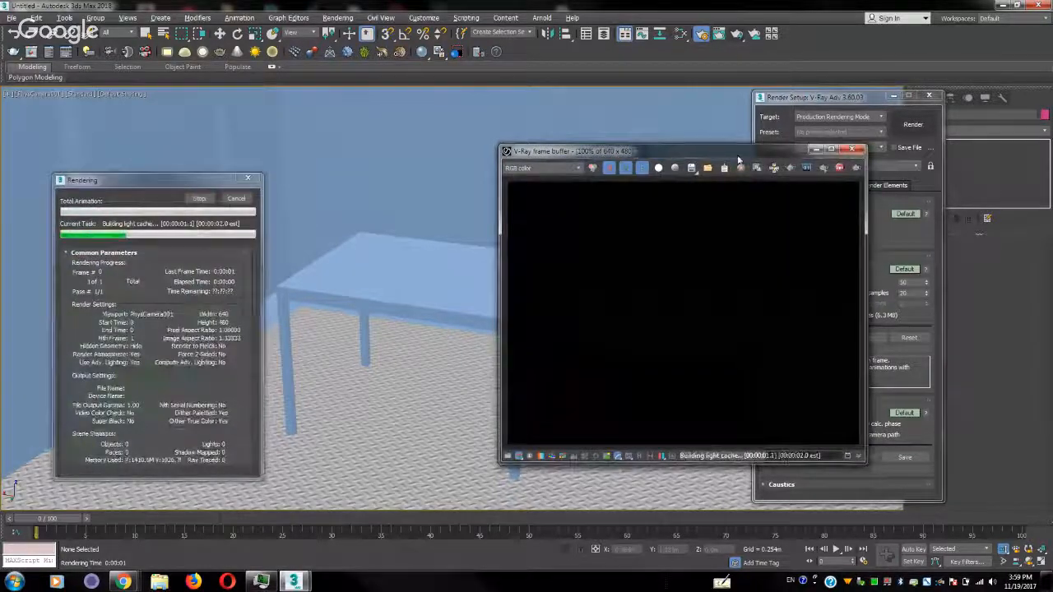
{"action": "left_click_drag", "start_coordinate": [737, 153], "coordinate": [530, 88]}
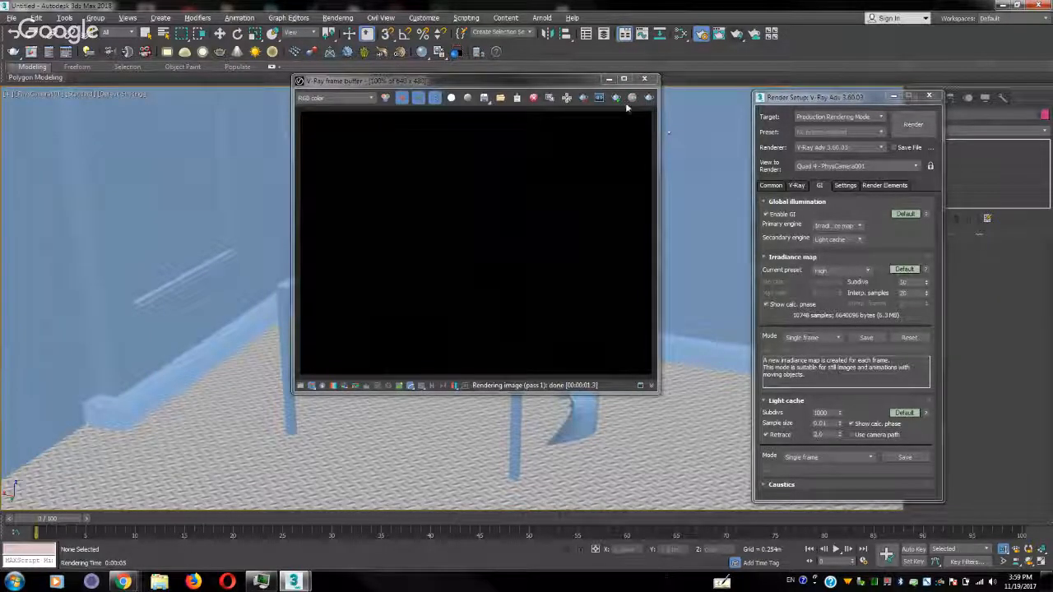
{"action": "left_click", "coordinate": [643, 80]}
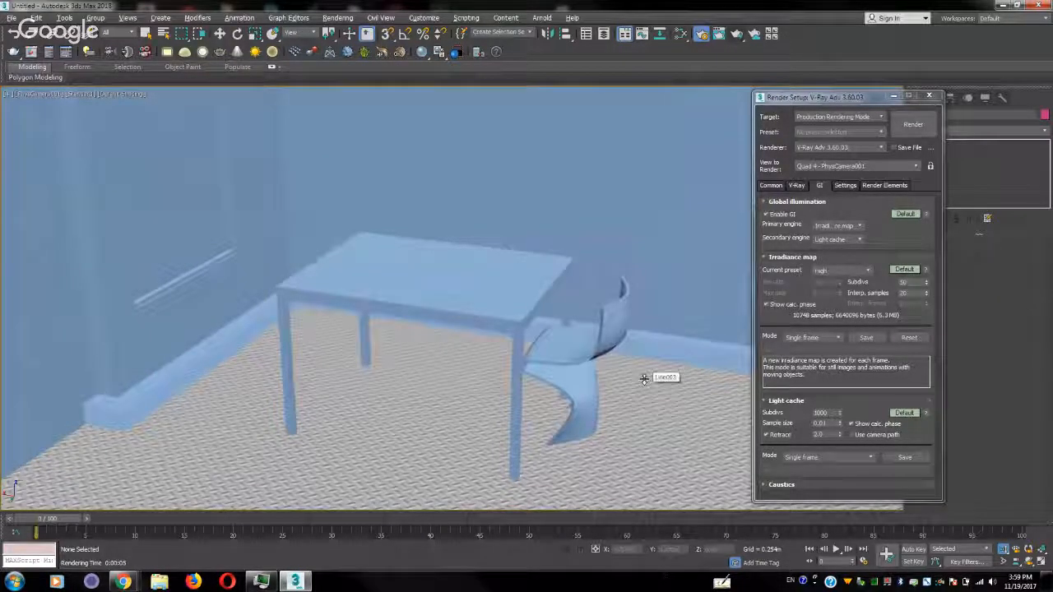
Render again, try it with region rendering on, turn the region back off, and close the frame buffer and Render Setup
{"action": "left_click", "coordinate": [912, 124]}
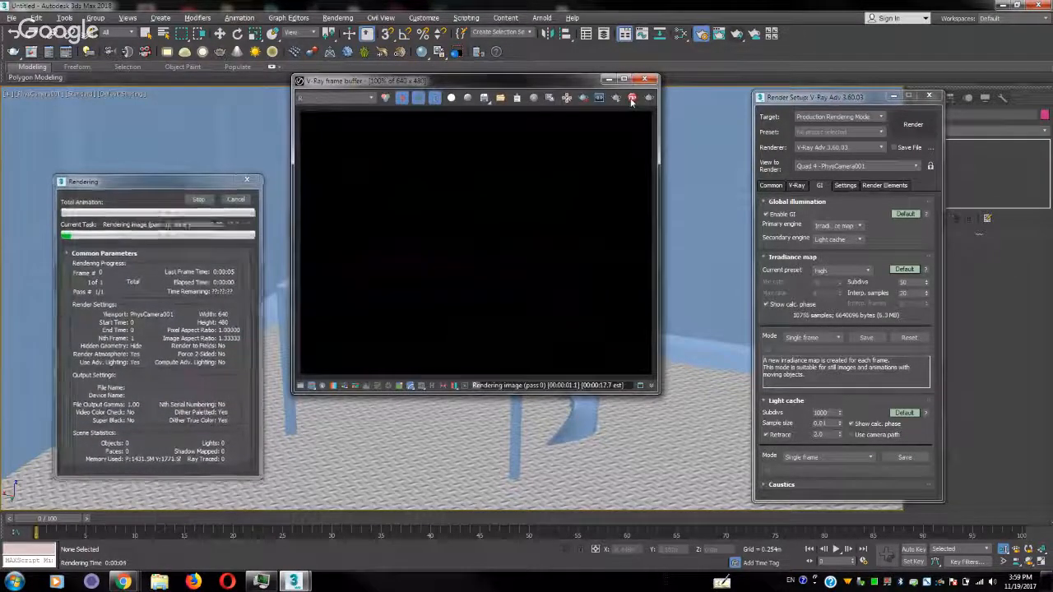
{"action": "left_click", "coordinate": [583, 98]}
{"action": "left_click", "coordinate": [650, 98]}
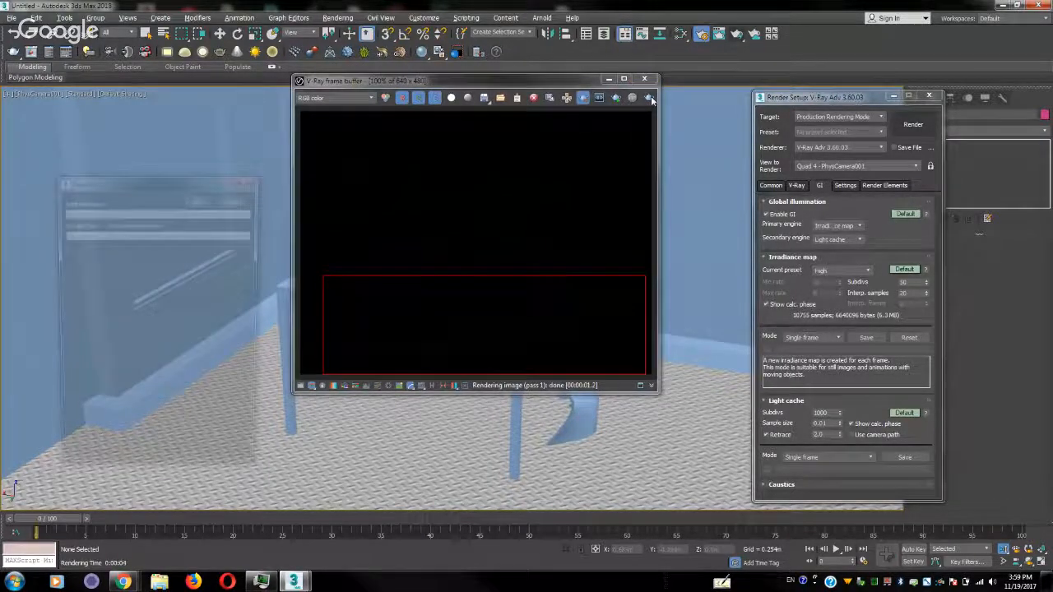
{"action": "left_click", "coordinate": [583, 98]}
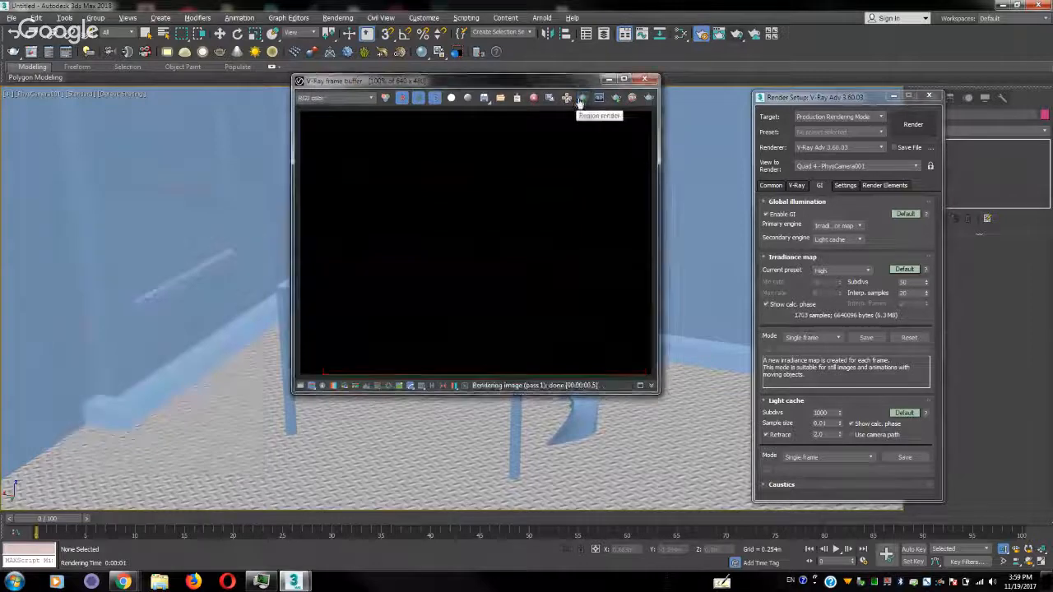
{"action": "left_click", "coordinate": [653, 79]}
{"action": "left_click", "coordinate": [930, 96]}
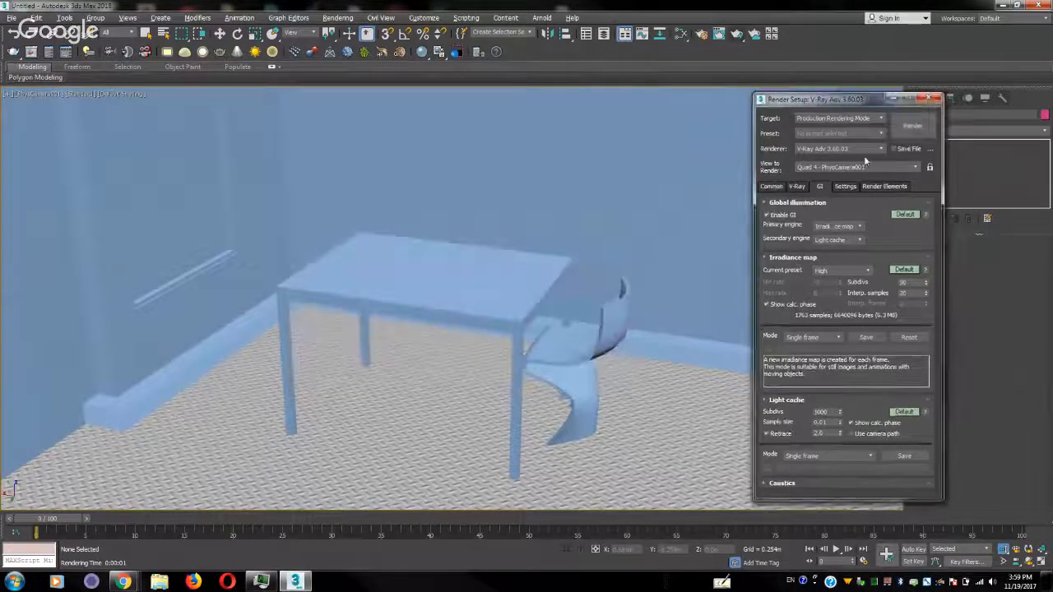
Shift the camera to show more floor in front of the table and chair, and run a production render of the full frame
{"action": "middle_click_drag", "start_coordinate": [566, 355], "coordinate": [566, 240]}
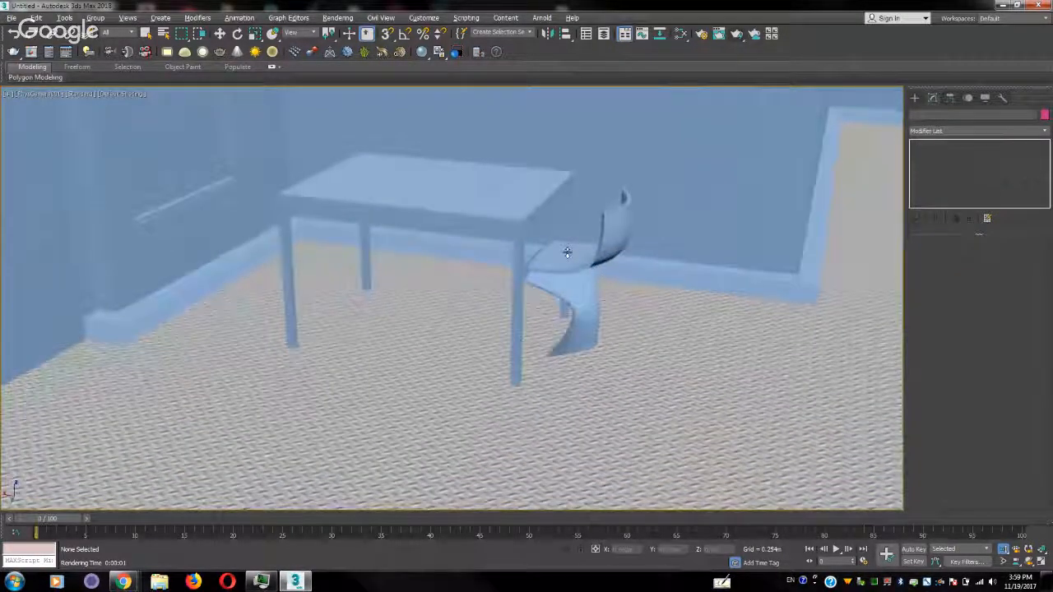
{"action": "left_click", "coordinate": [738, 36]}
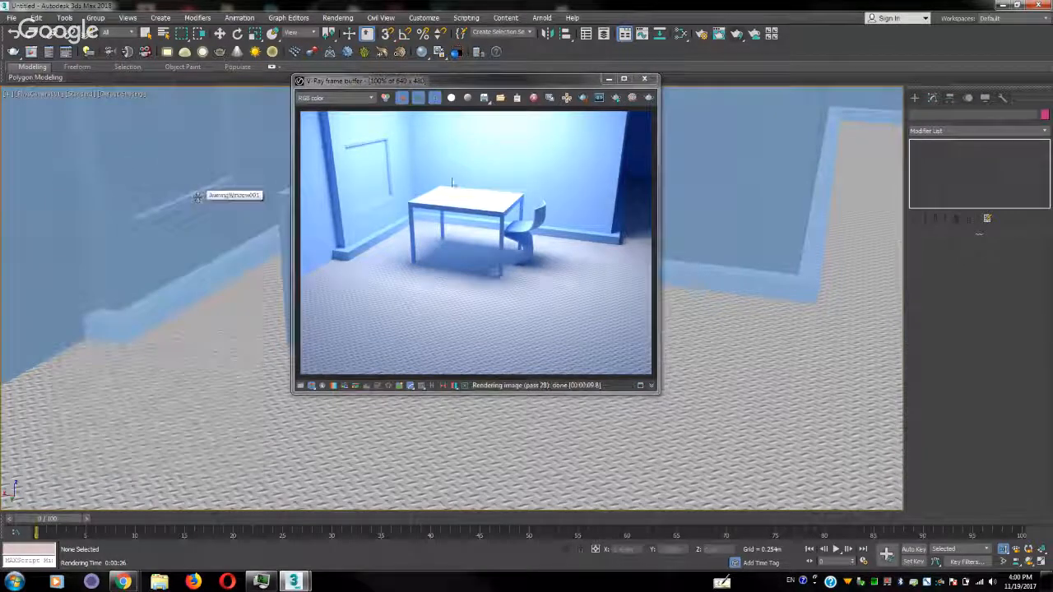
Save the calculated irradiance map from Render Setup into the test3D folder as ddd
{"action": "left_click", "coordinate": [702, 35]}
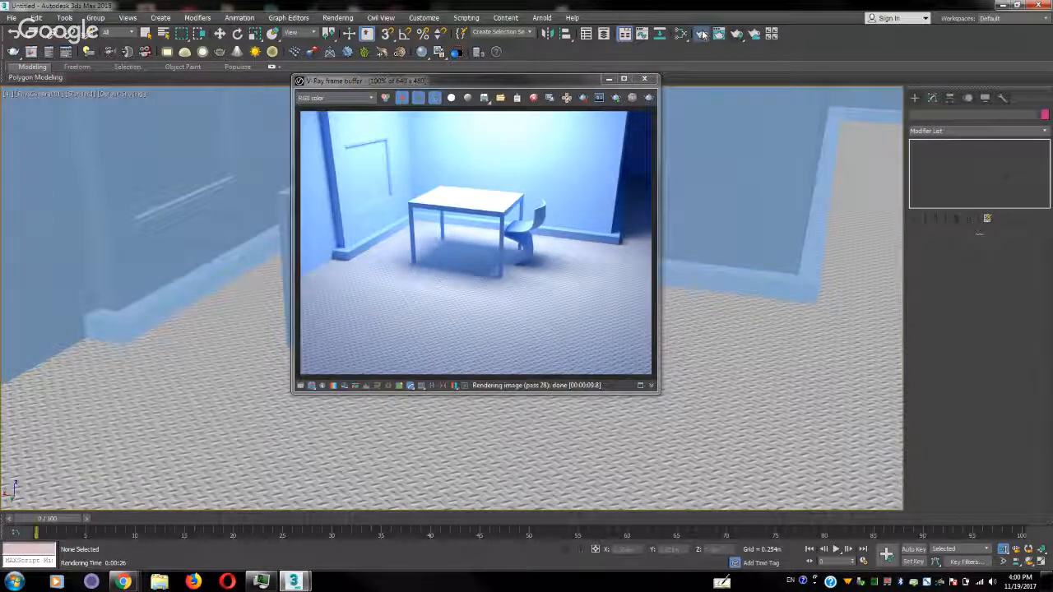
{"action": "left_click_drag", "start_coordinate": [847, 102], "coordinate": [748, 53]}
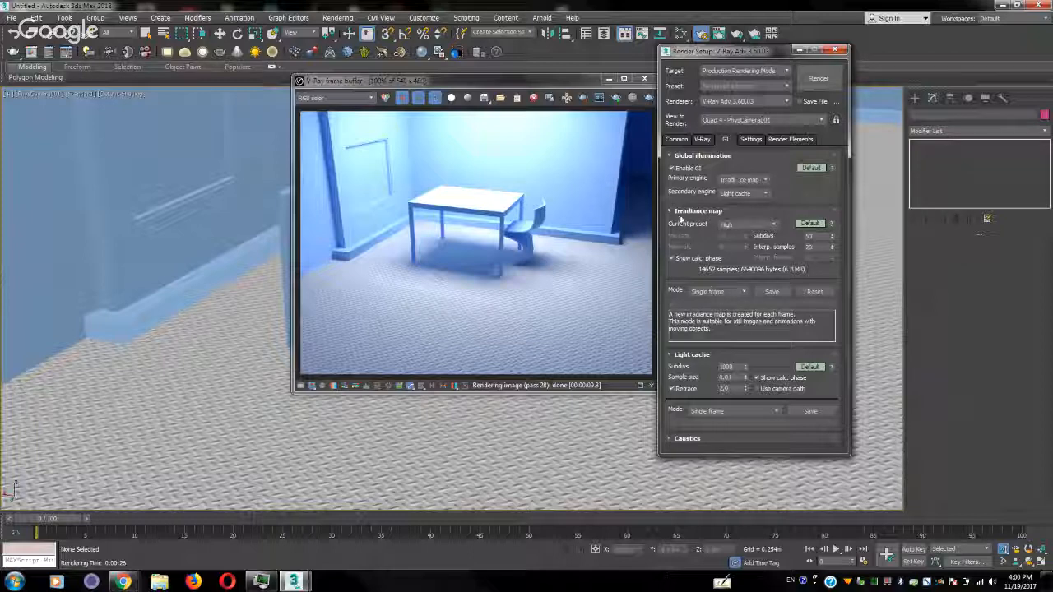
{"action": "left_click", "coordinate": [771, 293]}
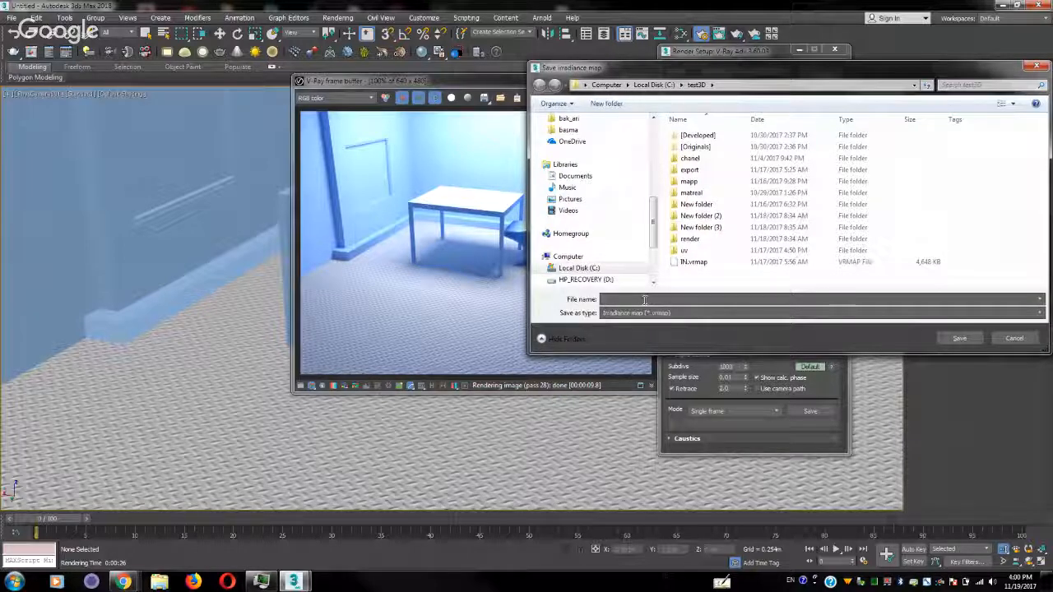
{"action": "type", "text": "ddd"}
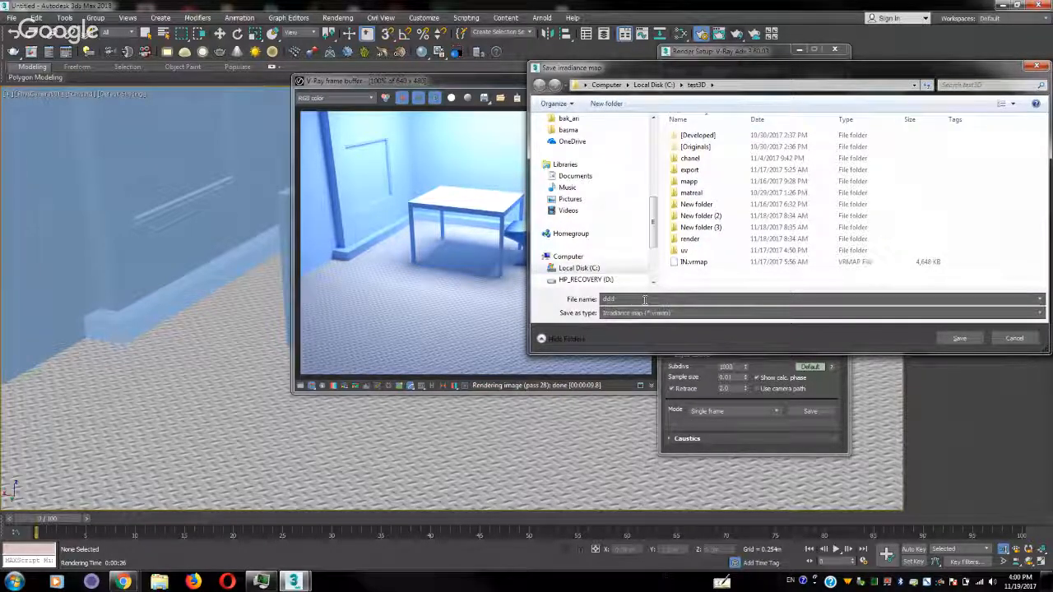
{"action": "left_click", "coordinate": [966, 337]}
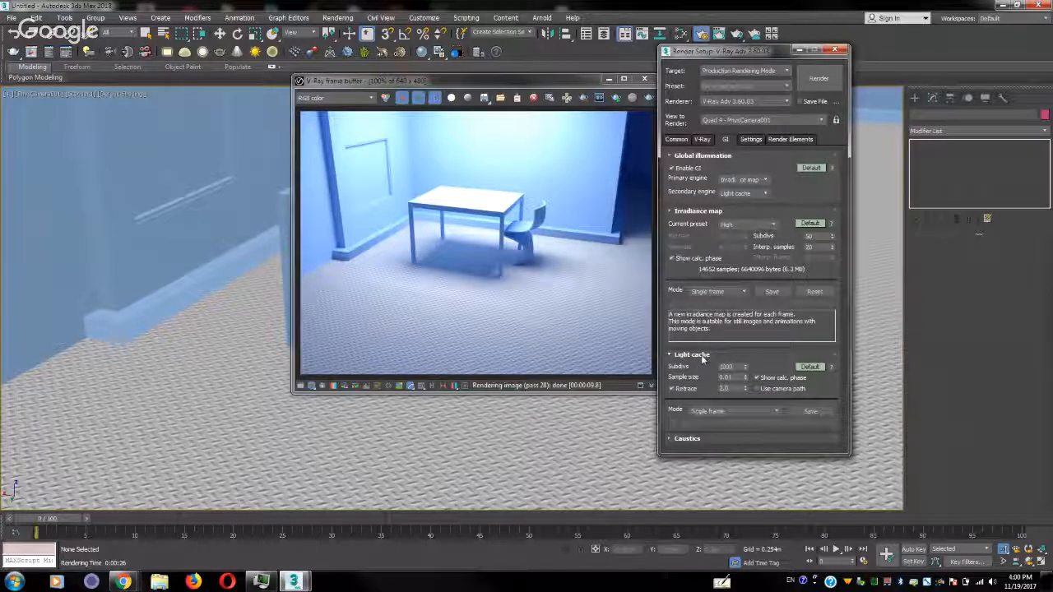
Save the calculated light cache into the test3D folder as fff
{"action": "left_click", "coordinate": [812, 411]}
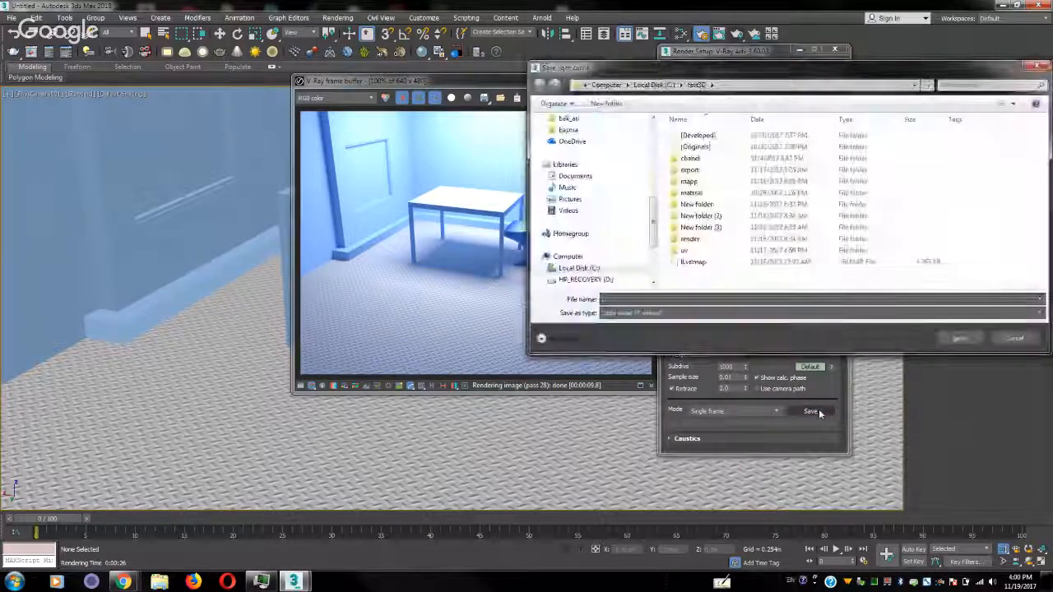
{"action": "left_click", "coordinate": [658, 300]}
{"action": "type", "text": "fff"}
{"action": "left_click", "coordinate": [959, 338]}
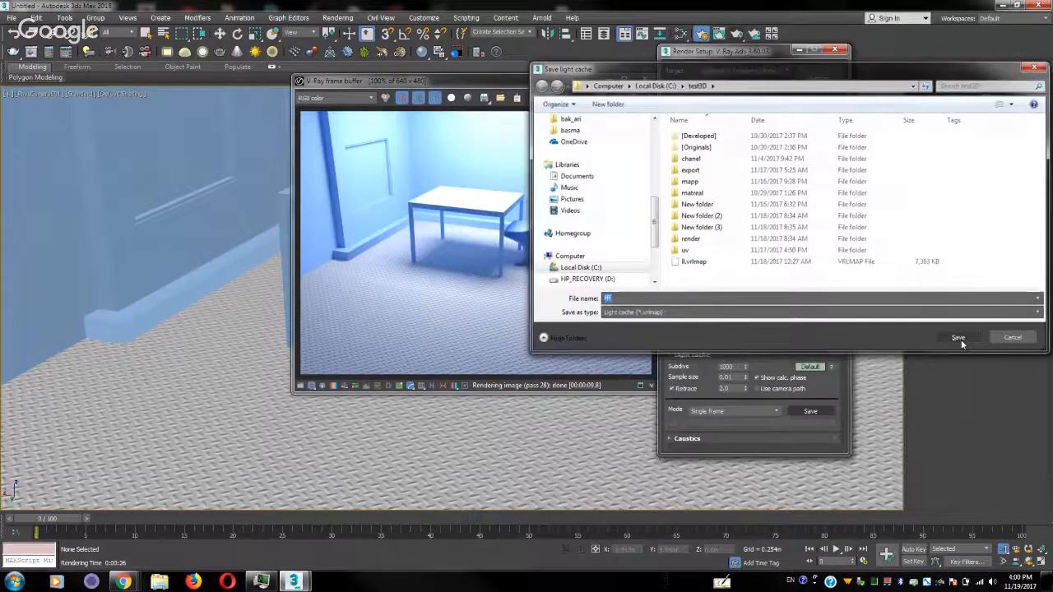
Switch the irradiance map mode to From file and load ddd.vrmap from the test3D folder
{"action": "left_click", "coordinate": [710, 293]}
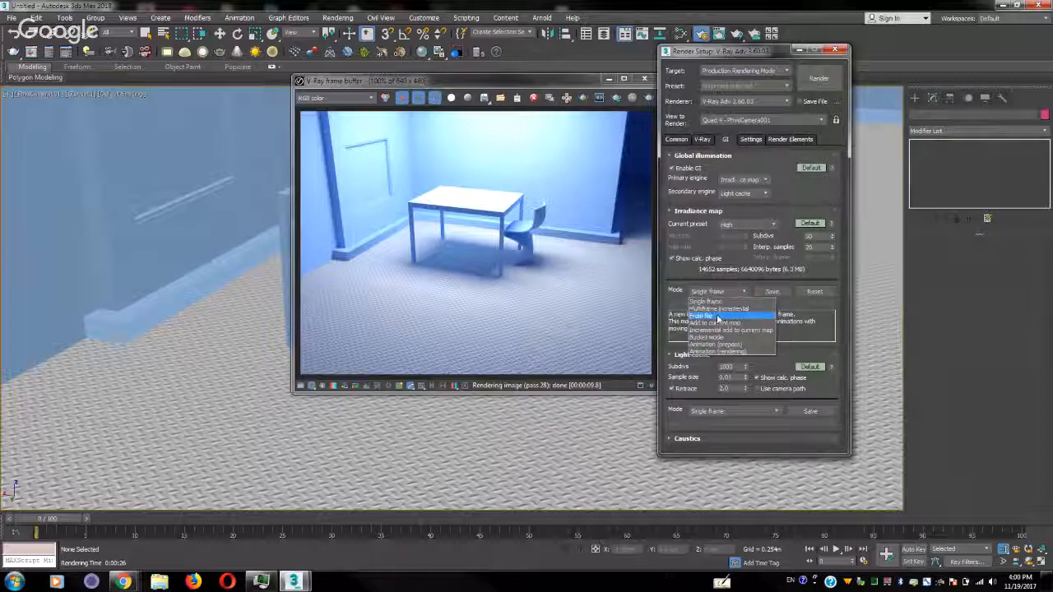
{"action": "left_click", "coordinate": [716, 316]}
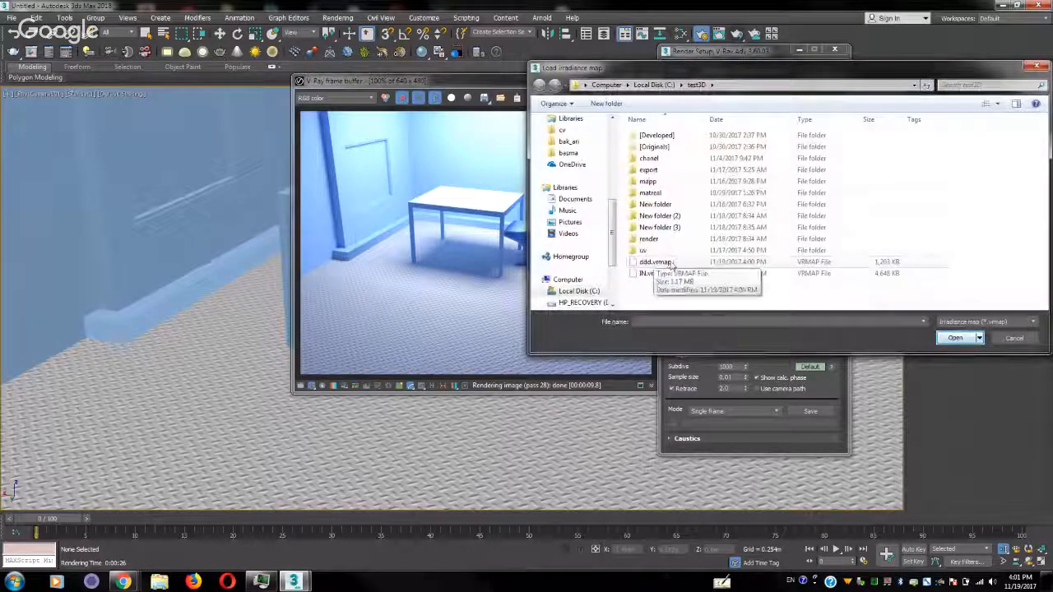
{"action": "double_click", "coordinate": [658, 262]}
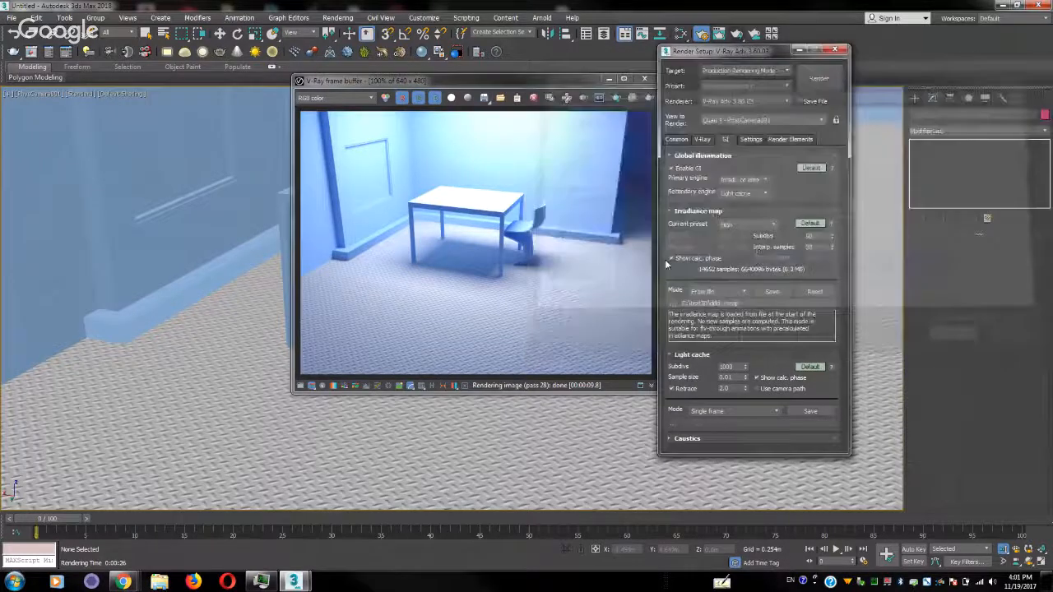
Switch the light cache mode to From file and load fff.vrlmap from the test3D folder
{"action": "left_click", "coordinate": [715, 412]}
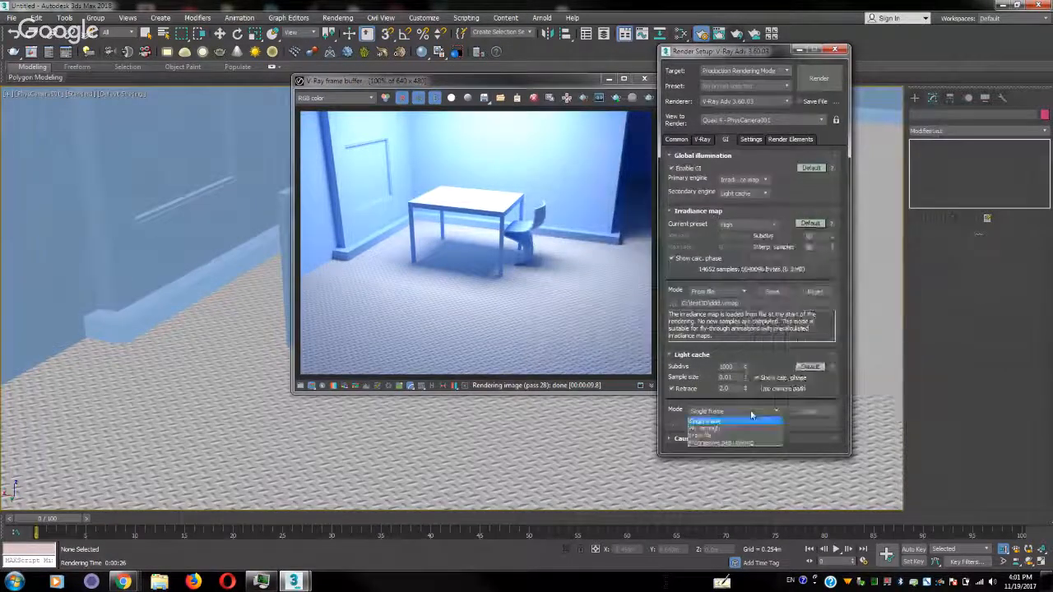
{"action": "left_click", "coordinate": [712, 438]}
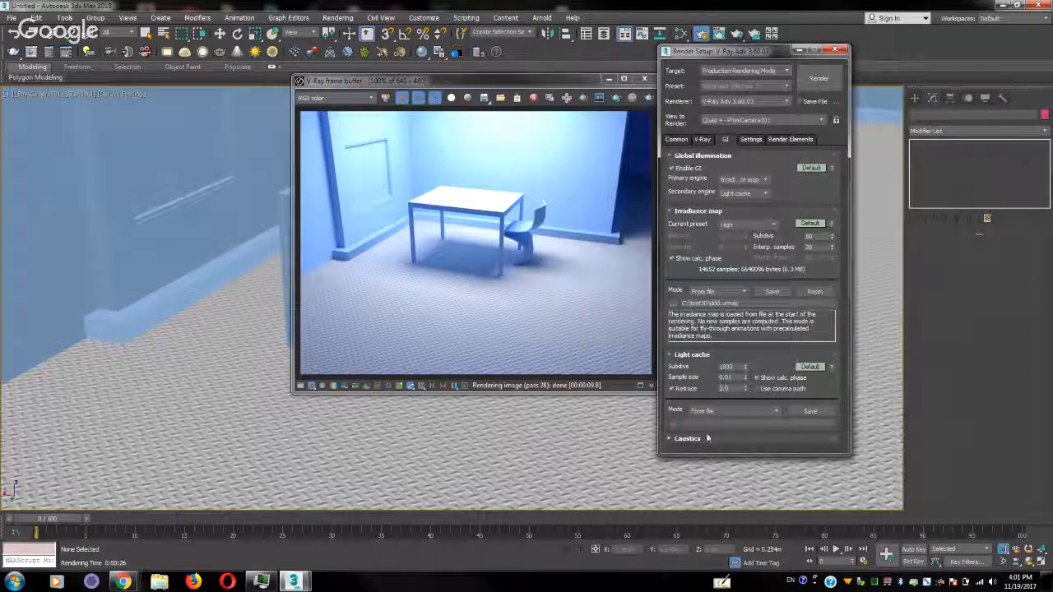
{"action": "left_click", "coordinate": [671, 420]}
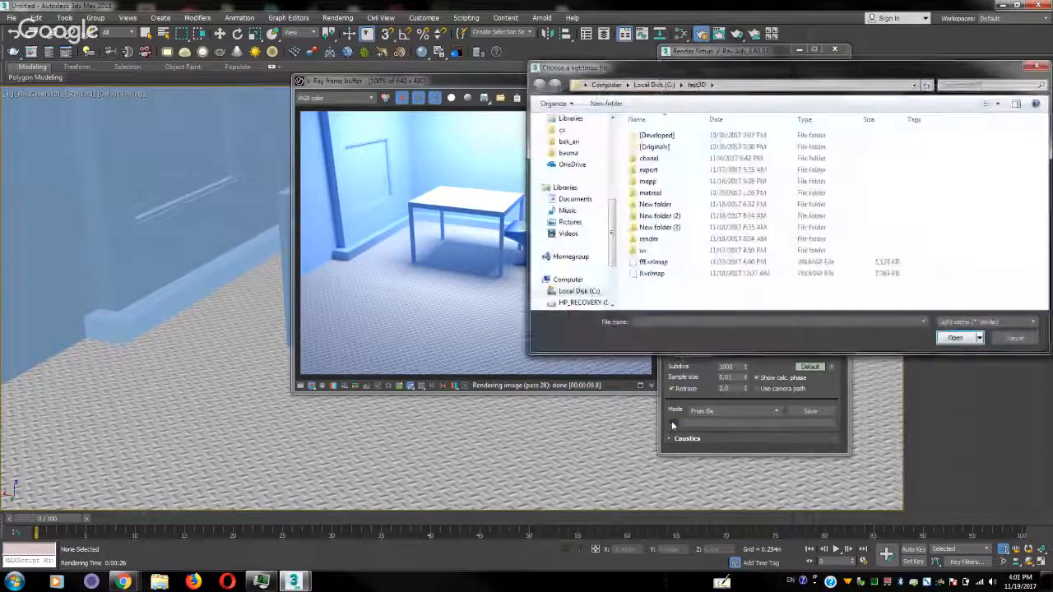
{"action": "double_click", "coordinate": [651, 274]}
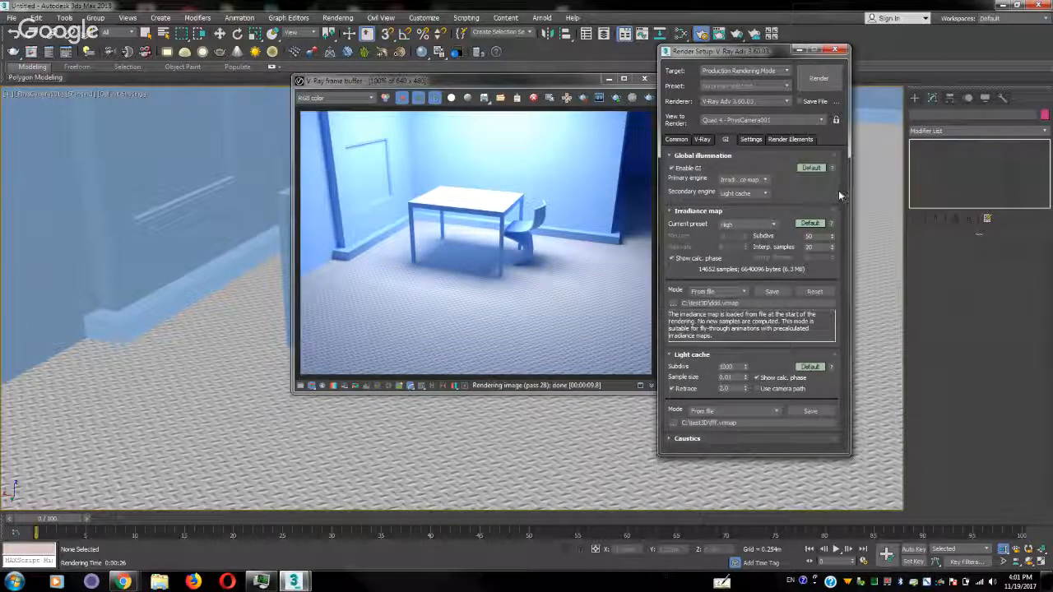
Test-render the camera view with the saved GI maps, stop the render early, and close Render Setup
{"action": "left_click", "coordinate": [541, 80]}
{"action": "left_click_drag", "start_coordinate": [541, 80], "coordinate": [368, 58]}
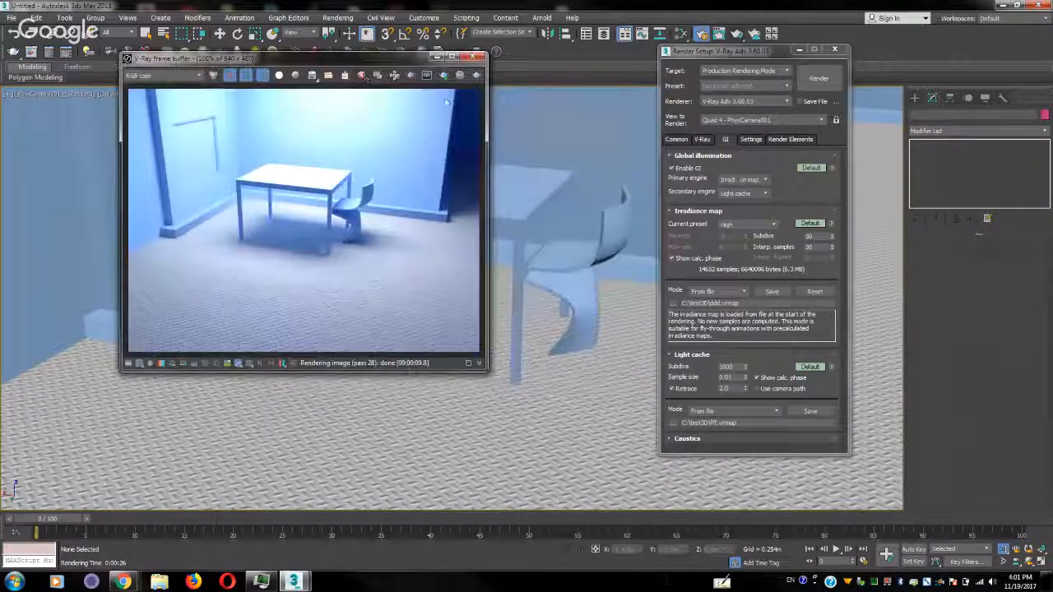
{"action": "left_click", "coordinate": [829, 79]}
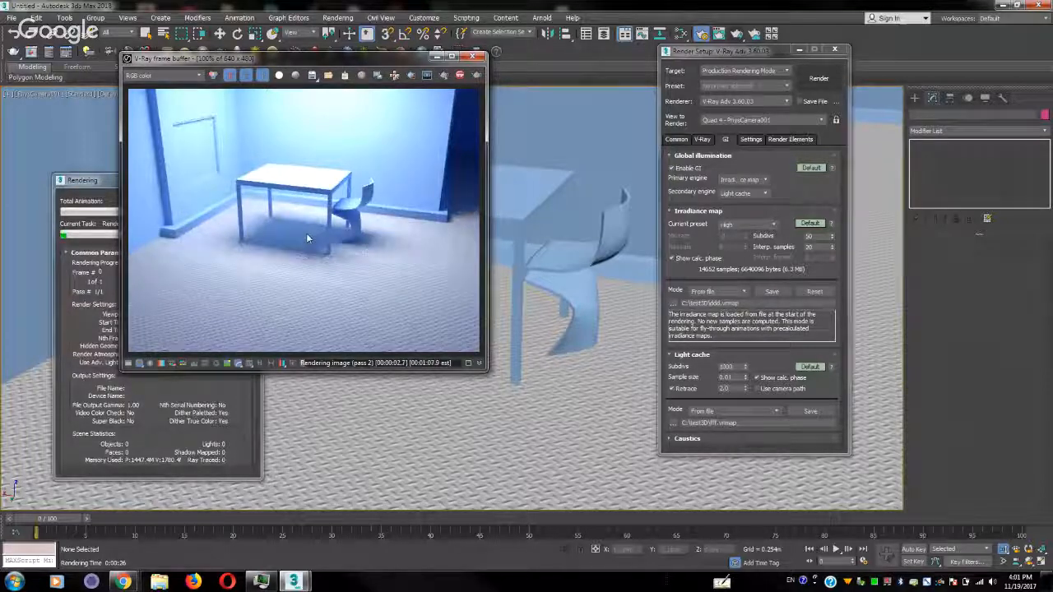
{"action": "left_click", "coordinate": [118, 238]}
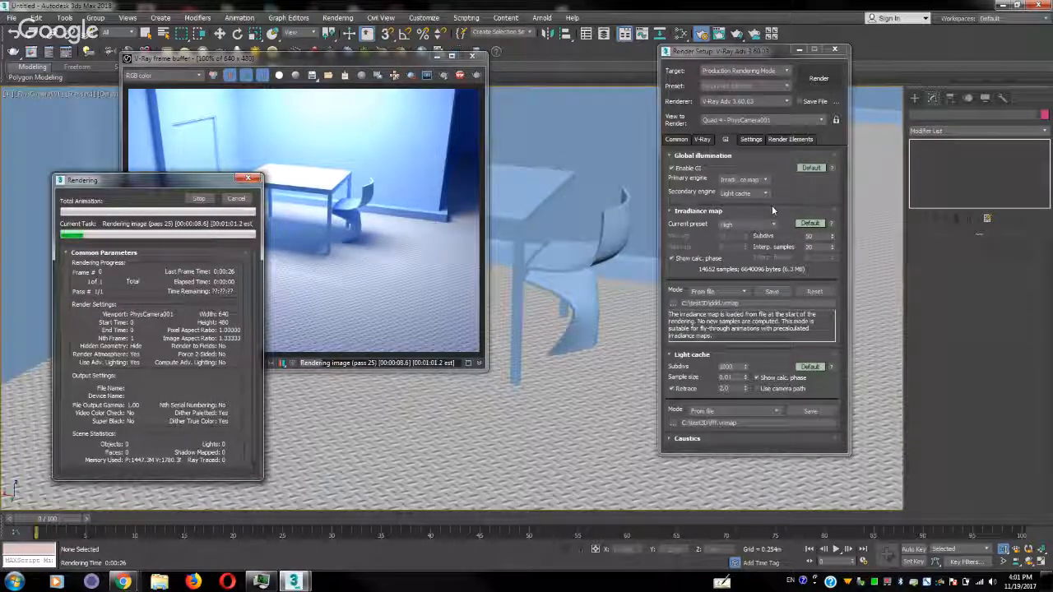
{"action": "left_click", "coordinate": [198, 199]}
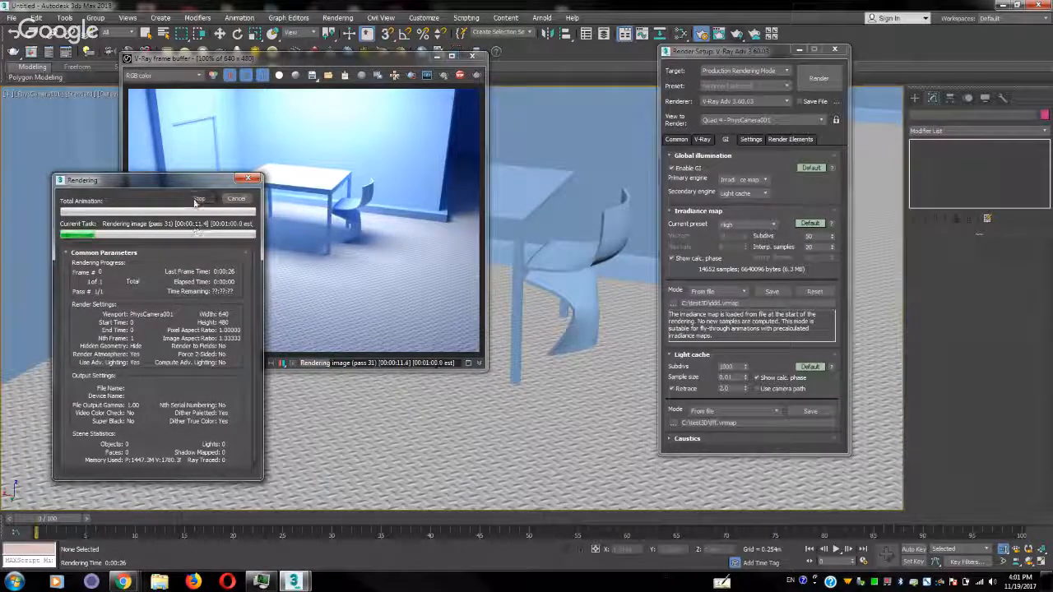
{"action": "left_click", "coordinate": [834, 51]}
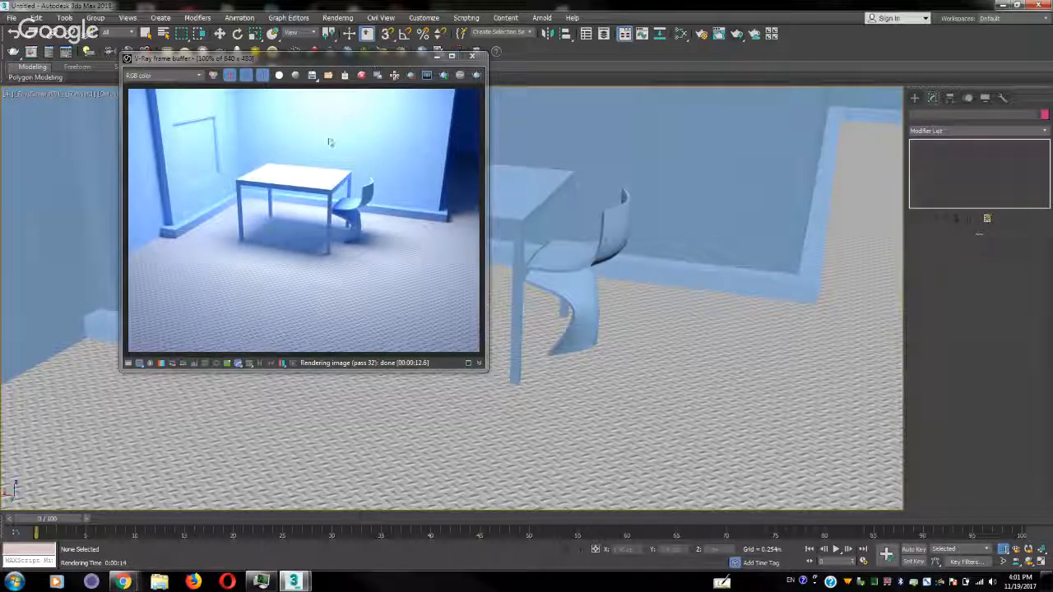
{"action": "left_click_drag", "start_coordinate": [327, 62], "coordinate": [349, 256]}
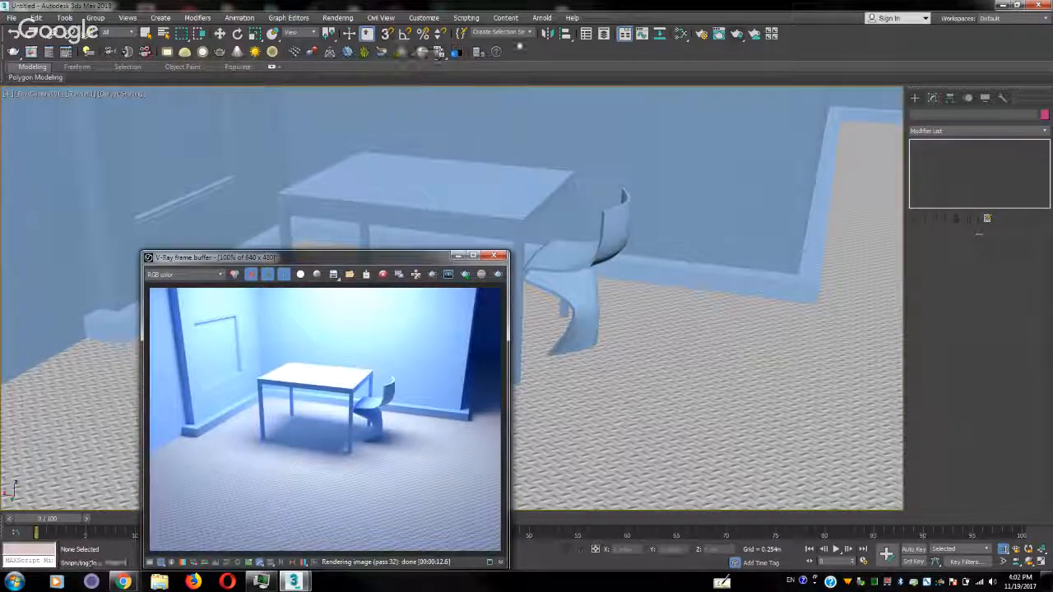
Set the multiplier of VRayLight001 to 0.5, test-render the camera view and close the frame buffer
{"action": "left_click", "coordinate": [586, 34]}
{"action": "left_click", "coordinate": [583, 35]}
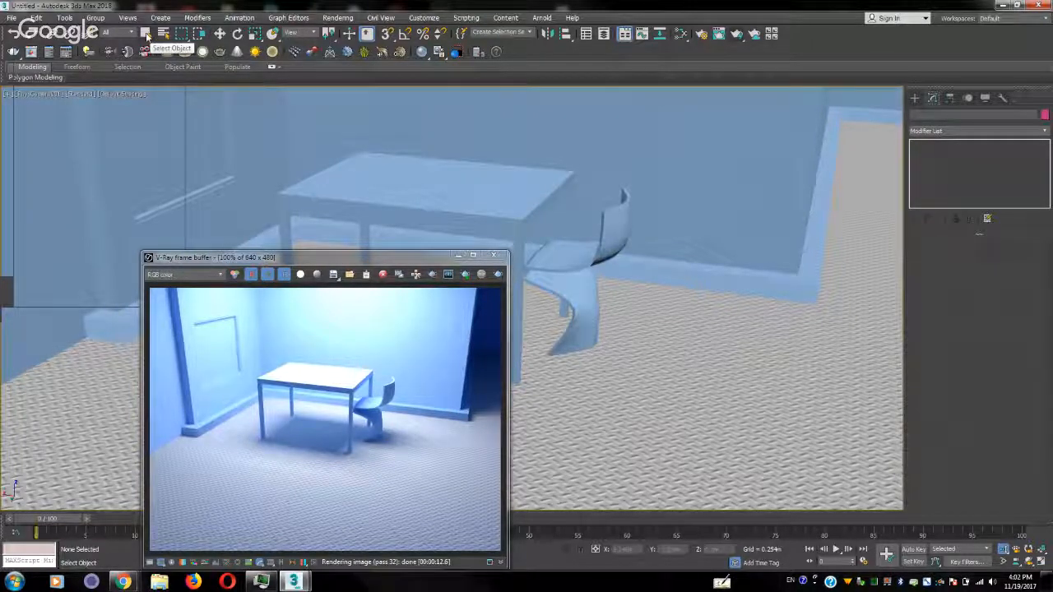
{"action": "left_click", "coordinate": [163, 34]}
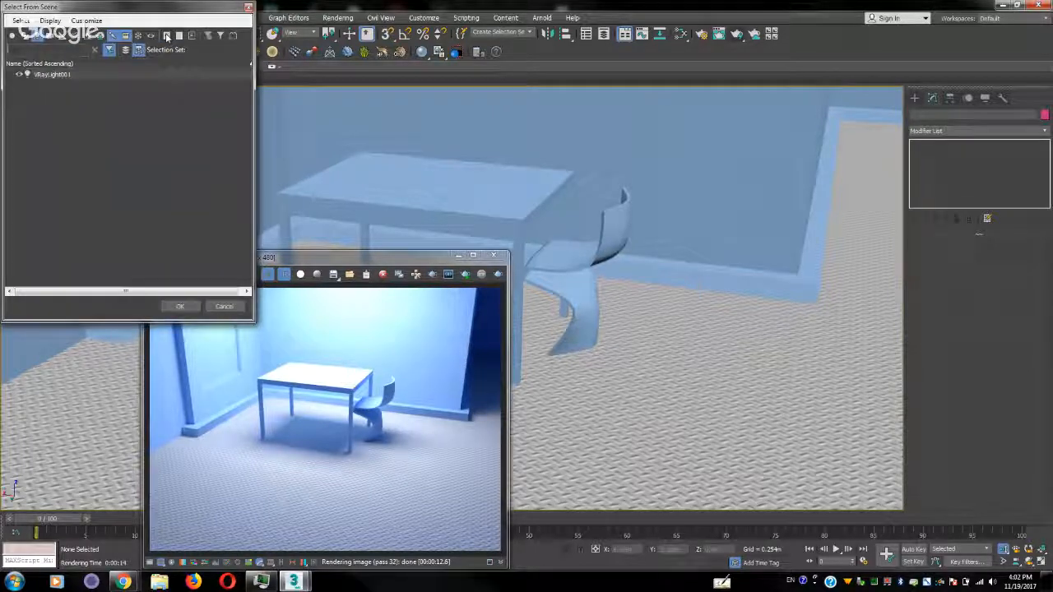
{"action": "double_click", "coordinate": [53, 75]}
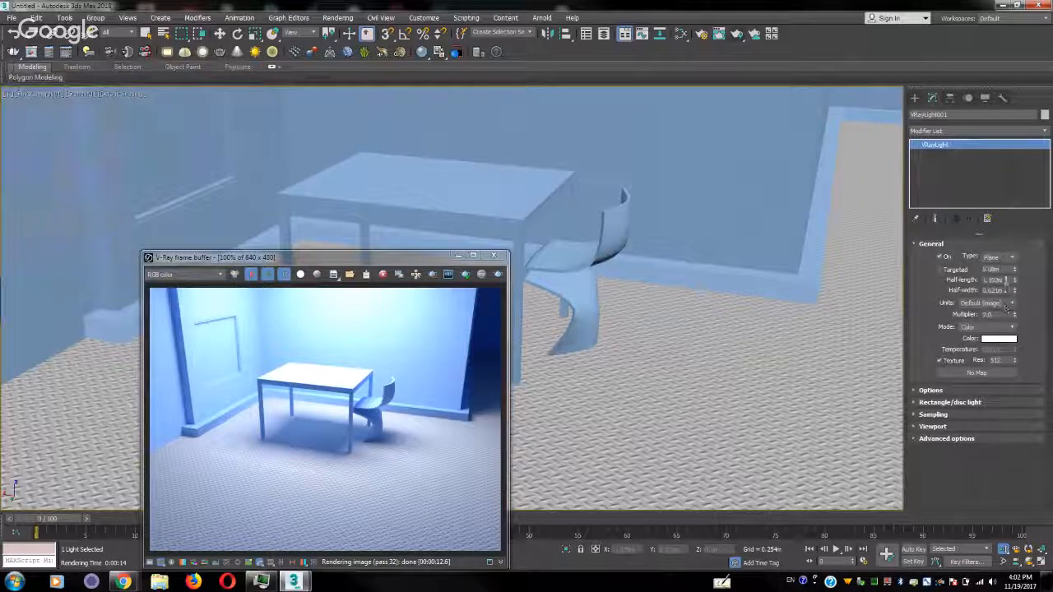
{"action": "double_click", "coordinate": [998, 316]}
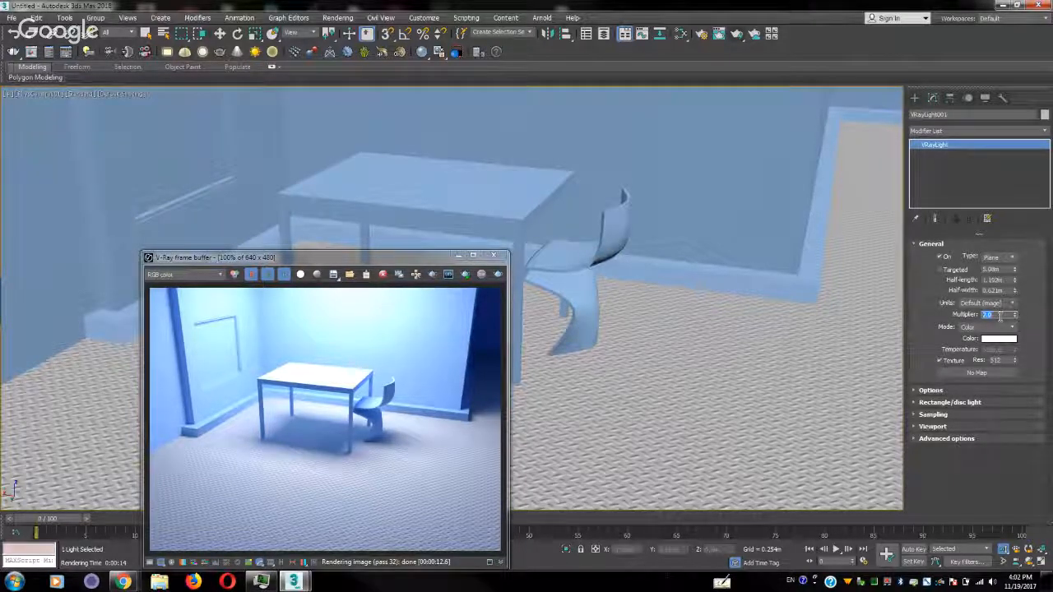
{"action": "key", "text": "BackSpace"}
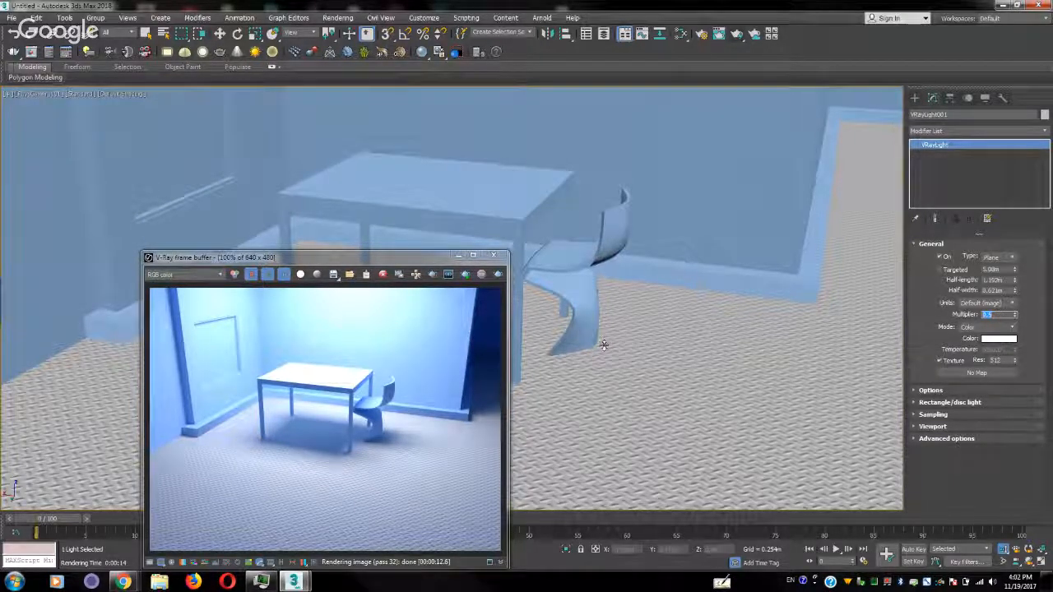
{"action": "left_click", "coordinate": [497, 275]}
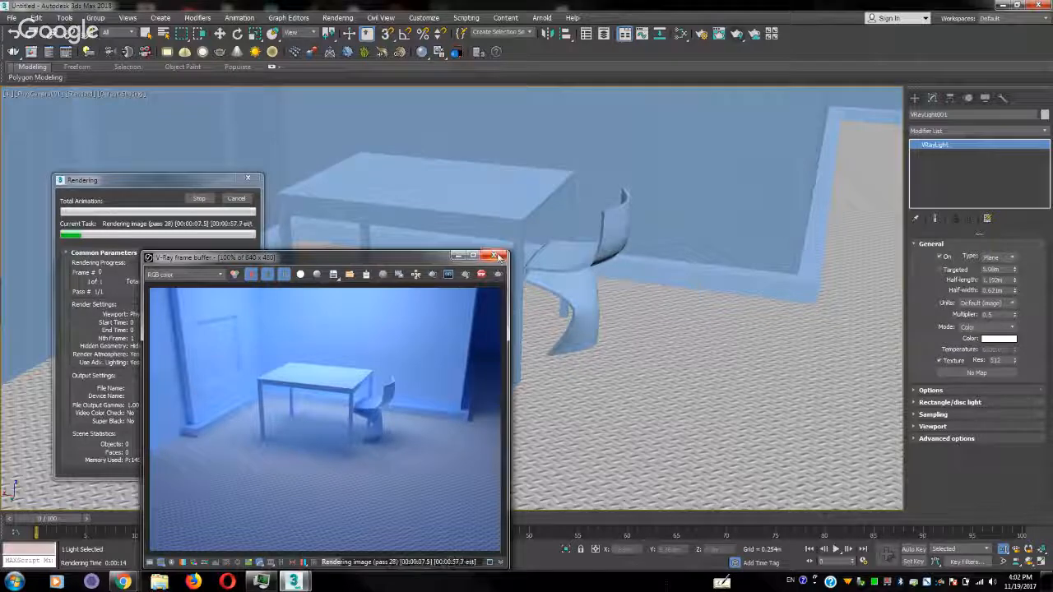
{"action": "left_click", "coordinate": [499, 256]}
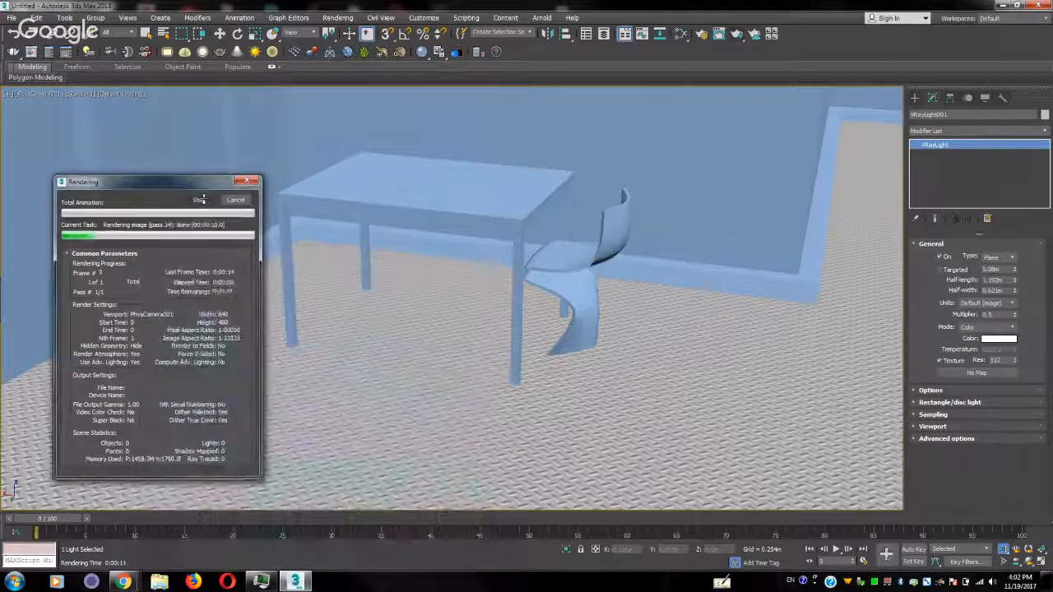
Create a small sphere on the tabletop using AutoGrid and raise it vertically above the table surface
{"action": "left_click", "coordinate": [914, 98]}
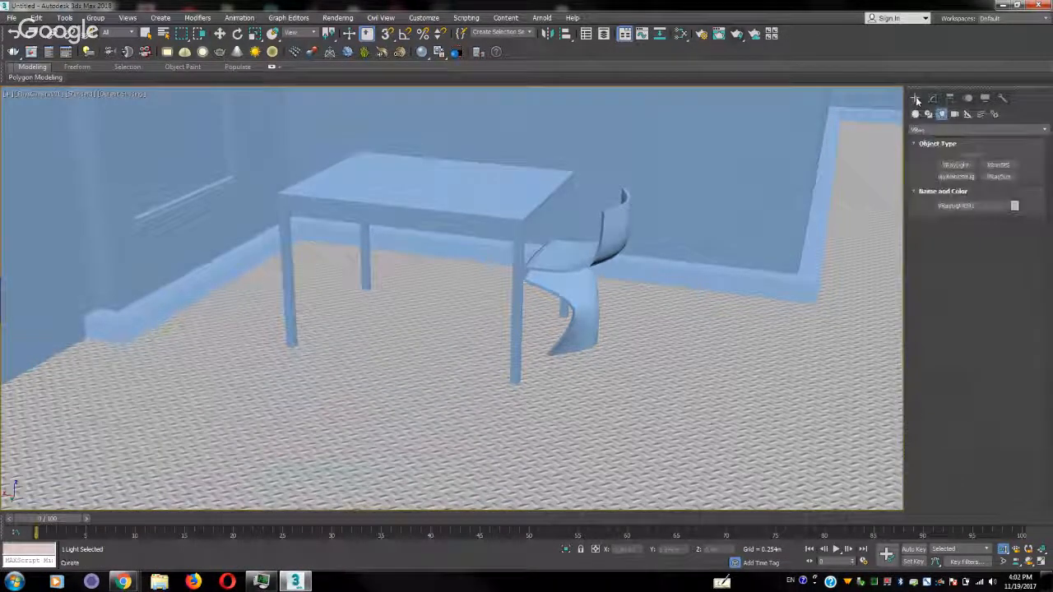
{"action": "left_click", "coordinate": [915, 115]}
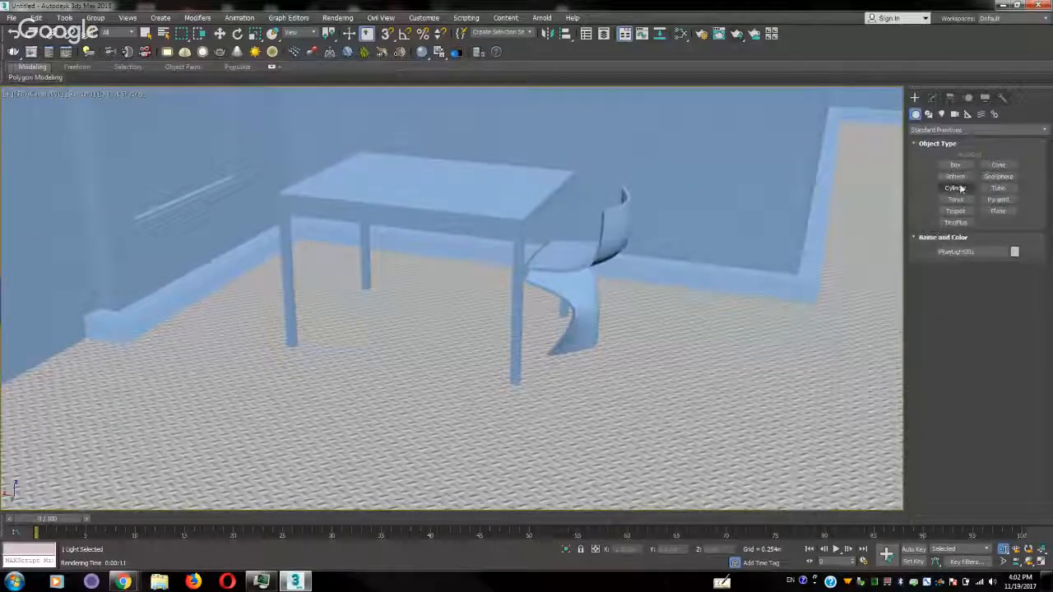
{"action": "left_click", "coordinate": [955, 176]}
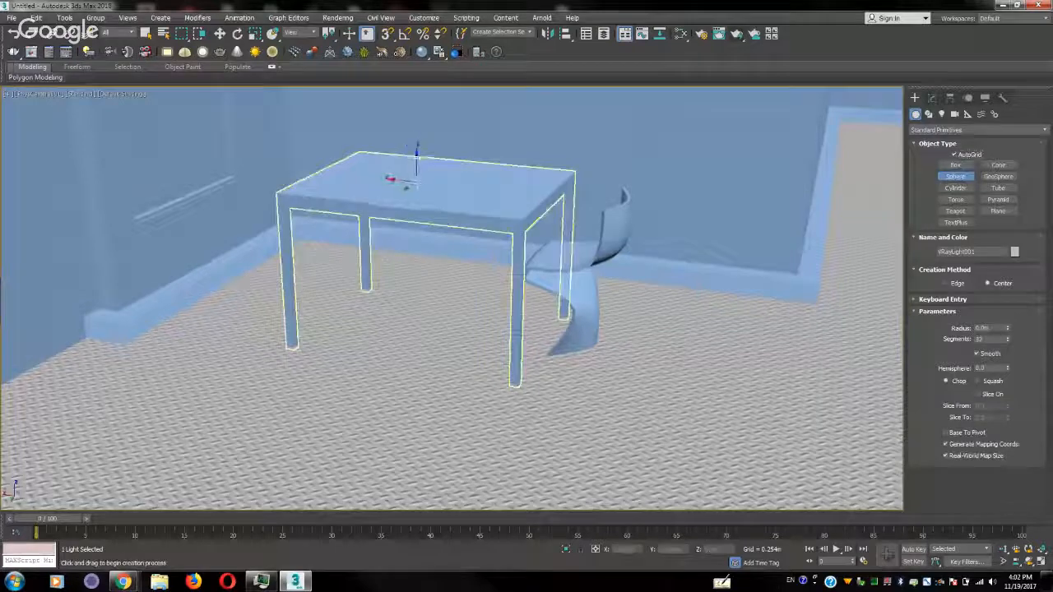
{"action": "left_click_drag", "start_coordinate": [400, 174], "coordinate": [434, 170]}
{"action": "right_click", "coordinate": [435, 170]}
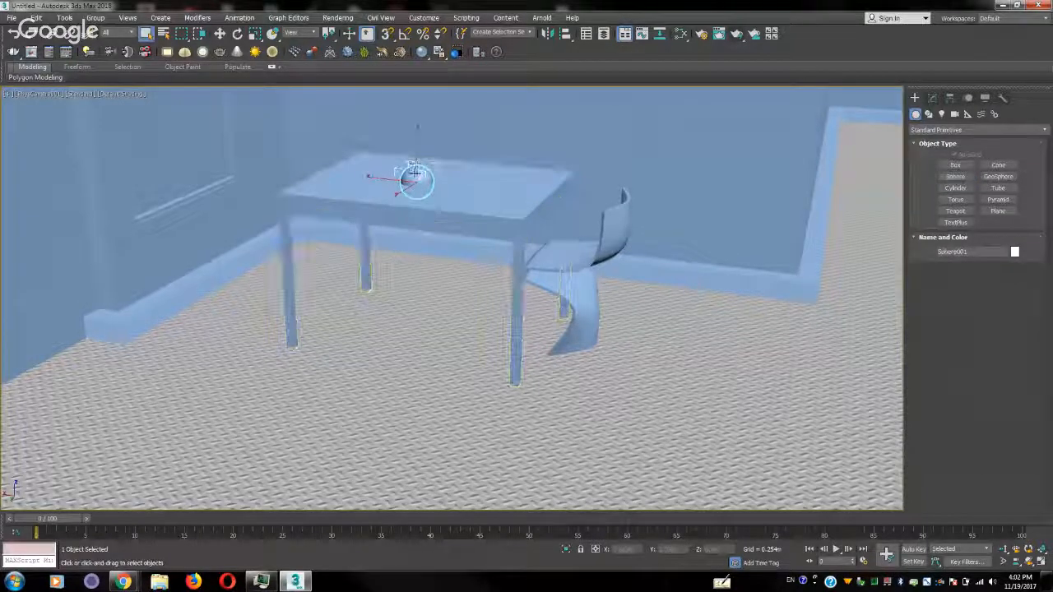
{"action": "key", "text": "w"}
{"action": "left_click_drag", "start_coordinate": [416, 164], "coordinate": [416, 136]}
Test-render the camera view with the new sphere, stopping early, and move the frame buffer clear of the table
{"action": "left_click", "coordinate": [736, 35]}
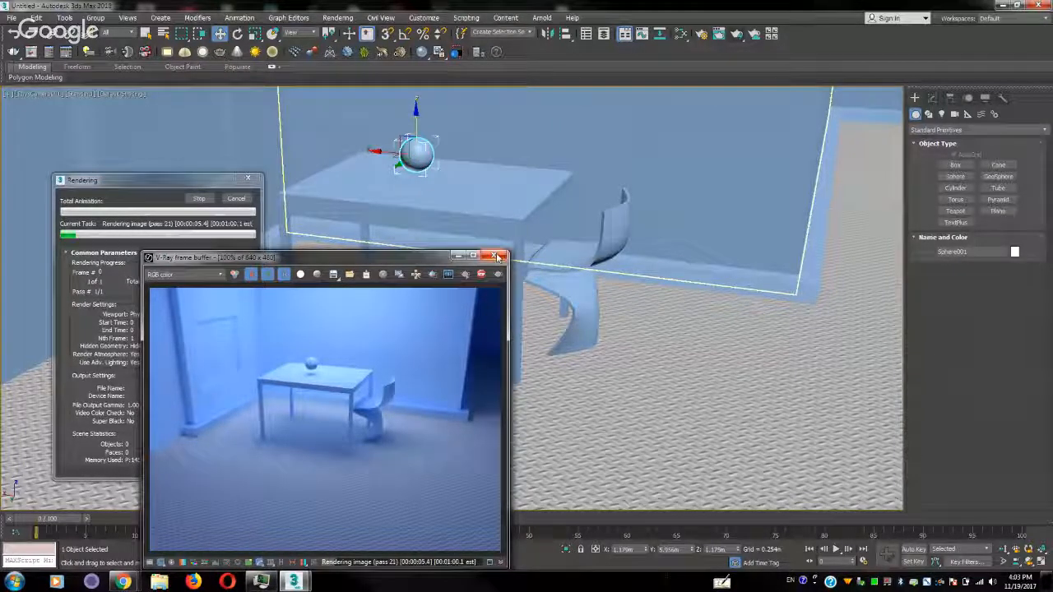
{"action": "left_click", "coordinate": [199, 199]}
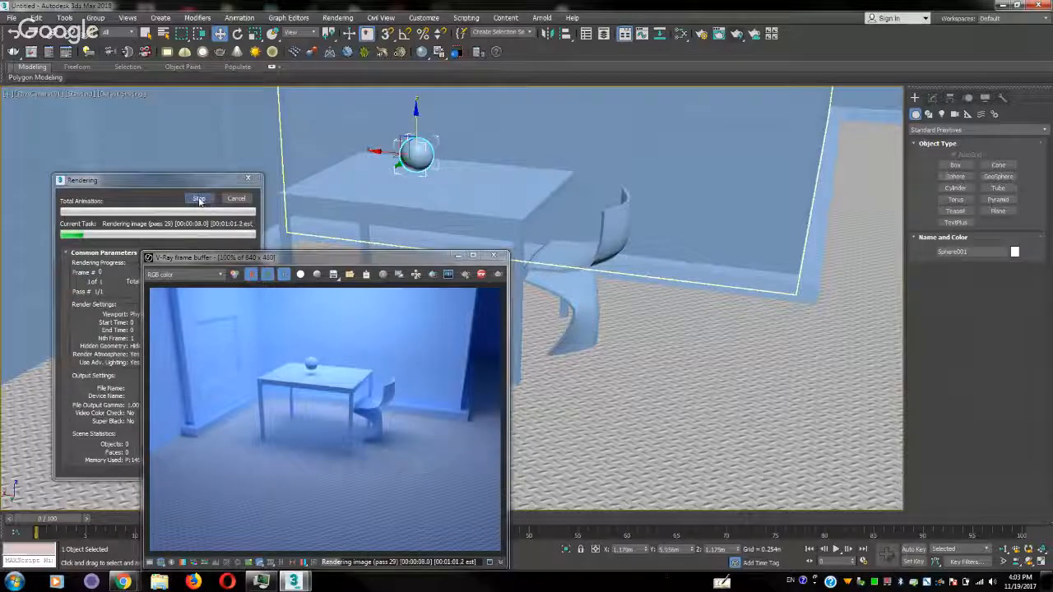
{"action": "left_click_drag", "start_coordinate": [352, 257], "coordinate": [240, 72]}
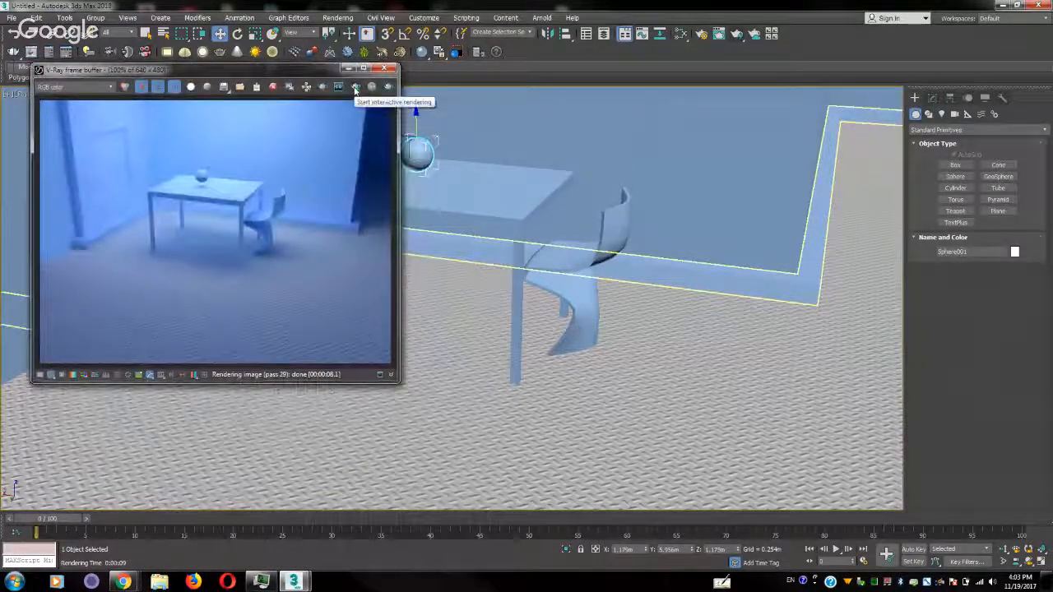
Pan and dolly the camera in to a close-up of the sphere above the tabletop
{"action": "middle_click_drag", "start_coordinate": [479, 189], "coordinate": [526, 300]}
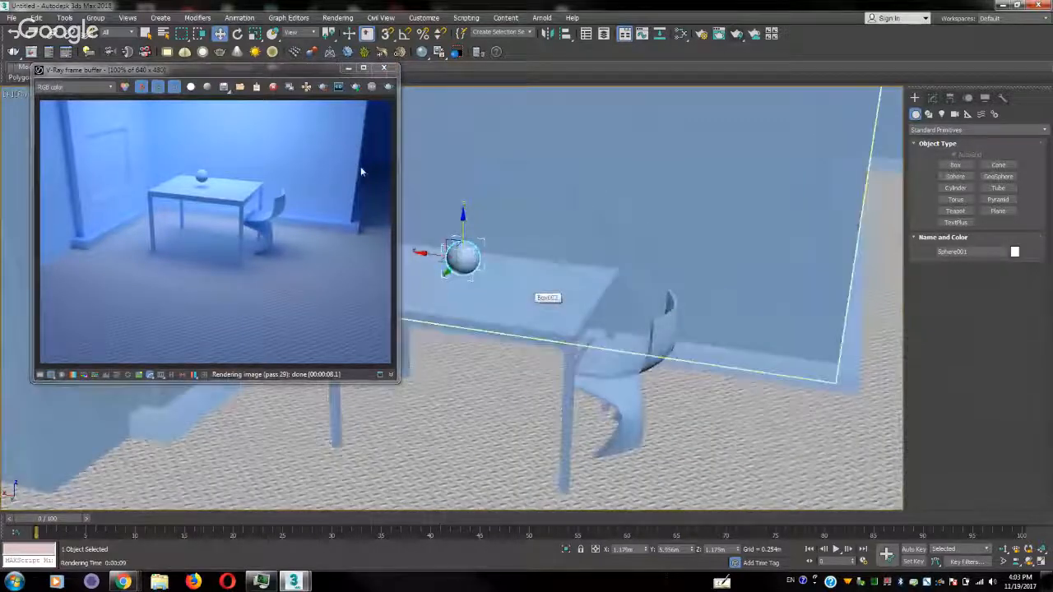
{"action": "left_click", "coordinate": [1004, 548]}
{"action": "left_click_drag", "start_coordinate": [493, 297], "coordinate": [477, 423]}
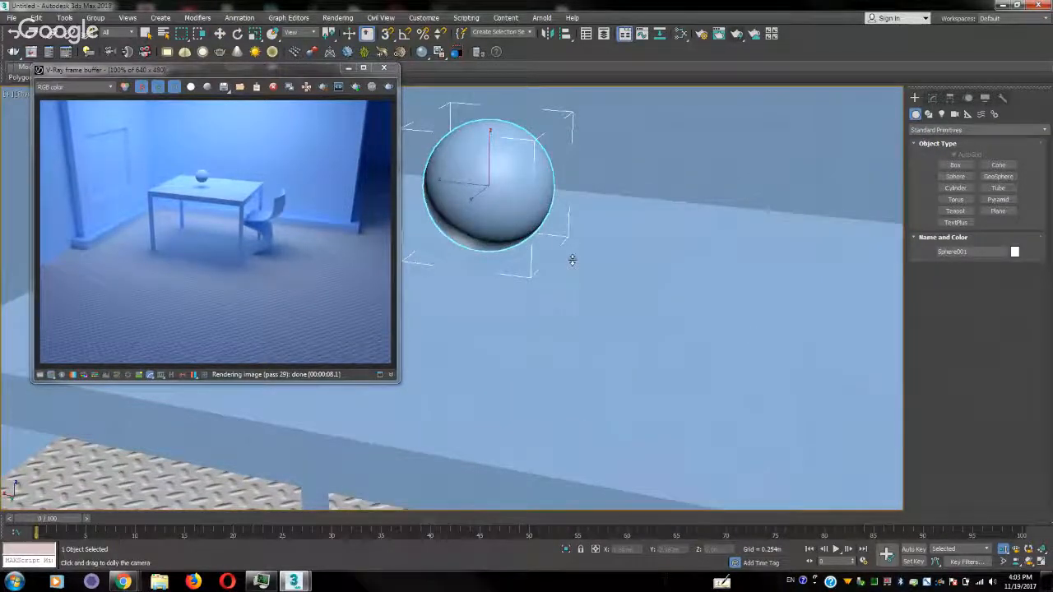
Dolly the camera back and pan to frame the sphere with the table corner, and test-render this view
{"action": "left_click_drag", "start_coordinate": [573, 259], "coordinate": [558, 299]}
{"action": "middle_click_drag", "start_coordinate": [525, 234], "coordinate": [497, 363]}
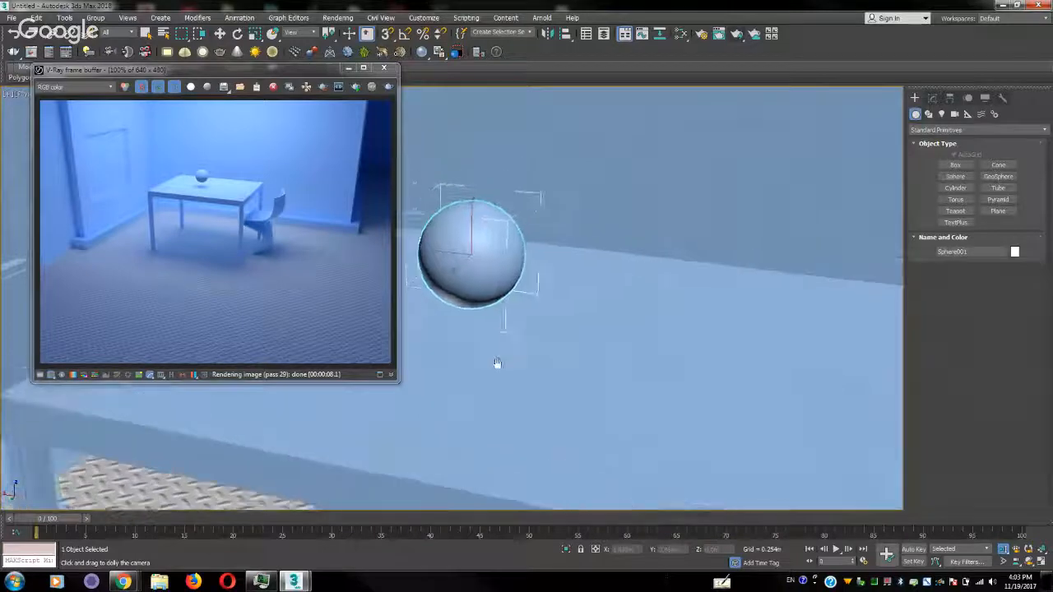
{"action": "left_click", "coordinate": [389, 86]}
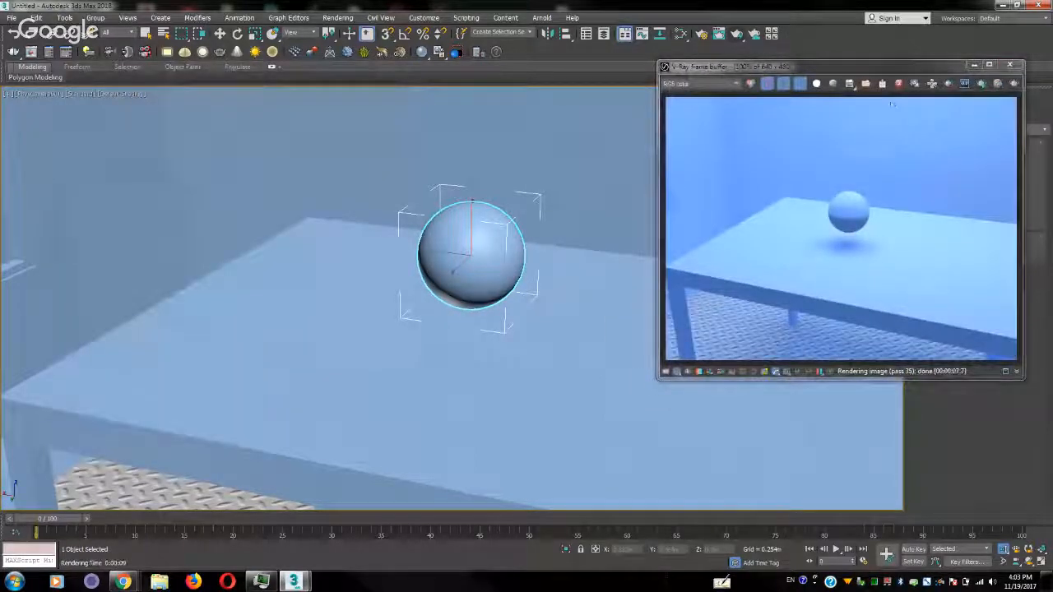
Define a render region around the sphere and its shadow in the frame buffer and start interactive rendering
{"action": "left_click", "coordinate": [948, 83]}
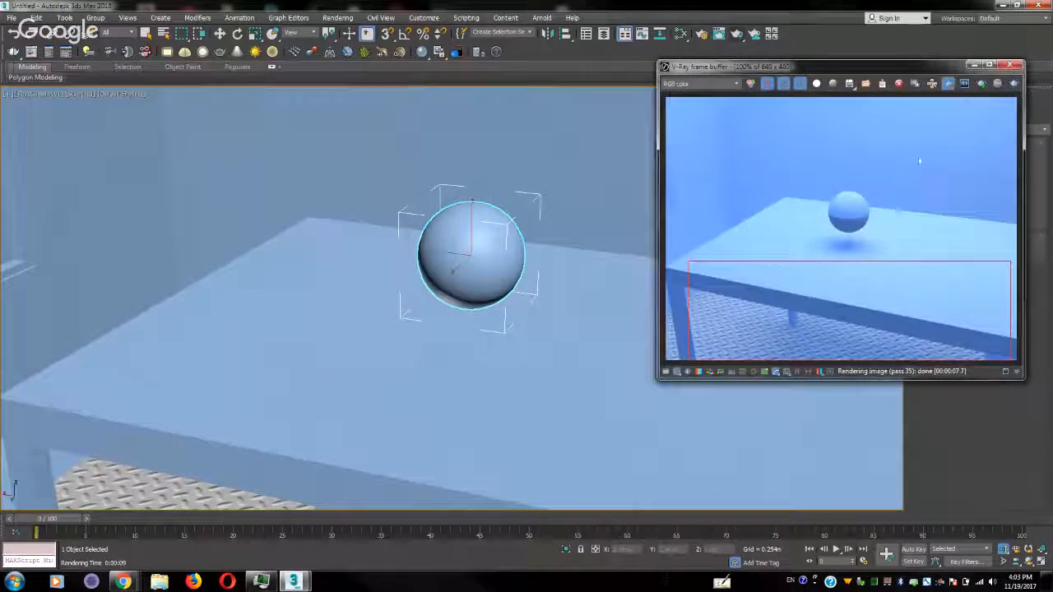
{"action": "left_click_drag", "start_coordinate": [919, 162], "coordinate": [786, 271]}
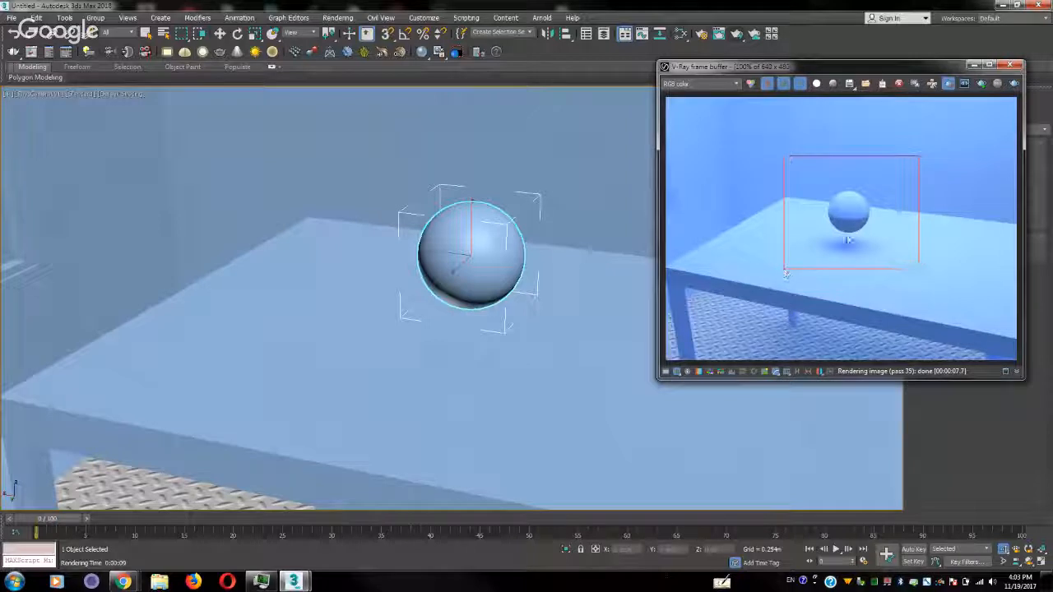
{"action": "left_click", "coordinate": [982, 84]}
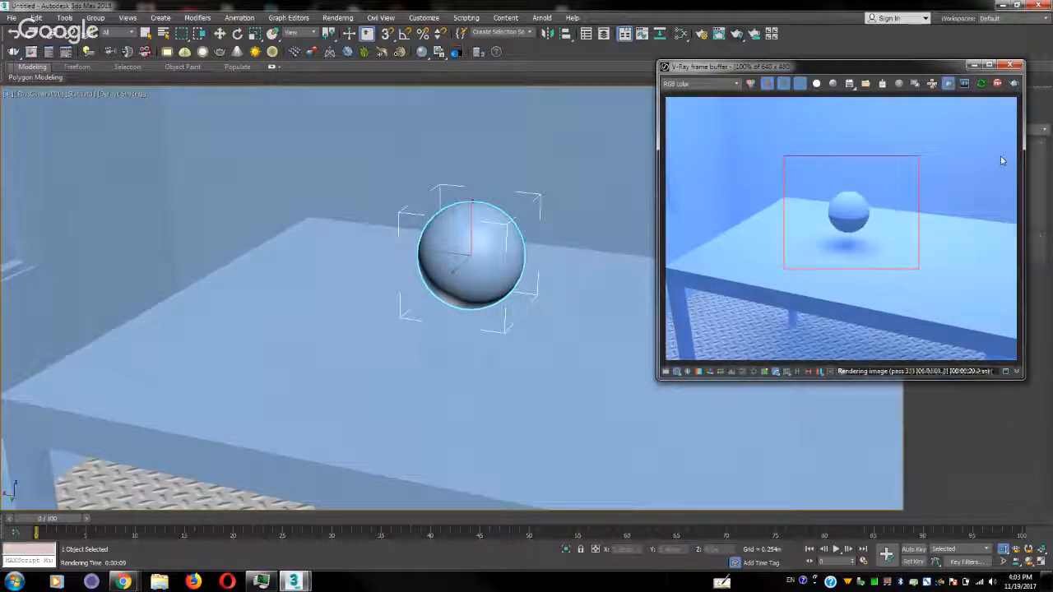
Create a new VRayMtl in the Slate Material Editor, assign it to the selected sphere and show its parameters
{"action": "left_click", "coordinate": [681, 35]}
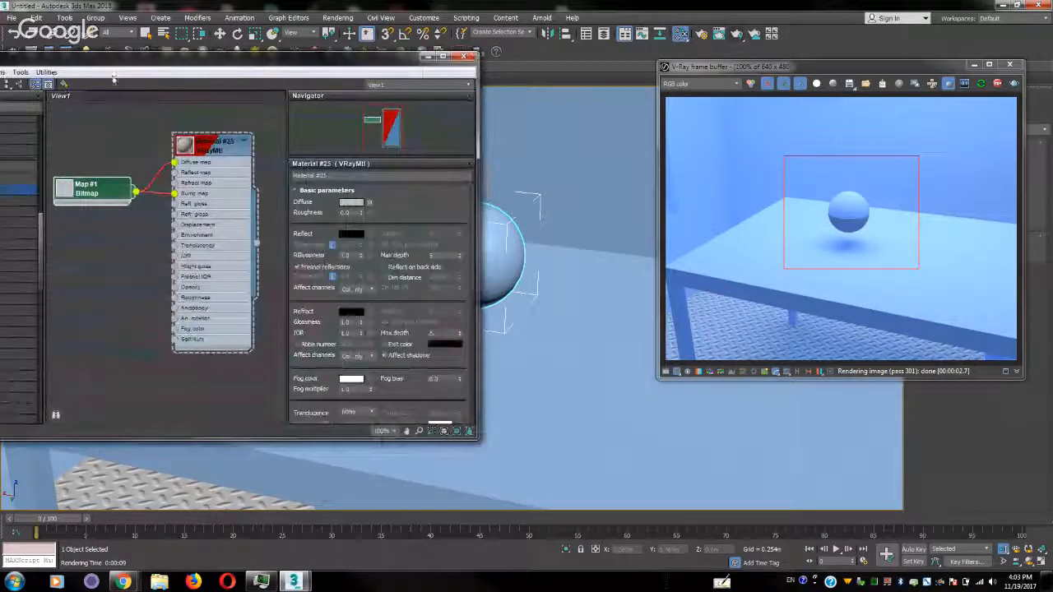
{"action": "left_click_drag", "start_coordinate": [115, 57], "coordinate": [291, 99]}
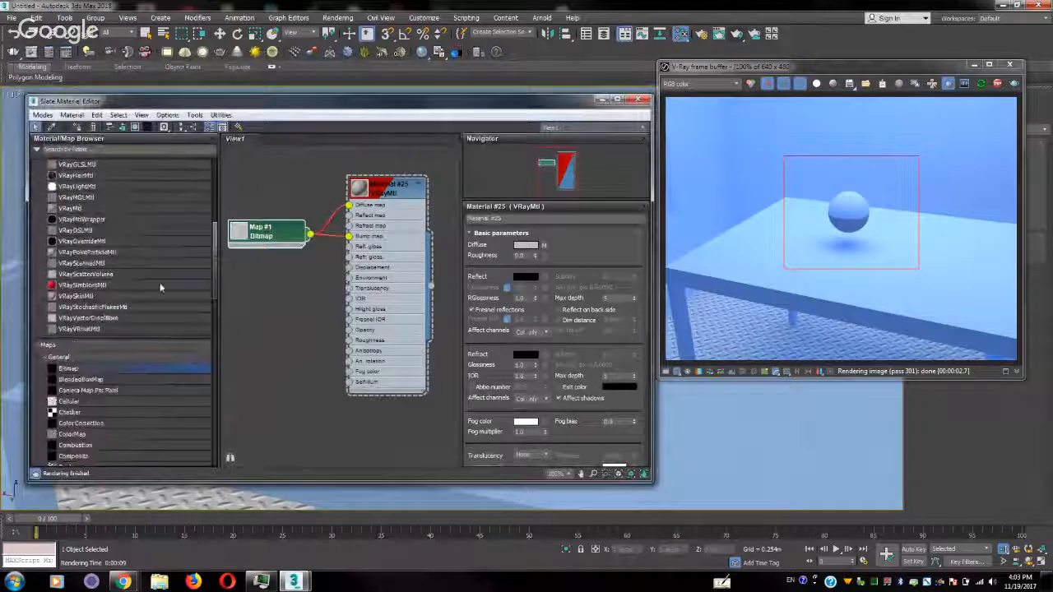
{"action": "double_click", "coordinate": [75, 209]}
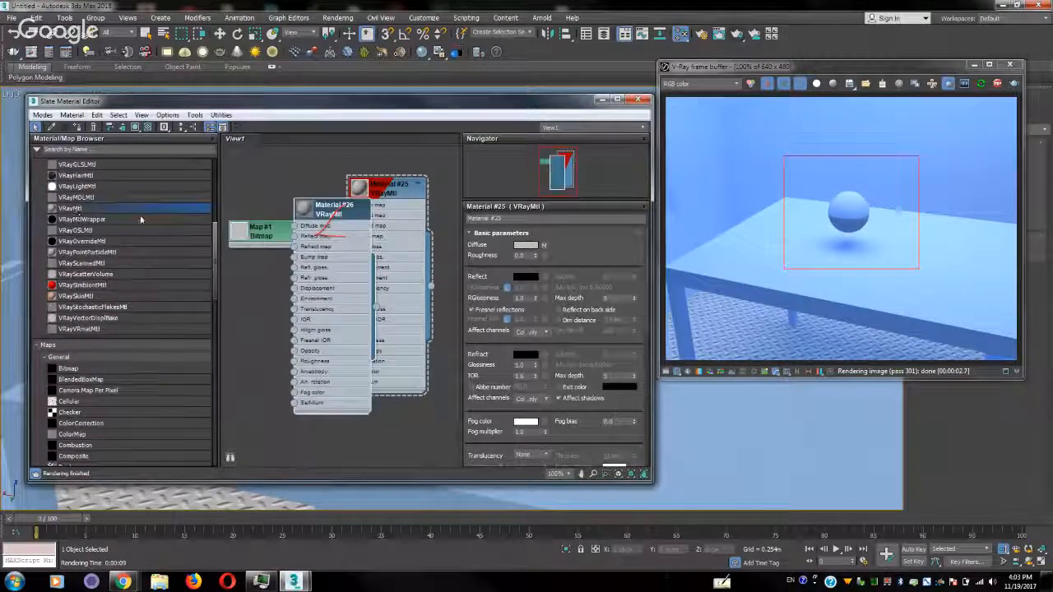
{"action": "left_click_drag", "start_coordinate": [326, 104], "coordinate": [680, 316]}
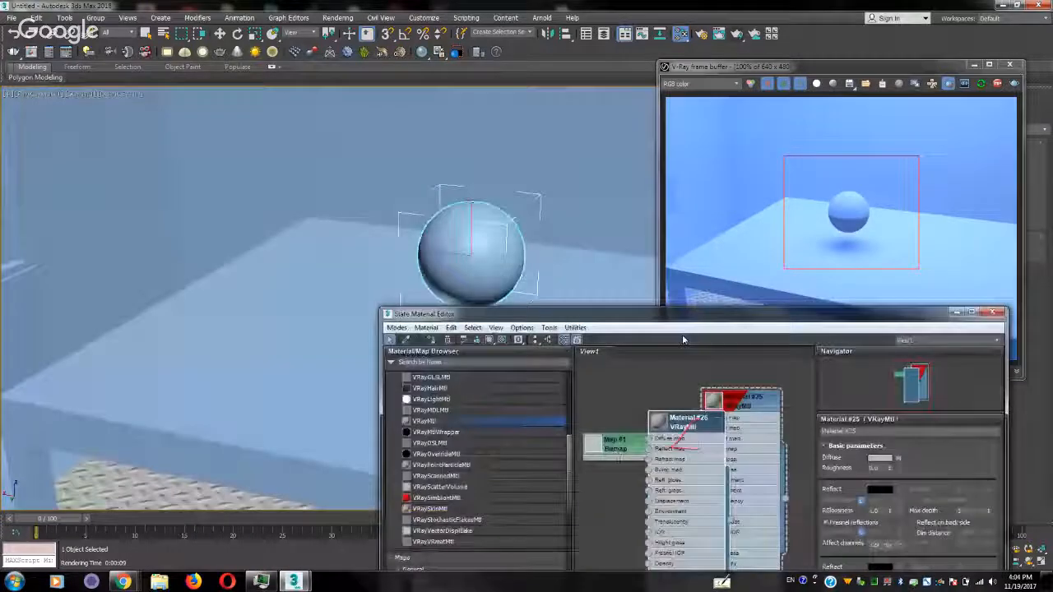
{"action": "left_click_drag", "start_coordinate": [689, 417], "coordinate": [634, 374]}
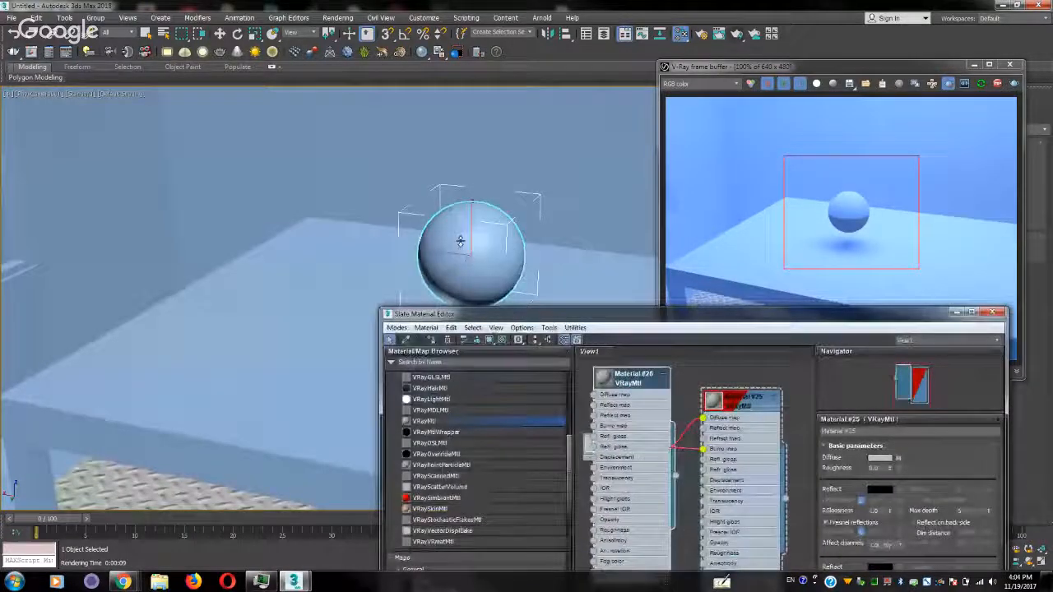
{"action": "right_click", "coordinate": [634, 376]}
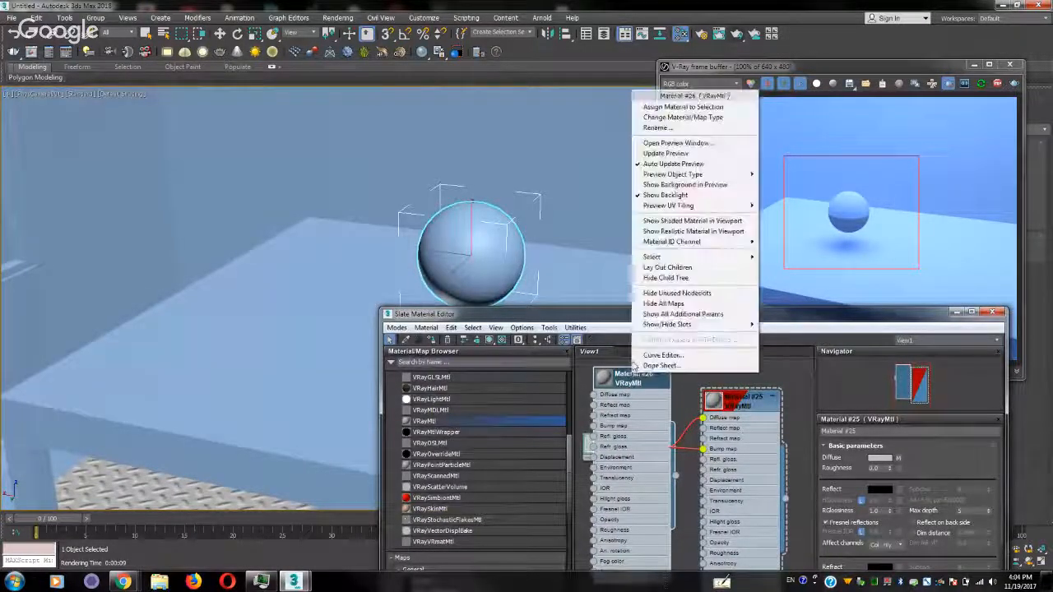
{"action": "left_click", "coordinate": [650, 108]}
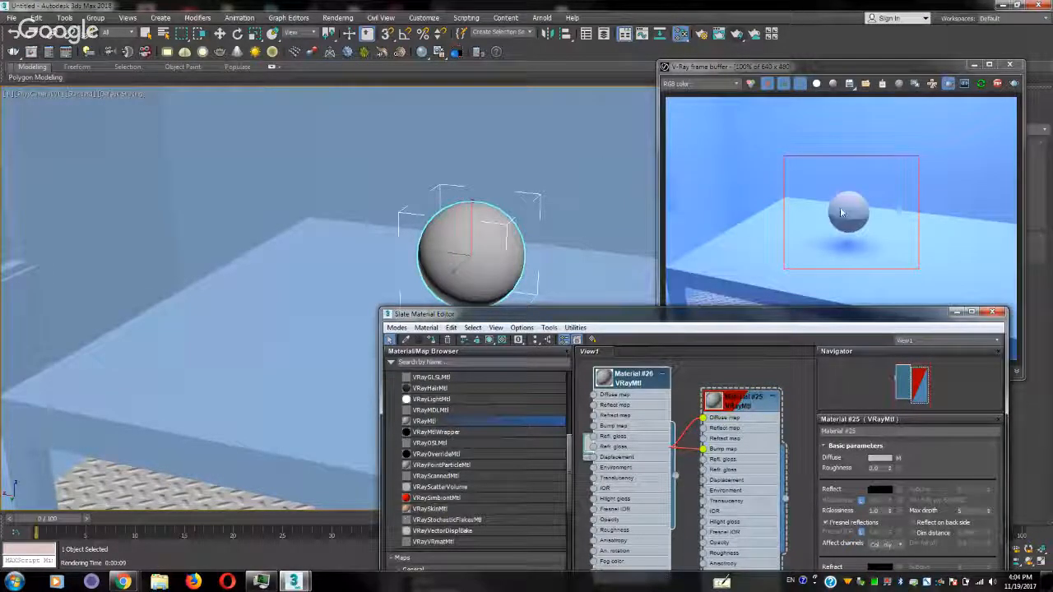
{"action": "double_click", "coordinate": [640, 378]}
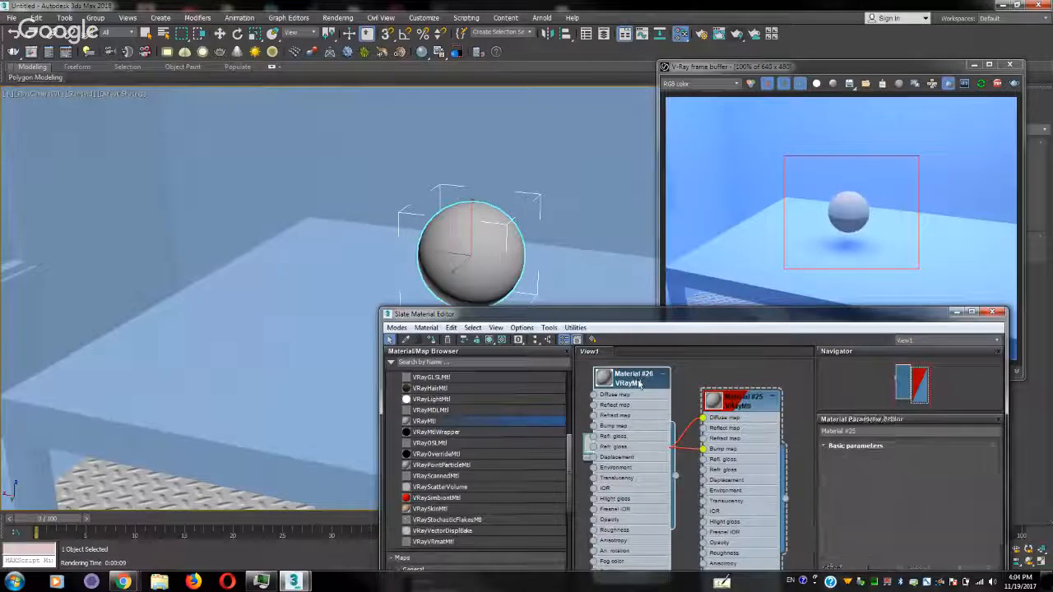
Set the diffuse color of the sphere's new VRayMtl to pure black
{"action": "left_click", "coordinate": [881, 460]}
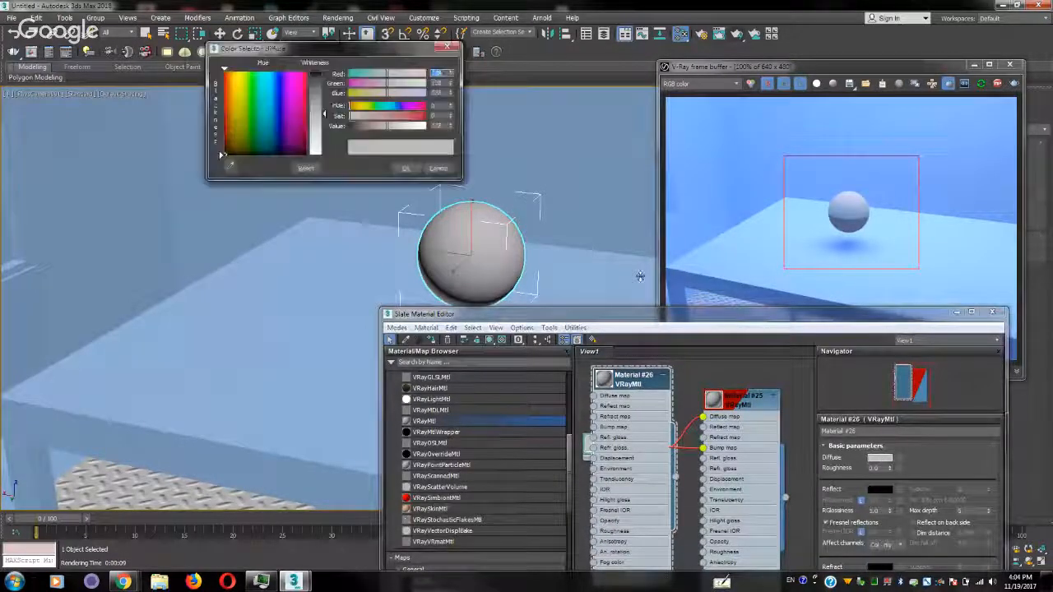
{"action": "left_click_drag", "start_coordinate": [310, 83], "coordinate": [223, 154]}
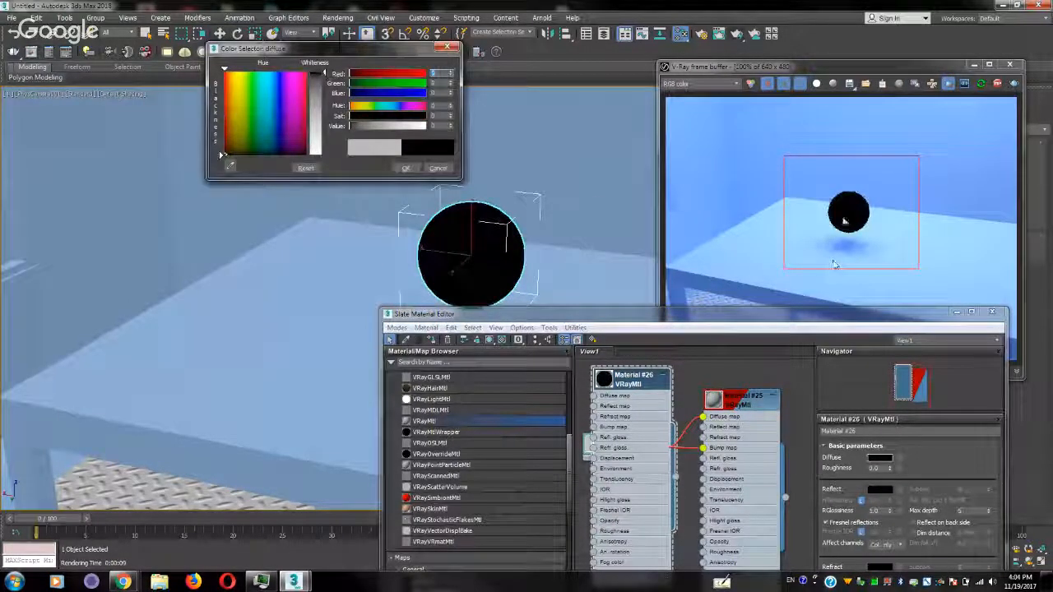
{"action": "left_click", "coordinate": [405, 168]}
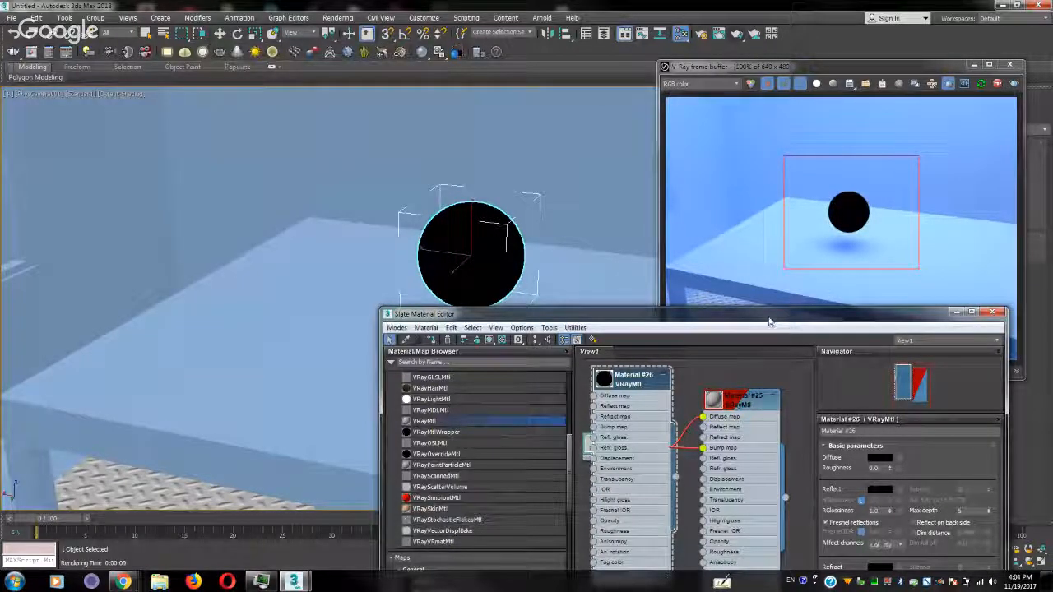
Set the reflection color of the sphere's material to pure white, value 255
{"action": "left_click_drag", "start_coordinate": [769, 322], "coordinate": [399, 235]}
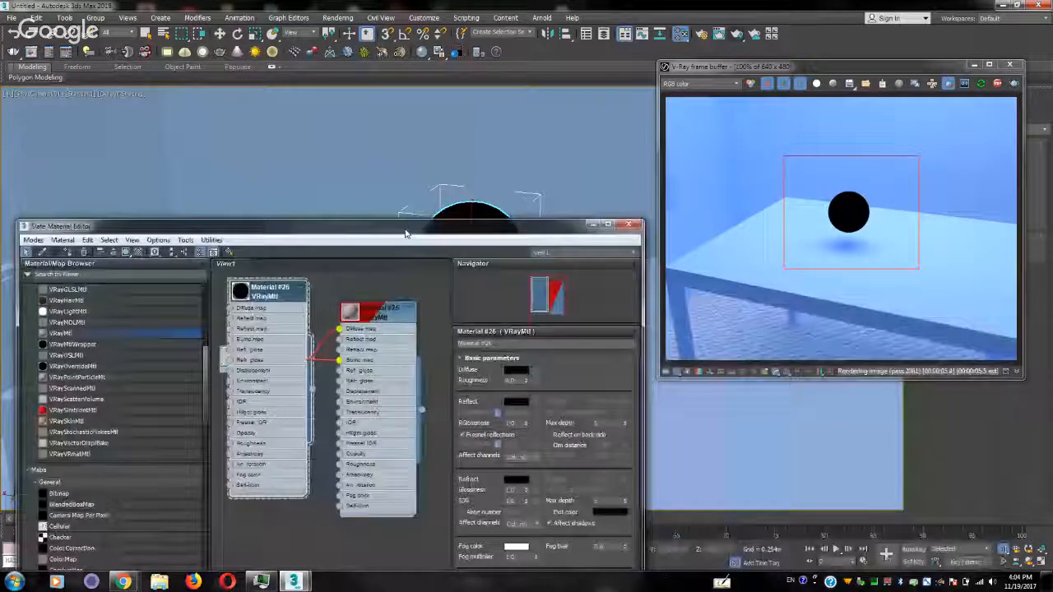
{"action": "left_click", "coordinate": [516, 402]}
{"action": "left_click_drag", "start_coordinate": [322, 74], "coordinate": [326, 178]}
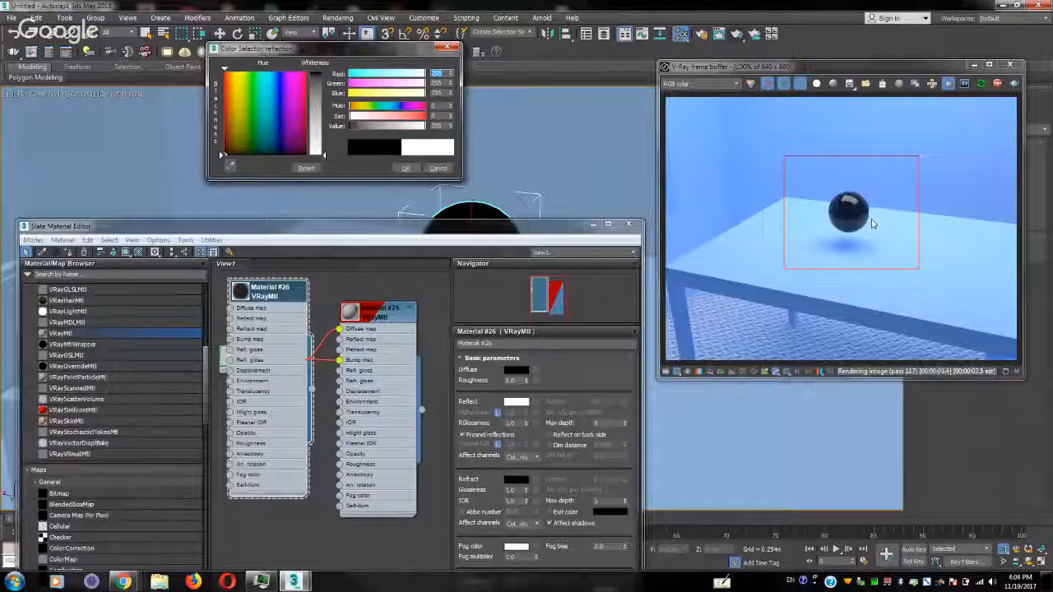
{"action": "left_click", "coordinate": [406, 168]}
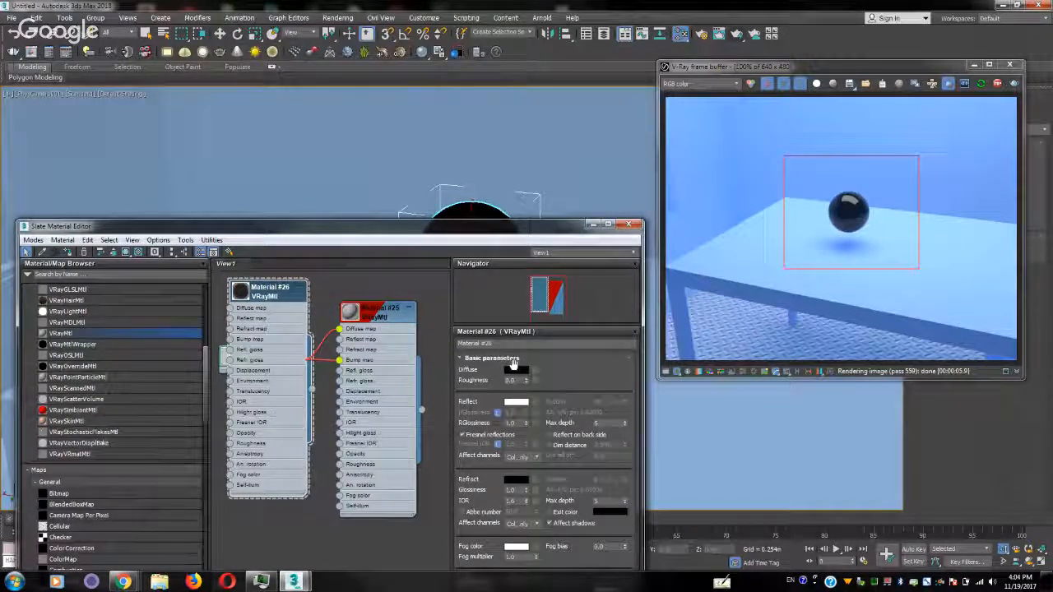
Darken the reflection color of the sphere's material to almost black
{"action": "left_click", "coordinate": [524, 403]}
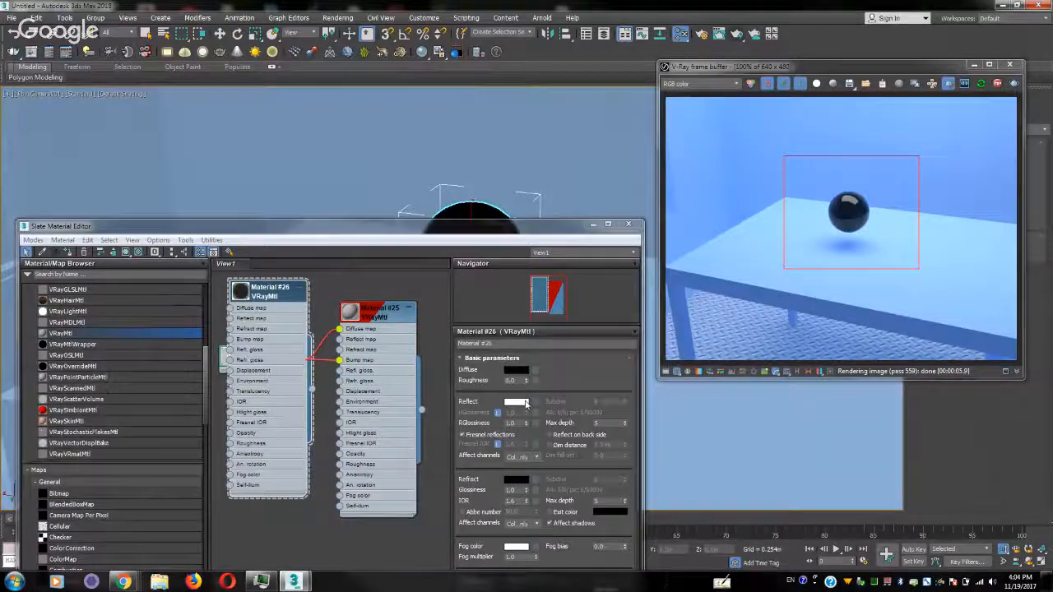
{"action": "left_click", "coordinate": [351, 126]}
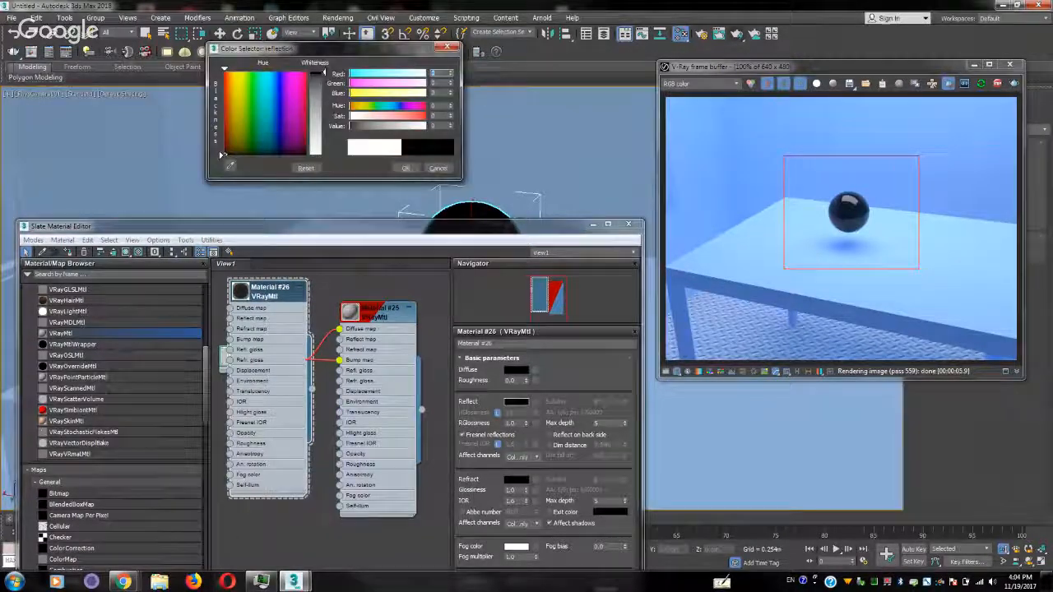
{"action": "left_click", "coordinate": [405, 167]}
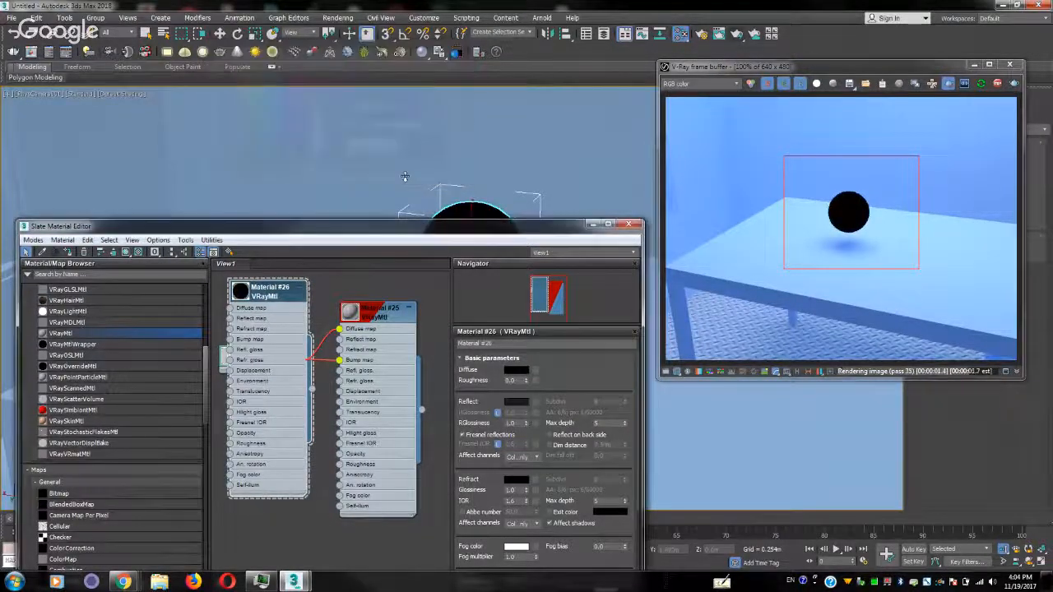
Try pink and green as the diffuse color of the sphere's material and settle on bright magenta
{"action": "left_click", "coordinate": [522, 371]}
{"action": "left_click", "coordinate": [301, 80]}
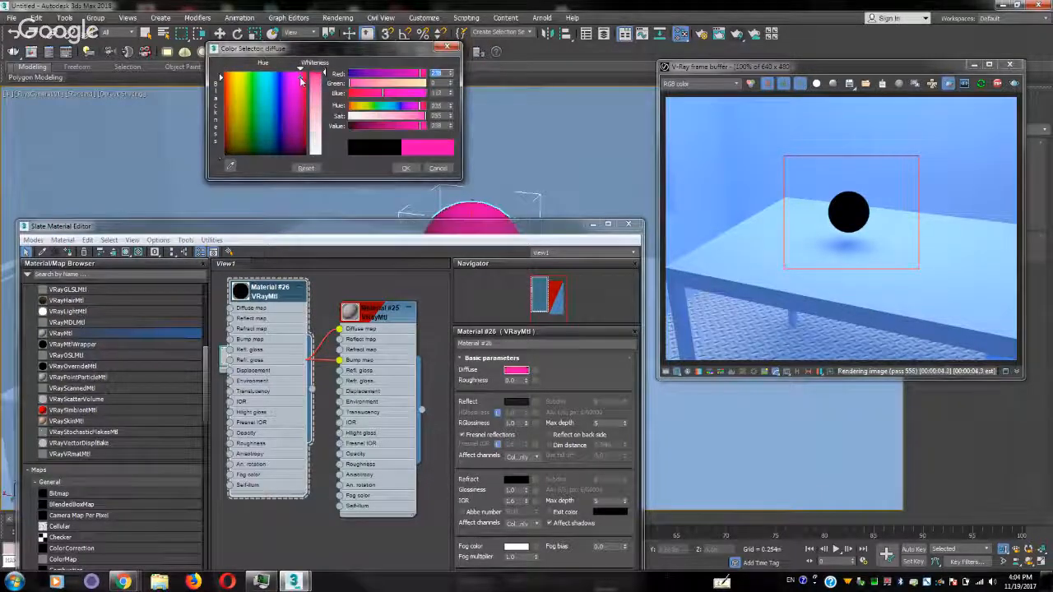
{"action": "left_click_drag", "start_coordinate": [302, 80], "coordinate": [233, 99]}
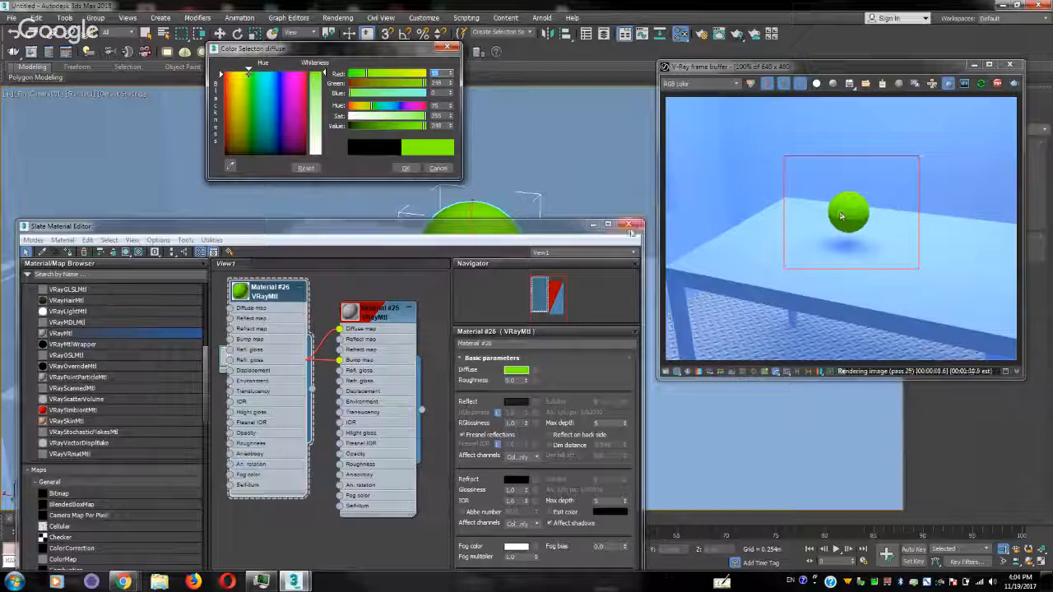
{"action": "left_click_drag", "start_coordinate": [301, 148], "coordinate": [292, 74]}
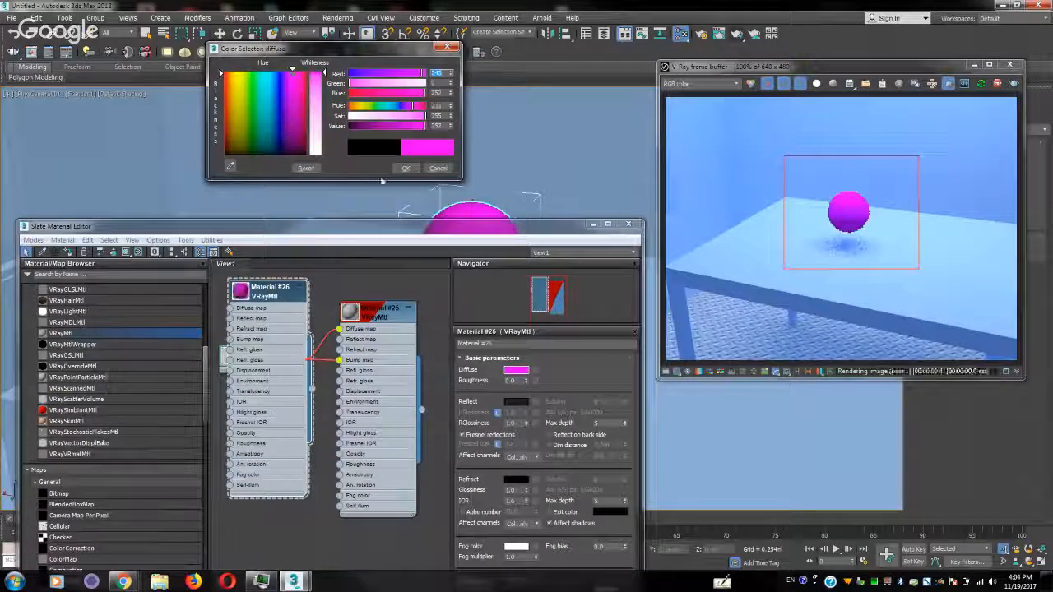
{"action": "left_click", "coordinate": [406, 168]}
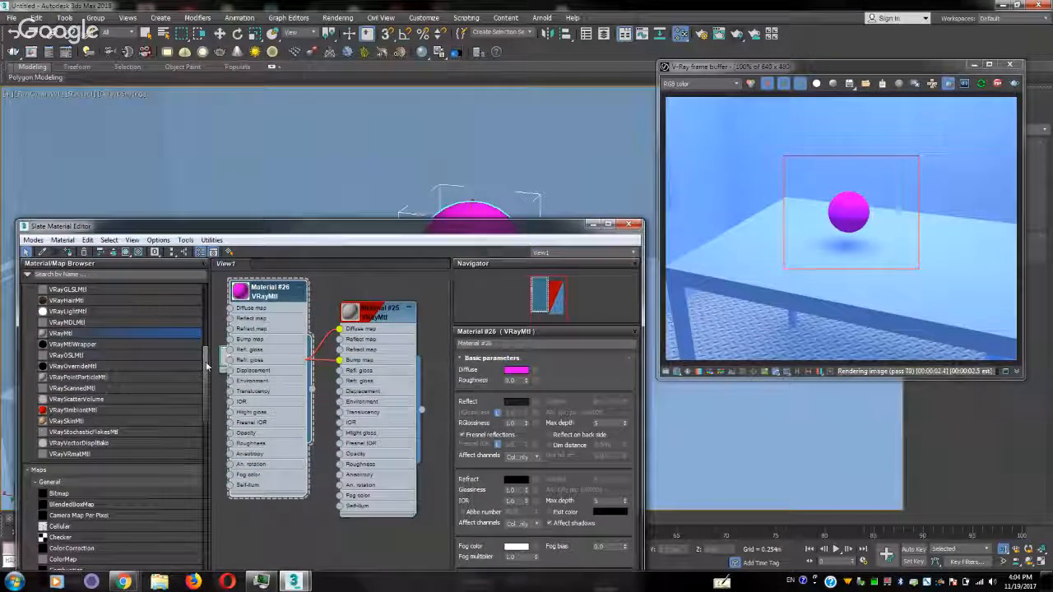
Add a Bitmap node using the translucent glass image from the images folder and connect it to the sphere material's Diffuse map
{"action": "left_click_drag", "start_coordinate": [207, 366], "coordinate": [209, 314]}
{"action": "middle_click_drag", "start_coordinate": [268, 379], "coordinate": [371, 387]}
{"action": "left_click_drag", "start_coordinate": [206, 350], "coordinate": [204, 429]}
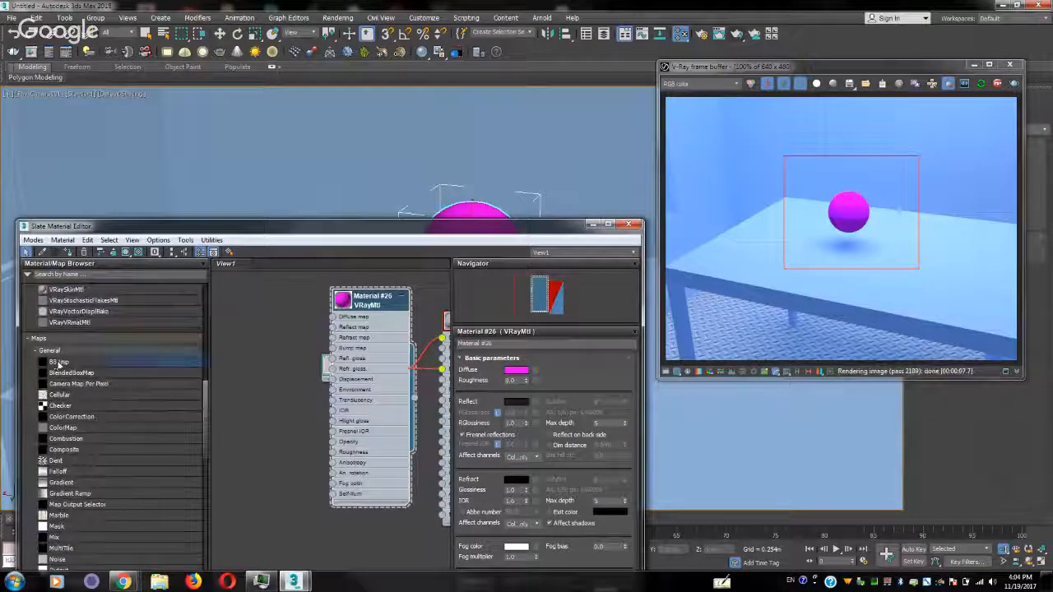
{"action": "left_click_drag", "start_coordinate": [59, 364], "coordinate": [266, 296]}
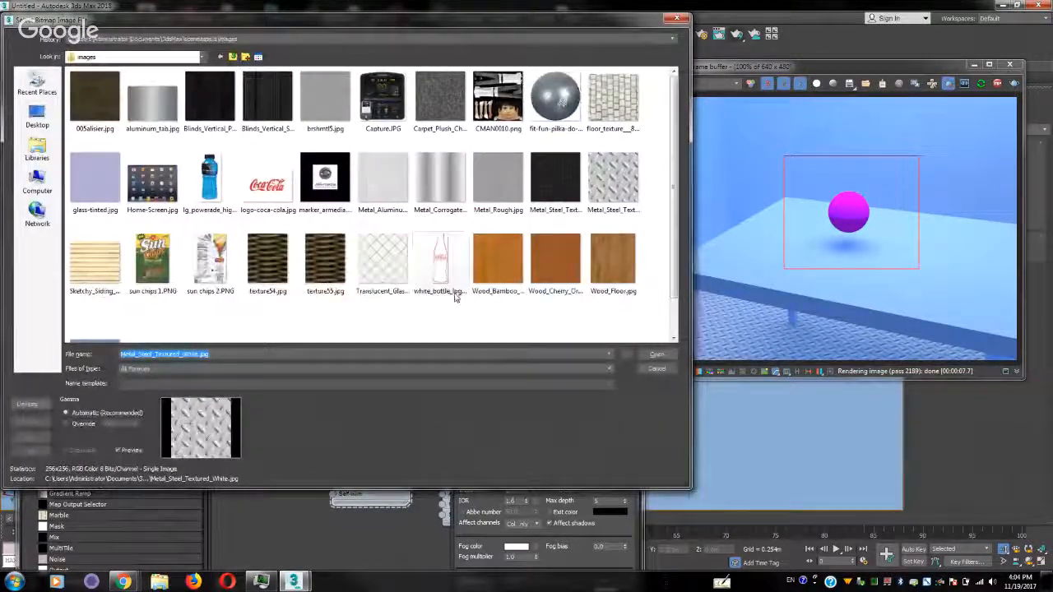
{"action": "scroll", "coordinate": [455, 298], "scroll_direction": "down", "scroll_amount": 2}
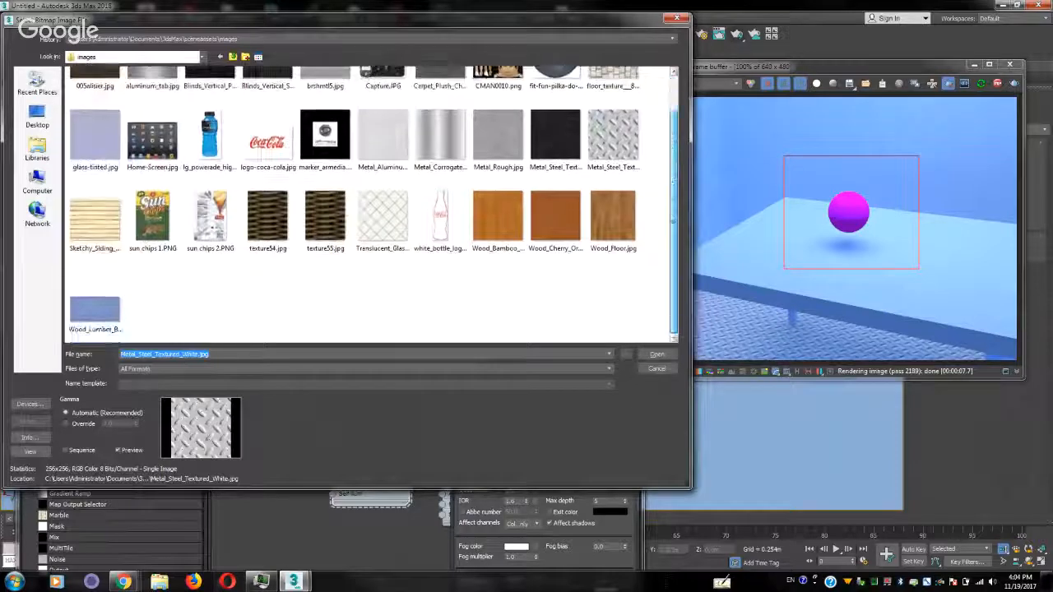
{"action": "double_click", "coordinate": [384, 222]}
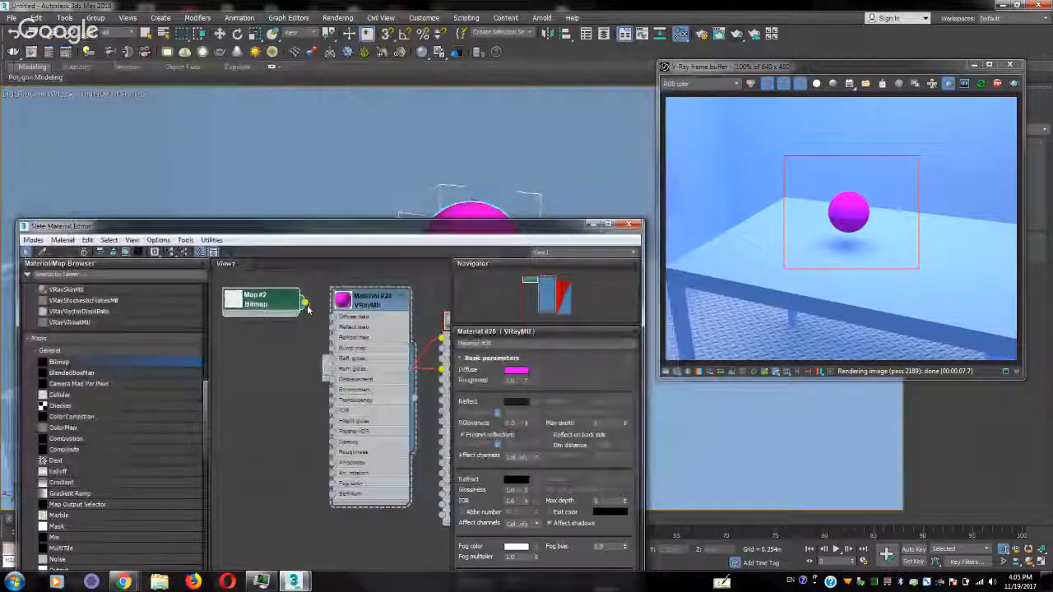
{"action": "left_click_drag", "start_coordinate": [334, 319], "coordinate": [334, 318]}
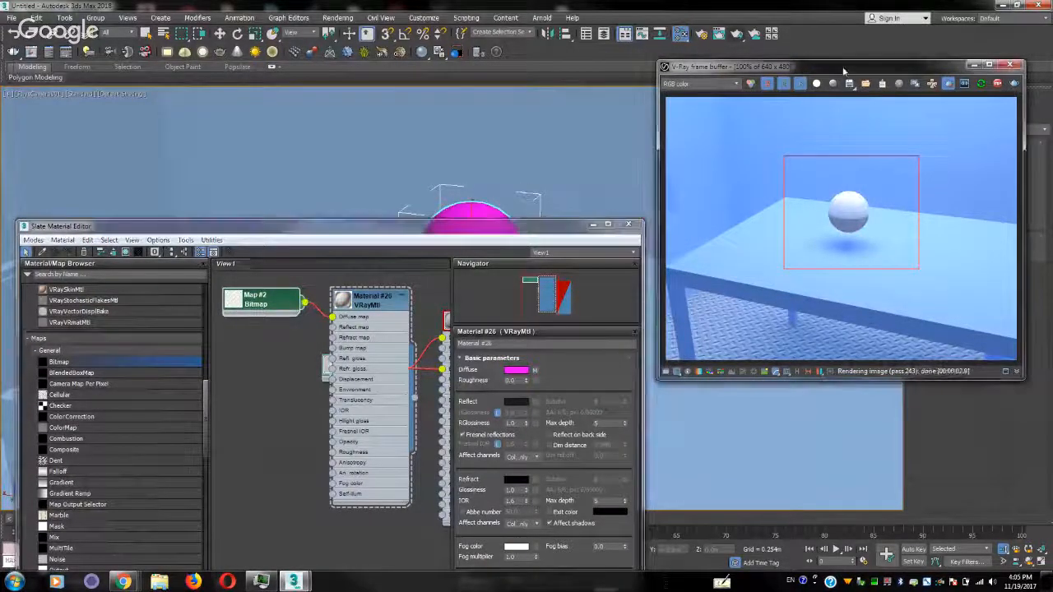
Add a UVW Map modifier to the sphere and set its mapping to Spherical
{"action": "left_click_drag", "start_coordinate": [842, 71], "coordinate": [499, 311]}
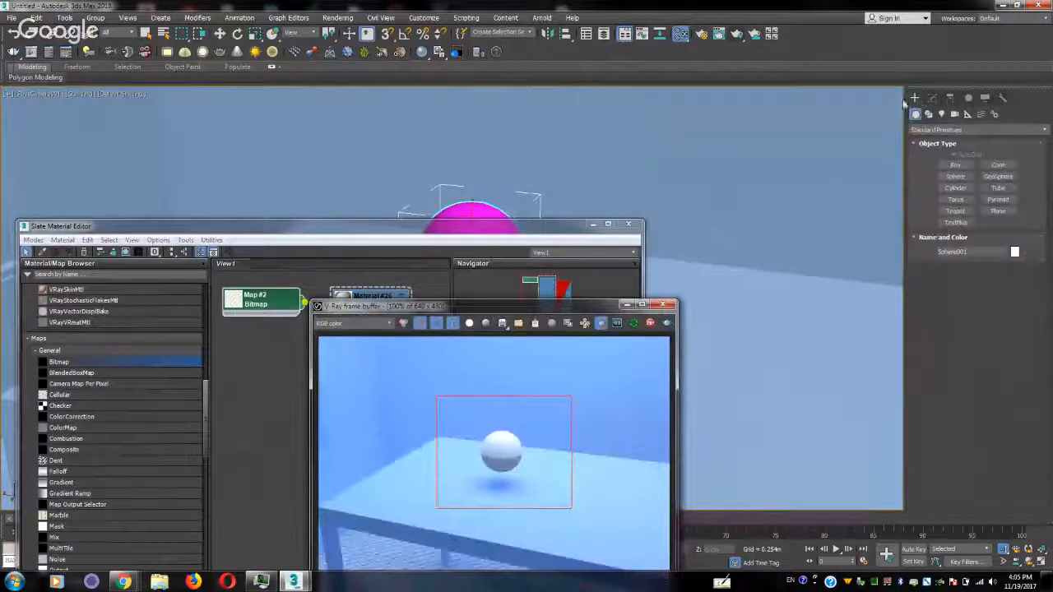
{"action": "left_click", "coordinate": [934, 98]}
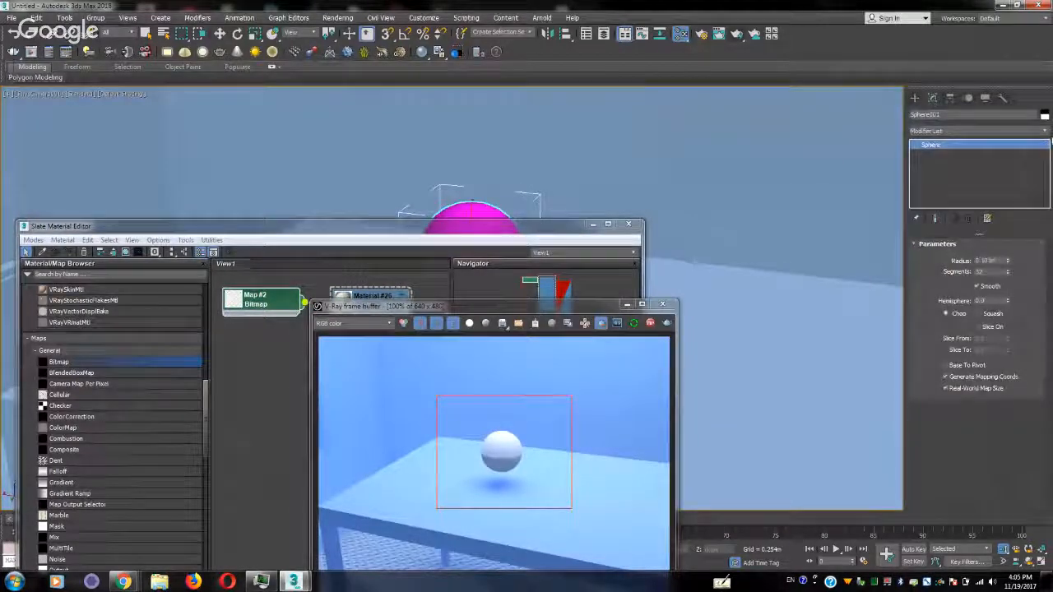
{"action": "left_click", "coordinate": [1032, 132]}
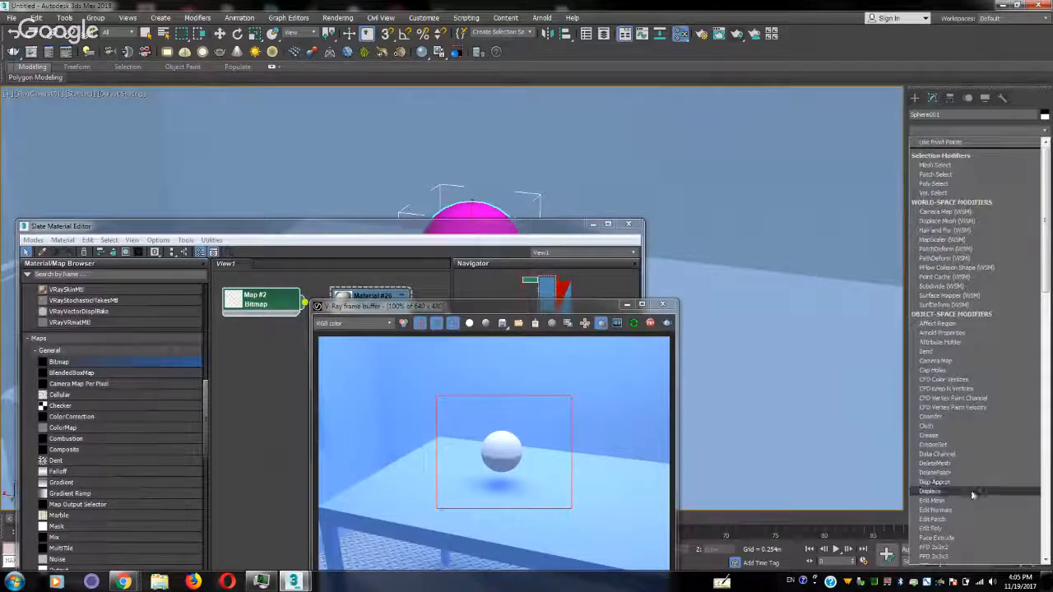
{"action": "scroll", "coordinate": [967, 491], "scroll_direction": "down", "scroll_amount": 10}
{"action": "scroll", "coordinate": [977, 487], "scroll_direction": "down", "scroll_amount": 12}
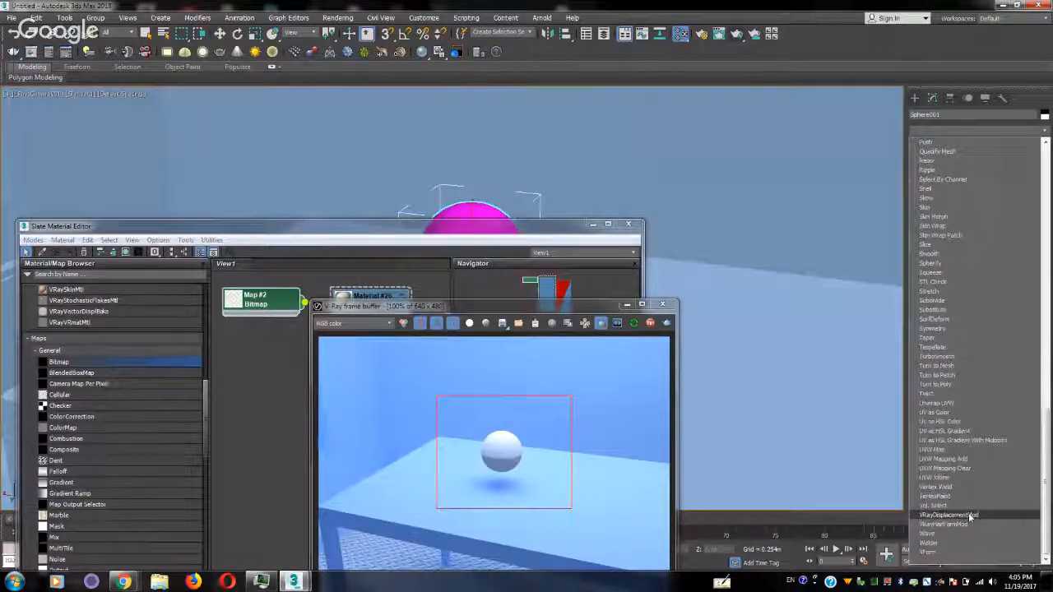
{"action": "left_click", "coordinate": [971, 450]}
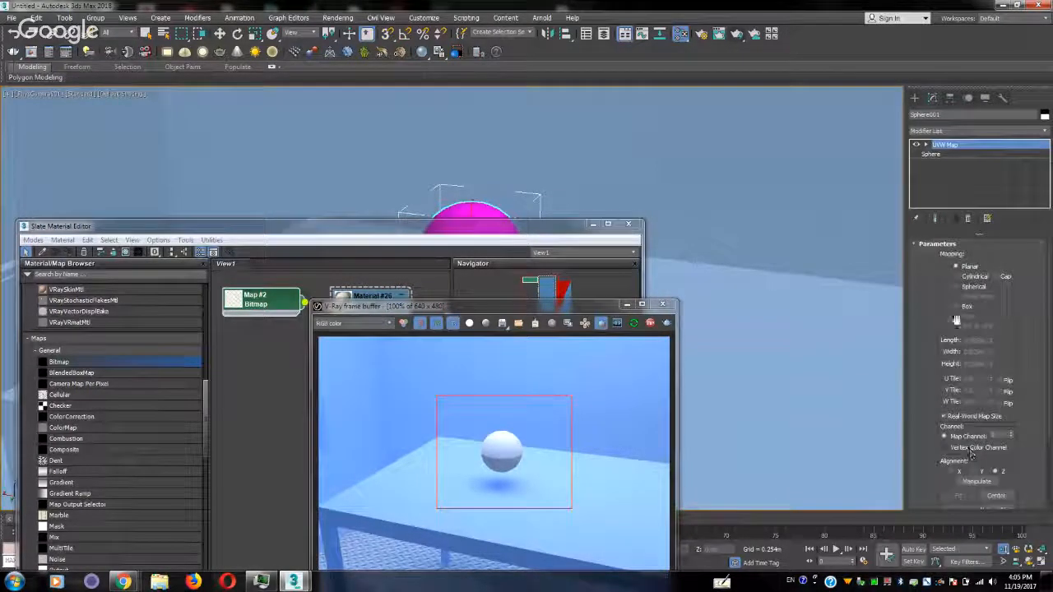
{"action": "left_click", "coordinate": [969, 286]}
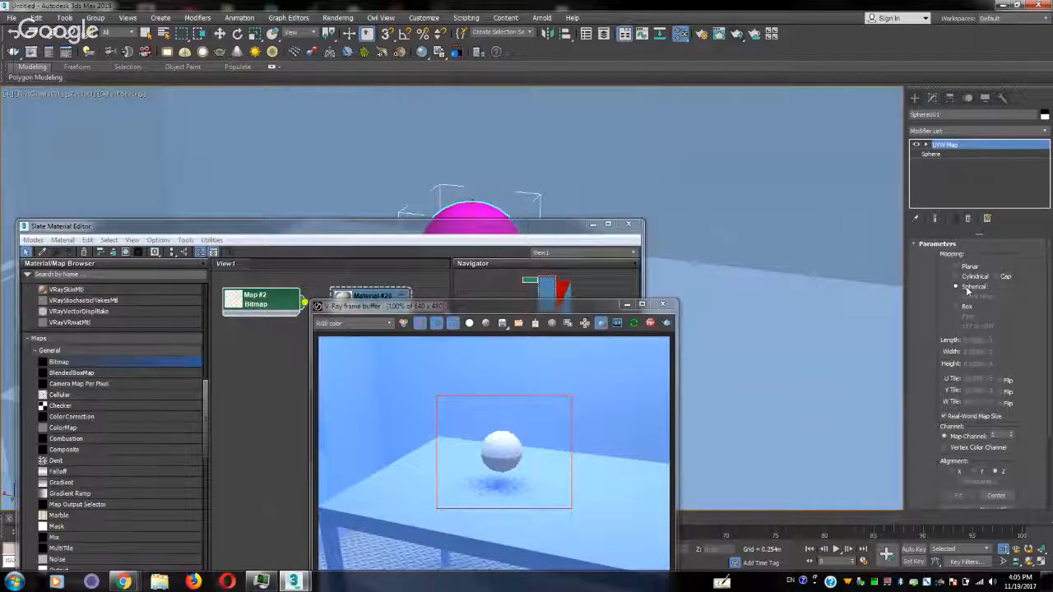
Turn off Use Real-World Scale for the translucent glass bitmap and set its U and V tiling to 20
{"action": "double_click", "coordinate": [280, 297]}
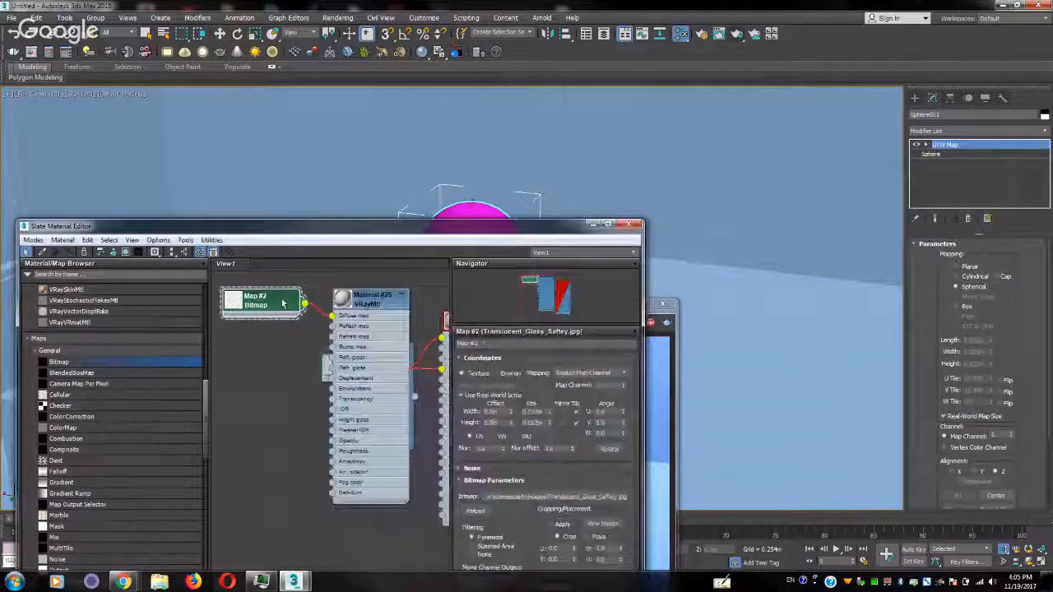
{"action": "double_click", "coordinate": [533, 412]}
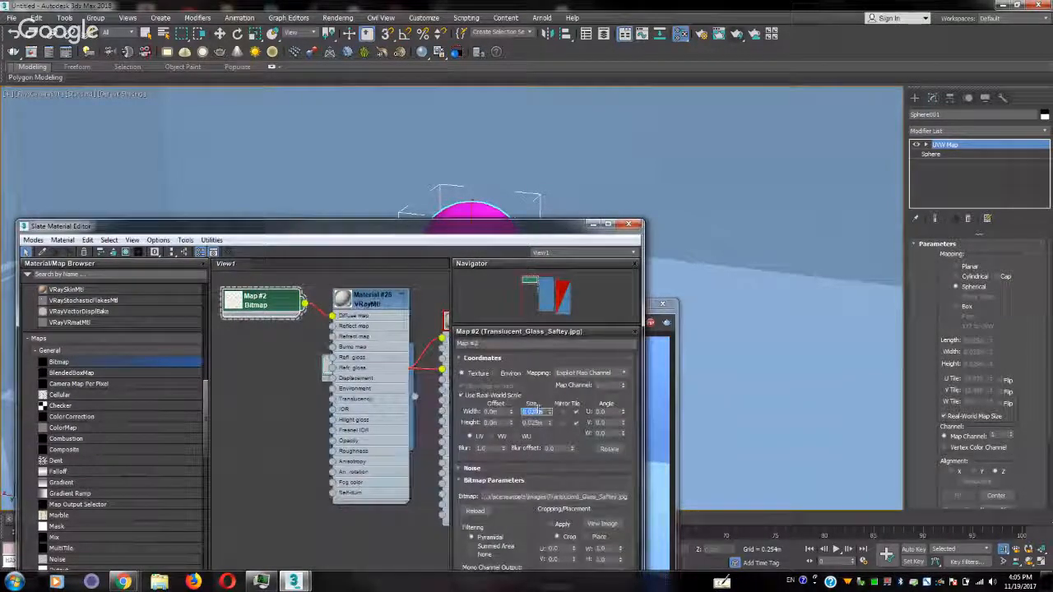
{"action": "left_click", "coordinate": [486, 396]}
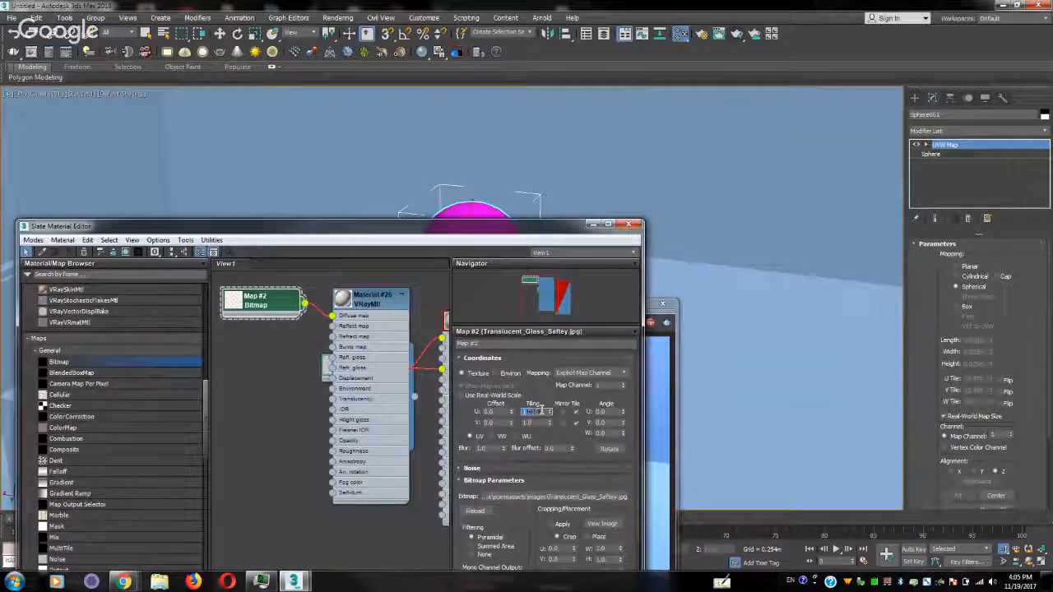
{"action": "type", "text": "20"}
{"action": "key", "text": "Tab"}
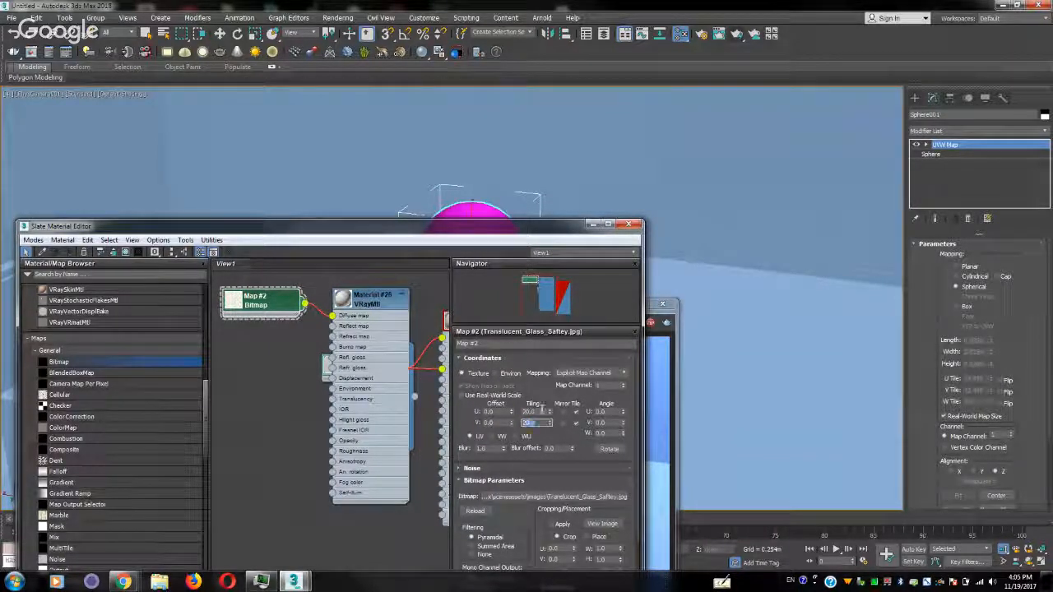
Enlarge the bitmap node's preview and view the full translucent glass image to check its pattern
{"action": "left_click", "coordinate": [664, 444]}
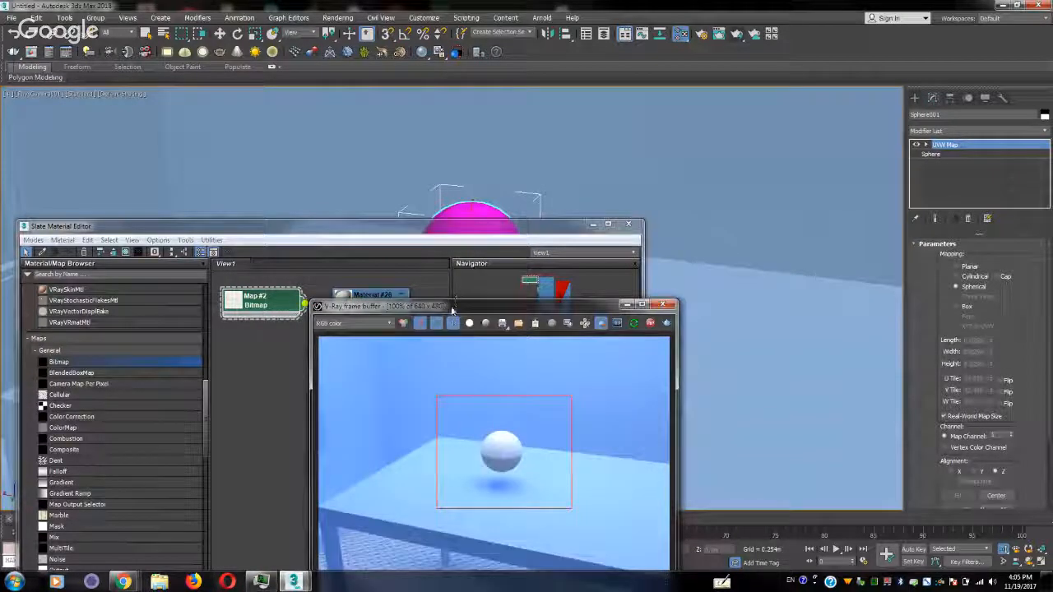
{"action": "left_click_drag", "start_coordinate": [452, 311], "coordinate": [794, 323]}
{"action": "middle_click_drag", "start_coordinate": [390, 318], "coordinate": [374, 373]}
{"action": "middle_click_drag", "start_coordinate": [257, 372], "coordinate": [274, 360]}
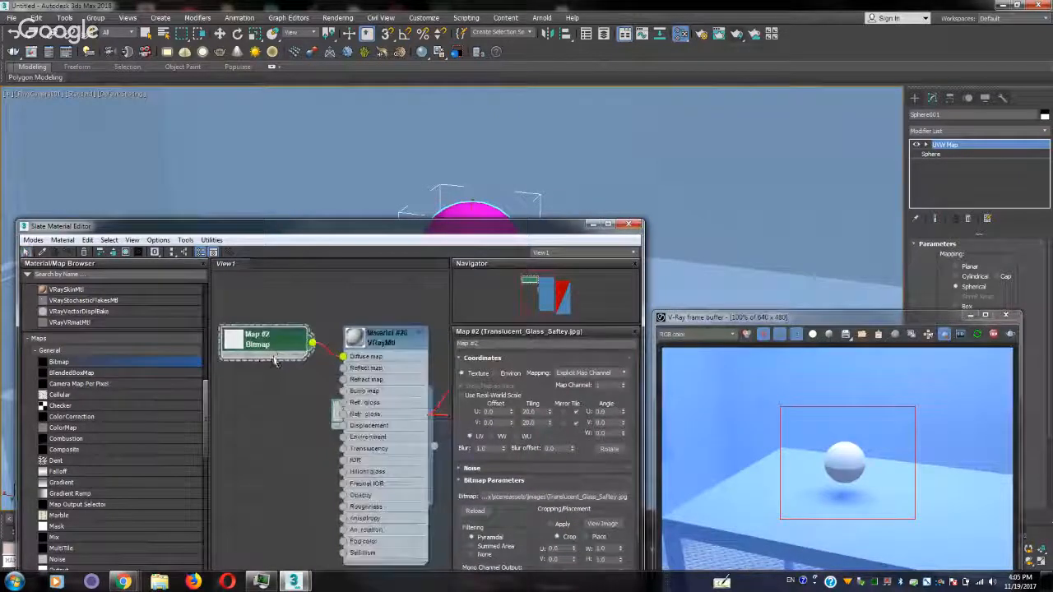
{"action": "double_click", "coordinate": [238, 344]}
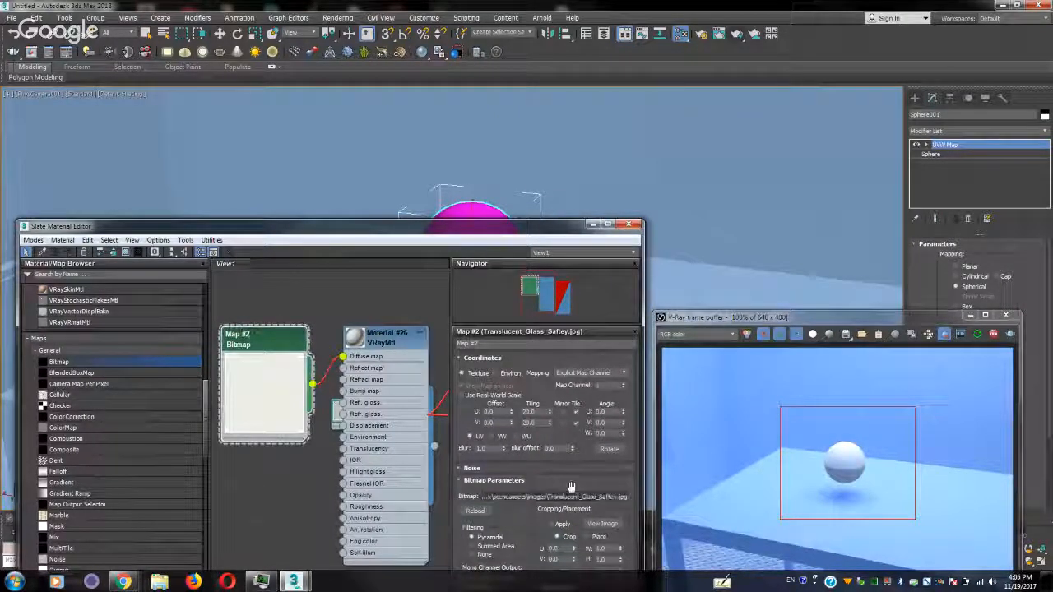
{"action": "left_click", "coordinate": [602, 523]}
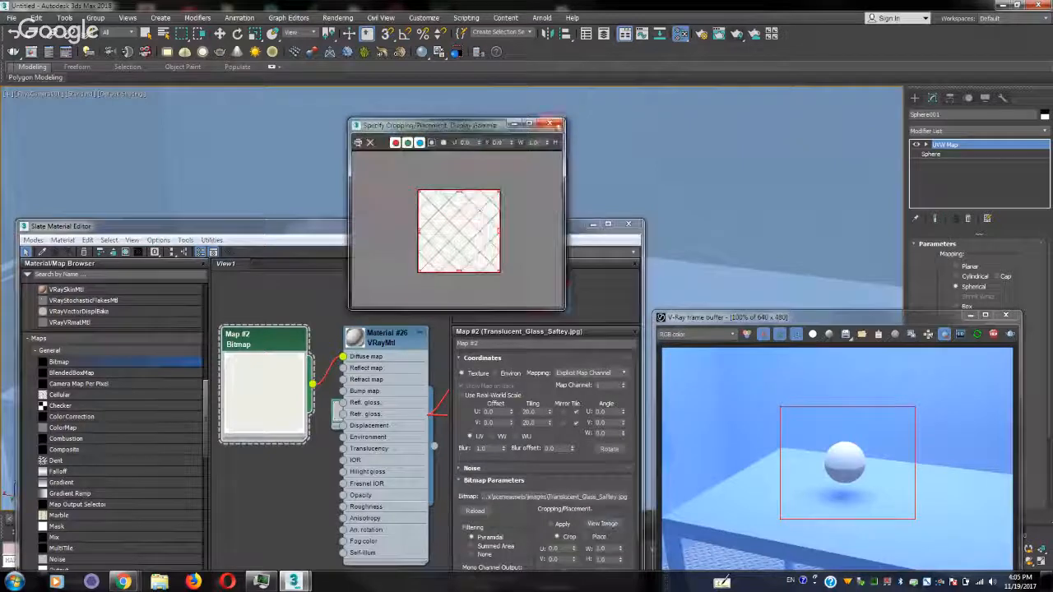
{"action": "left_click", "coordinate": [550, 123]}
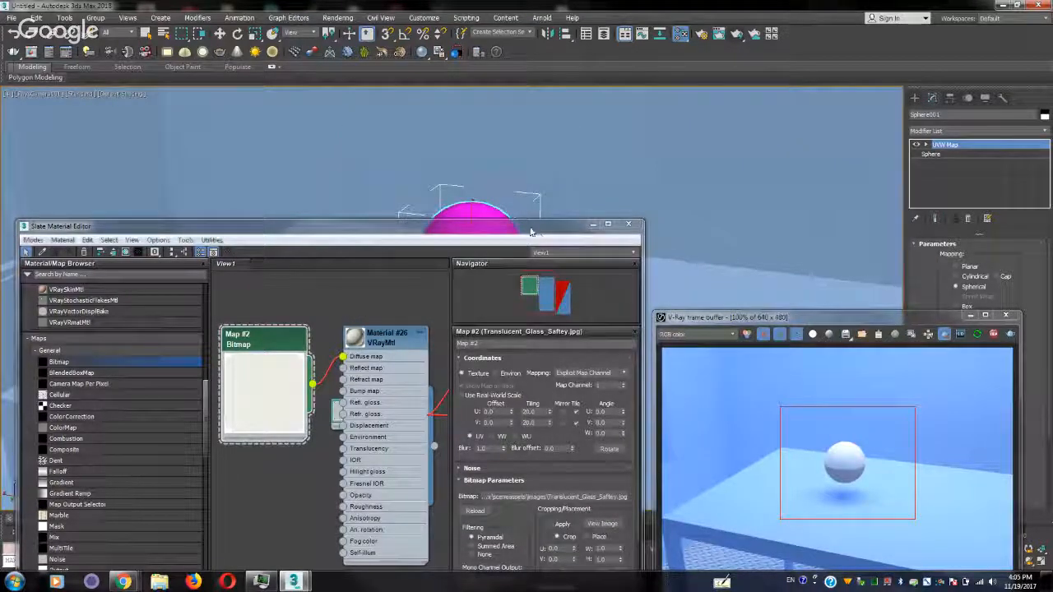
Restart the interactive rendering to refresh the region around the sphere, and stop it again
{"action": "left_click_drag", "start_coordinate": [531, 233], "coordinate": [405, 227]}
{"action": "left_click_drag", "start_coordinate": [781, 318], "coordinate": [493, 231]}
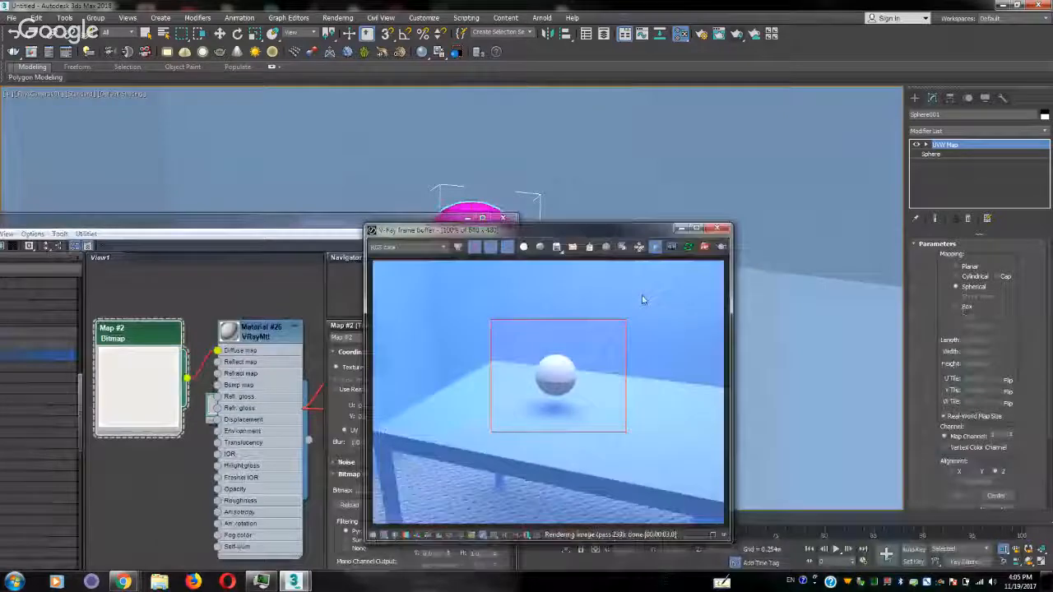
{"action": "left_click", "coordinate": [704, 247]}
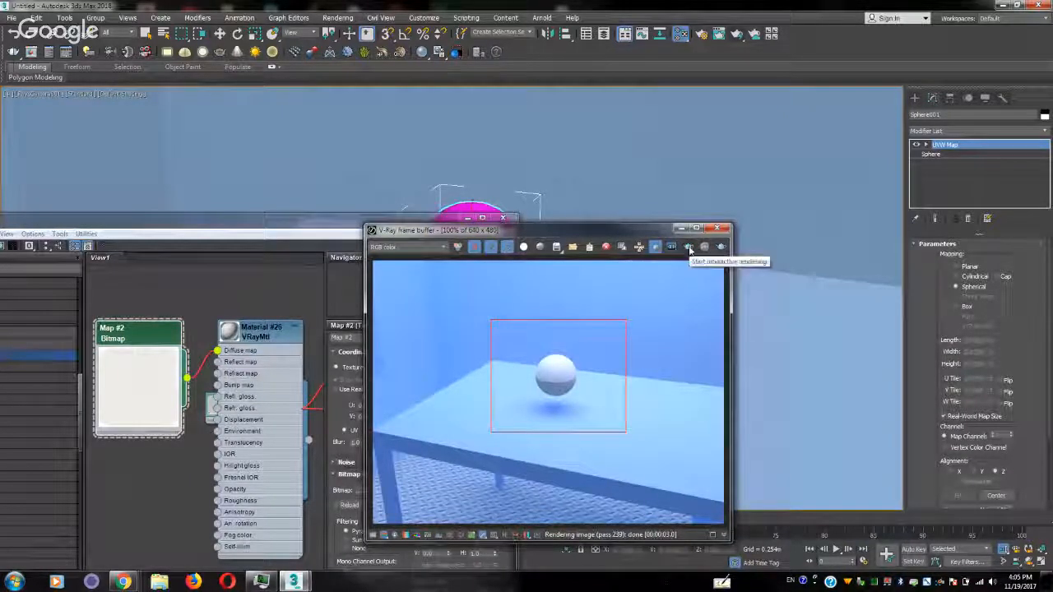
{"action": "left_click", "coordinate": [690, 249]}
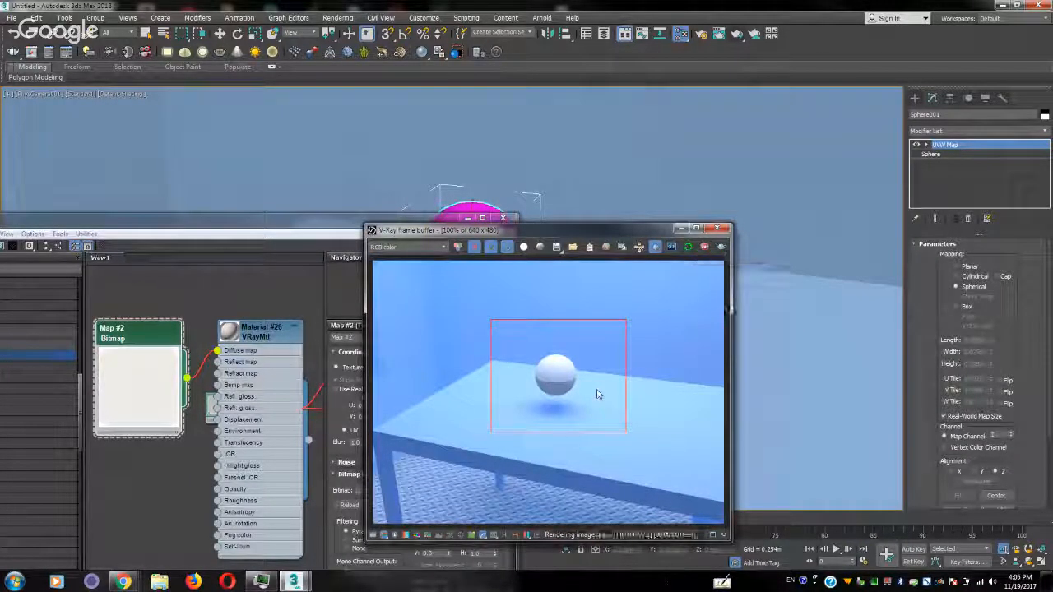
{"action": "left_click", "coordinate": [705, 248]}
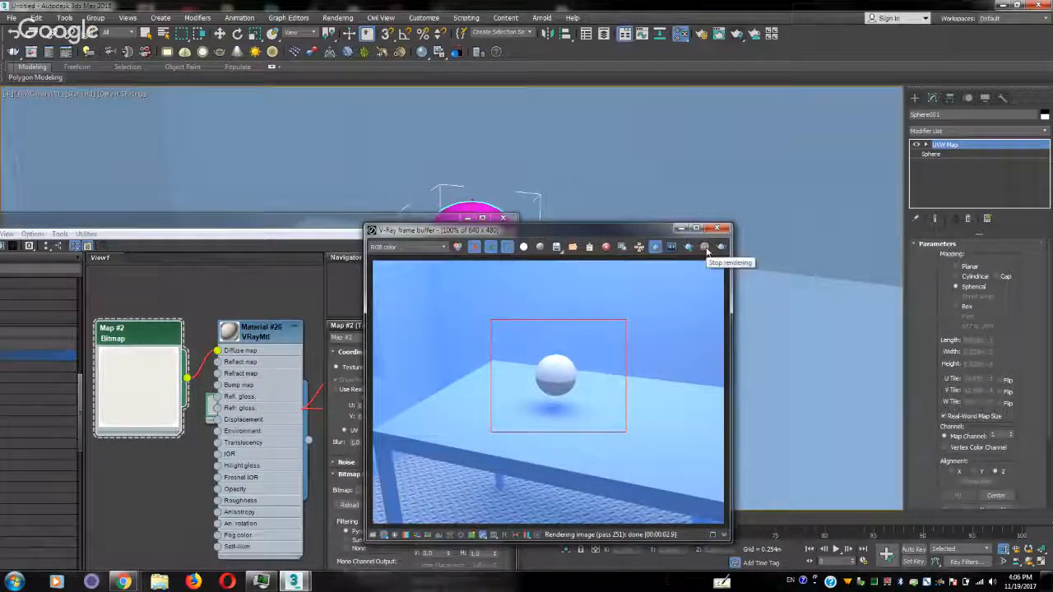
Replace the image in the sphere material's diffuse Bitmap node with Wood_Bamboo_Medium.jpg
{"action": "left_click", "coordinate": [207, 341]}
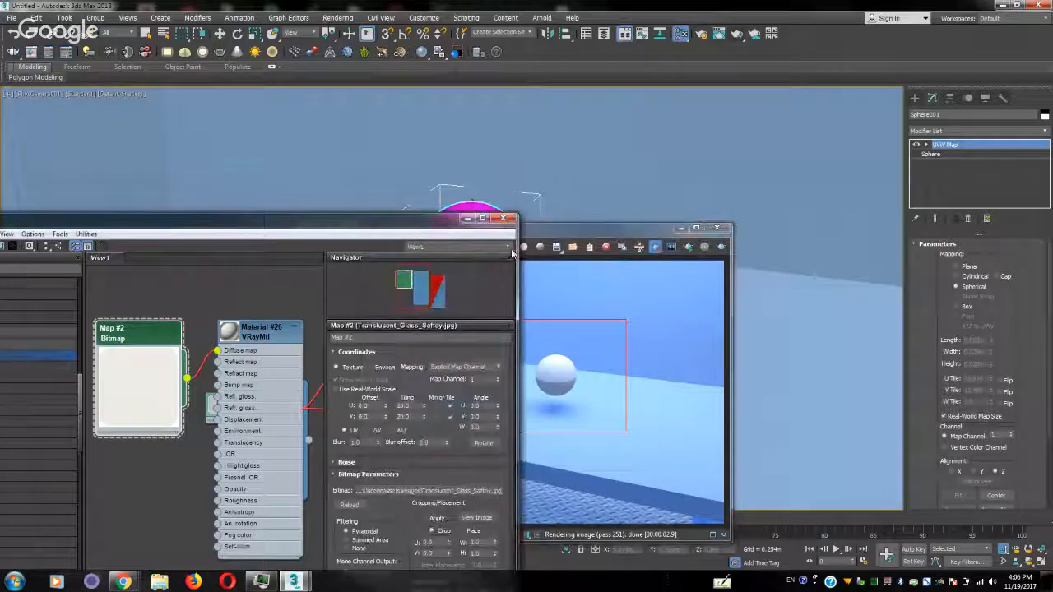
{"action": "left_click_drag", "start_coordinate": [549, 237], "coordinate": [826, 243]}
{"action": "middle_click_drag", "start_coordinate": [263, 334], "coordinate": [278, 312]}
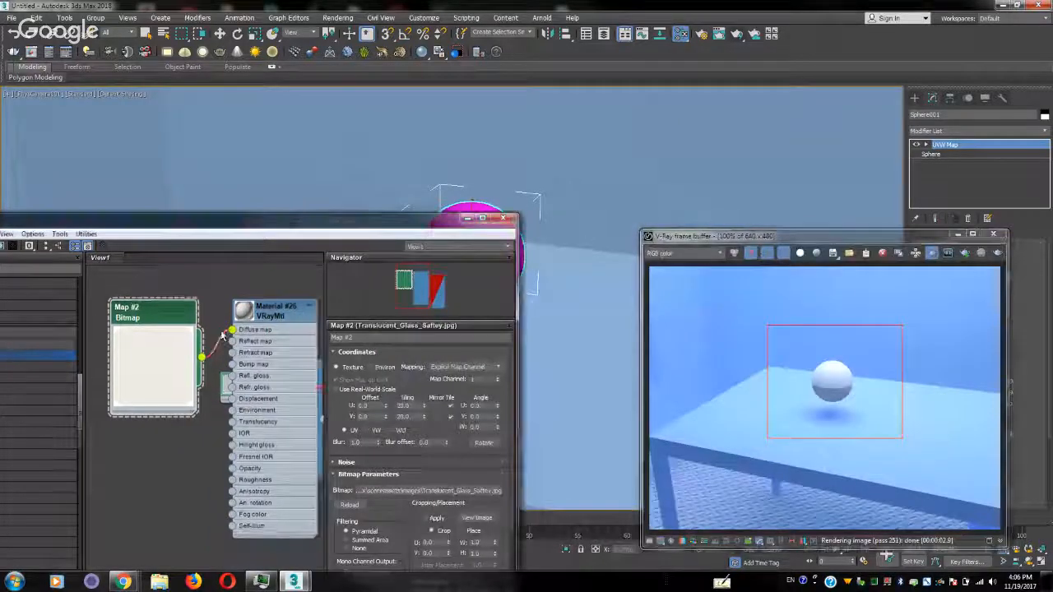
{"action": "double_click", "coordinate": [278, 313]}
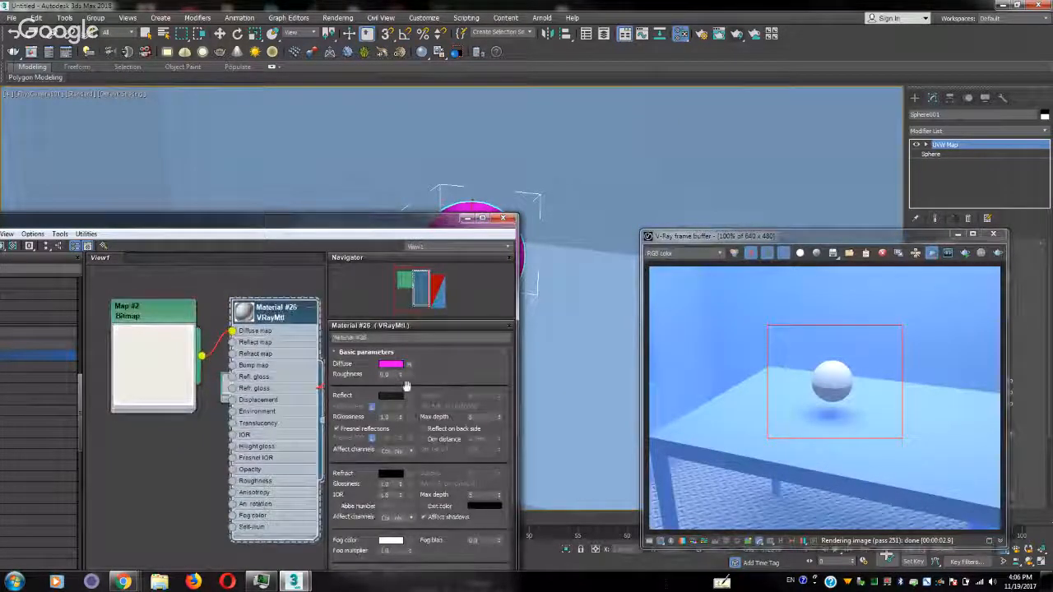
{"action": "double_click", "coordinate": [168, 363]}
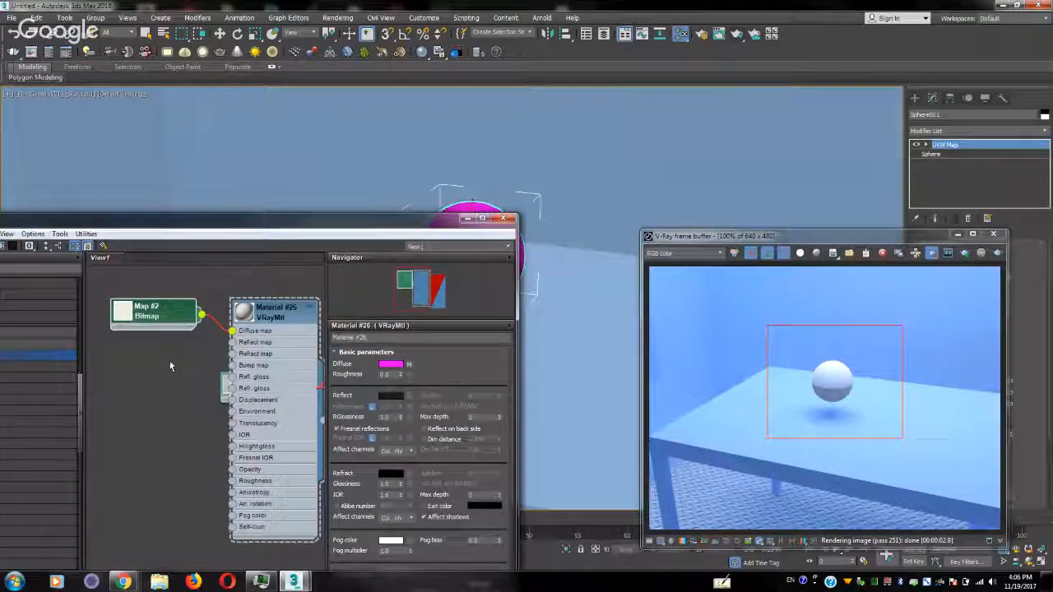
{"action": "double_click", "coordinate": [159, 320]}
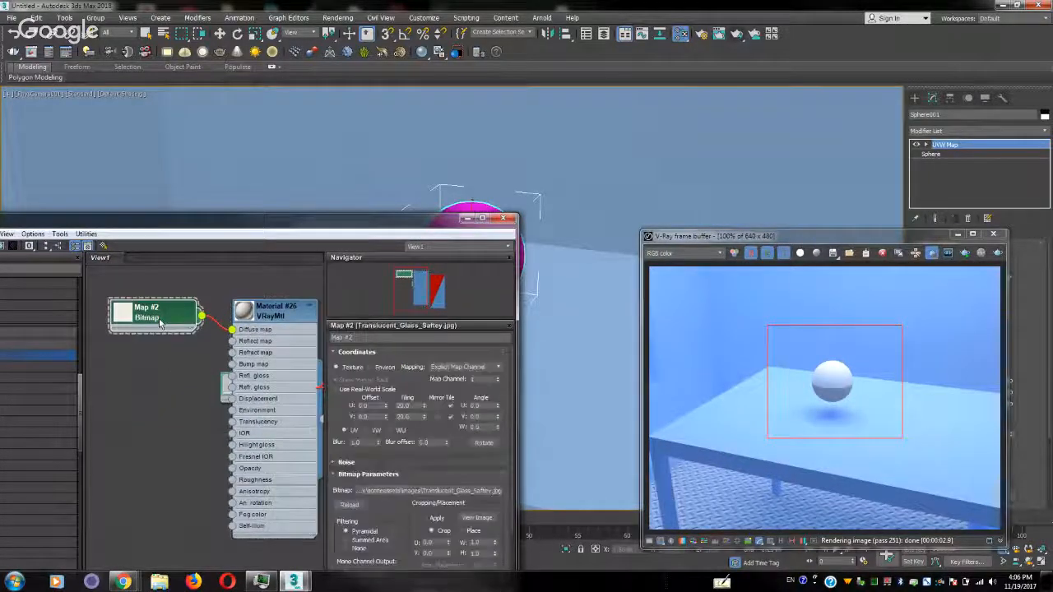
{"action": "left_click", "coordinate": [464, 492]}
{"action": "double_click", "coordinate": [509, 334]}
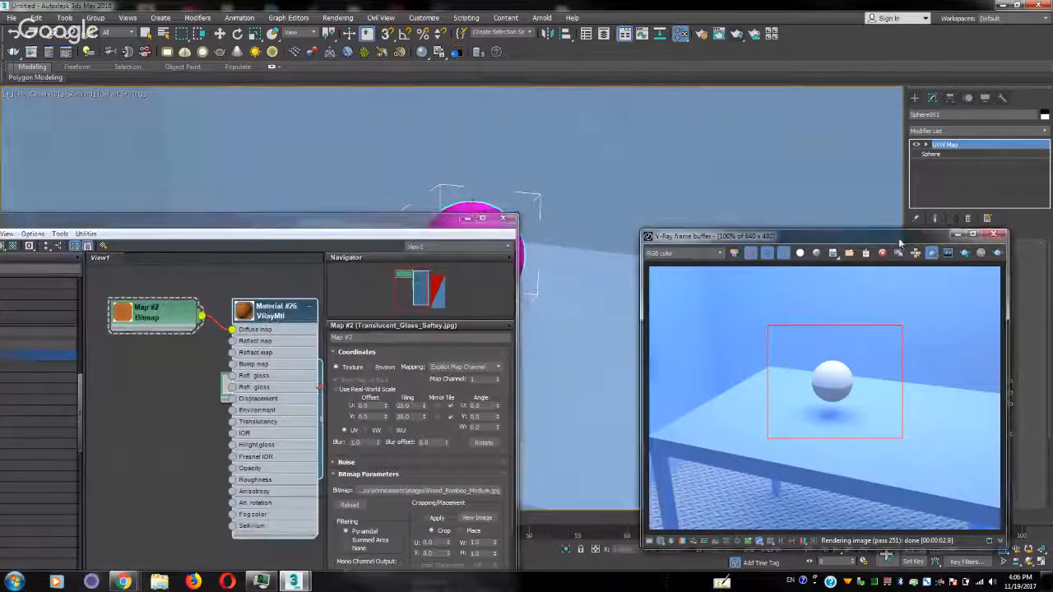
Try Cylindrical mapping on the sphere's UVW Map modifier and delete that modifier from the stack
{"action": "left_click_drag", "start_coordinate": [875, 236], "coordinate": [600, 230]}
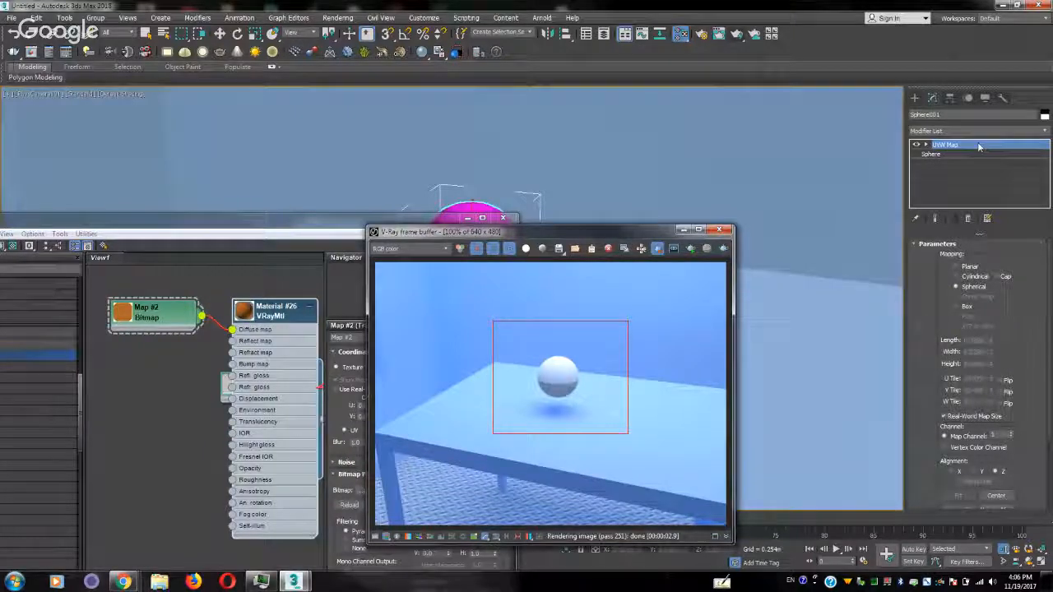
{"action": "left_click", "coordinate": [956, 277]}
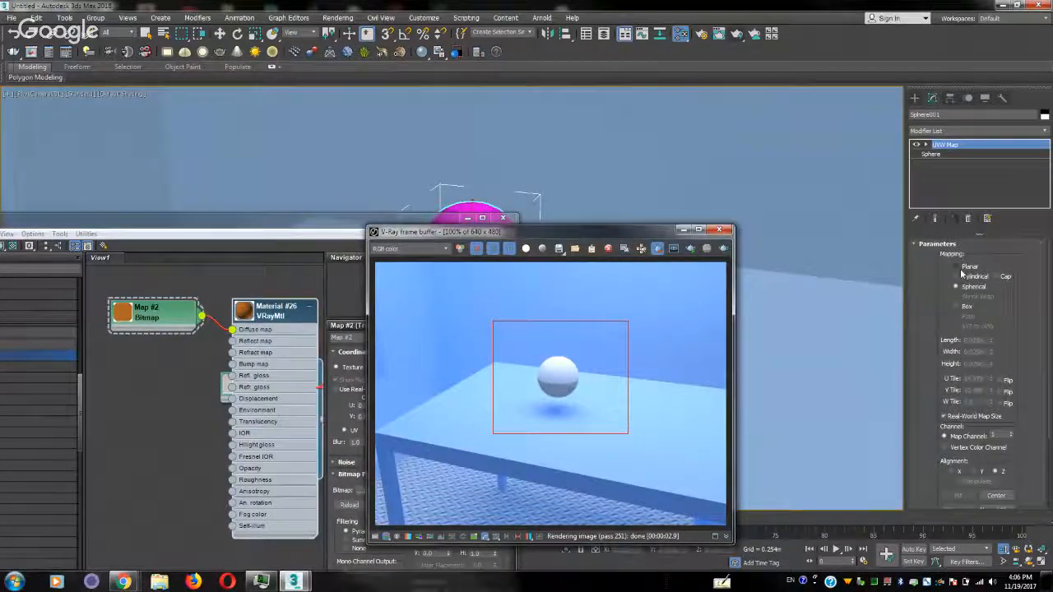
{"action": "left_click", "coordinate": [969, 218]}
Add an Unwrap UVW modifier to the sphere
{"action": "left_click", "coordinate": [979, 131]}
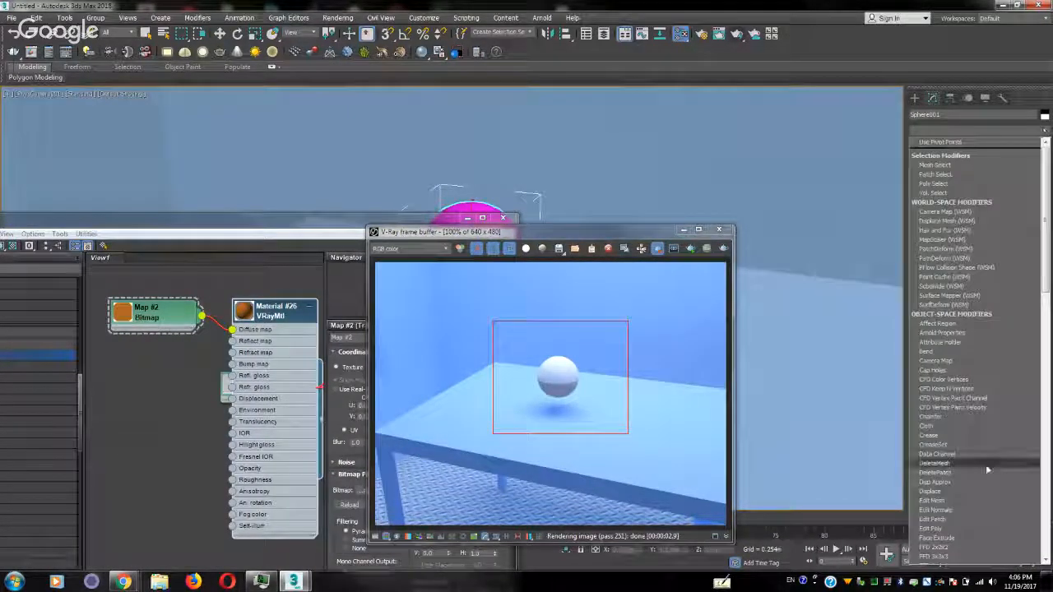
{"action": "scroll", "coordinate": [985, 465], "scroll_direction": "down", "scroll_amount": 7}
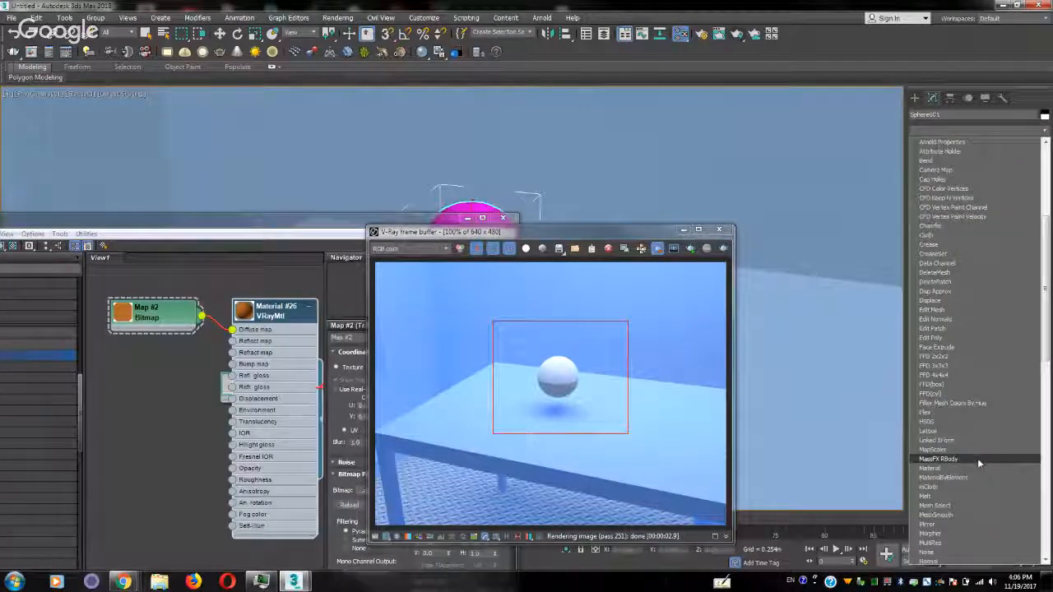
{"action": "scroll", "coordinate": [977, 447], "scroll_direction": "down", "scroll_amount": 5}
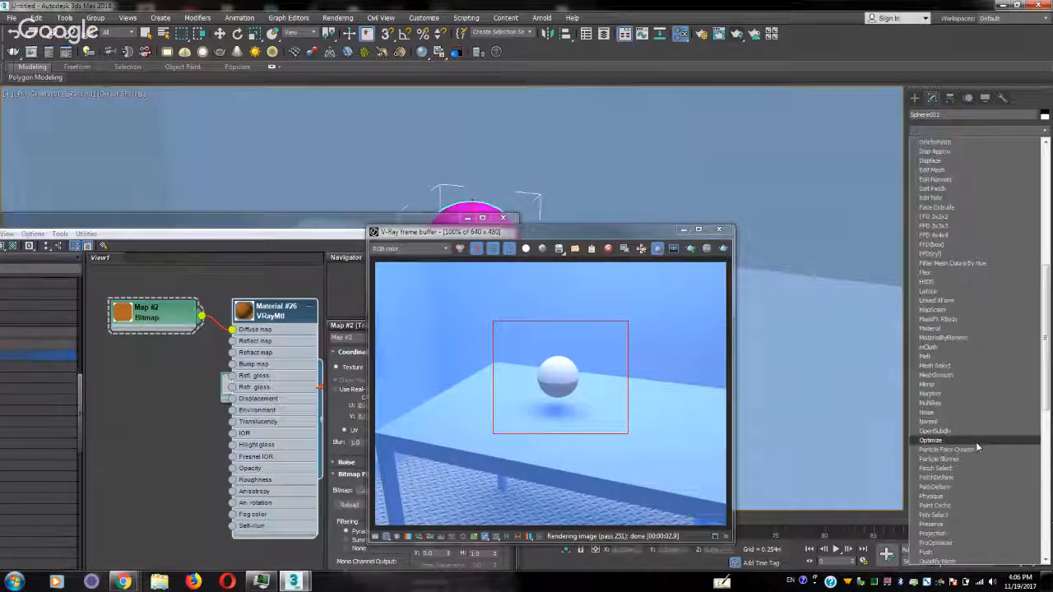
{"action": "scroll", "coordinate": [977, 448], "scroll_direction": "down", "scroll_amount": 13}
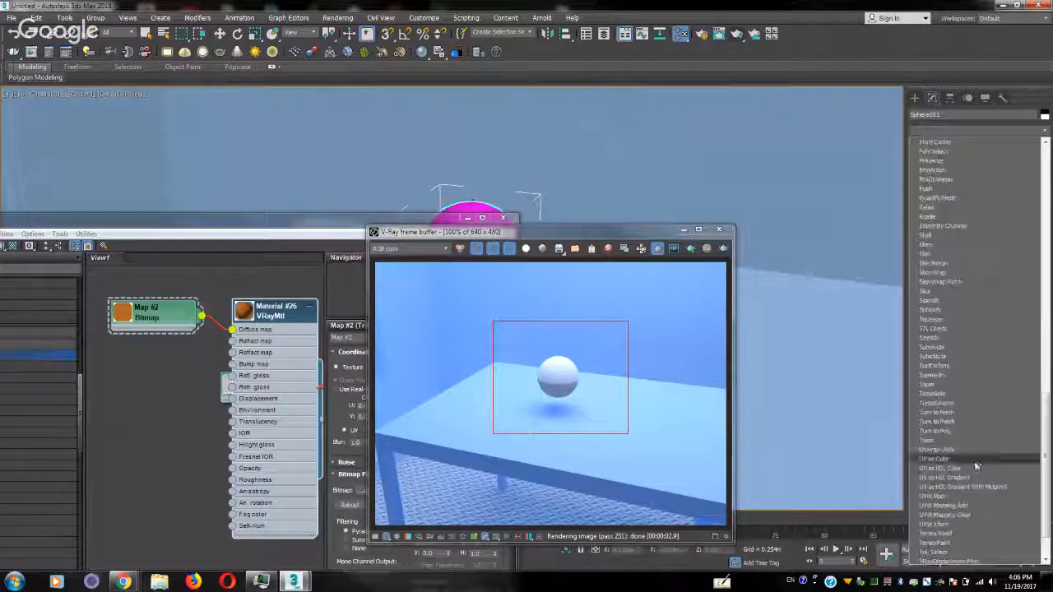
{"action": "left_click", "coordinate": [972, 450]}
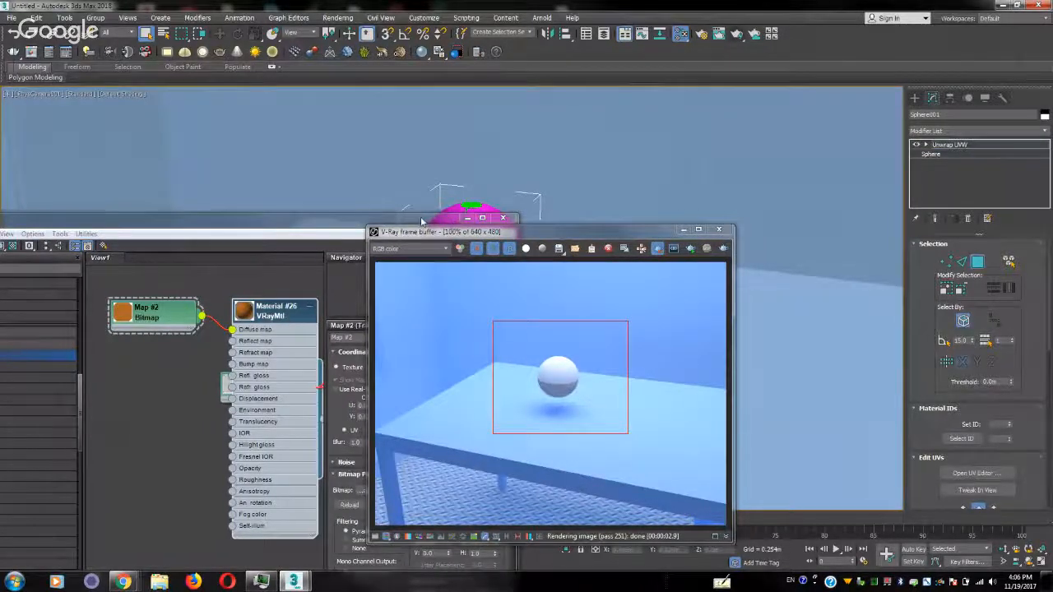
Uncover the sphere by moving the material editor and V-Ray frame buffer aside, and enter the Unwrap UVW modifier's Polygon level
{"action": "left_click_drag", "start_coordinate": [421, 221], "coordinate": [312, 252]}
{"action": "left_click_drag", "start_coordinate": [536, 235], "coordinate": [697, 177]}
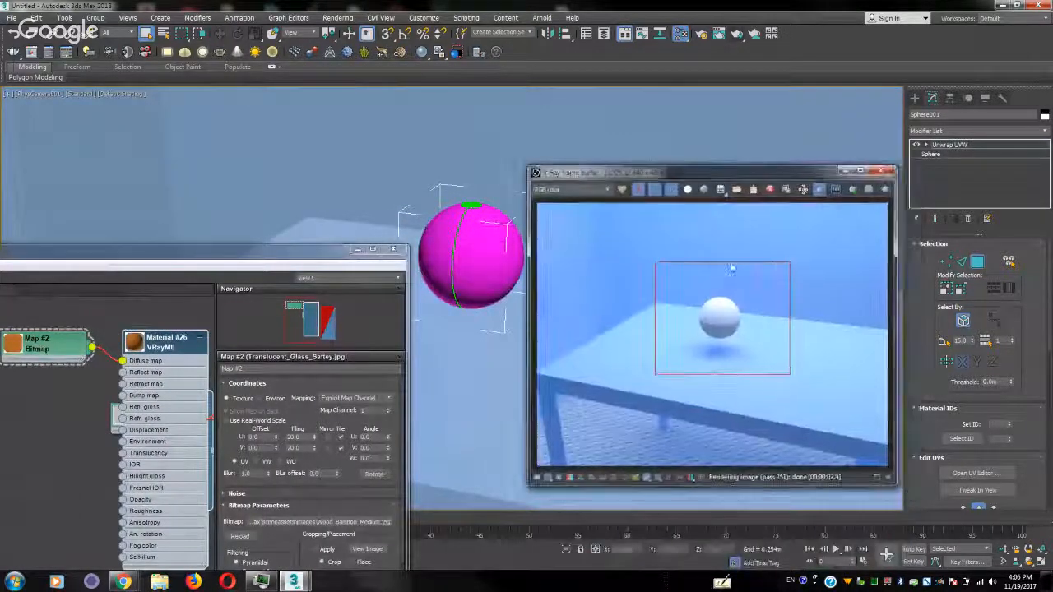
{"action": "left_click", "coordinate": [977, 262]}
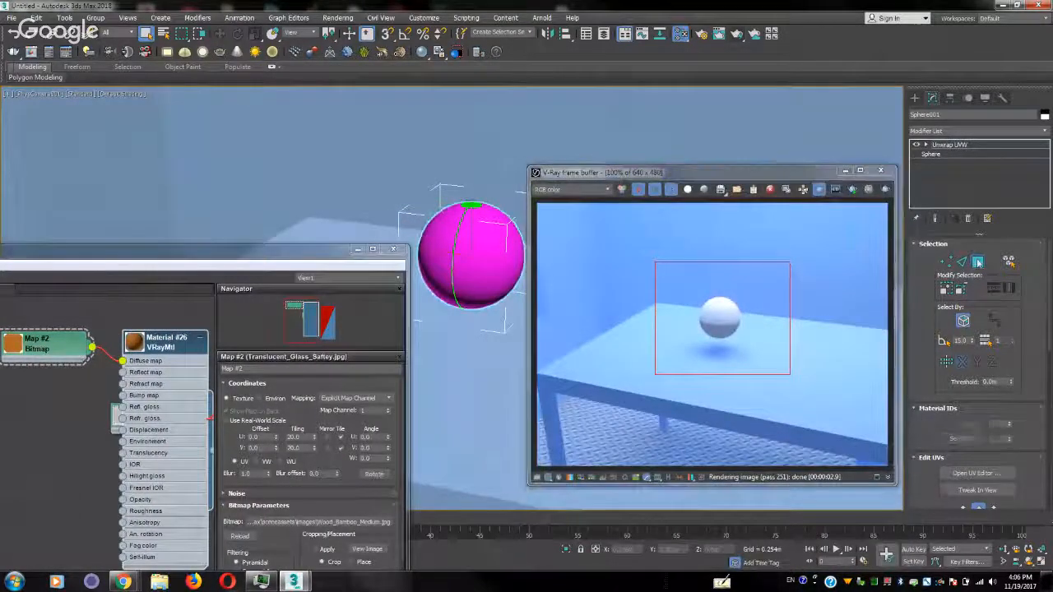
{"action": "left_click_drag", "start_coordinate": [932, 489], "coordinate": [947, 167]}
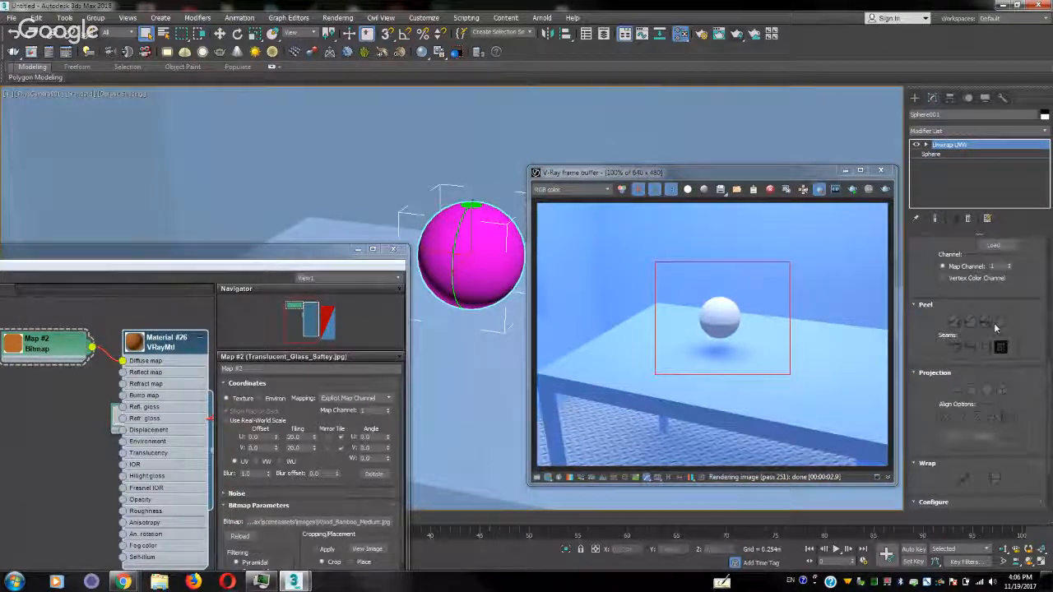
{"action": "left_click", "coordinate": [925, 145]}
{"action": "left_click", "coordinate": [954, 174]}
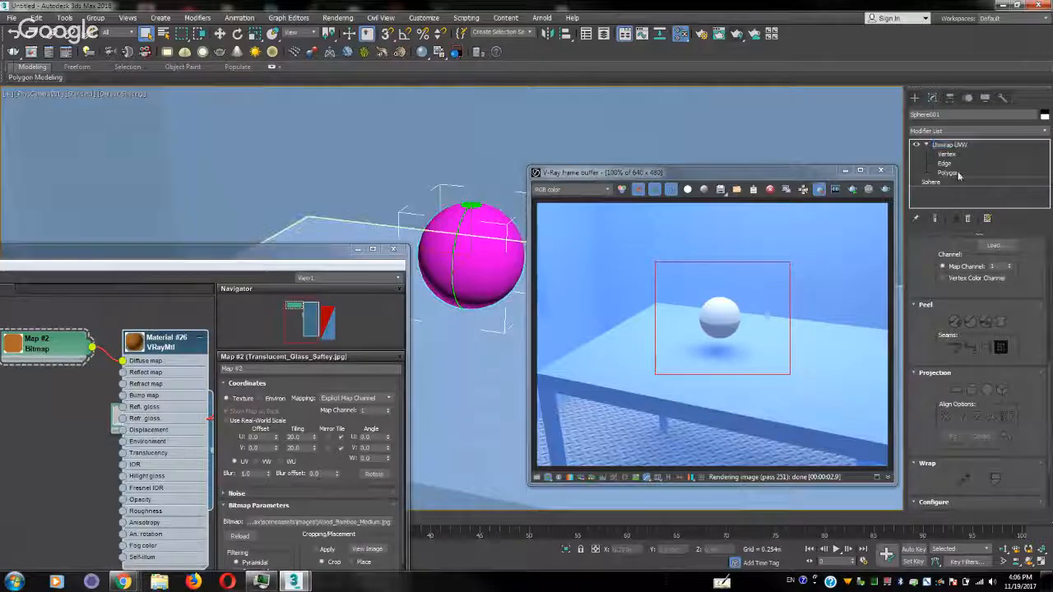
{"action": "left_click", "coordinate": [956, 174]}
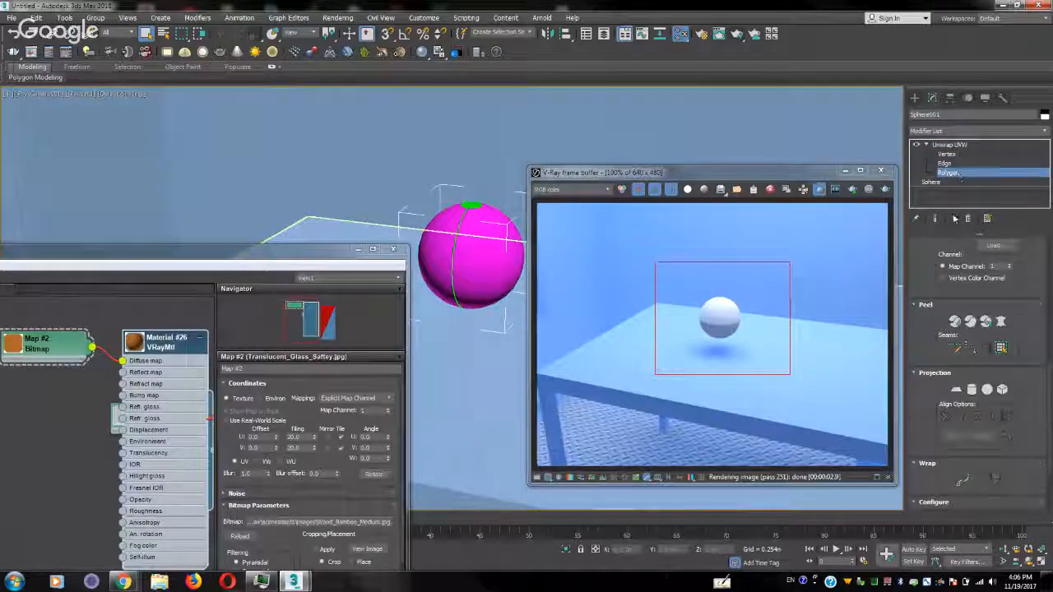
Try a Pelt map on the sphere's polygons expanded to the seams, and close the Pelt Map dialog
{"action": "left_click", "coordinate": [1000, 349]}
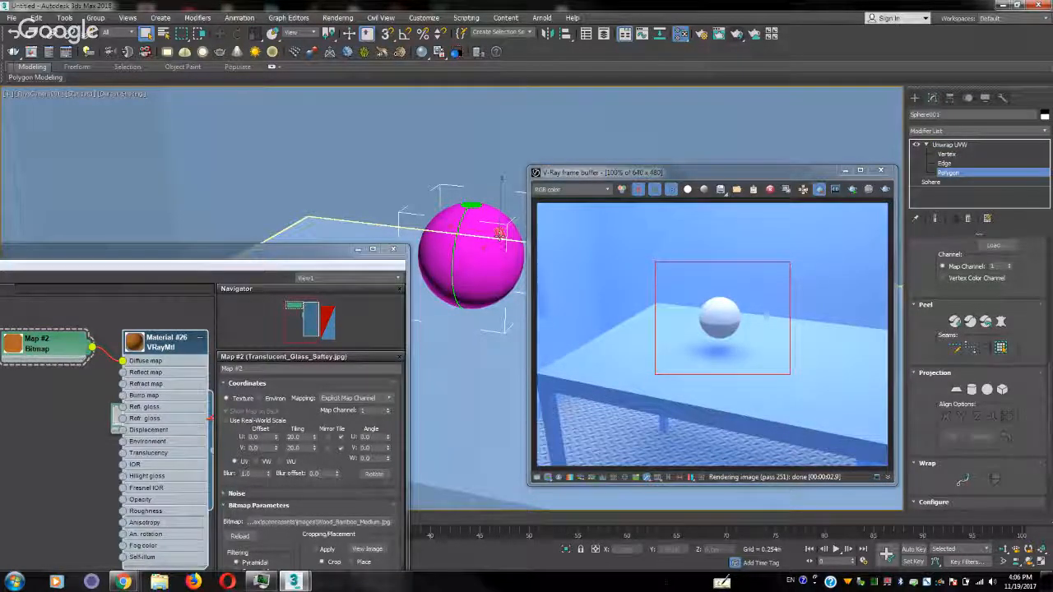
{"action": "left_click", "coordinate": [1000, 349]}
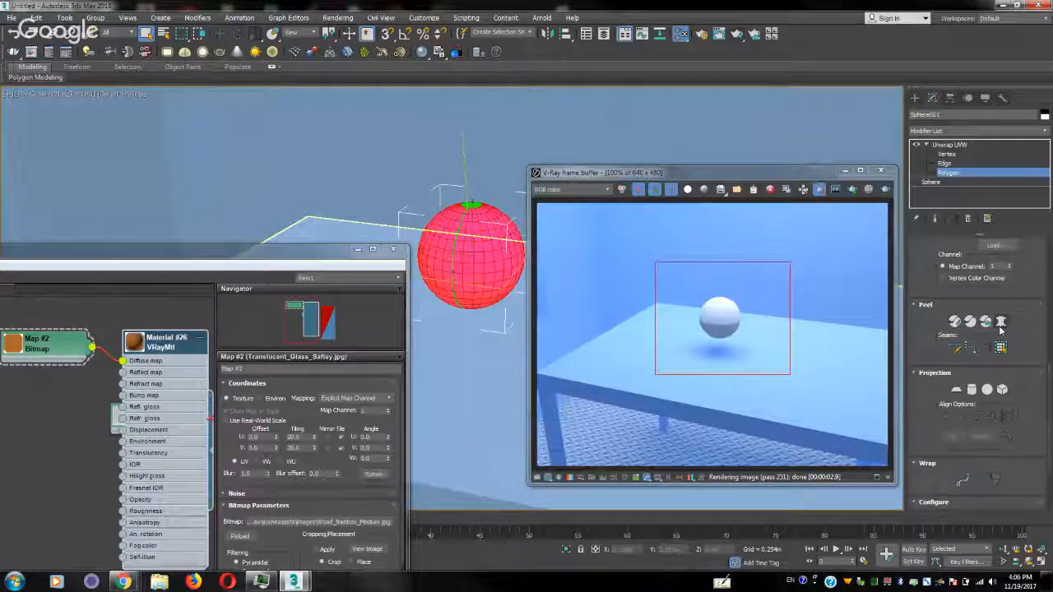
{"action": "left_click", "coordinate": [1002, 322]}
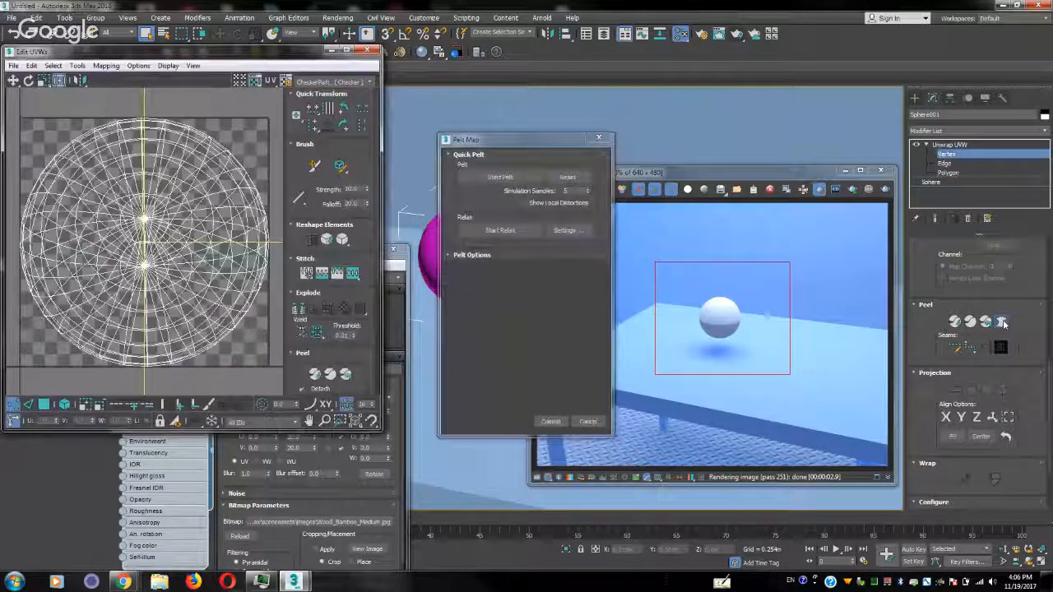
{"action": "scroll", "coordinate": [156, 233], "scroll_direction": "up", "scroll_amount": 3}
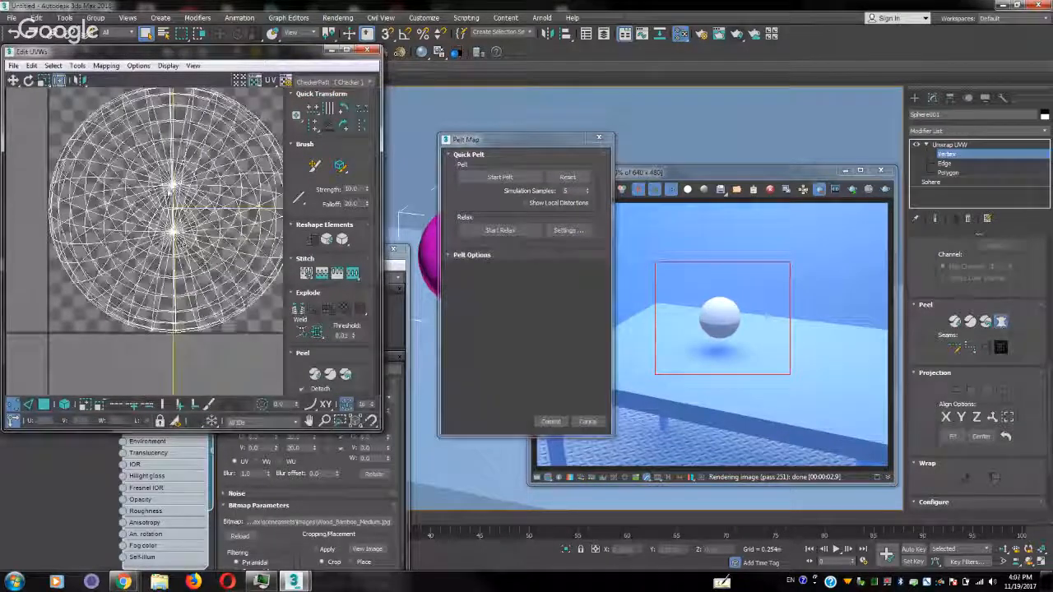
{"action": "left_click", "coordinate": [600, 139]}
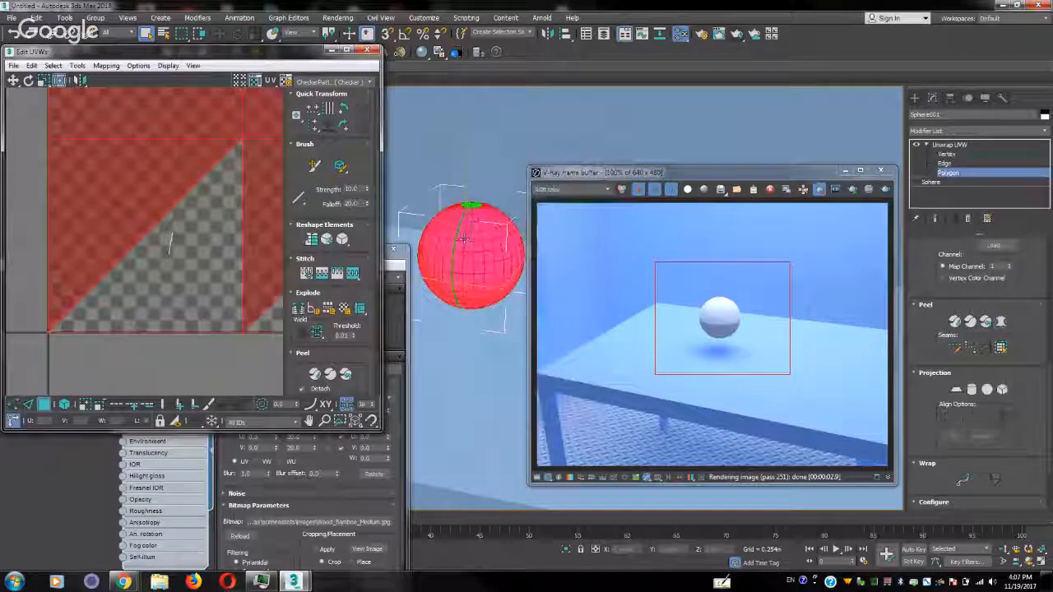
{"action": "key", "text": "3"}
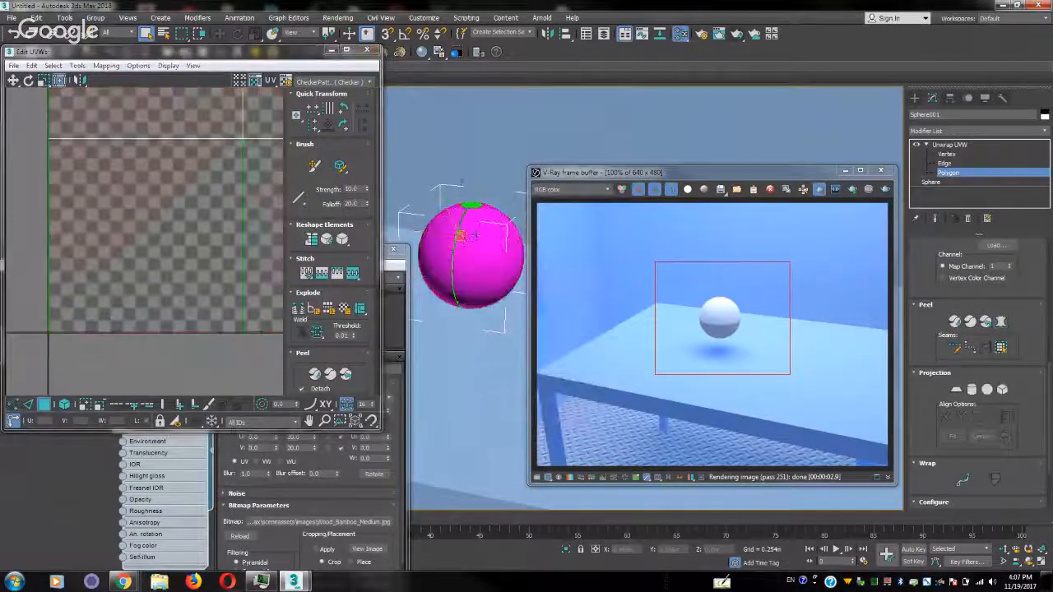
Convert the sphere to an Editable Poly from its base level, accepting the topology warning
{"action": "left_click", "coordinate": [954, 174]}
{"action": "left_click", "coordinate": [930, 181]}
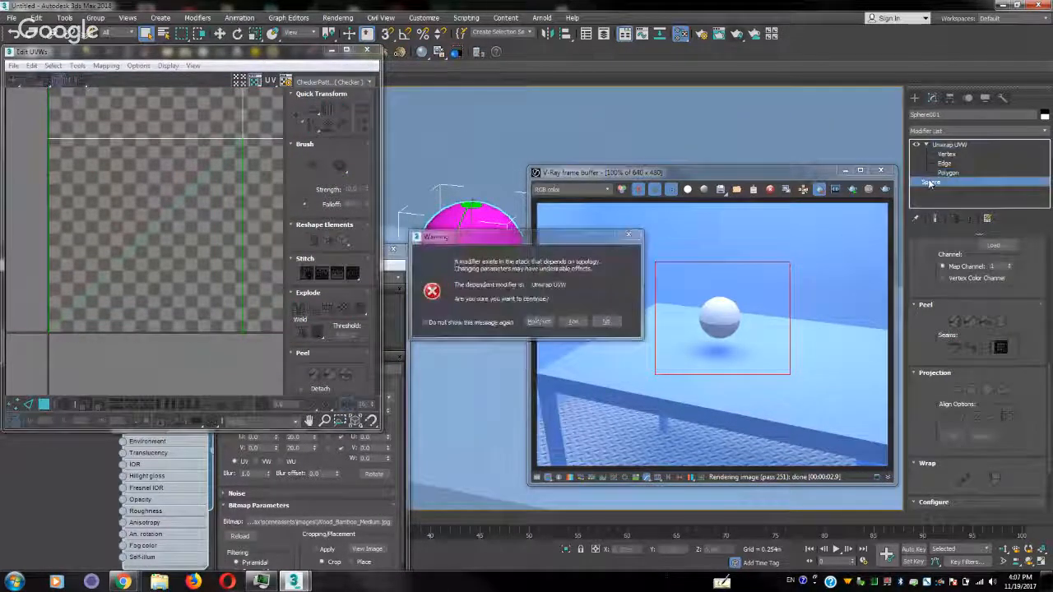
{"action": "left_click", "coordinate": [573, 322]}
{"action": "right_click", "coordinate": [567, 222]}
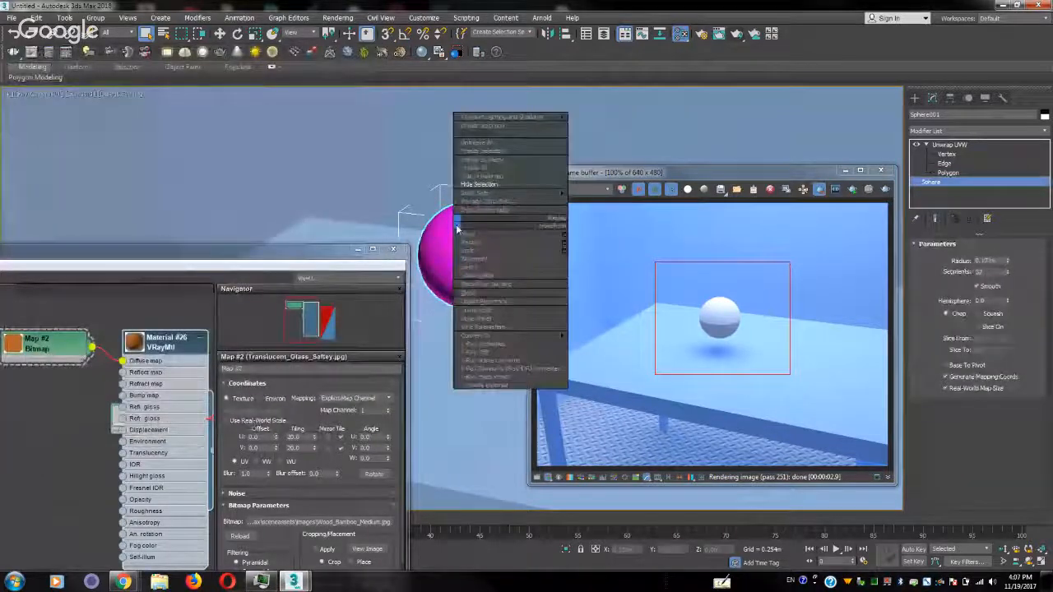
{"action": "mouse_move", "coordinate": [559, 337]}
{"action": "left_click", "coordinate": [609, 344]}
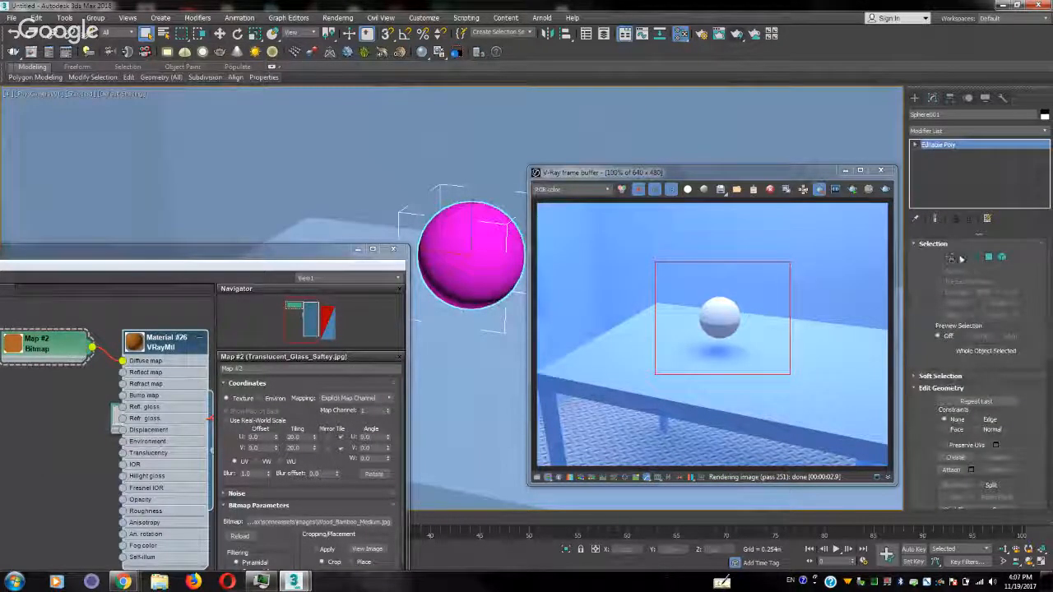
Add an Unwrap UVW modifier to the Editable Poly sphere and enter its Edge level
{"action": "left_click", "coordinate": [1044, 131]}
{"action": "key", "text": "u"}
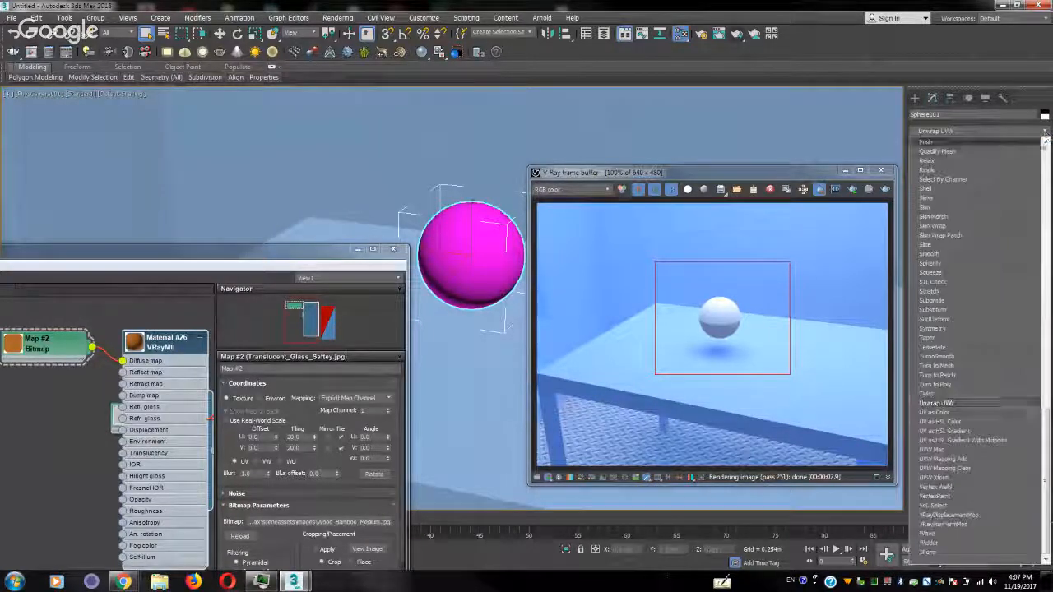
{"action": "left_click", "coordinate": [992, 401]}
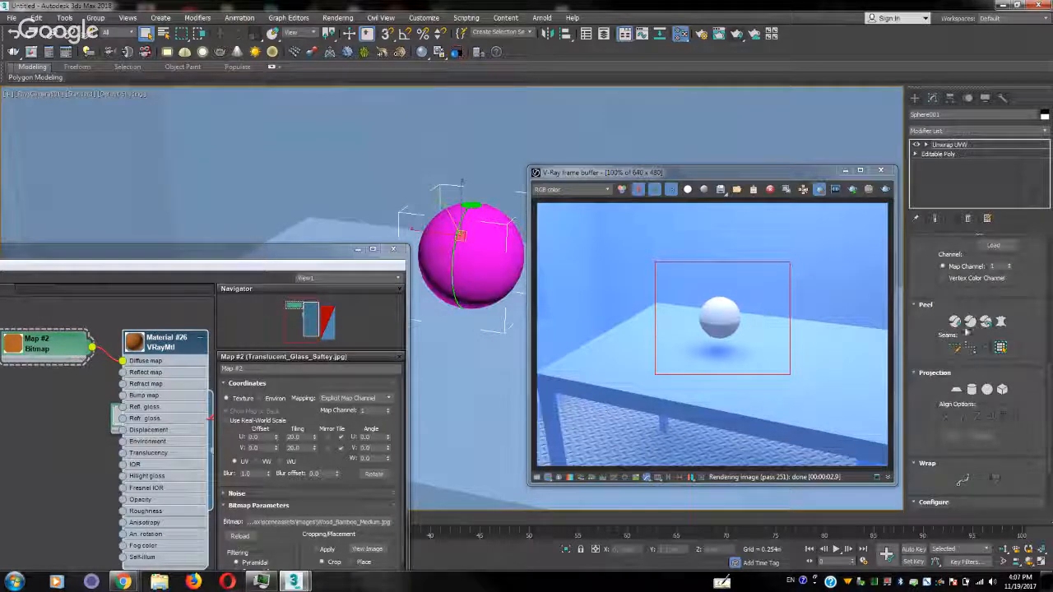
{"action": "left_click", "coordinate": [925, 144]}
{"action": "left_click", "coordinate": [946, 163]}
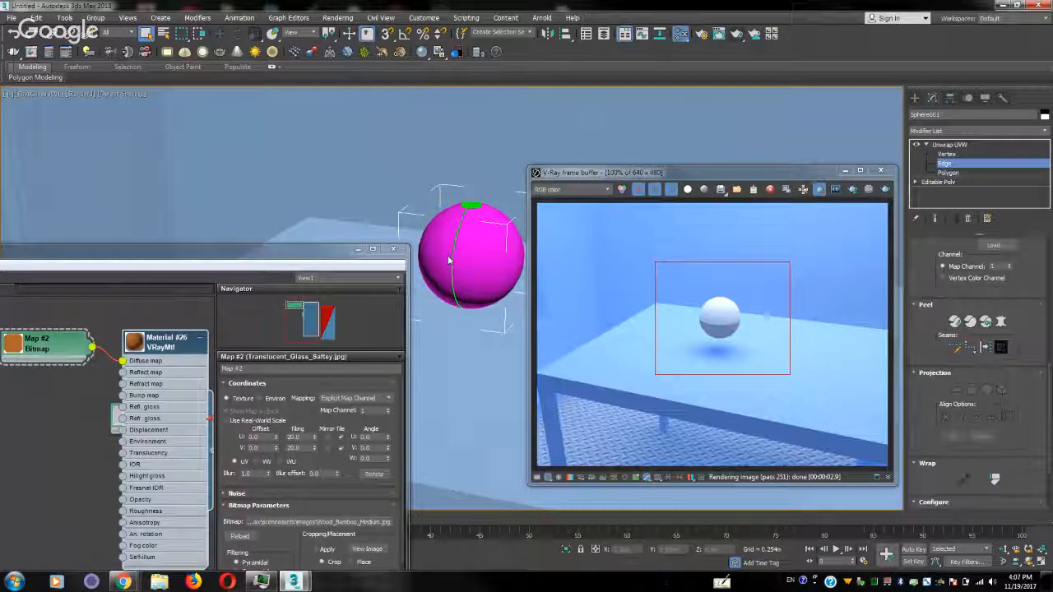
Turn on Edged Faces shading in the camera view
{"action": "left_click", "coordinate": [78, 94]}
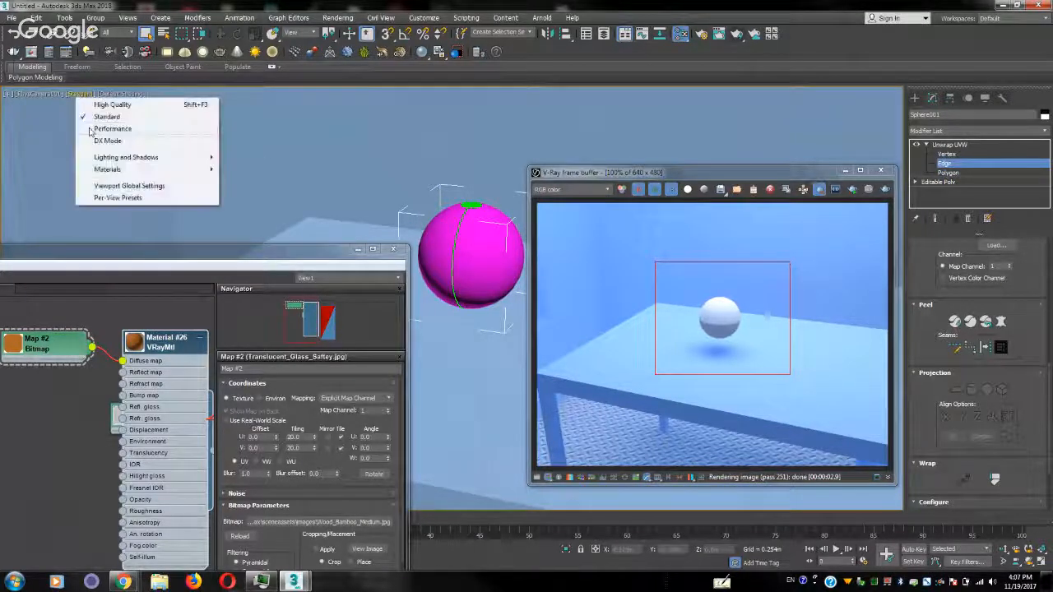
{"action": "left_click", "coordinate": [117, 95]}
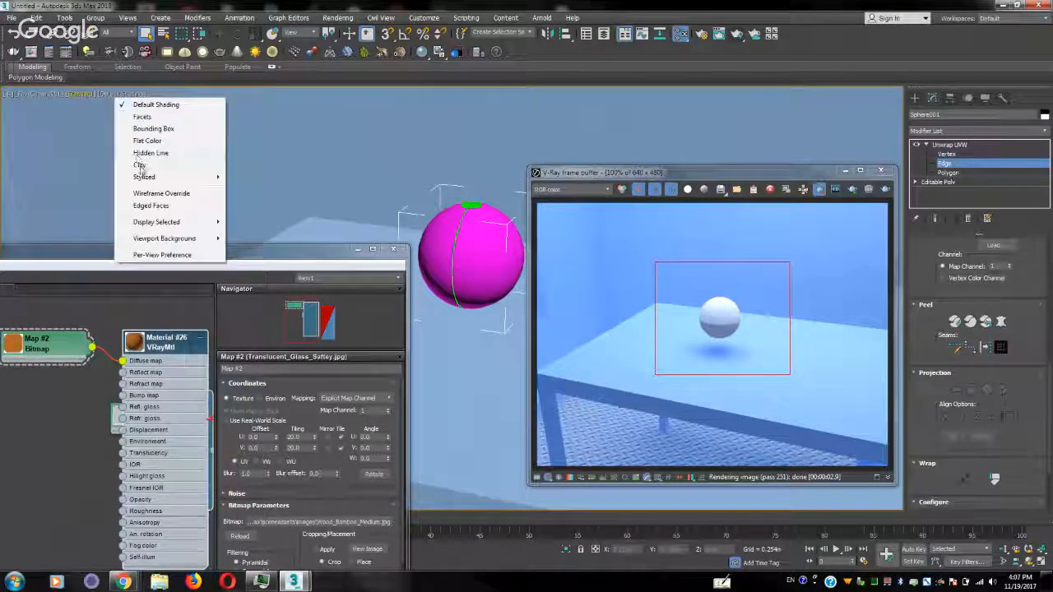
{"action": "left_click", "coordinate": [151, 206]}
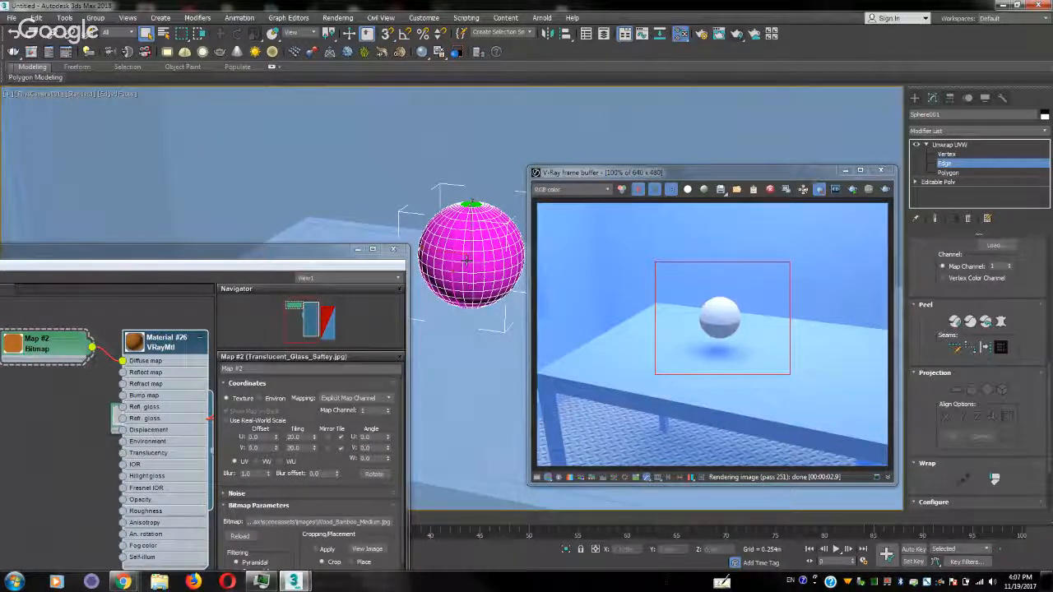
Switch to a Perspective view framed on the sphere and turn on Edged Faces for it
{"action": "key", "text": "p"}
{"action": "key", "text": "z"}
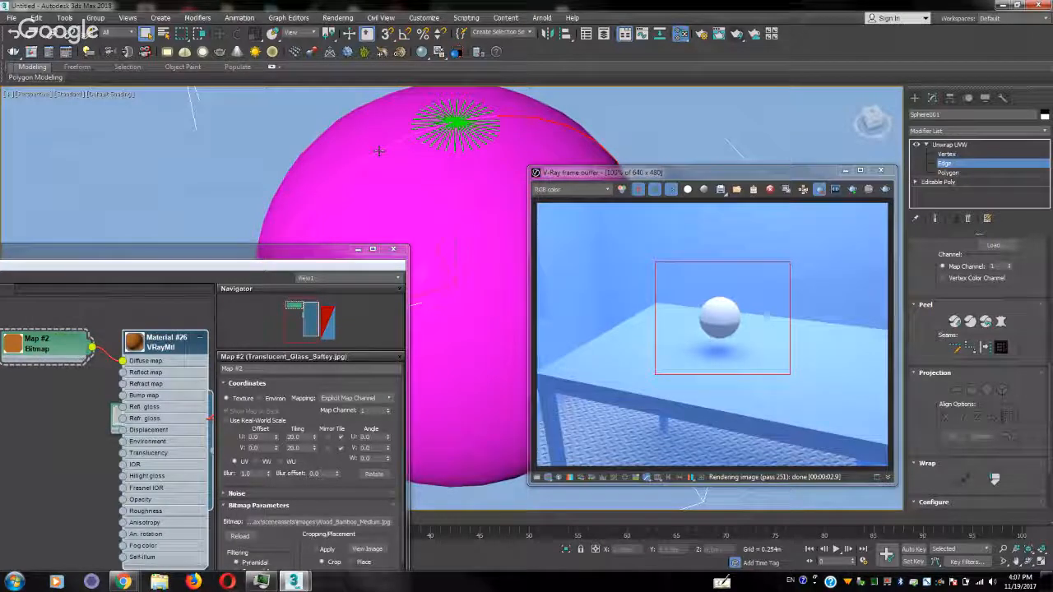
{"action": "left_click", "coordinate": [72, 95]}
{"action": "left_click", "coordinate": [107, 95]}
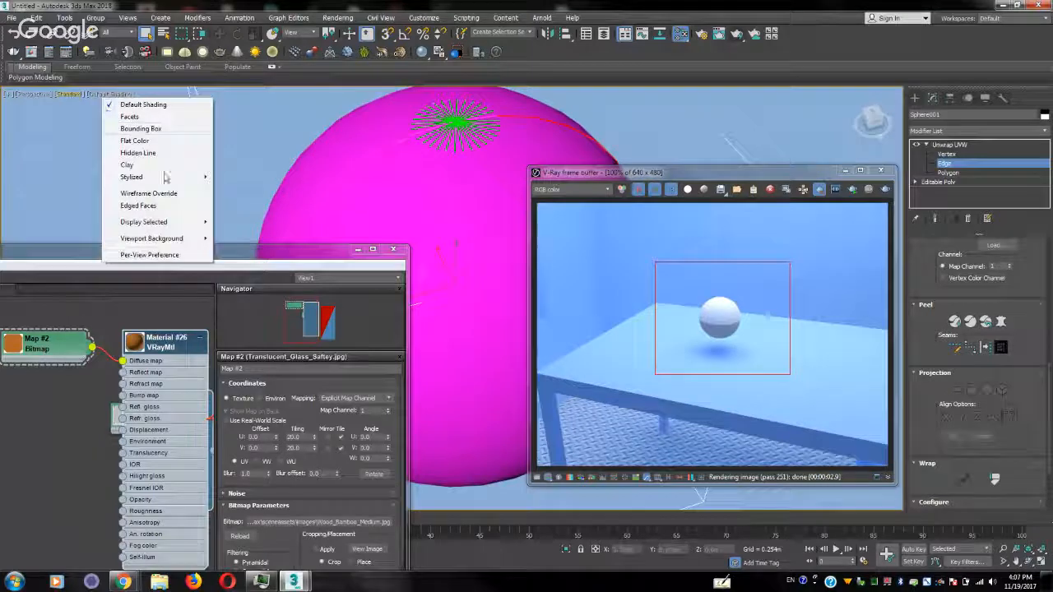
{"action": "left_click", "coordinate": [154, 207]}
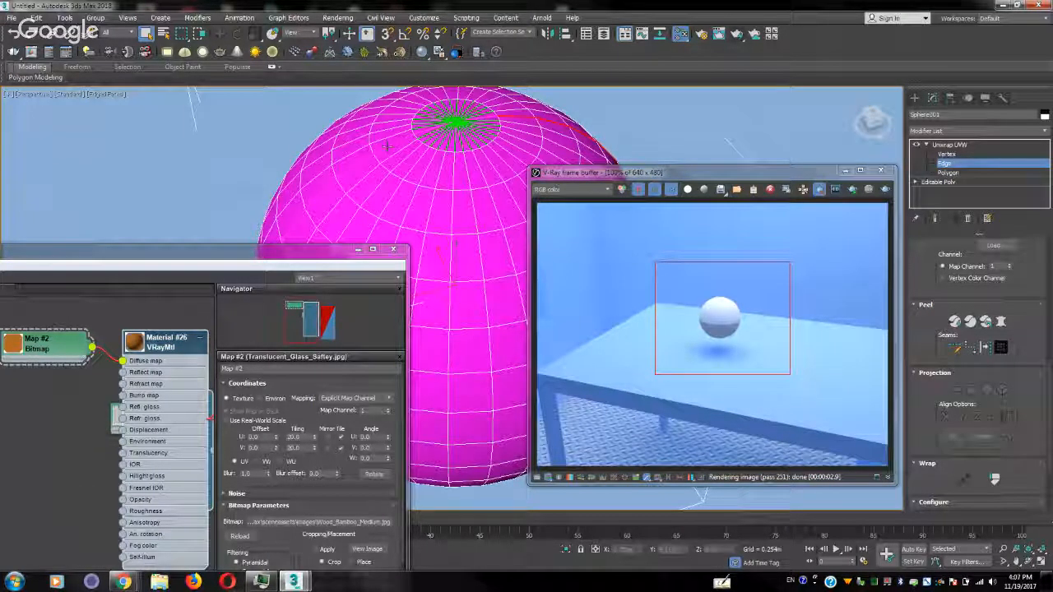
Select a vertical edge loop running around the sphere through its pole and convert the selection to seams
{"action": "middle_click_drag", "start_coordinate": [387, 146], "coordinate": [463, 180], "text": "alt"}
{"action": "double_click", "coordinate": [462, 181]}
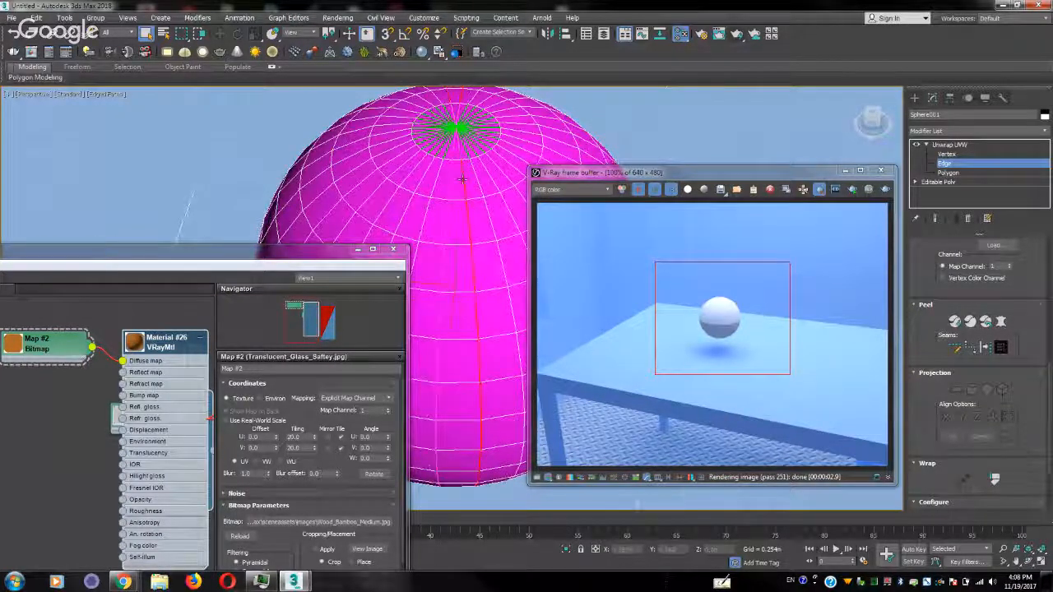
{"action": "middle_click_drag", "start_coordinate": [463, 193], "coordinate": [459, 227], "text": "alt"}
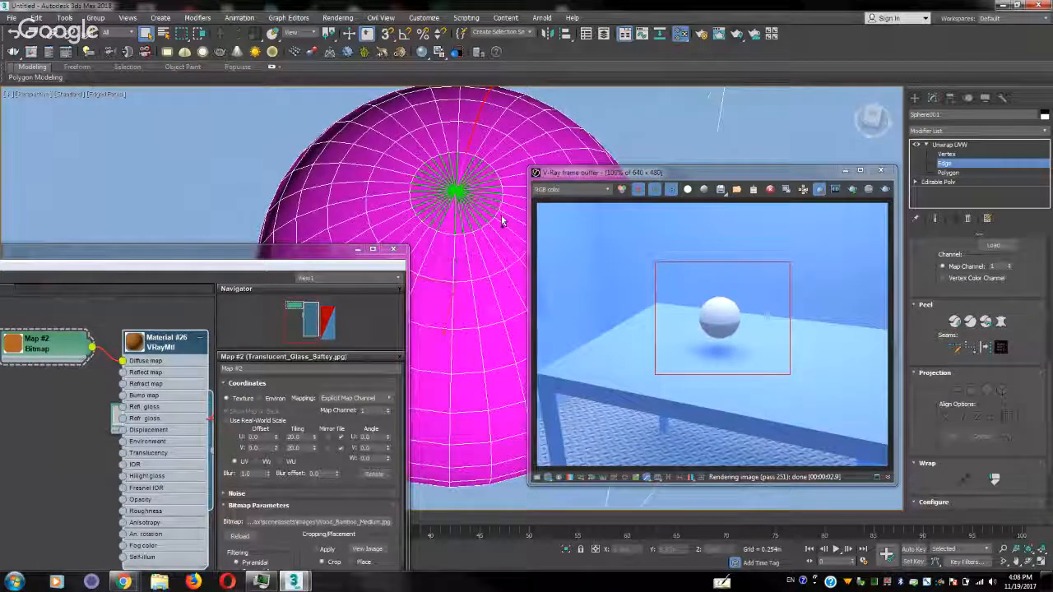
{"action": "left_click", "coordinate": [467, 150]}
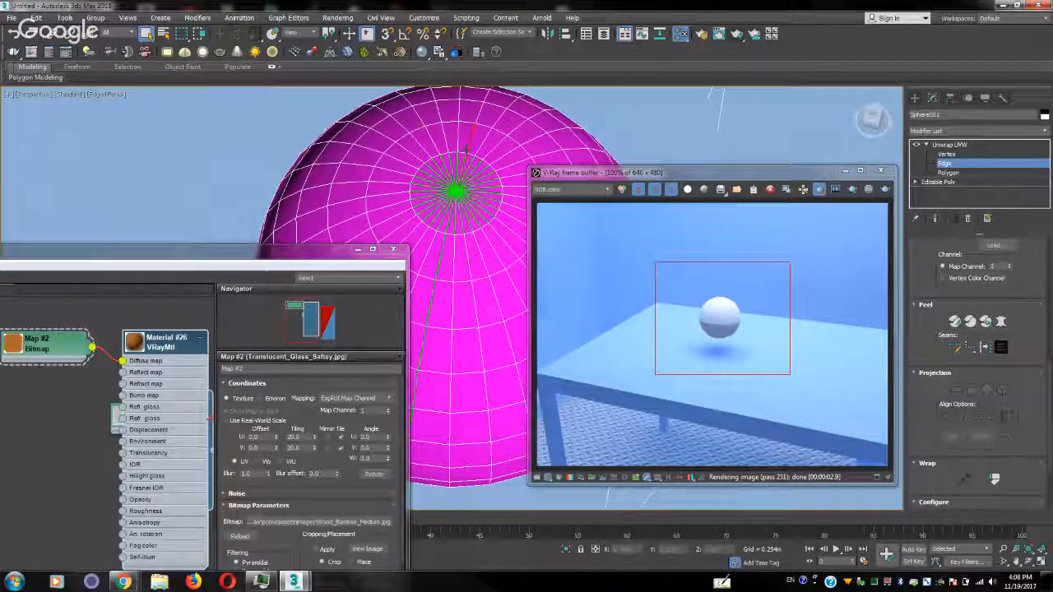
{"action": "double_click", "coordinate": [466, 150]}
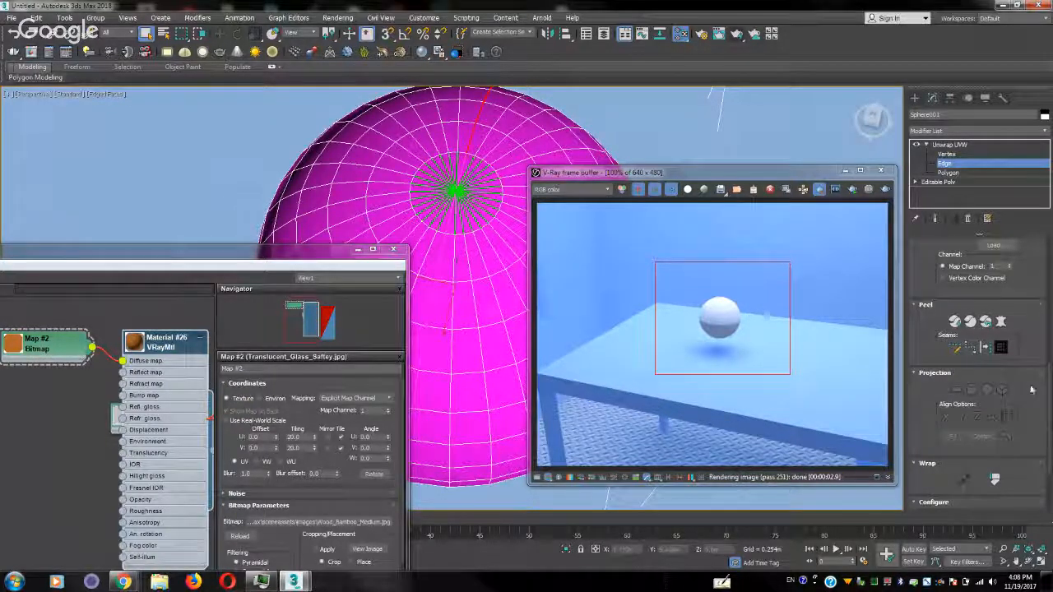
{"action": "left_click", "coordinate": [987, 348]}
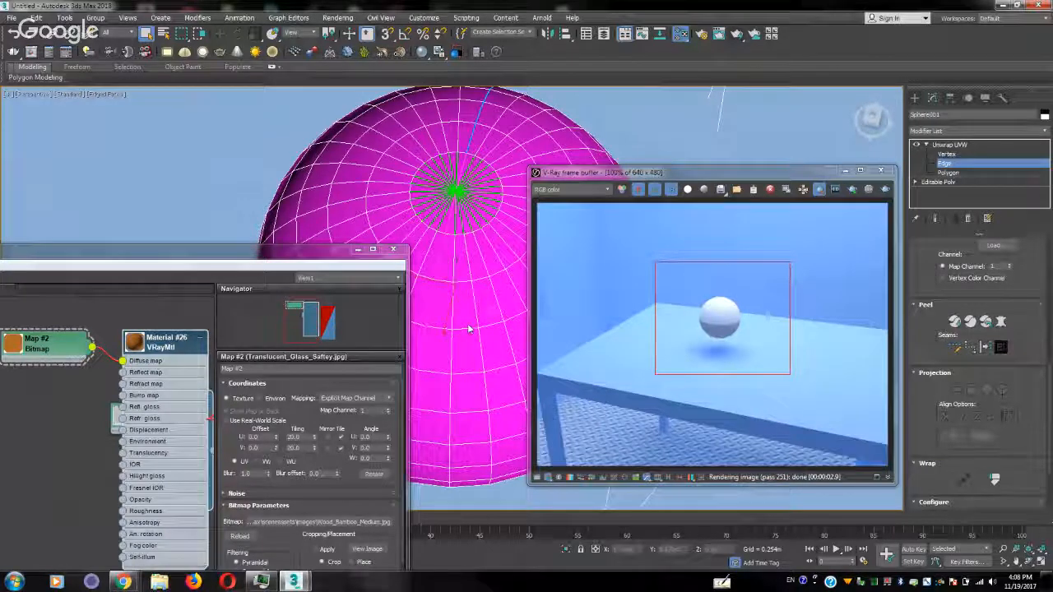
Select a polygon on one half of the sphere, expand the selection to the seams, and commit a Pelt map for it
{"action": "key", "text": "3"}
{"action": "left_click", "coordinate": [485, 305]}
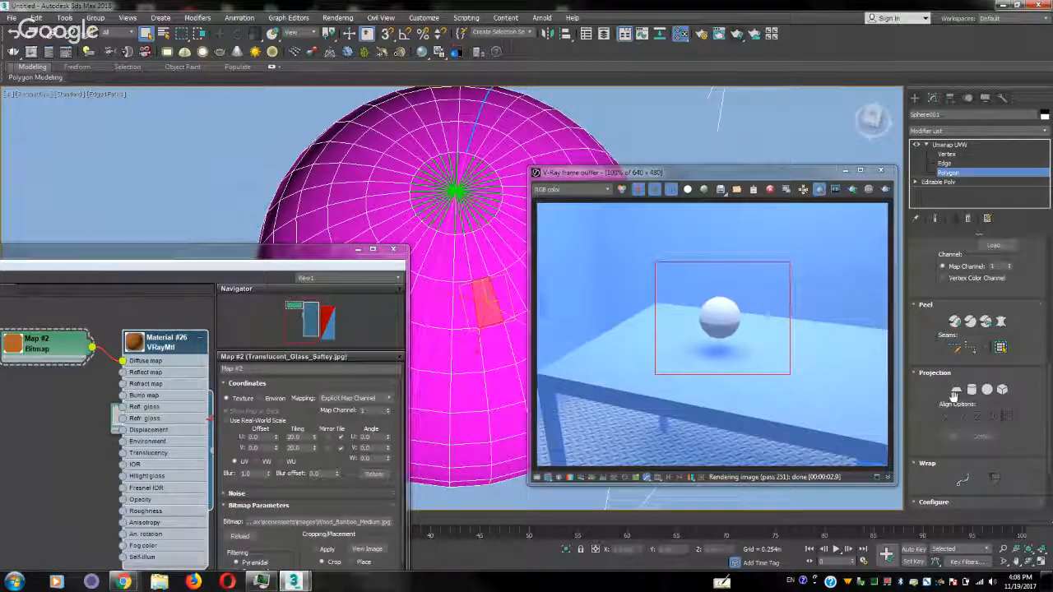
{"action": "left_click", "coordinate": [1000, 350]}
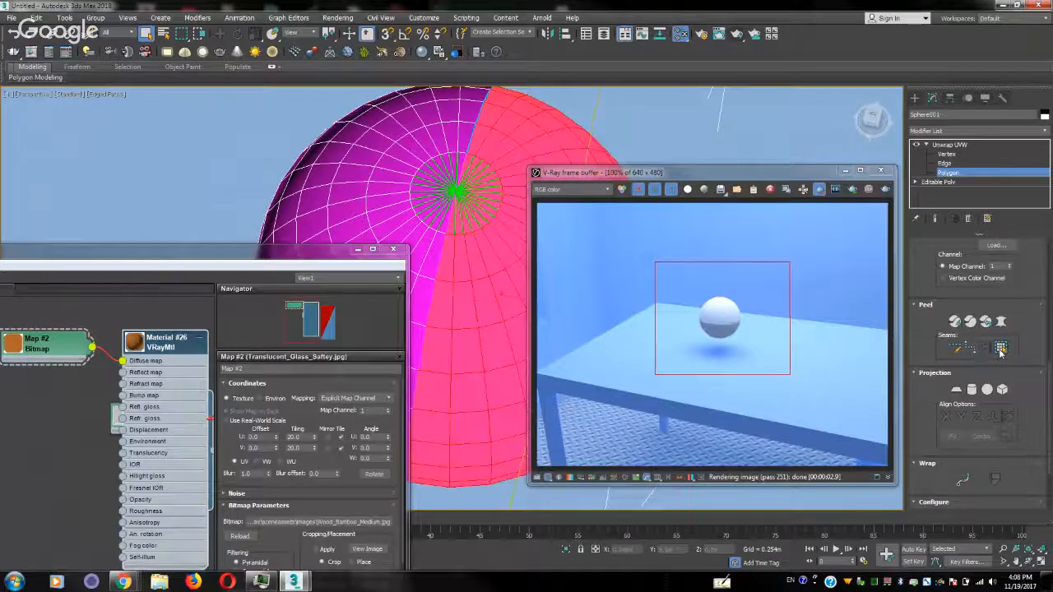
{"action": "left_click", "coordinate": [1001, 323]}
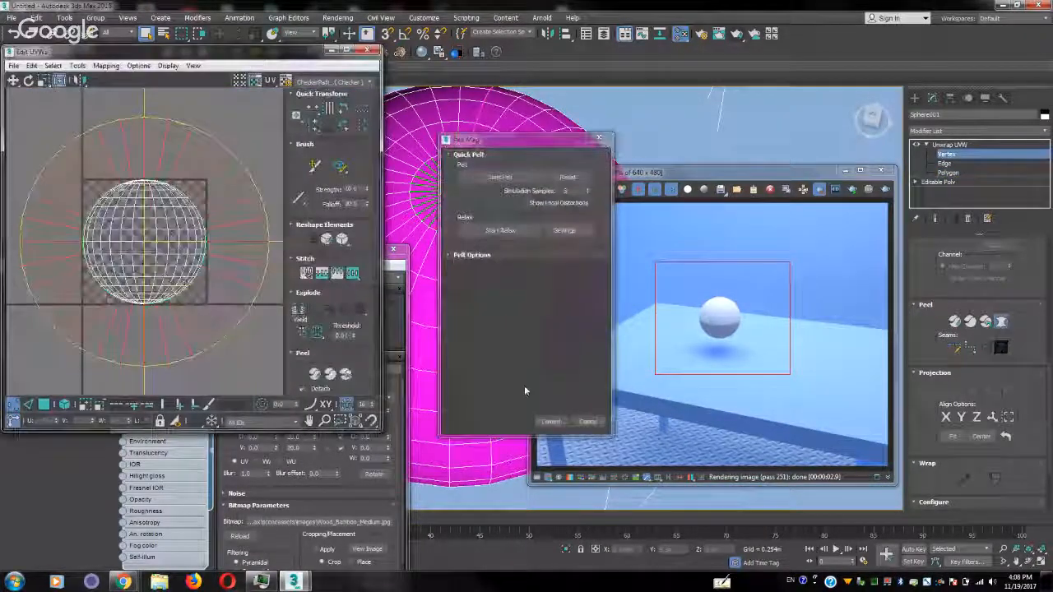
{"action": "left_click", "coordinate": [551, 421]}
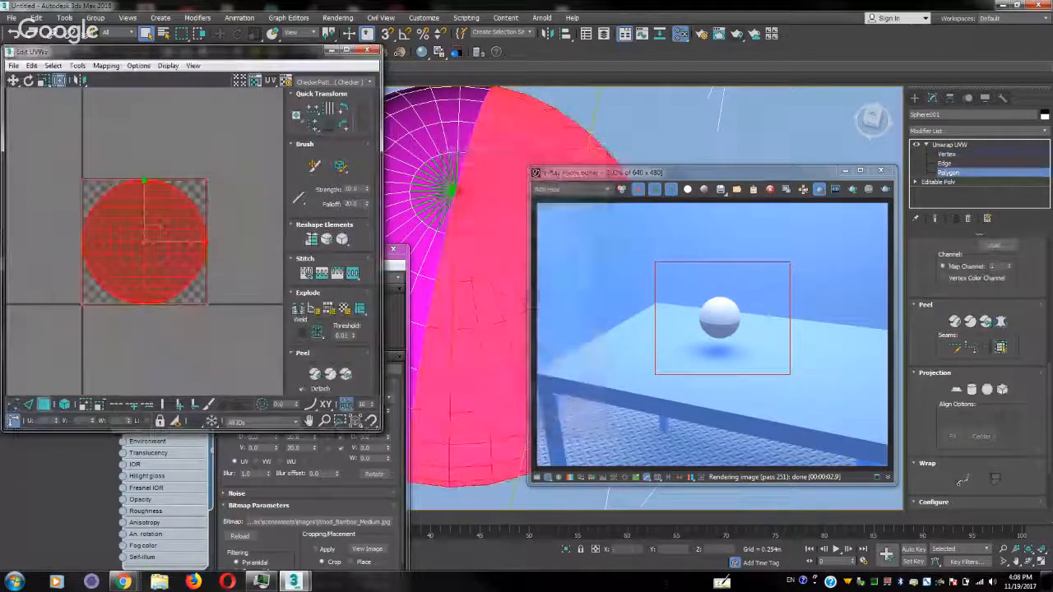
Select the opposite half of the sphere up to the seams and commit a Pelt map for it
{"action": "left_click", "coordinate": [395, 165]}
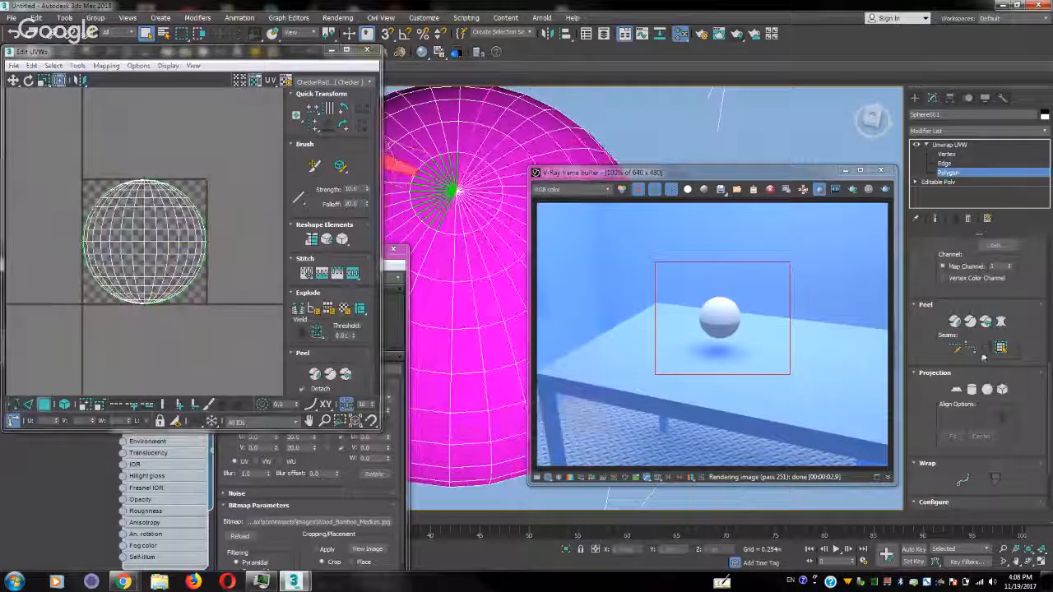
{"action": "left_click", "coordinate": [1001, 322]}
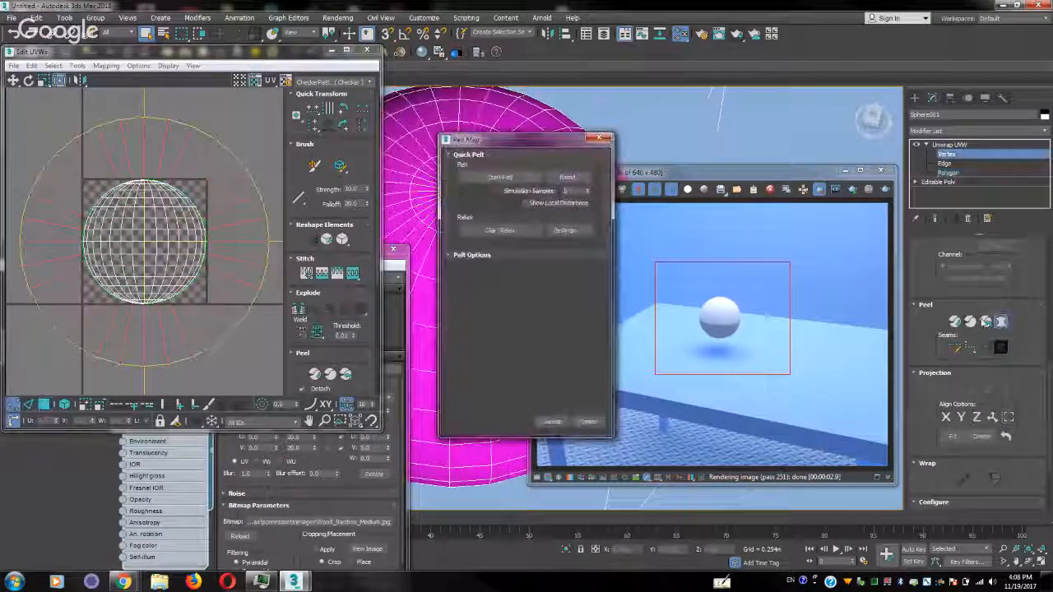
{"action": "left_click", "coordinate": [548, 421]}
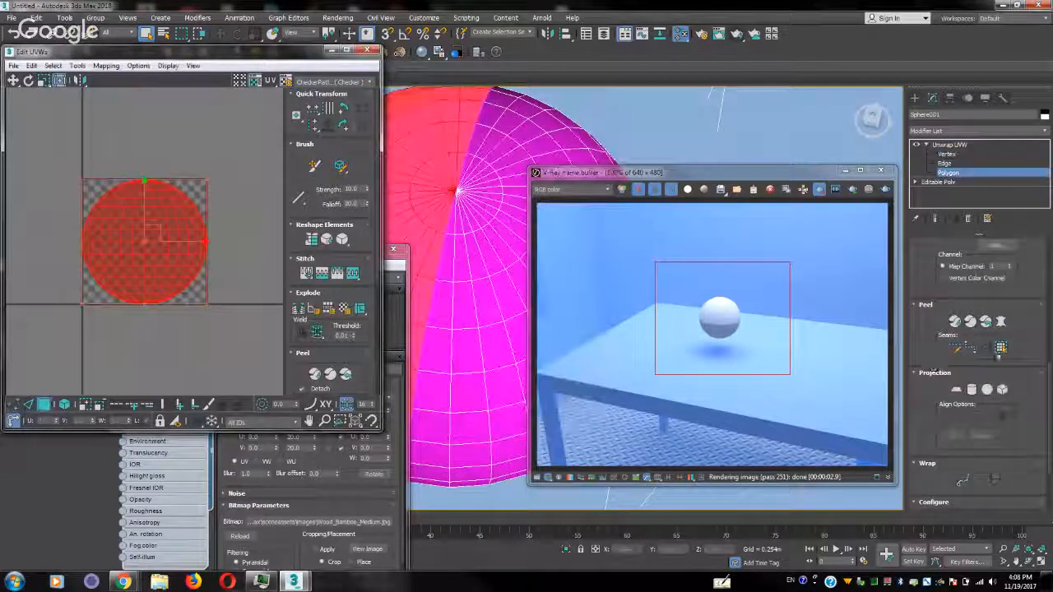
Leave polygon editing, close the UV editor, and render the textured sphere again in the V-Ray frame buffer
{"action": "left_click", "coordinate": [952, 174]}
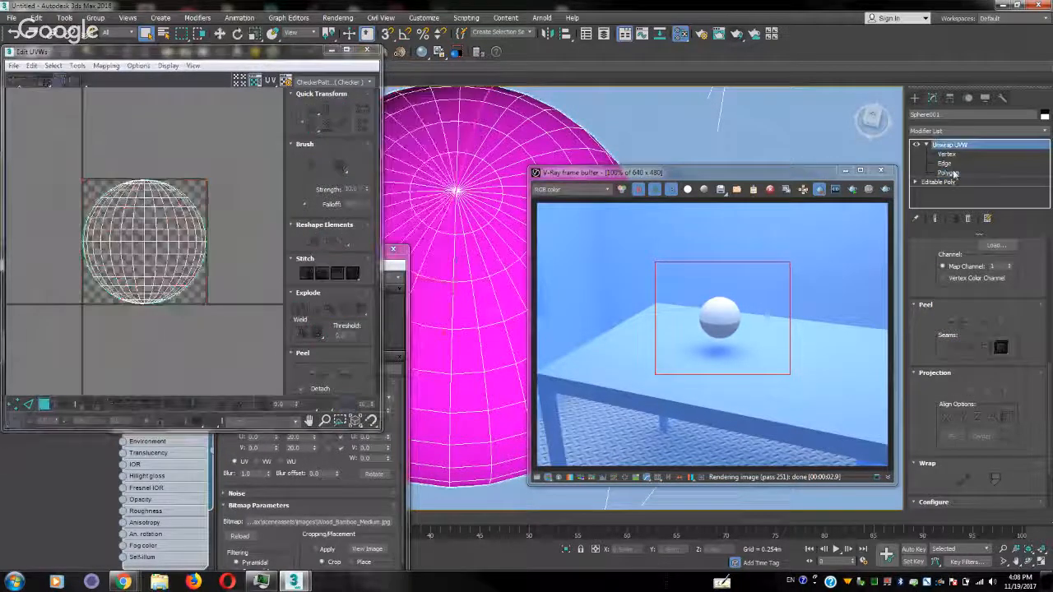
{"action": "left_click", "coordinate": [368, 51]}
{"action": "left_click_drag", "start_coordinate": [180, 257], "coordinate": [179, 228]}
{"action": "left_click", "coordinate": [852, 189]}
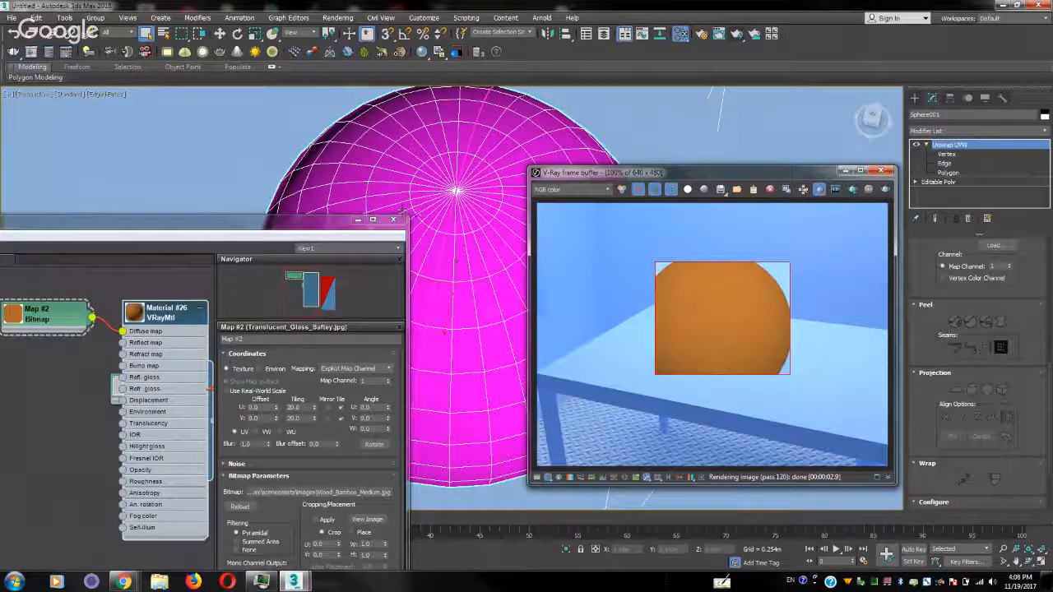
Render the Perspective view with the whole sphere framed above the table and start interactive rendering
{"action": "middle_click_drag", "start_coordinate": [503, 233], "coordinate": [509, 206], "text": "alt"}
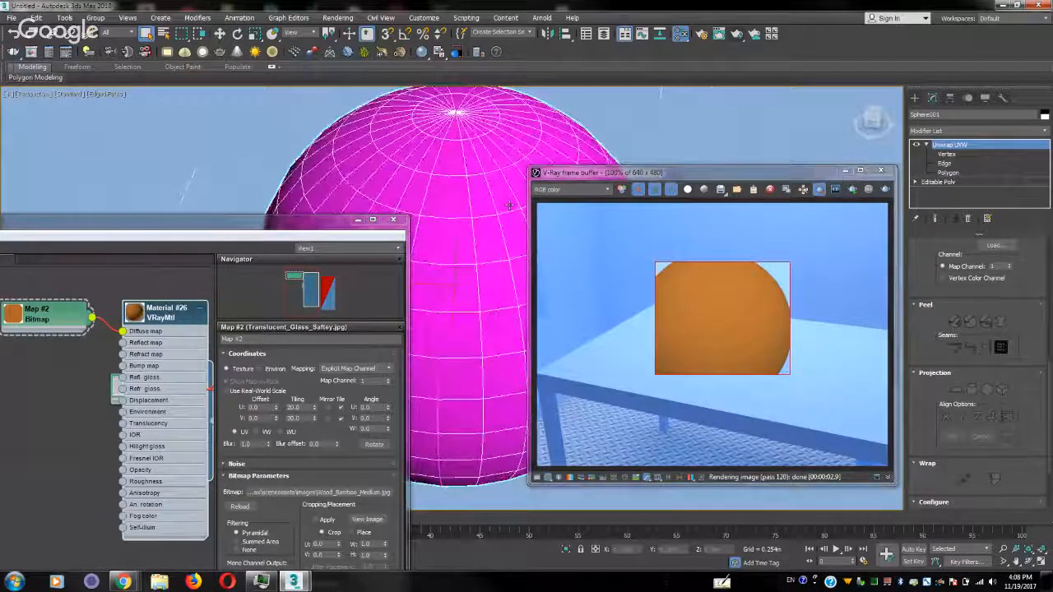
{"action": "scroll", "coordinate": [509, 205], "scroll_direction": "down", "scroll_amount": 2}
{"action": "scroll", "coordinate": [464, 258], "scroll_direction": "down", "scroll_amount": 5}
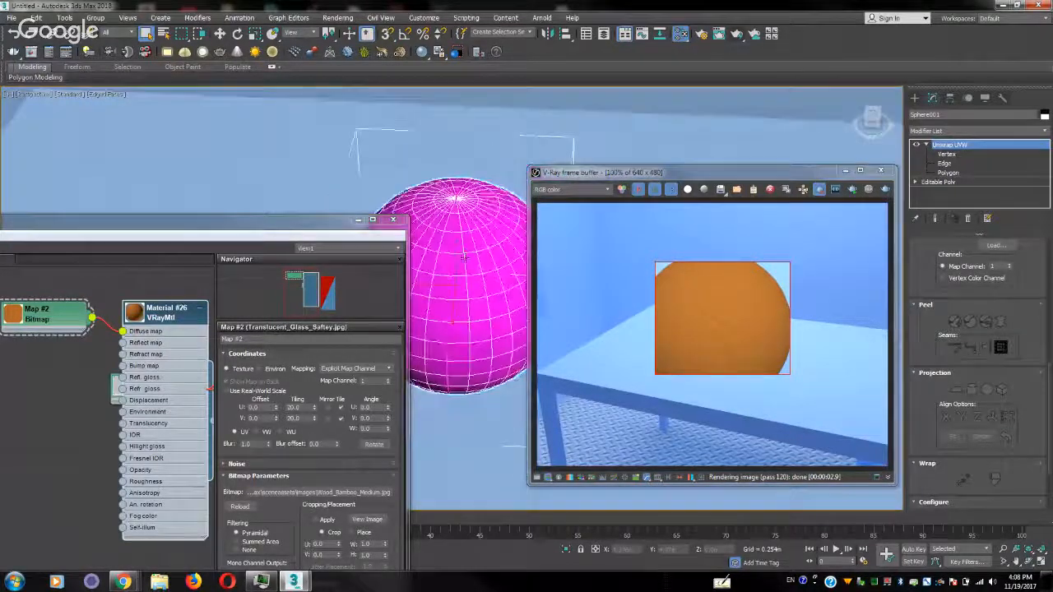
{"action": "middle_click_drag", "start_coordinate": [465, 257], "coordinate": [474, 278], "text": "alt"}
{"action": "middle_click_drag", "start_coordinate": [474, 278], "coordinate": [487, 251]}
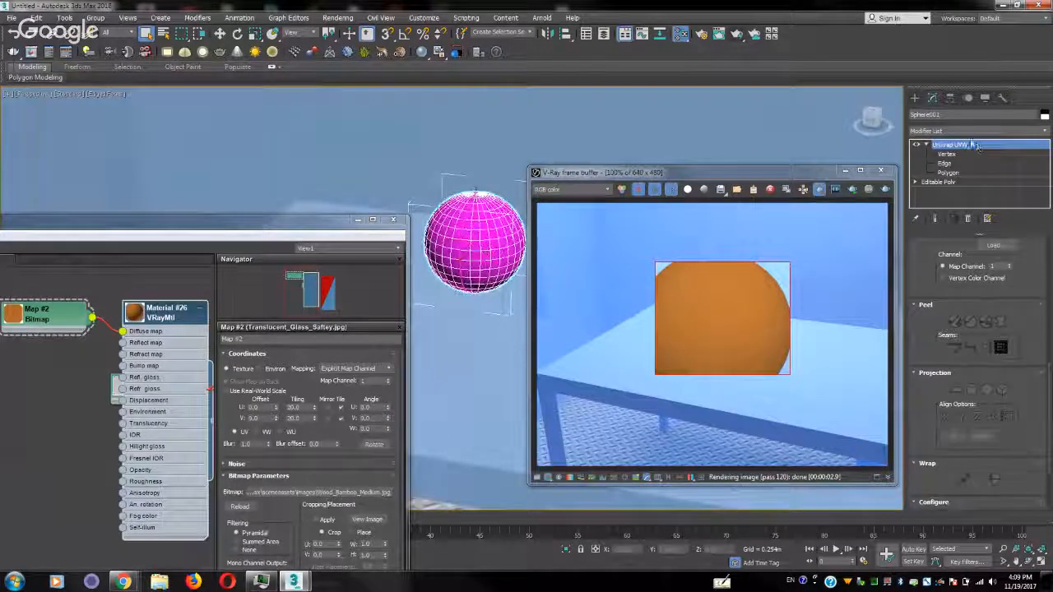
{"action": "left_click", "coordinate": [880, 170]}
{"action": "left_click_drag", "start_coordinate": [274, 228], "coordinate": [292, 123]}
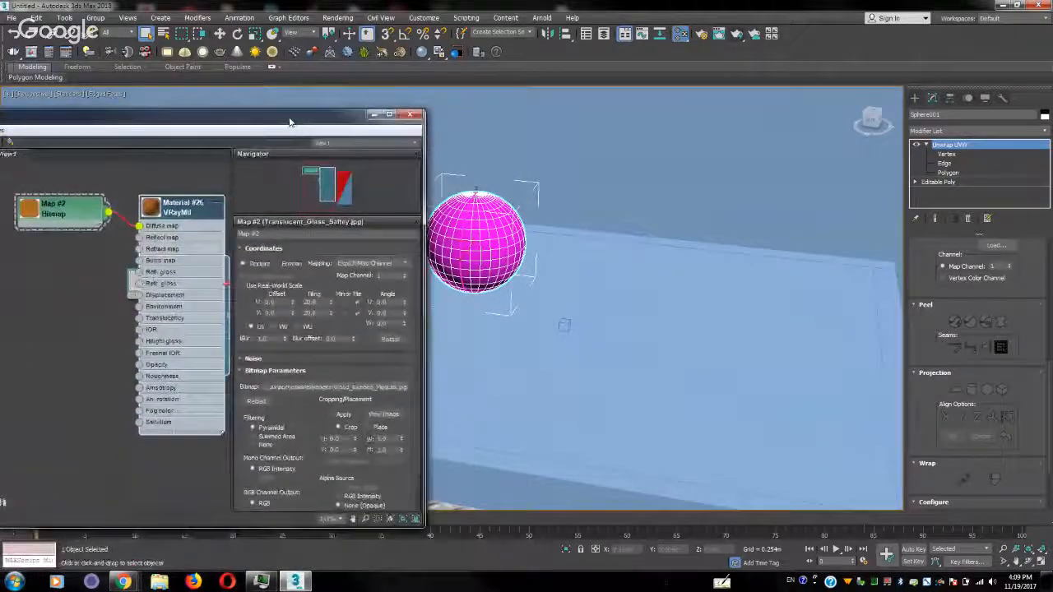
{"action": "left_click", "coordinate": [737, 34]}
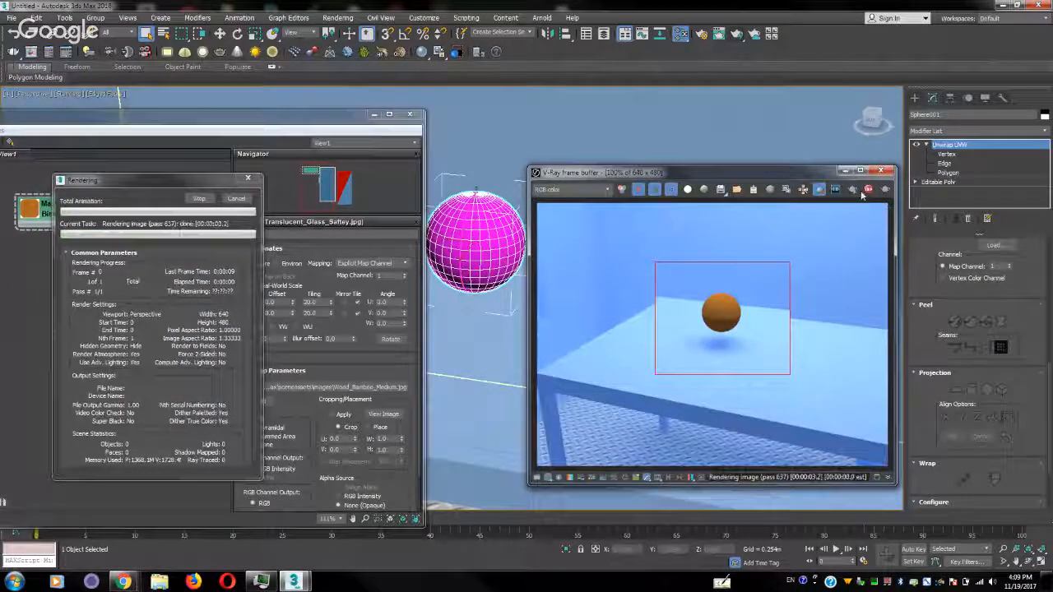
{"action": "left_click_drag", "start_coordinate": [791, 174], "coordinate": [862, 152]}
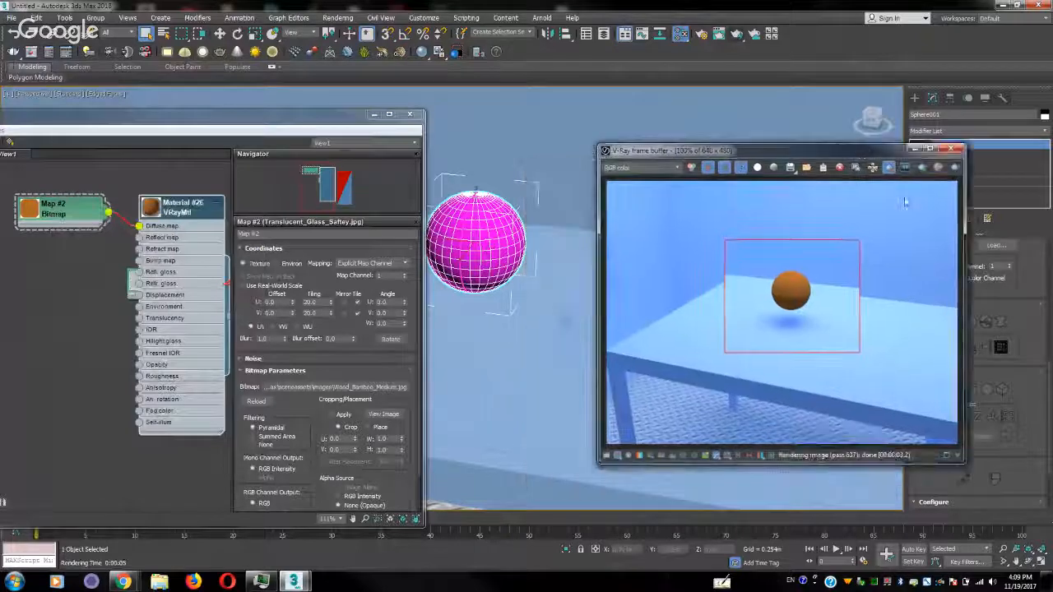
{"action": "left_click", "coordinate": [922, 168]}
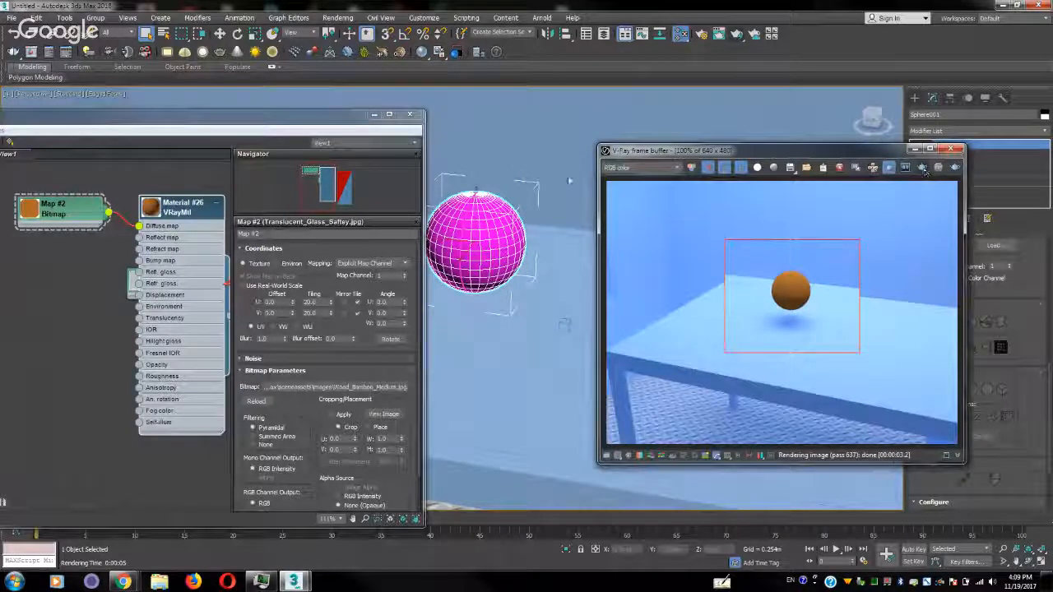
Set the reflection color of Material #26 to pure white (255)
{"action": "double_click", "coordinate": [185, 213]}
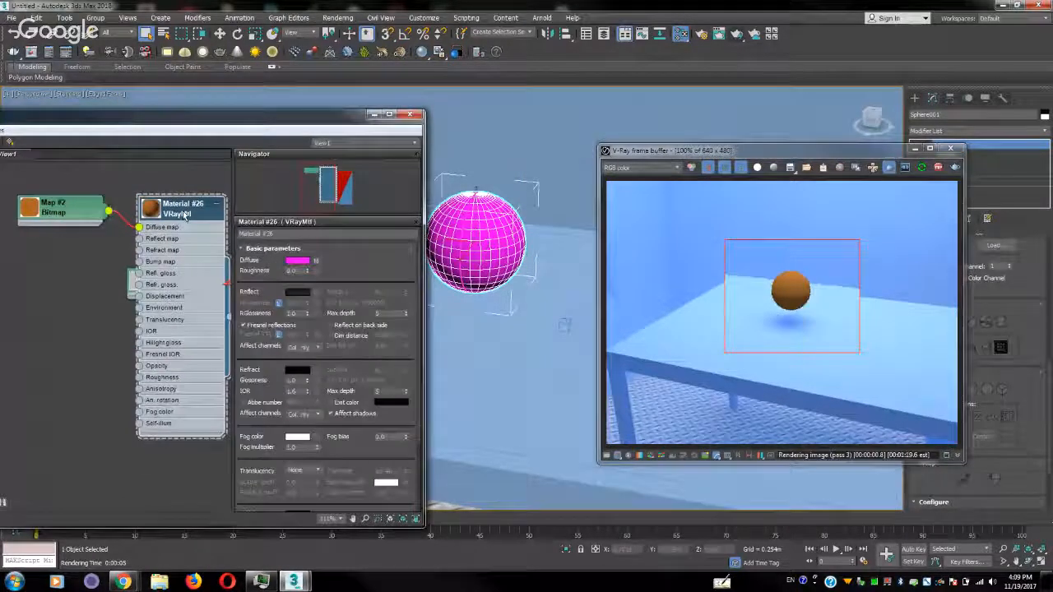
{"action": "left_click", "coordinate": [298, 295]}
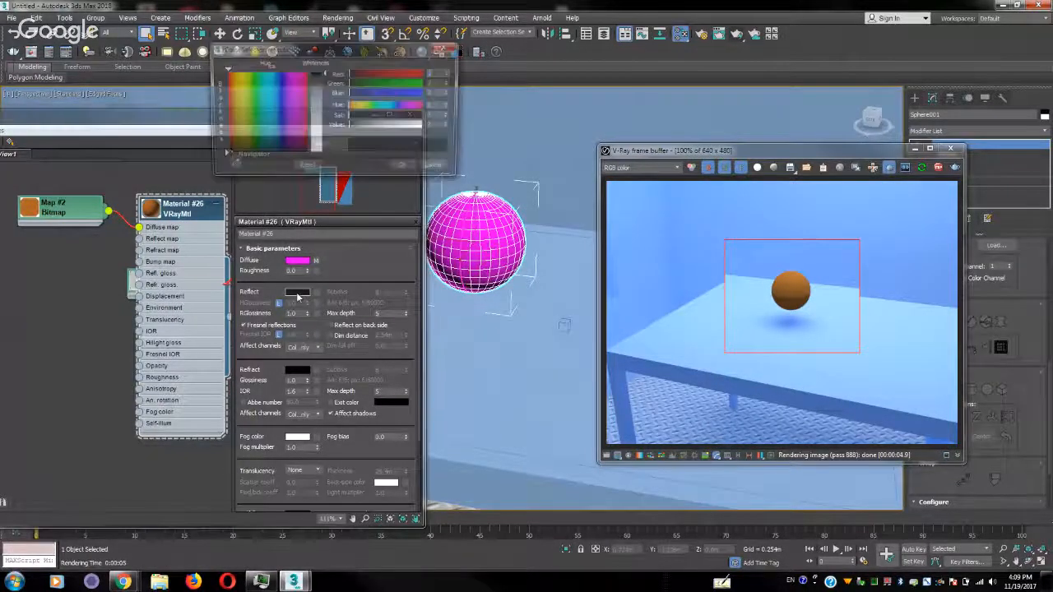
{"action": "left_click_drag", "start_coordinate": [324, 72], "coordinate": [323, 155]}
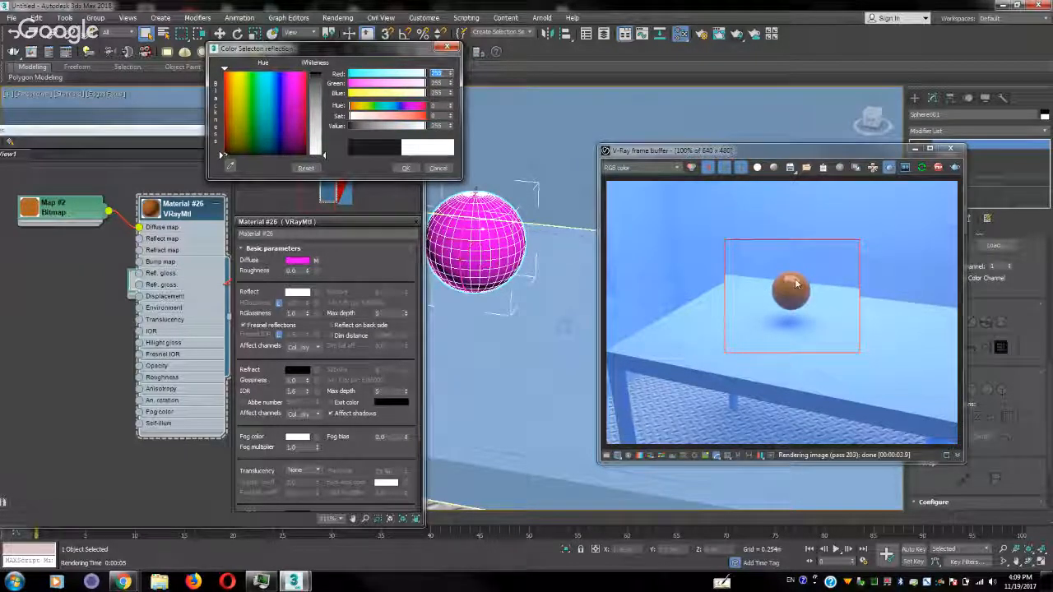
{"action": "left_click", "coordinate": [405, 170]}
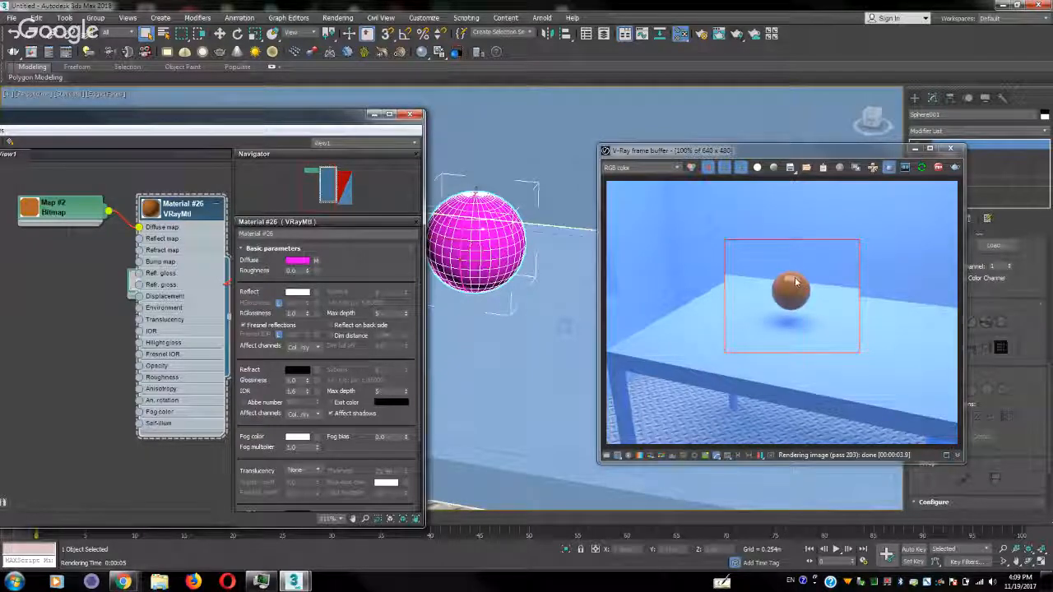
Lower the reflection glossiness of Material #26 to 0.63
{"action": "left_click", "coordinate": [308, 317]}
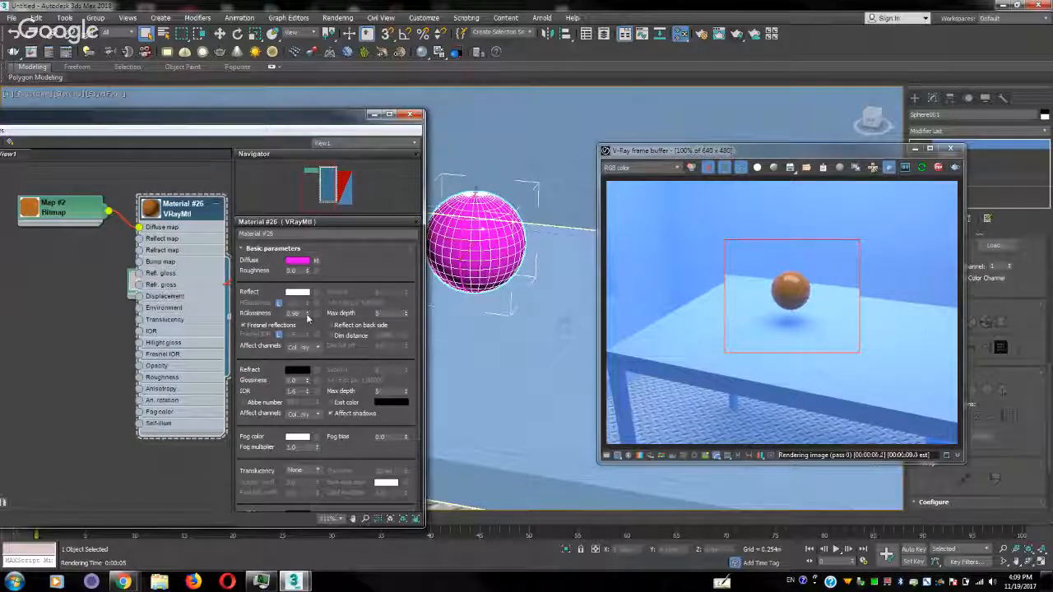
{"action": "left_click", "coordinate": [307, 317]}
{"action": "left_click_drag", "start_coordinate": [307, 317], "coordinate": [306, 322]}
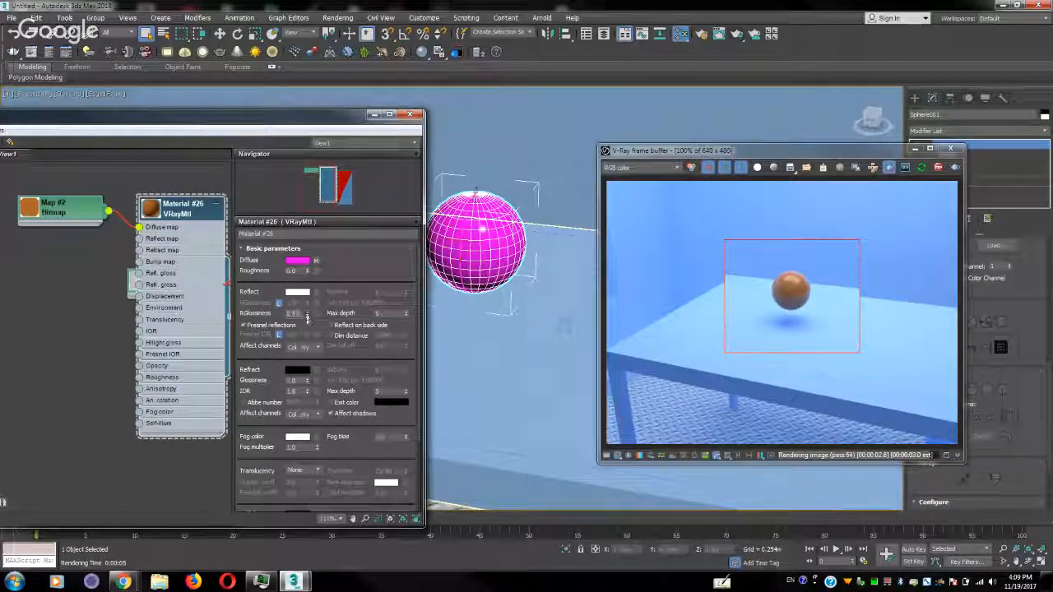
{"action": "left_click_drag", "start_coordinate": [308, 319], "coordinate": [306, 326]}
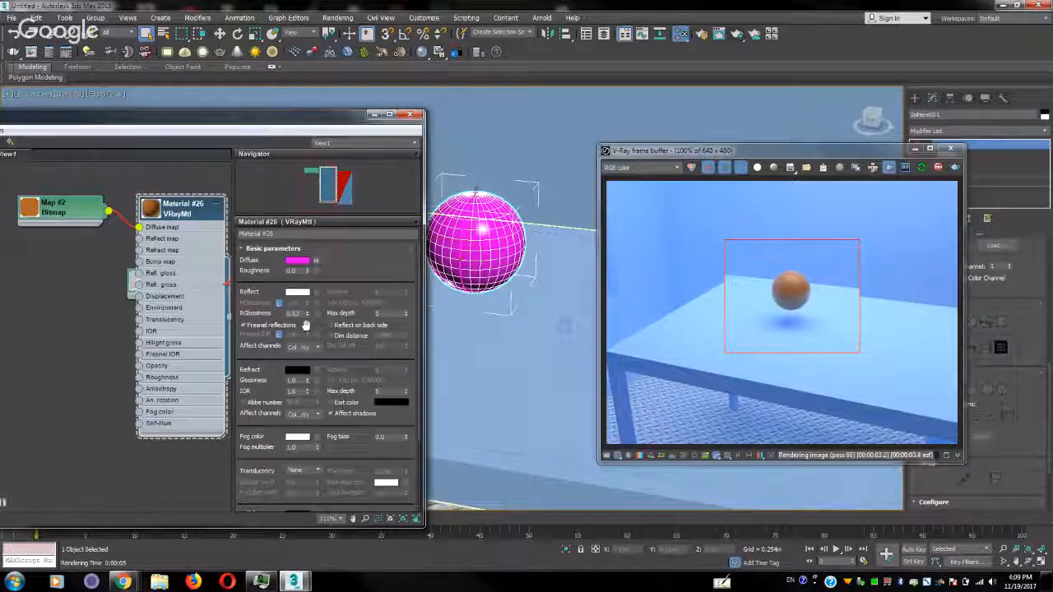
Set the refraction color of Material #26 to pure white (255) for a glass look
{"action": "left_click", "coordinate": [297, 370]}
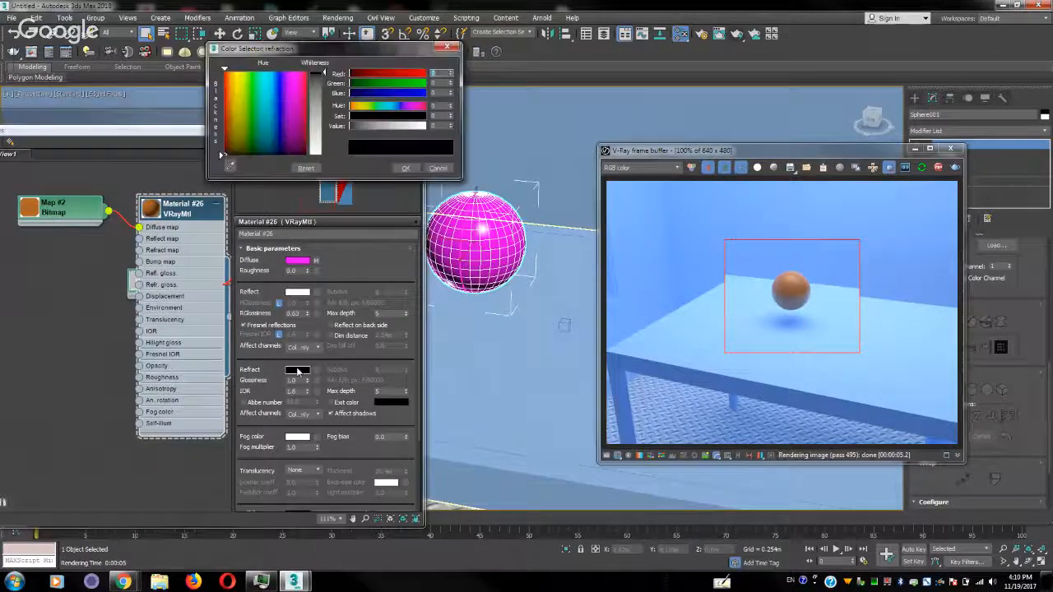
{"action": "left_click_drag", "start_coordinate": [316, 115], "coordinate": [315, 159]}
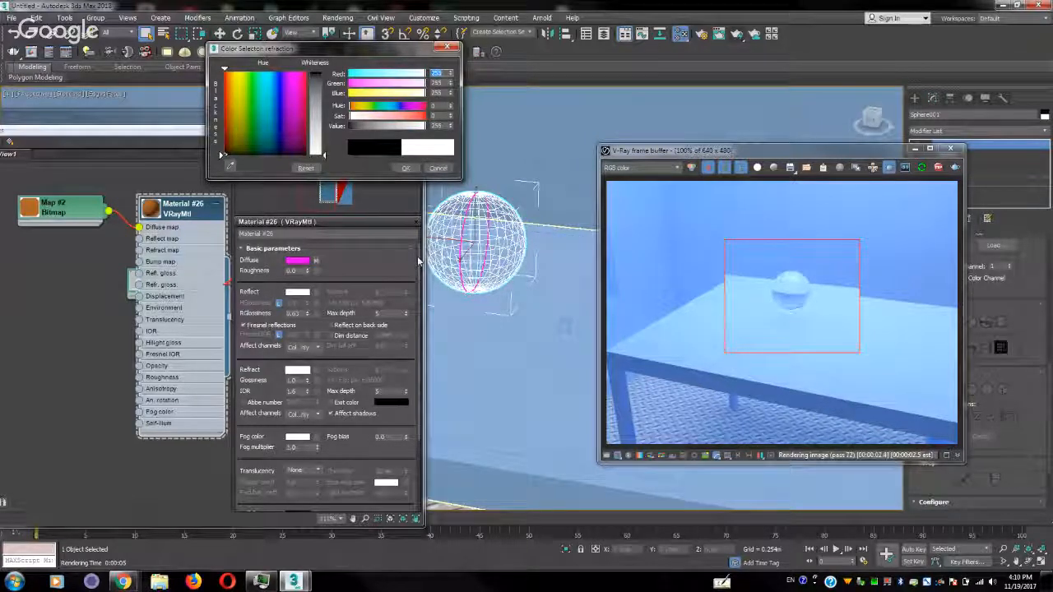
{"action": "left_click", "coordinate": [406, 168]}
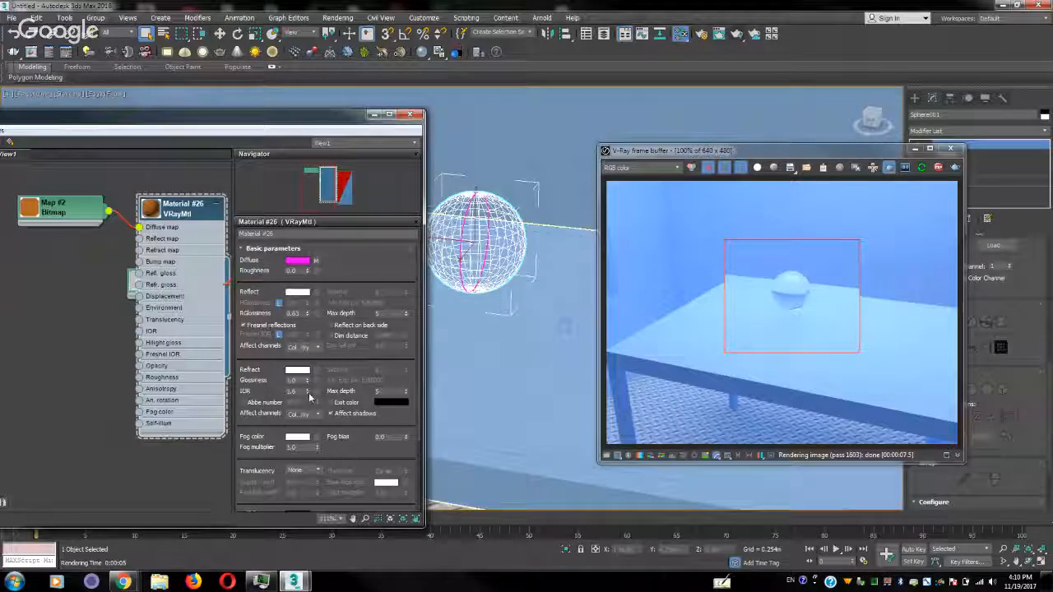
Try refraction IOR values from 0.7 down to 0.3 and back up to 0.9, comparing the glass sphere in the interactive render
{"action": "left_click_drag", "start_coordinate": [308, 394], "coordinate": [309, 399]}
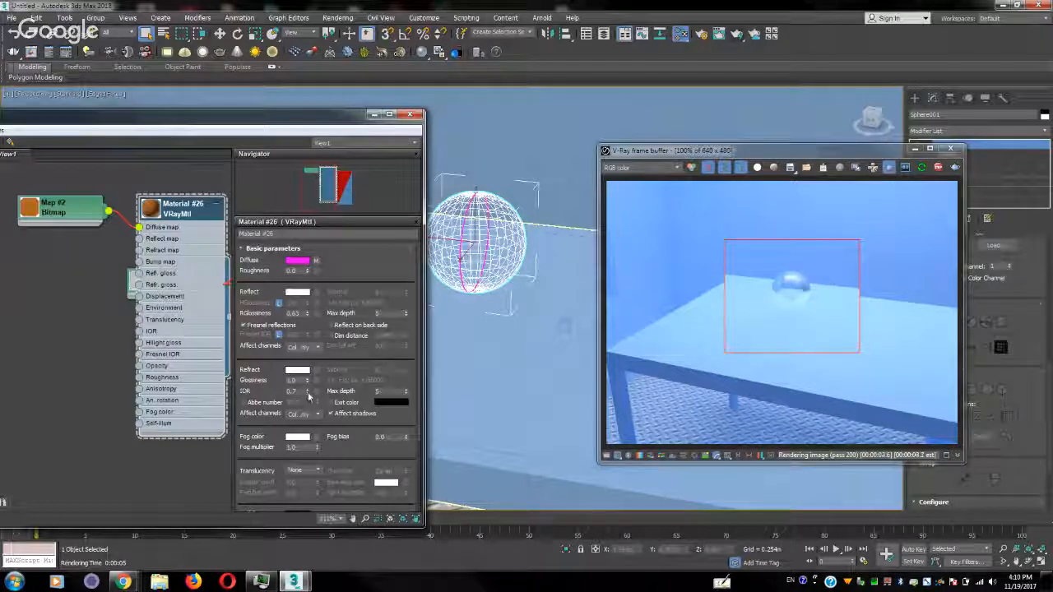
{"action": "left_click", "coordinate": [309, 396]}
{"action": "left_click", "coordinate": [308, 396]}
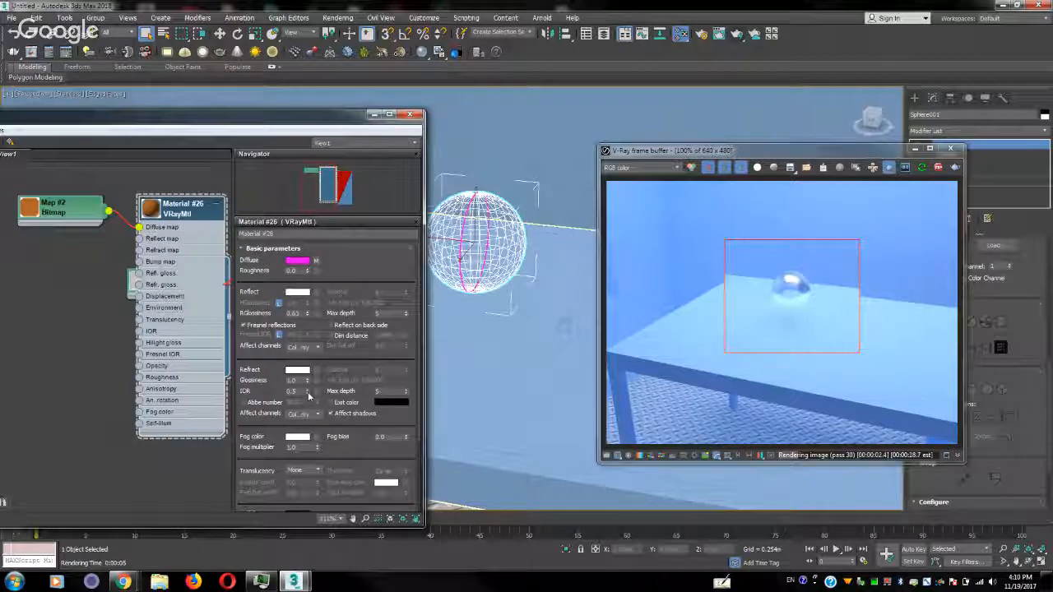
{"action": "left_click", "coordinate": [308, 395]}
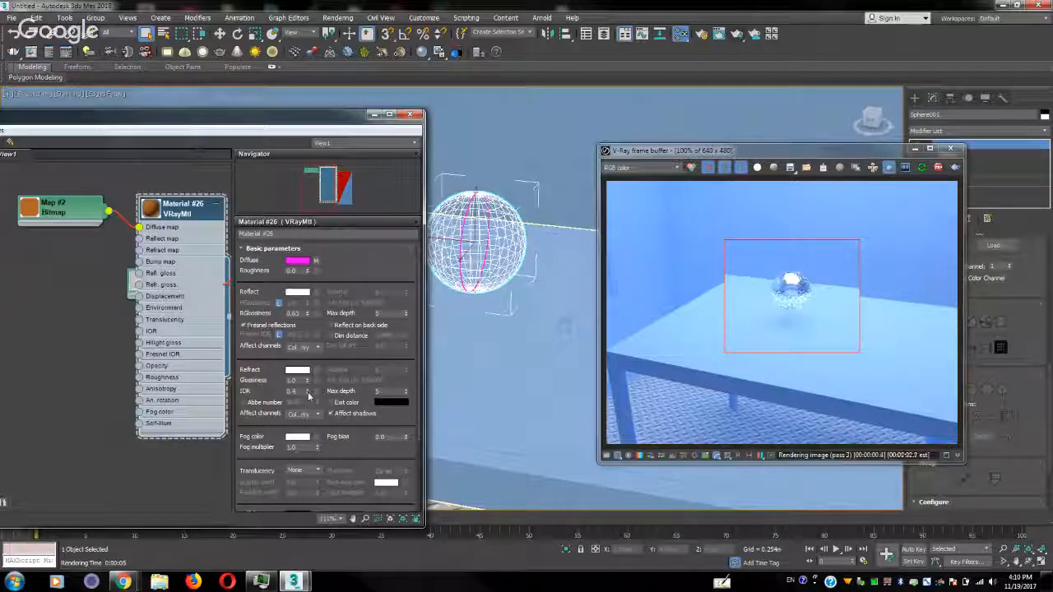
{"action": "left_click", "coordinate": [309, 396]}
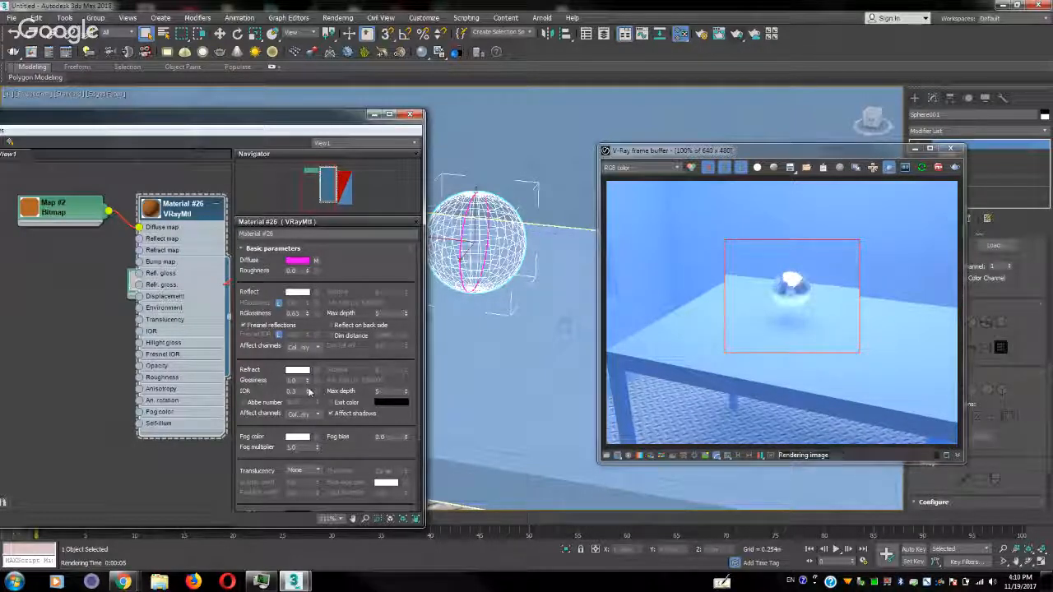
{"action": "left_click", "coordinate": [309, 389]}
{"action": "left_click", "coordinate": [308, 389]}
{"action": "left_click", "coordinate": [308, 389]}
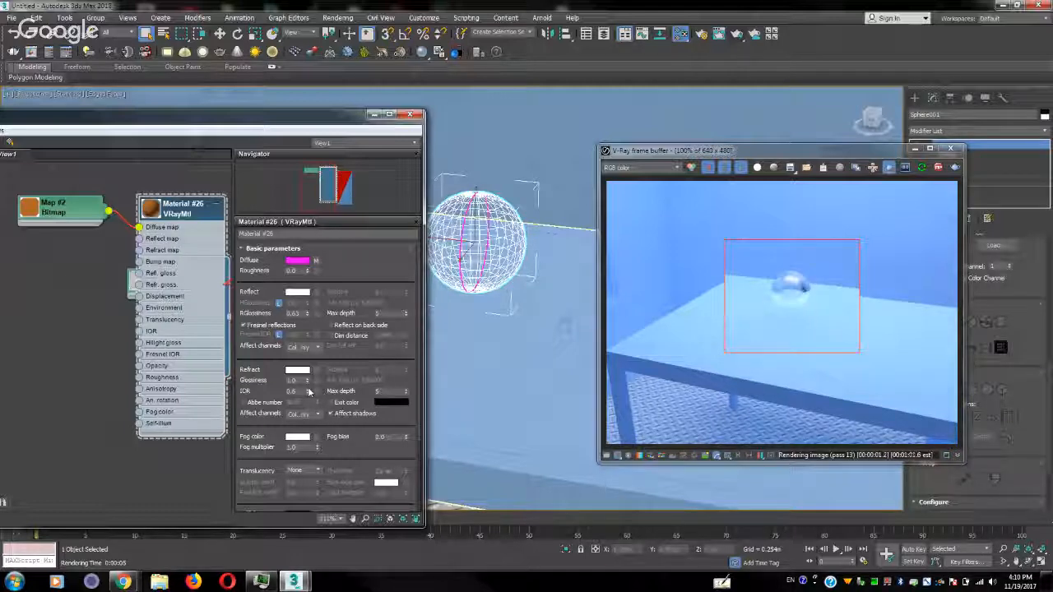
{"action": "left_click", "coordinate": [309, 389]}
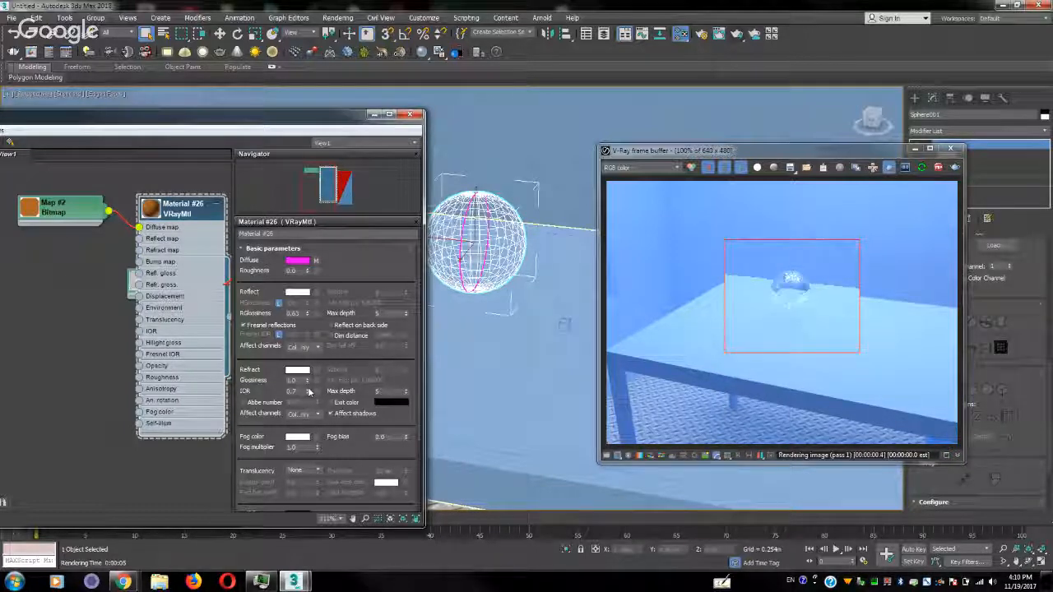
{"action": "left_click", "coordinate": [308, 391]}
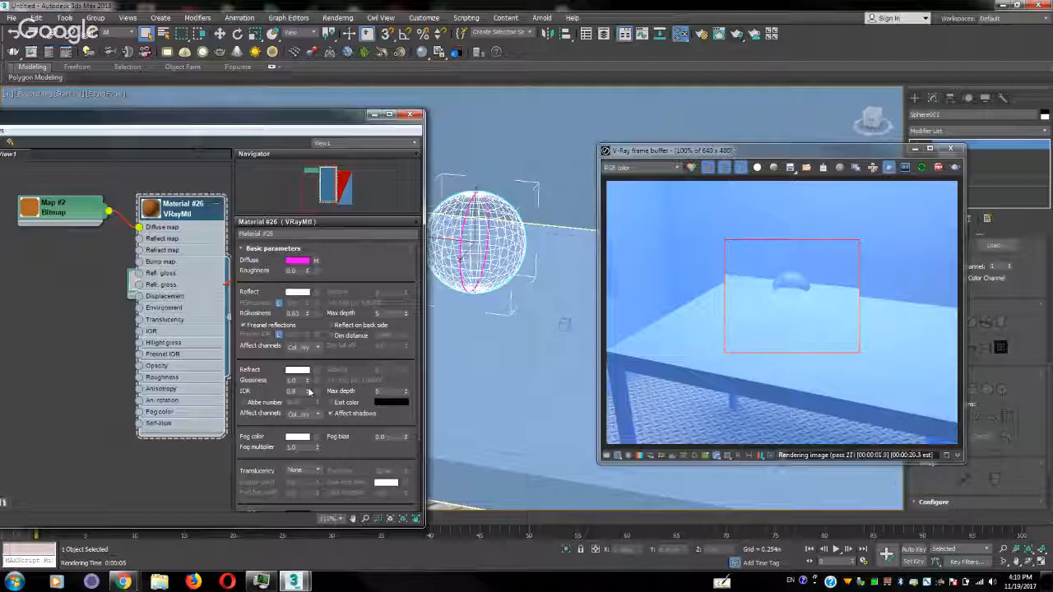
{"action": "left_click", "coordinate": [309, 391]}
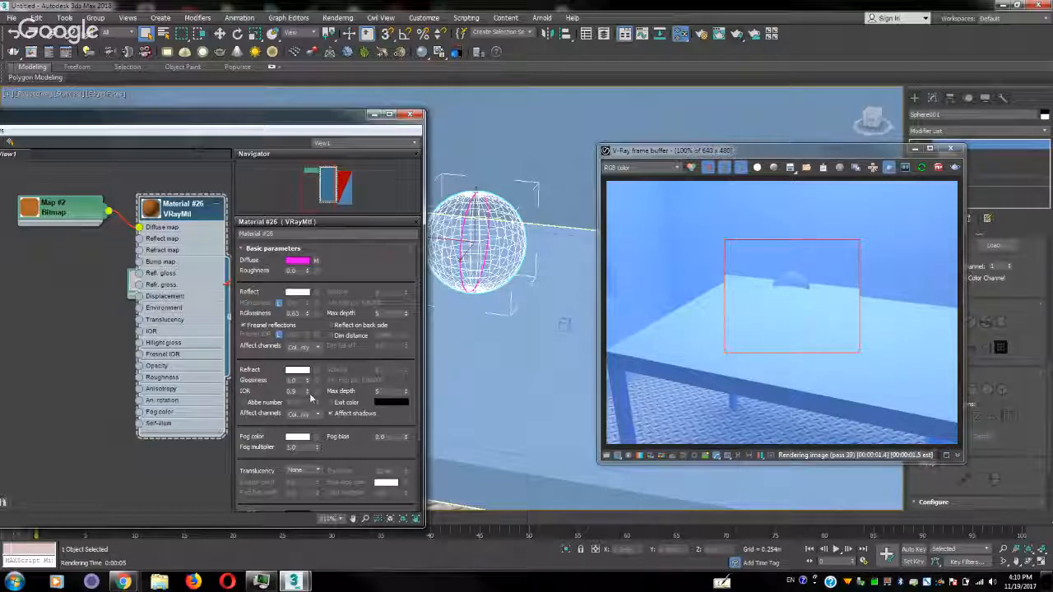
{"action": "left_click", "coordinate": [308, 394]}
{"action": "left_click", "coordinate": [308, 394]}
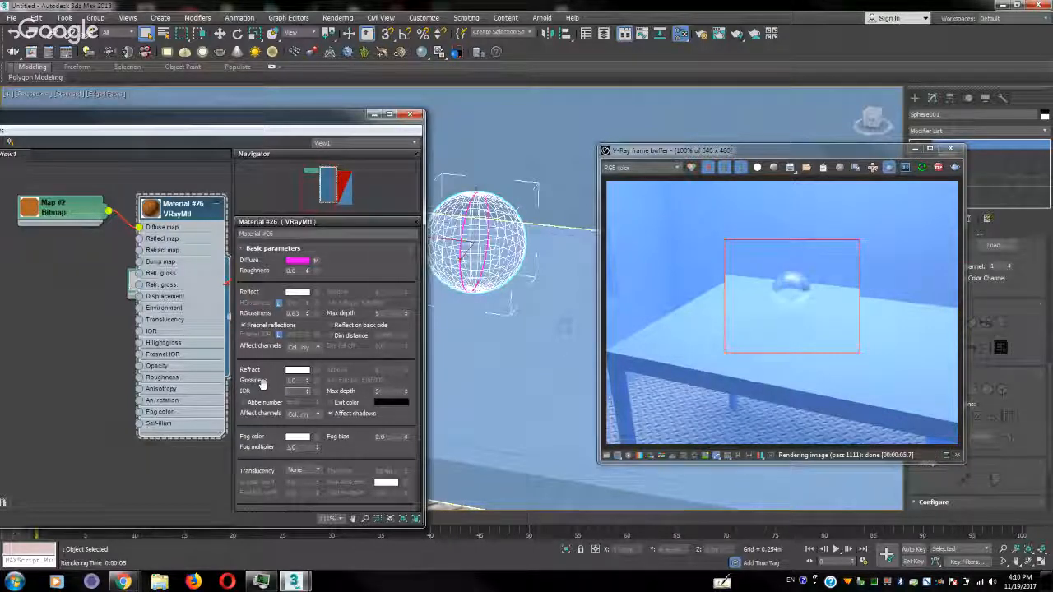
Set the refraction IOR of Material #26 to 1.5 and keep its refraction color
{"action": "type", "text": "5"}
{"action": "key", "text": "Return"}
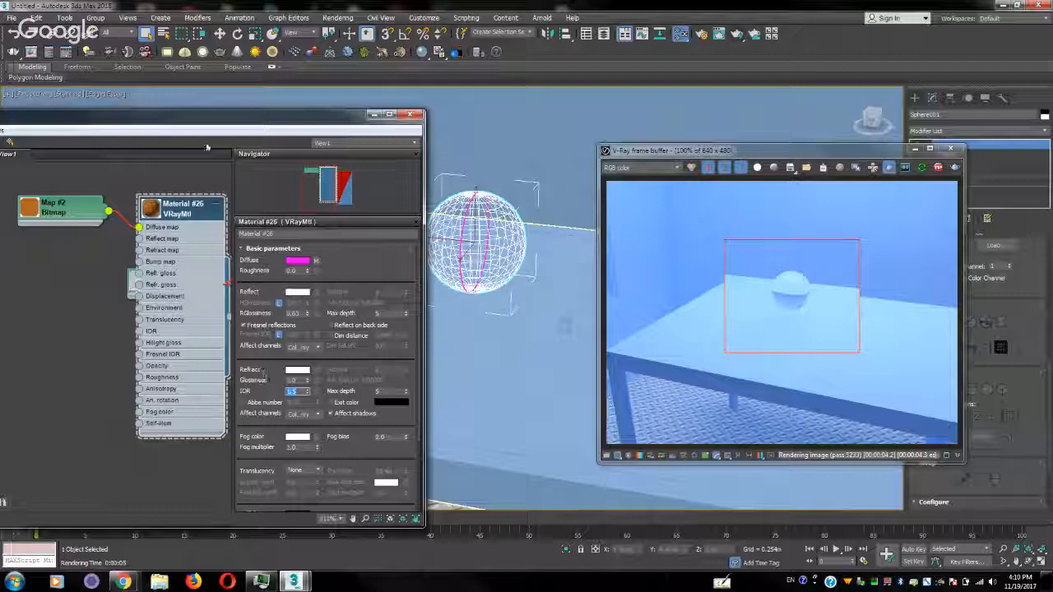
{"action": "left_click_drag", "start_coordinate": [218, 117], "coordinate": [305, 87]}
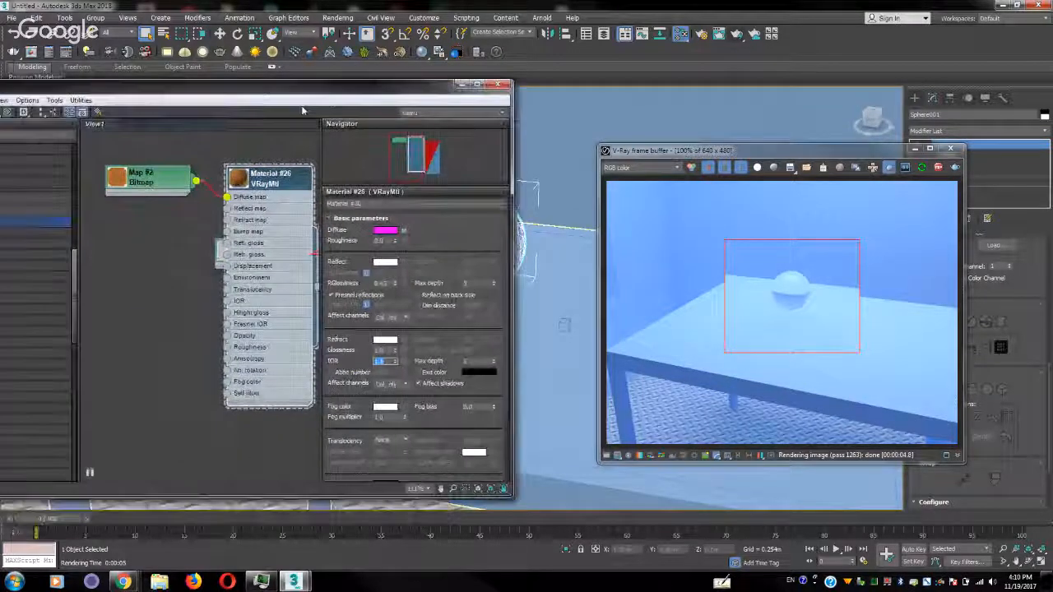
{"action": "left_click", "coordinate": [385, 340]}
{"action": "left_click", "coordinate": [439, 169]}
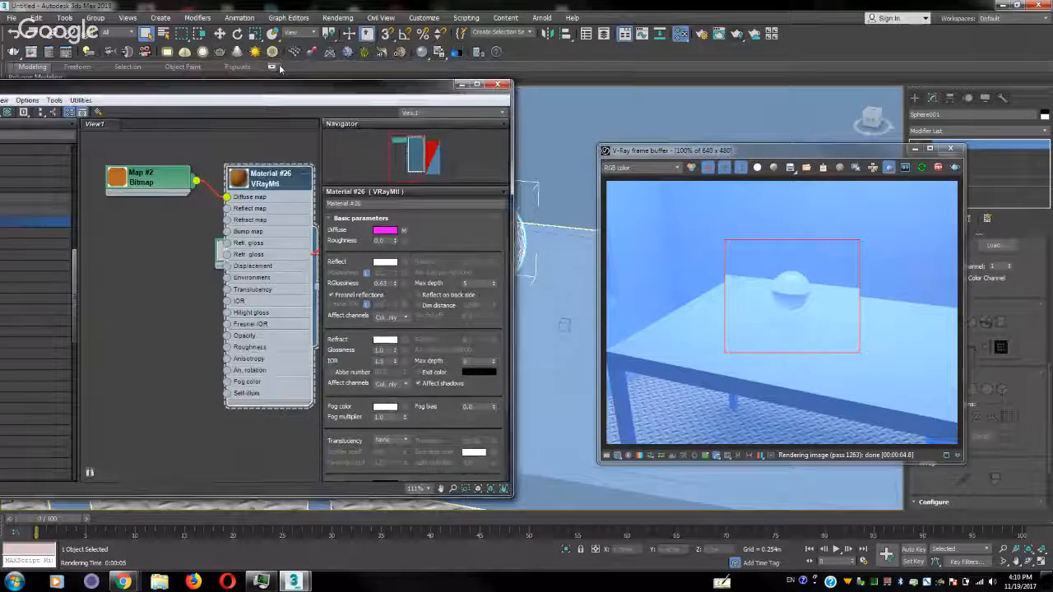
Assign a Falloff map to the Refract slot of Material #26 and open the map's parameters
{"action": "left_click_drag", "start_coordinate": [253, 90], "coordinate": [379, 65]}
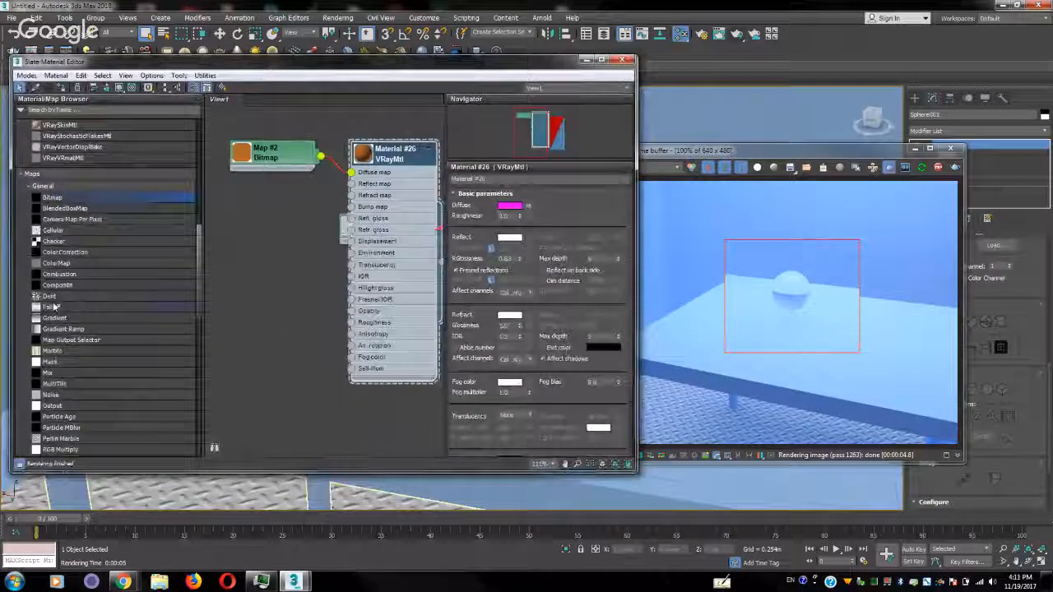
{"action": "left_click_drag", "start_coordinate": [51, 307], "coordinate": [530, 315]}
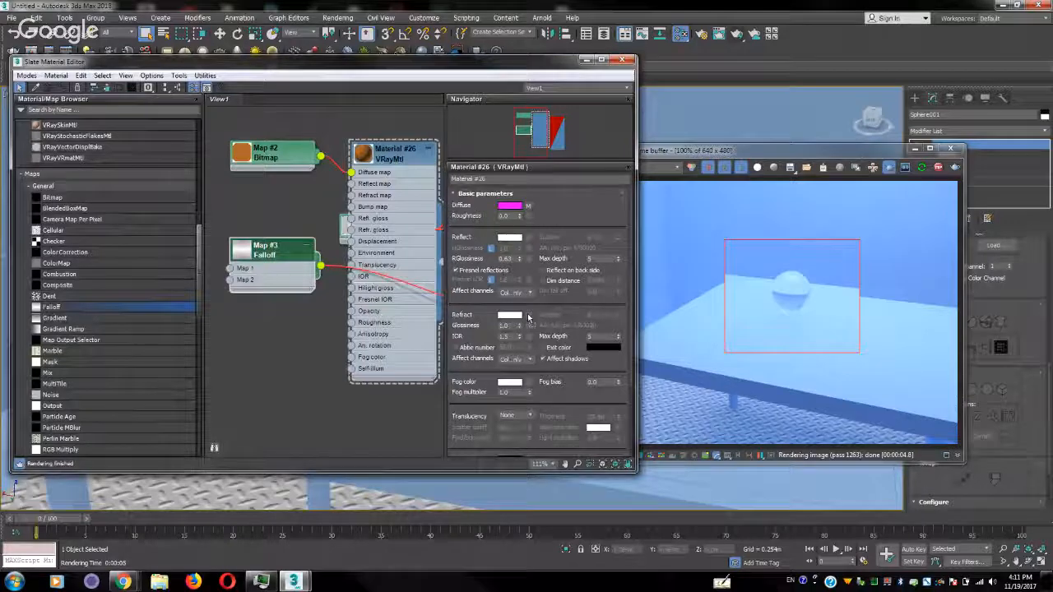
{"action": "left_click", "coordinate": [311, 304]}
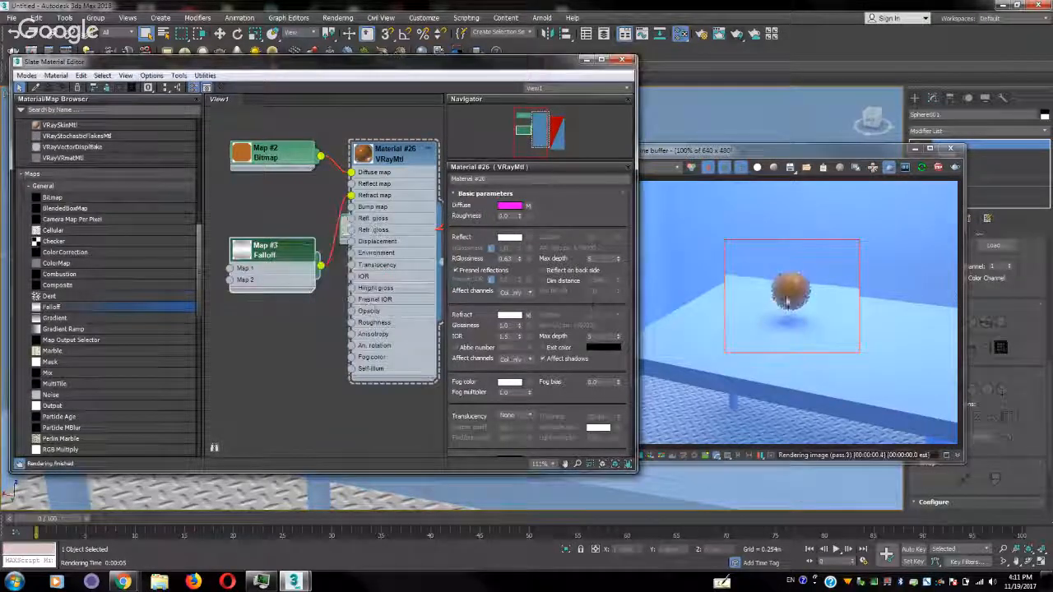
{"action": "left_click", "coordinate": [512, 317]}
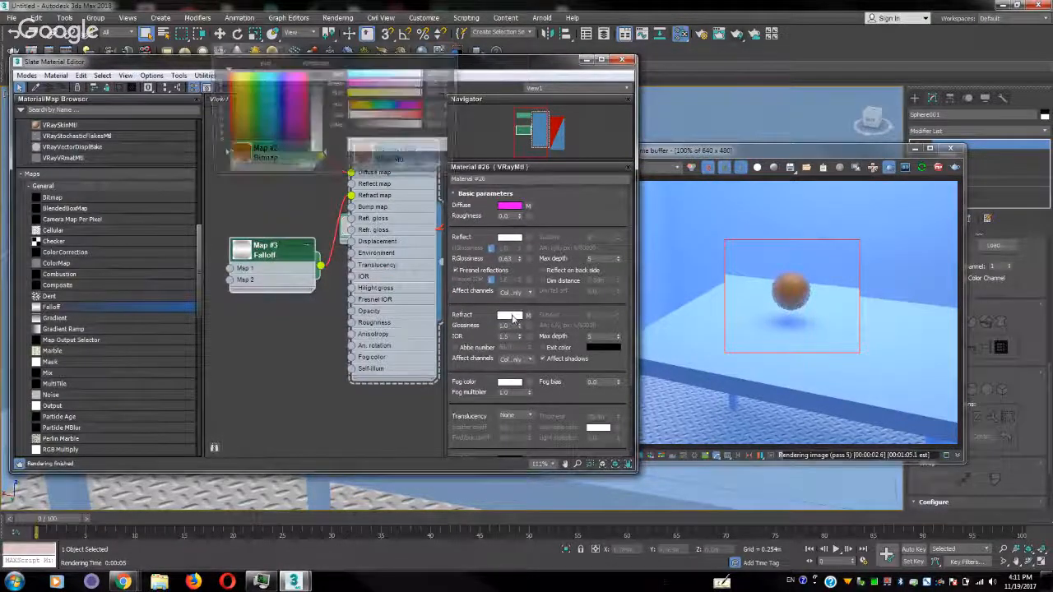
{"action": "left_click", "coordinate": [438, 171]}
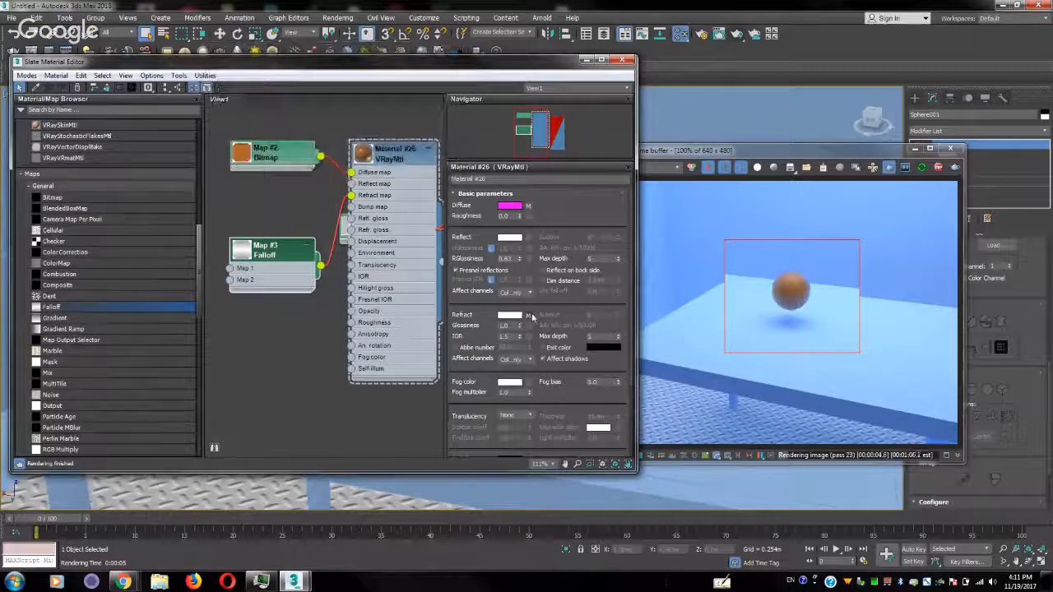
{"action": "left_click", "coordinate": [523, 317]}
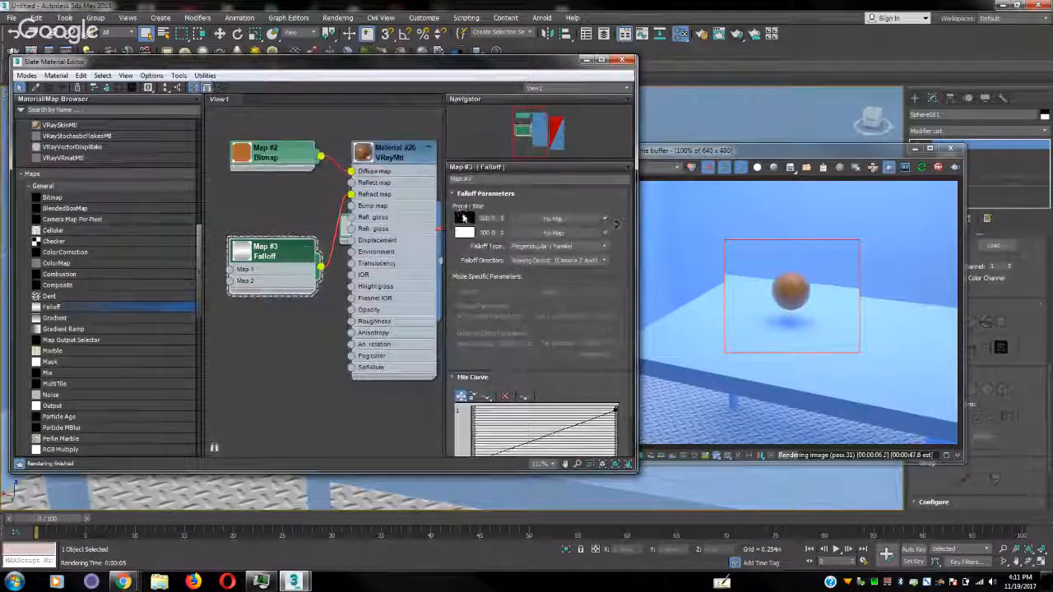
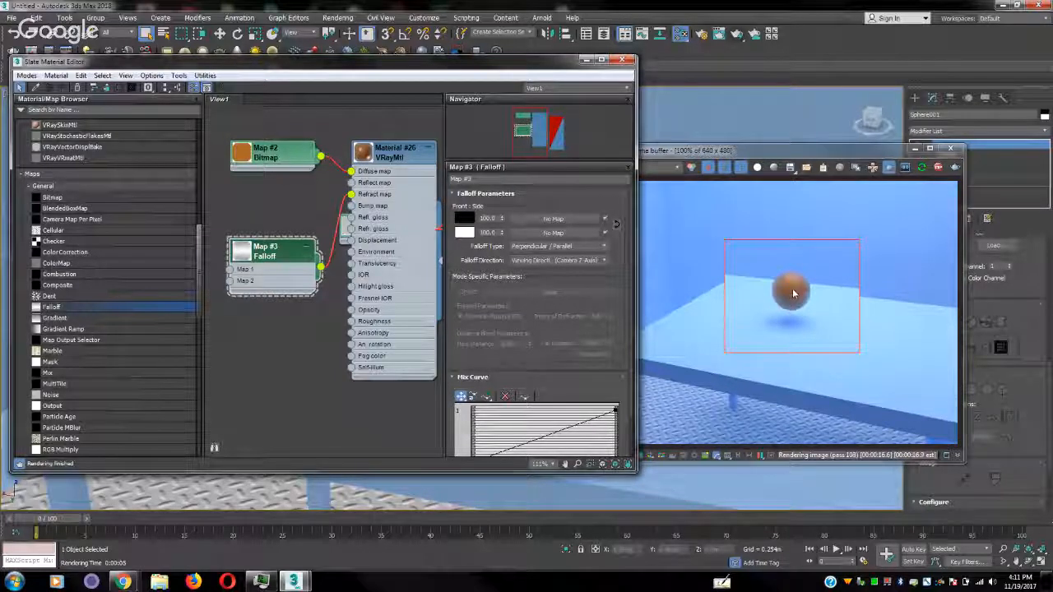
Show Material #26's preview on a checkered background and swap the Falloff map's front and side colors
{"action": "double_click", "coordinate": [372, 157]}
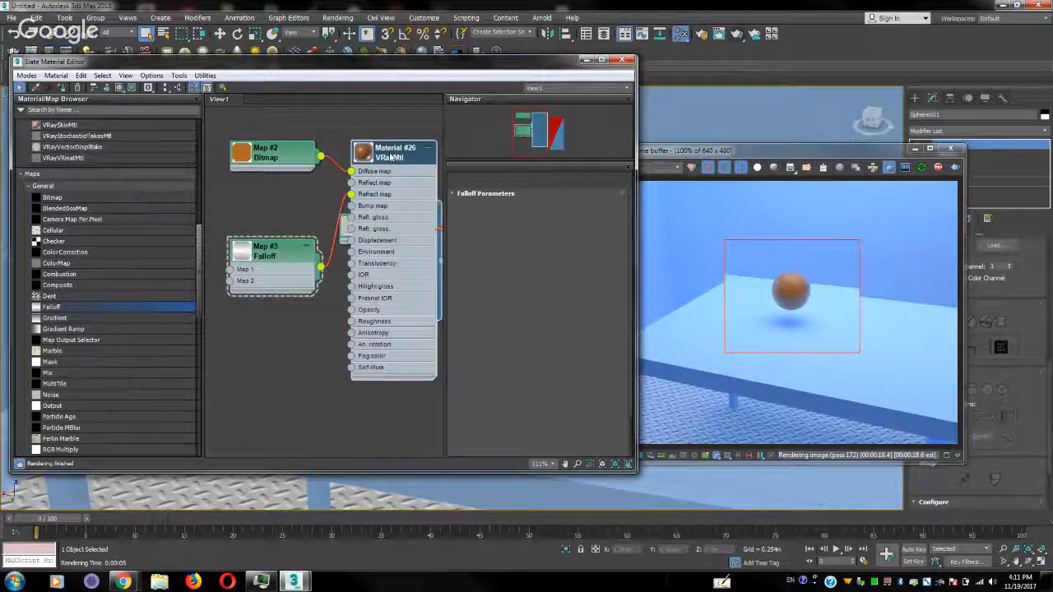
{"action": "double_click", "coordinate": [286, 255]}
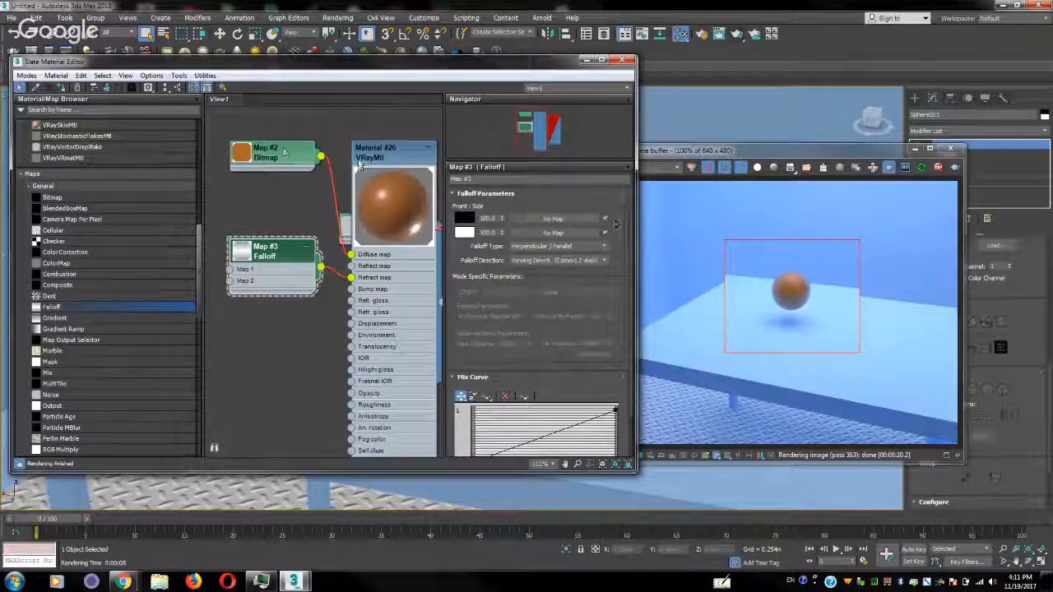
{"action": "left_click", "coordinate": [134, 88]}
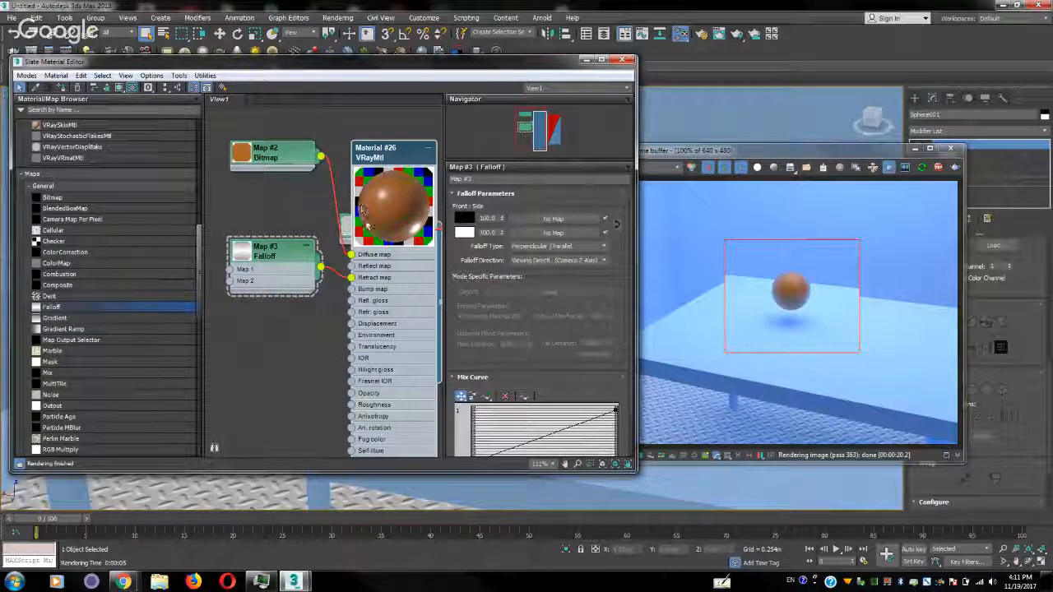
{"action": "left_click_drag", "start_coordinate": [396, 151], "coordinate": [396, 116]}
{"action": "left_click_drag", "start_coordinate": [462, 234], "coordinate": [464, 219]}
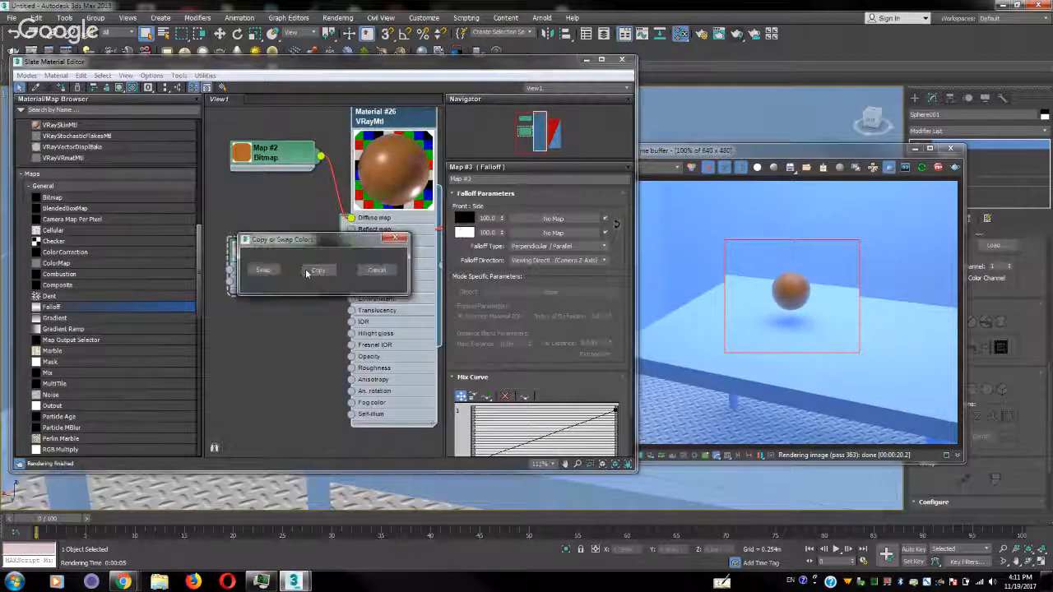
{"action": "left_click", "coordinate": [265, 269]}
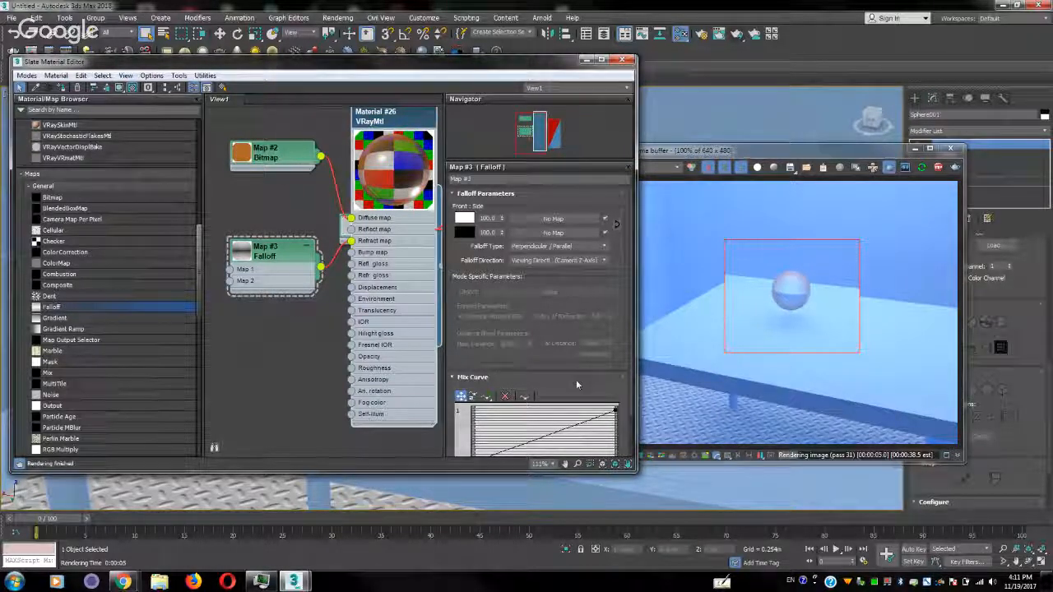
Convert the end point of the Falloff mix curve to Bezier-Corner and bend the curve upward so it rises steeply from the start
{"action": "scroll", "coordinate": [576, 377], "scroll_direction": "down", "scroll_amount": 1}
{"action": "scroll", "coordinate": [575, 367], "scroll_direction": "down", "scroll_amount": 3}
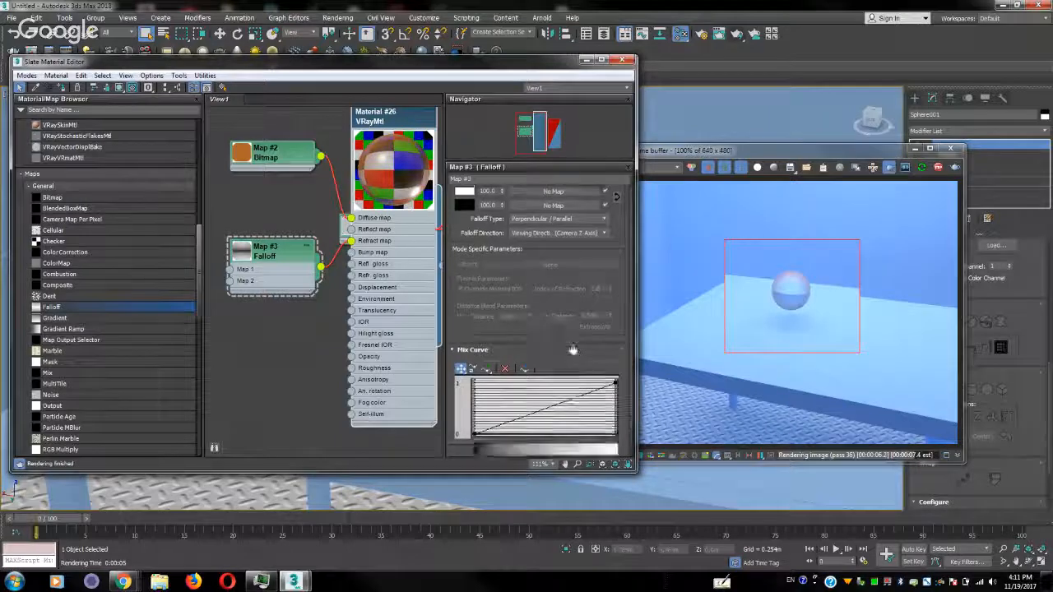
{"action": "right_click", "coordinate": [613, 360]}
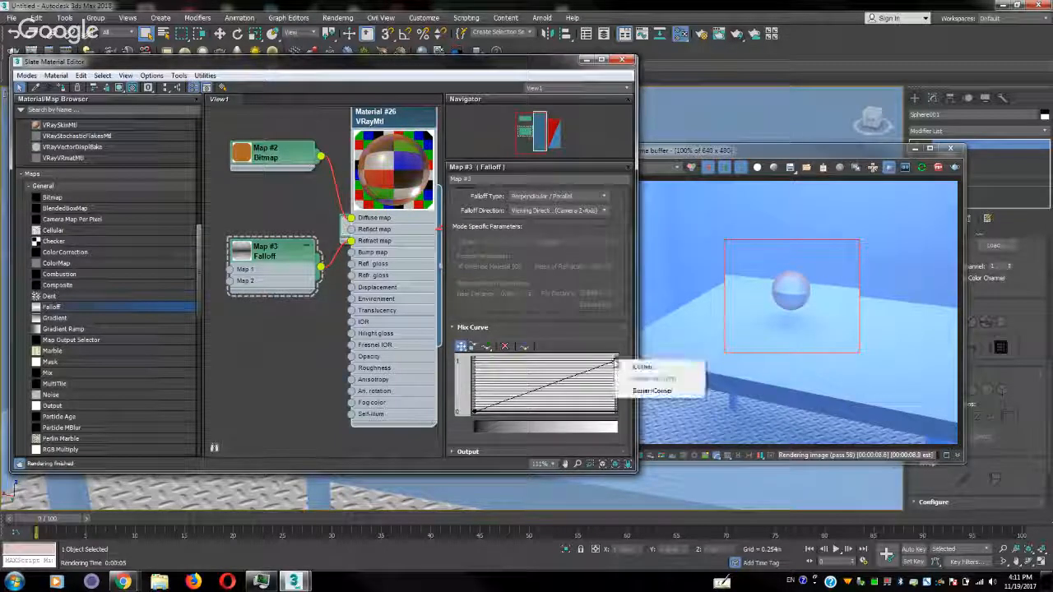
{"action": "left_click", "coordinate": [640, 391]}
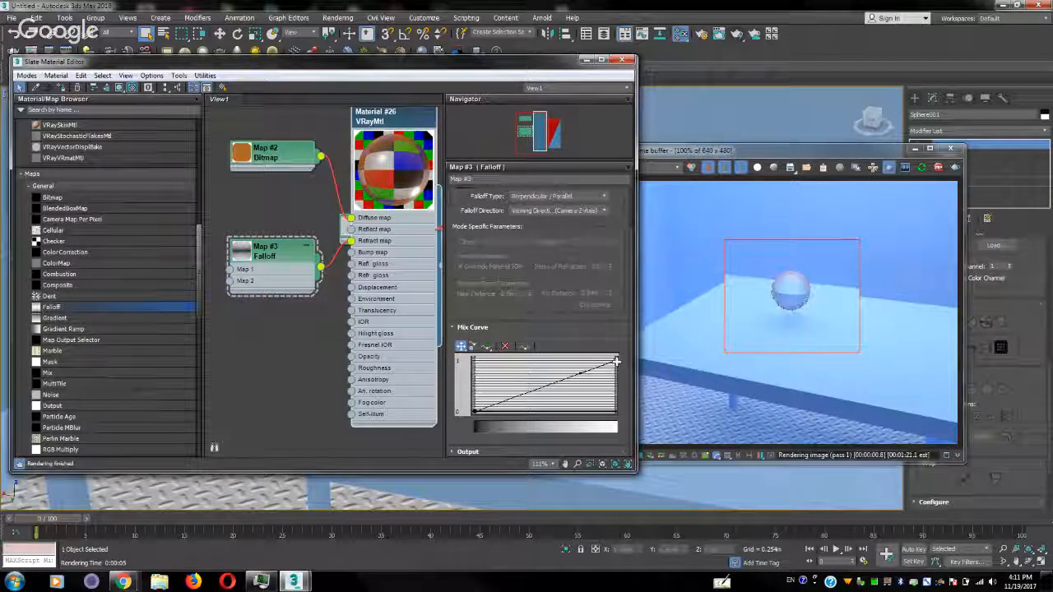
{"action": "left_click_drag", "start_coordinate": [614, 359], "coordinate": [613, 399]}
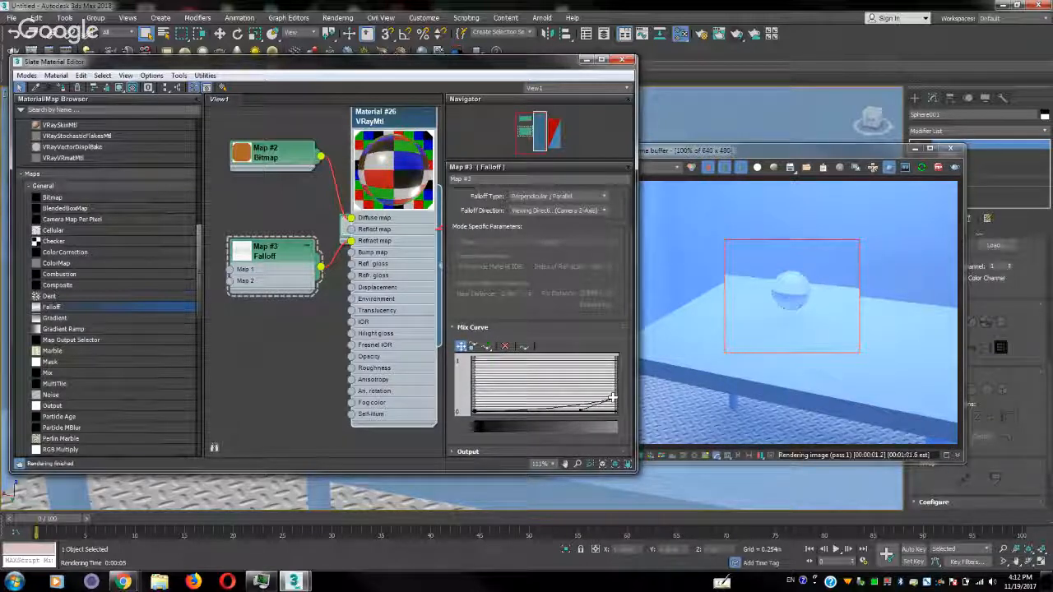
{"action": "left_click_drag", "start_coordinate": [612, 399], "coordinate": [465, 376]}
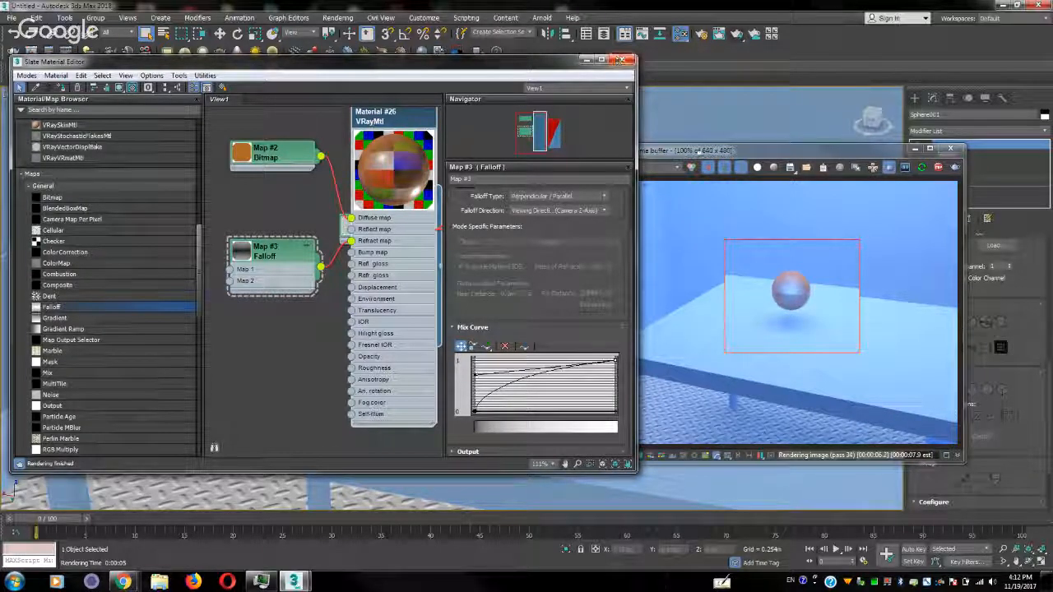
Close the V-Ray frame buffer and the Slate Material Editor
{"action": "left_click", "coordinate": [699, 151]}
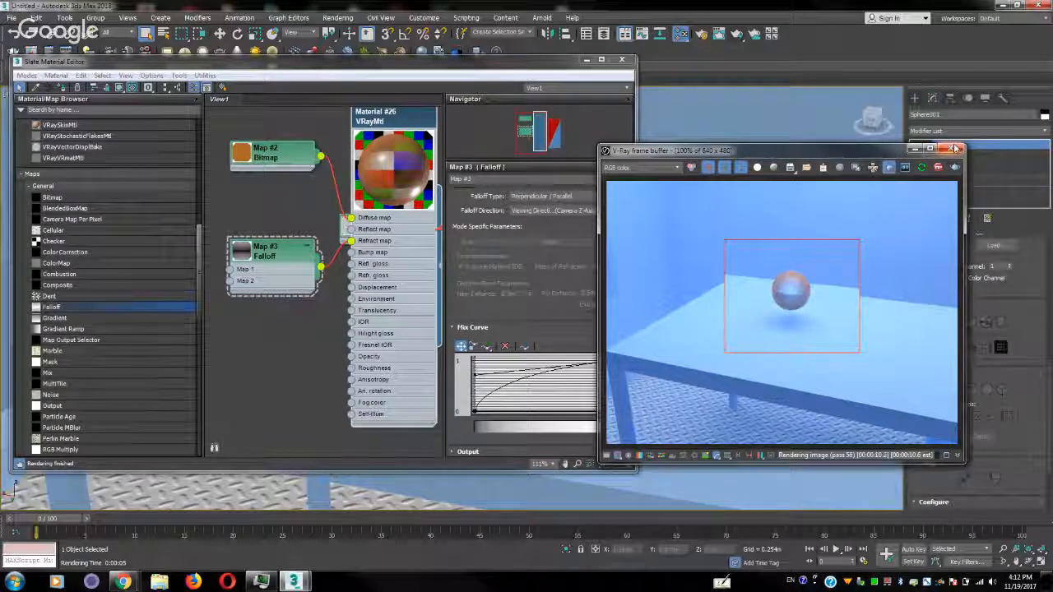
{"action": "left_click", "coordinate": [716, 90]}
{"action": "left_click", "coordinate": [624, 59]}
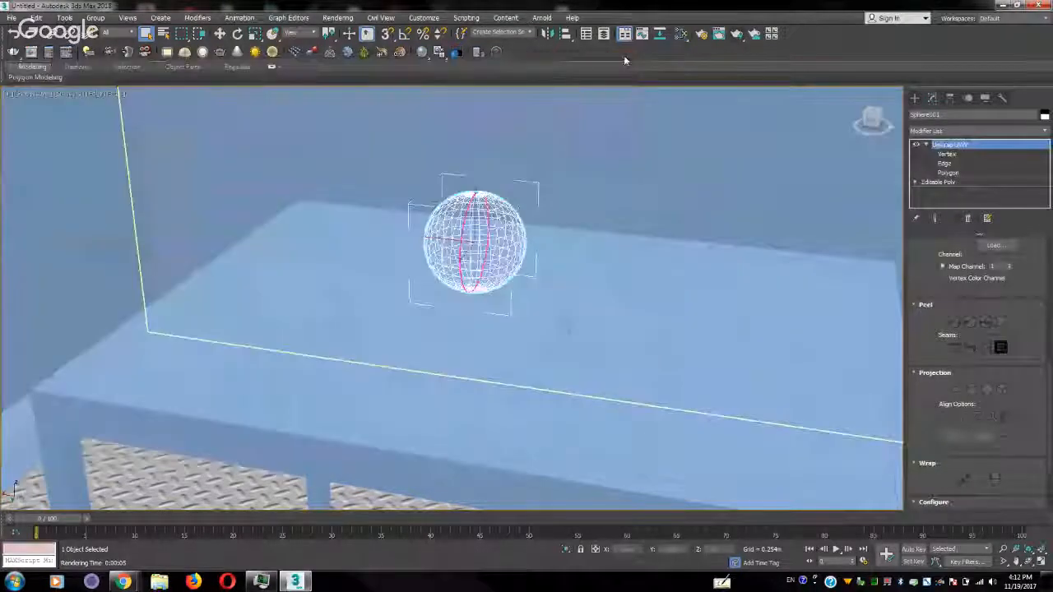
Review the available output size presets in the common render settings, keeping Custom
{"action": "left_click", "coordinate": [701, 34]}
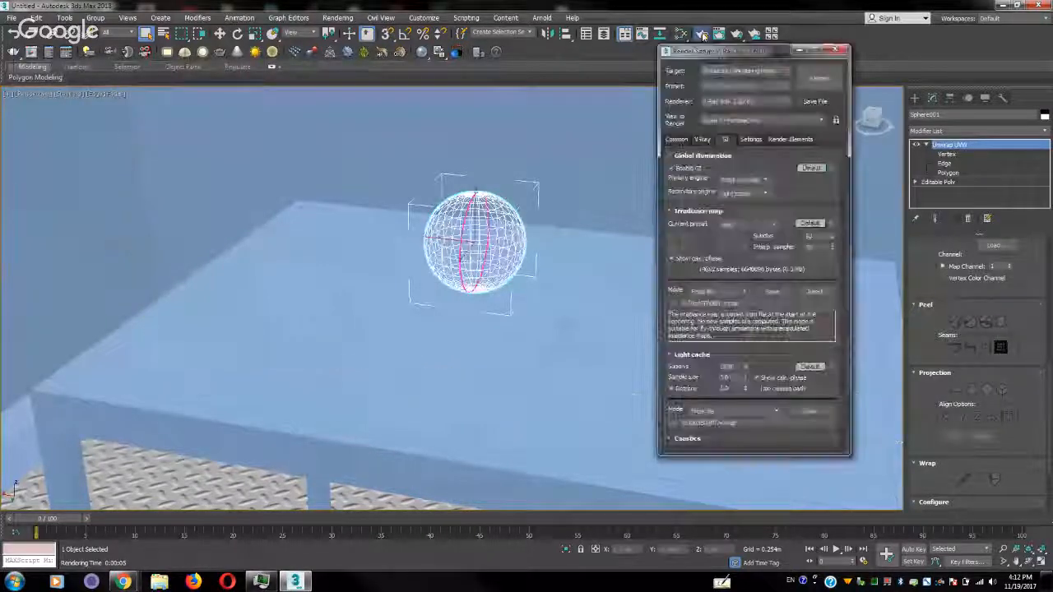
{"action": "left_click", "coordinate": [676, 140]}
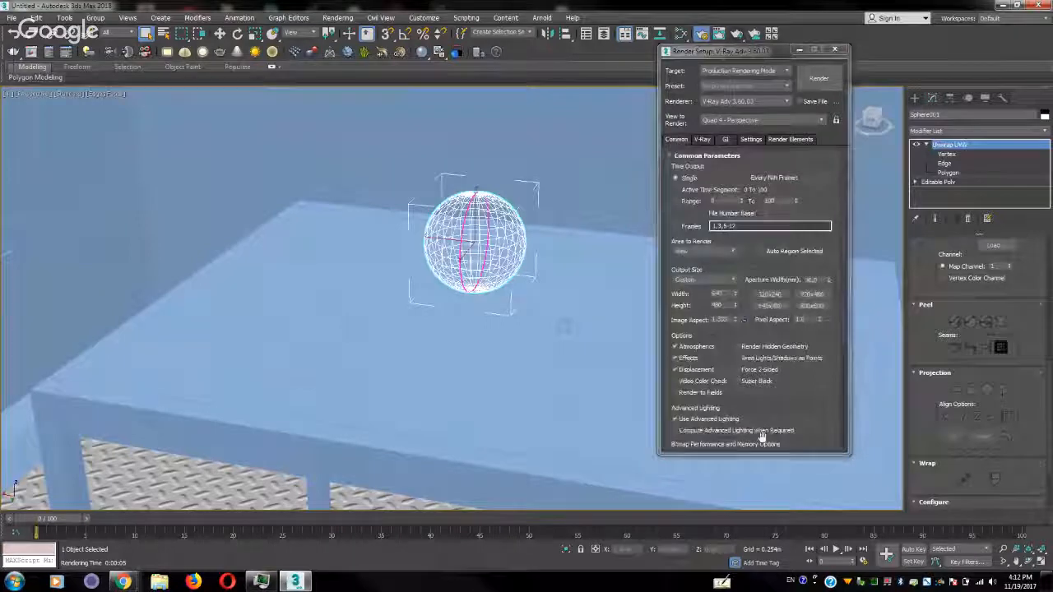
{"action": "scroll", "coordinate": [804, 409], "scroll_direction": "down", "scroll_amount": 2}
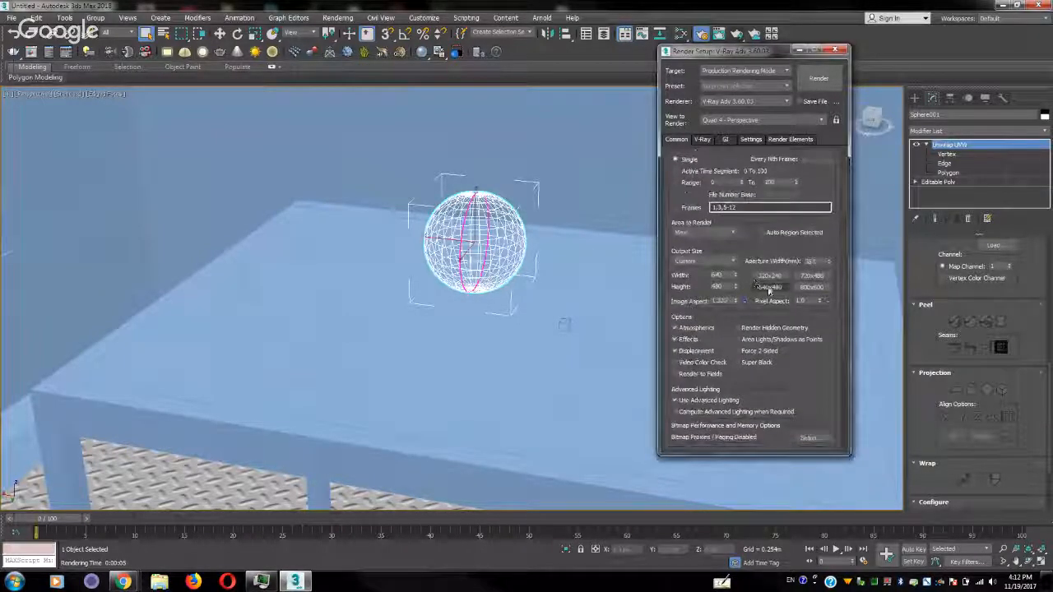
{"action": "left_click", "coordinate": [732, 265]}
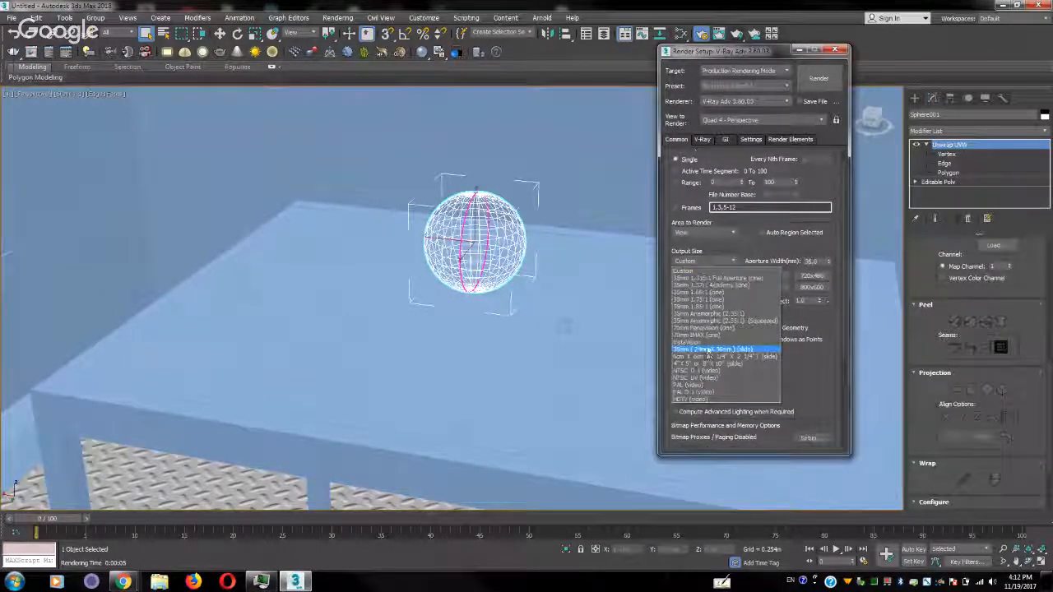
{"action": "left_click", "coordinate": [825, 378]}
Examine the file formats offered for saving the render output, and leave without choosing a file
{"action": "left_click_drag", "start_coordinate": [789, 374], "coordinate": [792, 204]}
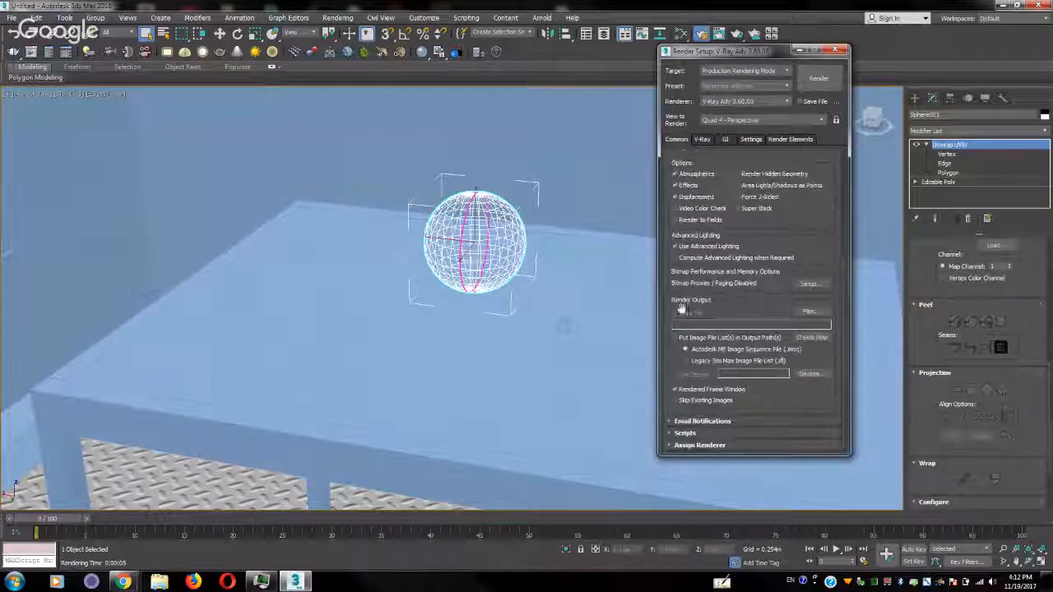
{"action": "left_click", "coordinate": [810, 312]}
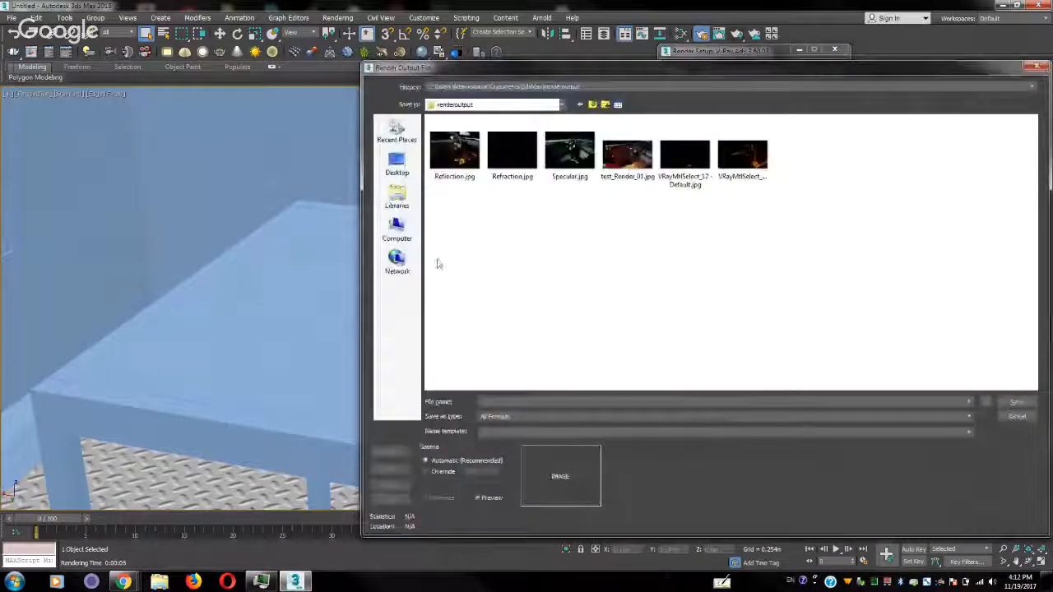
{"action": "left_click", "coordinate": [522, 416]}
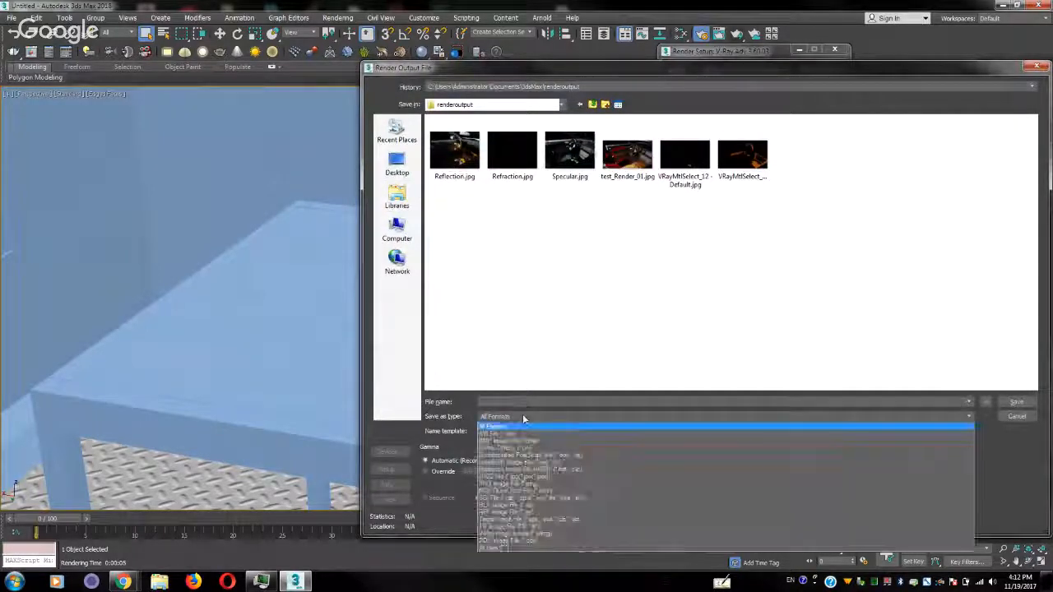
{"action": "left_click", "coordinate": [814, 338]}
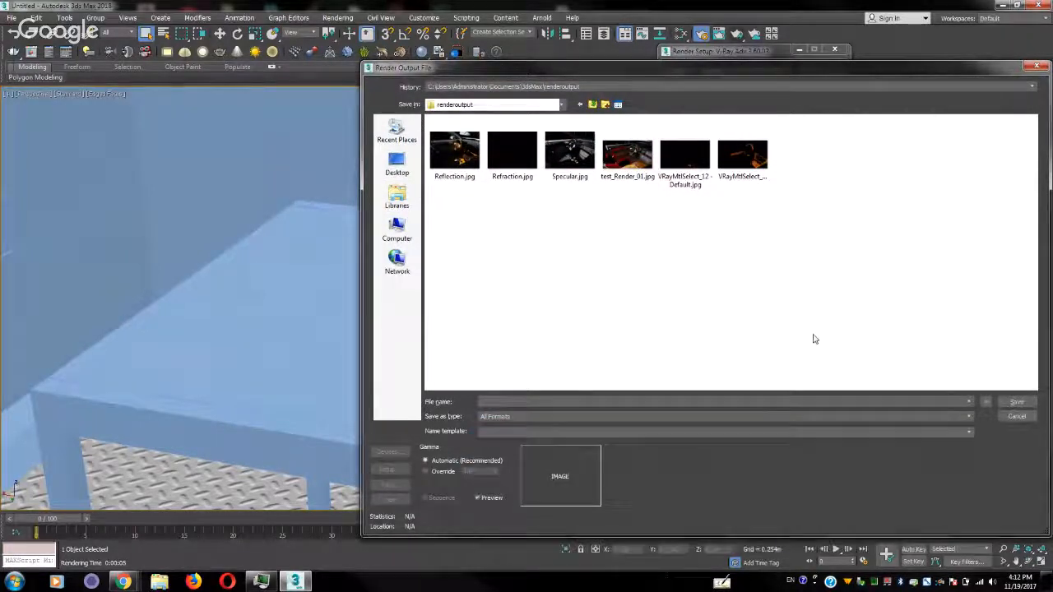
{"action": "left_click", "coordinate": [1018, 416]}
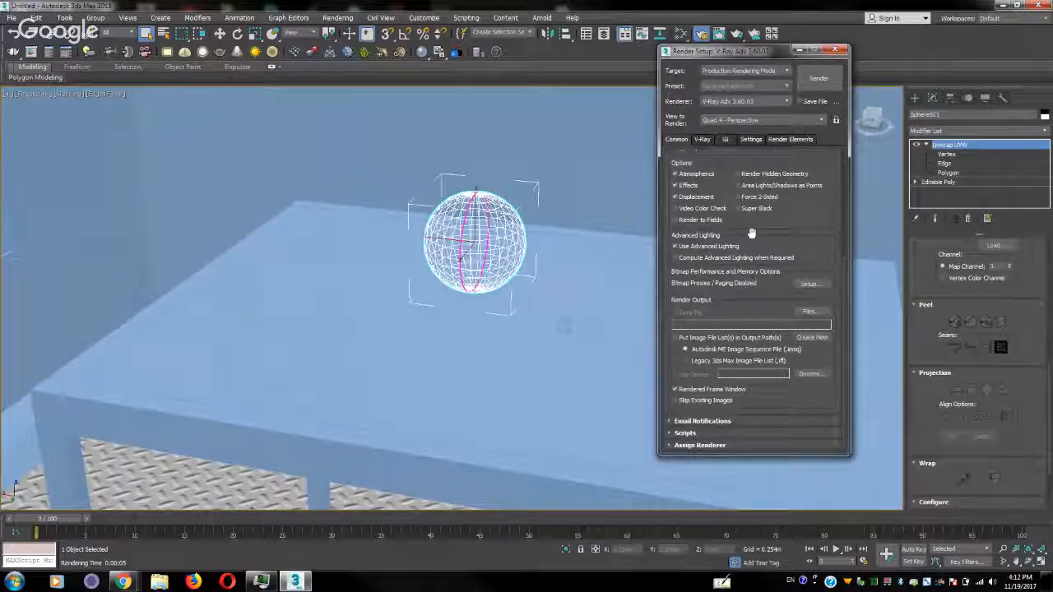
Review the GI settings that load the irradiance map and light cache from file, and close the render setup
{"action": "left_click", "coordinate": [724, 140]}
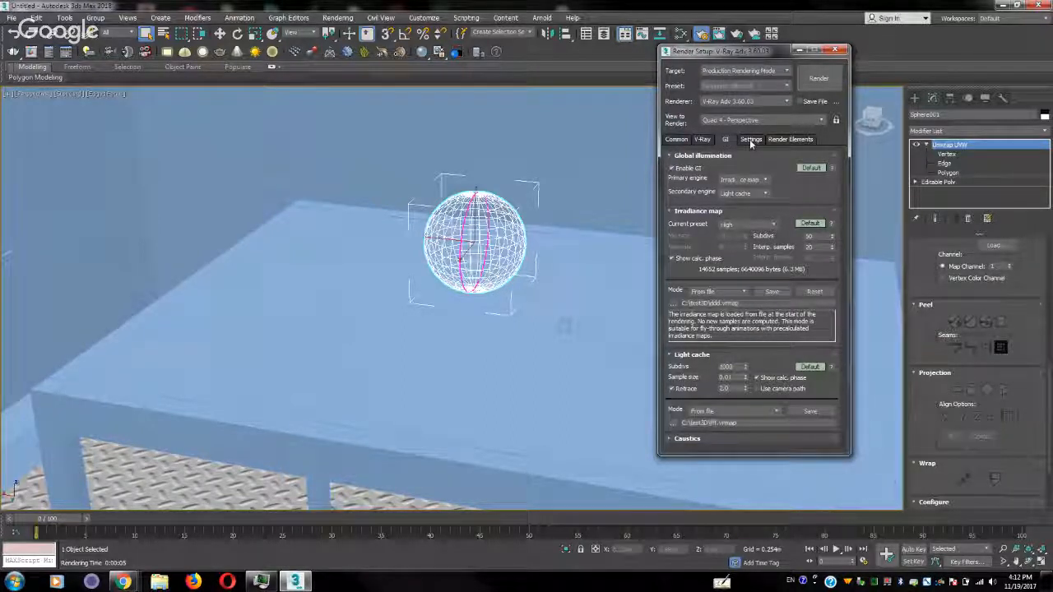
{"action": "left_click", "coordinate": [840, 49]}
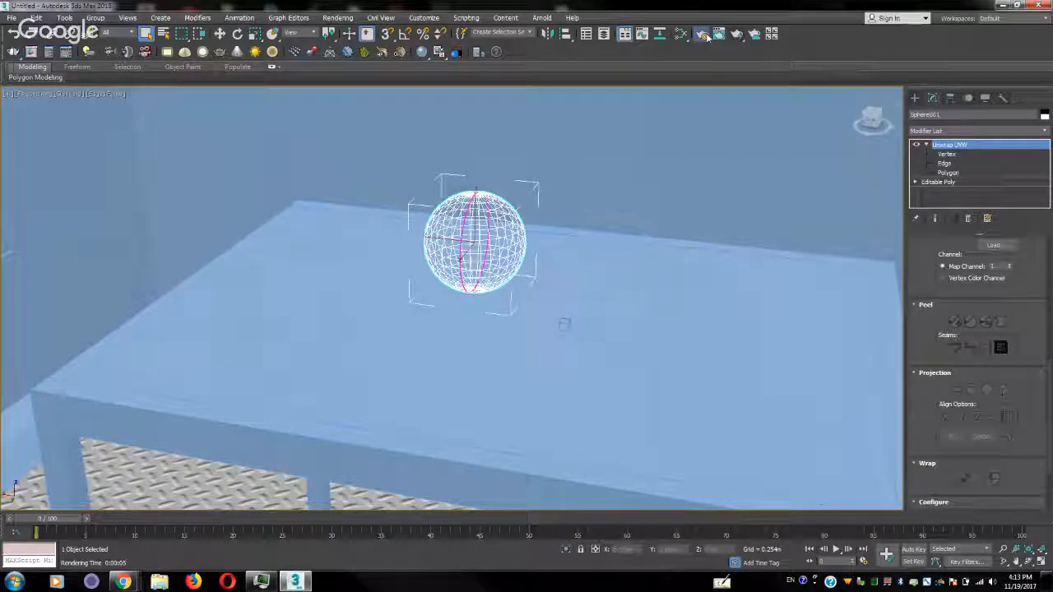
{"action": "left_click", "coordinate": [703, 33]}
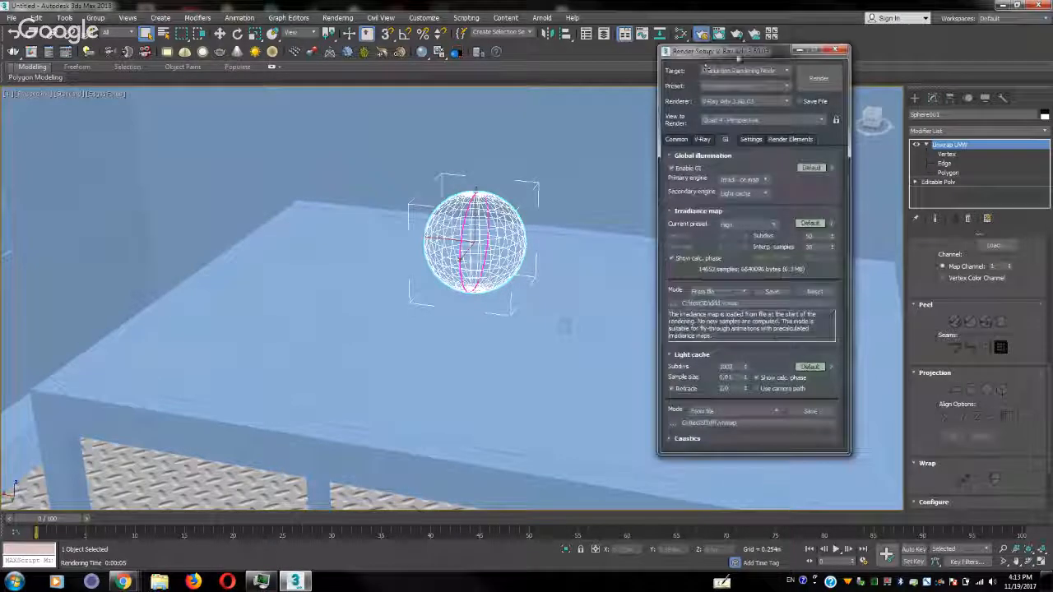
{"action": "left_click", "coordinate": [839, 49]}
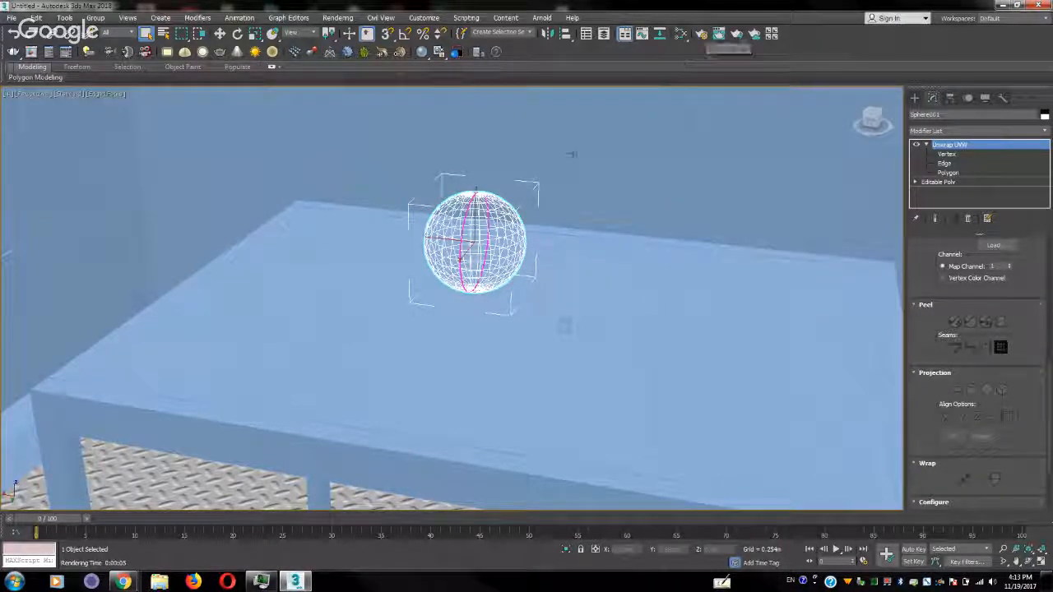
Try to select the V-Ray plane light above the table directly in the viewport
{"action": "middle_click_drag", "start_coordinate": [564, 156], "coordinate": [577, 238]}
{"action": "scroll", "coordinate": [578, 237], "scroll_direction": "down", "scroll_amount": 8}
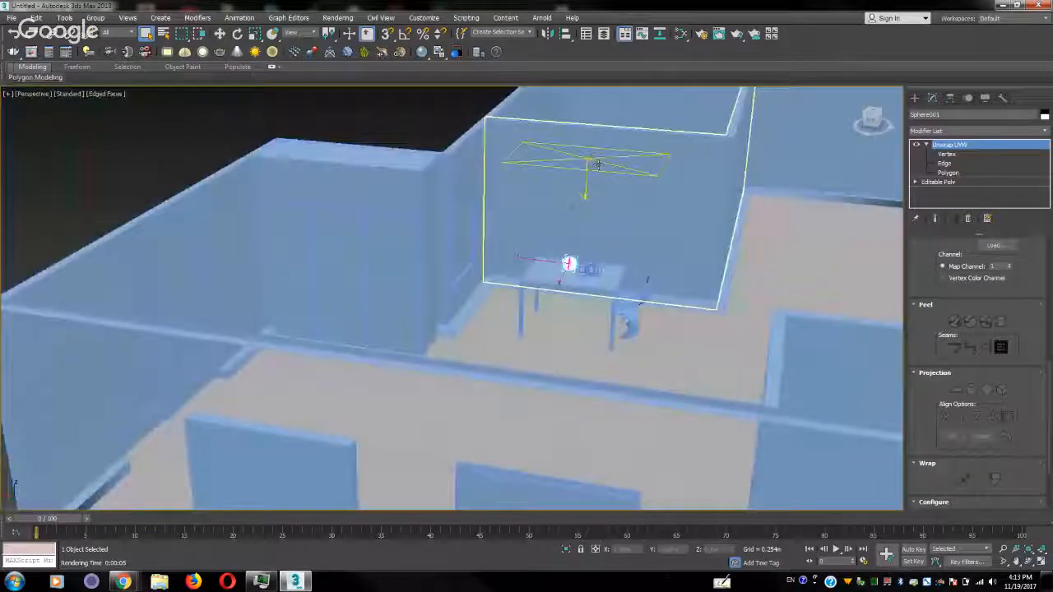
{"action": "left_click", "coordinate": [594, 166]}
{"action": "left_click", "coordinate": [588, 163]}
{"action": "left_click", "coordinate": [588, 163]}
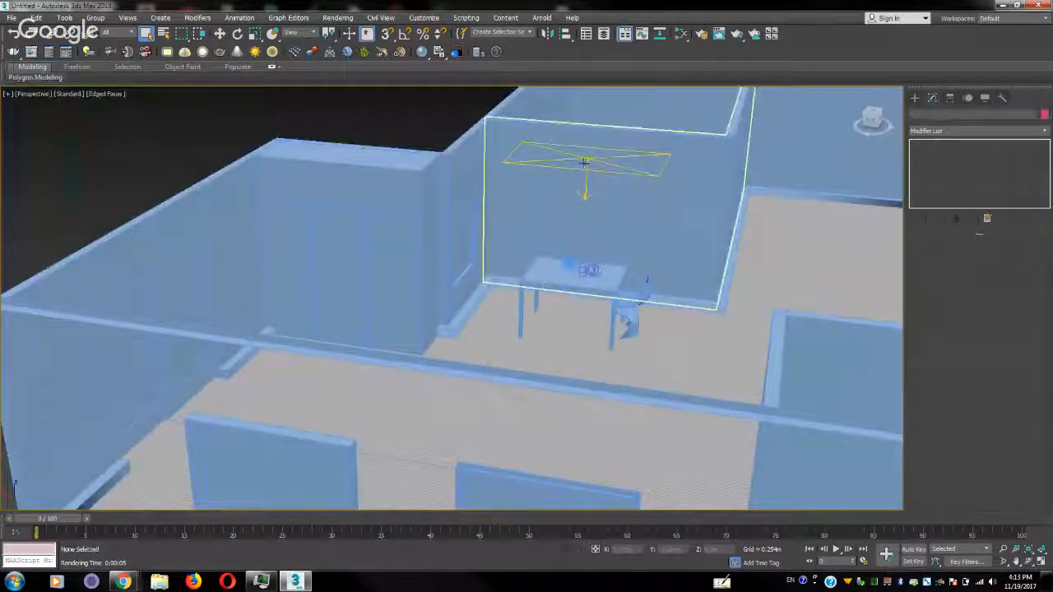
Return the viewport to the close camera view of the sphere on the table
{"action": "scroll", "coordinate": [608, 215], "scroll_direction": "up", "scroll_amount": 6}
{"action": "middle_click_drag", "start_coordinate": [578, 312], "coordinate": [616, 195]}
{"action": "scroll", "coordinate": [611, 200], "scroll_direction": "up", "scroll_amount": 3}
{"action": "middle_click_drag", "start_coordinate": [524, 271], "coordinate": [607, 232]}
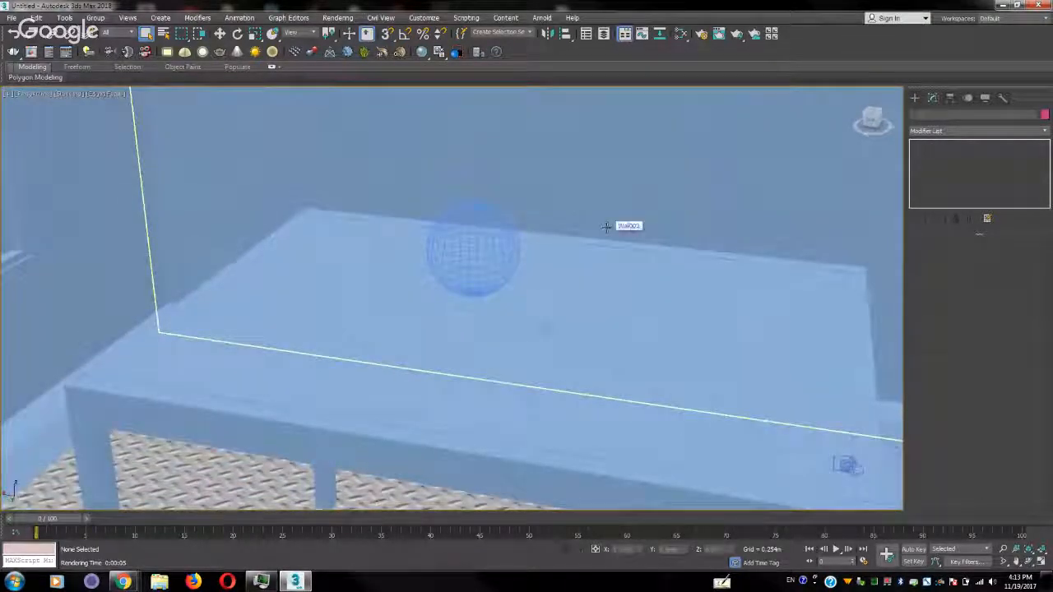
{"action": "scroll", "coordinate": [607, 228], "scroll_direction": "down", "scroll_amount": 10}
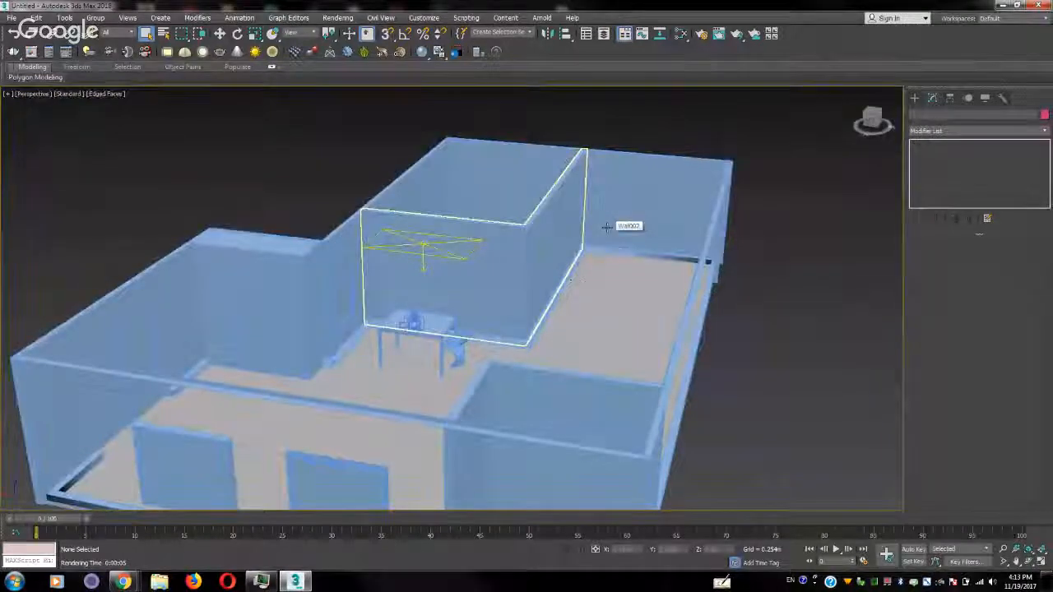
{"action": "scroll", "coordinate": [606, 227], "scroll_direction": "up", "scroll_amount": 10}
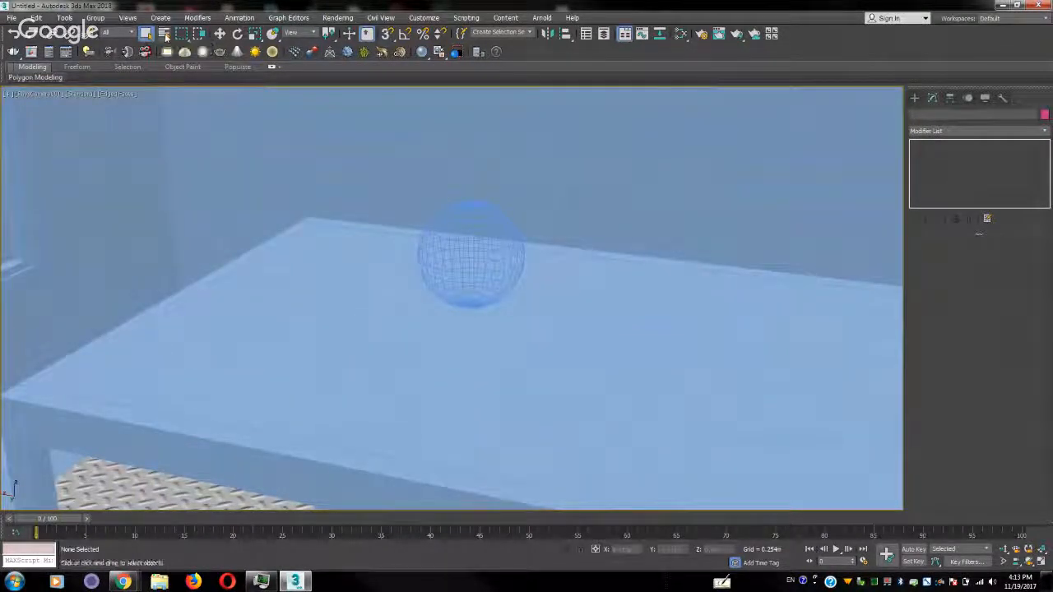
Select VRayLight001 by name and set its multiplier to 0.2
{"action": "left_click", "coordinate": [146, 34]}
{"action": "double_click", "coordinate": [49, 76]}
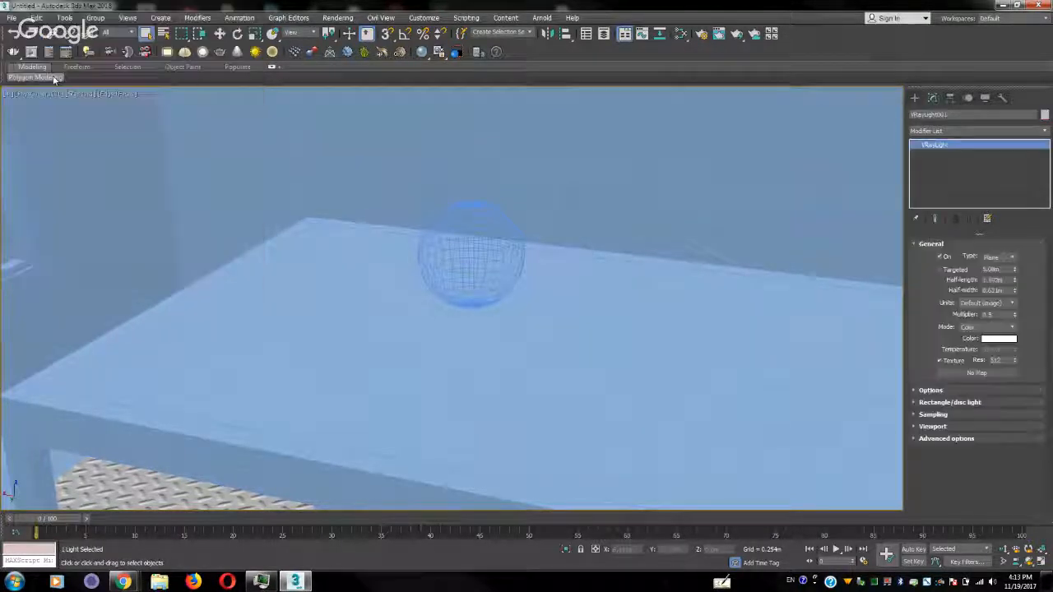
{"action": "left_click", "coordinate": [998, 316]}
{"action": "key", "text": "BackSpace"}
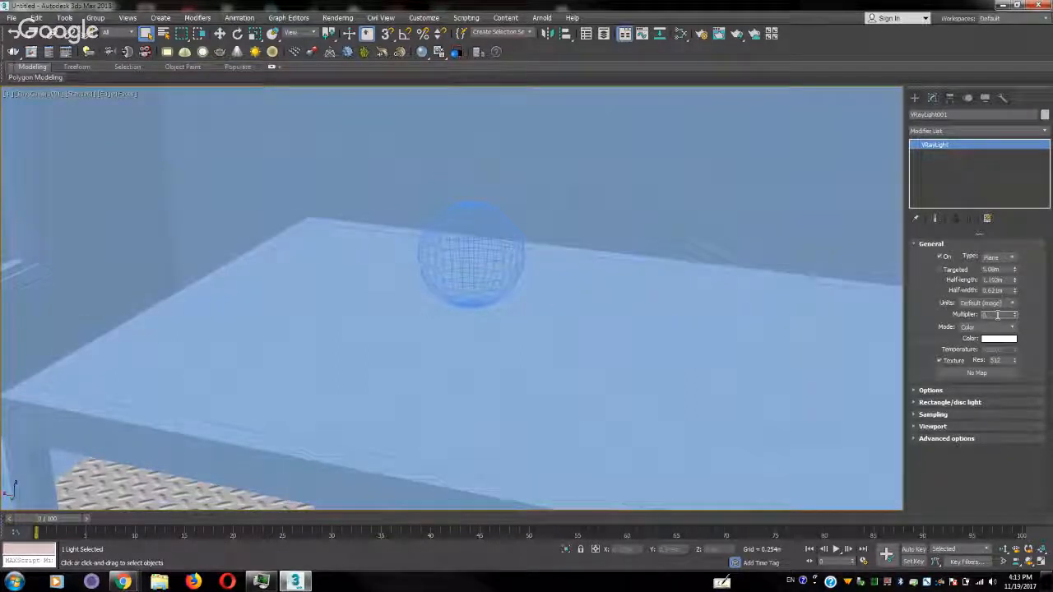
{"action": "key", "text": "Return"}
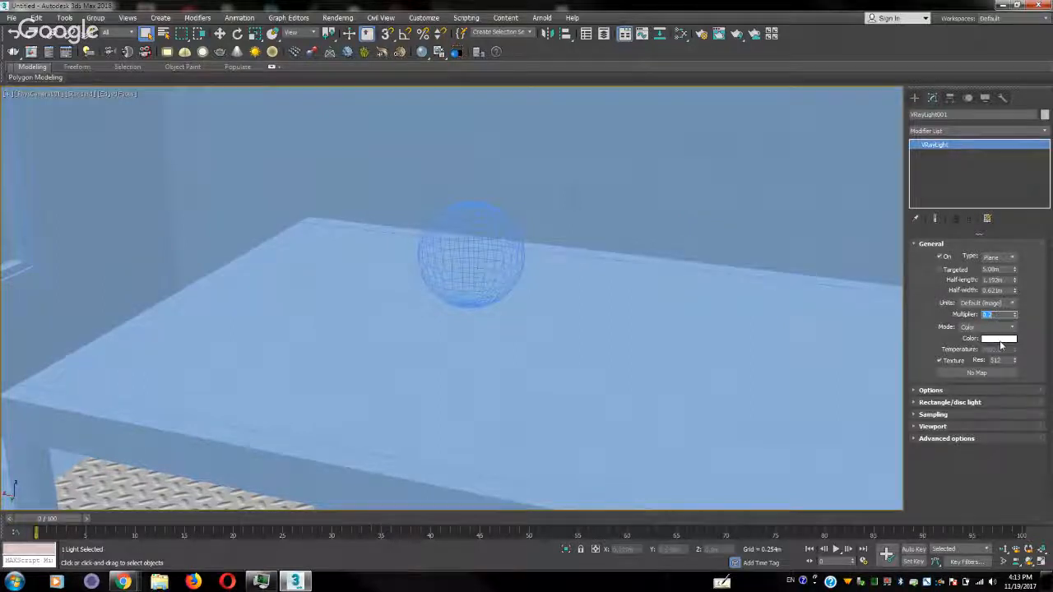
Change the colour of VRayLight001 from white to a saturated orange-yellow and accept it
{"action": "left_click", "coordinate": [1000, 338]}
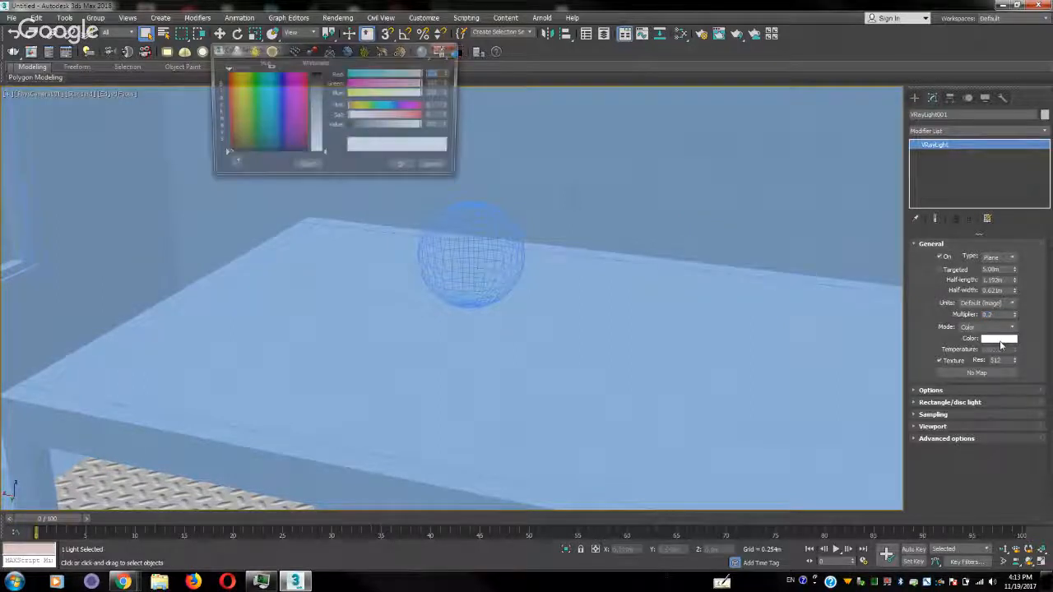
{"action": "left_click", "coordinate": [228, 98]}
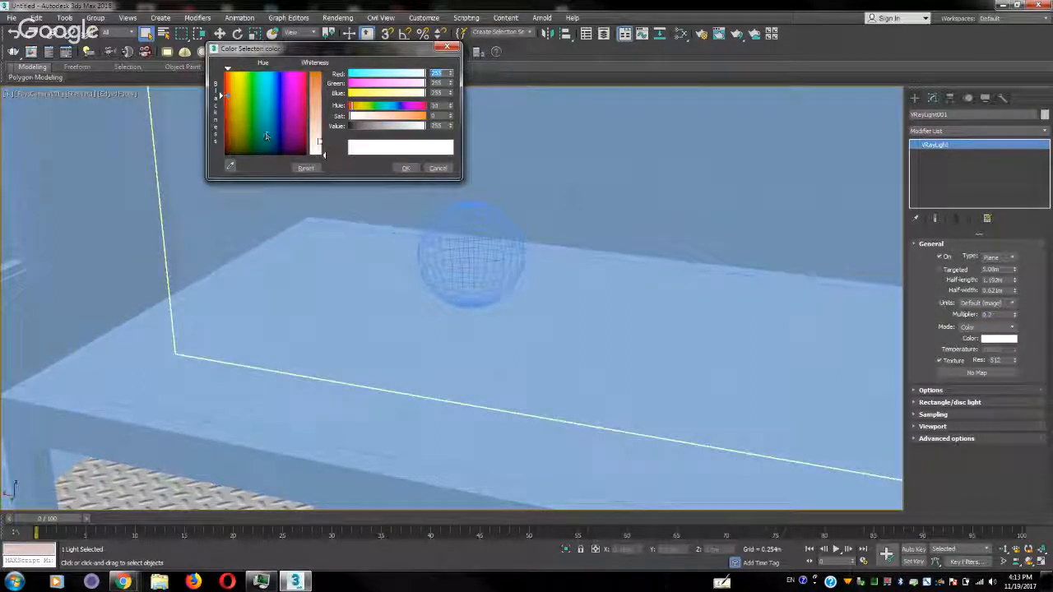
{"action": "left_click_drag", "start_coordinate": [318, 141], "coordinate": [318, 105]}
{"action": "left_click_drag", "start_coordinate": [235, 105], "coordinate": [235, 95]}
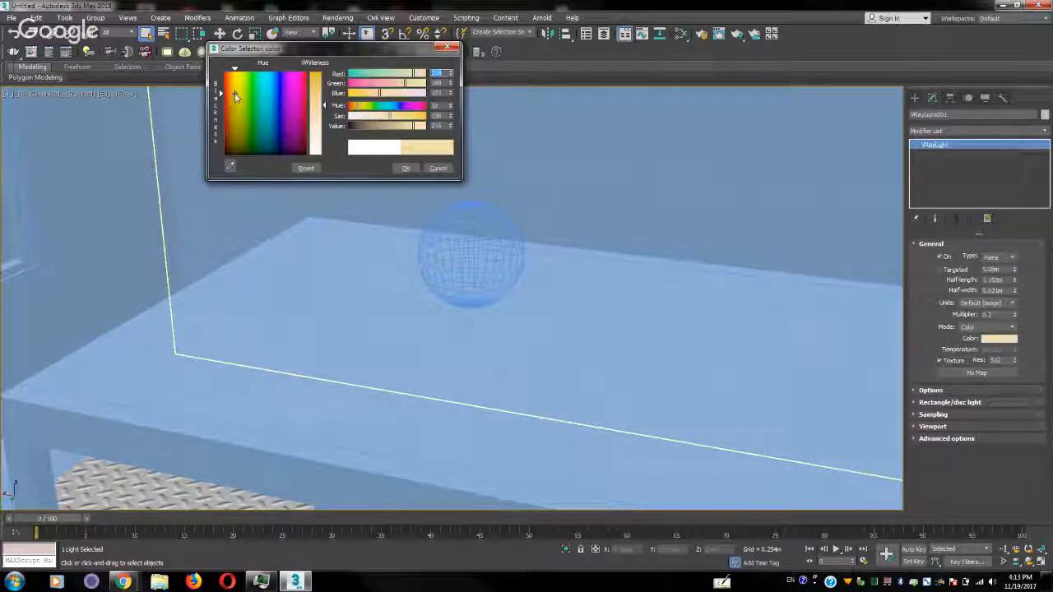
{"action": "left_click_drag", "start_coordinate": [323, 105], "coordinate": [327, 72]}
{"action": "mouse_move", "coordinate": [240, 120]}
{"action": "left_mouse_down"}
{"action": "mouse_move", "coordinate": [227, 115]}
{"action": "mouse_move", "coordinate": [233, 132]}
{"action": "left_mouse_up"}
{"action": "left_click_drag", "start_coordinate": [234, 90], "coordinate": [232, 77]}
{"action": "left_click", "coordinate": [405, 167]}
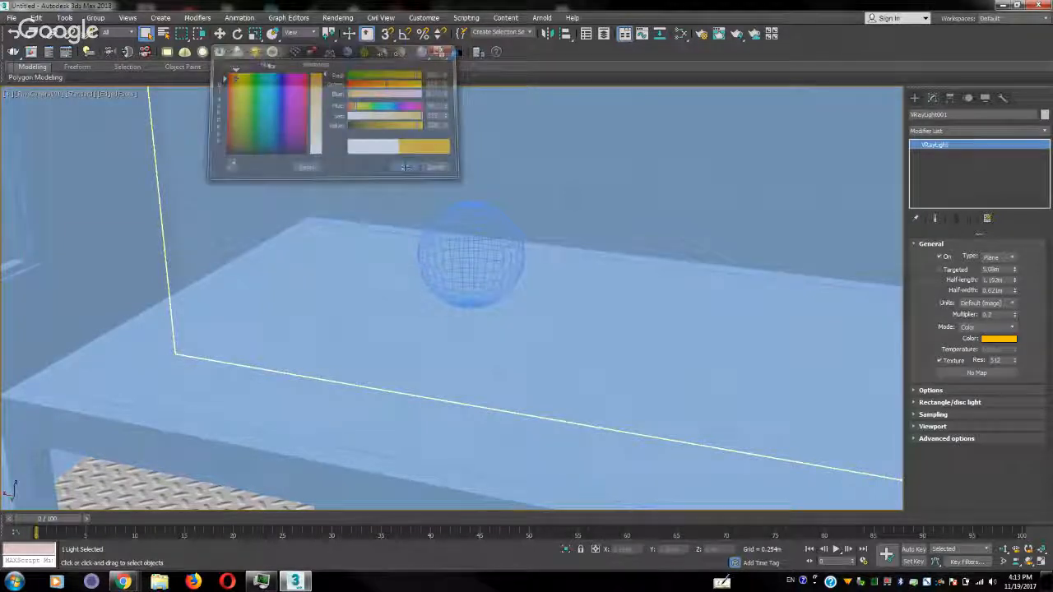
Create a thin upright cylinder with a radius of about 0.013 m on the tabletop beside the sphere
{"action": "left_click", "coordinate": [915, 98]}
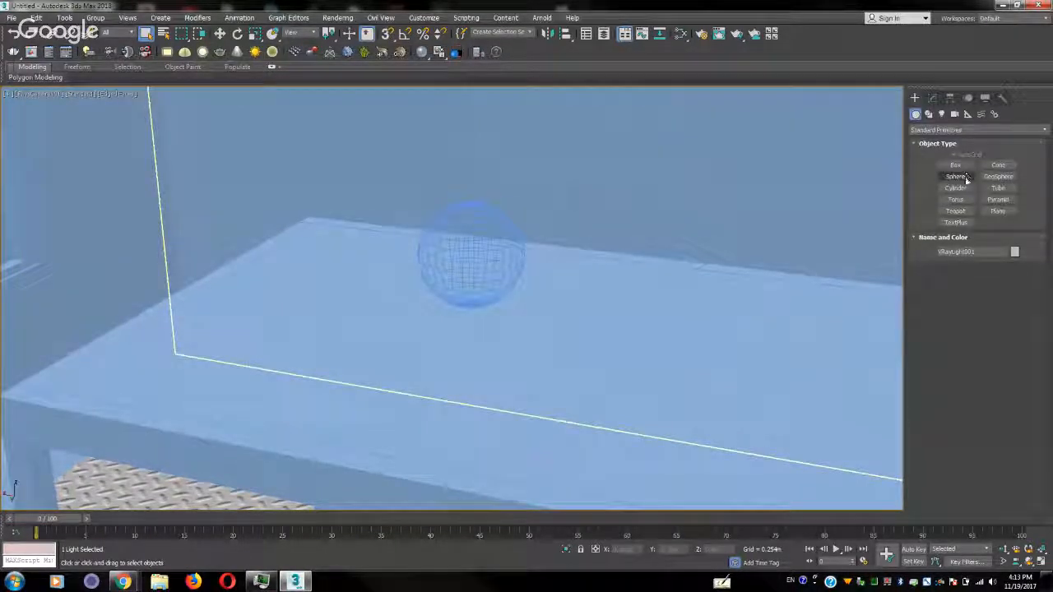
{"action": "left_click", "coordinate": [956, 188]}
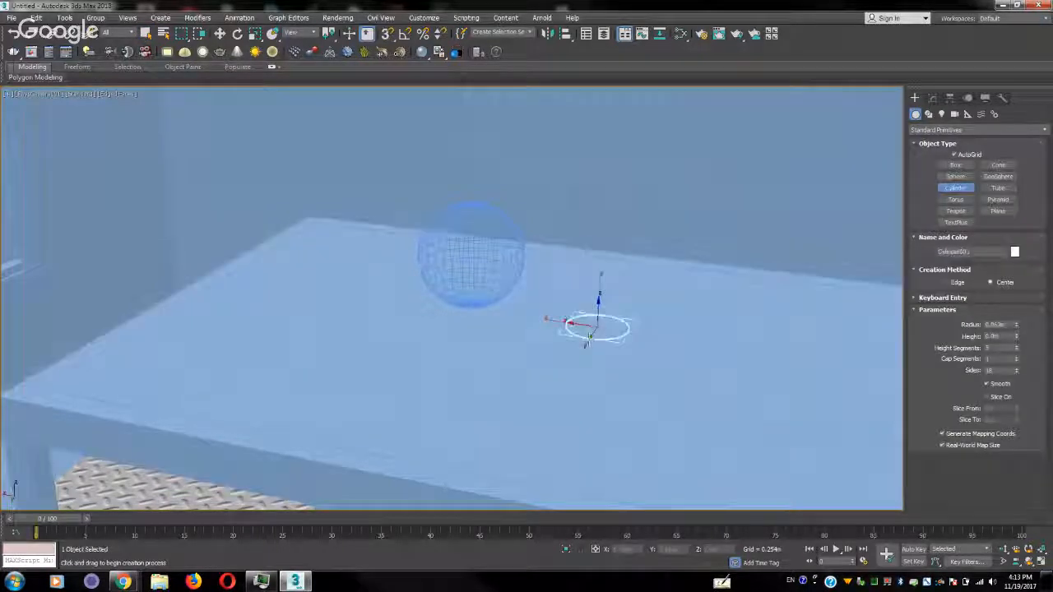
{"action": "left_click_drag", "start_coordinate": [576, 329], "coordinate": [591, 328]}
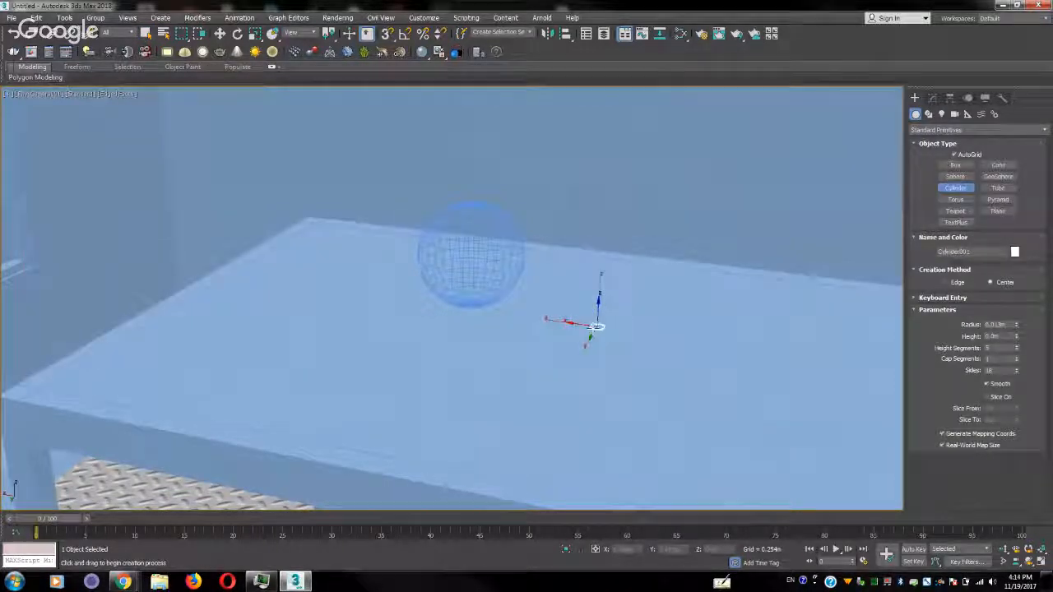
{"action": "left_click", "coordinate": [590, 243]}
{"action": "right_click", "coordinate": [594, 247]}
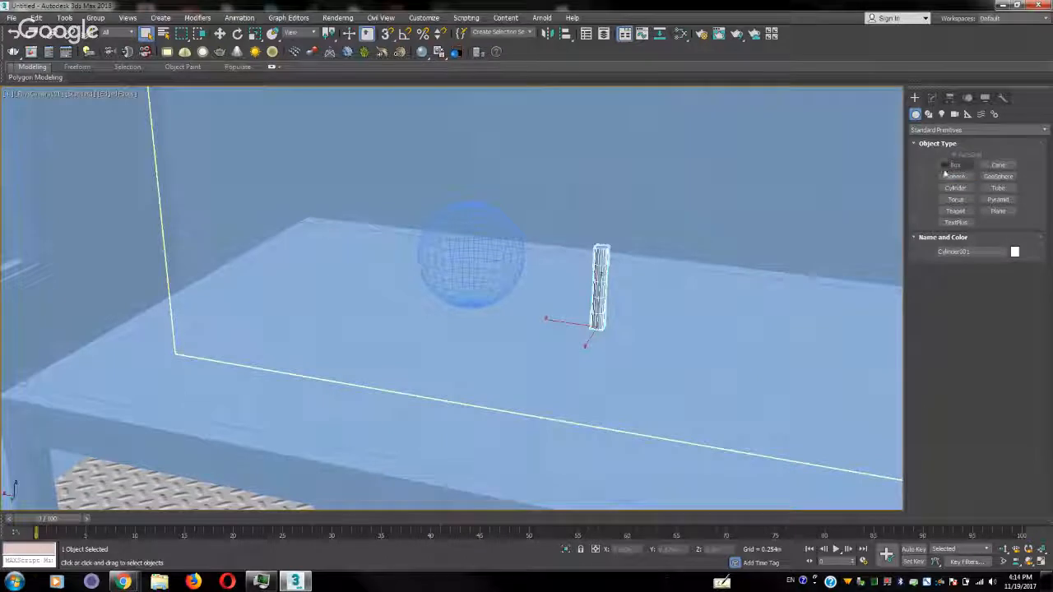
Scale the sphere down and stretch it vertically into a small, narrow candle-flame shape
{"action": "left_click", "coordinate": [475, 247]}
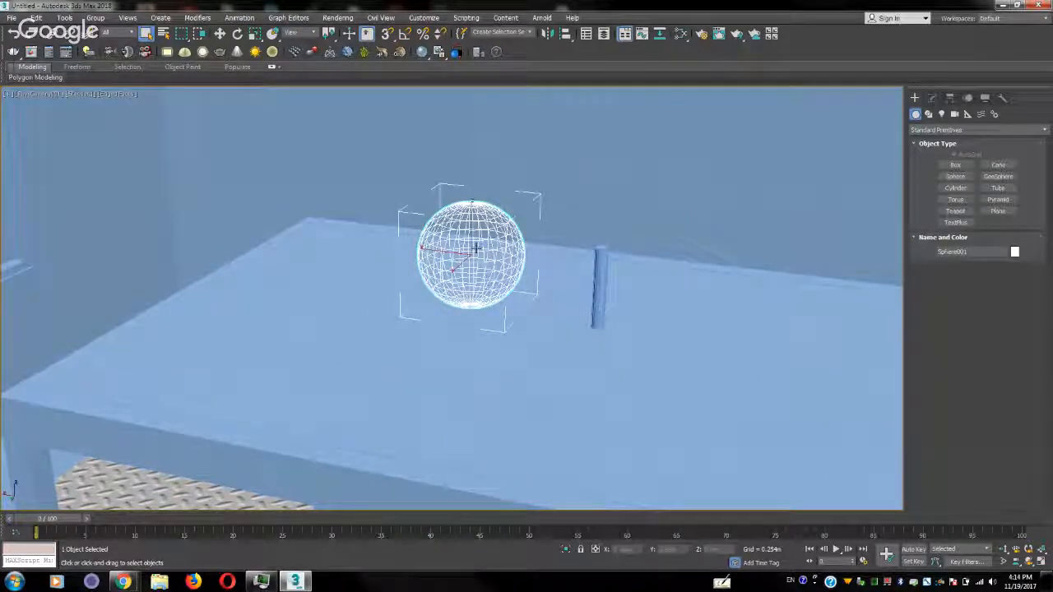
{"action": "key", "text": "r"}
{"action": "left_click_drag", "start_coordinate": [477, 249], "coordinate": [459, 266]}
{"action": "key", "text": "r"}
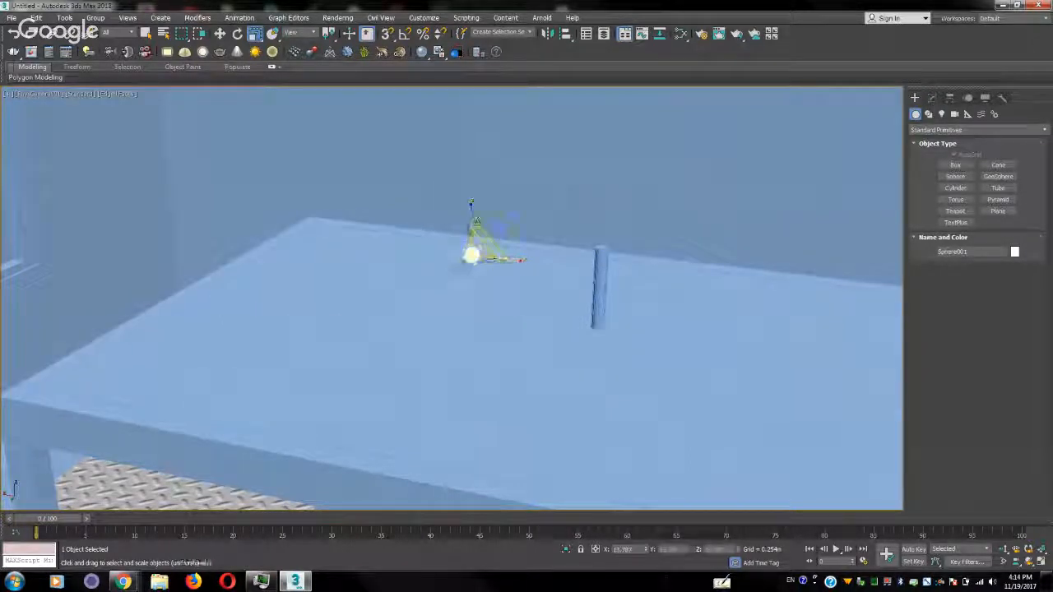
{"action": "left_click_drag", "start_coordinate": [472, 204], "coordinate": [471, 93]}
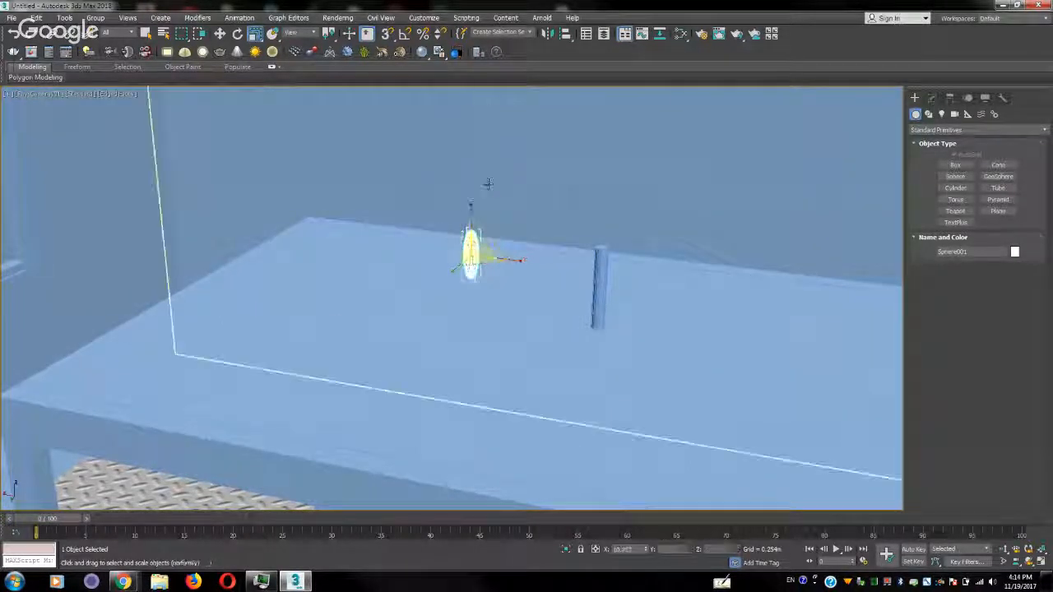
{"action": "left_click_drag", "start_coordinate": [471, 250], "coordinate": [226, 325]}
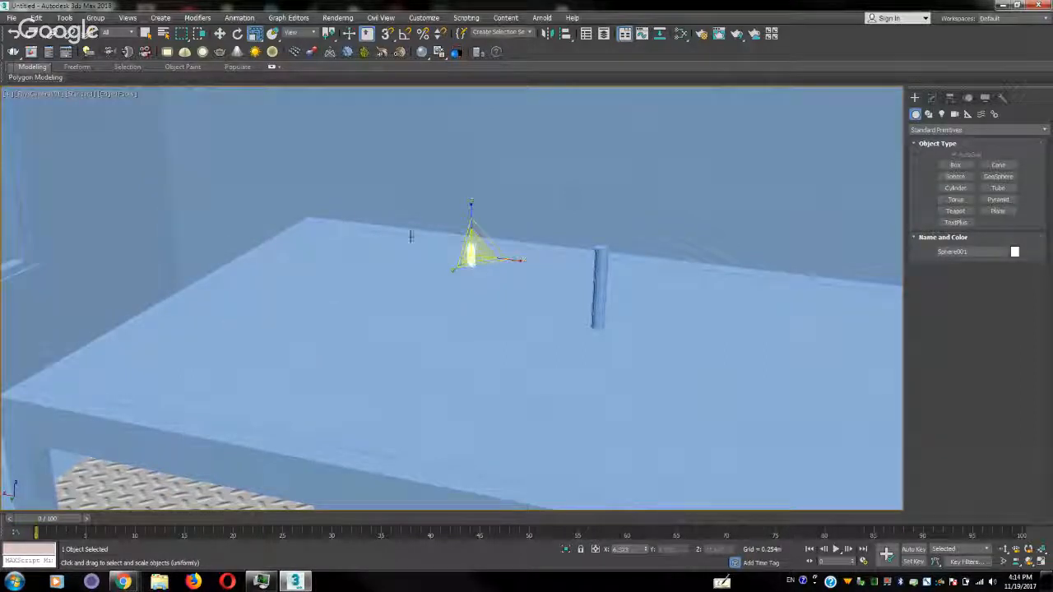
{"action": "key", "text": "r"}
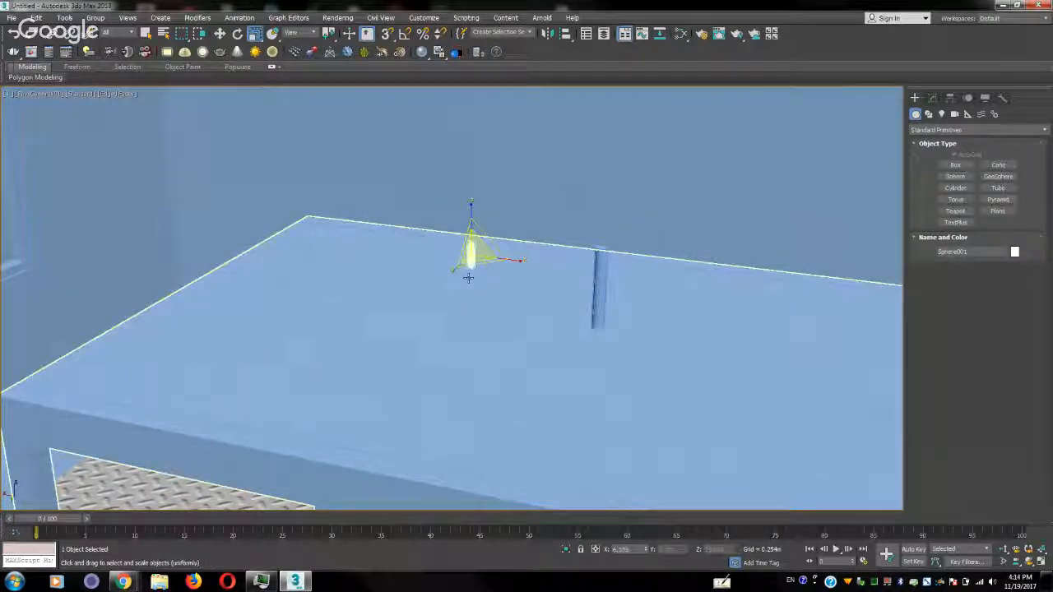
Move the flame shape onto the top of the cylinder, aligning it with the cylinder in the Left and Top views
{"action": "key", "text": "w"}
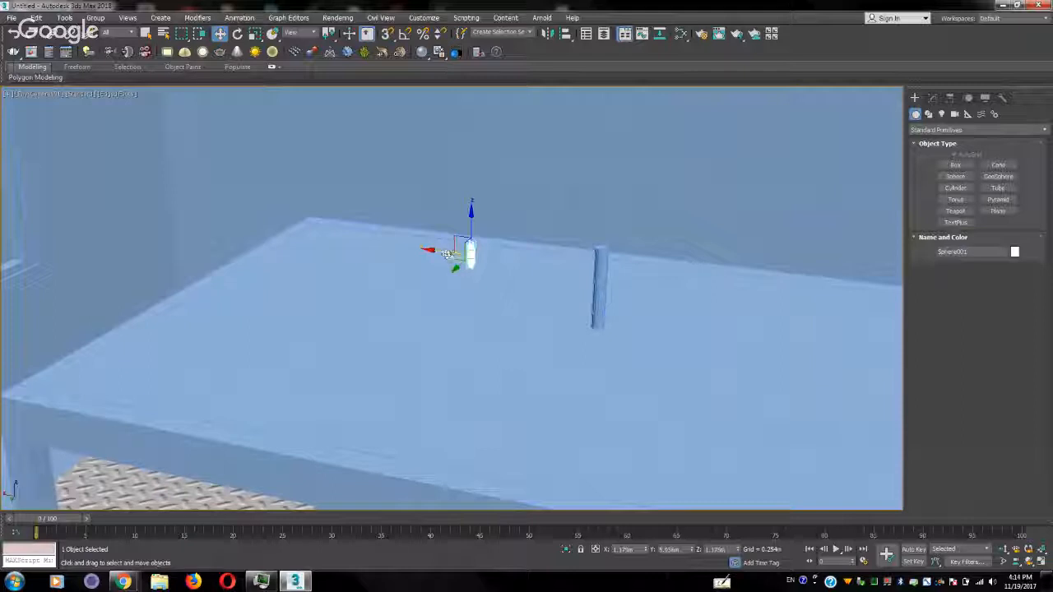
{"action": "left_click_drag", "start_coordinate": [447, 253], "coordinate": [583, 244]}
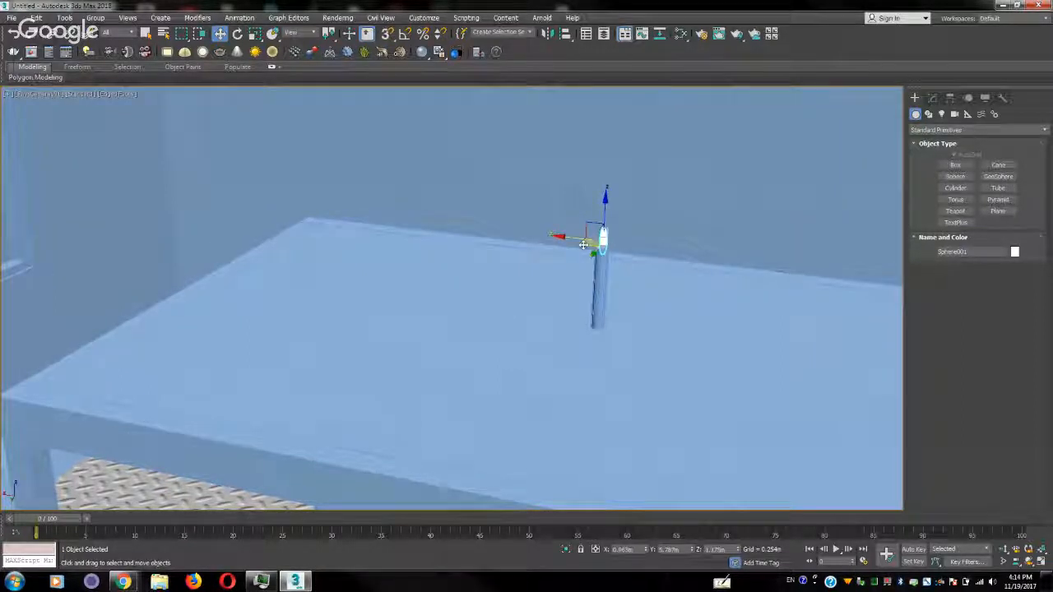
{"action": "key", "text": "r"}
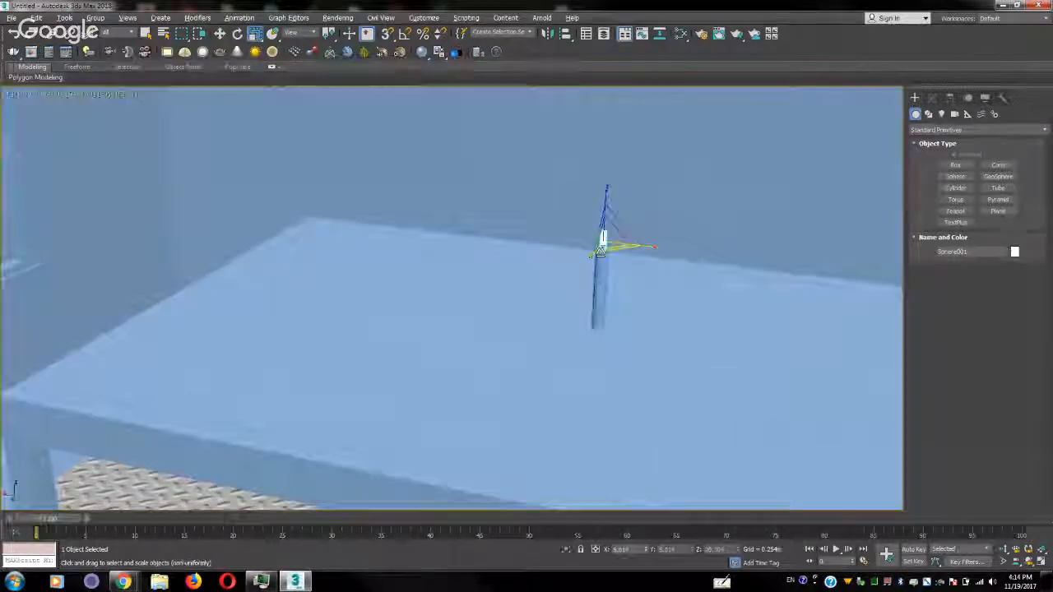
{"action": "key", "text": "alt+w"}
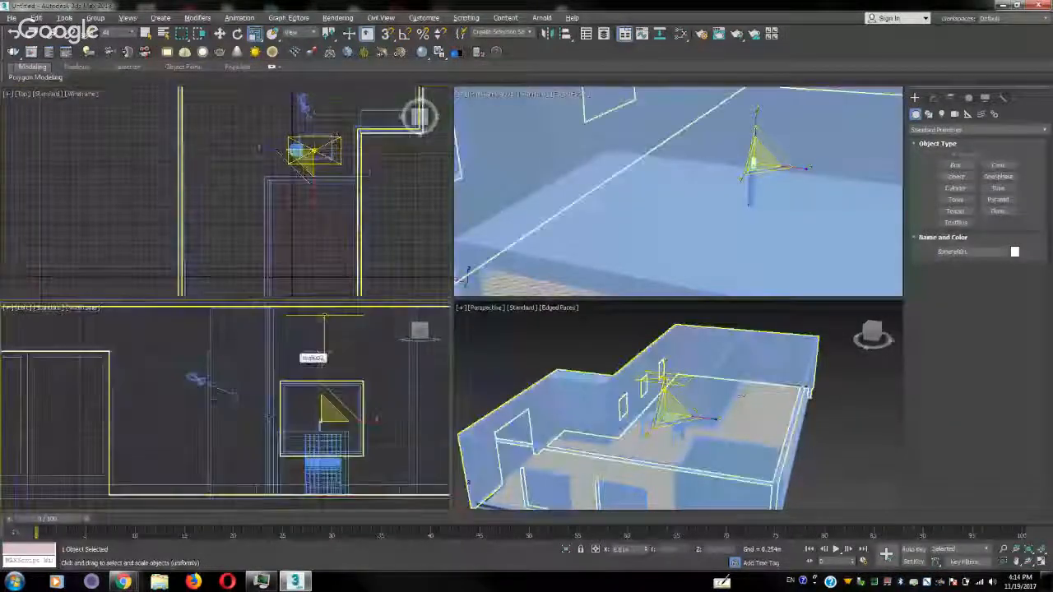
{"action": "scroll", "coordinate": [273, 412], "scroll_direction": "up", "scroll_amount": 15}
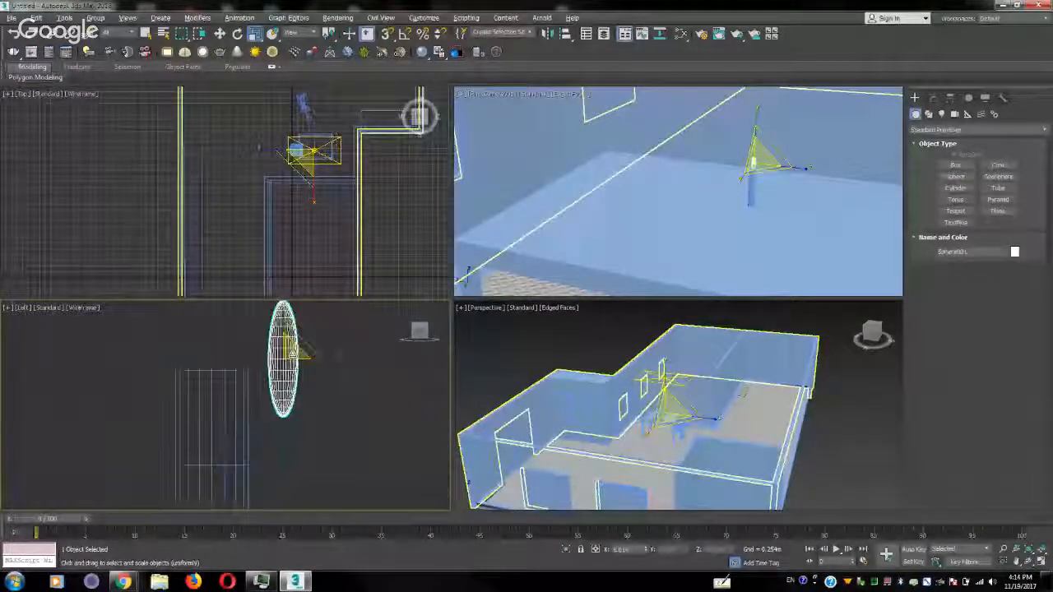
{"action": "key", "text": "w"}
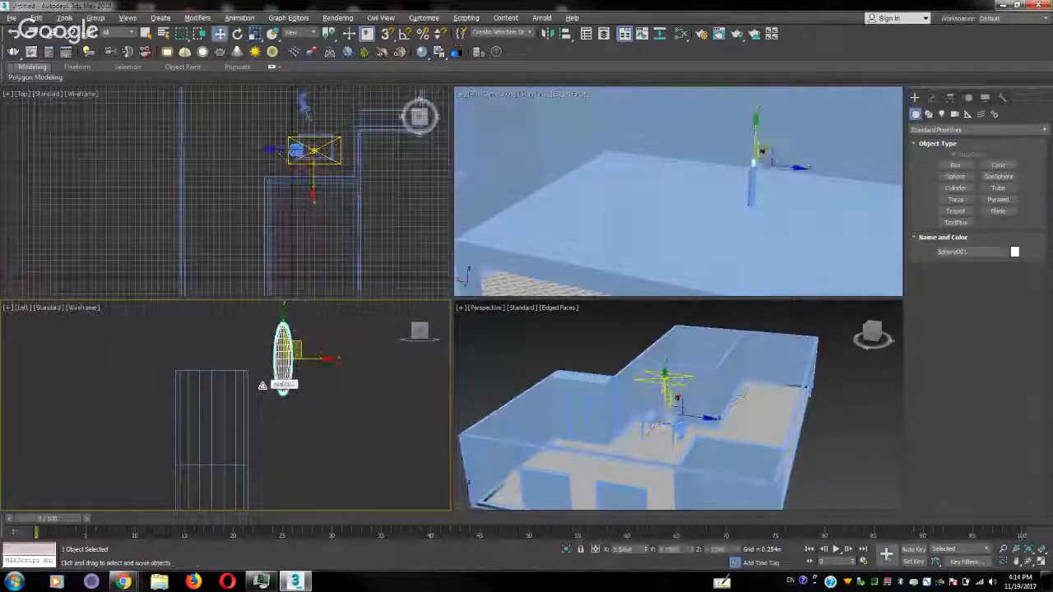
{"action": "left_click_drag", "start_coordinate": [302, 341], "coordinate": [228, 323]}
{"action": "scroll", "coordinate": [325, 169], "scroll_direction": "up", "scroll_amount": 8}
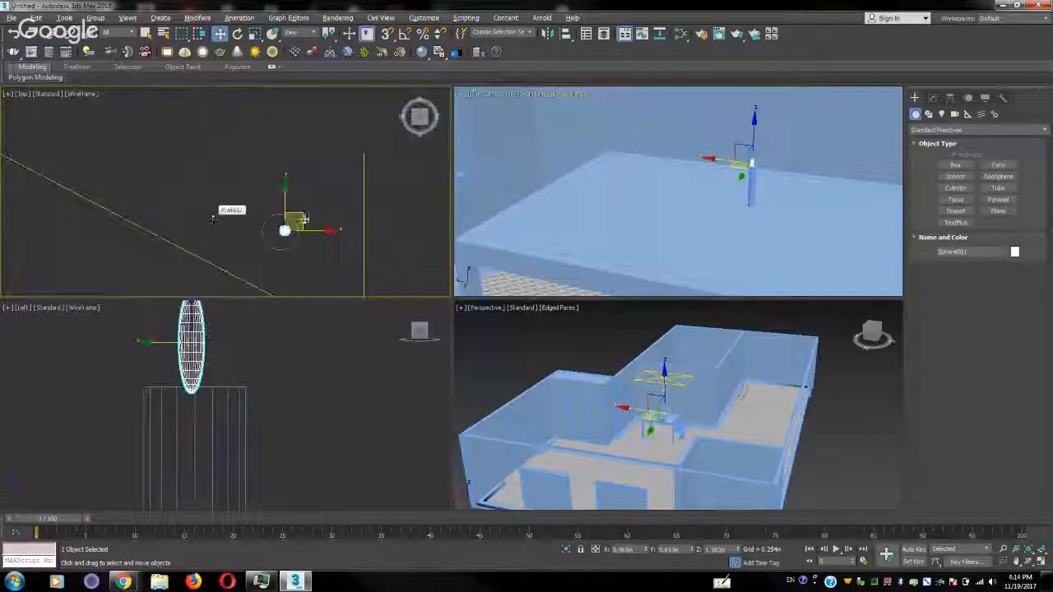
{"action": "left_click_drag", "start_coordinate": [305, 216], "coordinate": [301, 215]}
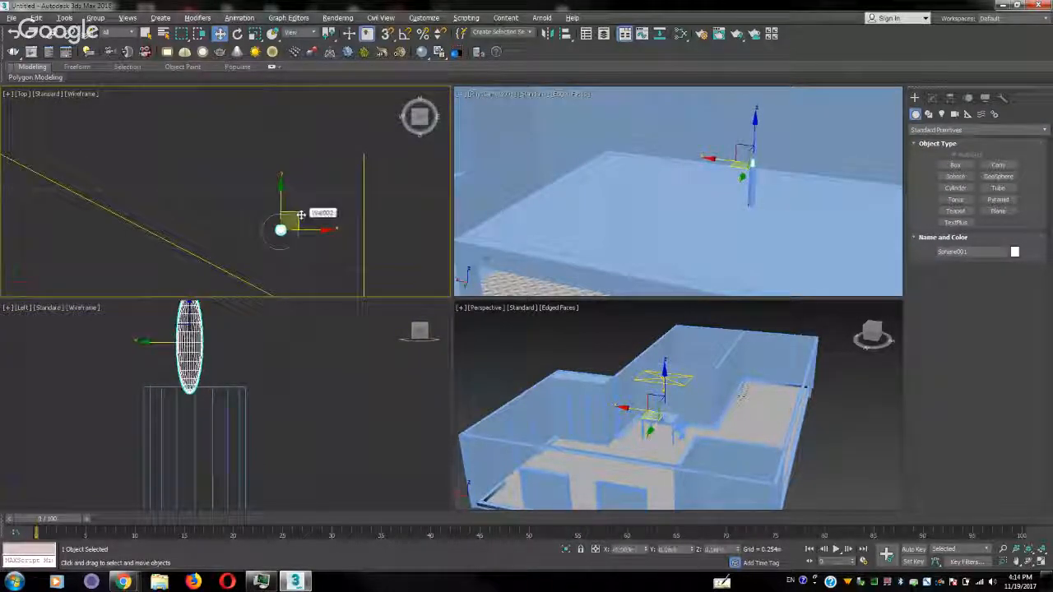
Switch the Perspective viewport to the camera view of the table and clear the selection
{"action": "left_click", "coordinate": [664, 417]}
{"action": "key", "text": "c"}
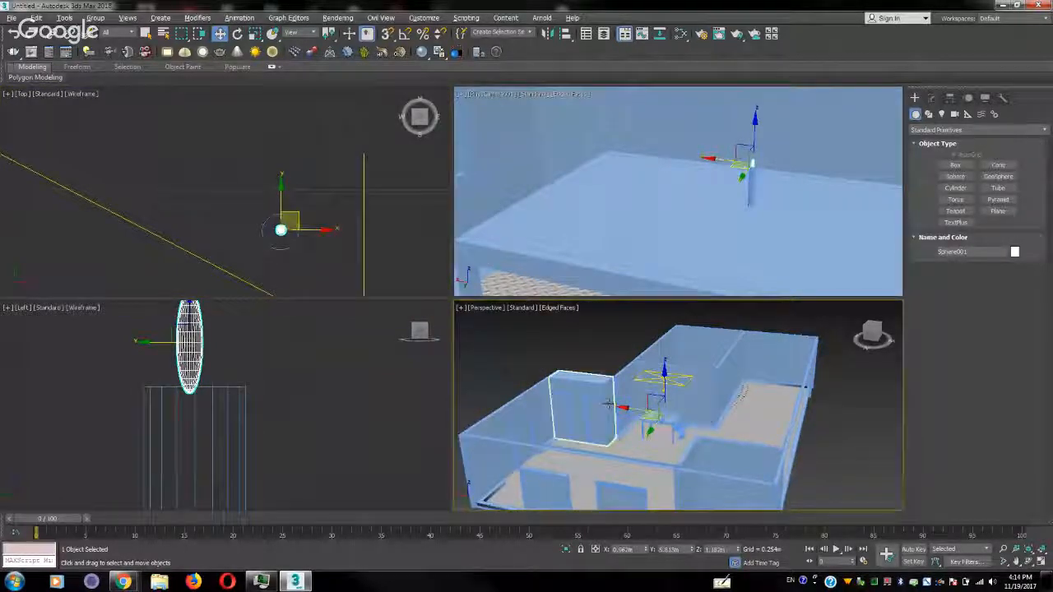
{"action": "left_click", "coordinate": [354, 398]}
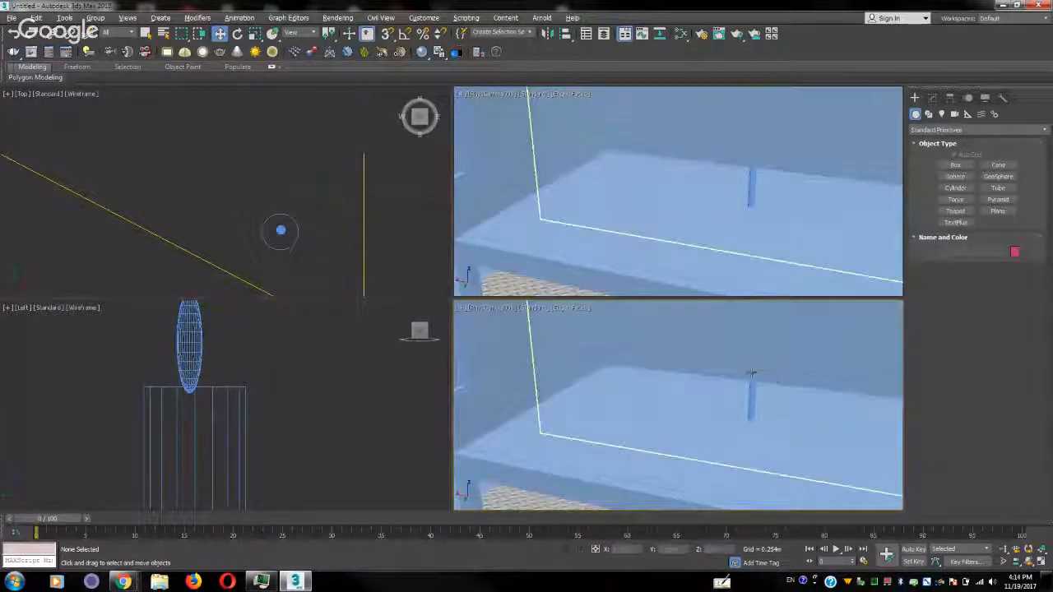
Create a VRayLightMtl in the Slate Material Editor and assign it to the flame shape
{"action": "left_click", "coordinate": [750, 401]}
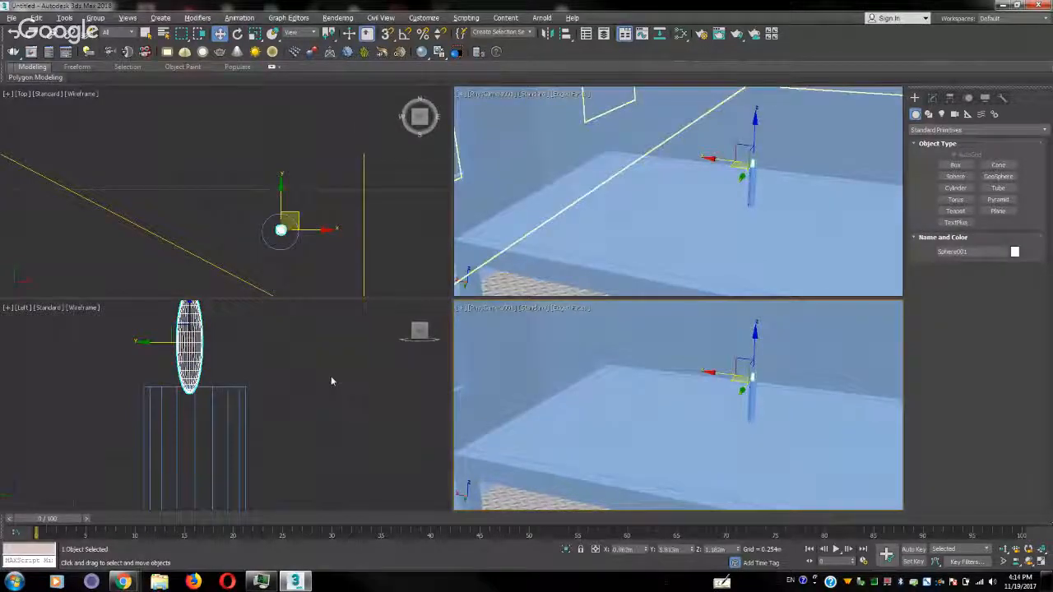
{"action": "key", "text": "m"}
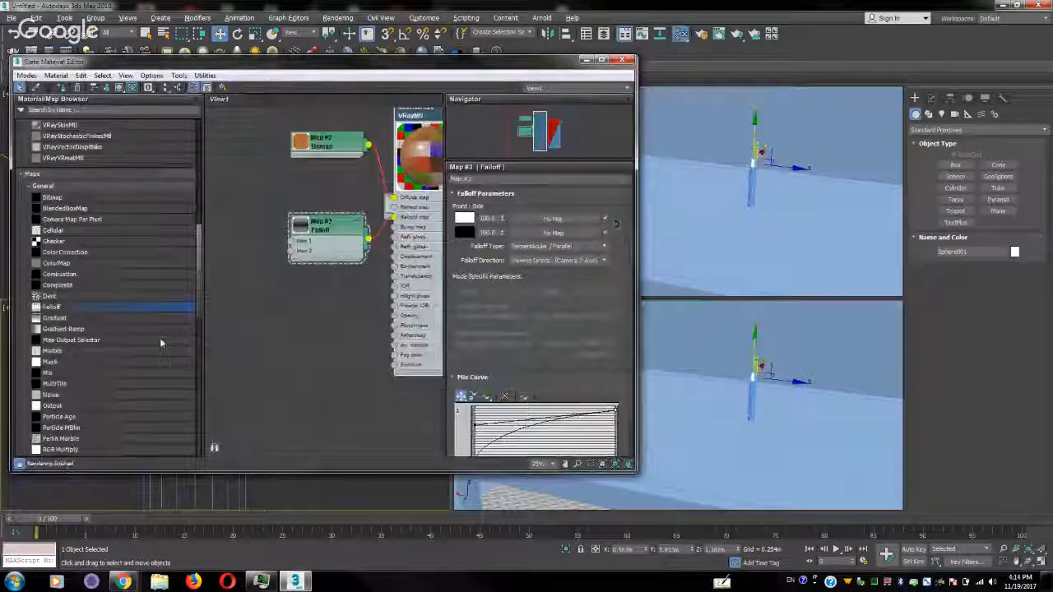
{"action": "scroll", "coordinate": [197, 271], "scroll_direction": "up", "scroll_amount": 6}
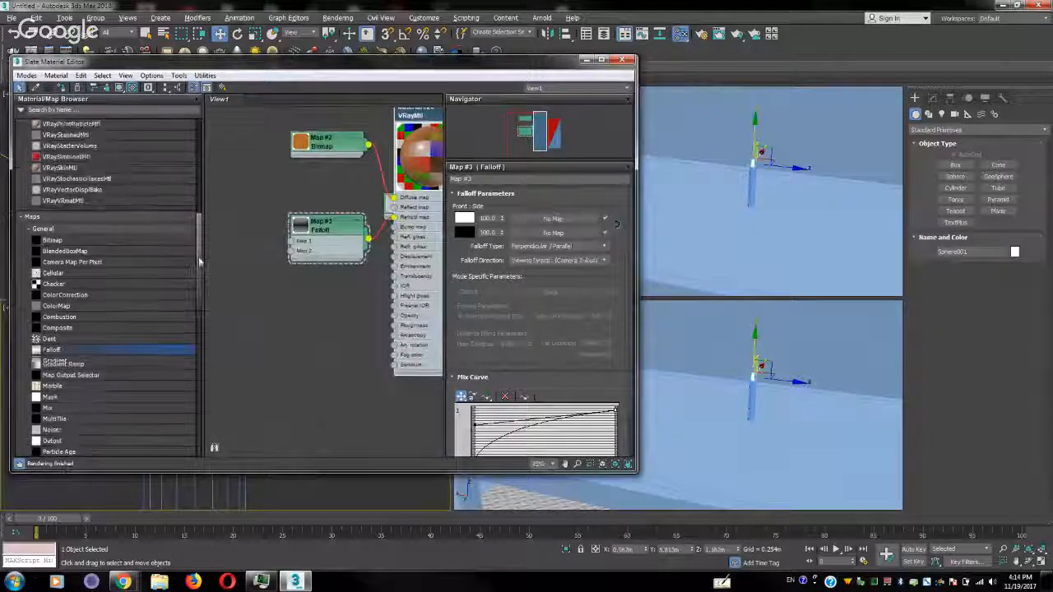
{"action": "left_click_drag", "start_coordinate": [59, 220], "coordinate": [293, 327]}
{"action": "right_click", "coordinate": [296, 326]}
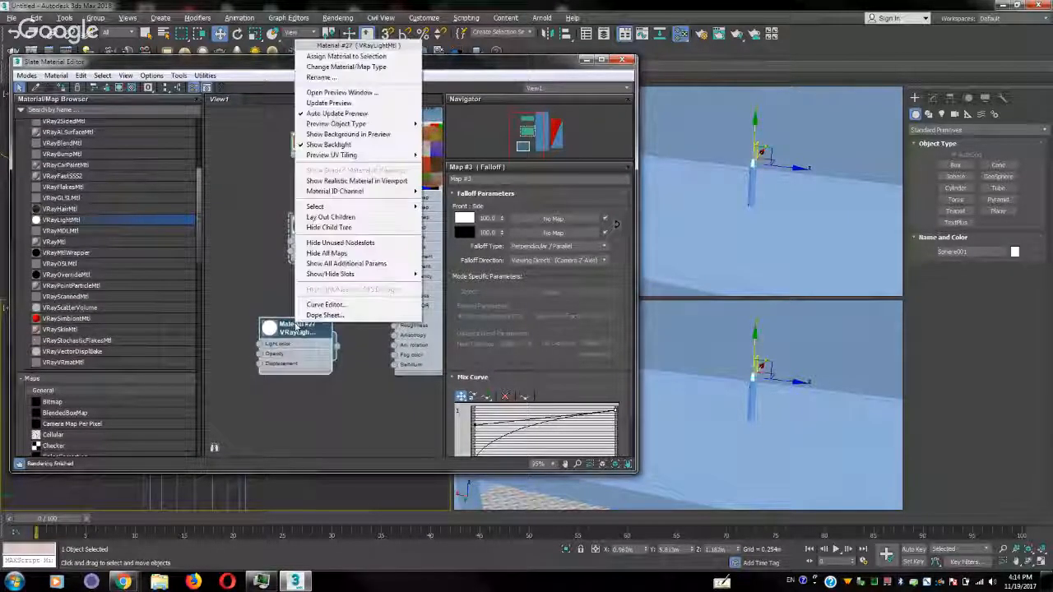
{"action": "left_click", "coordinate": [350, 55]}
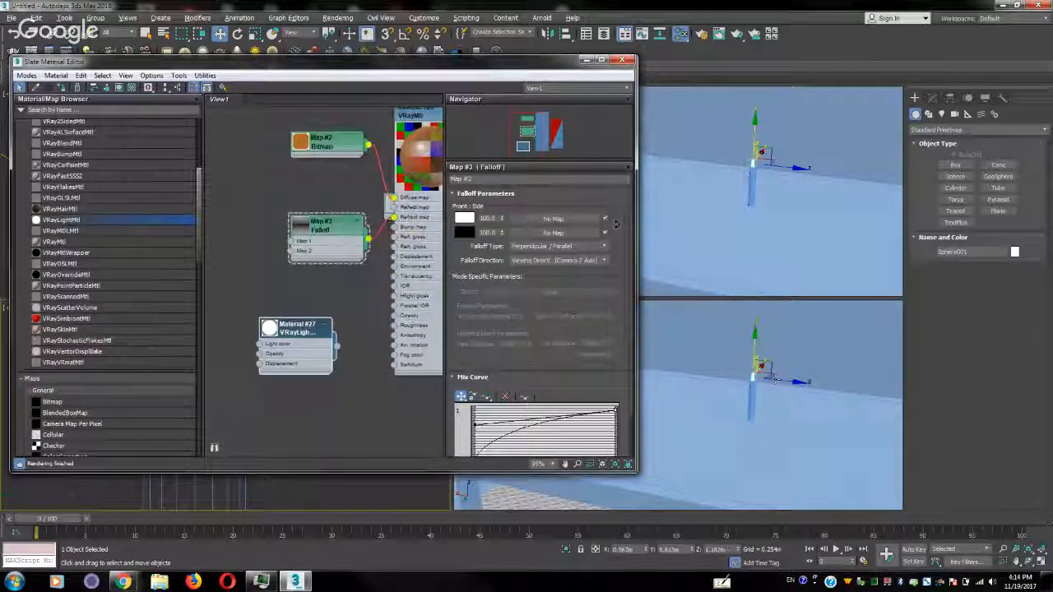
Clear the material editor from the camera view, render the region around the candle, and close the frame buffer
{"action": "left_click_drag", "start_coordinate": [358, 63], "coordinate": [129, 99]}
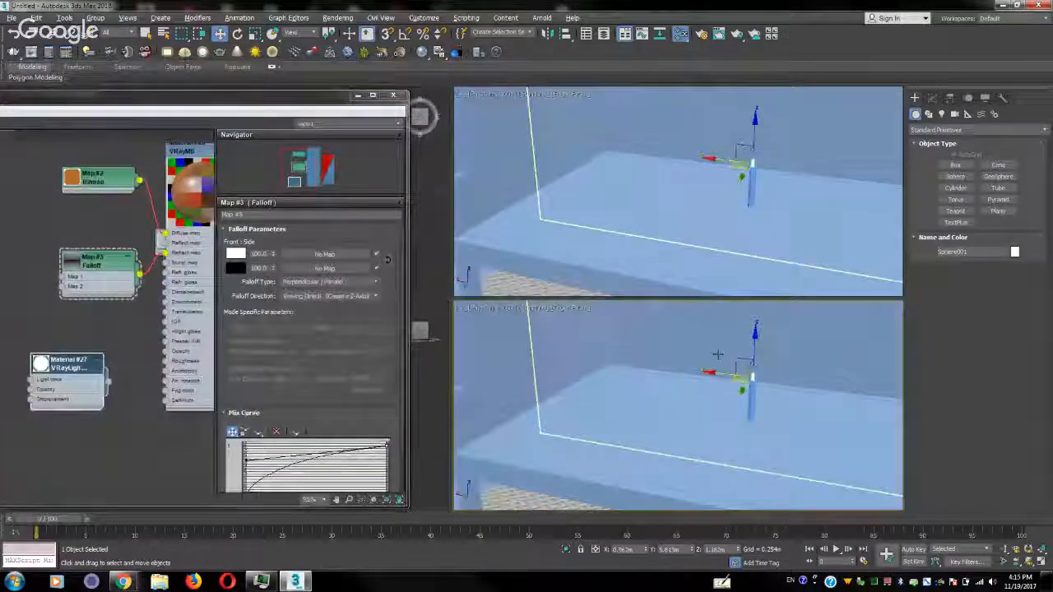
{"action": "left_click", "coordinate": [736, 34]}
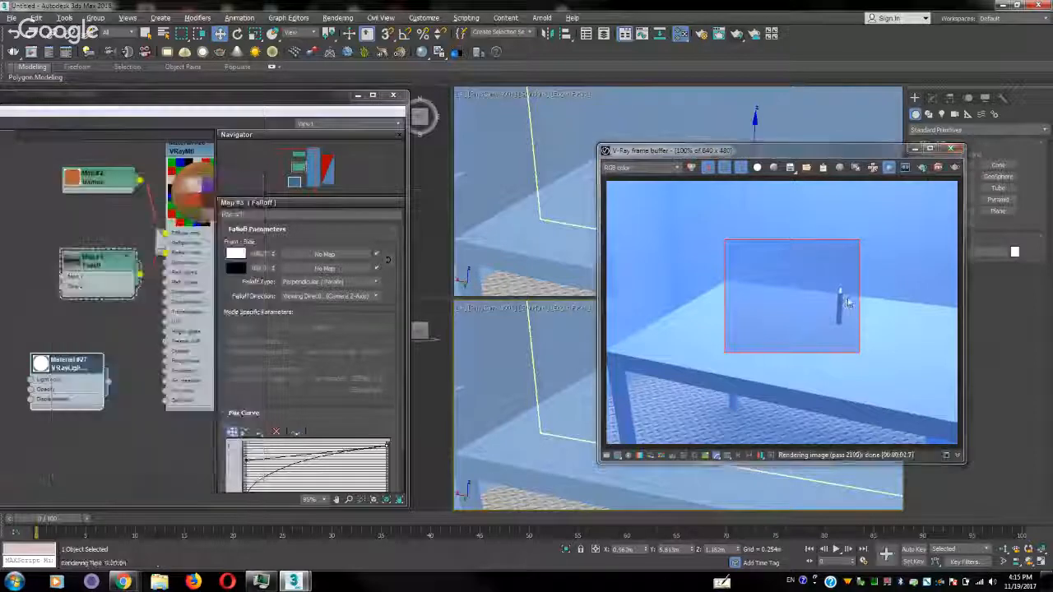
{"action": "left_click", "coordinate": [951, 149]}
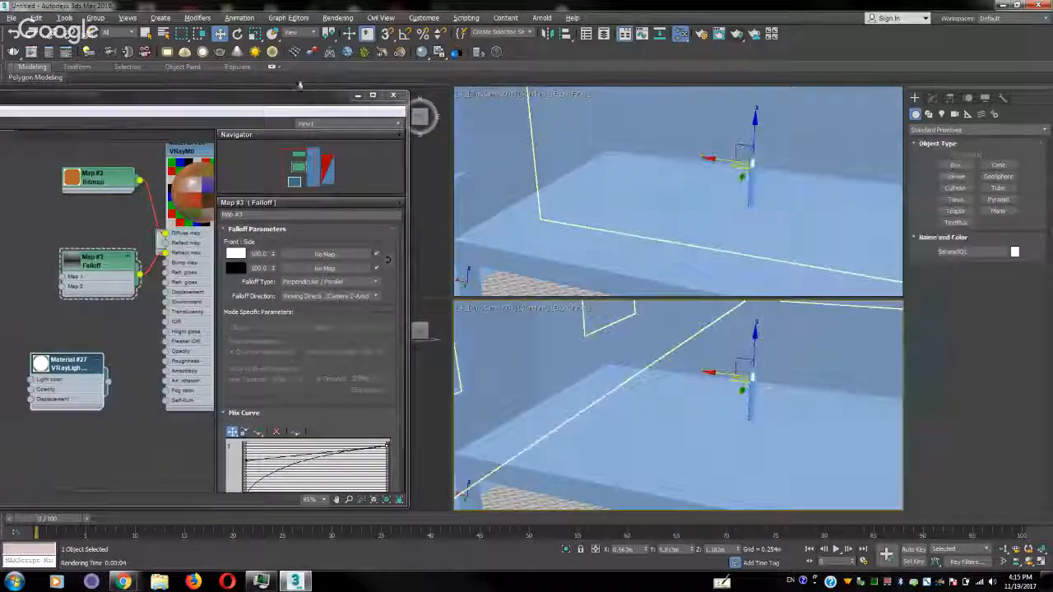
Open the V-Ray Light Lister to check the scene's lights
{"action": "left_click", "coordinate": [64, 18]}
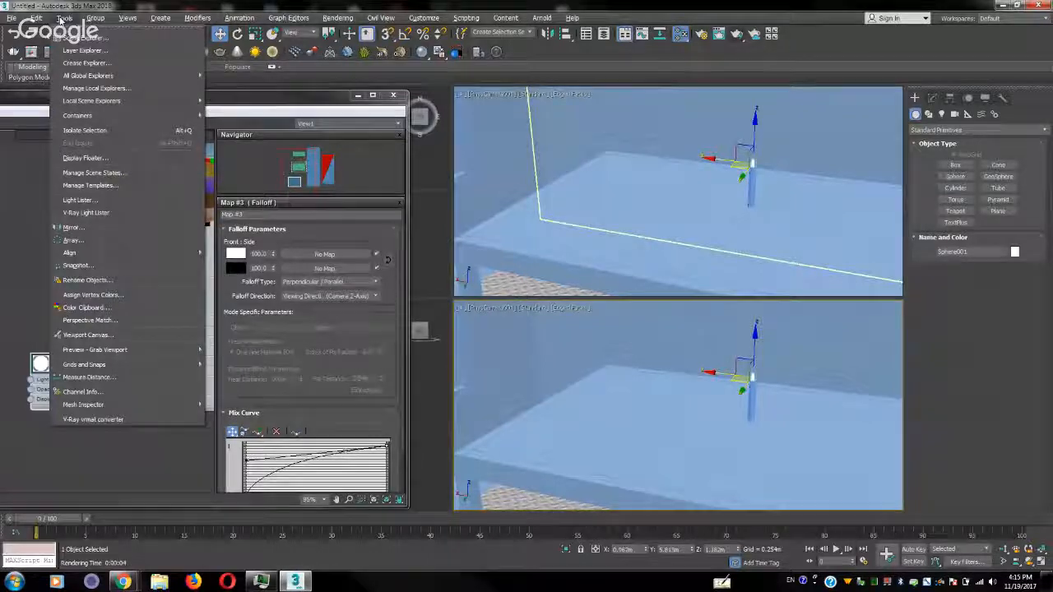
{"action": "left_click", "coordinate": [61, 19]}
{"action": "left_click", "coordinate": [37, 18]}
{"action": "mouse_move", "coordinate": [59, 22]}
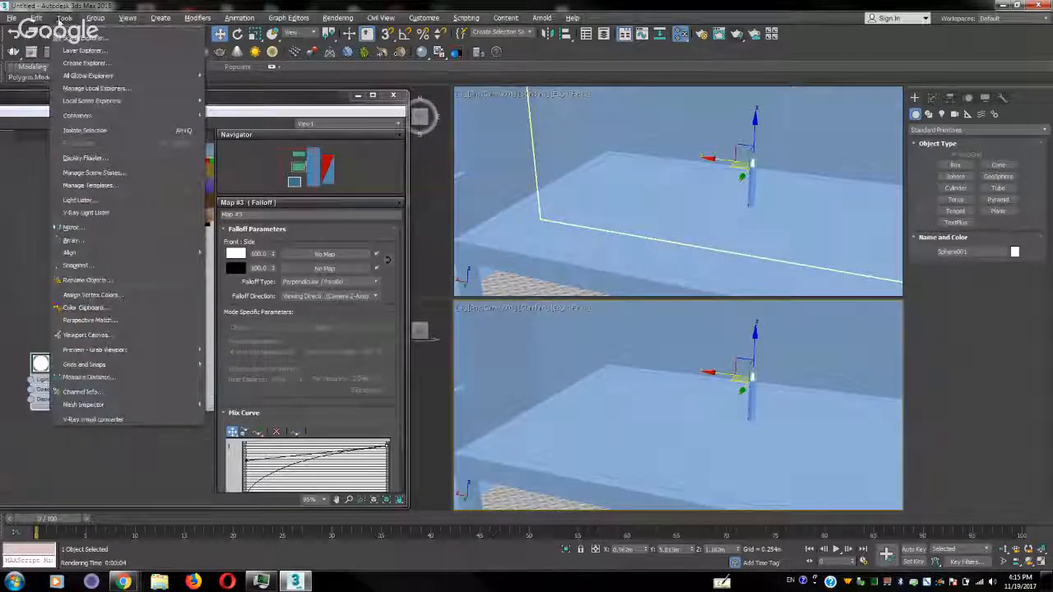
{"action": "left_click", "coordinate": [118, 216]}
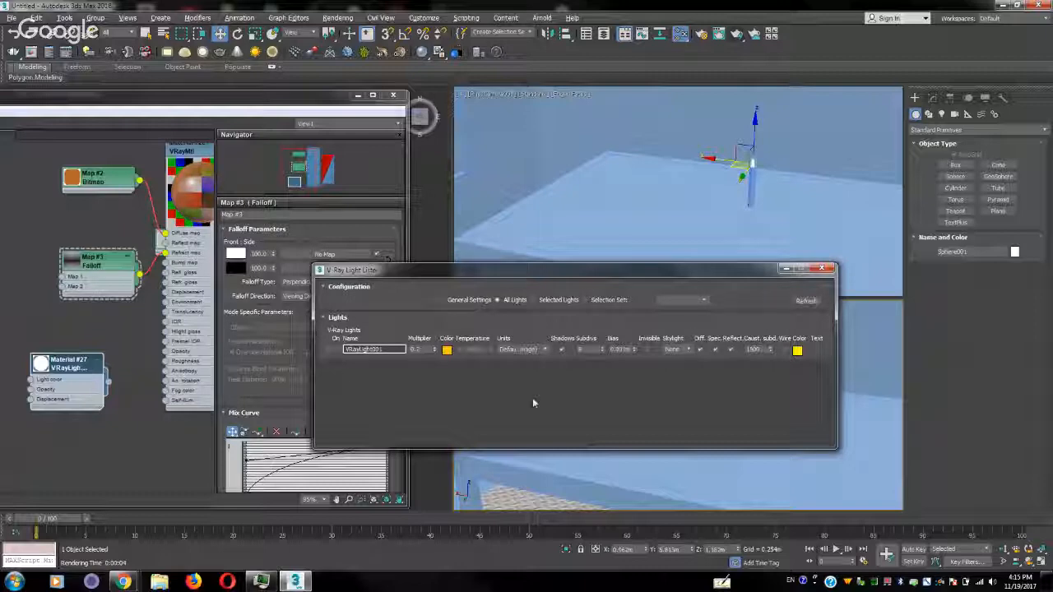
Move the light lister clear of the camera view, render the candle region again, and close the frame buffer
{"action": "left_click_drag", "start_coordinate": [755, 280], "coordinate": [419, 47]}
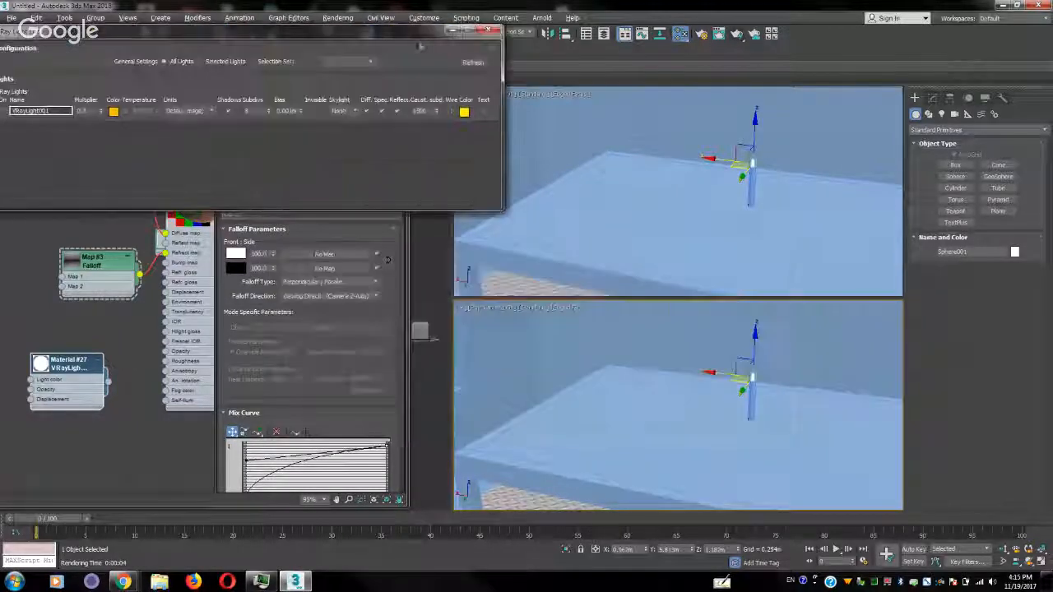
{"action": "left_click", "coordinate": [736, 34]}
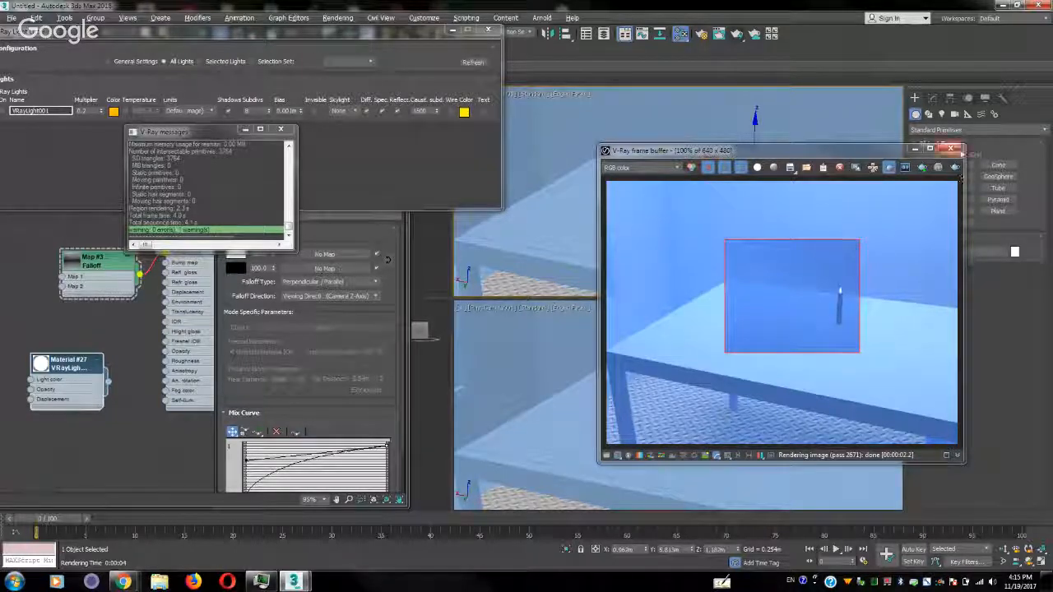
{"action": "left_click", "coordinate": [951, 148]}
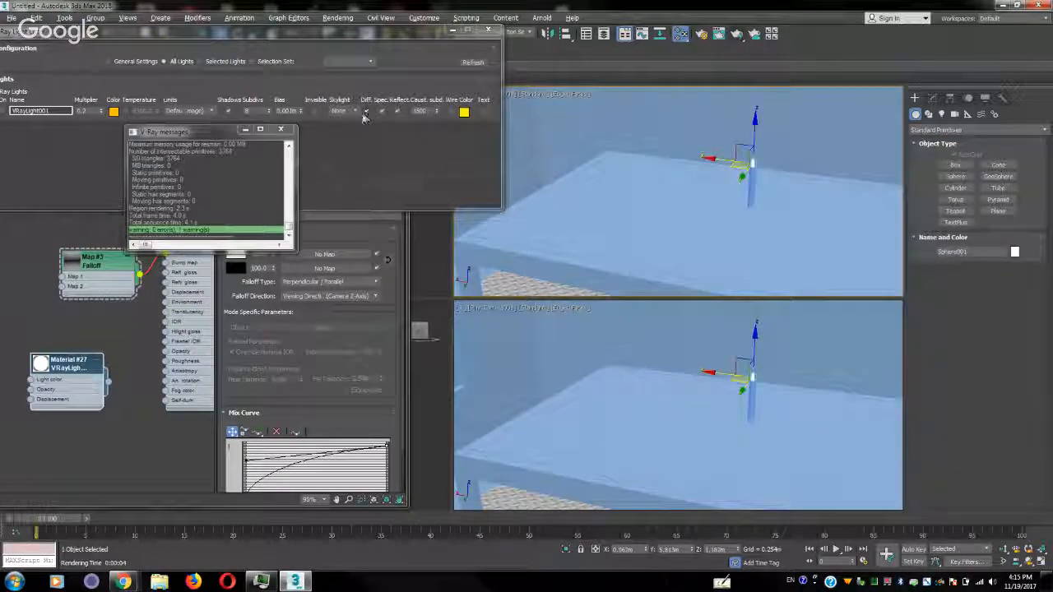